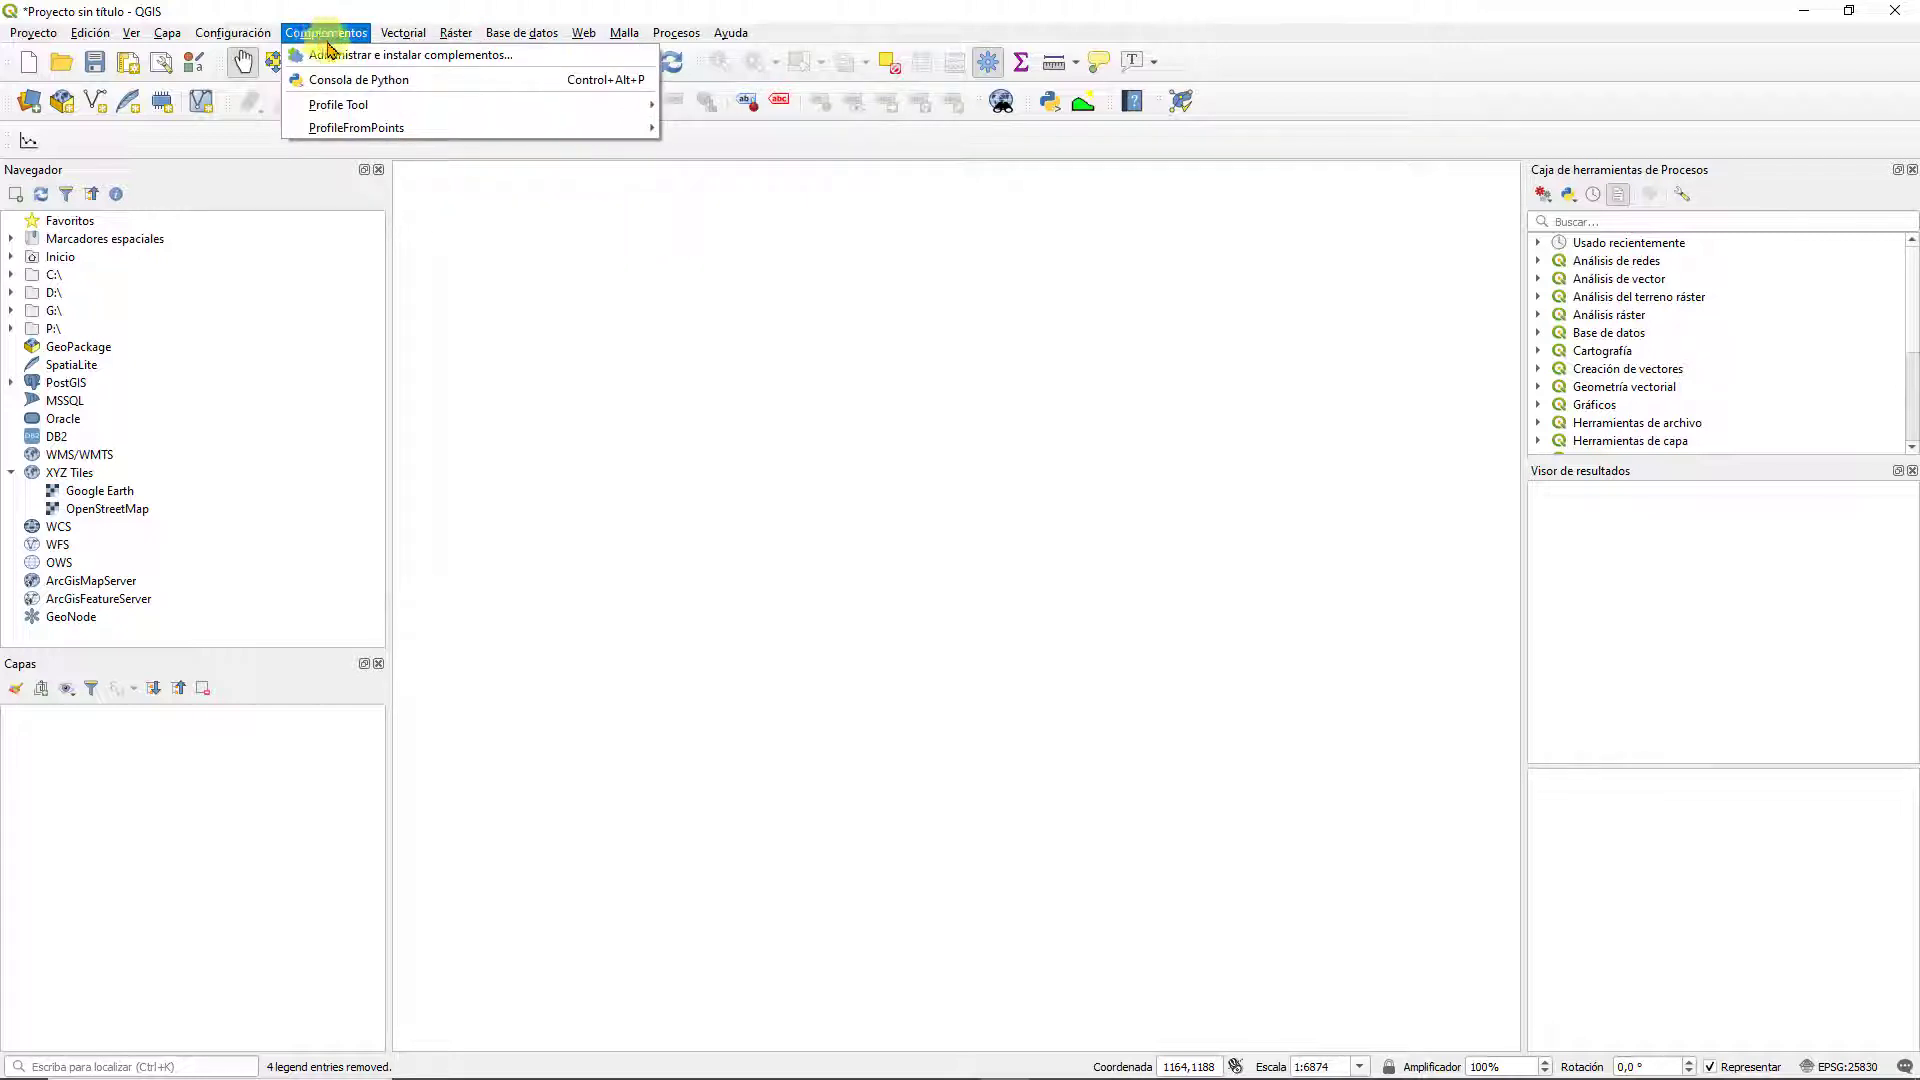
Search the plugin manager for "georre" to check the GDAL georeferencer plugin, and close the manager
left_click(333, 56)
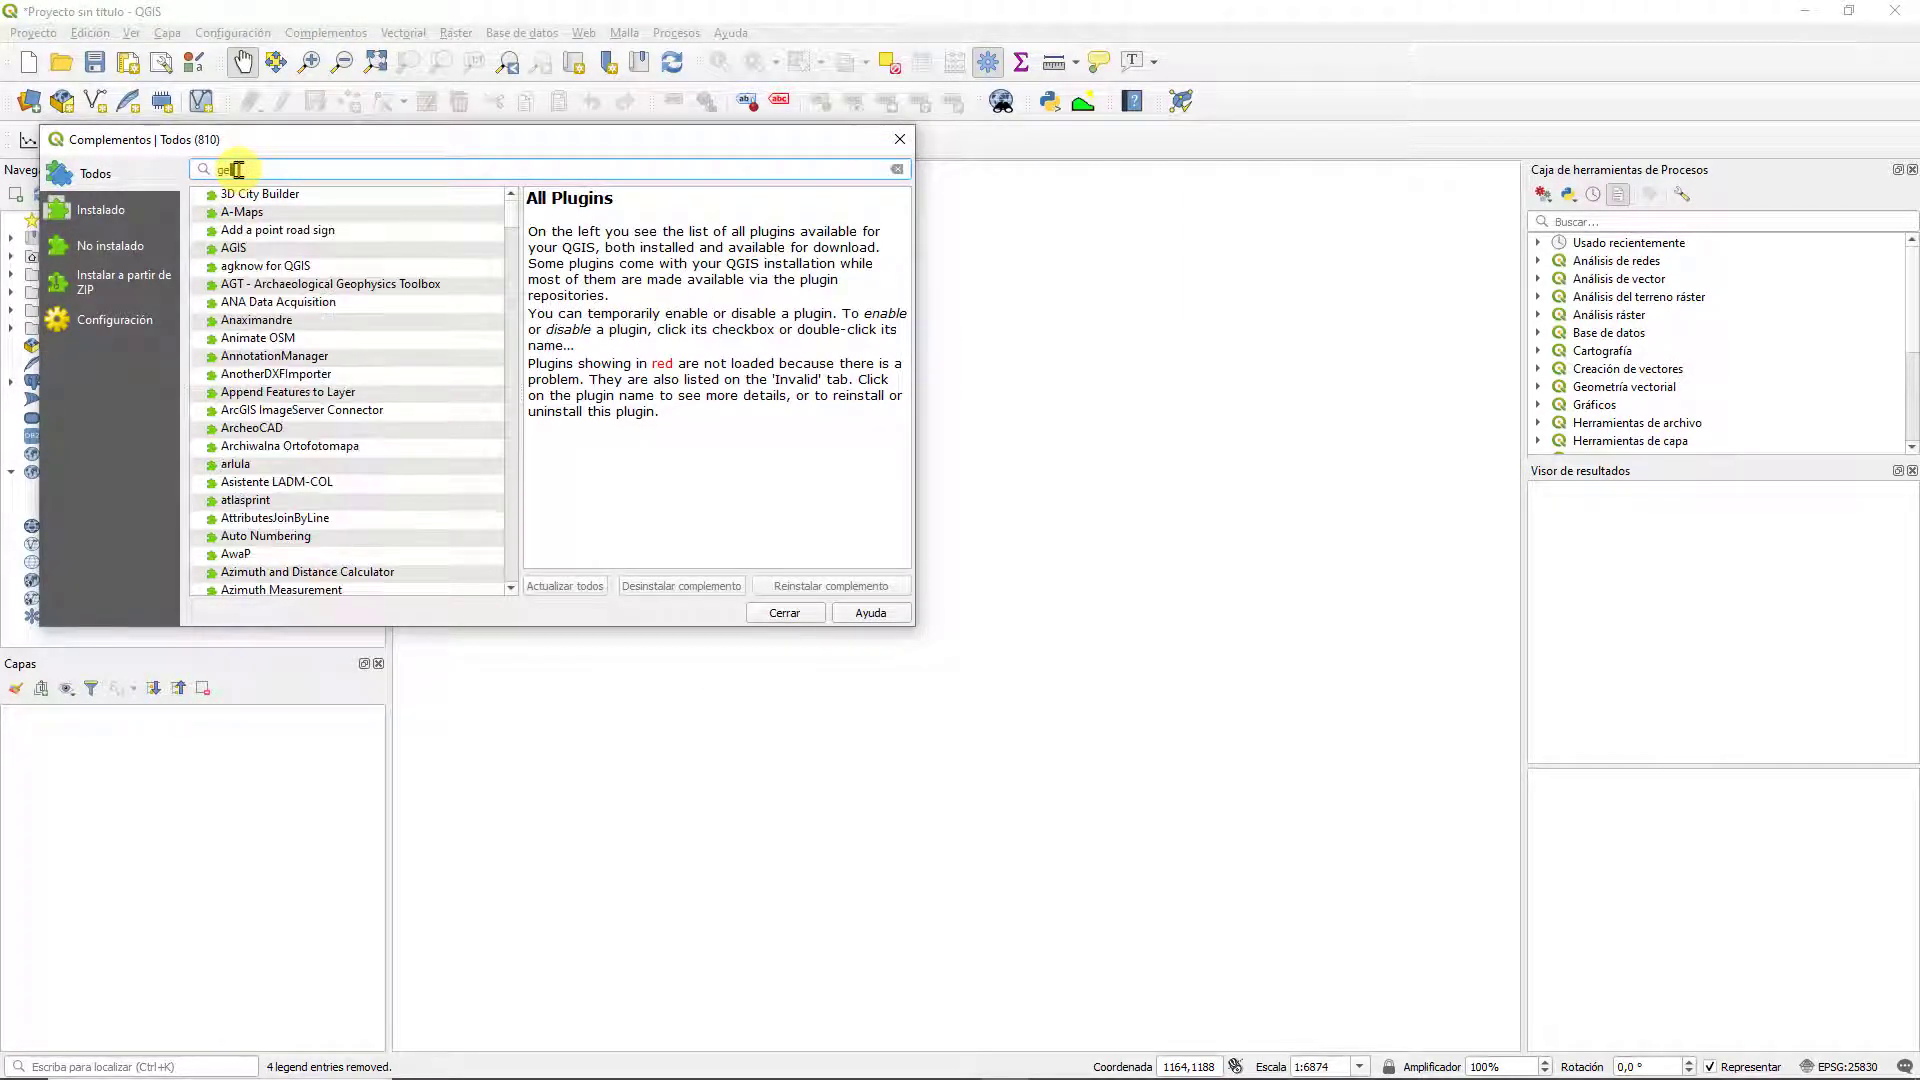
type("georre")
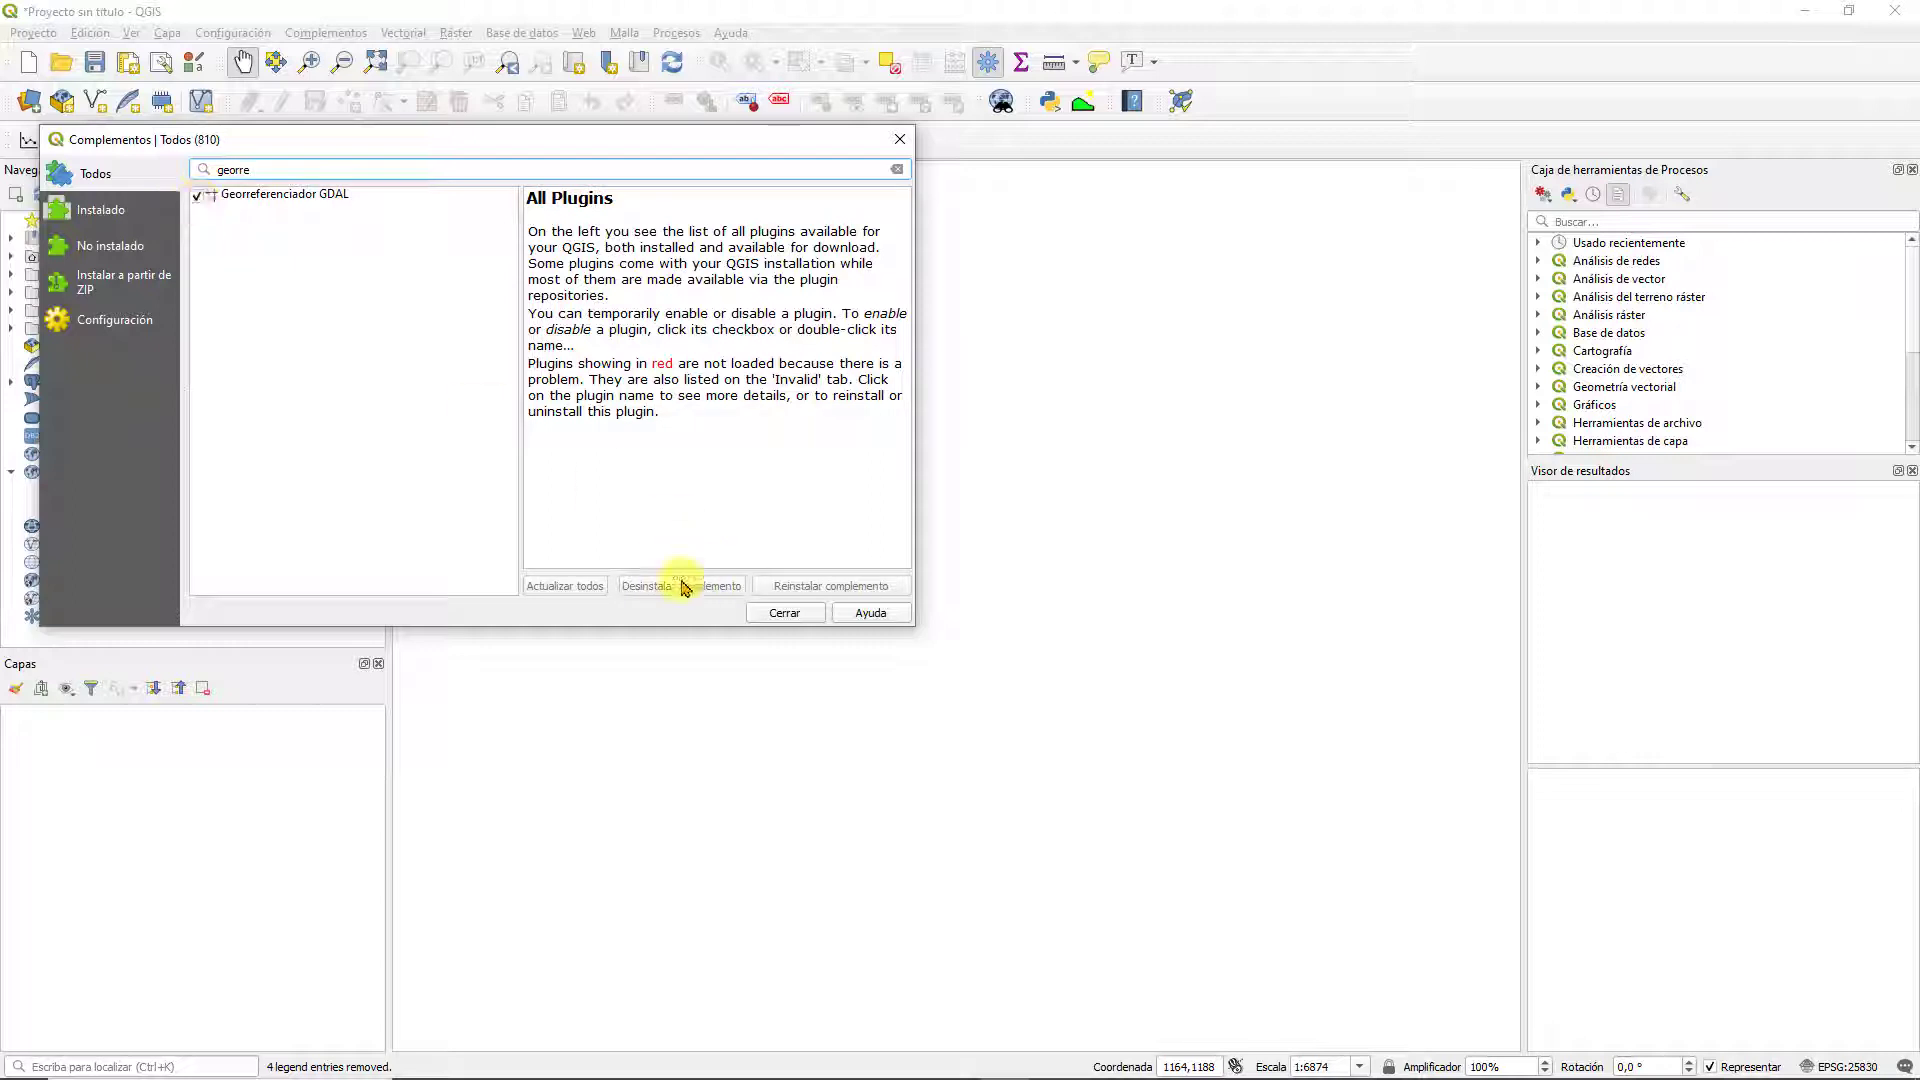
left_click(788, 622)
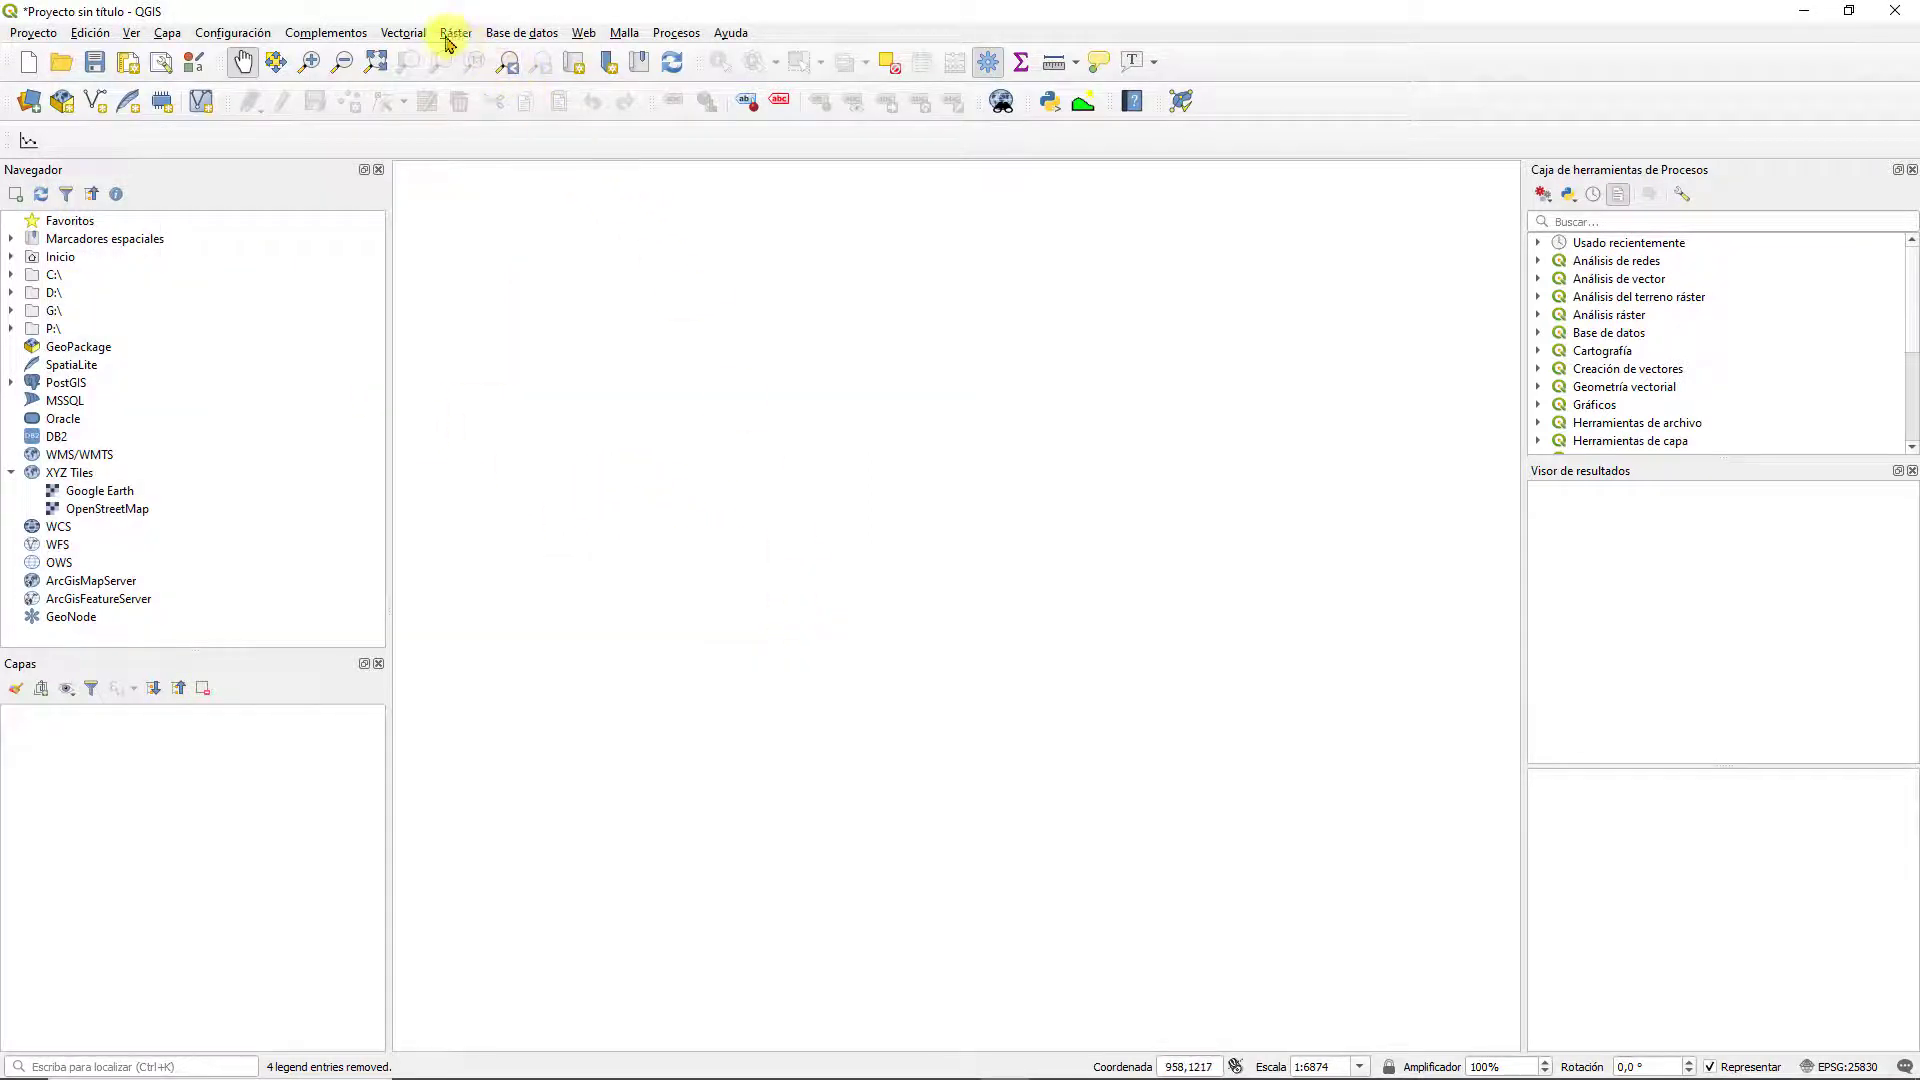
Open the raster Georeferencer and look over its empty window
left_click(455, 34)
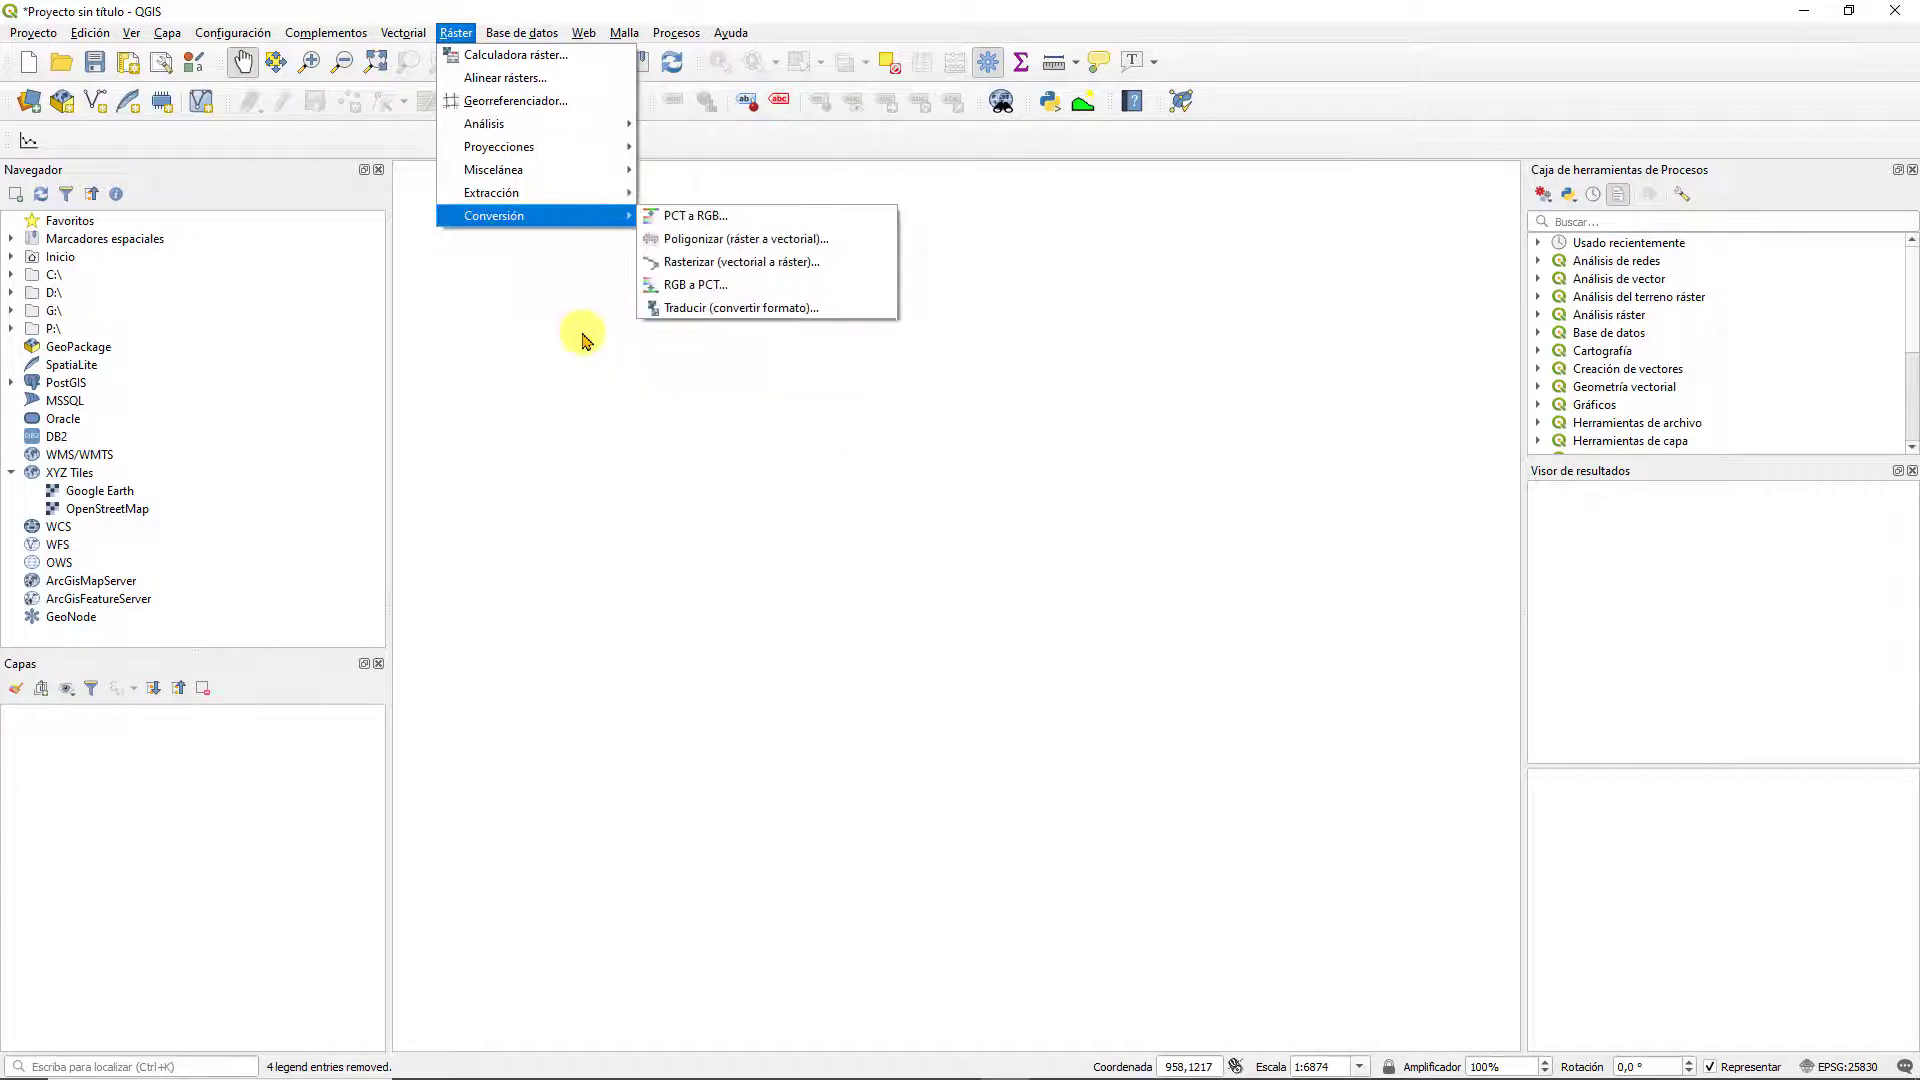
left_click(522, 110)
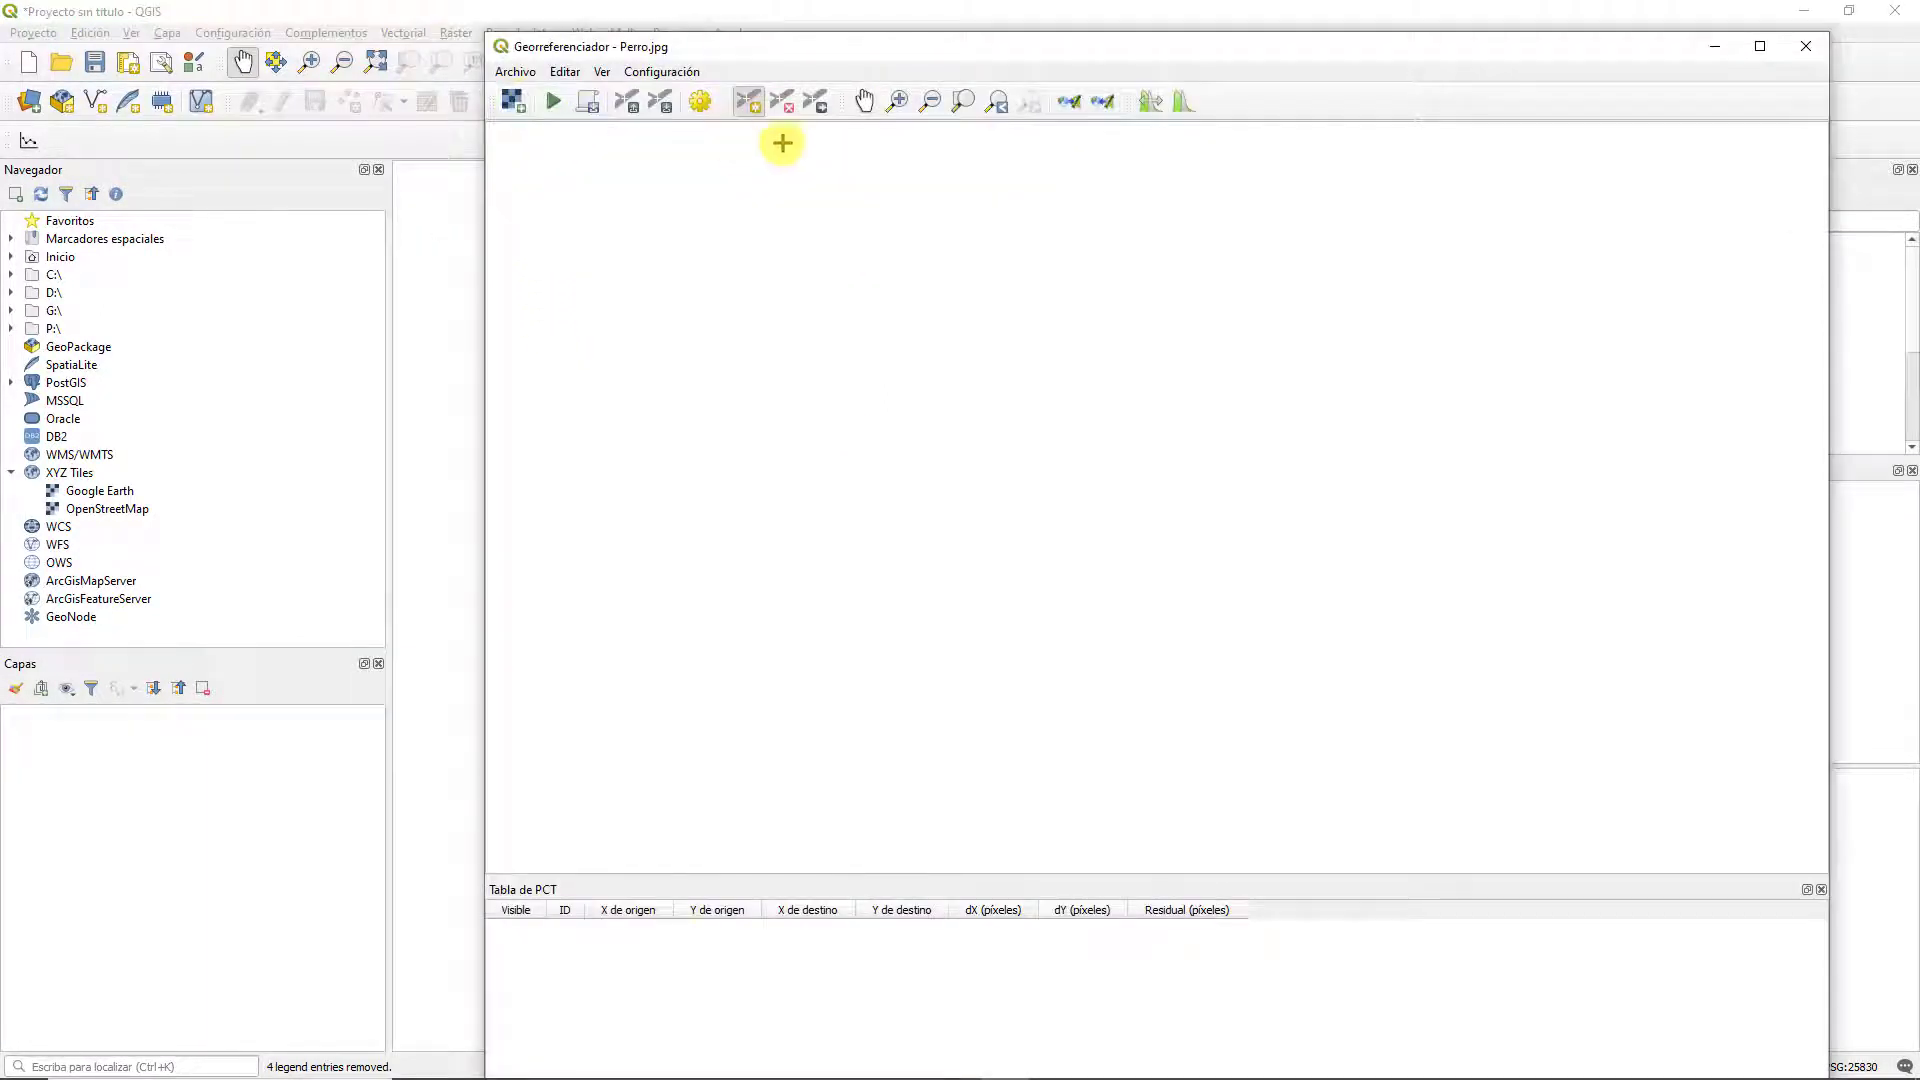
left_click_drag(1145, 57, 1098, 28)
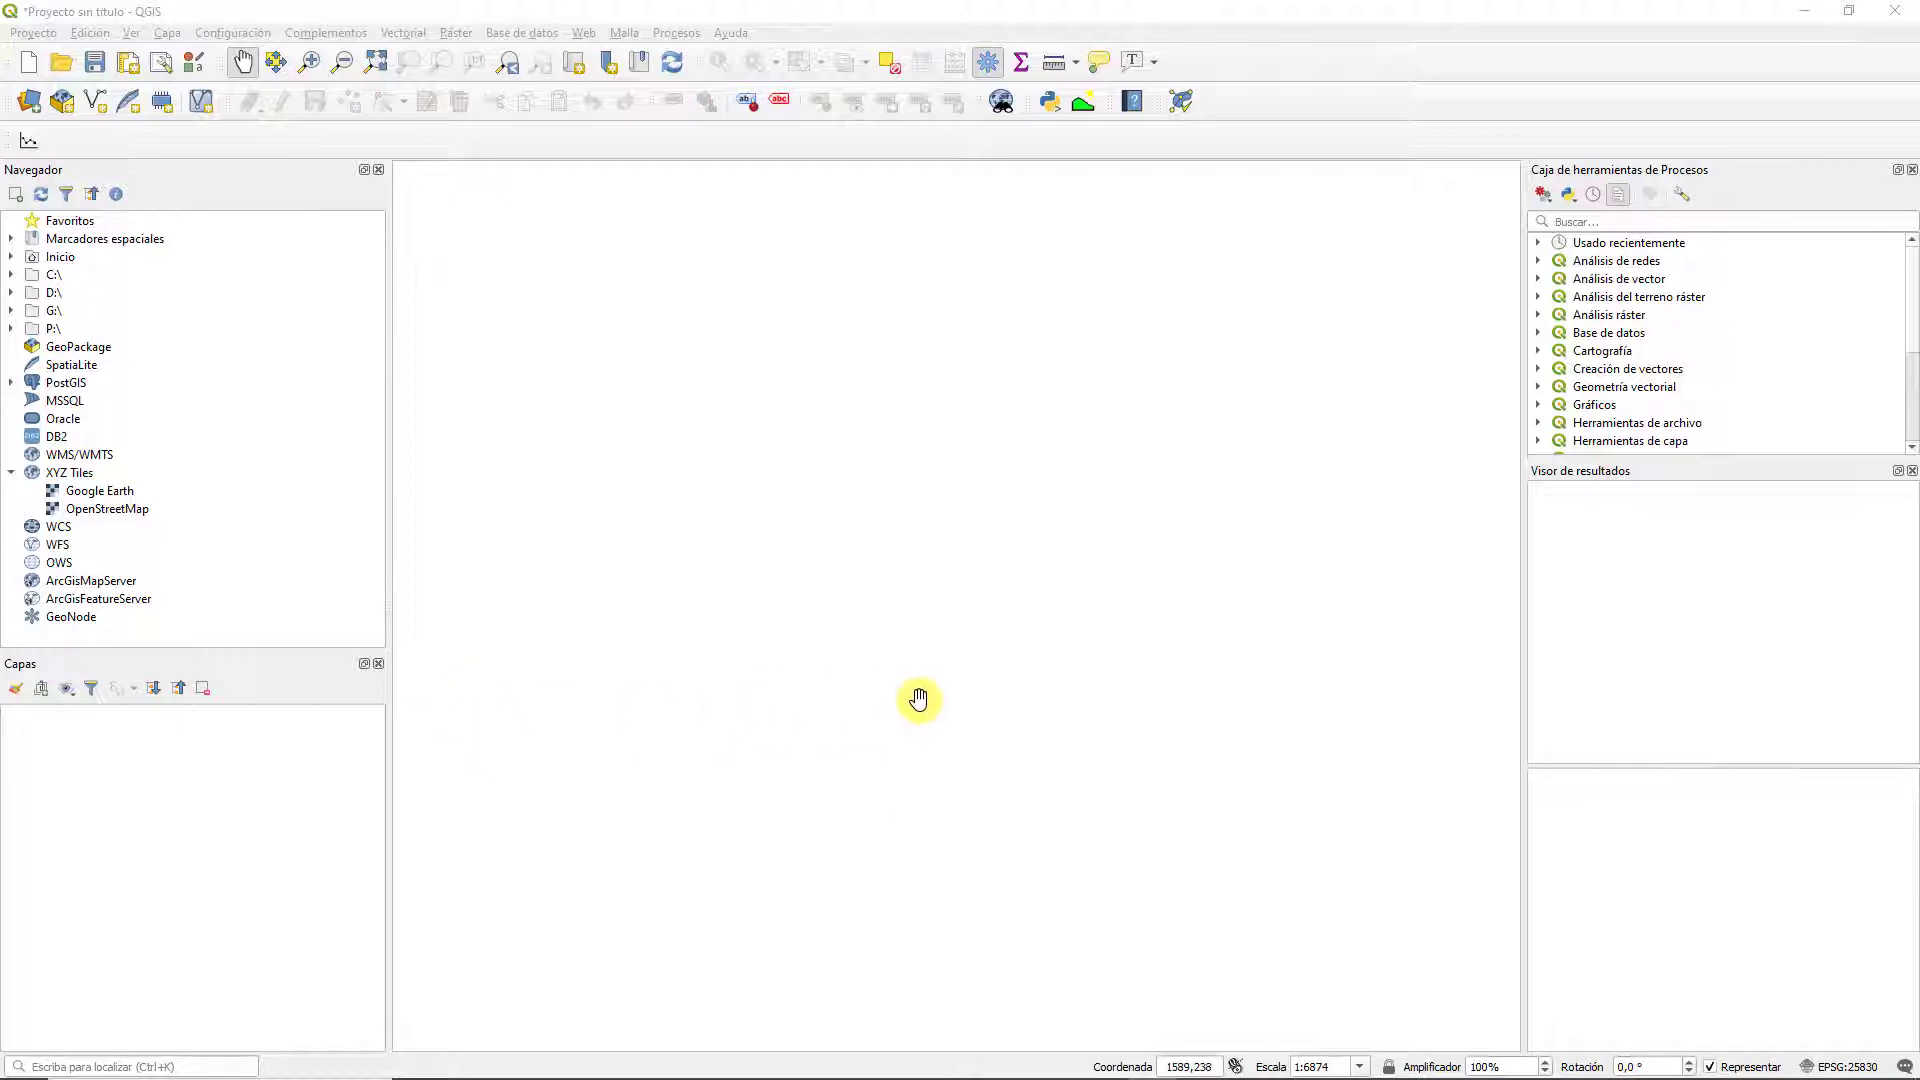
Set the project's coordinate reference system to ETRS89 / UTM zone 30N (EPSG:25830)
left_click(1856, 1067)
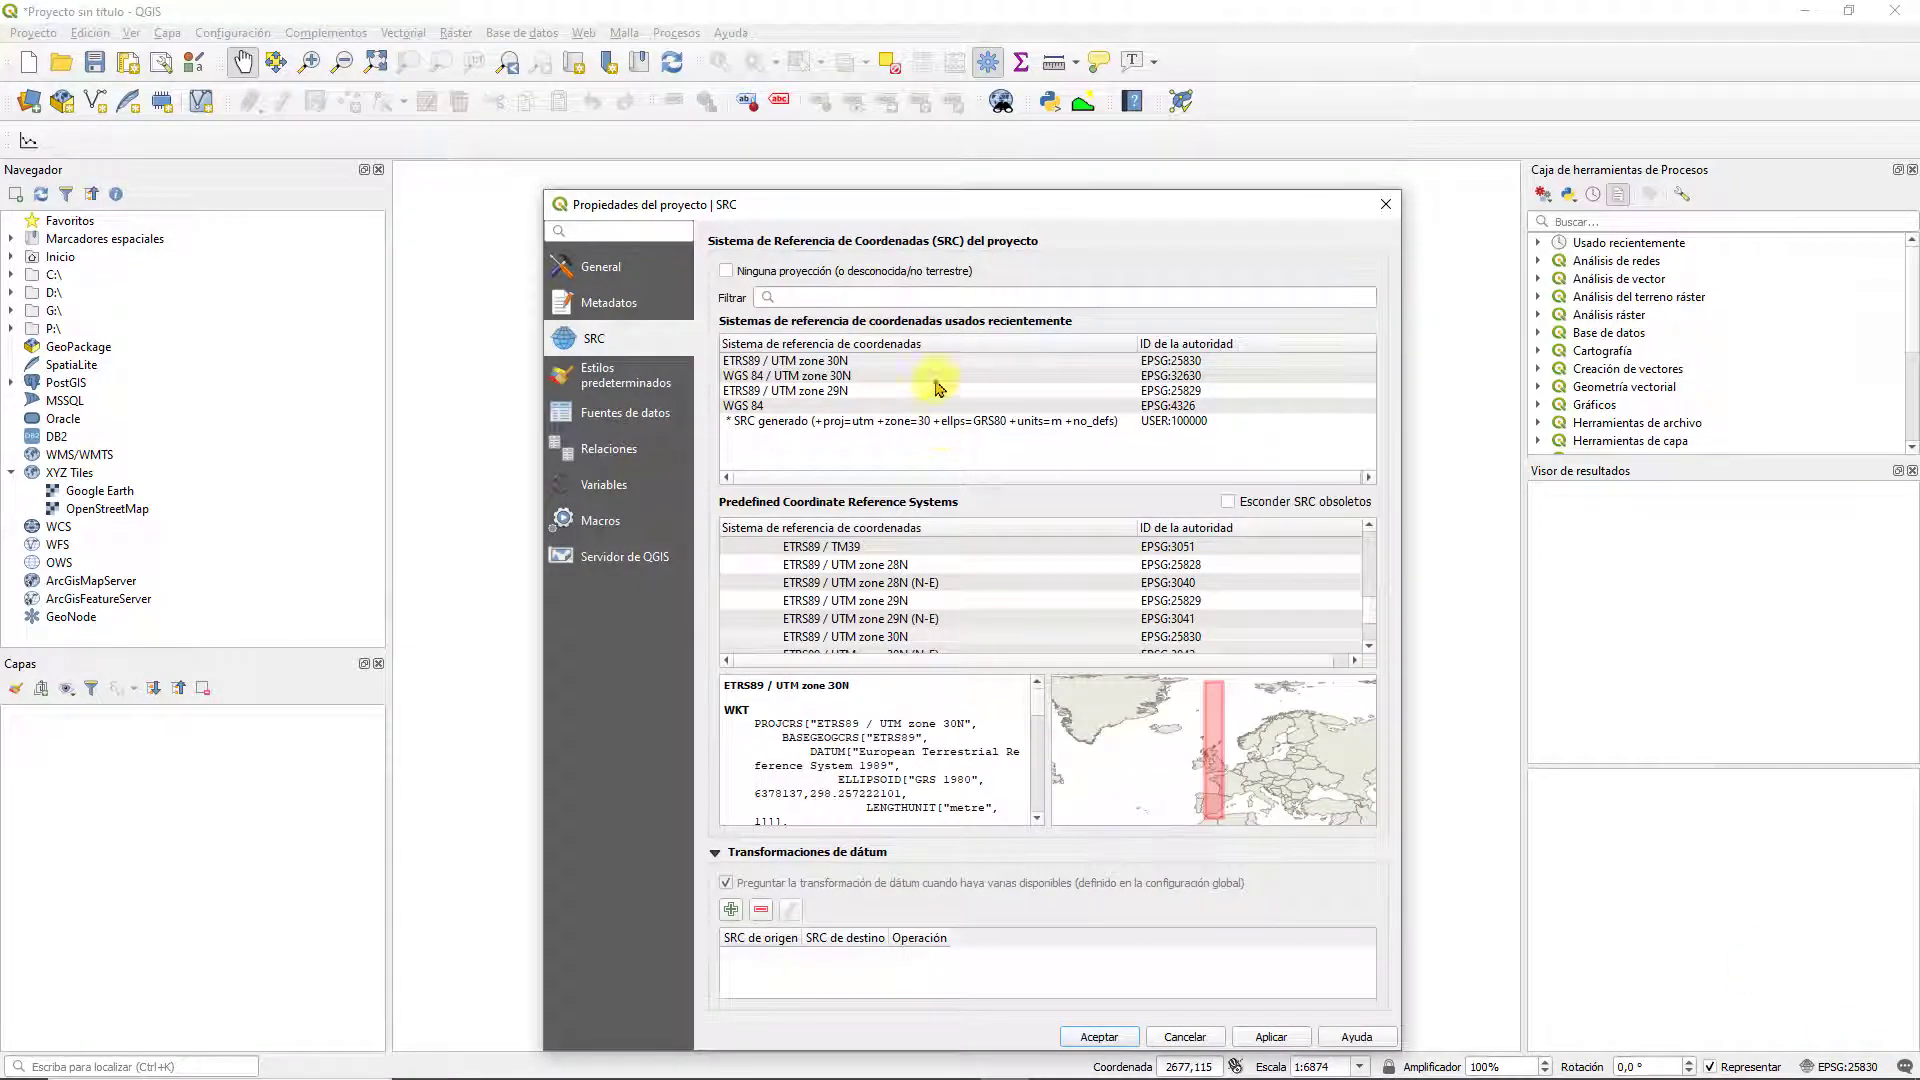
left_click(838, 362)
left_click(1115, 1040)
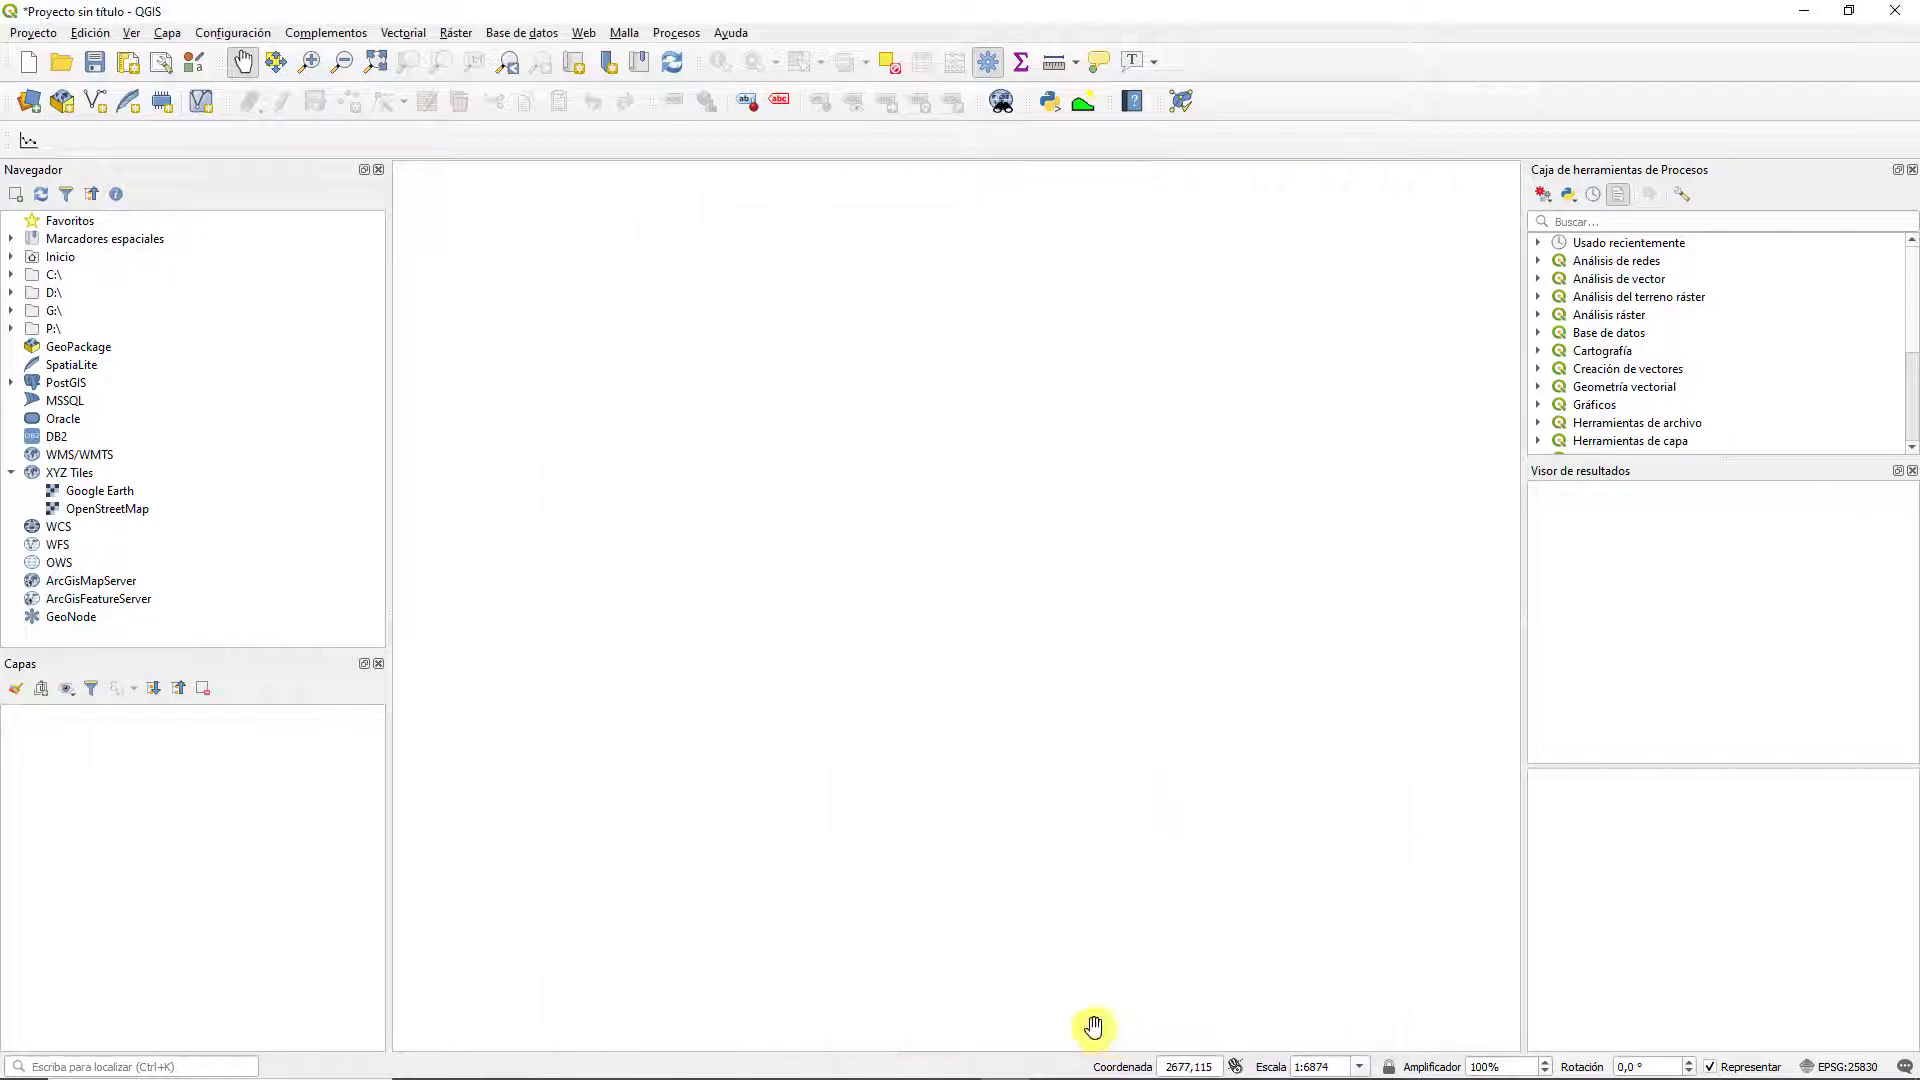
Add the Grid_ejes_0 image from the P9_GEORREFERENCIACION folder in File Explorer to the QGIS project as a layer
left_click(760, 1059)
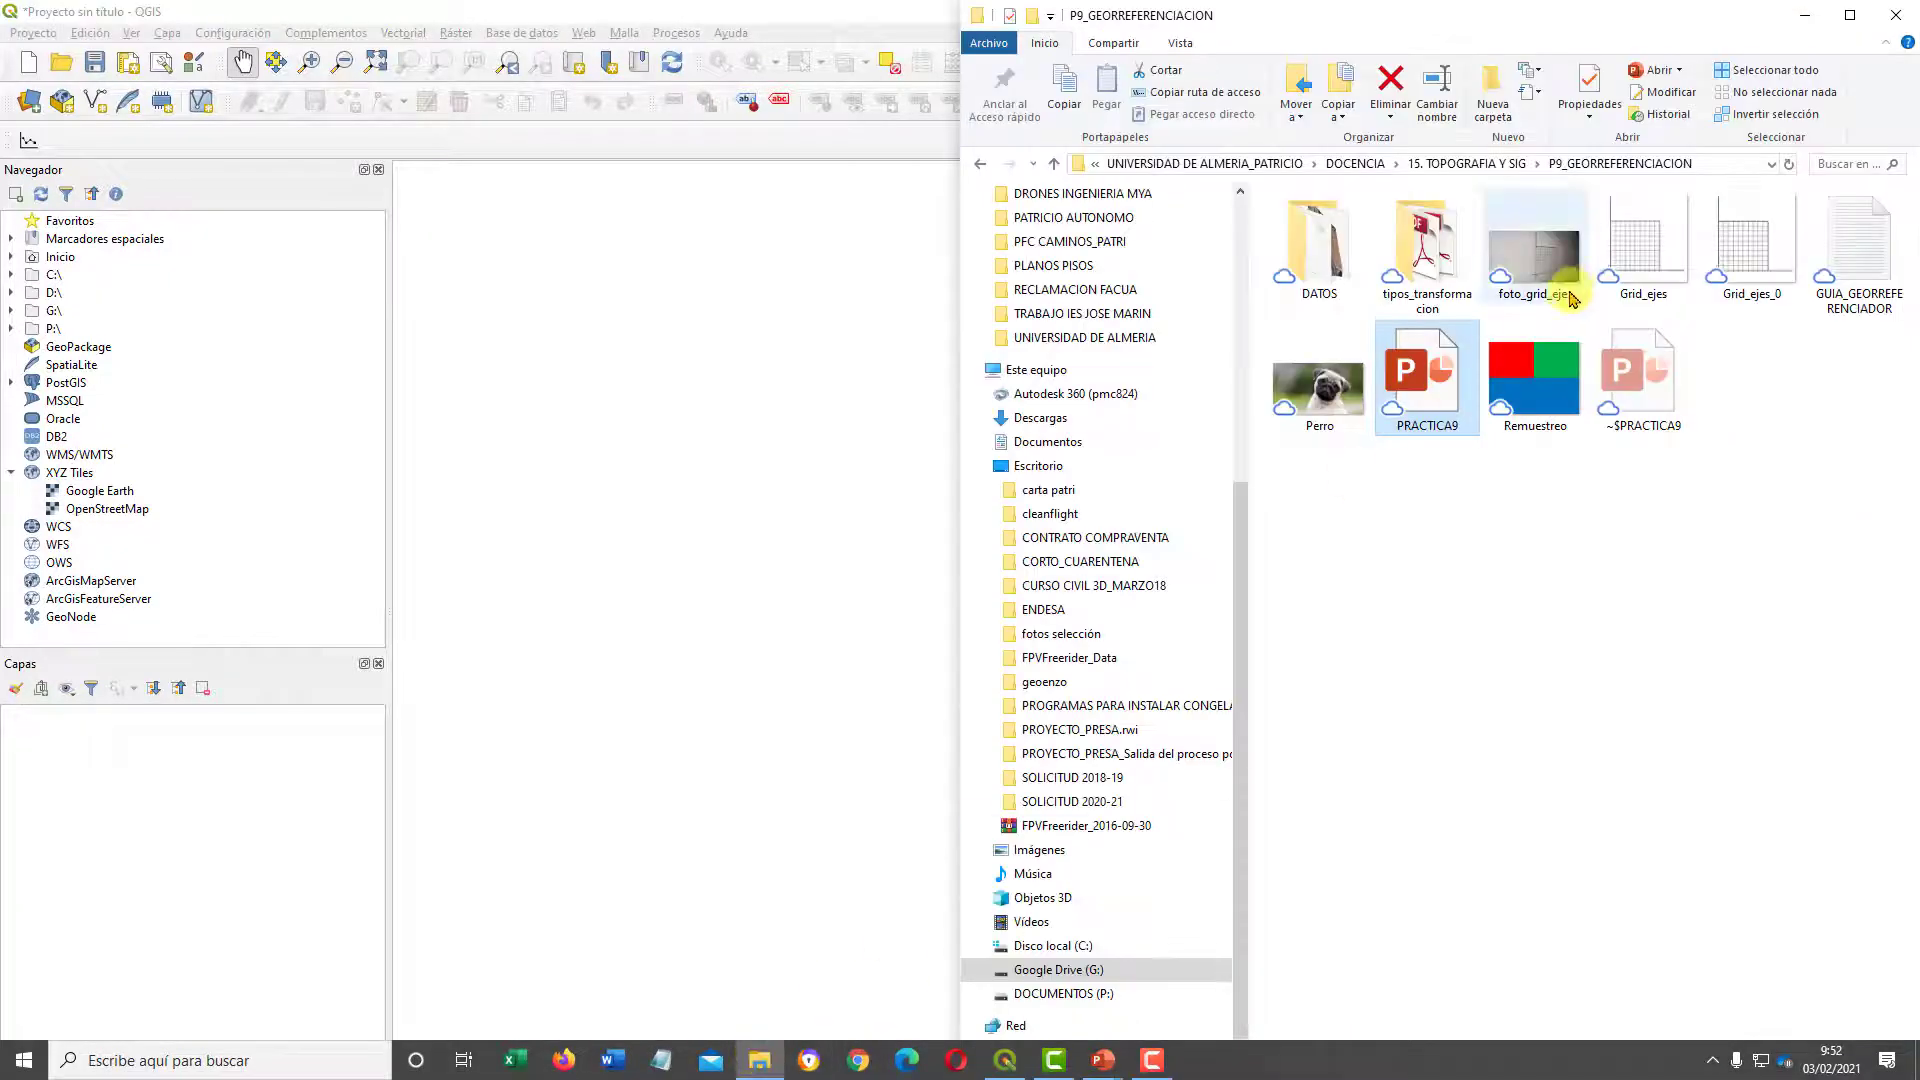
left_click(1758, 272)
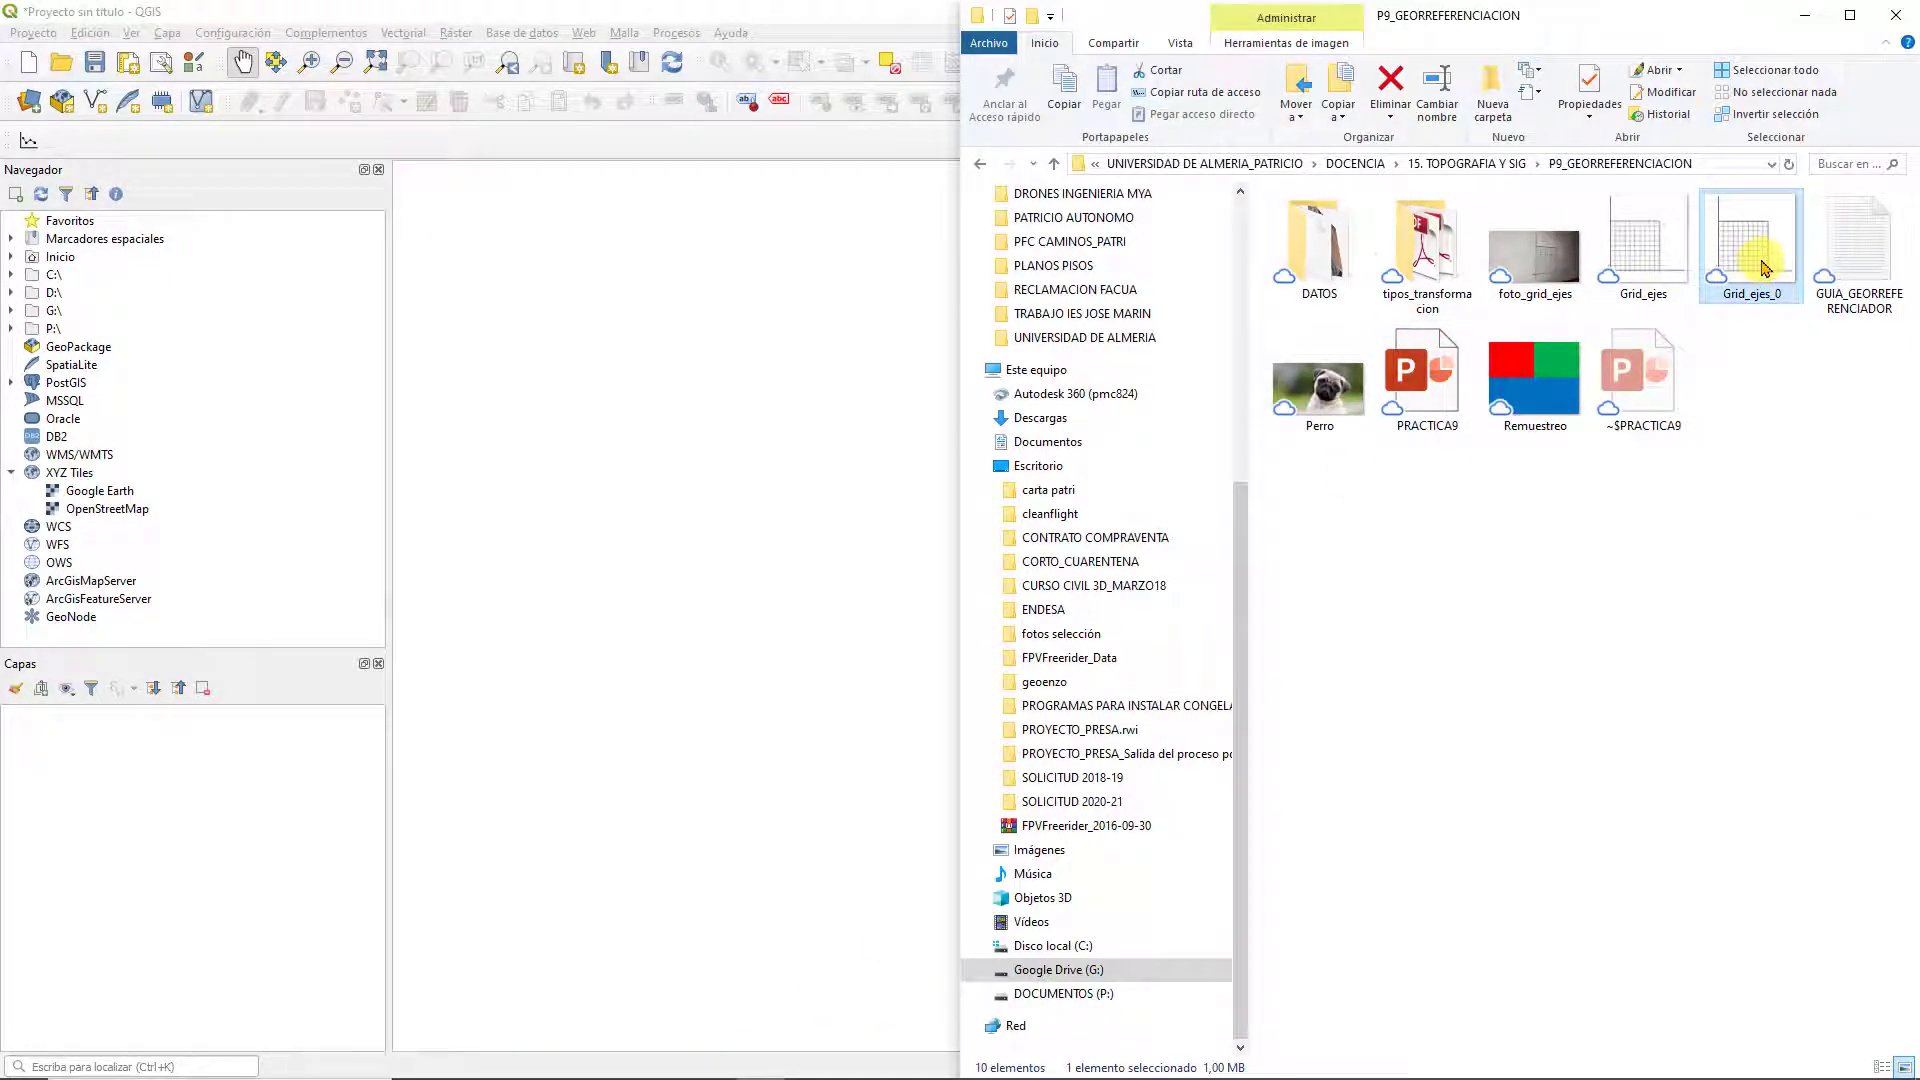
left_click_drag(1762, 268, 189, 888)
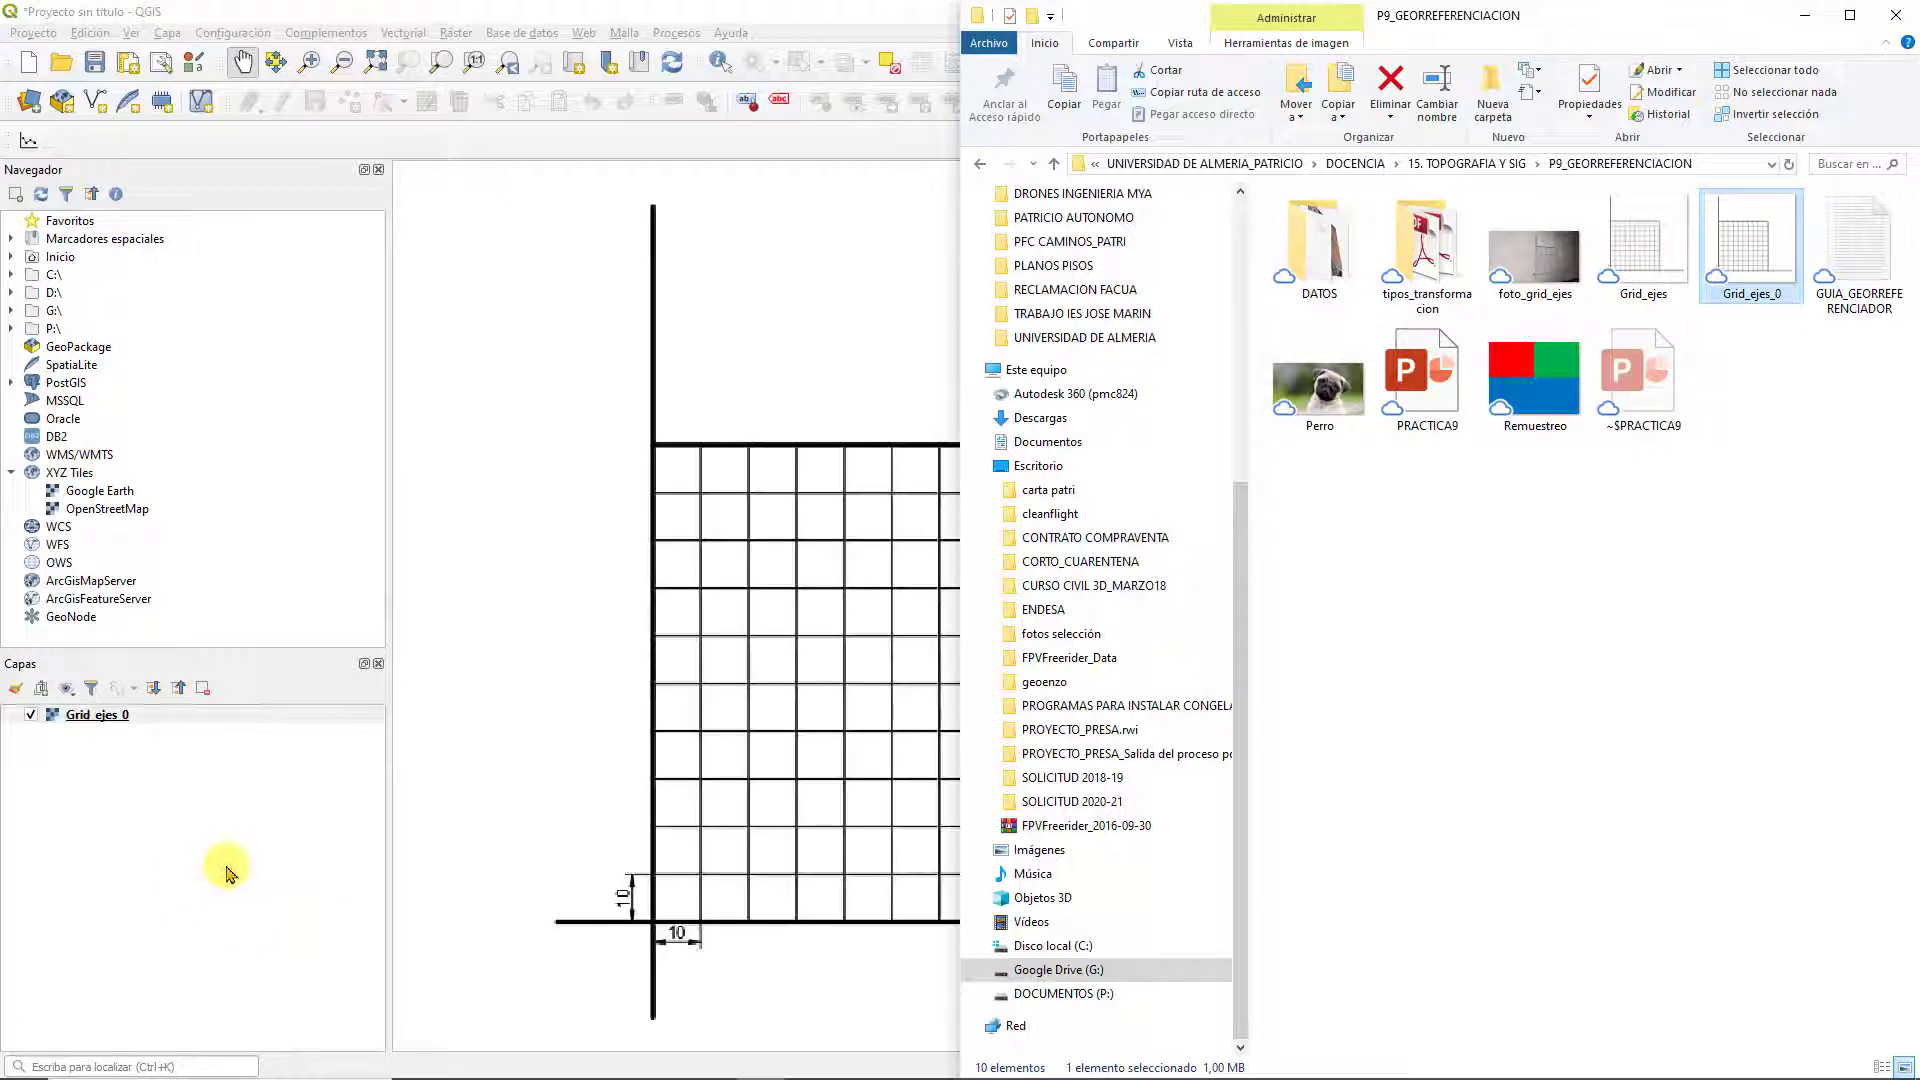
left_click(1805, 15)
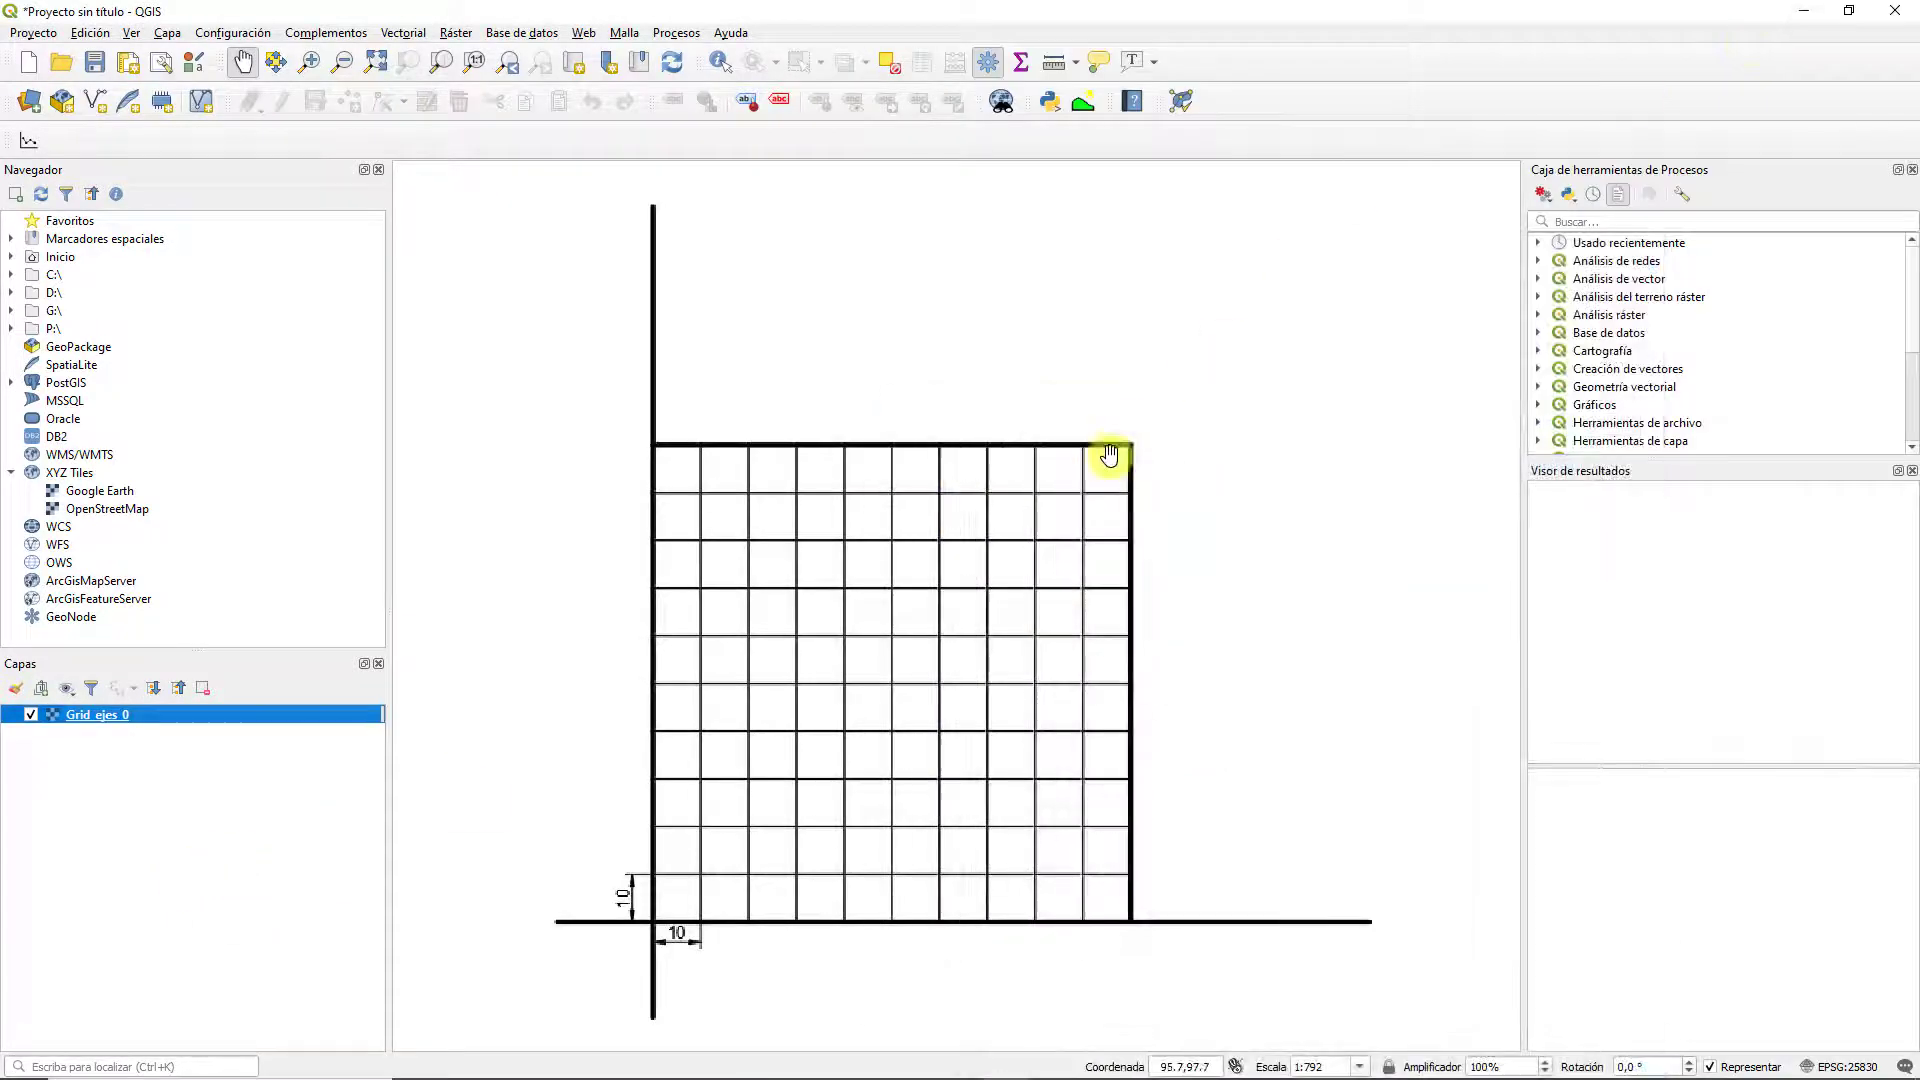
Examine the grid image's axis origin, corner coordinates and cell dimensions on the map canvas
scroll(1145, 455, "down", 1)
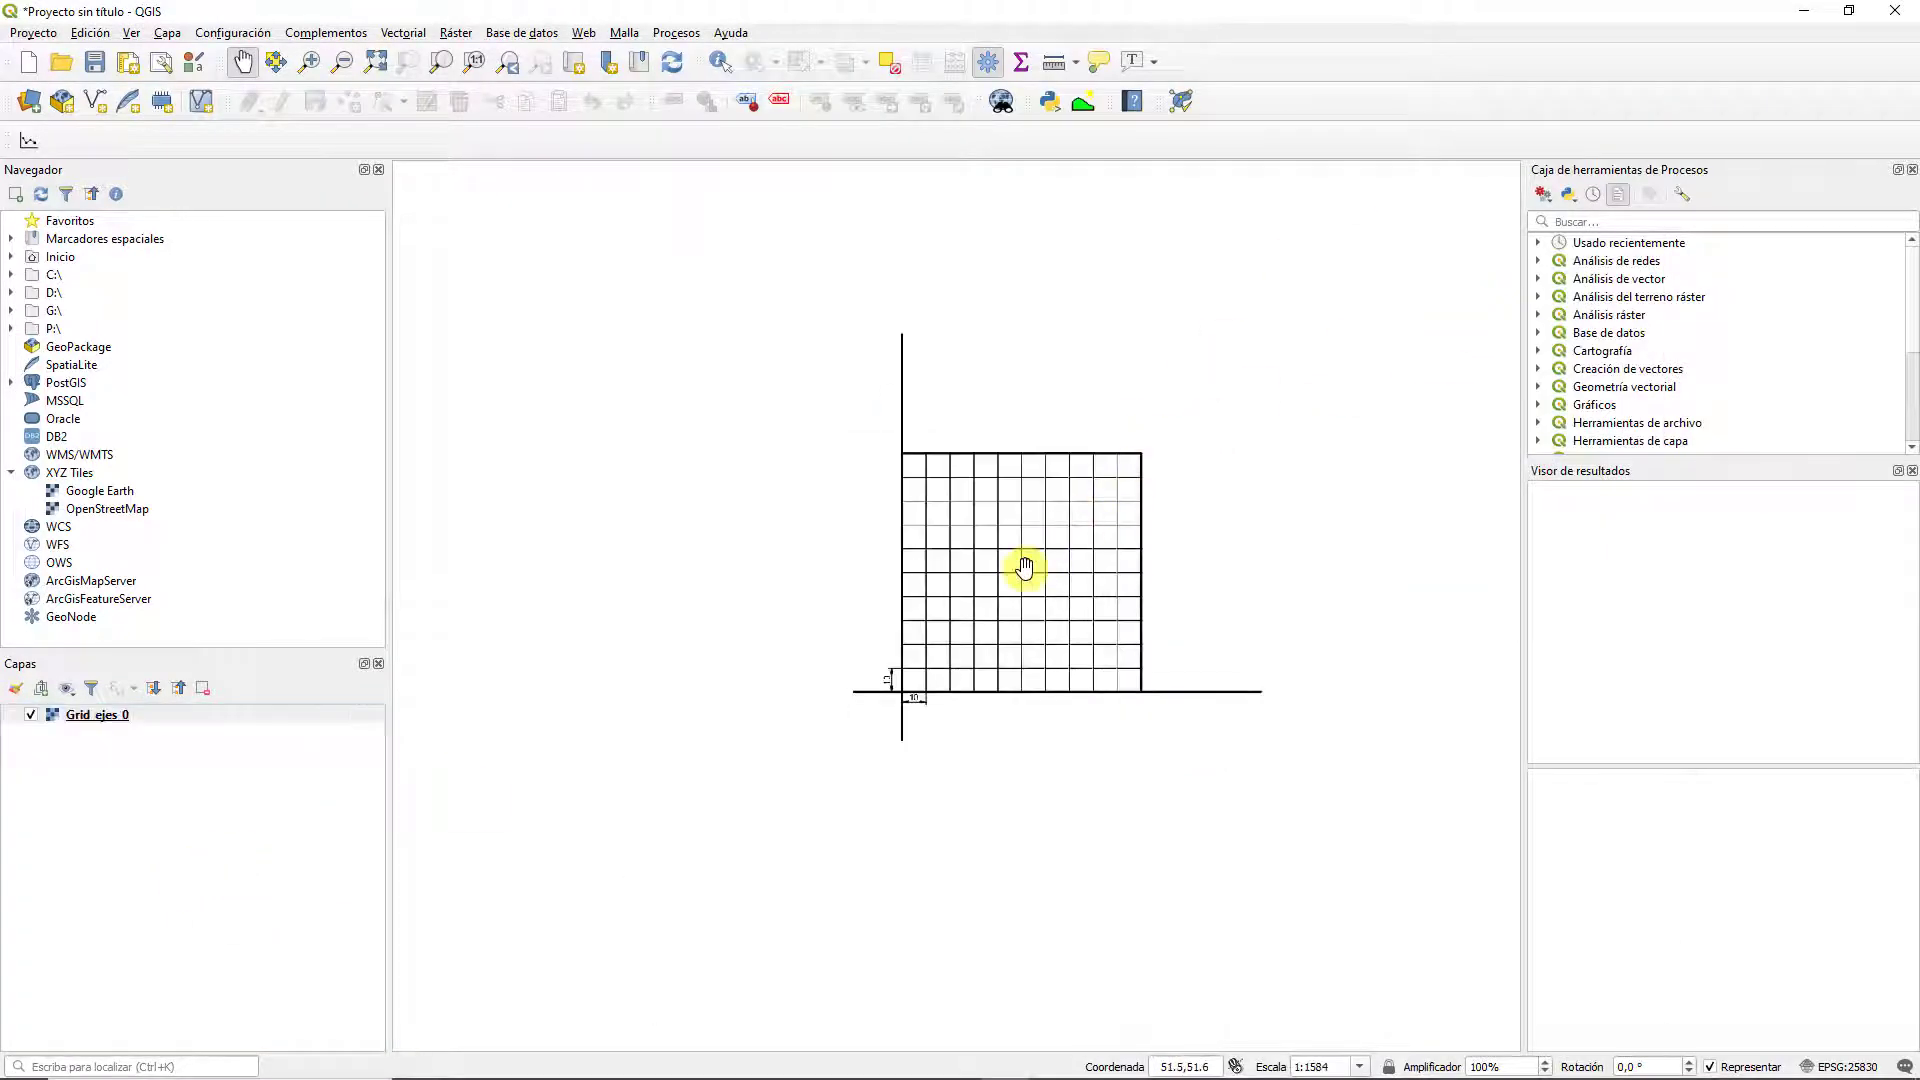
scroll(1025, 559, "up", 1)
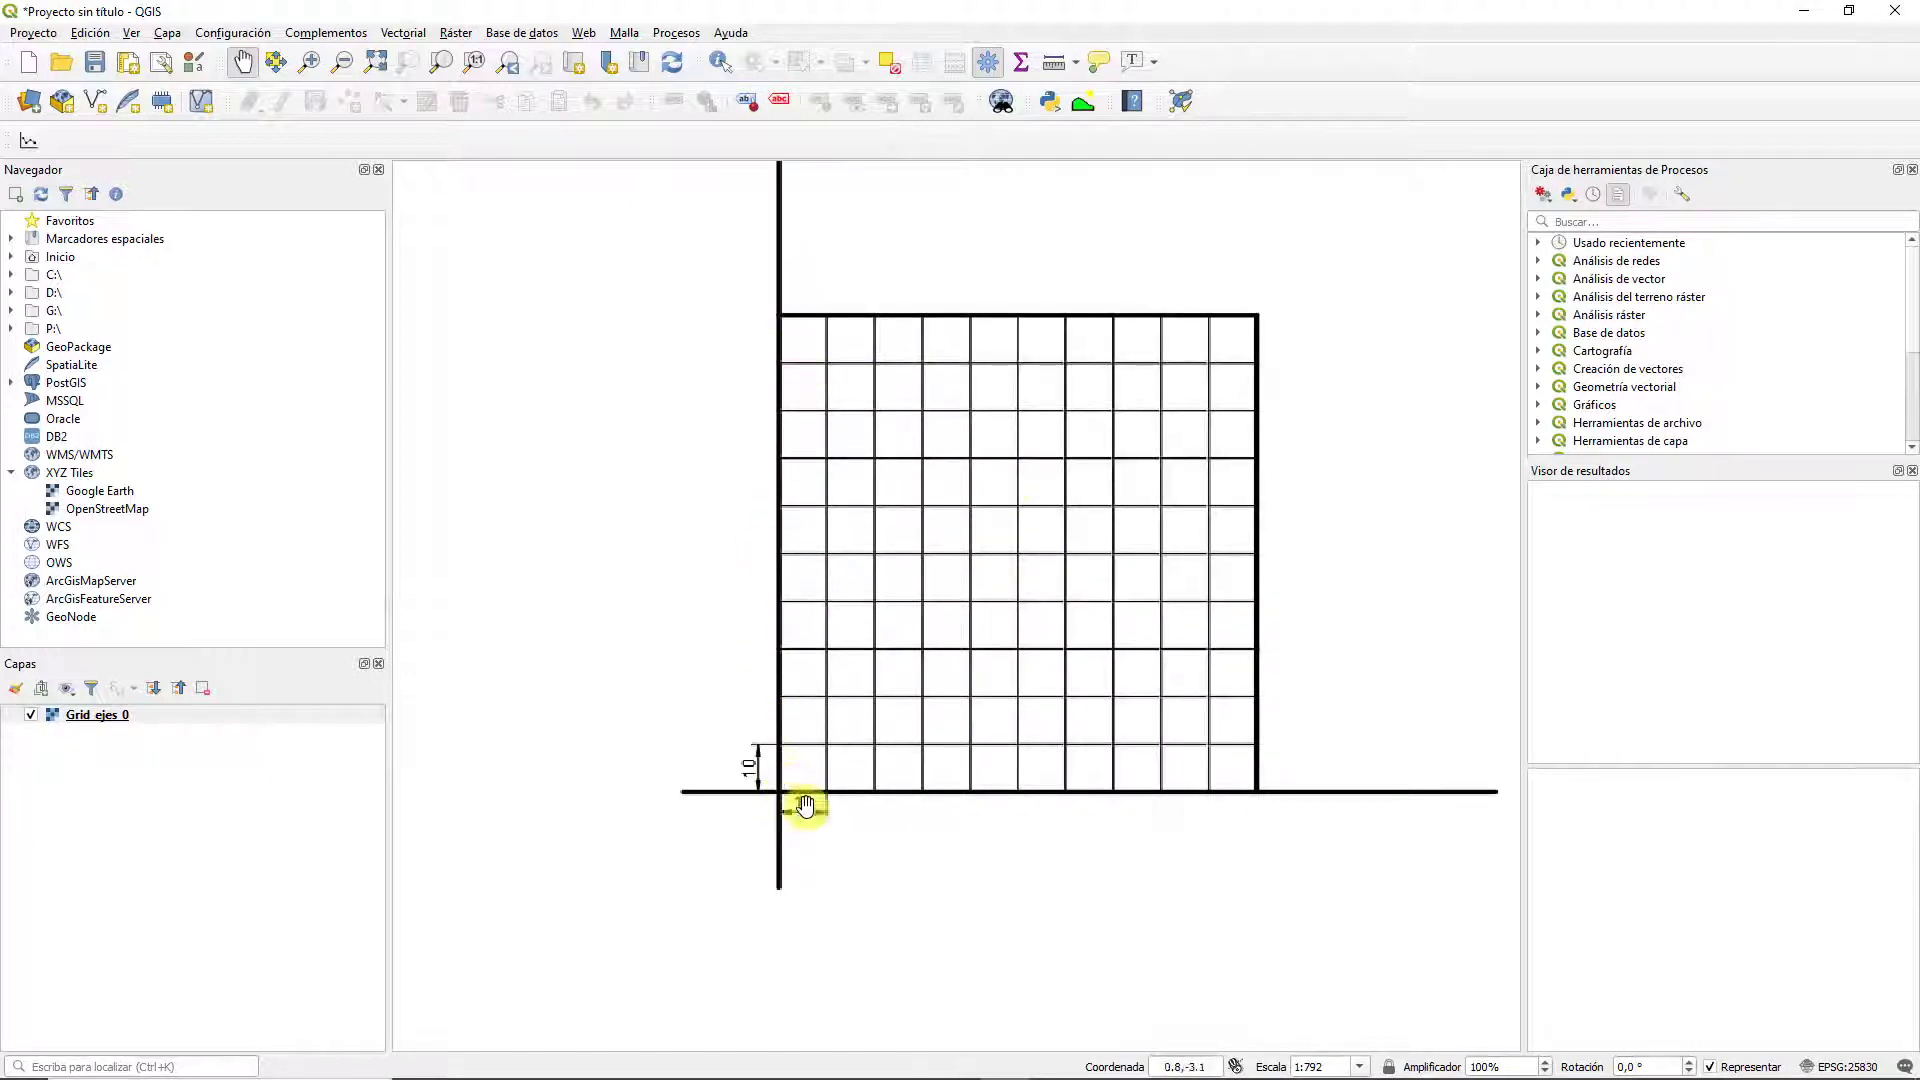
scroll(797, 808, "up", 1)
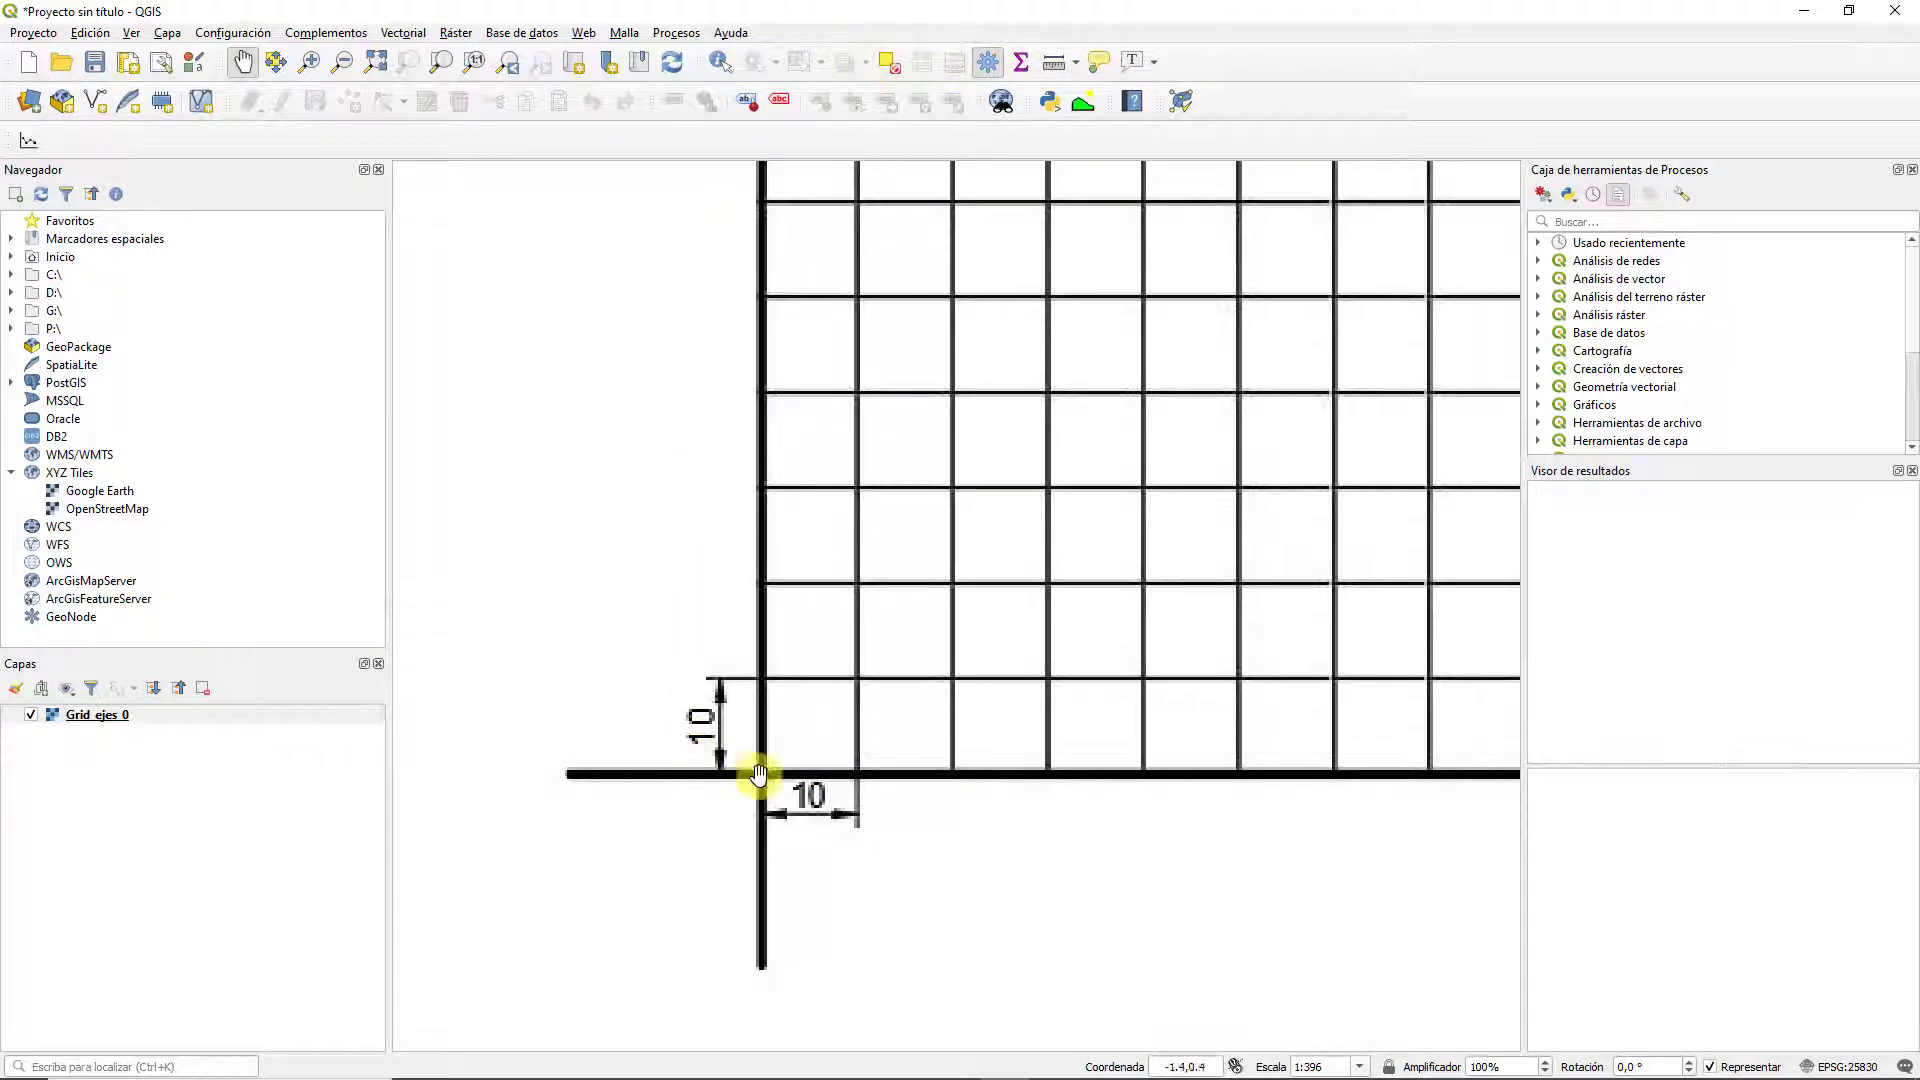
scroll(808, 798, "down", 1)
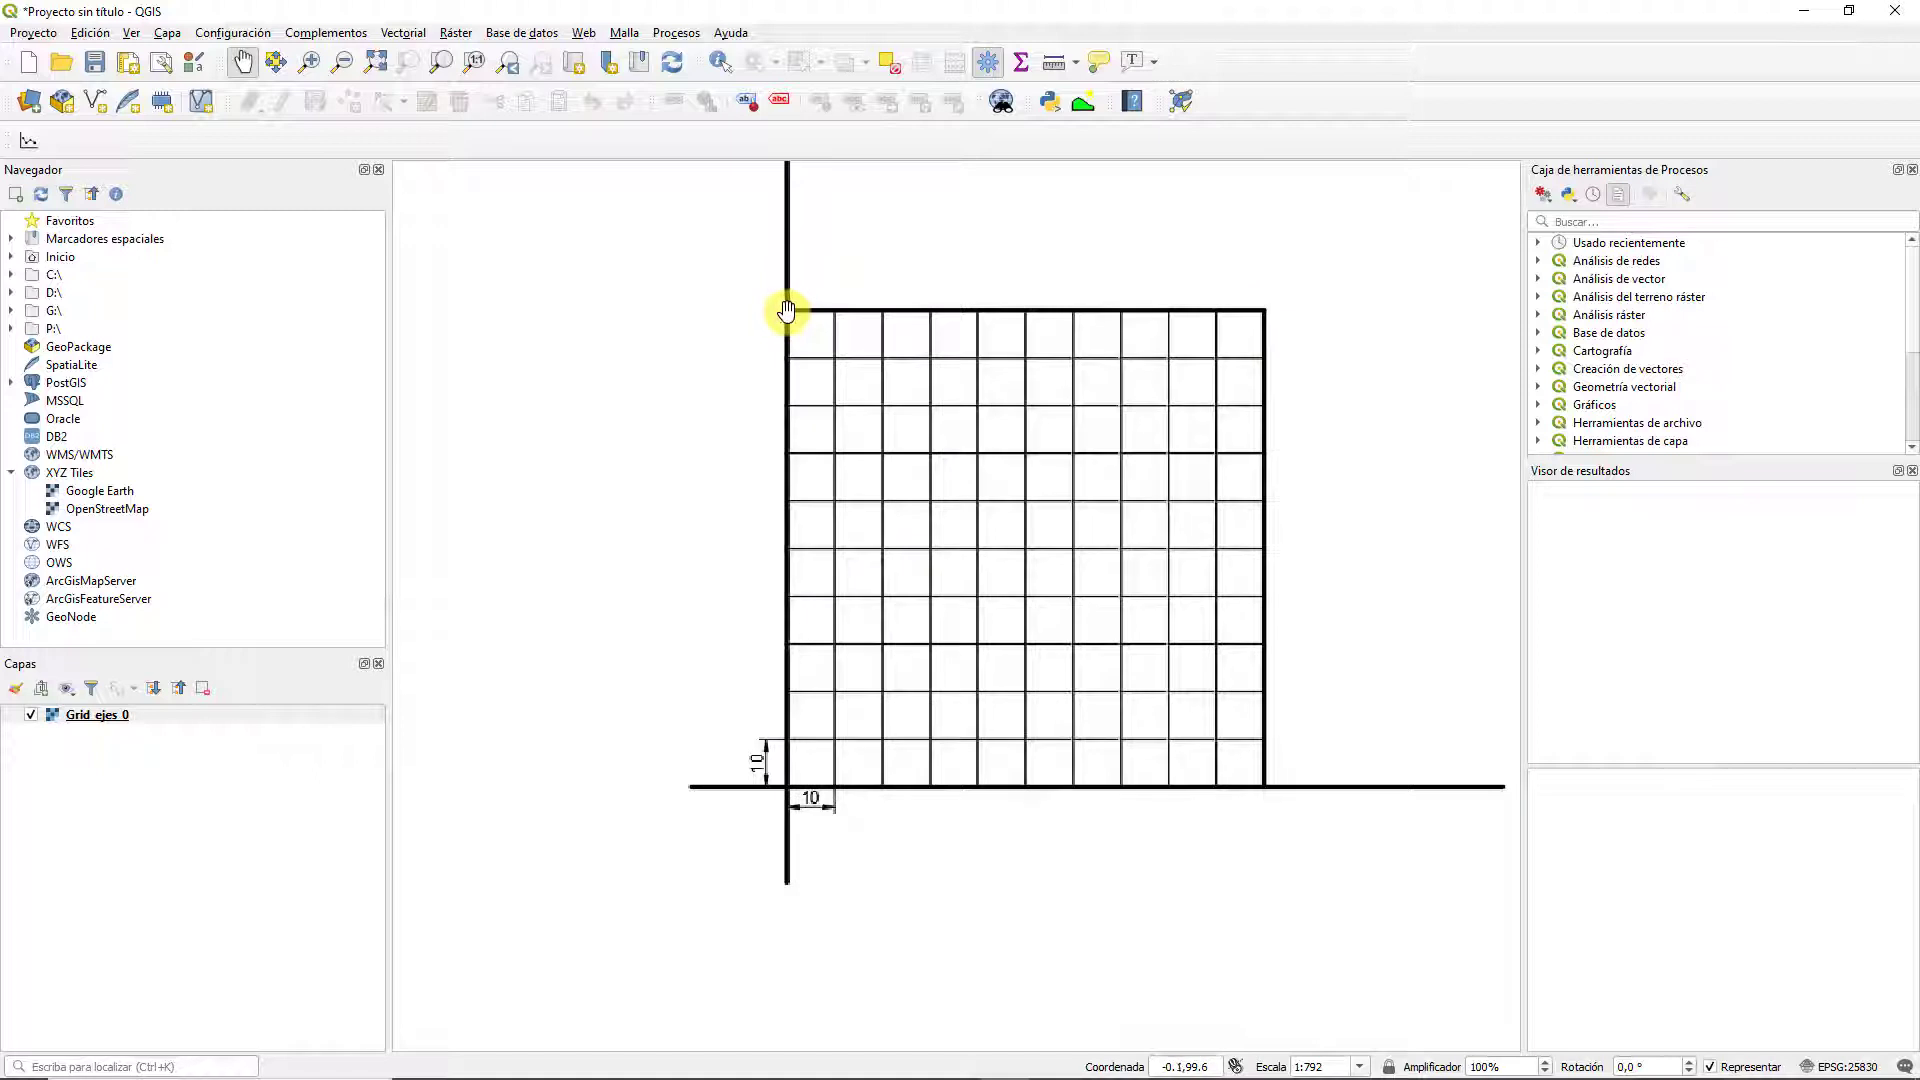
scroll(800, 317, "down", 1)
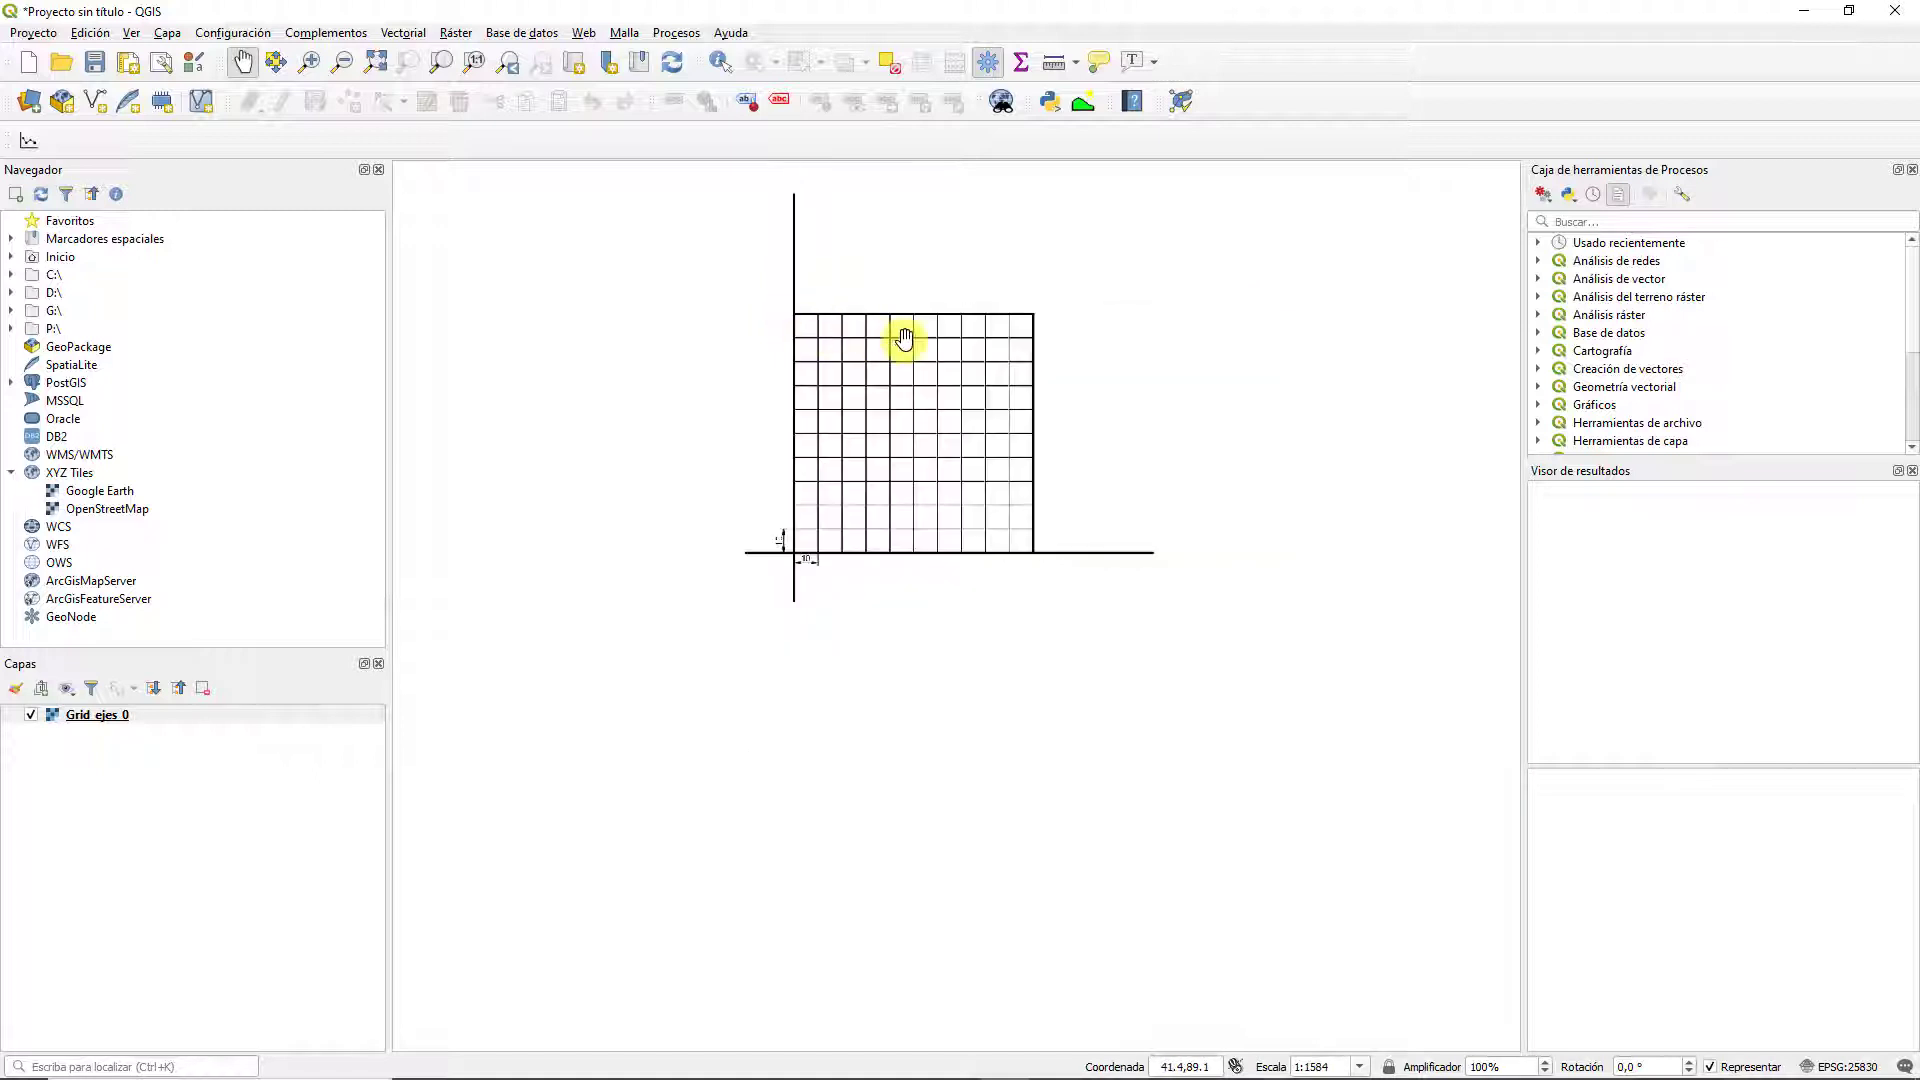
left_click_drag(947, 373, 947, 459)
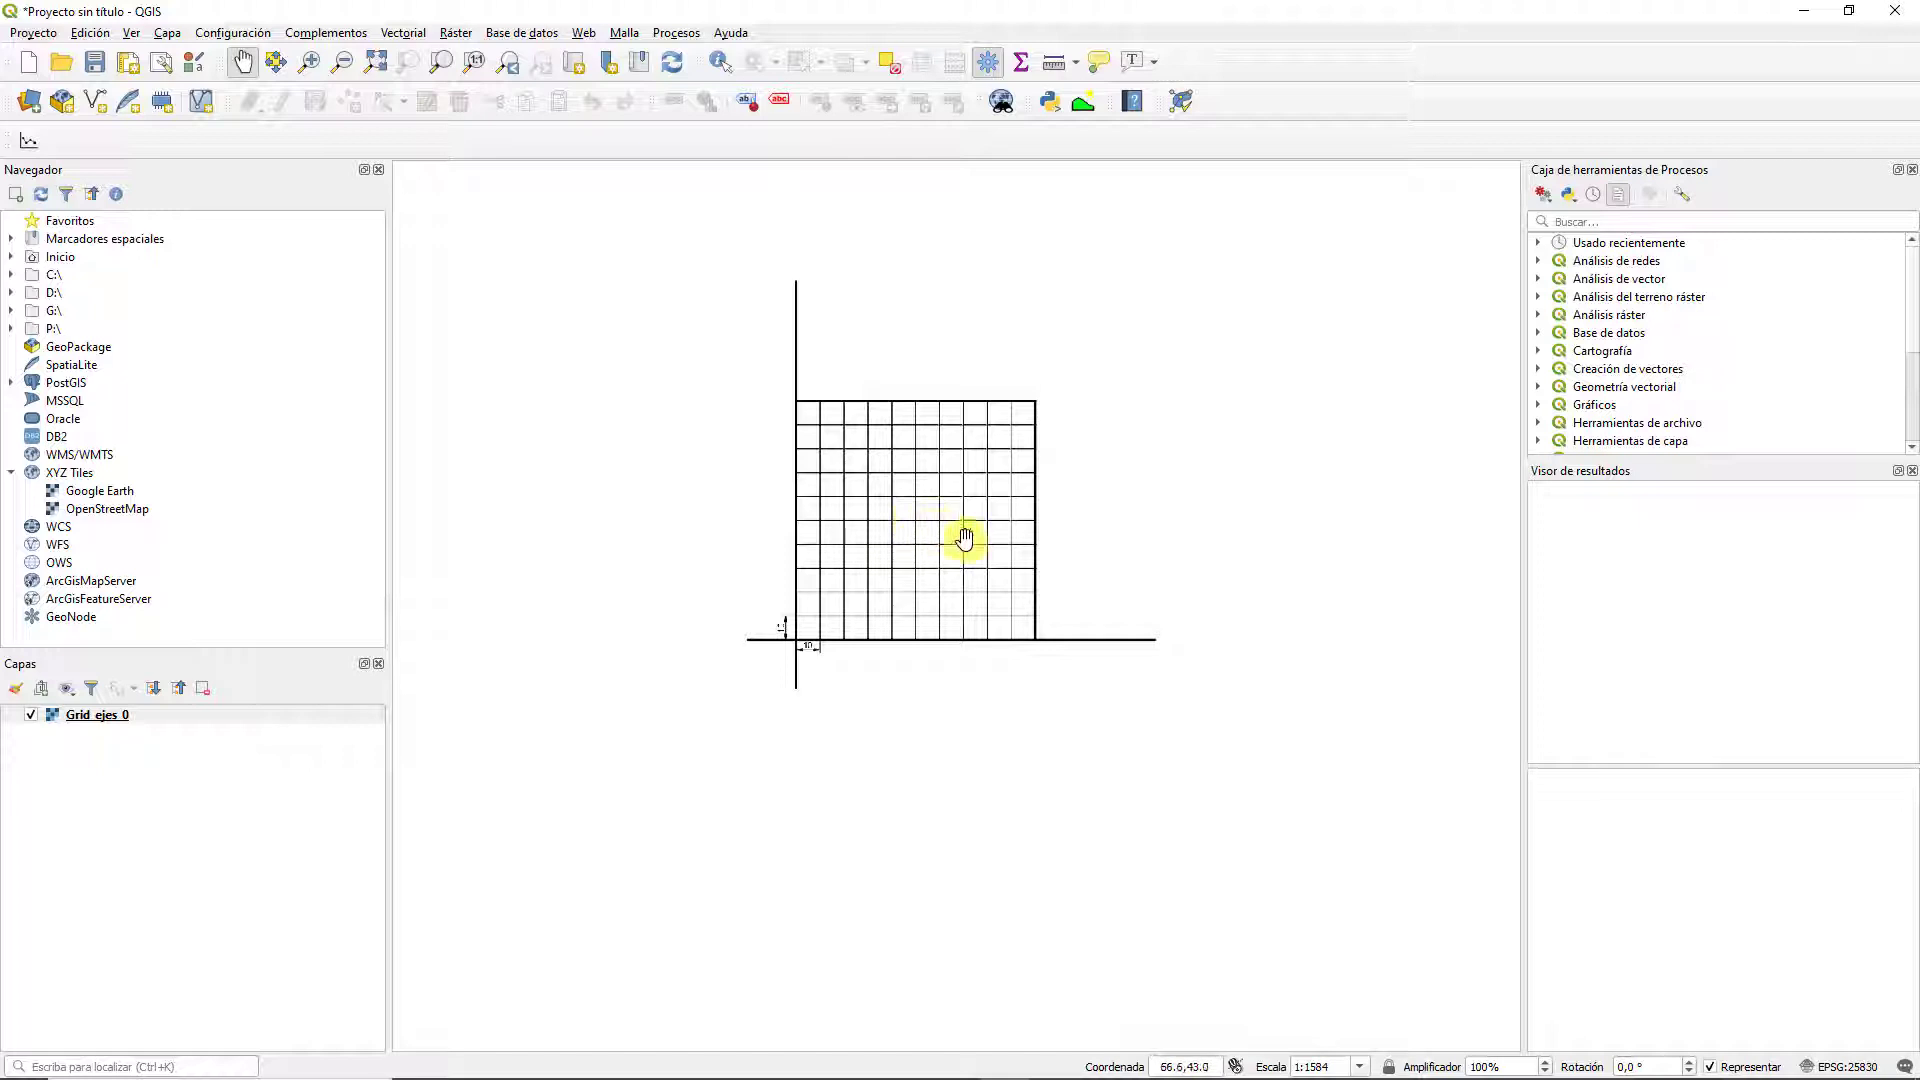
left_click_drag(1034, 479, 1000, 525)
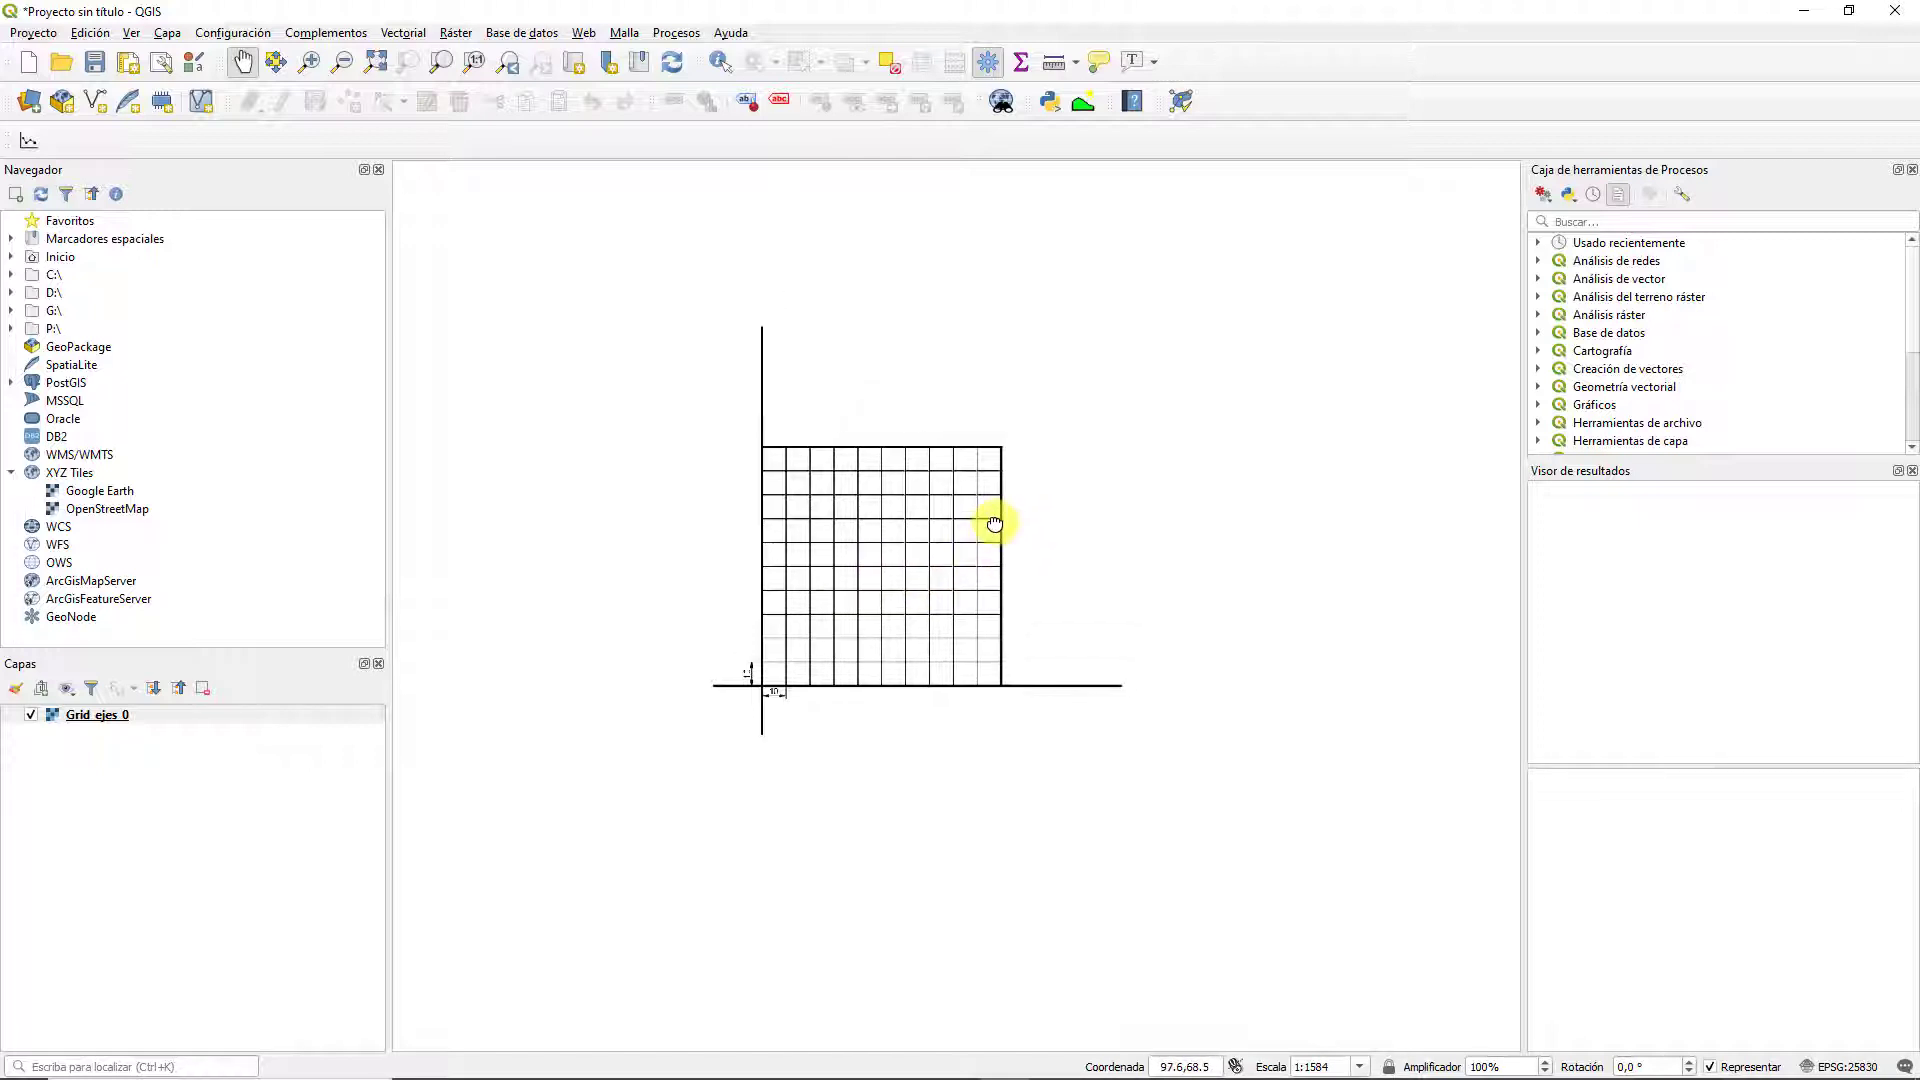
Open the Georeferencer and load the Grid_ejes_0 raster into it
left_click(458, 34)
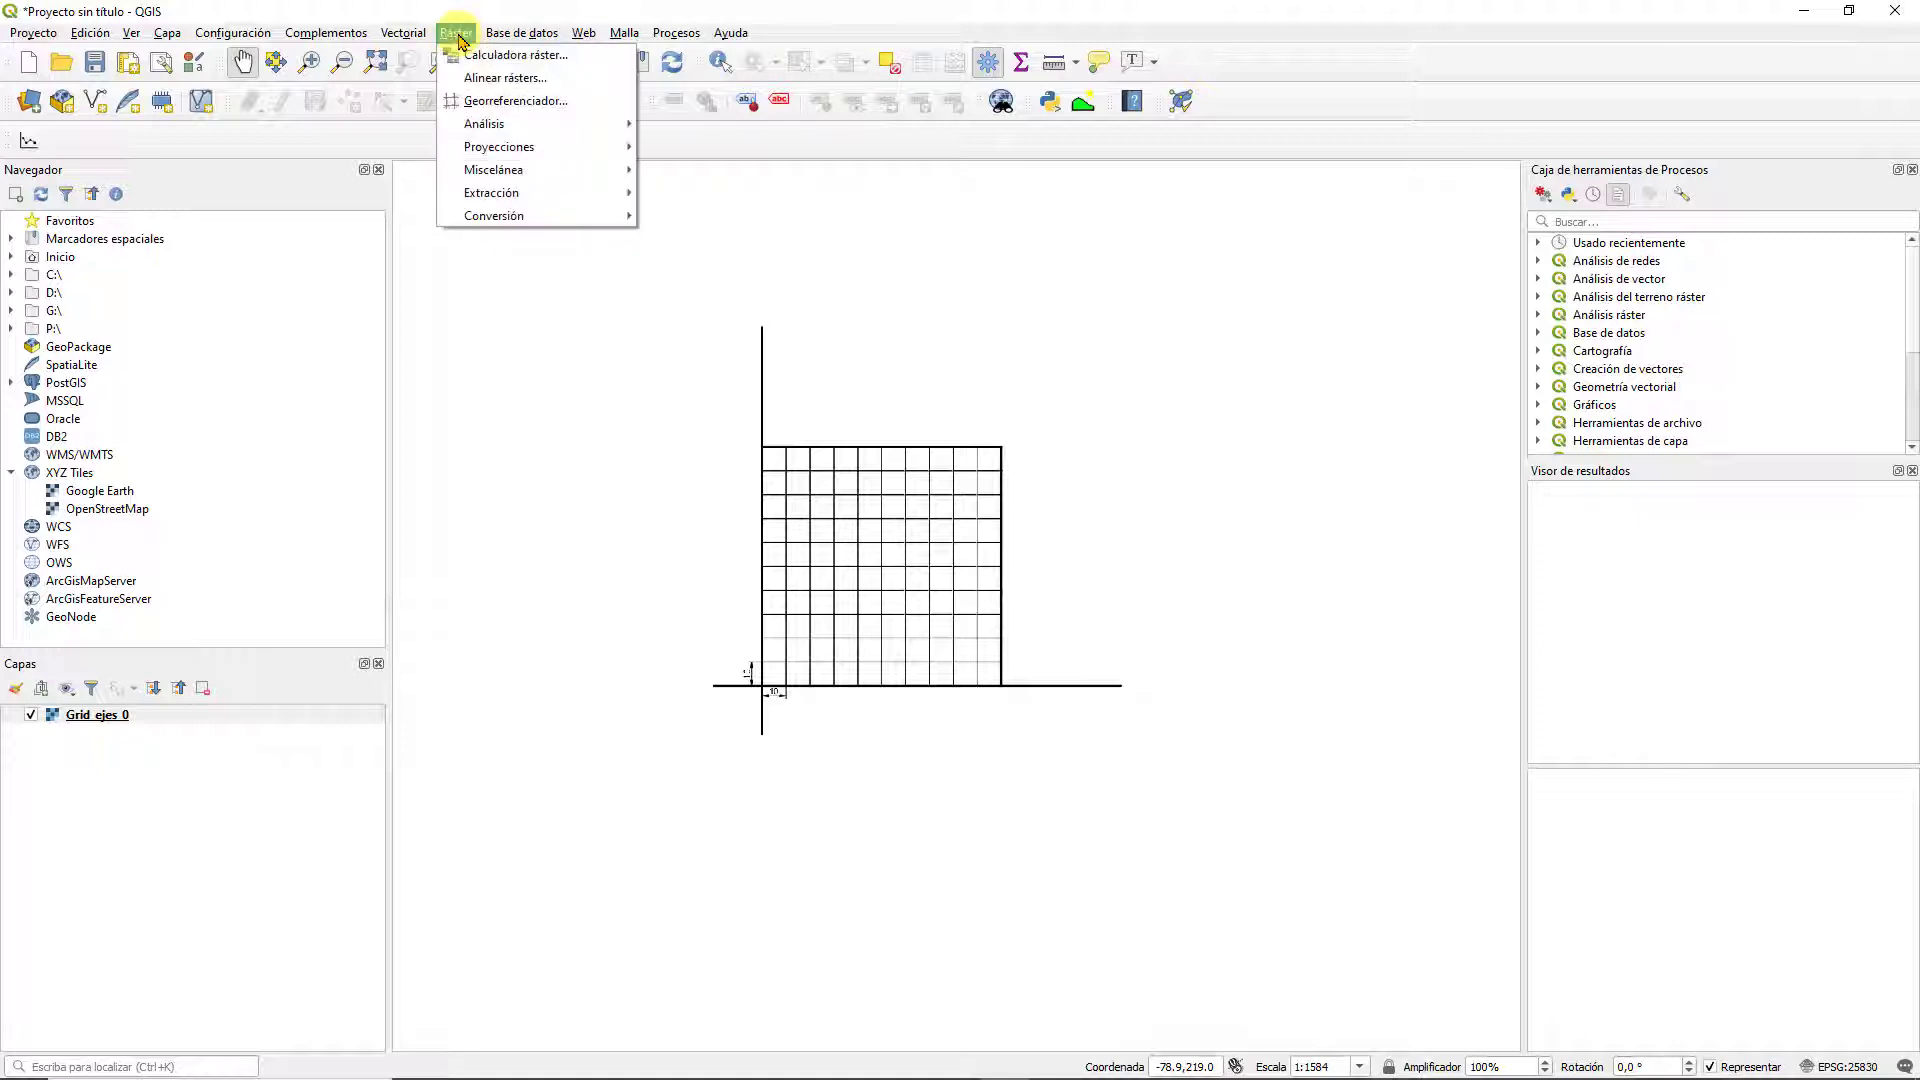
left_click(498, 104)
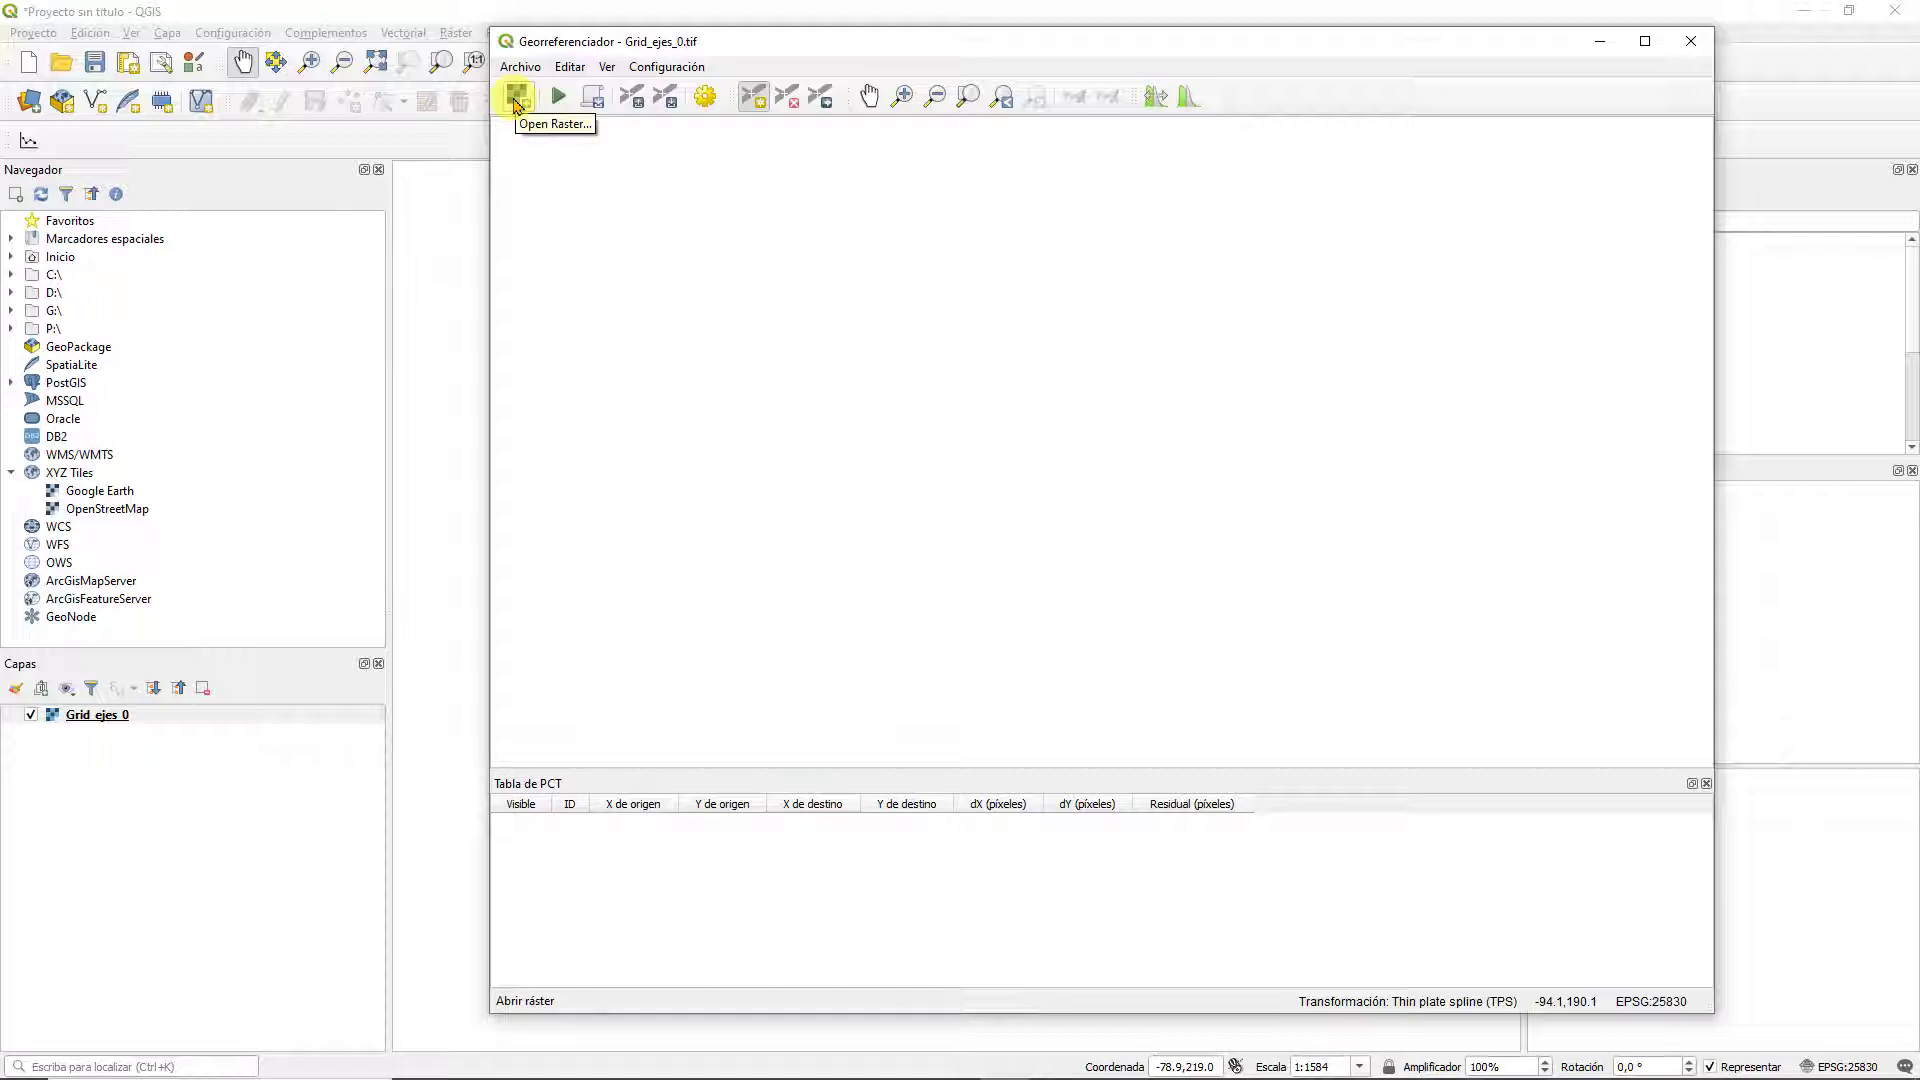
left_click(517, 102)
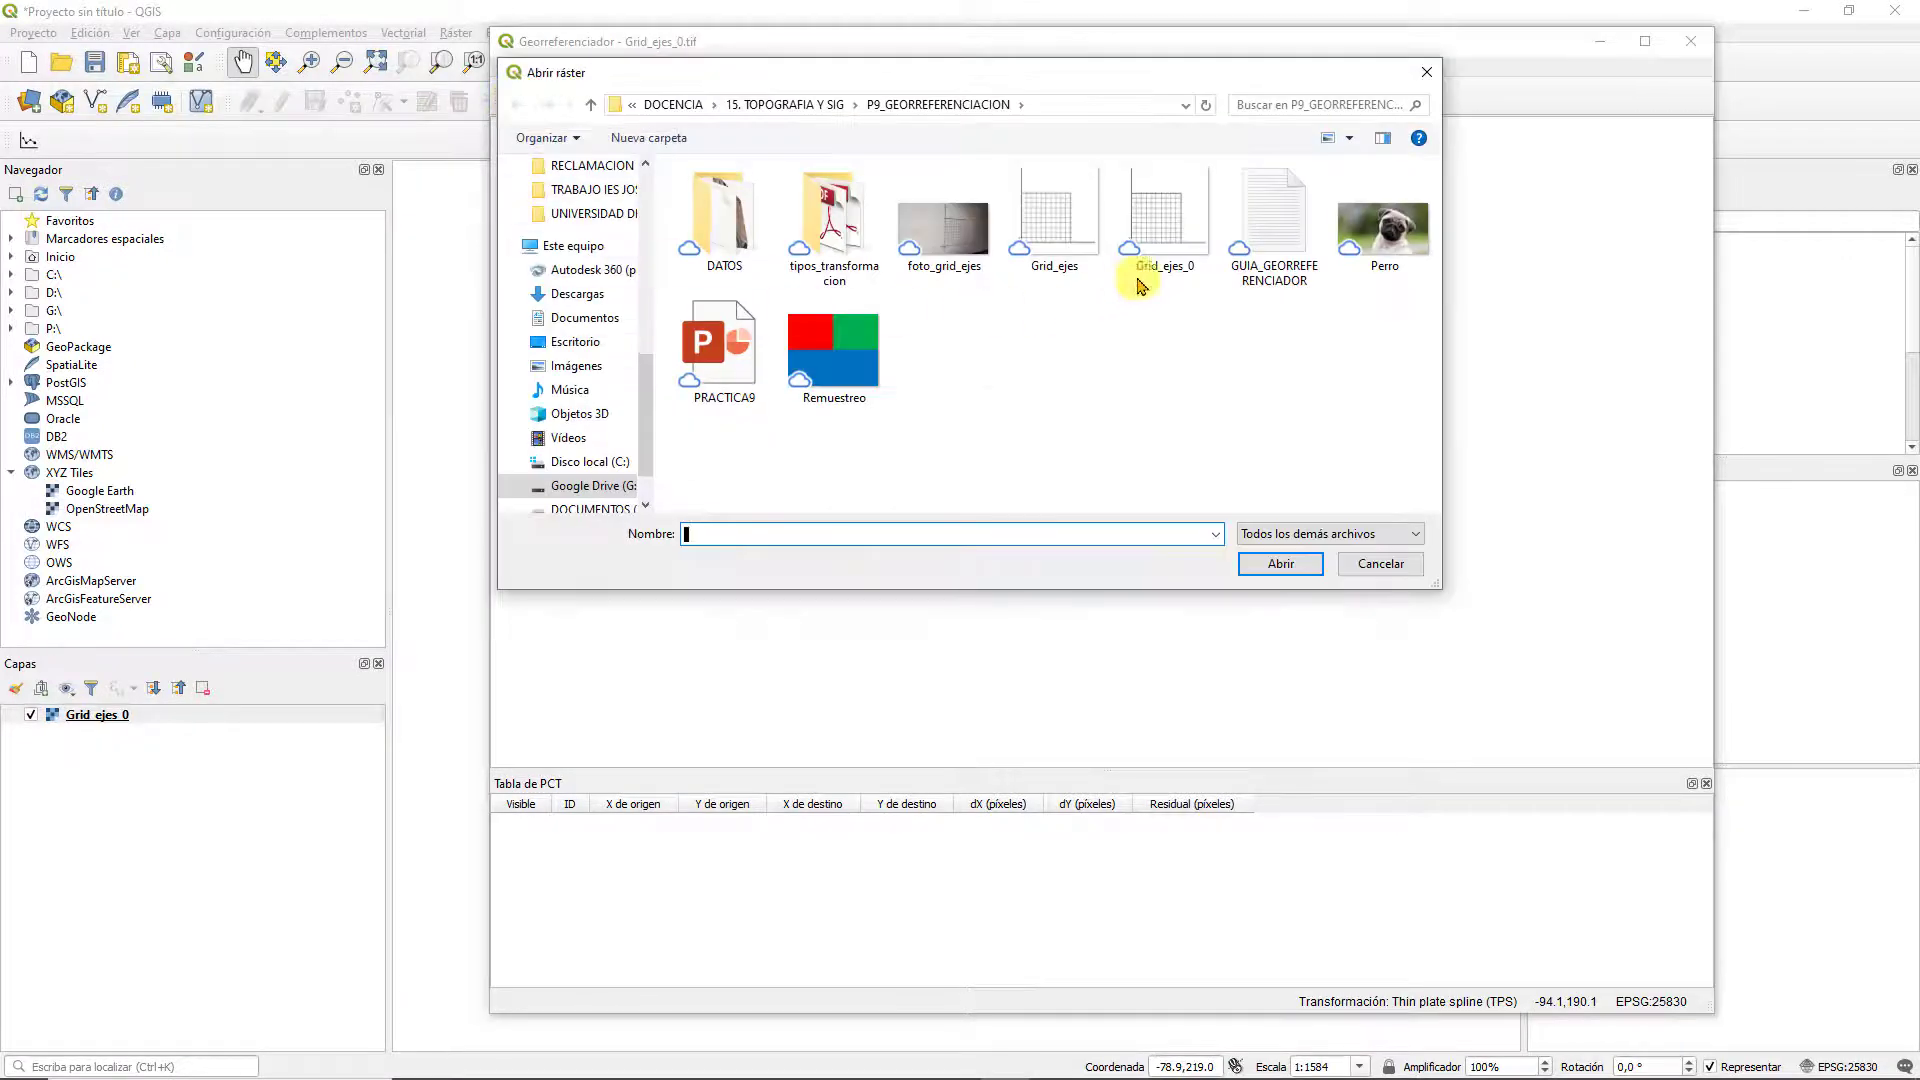
left_click(1175, 233)
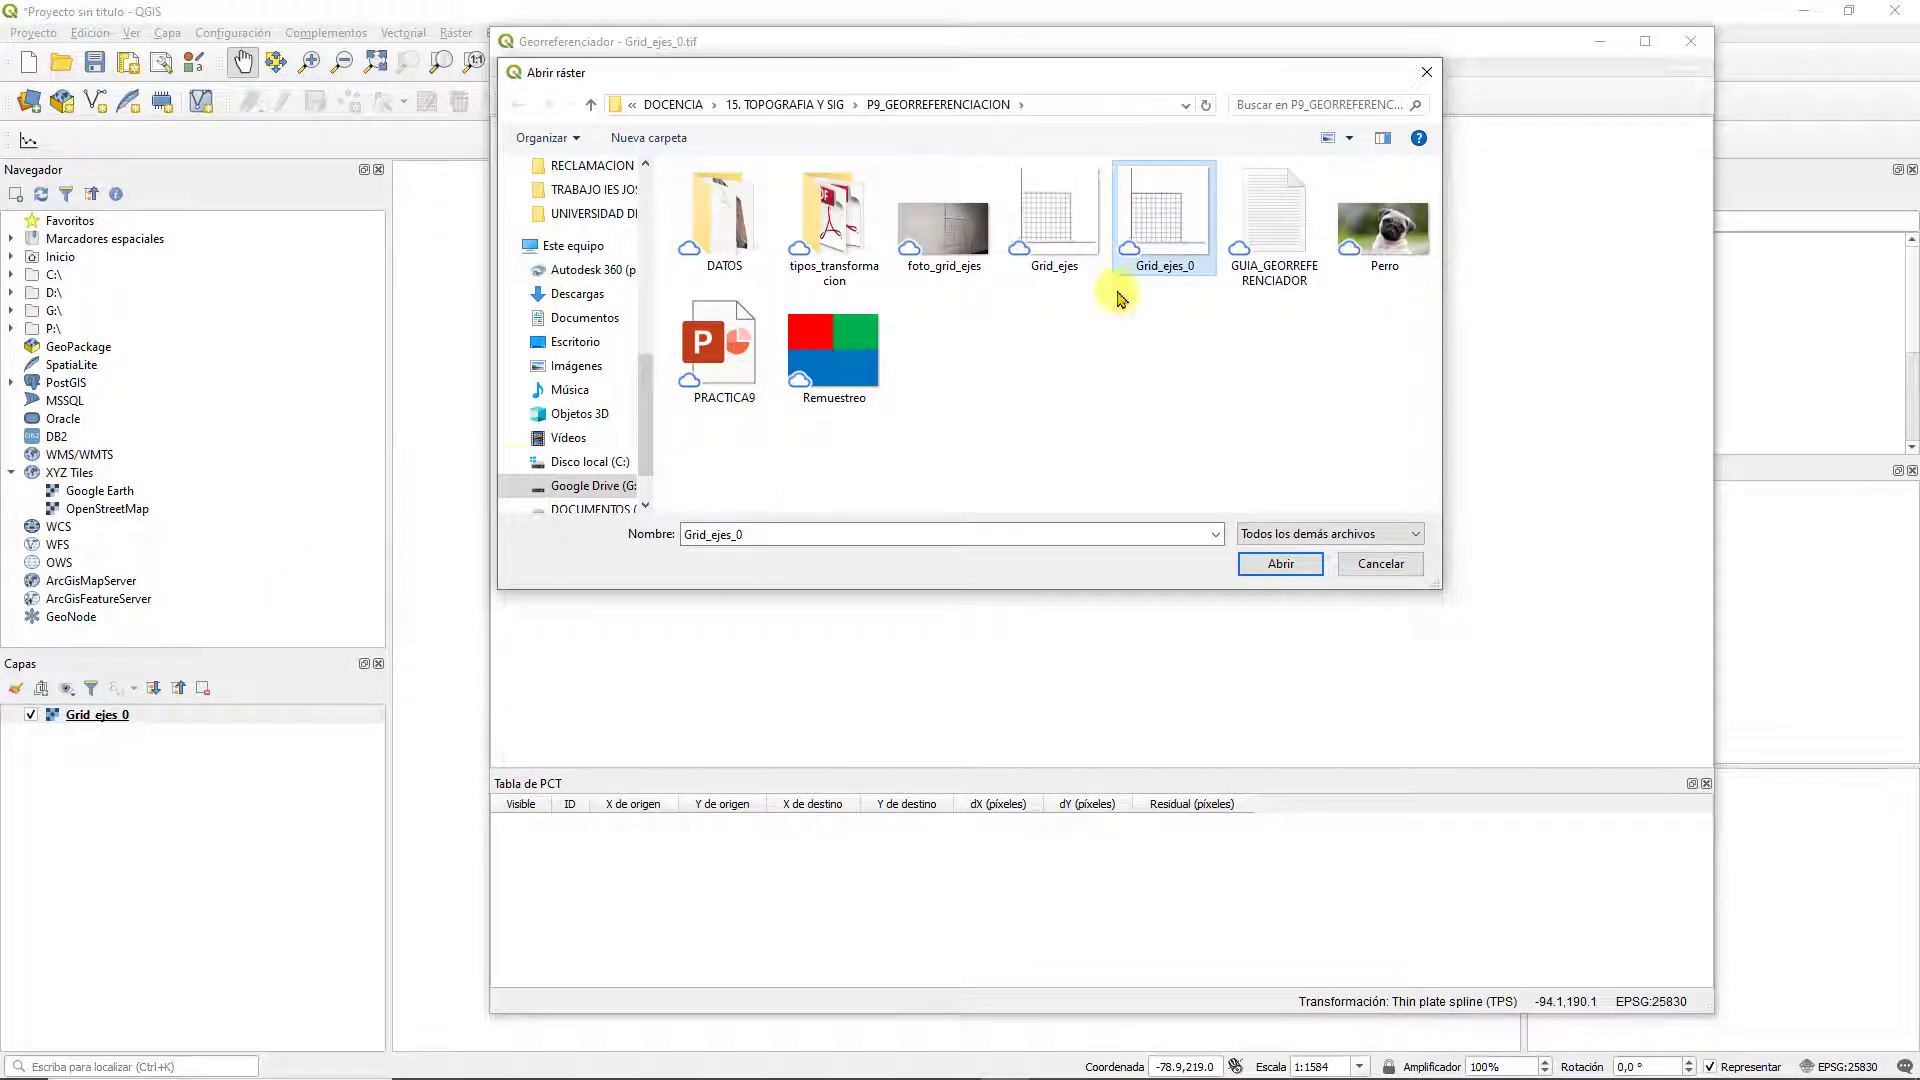
left_click(1283, 567)
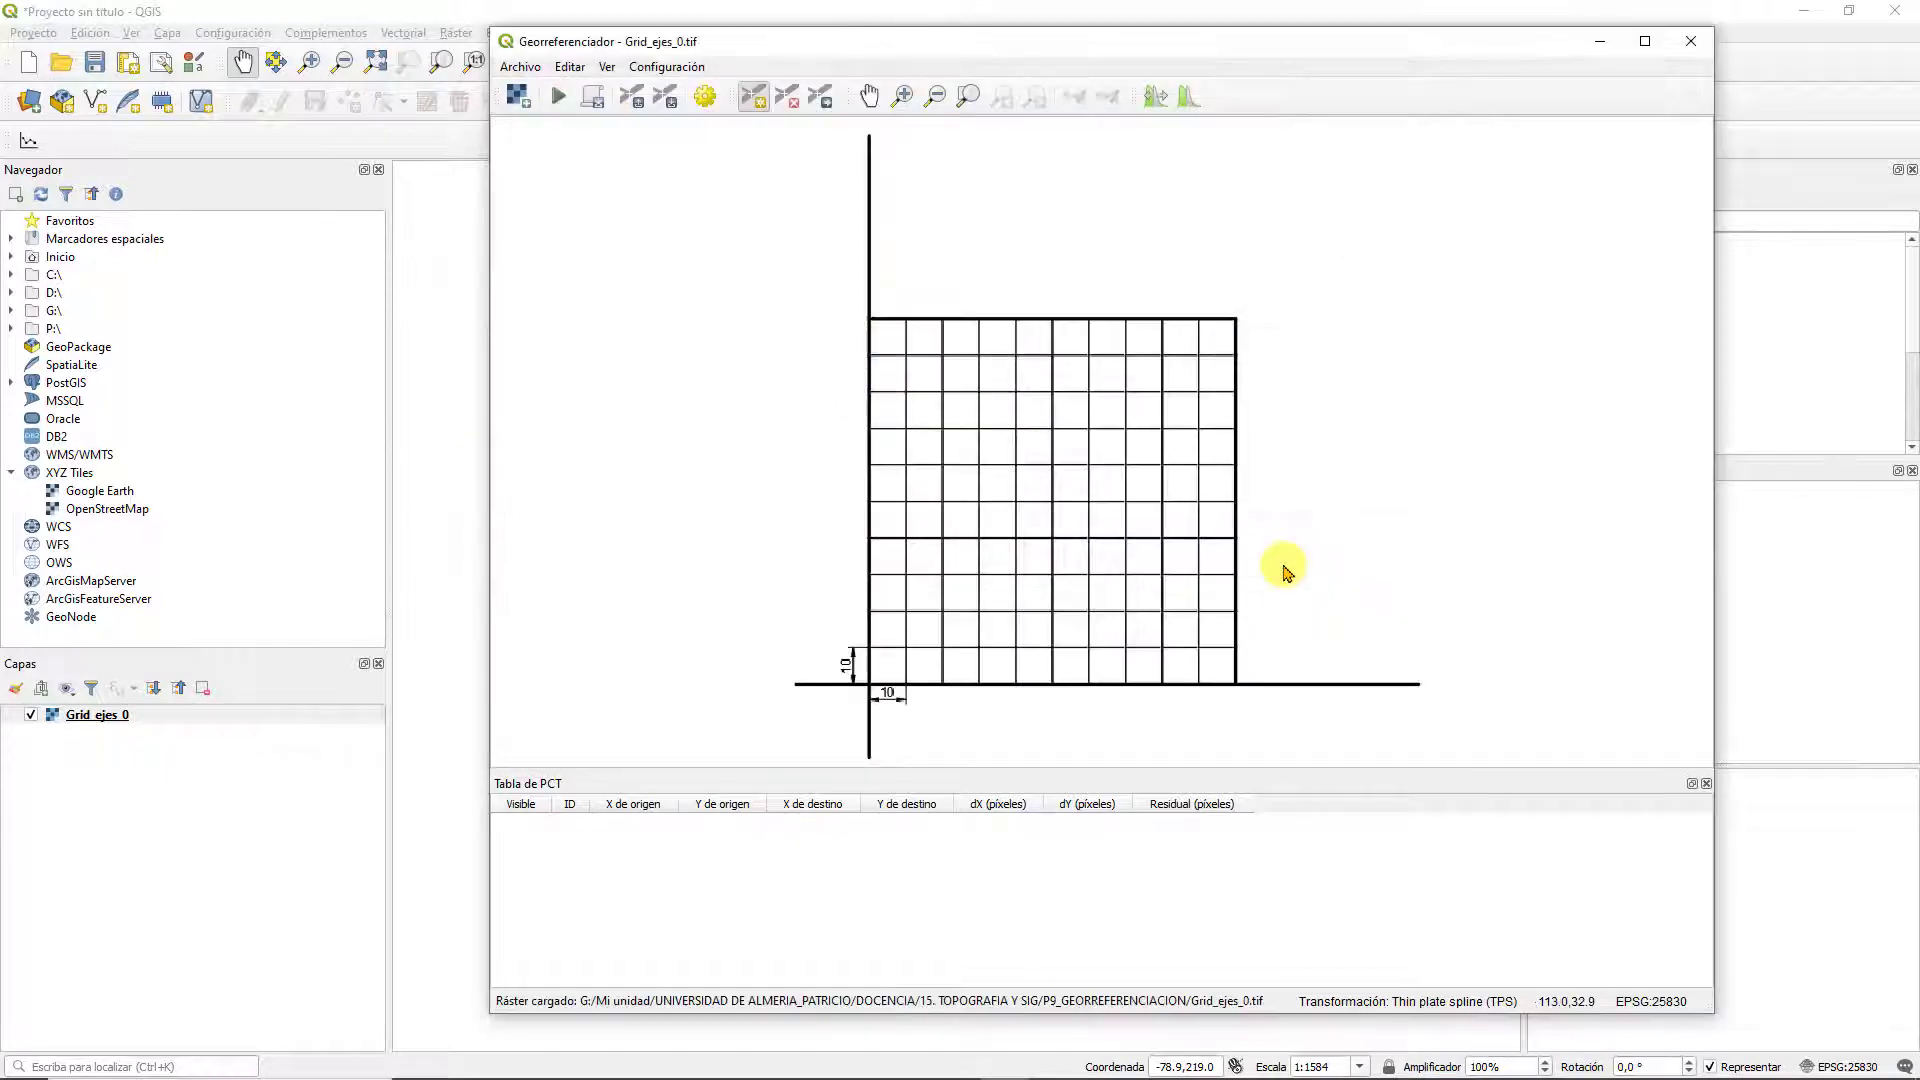
scroll(1020, 471, "down", 1)
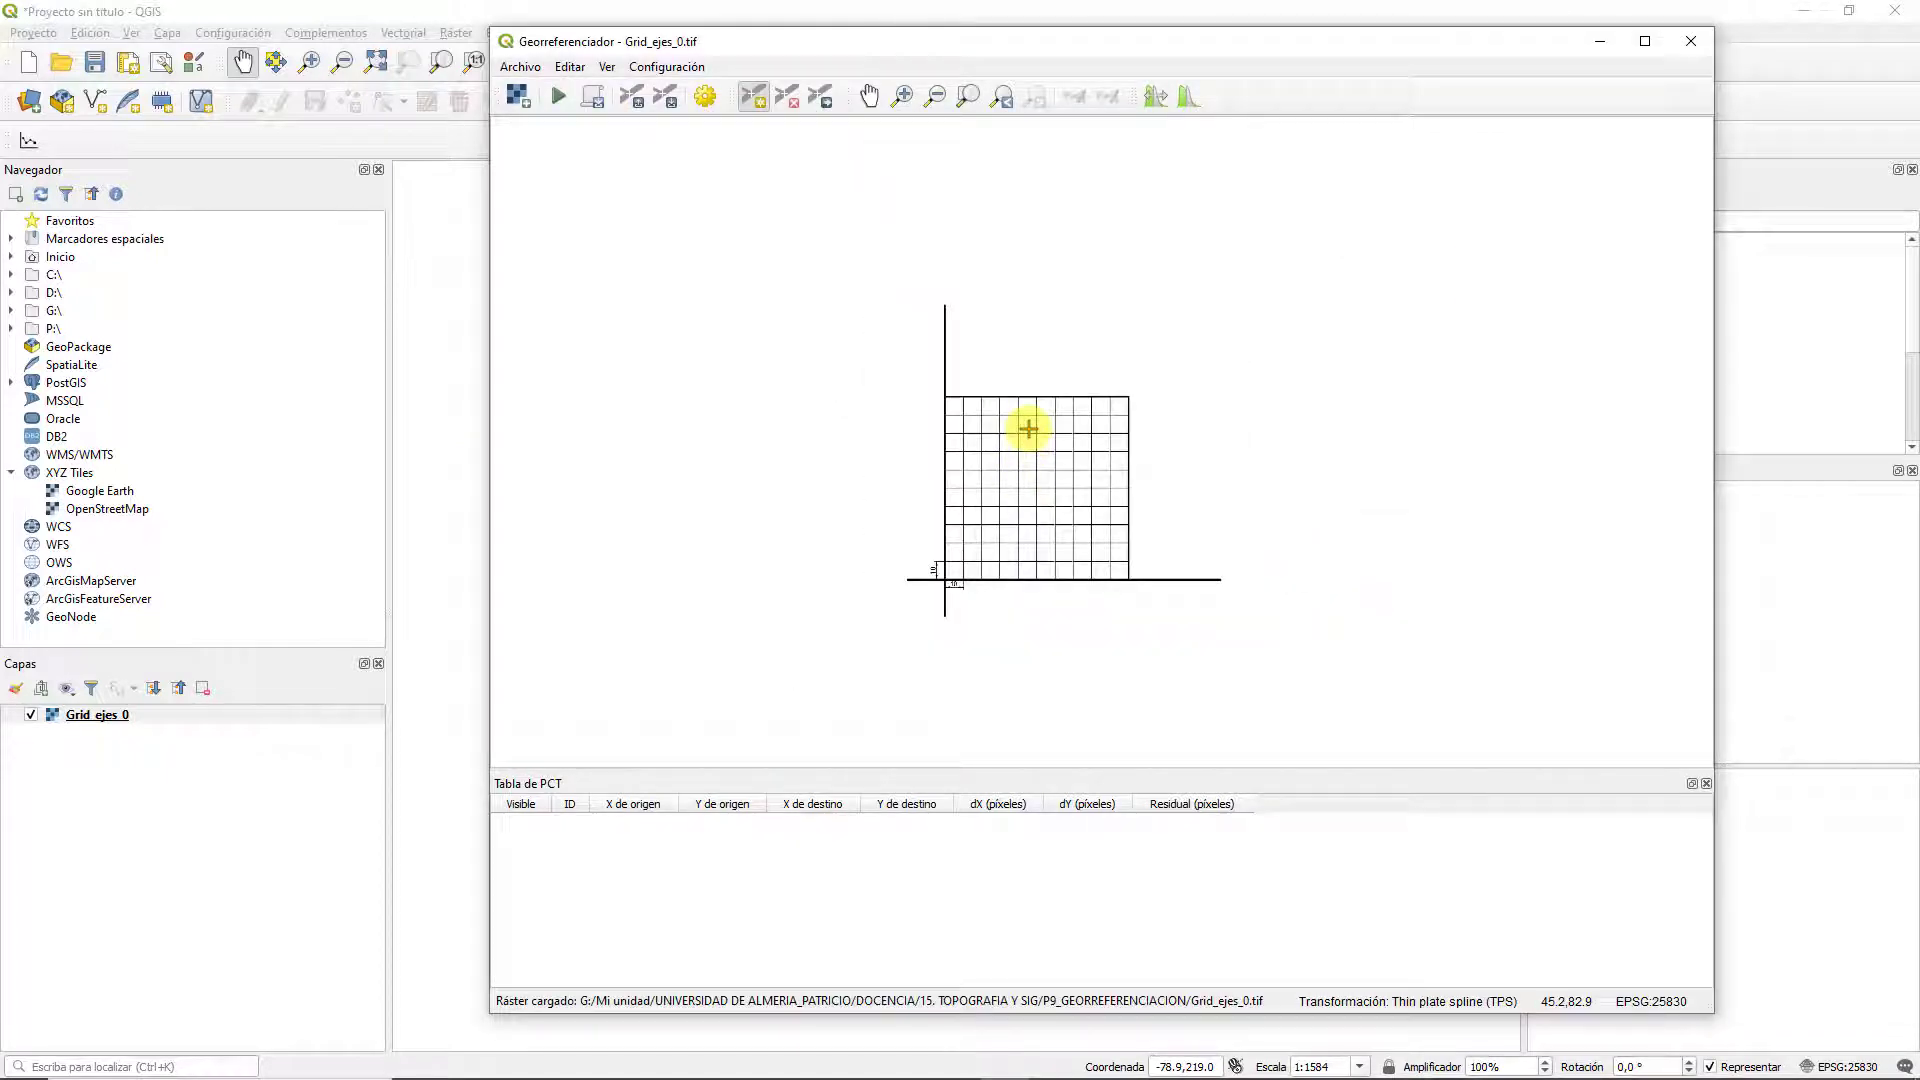
scroll(1028, 428, "up", 1)
left_click_drag(1029, 488, 1044, 449)
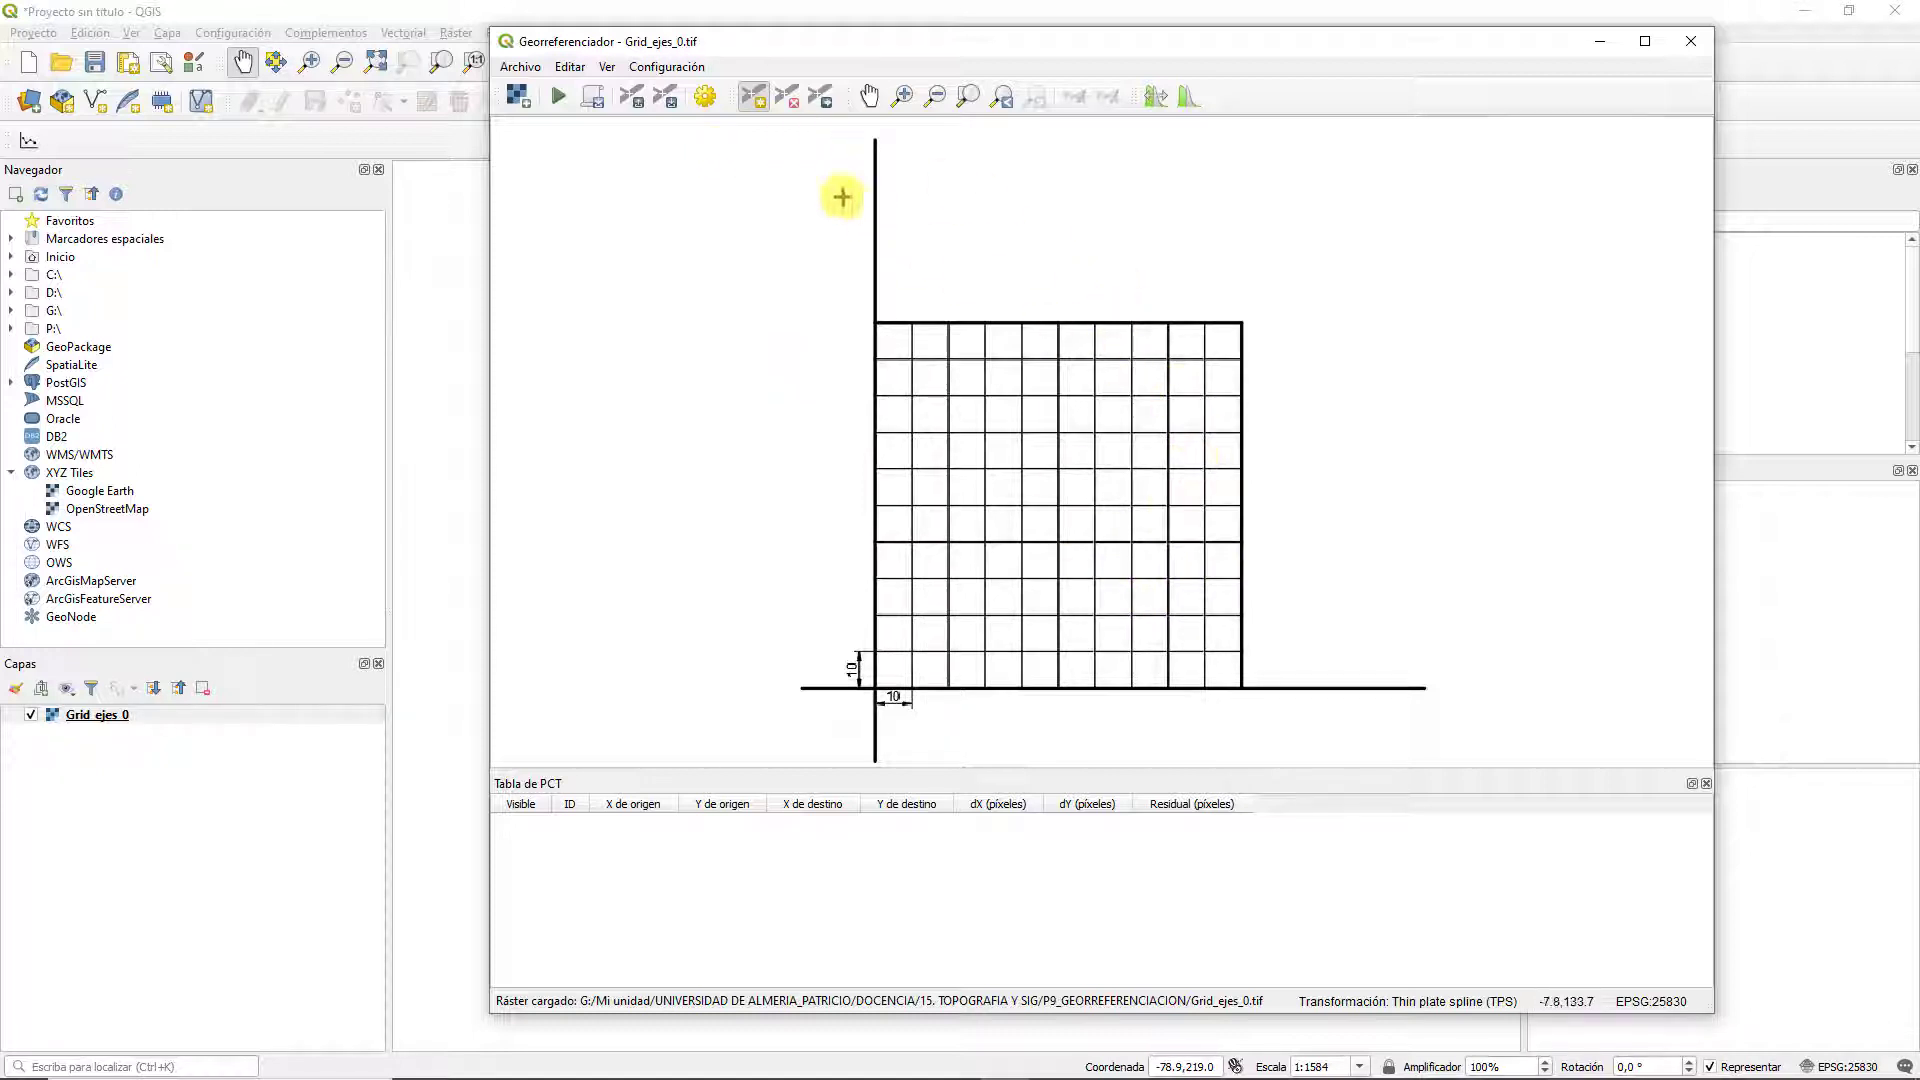
Review the Georeferencer's point tip, residual unit and PDF options, and accept the configuration as it is
left_click(650, 72)
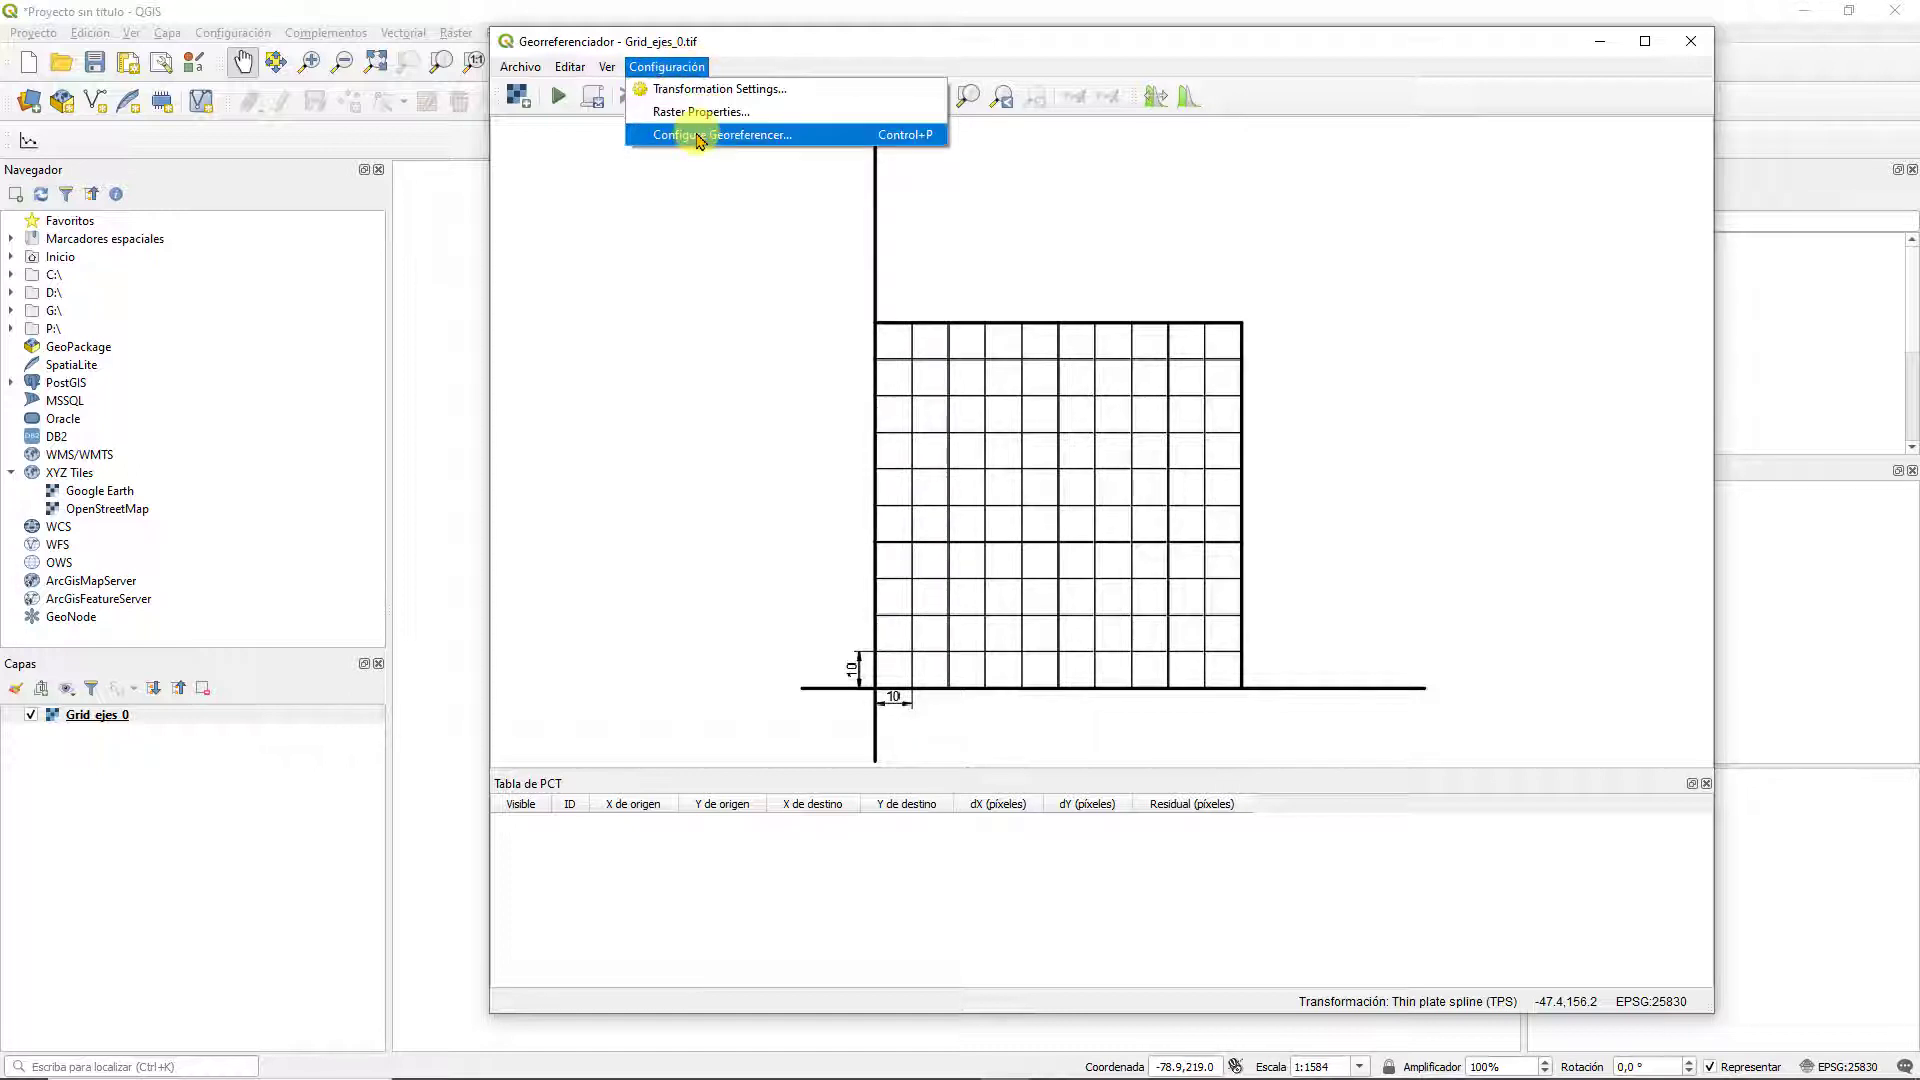
left_click(698, 139)
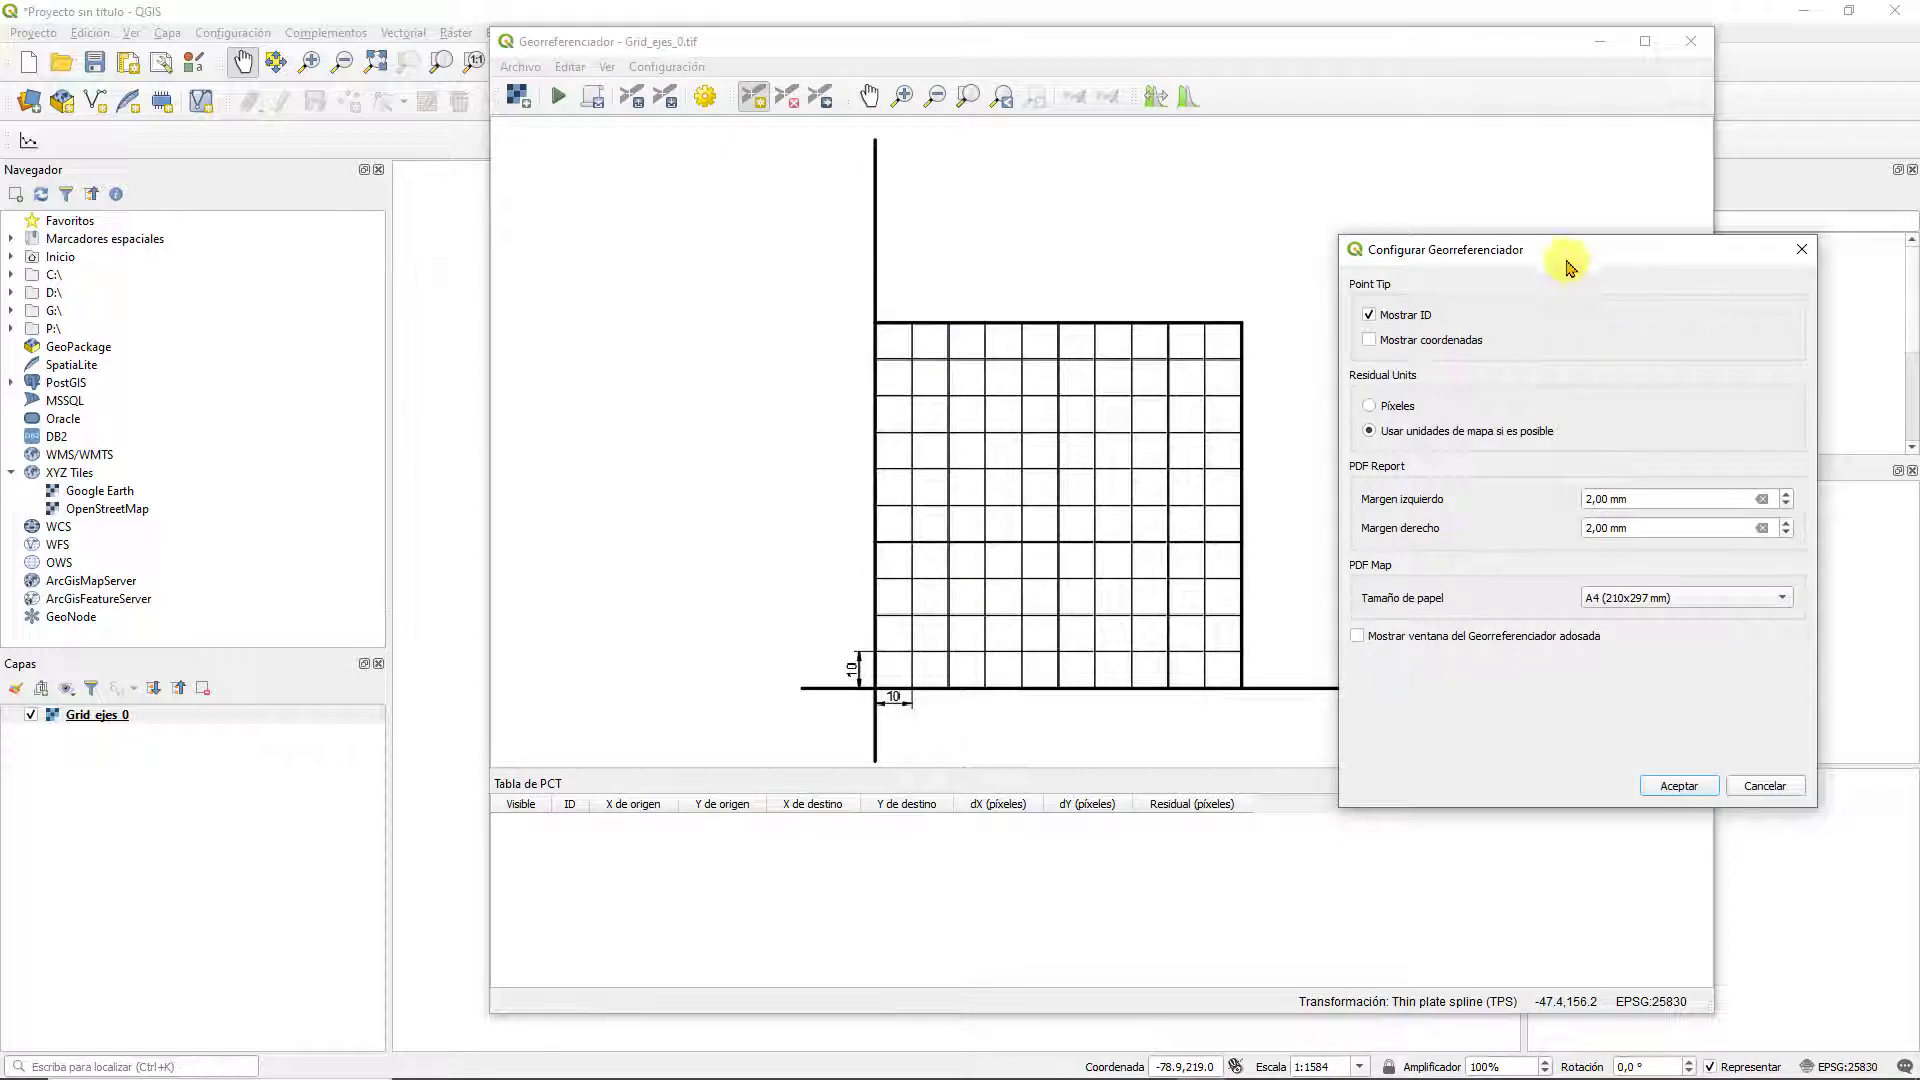
left_click_drag(1567, 262, 1548, 236)
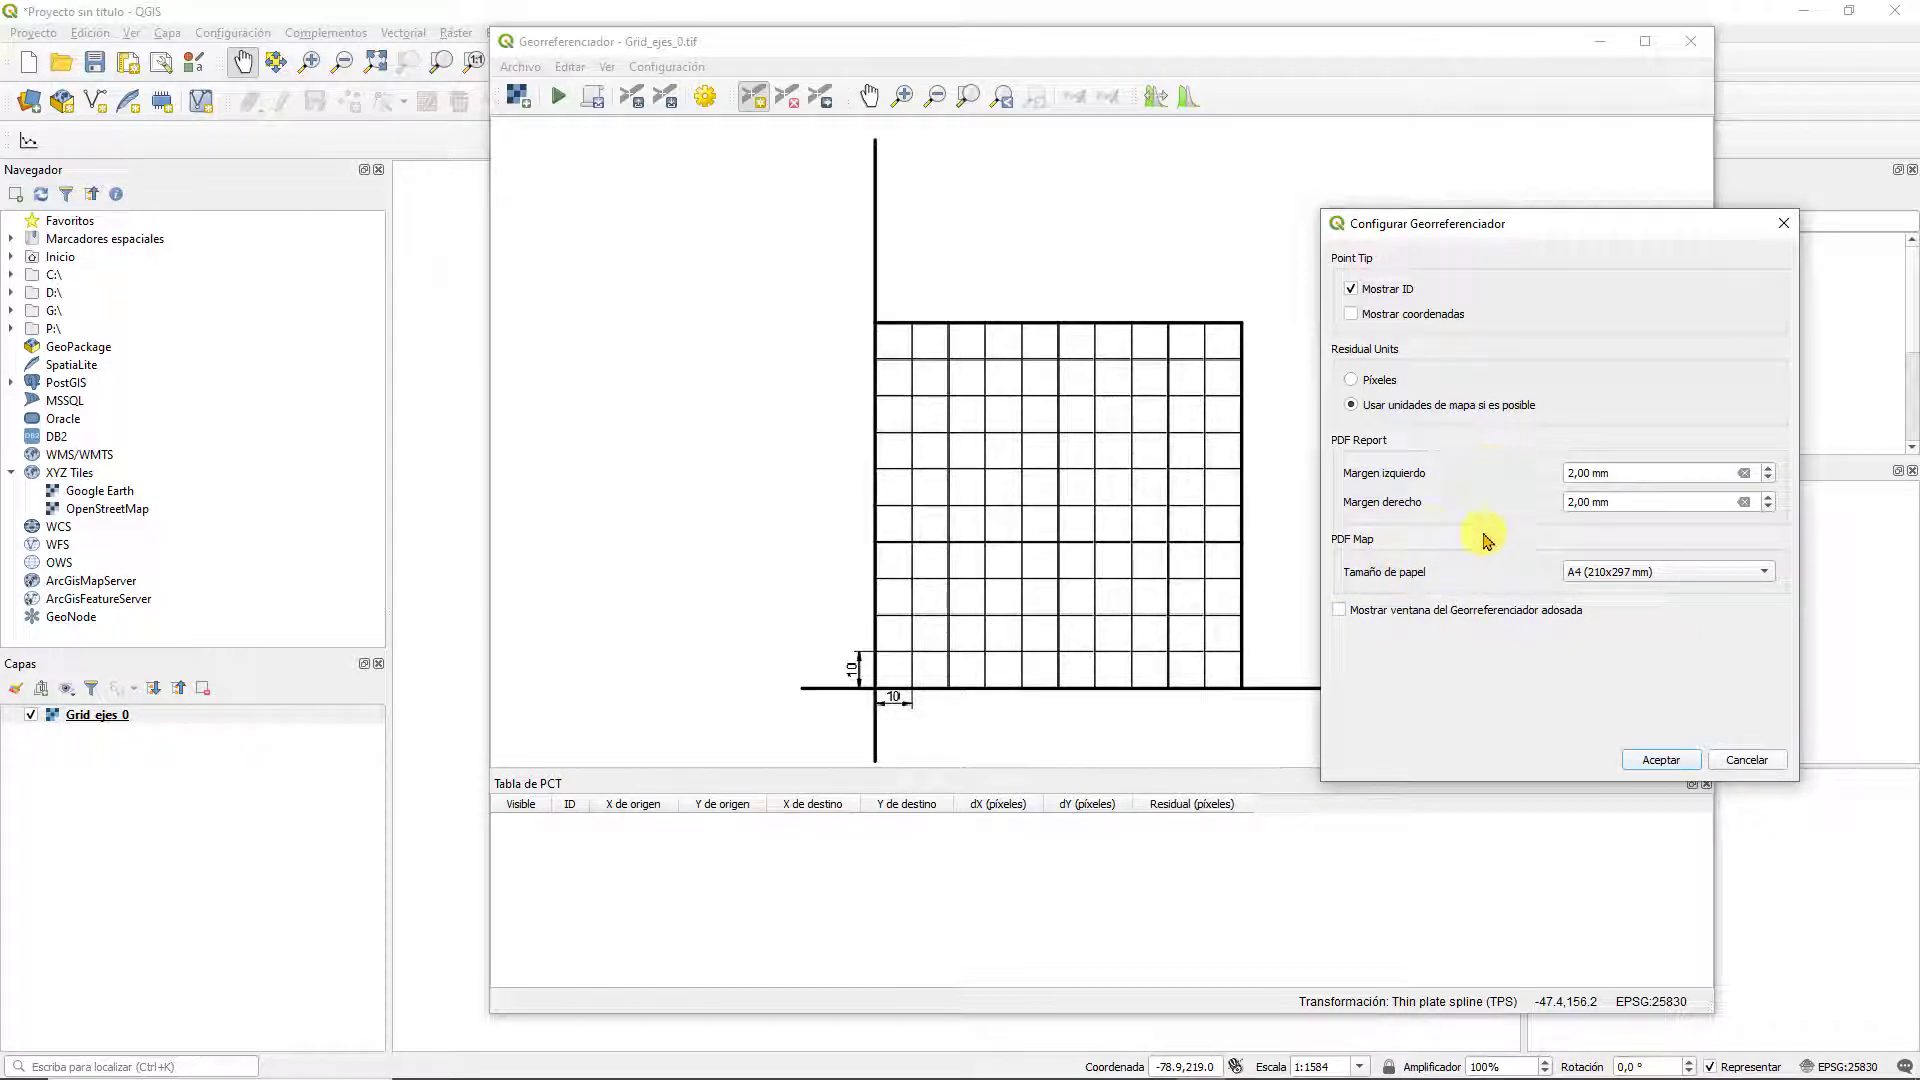
left_click(1656, 761)
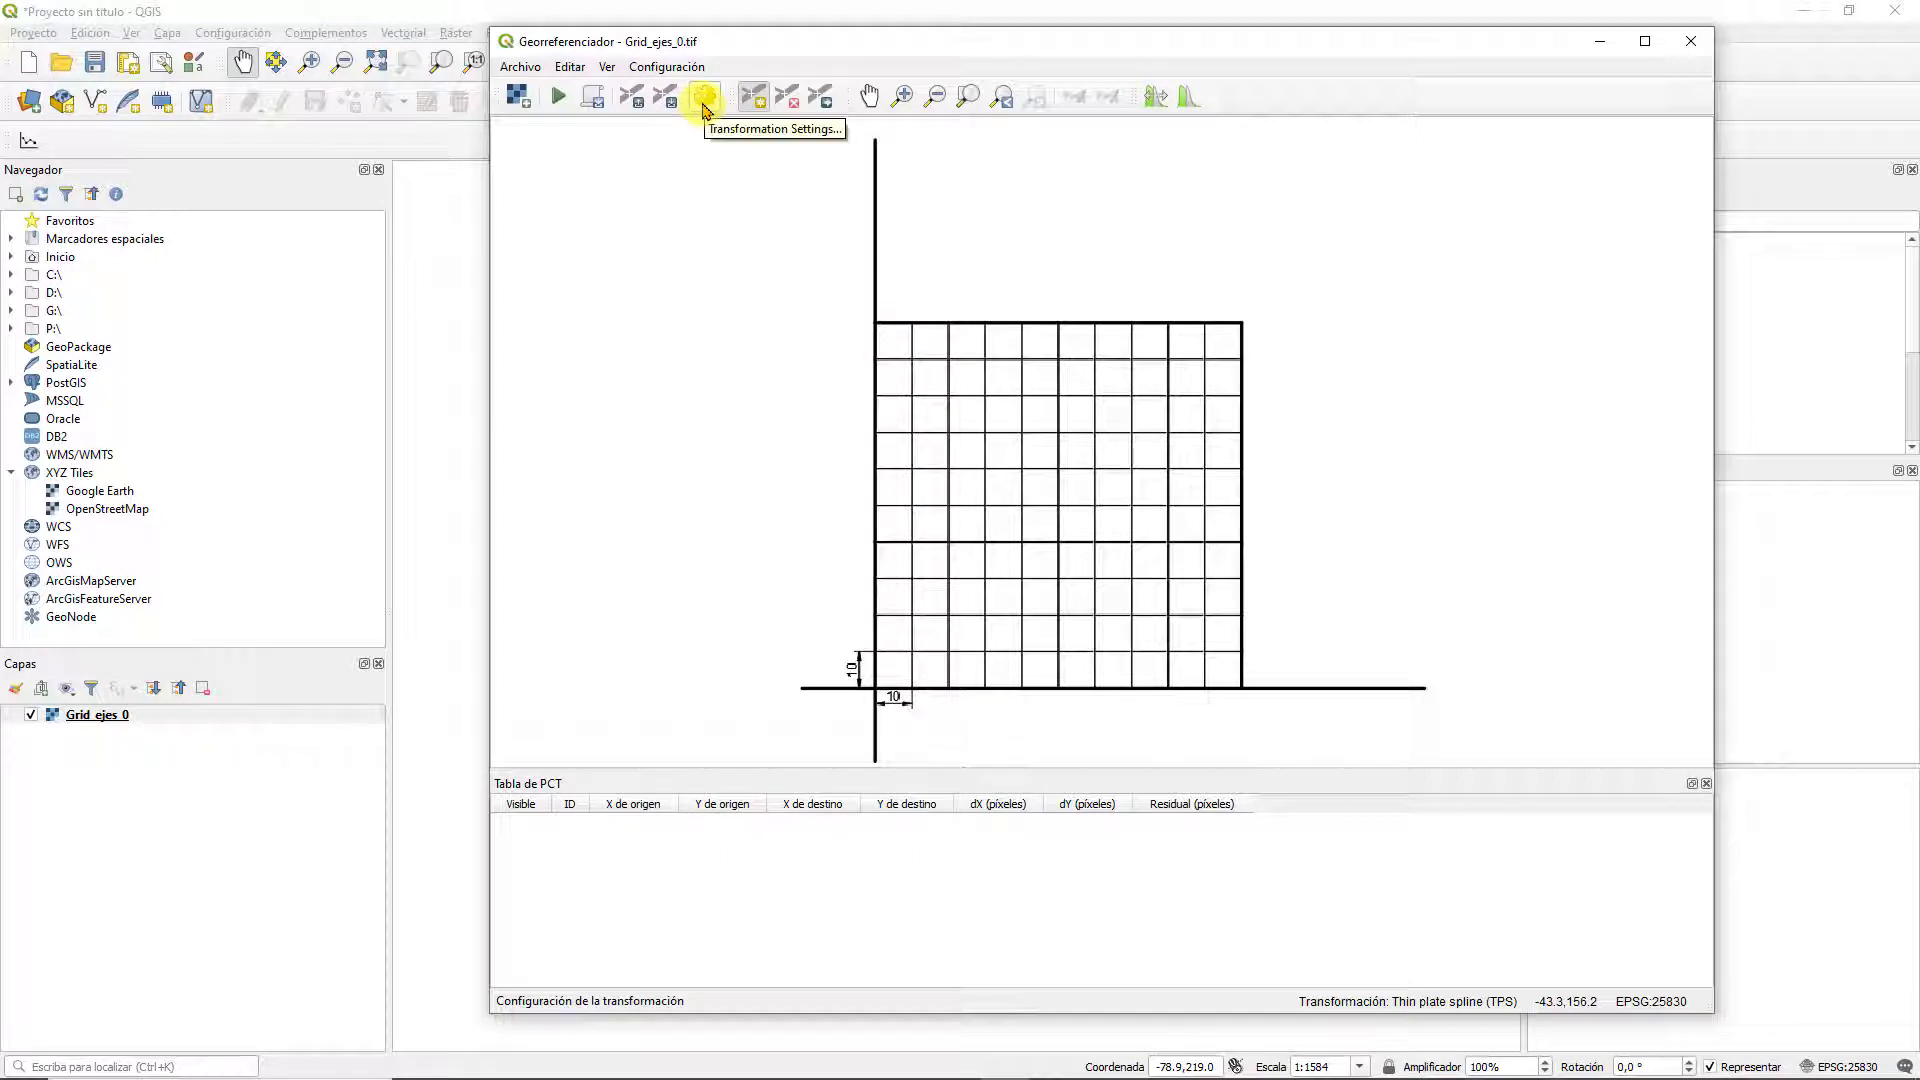
Open the transformation settings and review the available transformation types and resampling methods
left_click(667, 66)
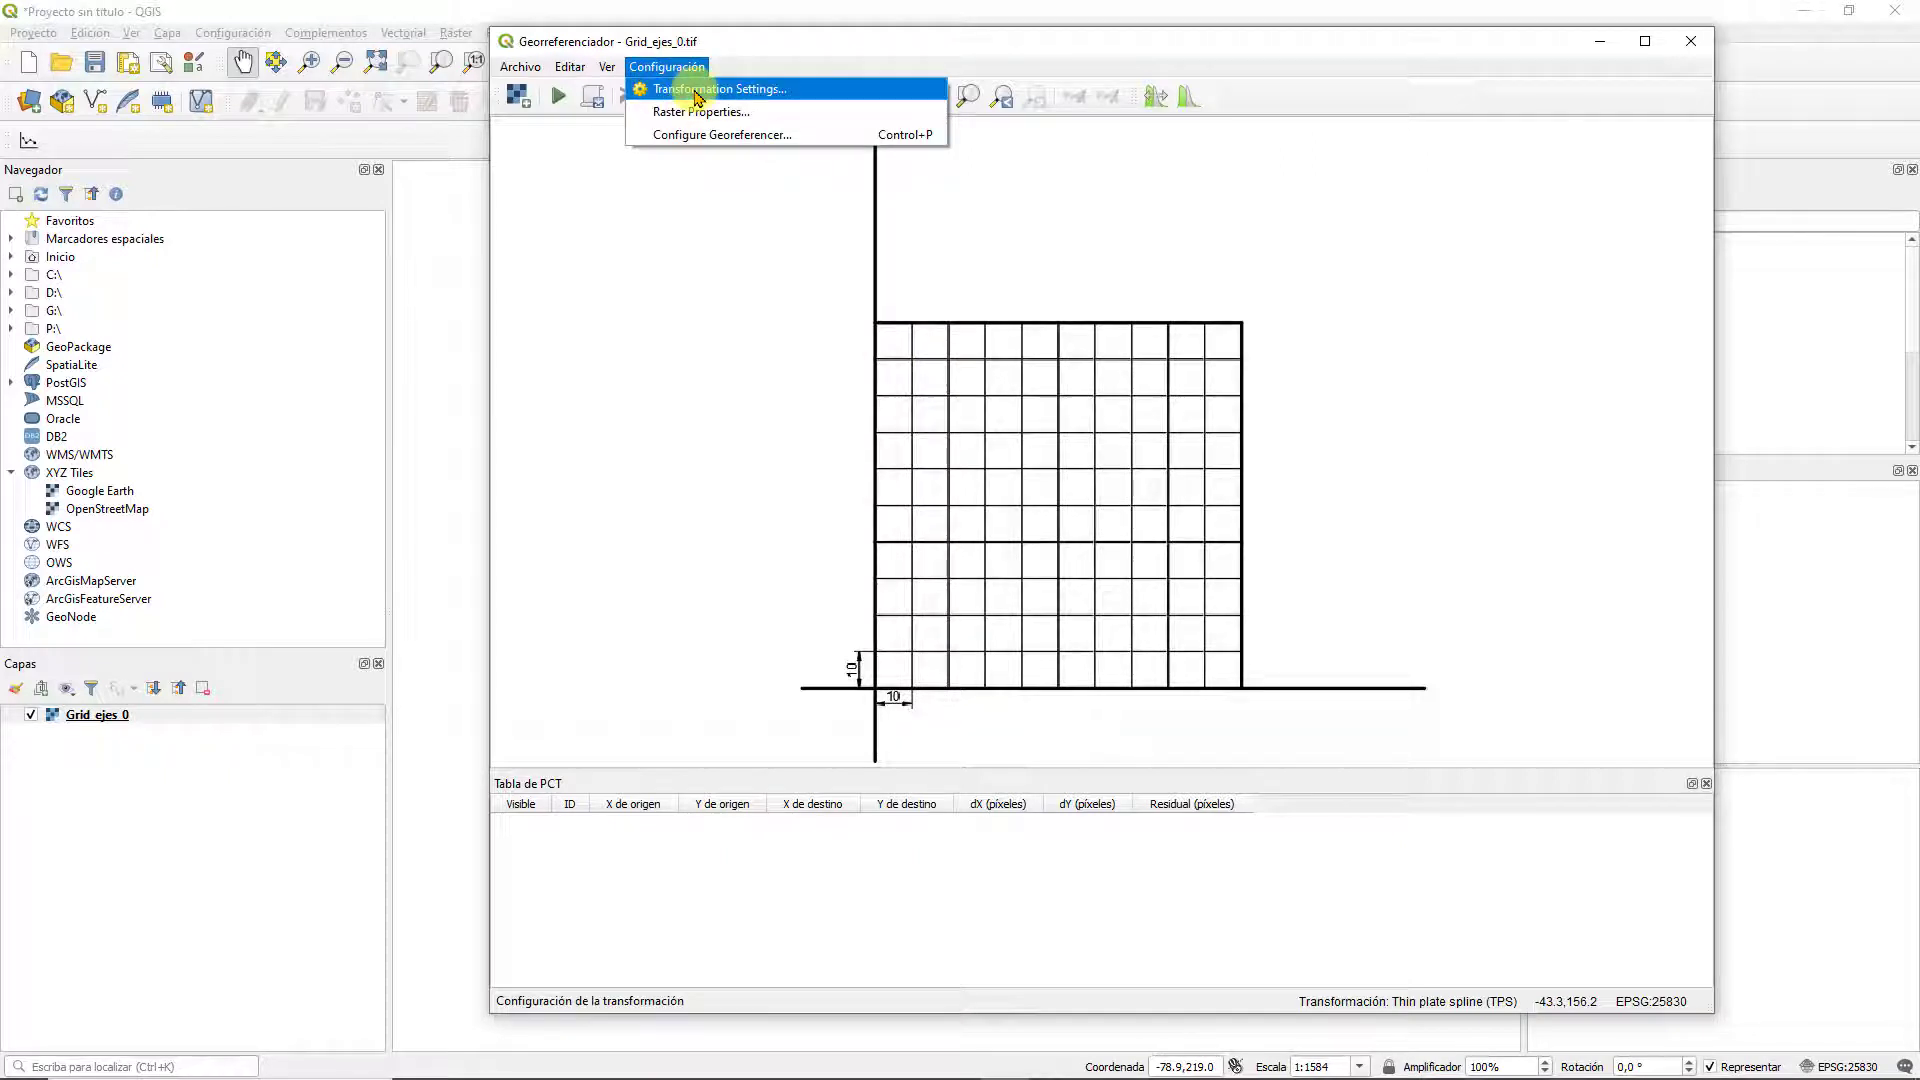
left_click(697, 95)
left_click_drag(1350, 343, 1339, 254)
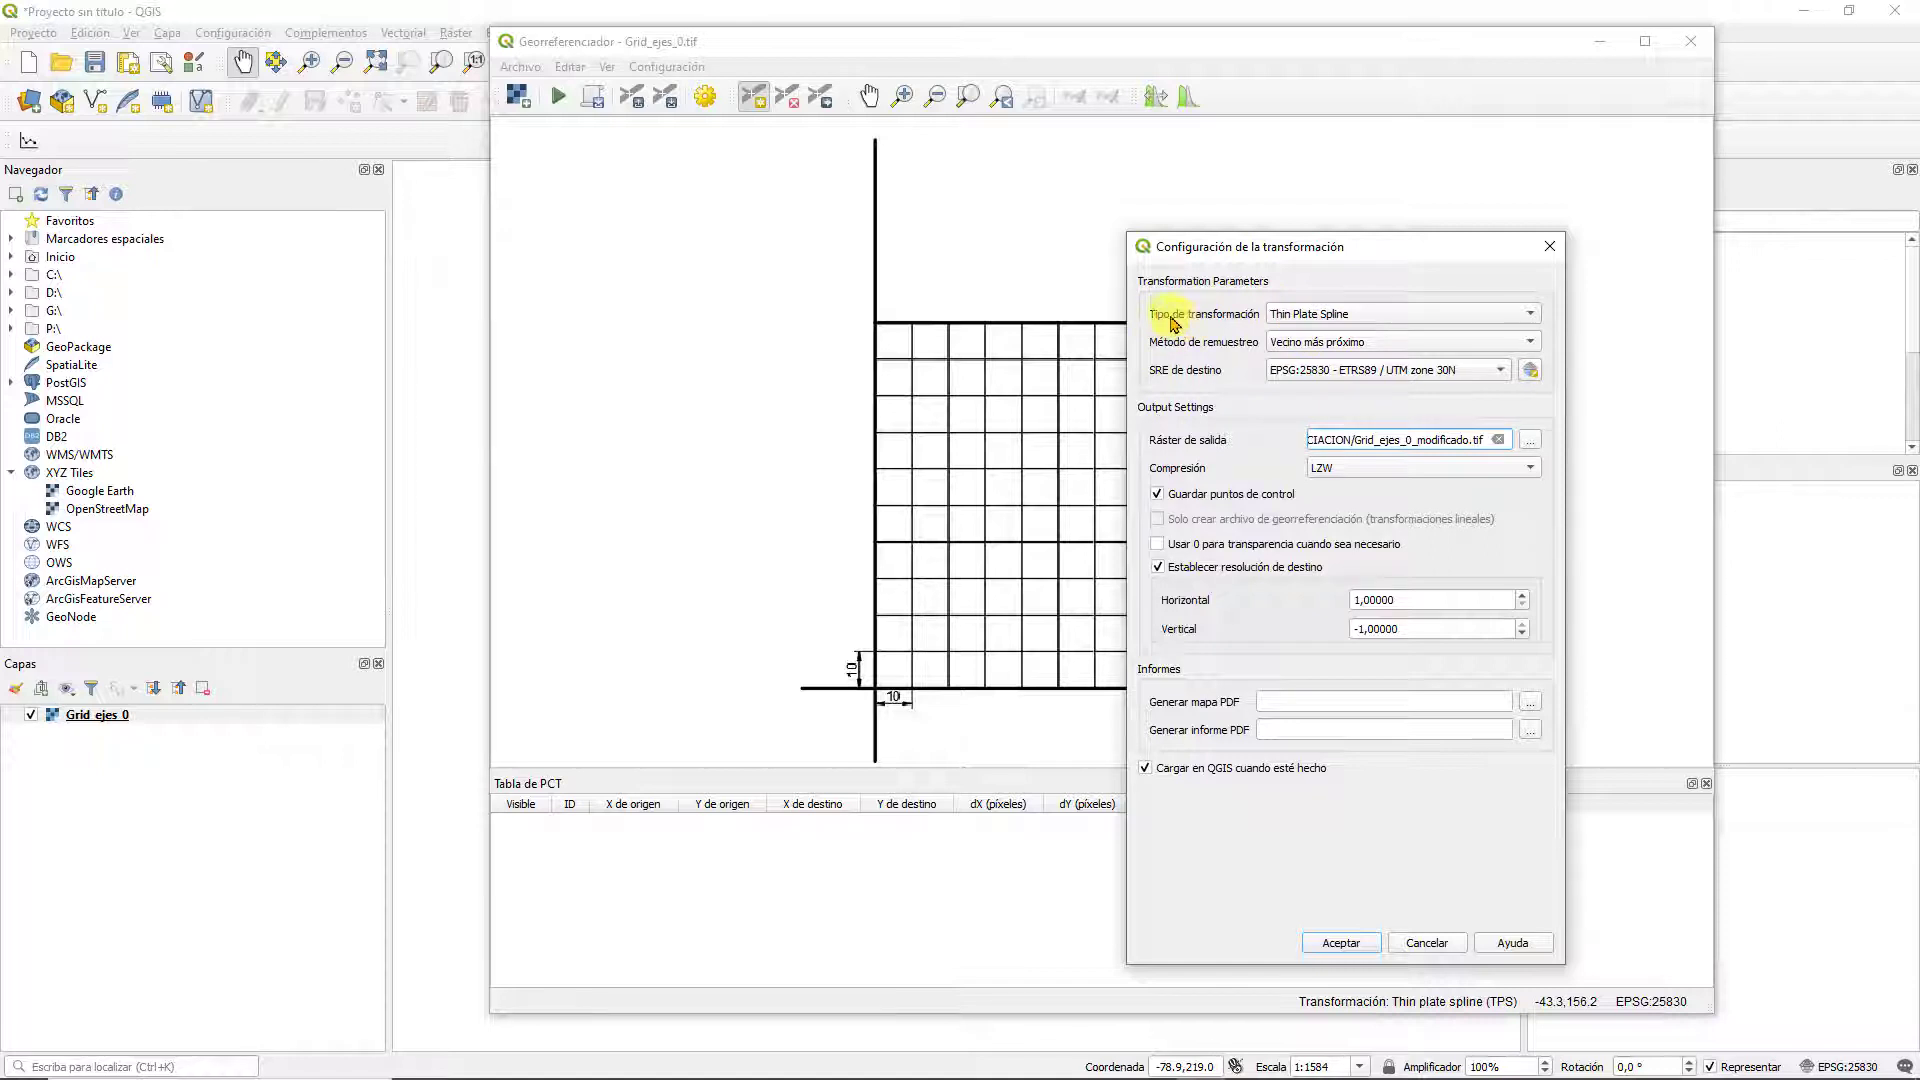
left_click(1326, 316)
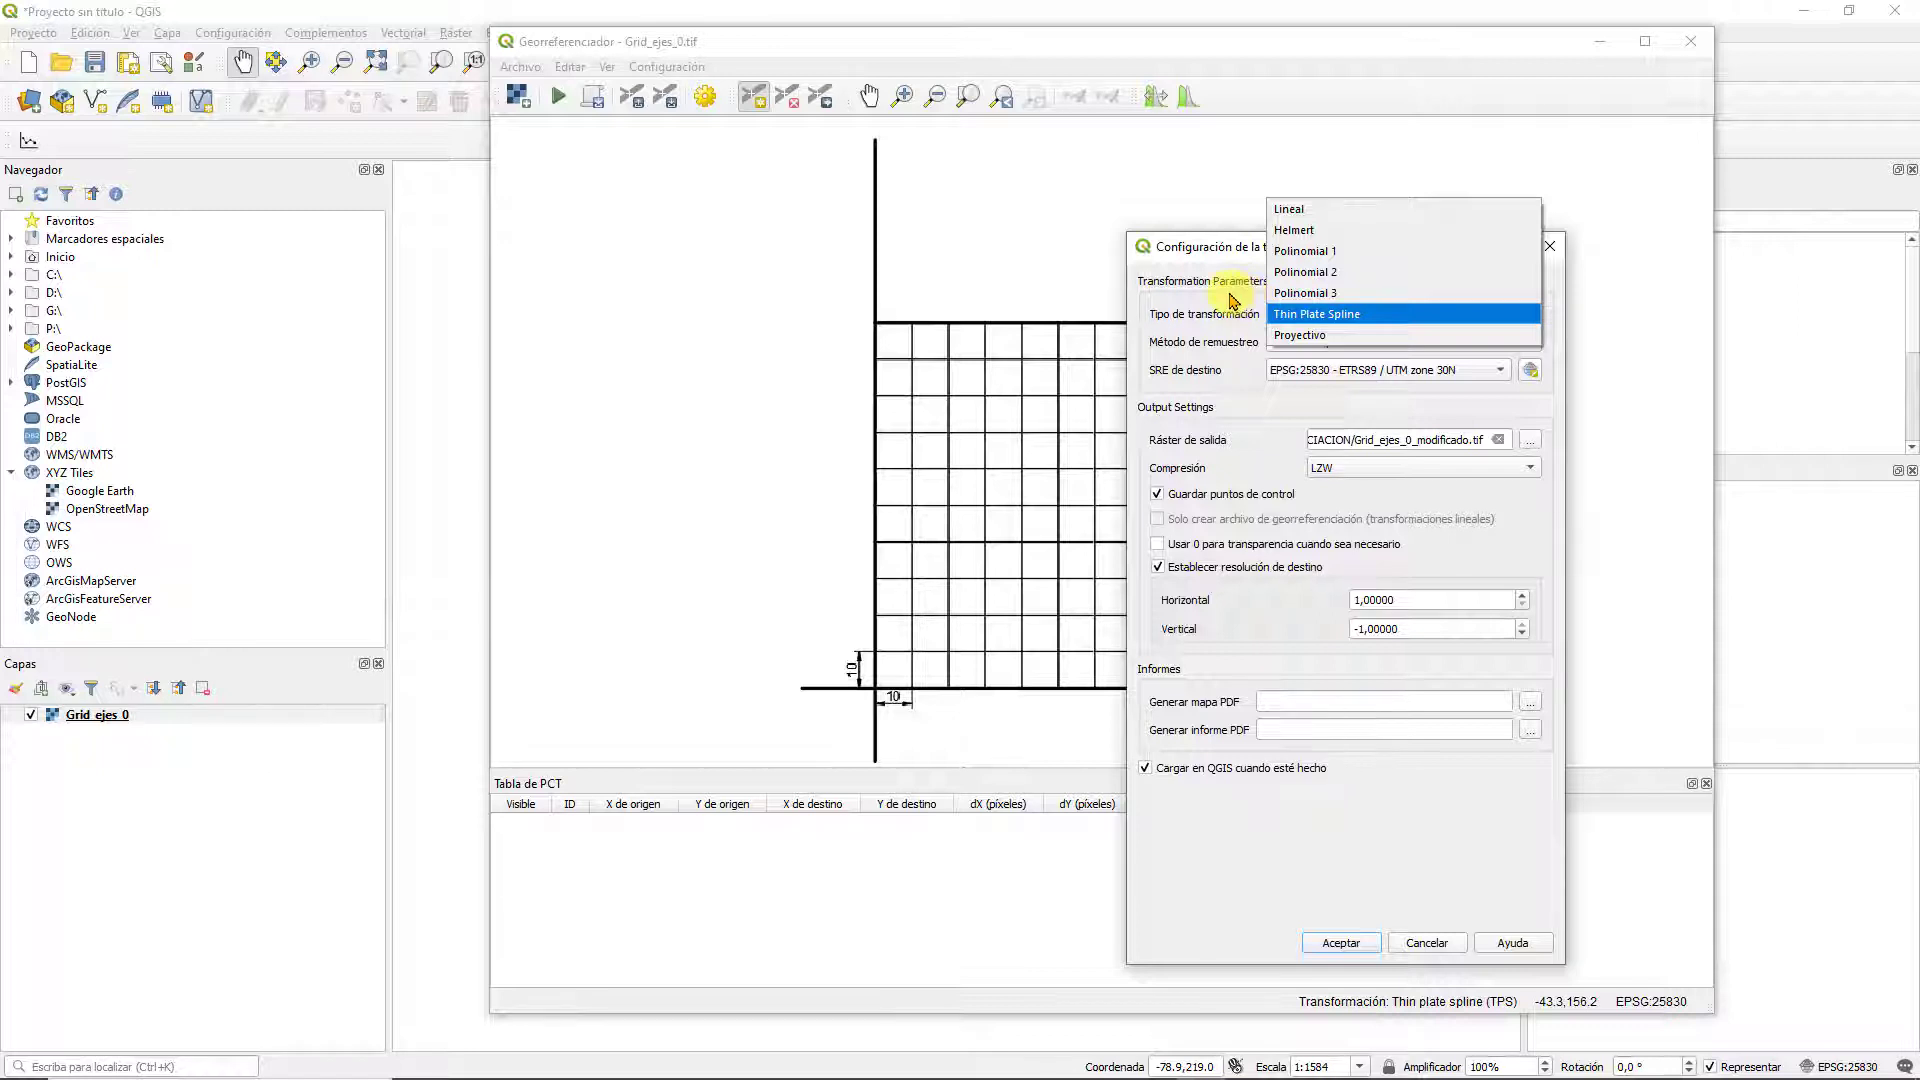
left_click(1236, 246)
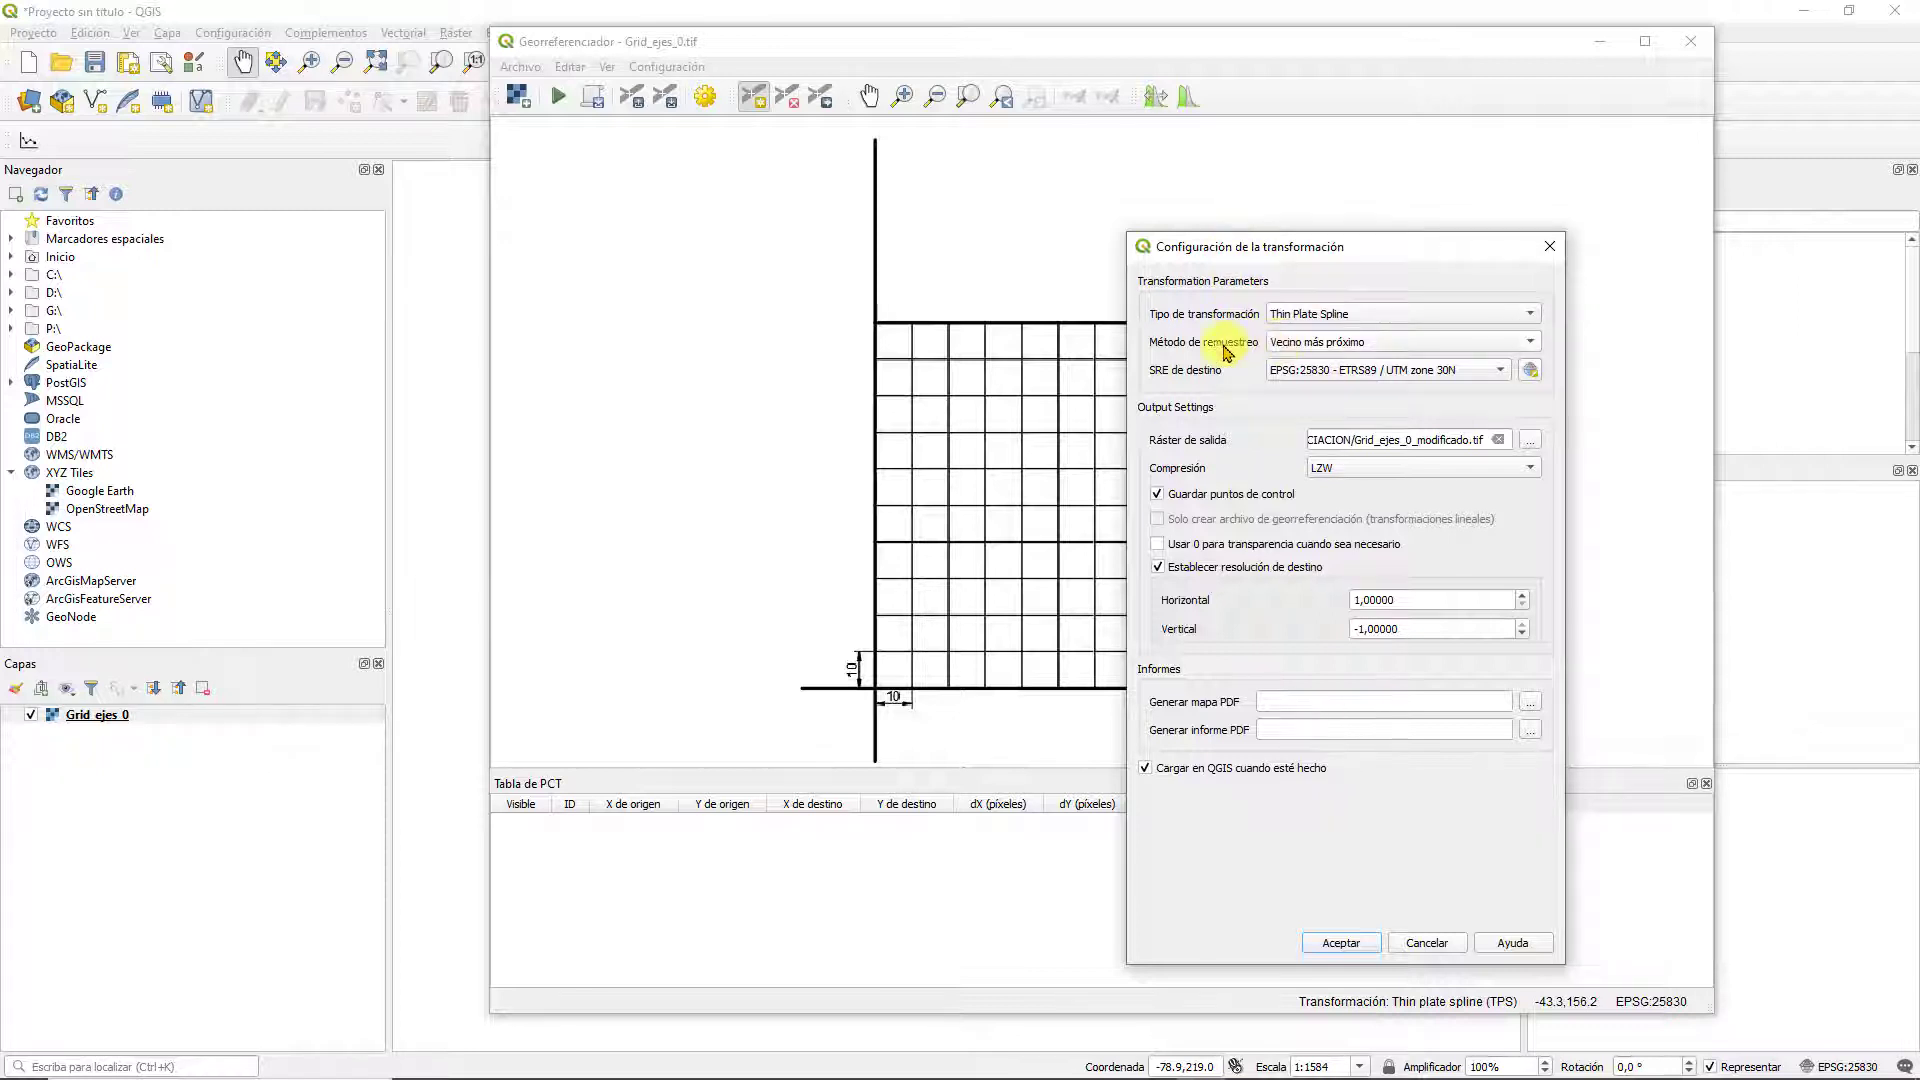
left_click(1317, 348)
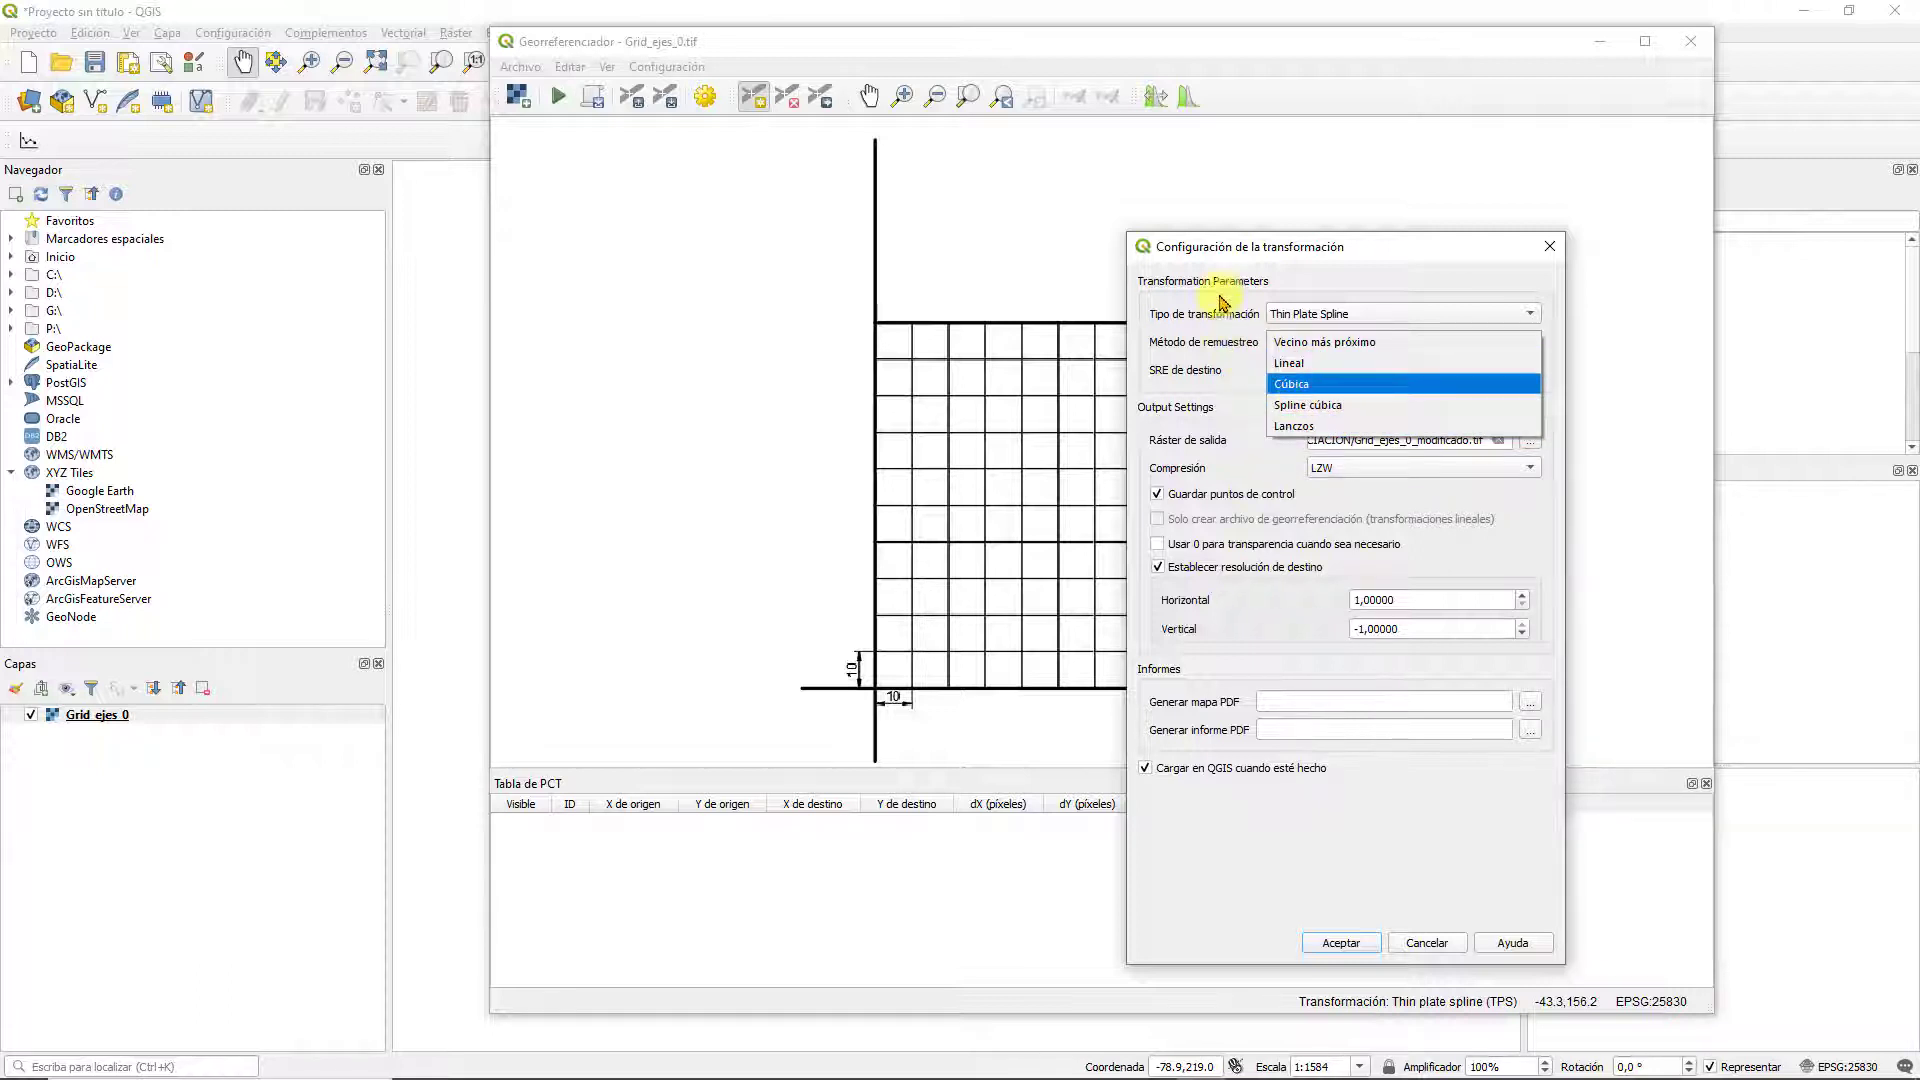
left_click(1218, 255)
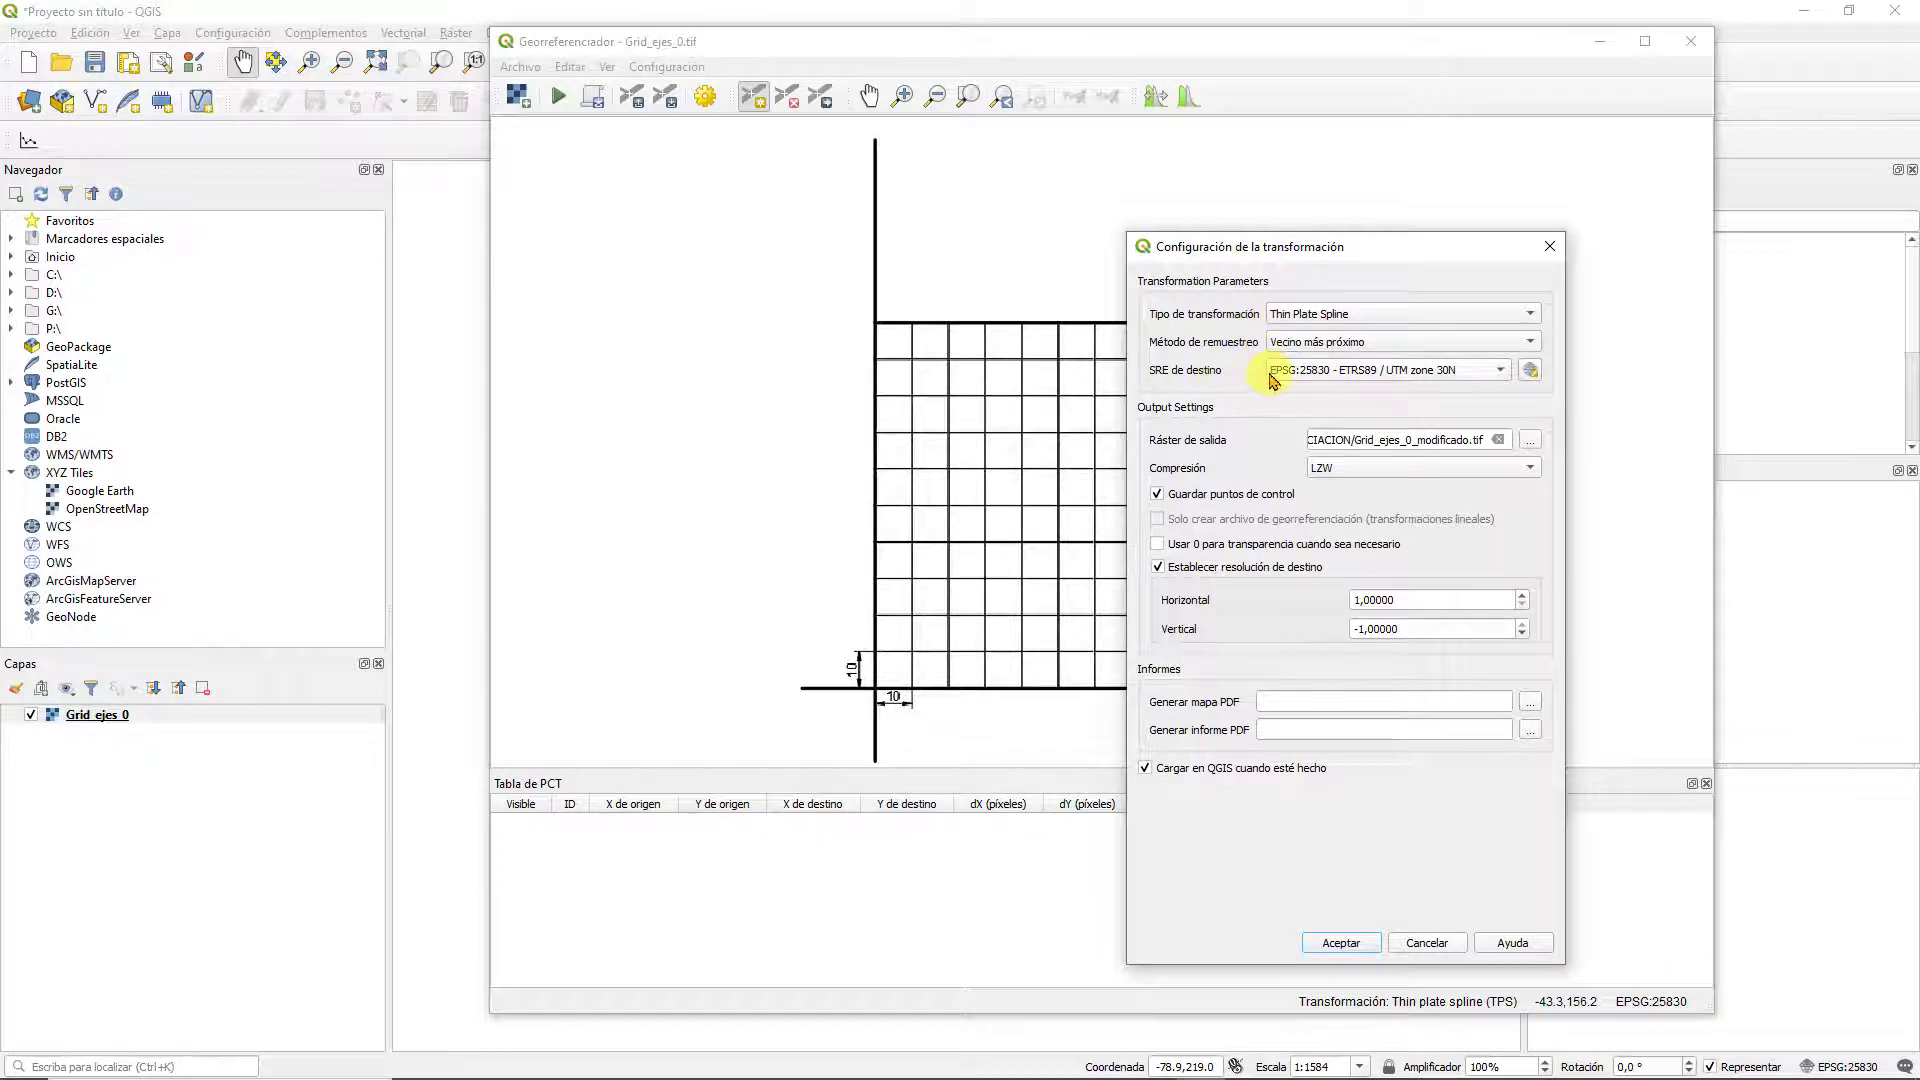
Choose LZW compression for the output raster
mouse_move(1335, 372)
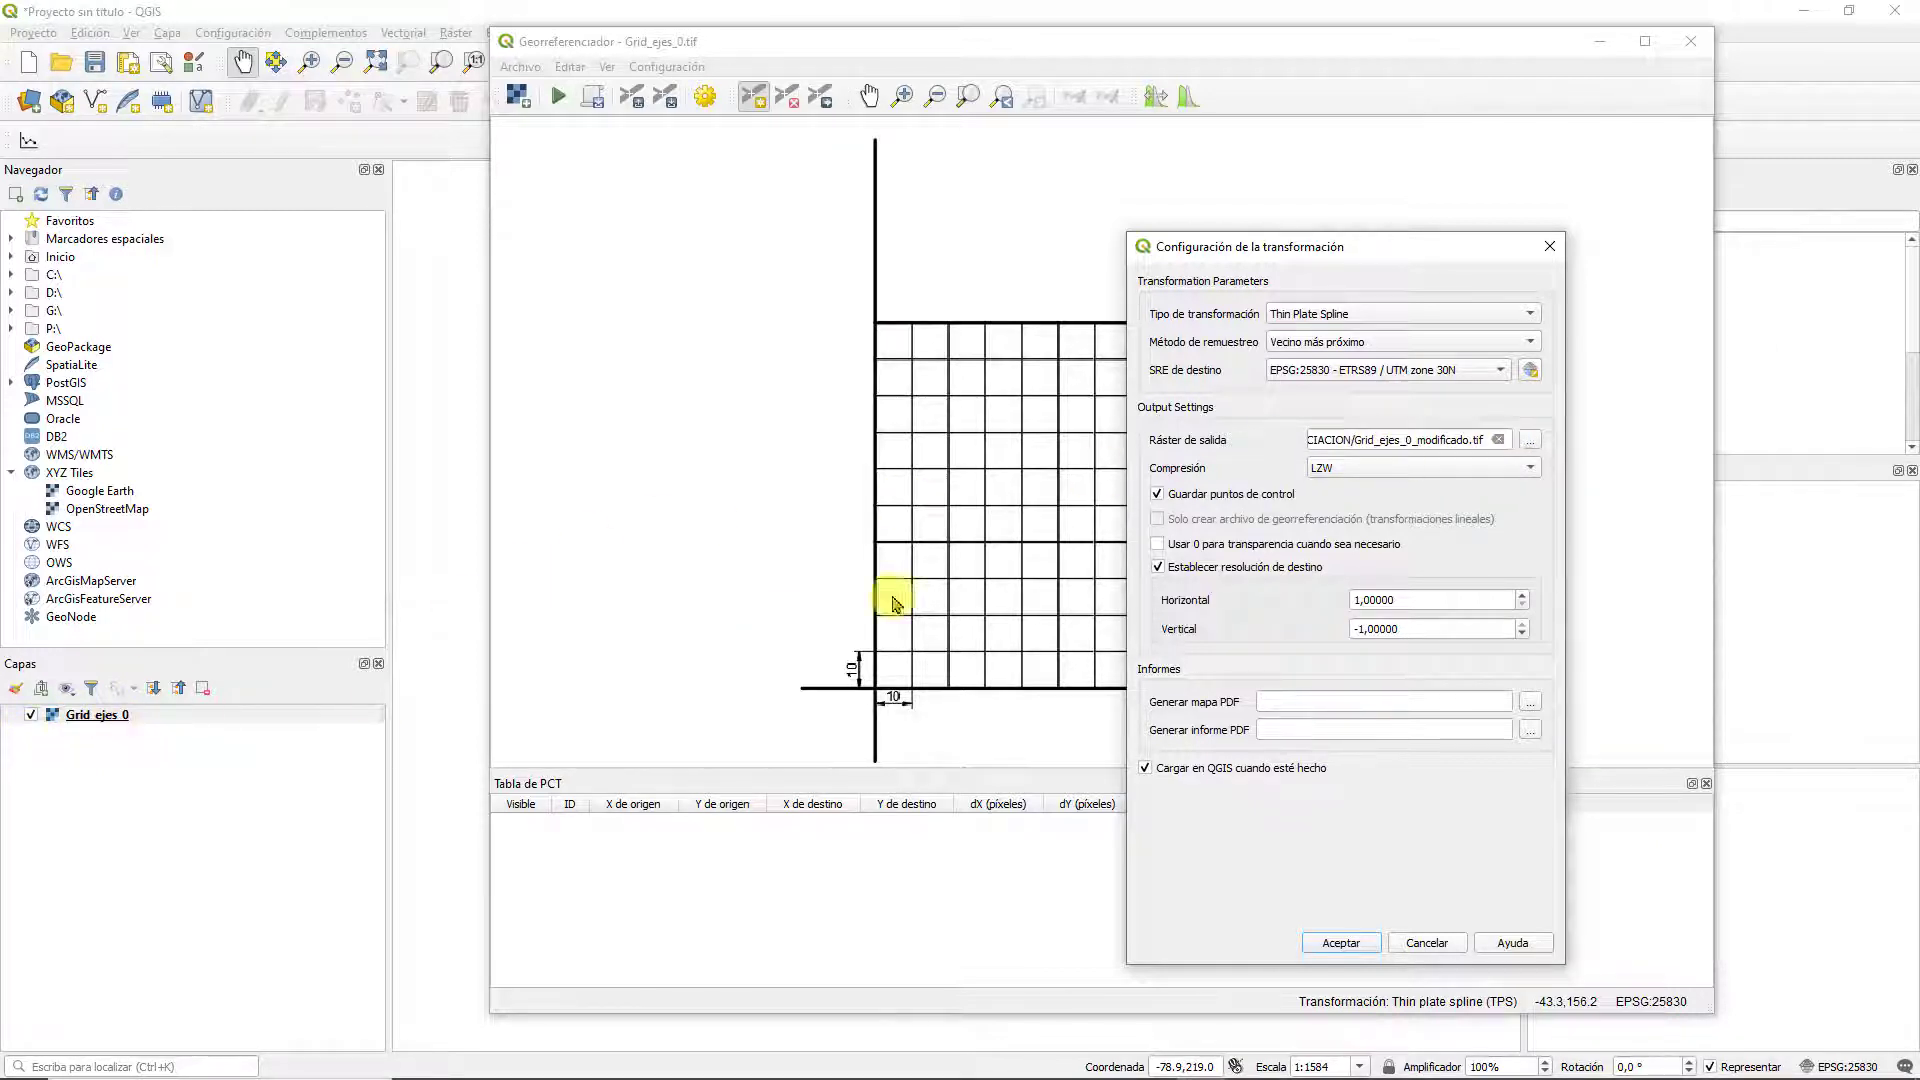
left_click(1340, 469)
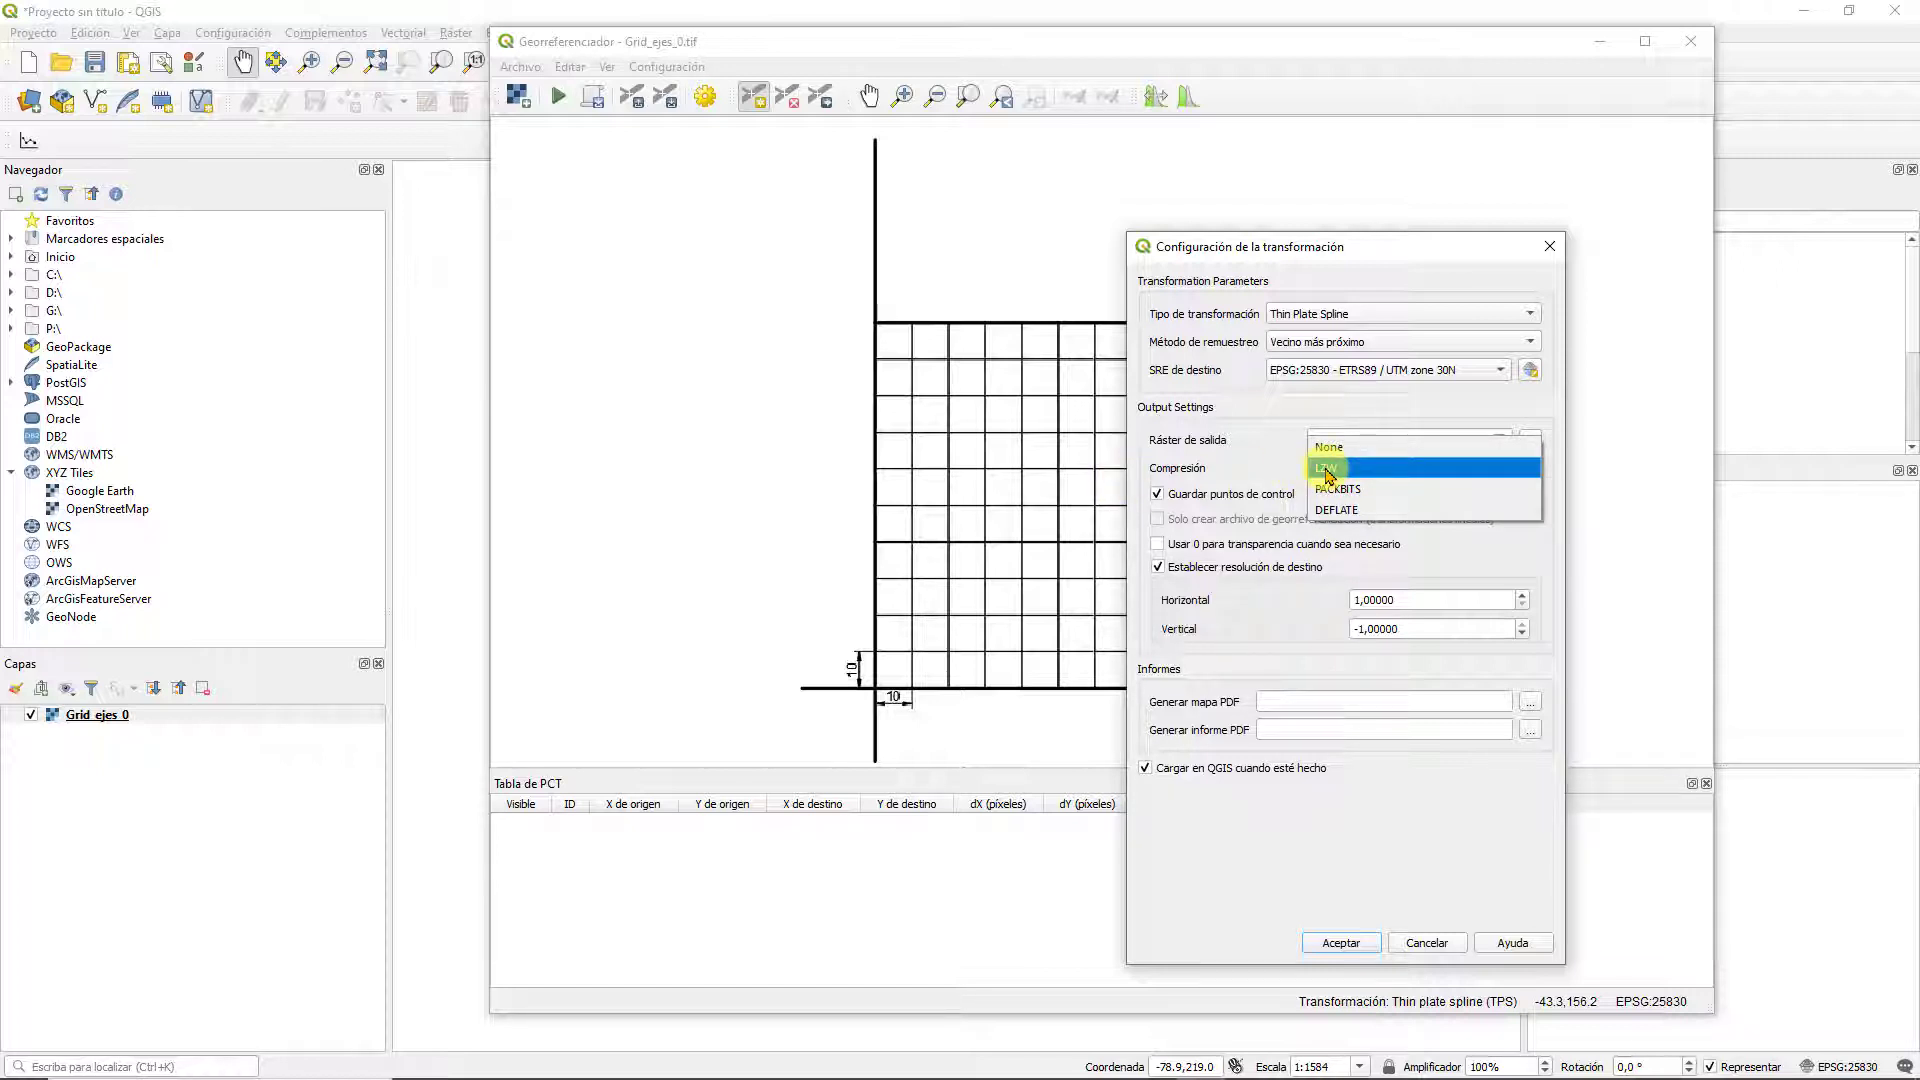
left_click(1327, 470)
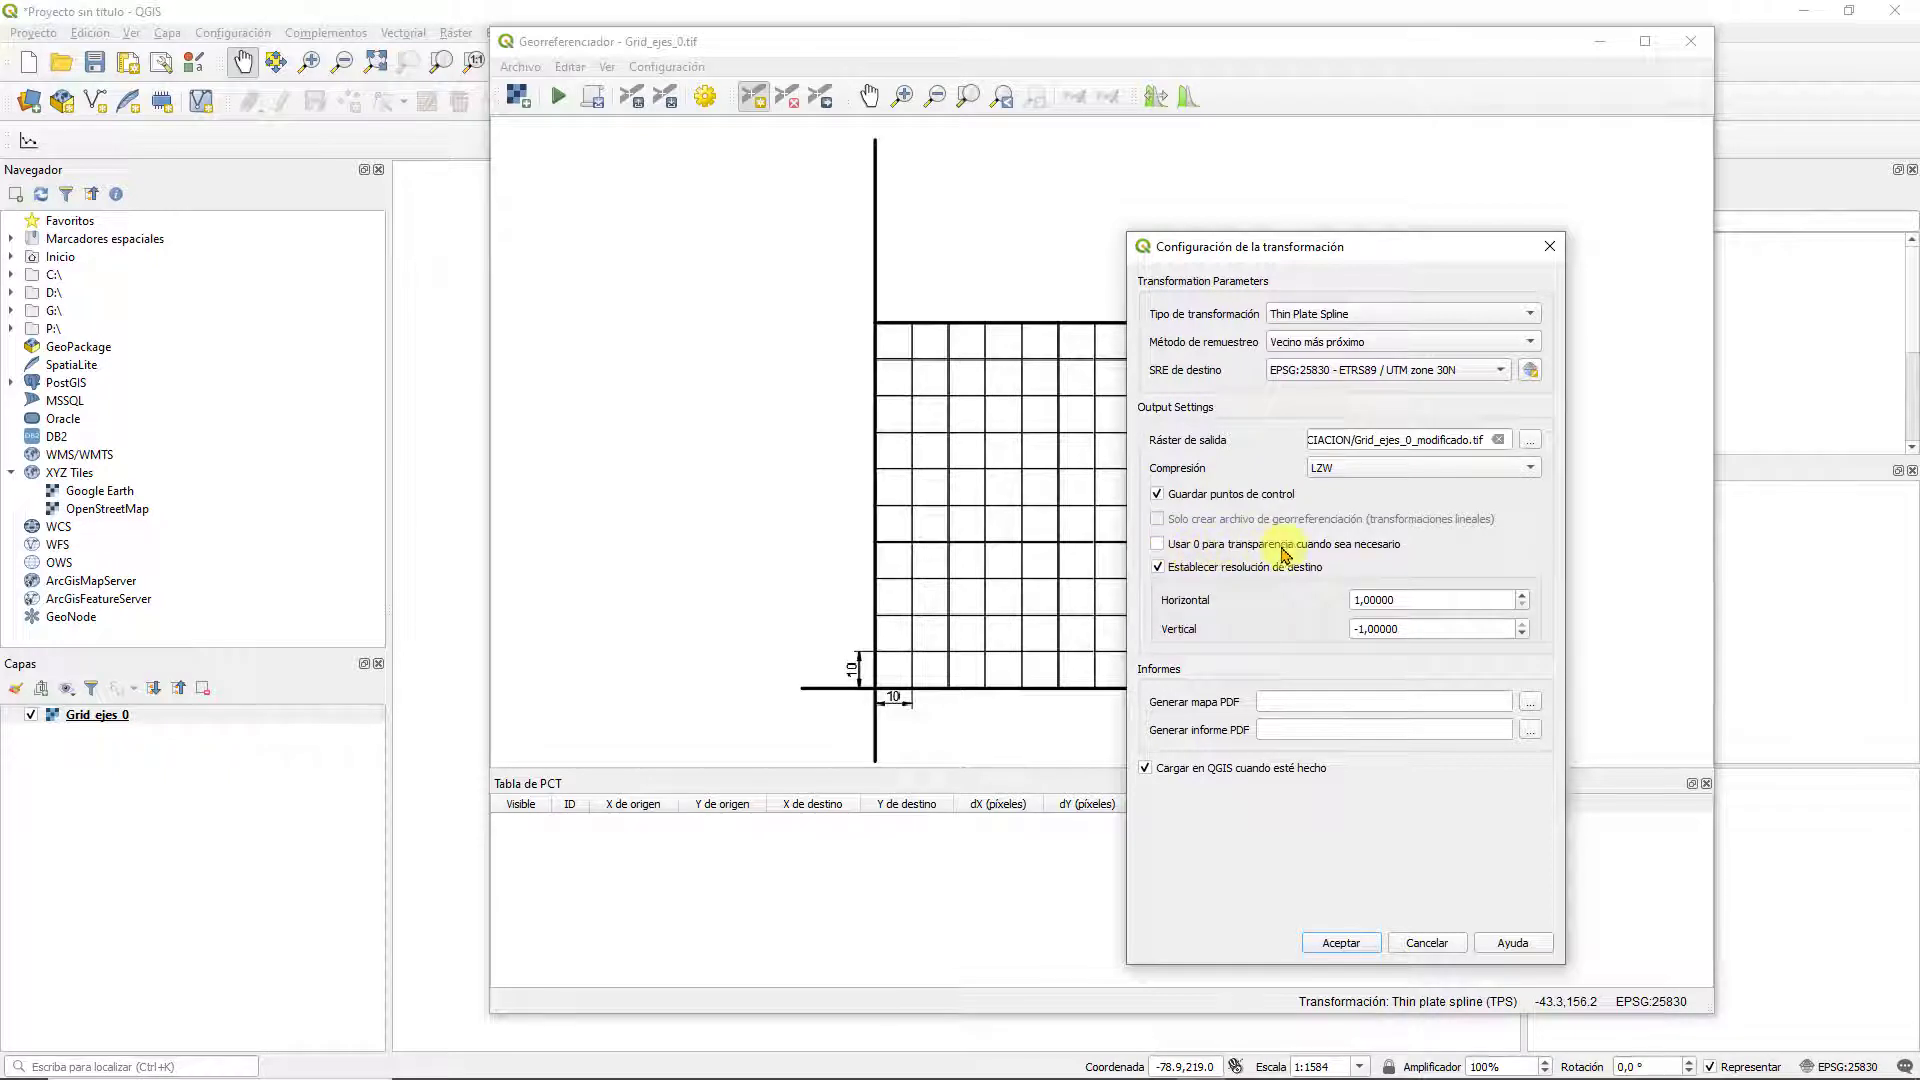
Try target resolutions of 5 horizontally and -5 vertically, and restore them to 1 and -1
left_click(1158, 565)
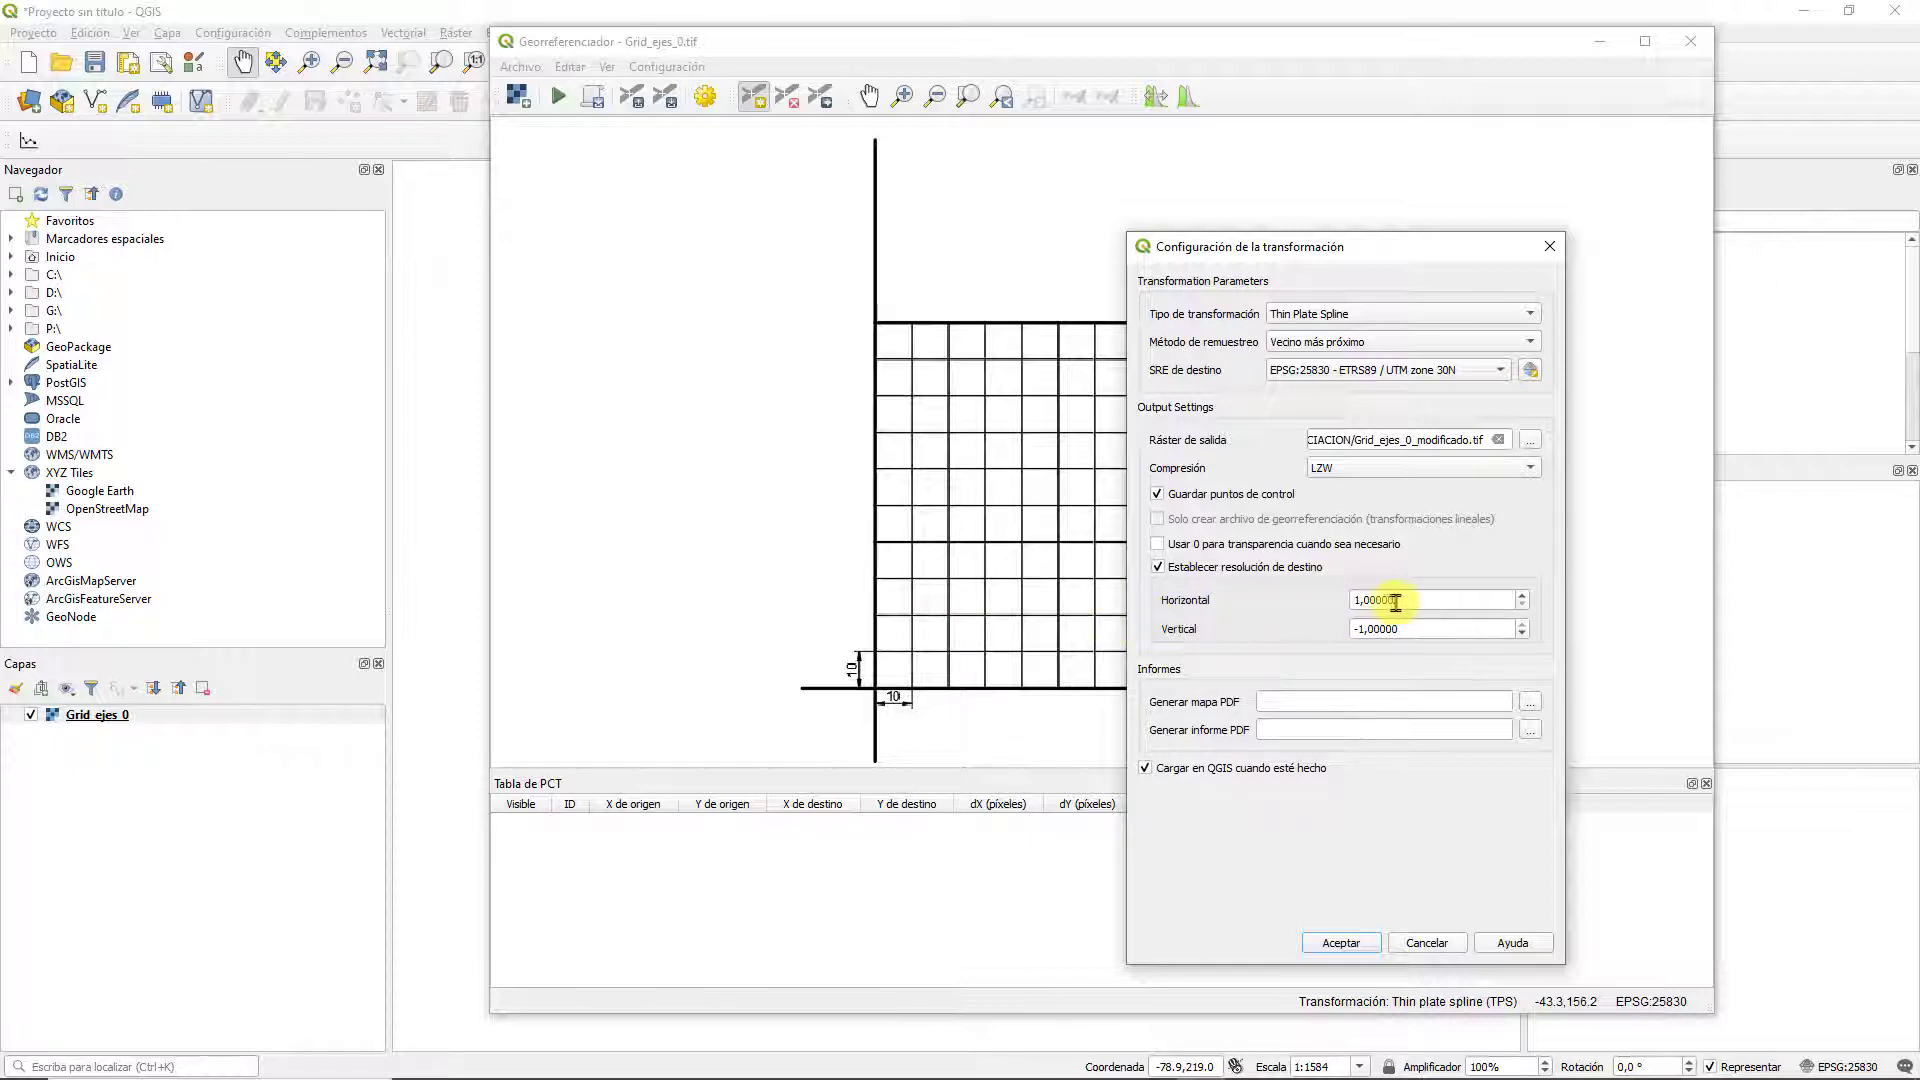
left_click(1522, 595)
left_click(1522, 595)
left_click(1522, 595)
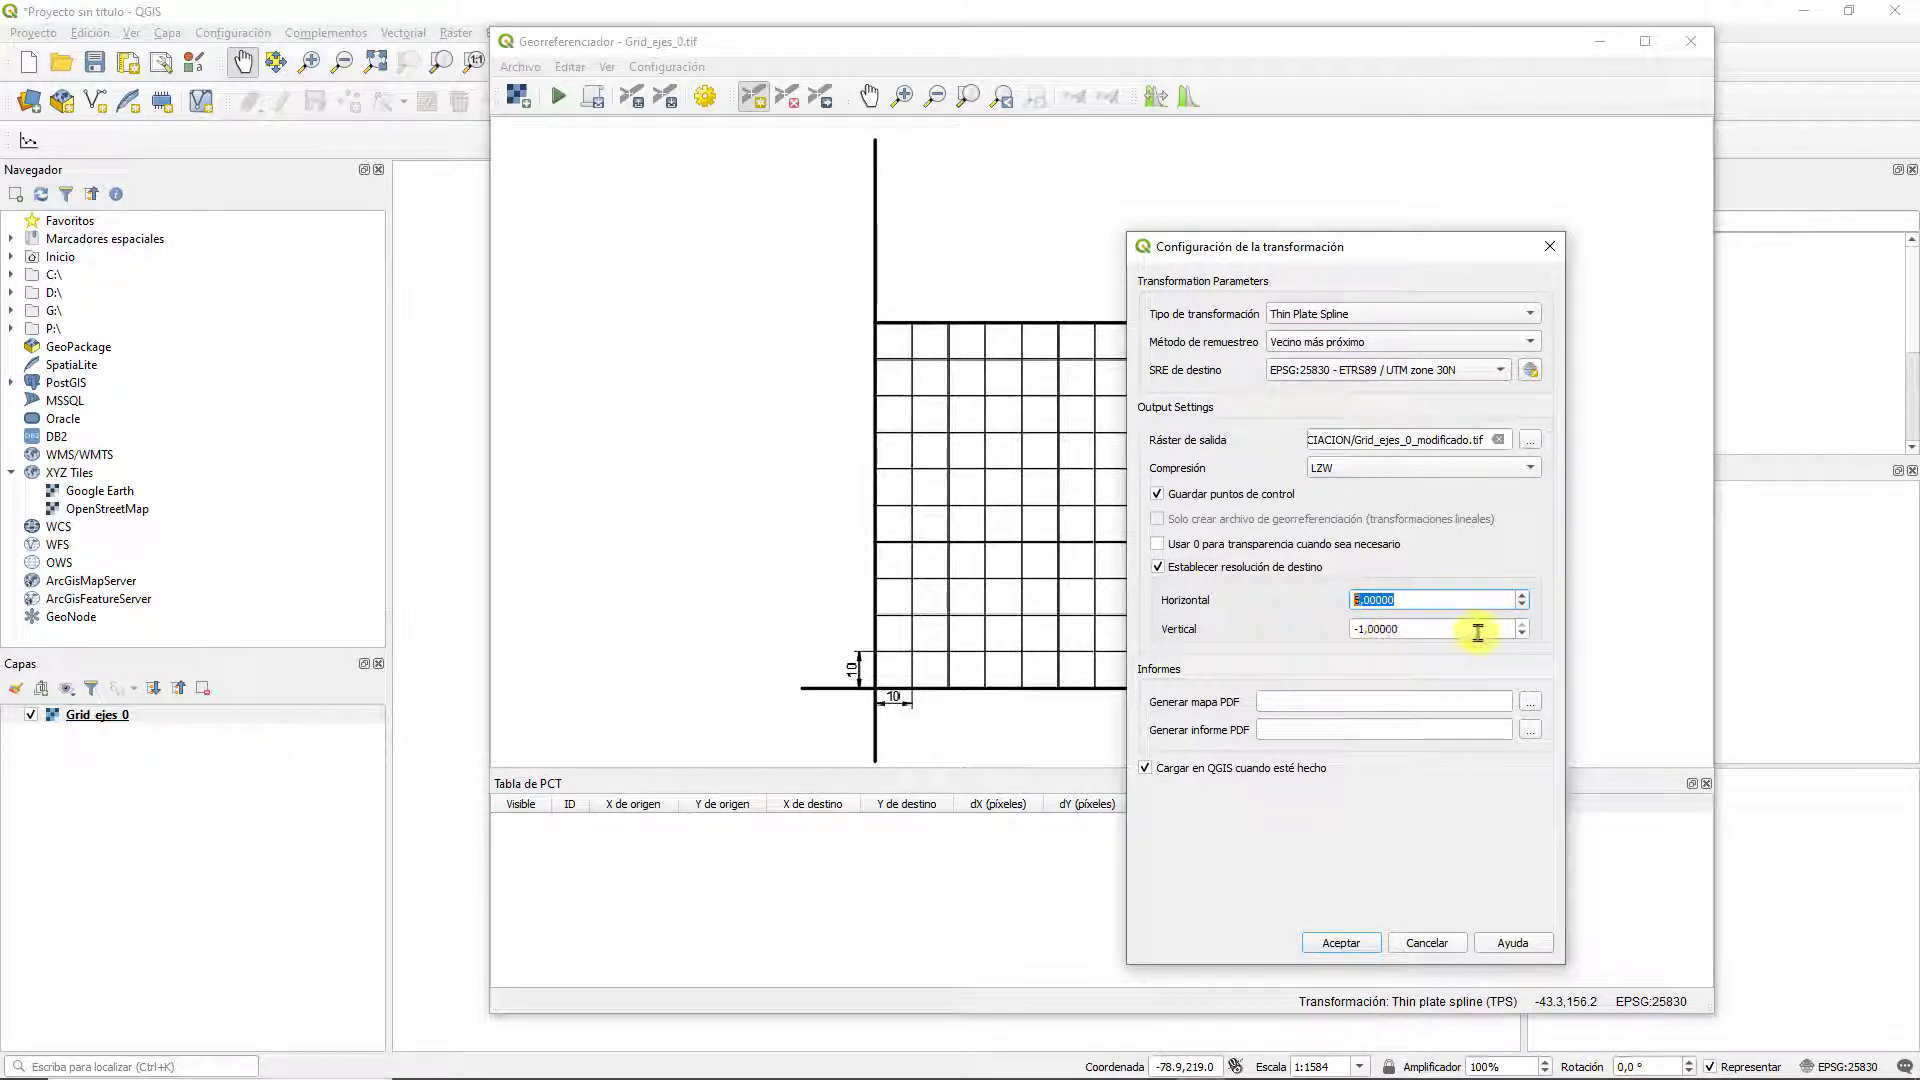
left_click(1523, 635)
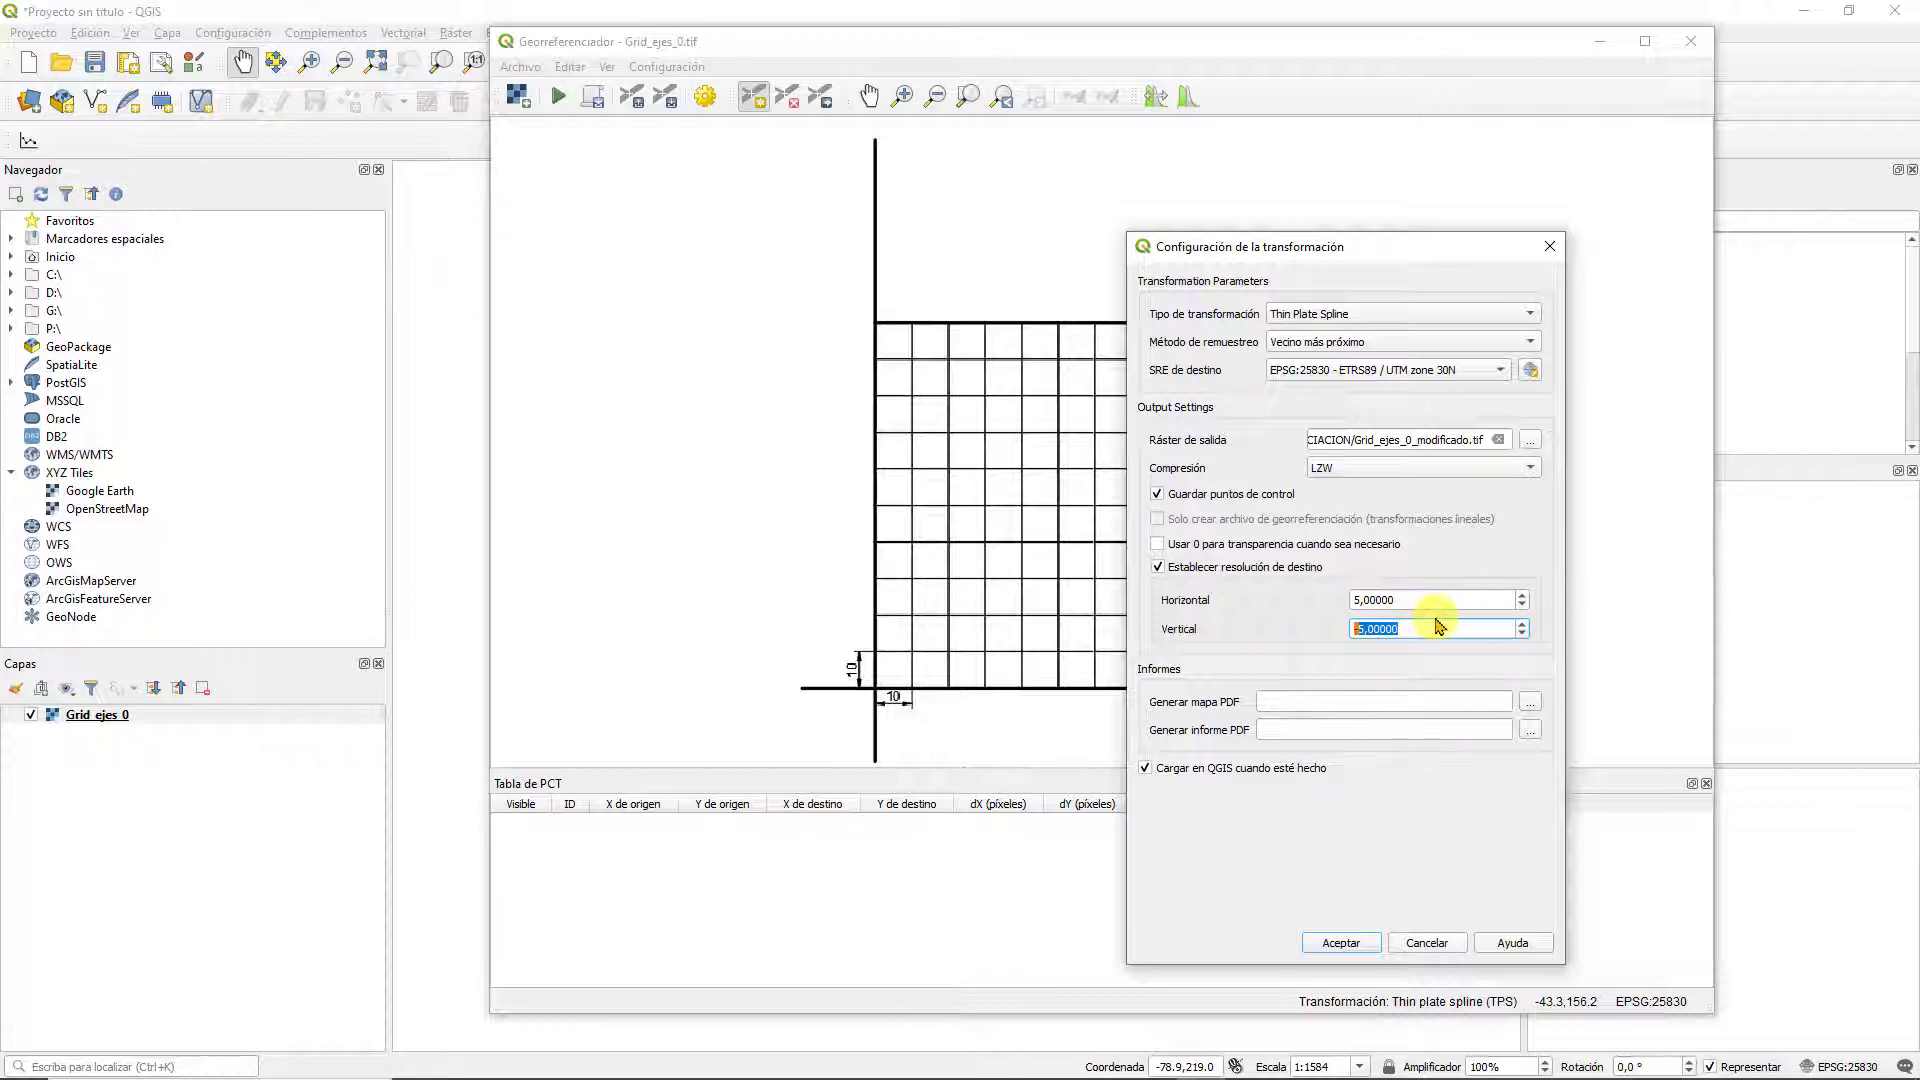
left_click(1524, 596)
left_click(1523, 596)
left_click(1524, 596)
left_click(1524, 596)
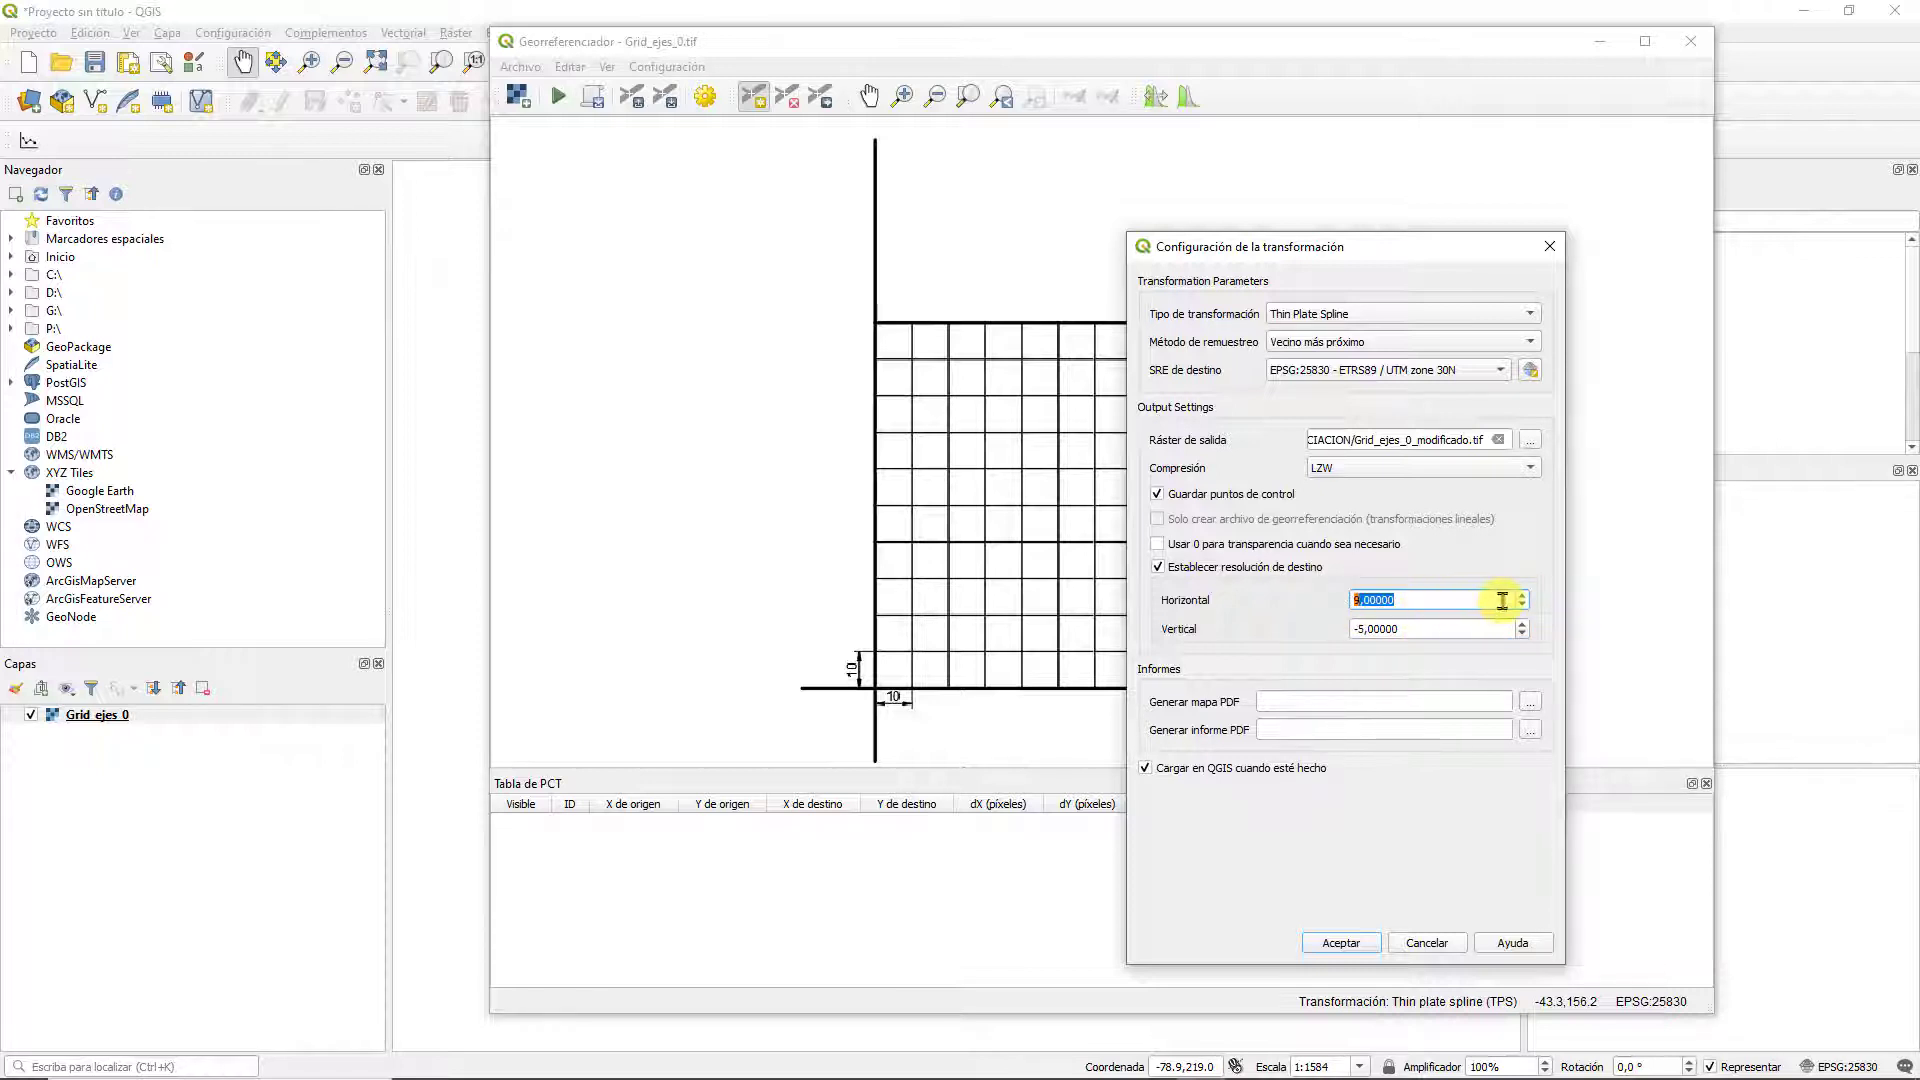
left_click(1524, 595)
left_click(1522, 624)
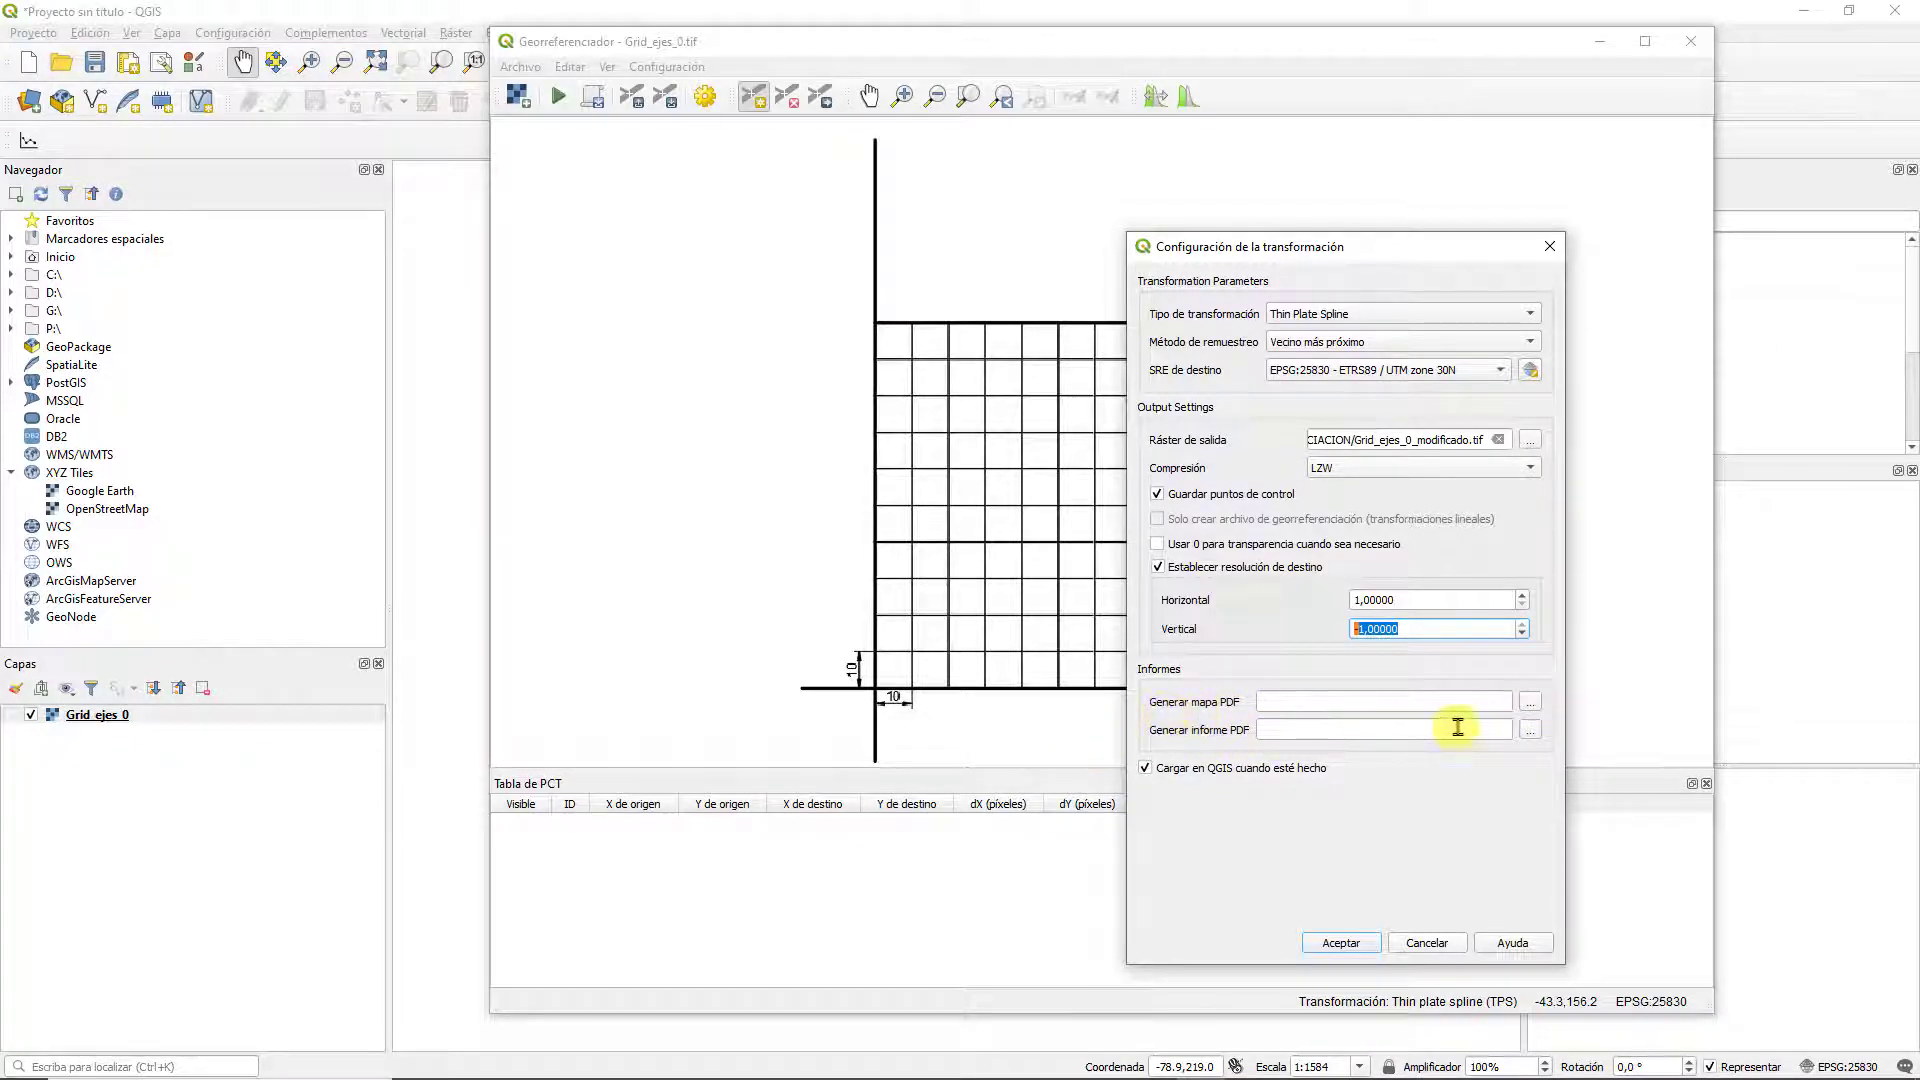
Check where the map PDF can be saved and cancel without choosing a file
left_click(1535, 705)
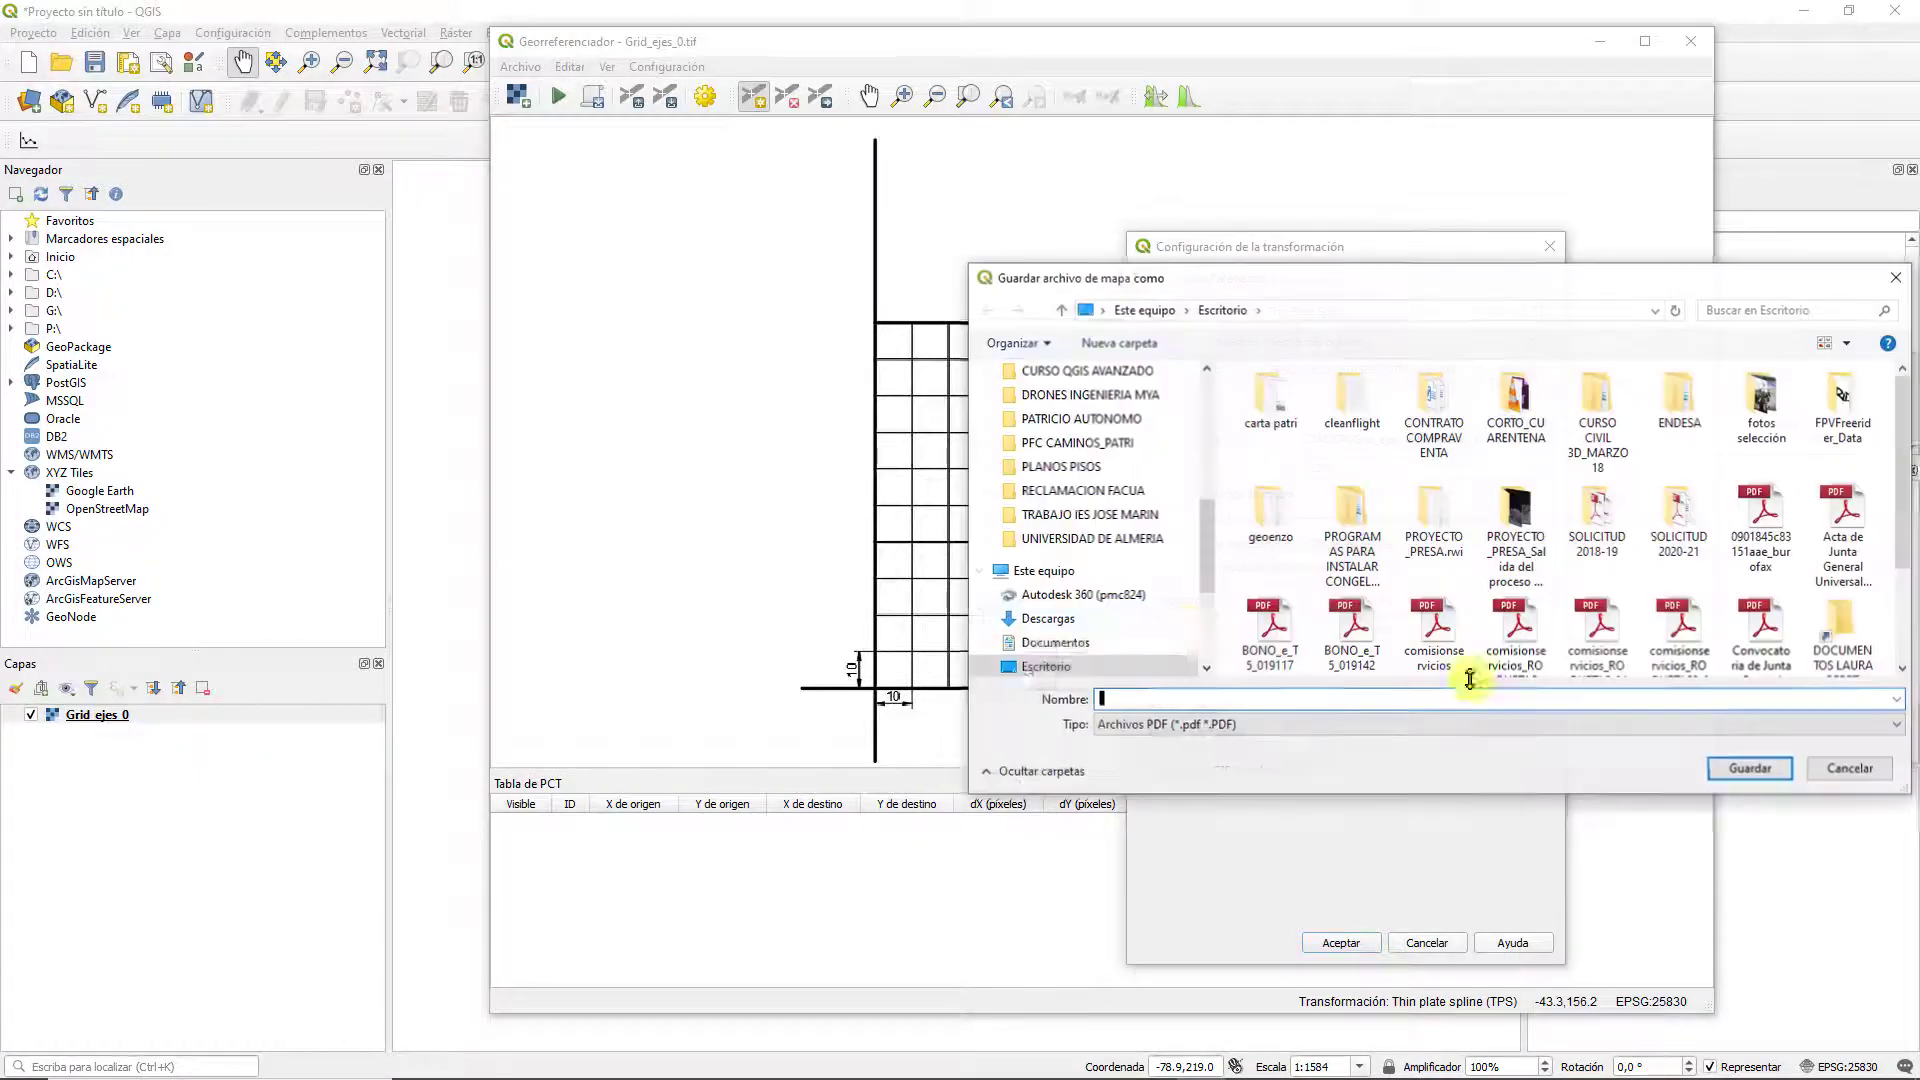
left_click(1831, 769)
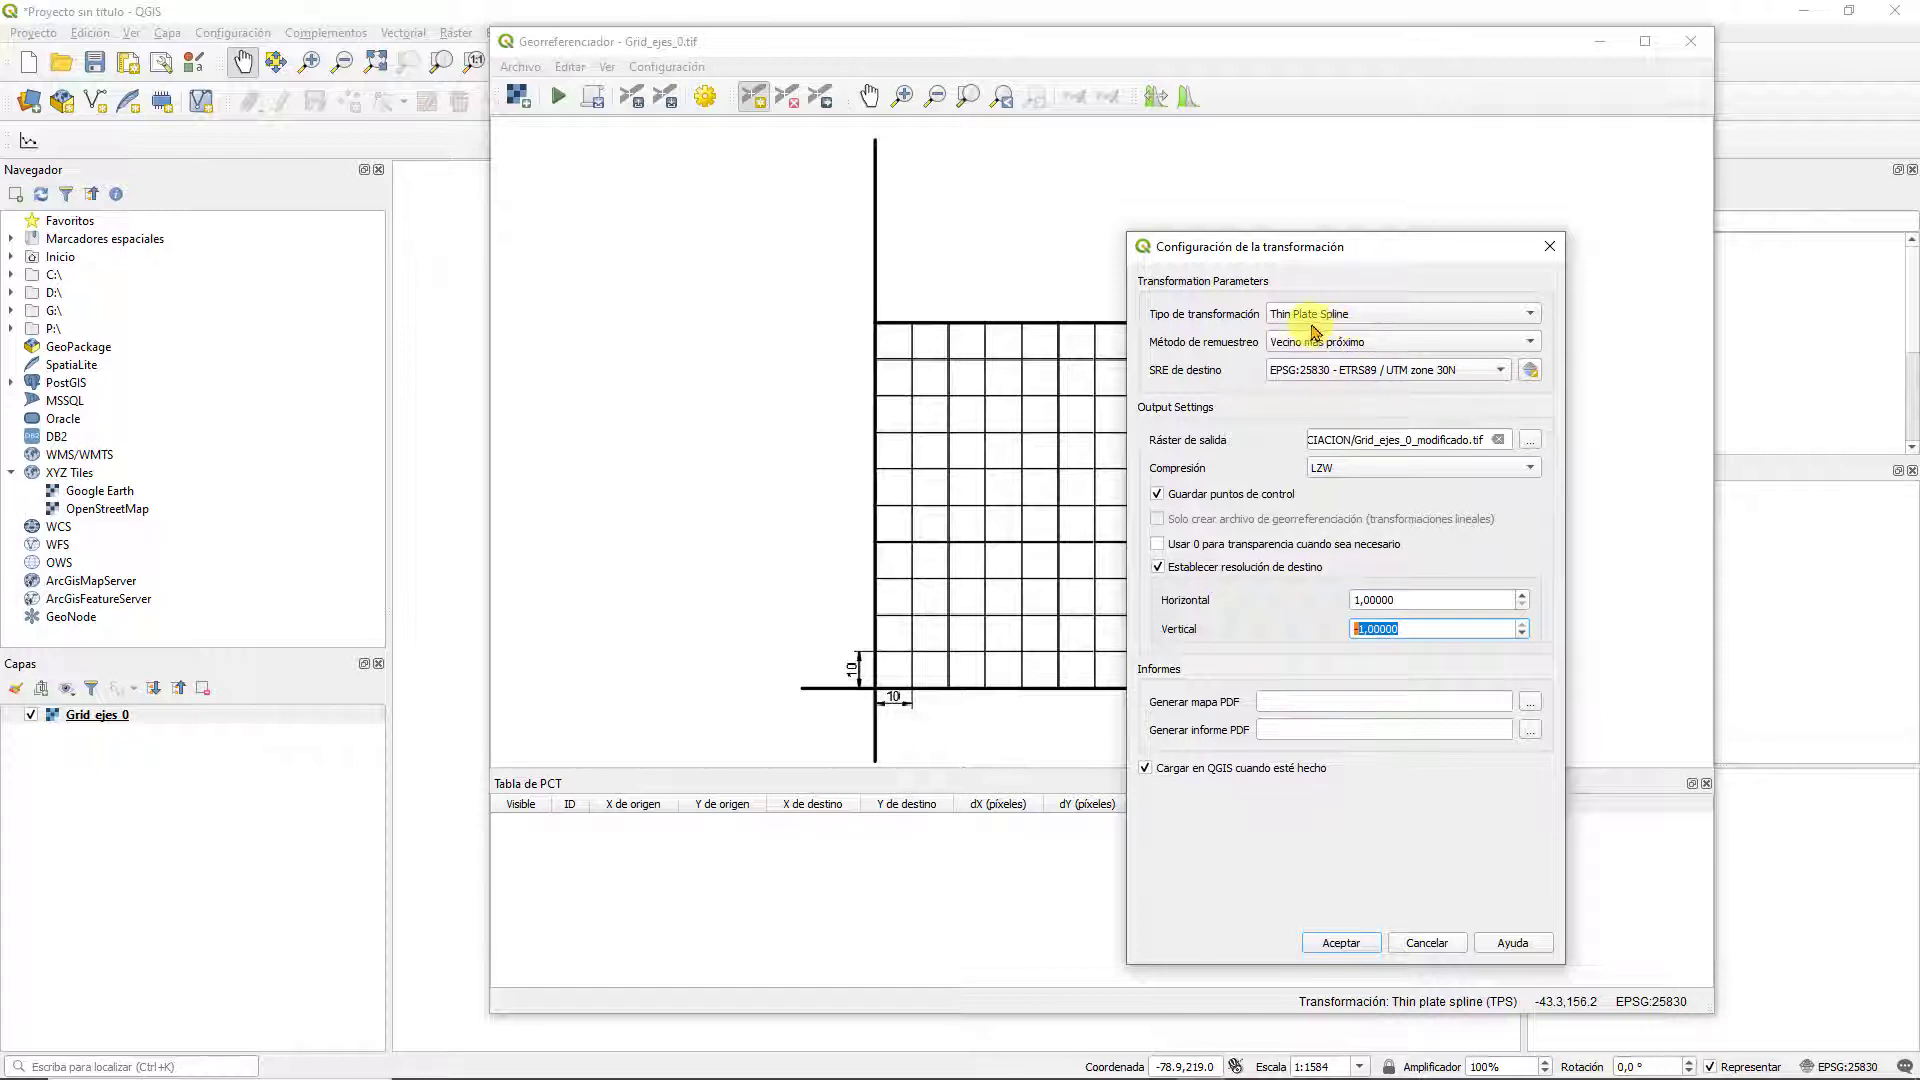
Set the resampling method to Cúbica and the transformation type to Lineal, and accept the transformation settings
left_click(1319, 348)
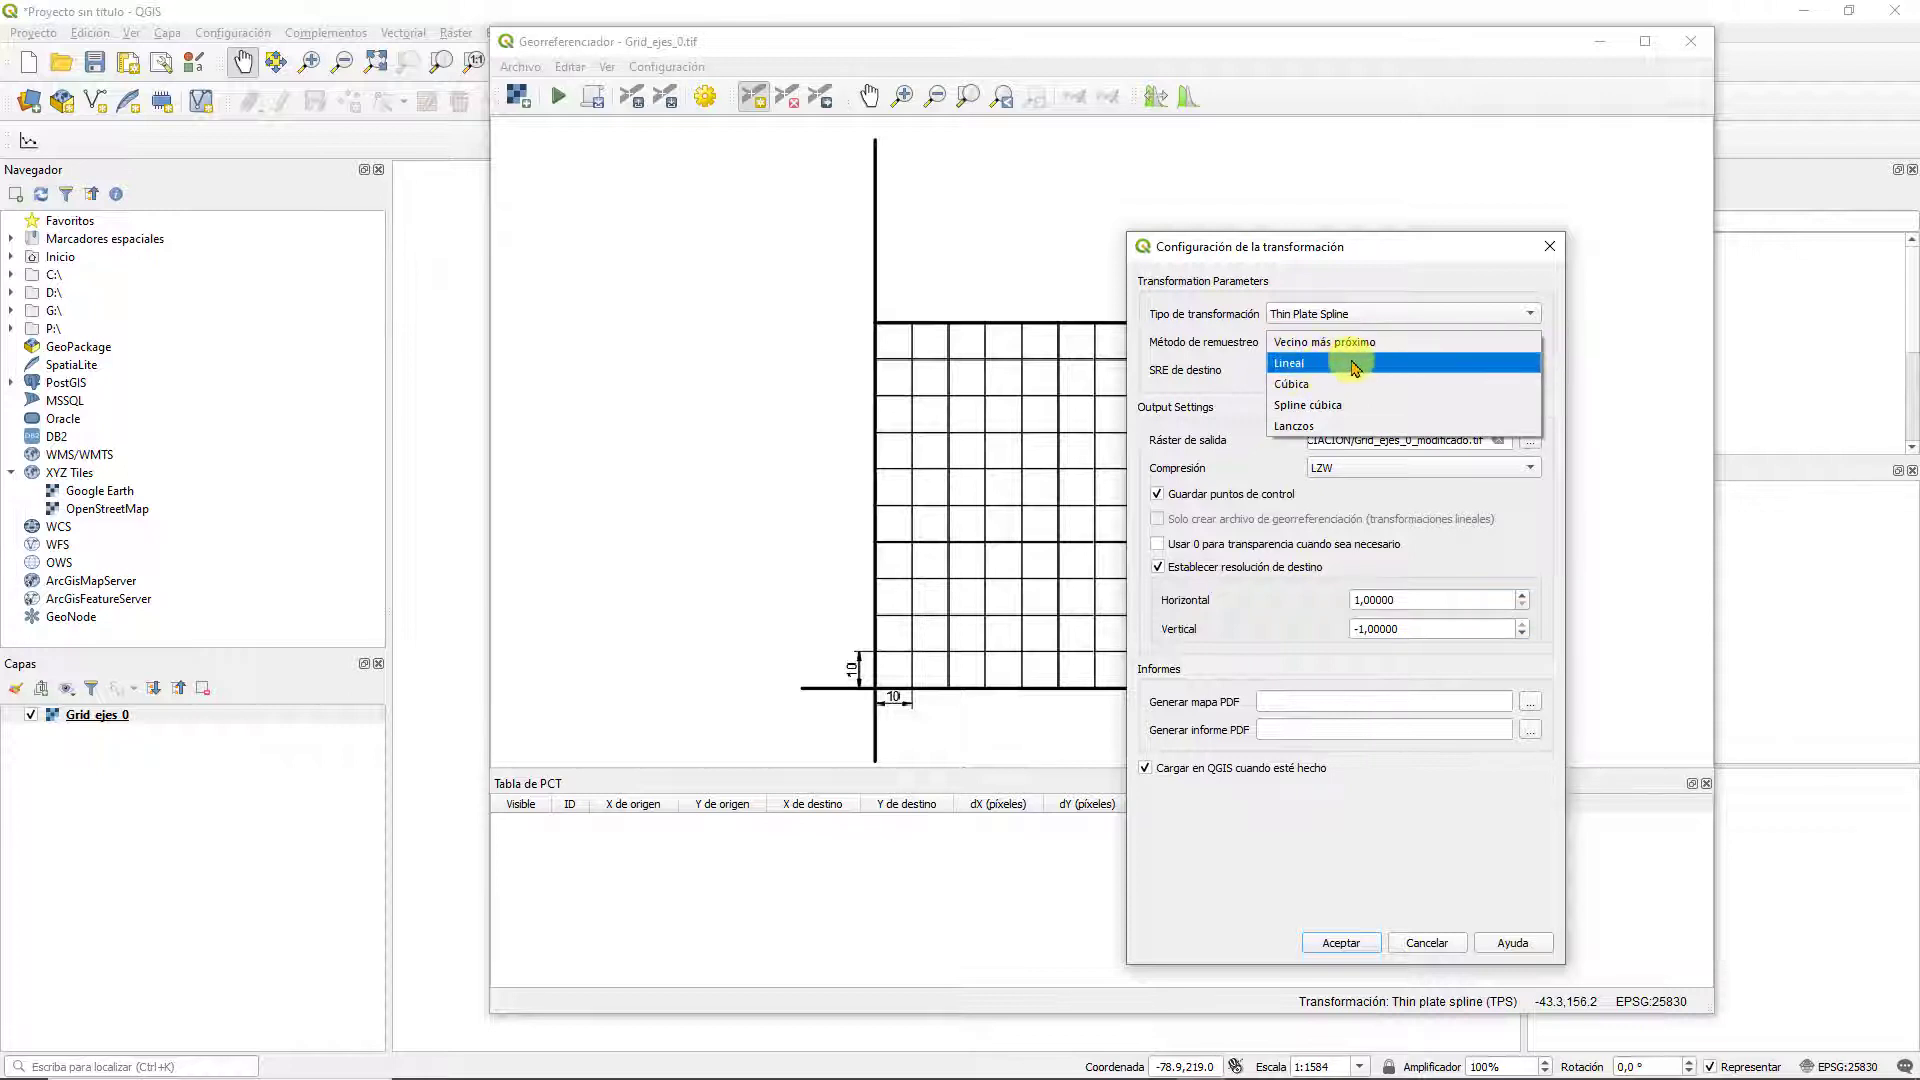
left_click(1300, 384)
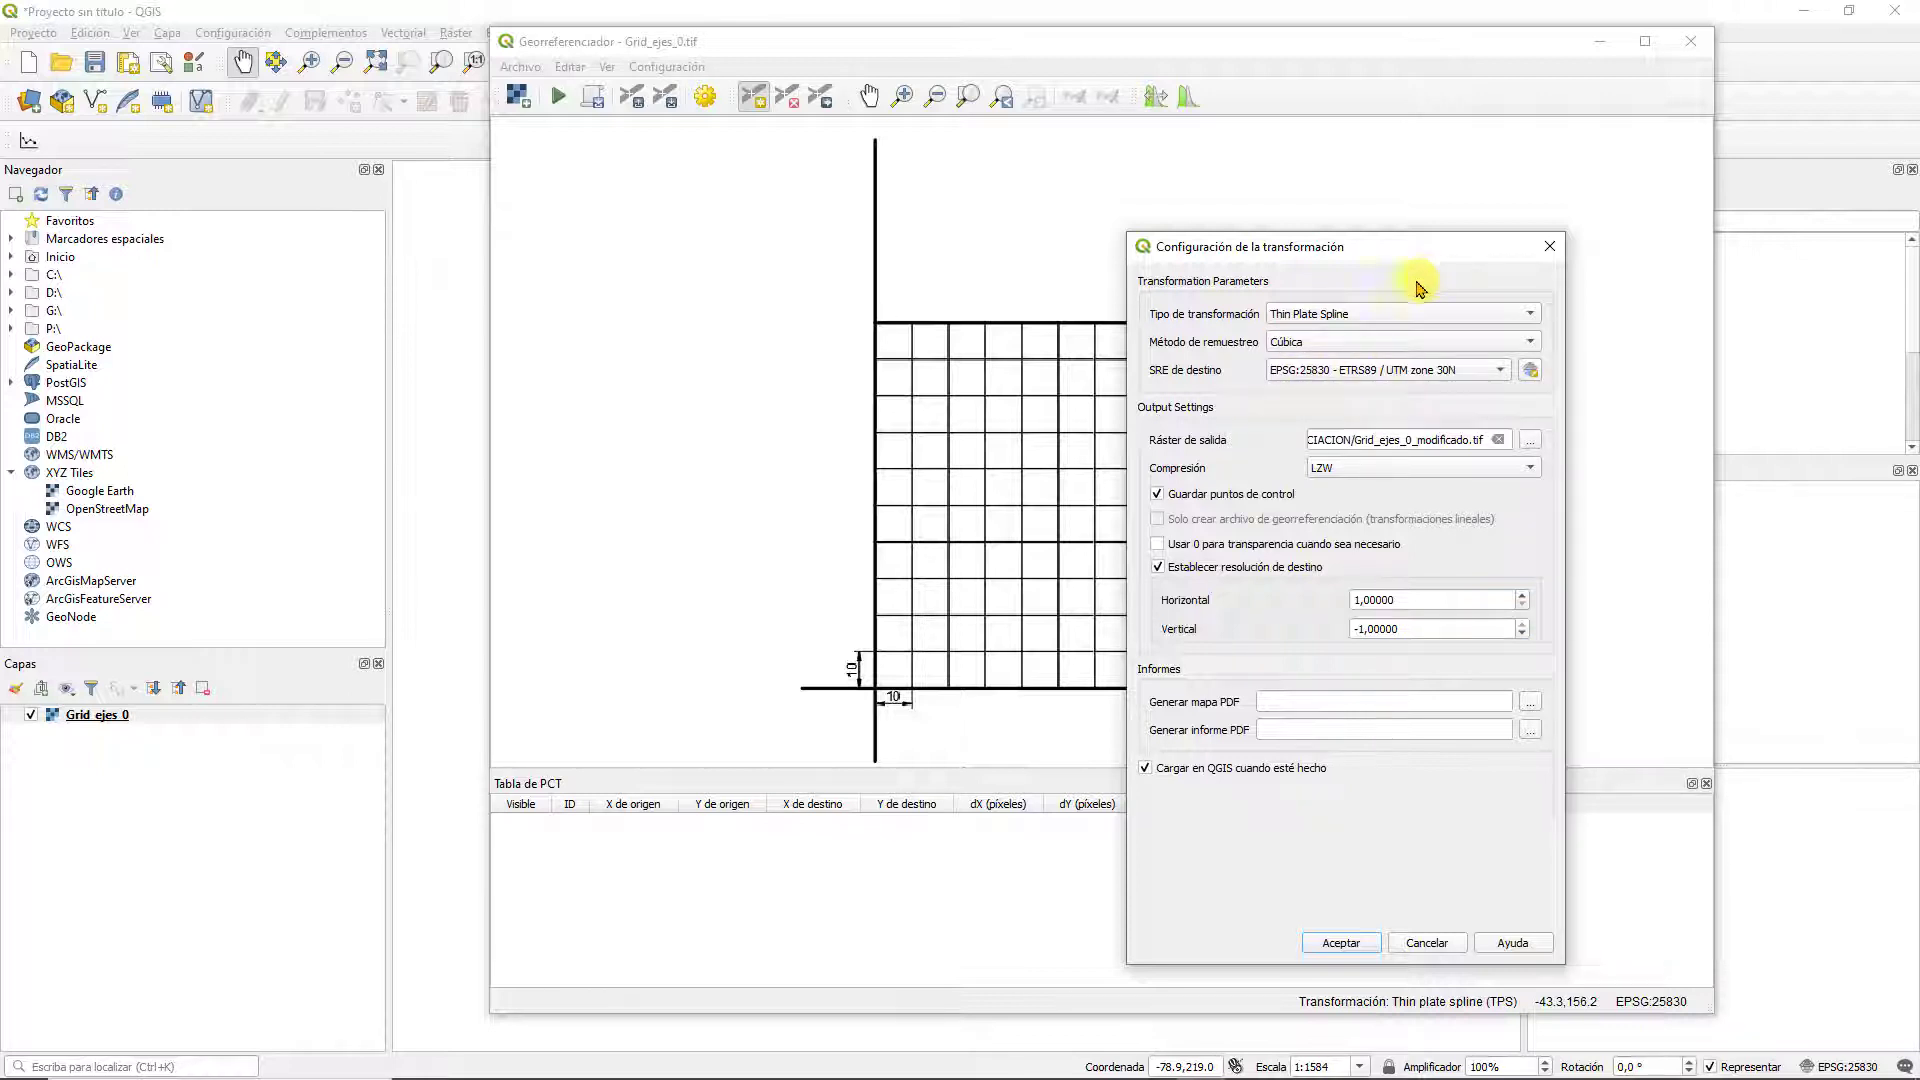
left_click(1377, 316)
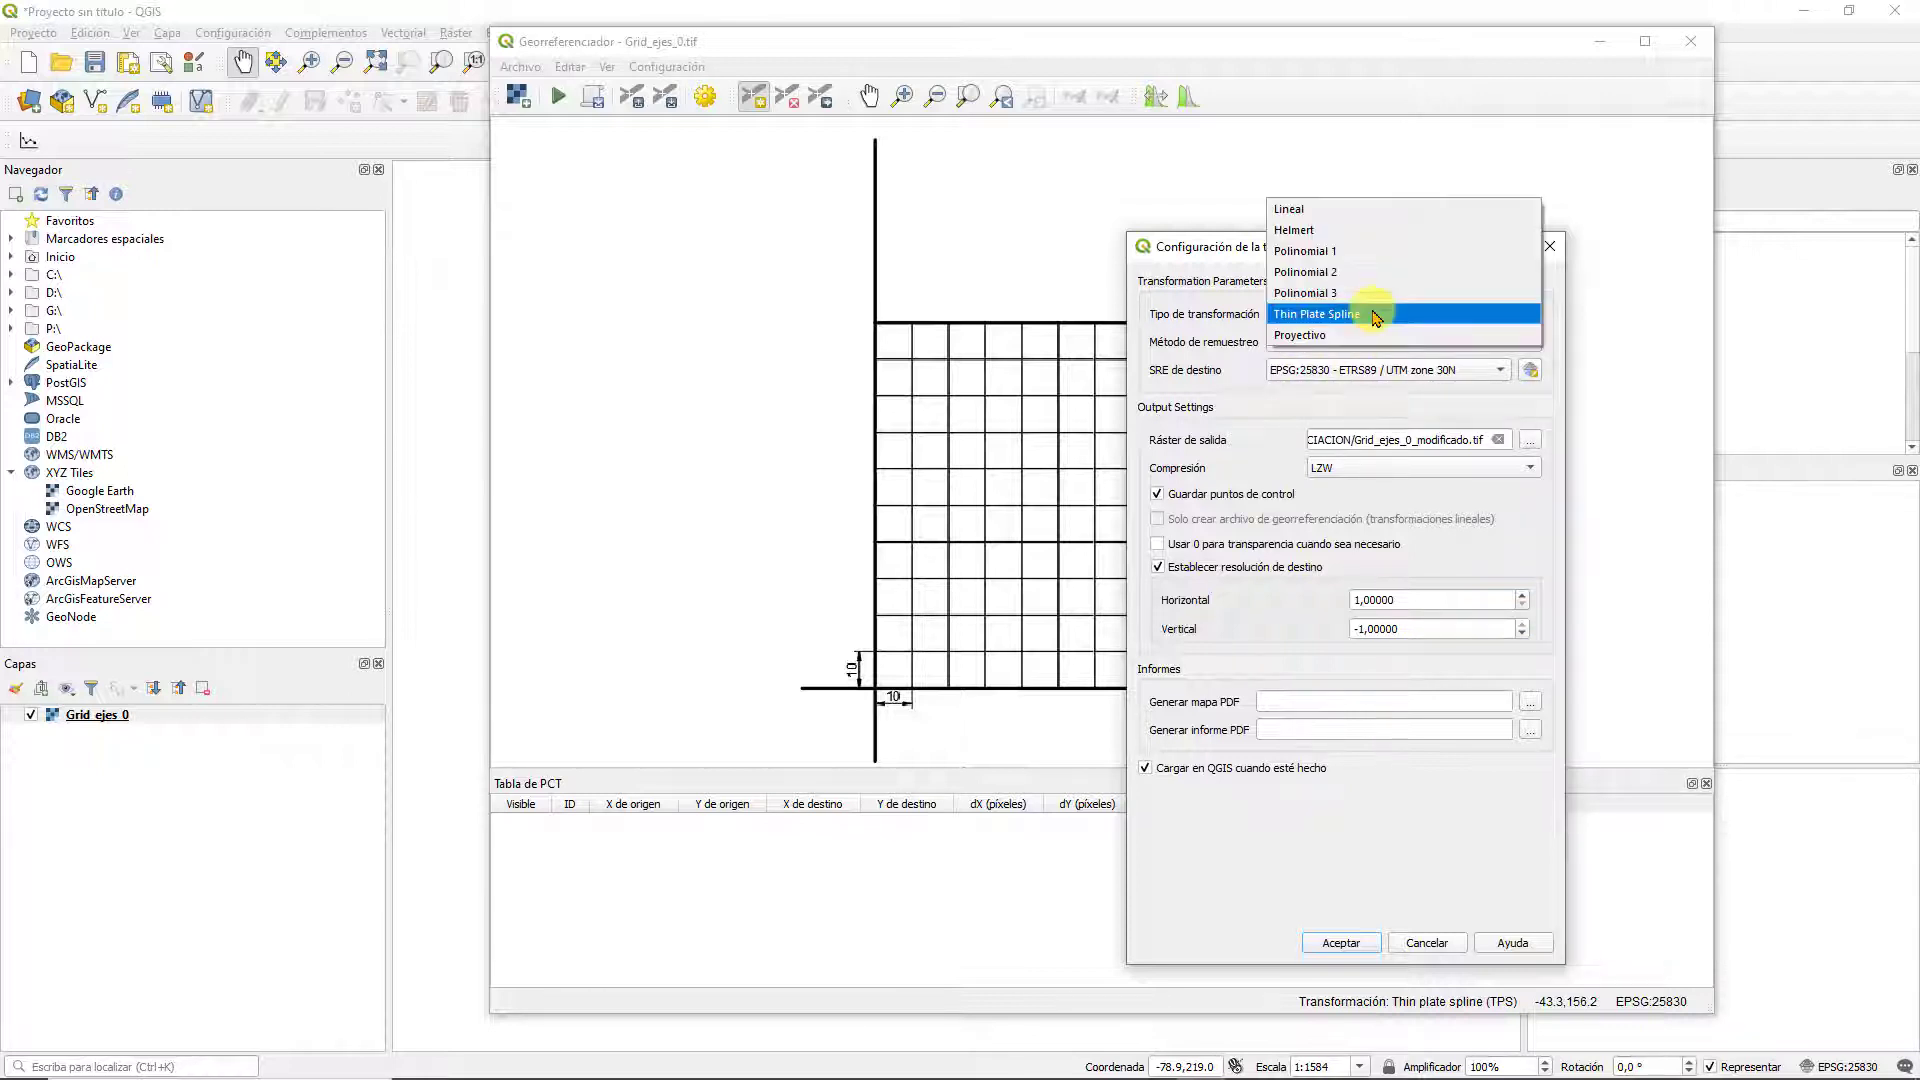
left_click(1306, 215)
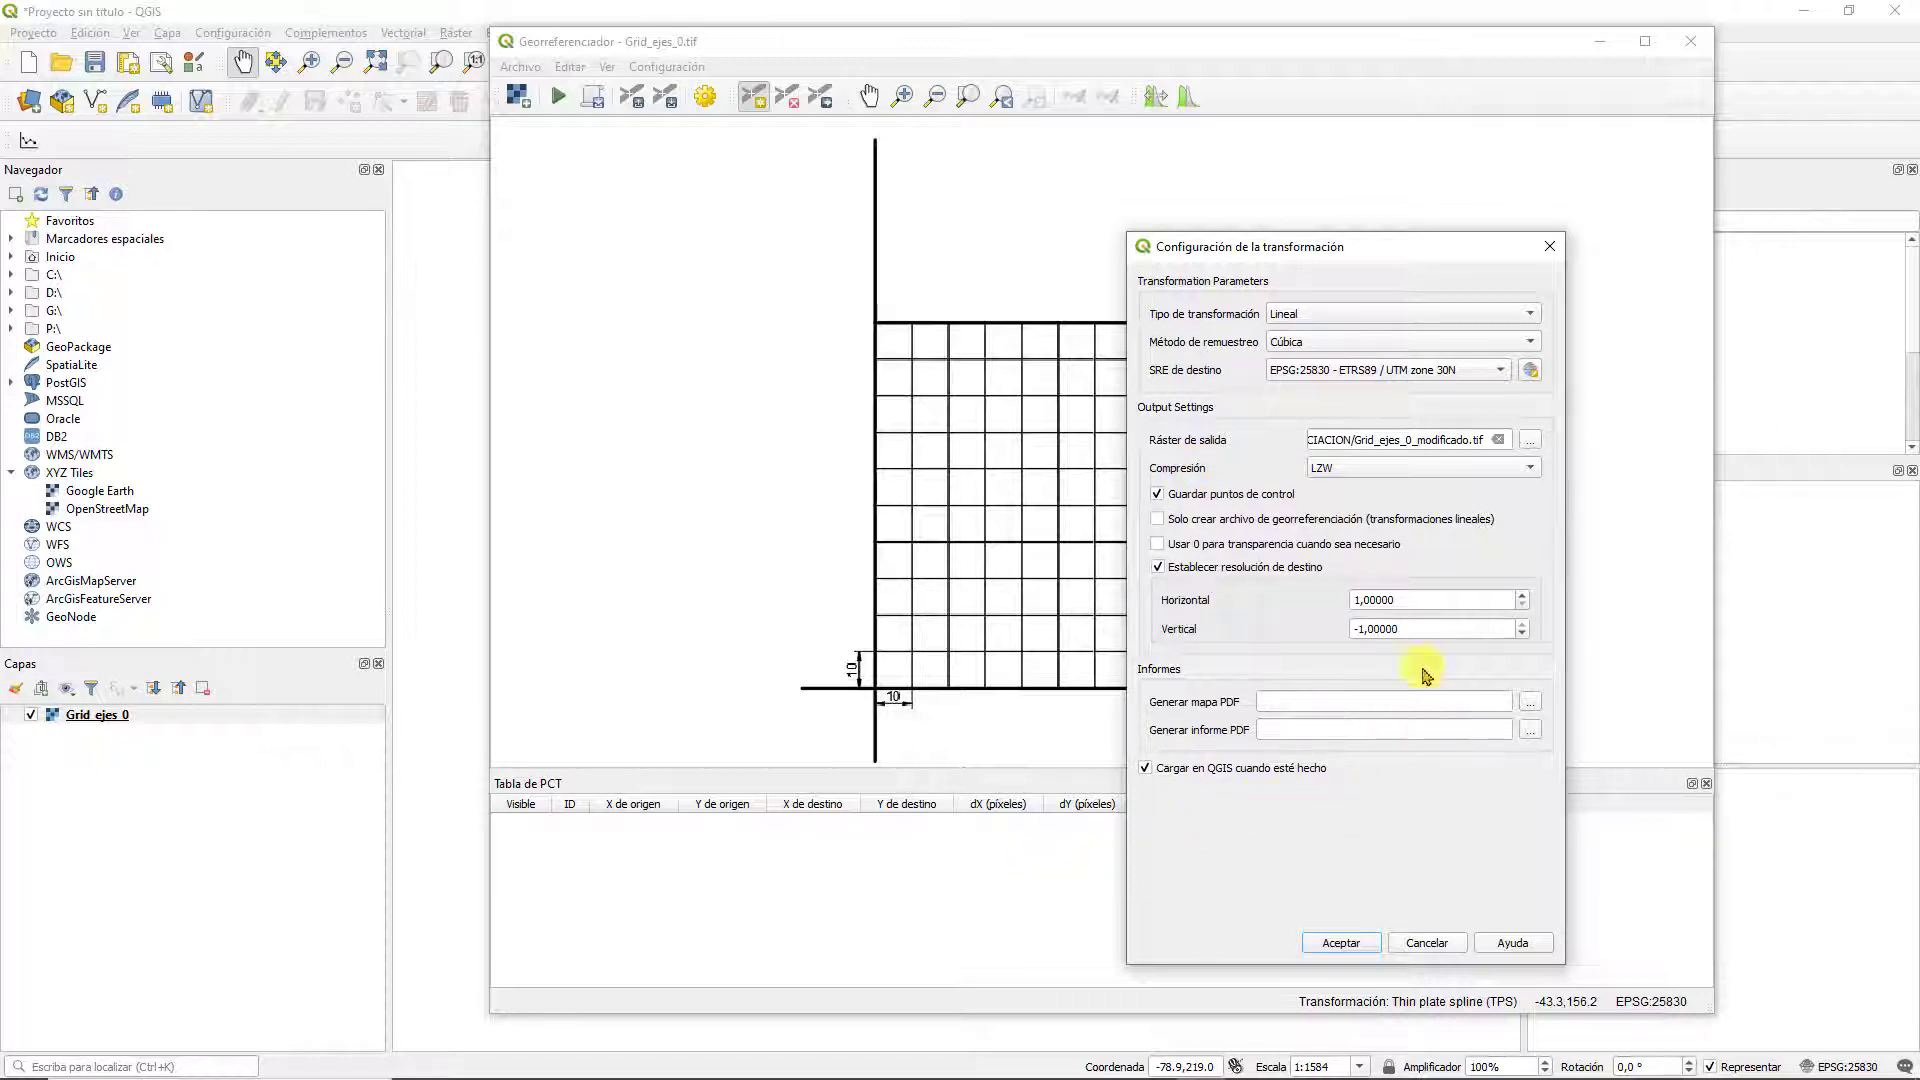
left_click(1340, 942)
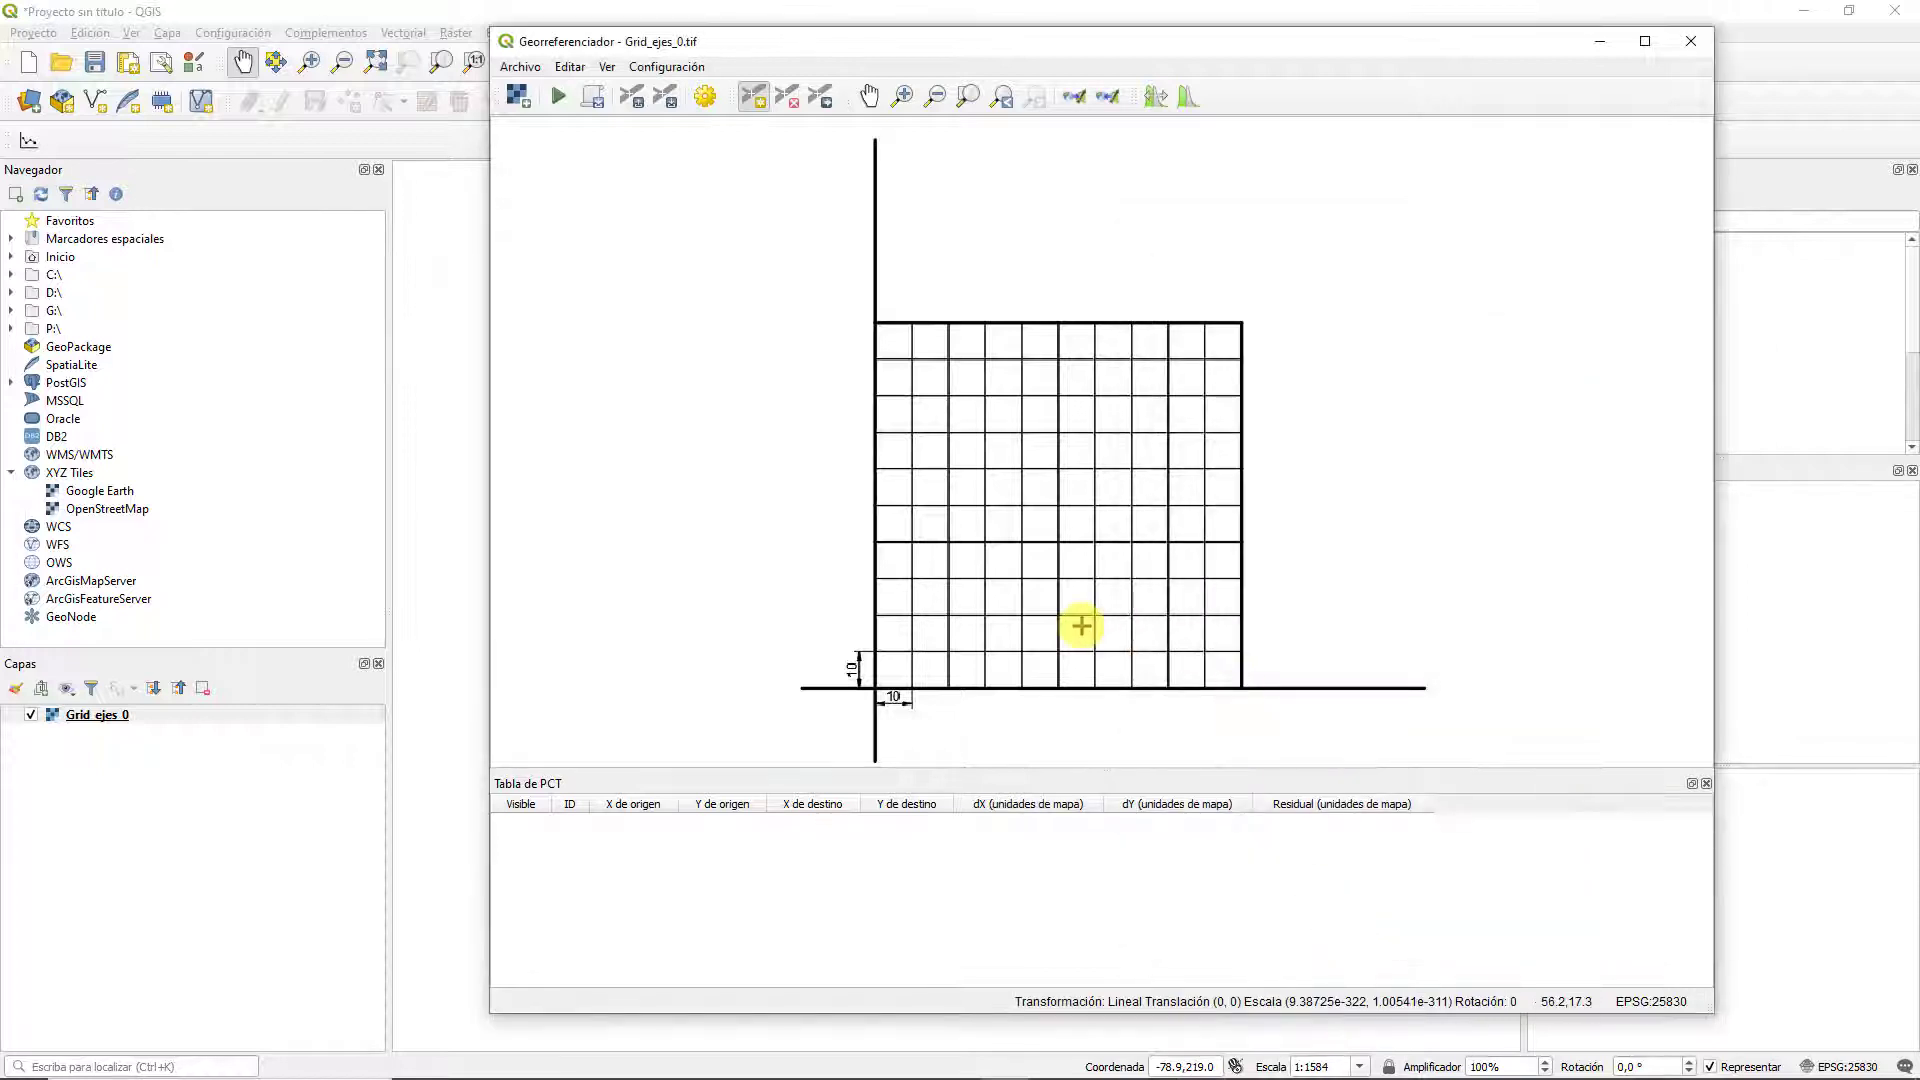
Place a control point at the intersection of the two axes in the Georeferencer's grid image
scroll(1086, 600, "down", 2)
scroll(1080, 566, "up", 1)
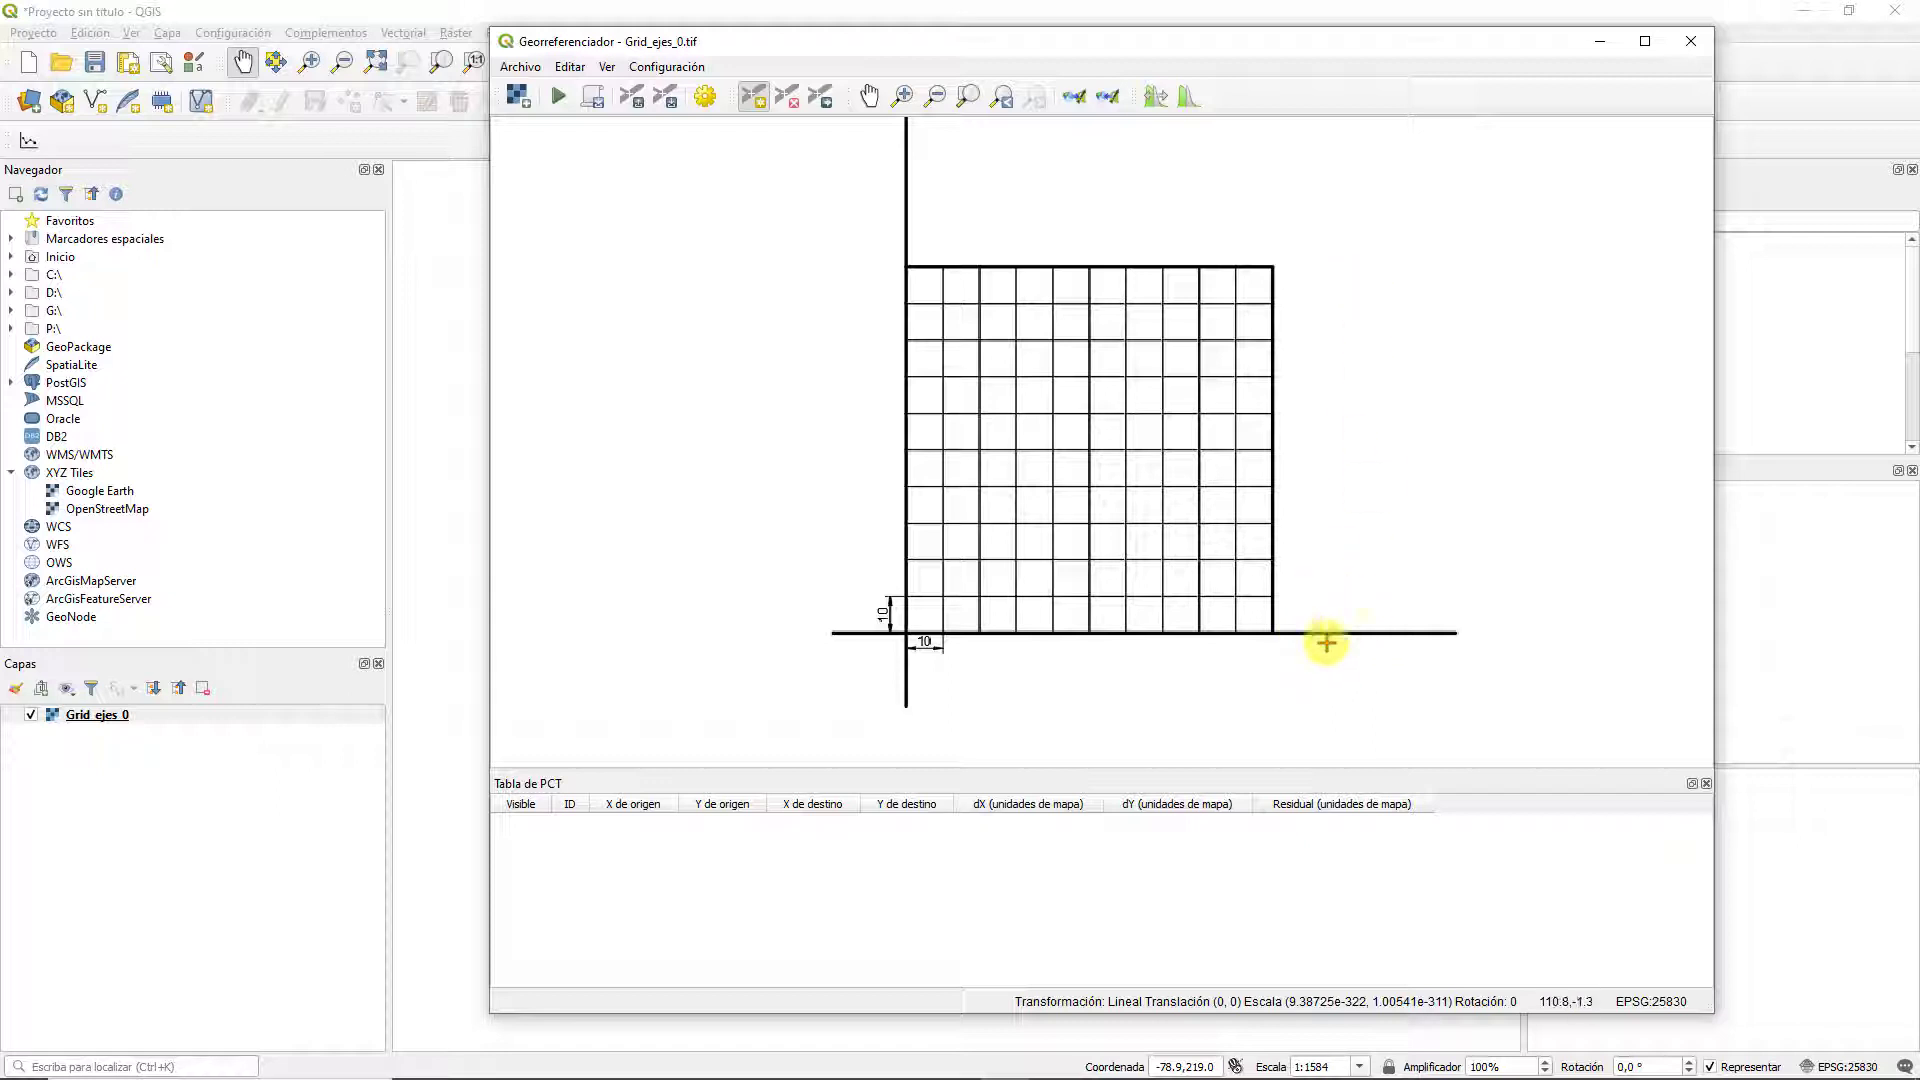
scroll(1277, 531, "down", 1)
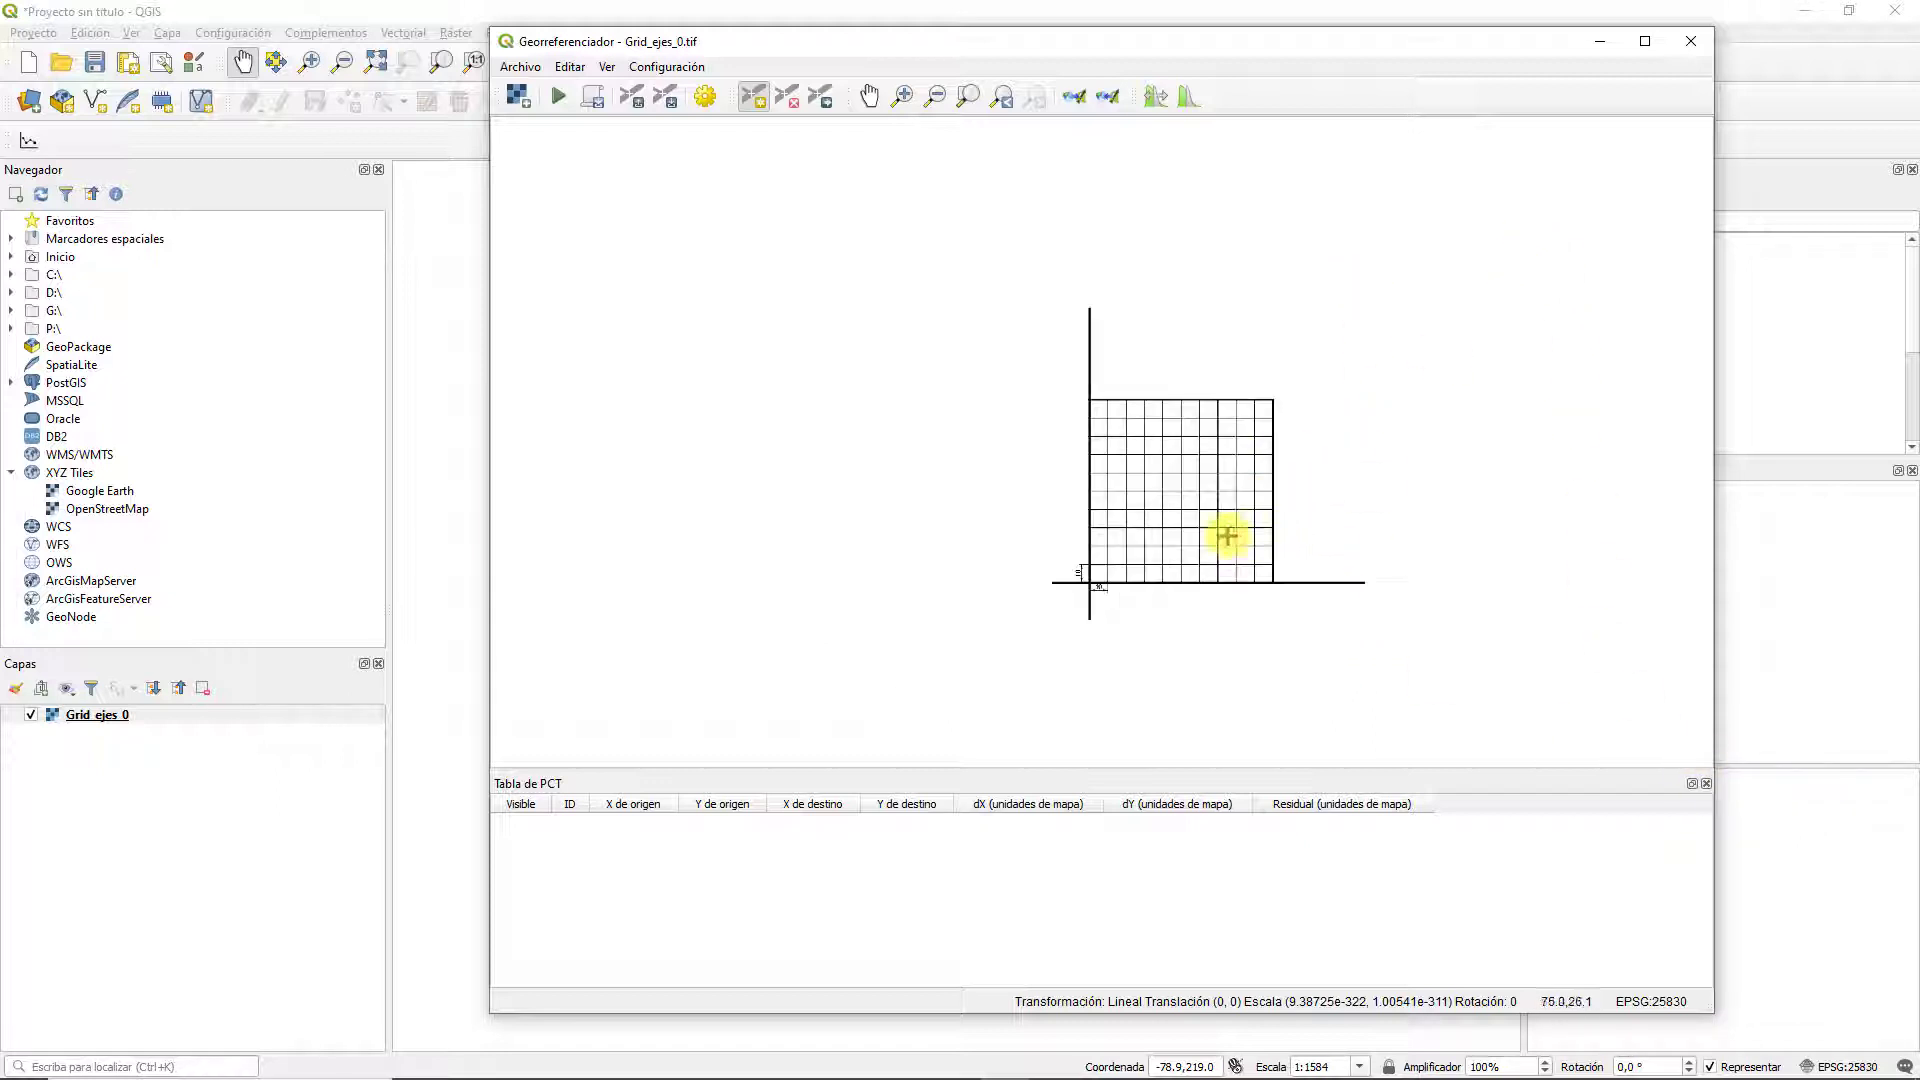
left_click_drag(1233, 471, 1121, 472)
scroll(1024, 572, "up", 1)
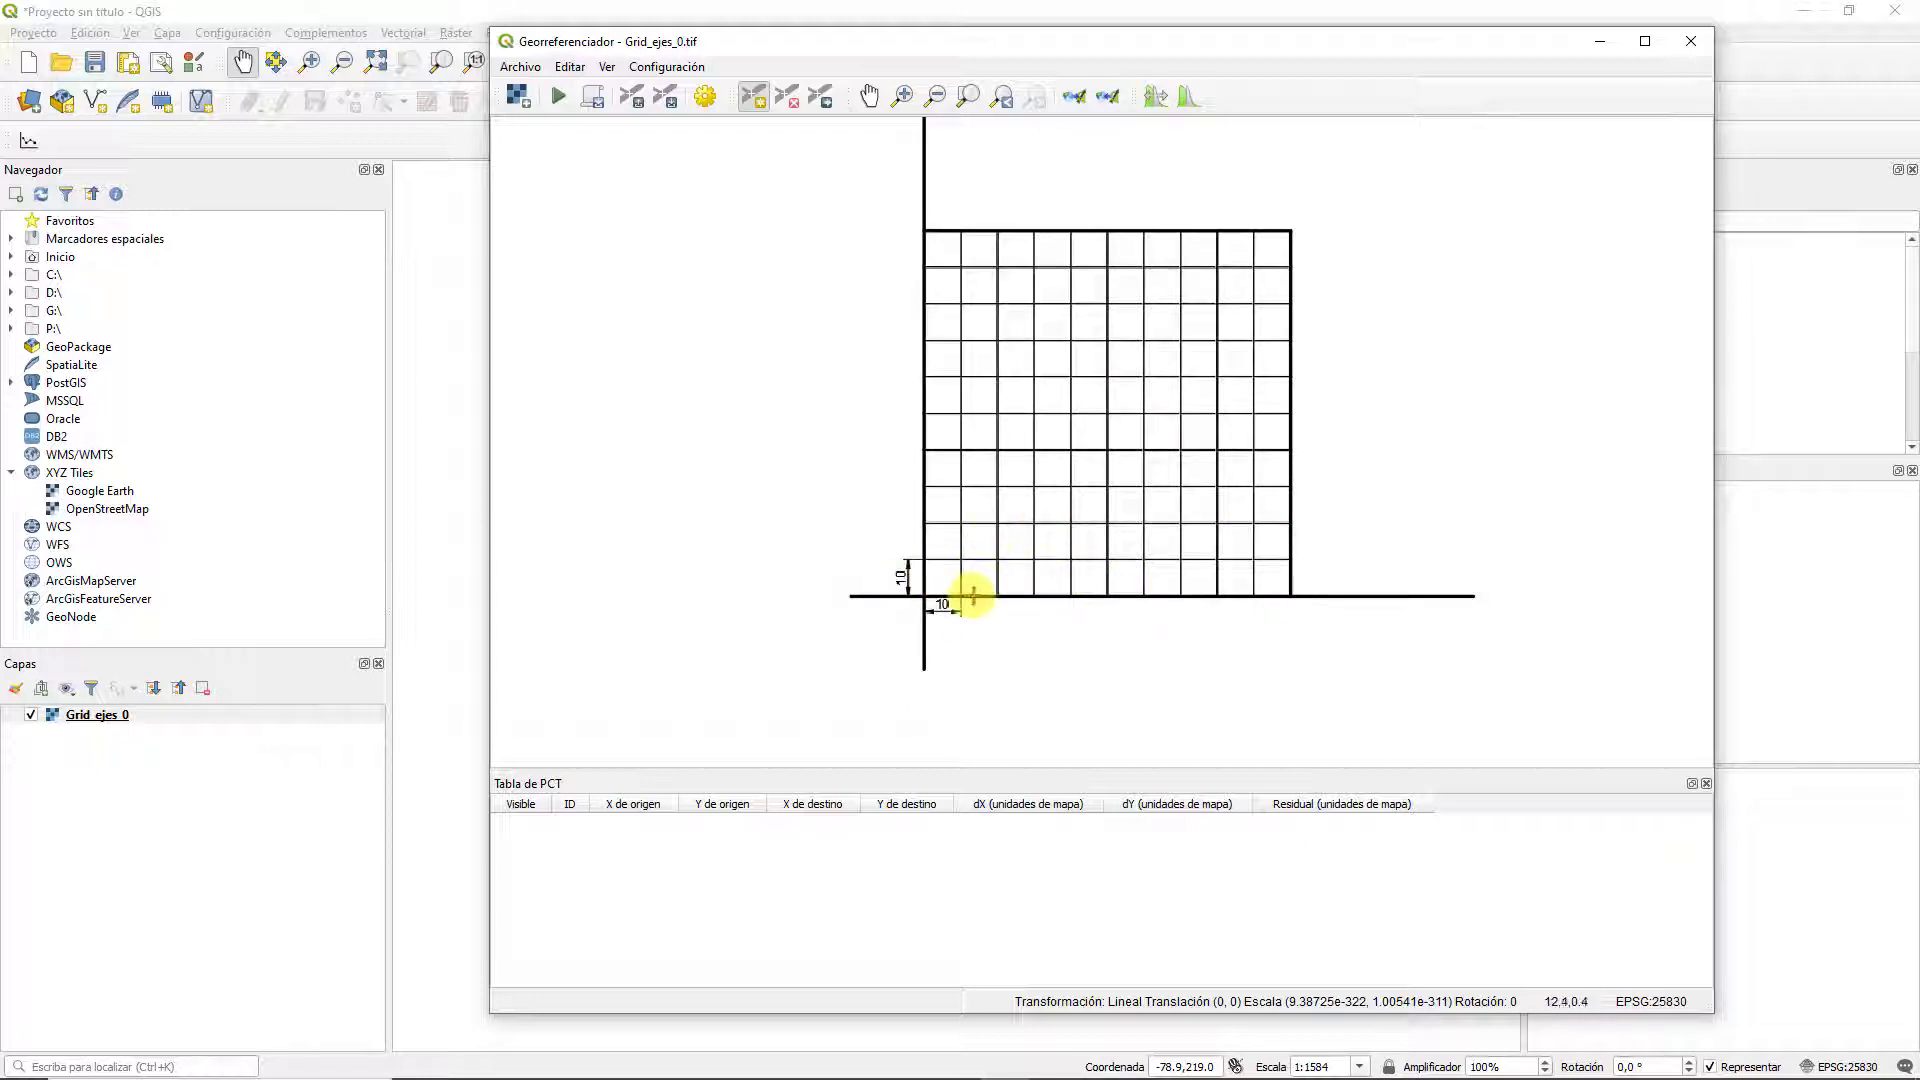
left_click_drag(903, 565, 1088, 586)
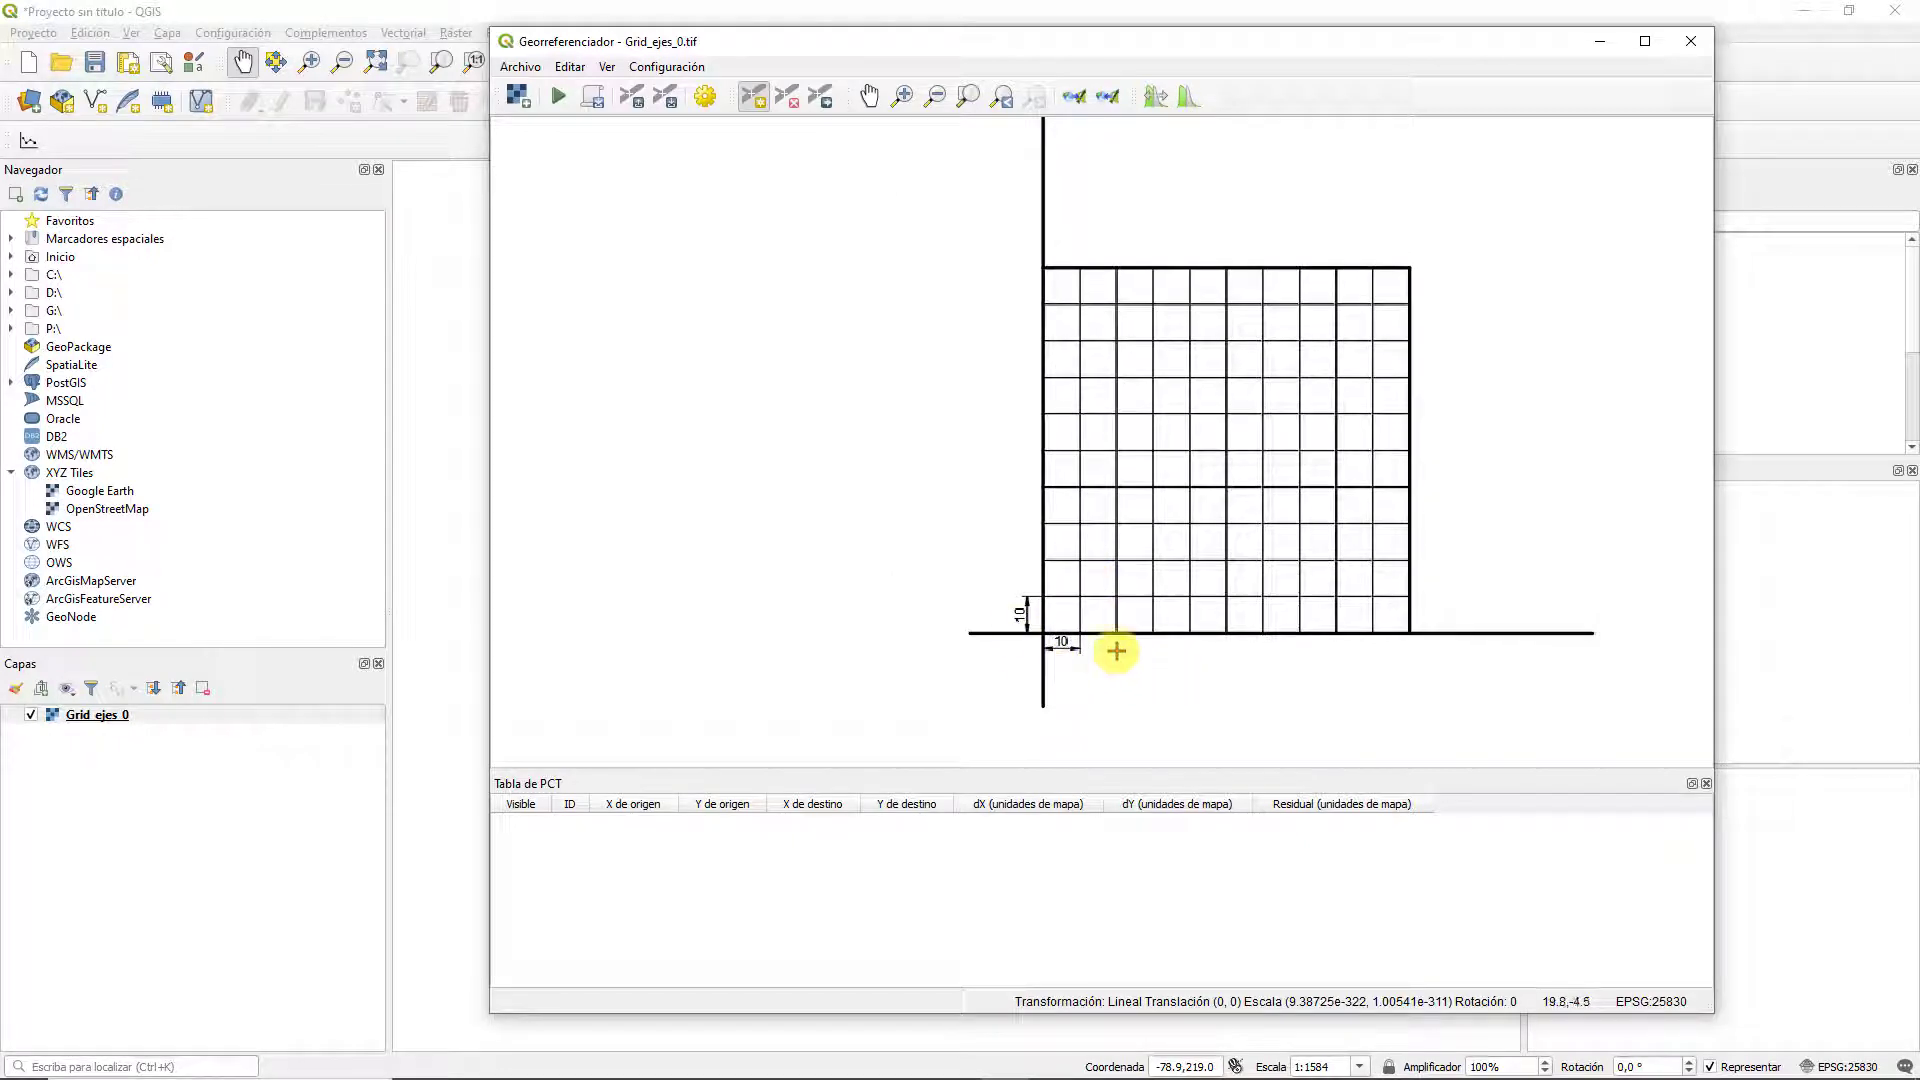
scroll(1115, 650, "up", 1)
scroll(978, 619, "up", 1)
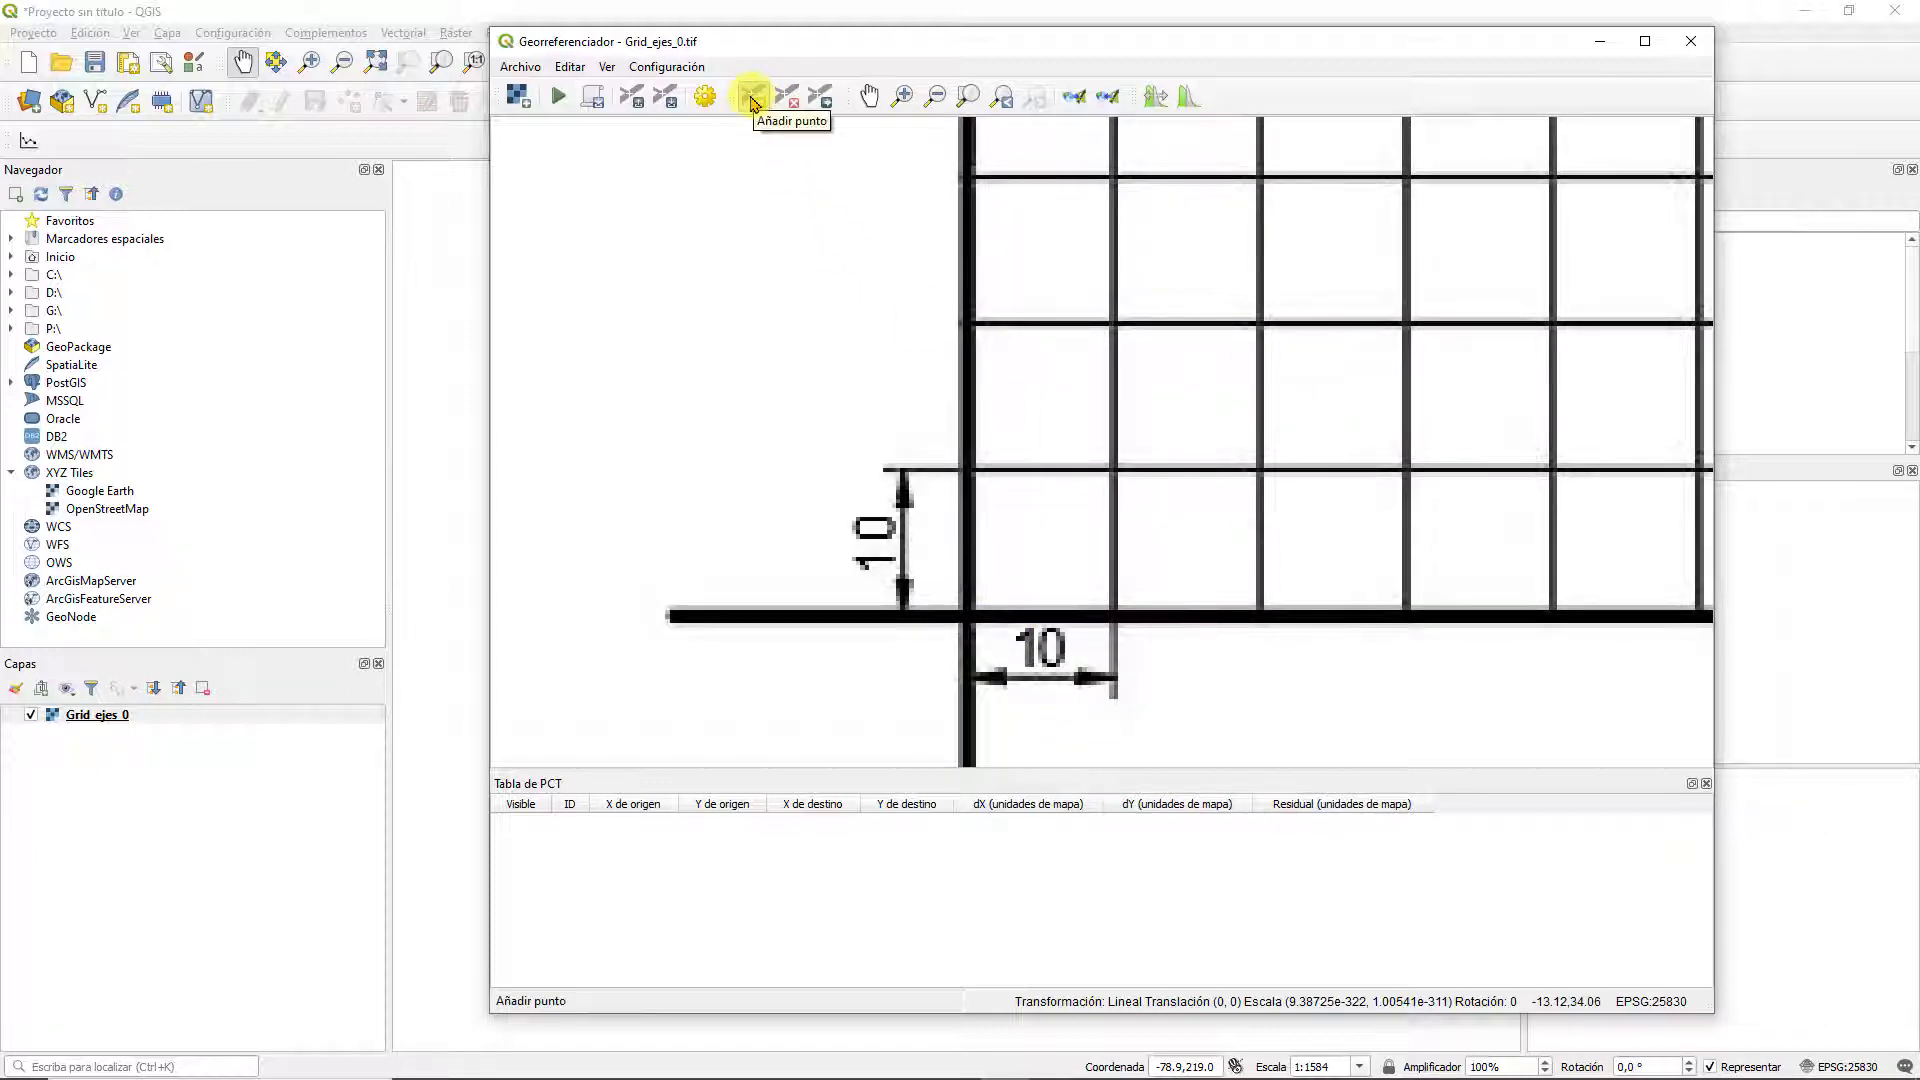
left_click(755, 99)
scroll(875, 315, "down", 3)
left_click_drag(912, 407, 963, 523)
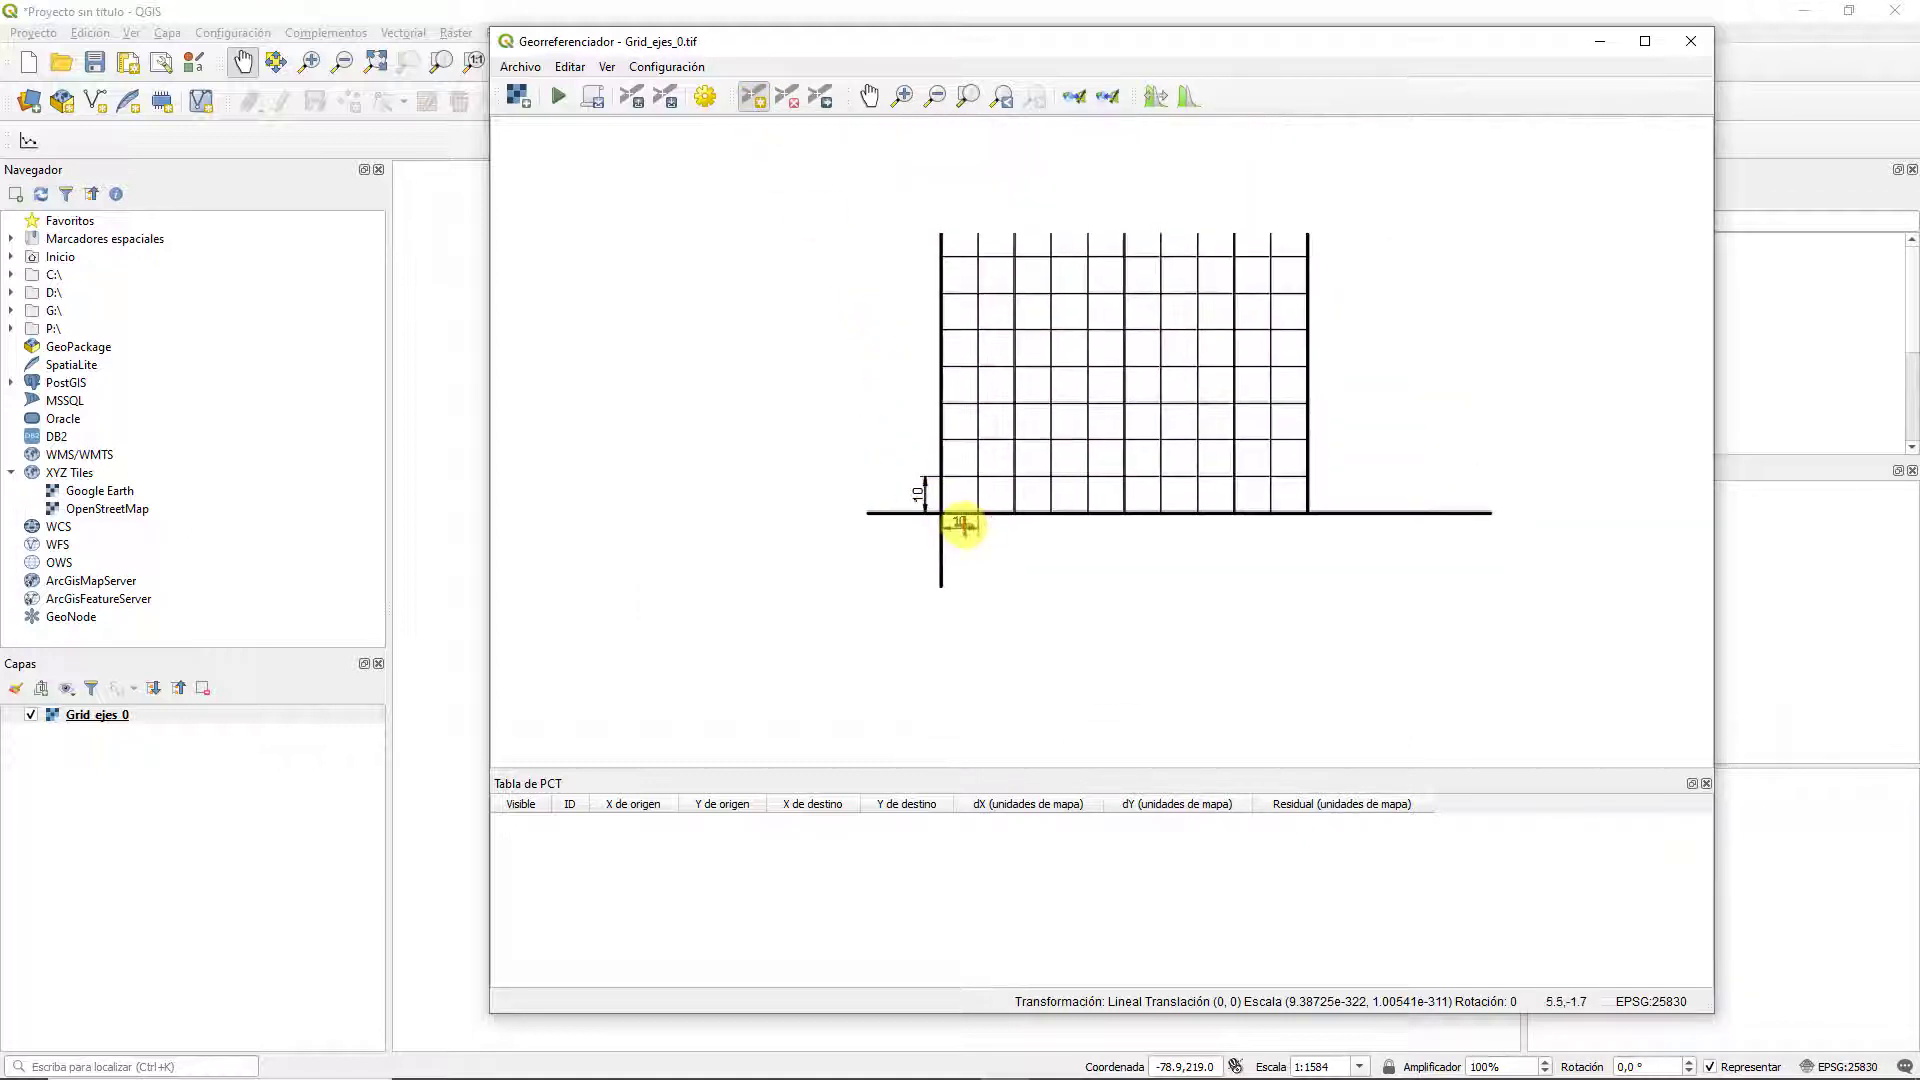
scroll(964, 523, "up", 1)
scroll(945, 530, "up", 1)
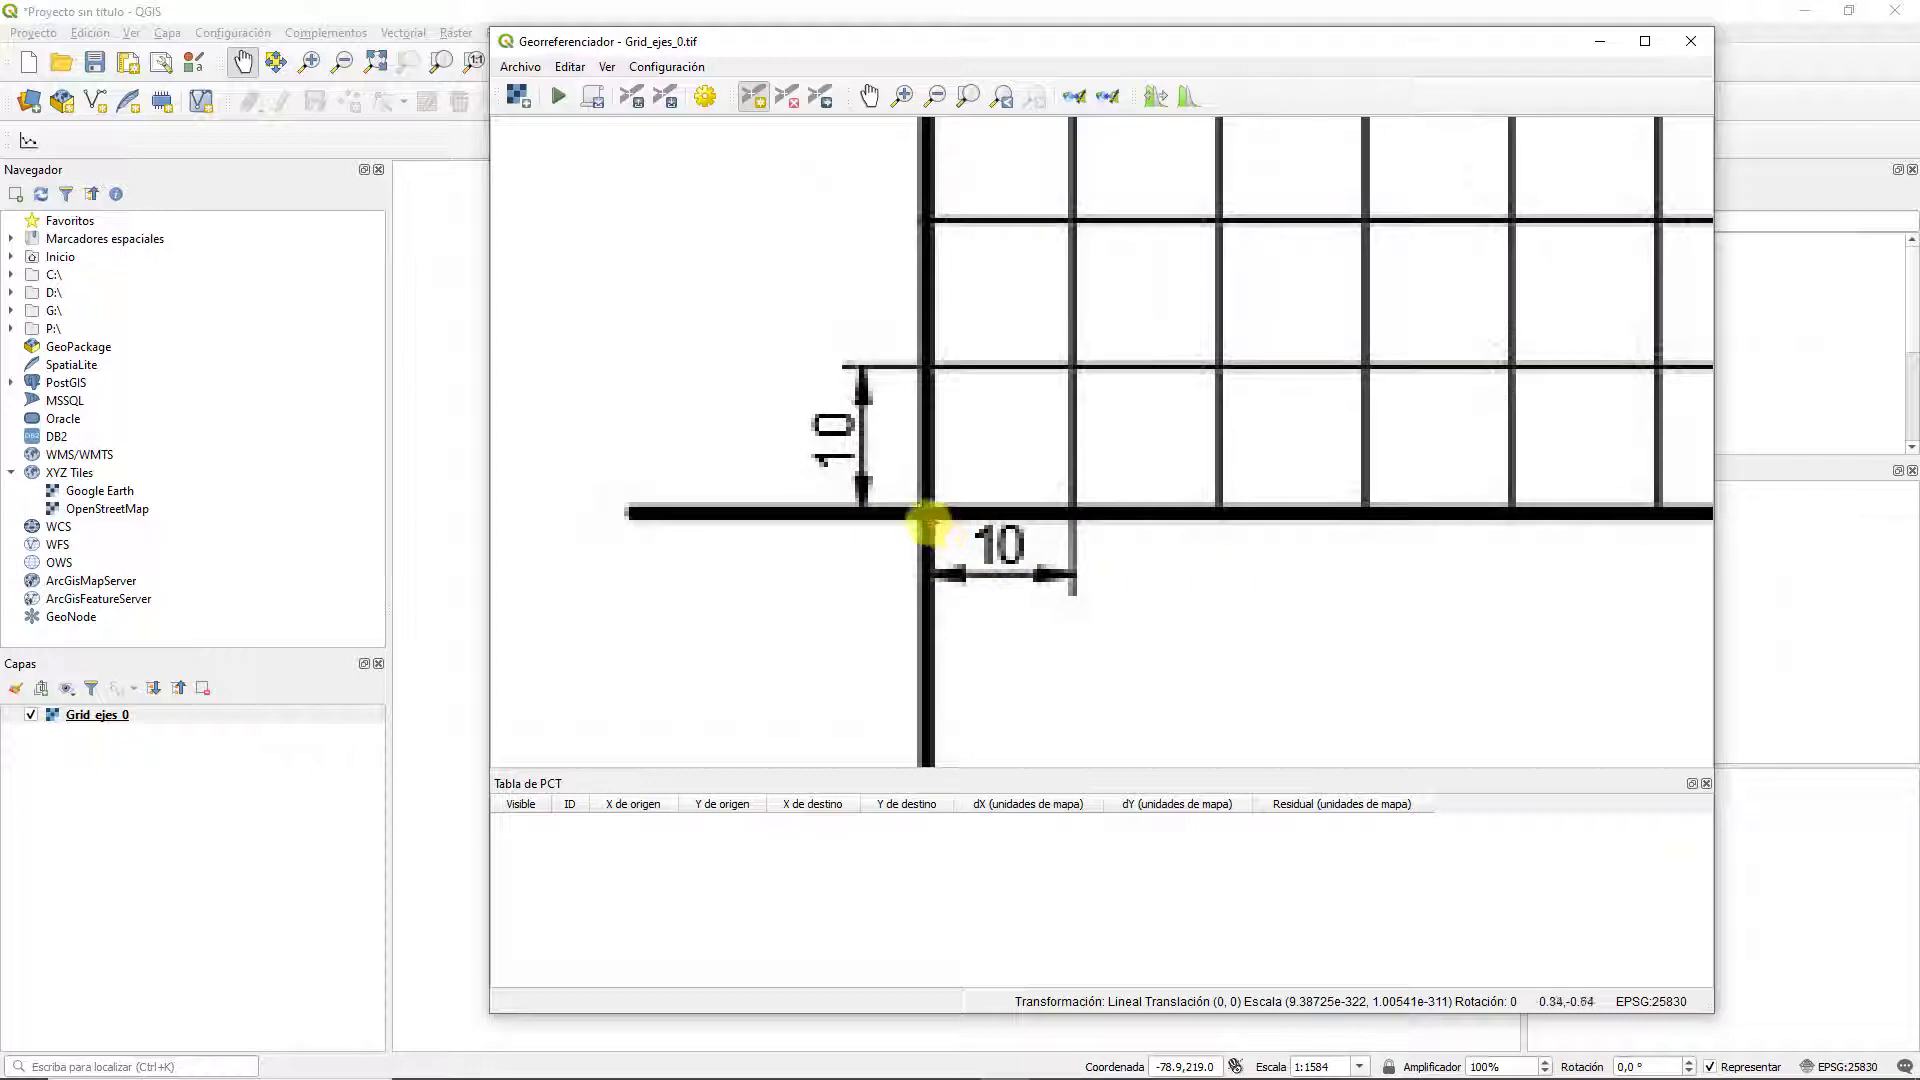
scroll(925, 505, "up", 1)
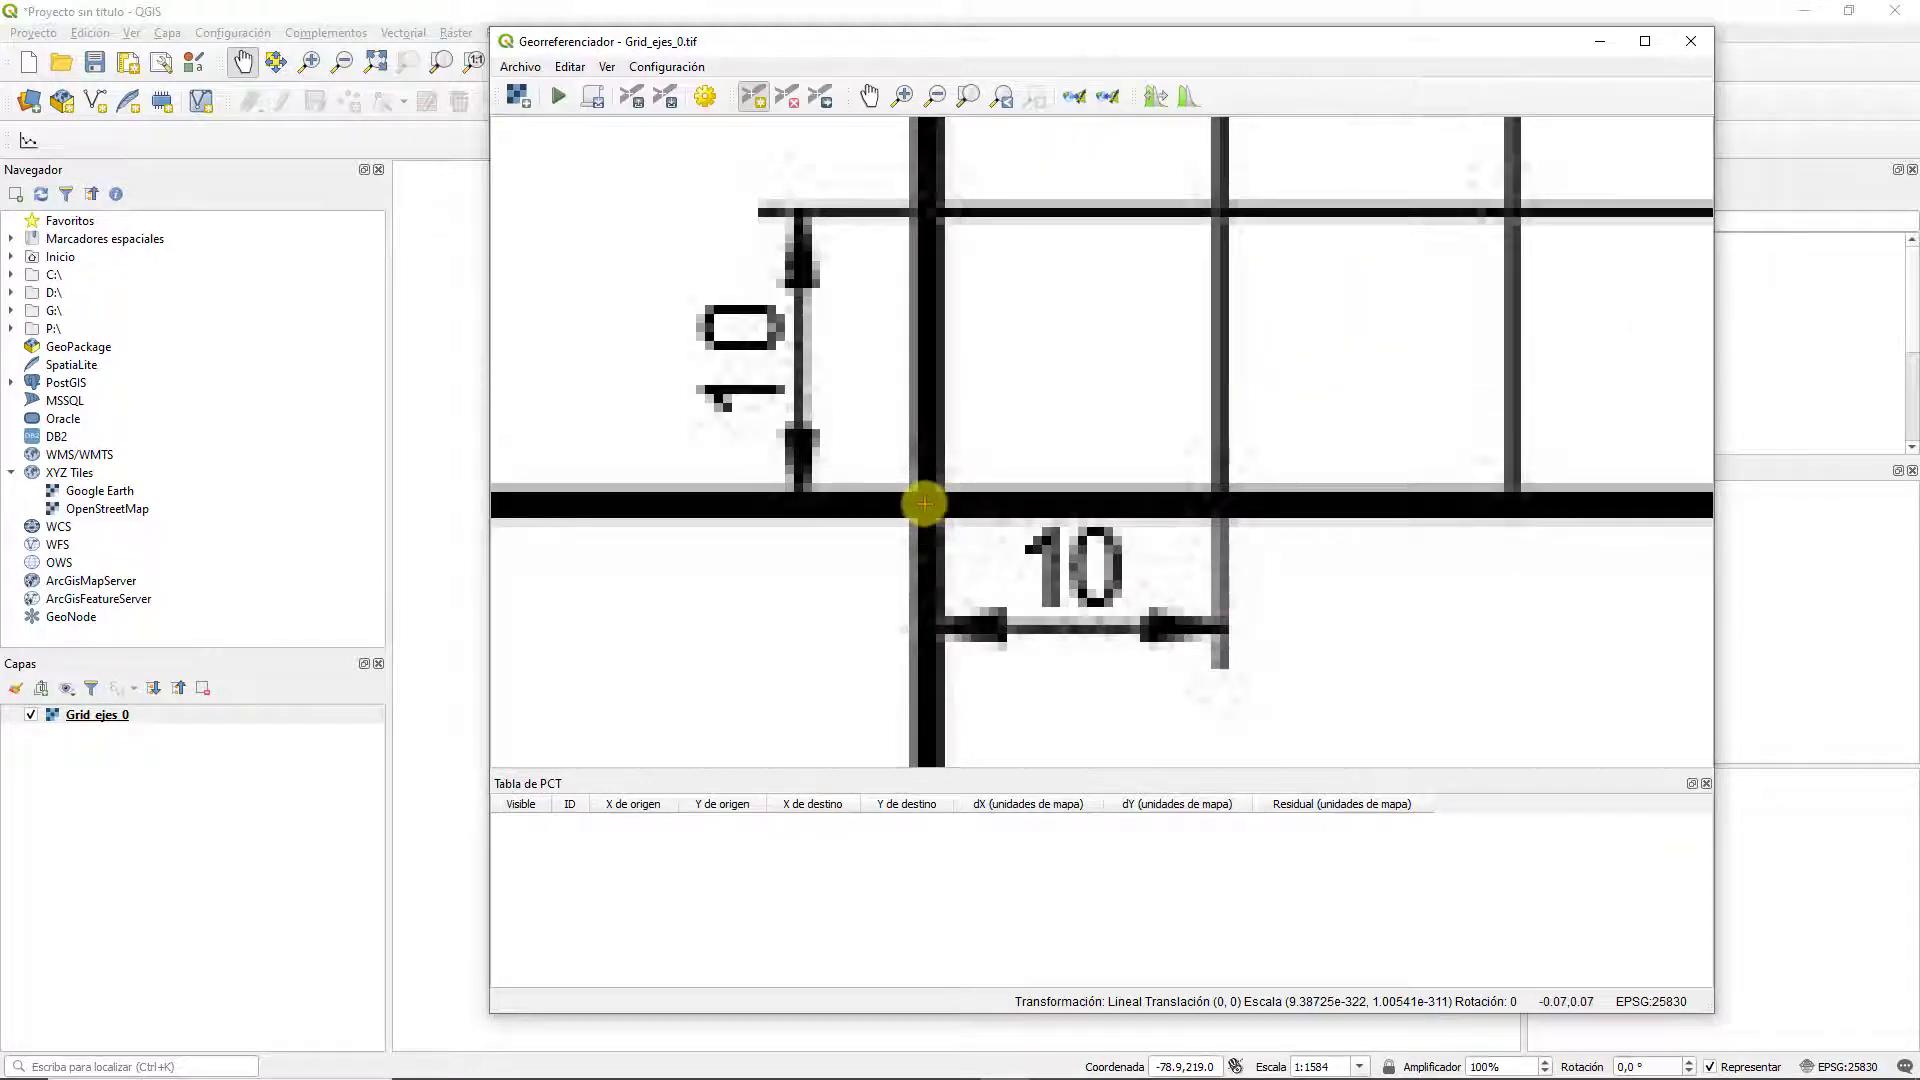
left_click(924, 504)
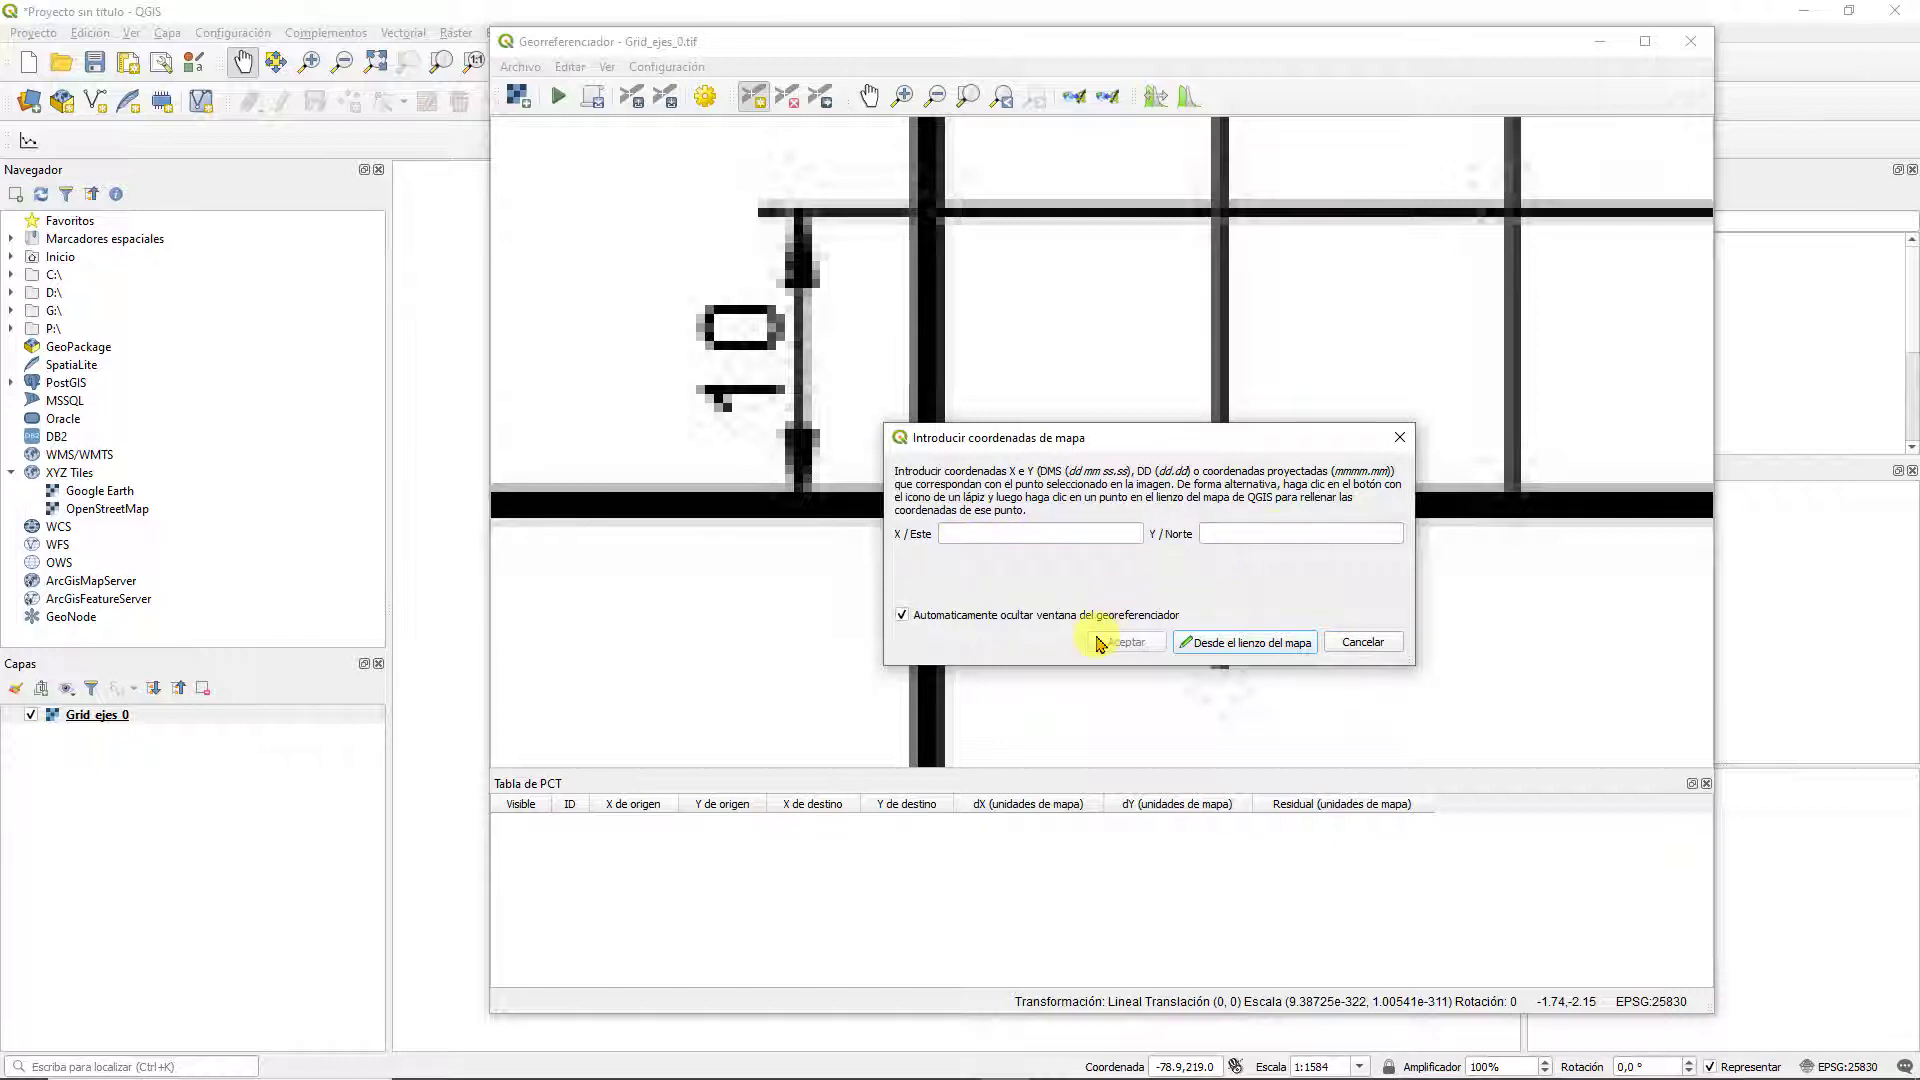
Take the origin control point's map coordinates from the map canvas at about X 211.91, Y 58.59, and accept them
left_click(1232, 644)
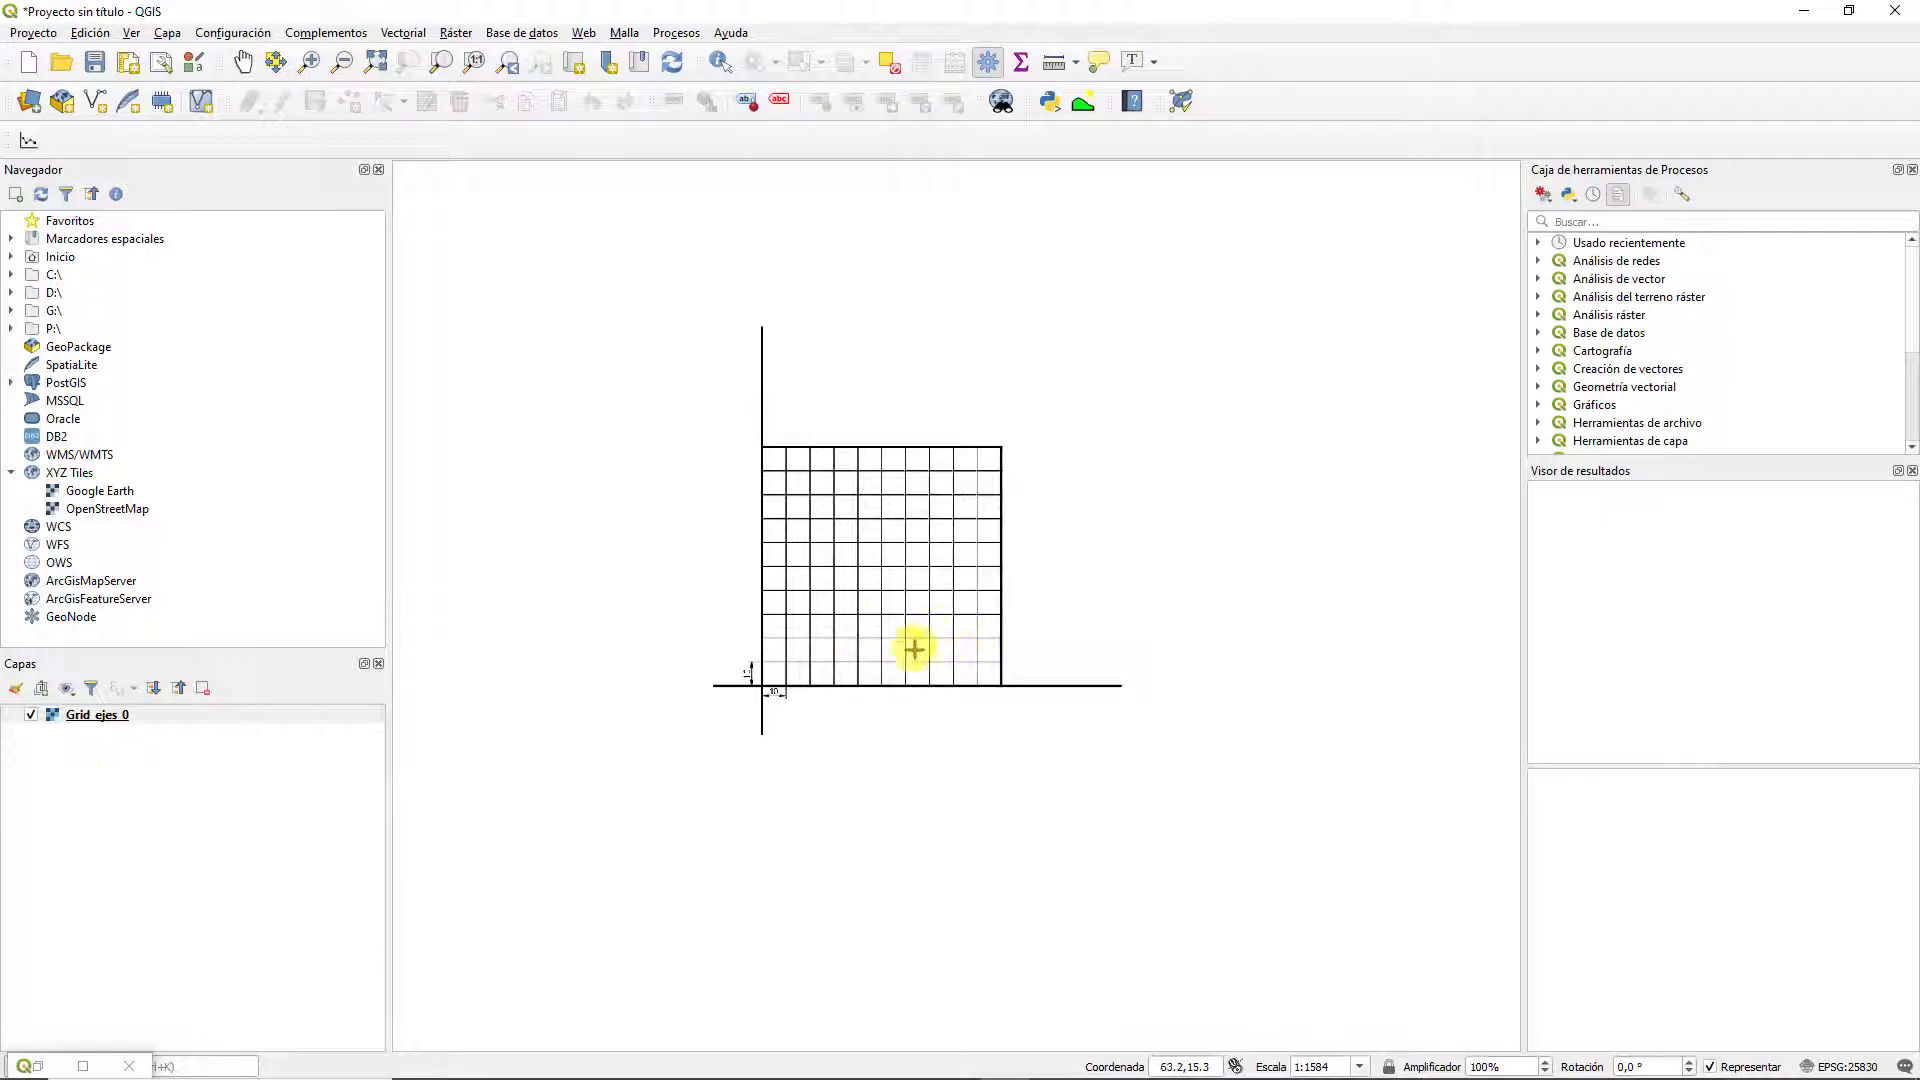
scroll(766, 694, "up", 1)
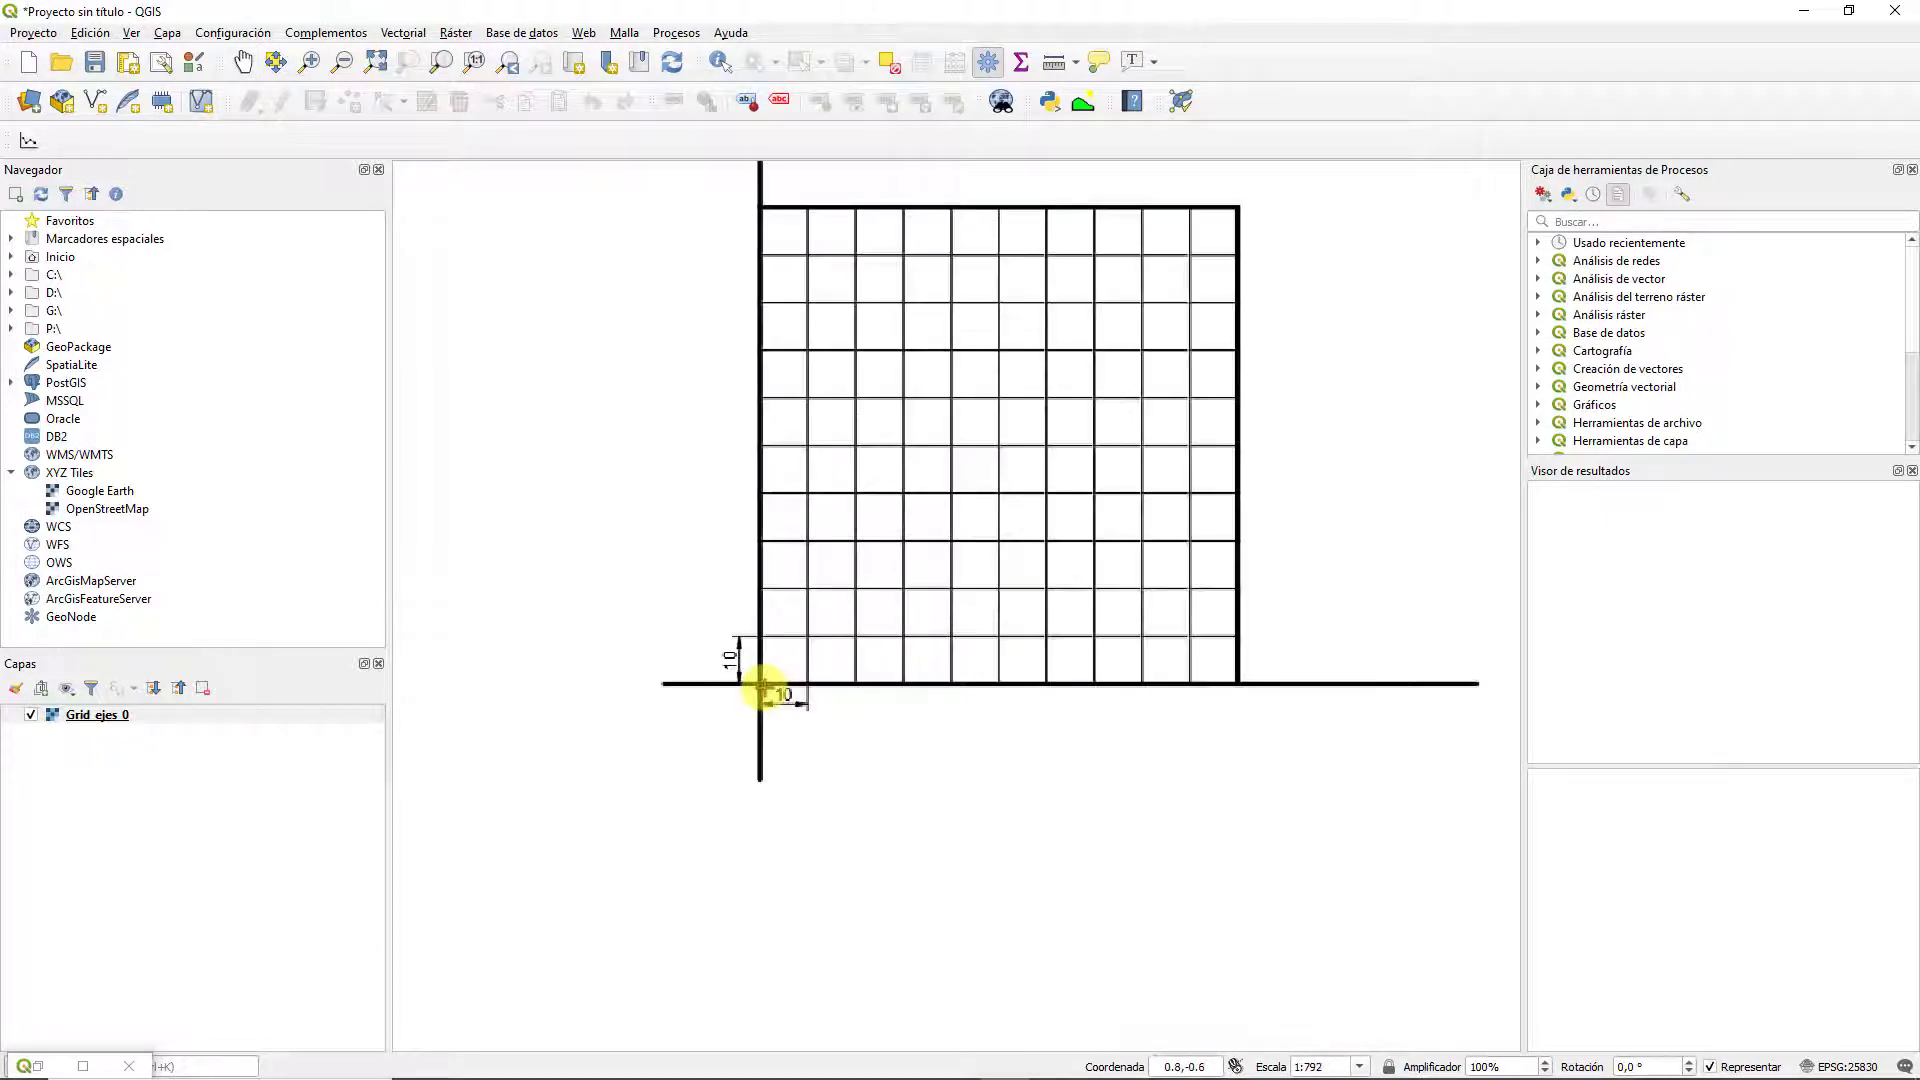
scroll(770, 690, "up", 1)
scroll(748, 678, "down", 1)
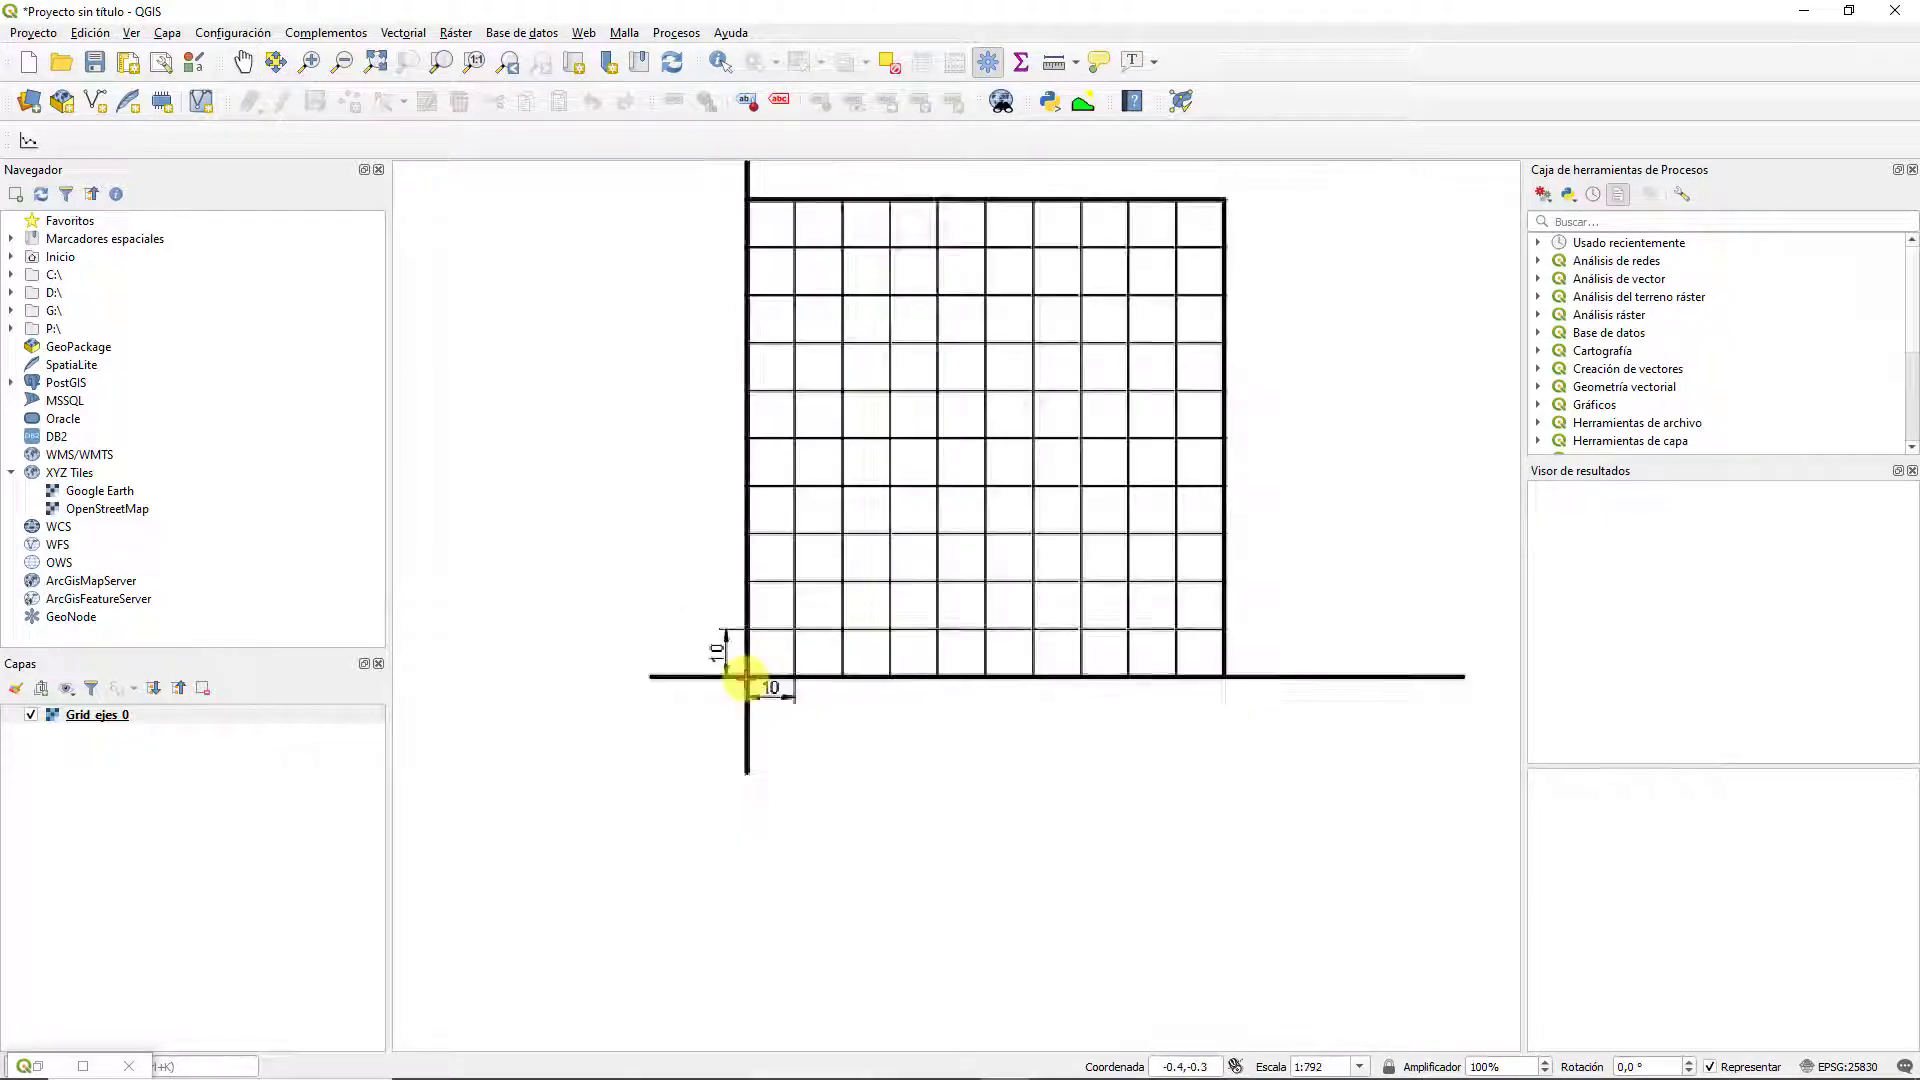
scroll(745, 675, "down", 1)
left_click_drag(896, 677, 673, 719)
scroll(673, 720, "up", 1)
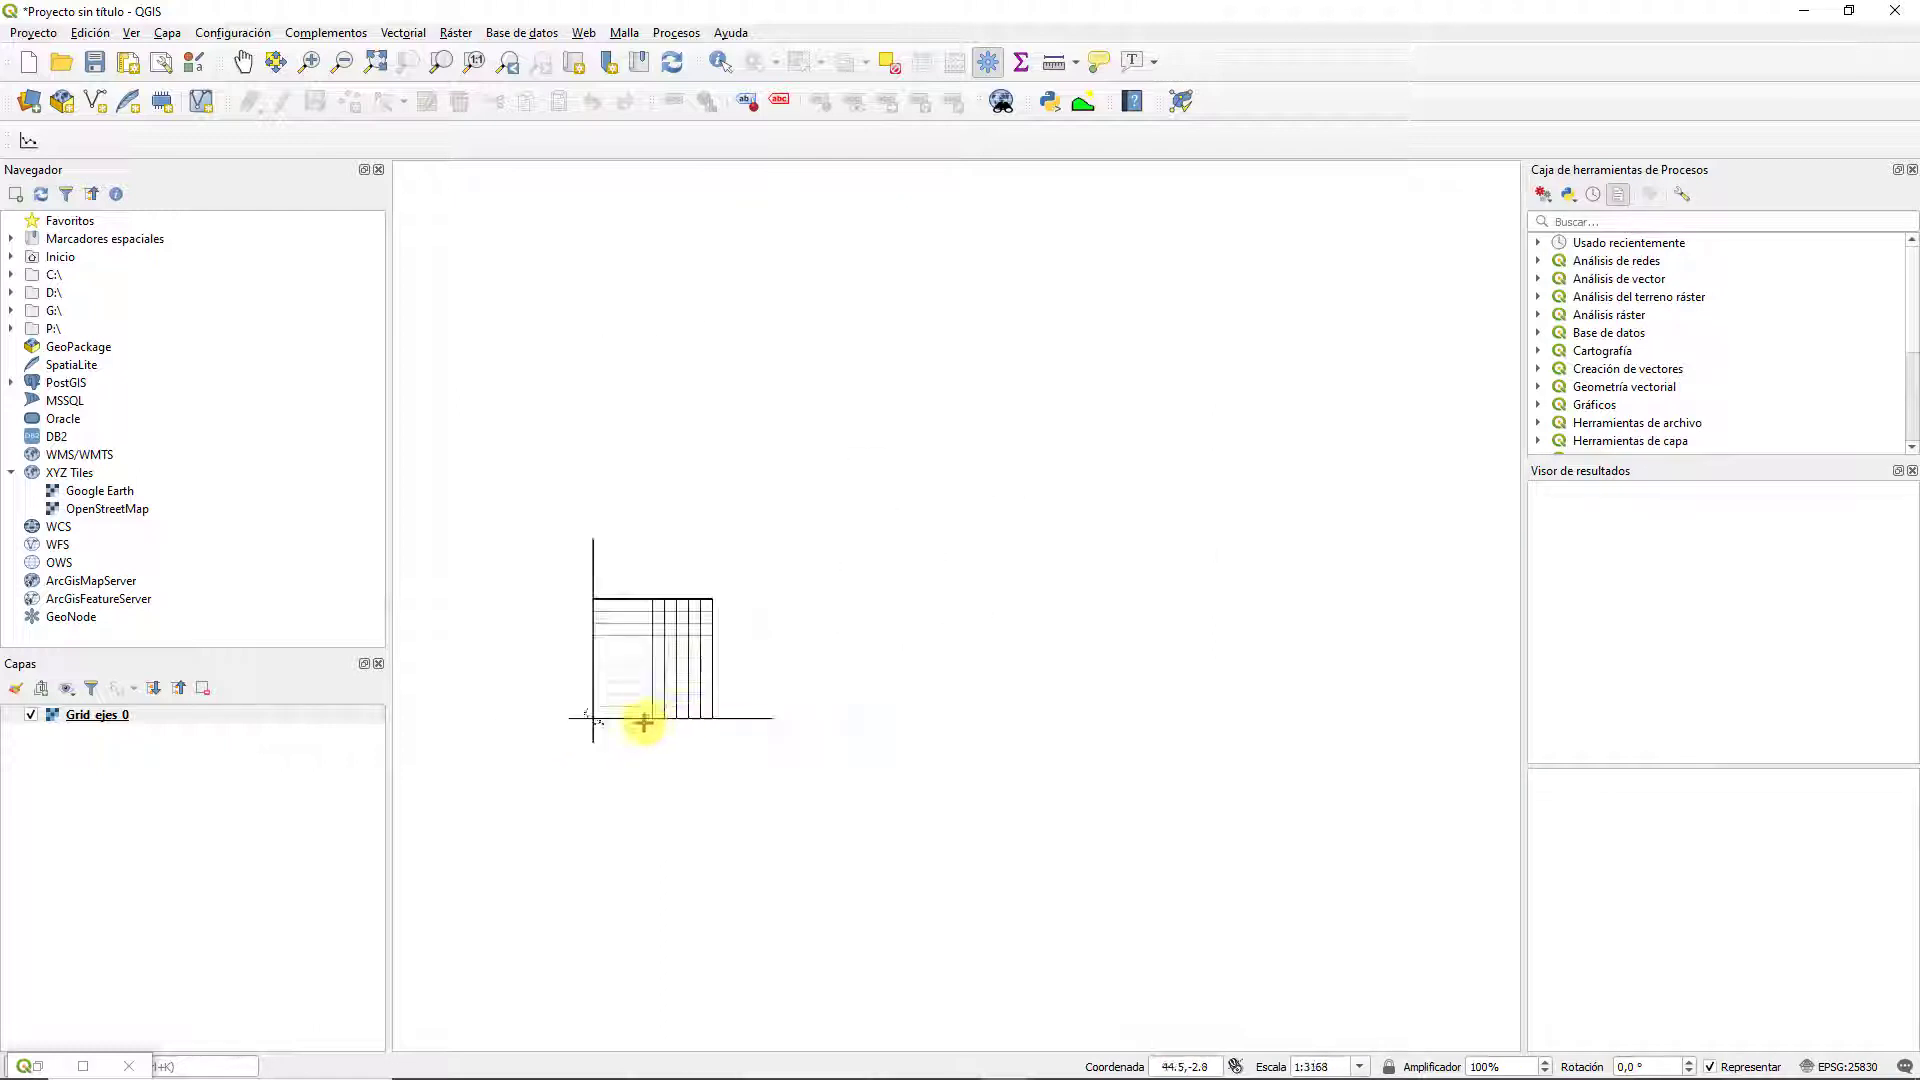
scroll(639, 720, "down", 1)
scroll(617, 724, "up", 1)
scroll(527, 703, "down", 2)
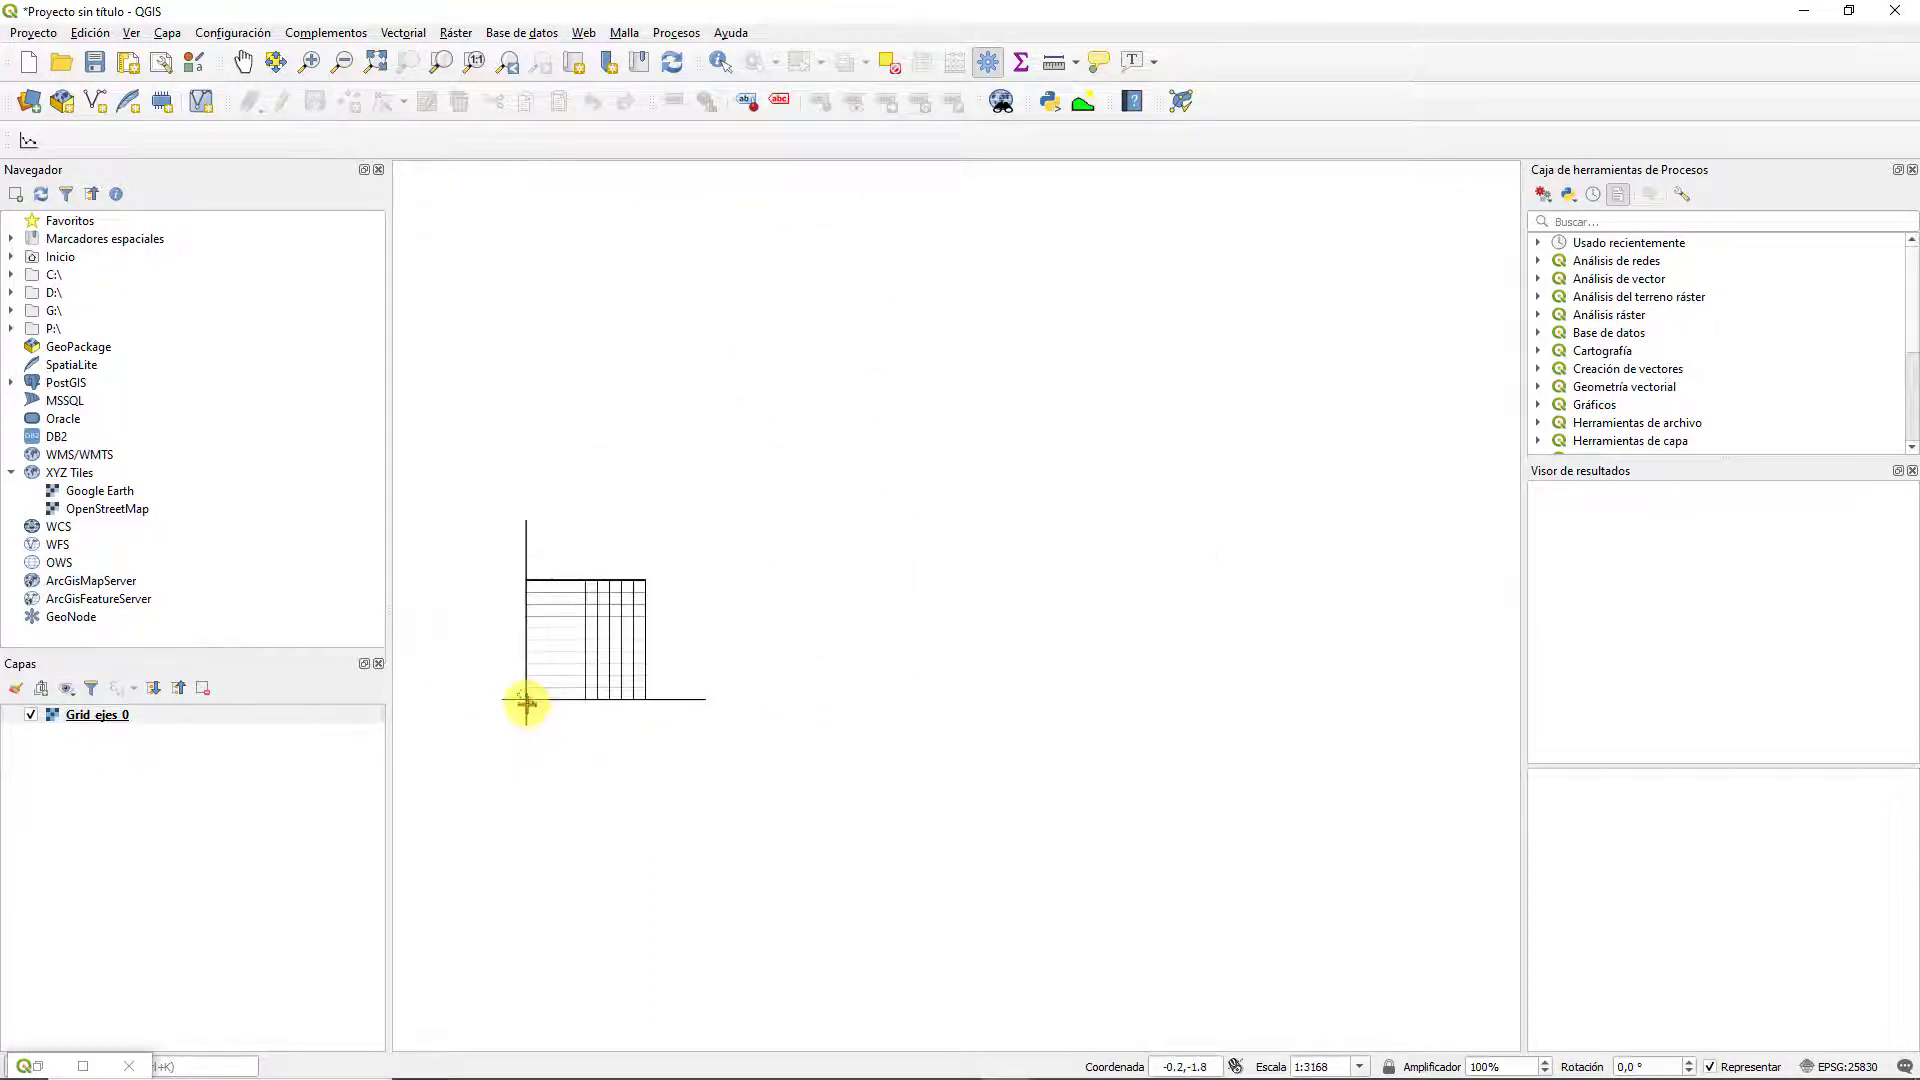
left_click(779, 630)
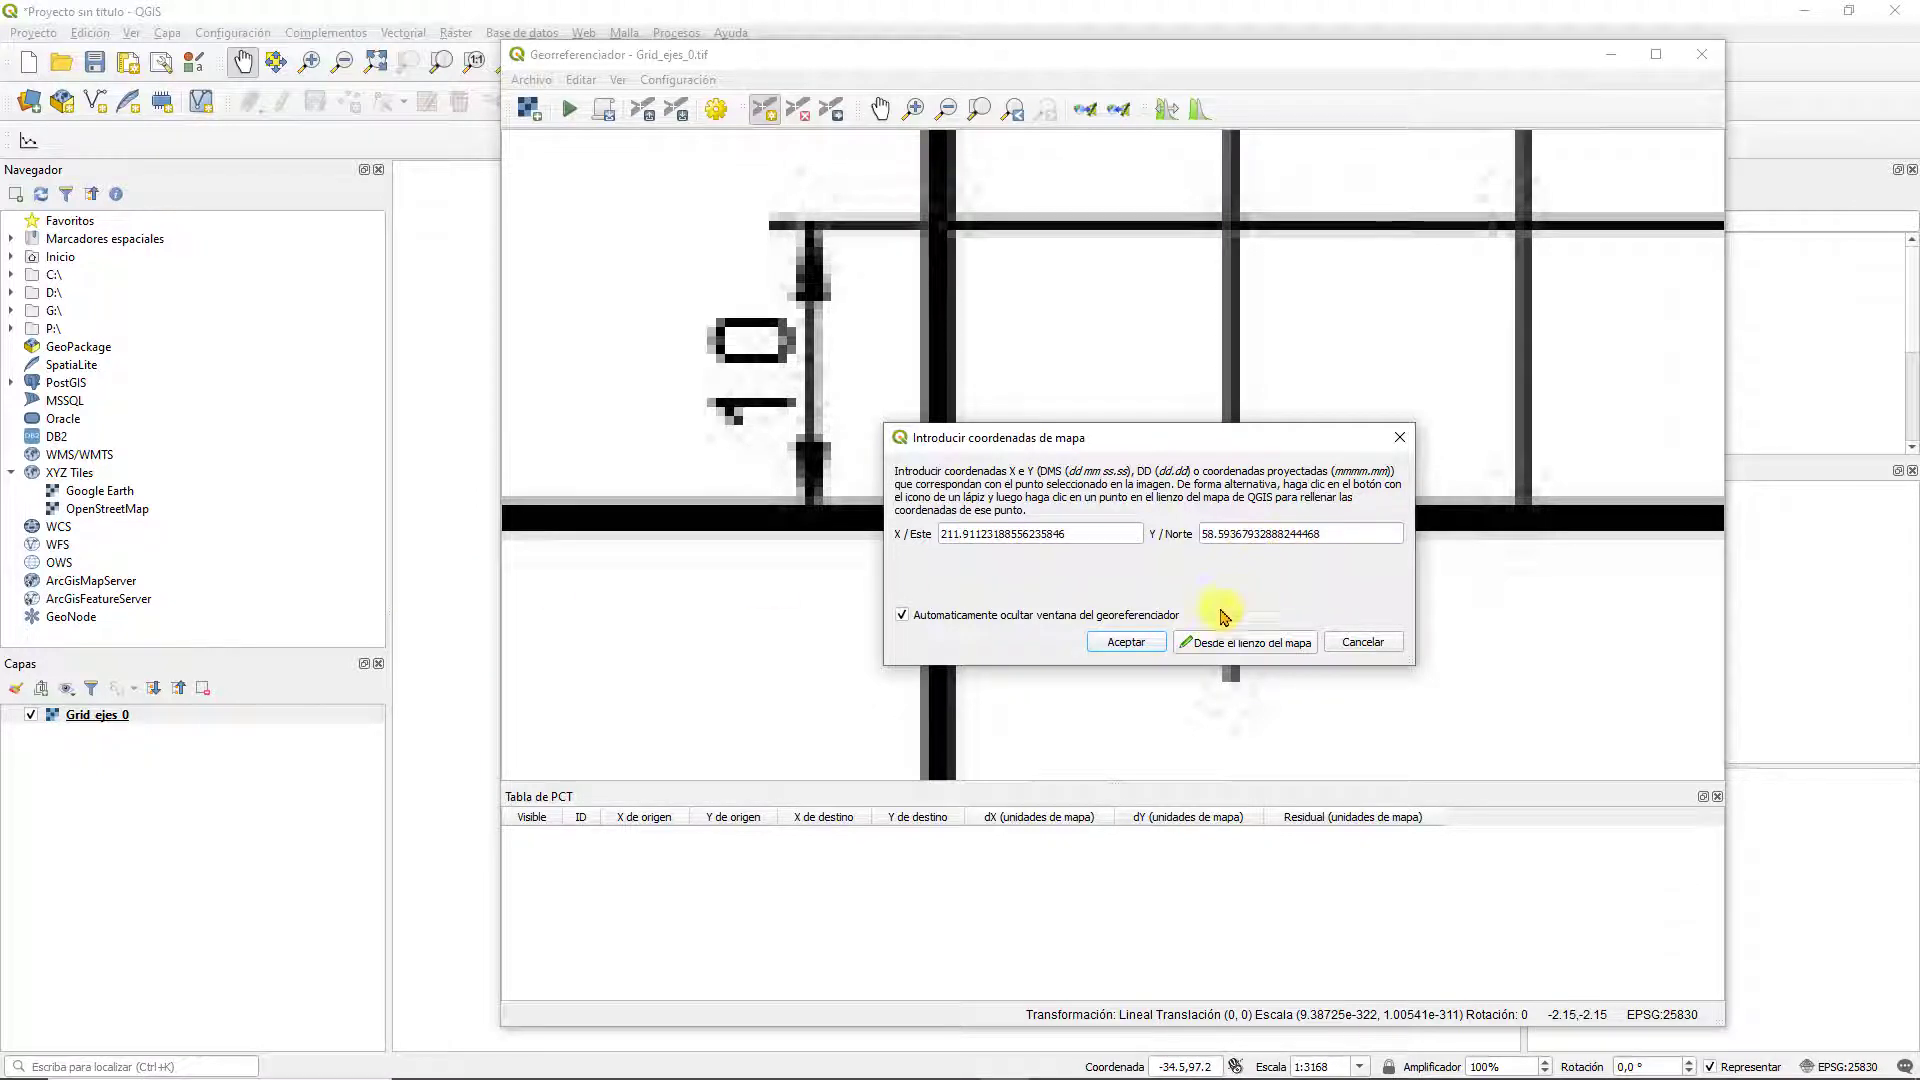
left_click(1126, 642)
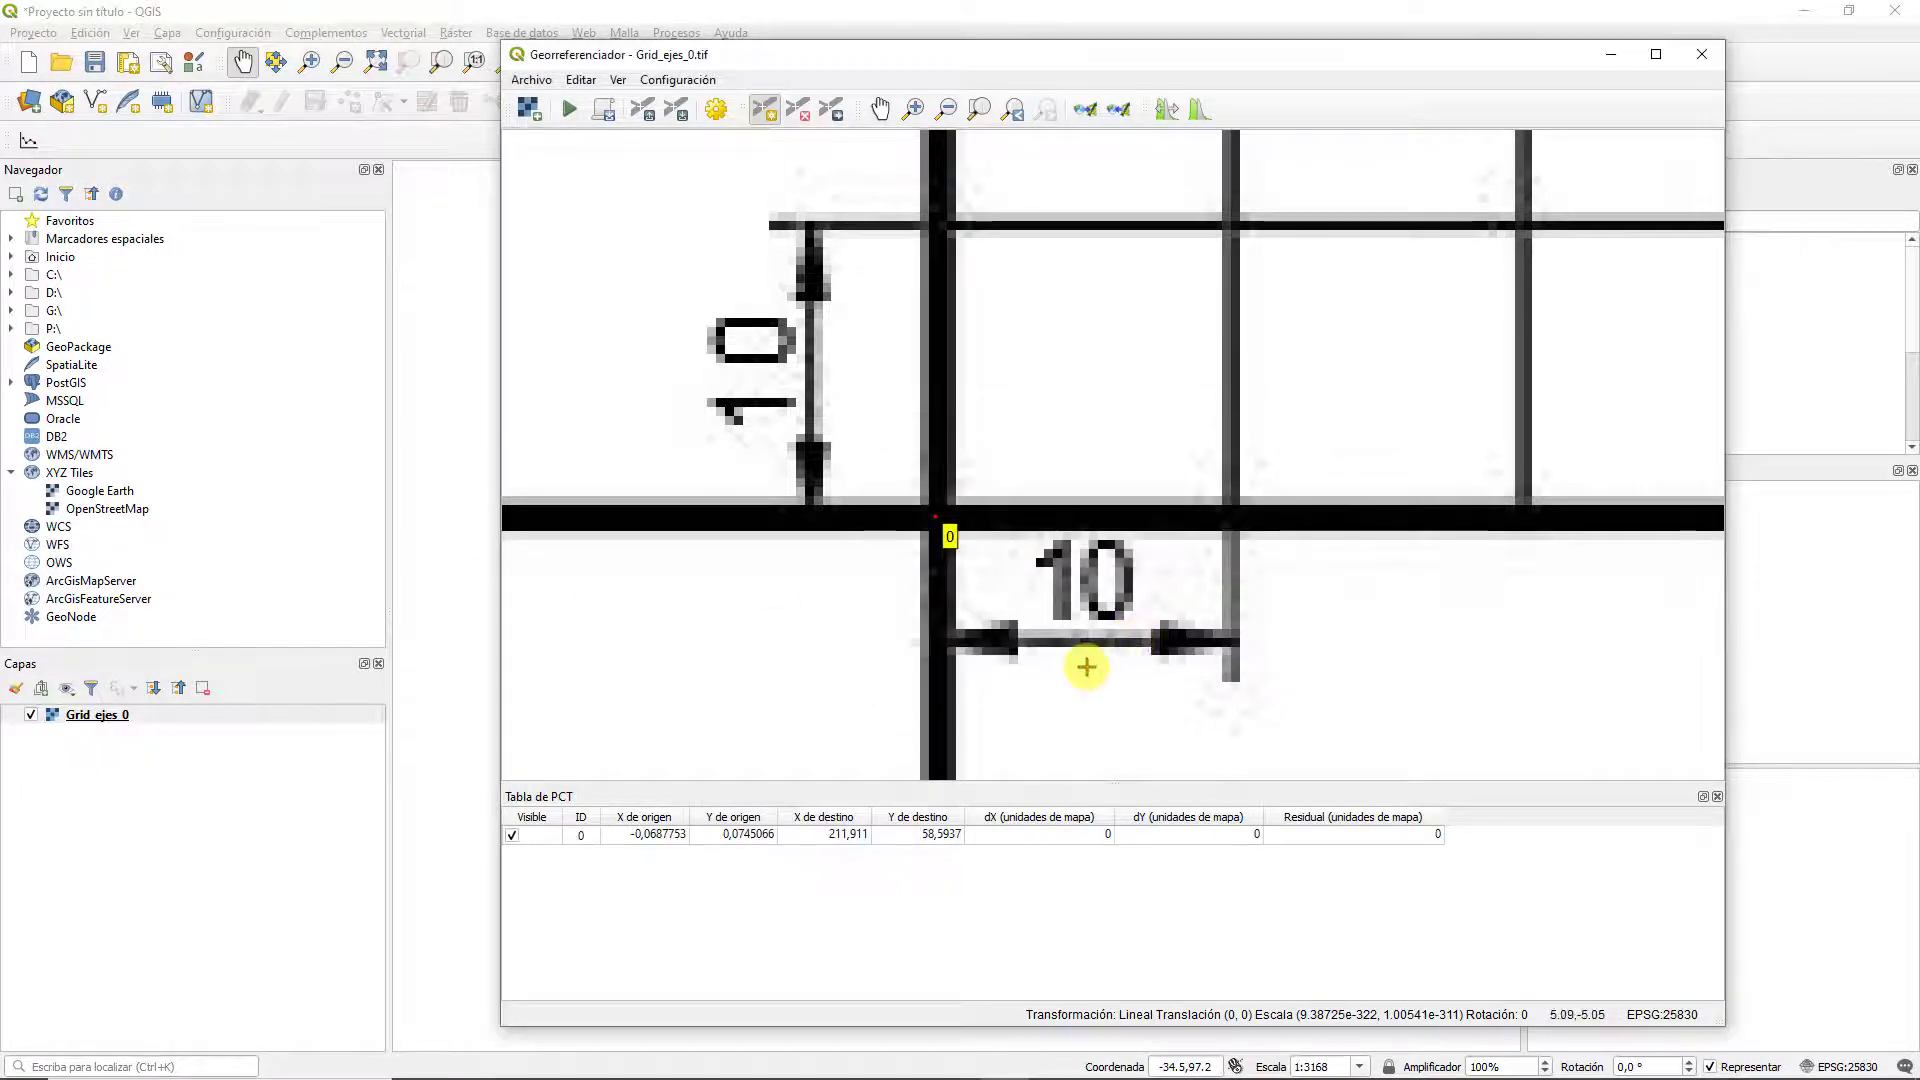
Add a second control point at the grid's upper-right corner, taking its map coordinates from the canvas at about X 448.3, Y 158.3
scroll(1090, 666, "down", 1)
scroll(1086, 667, "down", 1)
scroll(1085, 660, "down", 1)
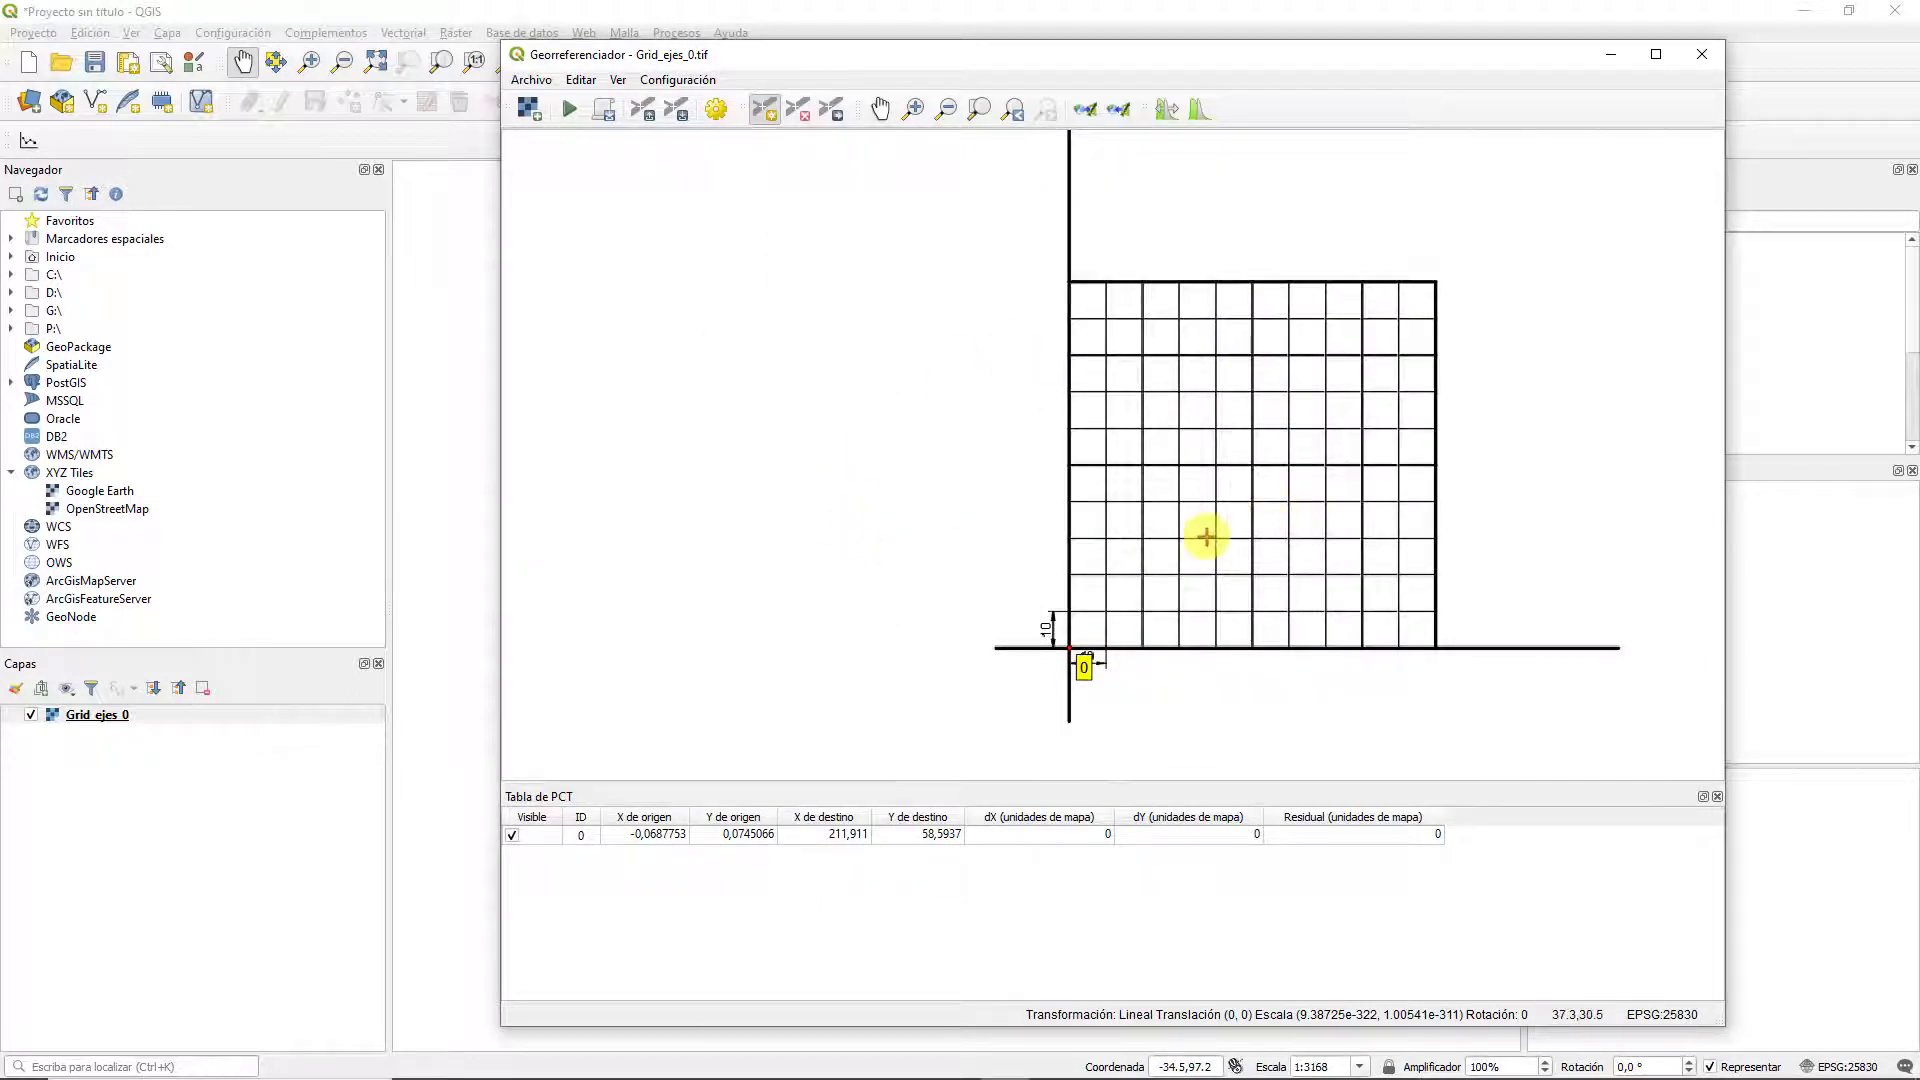
left_click_drag(1264, 548, 1186, 544)
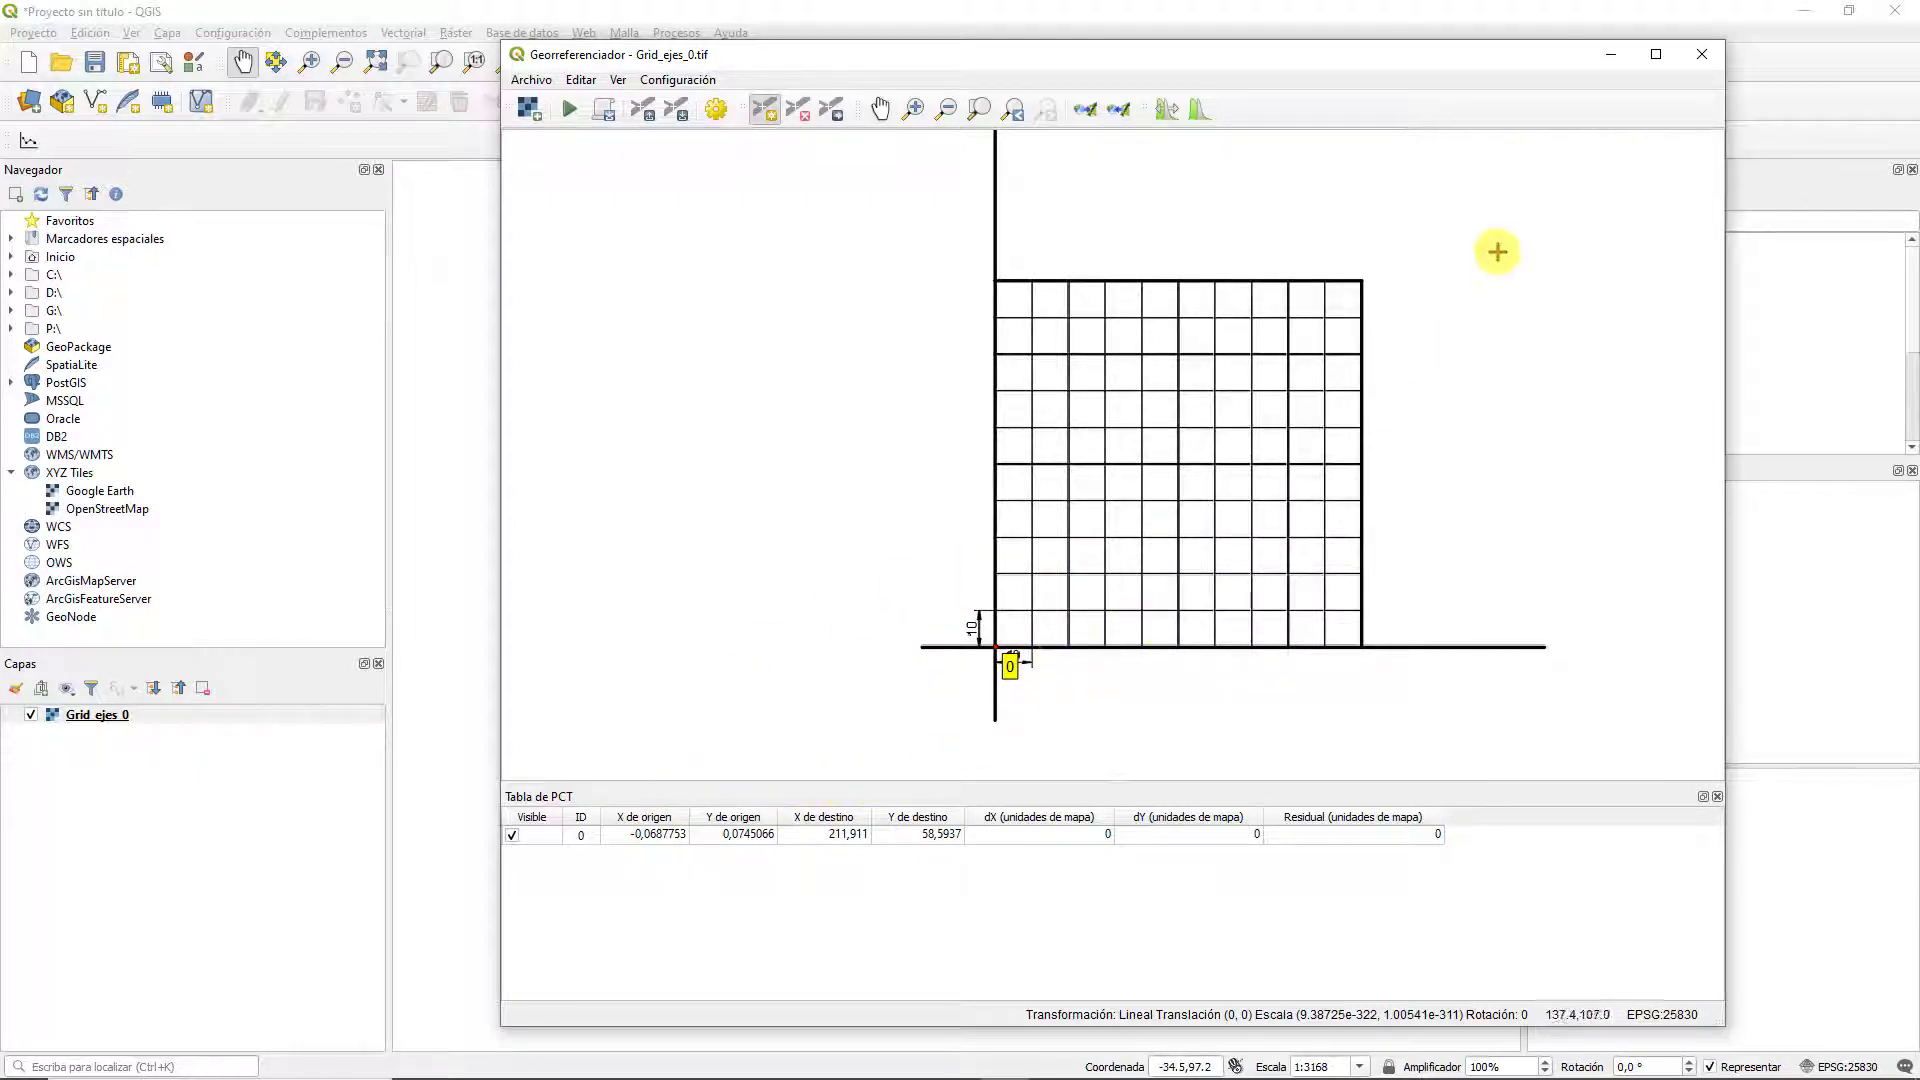
scroll(1401, 261, "up", 2)
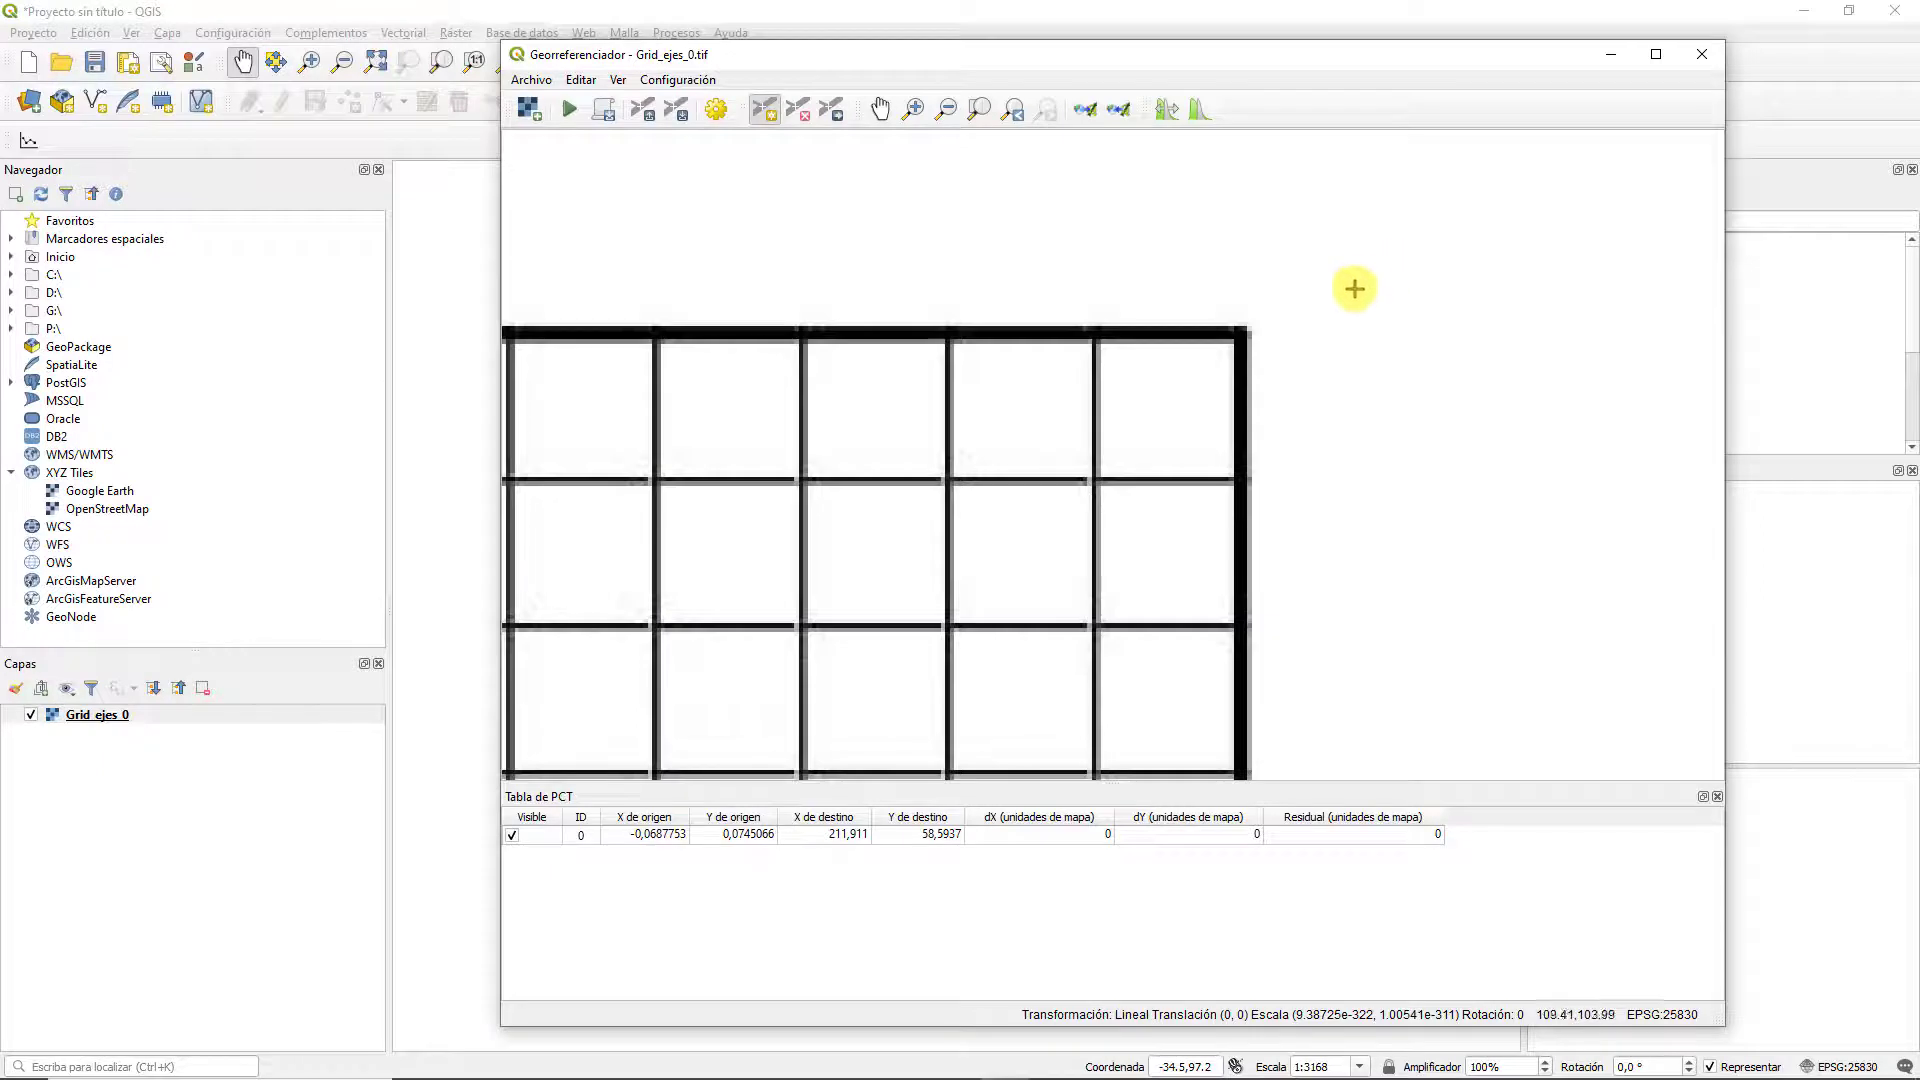
left_click(1240, 334)
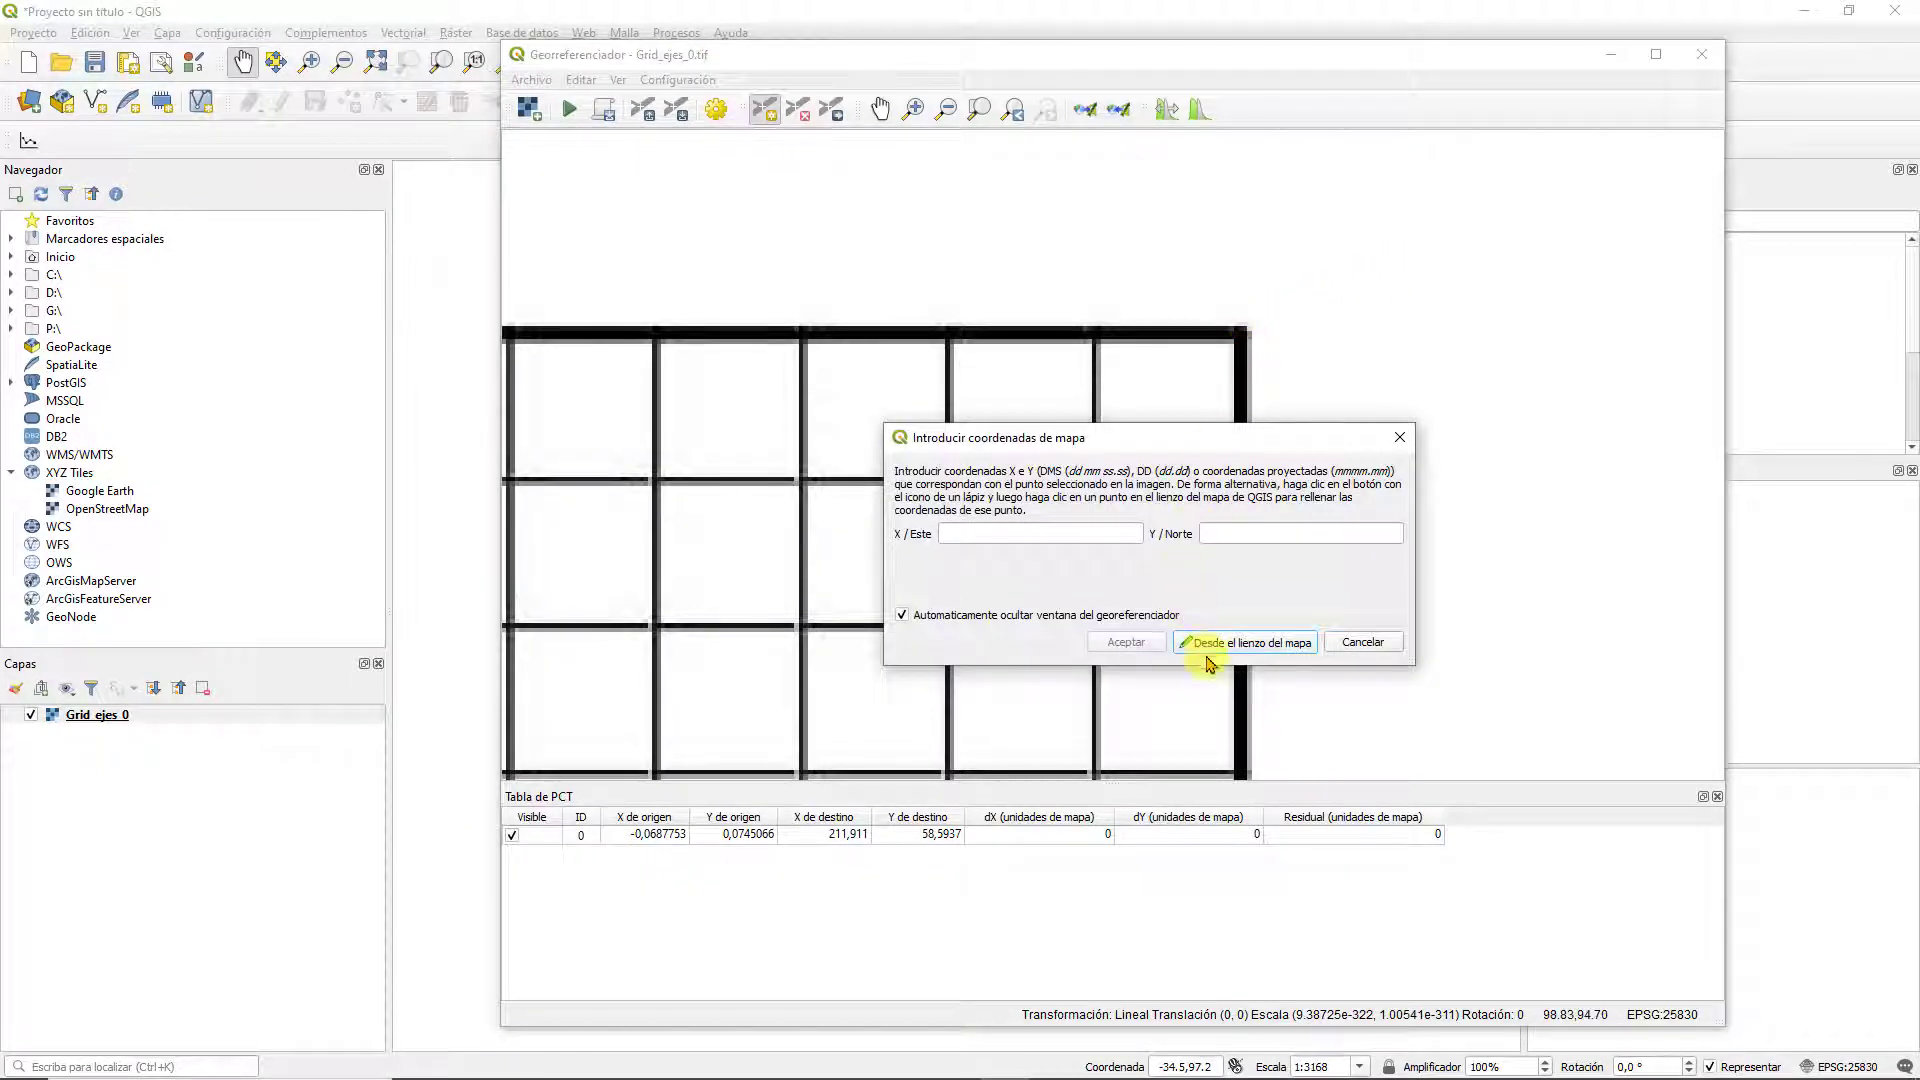
left_click(1212, 645)
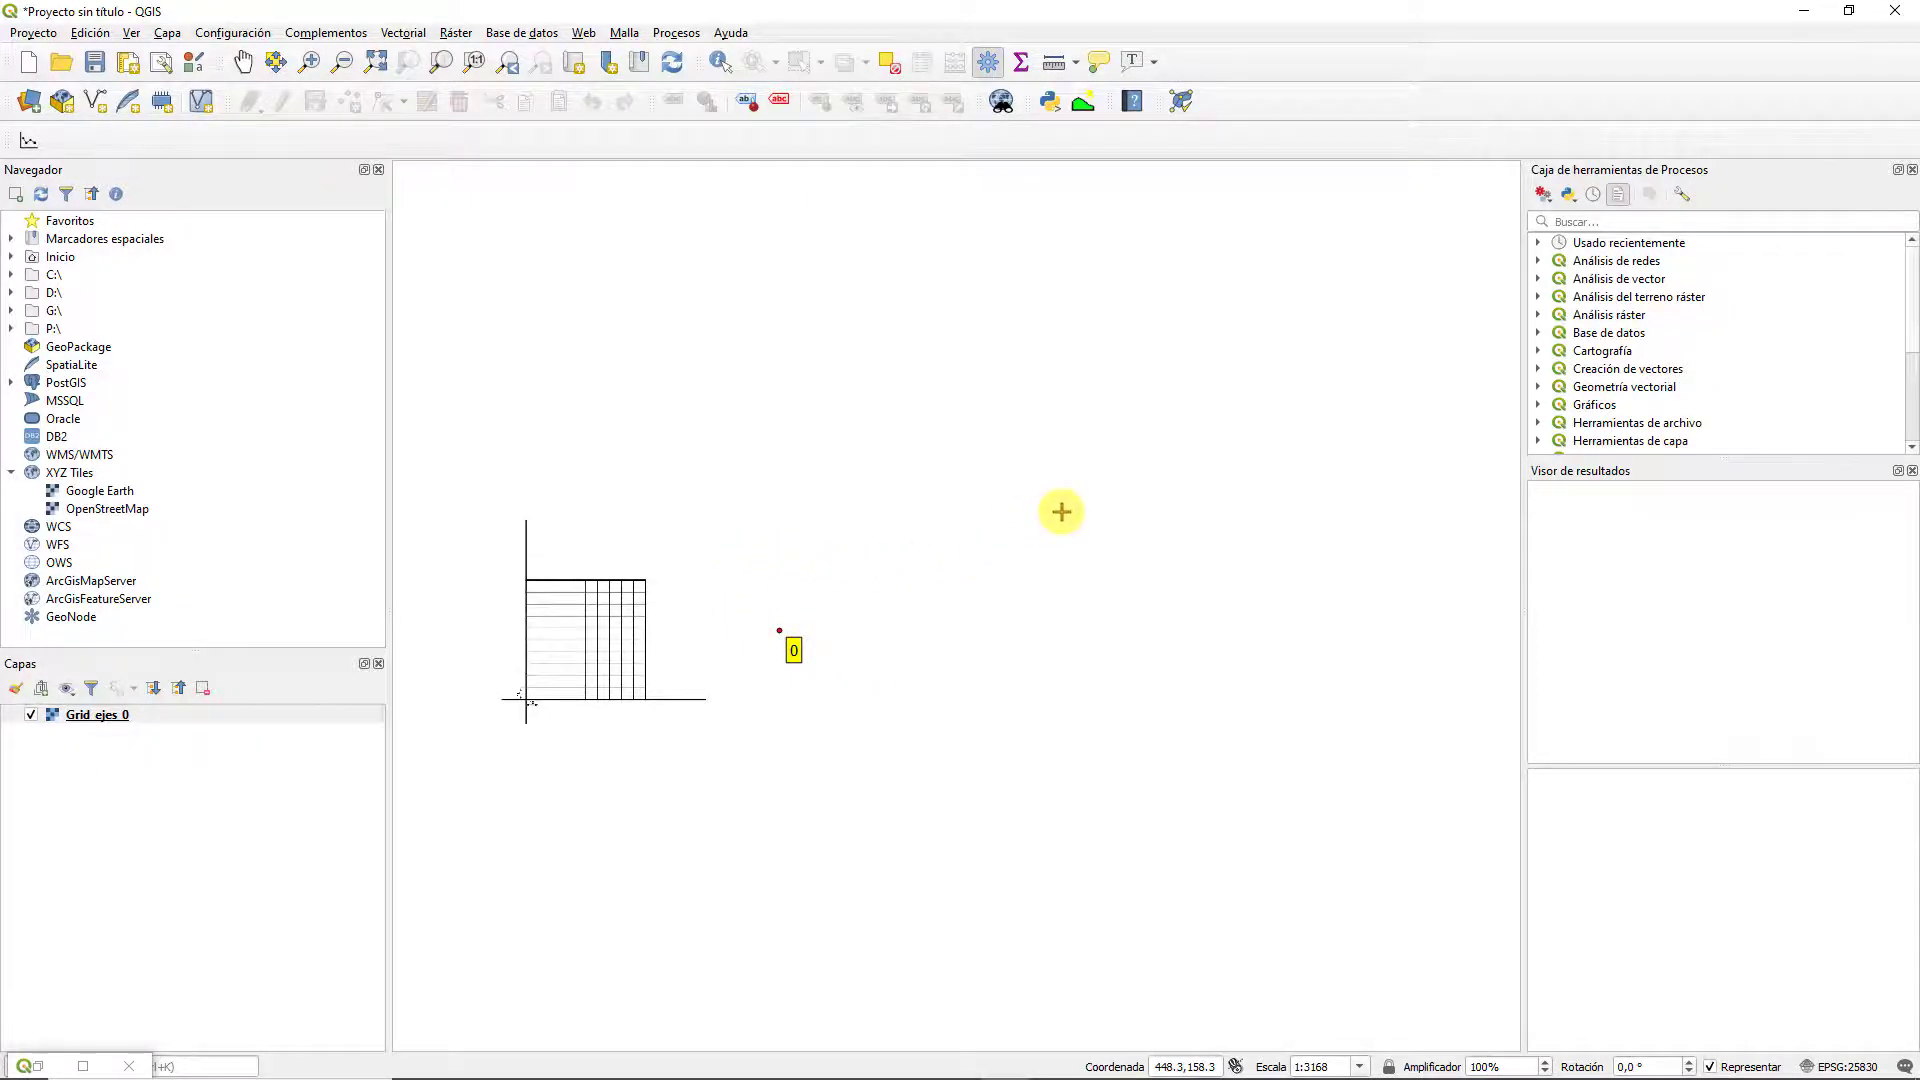
left_click(1061, 512)
left_click(1125, 641)
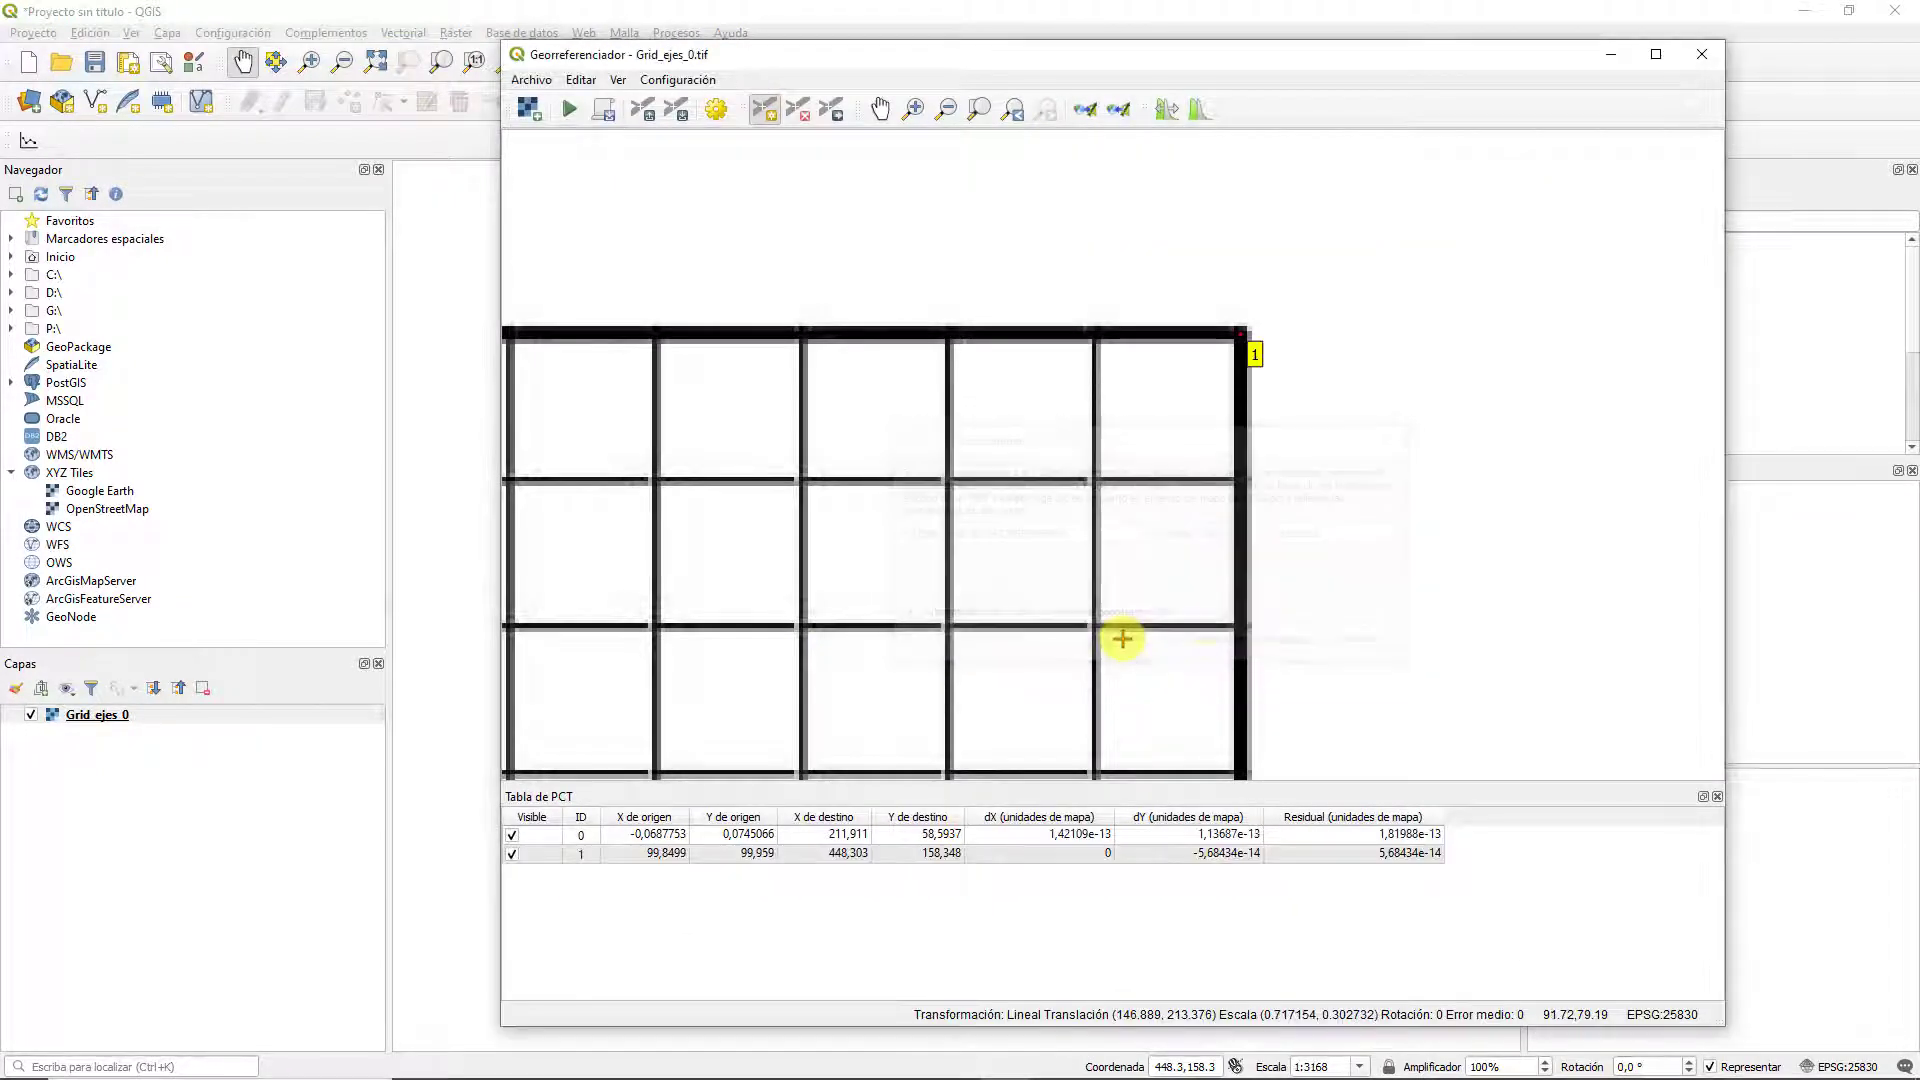
Run the linear georeferencing of the grid image with both control points and minimise the Georeferencer window
scroll(1277, 536, "down", 2)
left_click_drag(1267, 557, 1298, 316)
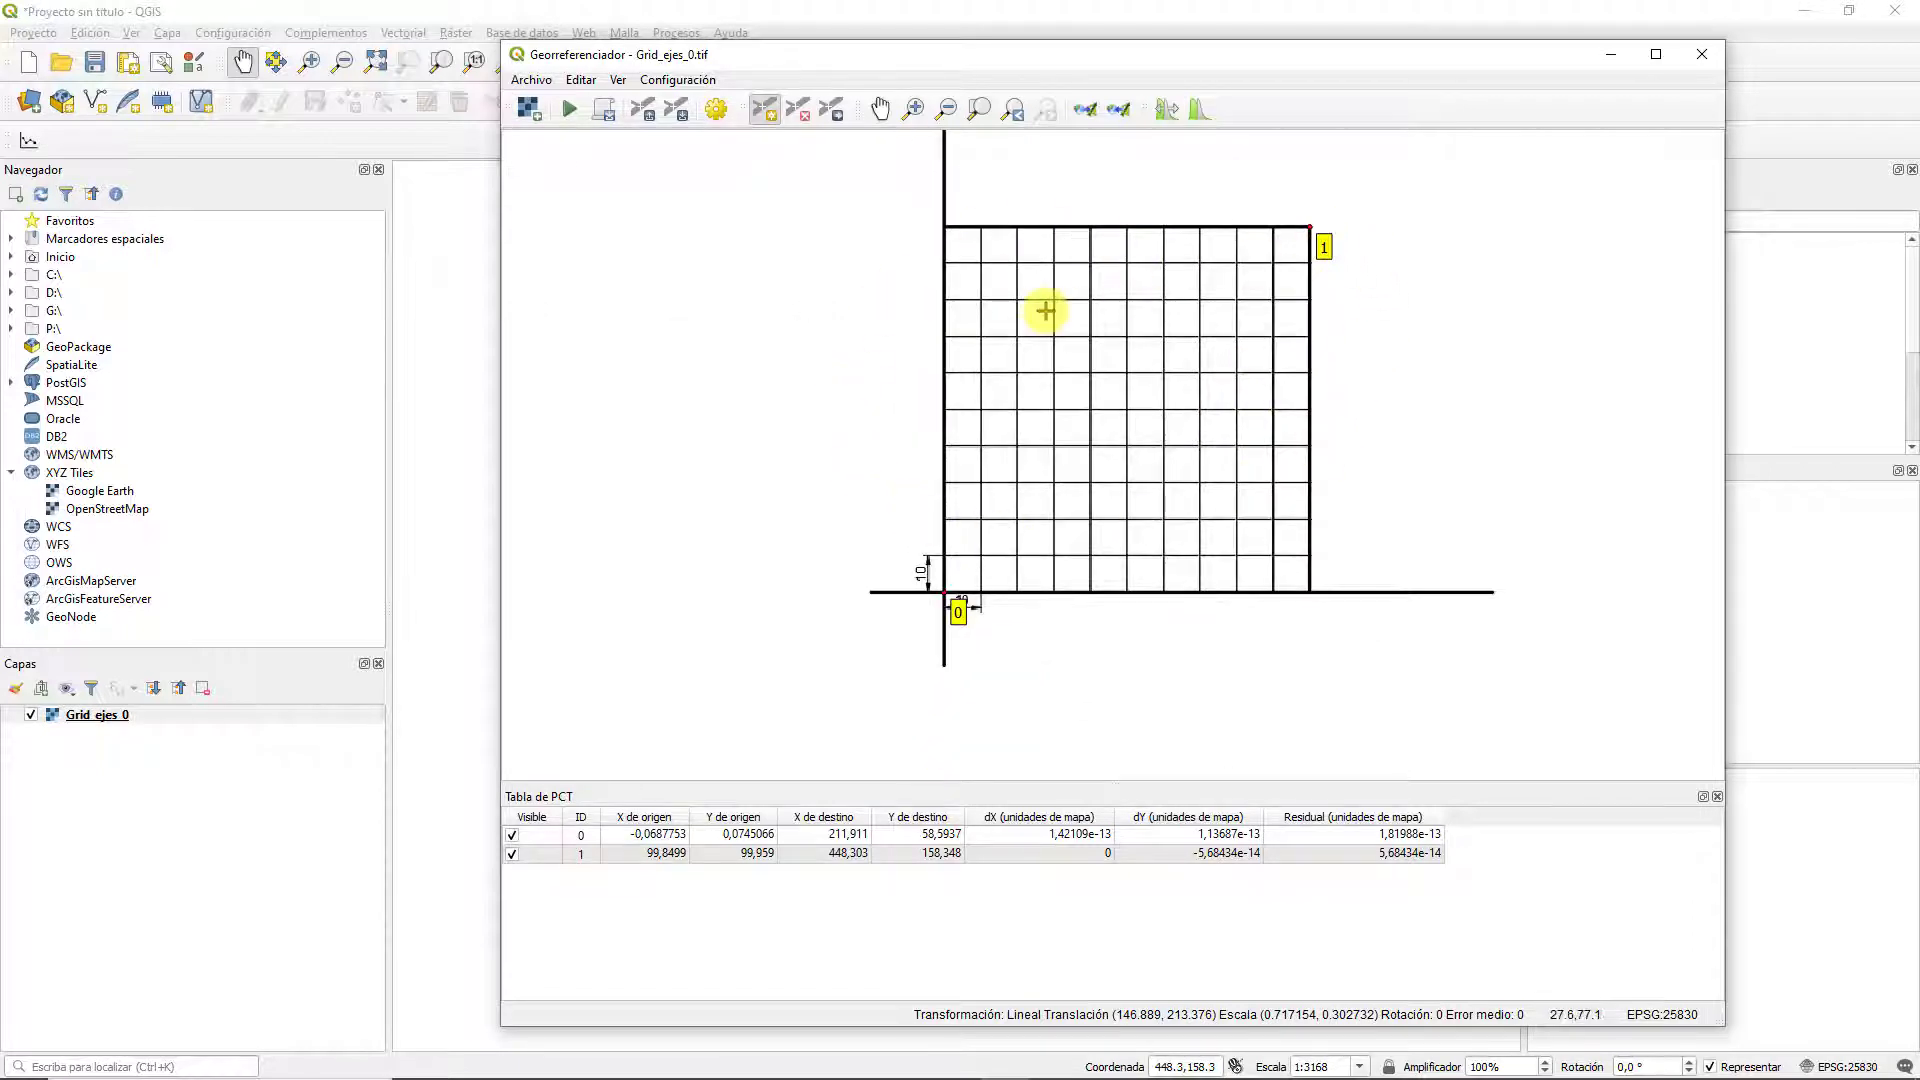
left_click_drag(1040, 308, 1024, 351)
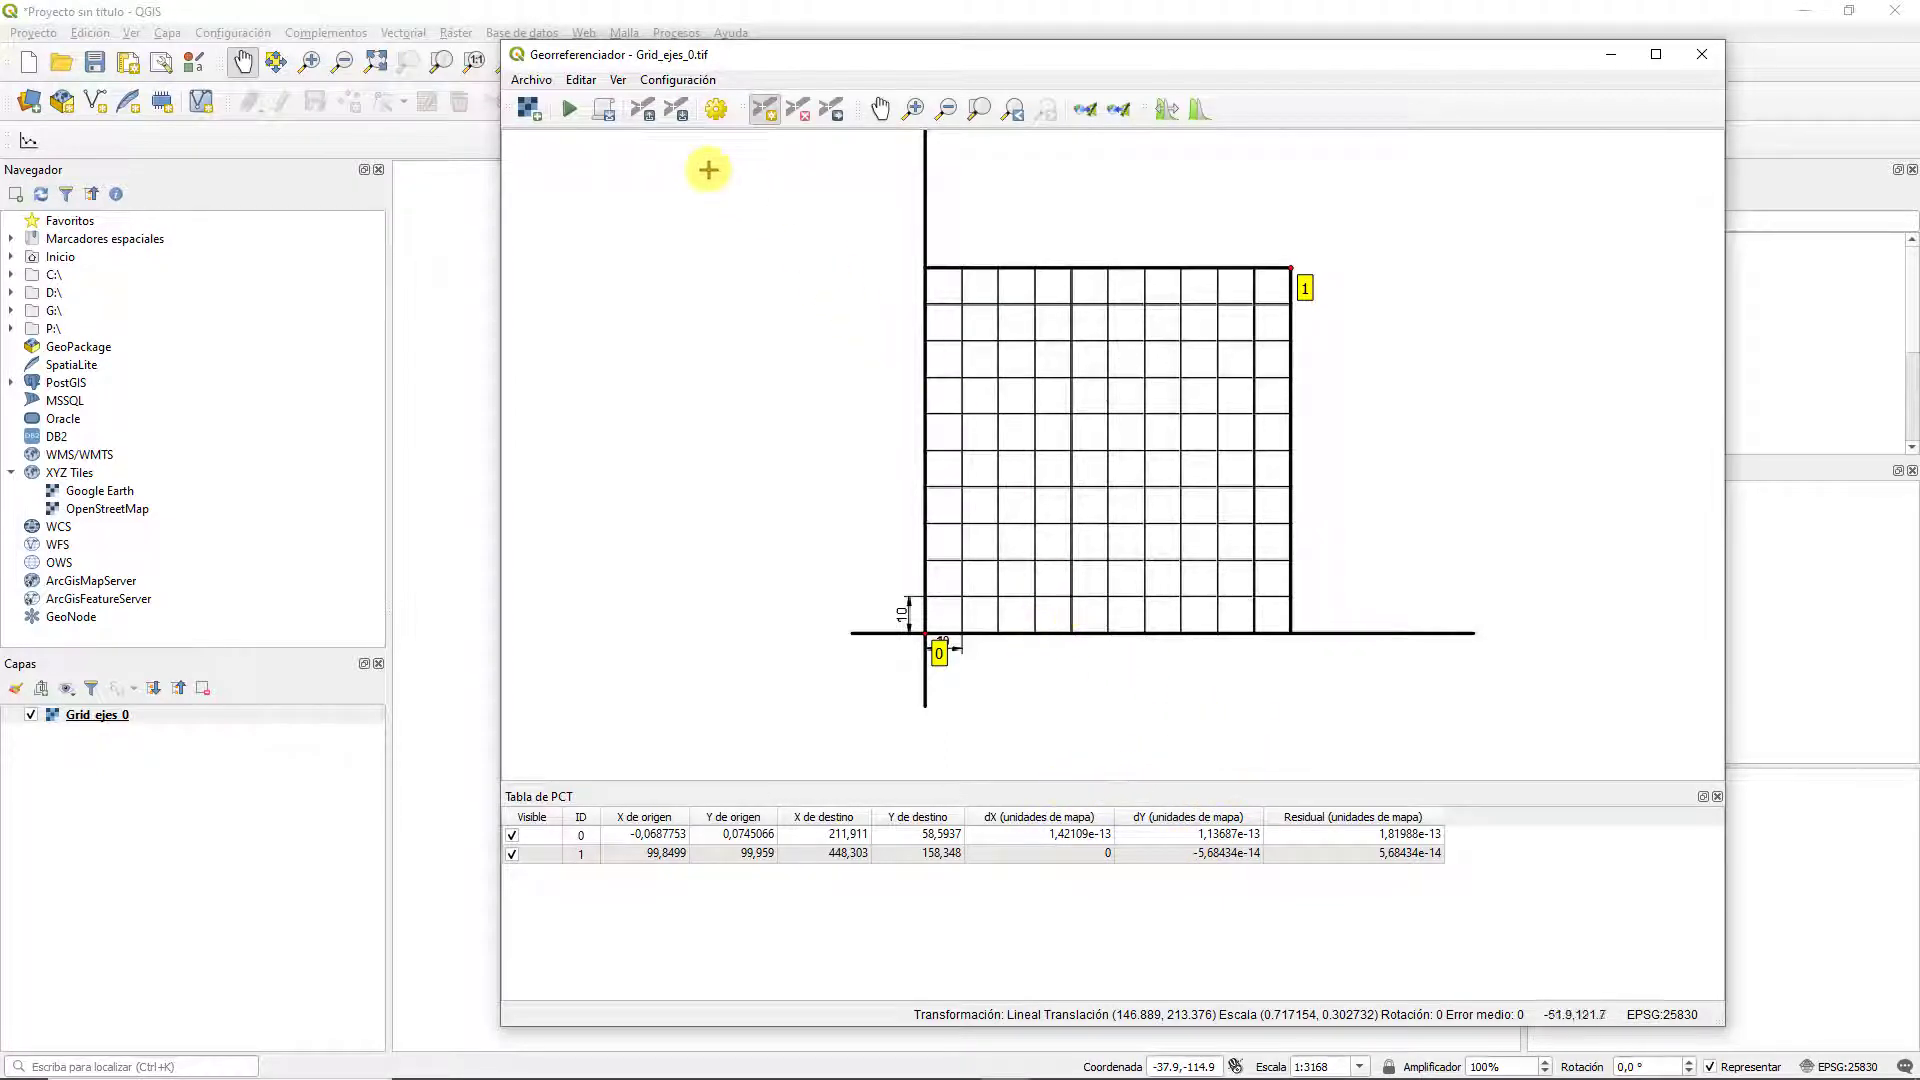
left_click(568, 110)
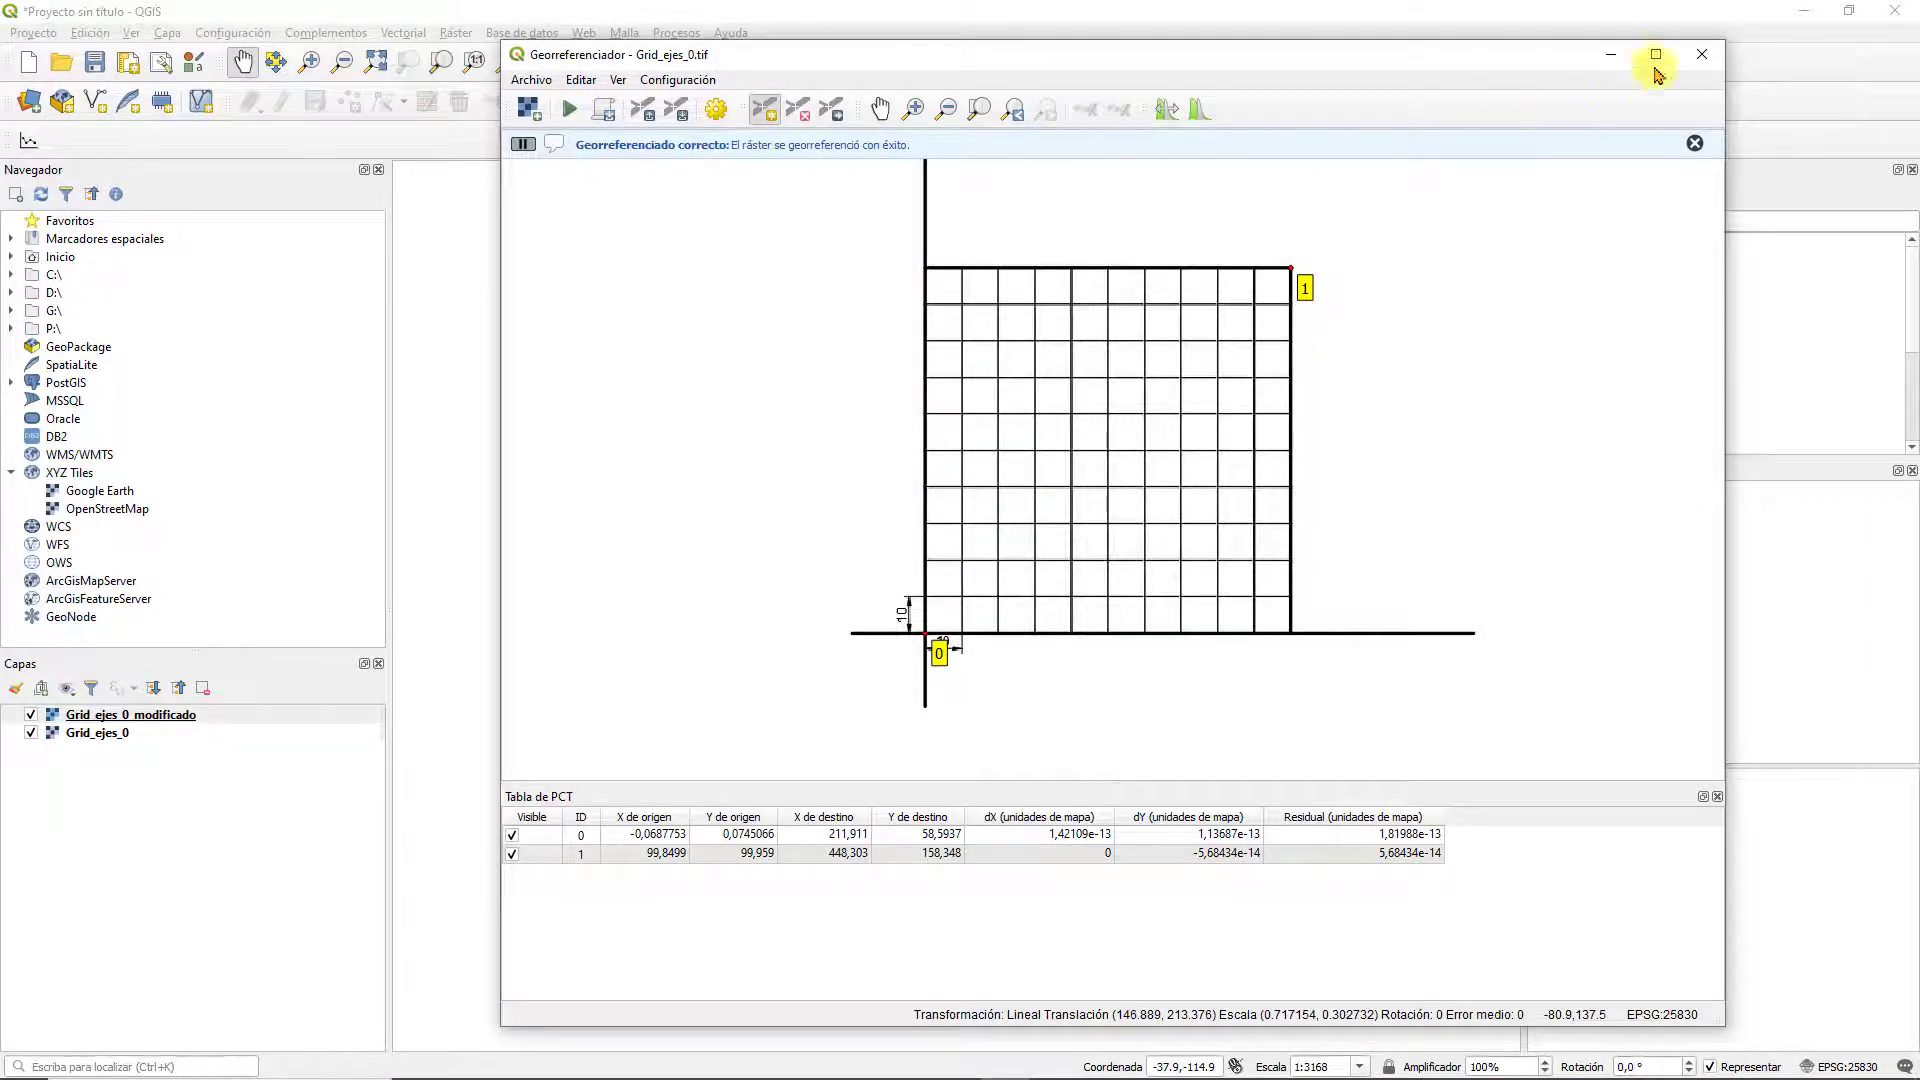
left_click(1608, 62)
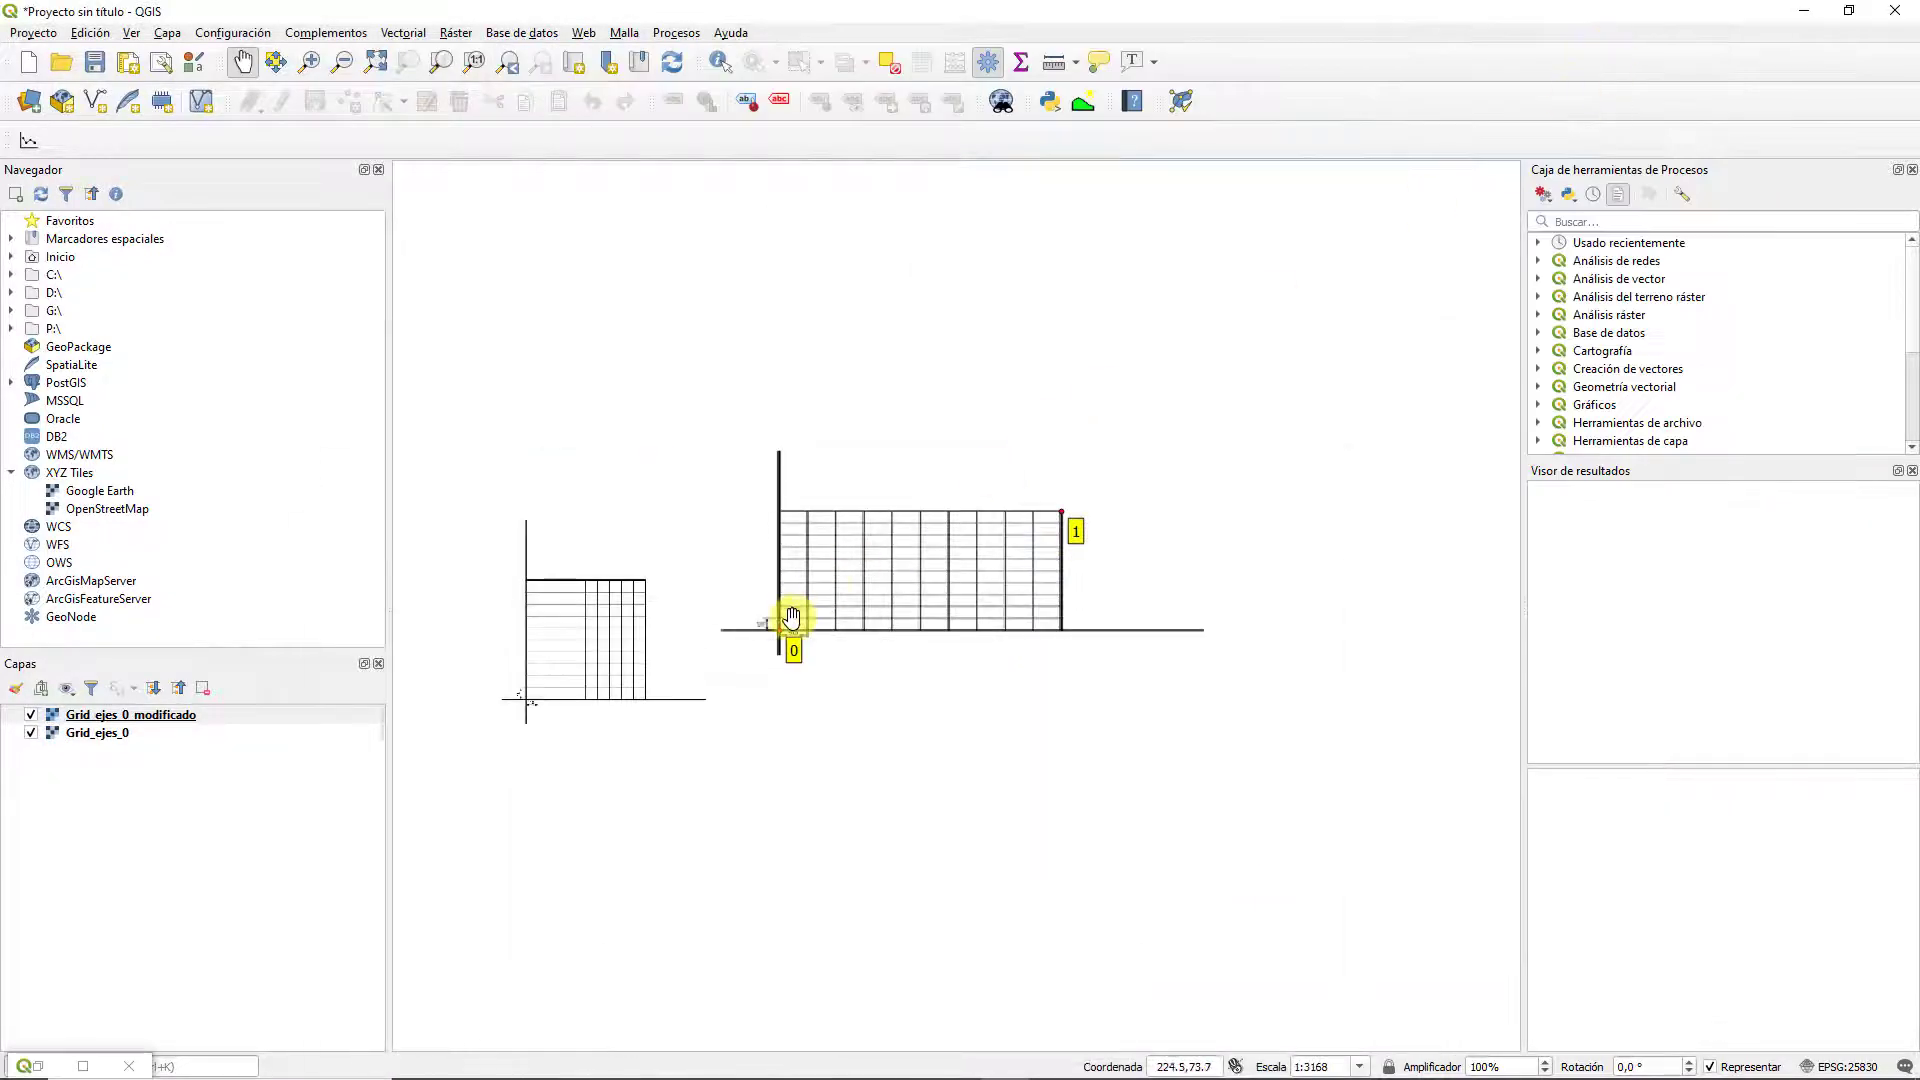
Examine the linearly transformed grid on the map canvas, comparing its shape and control point positions with the original grid
left_click_drag(861, 634, 1010, 615)
scroll(968, 606, "up", 1)
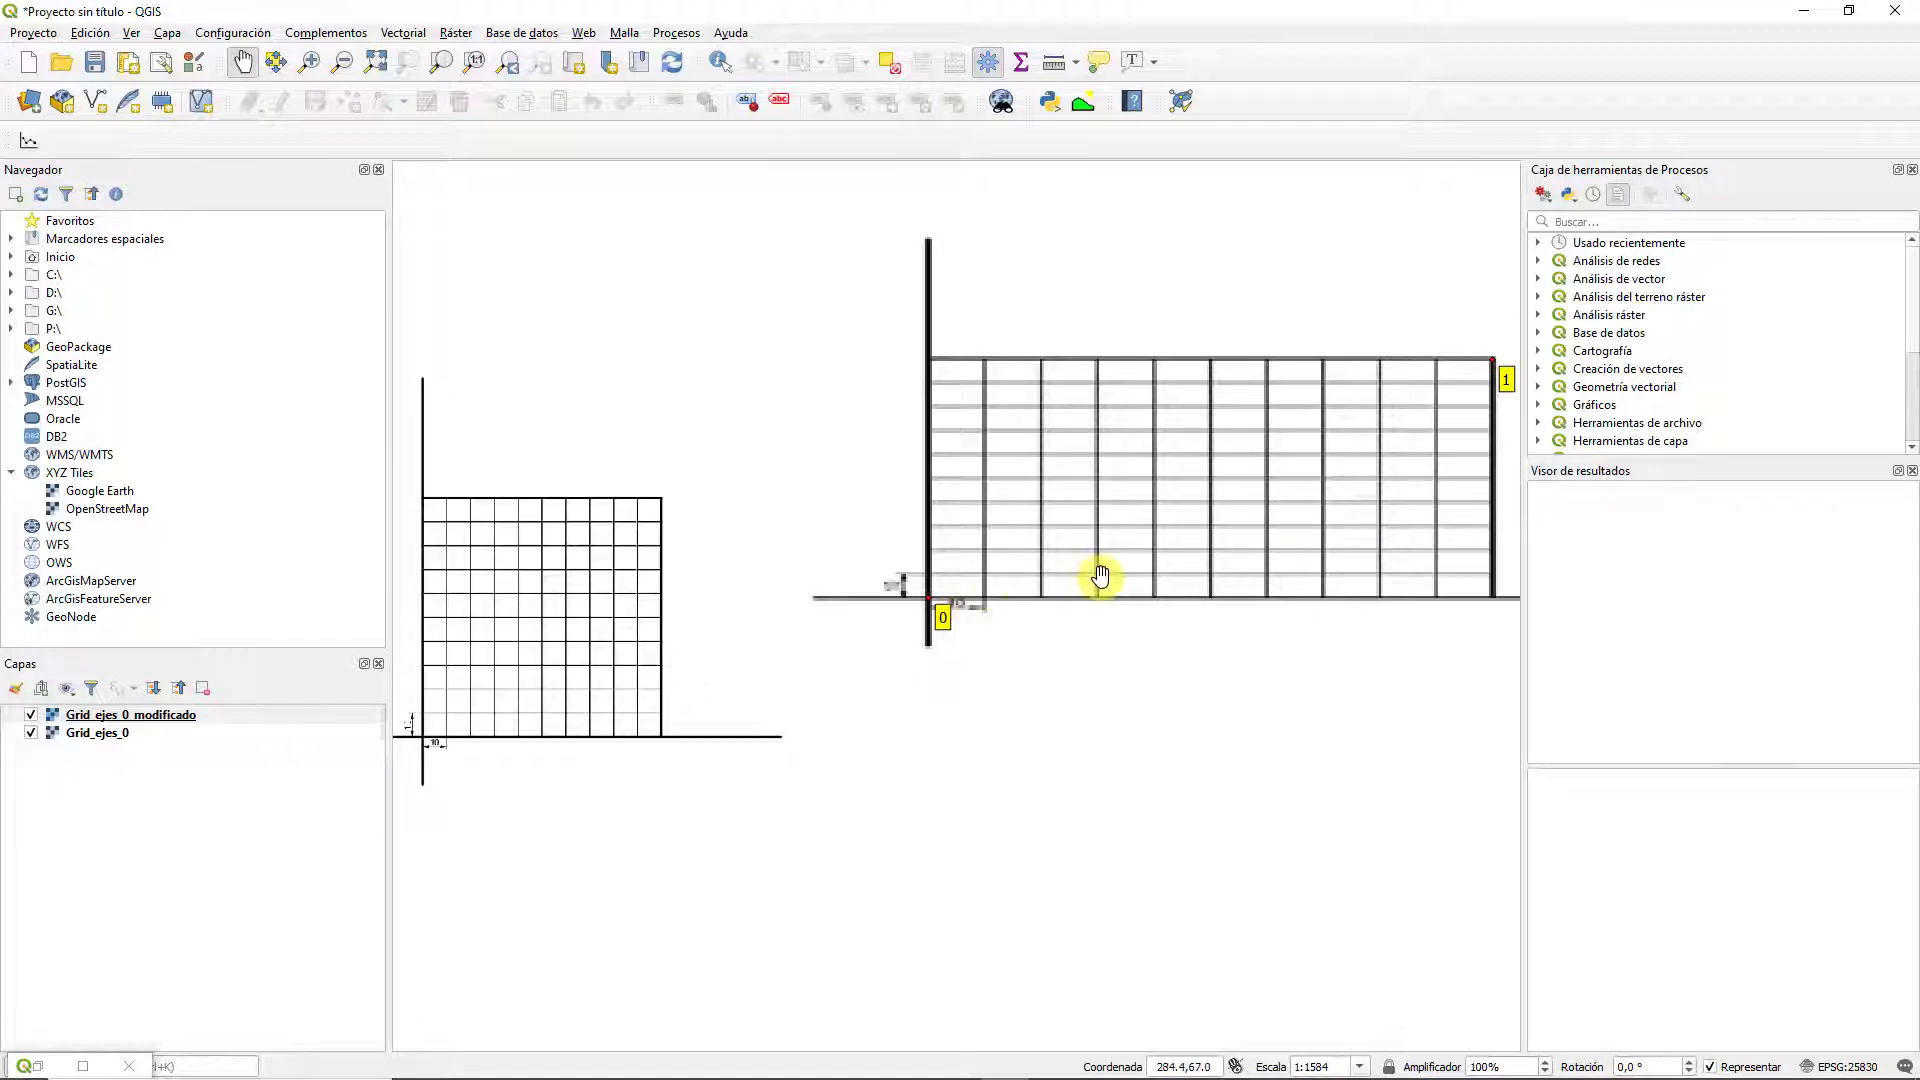
left_click_drag(1100, 574, 873, 571)
scroll(873, 572, "down", 1)
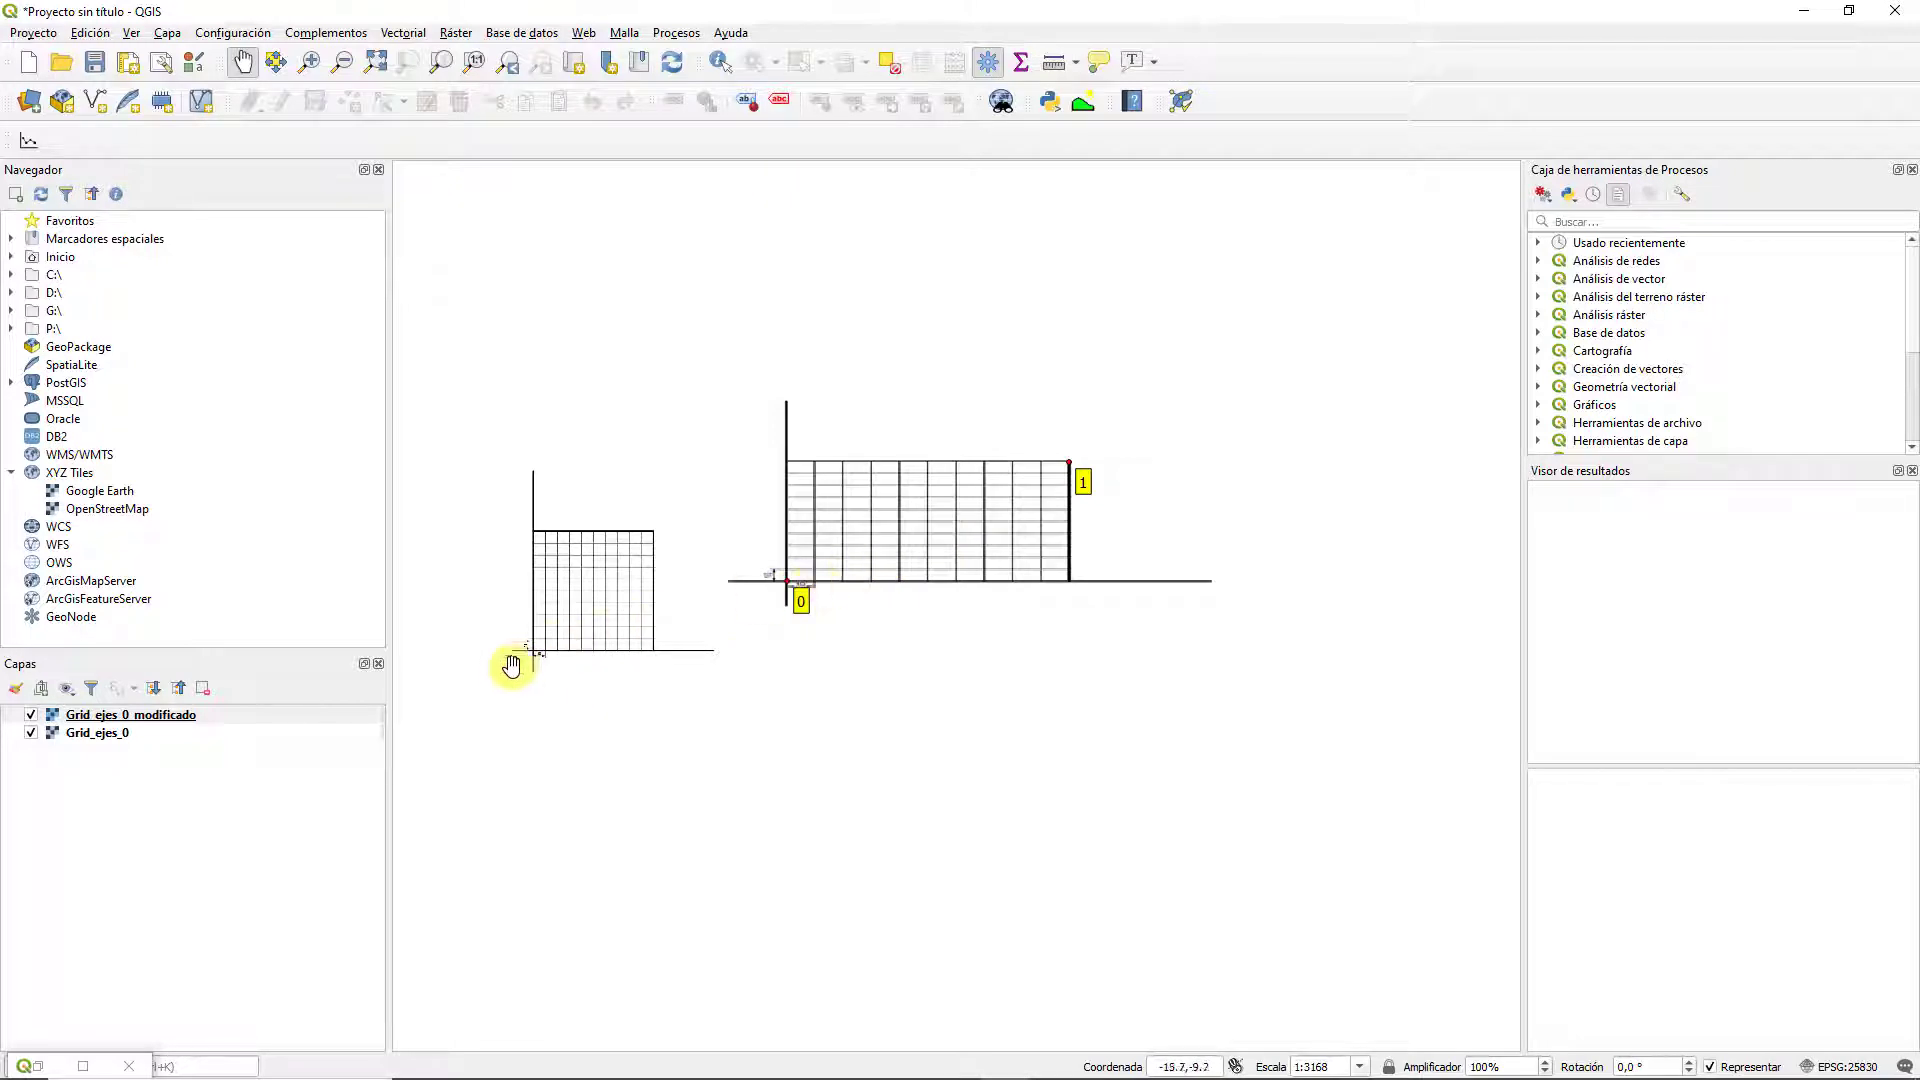
left_click_drag(840, 546, 887, 595)
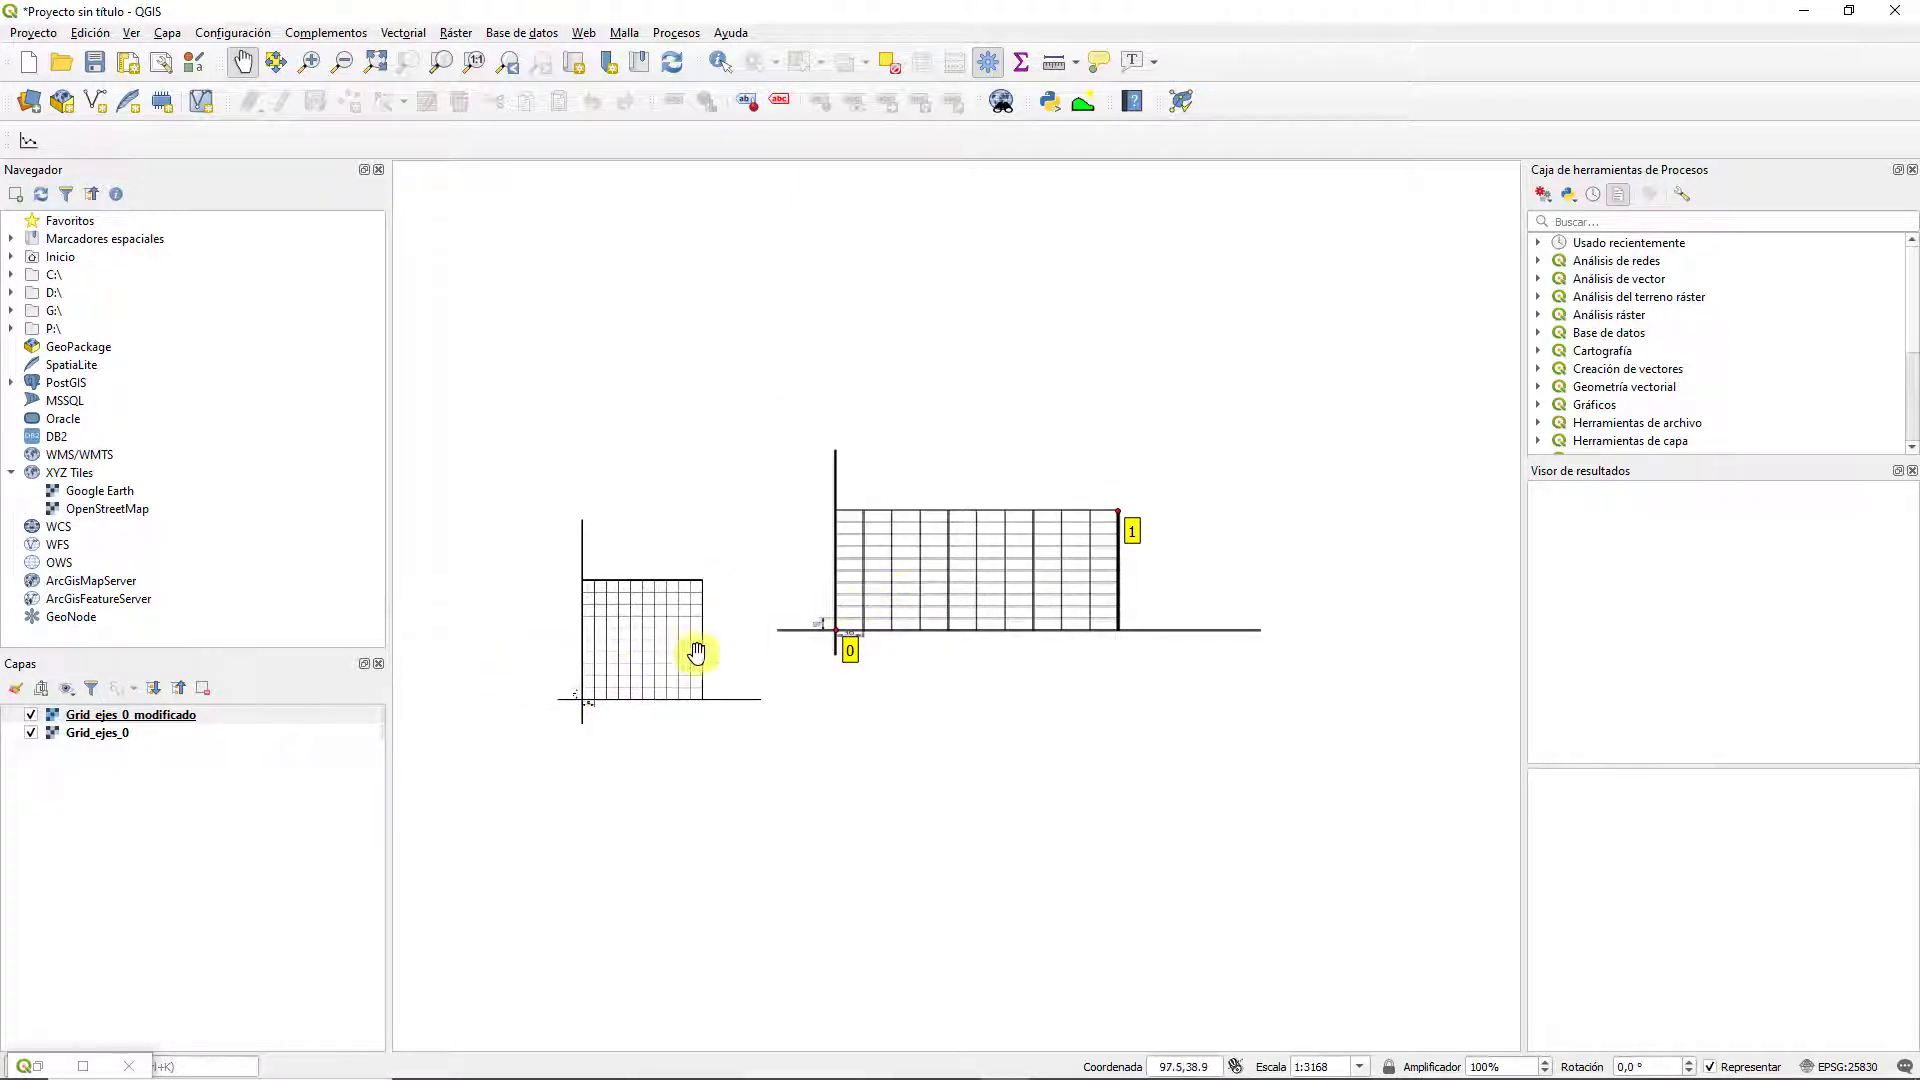
scroll(699, 654, "up", 1)
scroll(790, 636, "down", 1)
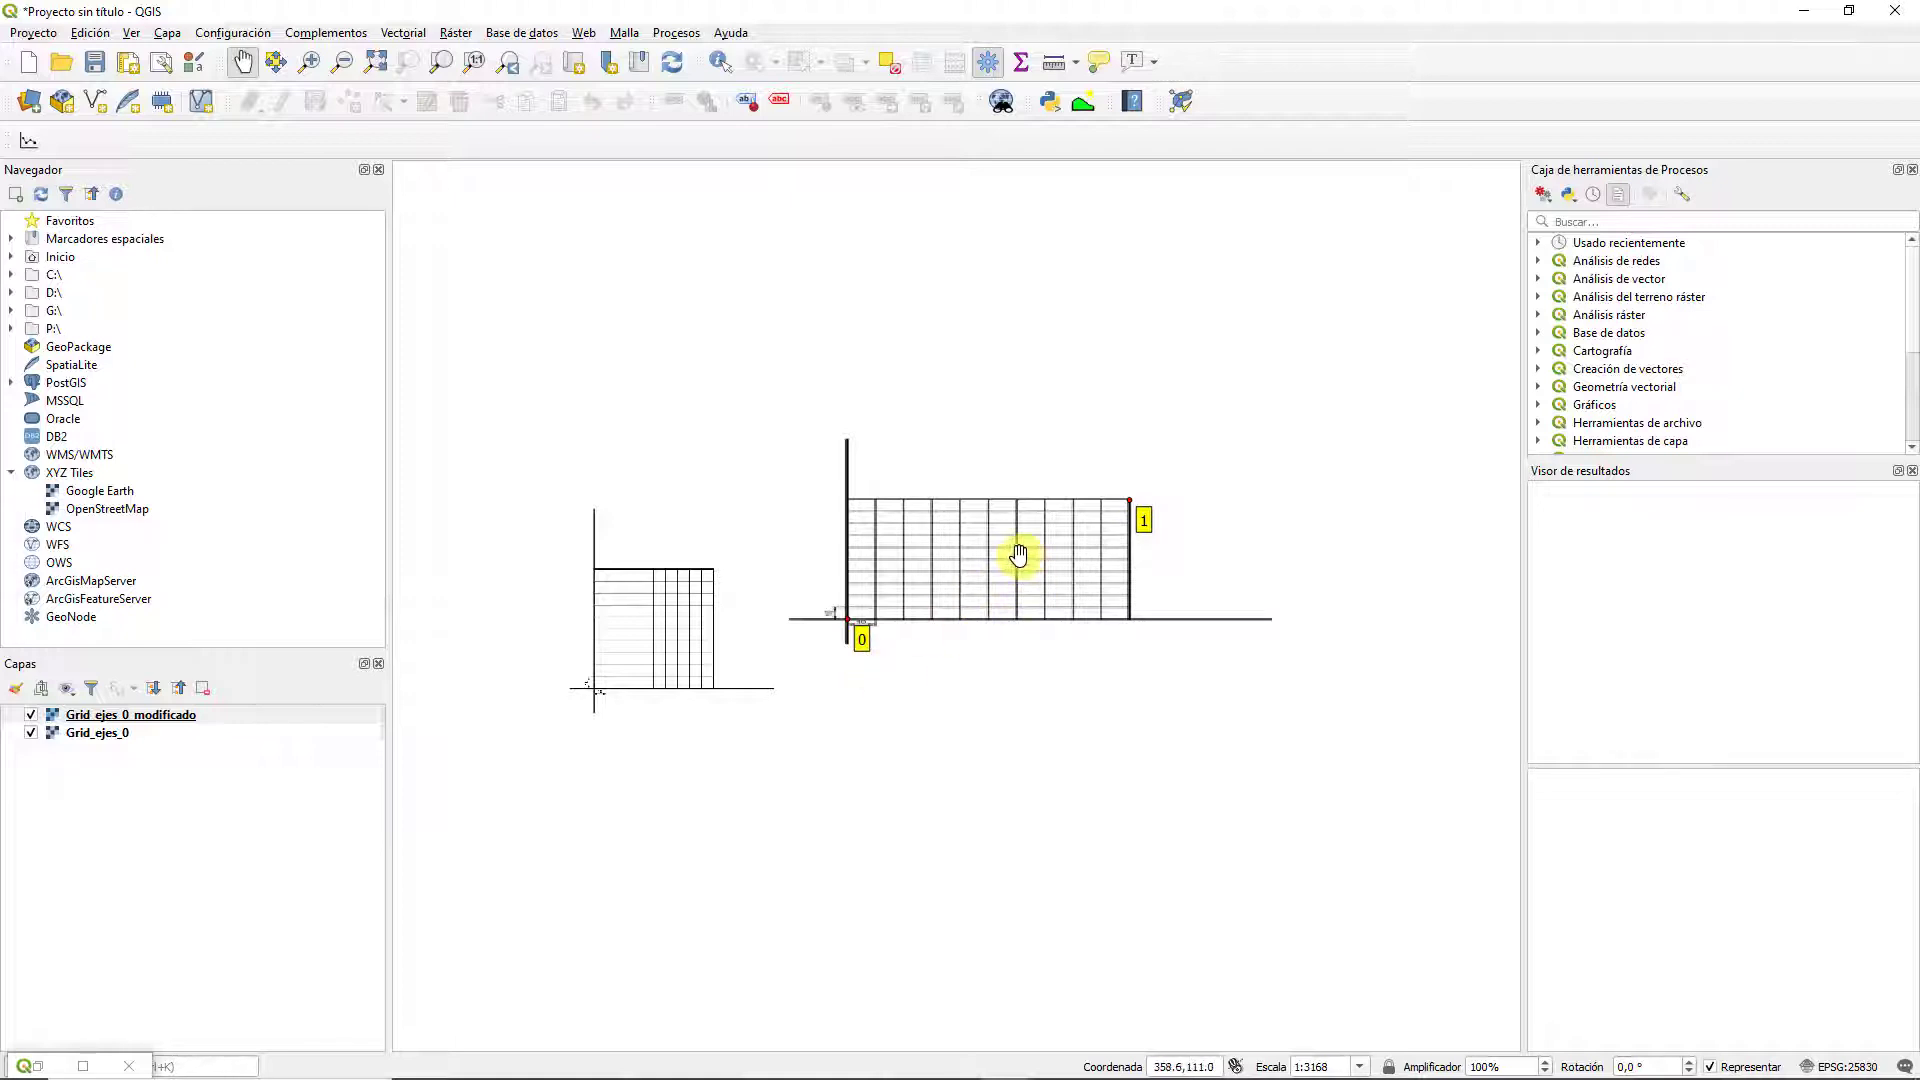
scroll(926, 602, "up", 1)
scroll(926, 600, "down", 1)
scroll(863, 614, "up", 1)
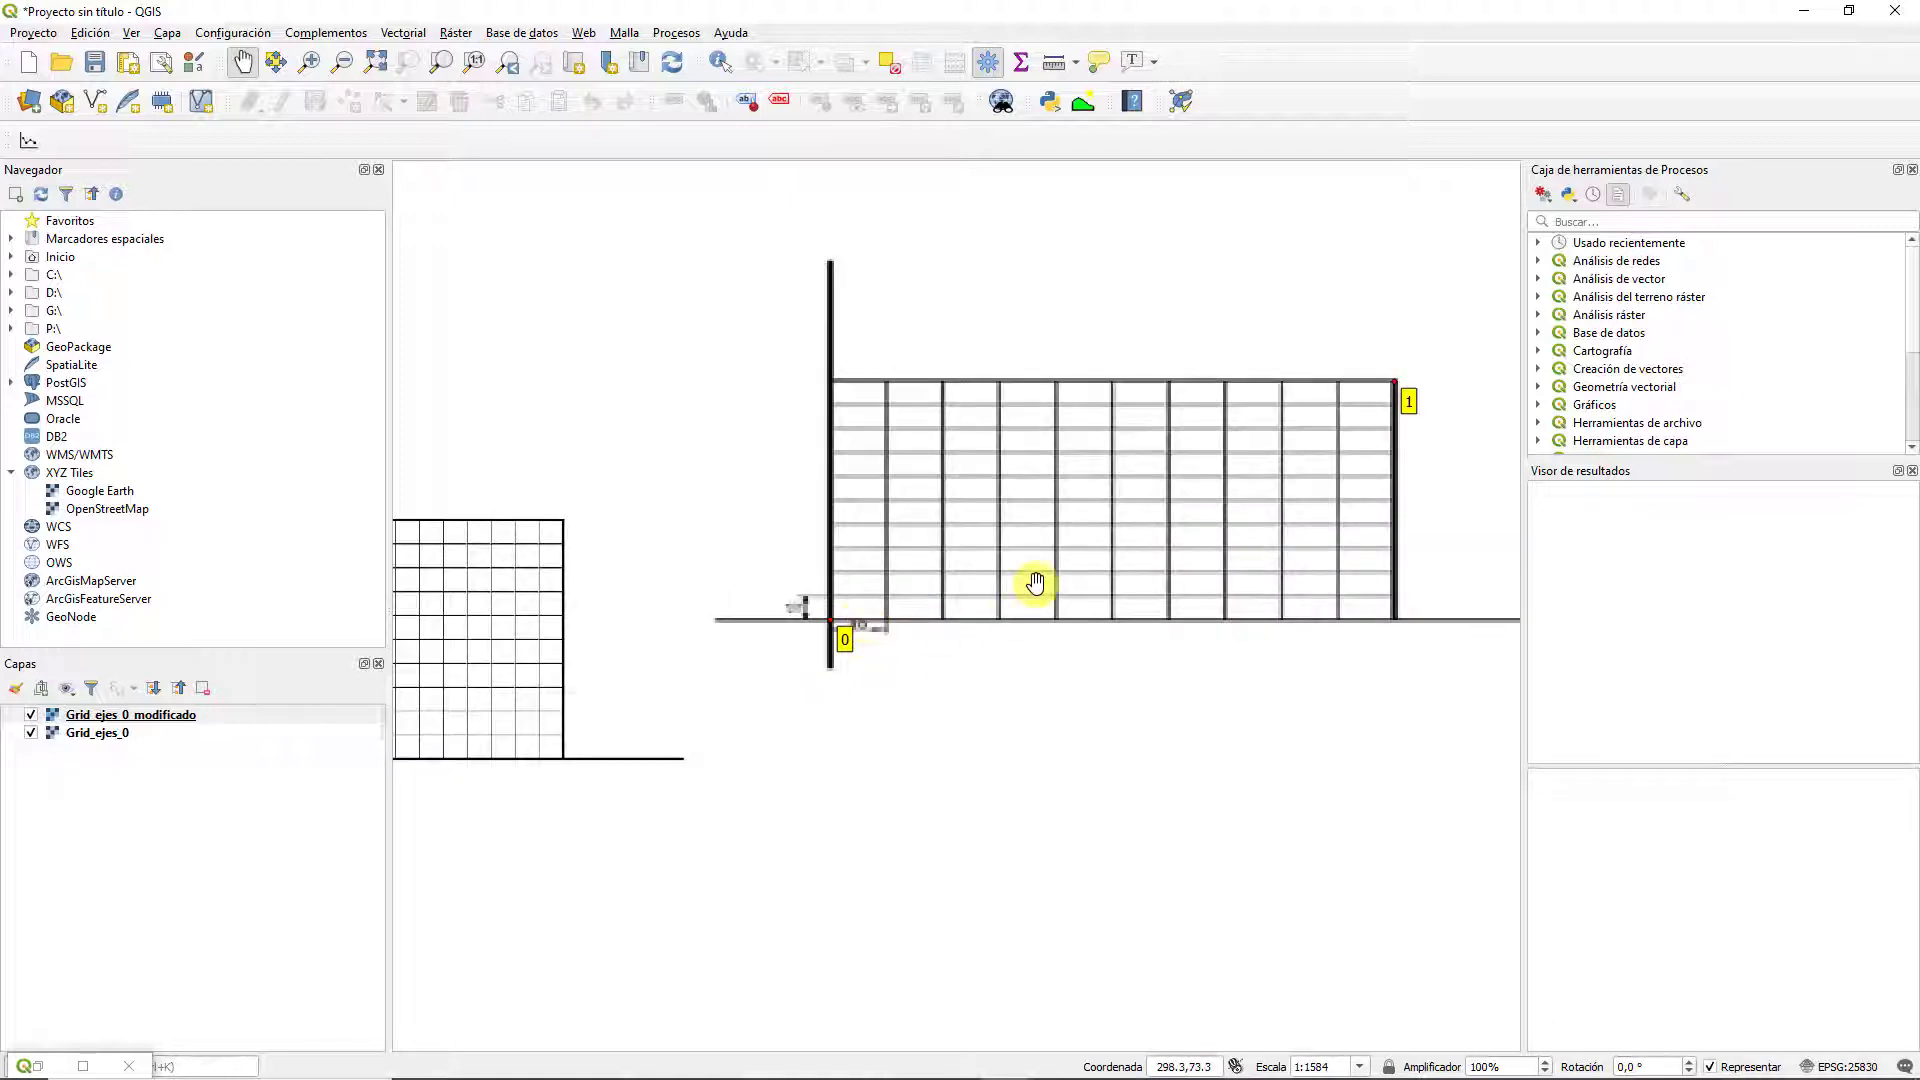
scroll(866, 628, "down", 1)
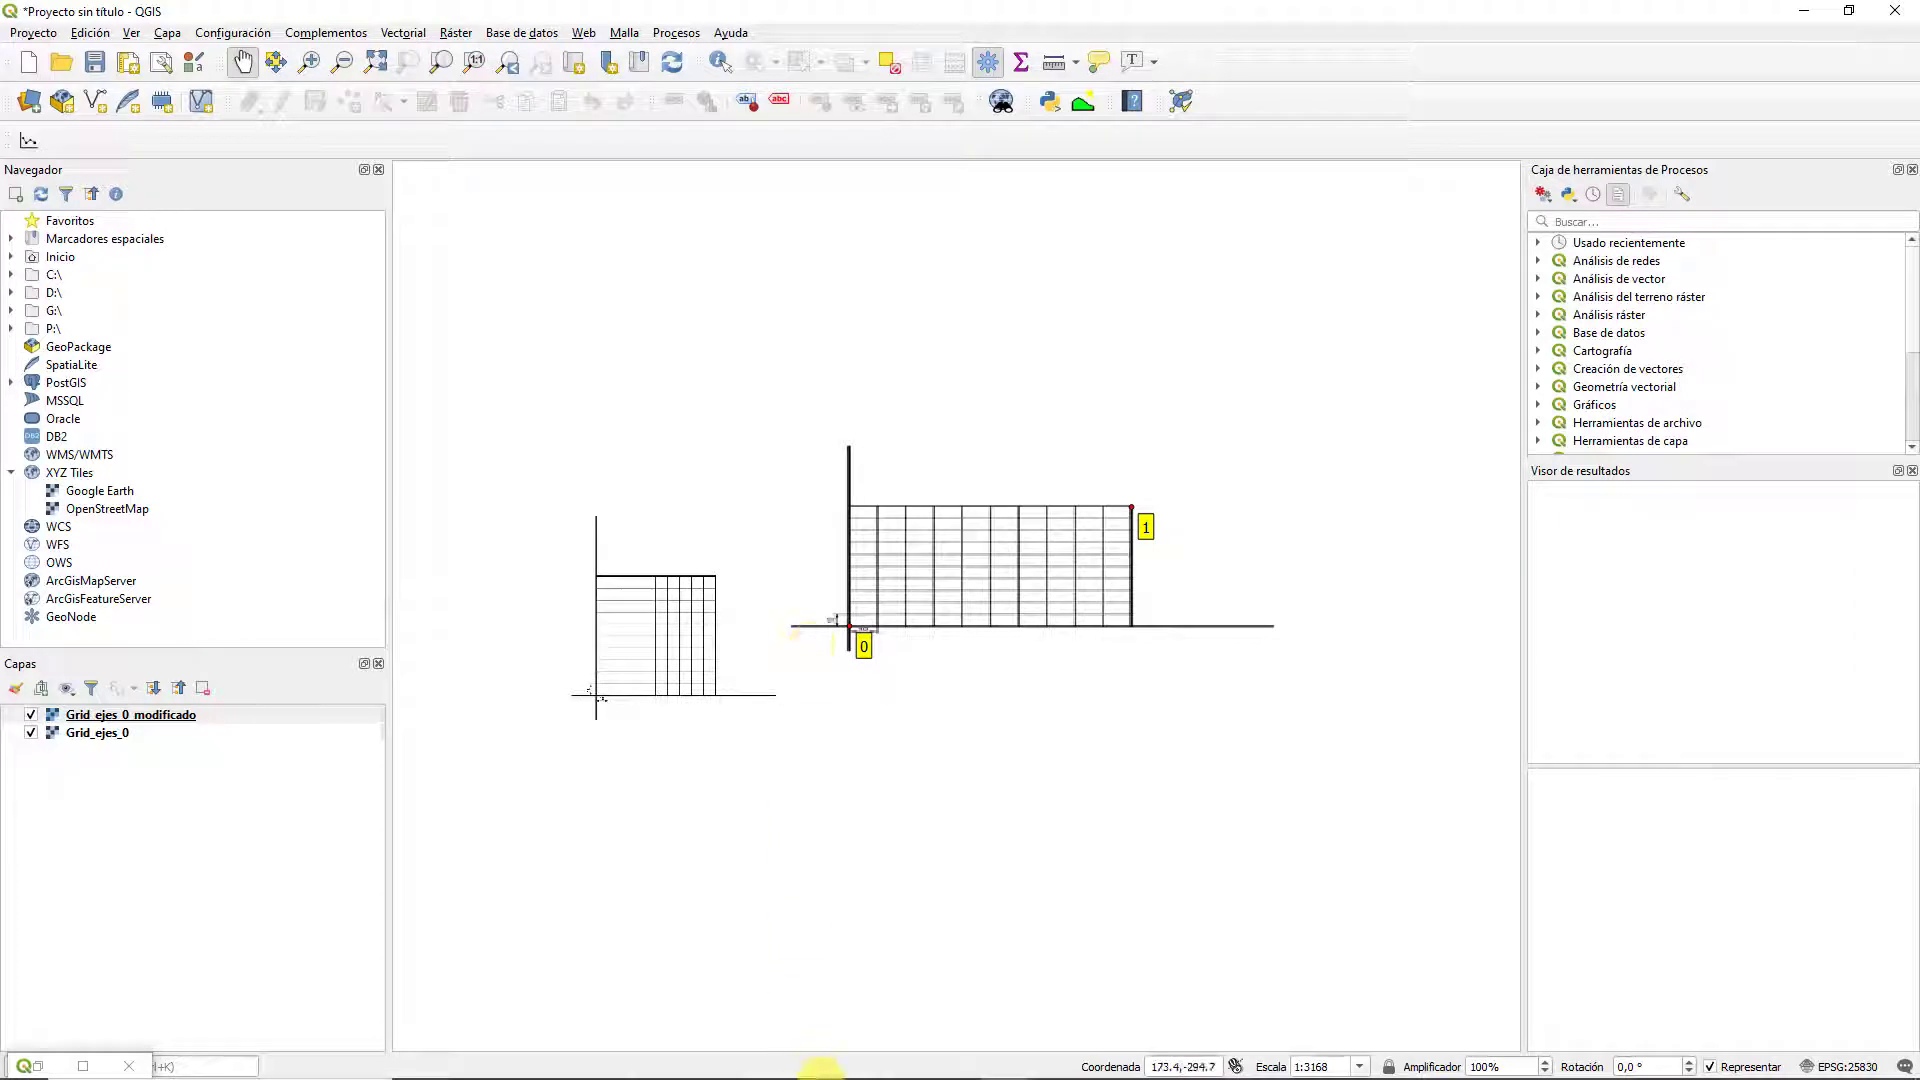
left_click(1010, 1067)
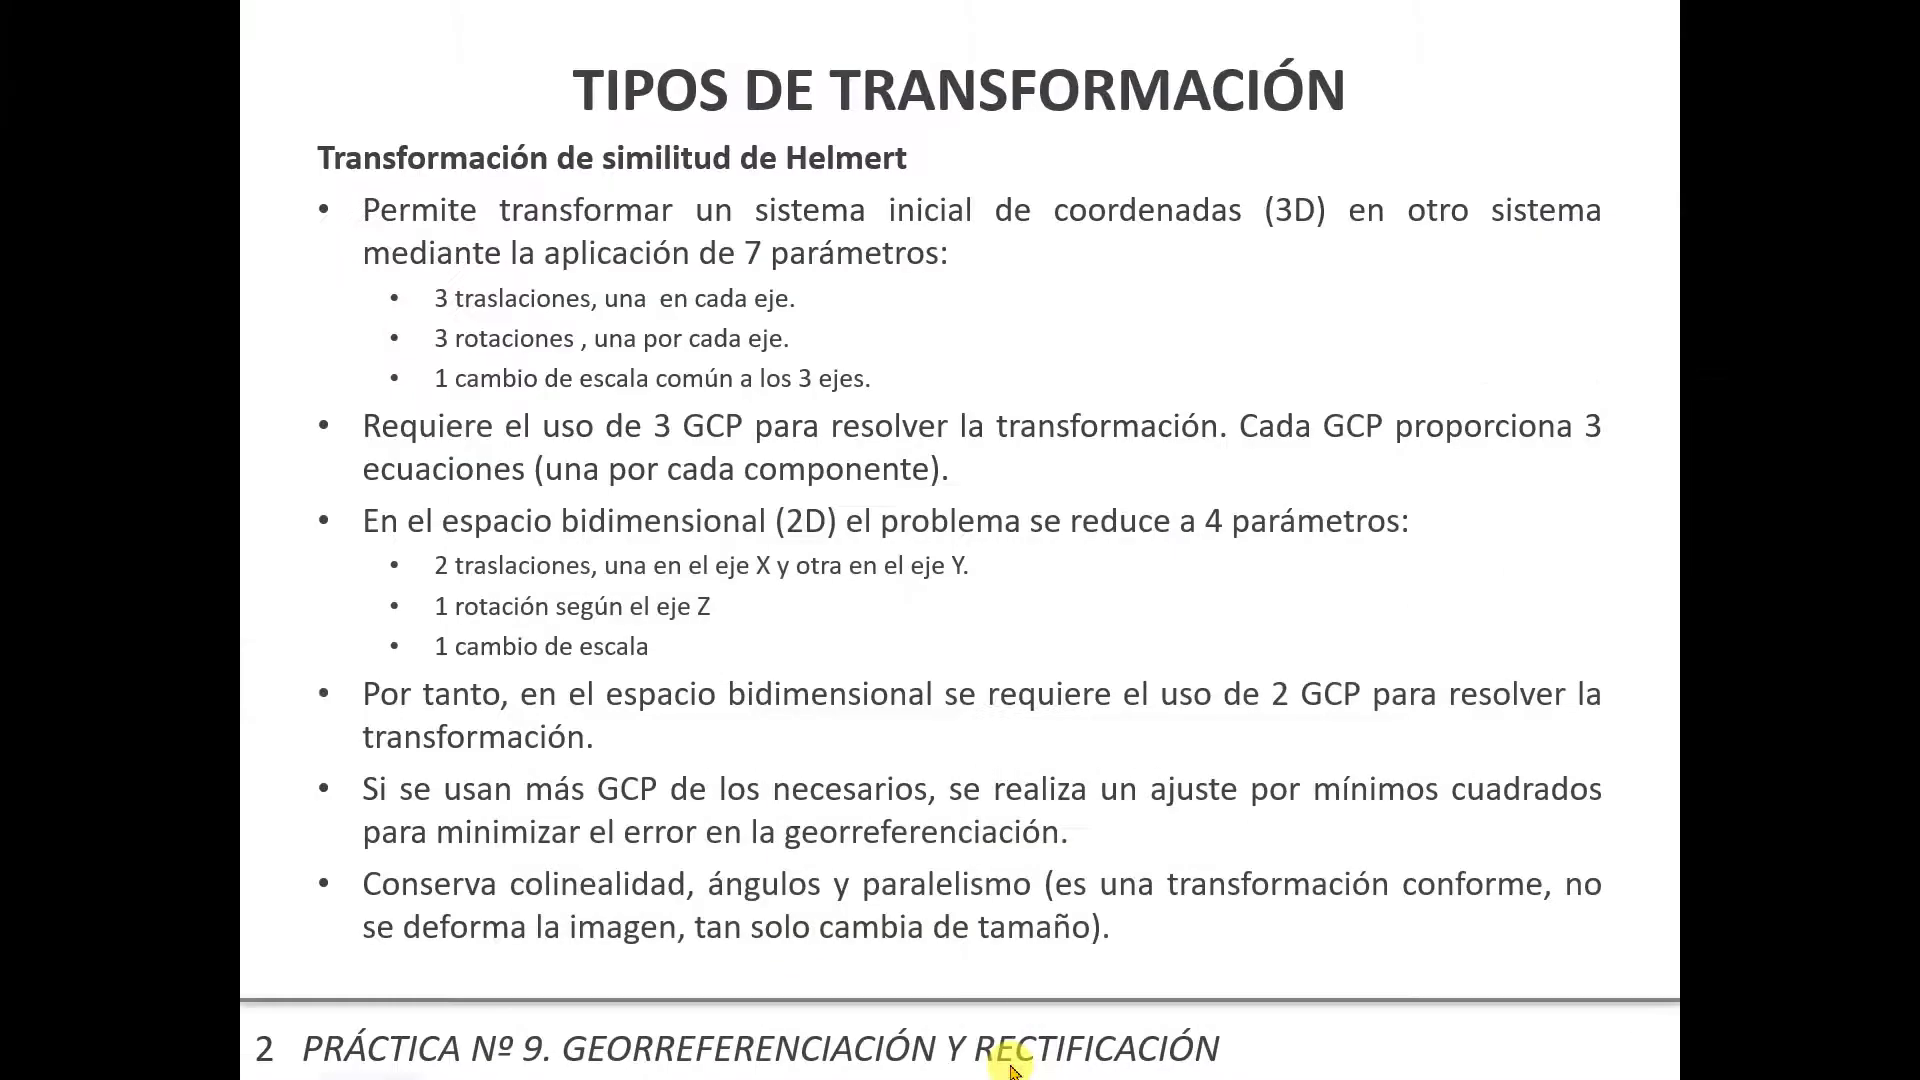
left_click(1010, 1068)
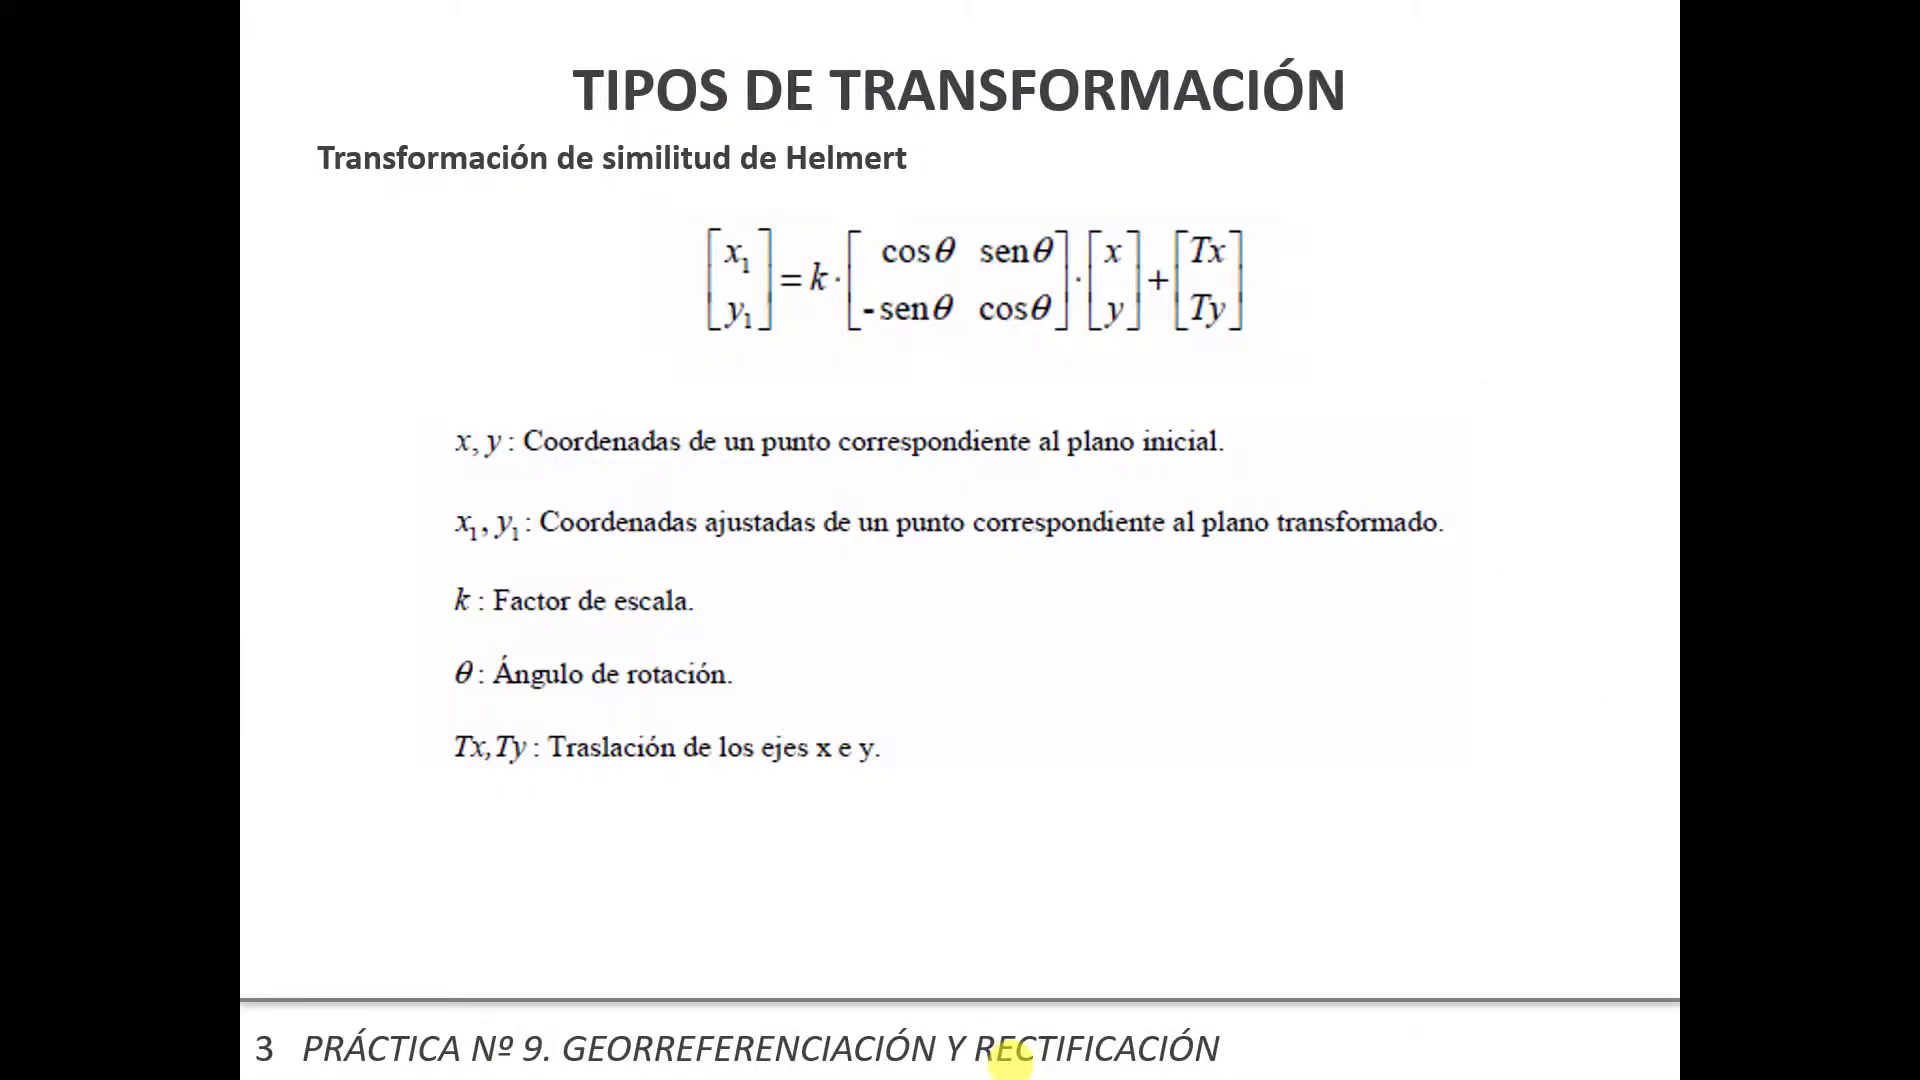
key("Left")
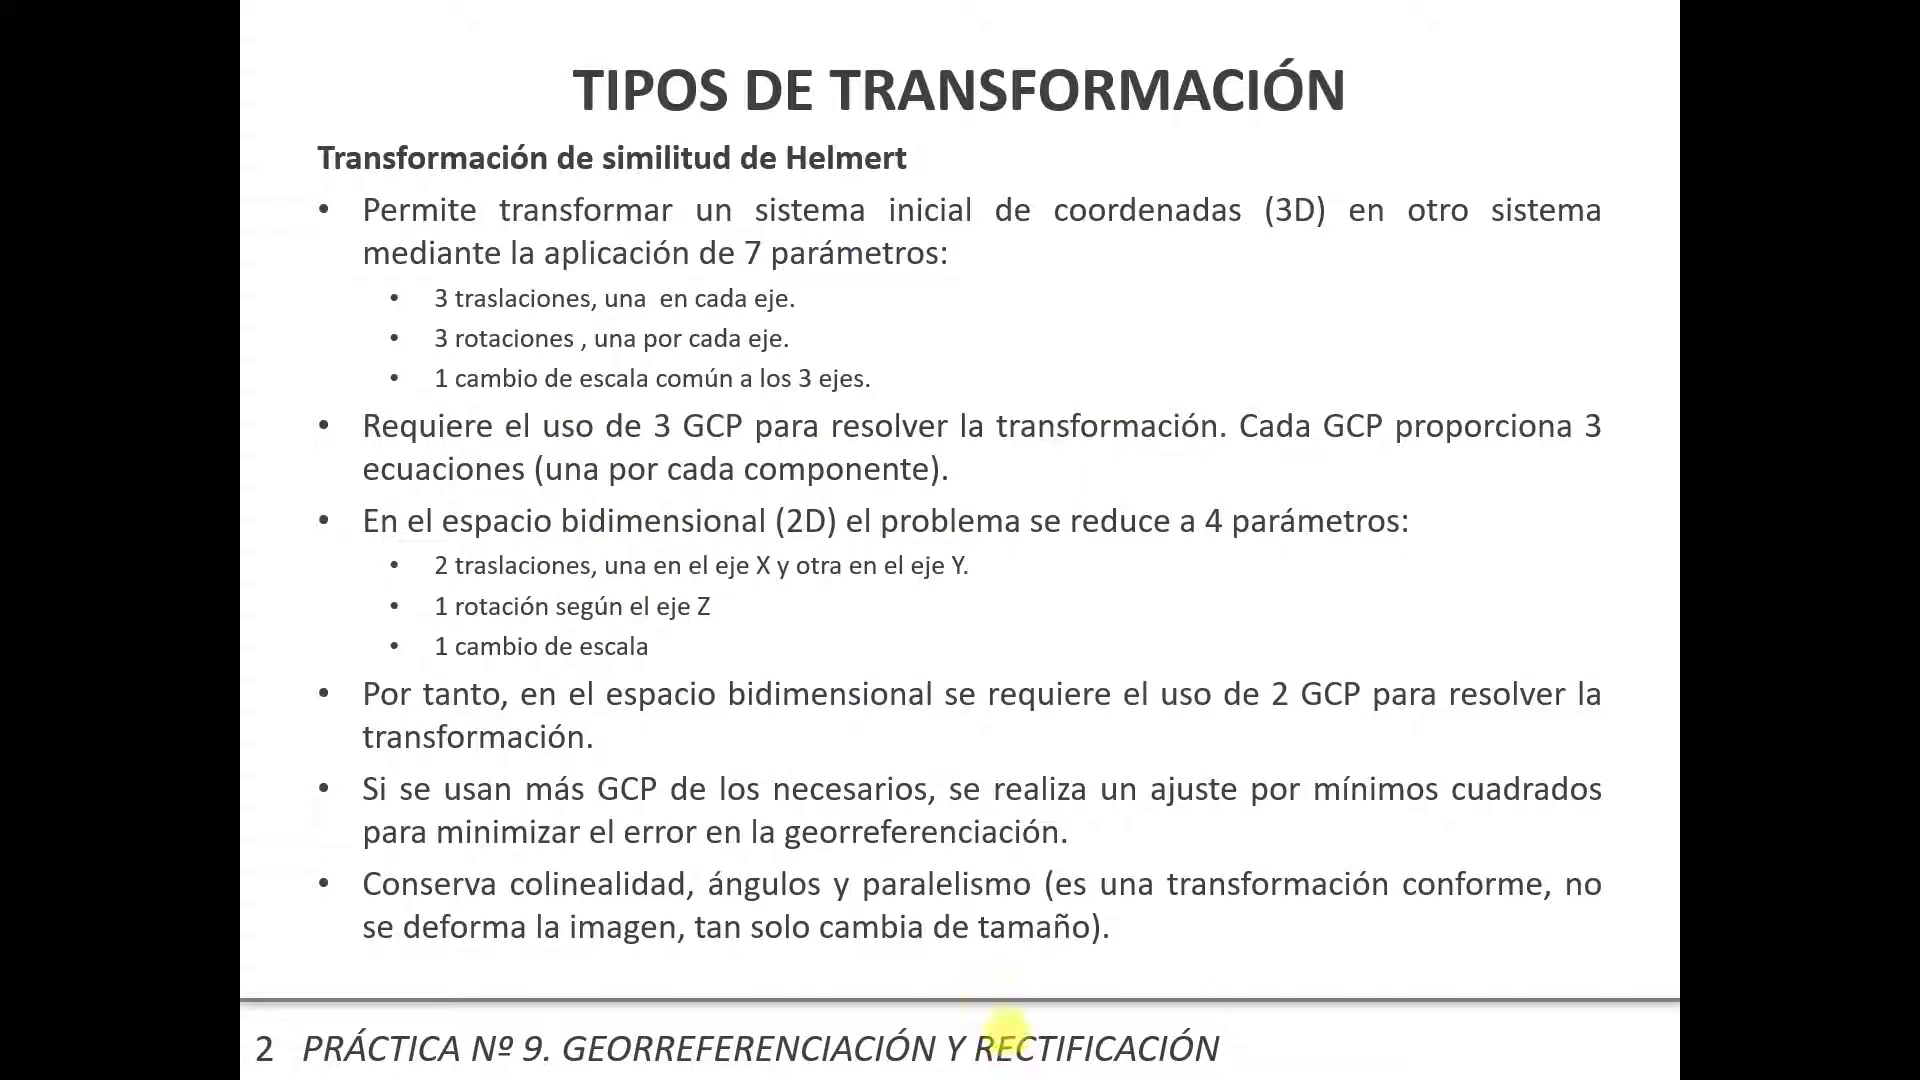
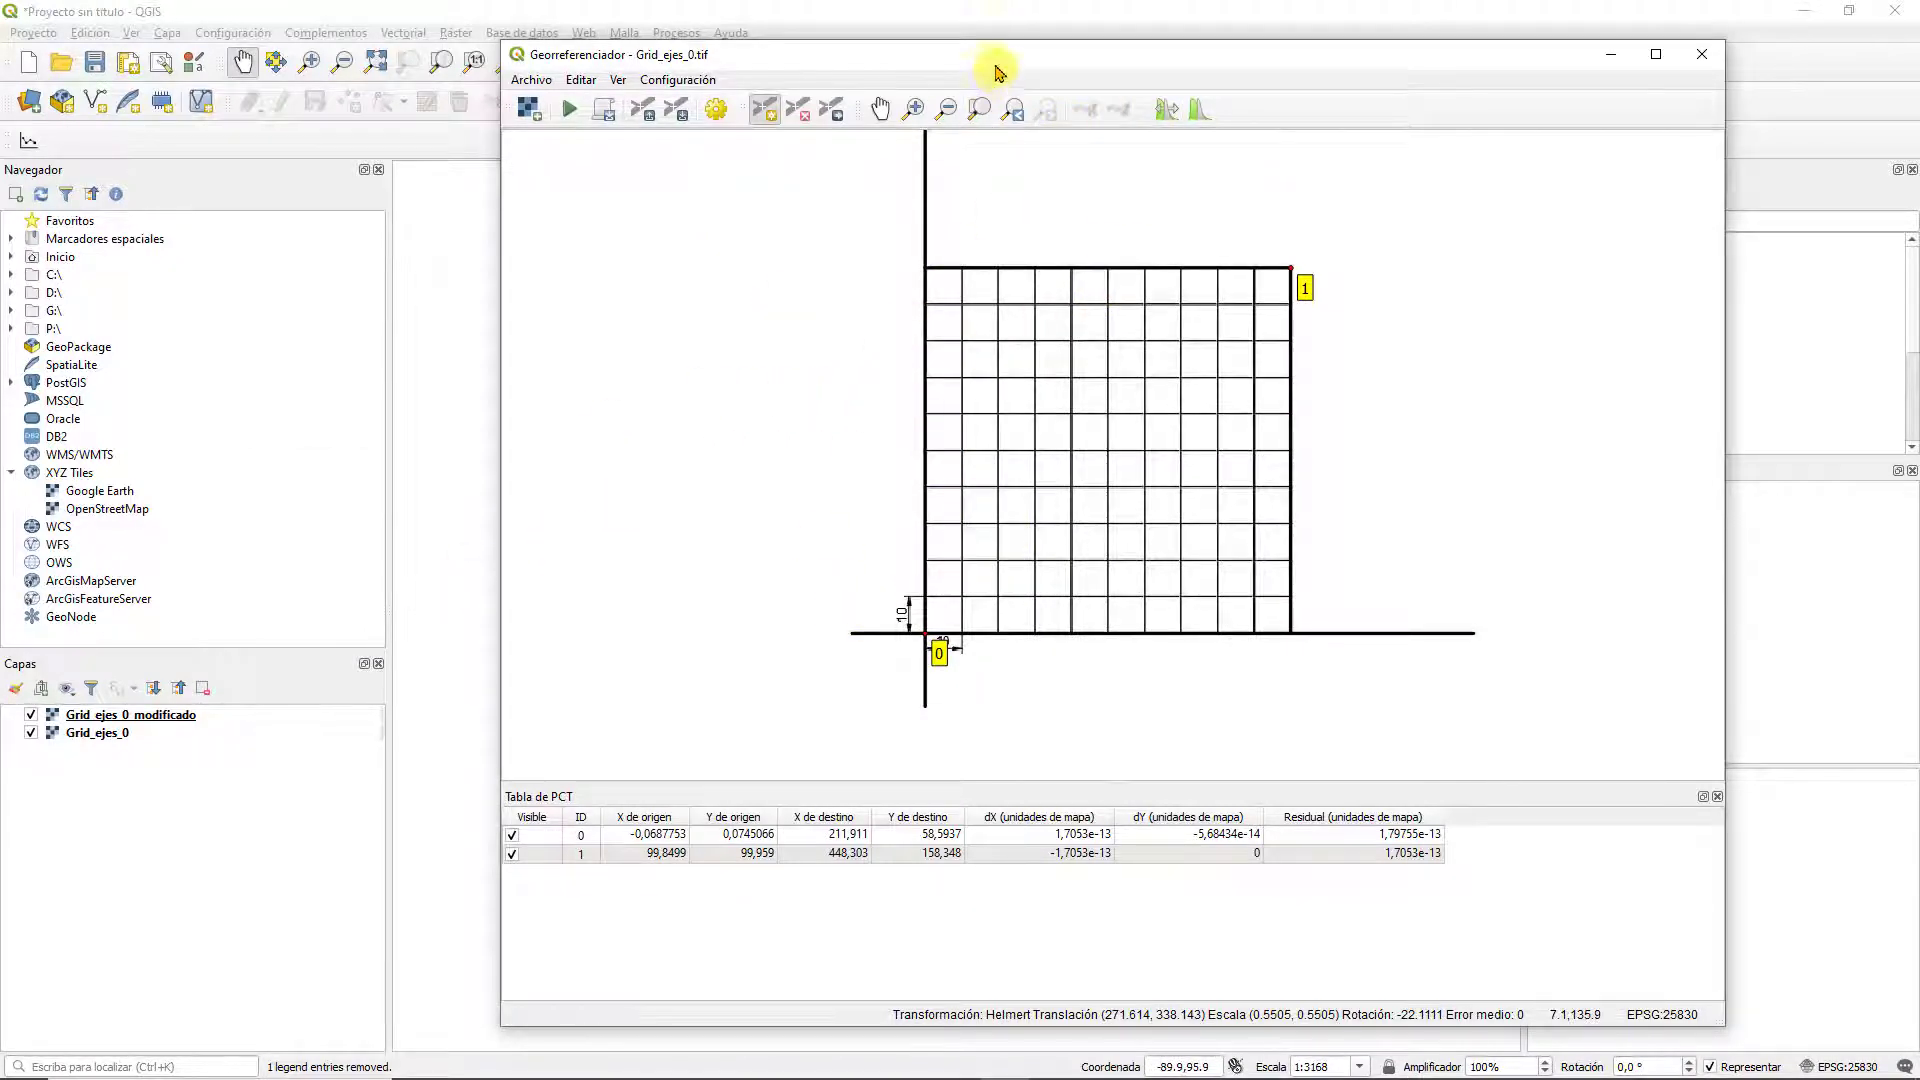
Accept the Georeferencer's transformation settings with type Helmert, Cúbica resampling and target SRE EPSG:25830 - ETRS89 / UTM zone 30N
left_click_drag(997, 61, 1706, 157)
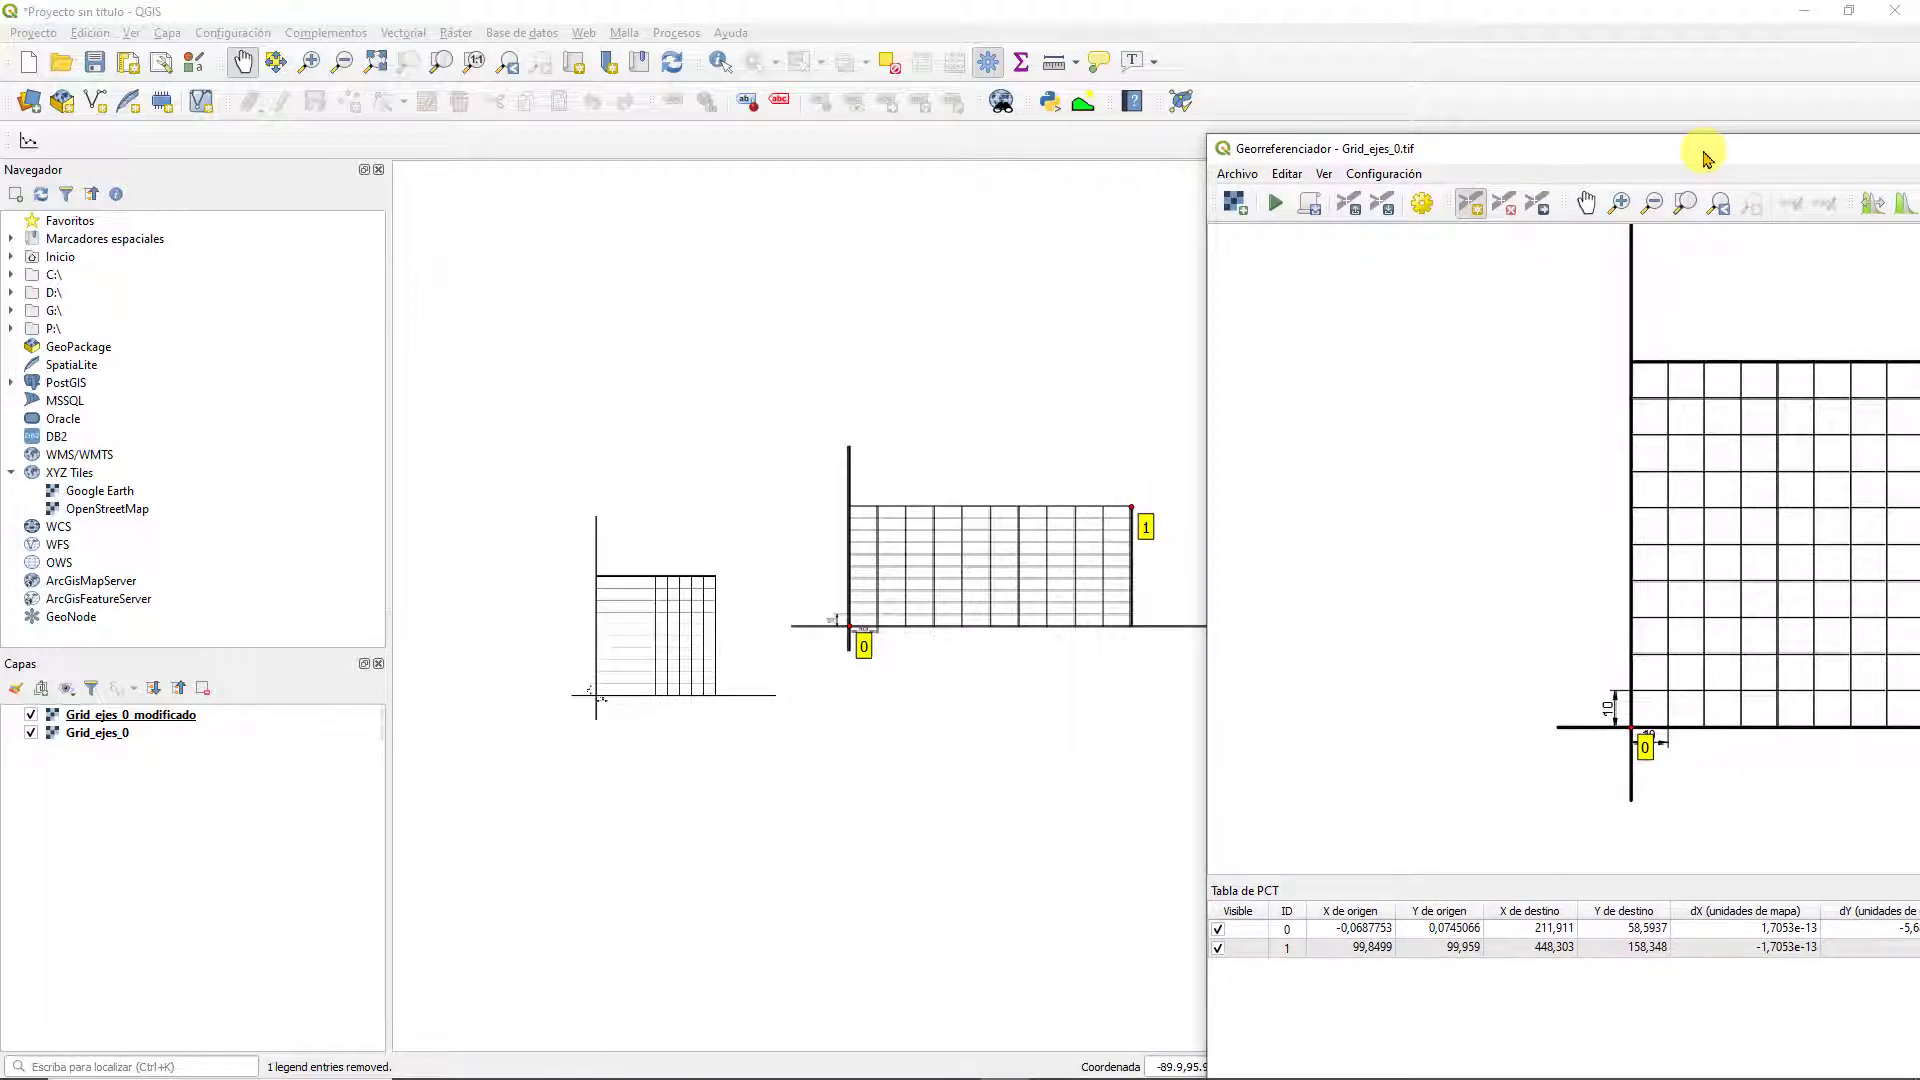
left_click_drag(1706, 157, 945, 57)
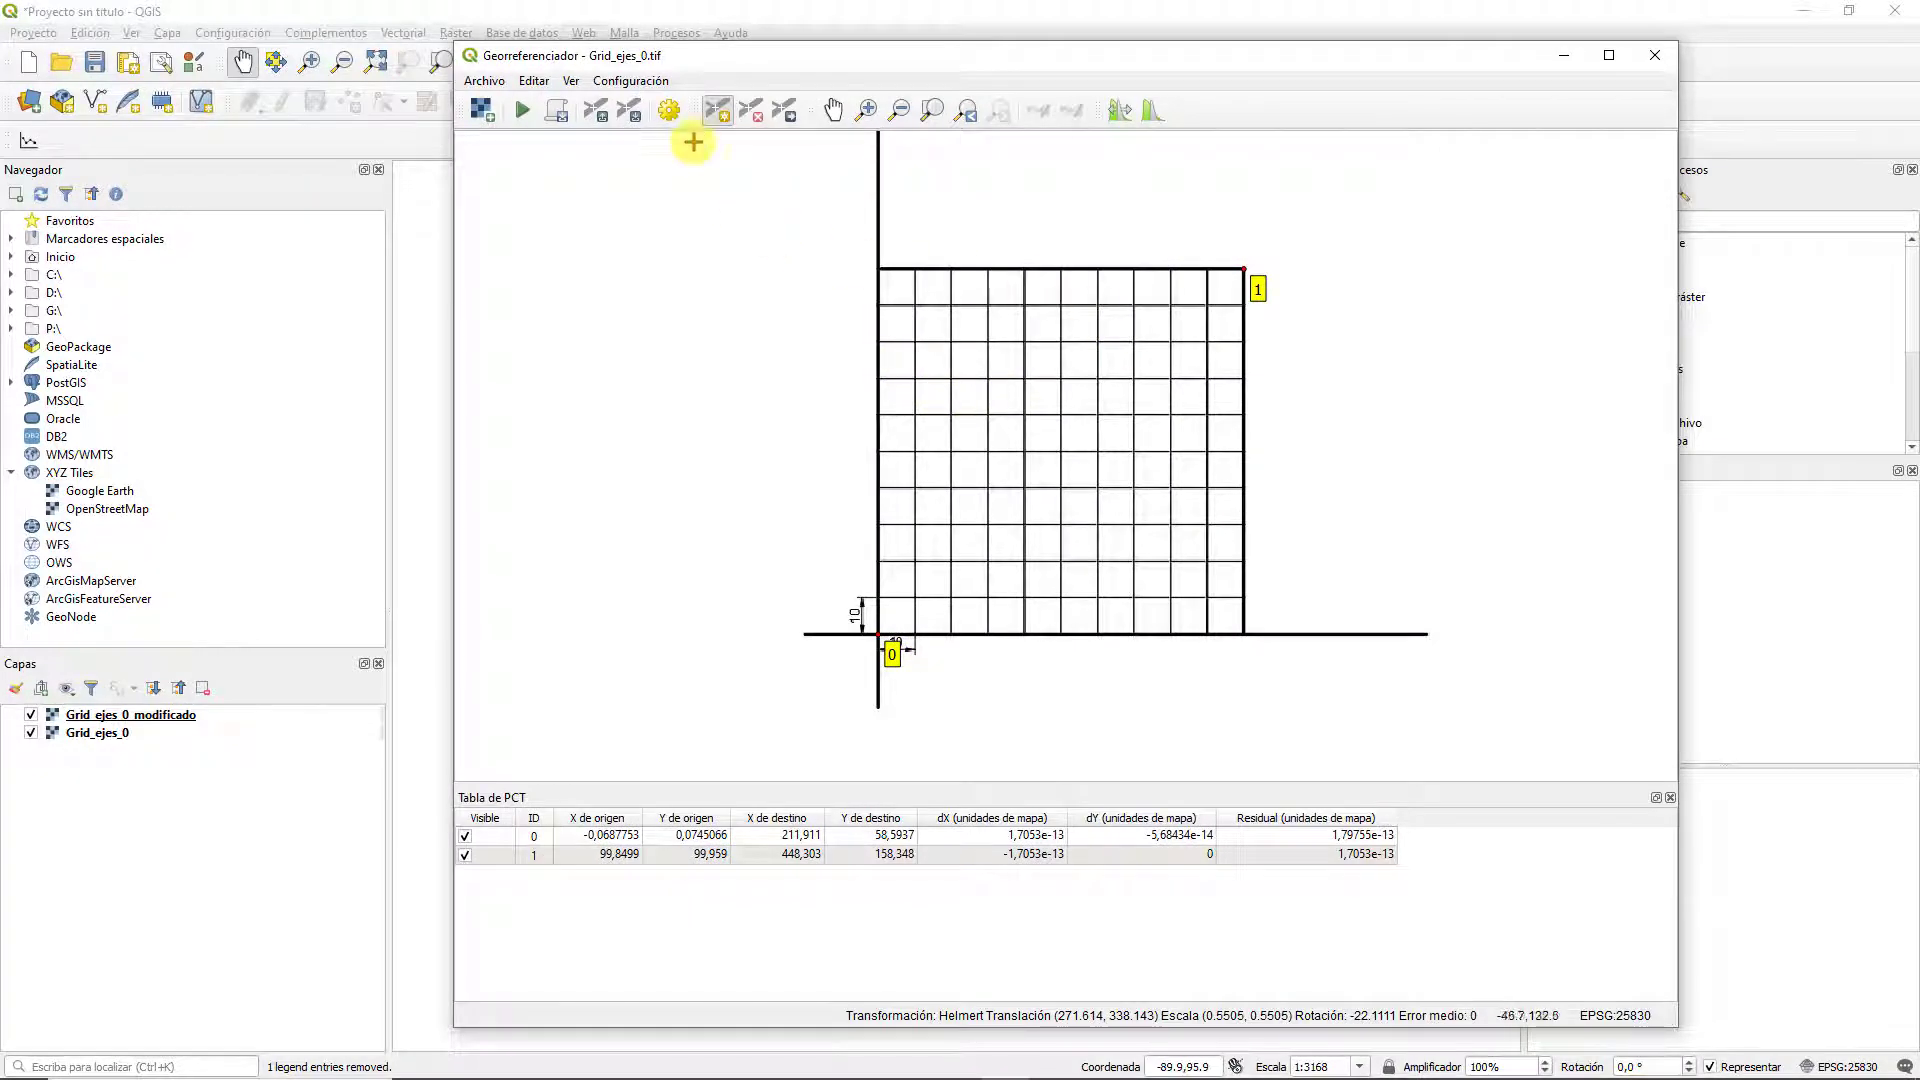
left_click(668, 112)
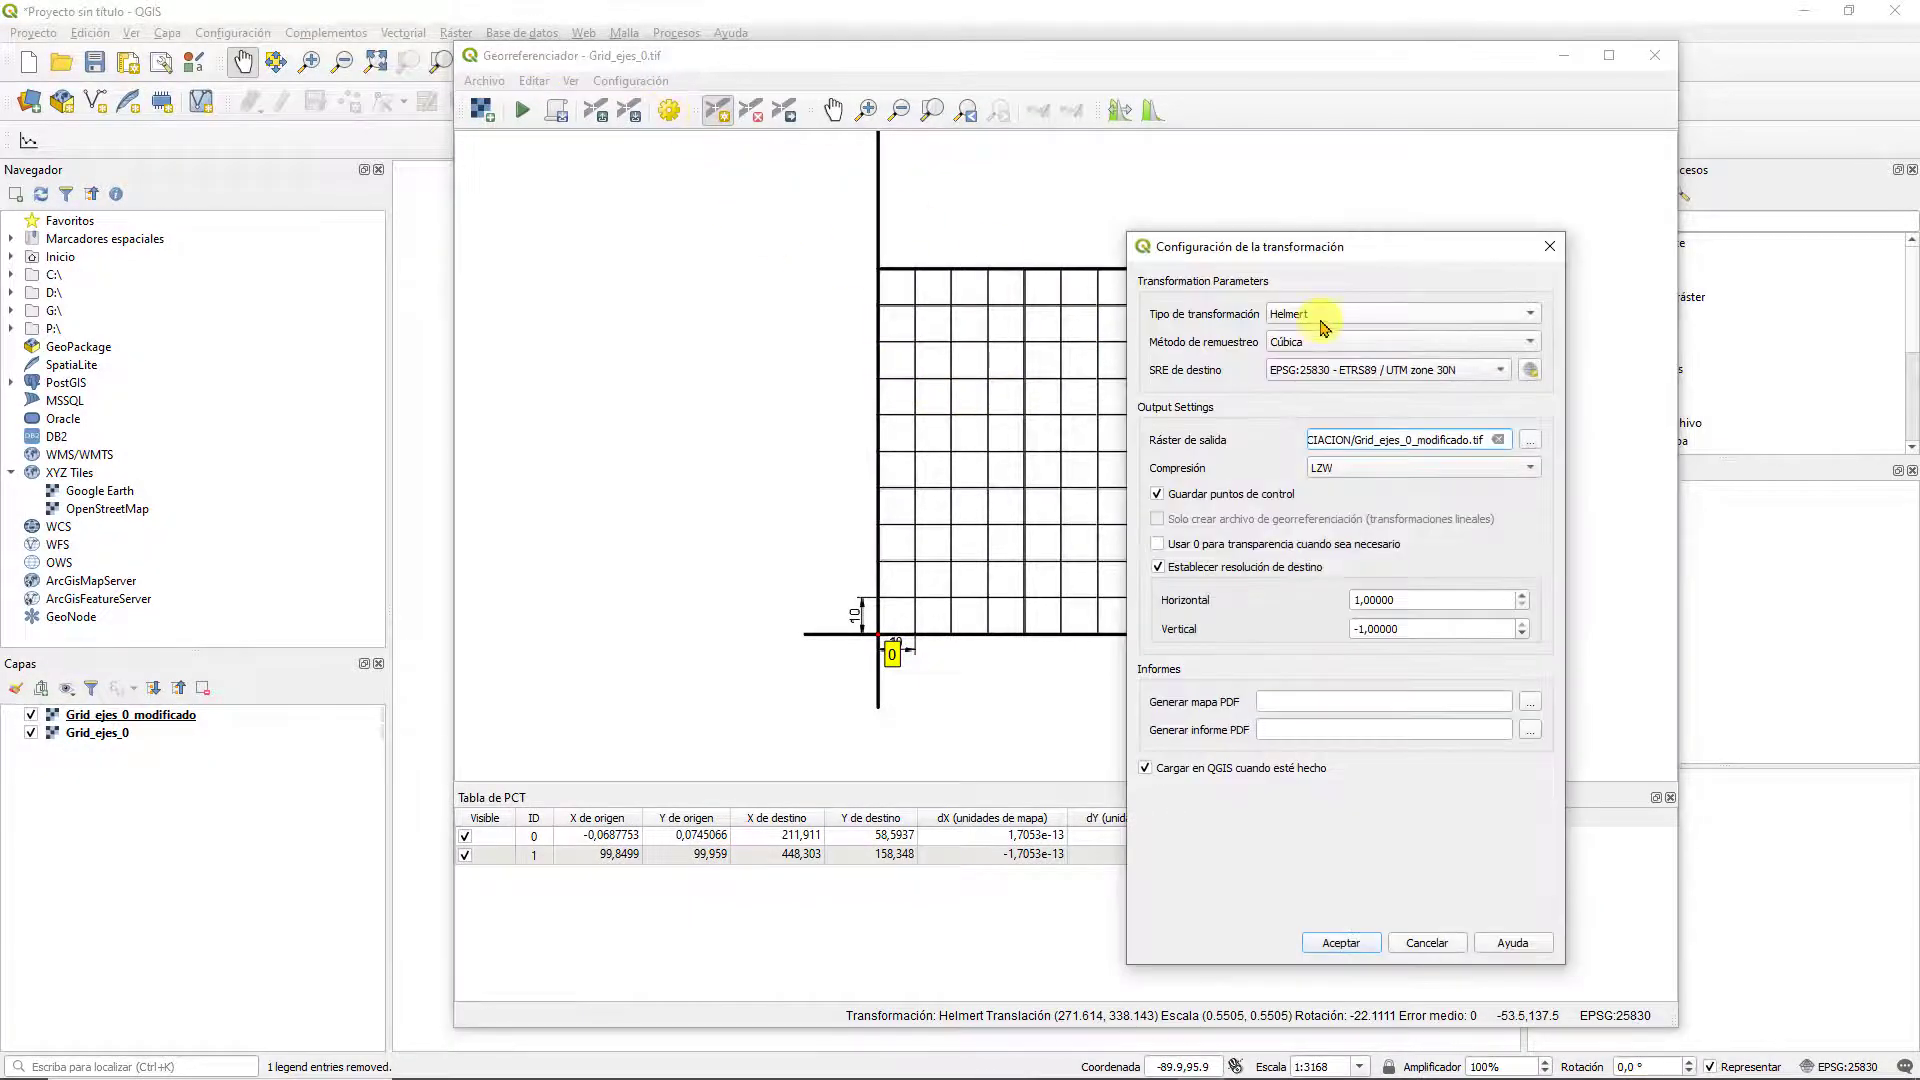
left_click(1322, 320)
left_click(1313, 318)
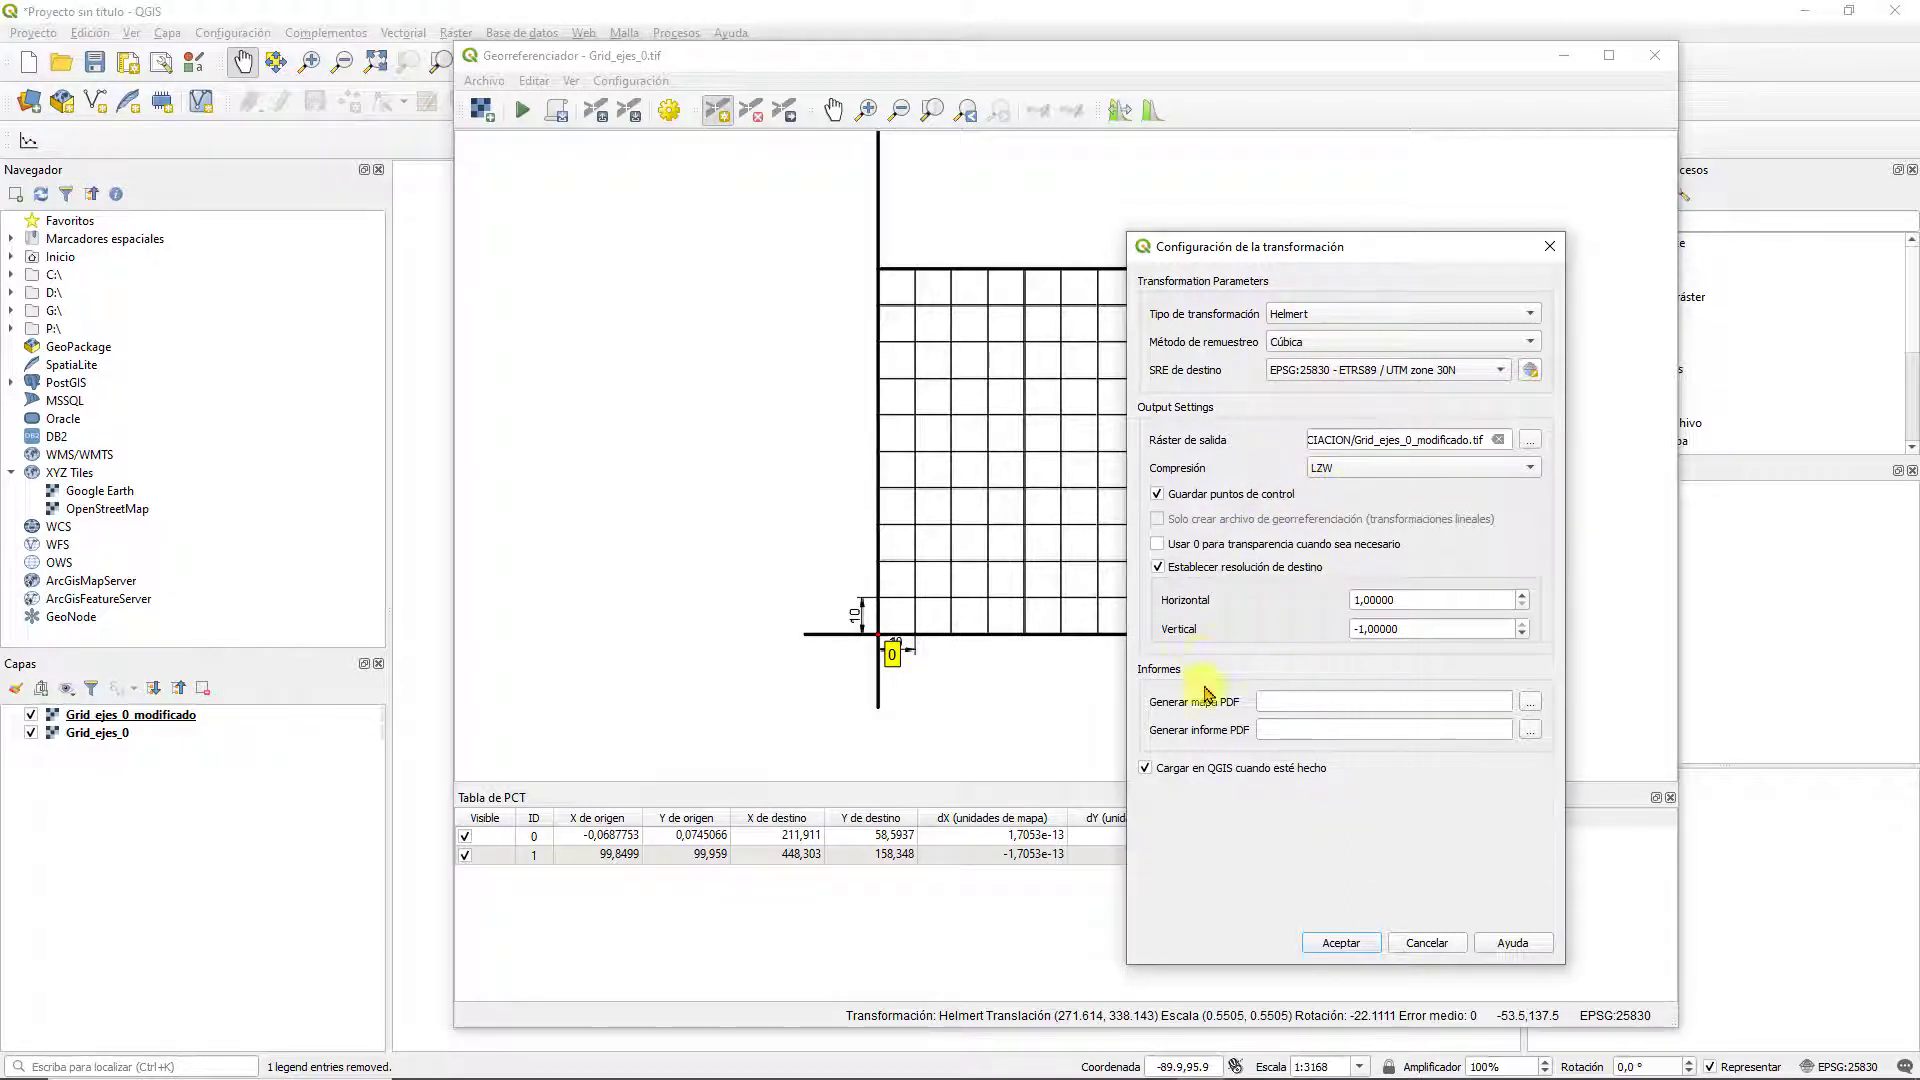
left_click(1341, 943)
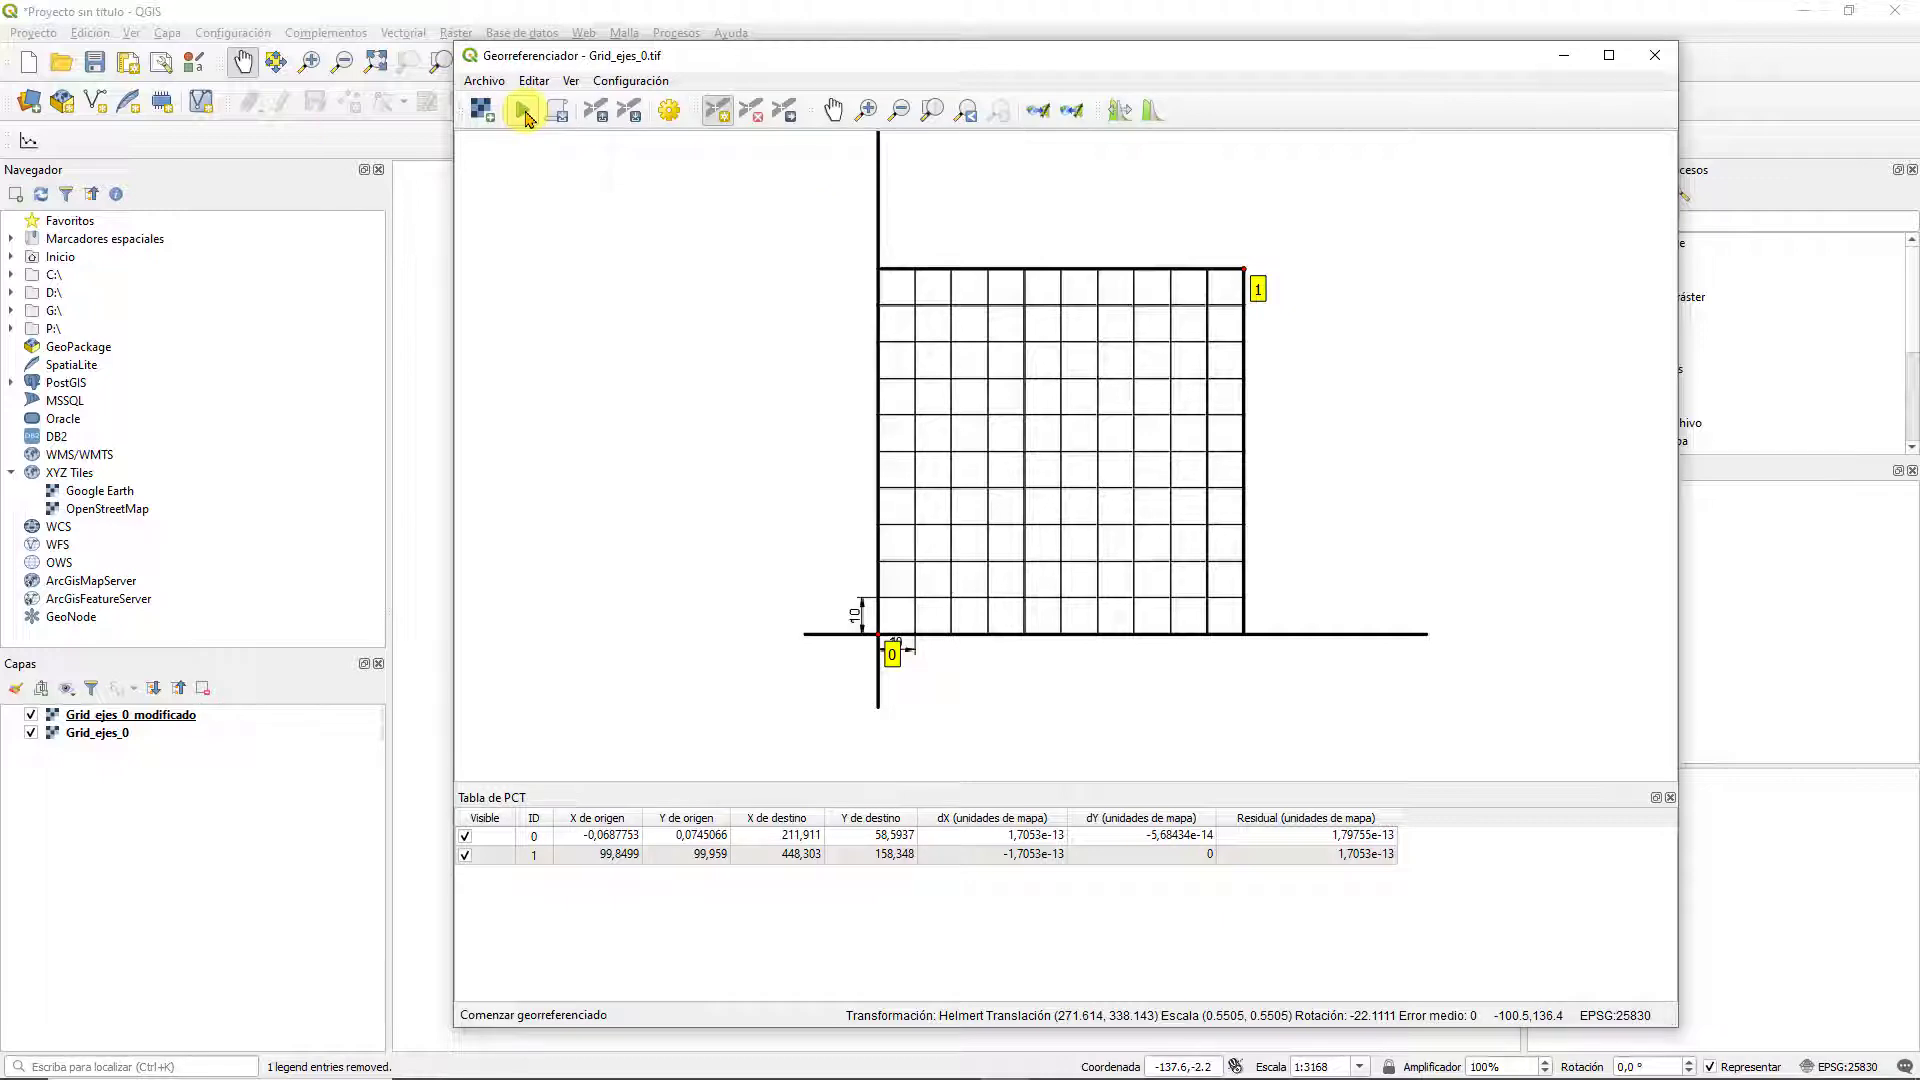
Run the Helmert georeferencing of the grid image and inspect the resulting raster beside the original grid on the map canvas
left_click(523, 111)
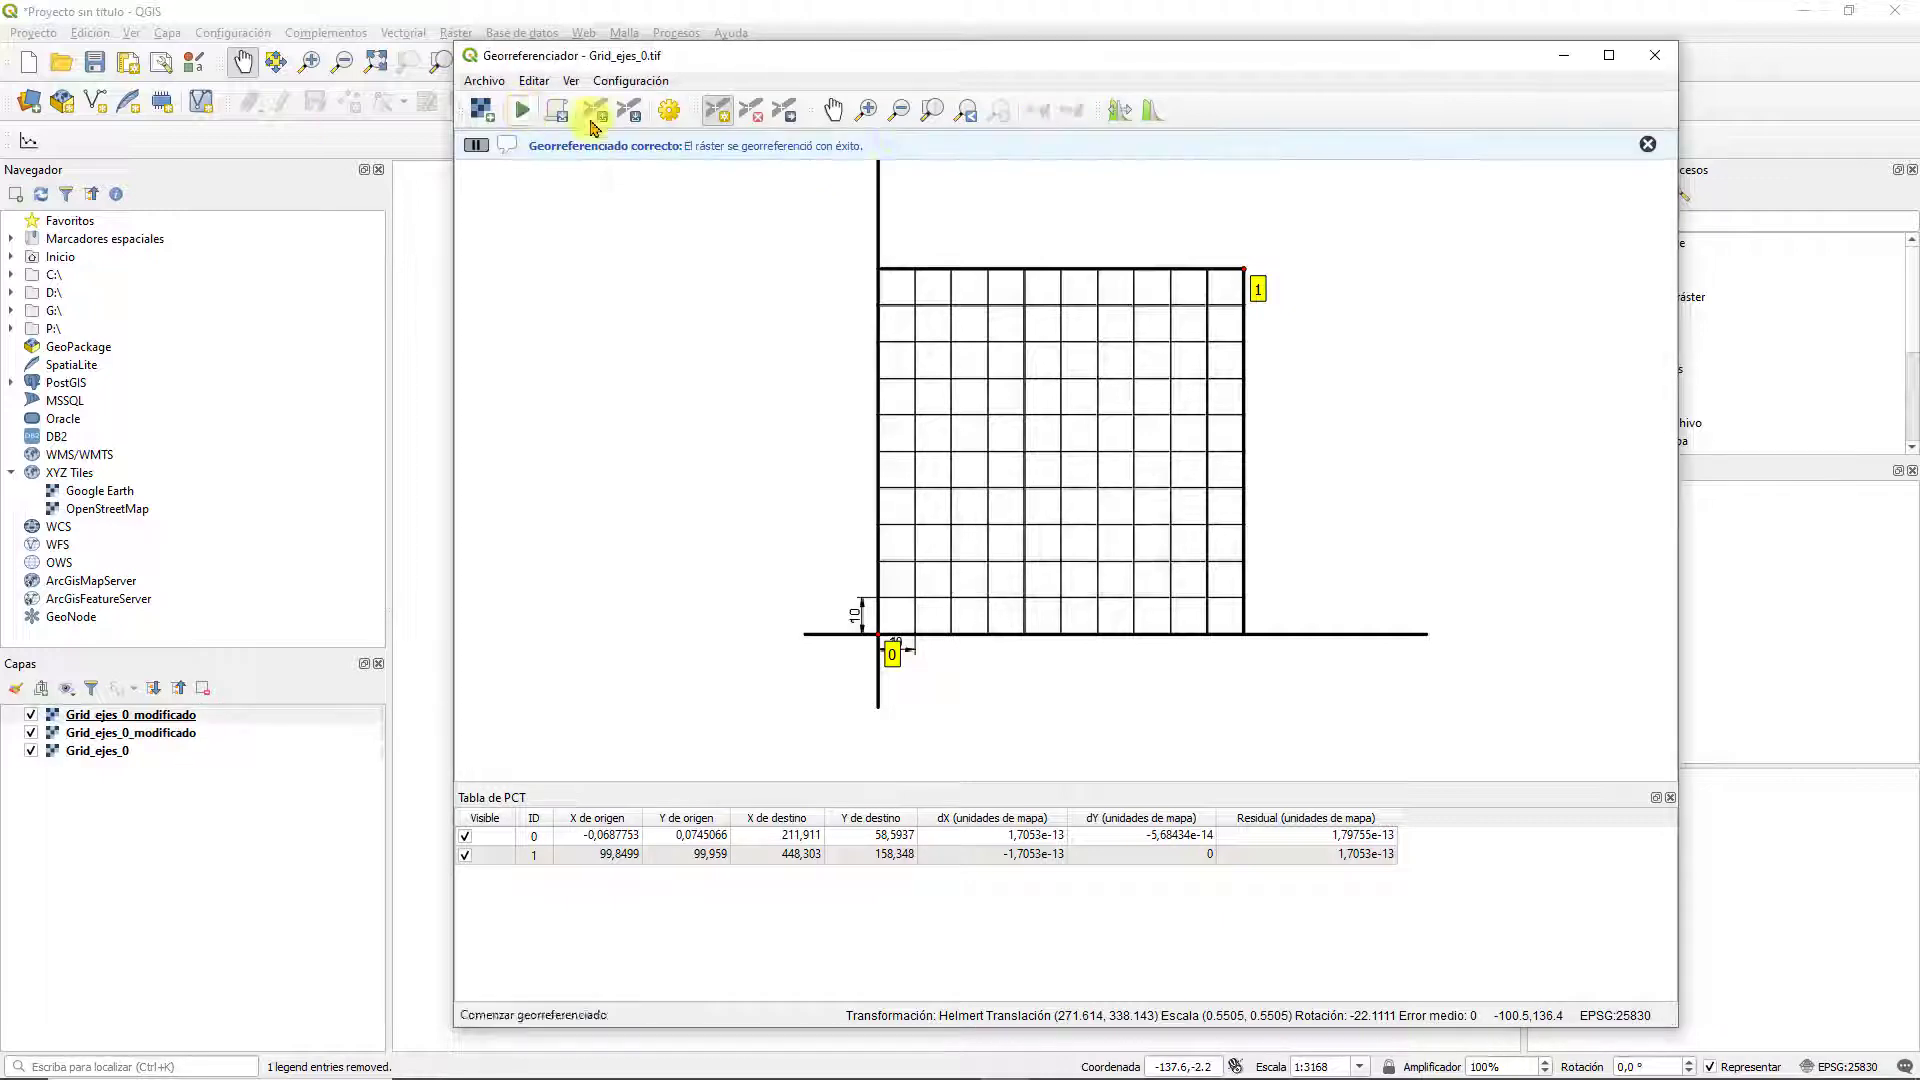
left_click(1564, 62)
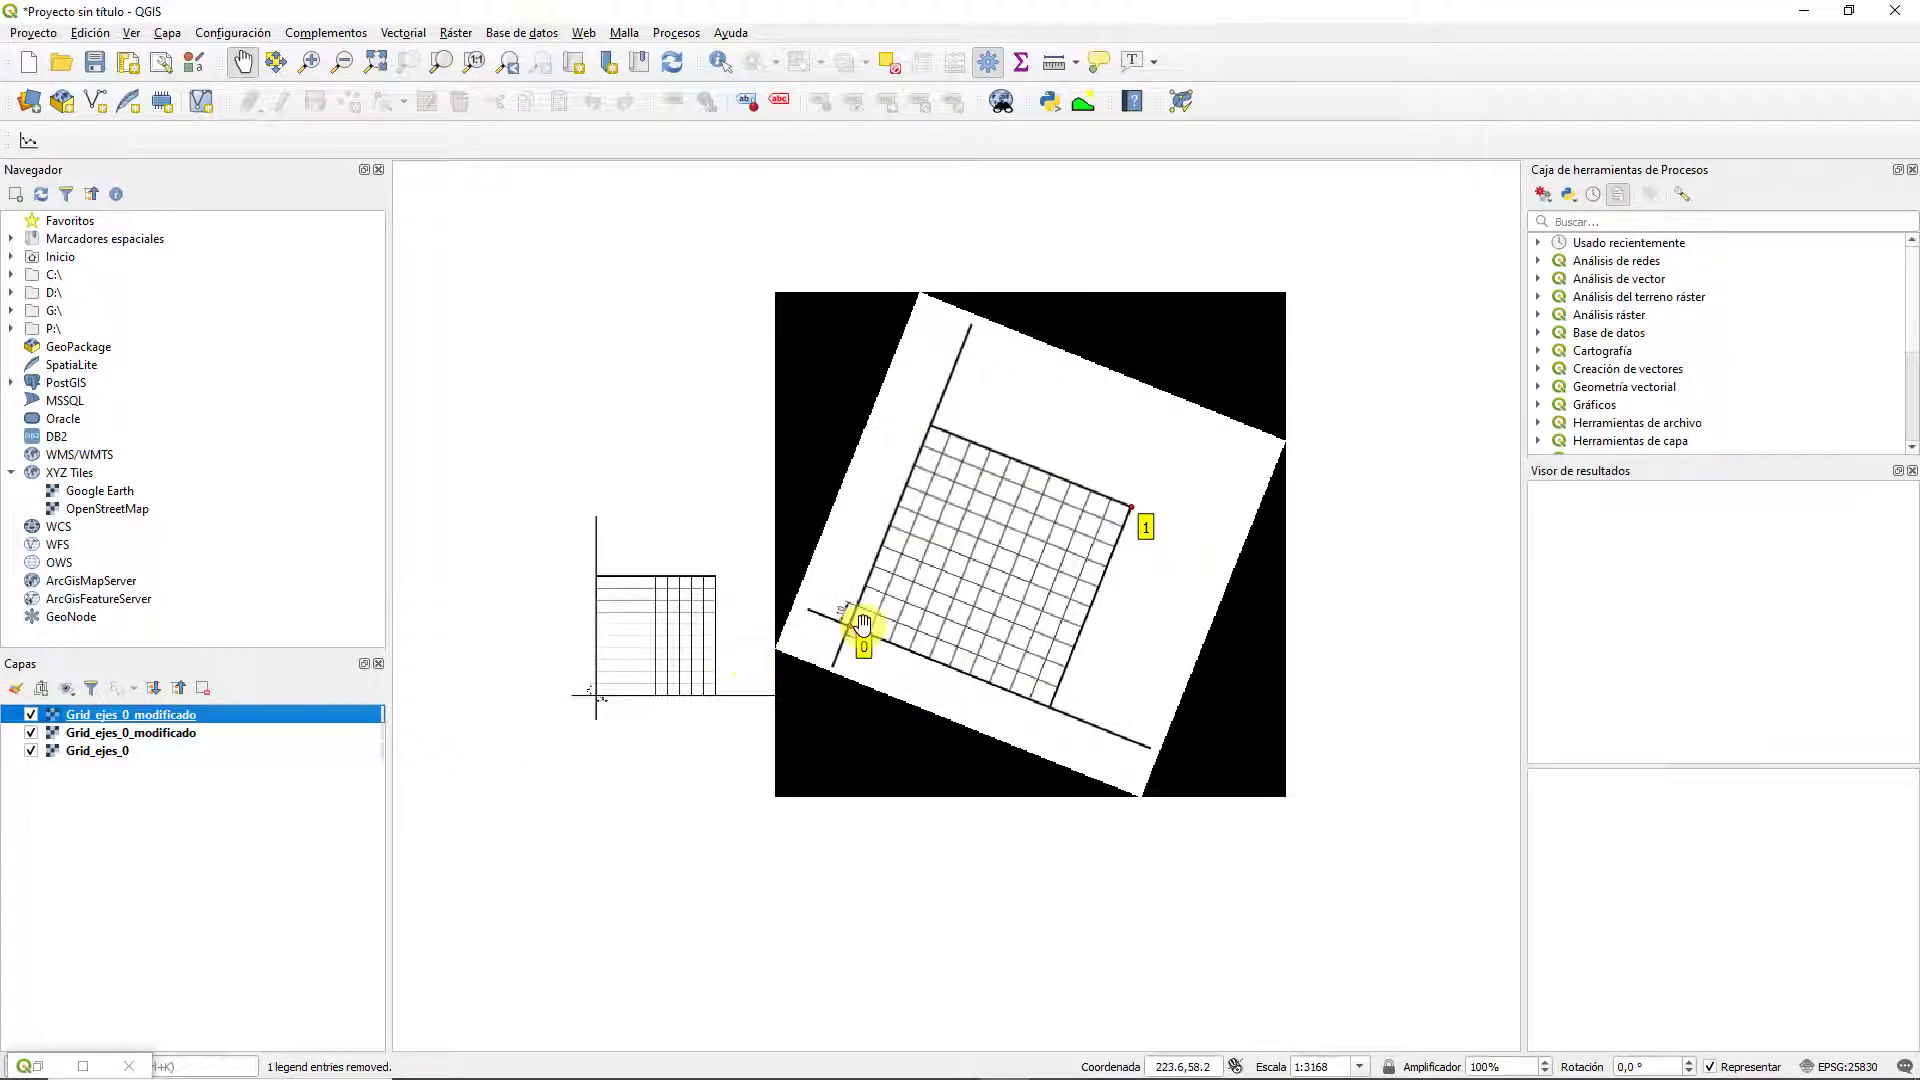
scroll(862, 624, "up", 1)
scroll(863, 624, "down", 1)
left_click_drag(862, 624, 1000, 630)
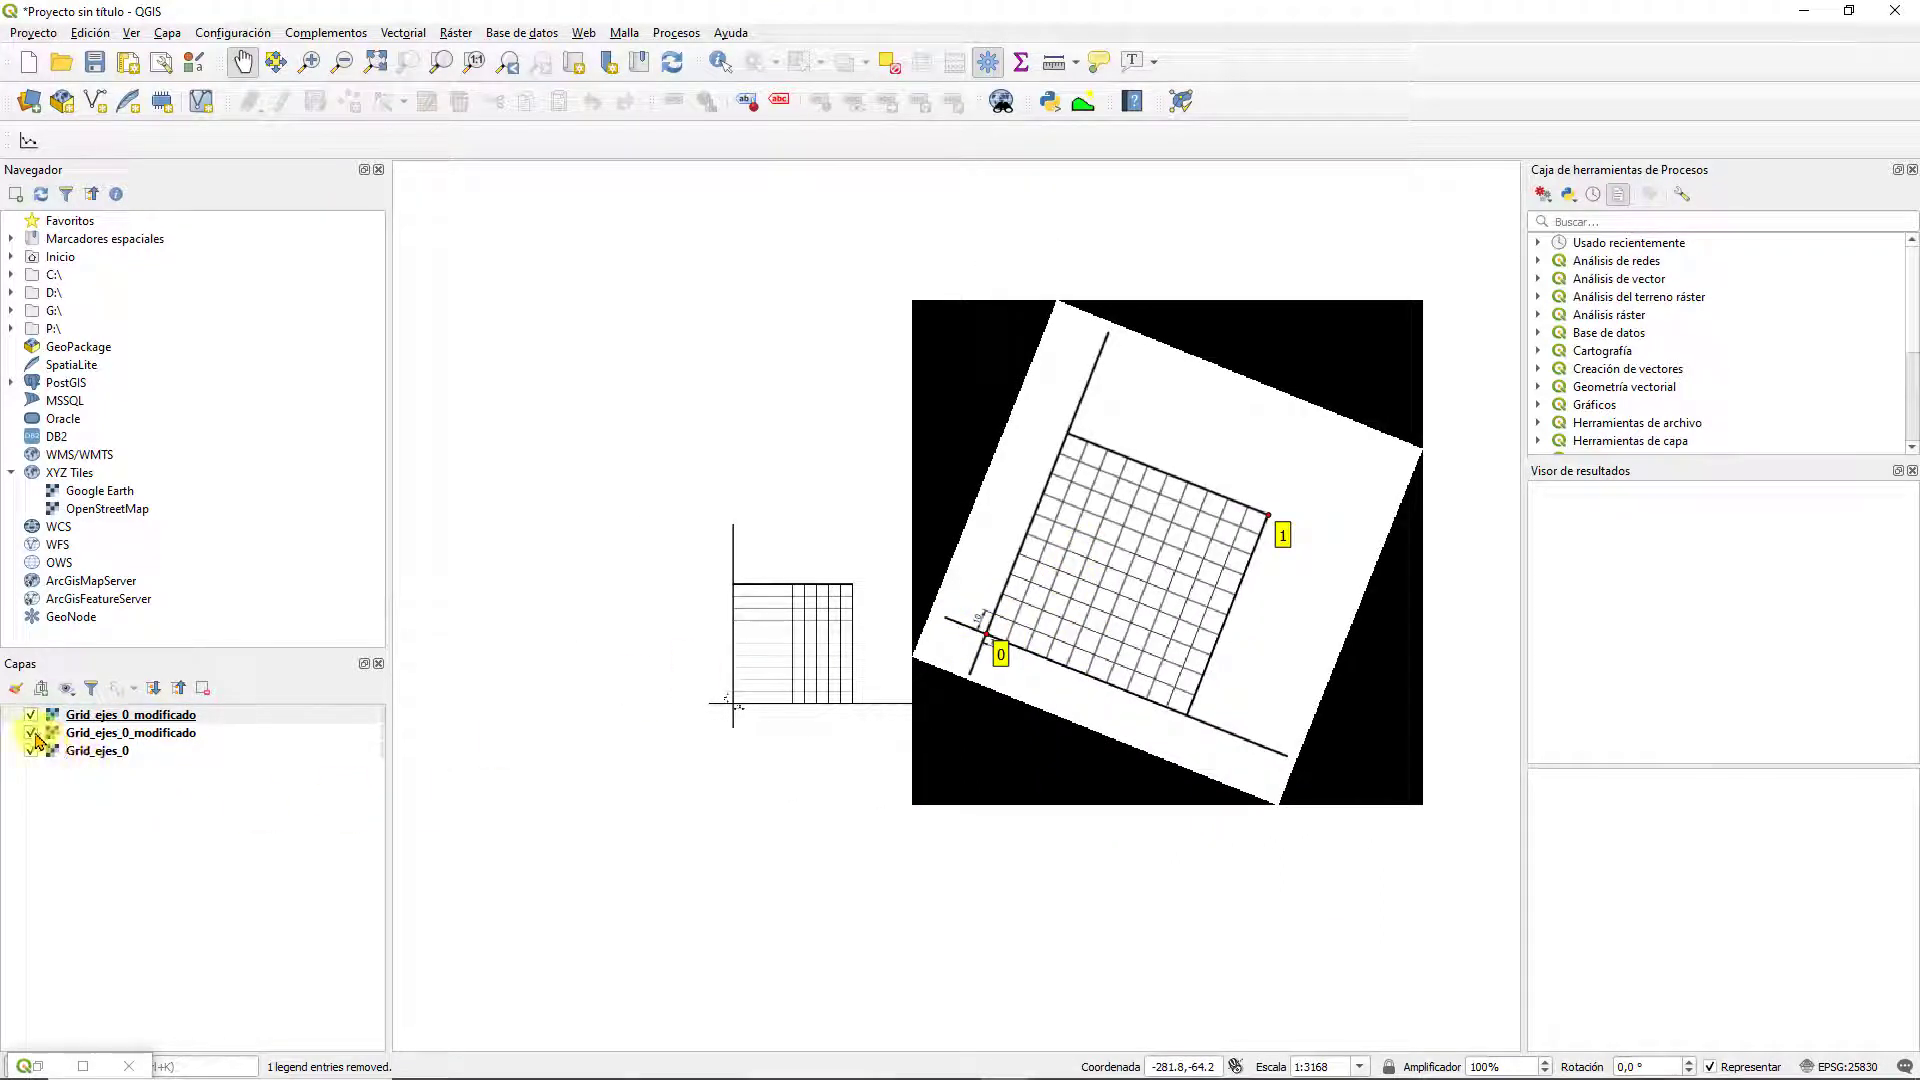
Examine the Helmert raster beside the original grid, briefly hiding it to compare its shape and orientation with the linear result
left_click(31, 715)
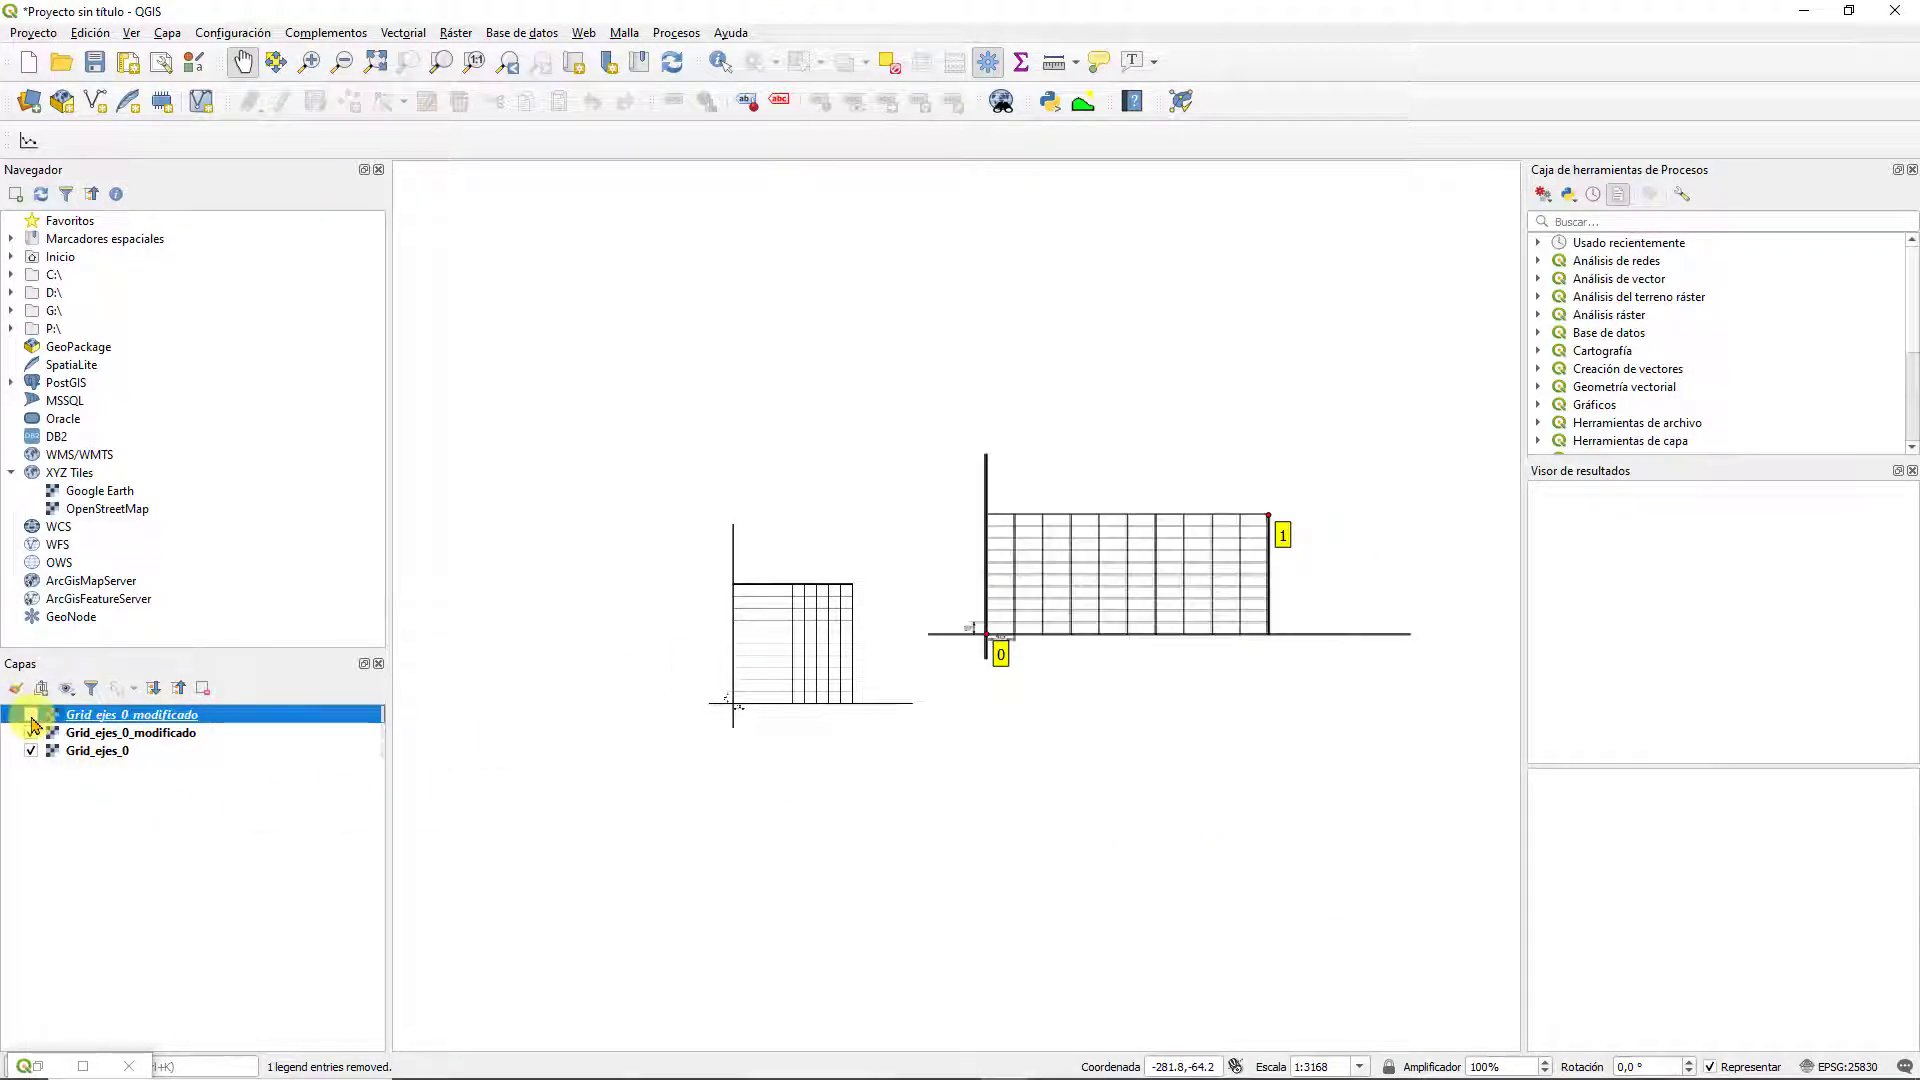
left_click(31, 715)
left_click_drag(1058, 601, 892, 596)
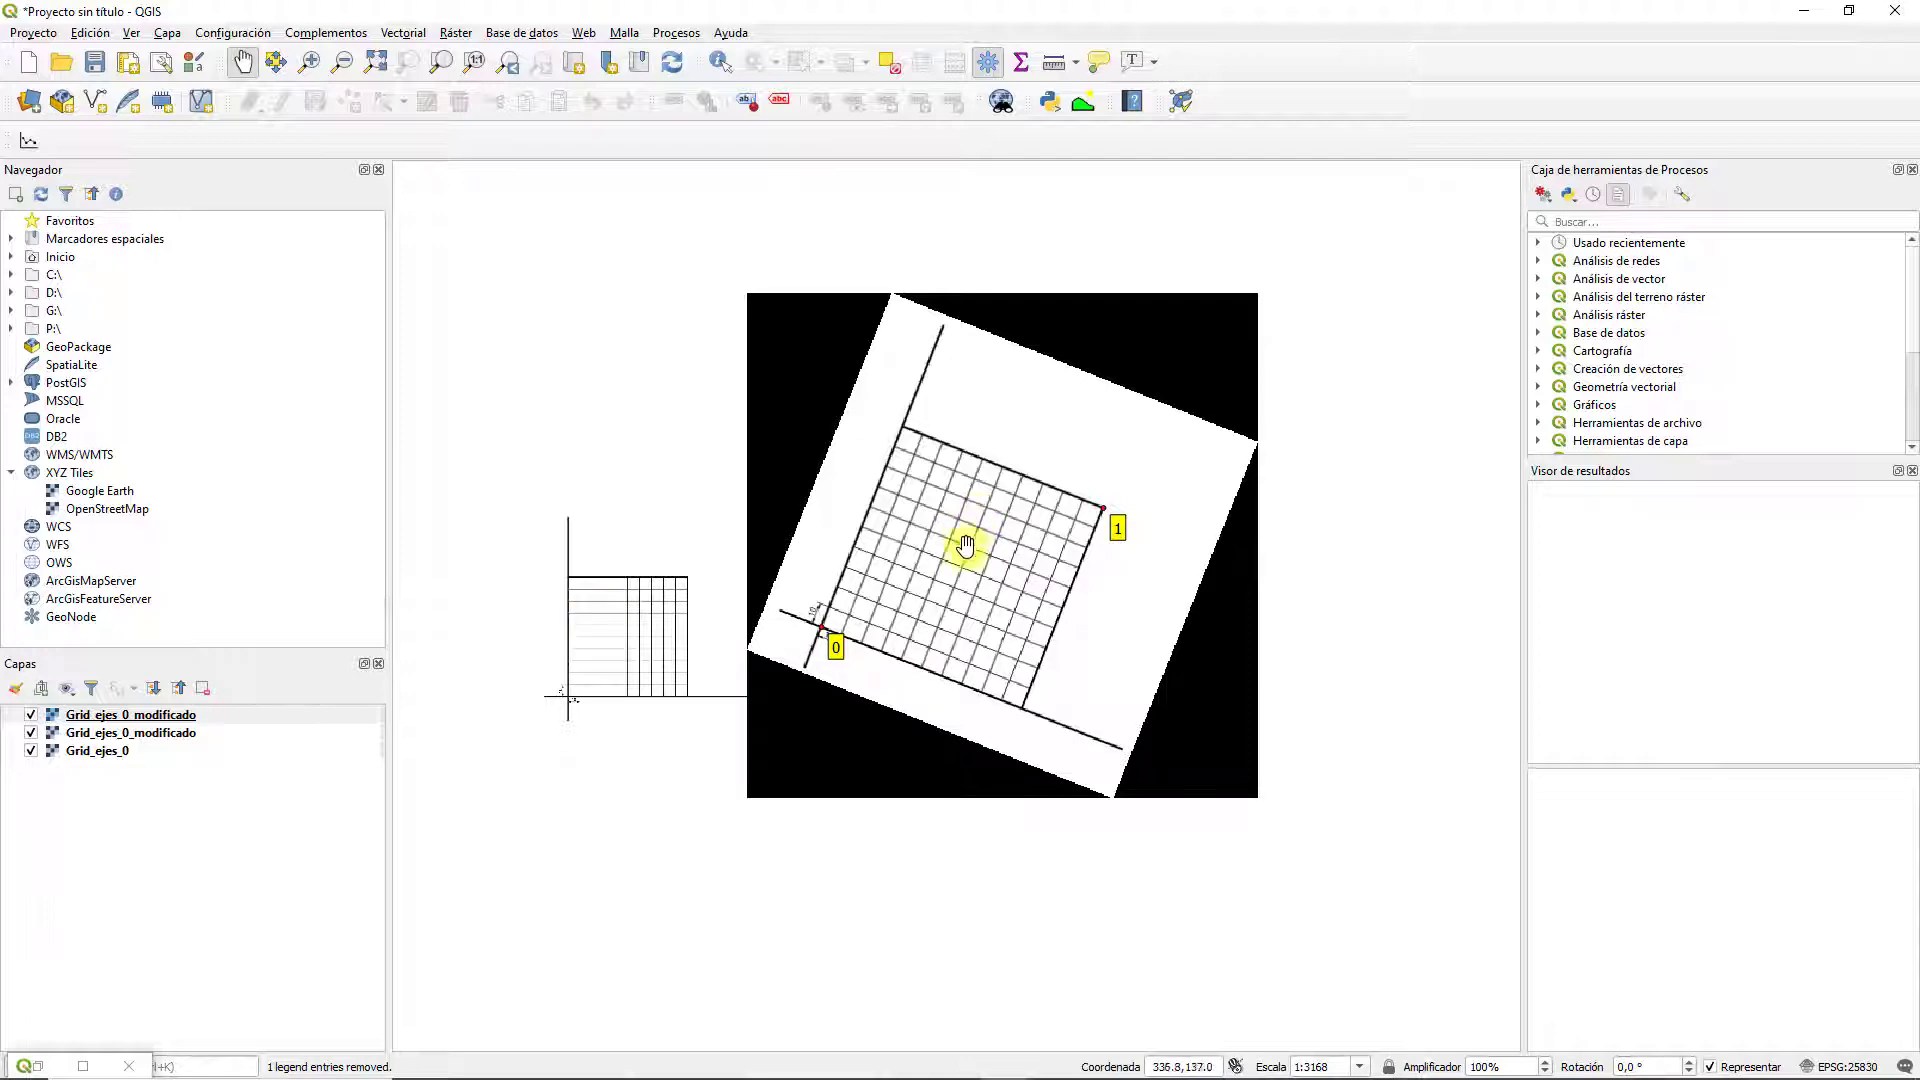
scroll(964, 562, "up", 1)
left_click_drag(964, 566, 1136, 531)
scroll(1136, 531, "down", 1)
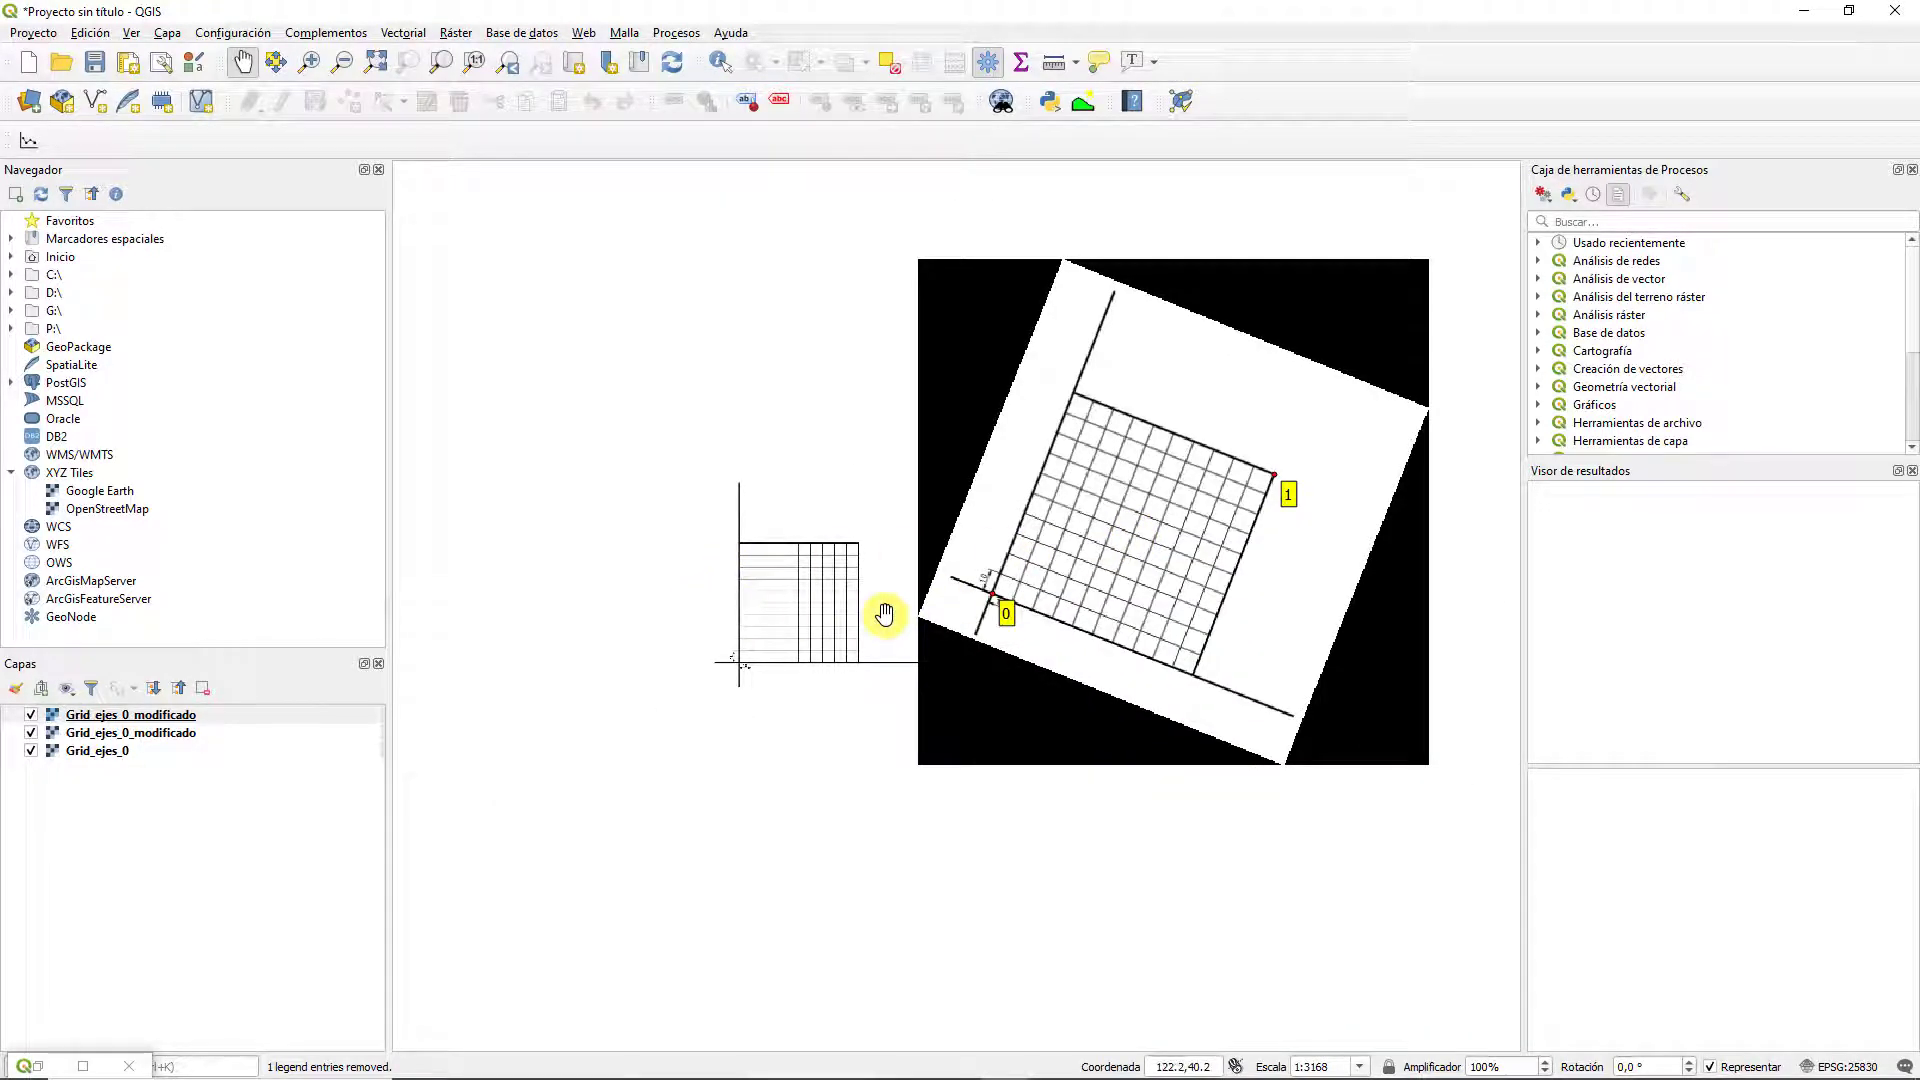
scroll(885, 614, "up", 1)
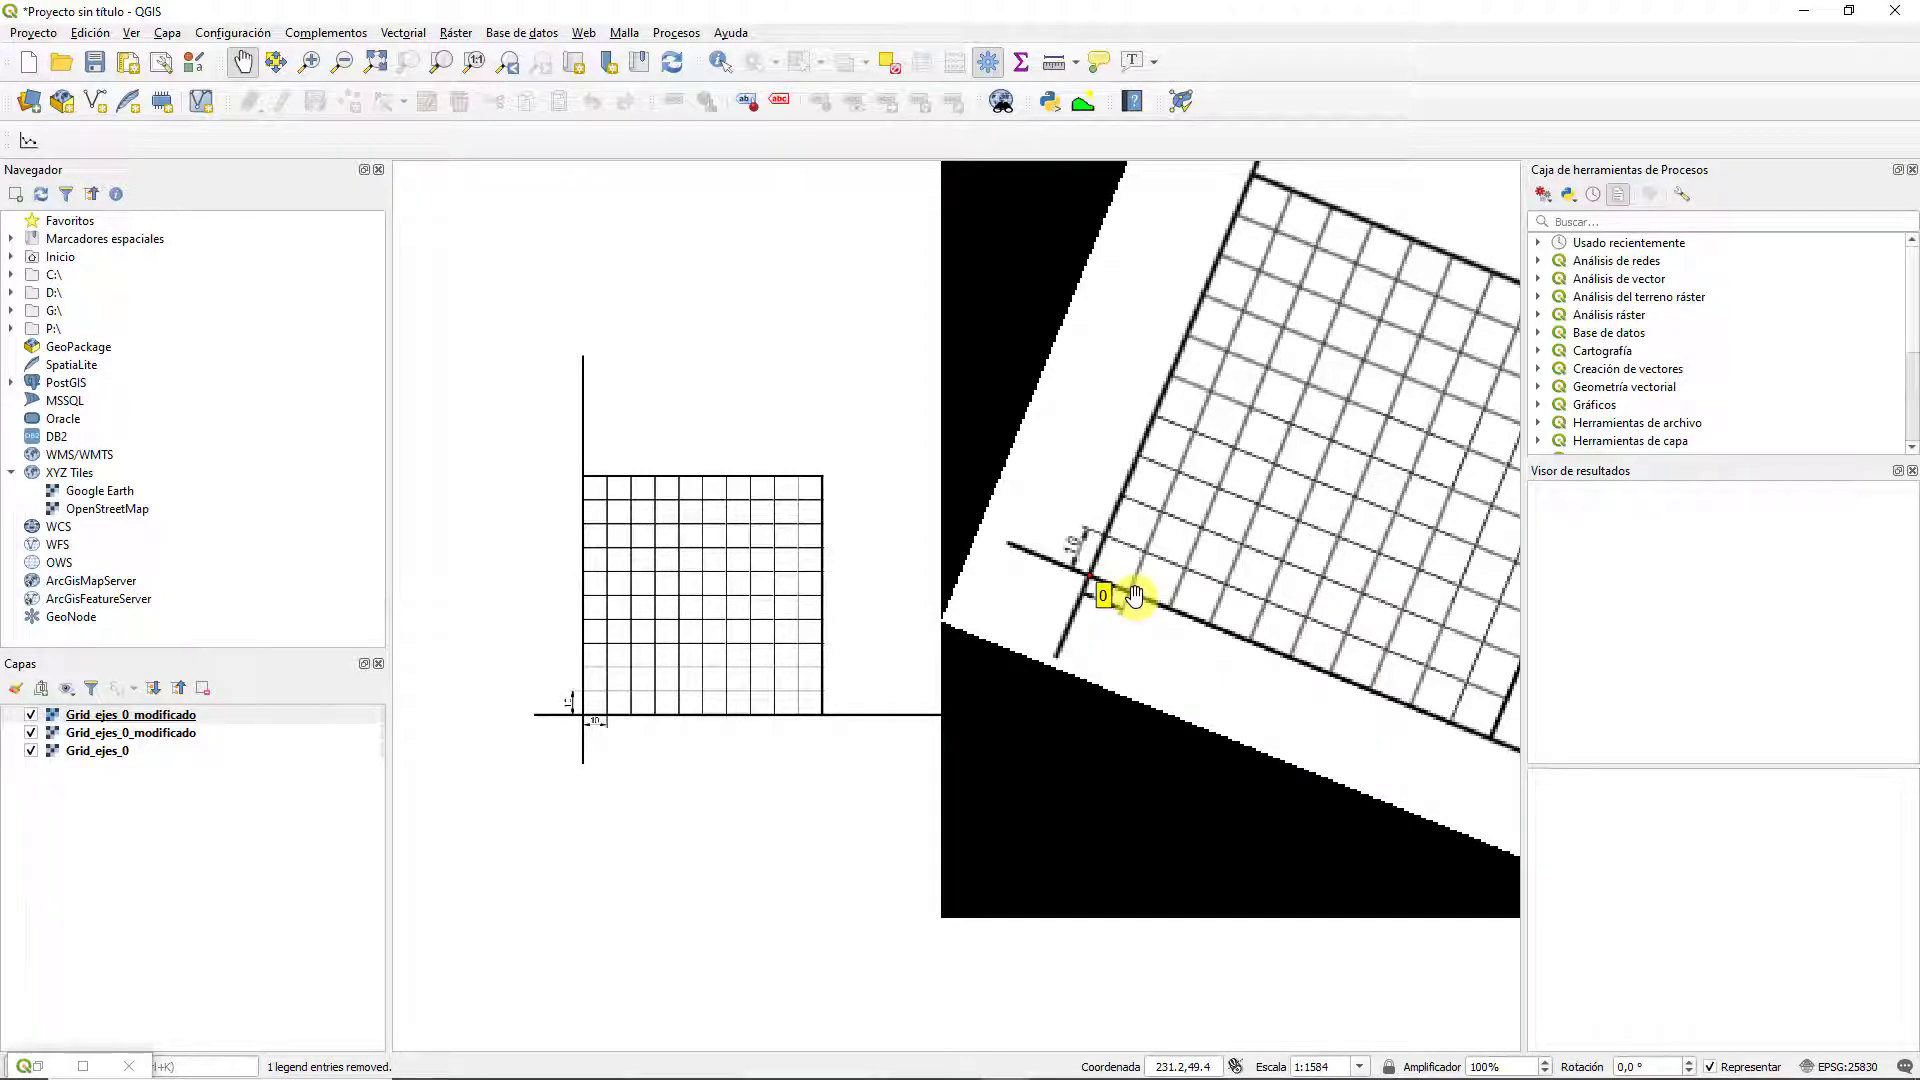
scroll(1133, 595, "down", 1)
left_click_drag(1167, 578, 1049, 583)
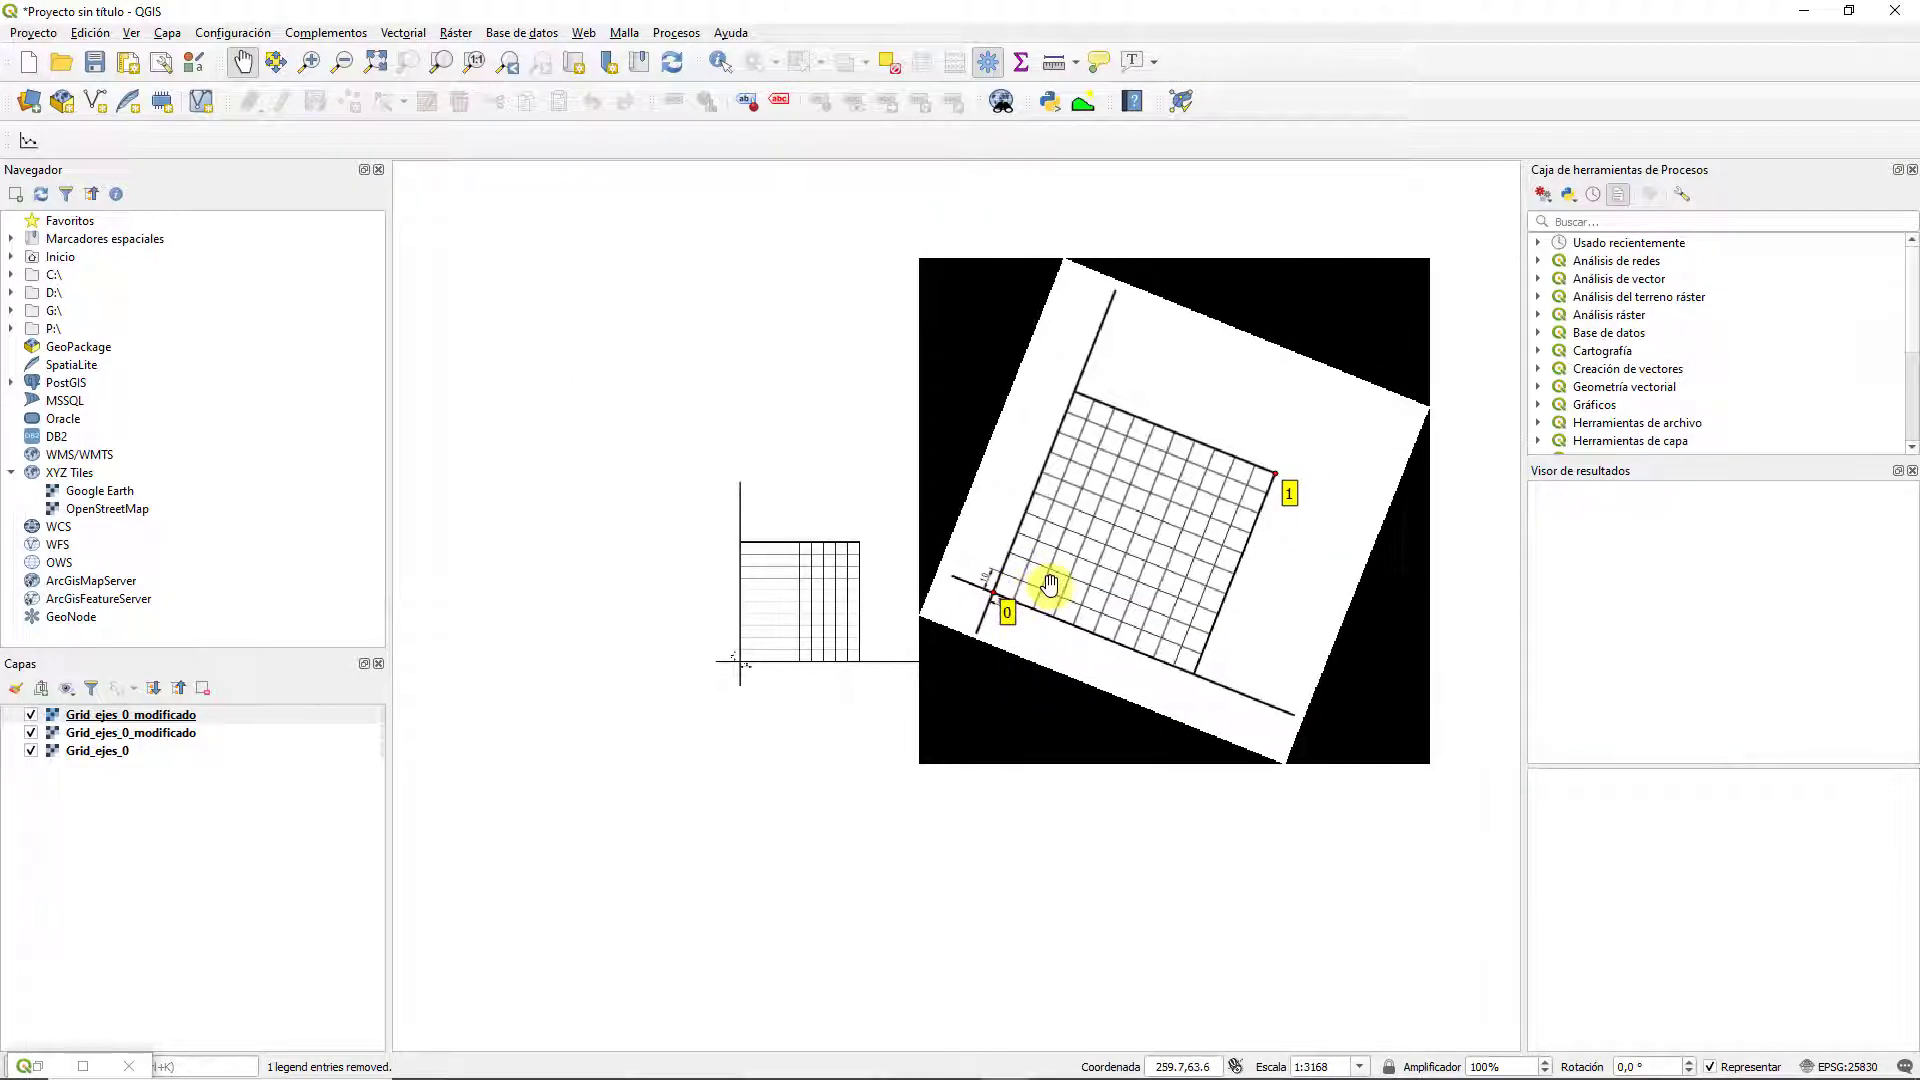
scroll(1051, 587, "up", 1)
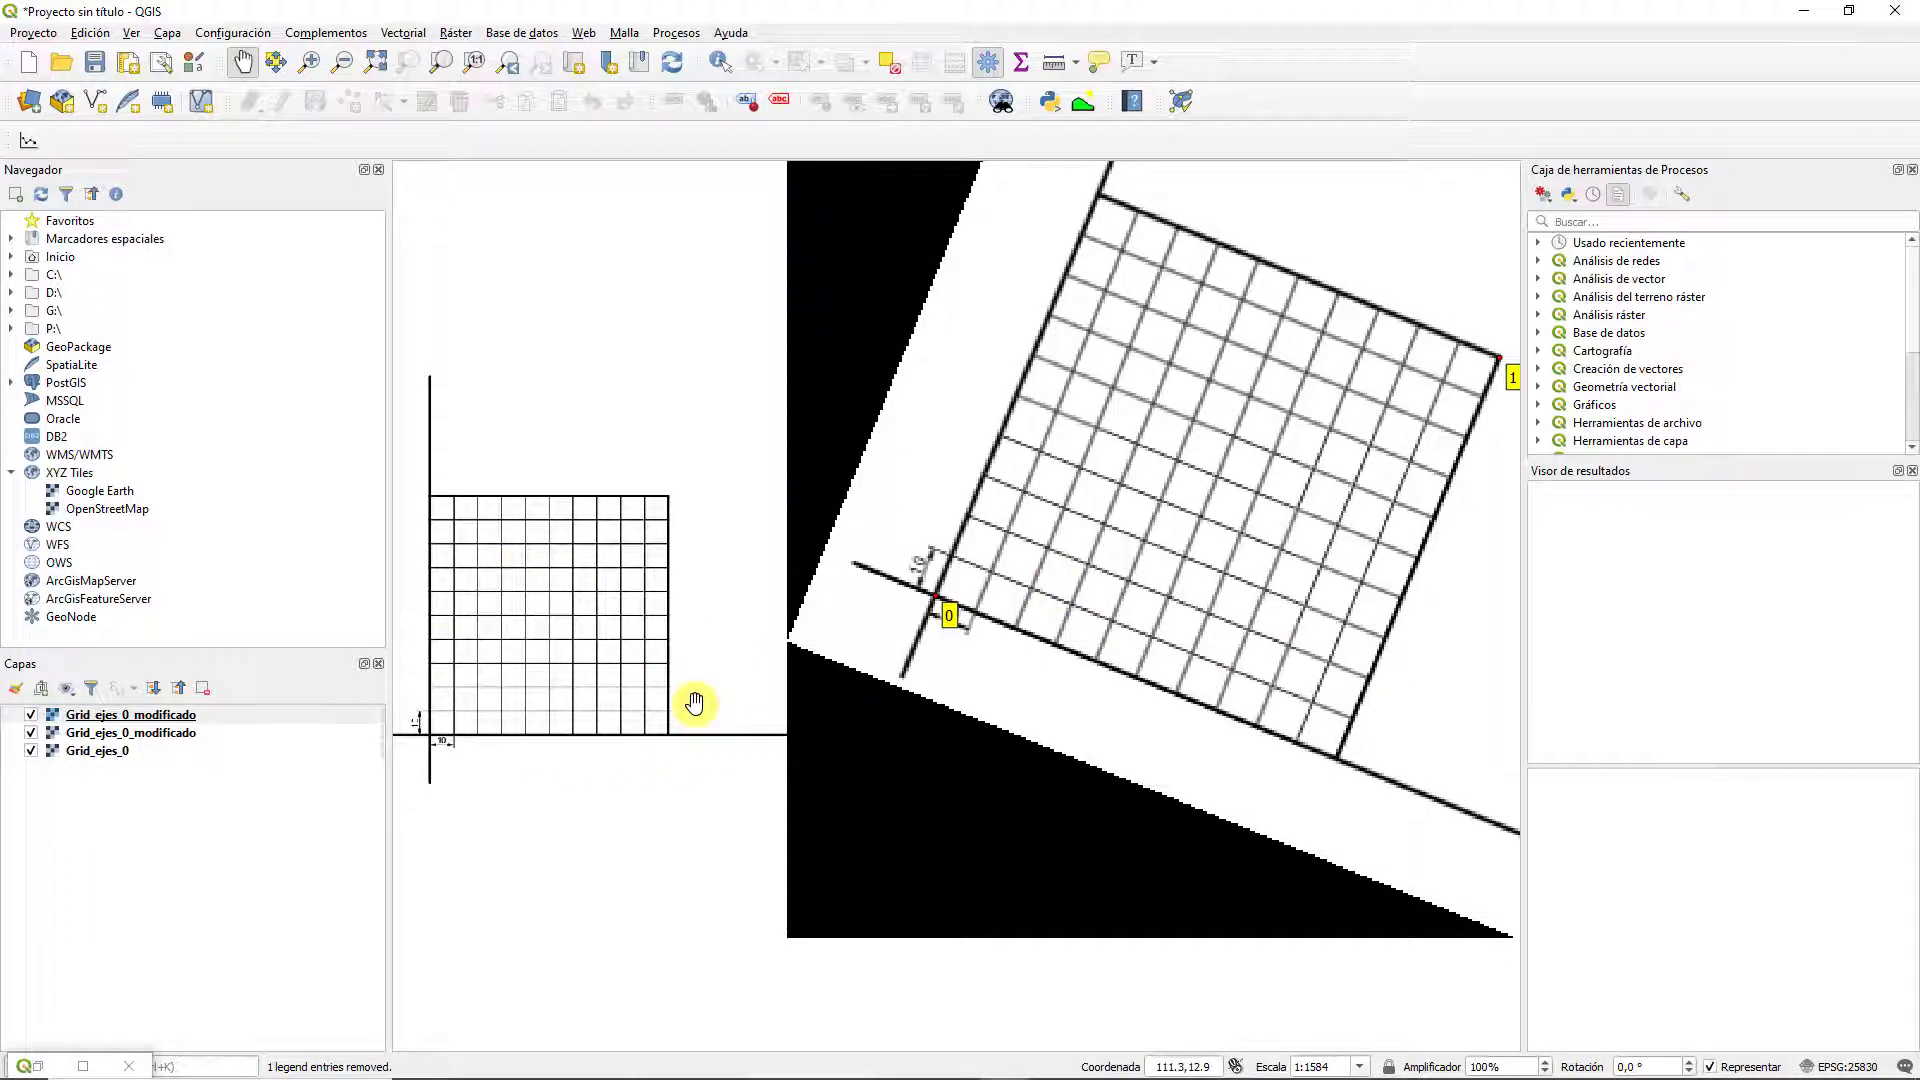
scroll(690, 673, "down", 1)
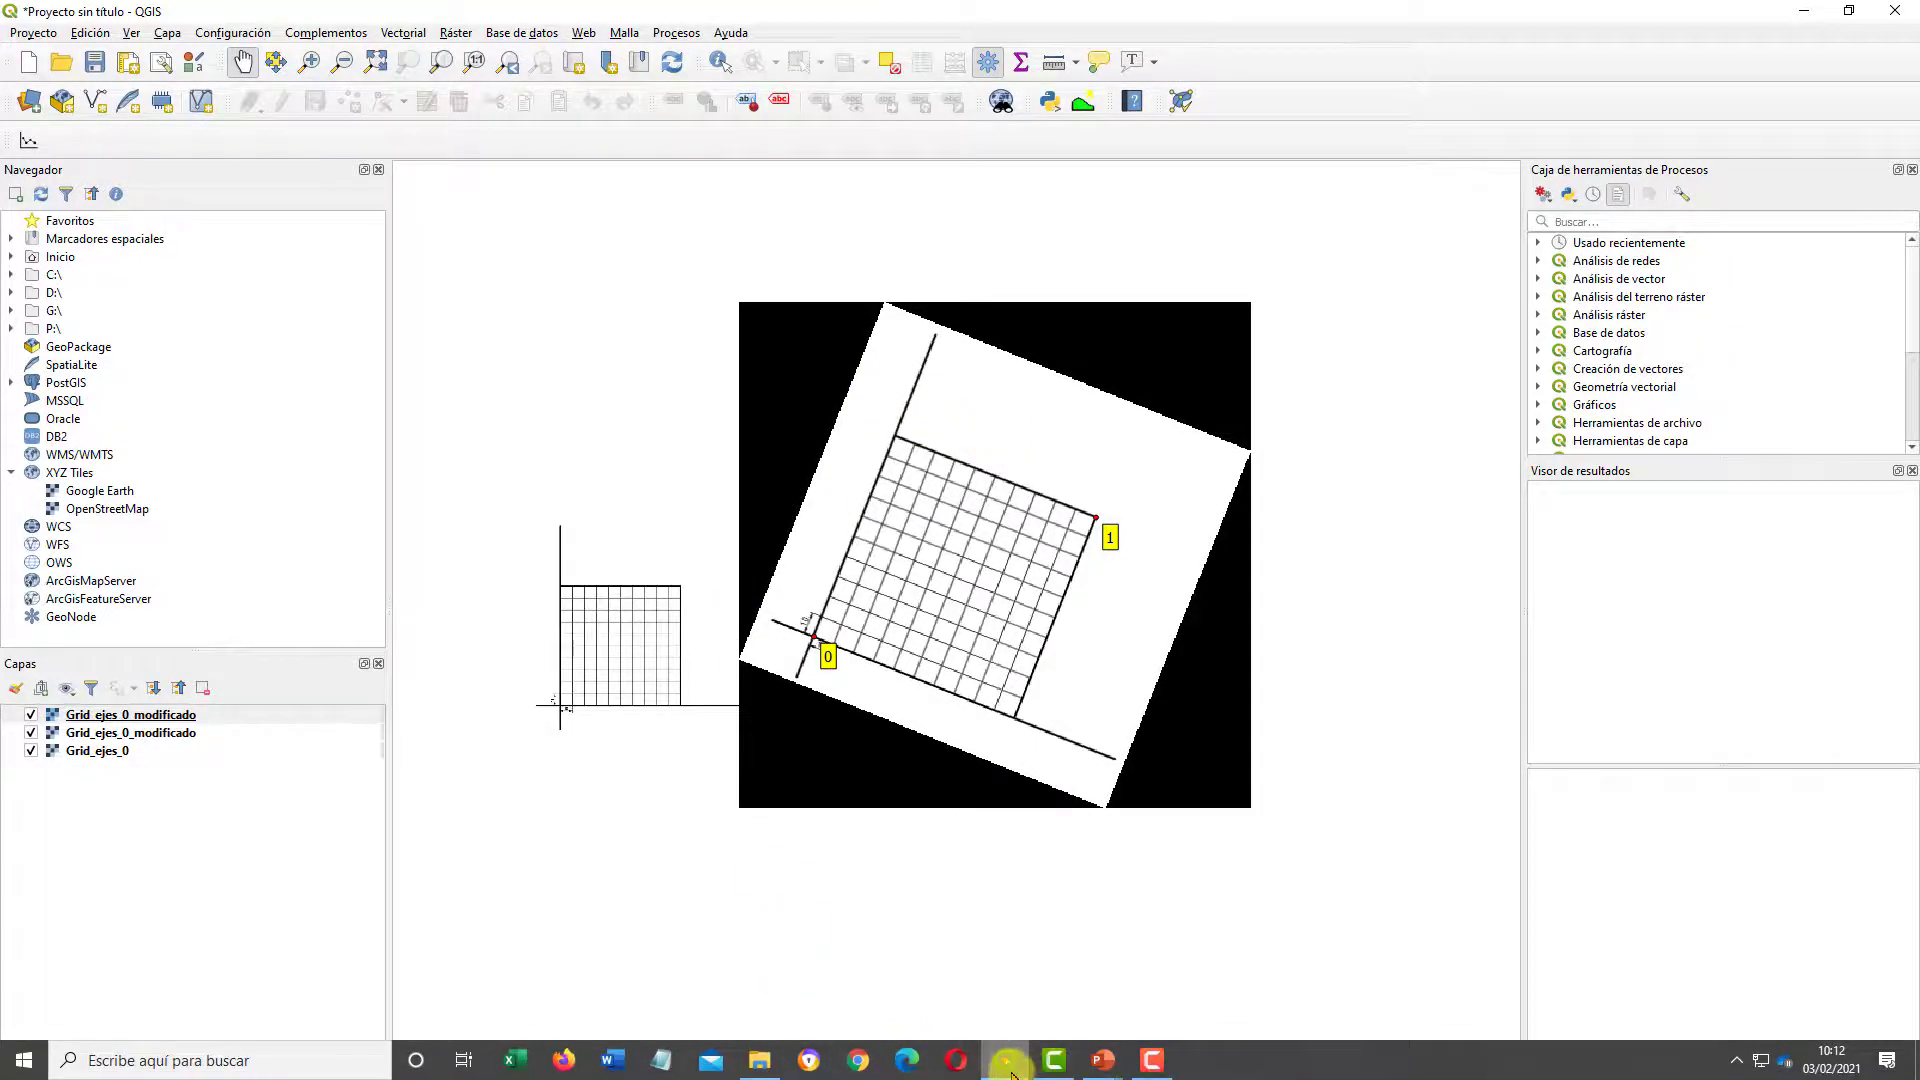
Enable the use of 0 for transparency in the Helmert transformation settings and rerun the georeferencing of the grid image
left_click(1010, 1062)
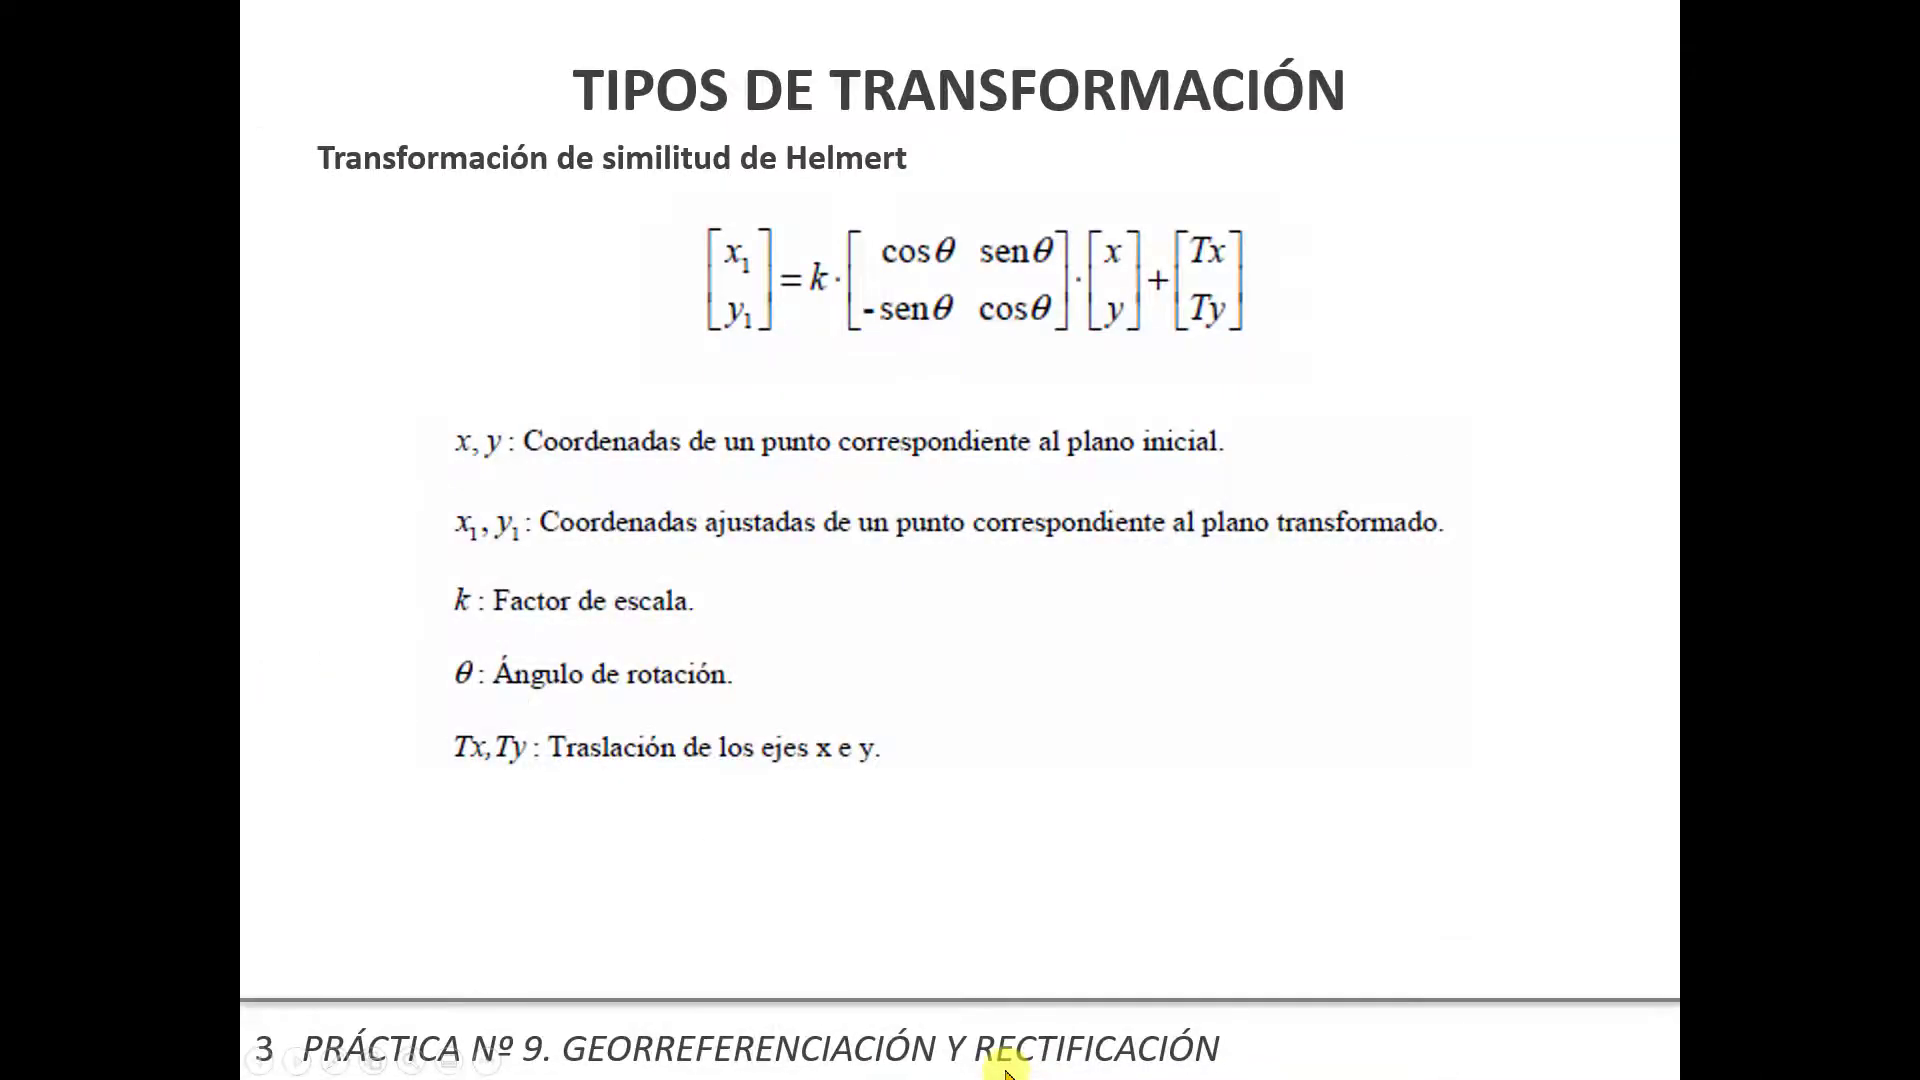
key("super")
left_click(1004, 1062)
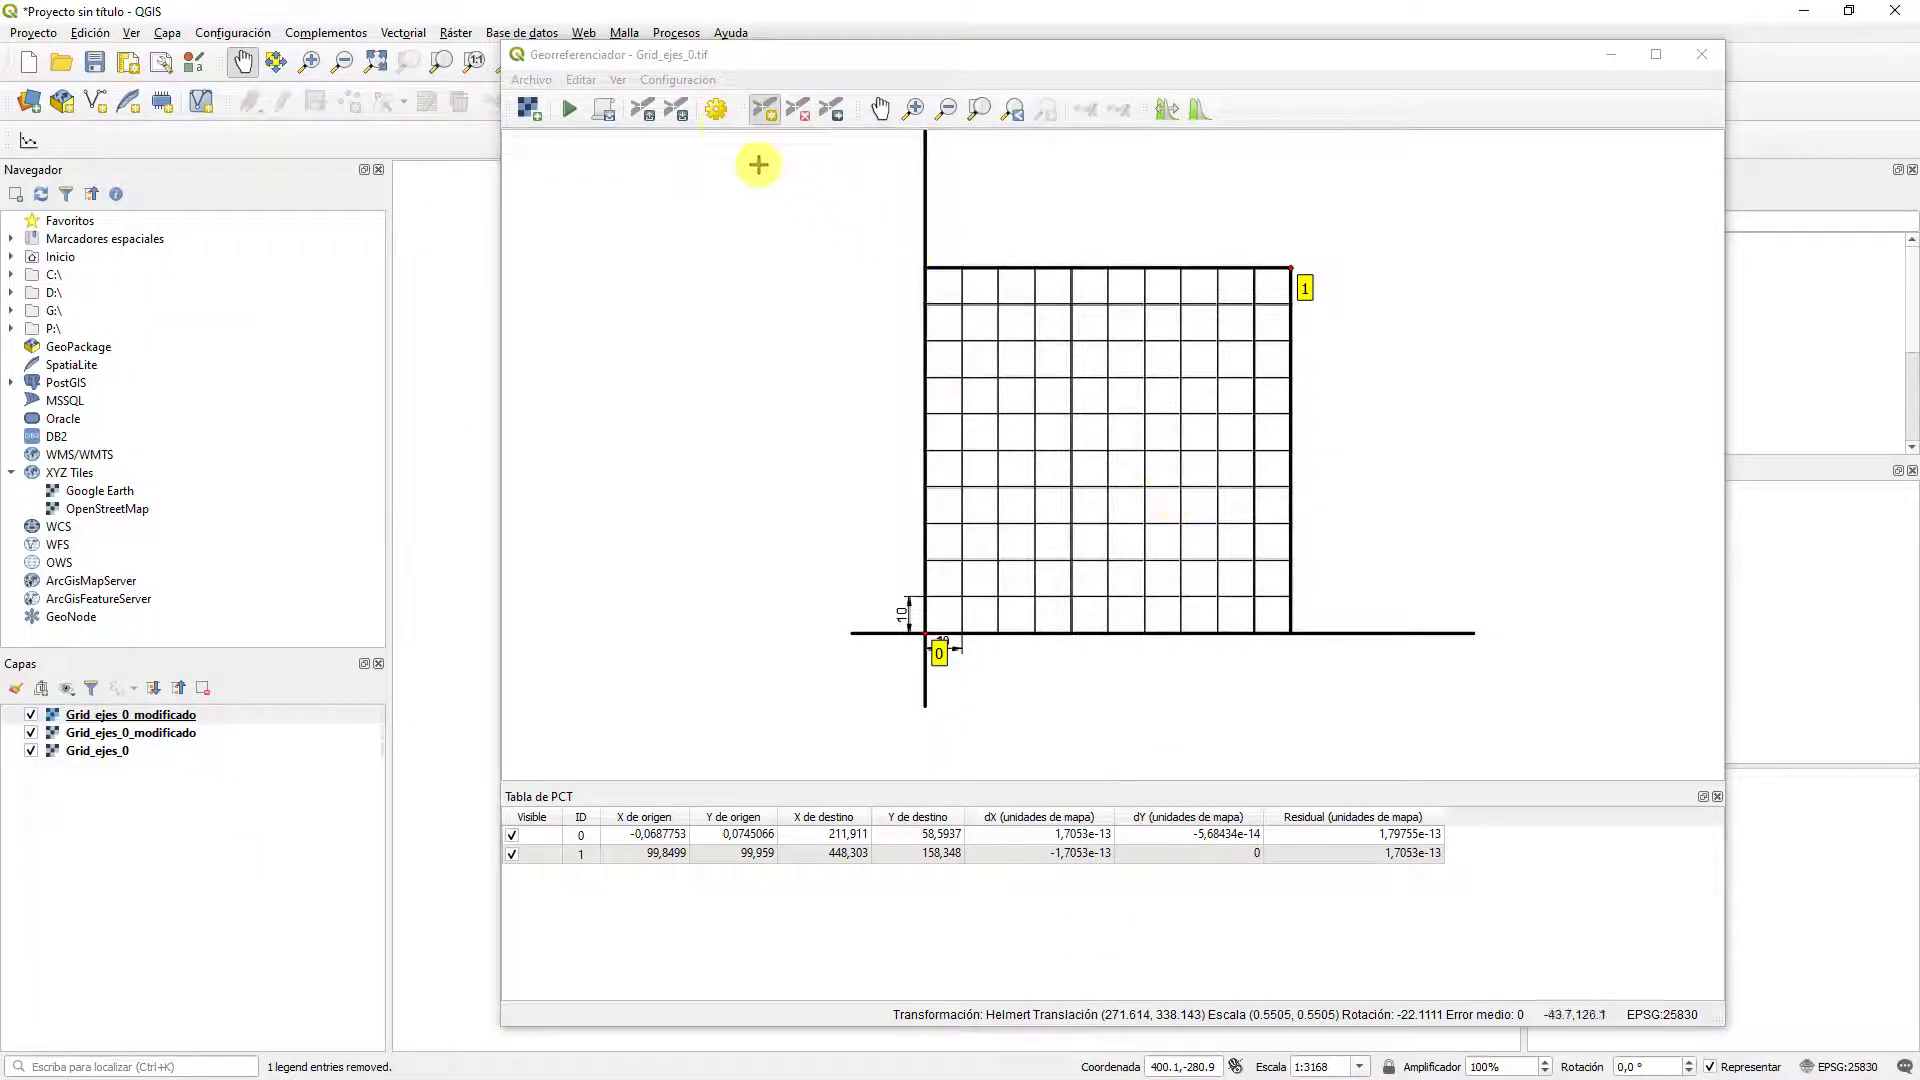
left_click(716, 109)
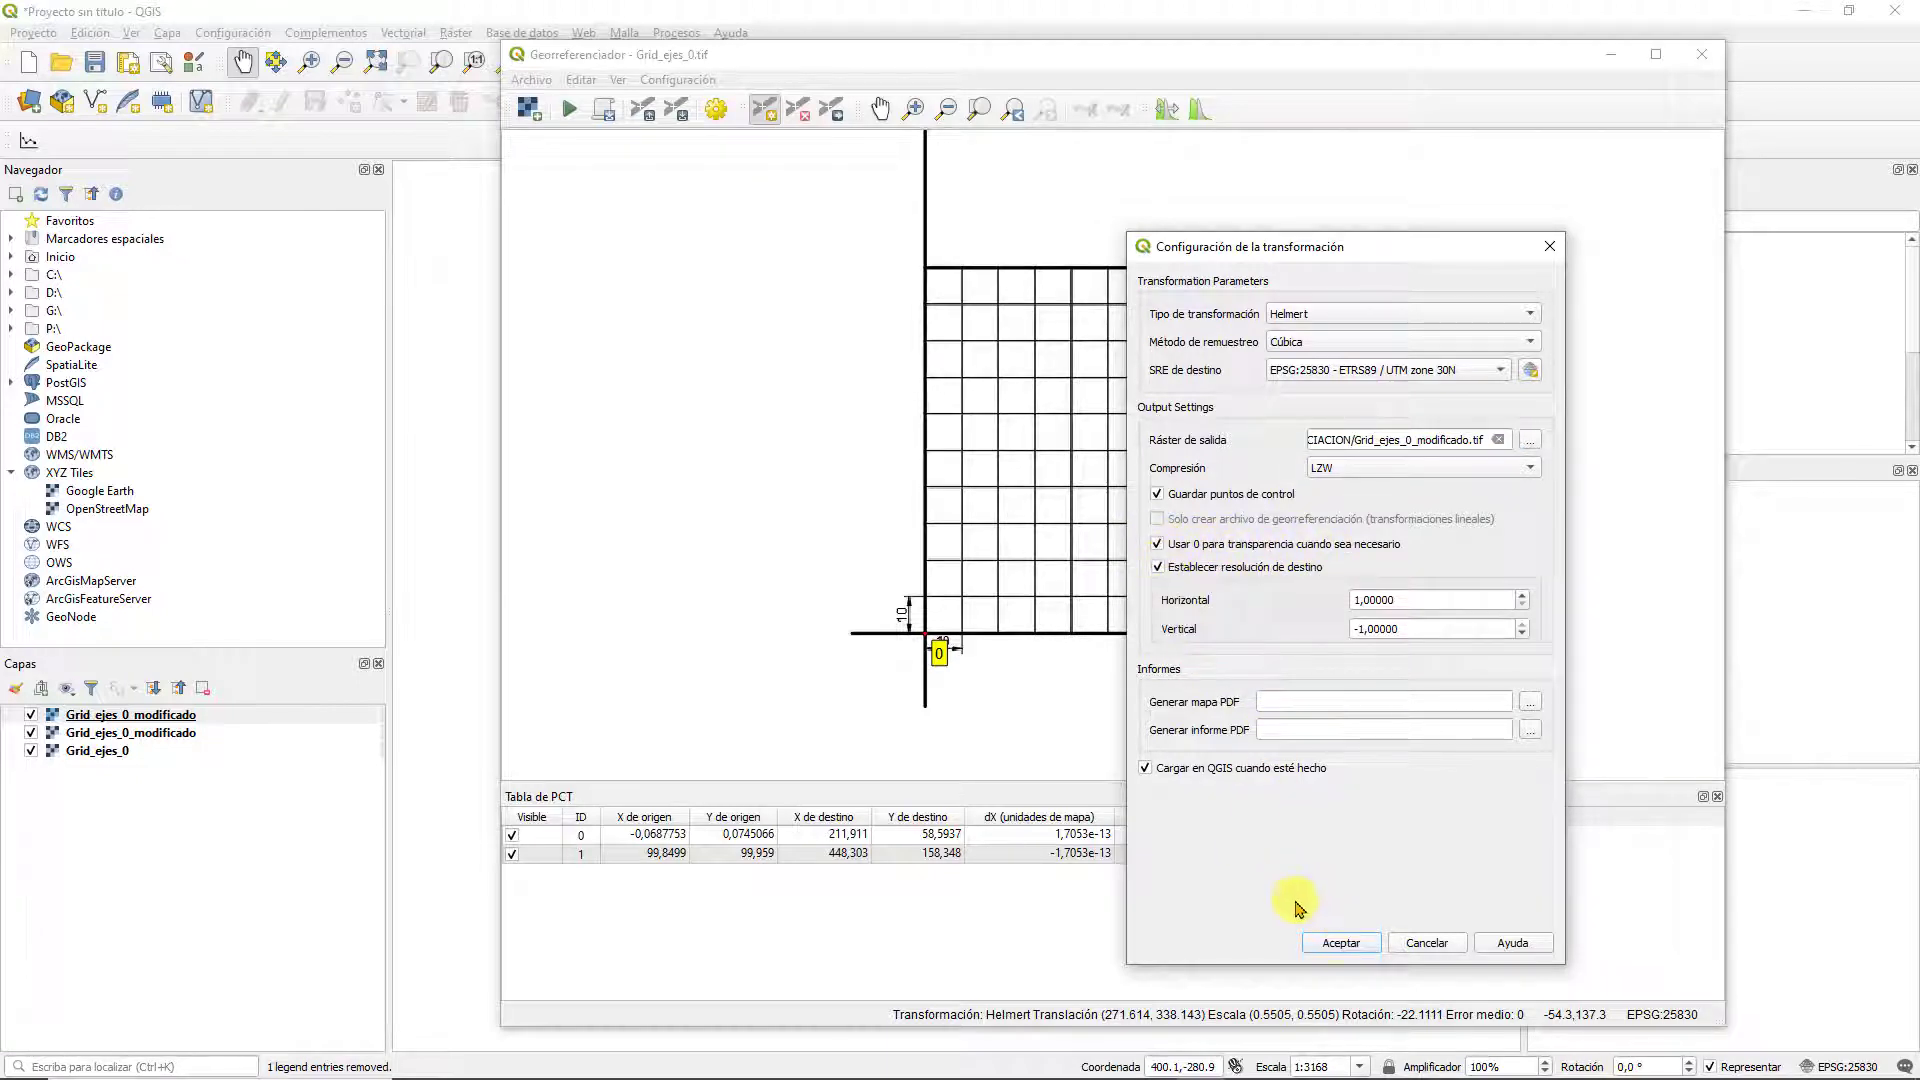
left_click(1340, 943)
left_click(569, 109)
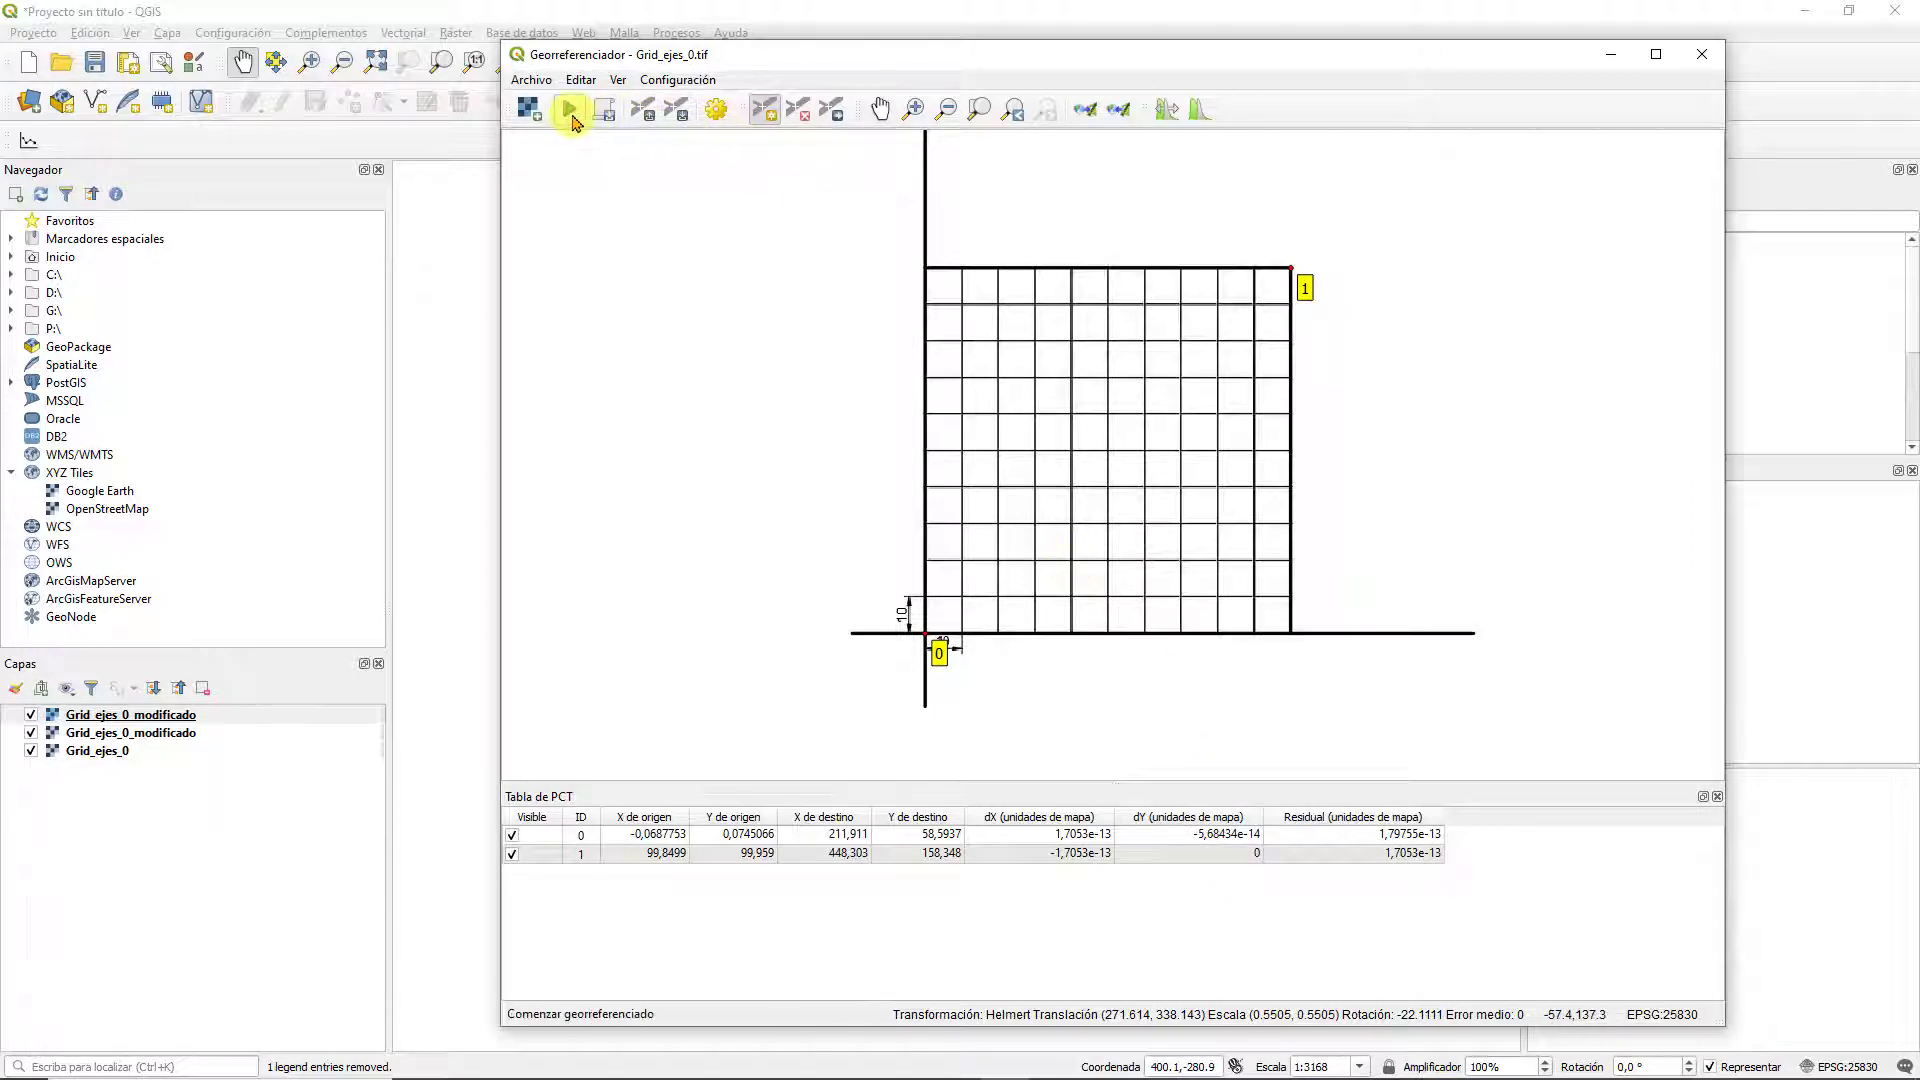
left_click(1607, 55)
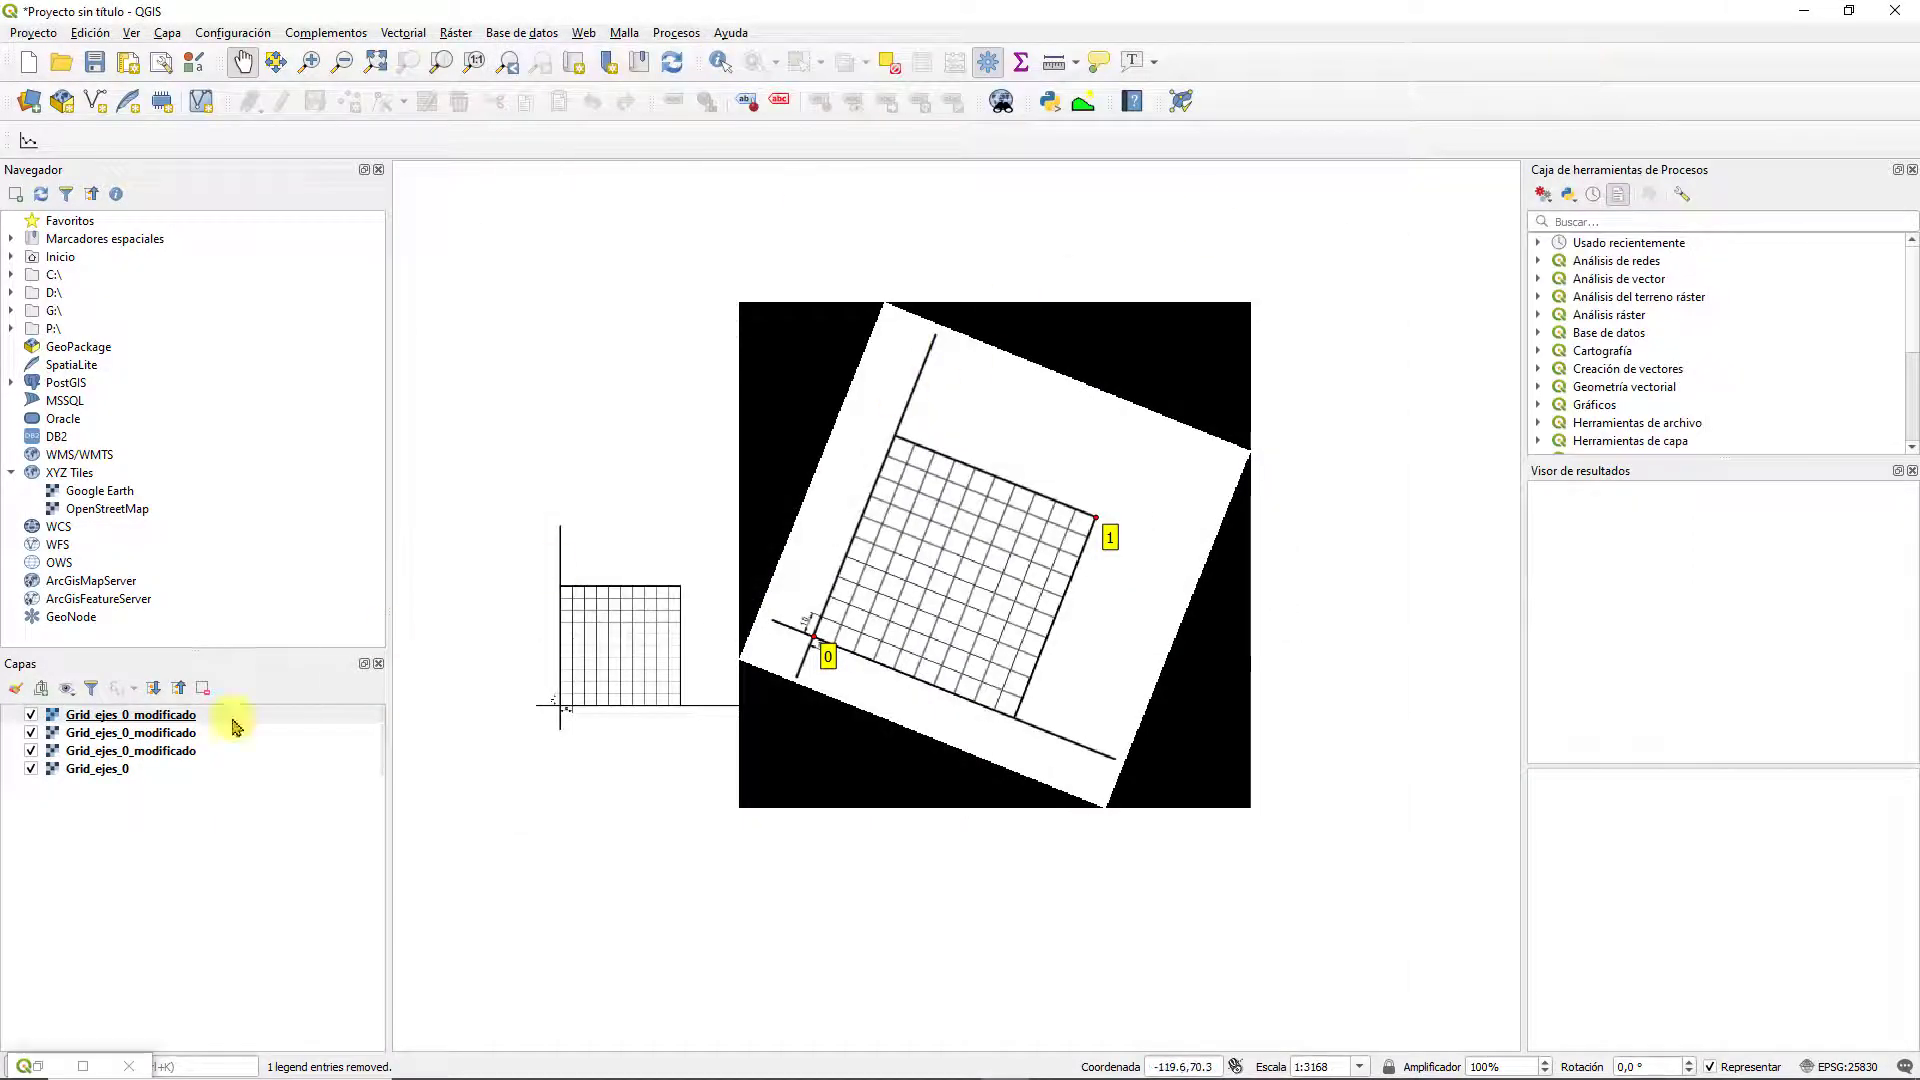
Hide the two older Grid_ejes_0_modificado layers, leaving the newest Helmert raster displayed beside the original grid for inspection
left_click(32, 719)
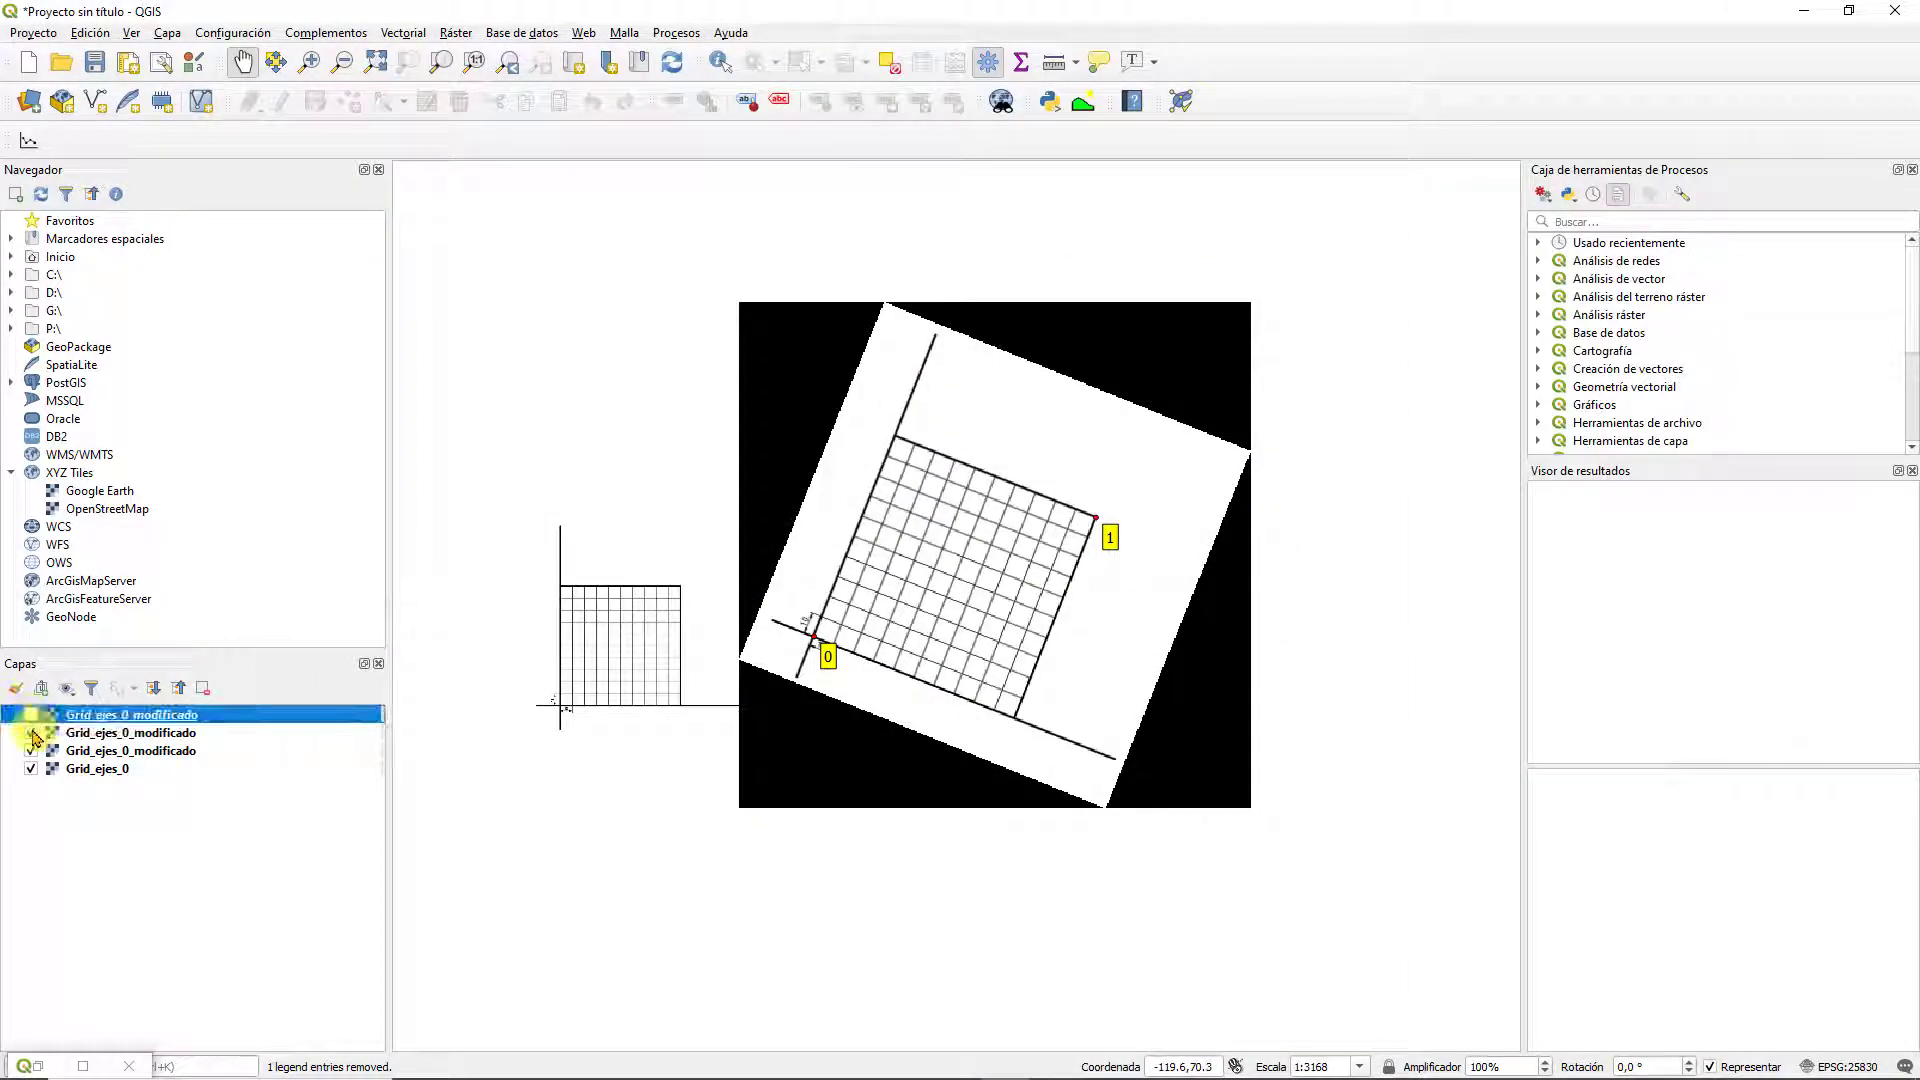
left_click(32, 734)
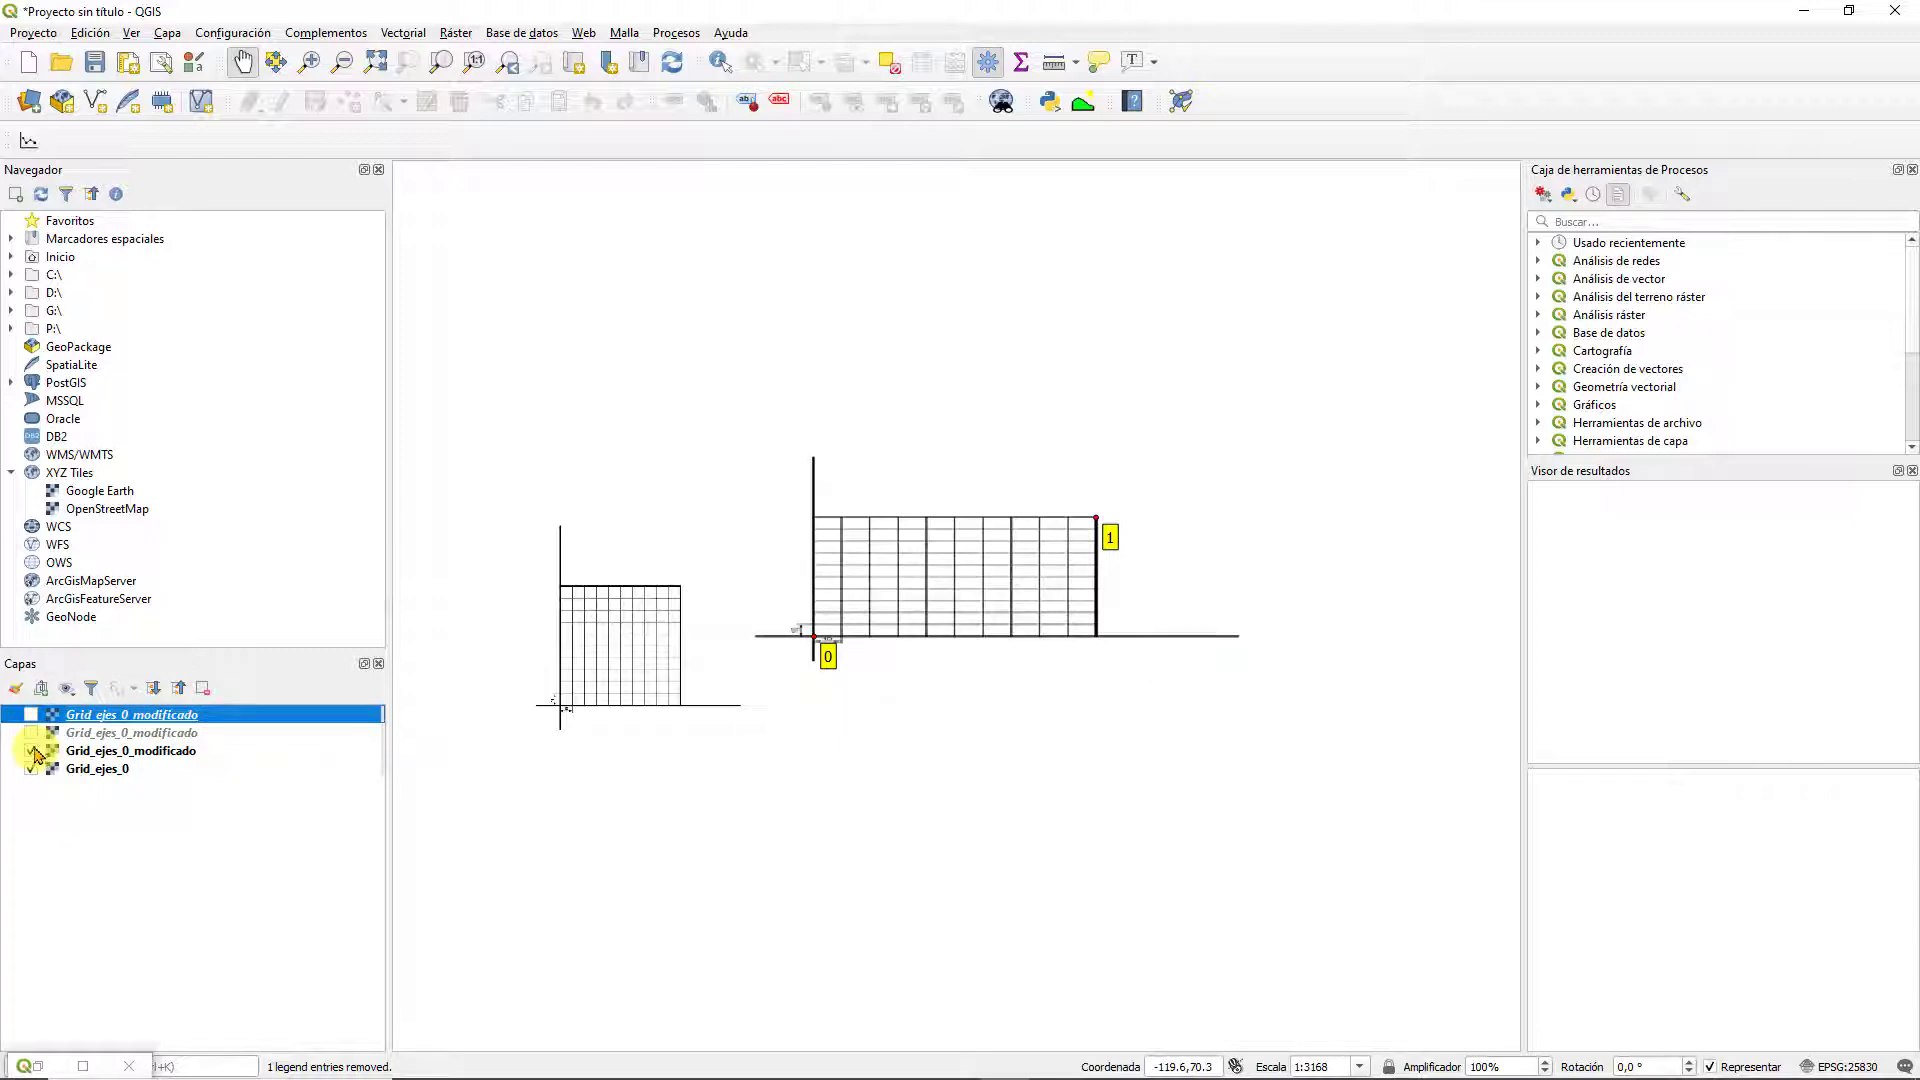
left_click(32, 751)
left_click(32, 716)
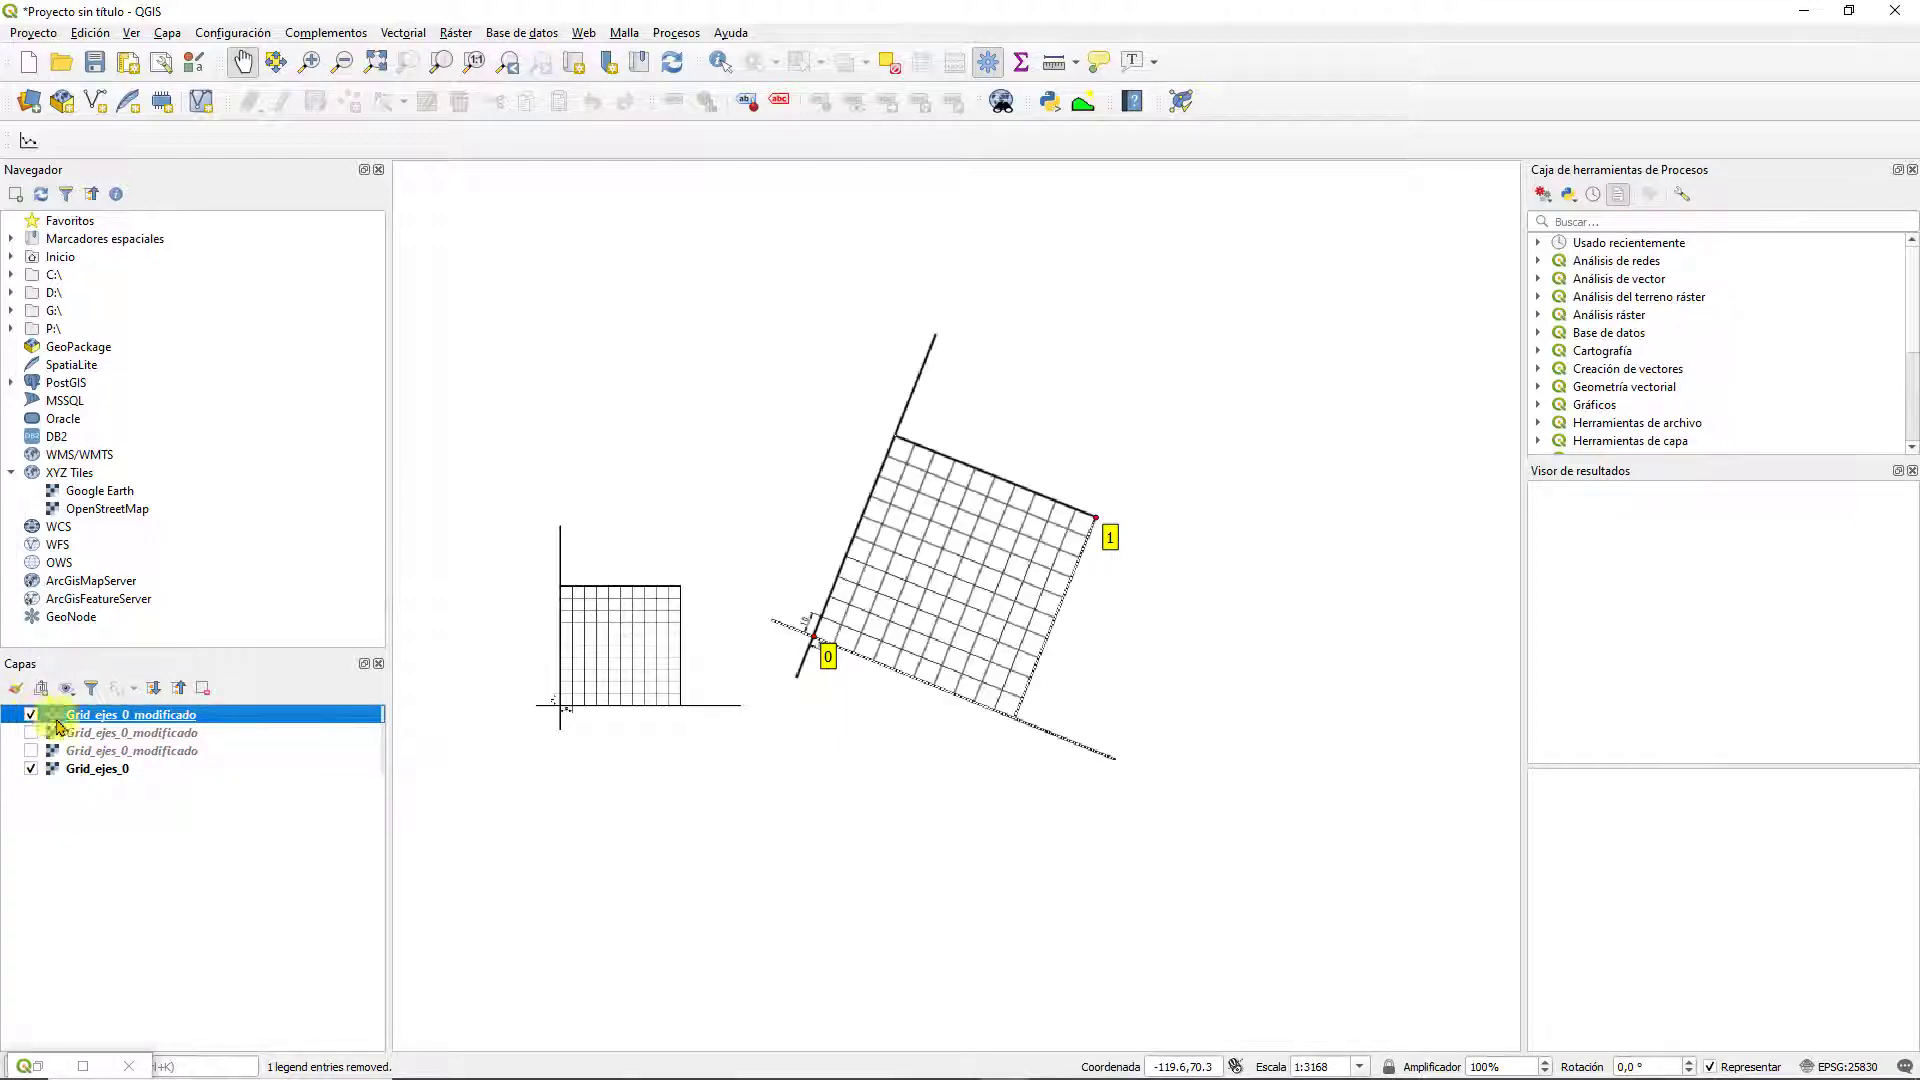
scroll(886, 585, "up", 1)
scroll(828, 637, "down", 1)
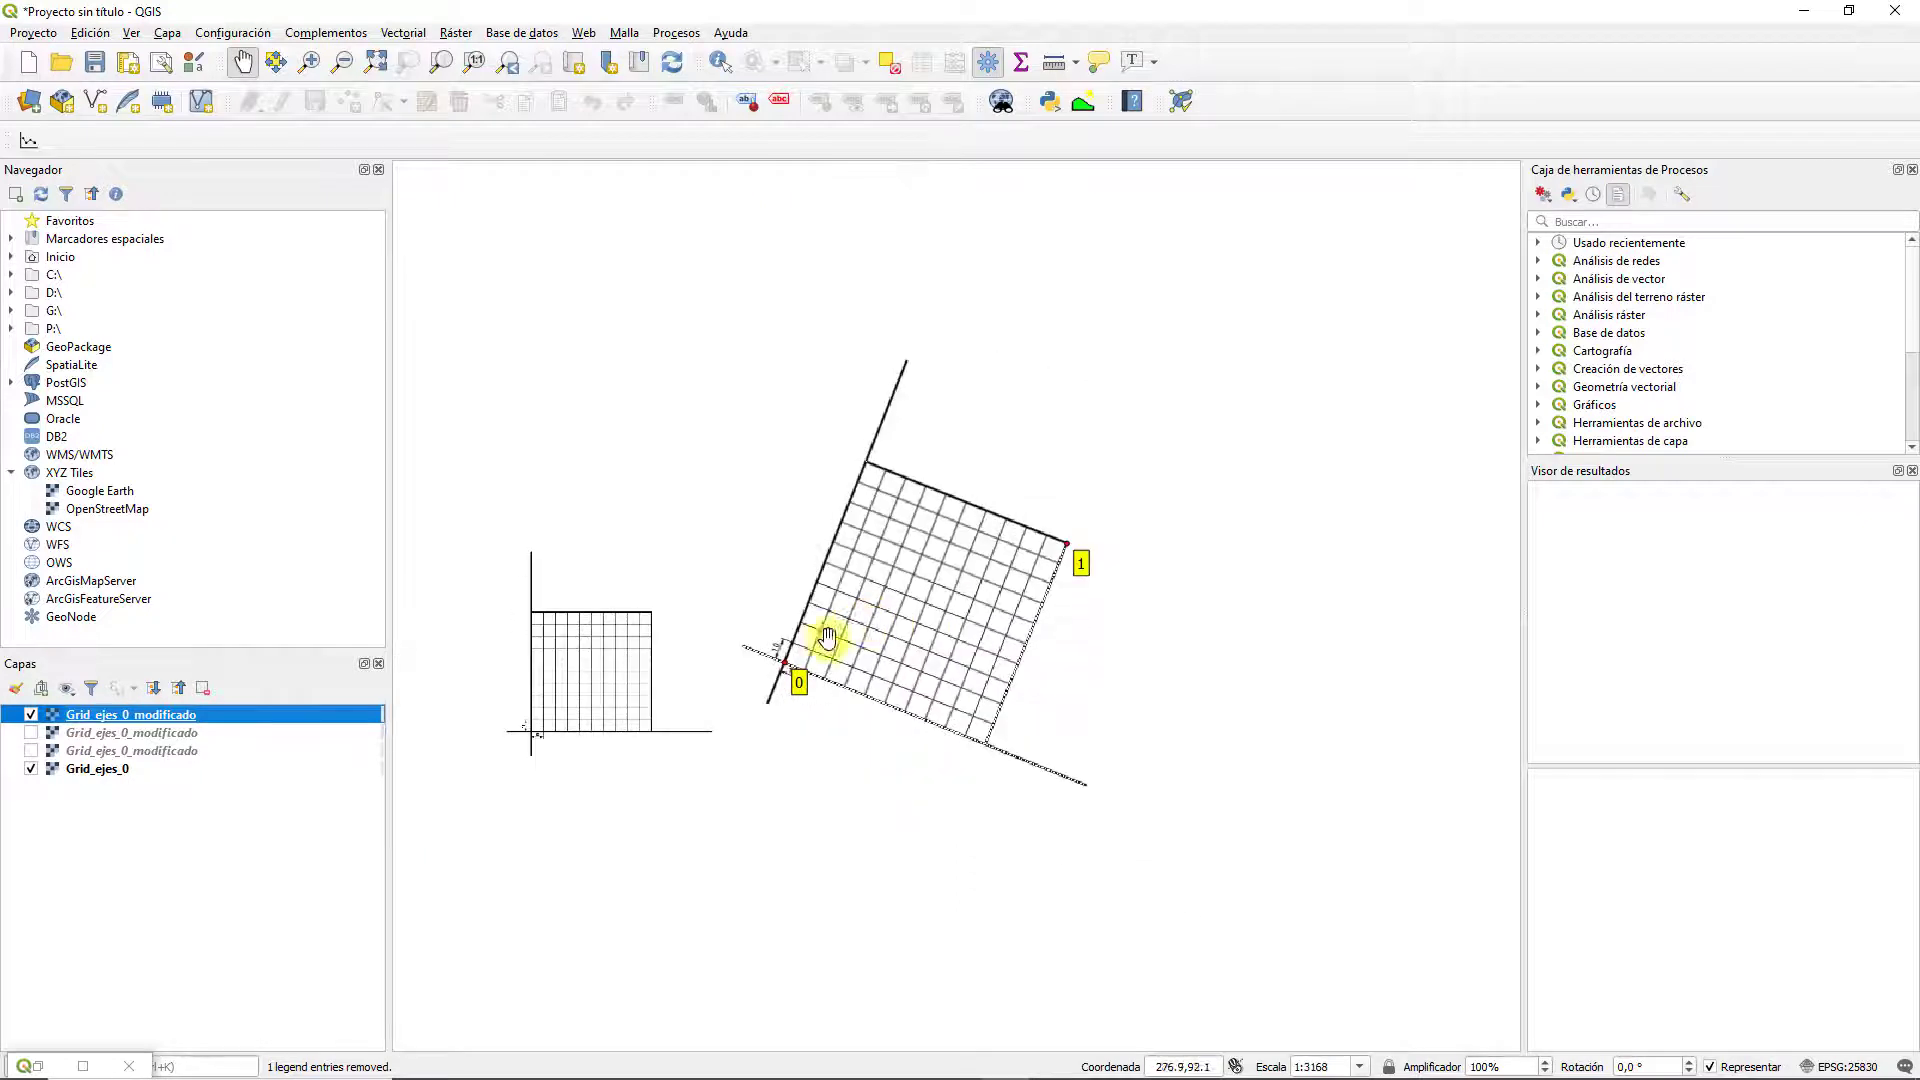
left_click_drag(828, 637, 979, 633)
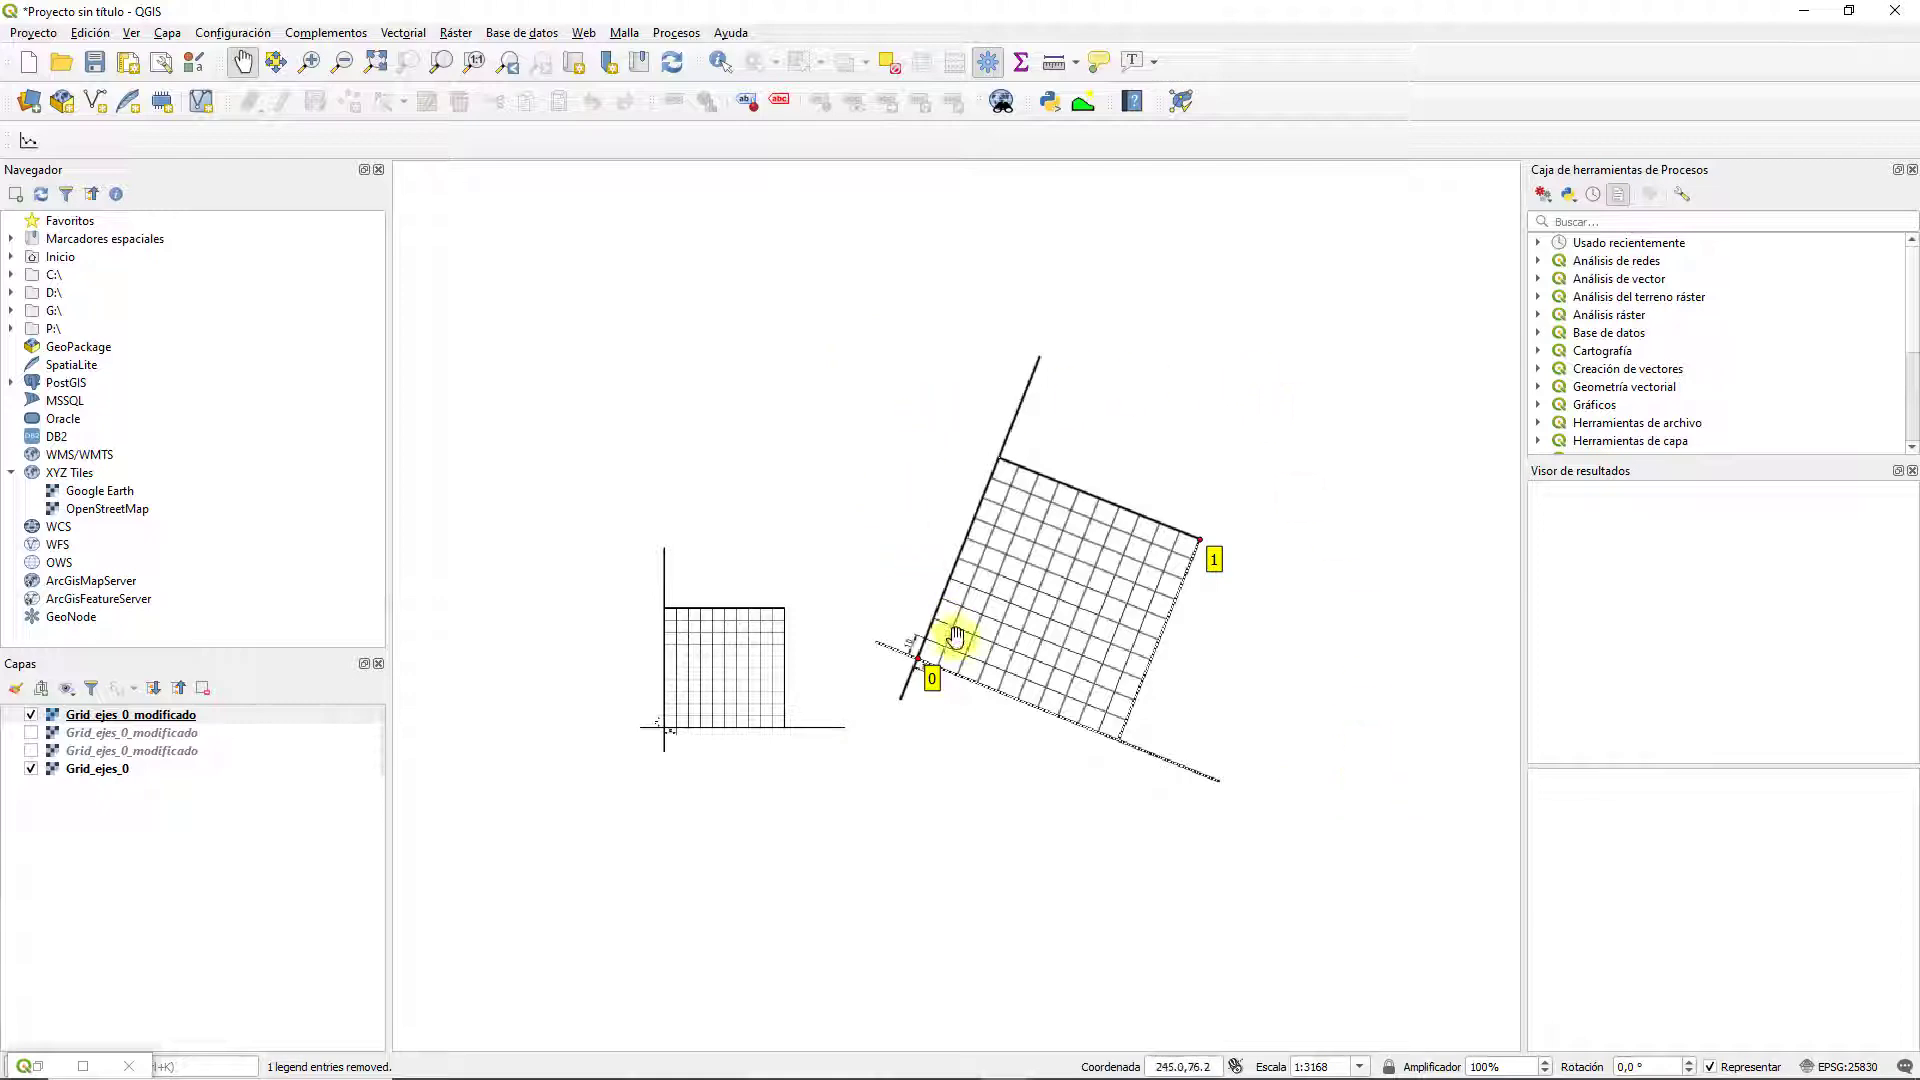
scroll(952, 635, "up", 4)
scroll(946, 632, "down", 4)
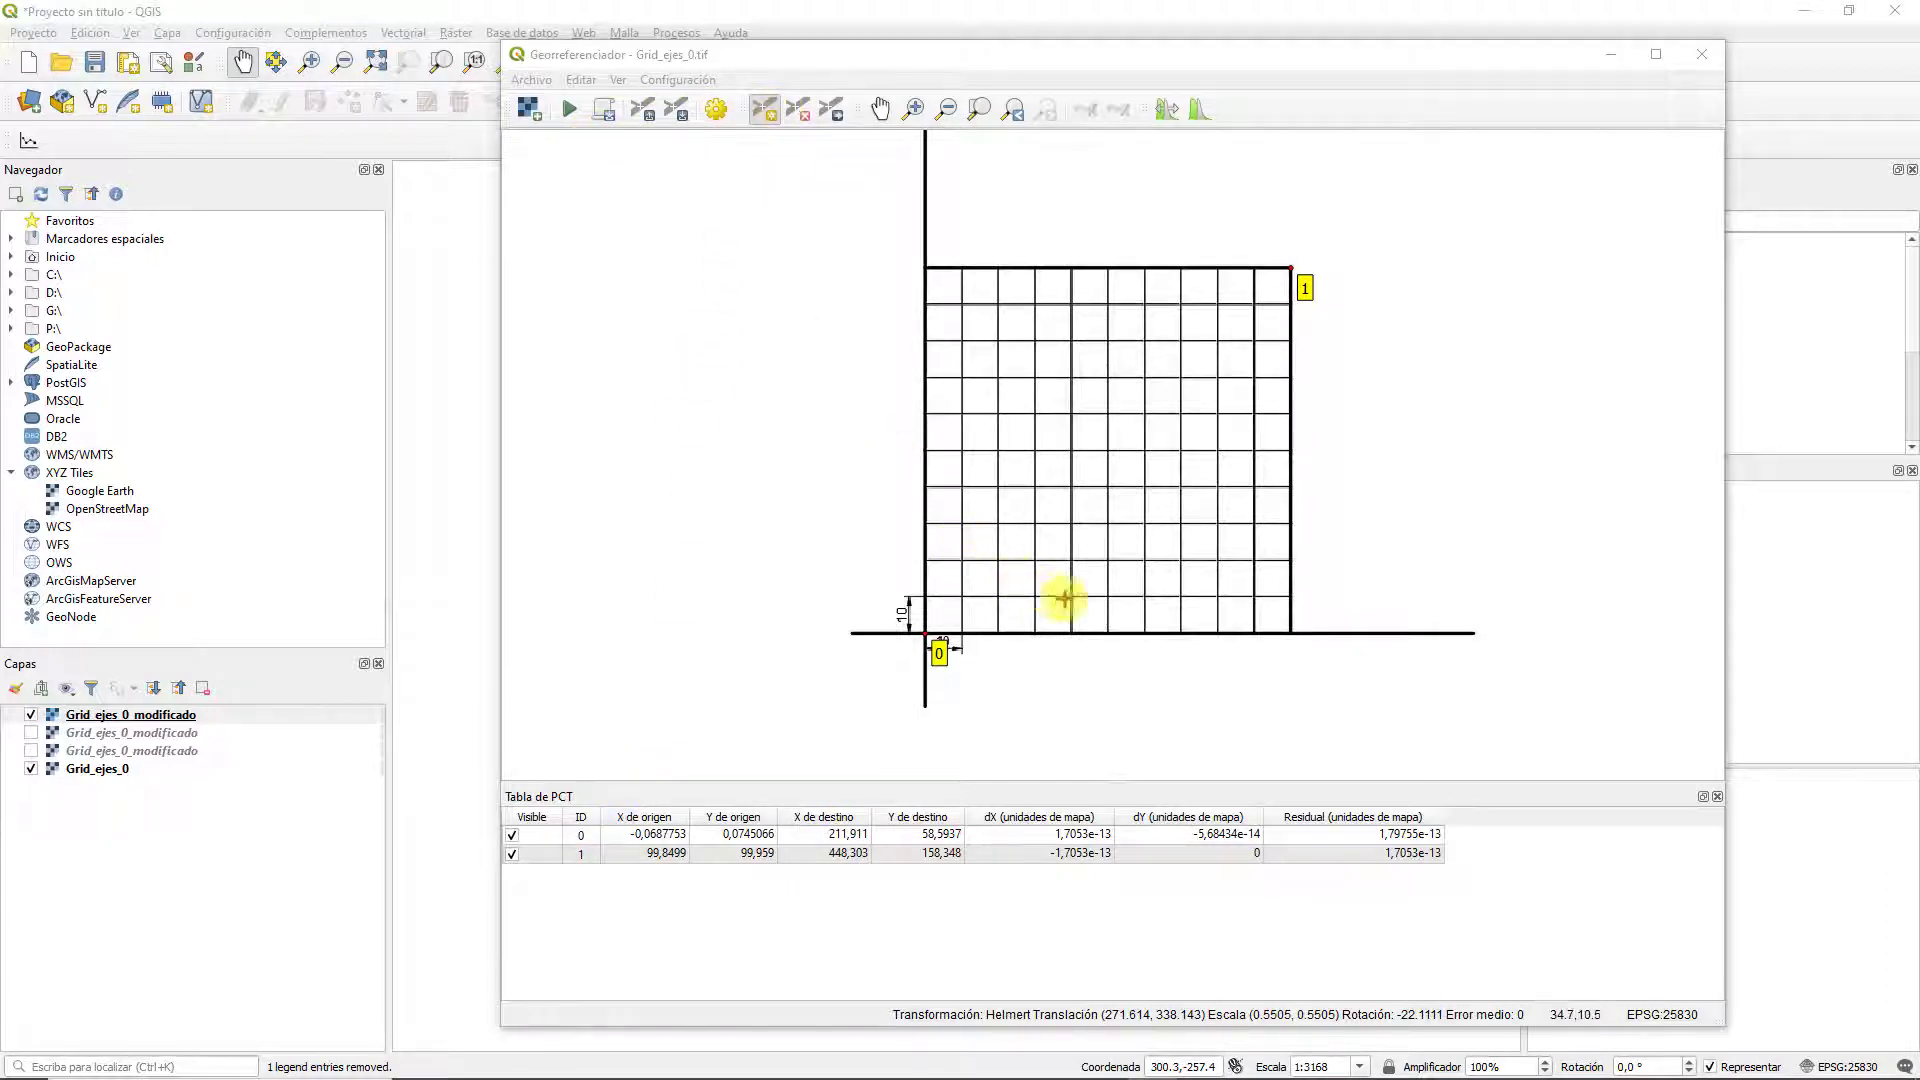
Add a third control point at the grid's lower-right corner, picking its destination at about X 346.03, Y 4.53 on the map canvas
scroll(1290, 633, "up", 3)
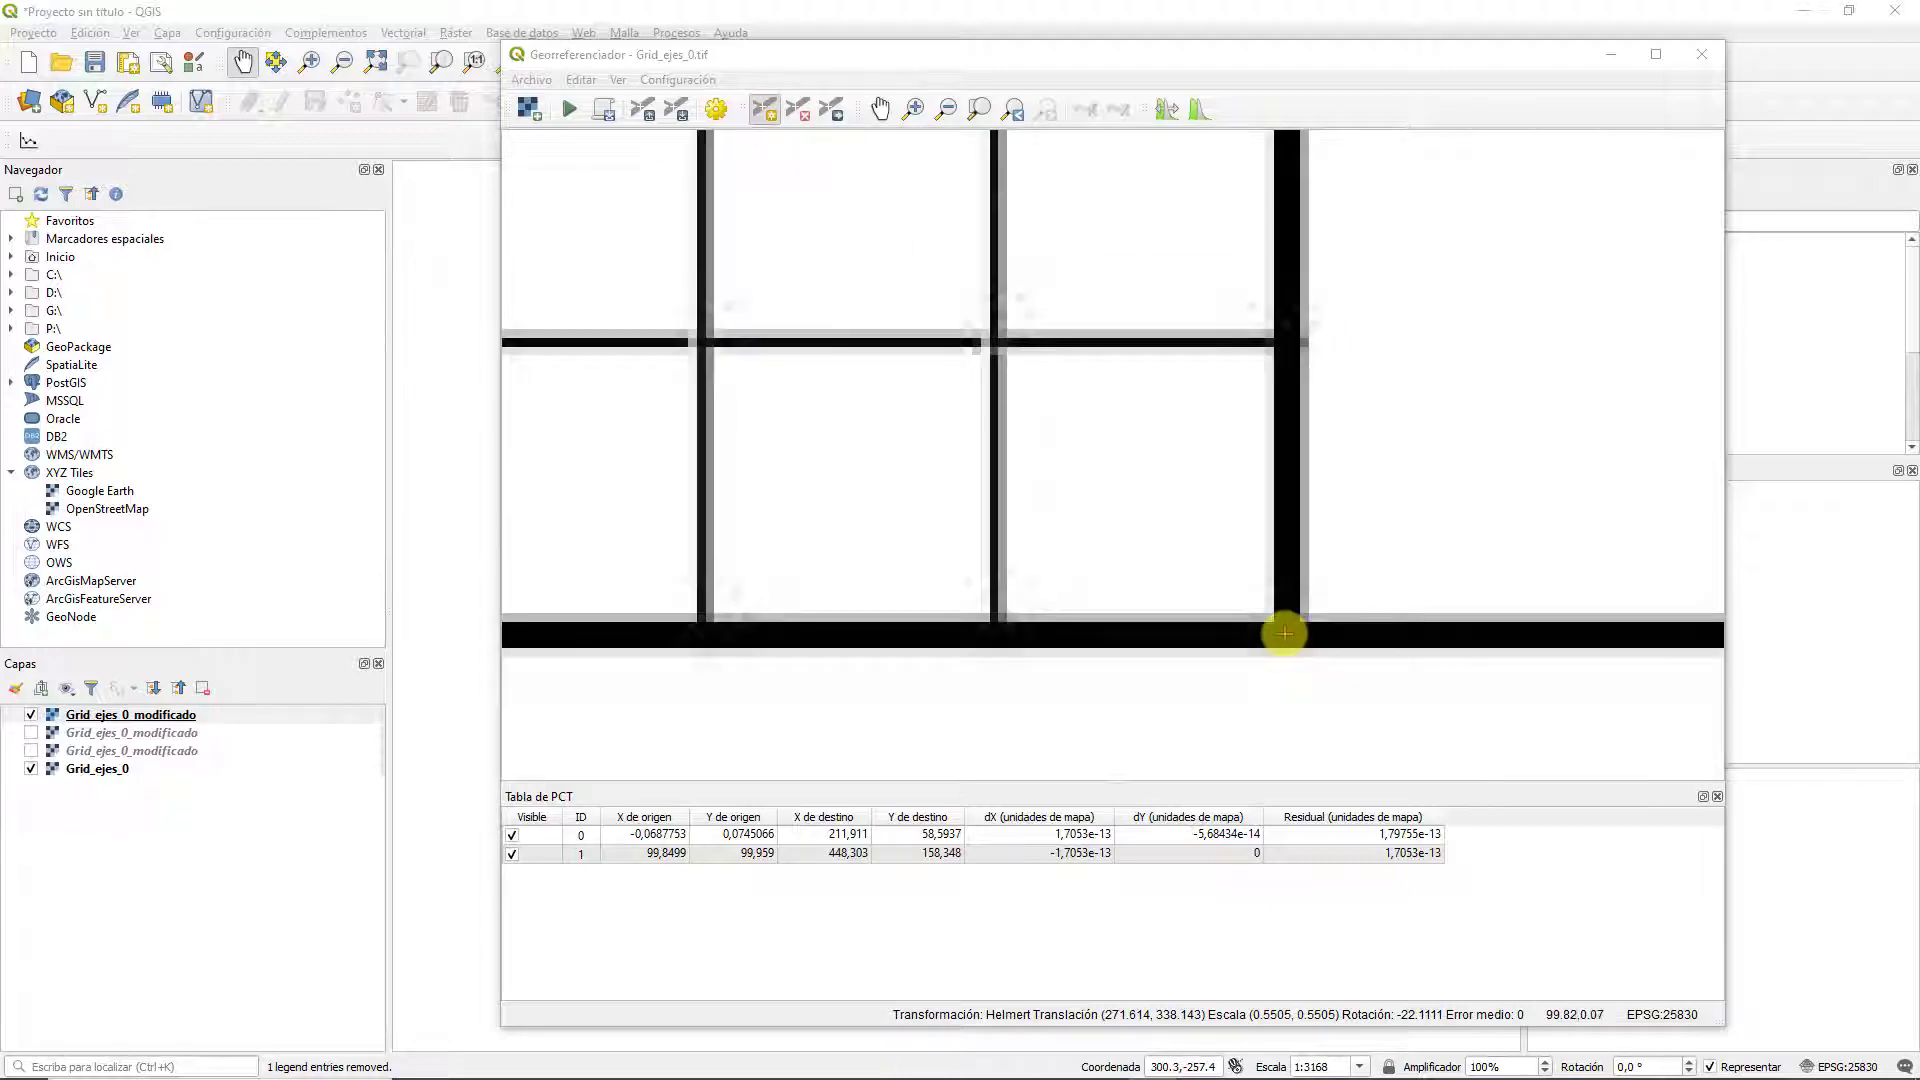
left_click(1285, 633)
left_click(1230, 639)
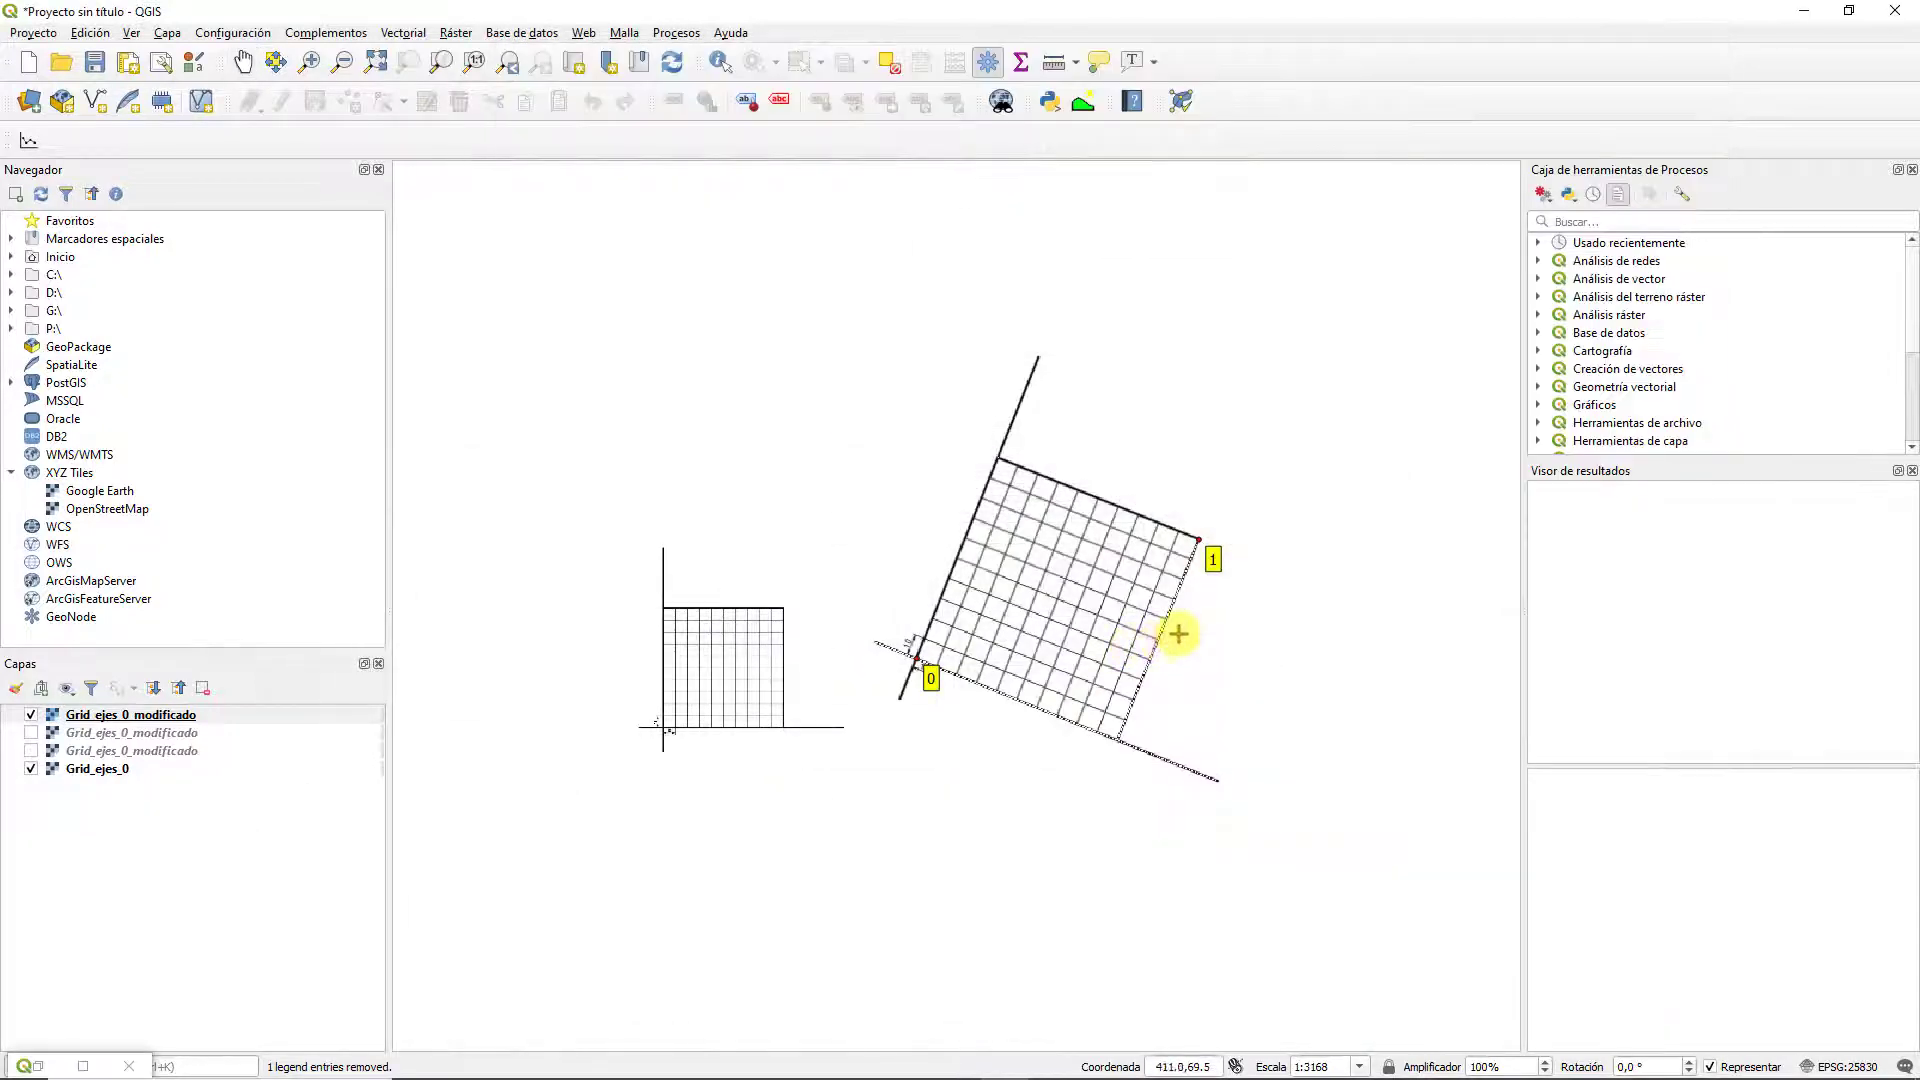
scroll(1106, 763, "up", 1)
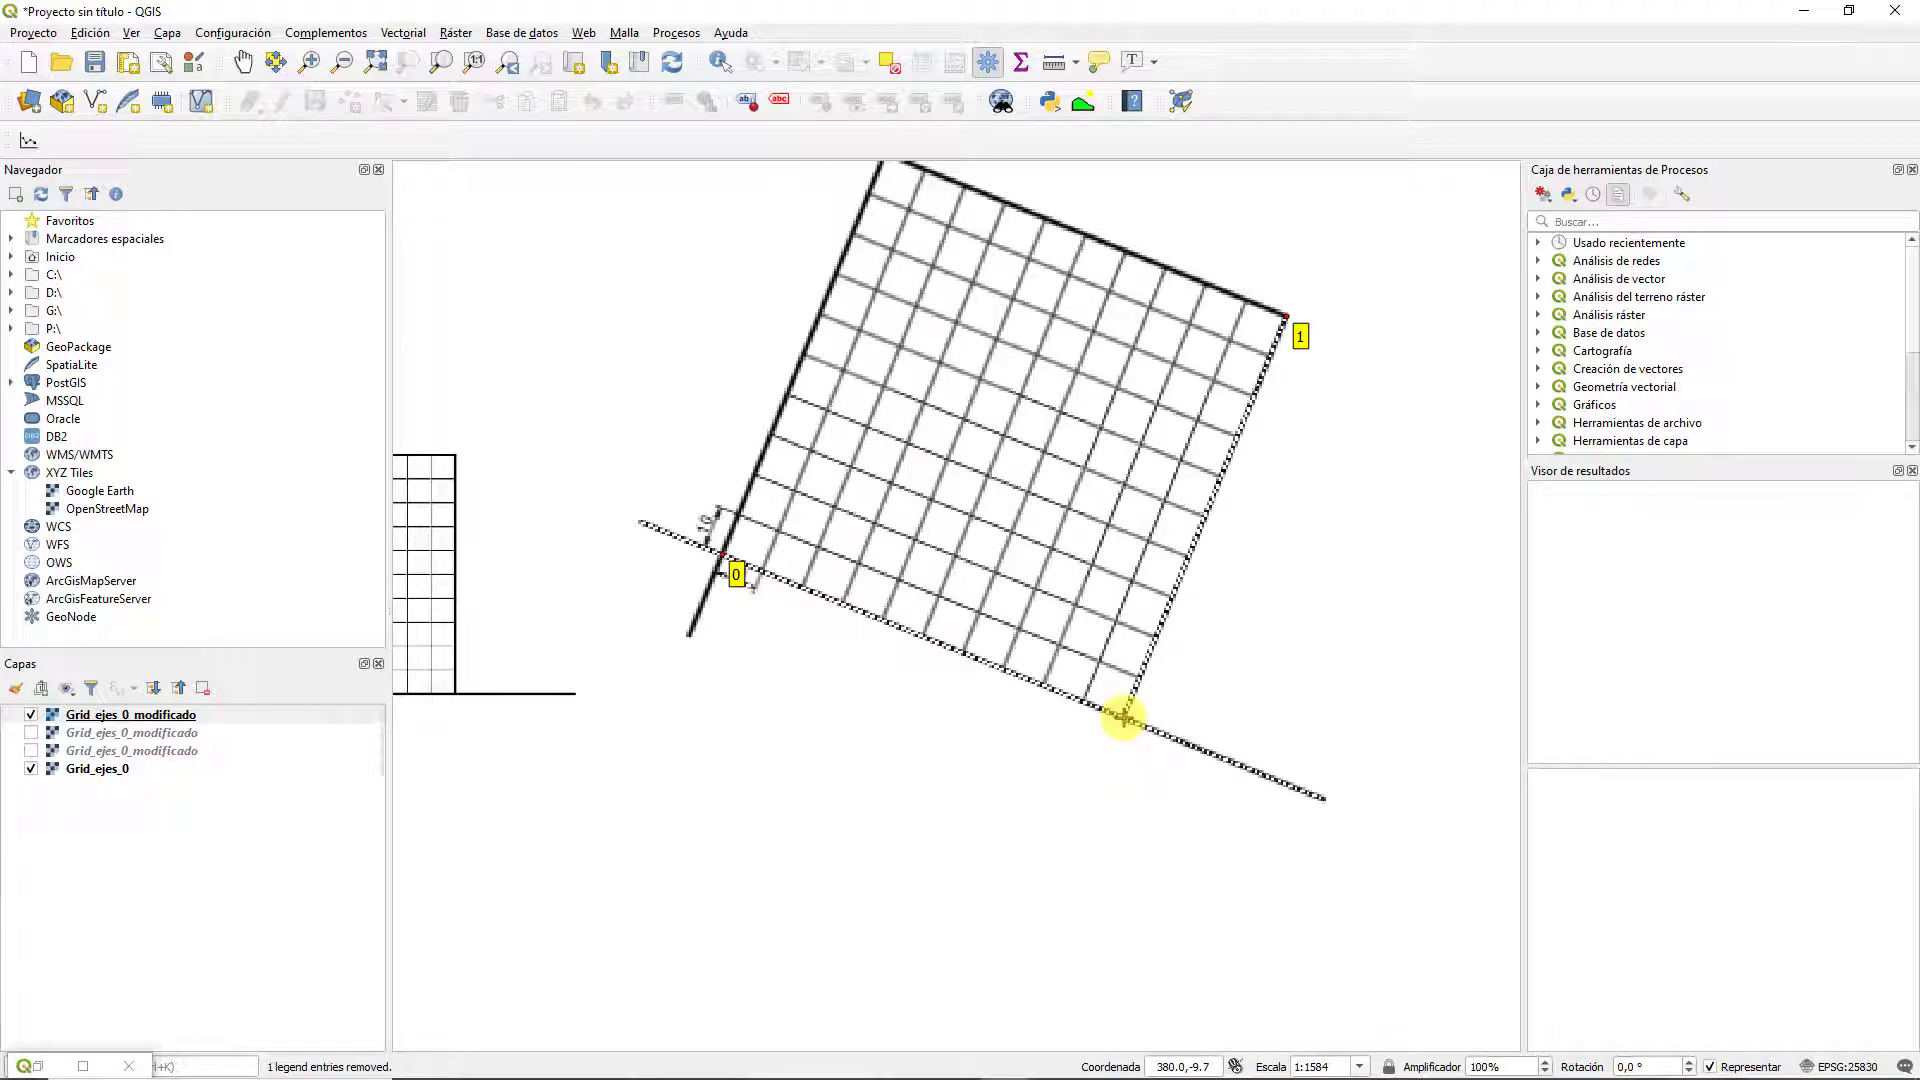
left_click(1043, 684)
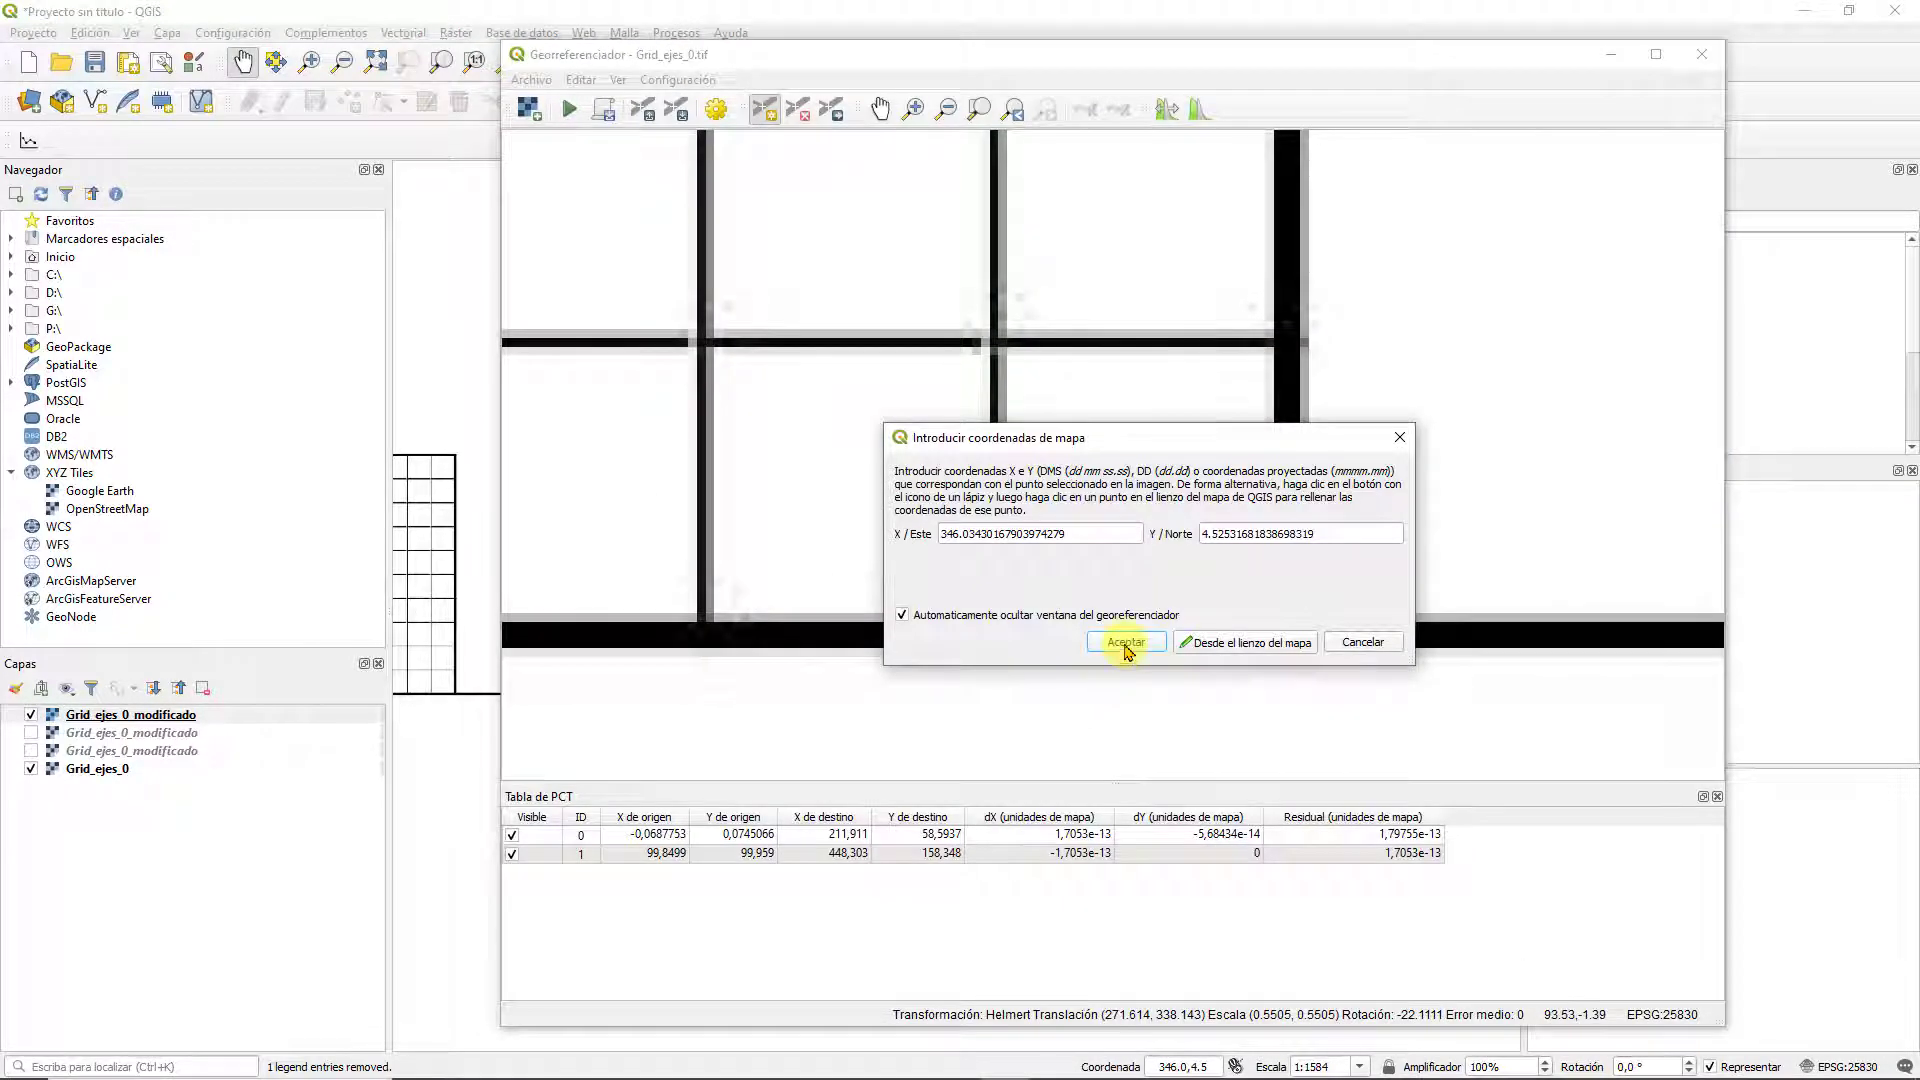
left_click(1125, 641)
Review the residuals of the three control points, then run the Helmert georeferencing and return to the map canvas
scroll(1125, 642, "down", 5)
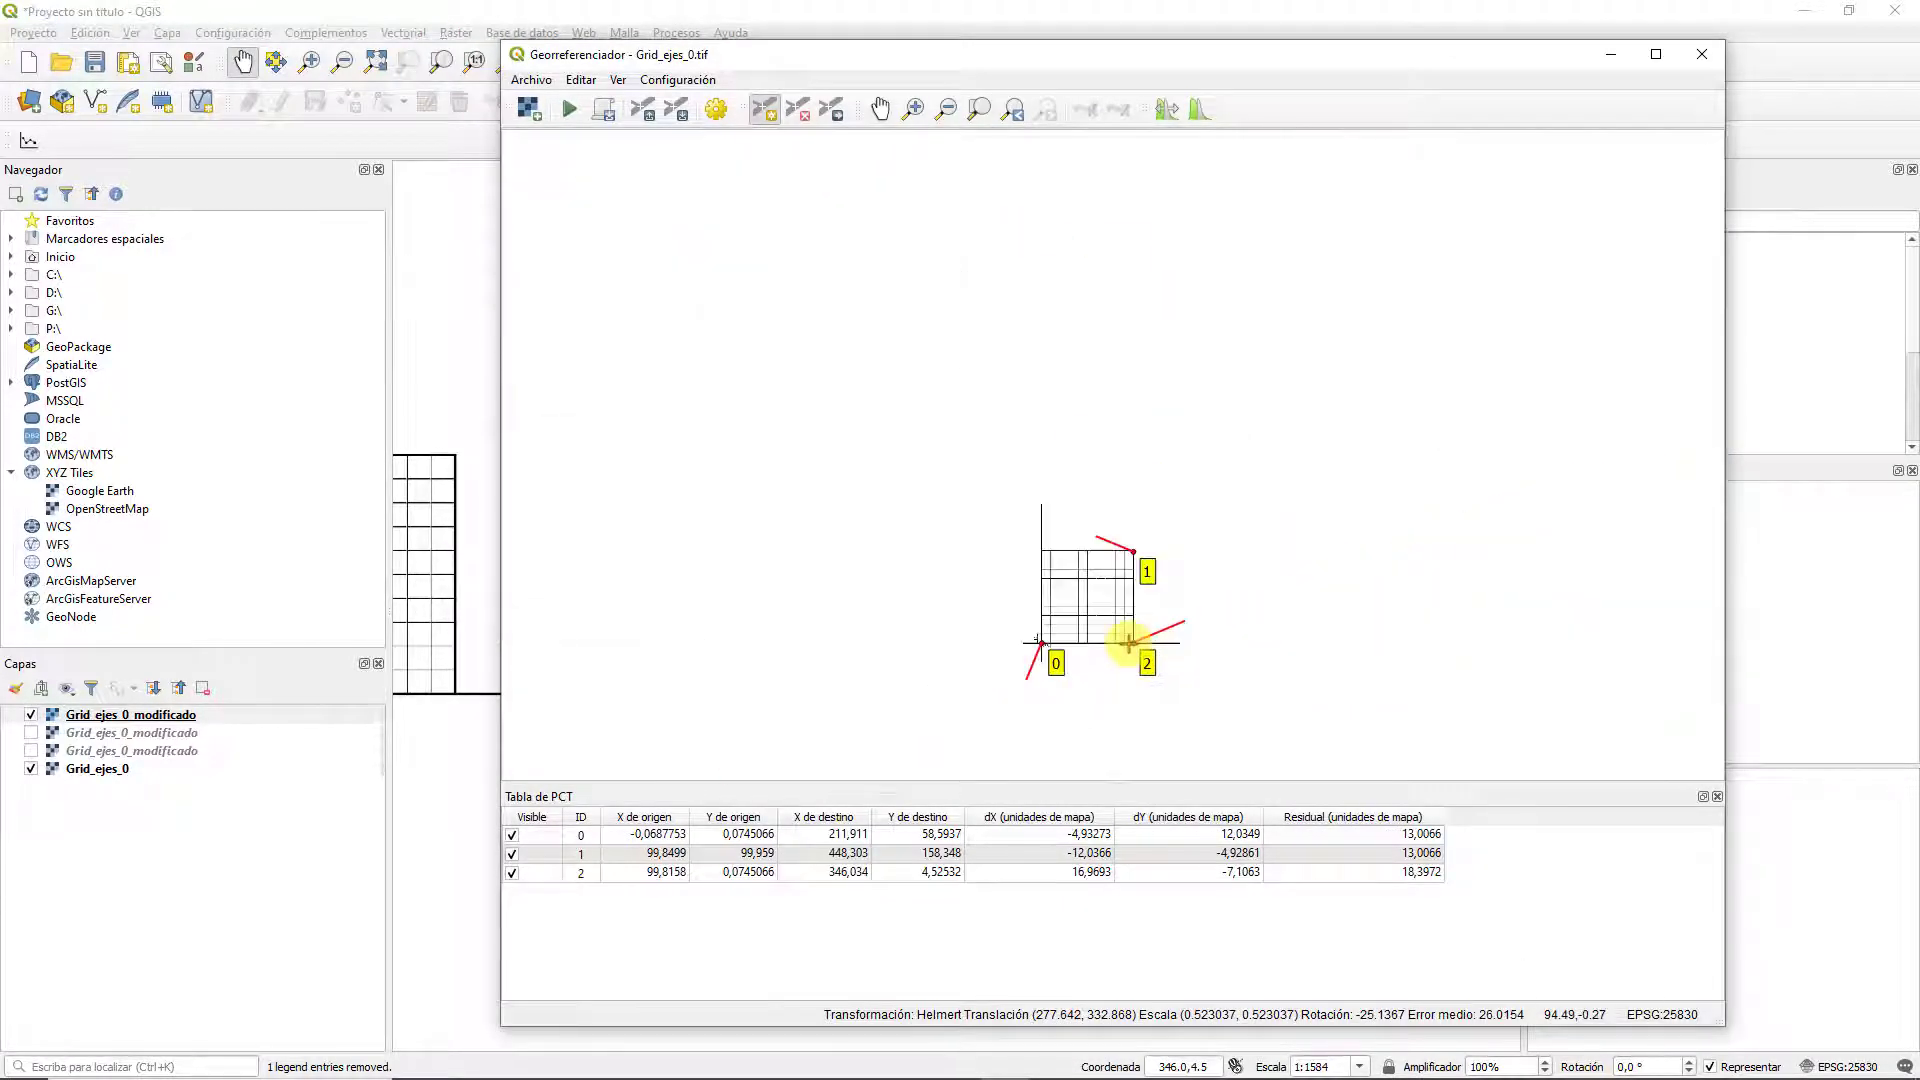
scroll(1090, 610, "up", 1)
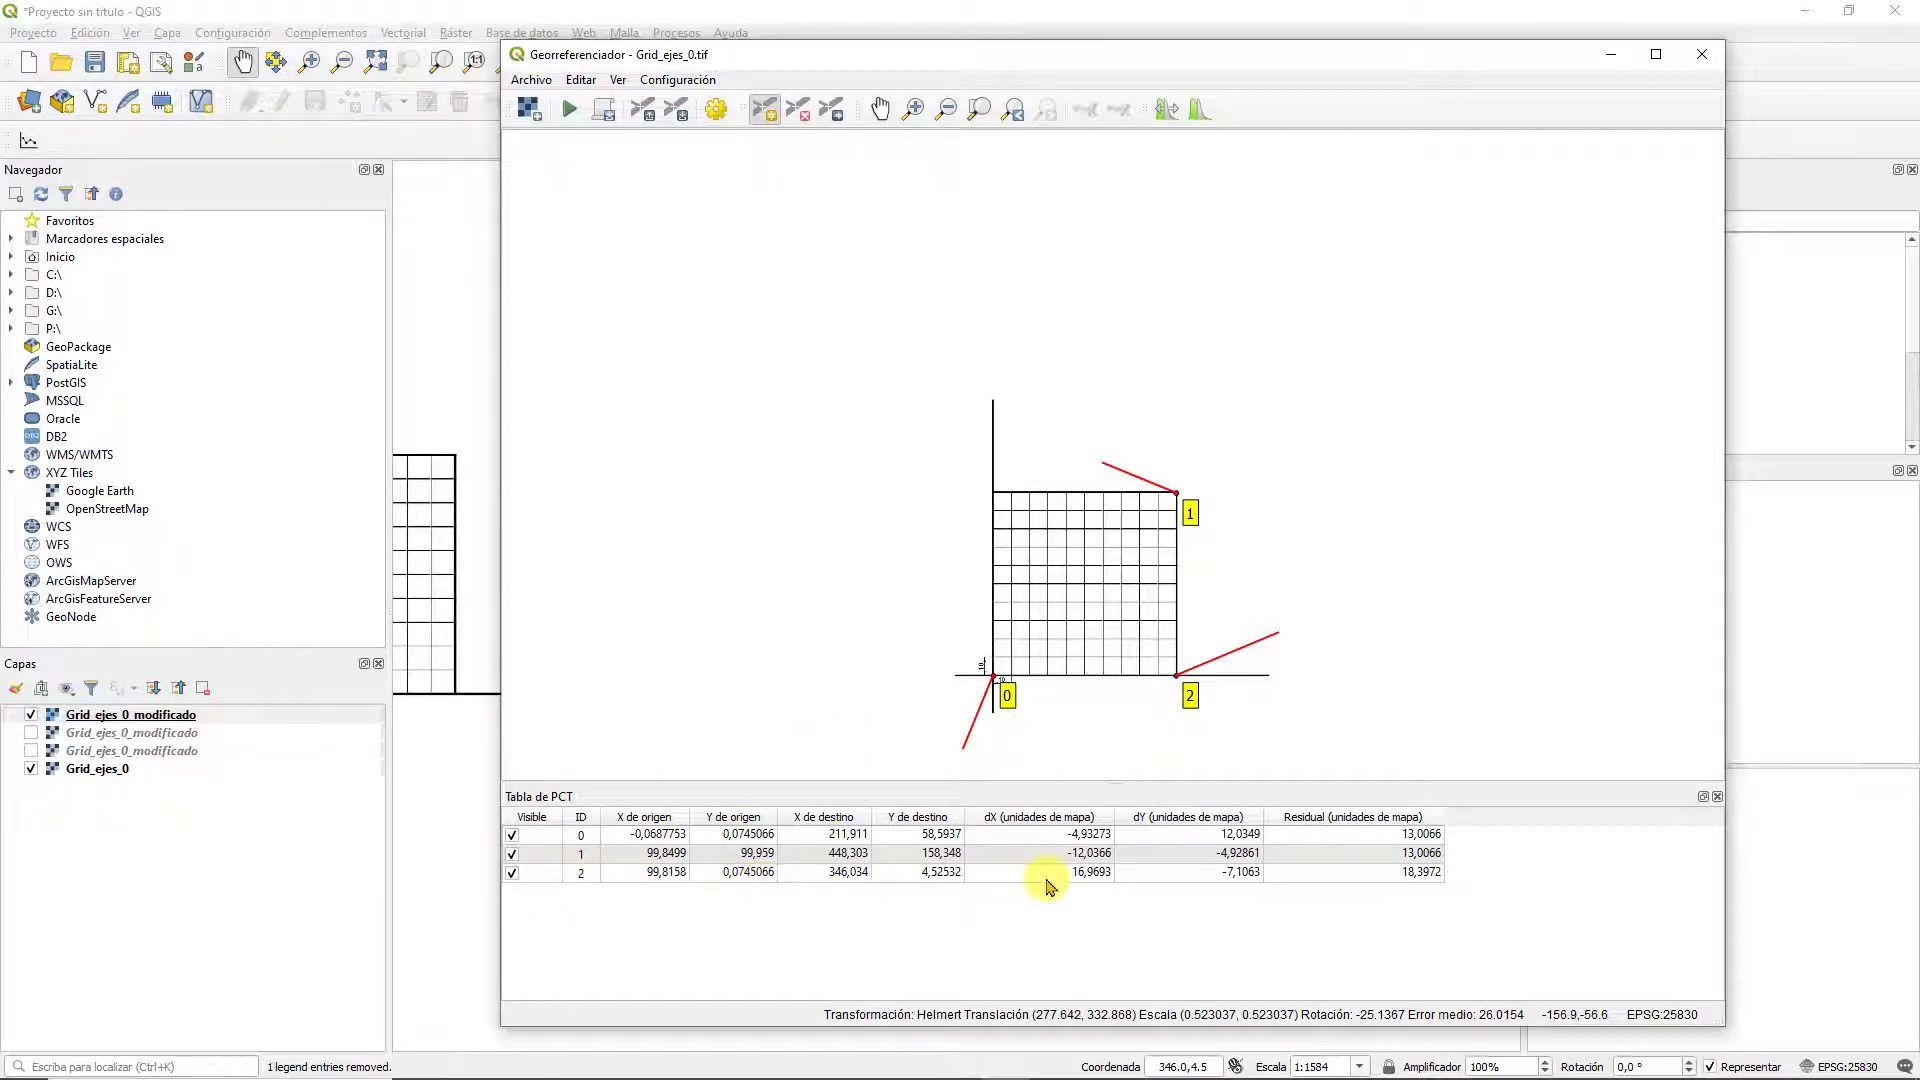
left_click(569, 112)
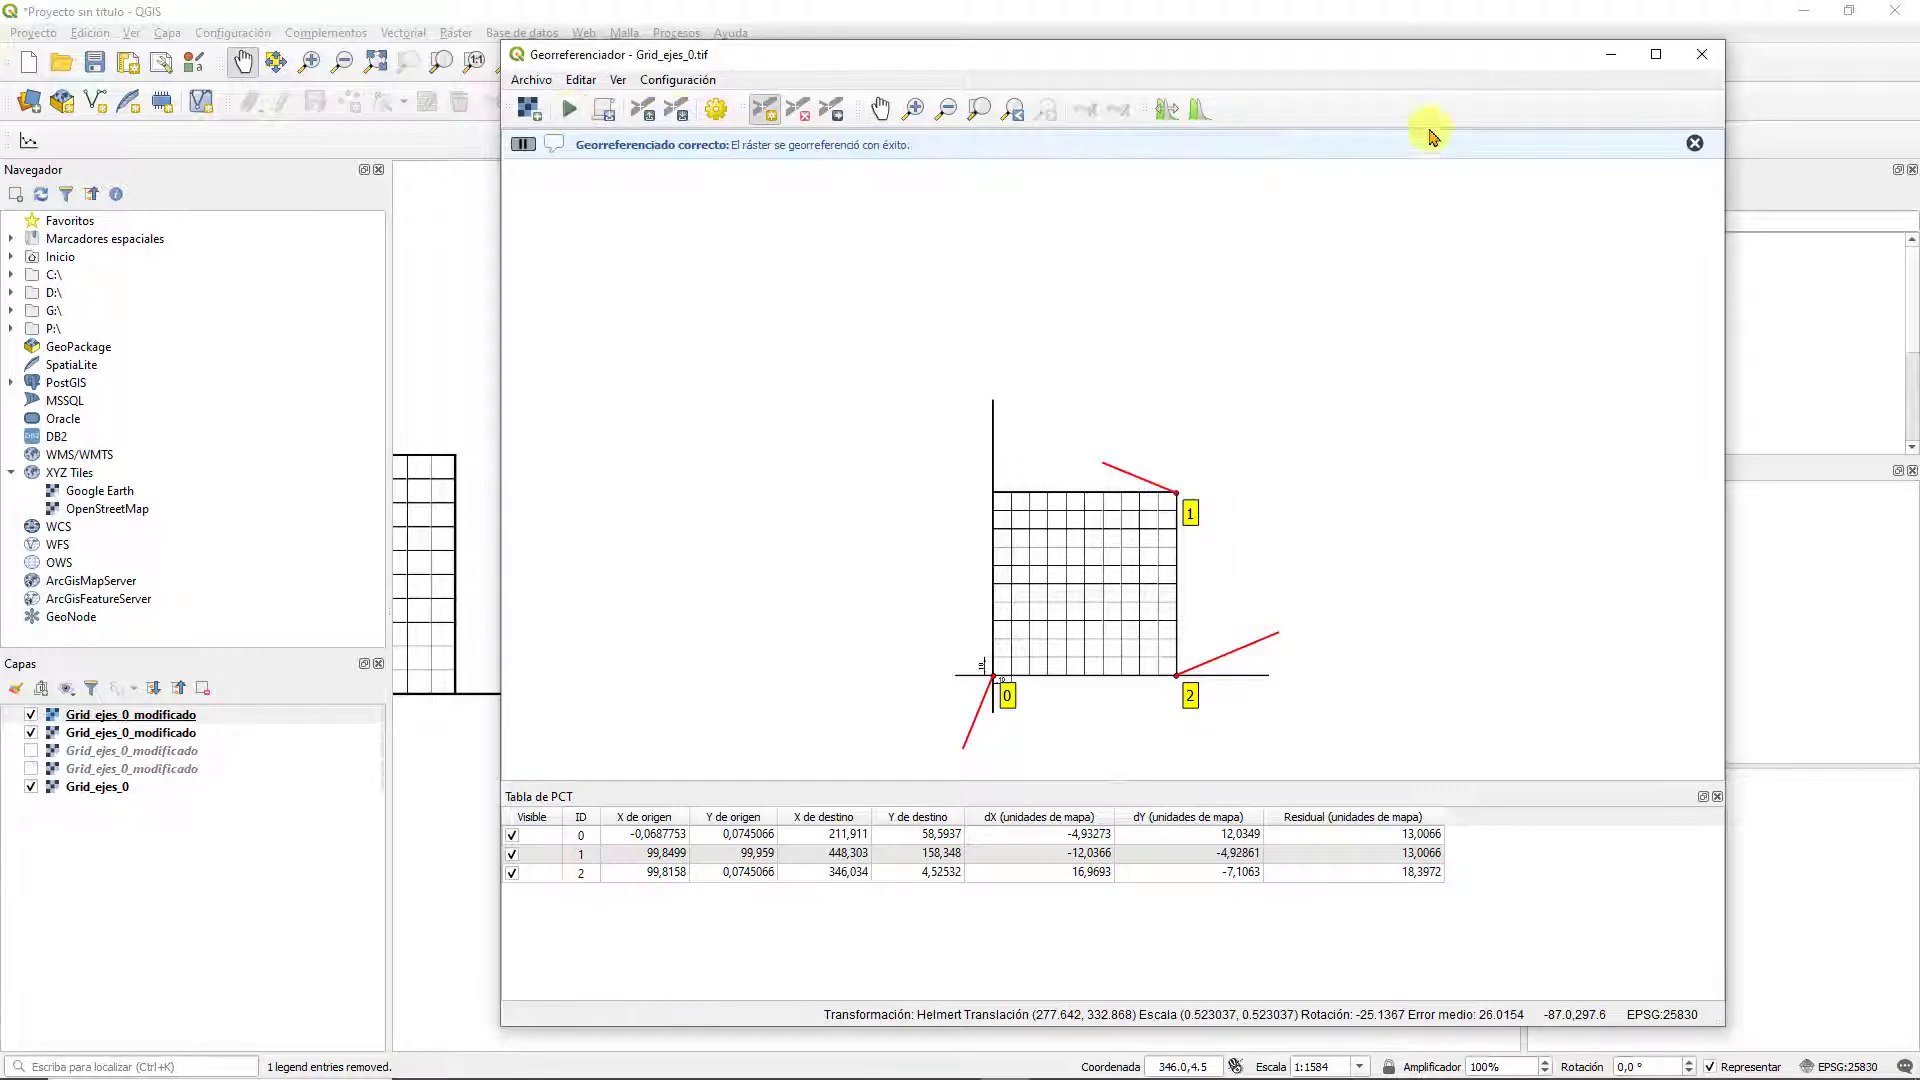
left_click(1610, 54)
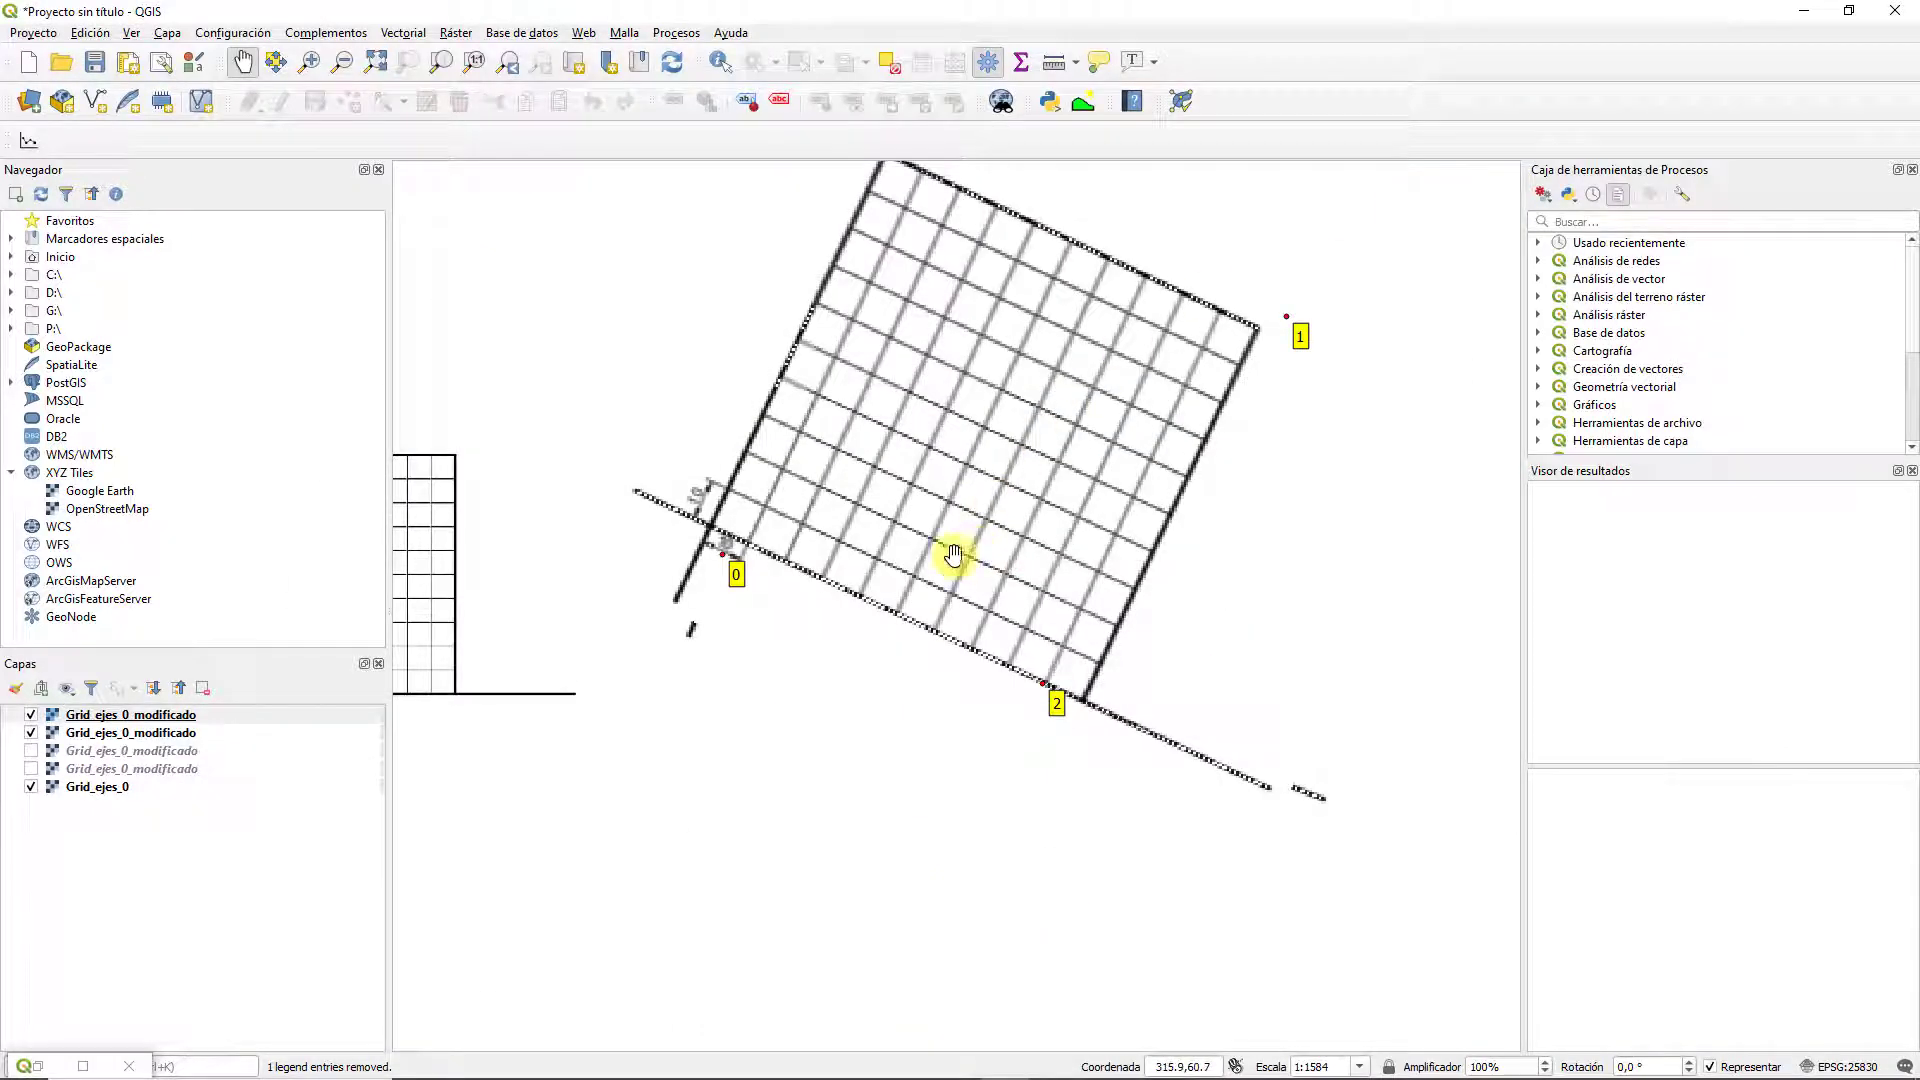
scroll(836, 668, "down", 1)
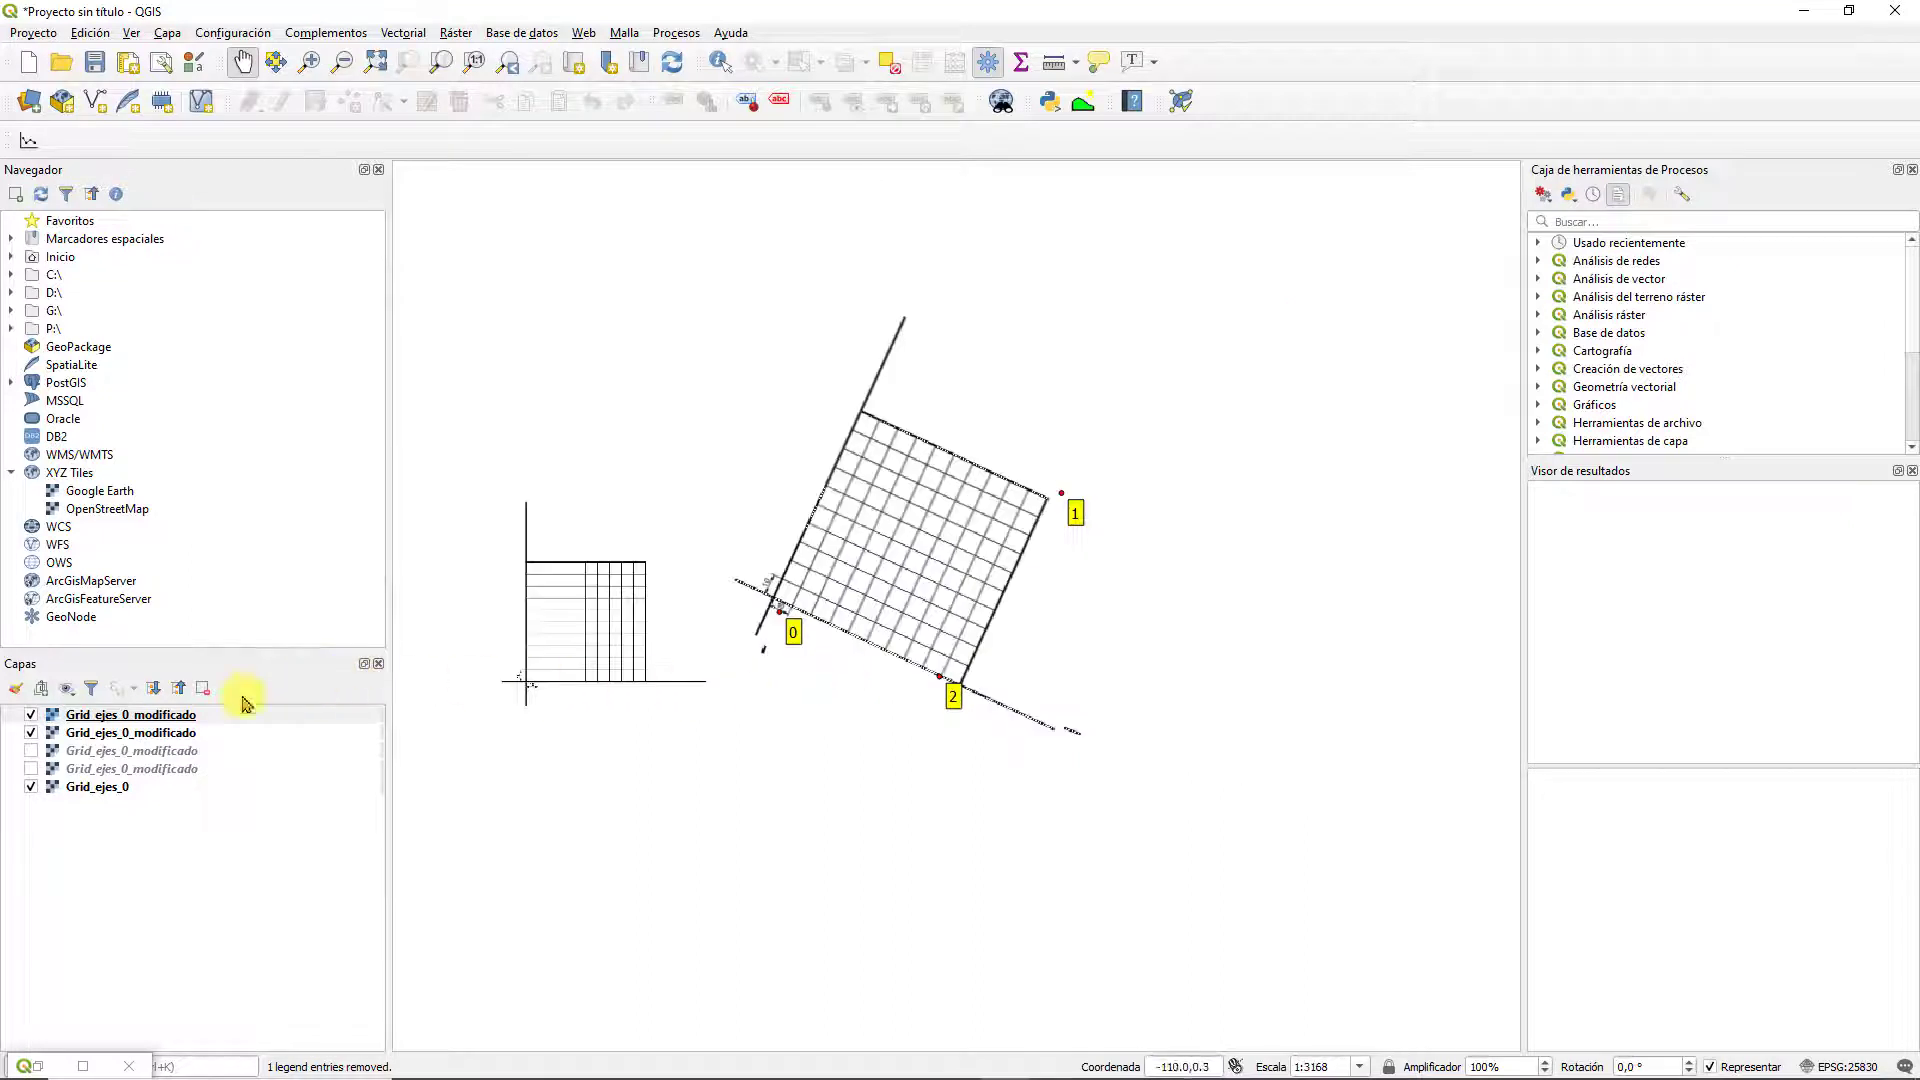
Compare the two-point and three-point Helmert rasters, leave only the three-point one visible beside the original grid, and inspect its fit at each control point
left_click(31, 732)
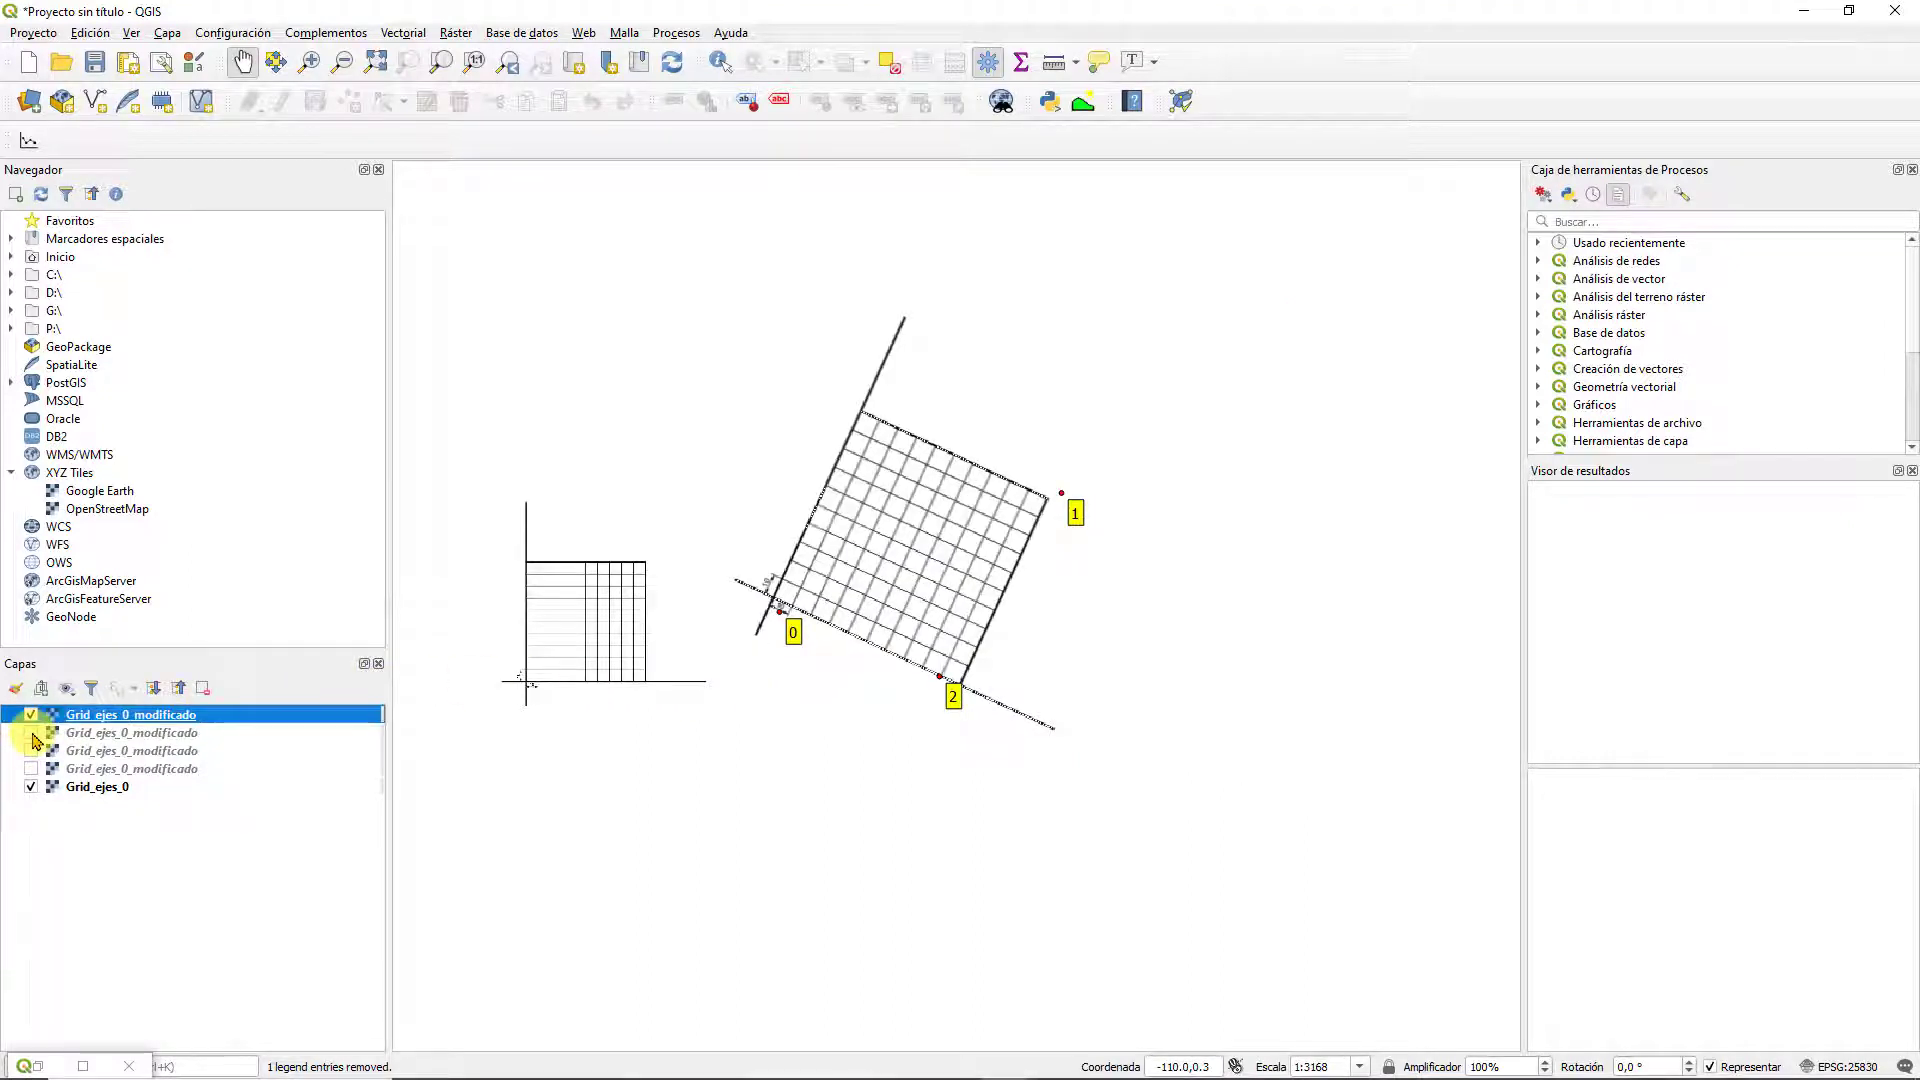
left_click(31, 714)
left_click(31, 733)
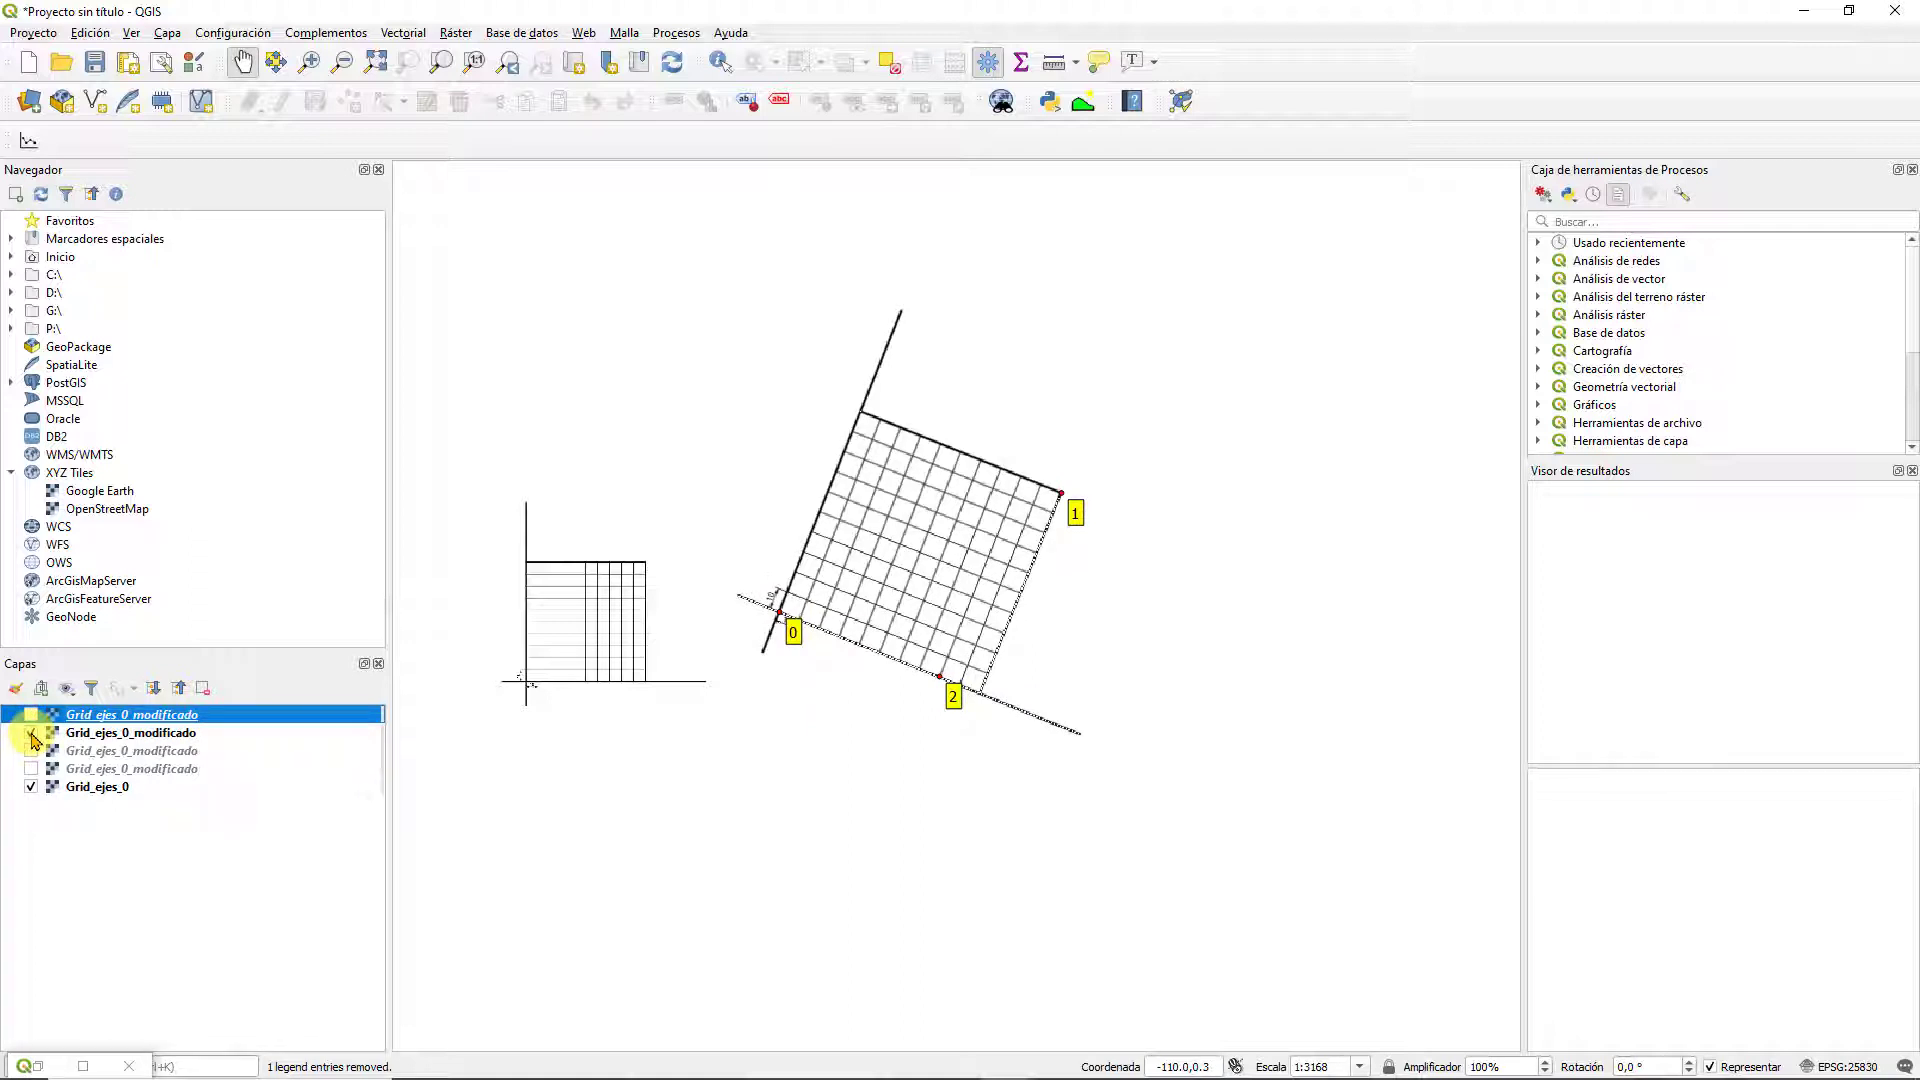
left_click(31, 735)
left_click(31, 714)
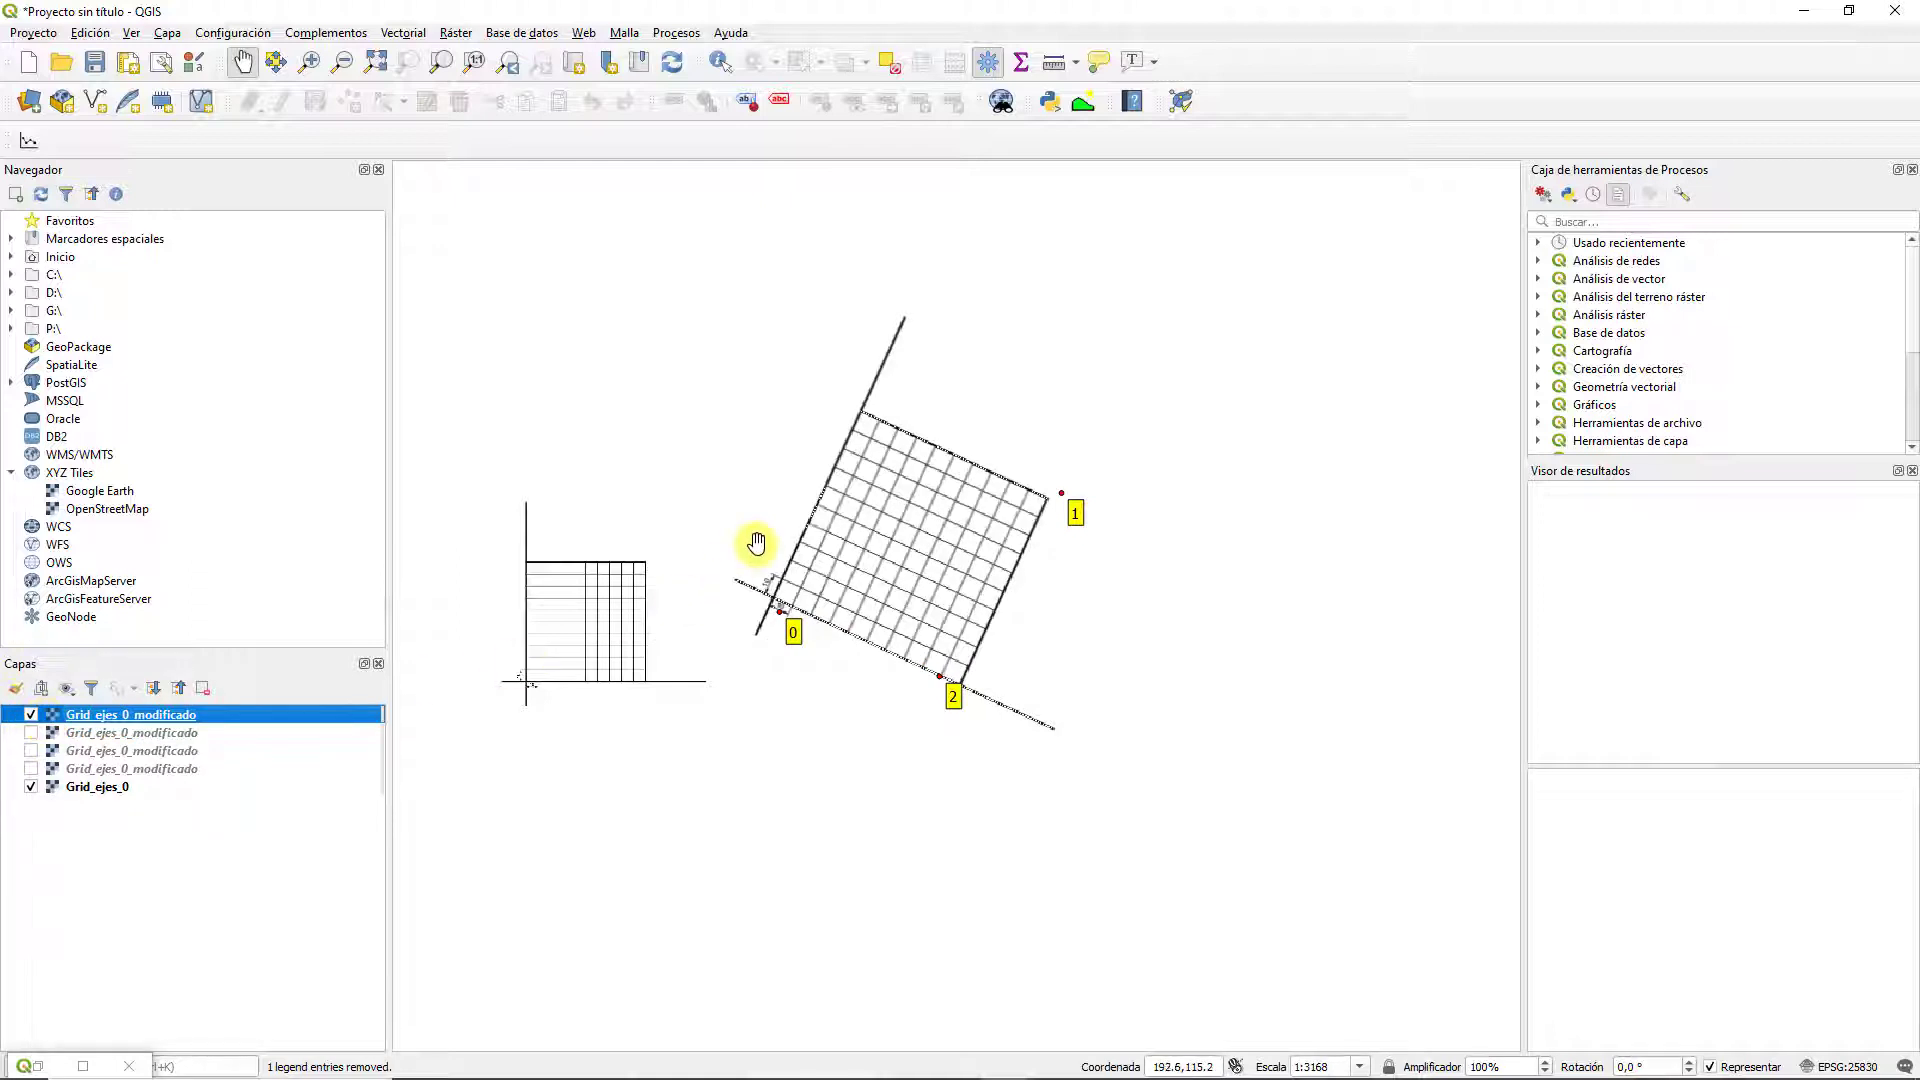
scroll(822, 569, "up", 1)
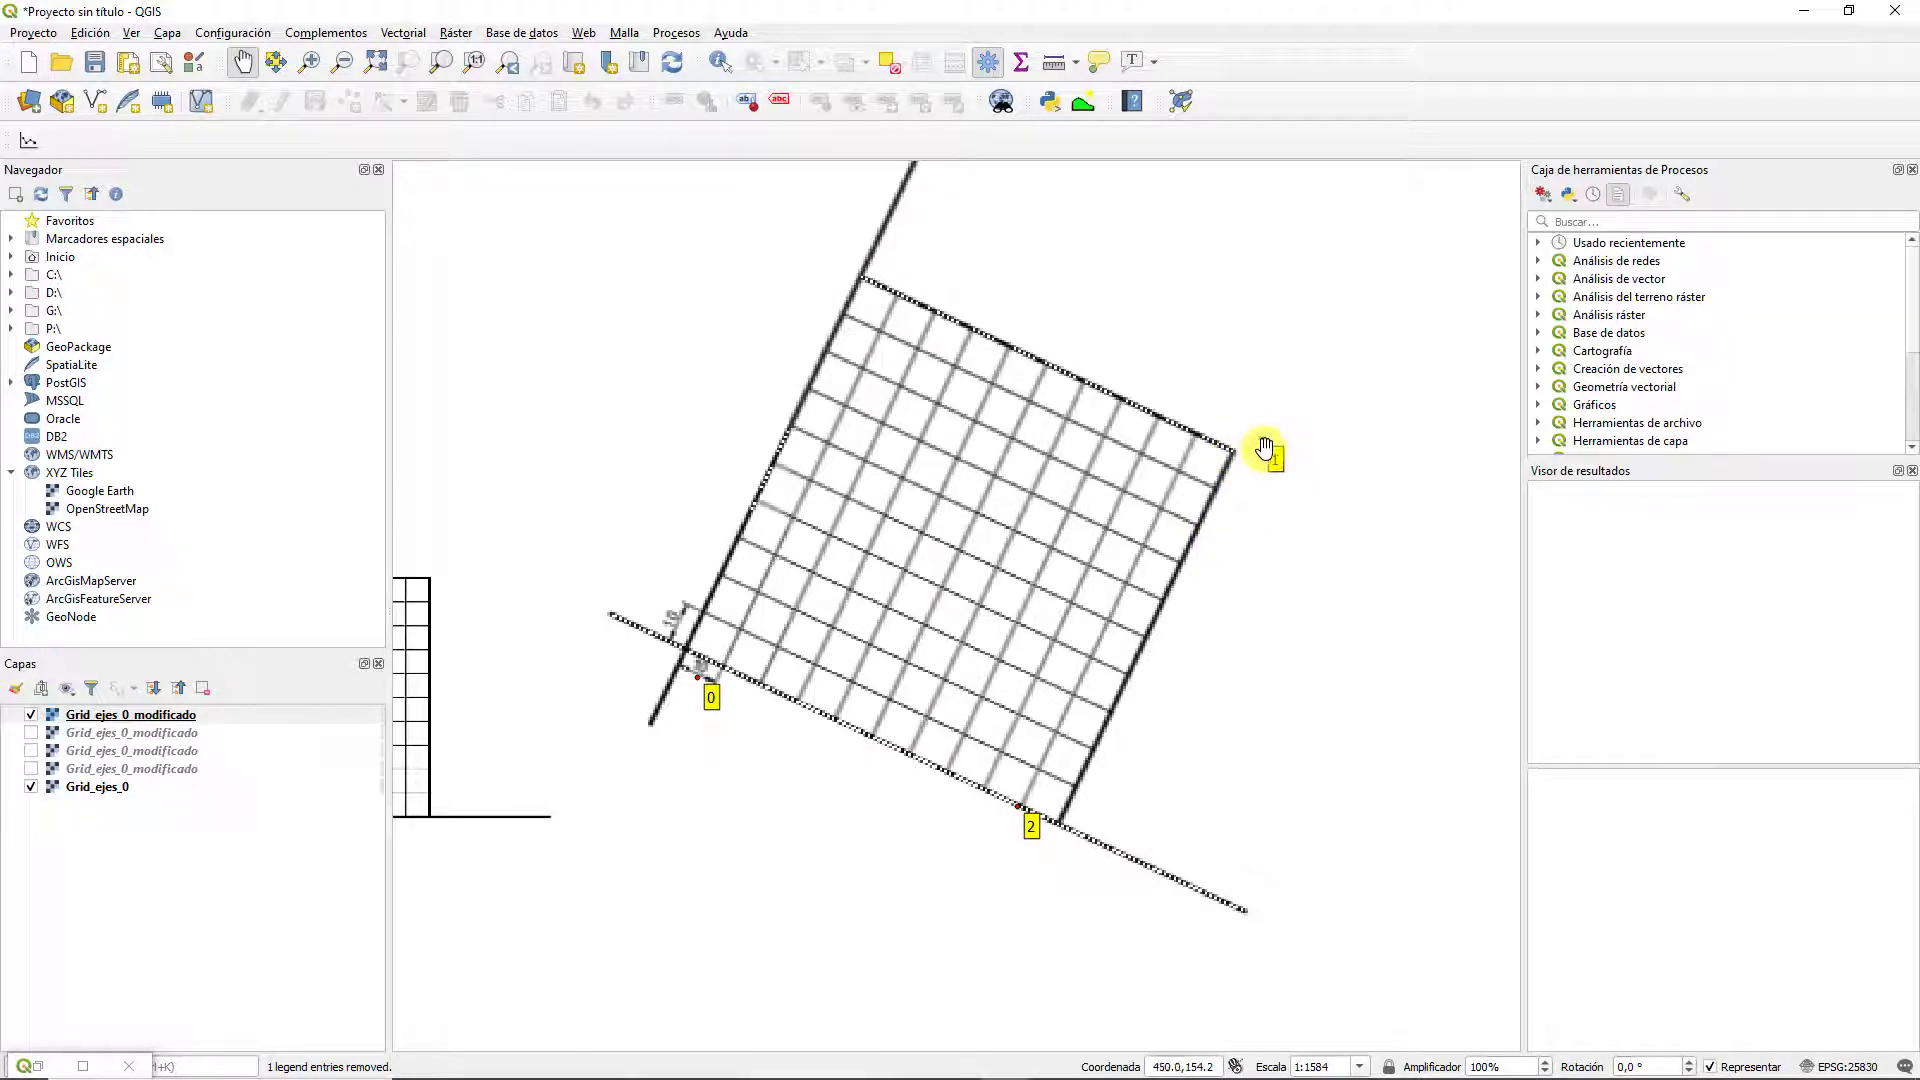
scroll(694, 689, "up", 1)
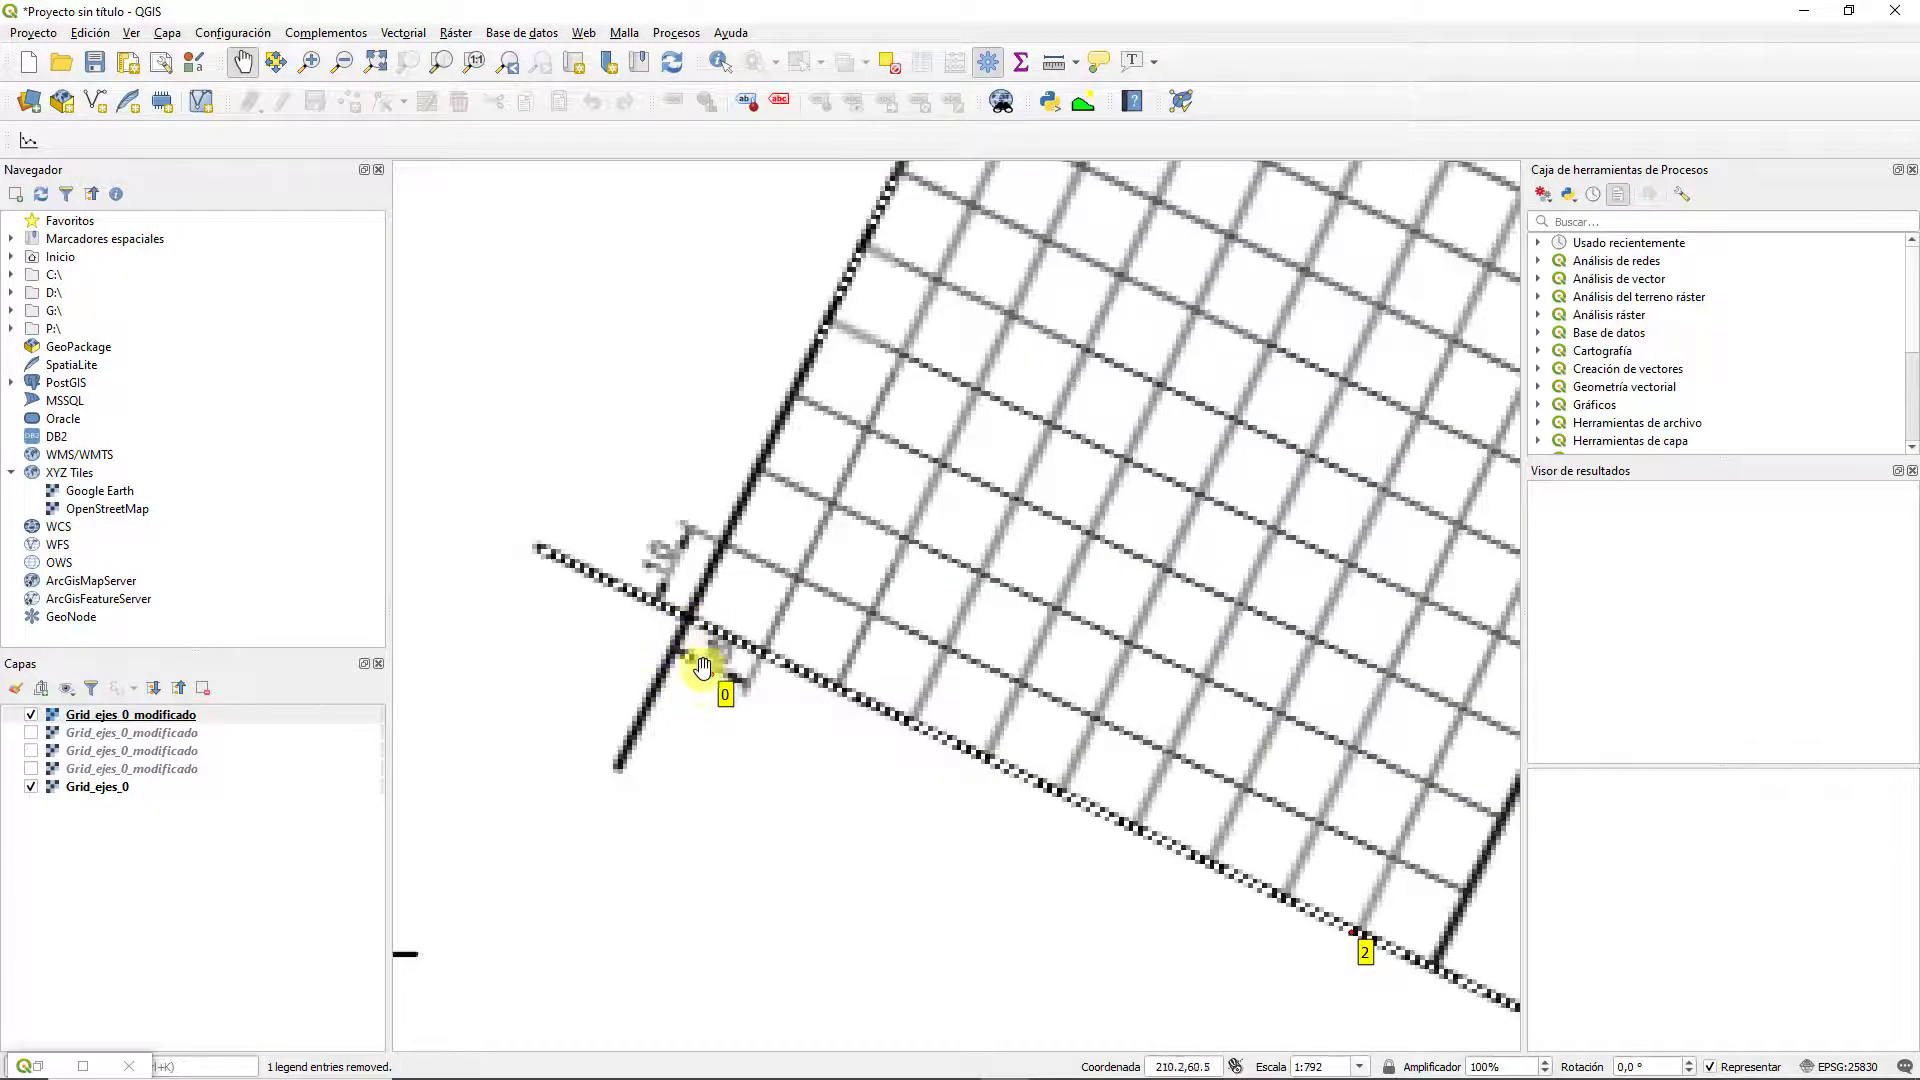
scroll(709, 683, "down", 2)
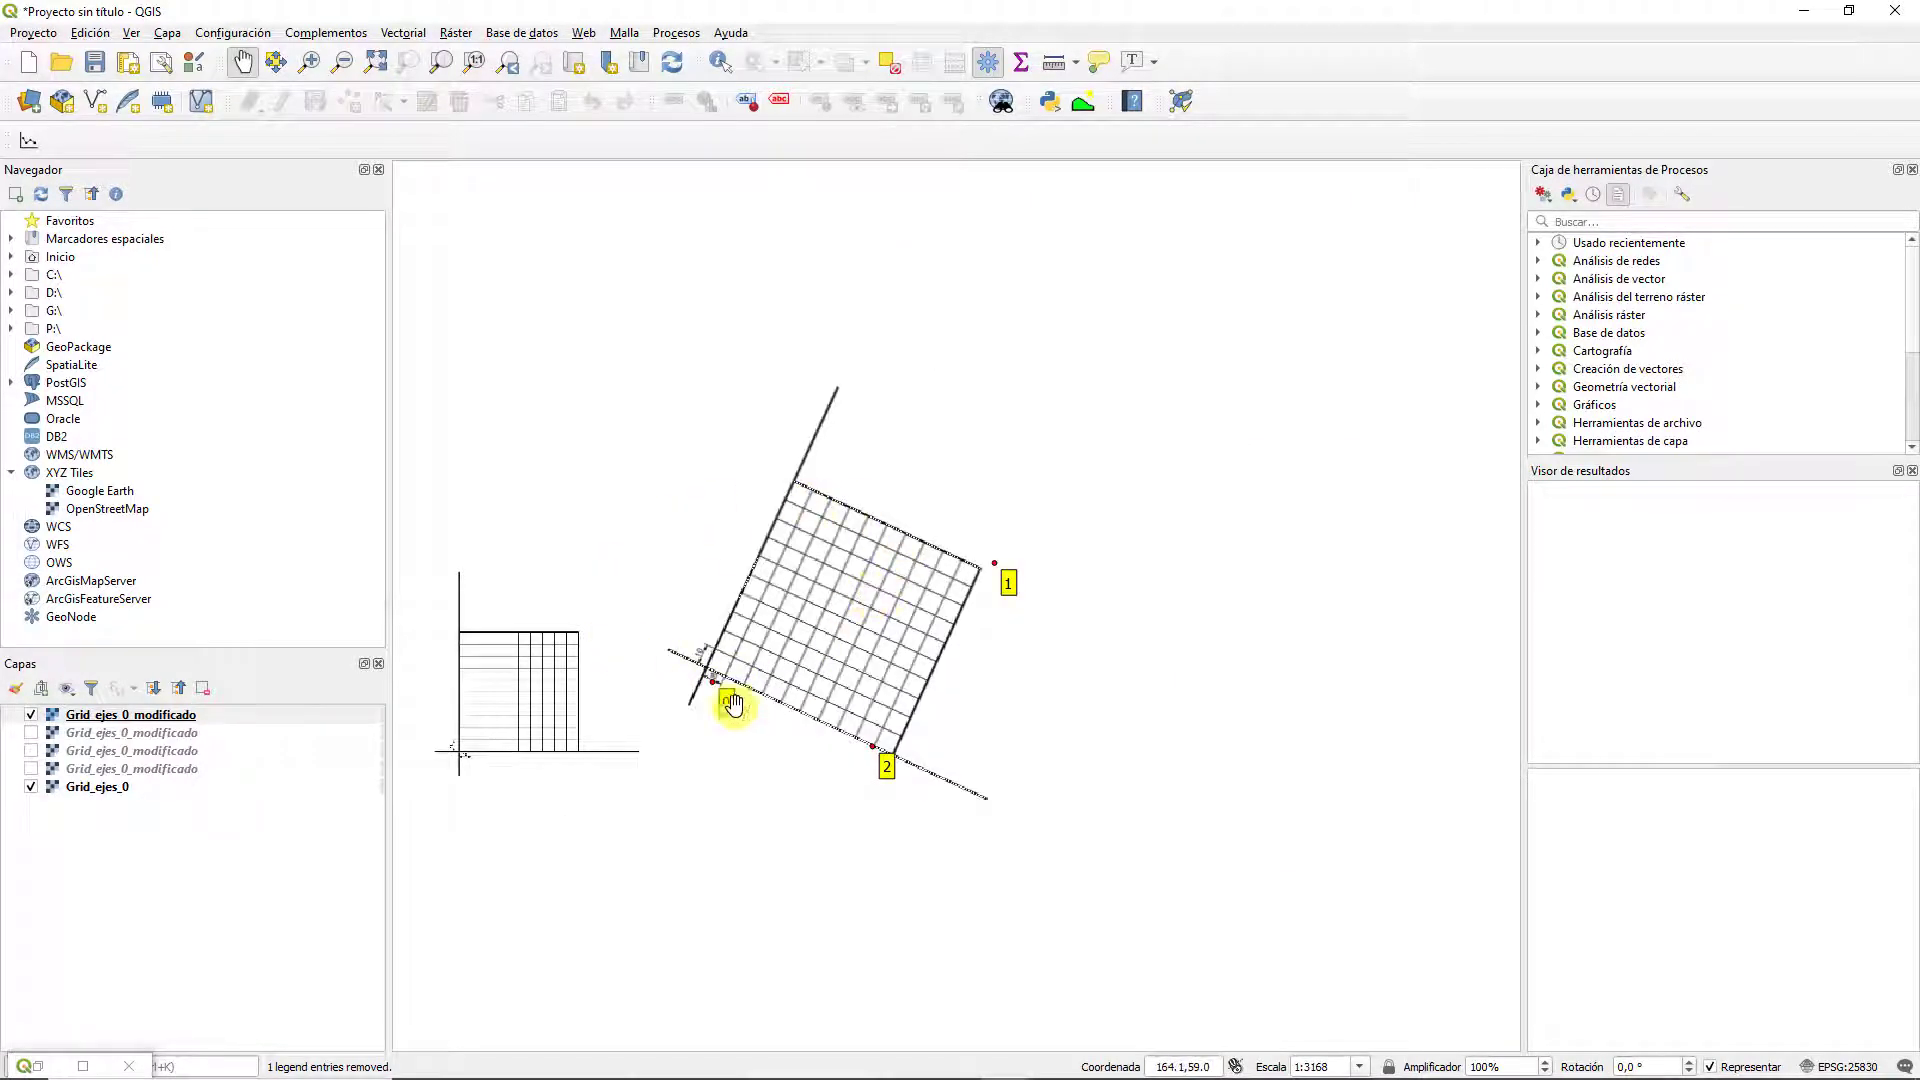
scroll(860, 695, "up", 1)
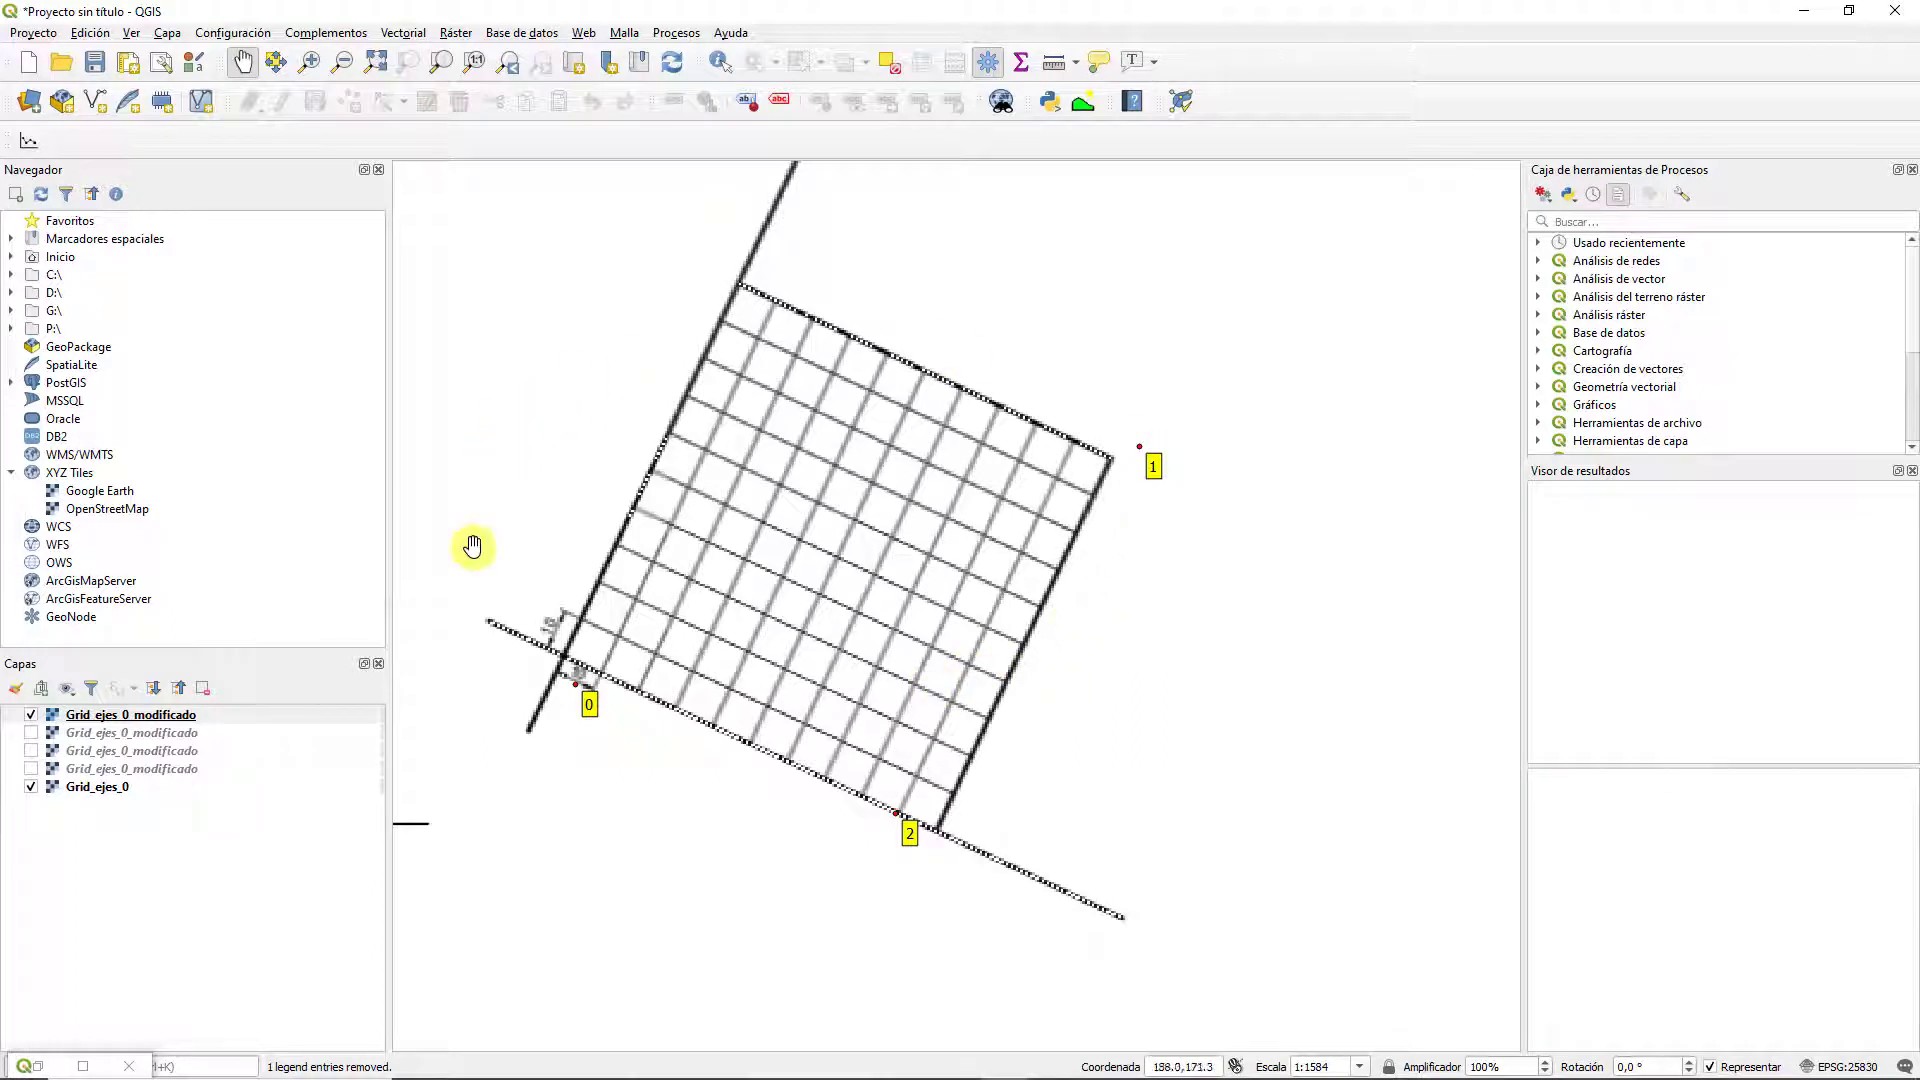
scroll(1076, 673, "down", 1)
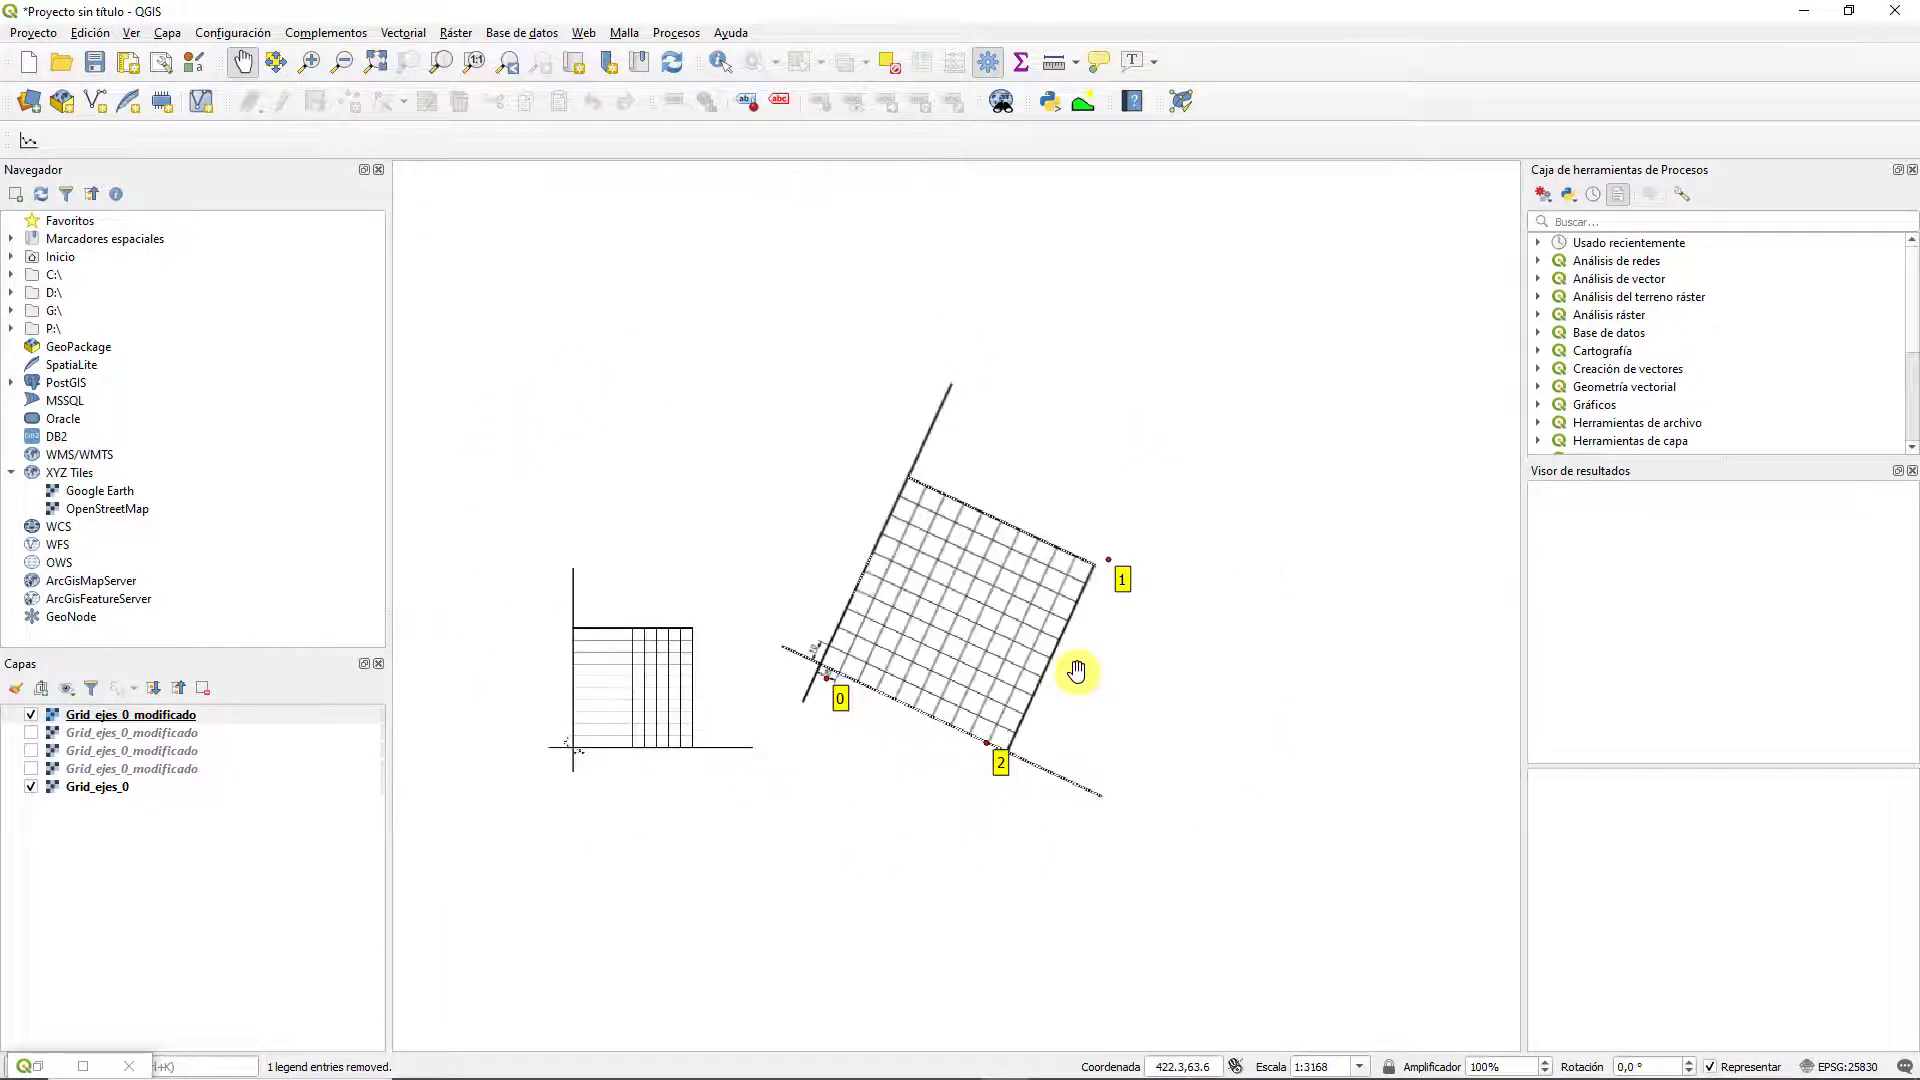
Hide the three-point Helmert raster, leaving only the original Grid_ejes_0 image displayed
scroll(978, 680, "down", 1)
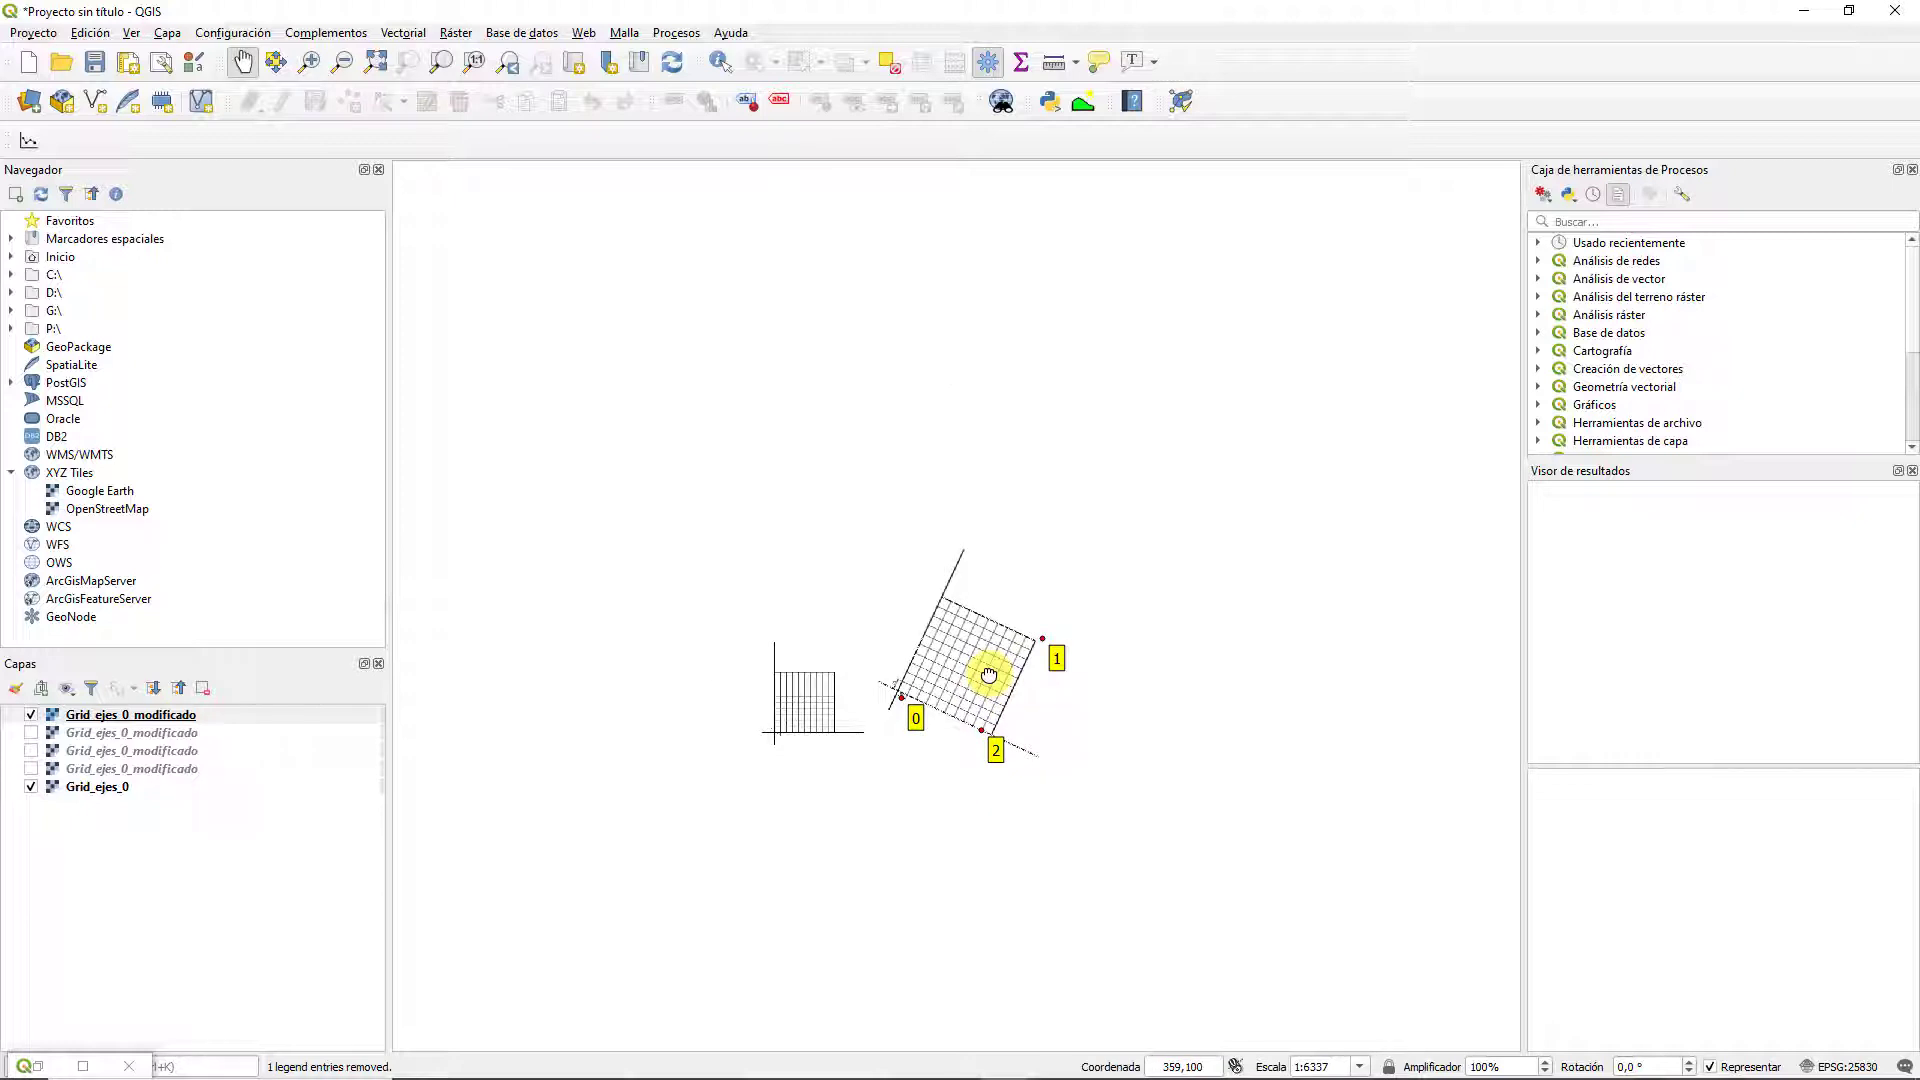
left_click(31, 715)
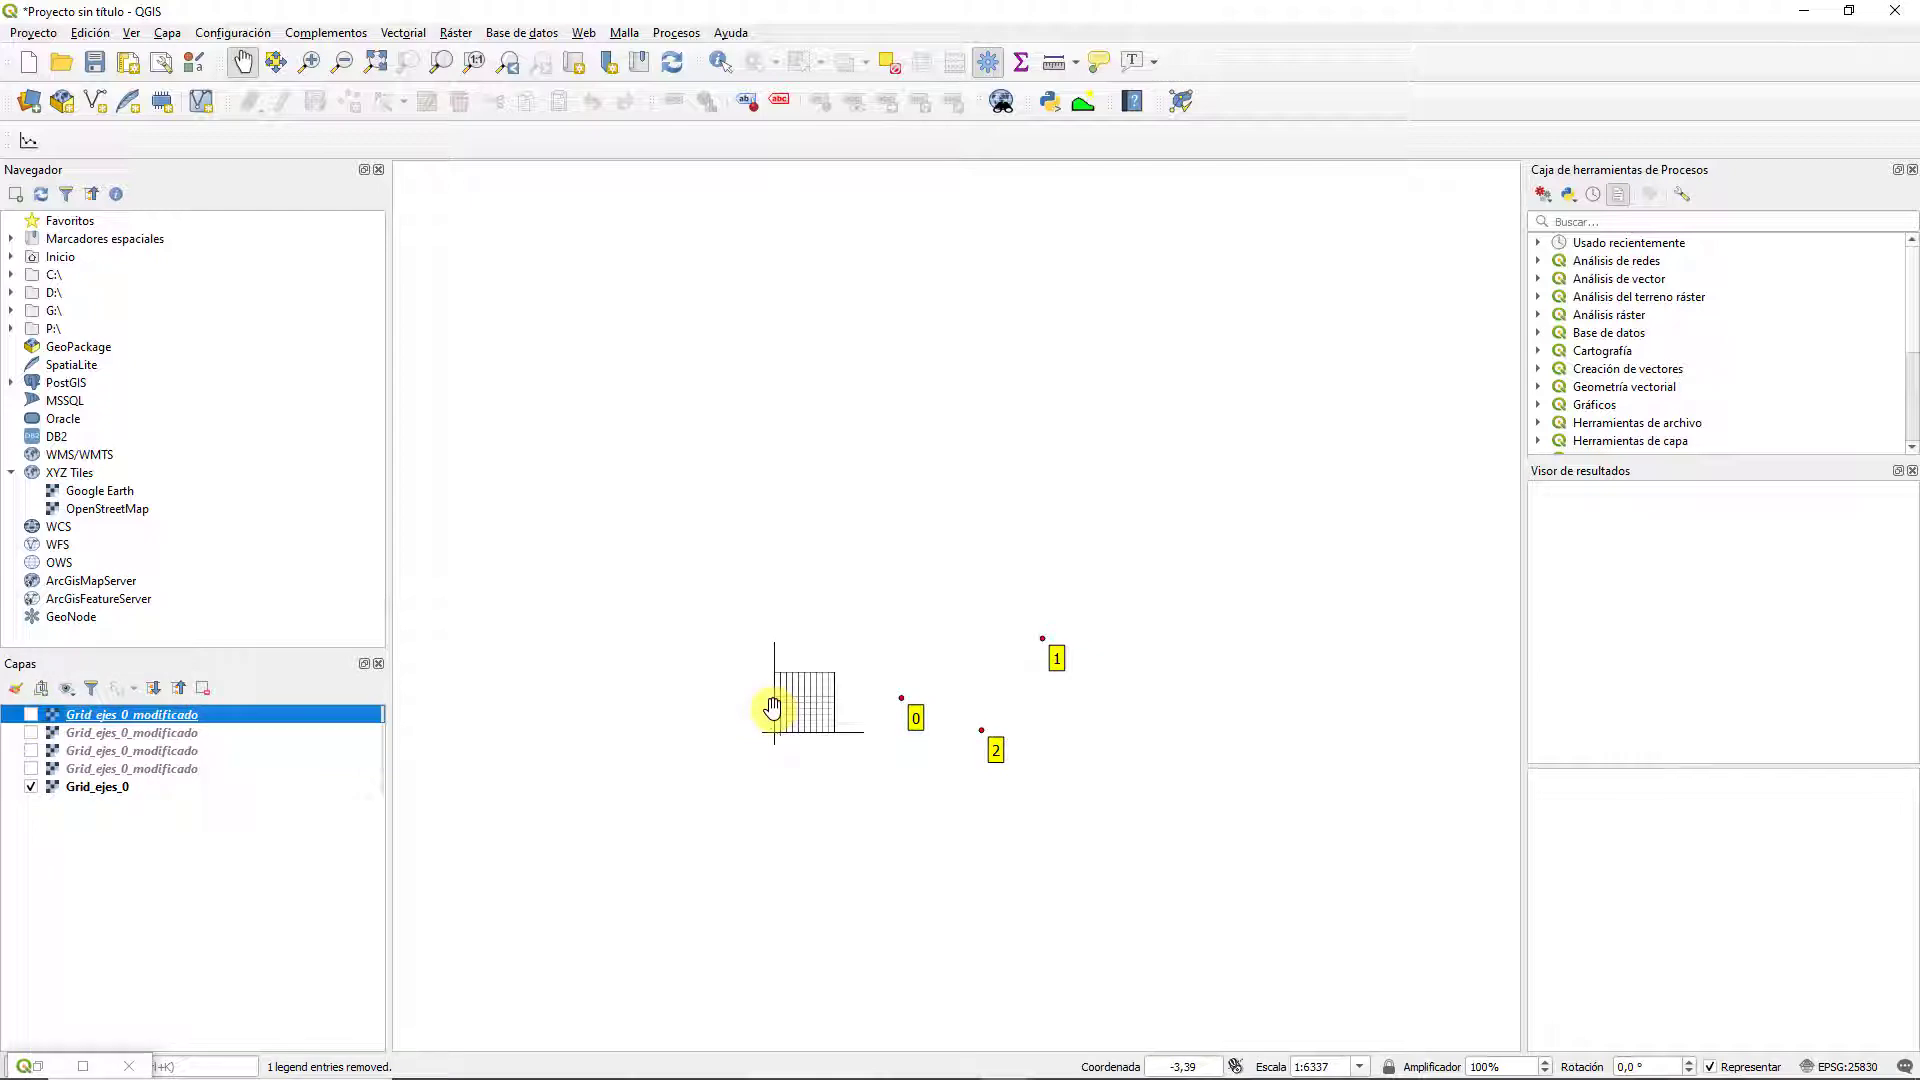
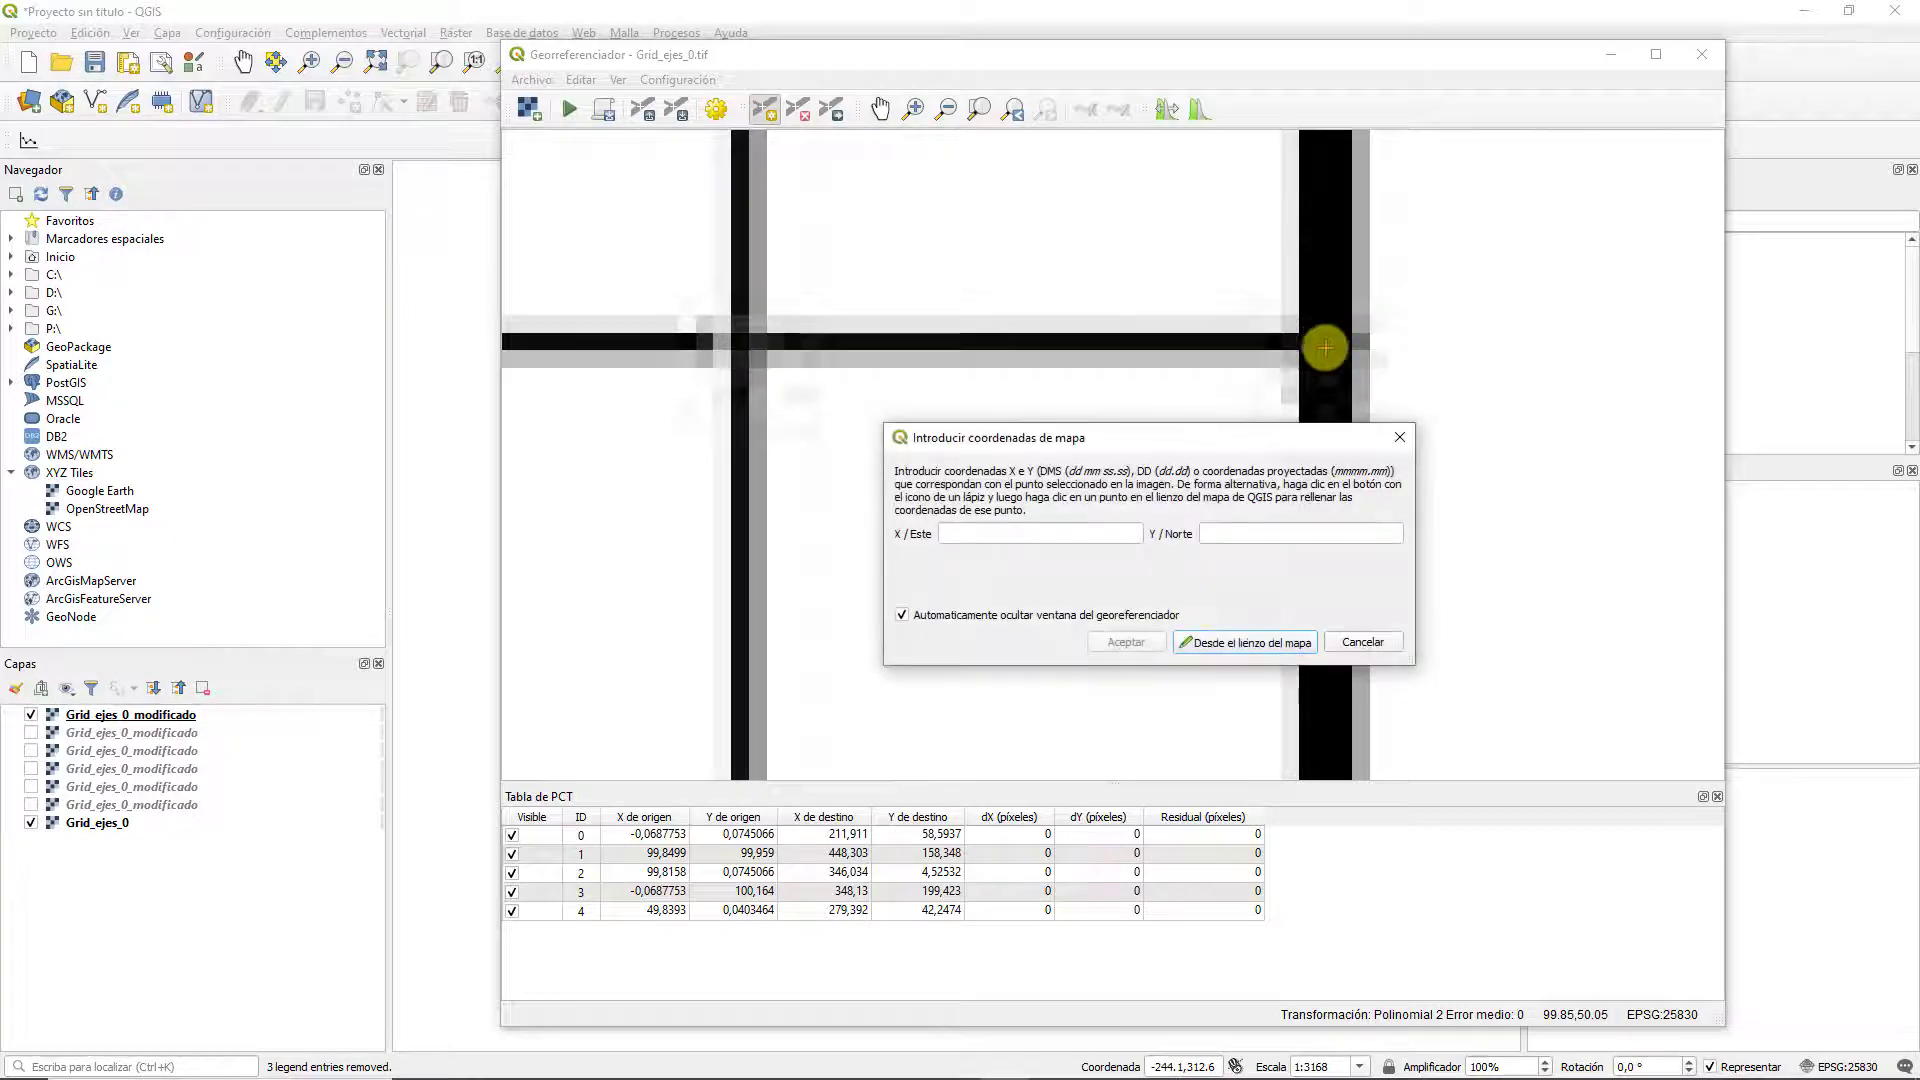
Set the destination of the control point midway up the grid's right edge from the map canvas, at about X 390.46, Y 90.45
left_click(1217, 634)
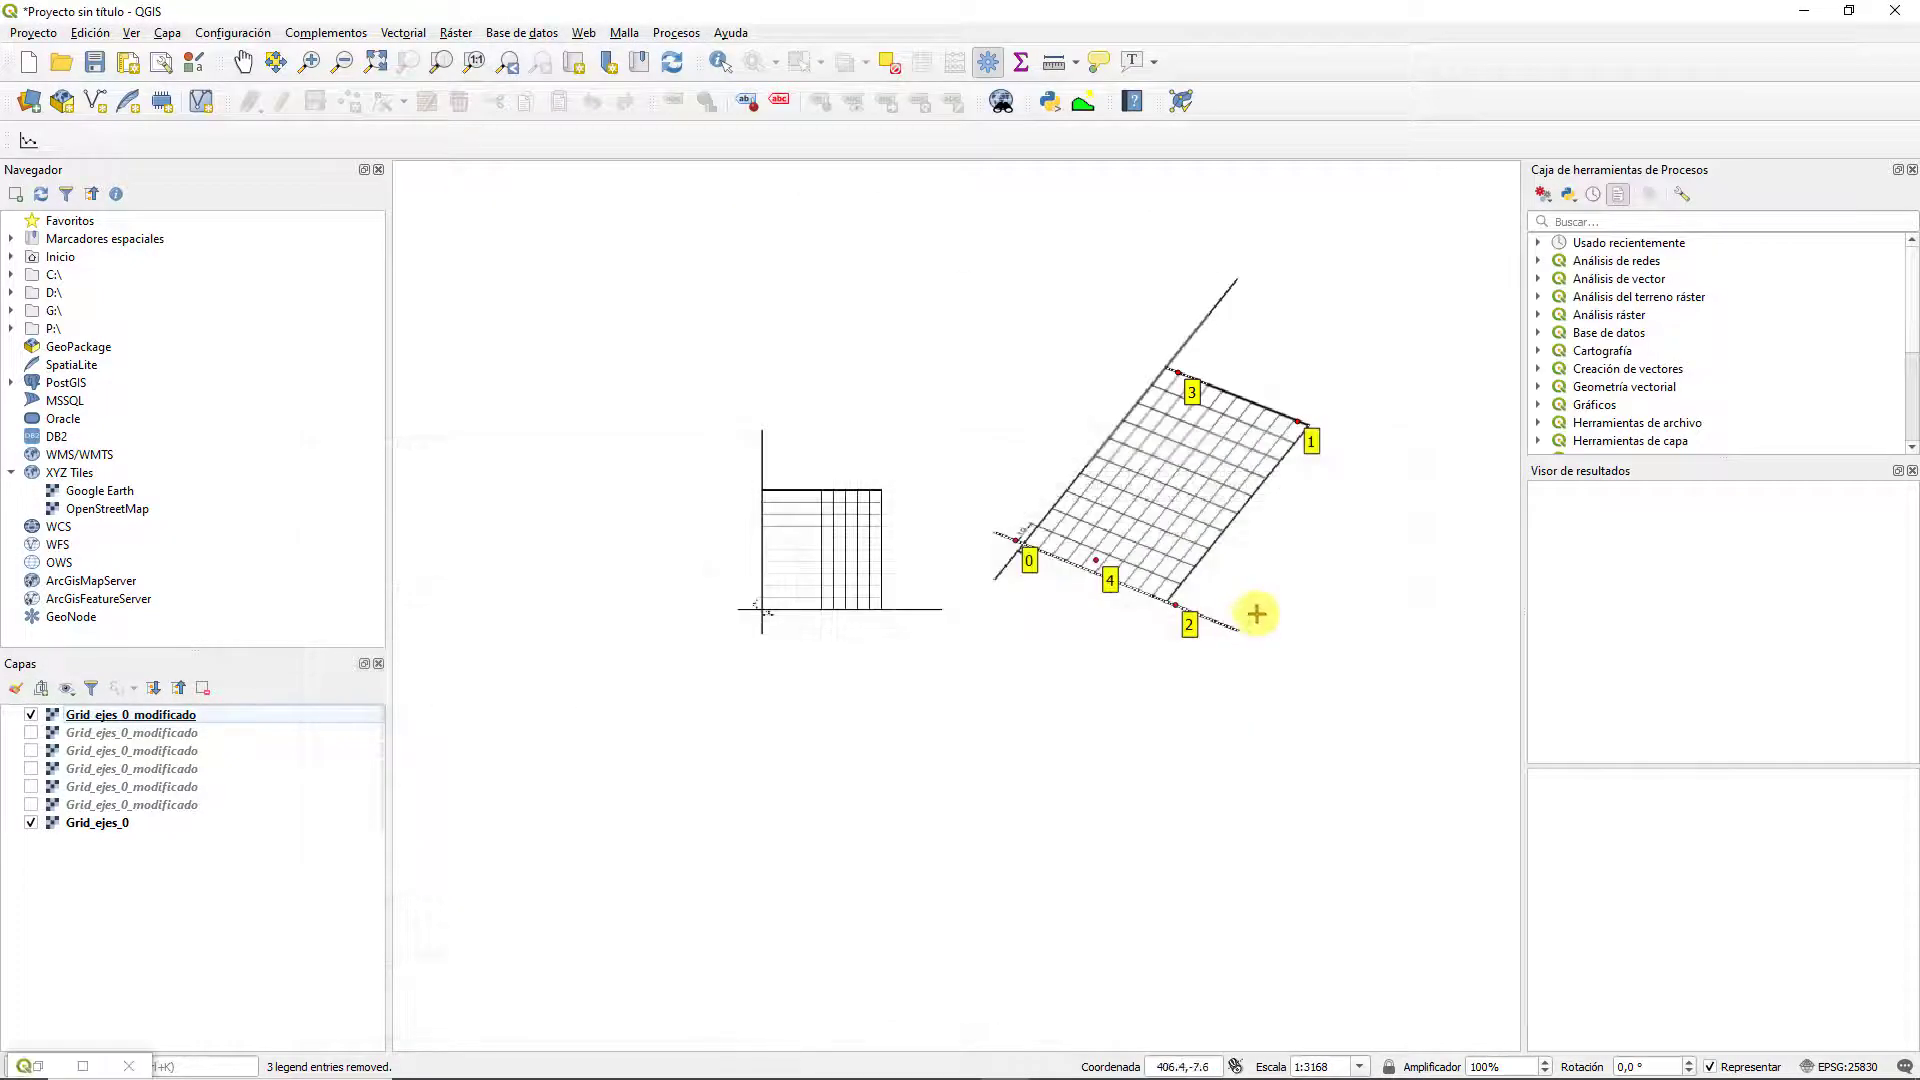
left_click(1229, 503)
left_click(1124, 634)
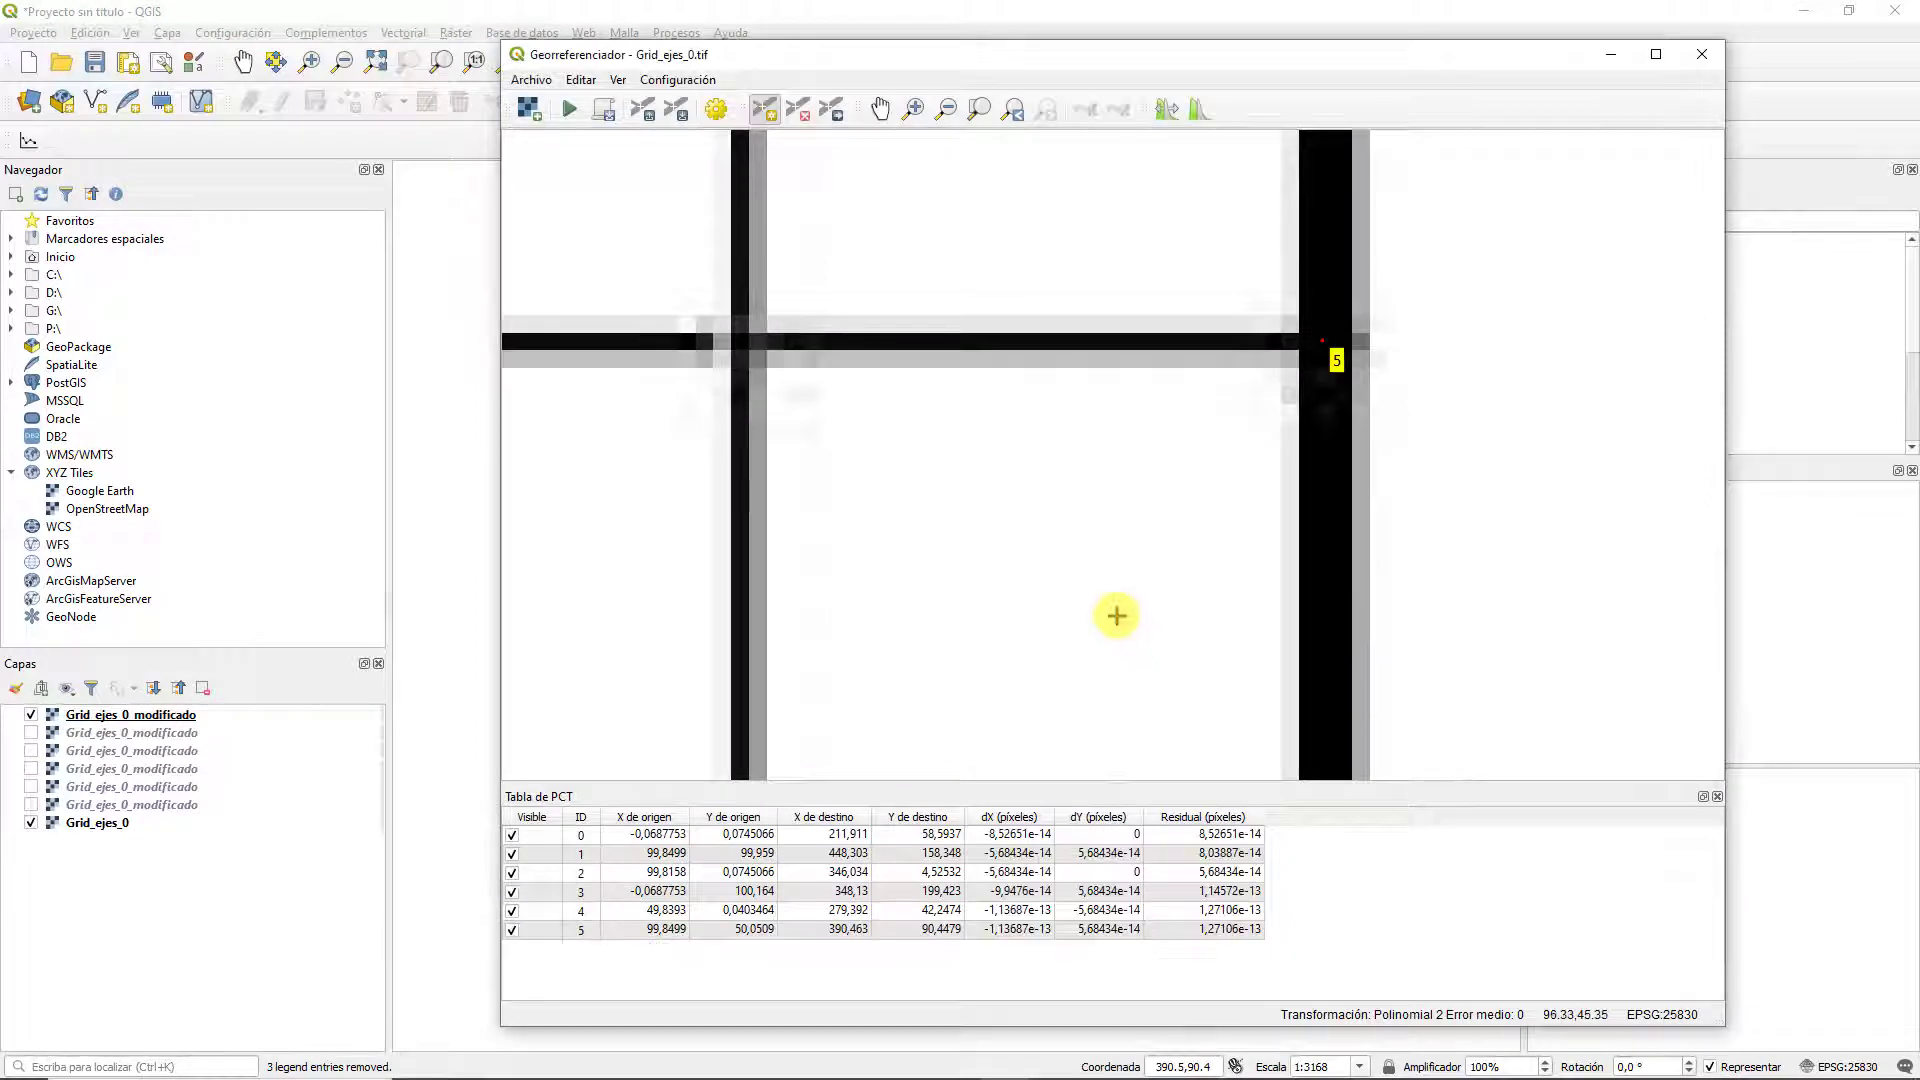
Run the Polynomial 2 georeferencing with the six control points and hide the previous modified raster on the map canvas
scroll(1117, 615, "down", 2)
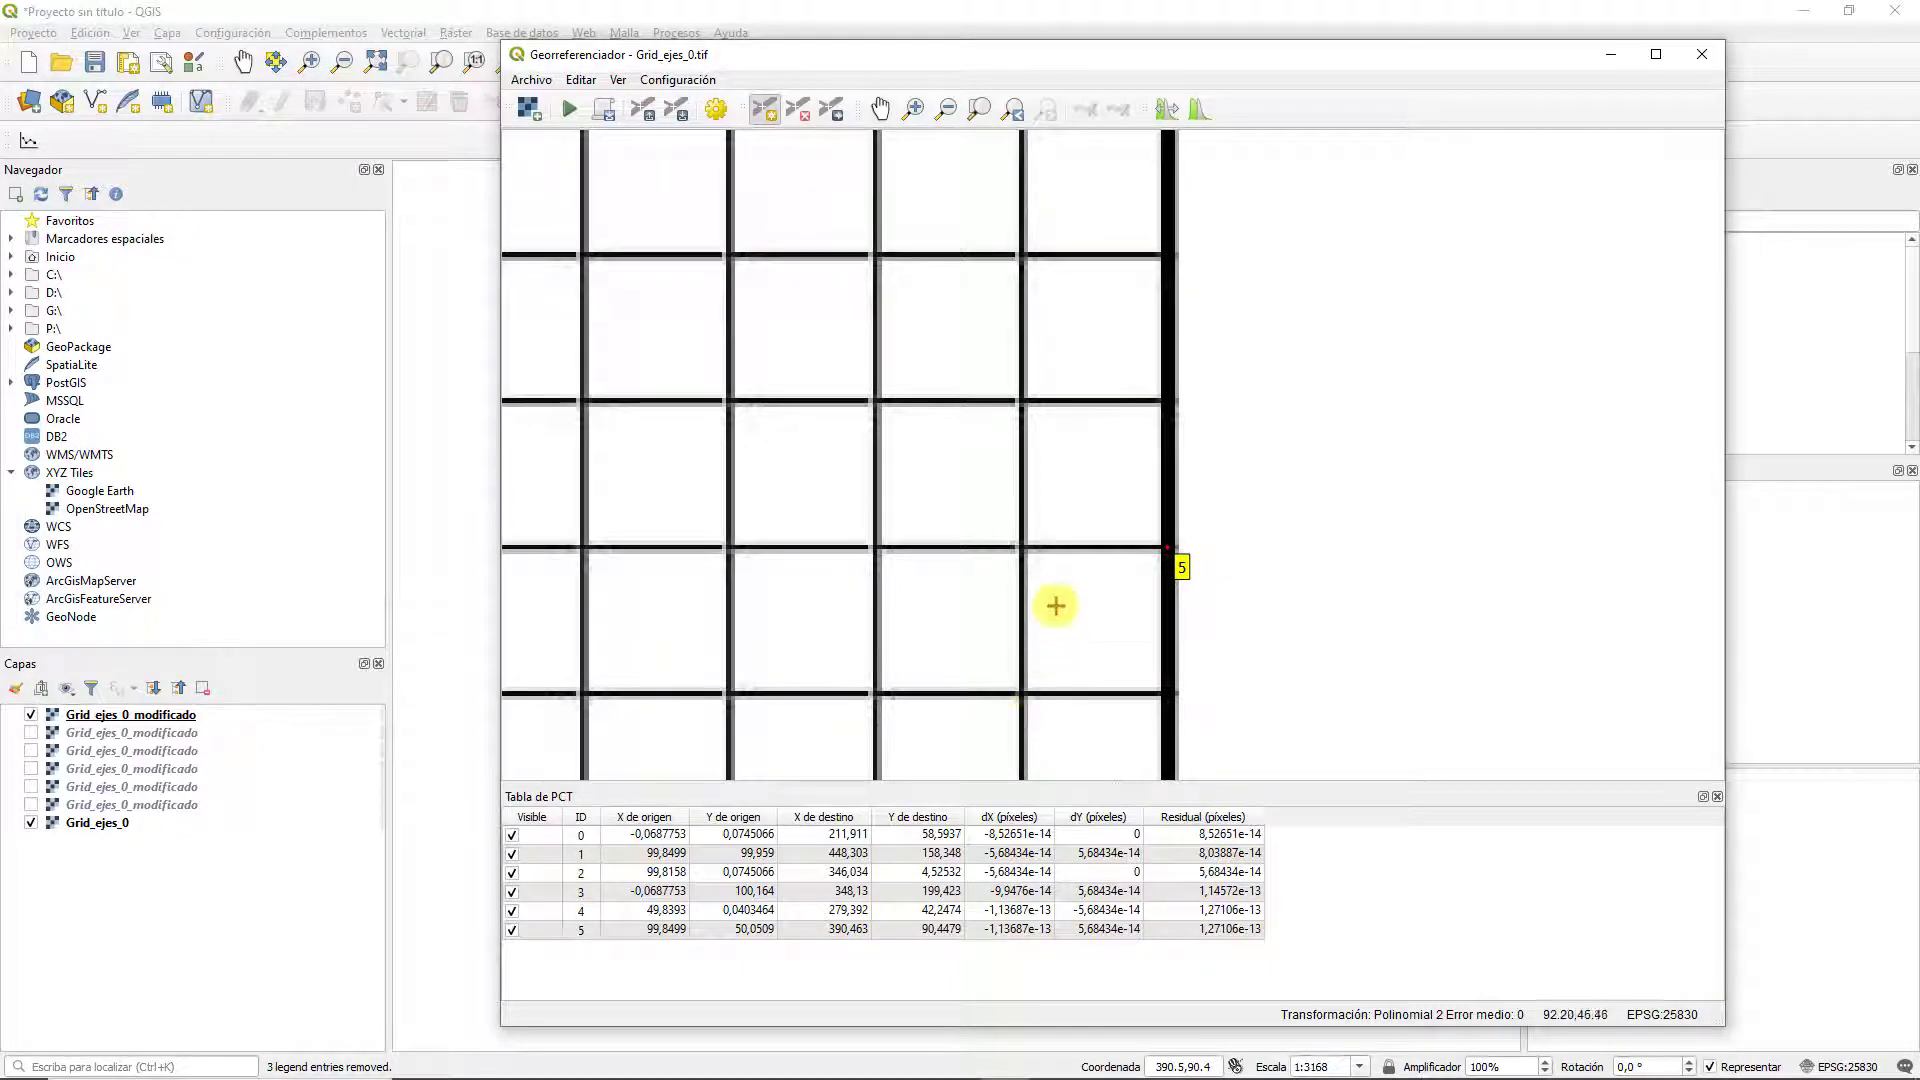
scroll(1302, 591, "down", 2)
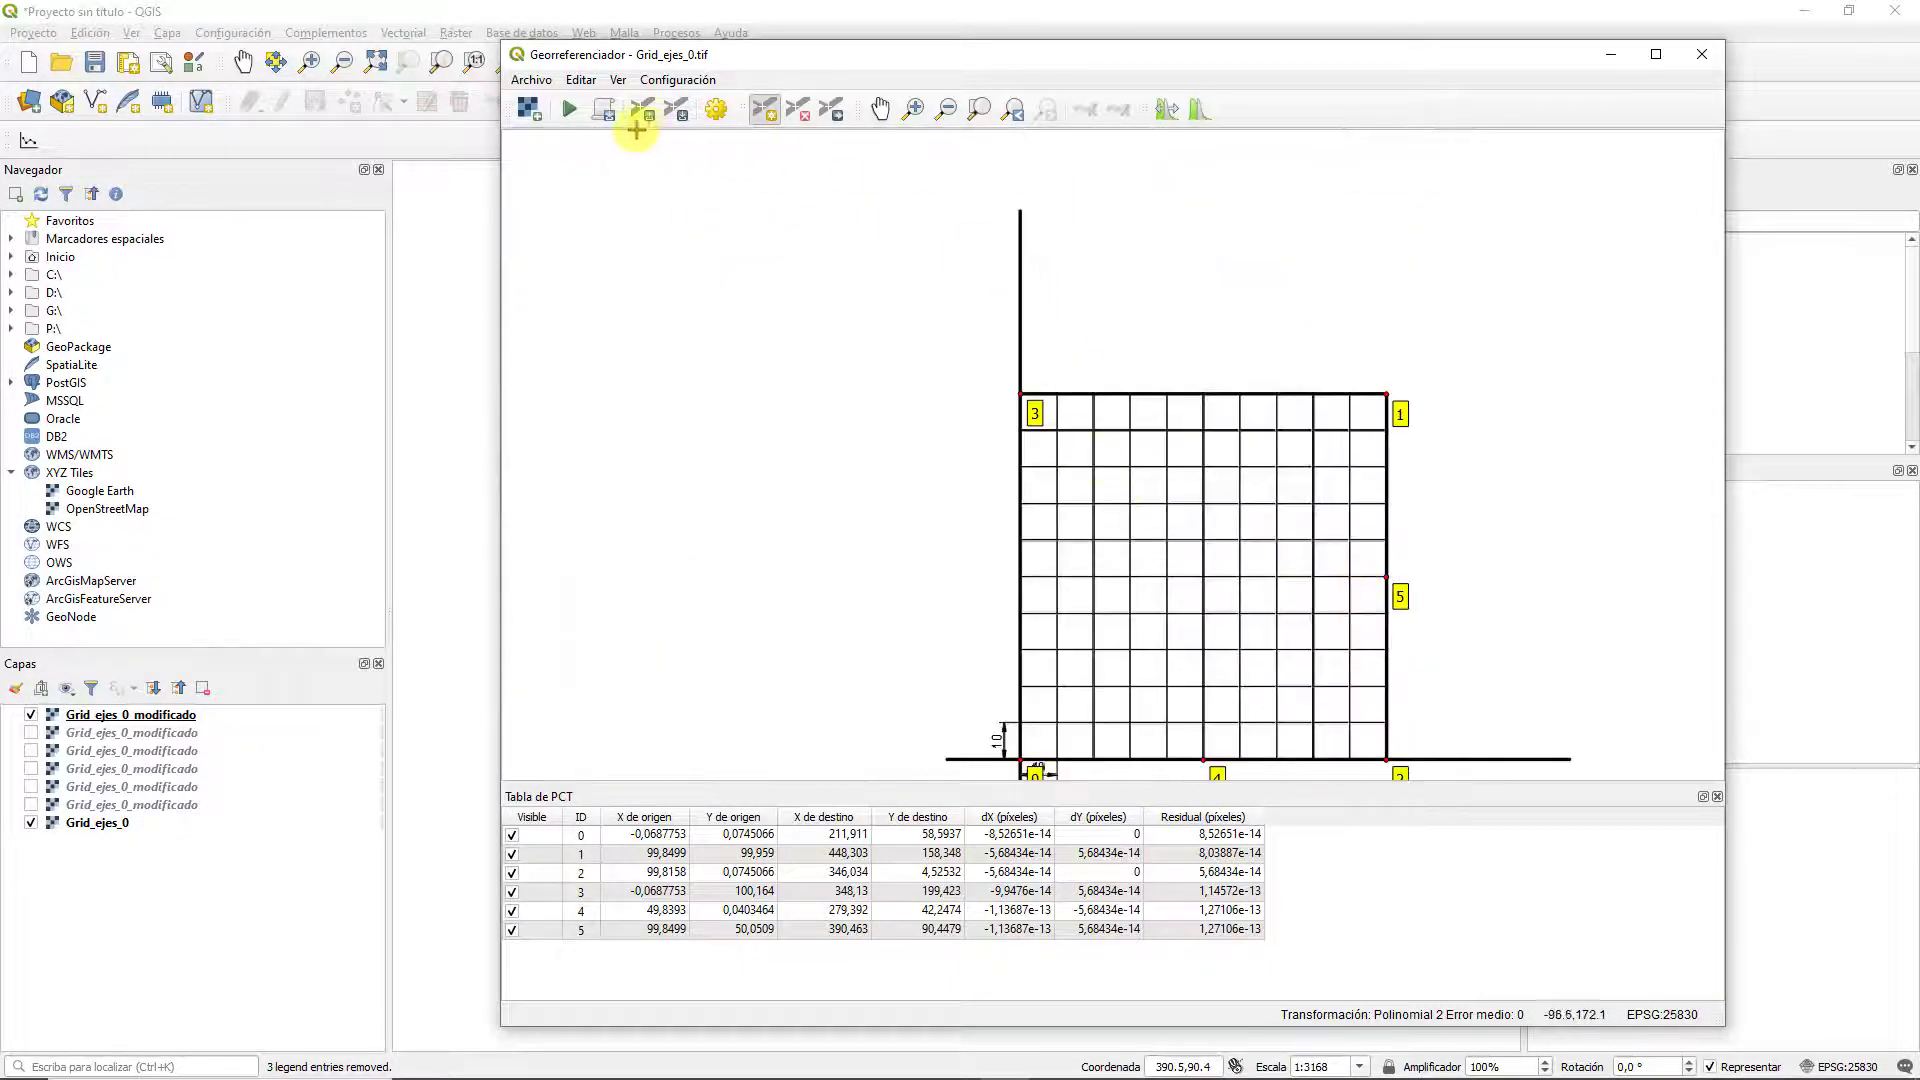
left_click(569, 110)
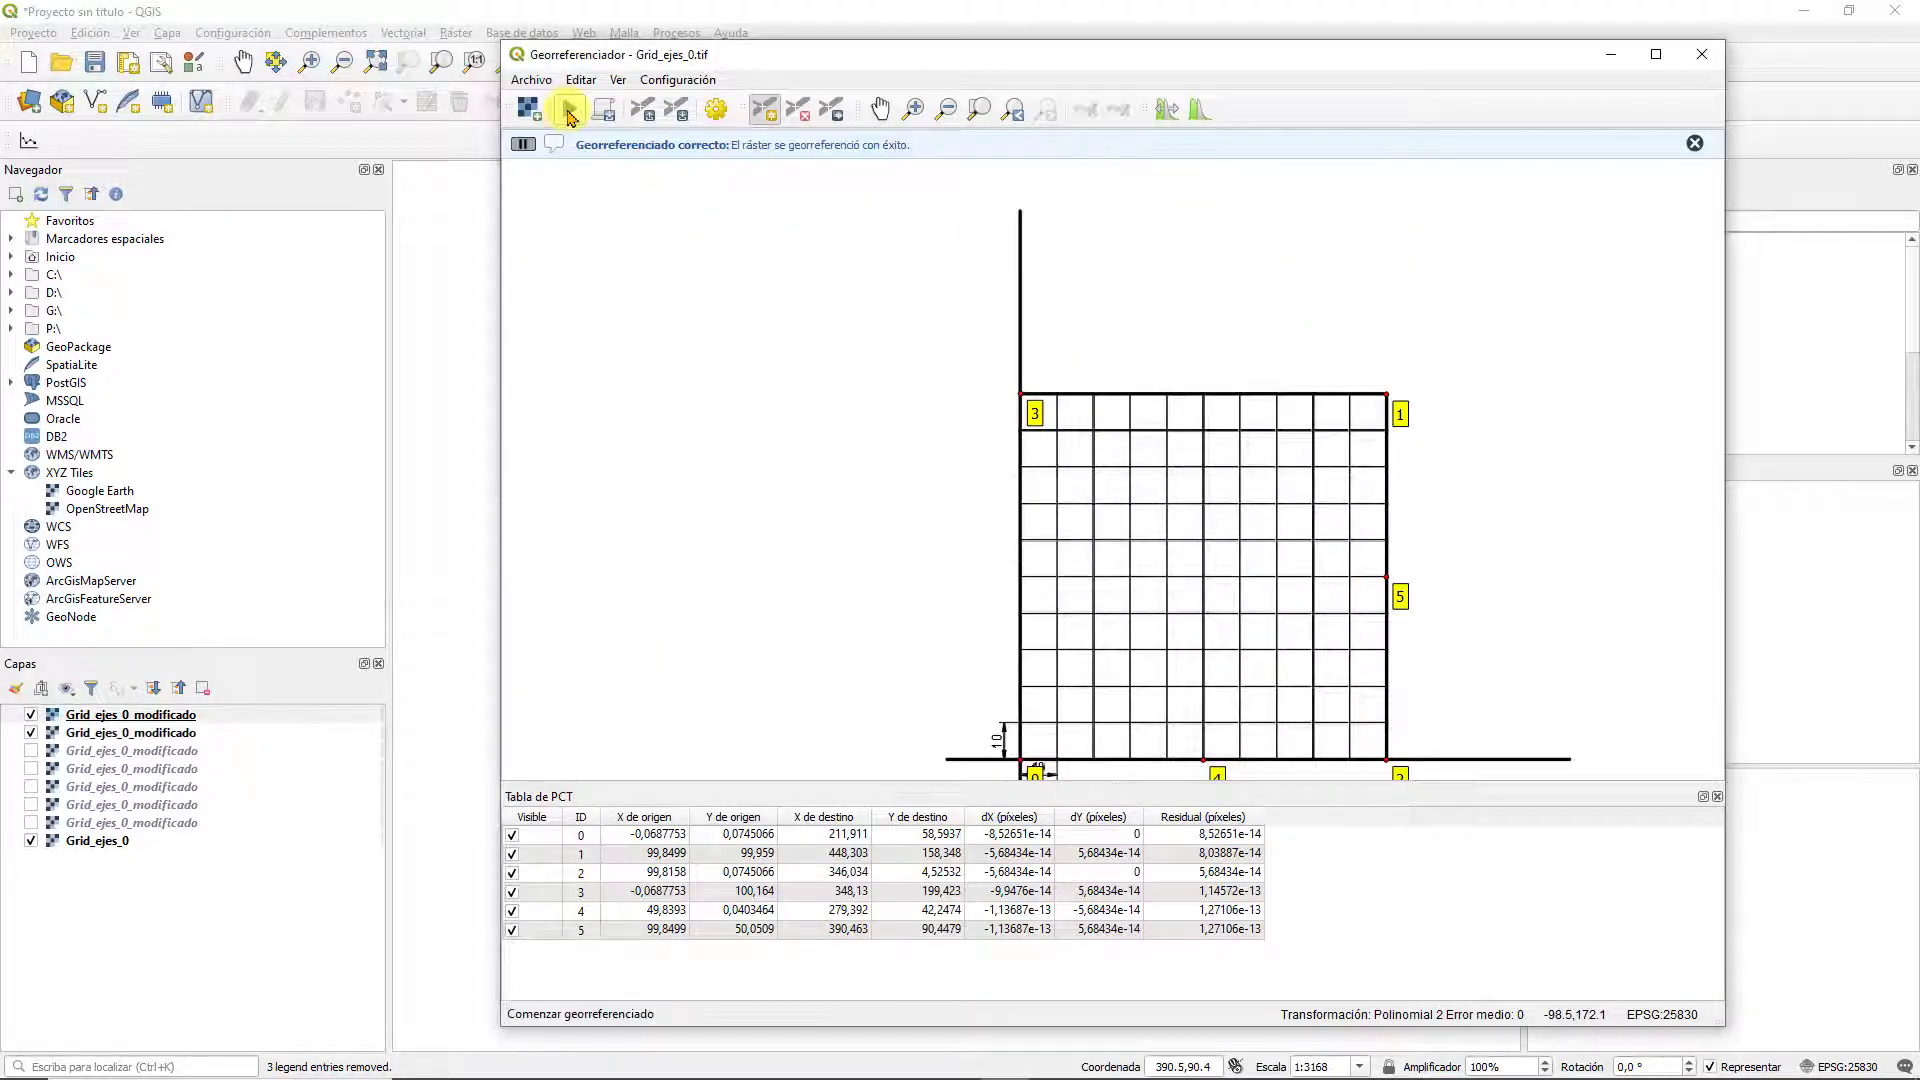
left_click(1610, 55)
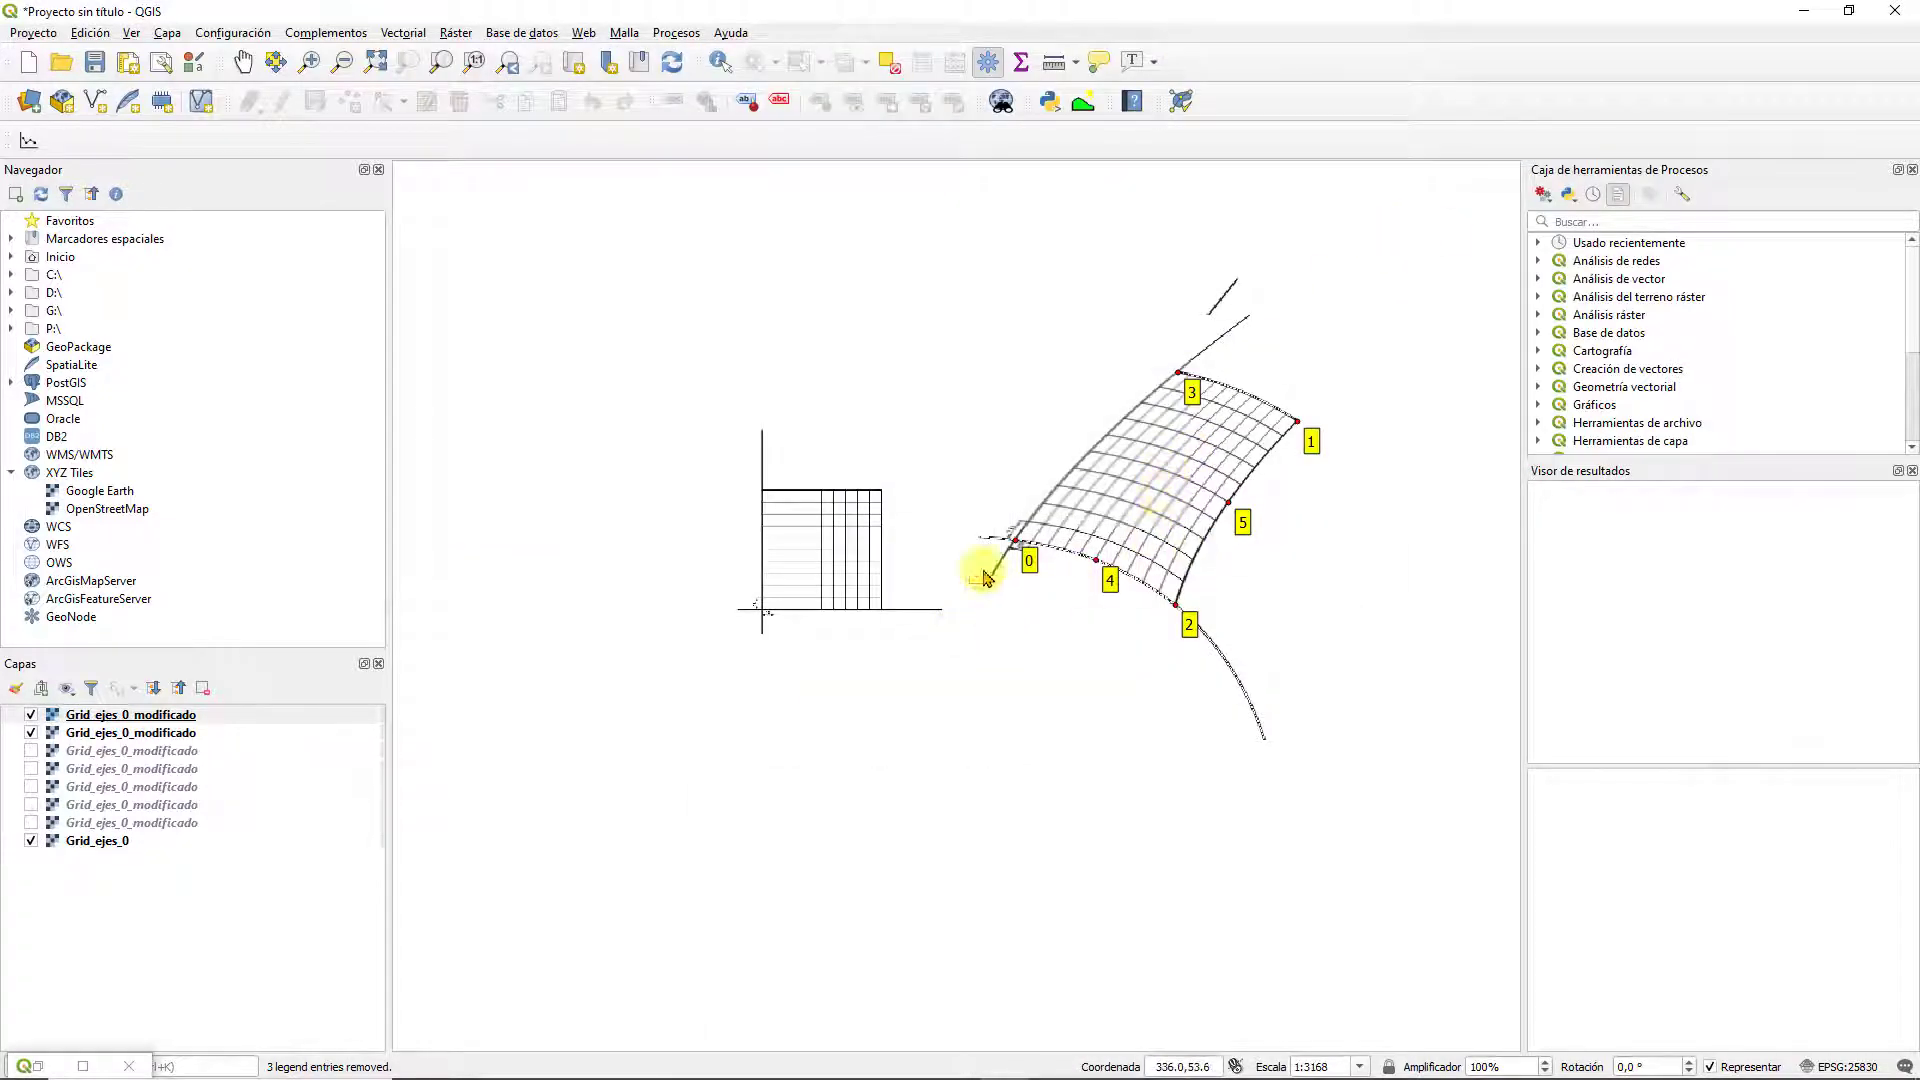
left_click(31, 734)
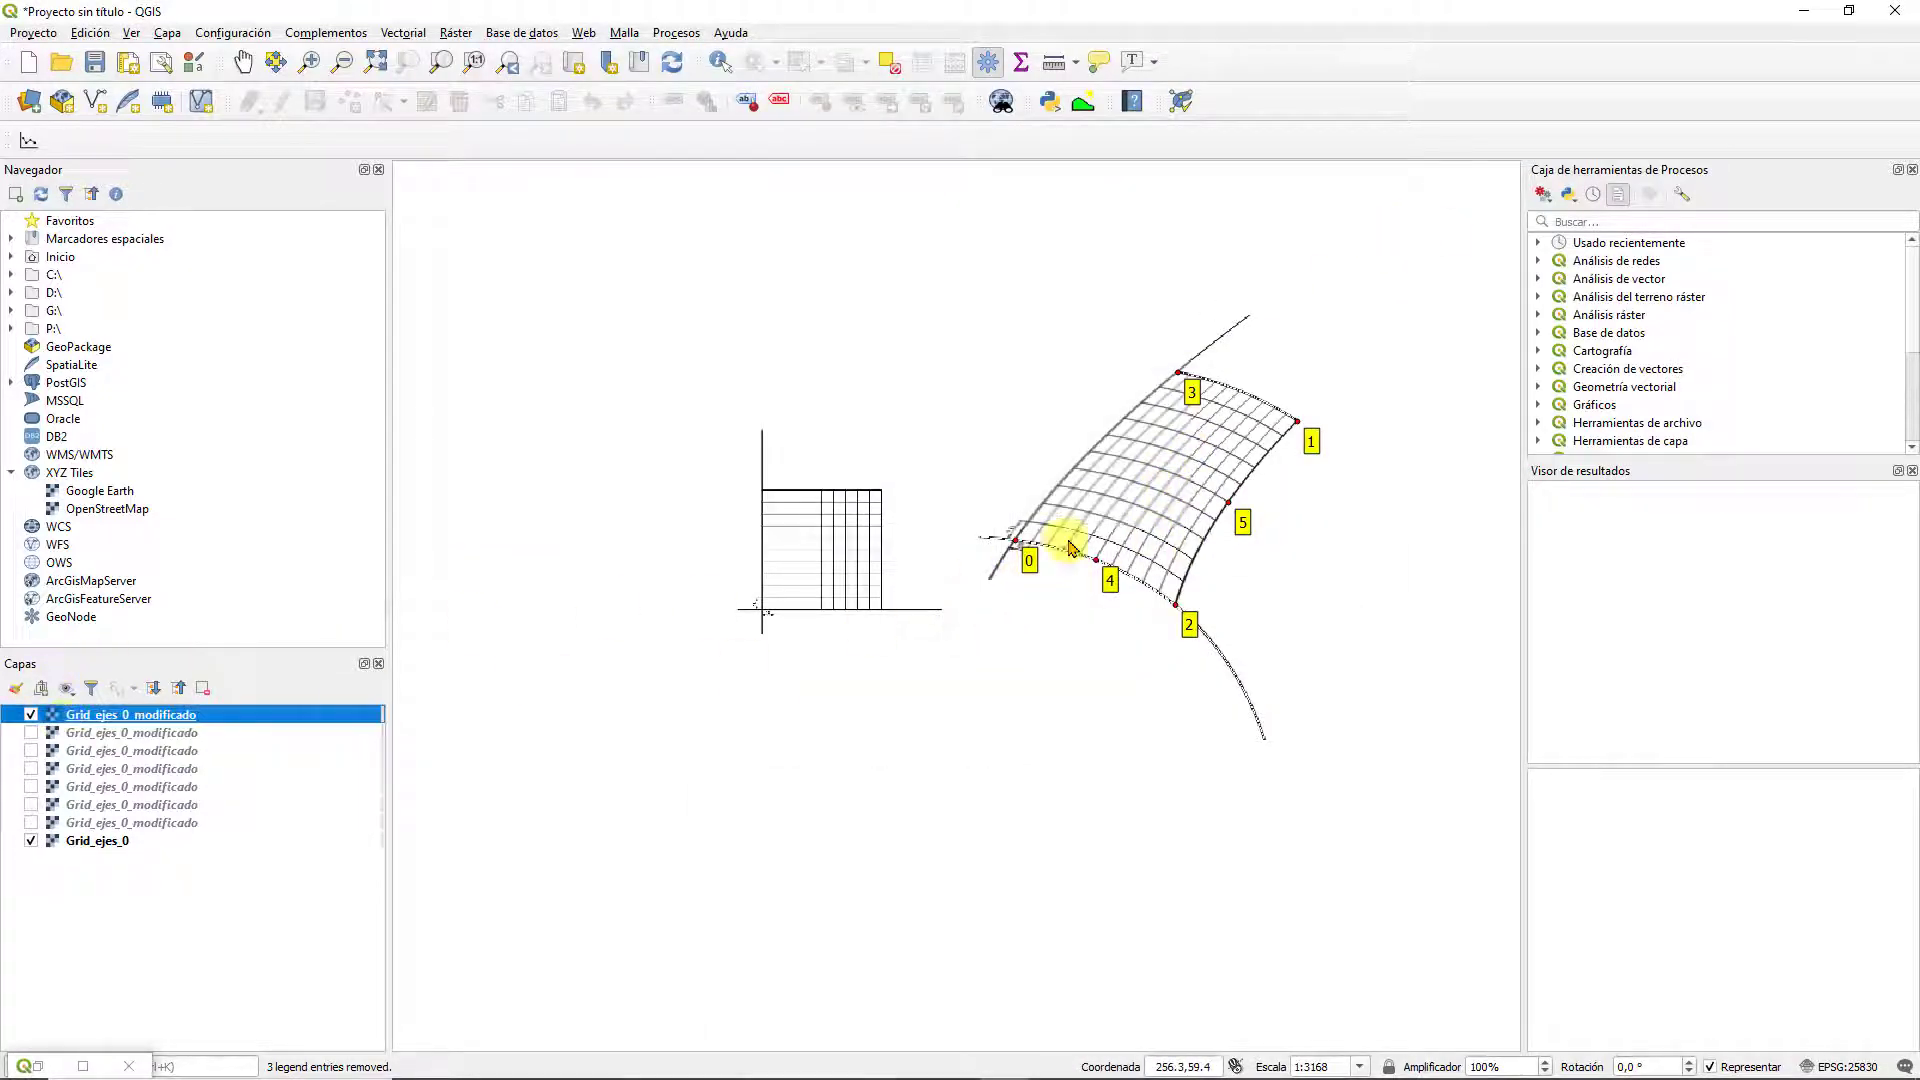
Examine the curved Polynomial 2 raster, checking its fit at the six control points and its shape against the original grid
scroll(1082, 559, "up", 1)
left_click_drag(1220, 510, 1004, 596)
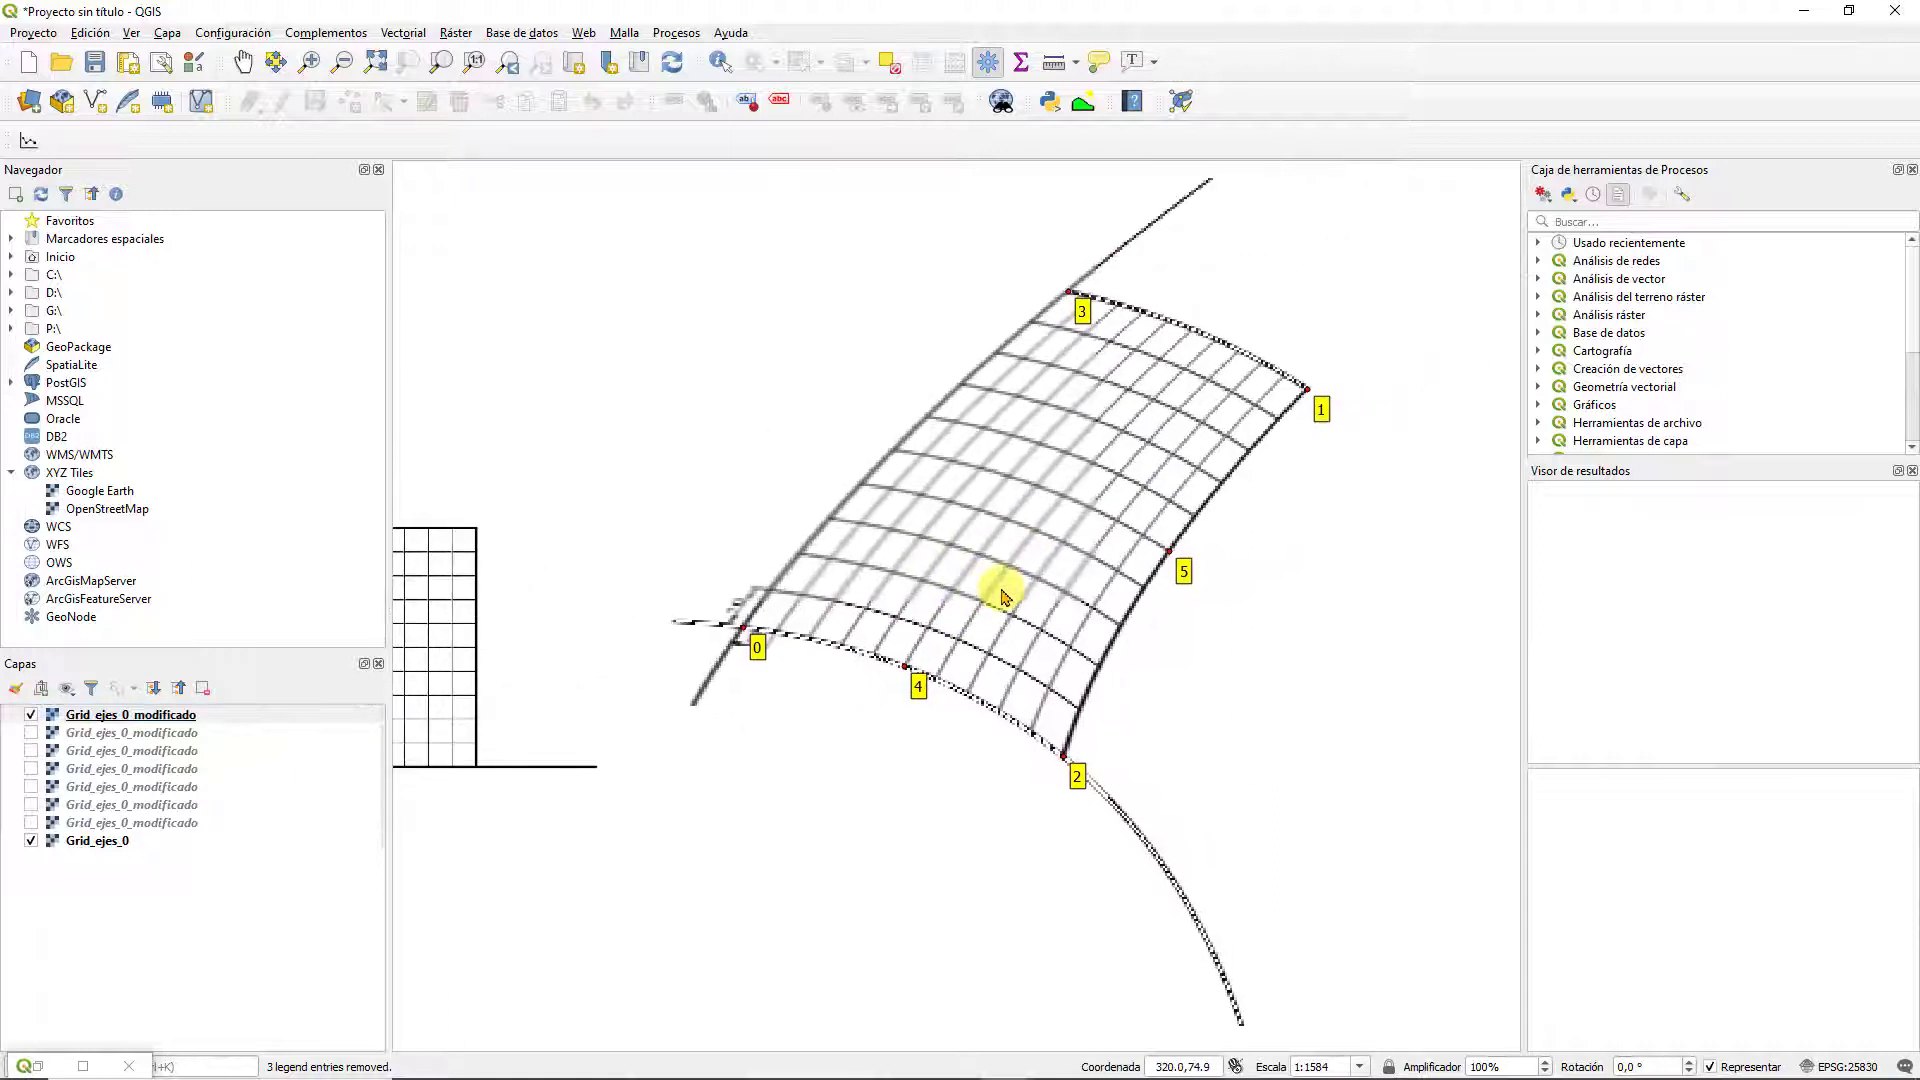
scroll(820, 668, "down", 1)
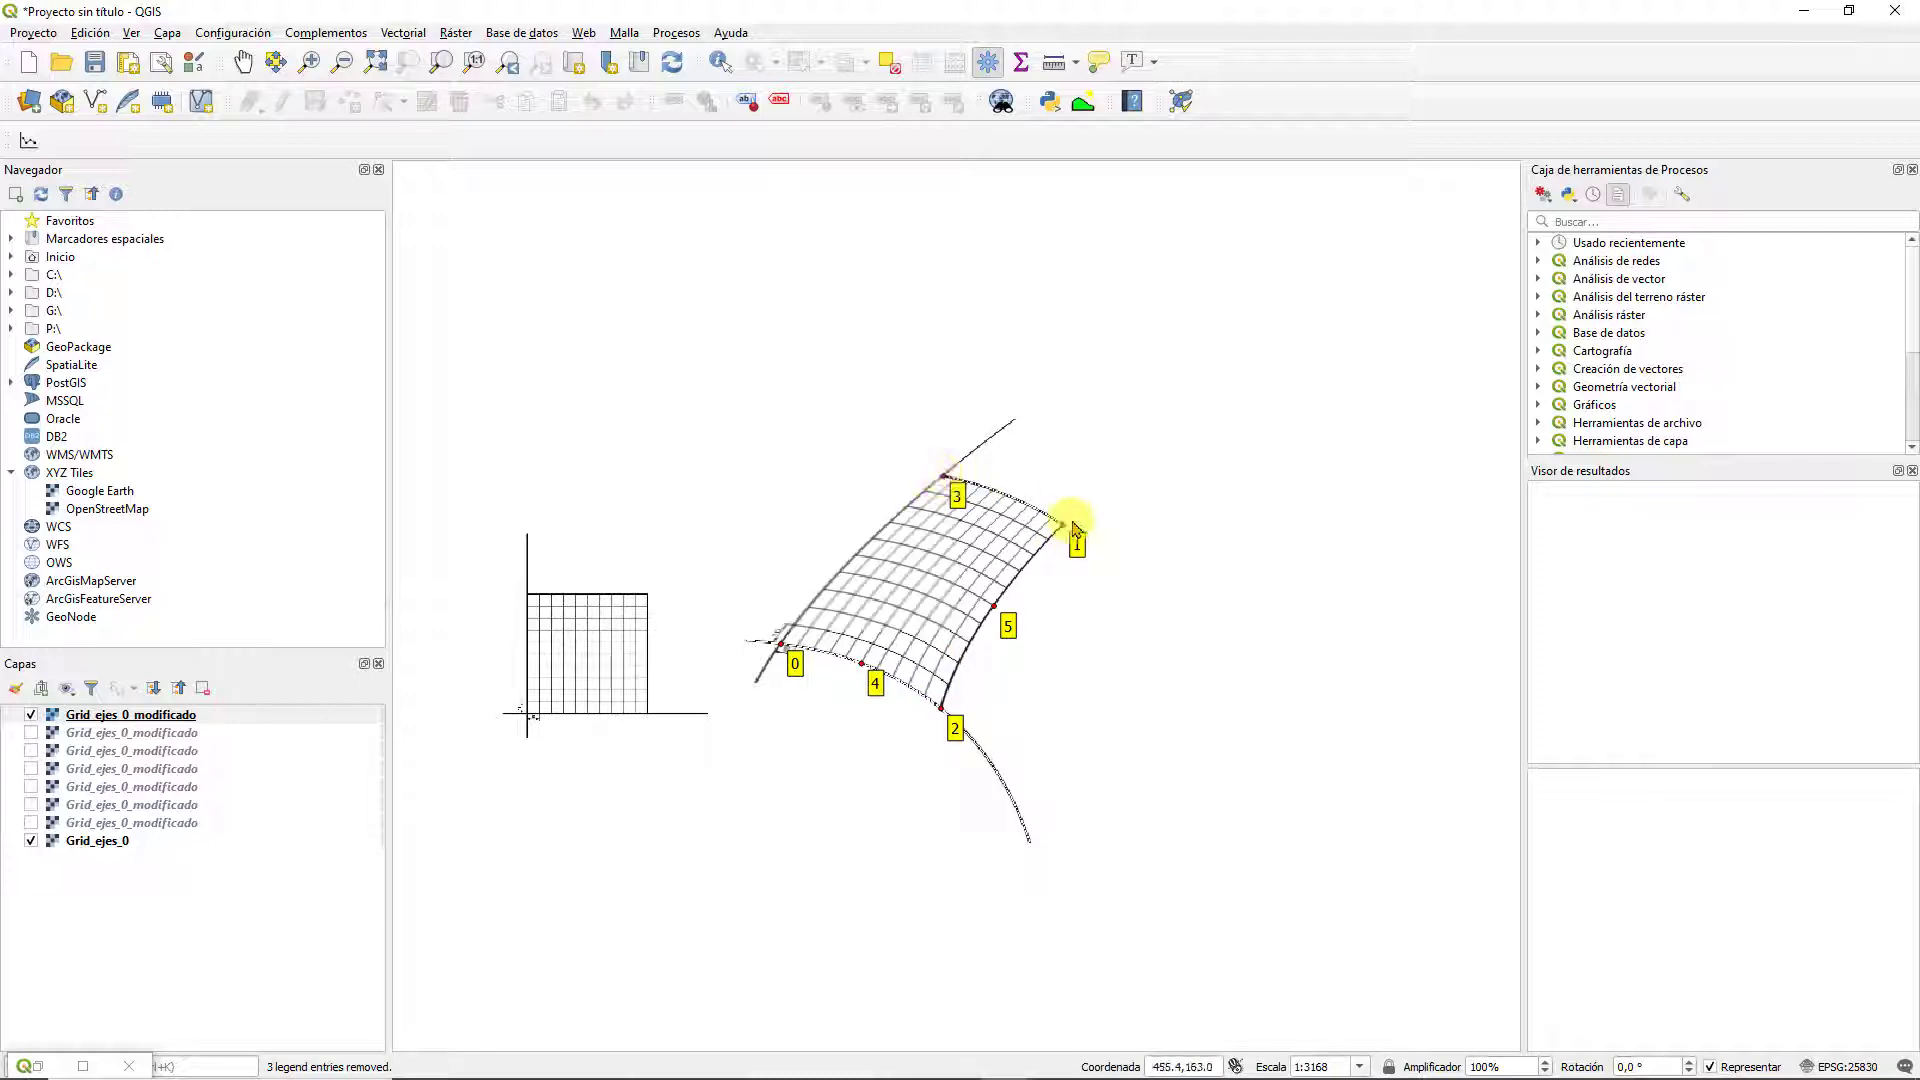
scroll(1064, 537, "up", 1)
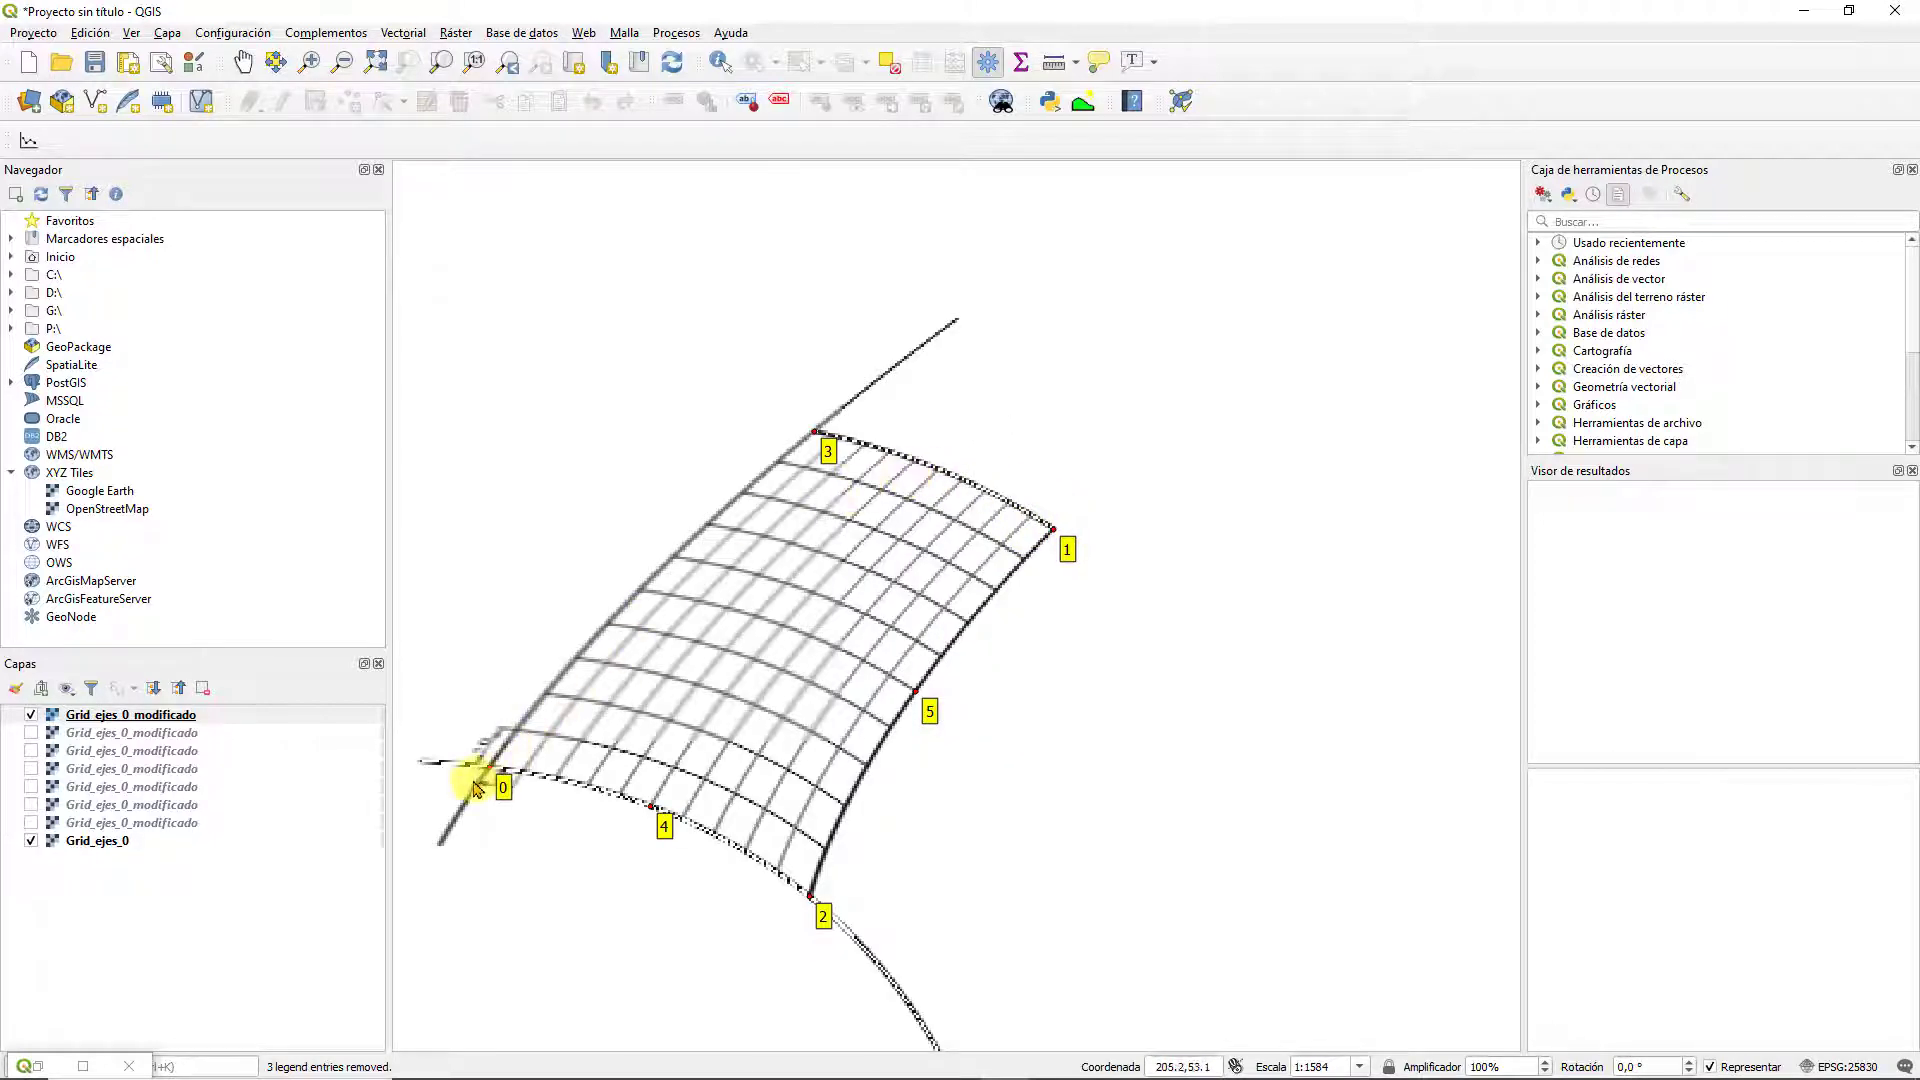
scroll(823, 899, "up", 1)
scroll(826, 893, "down", 1)
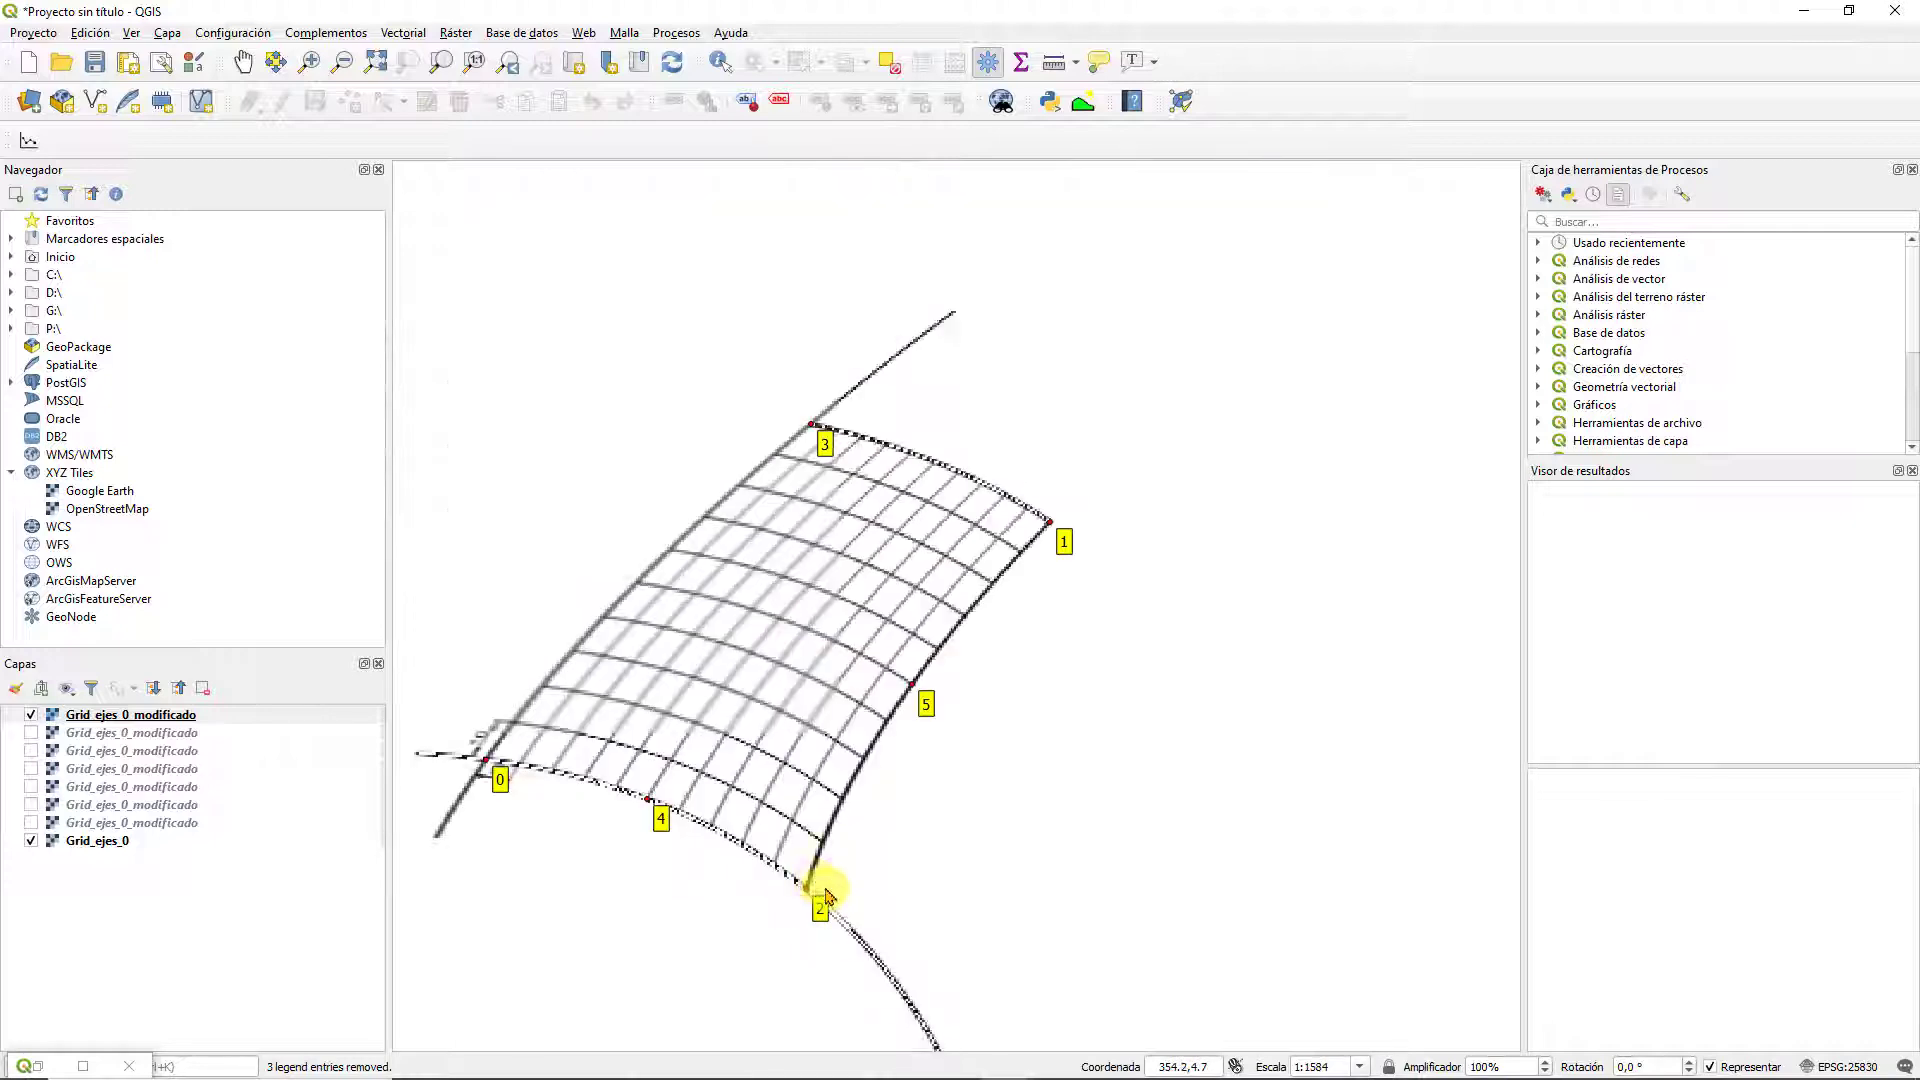
left_click_drag(750, 825, 987, 729)
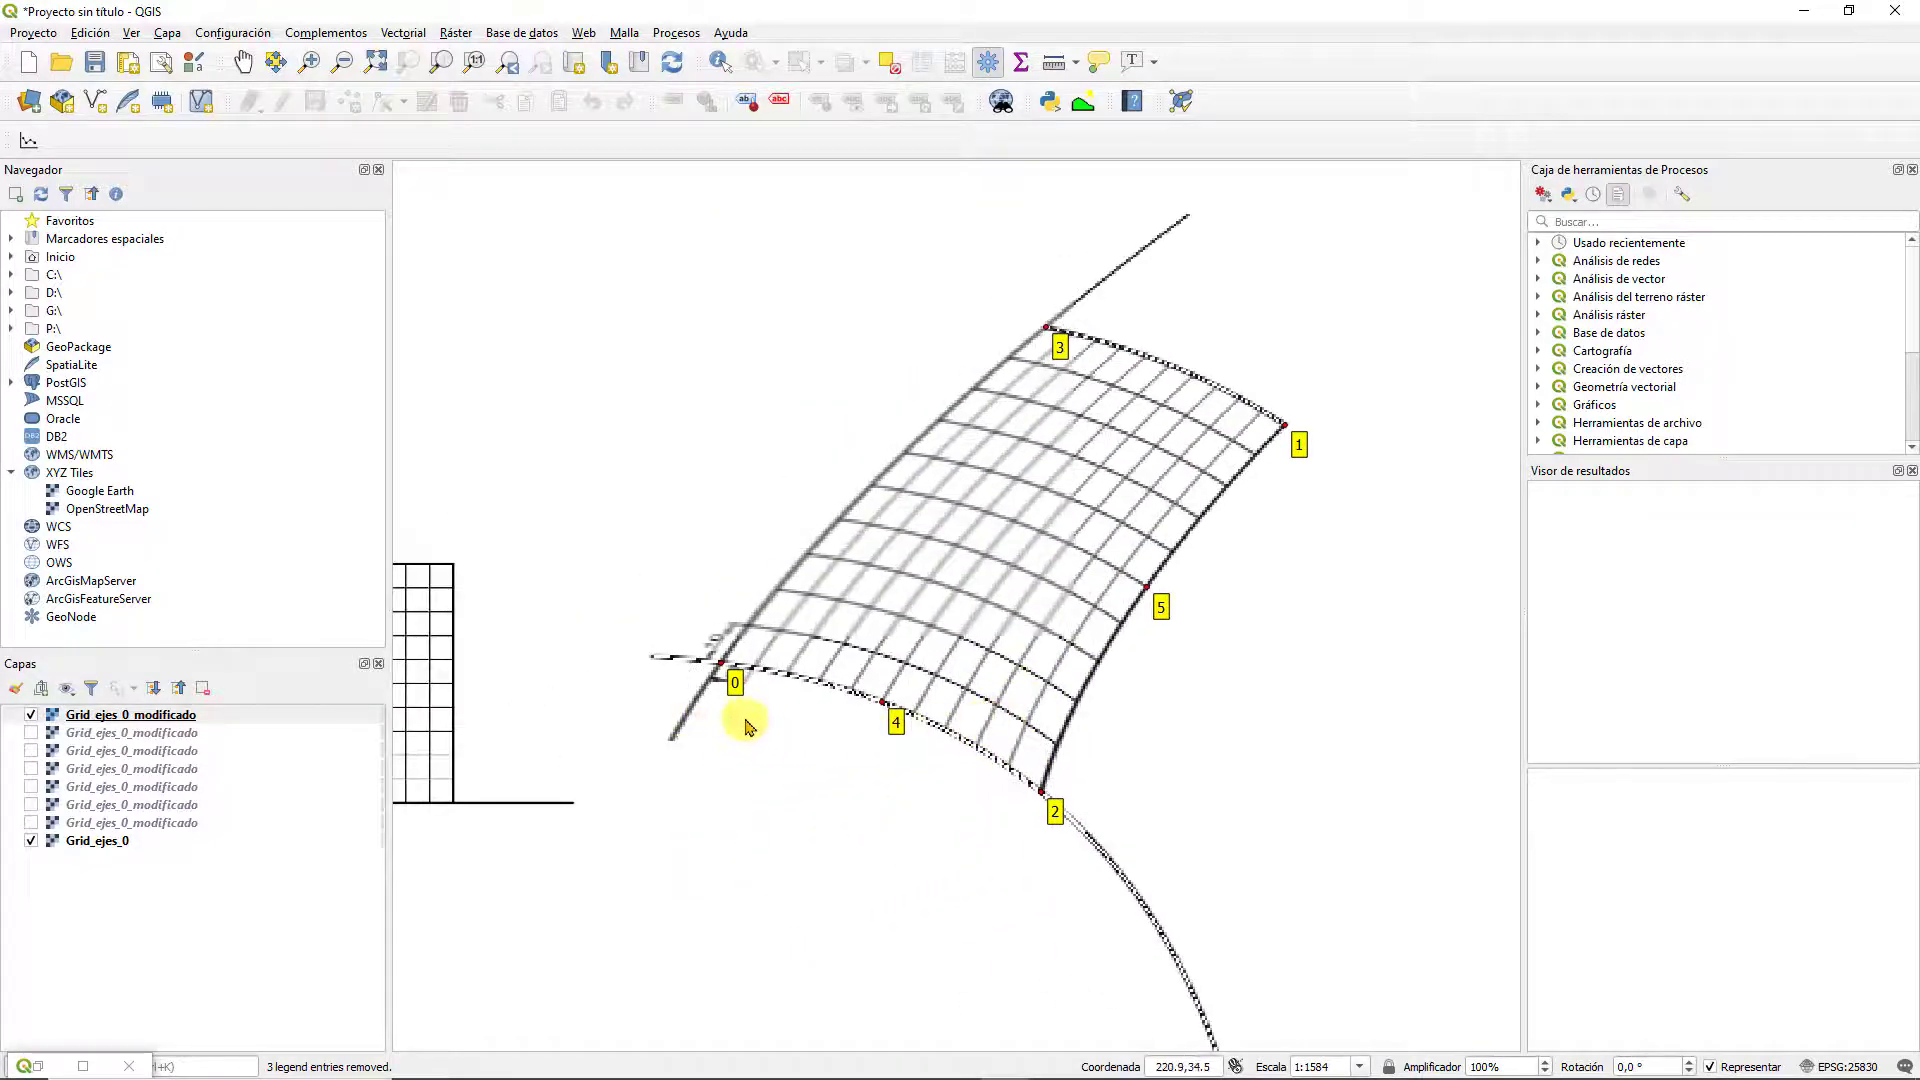
left_click_drag(744, 724, 926, 733)
scroll(925, 733, "down", 1)
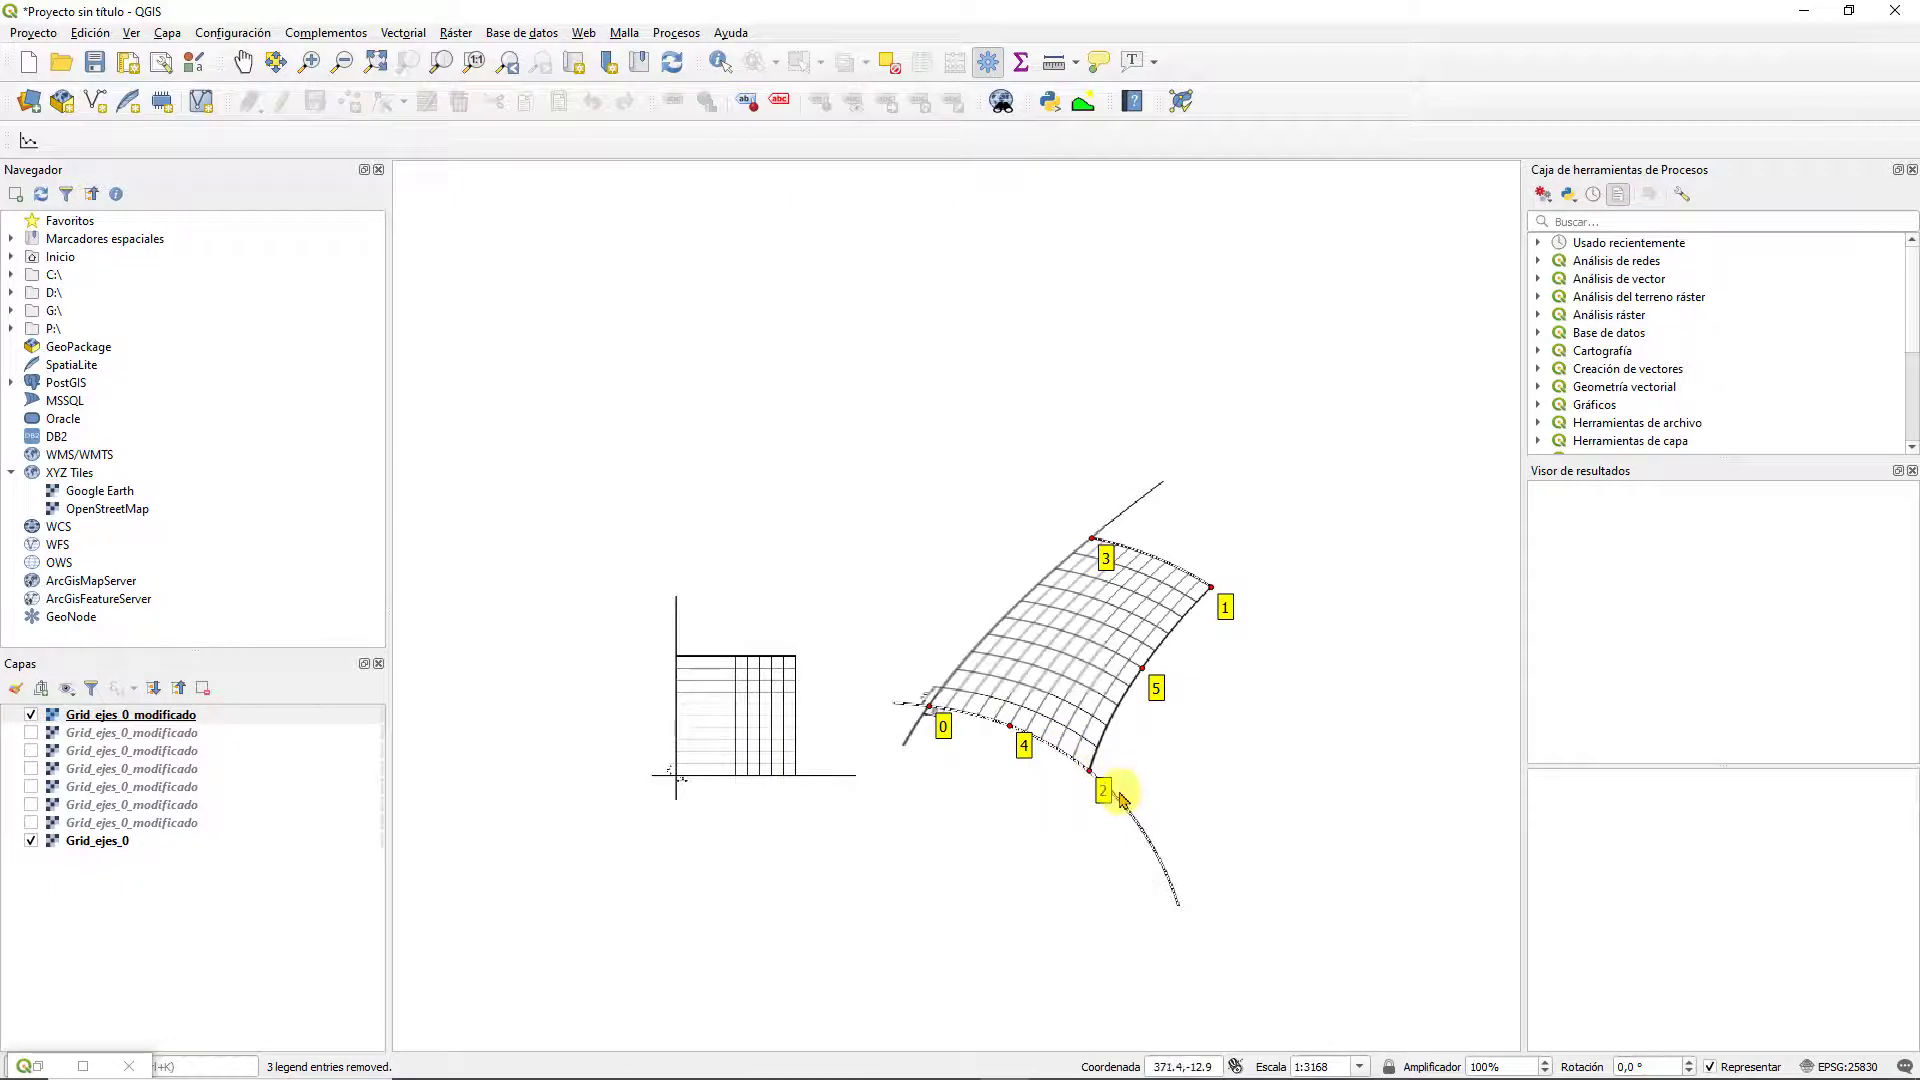
scroll(1119, 797, "up", 1)
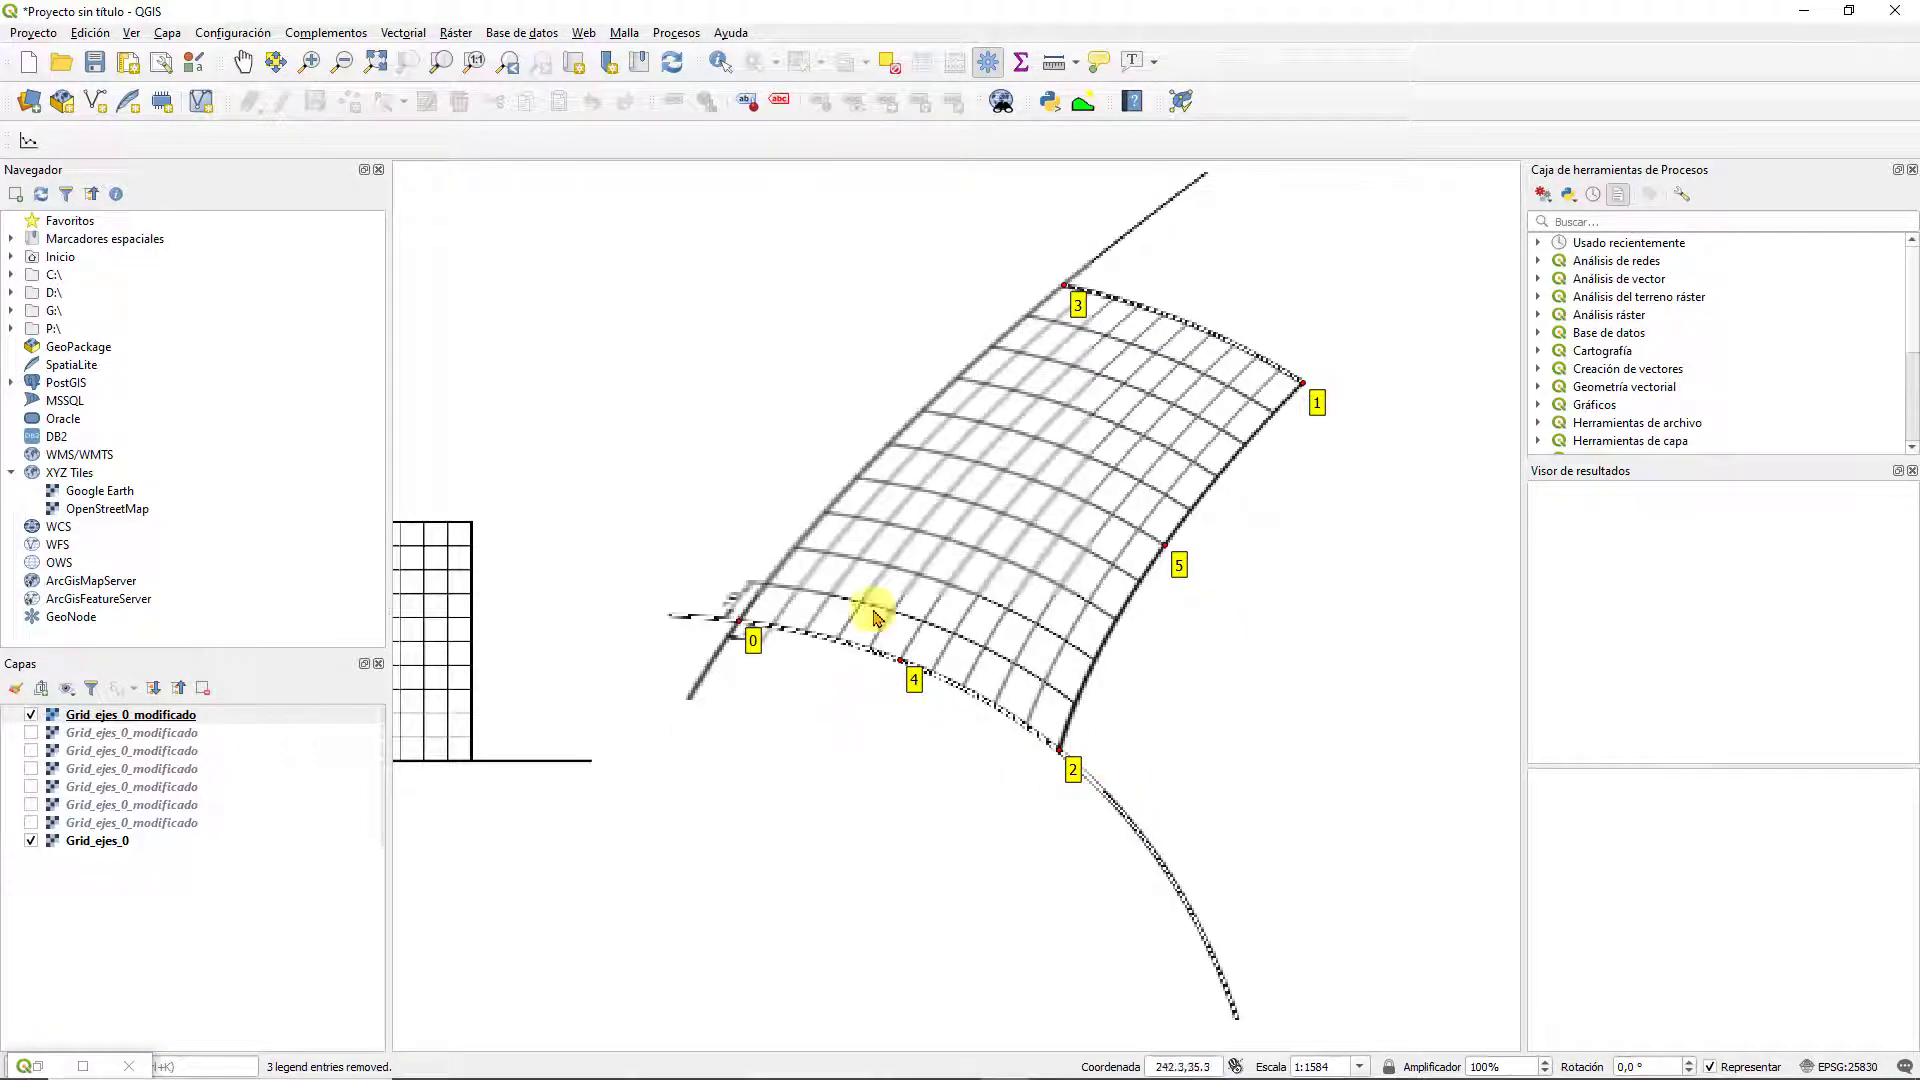
left_click_drag(1070, 501, 1165, 522)
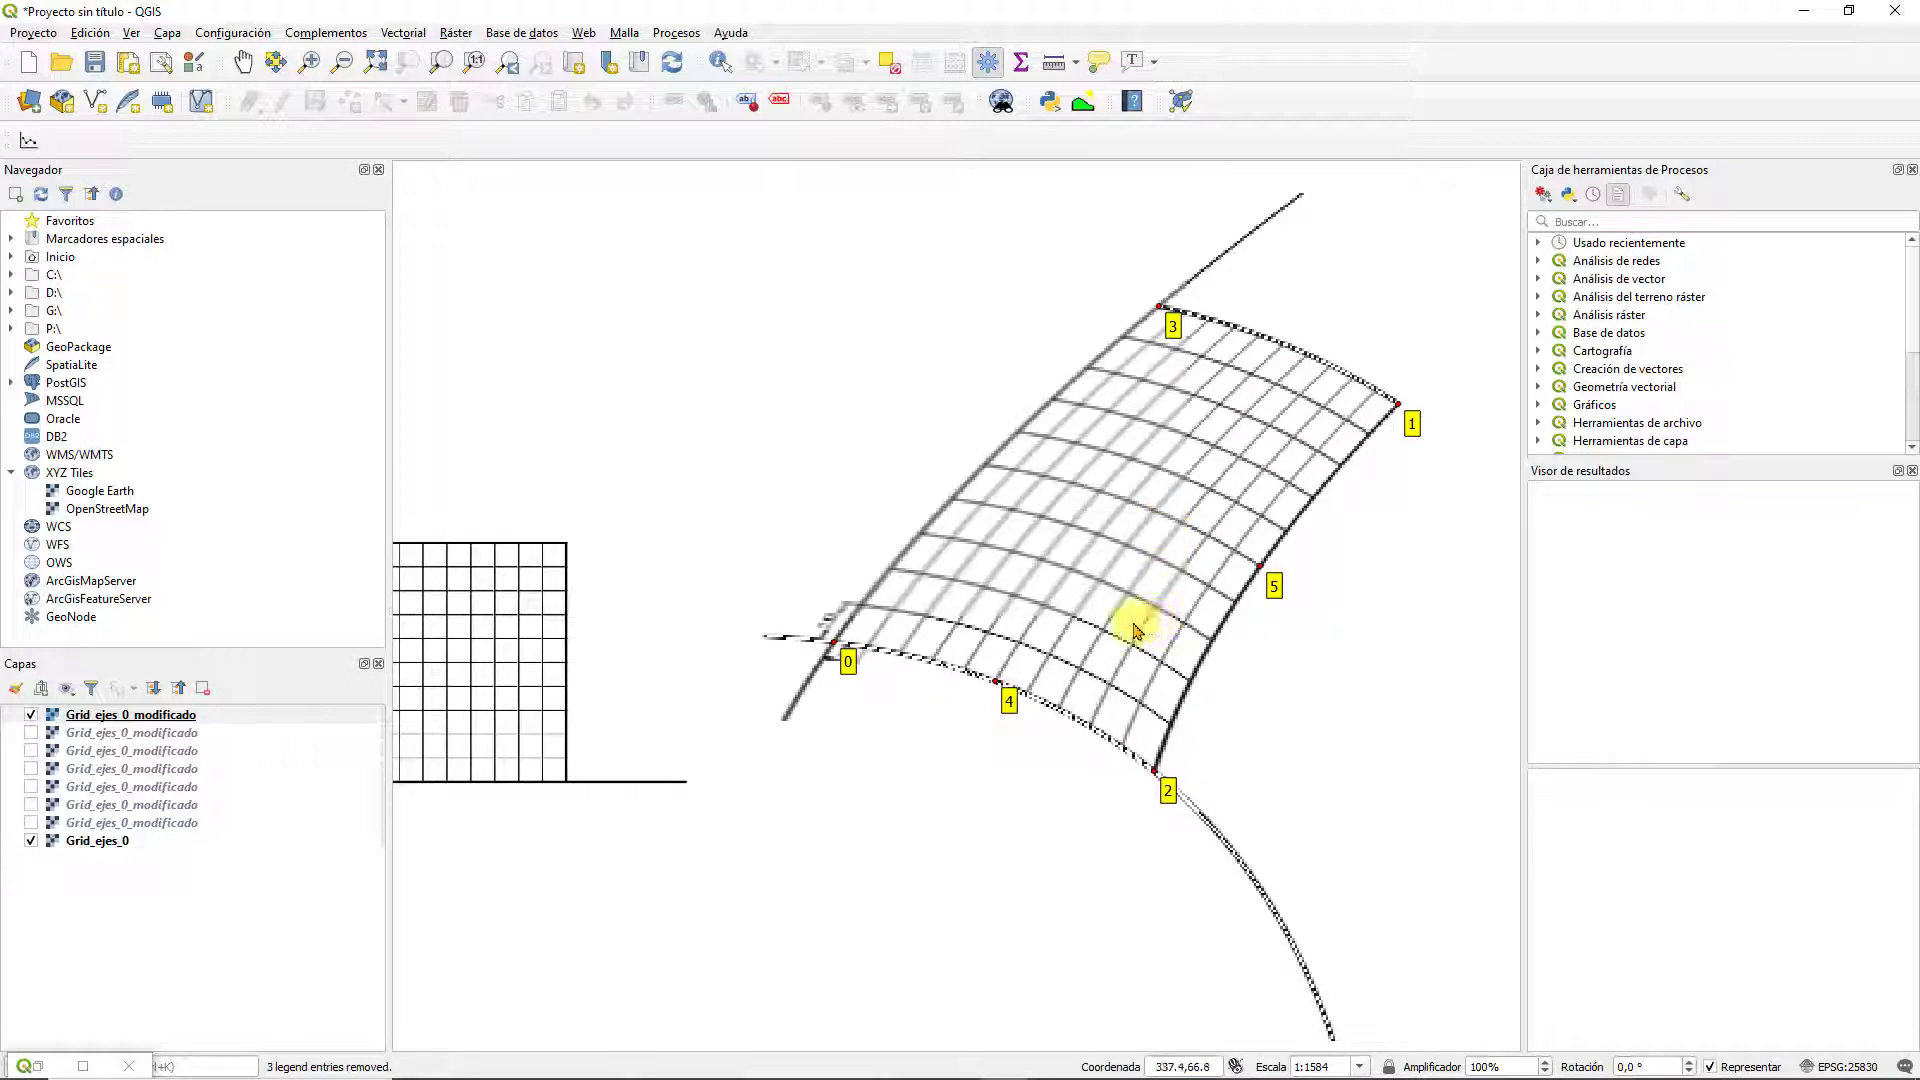
left_click_drag(942, 664, 1062, 668)
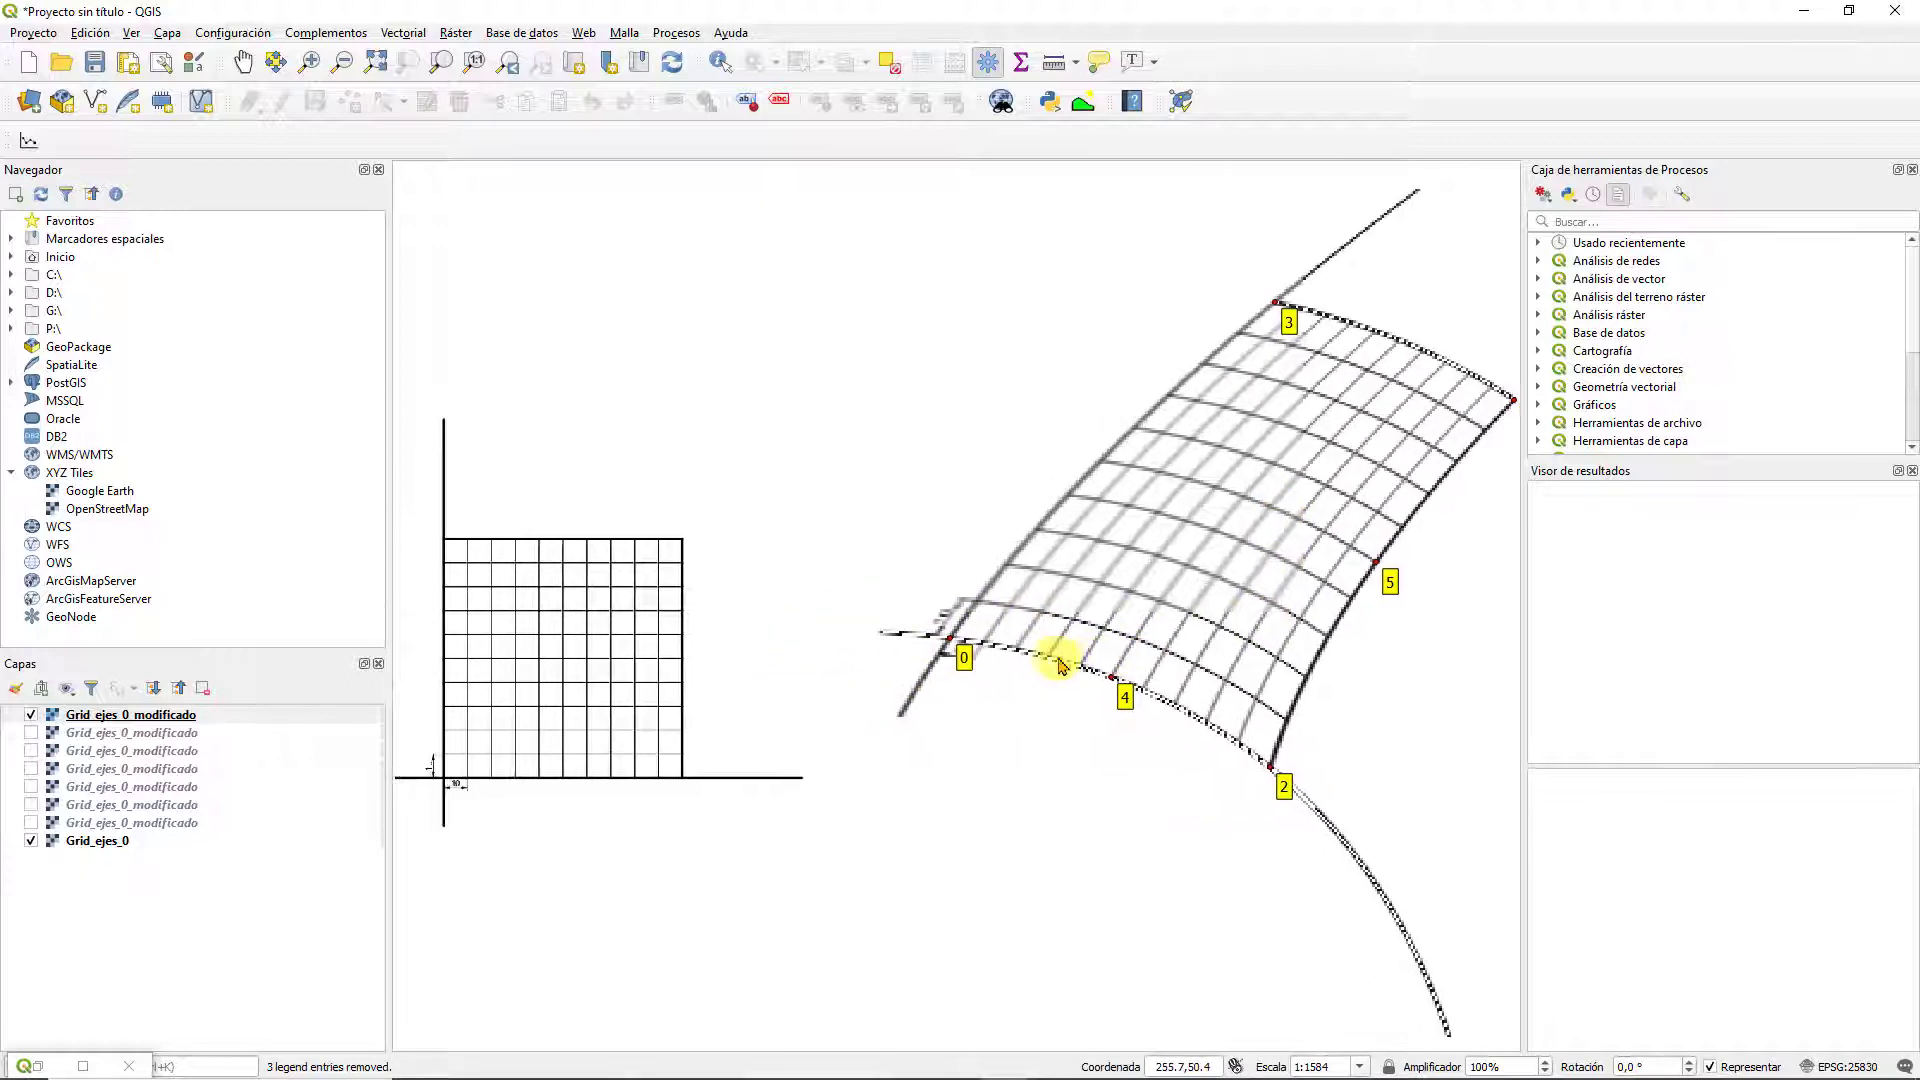
scroll(1062, 667, "down", 1)
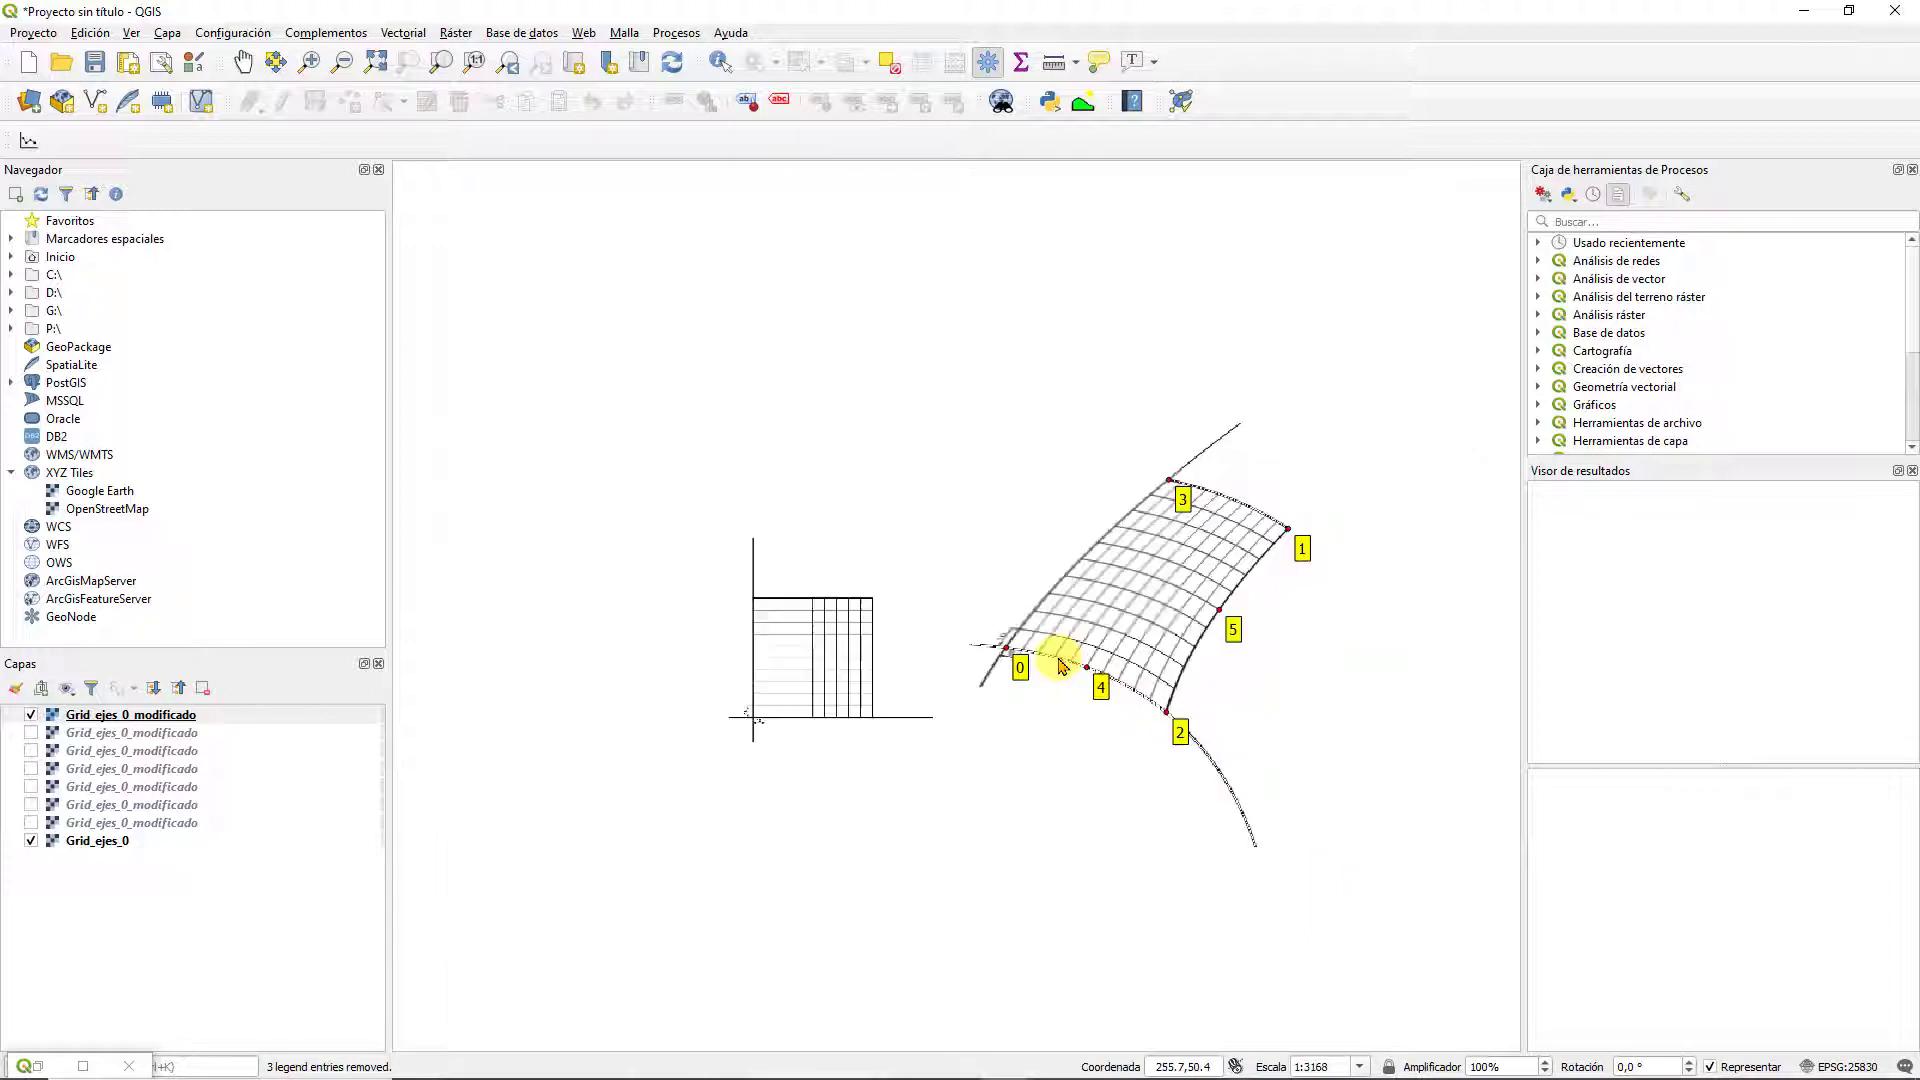
In the georeferencer, add a seventh control point midway up the grid's left edge, picking its destination at about X 269.96, Y 134.46 on the map canvas
mouse_move(864, 1060)
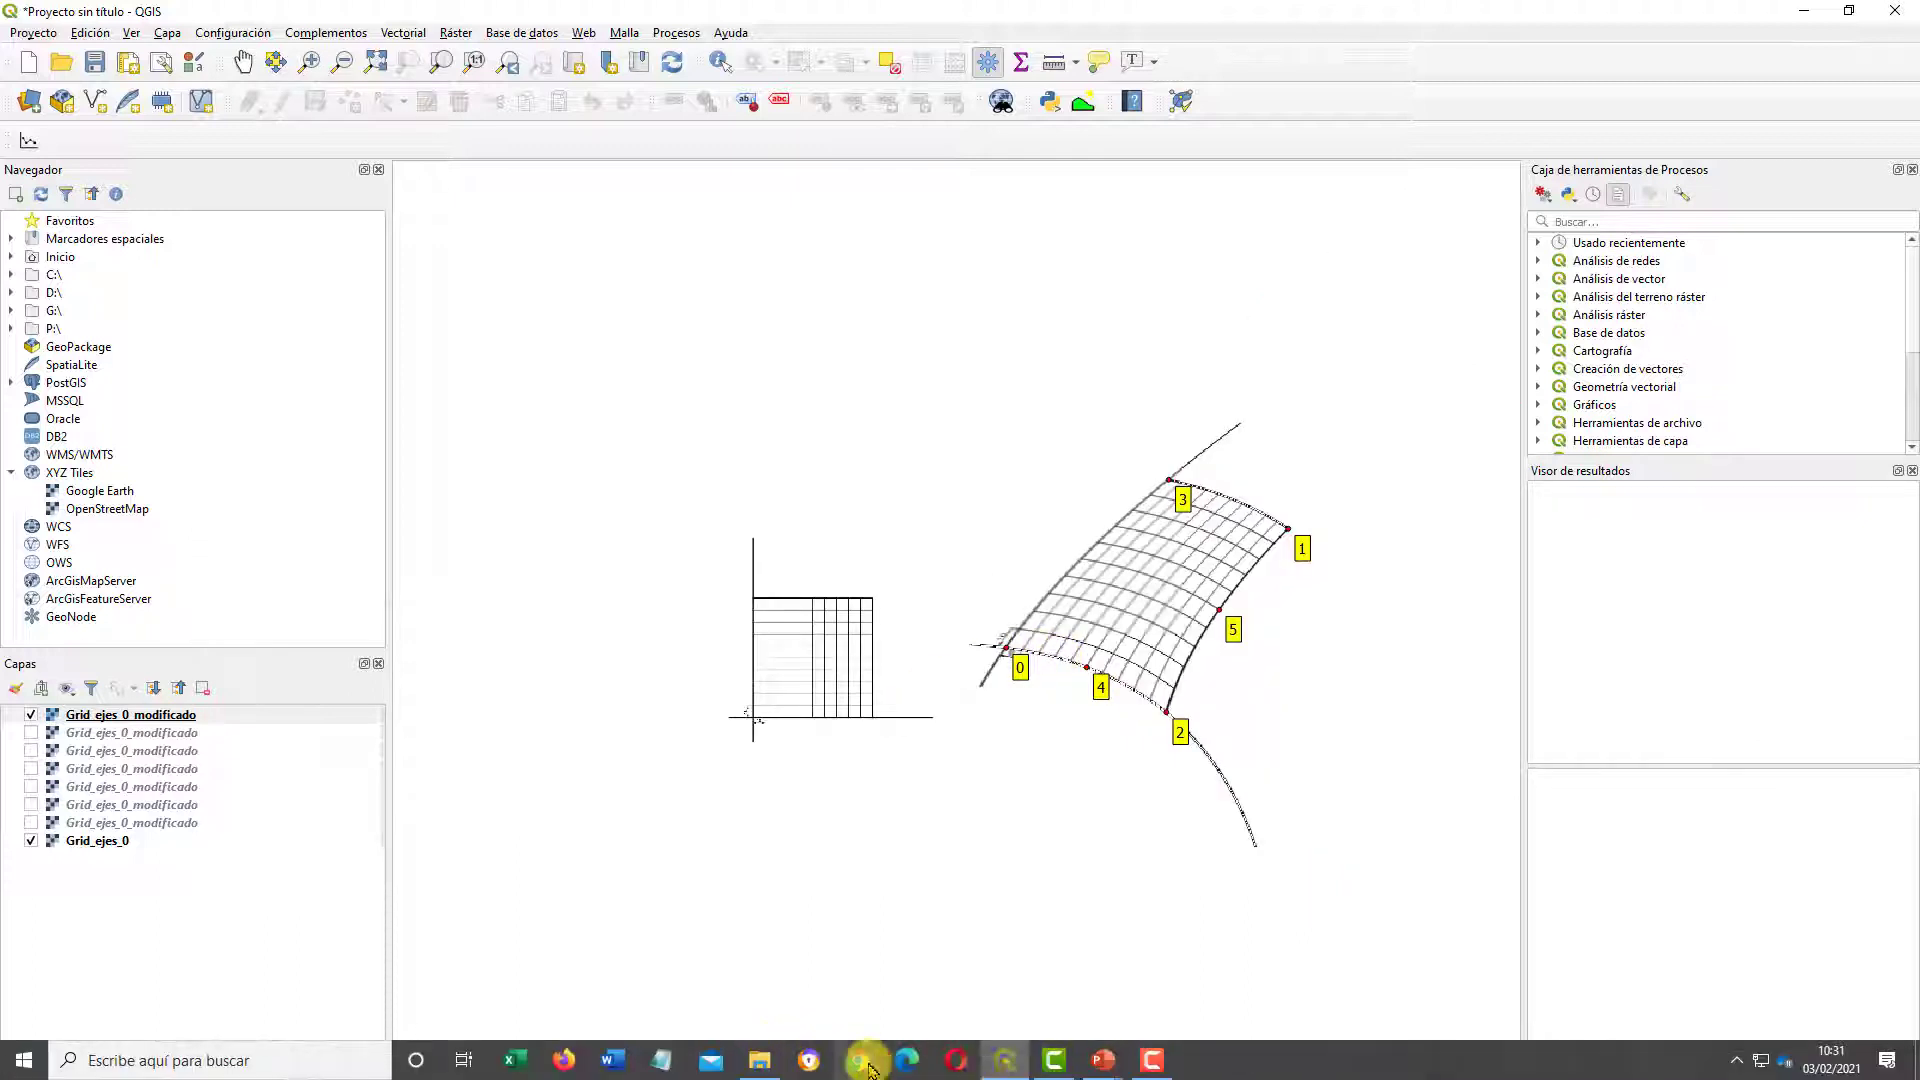
left_click(1009, 1058)
key("super")
left_click(1009, 1058)
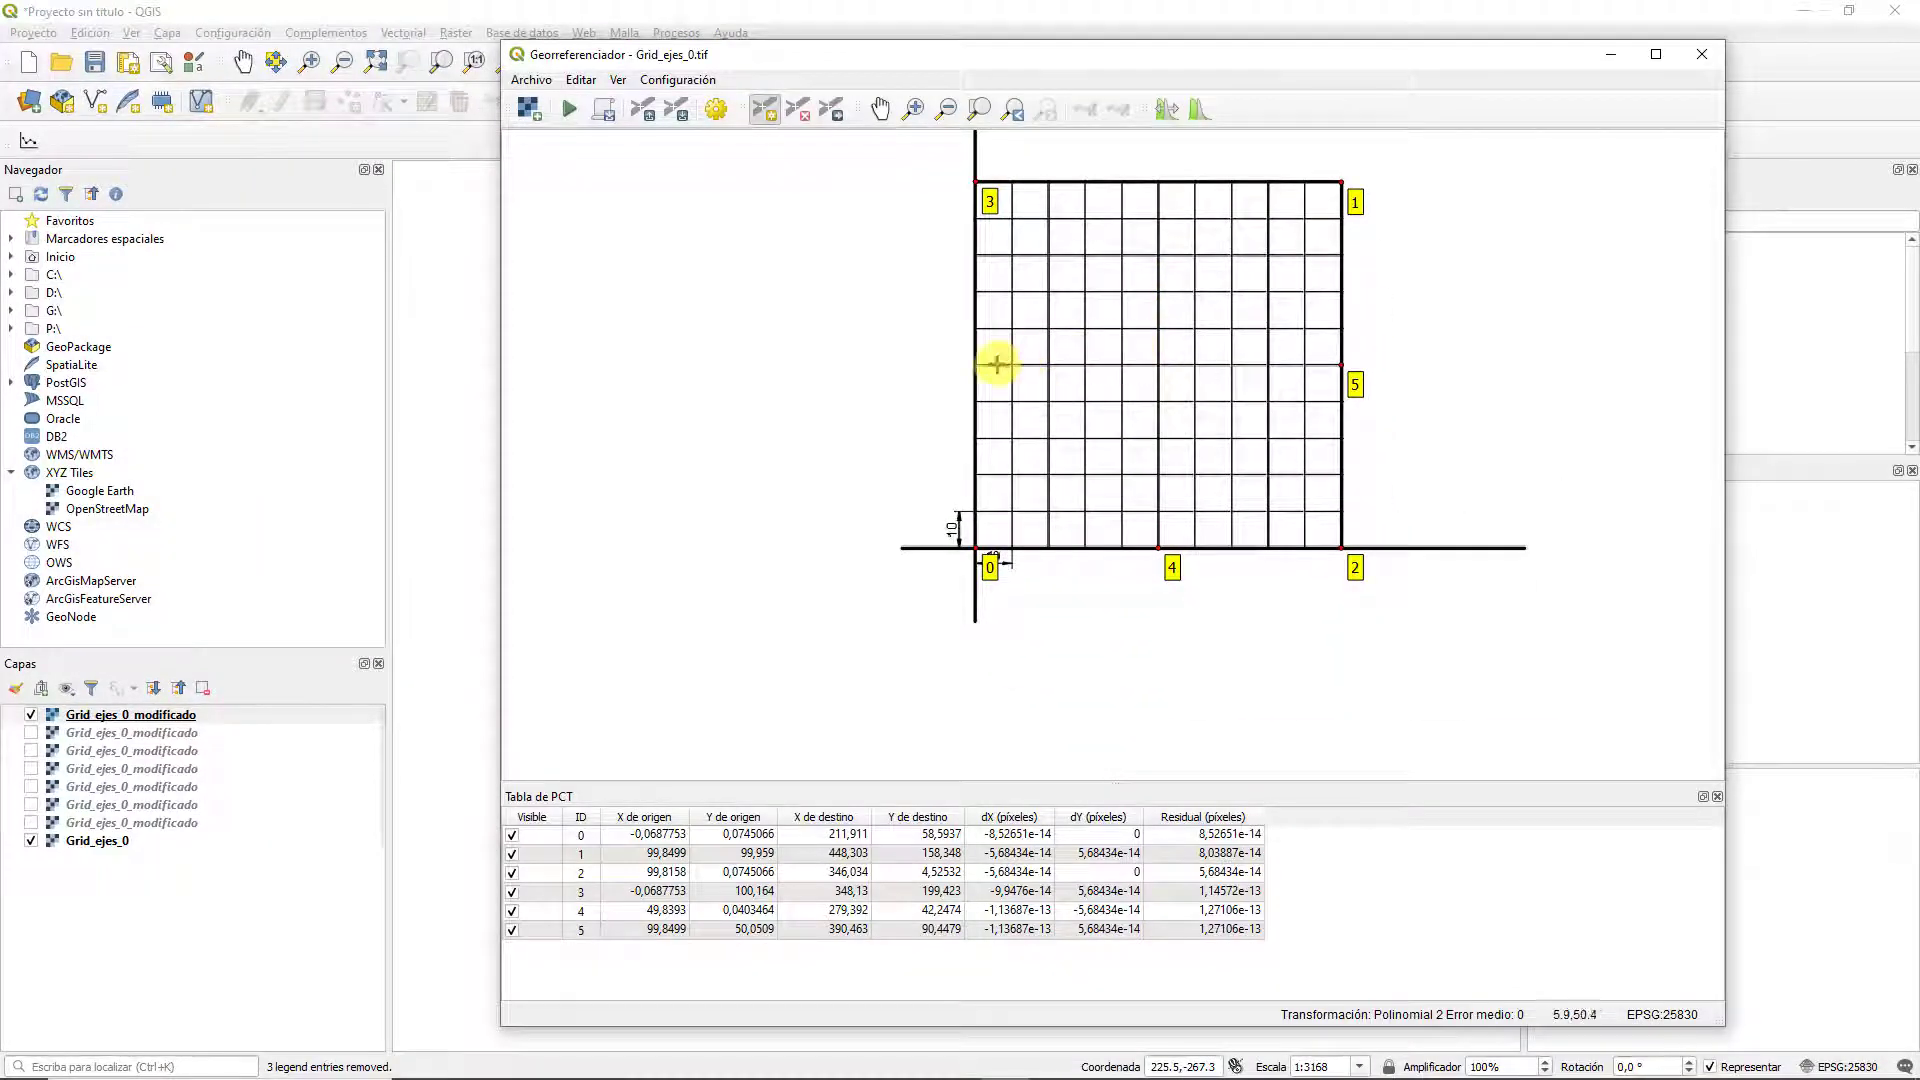
scroll(977, 365, "up", 1)
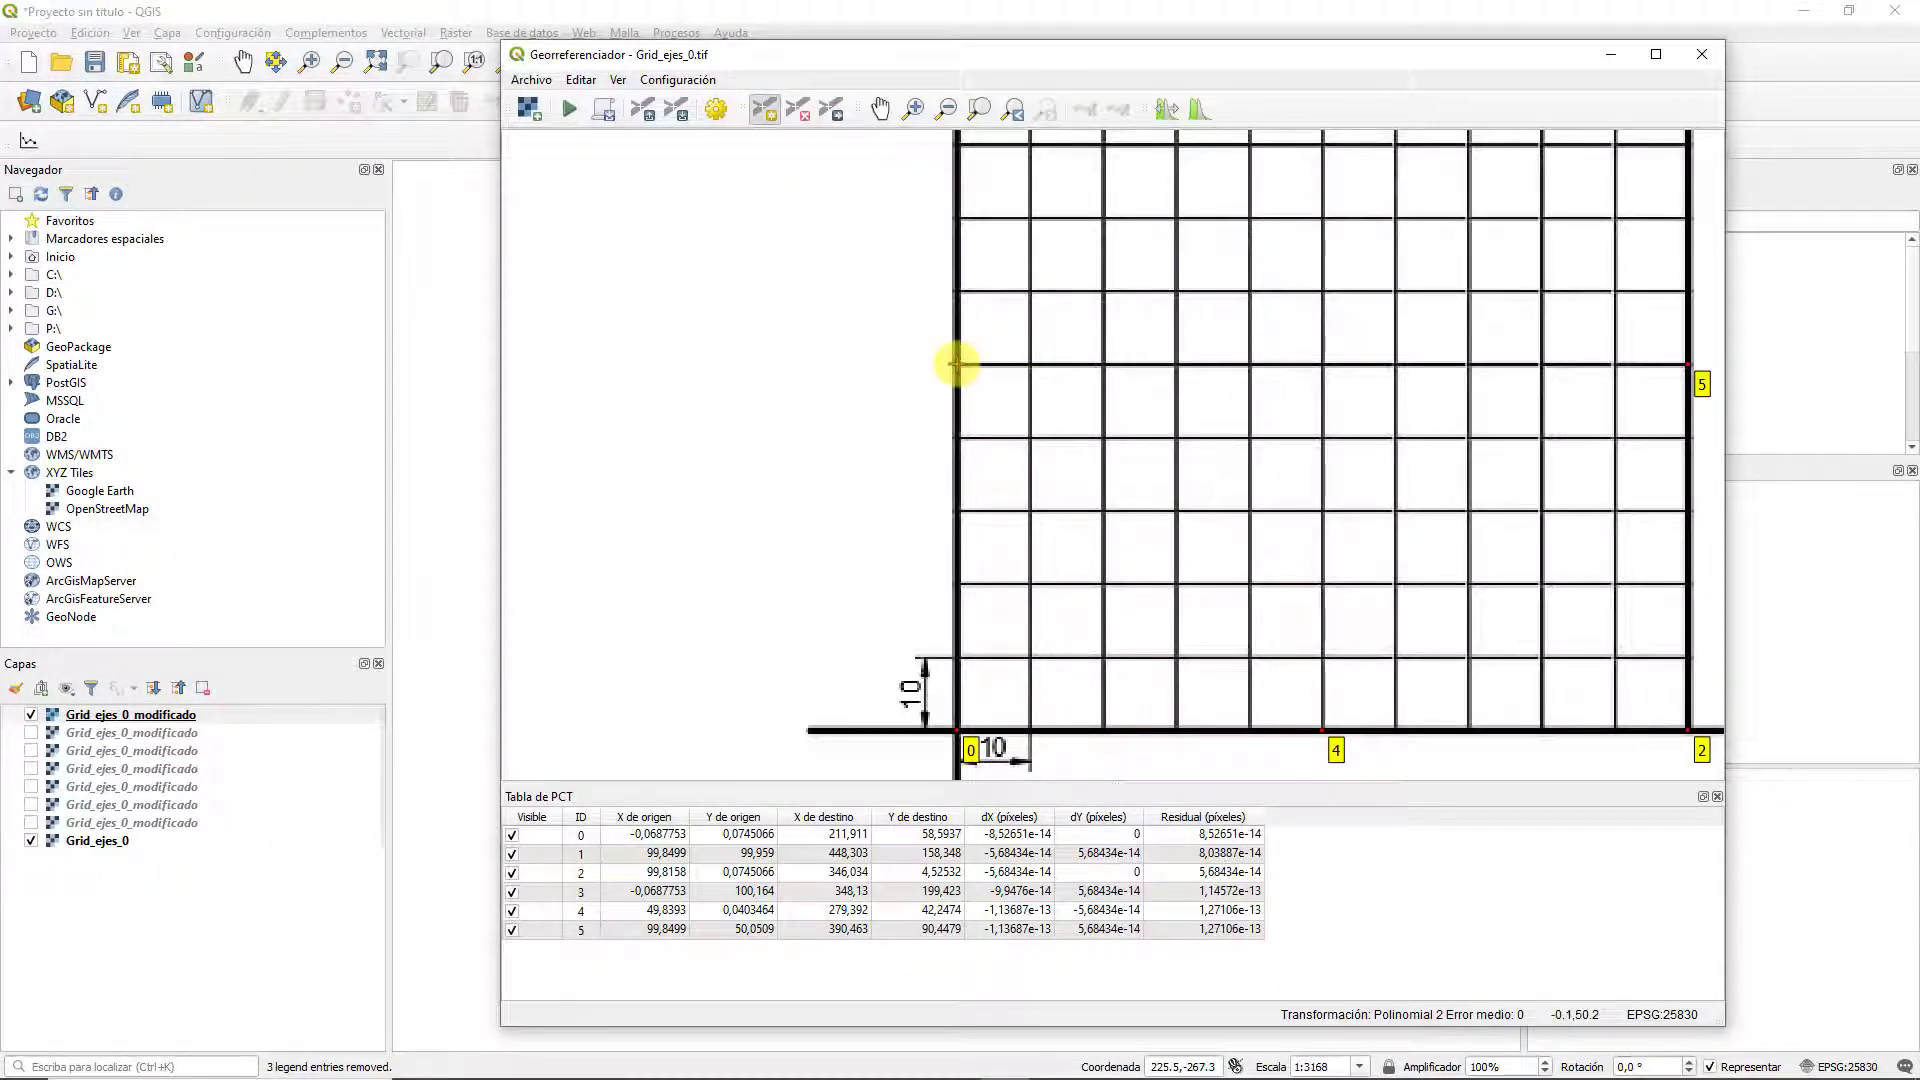
left_click(957, 364)
left_click(1221, 645)
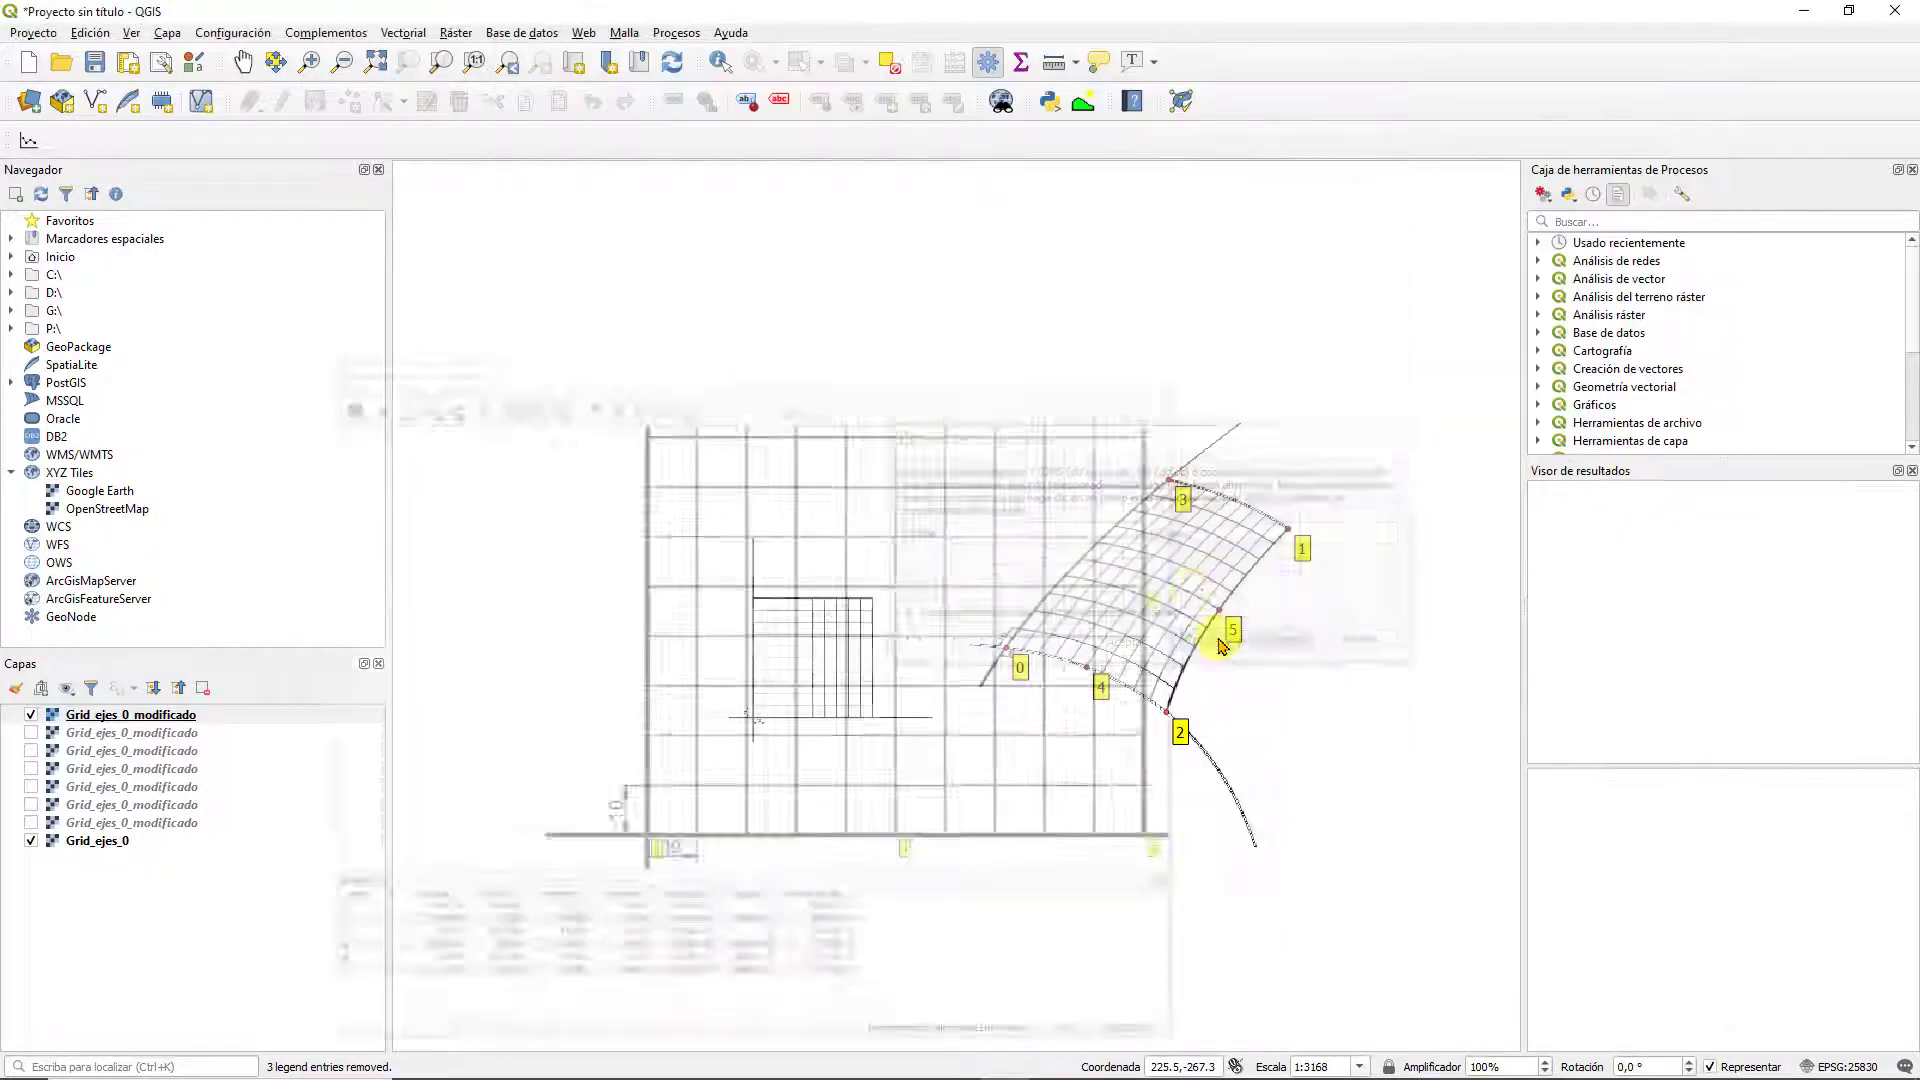
scroll(1137, 567, "up", 2)
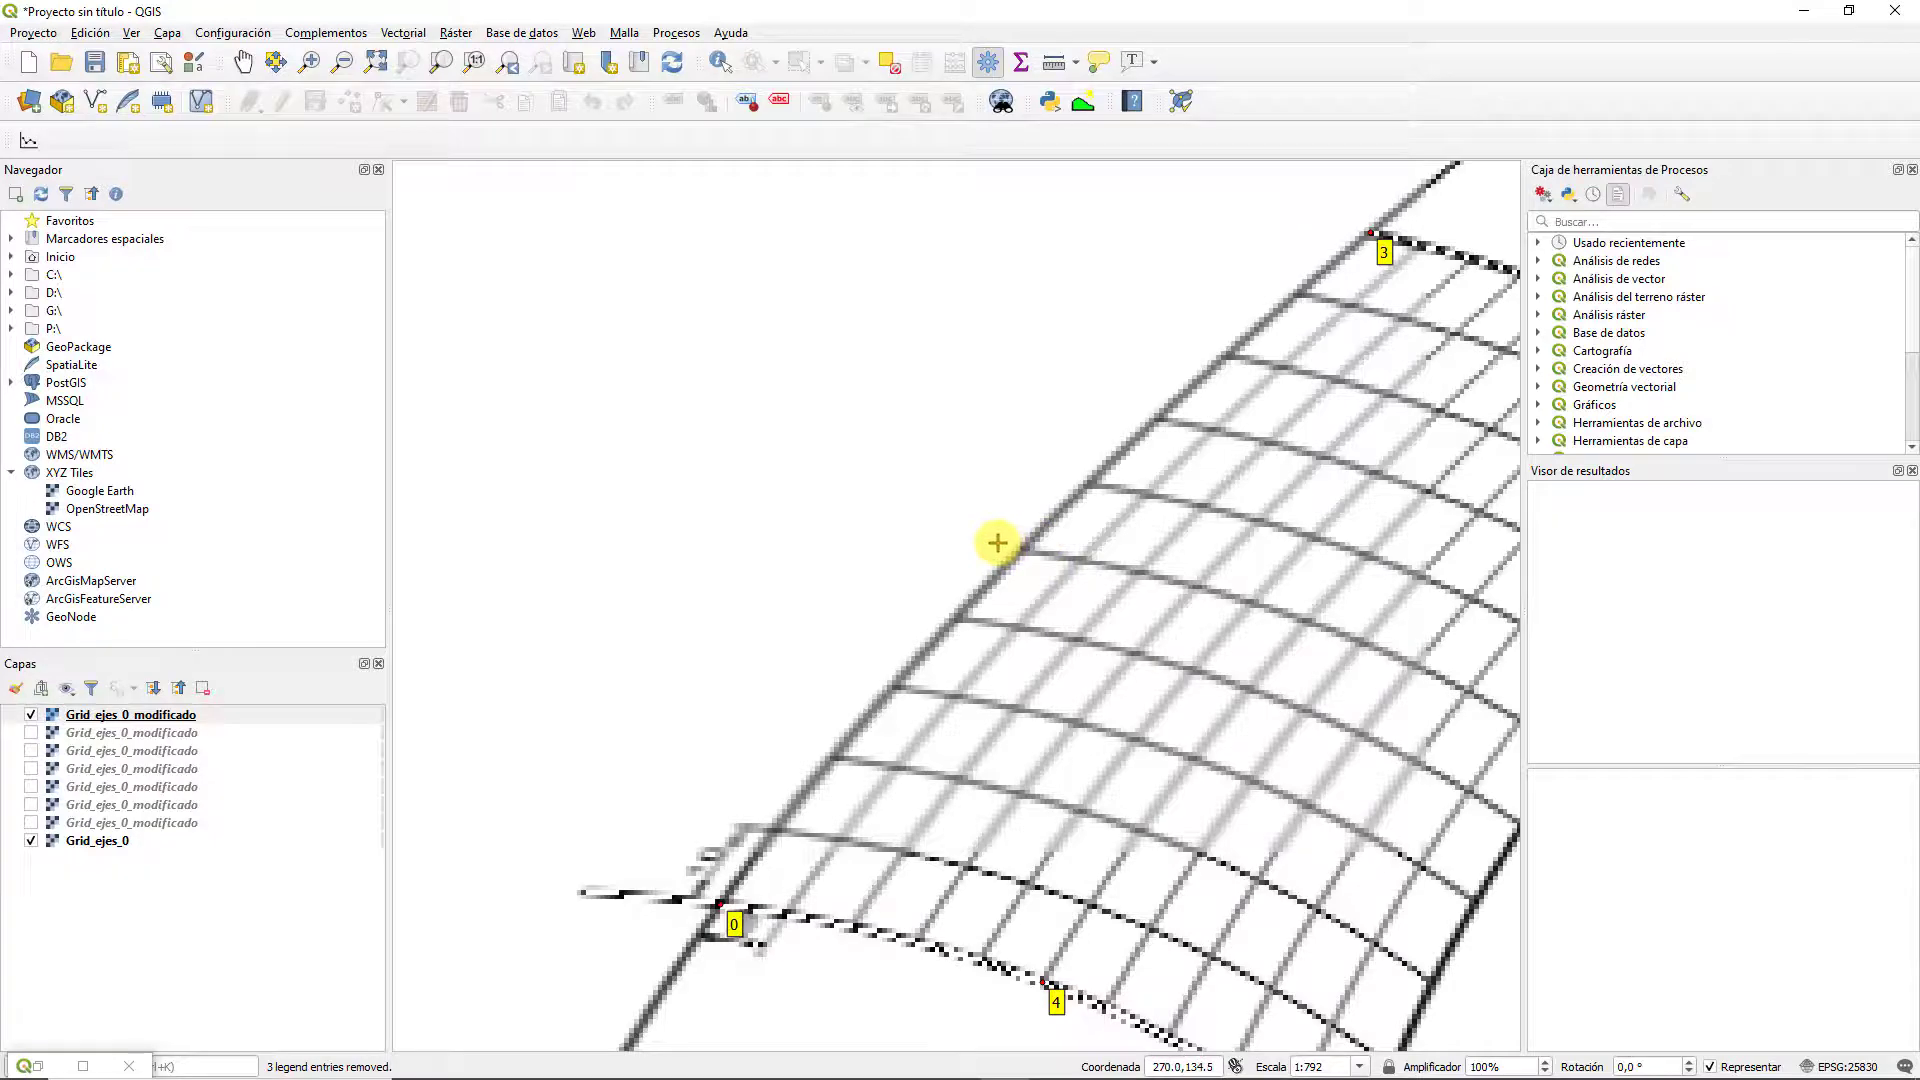
left_click(997, 543)
left_click(1125, 641)
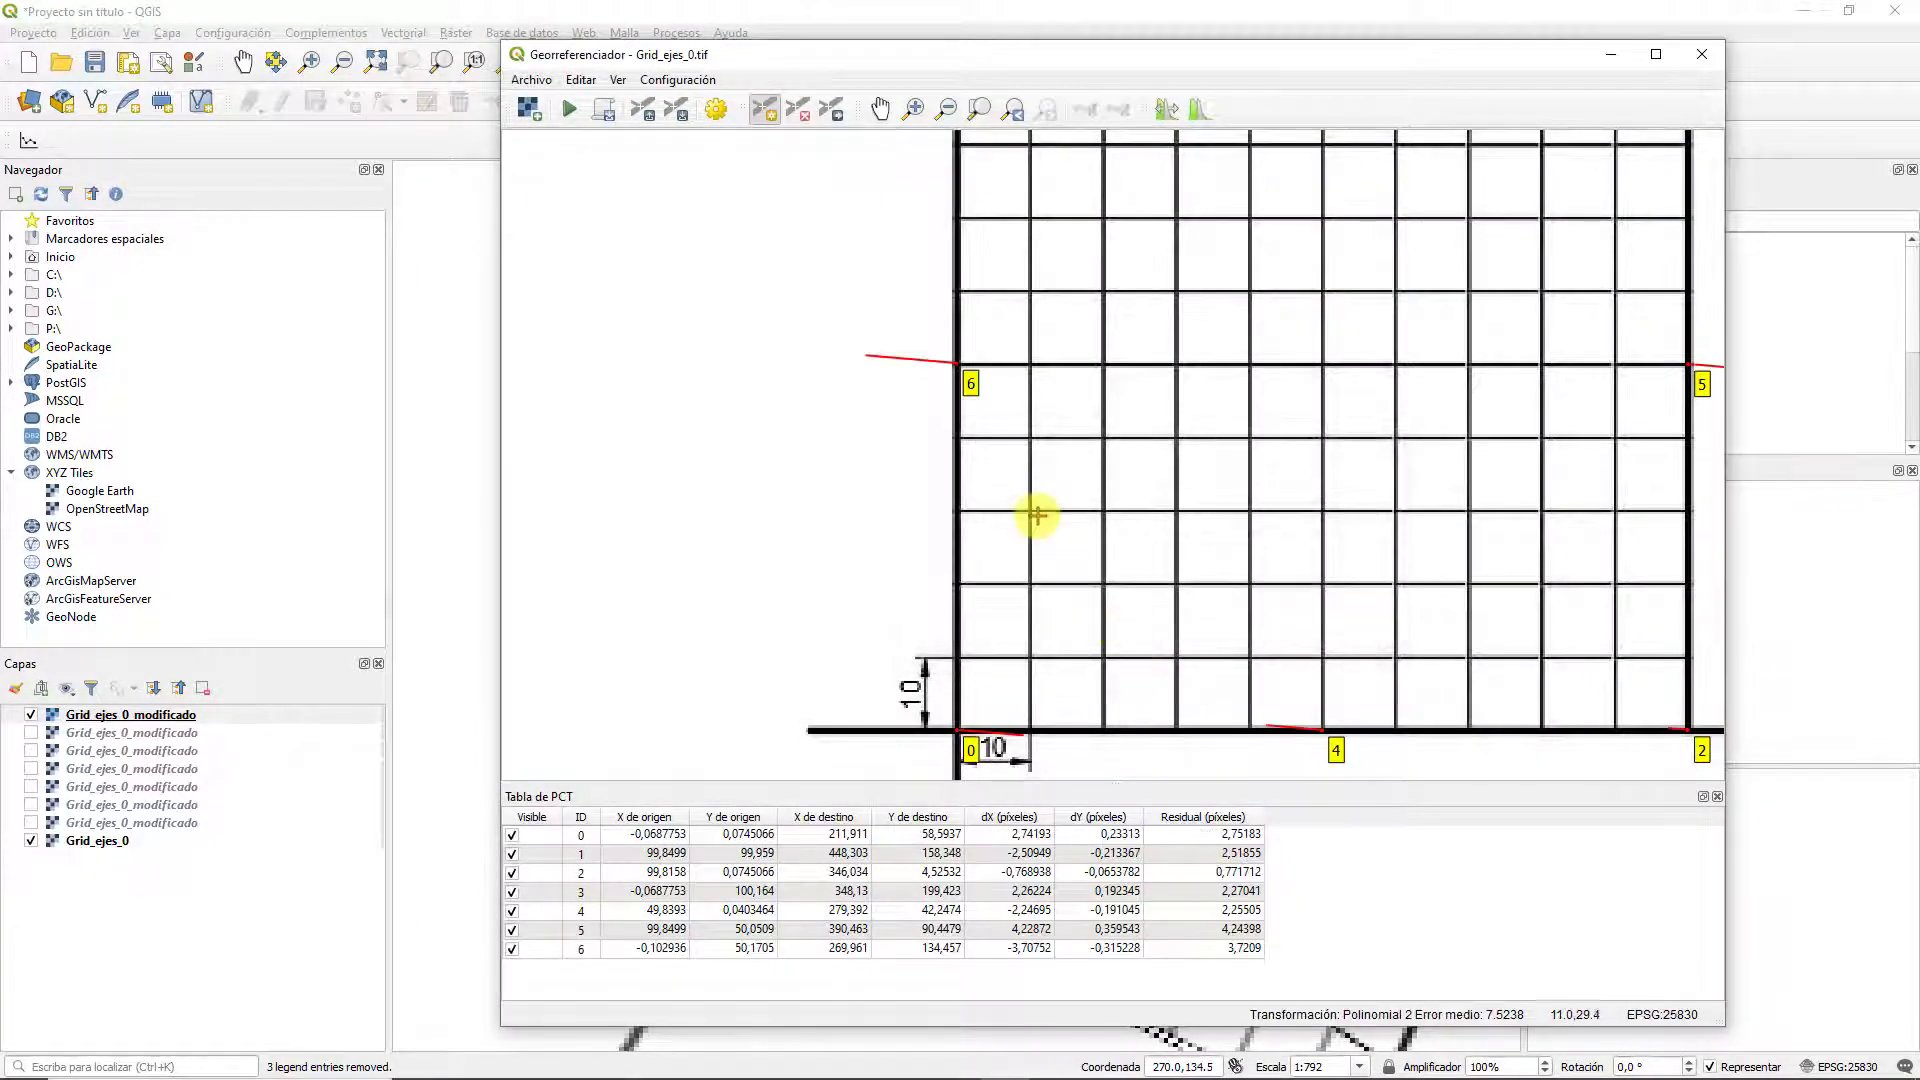
Run the Polynomial 2 georeferencing again with the seven control points and return to the map canvas
scroll(1039, 515, "down", 5)
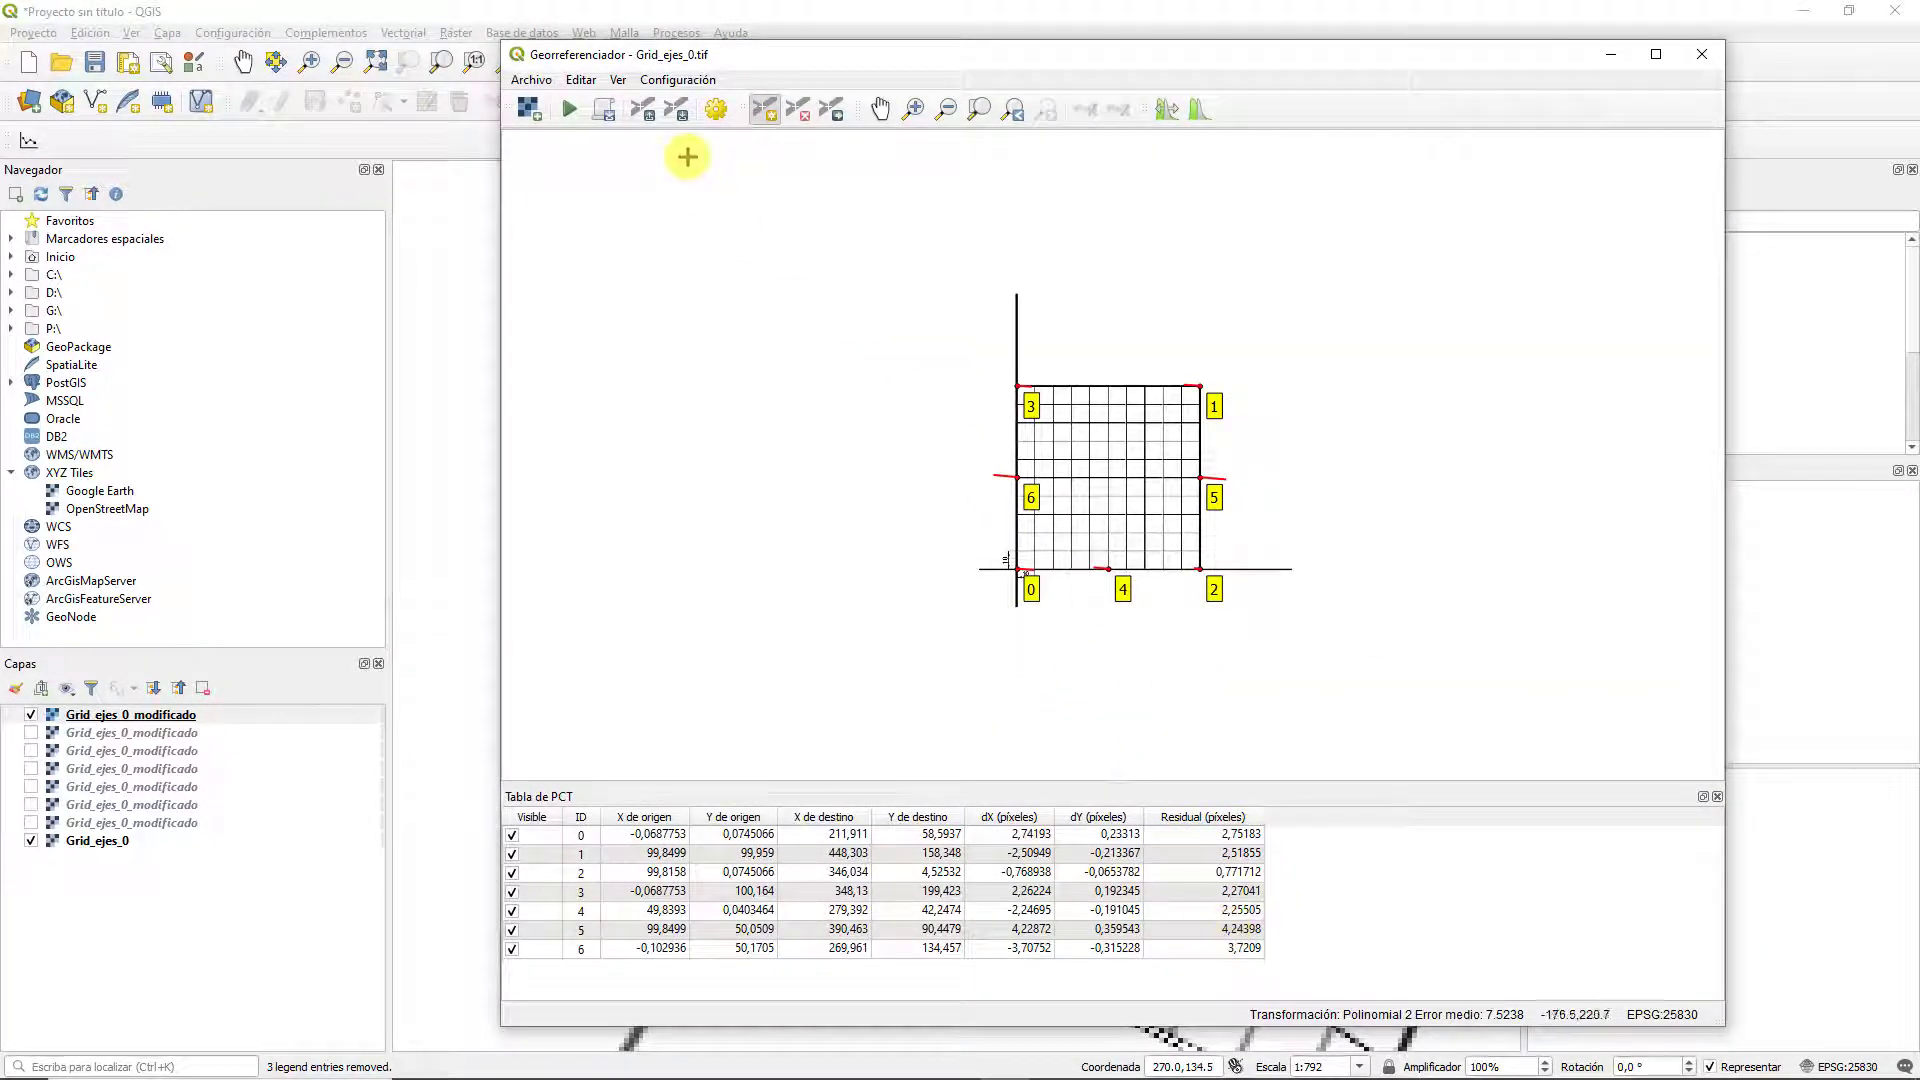
left_click(570, 112)
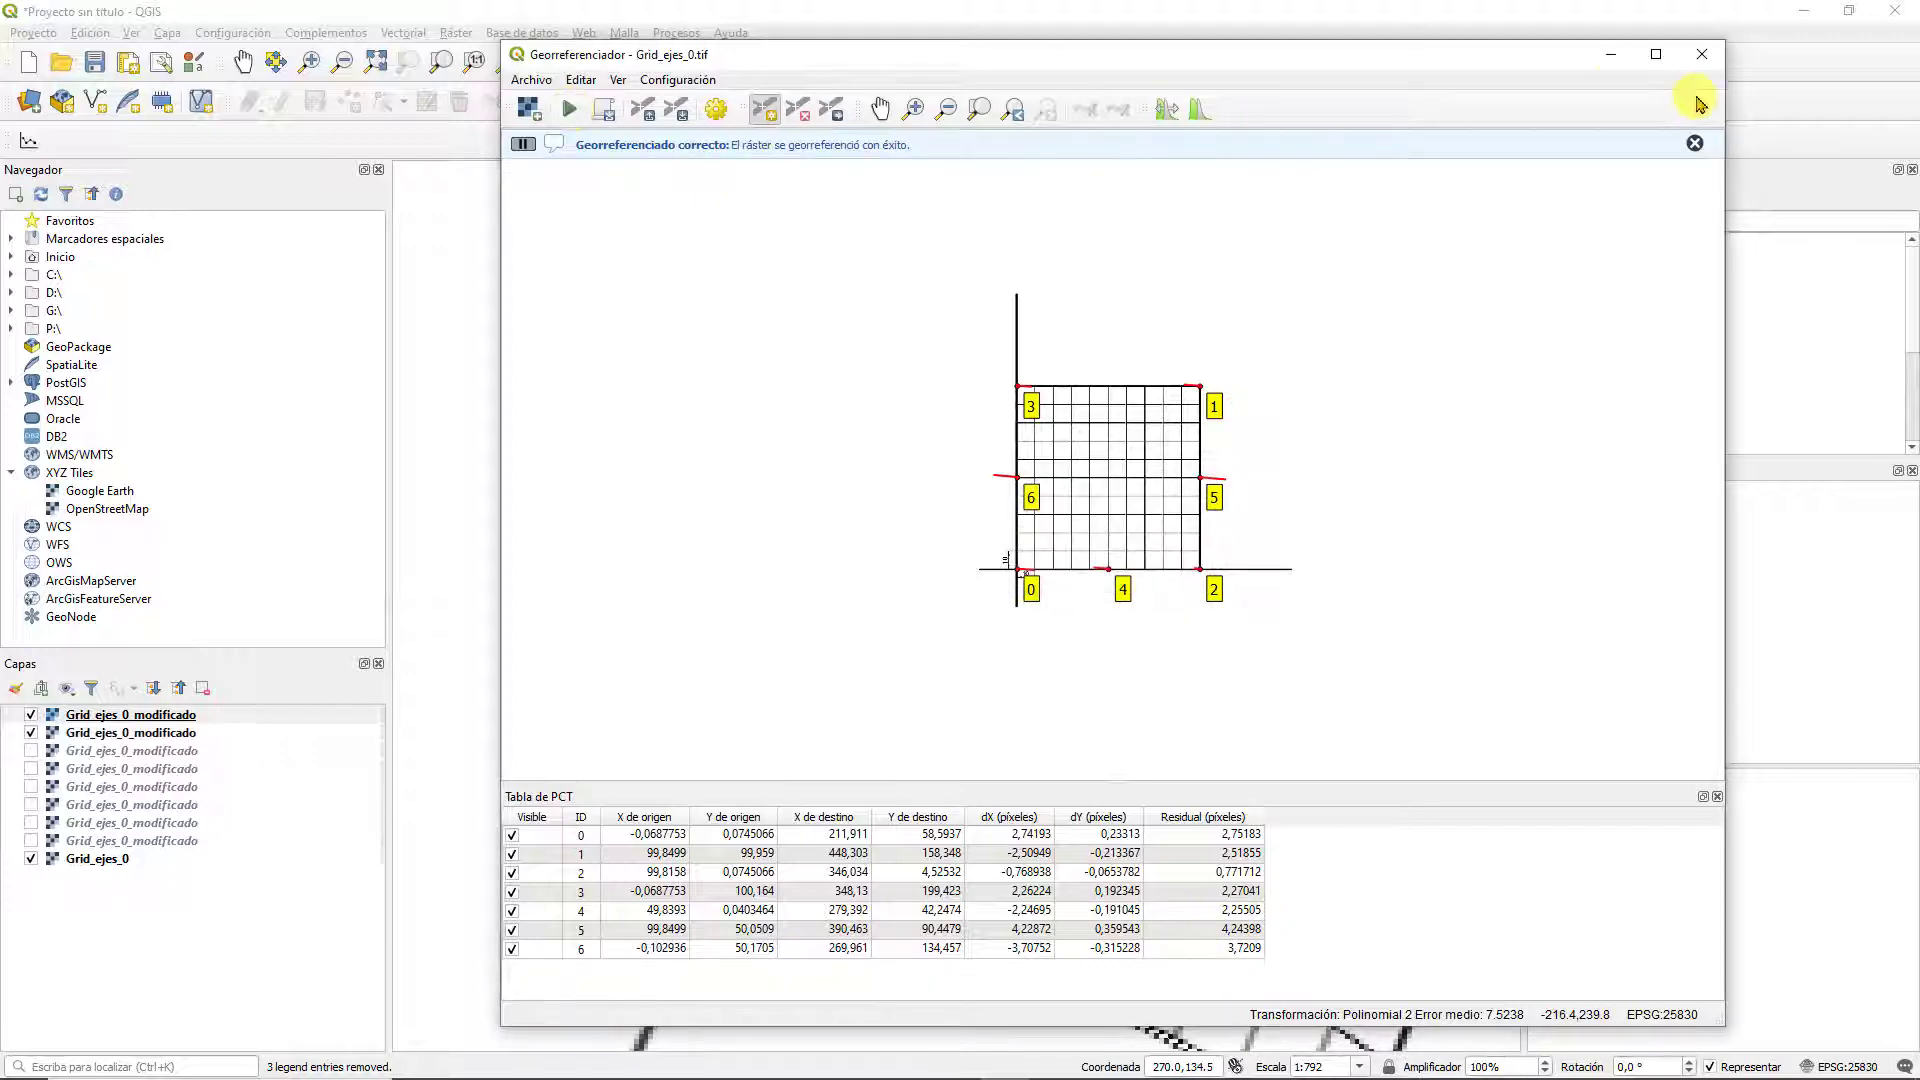
left_click(1608, 54)
Inspect the seven-point Polynomial 2 raster up close at its control points, comparing the grid intersections with points 5, 4, 6 and 3
scroll(1113, 532, "down", 2)
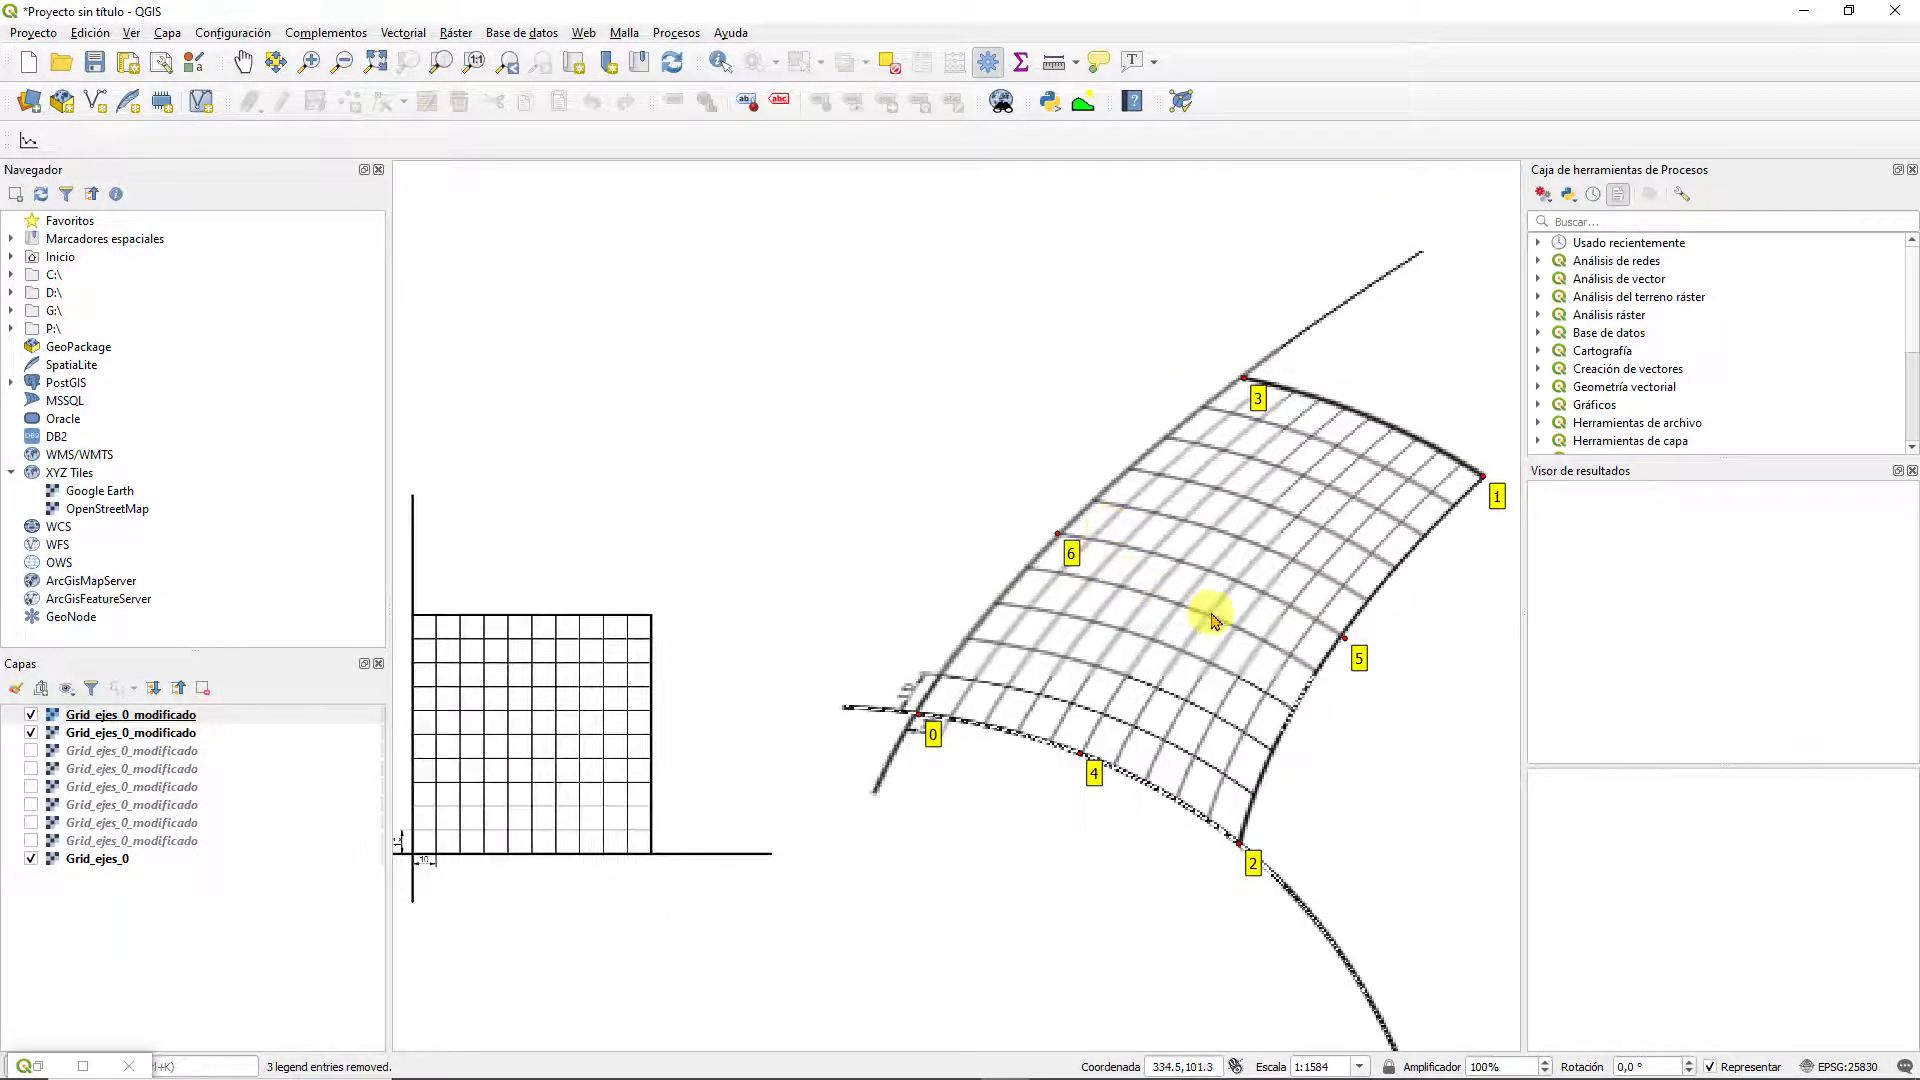
scroll(1213, 613, "up", 4)
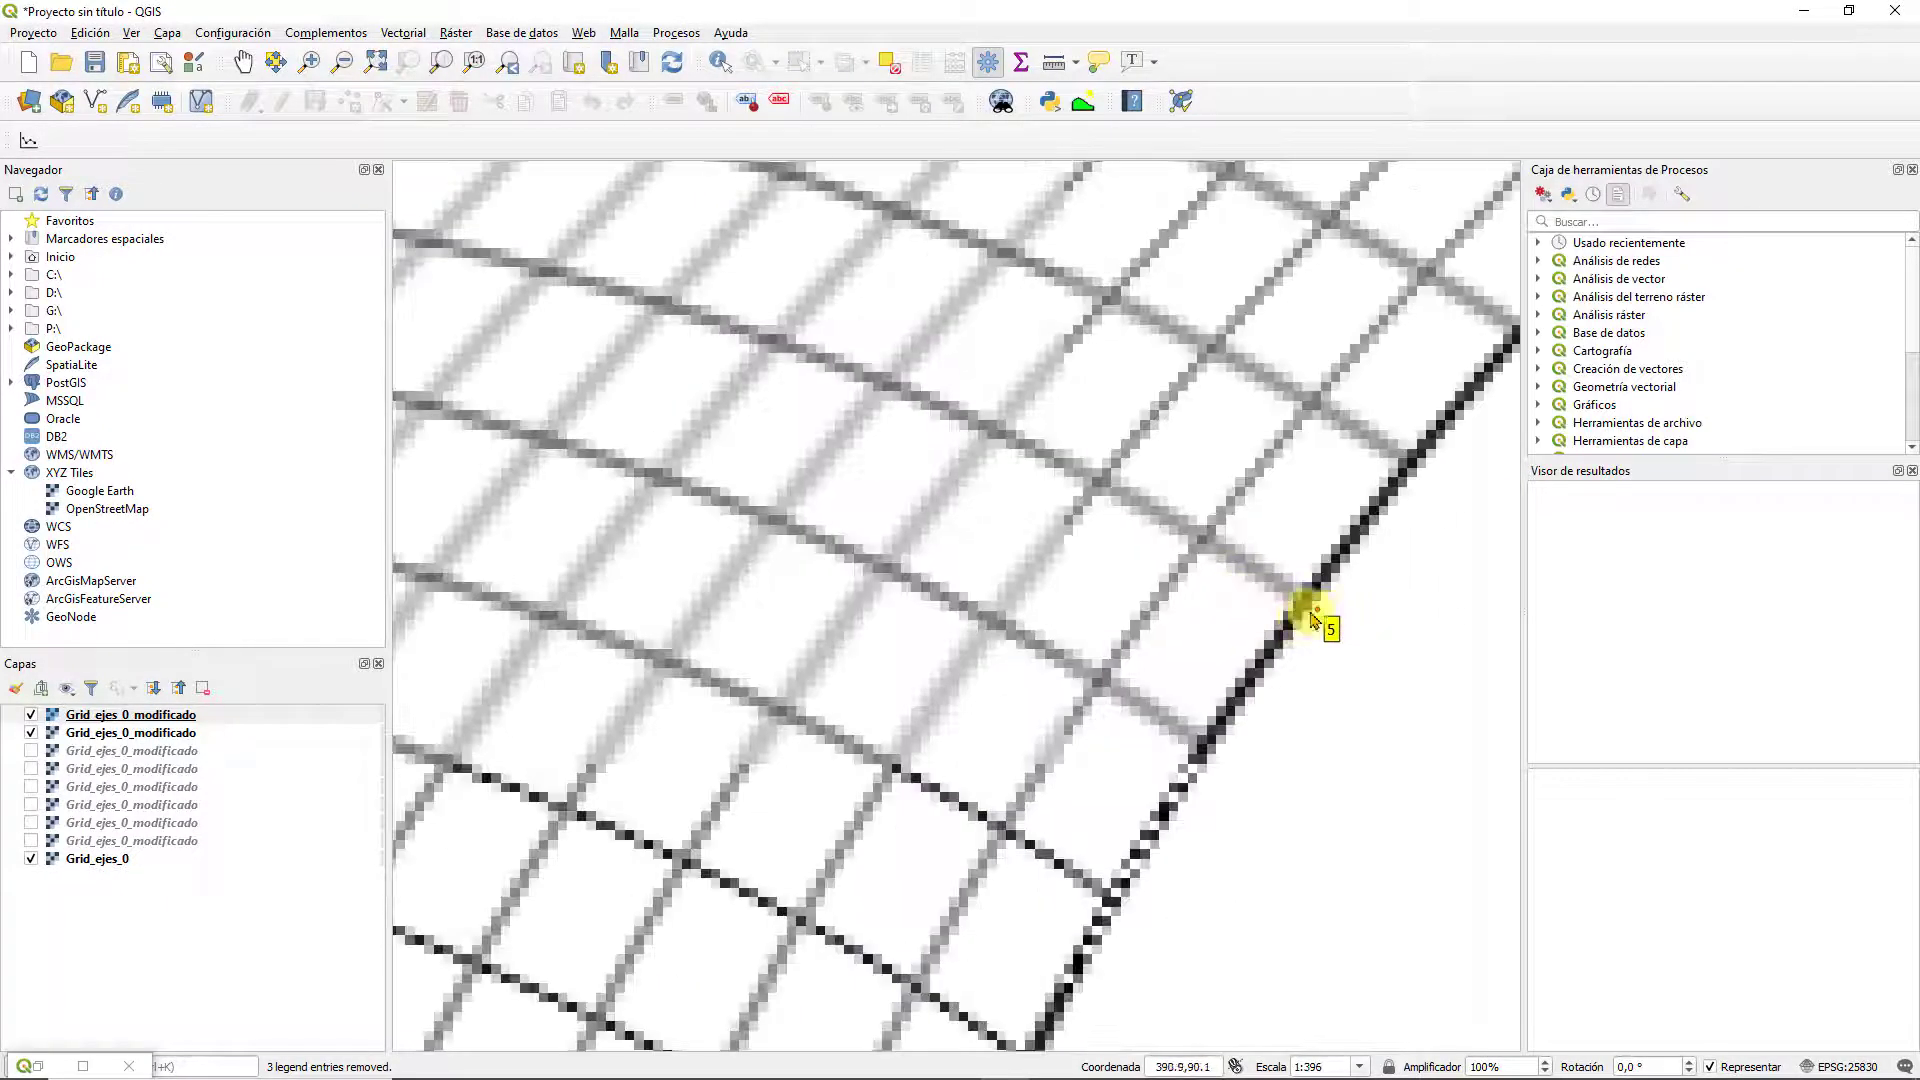
scroll(1297, 590, "down", 2)
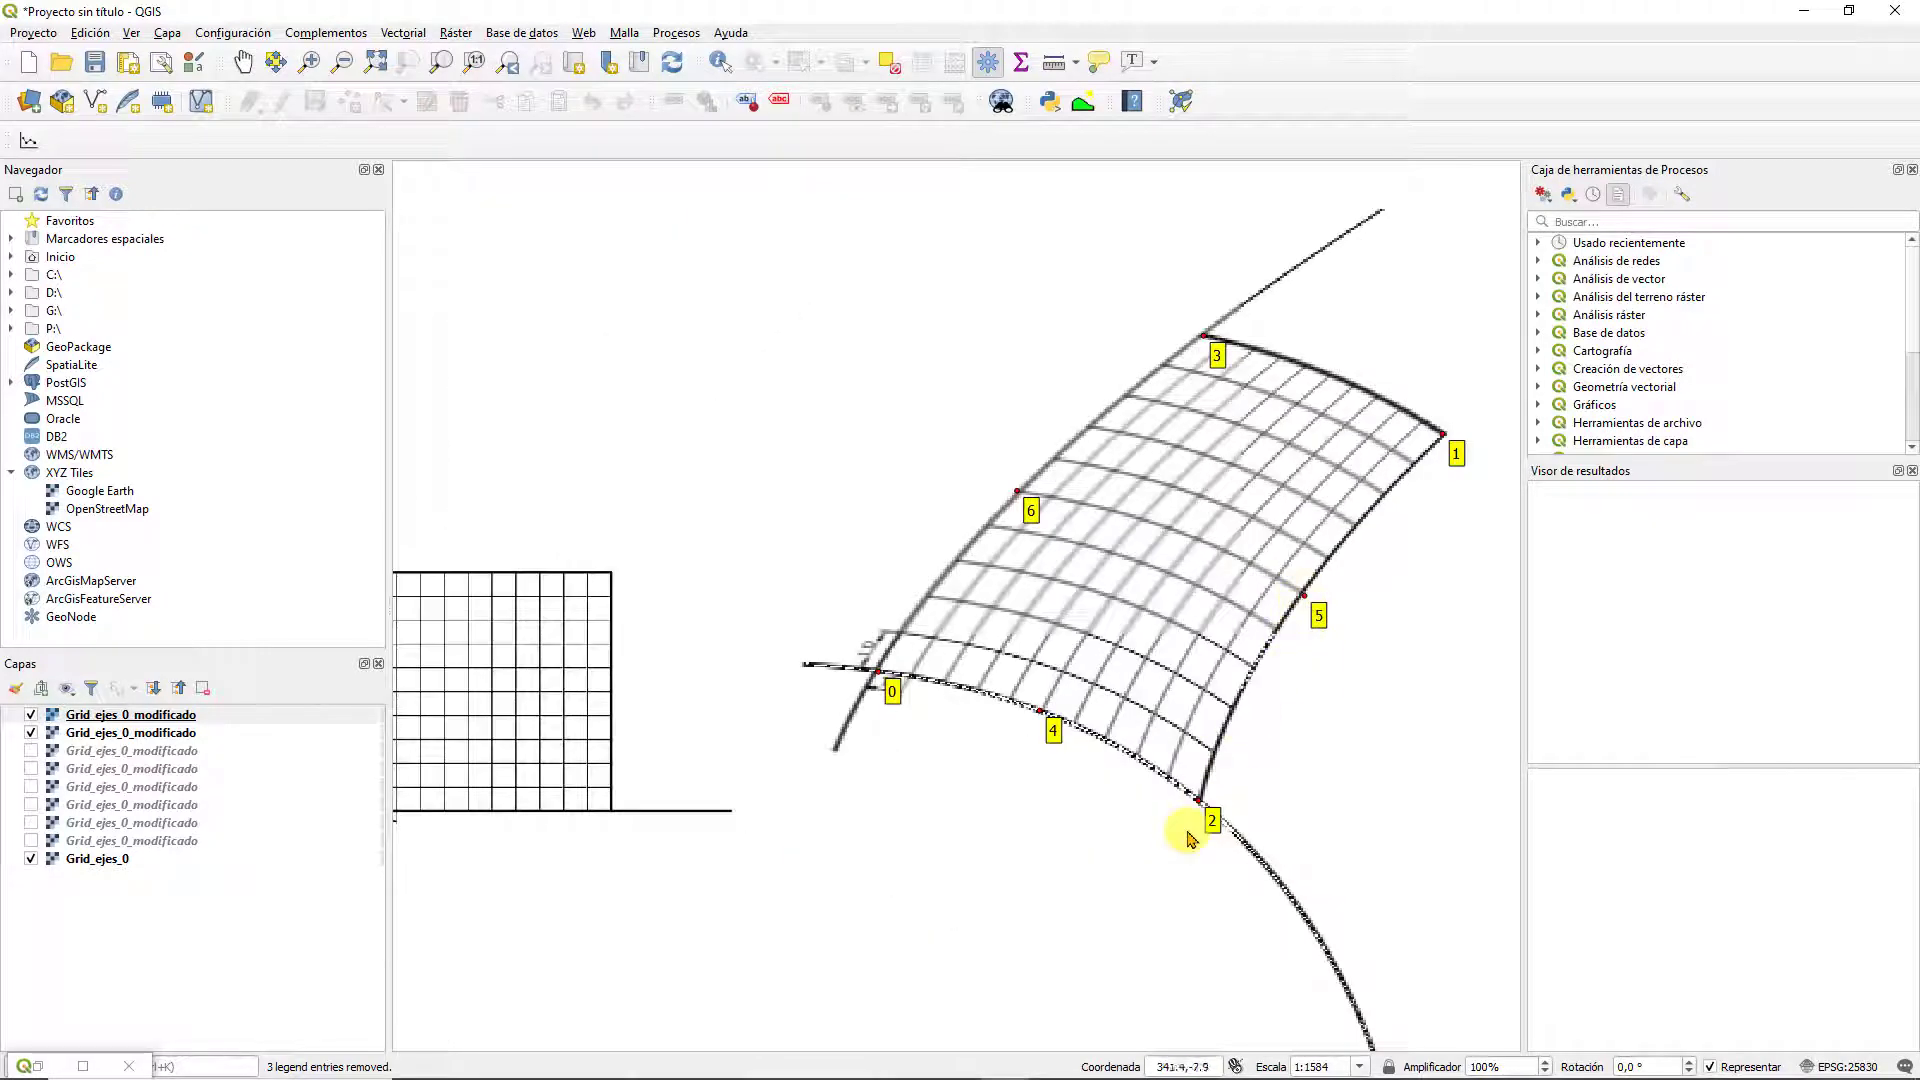
scroll(1036, 700, "up", 3)
scroll(1020, 683, "down", 2)
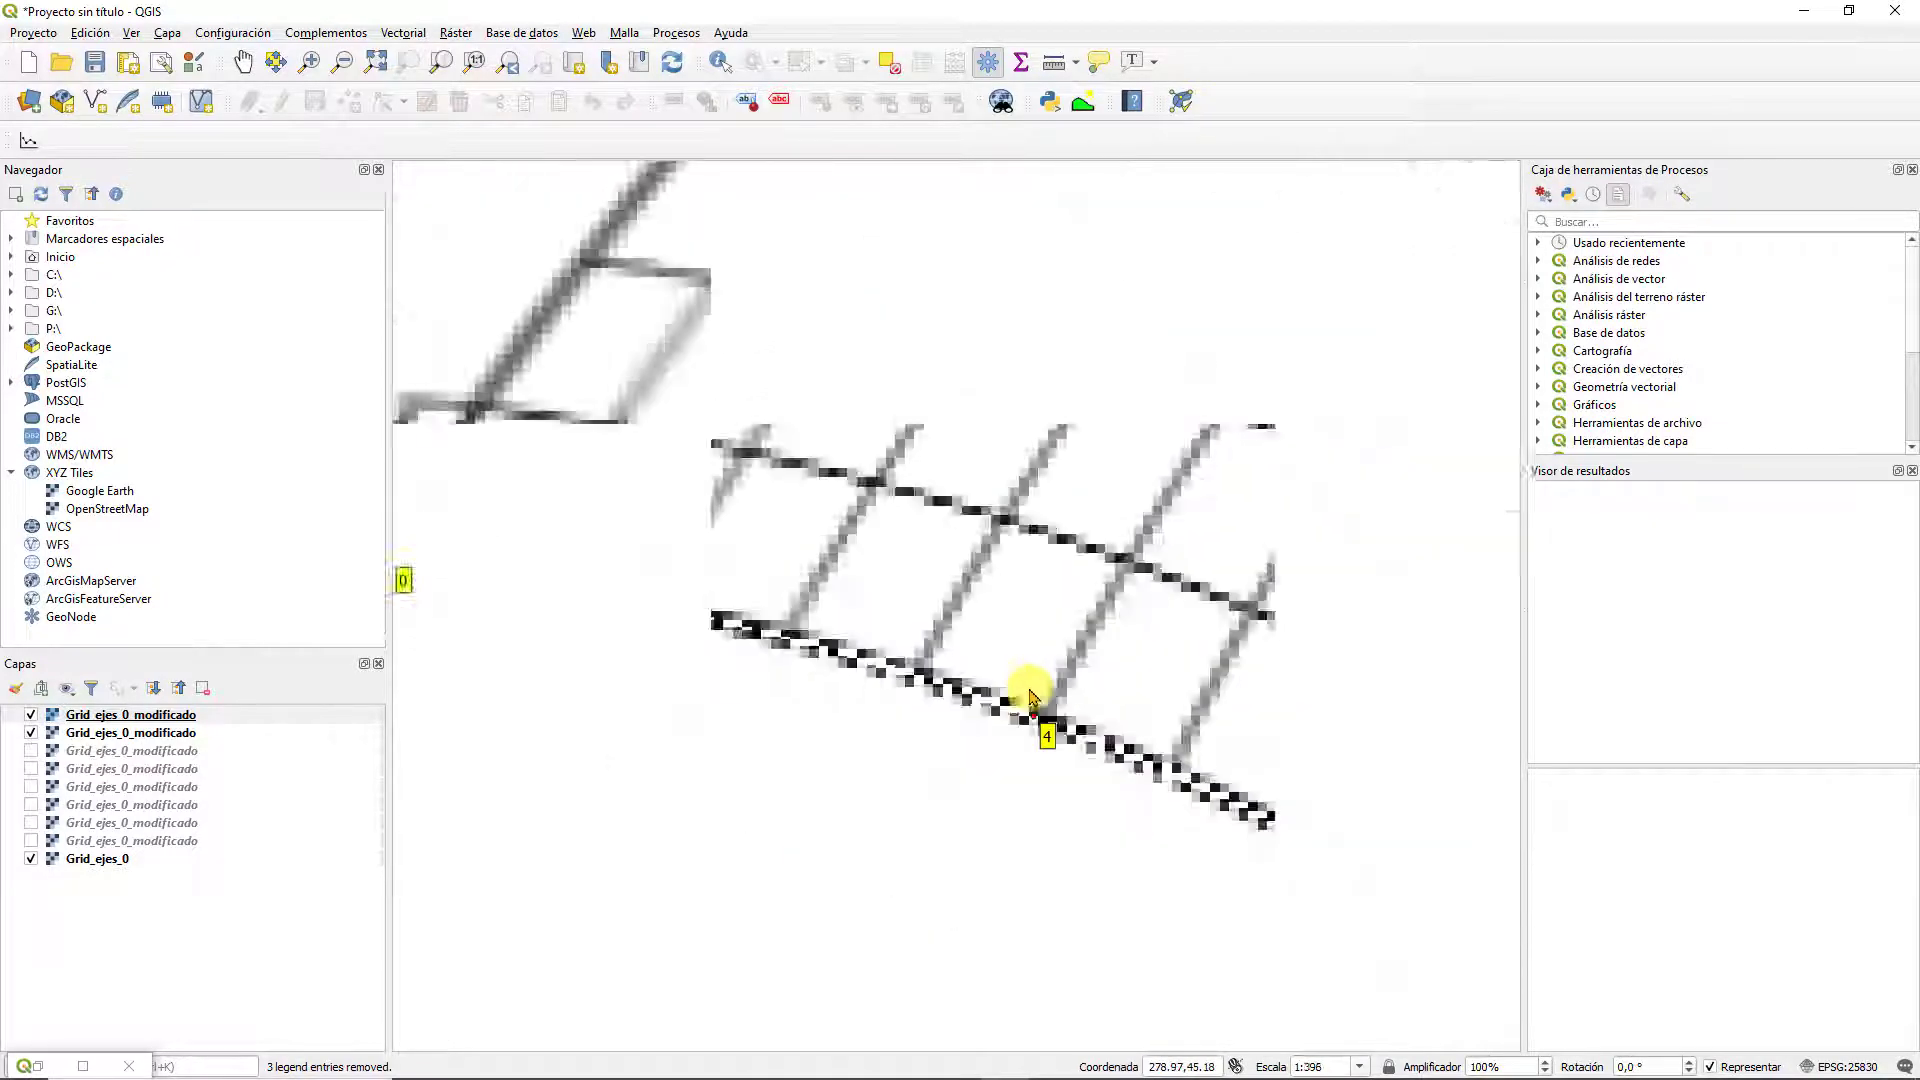
left_click_drag(998, 280, 922, 392)
scroll(915, 370, "up", 1)
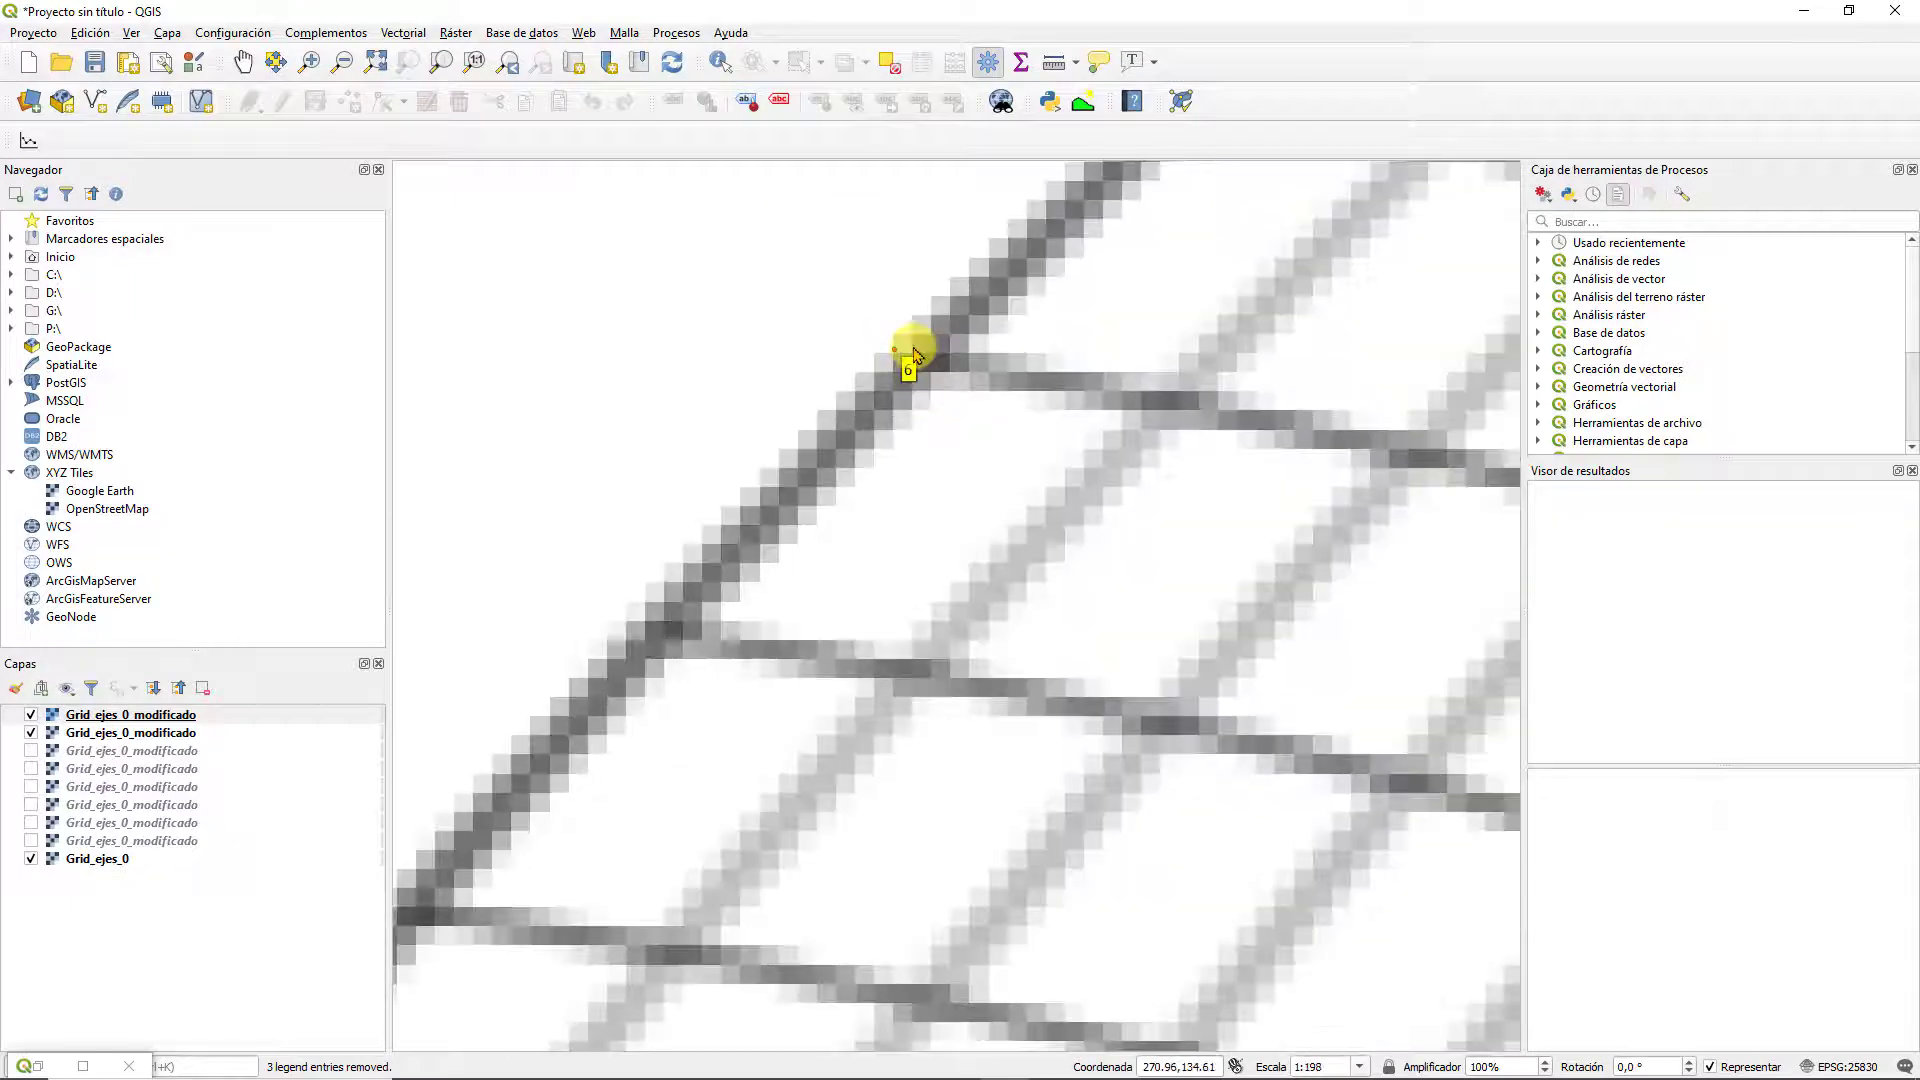
scroll(911, 358, "down", 2)
scroll(1106, 197, "up", 3)
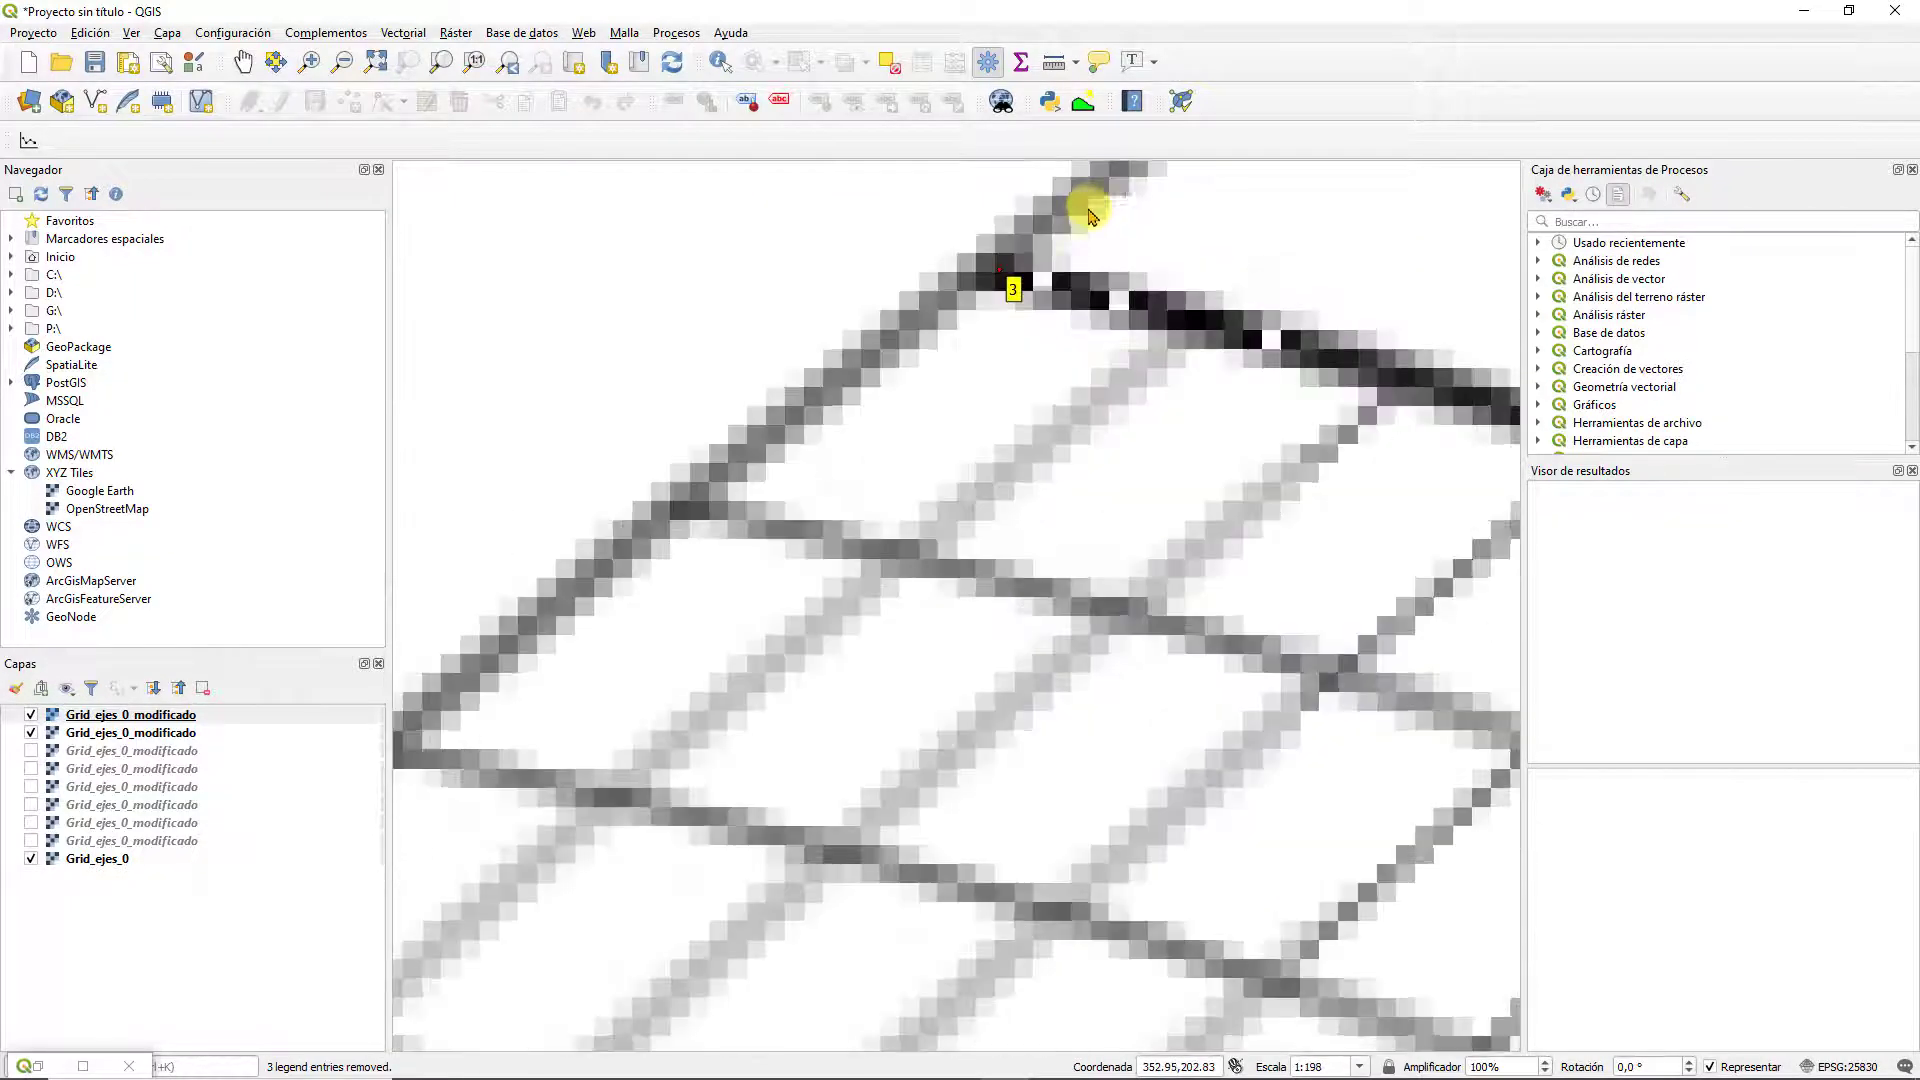
scroll(1084, 201, "down", 4)
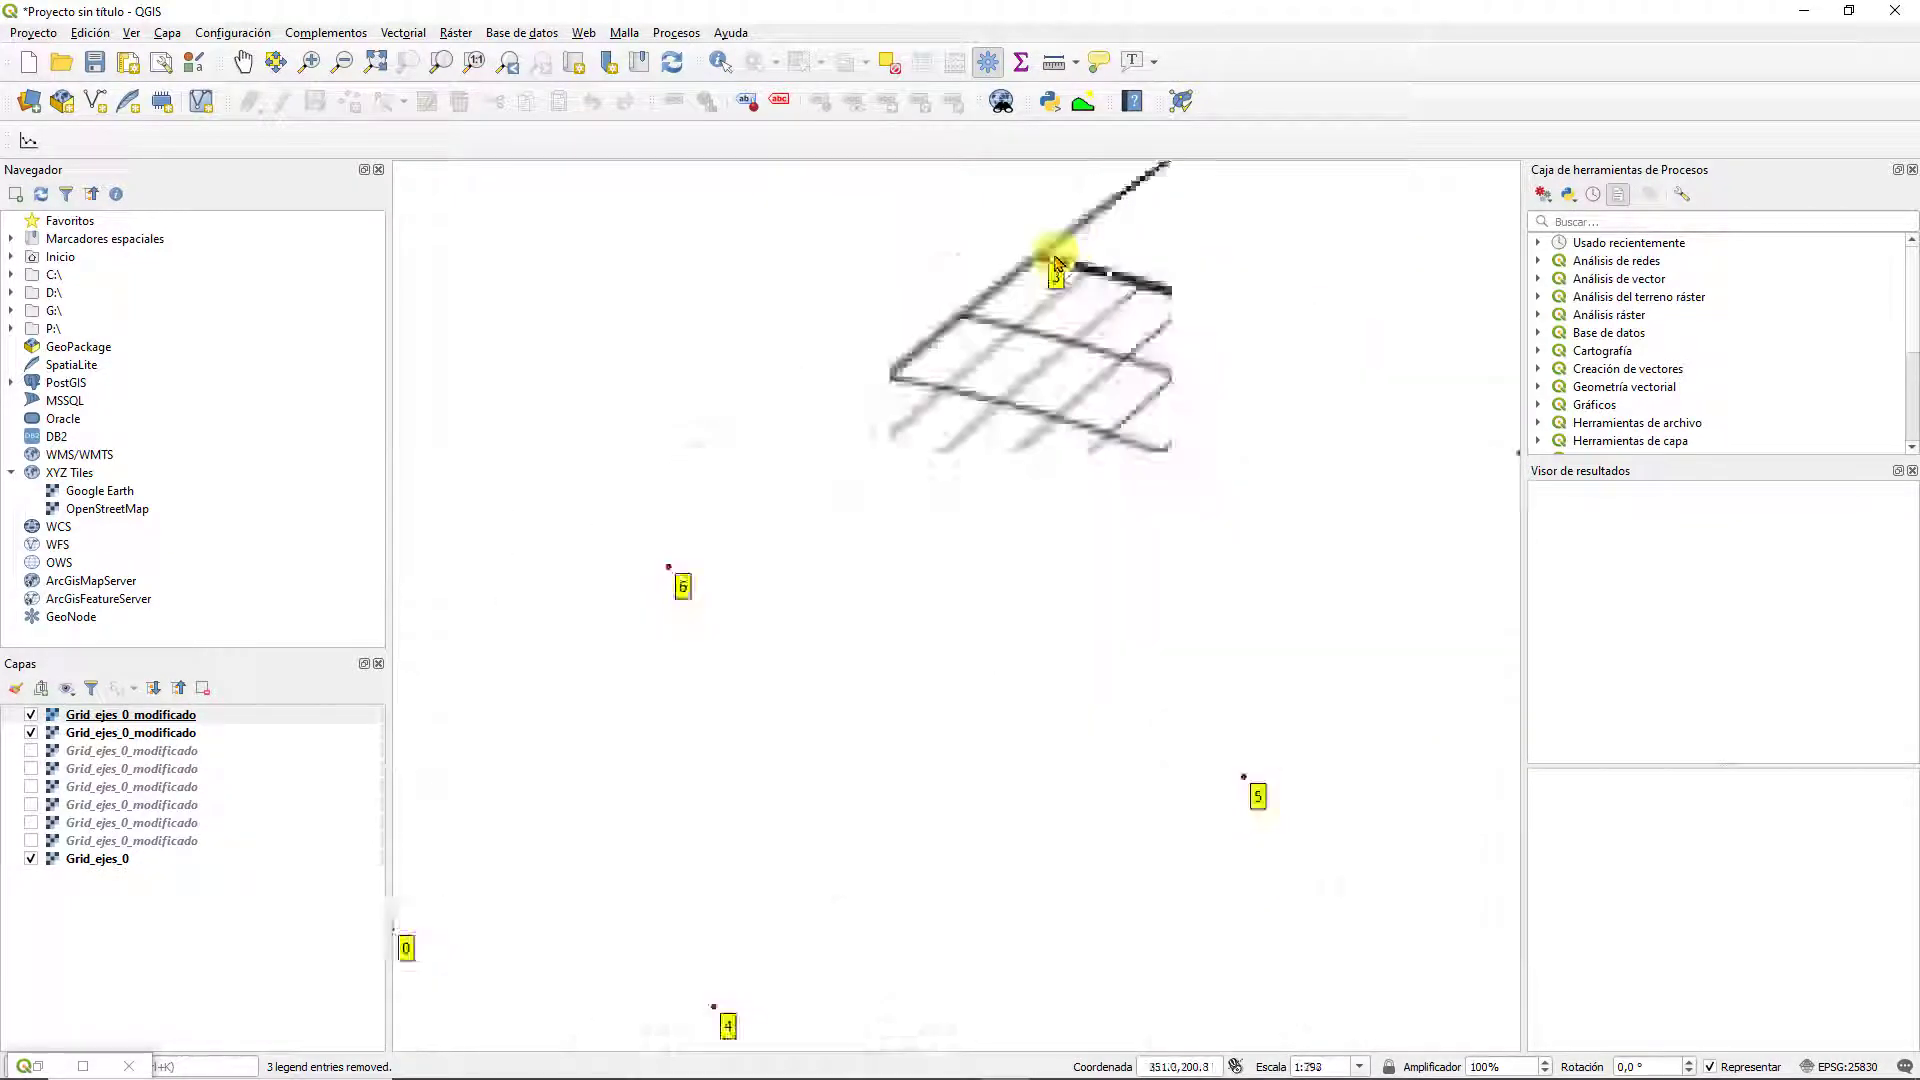
Compare the two visible Polynomial 2 rasters around the control points by hiding and showing the upper Grid_ejes_0_modificado layer
left_click(31, 716)
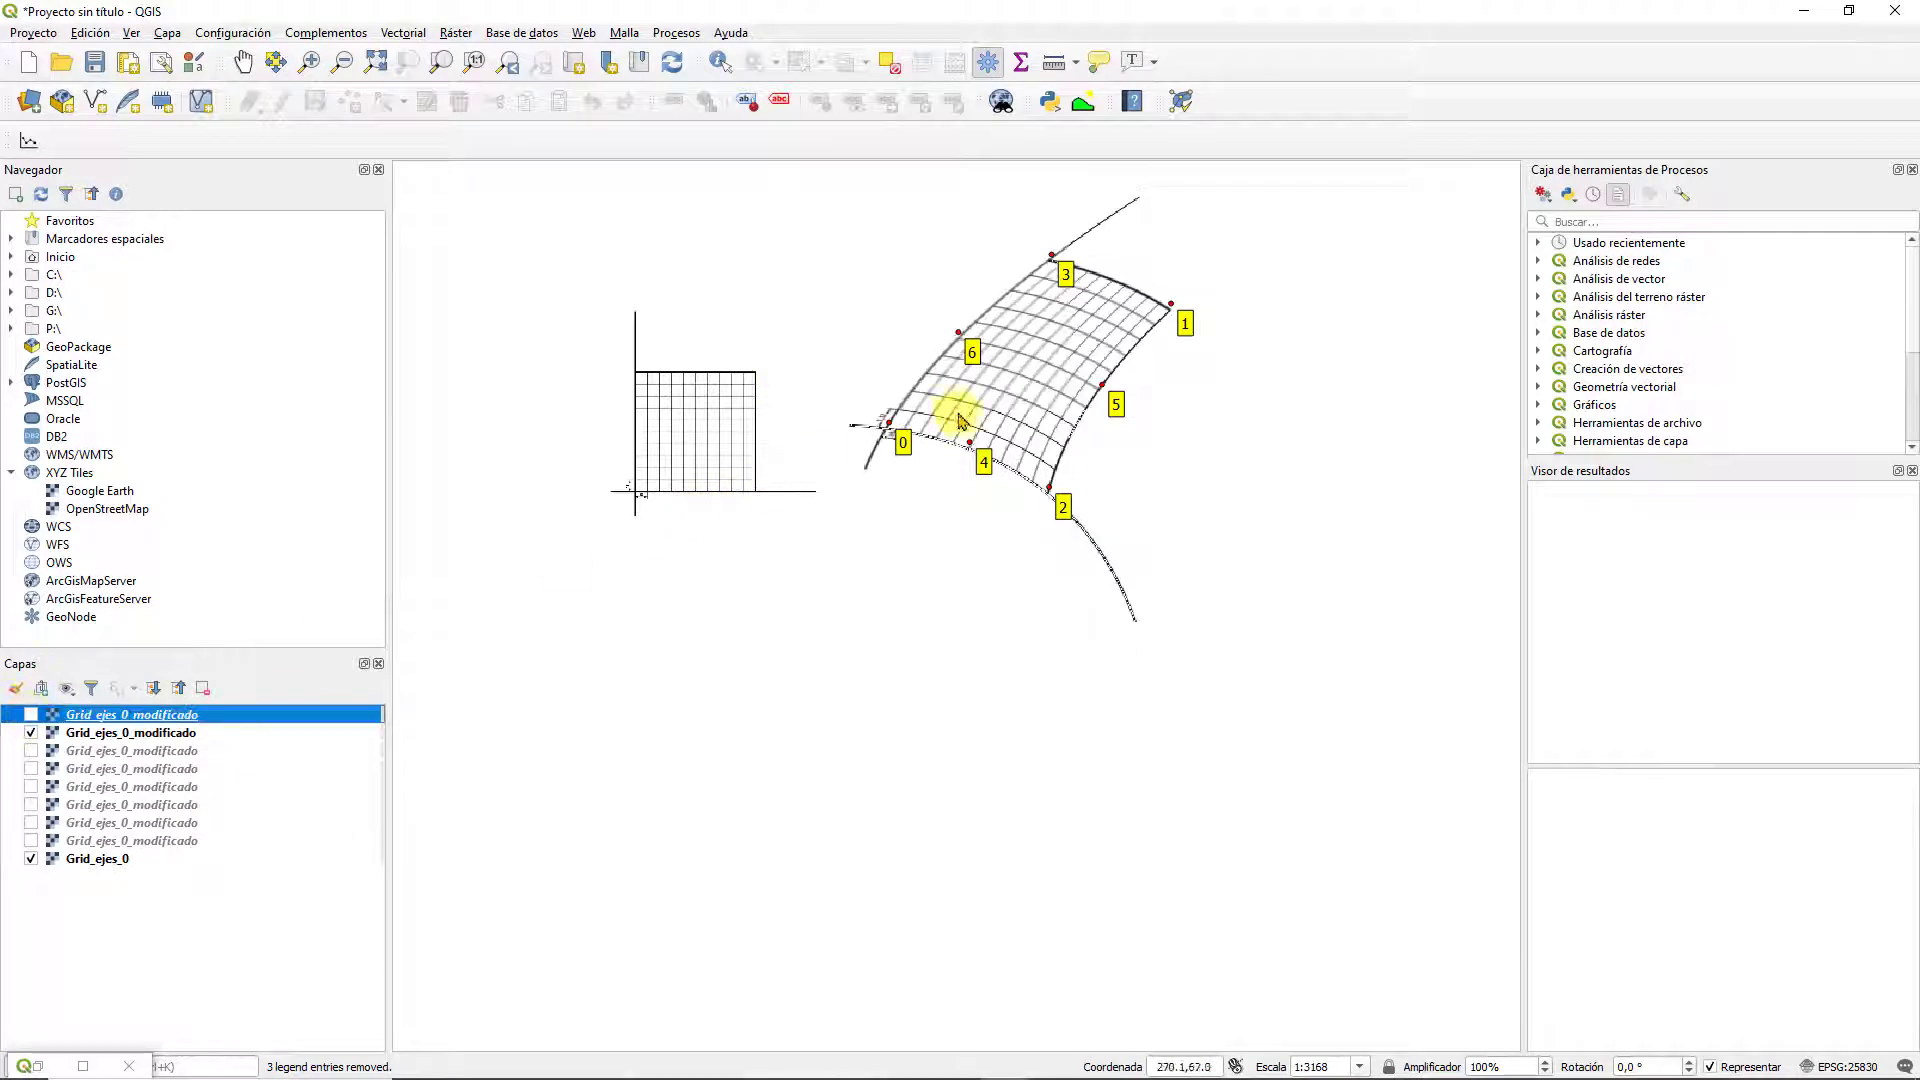
scroll(1117, 323, "up", 2)
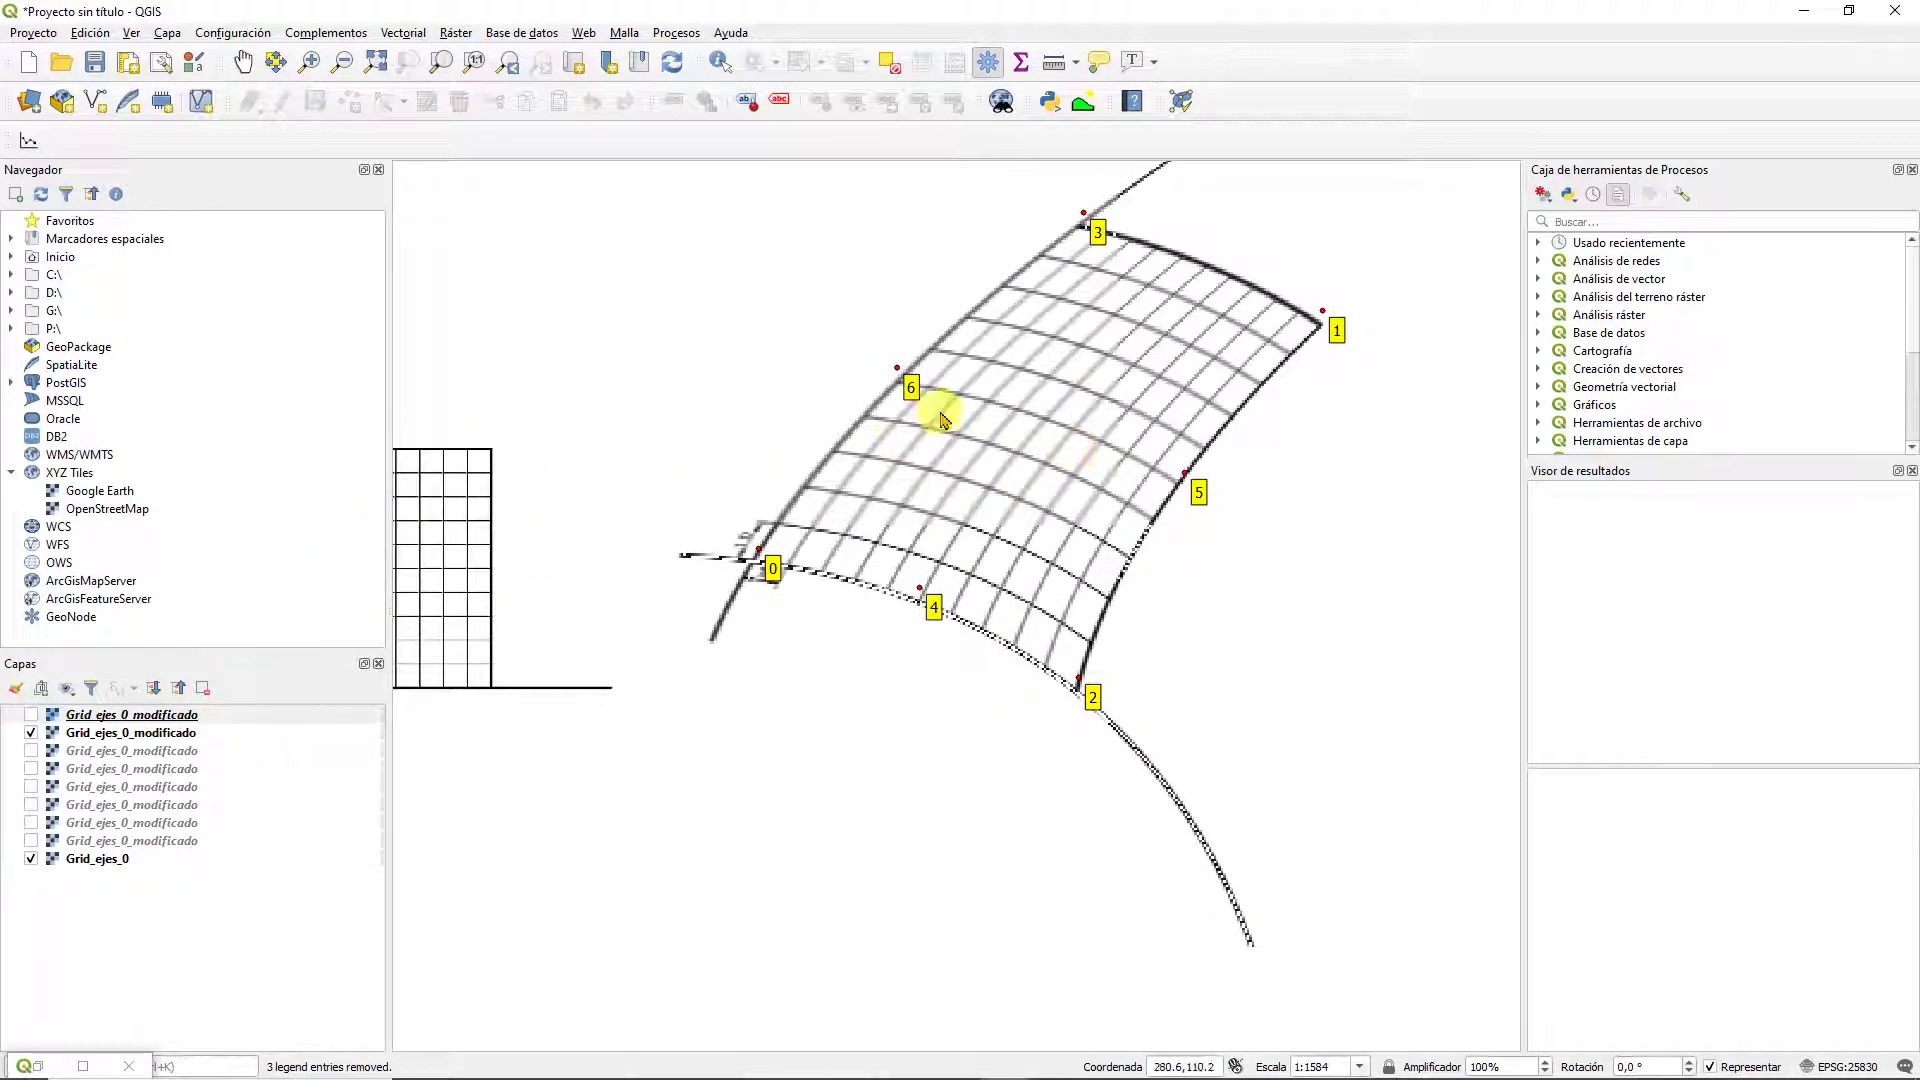
left_click(31, 716)
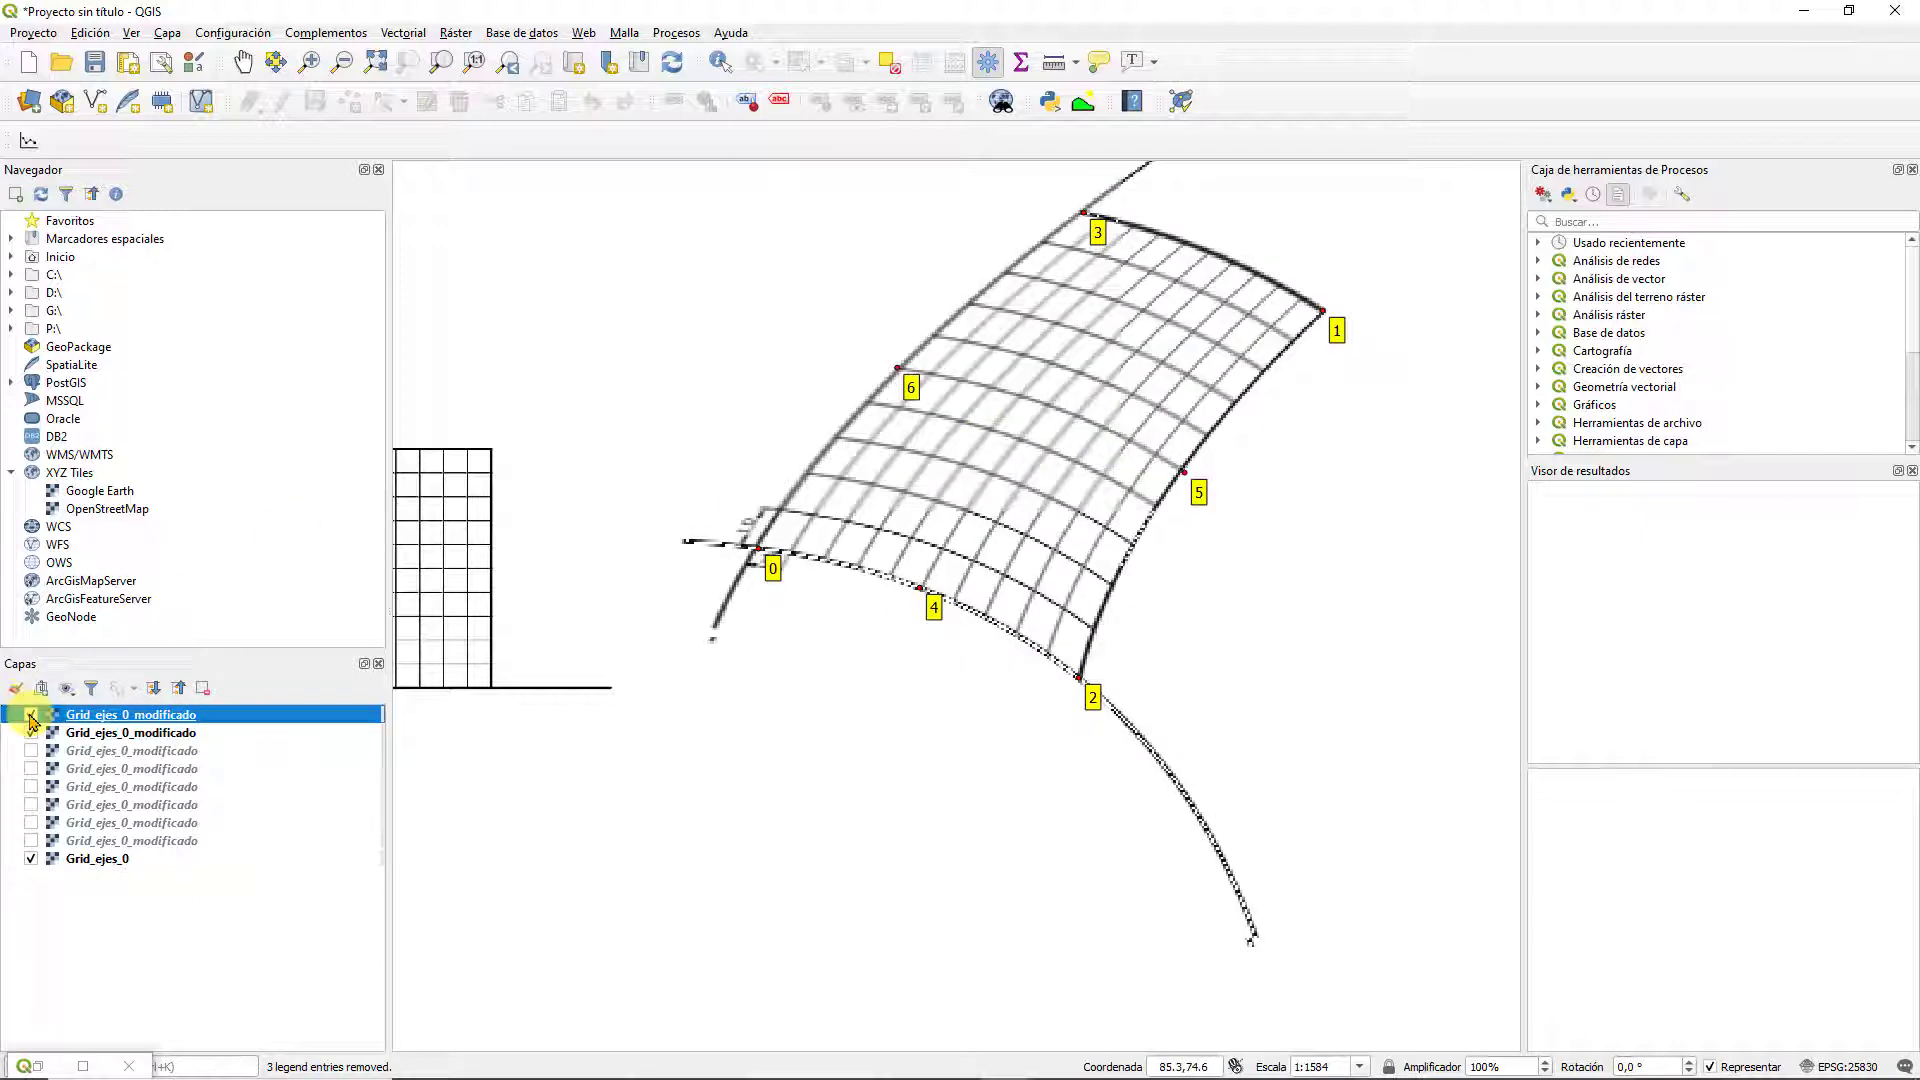
left_click(31, 716)
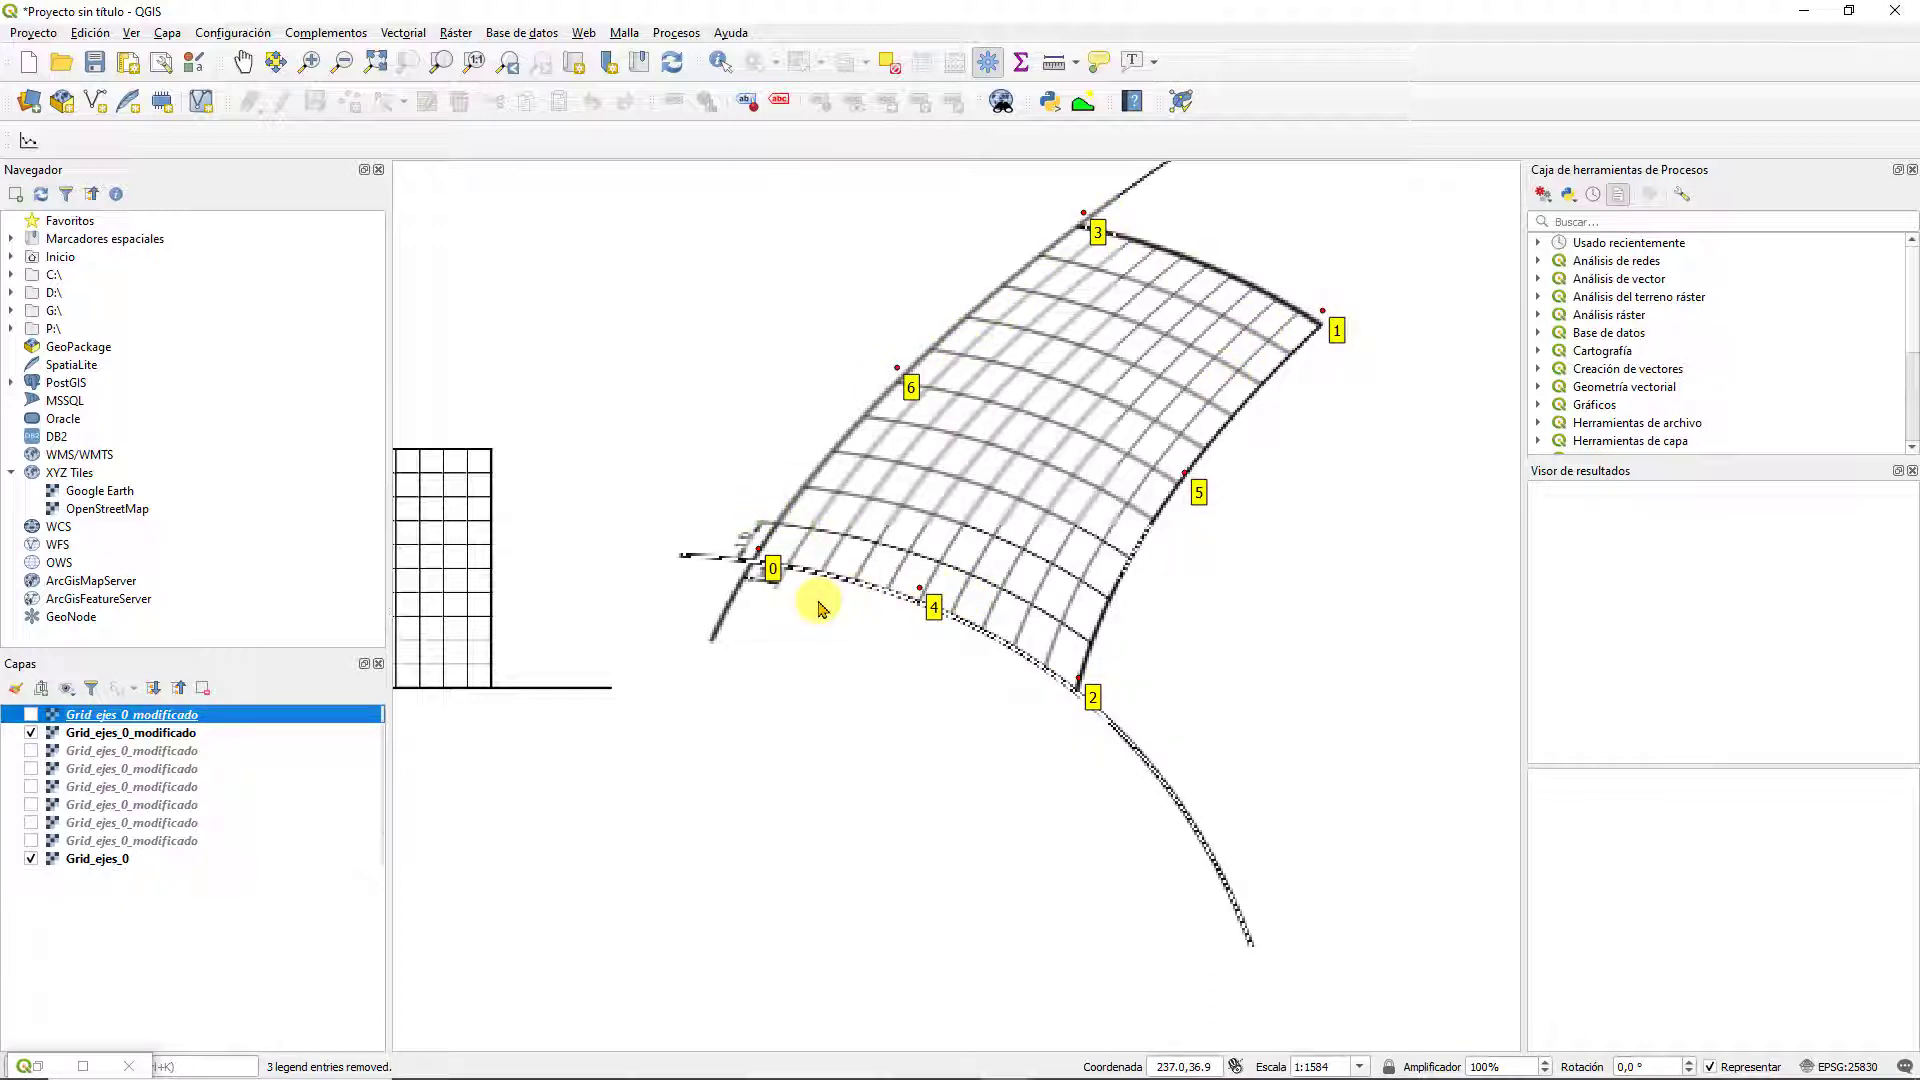
In the georeferencer, add an eighth control point at the grid's centre, picking its destination at about X 322.09, Y 103.91 on the map canvas
left_click(1057, 1058)
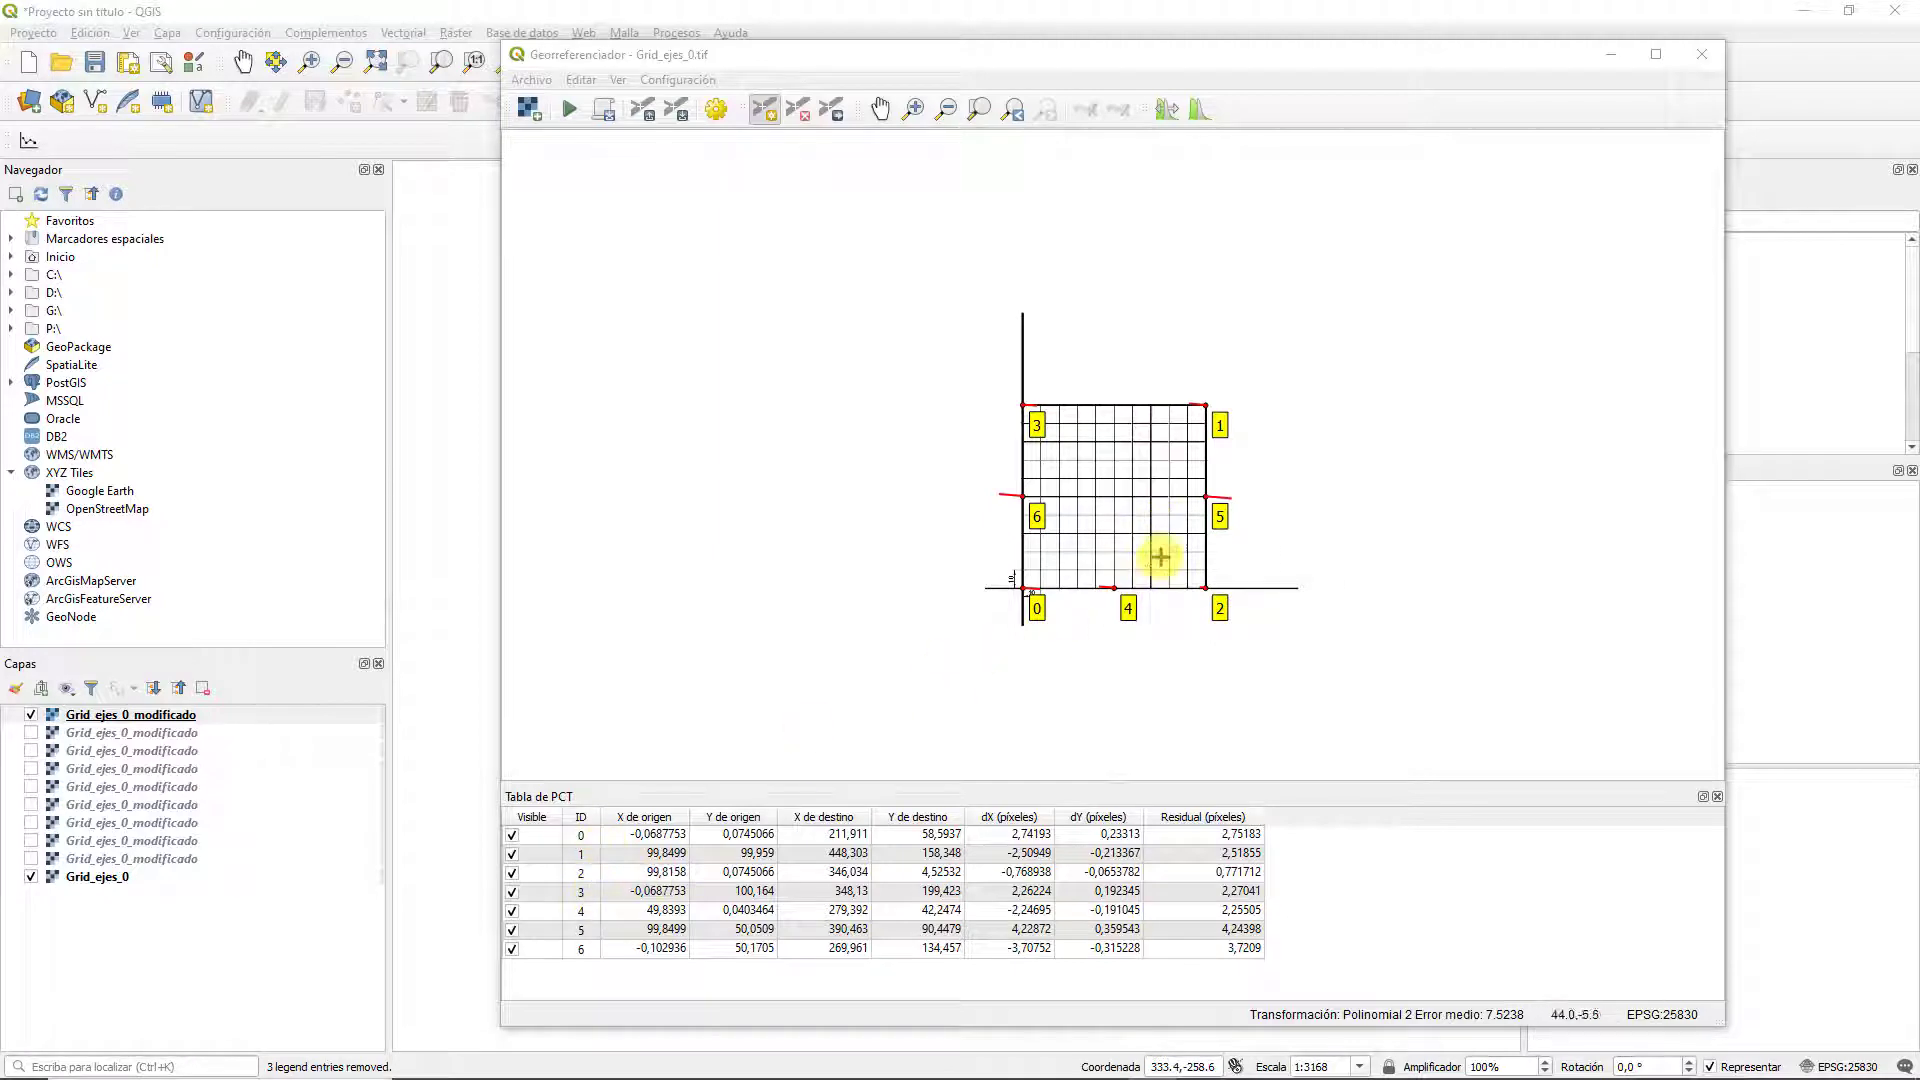
scroll(1160, 557, "up", 1)
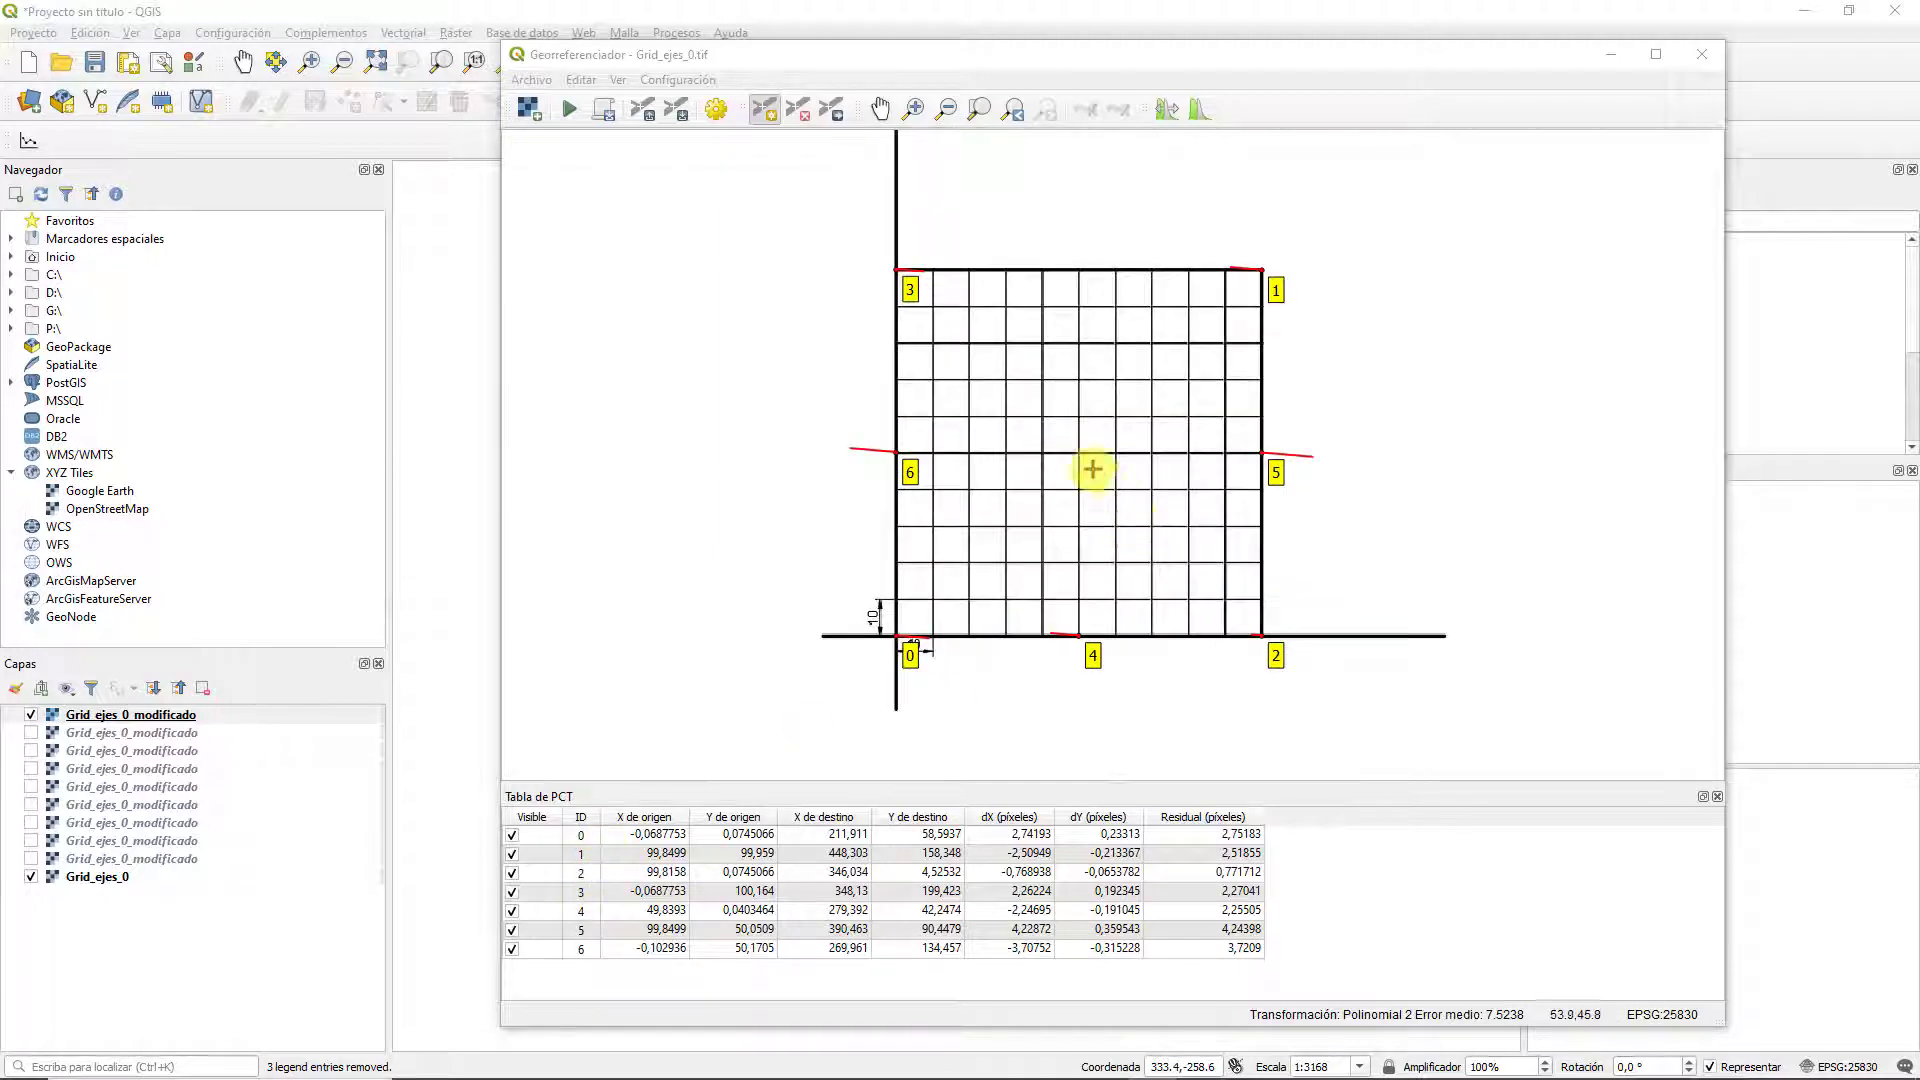
scroll(1076, 449, "up", 2)
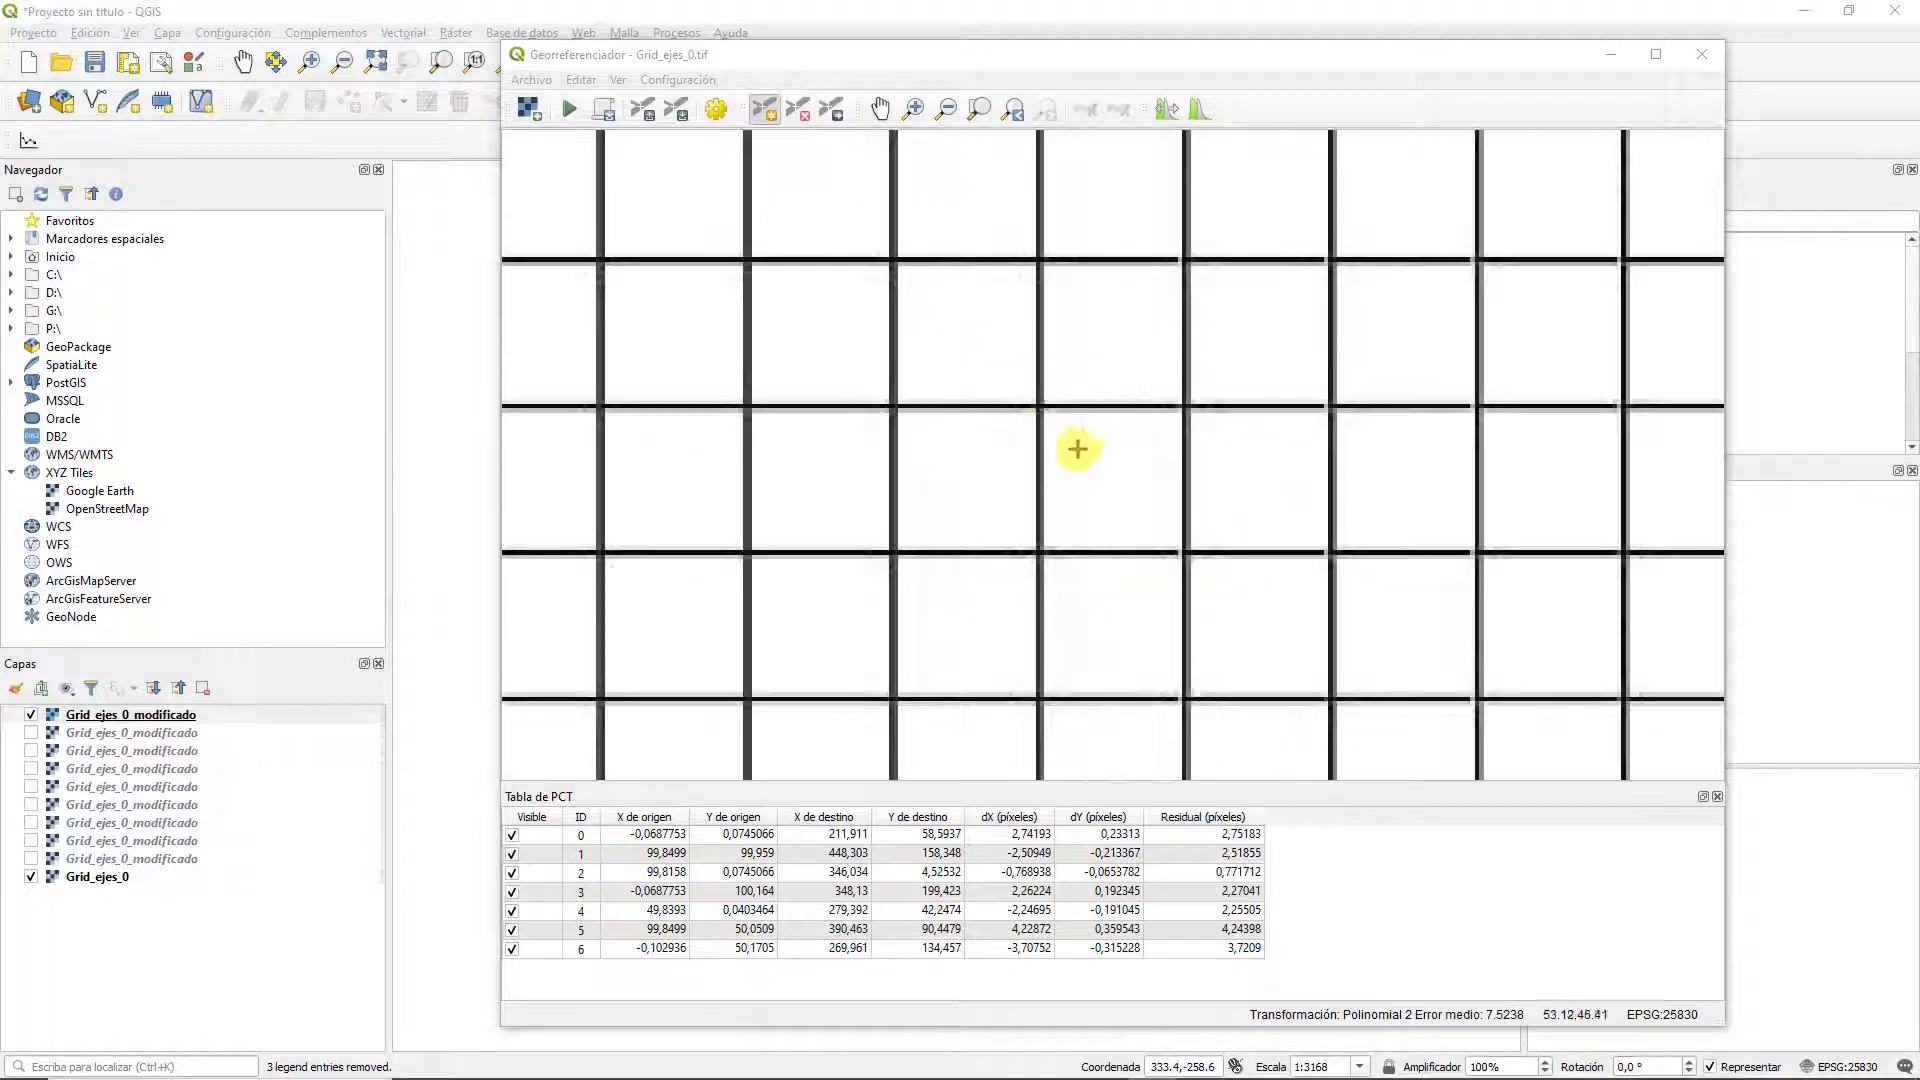
left_click(1039, 404)
left_click(1220, 640)
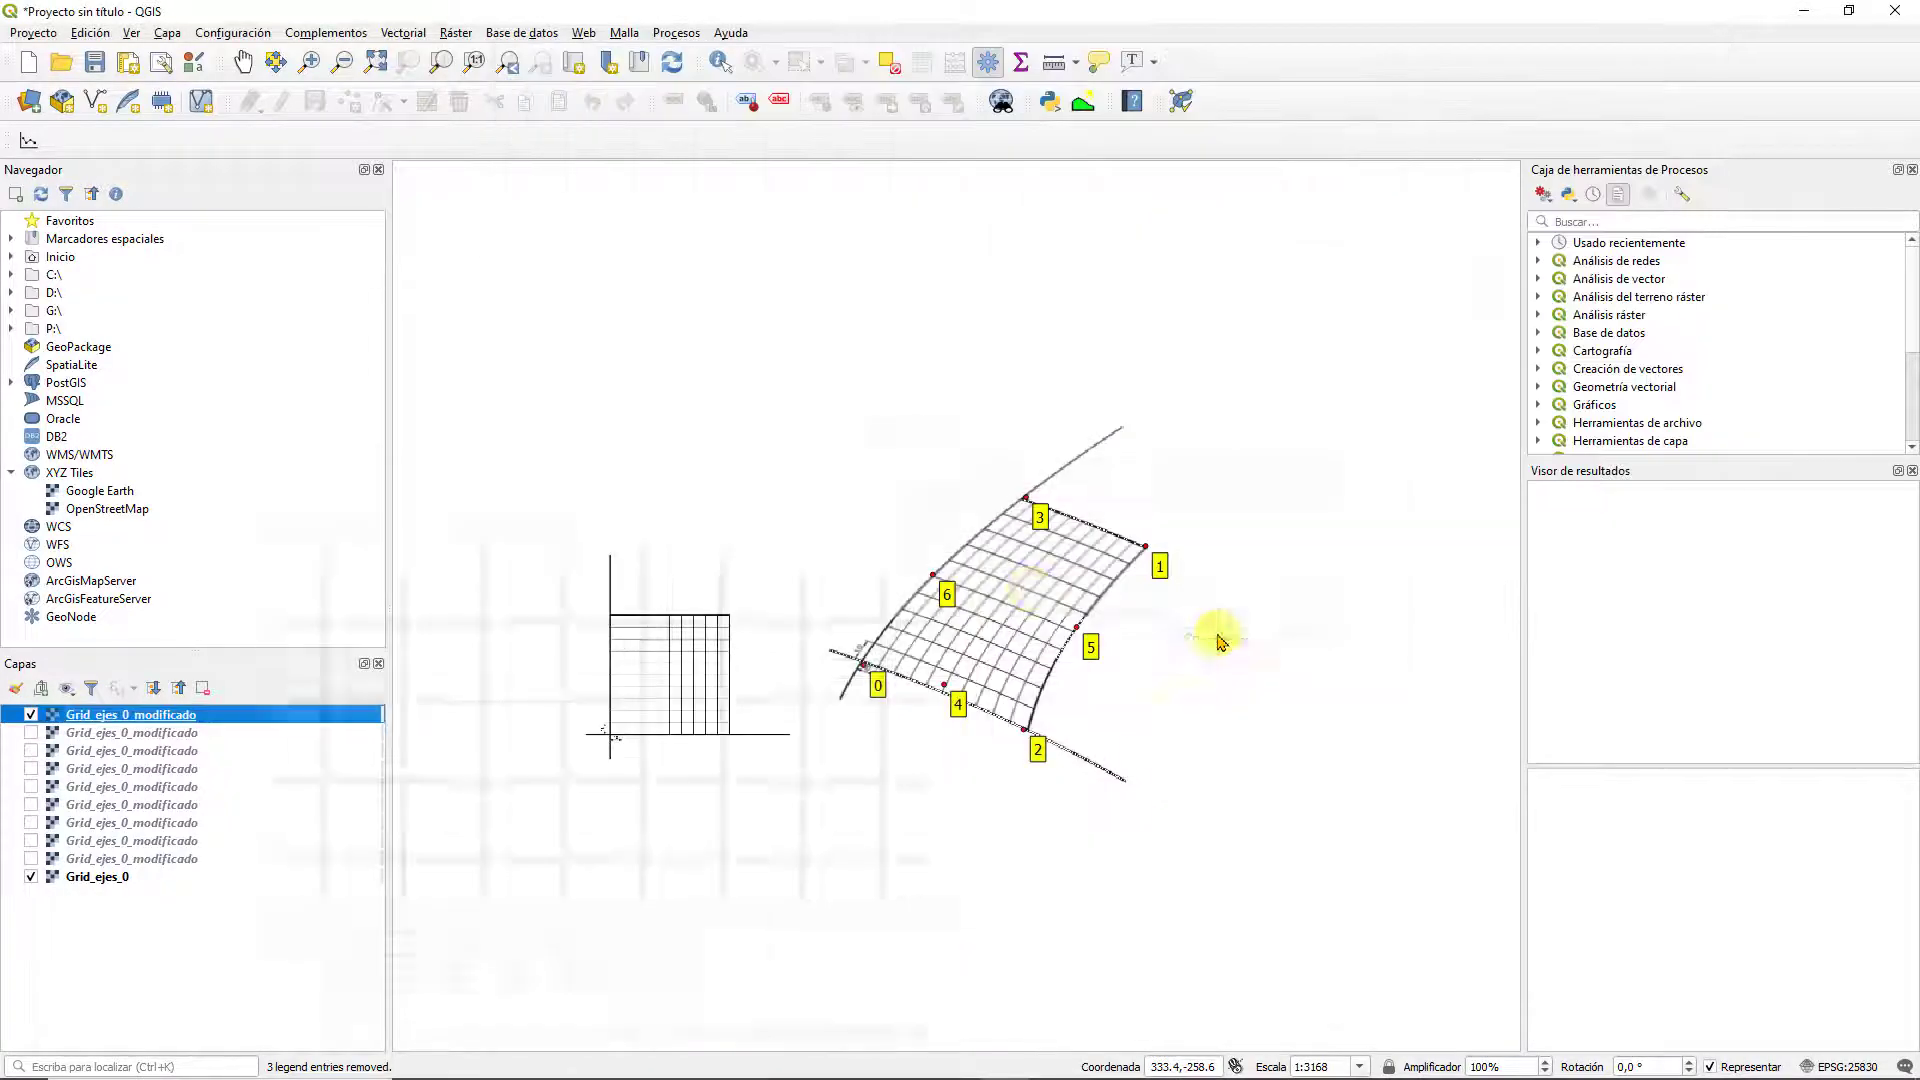
scroll(1020, 585, "up", 1)
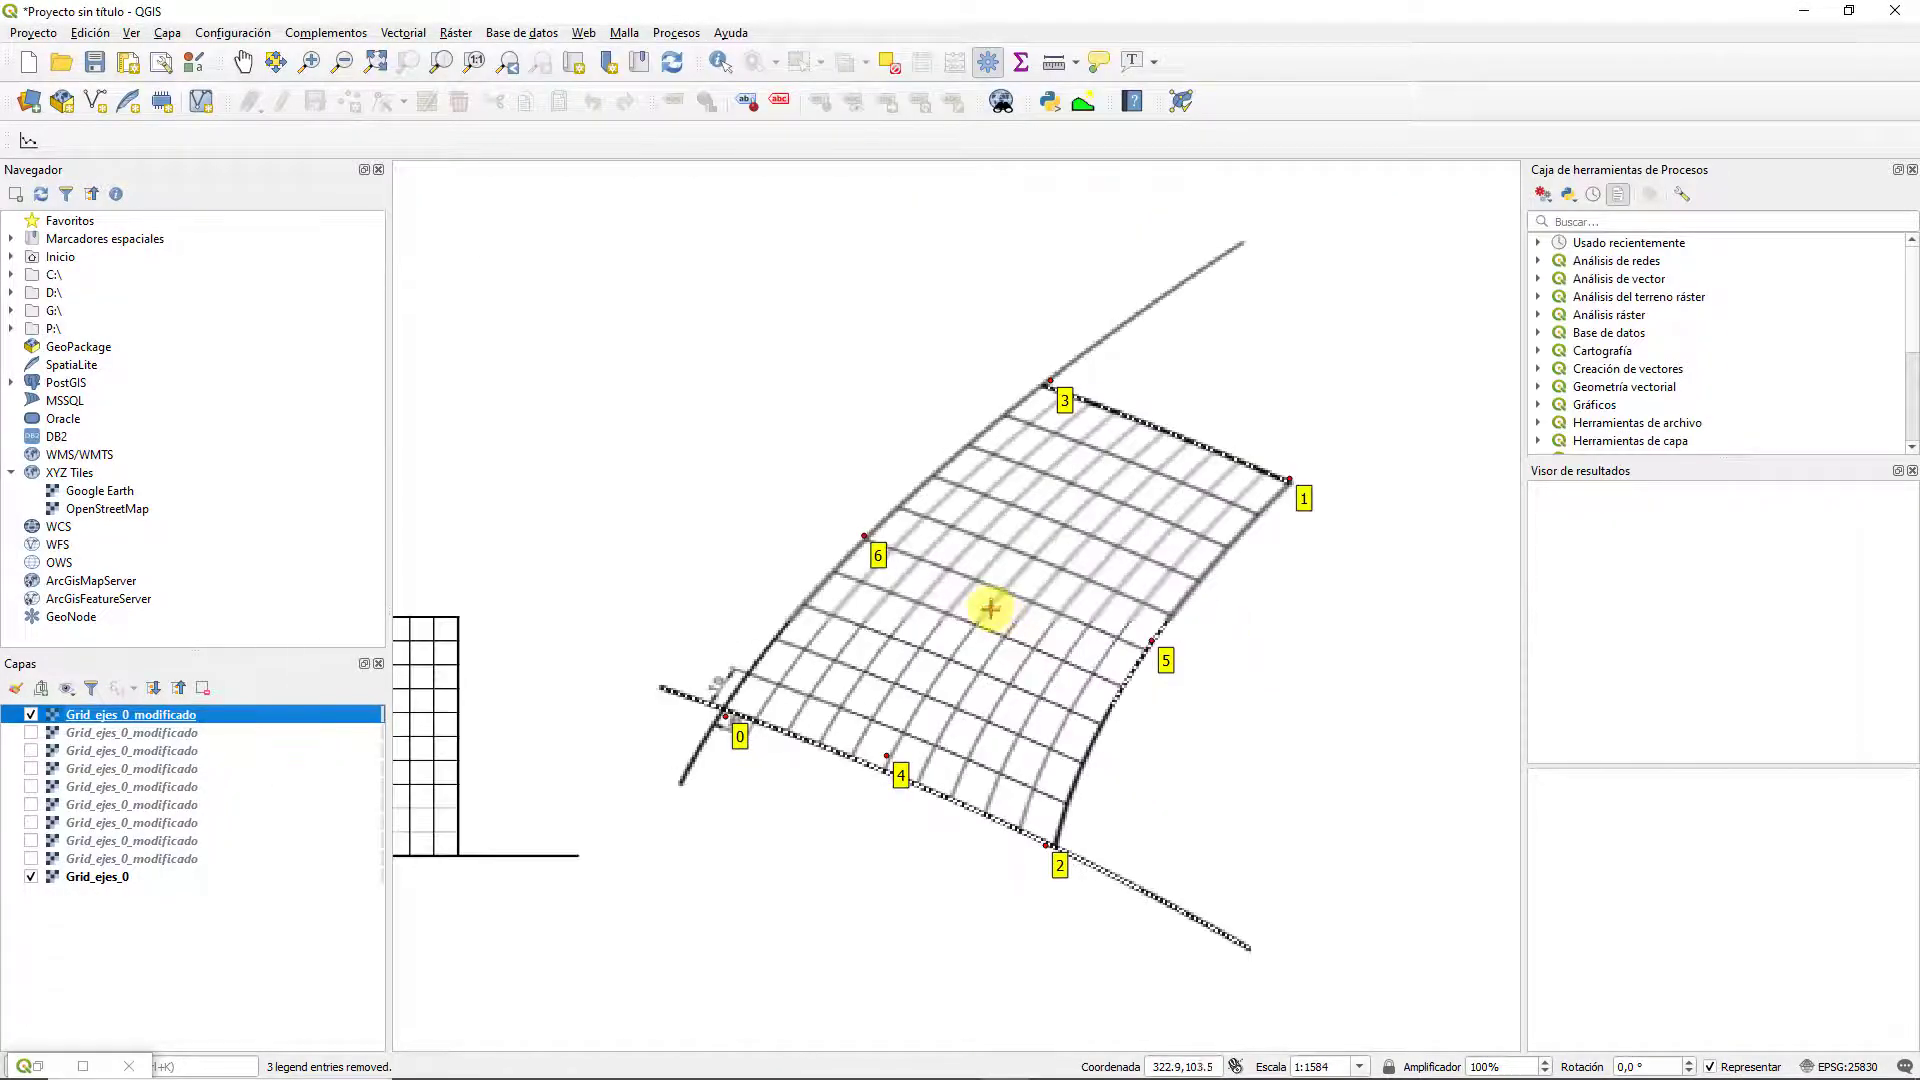
left_click(988, 609)
left_click(1124, 642)
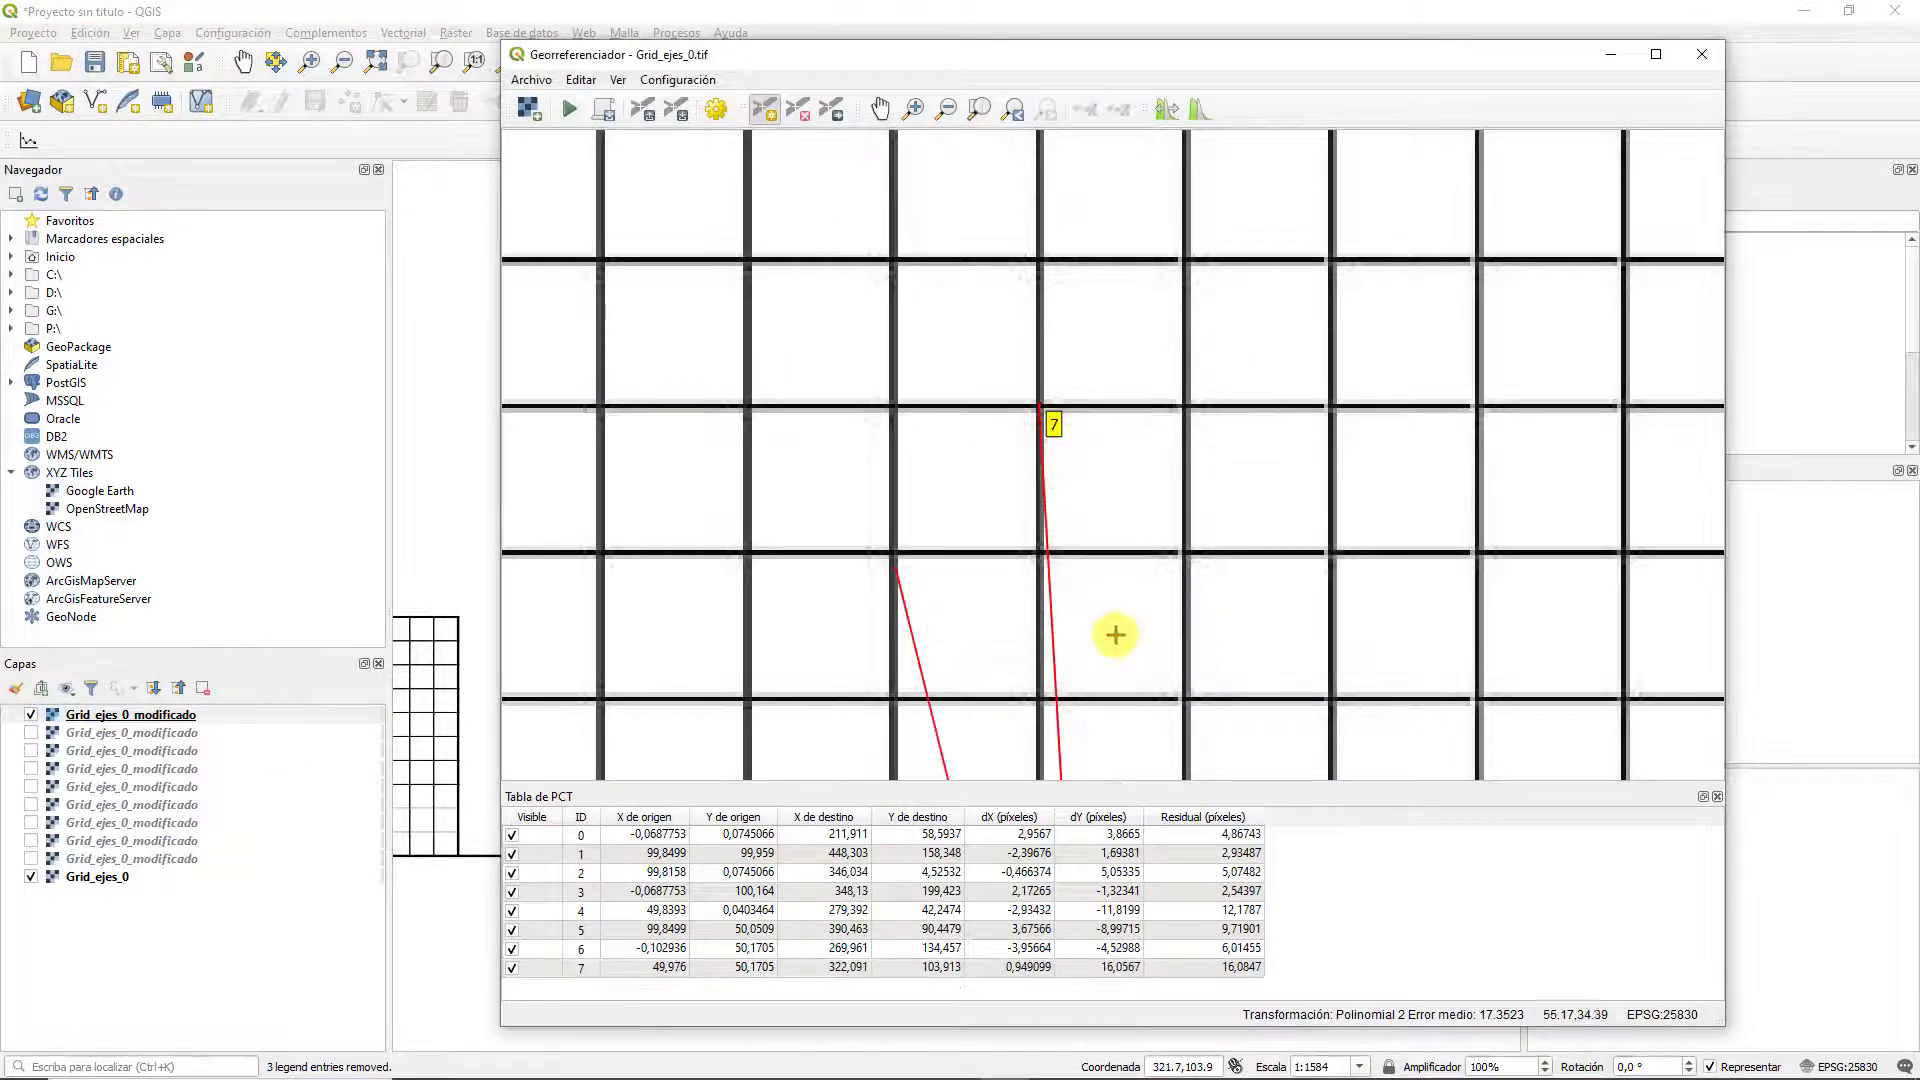
Add a ninth control point midway along the grid's top edge, picking its destination at about X 398.37, Y 183.55 on the map canvas
scroll(1114, 634, "down", 2)
scroll(1097, 505, "up", 1)
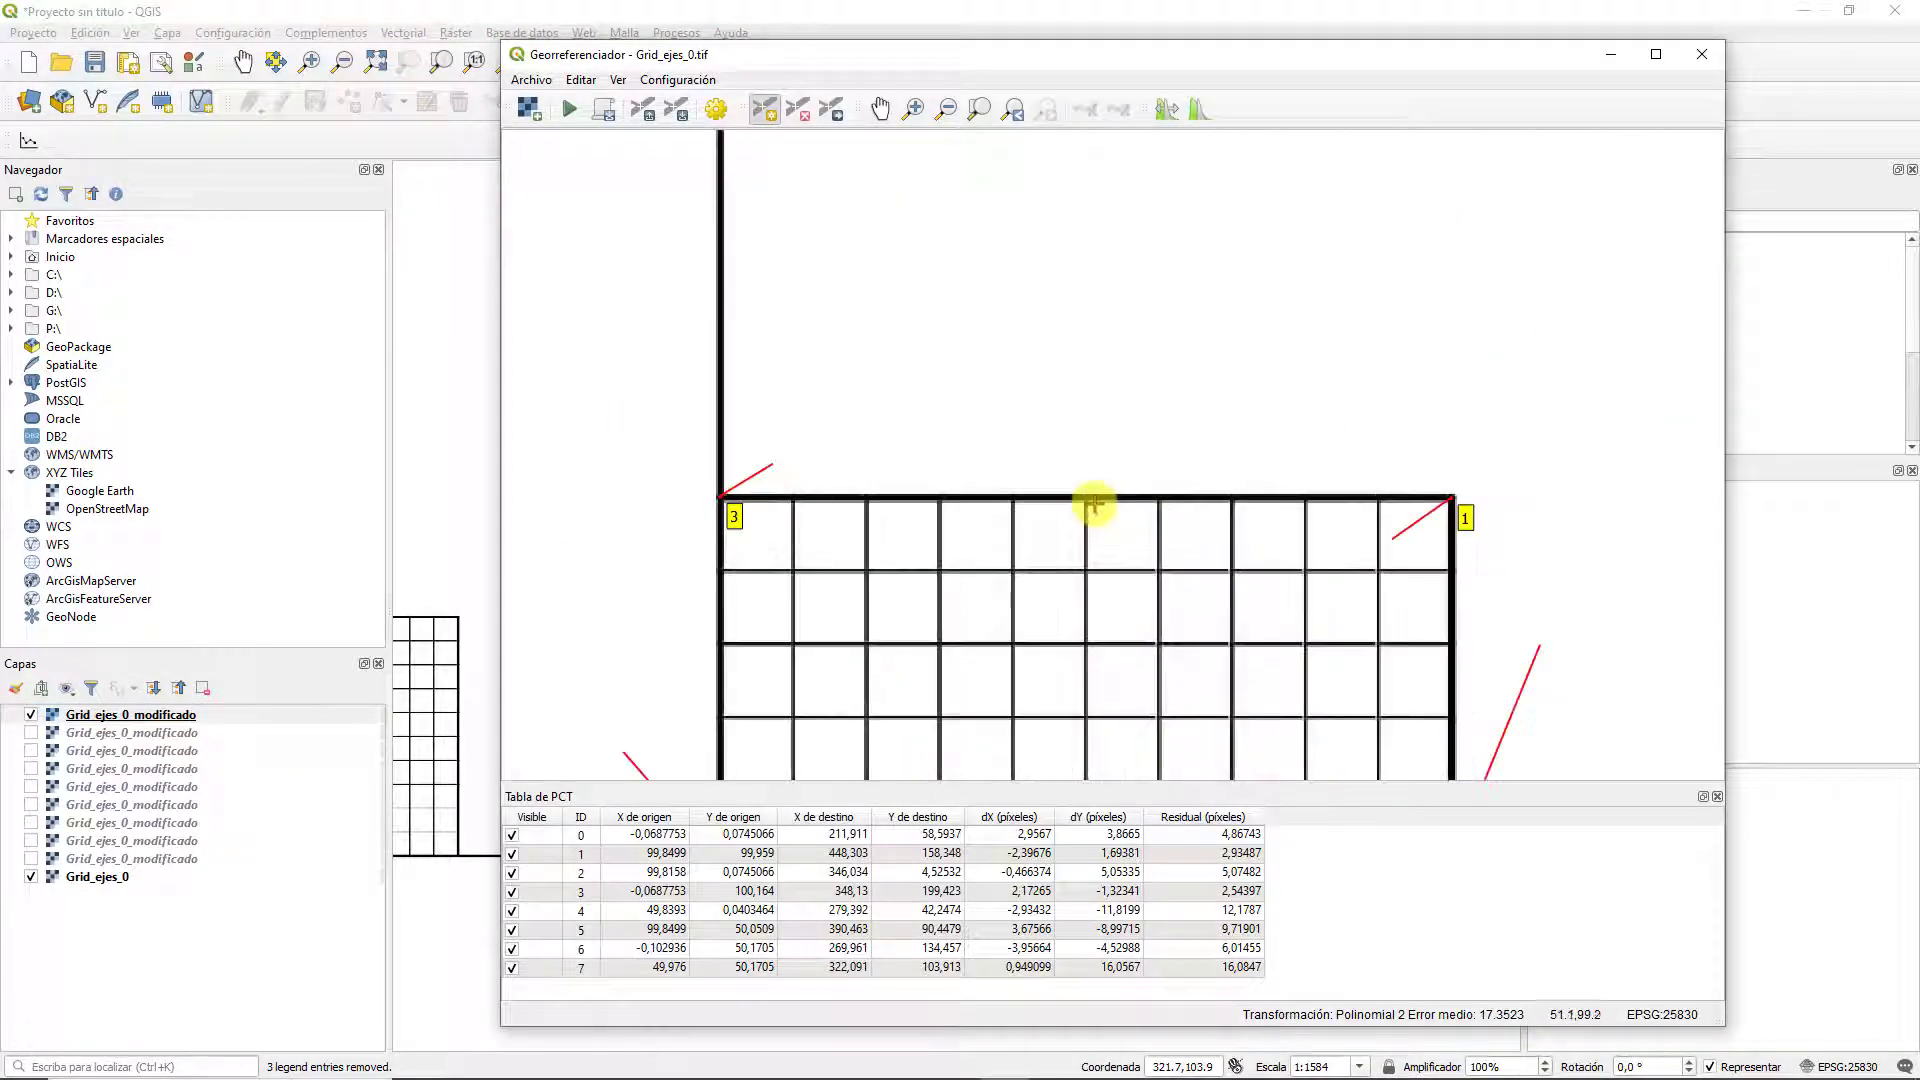
left_click(1085, 497)
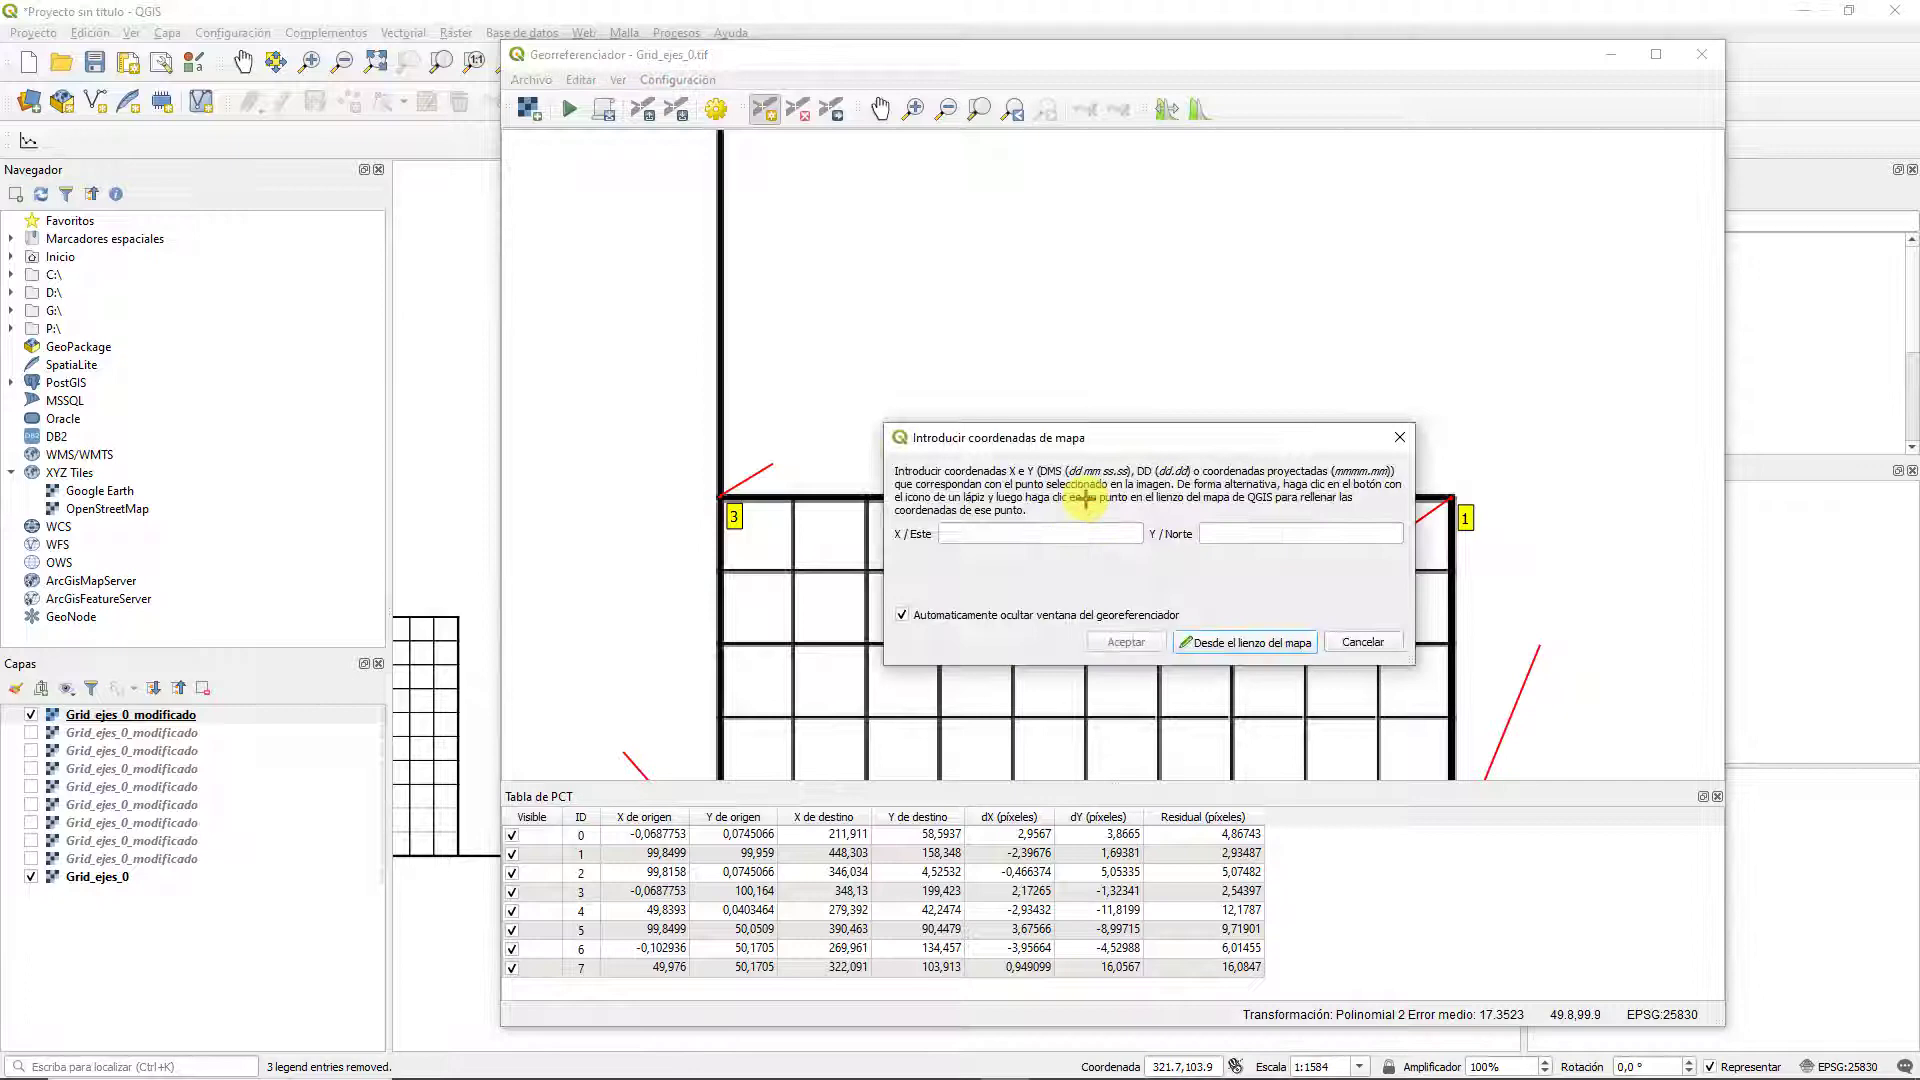
left_click(1195, 640)
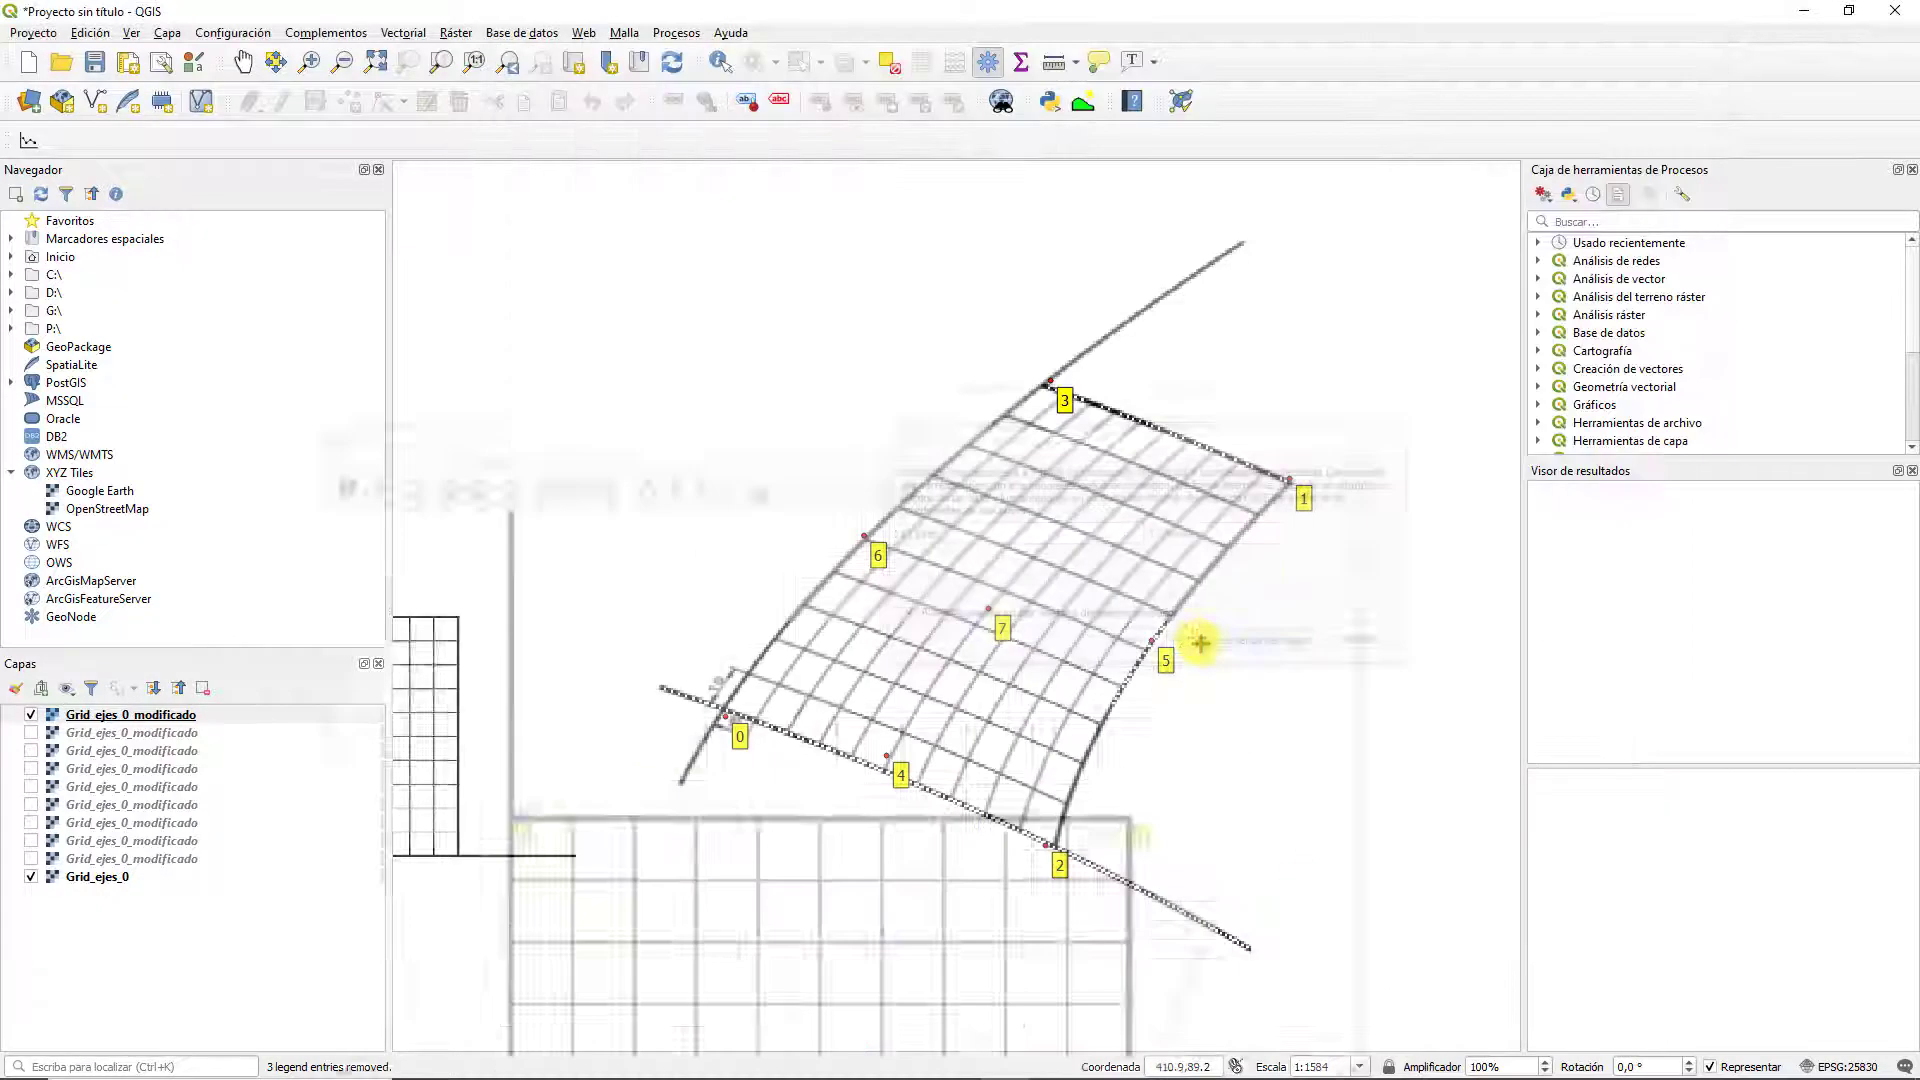
left_click(1169, 419)
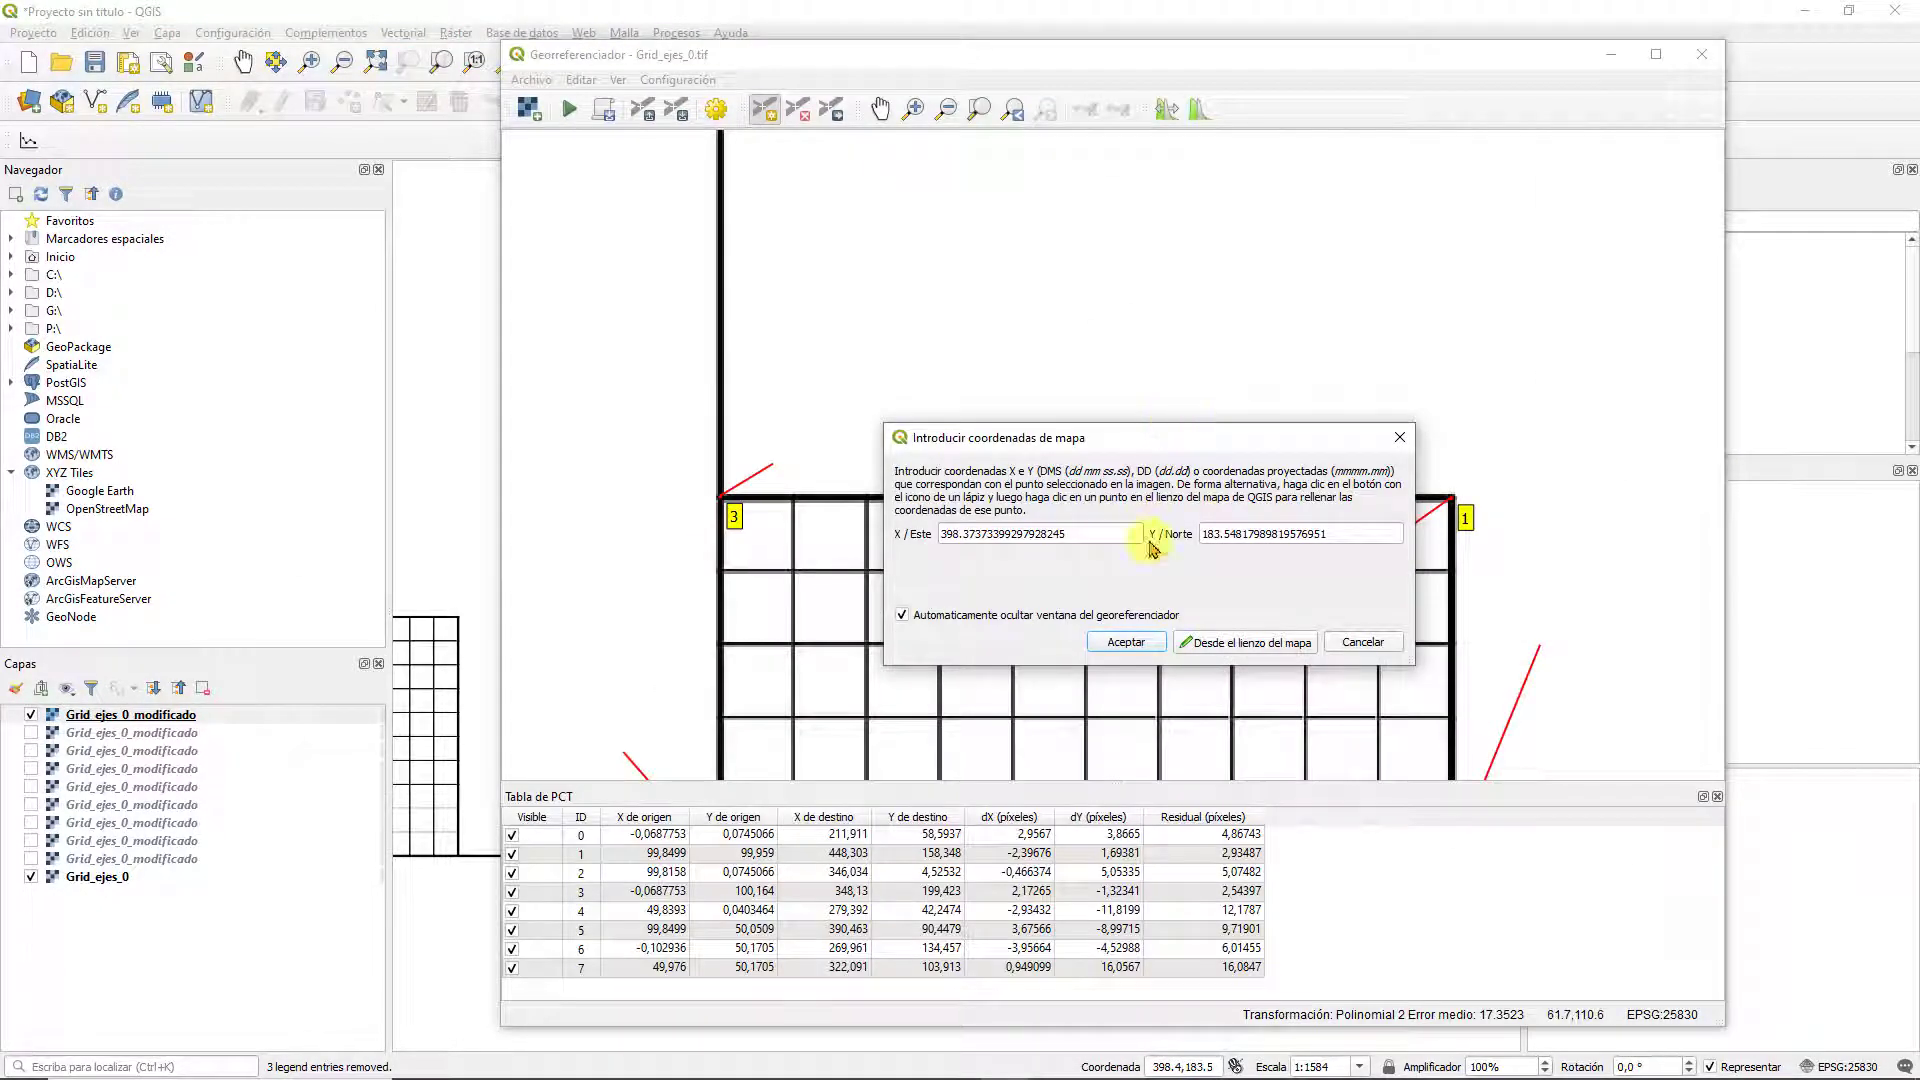
left_click(1127, 642)
Add a tenth control point on the grid's right edge, two cells above point 2, with its map destination at about X 369.87, Y 35.17
scroll(1123, 549, "down", 2)
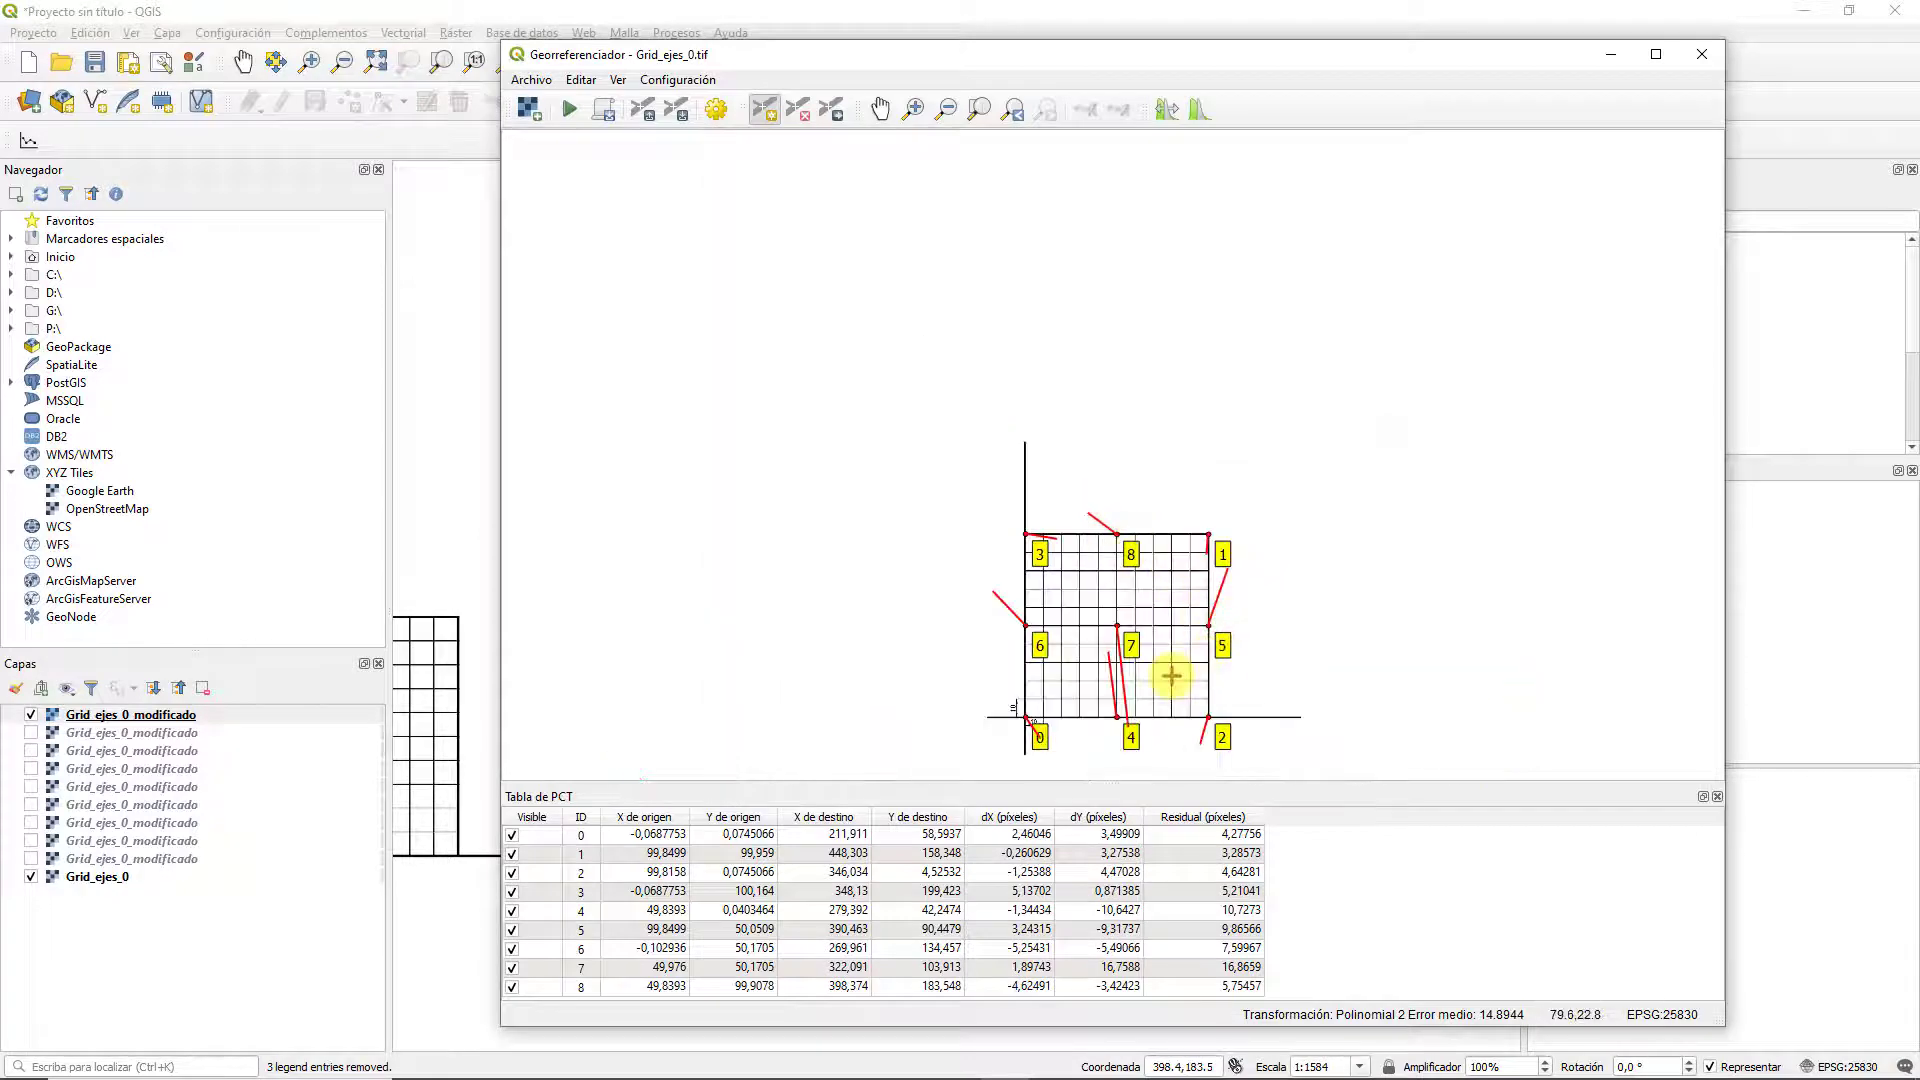
scroll(1195, 615, "up", 2)
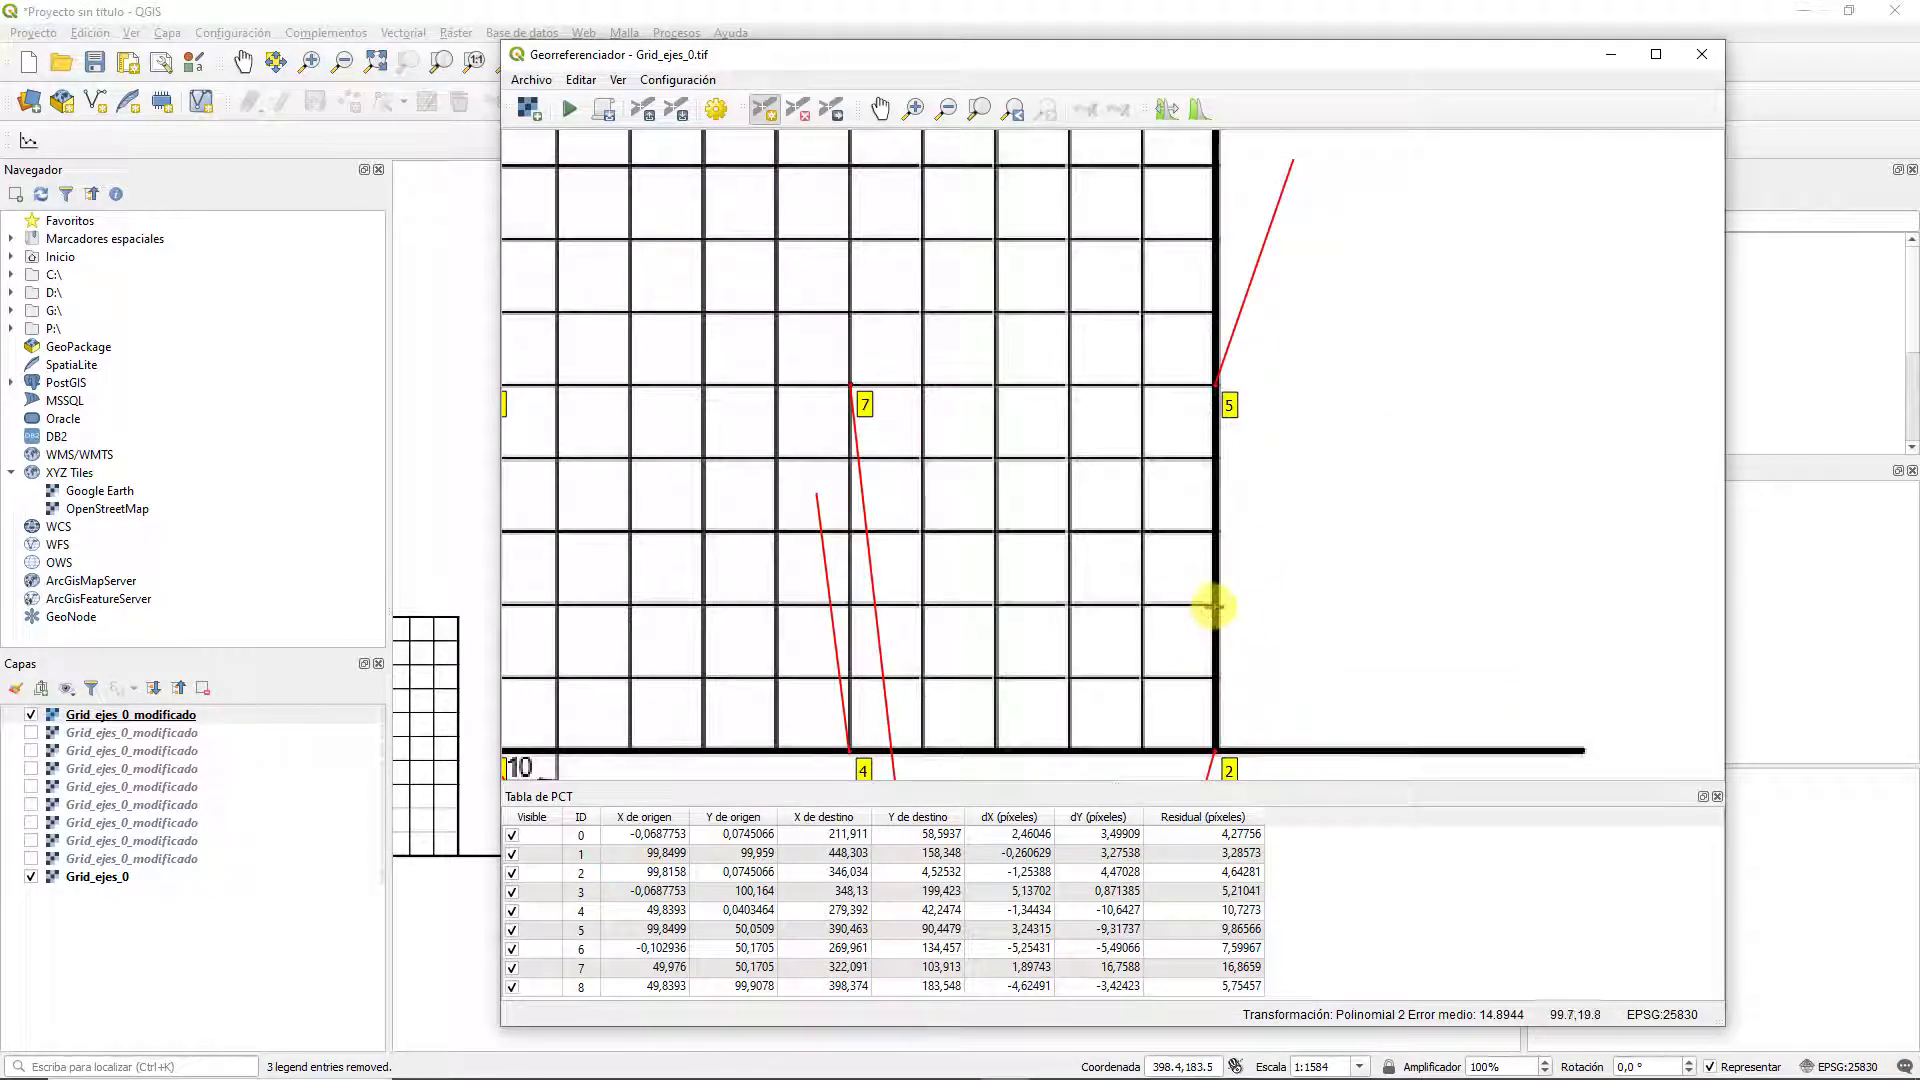
left_click(1213, 604)
left_click(1225, 639)
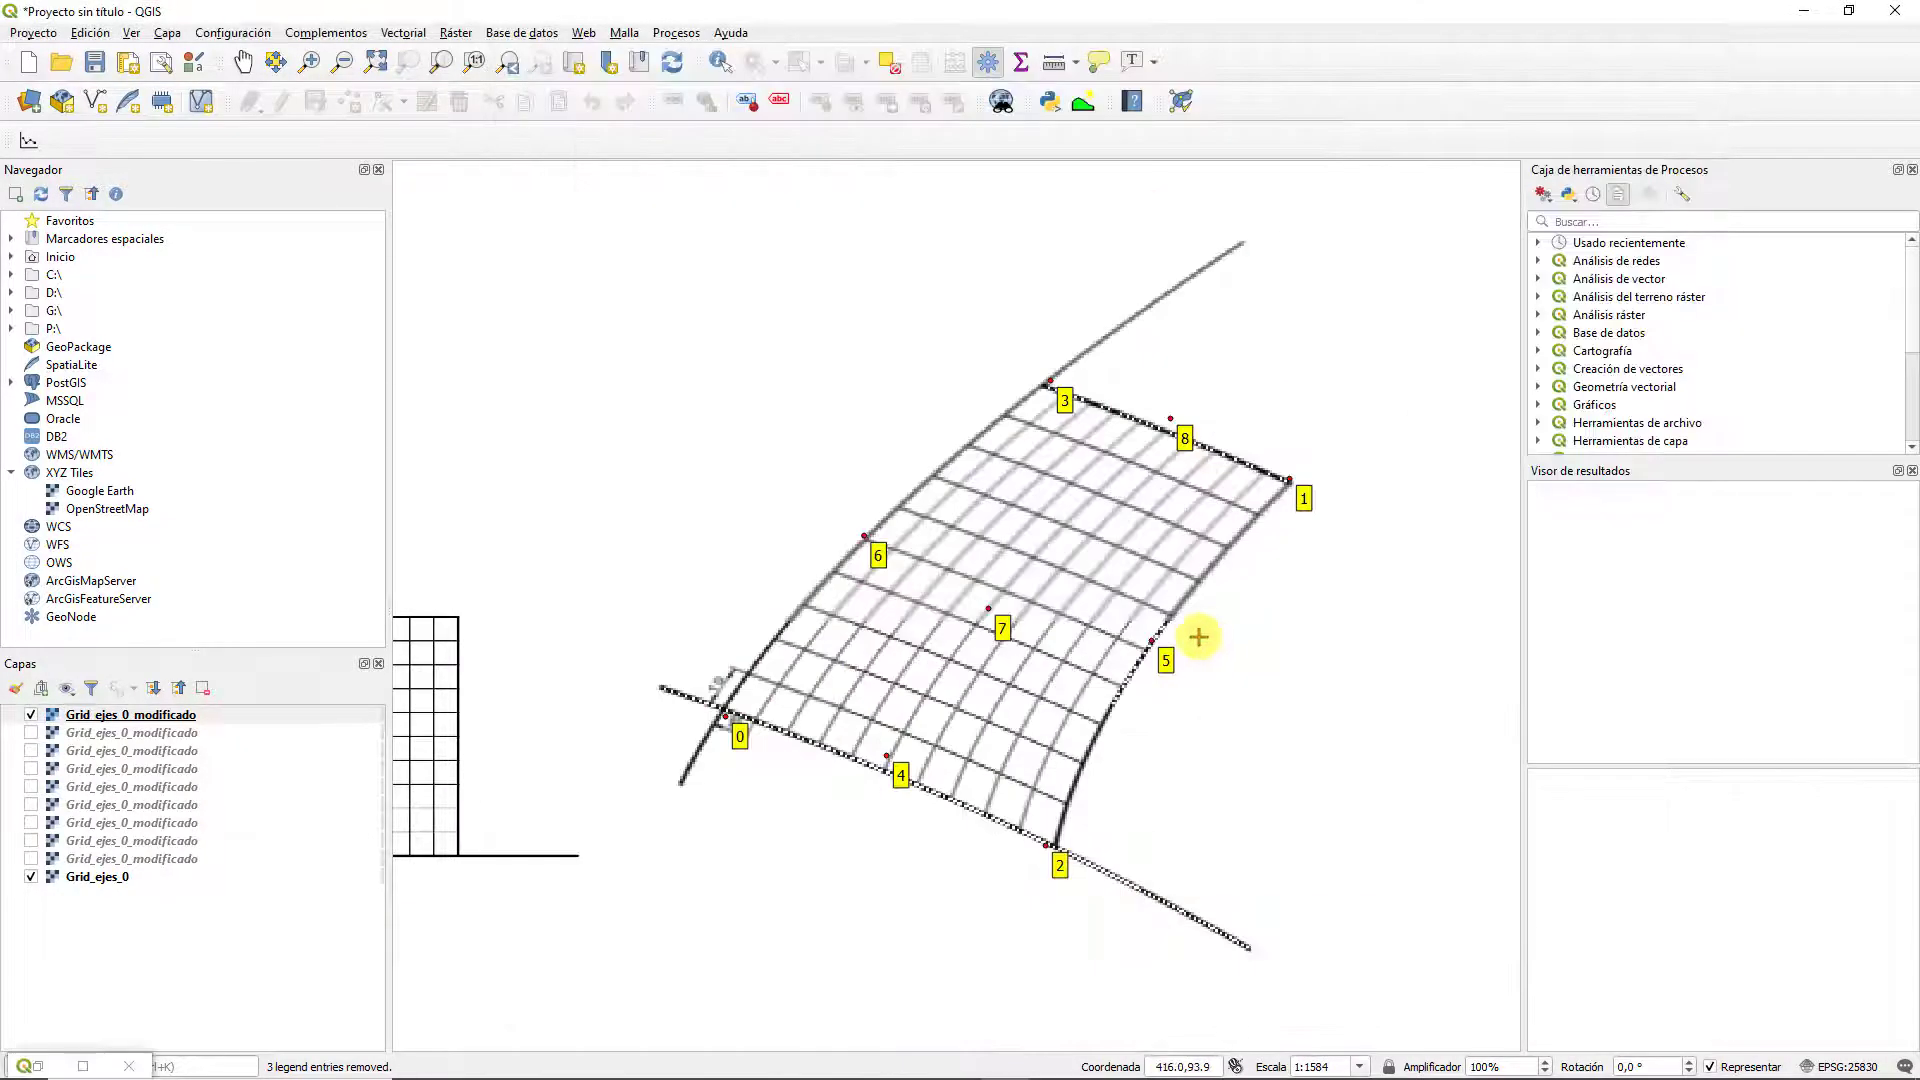
left_click(1102, 772)
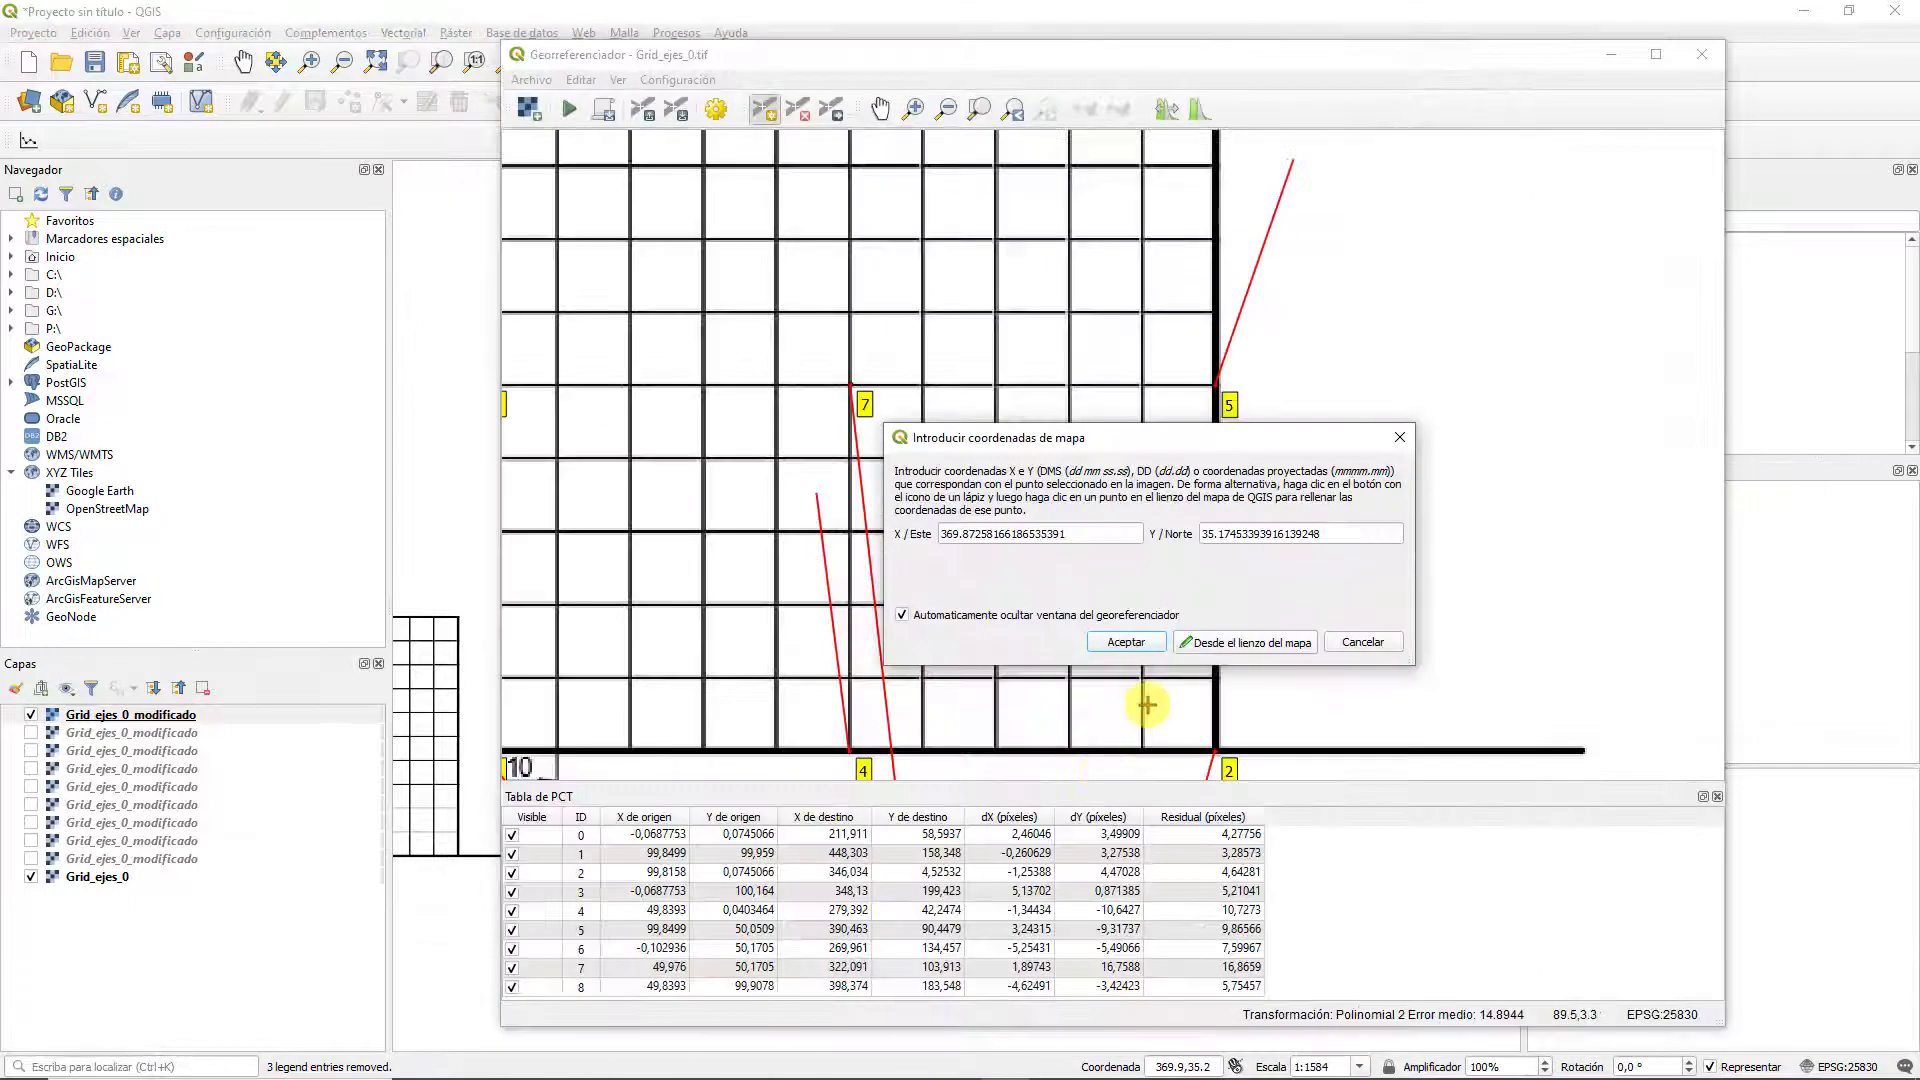
left_click(1127, 643)
Set the transformation type to Polynomial 3, accept the settings and try to run the georeferencing with the ten control points
left_click(716, 112)
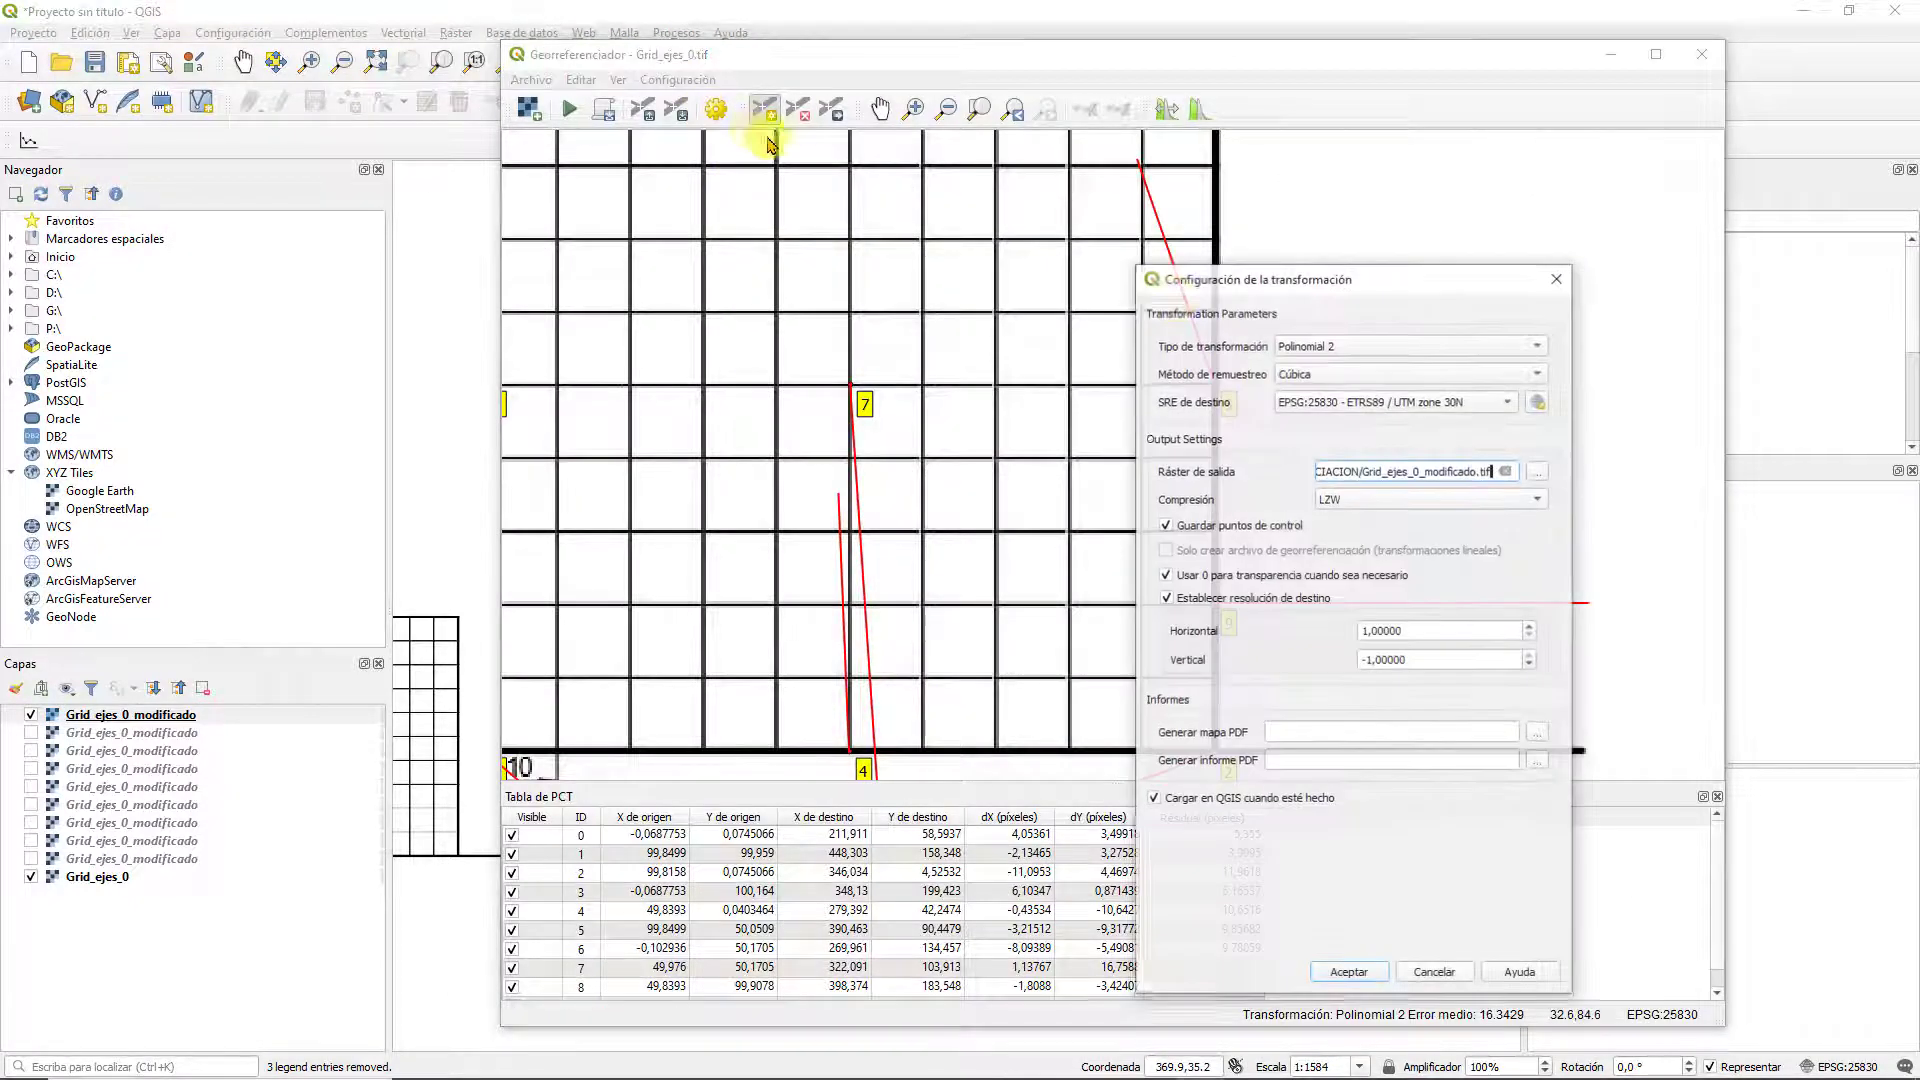
left_click(1338, 345)
left_click(1340, 366)
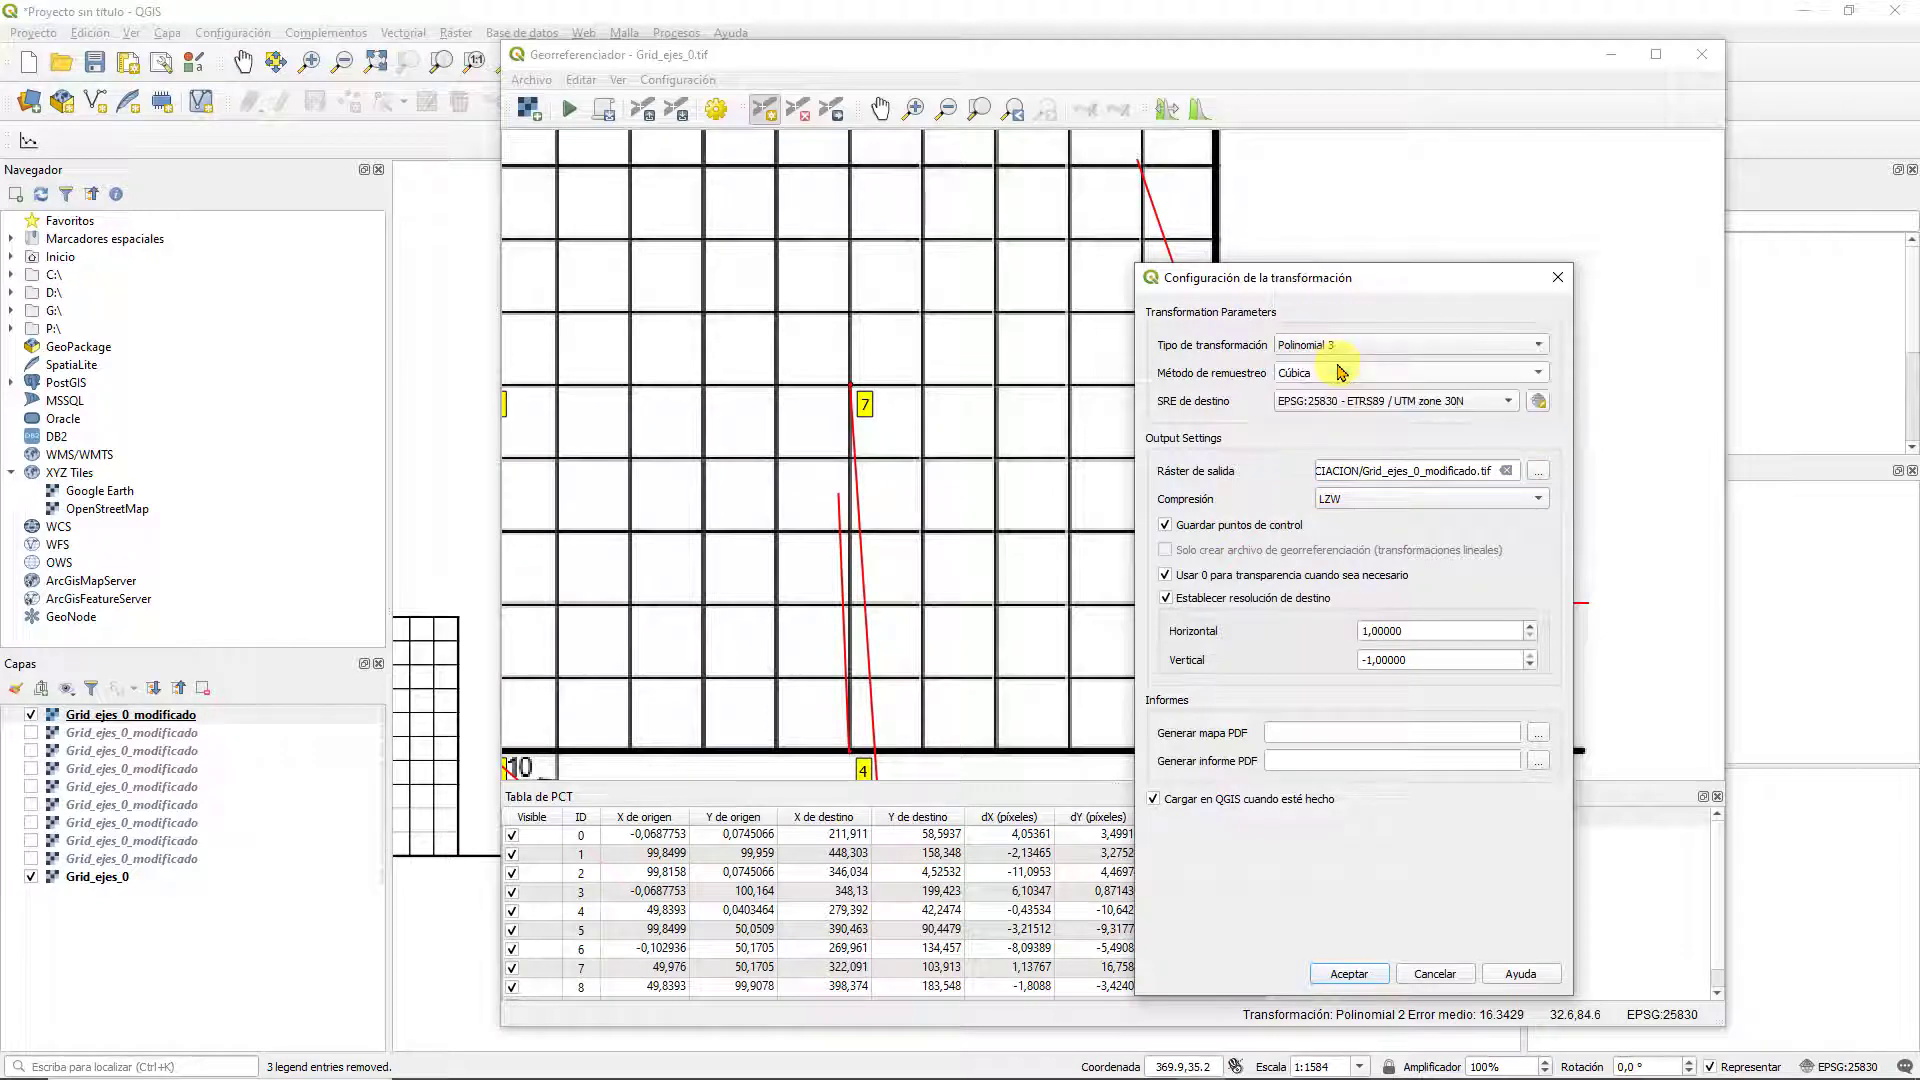
left_click(1346, 973)
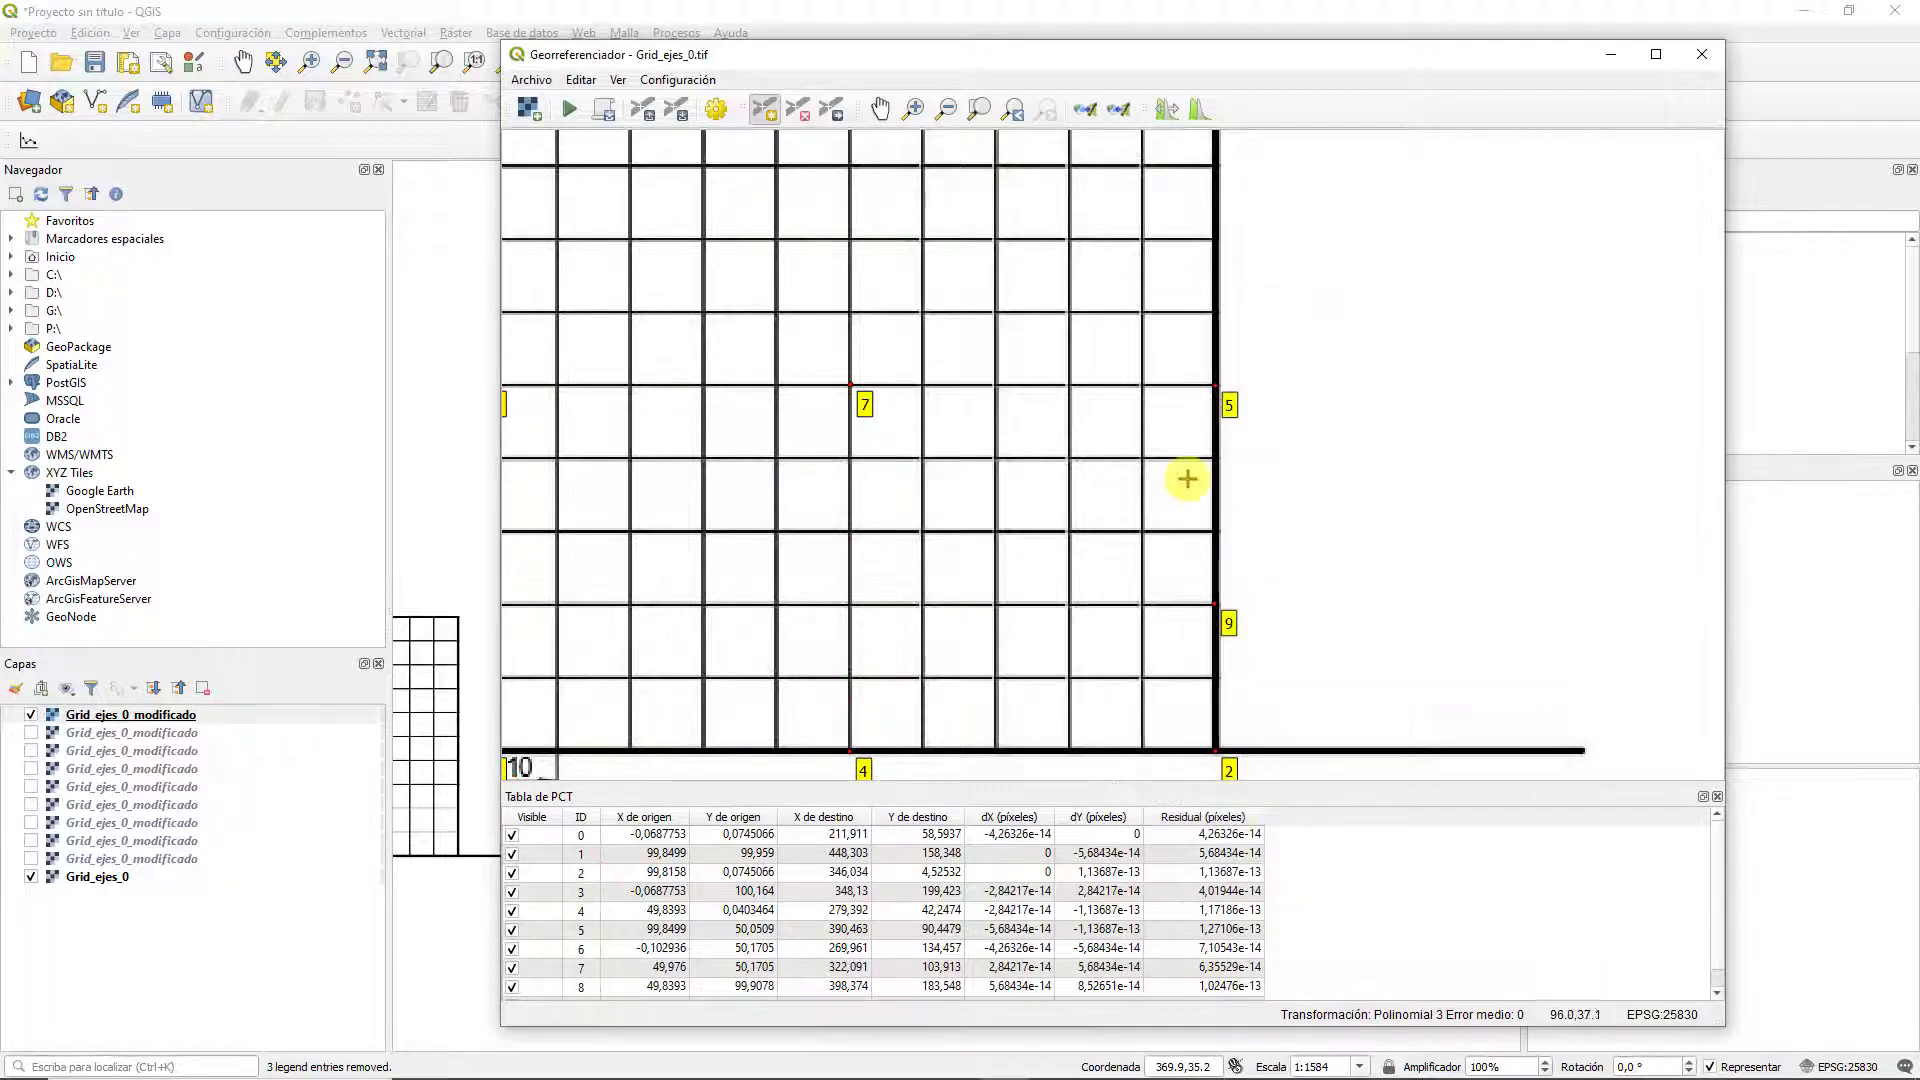
scroll(1188, 480, "down", 1)
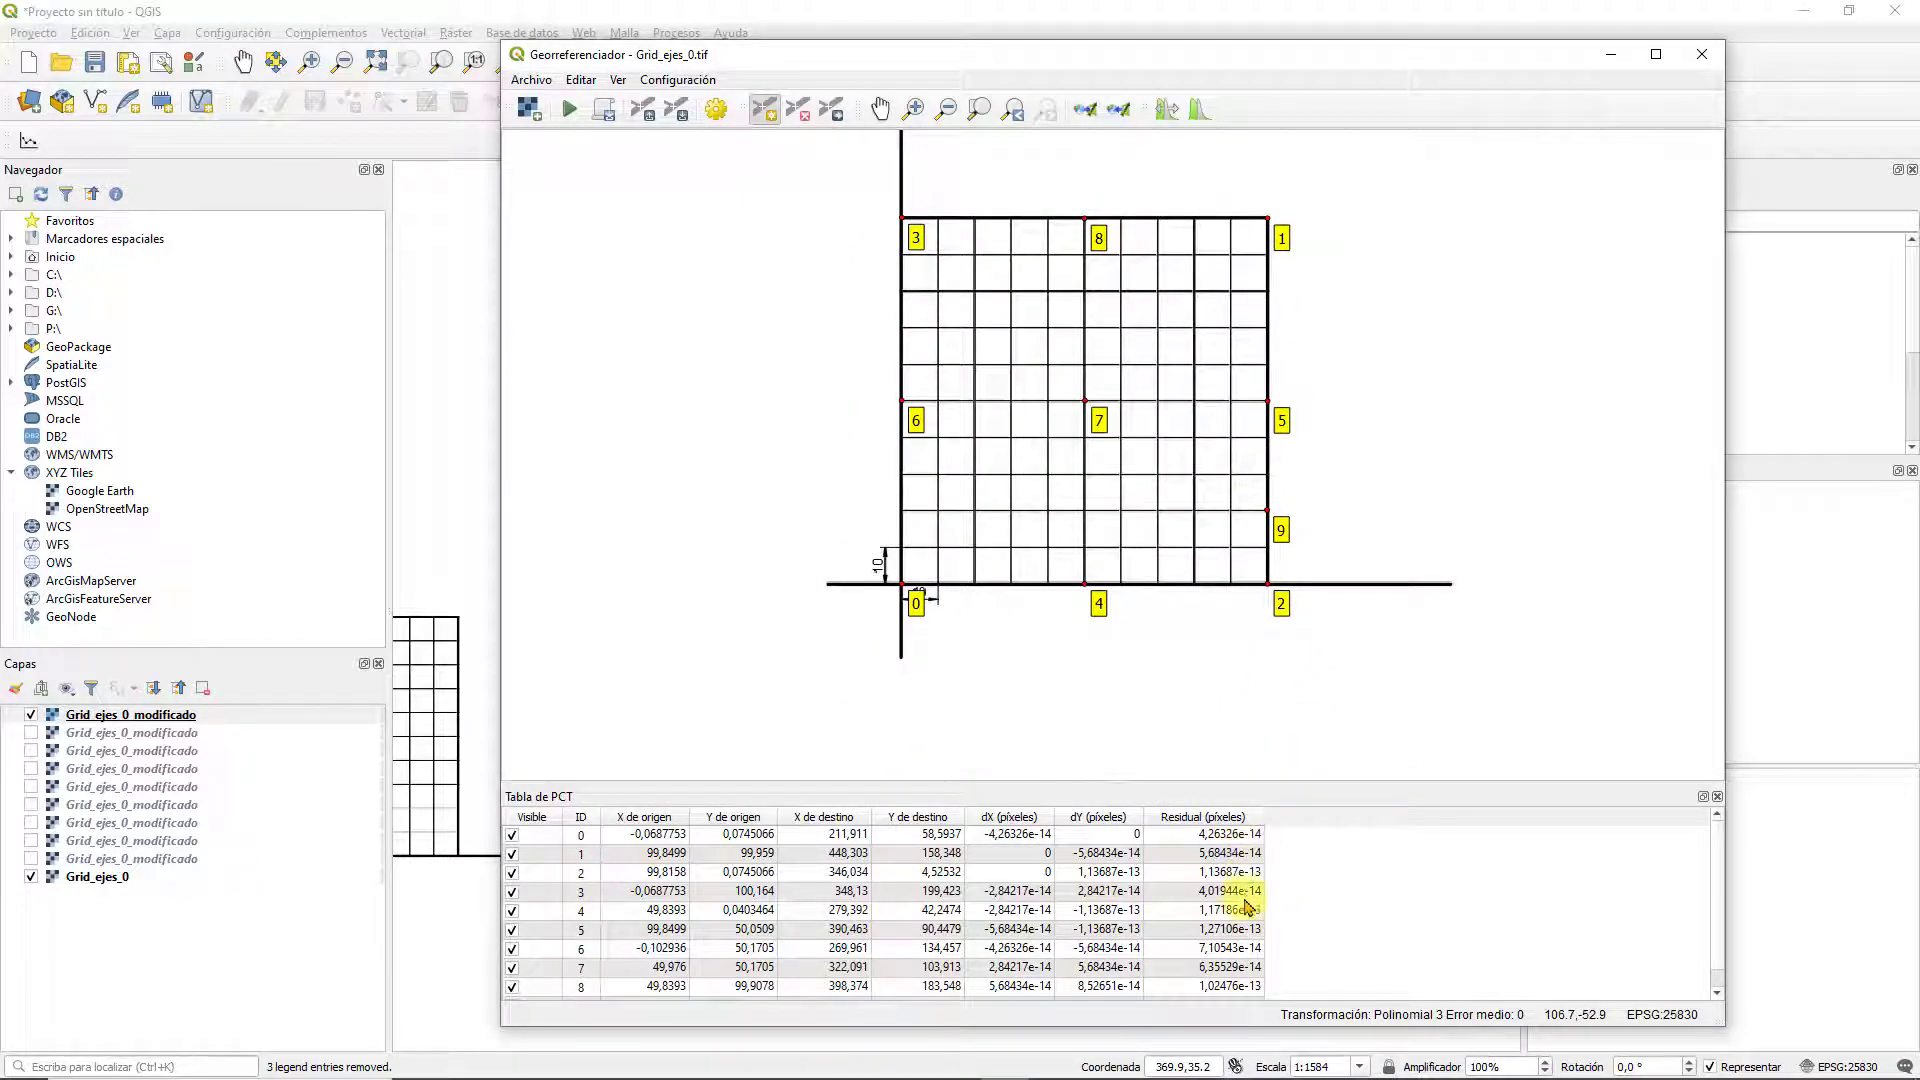
left_click(571, 111)
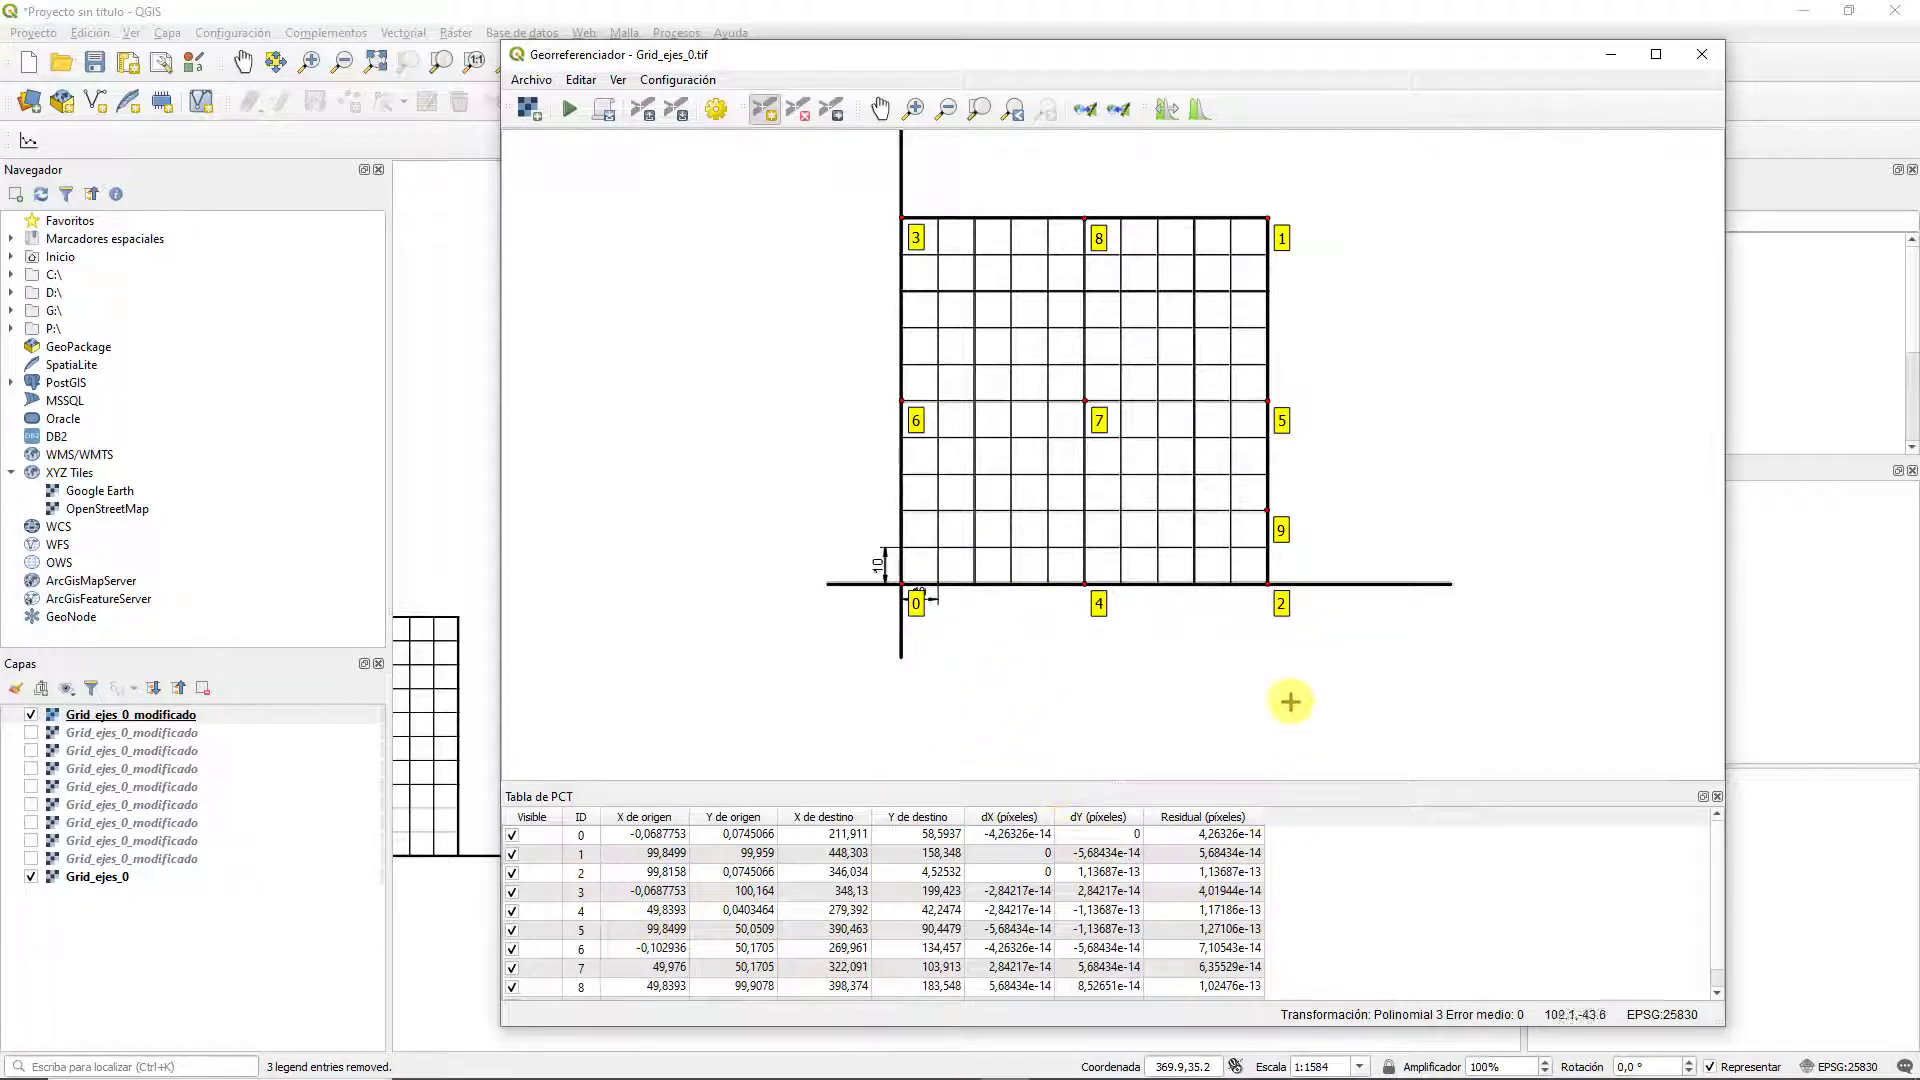
Delete control point 9 from the control point table
scroll(605, 940, "down", 1)
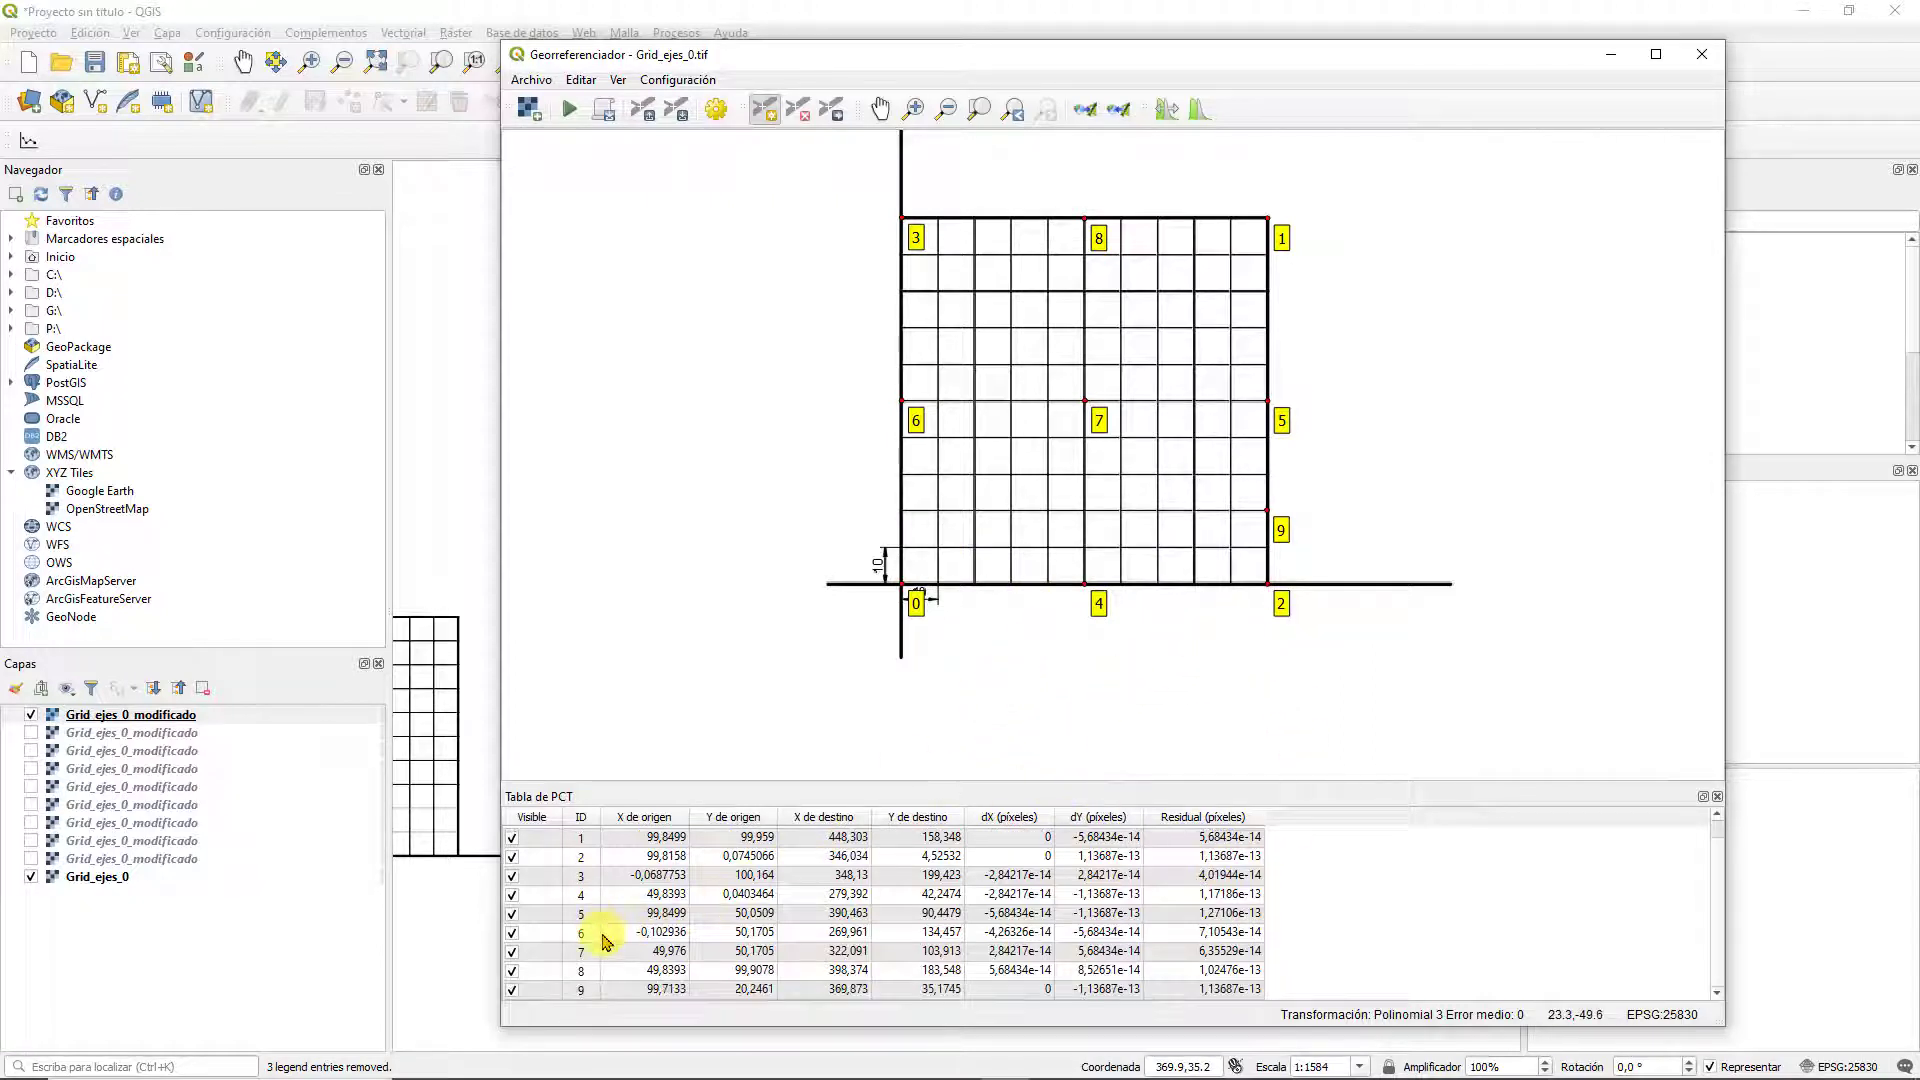
right_click(533, 996)
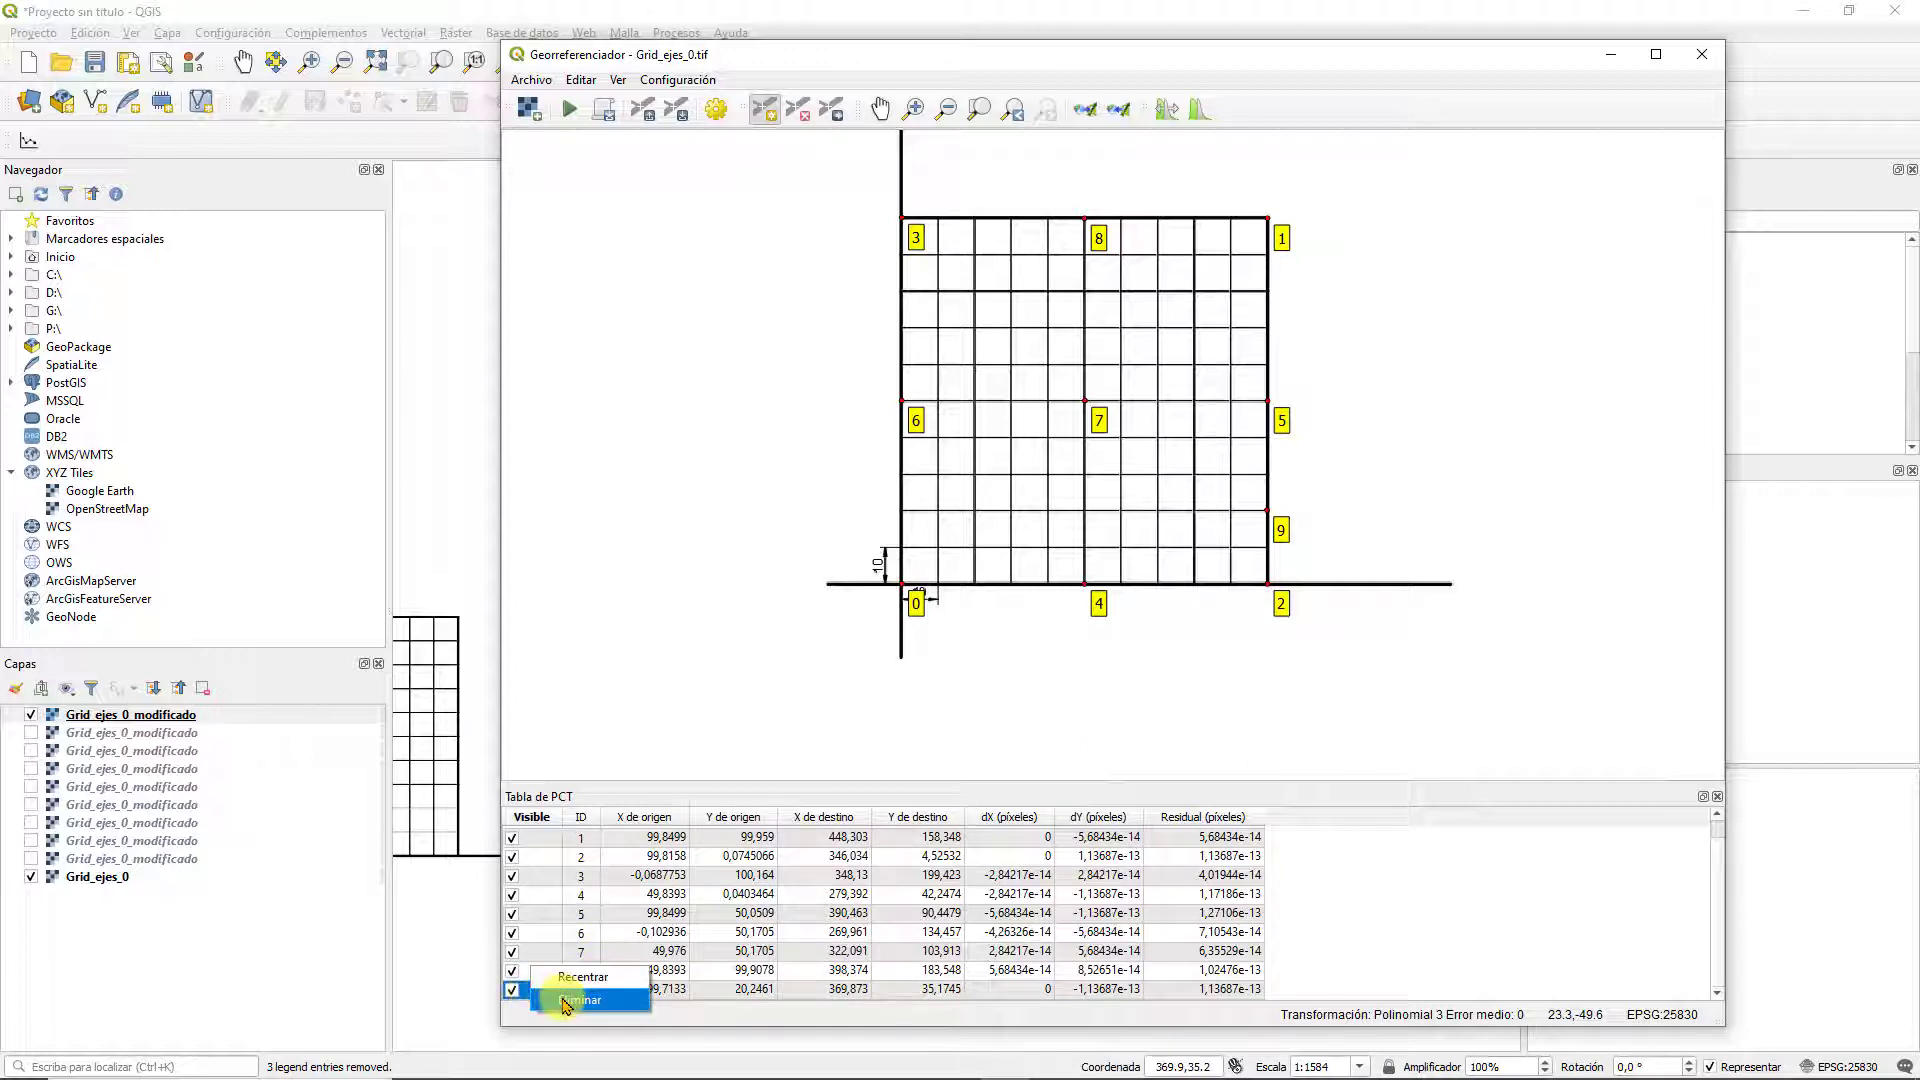
left_click(566, 1001)
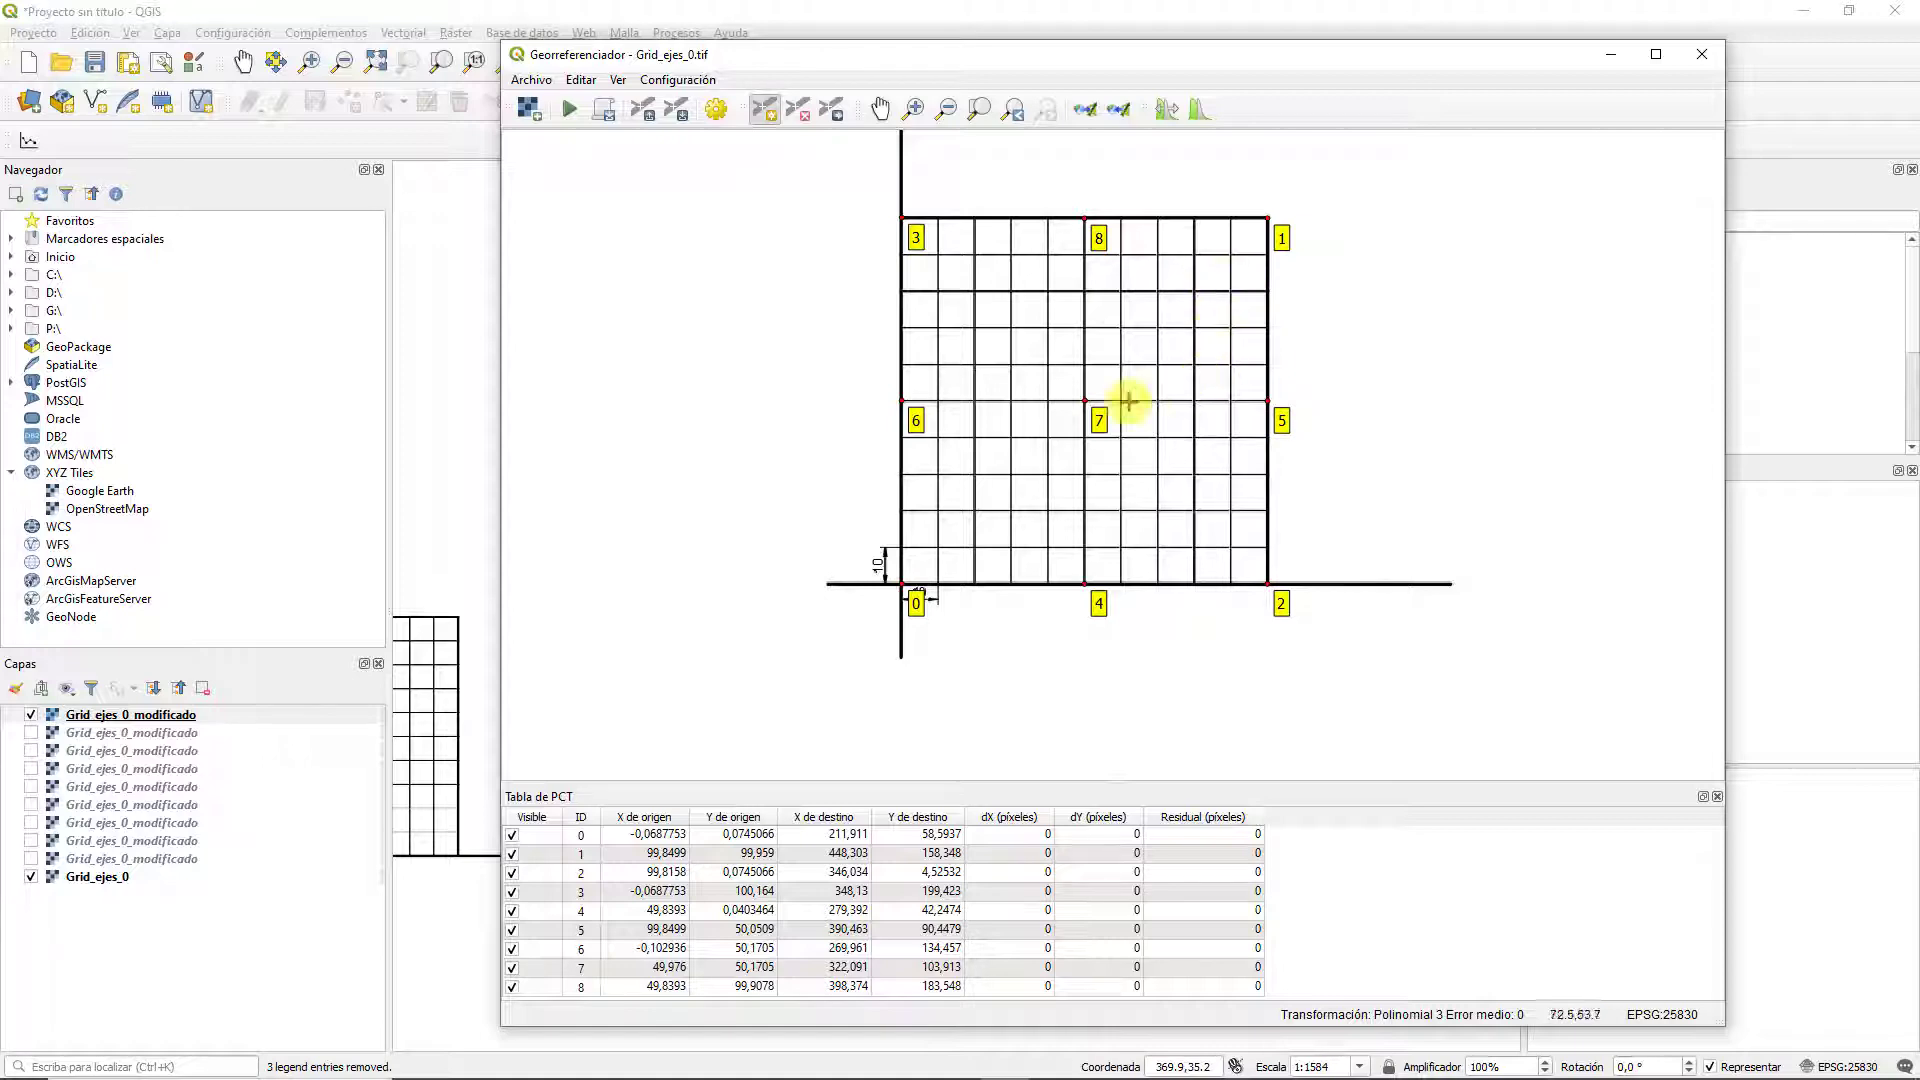
Add a control point one cell right of point 7, destination about X 336.34, Y 102.66, and try to run the Polynomial 3 georeferencing again
scroll(1102, 414, "up", 1)
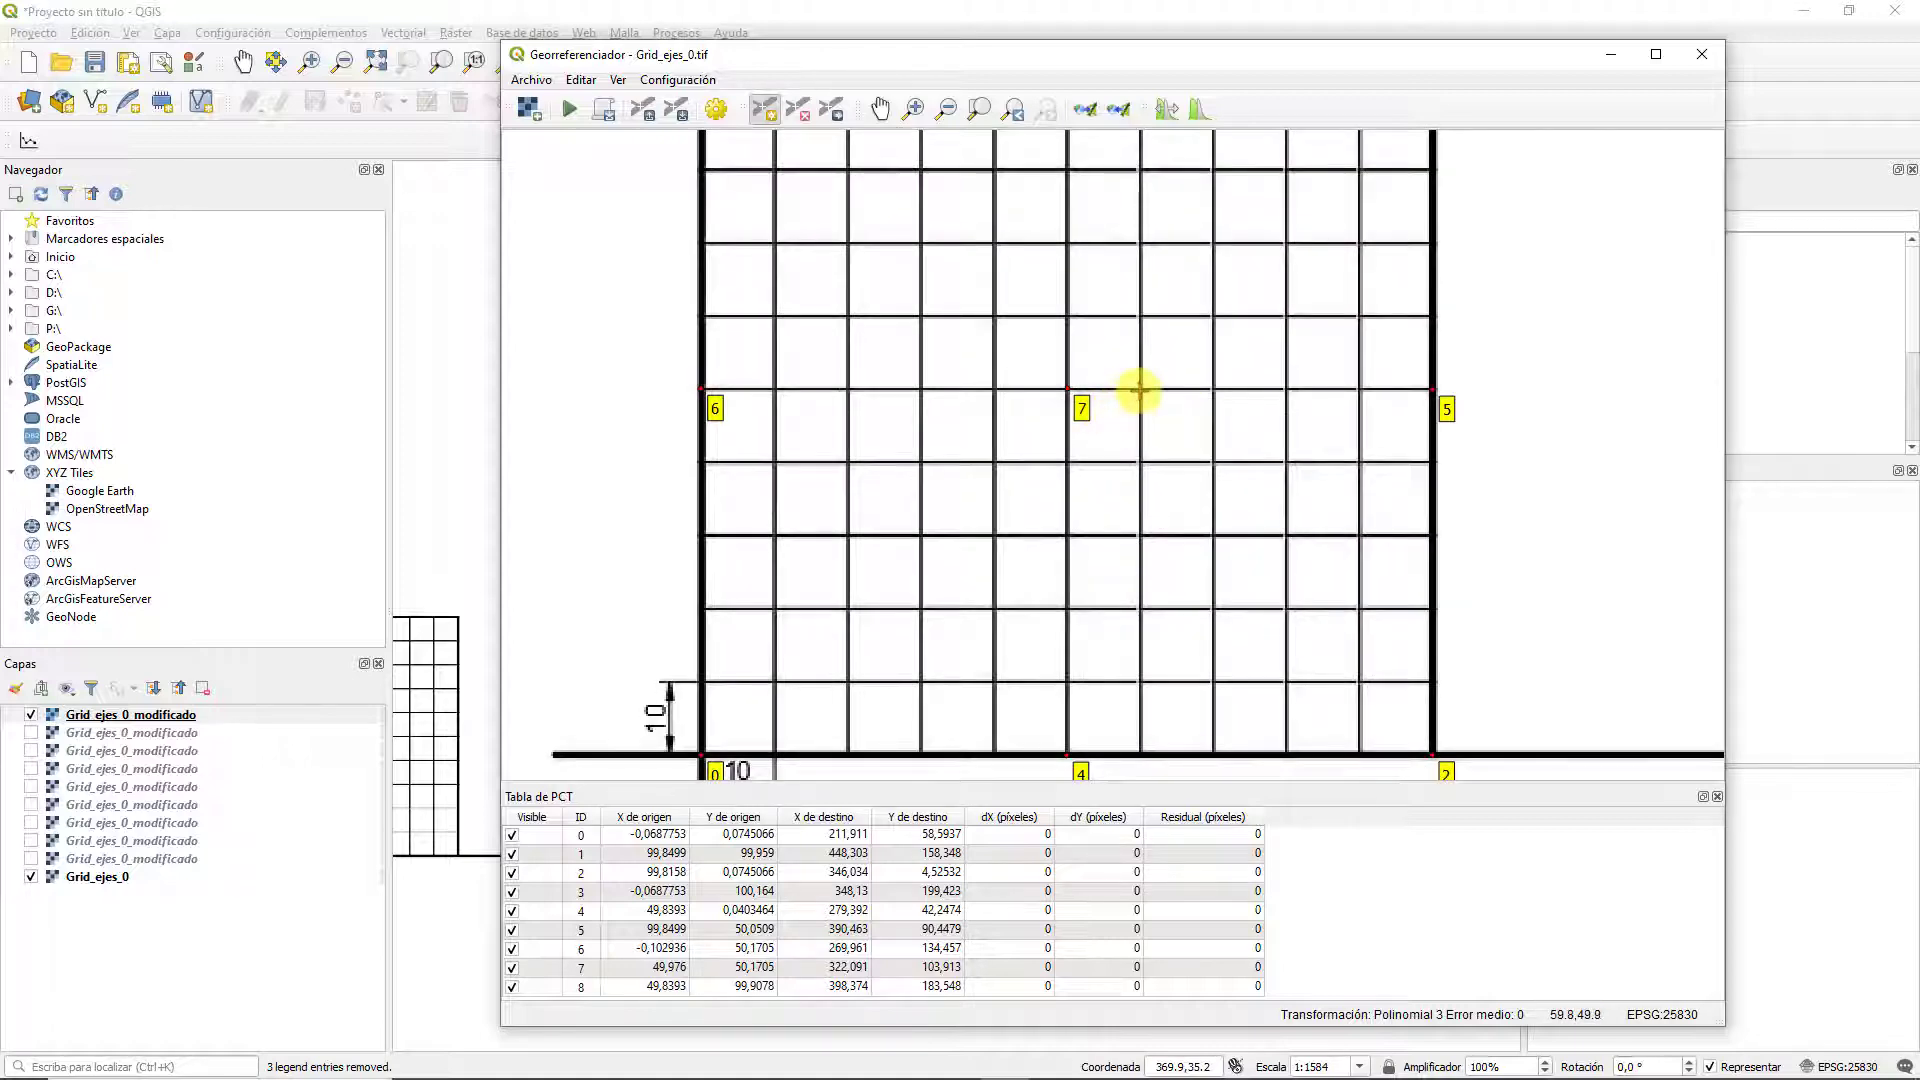
left_click(1139, 390)
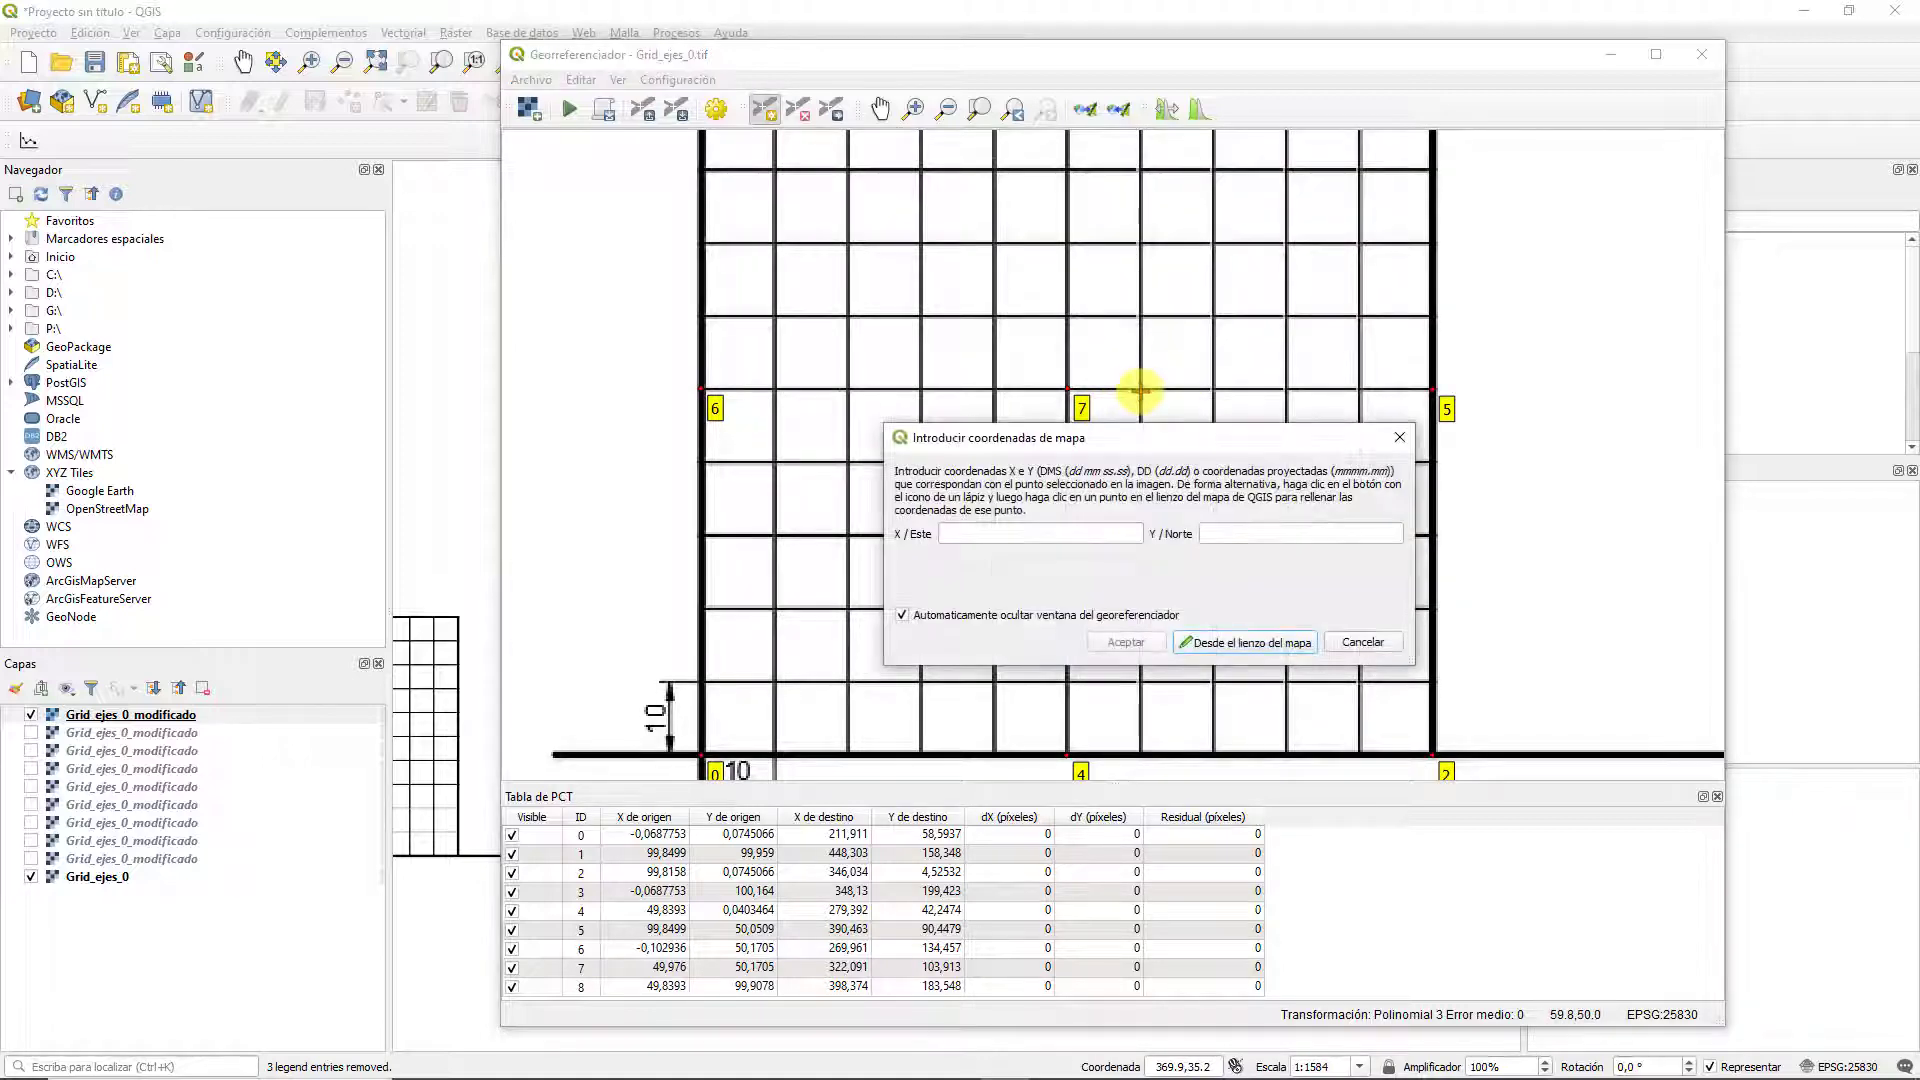
left_click(1210, 648)
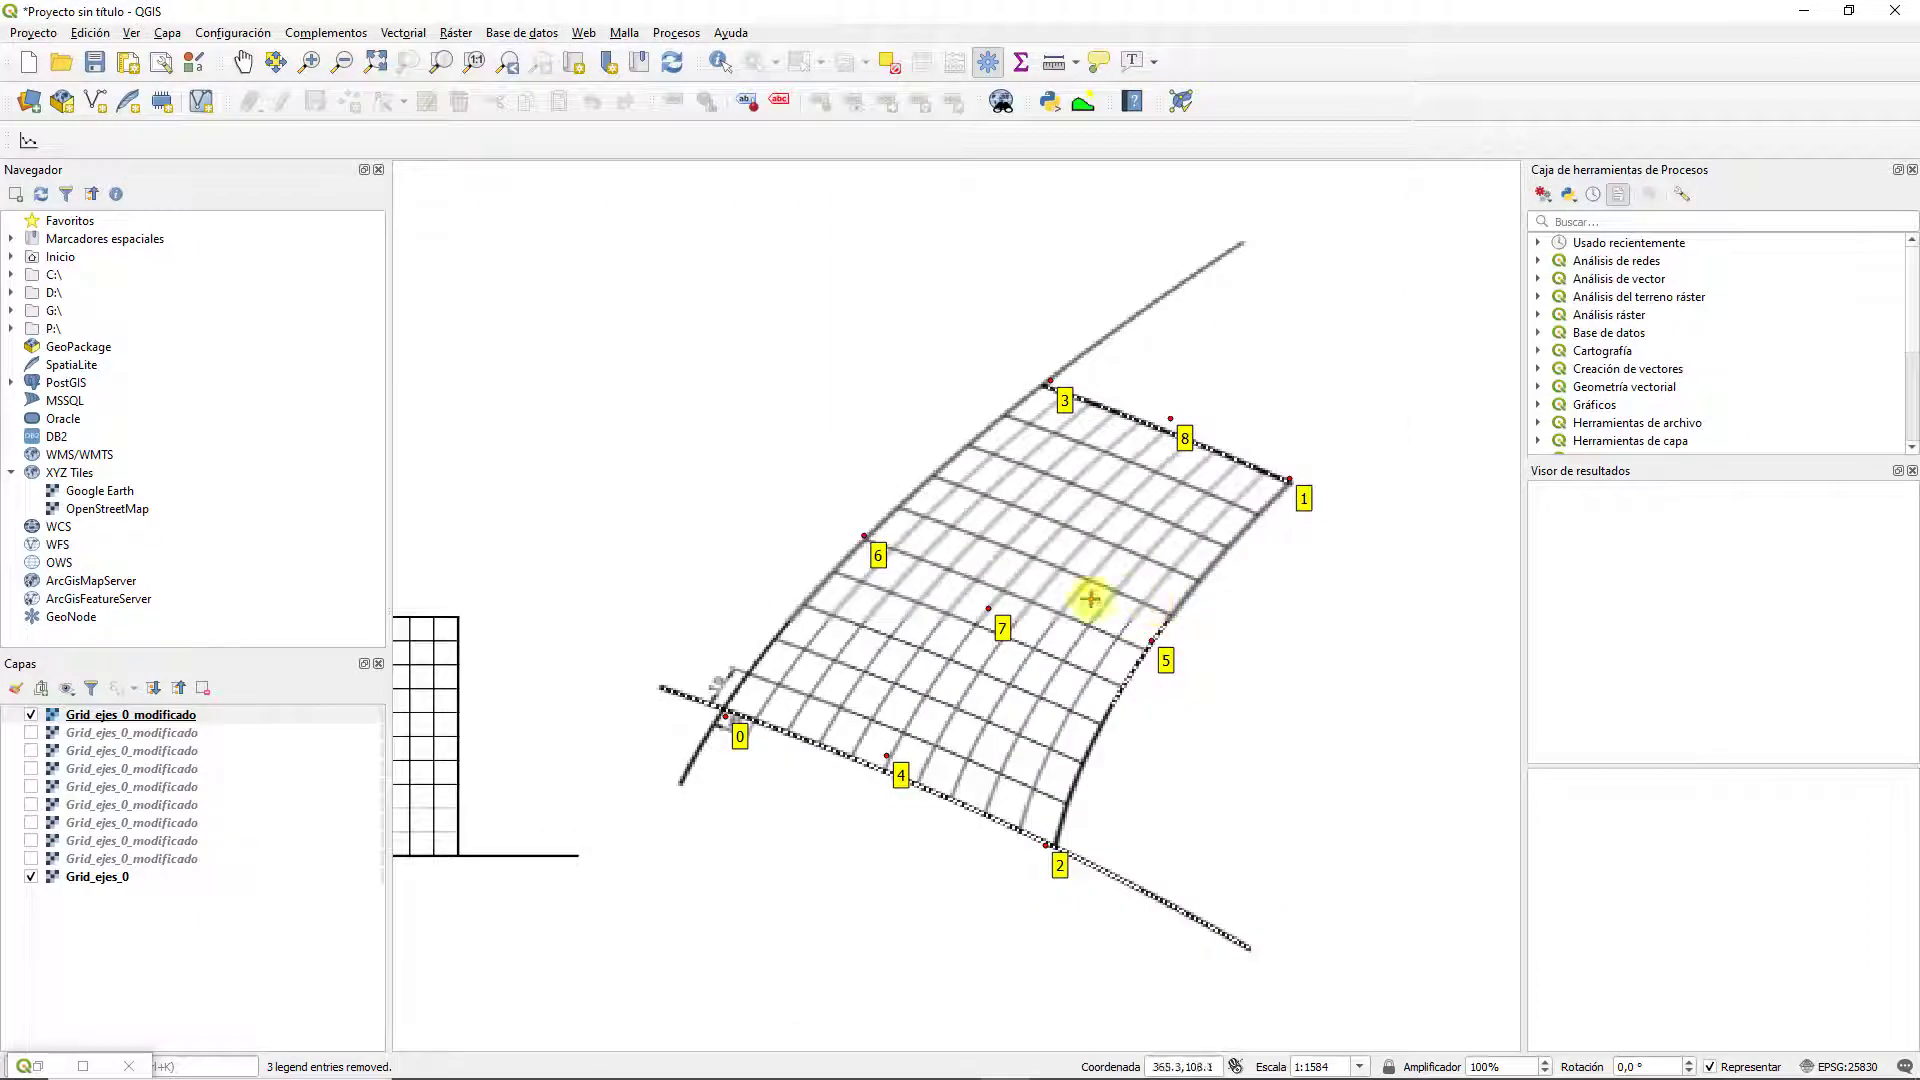
left_click(1022, 611)
left_click(1104, 632)
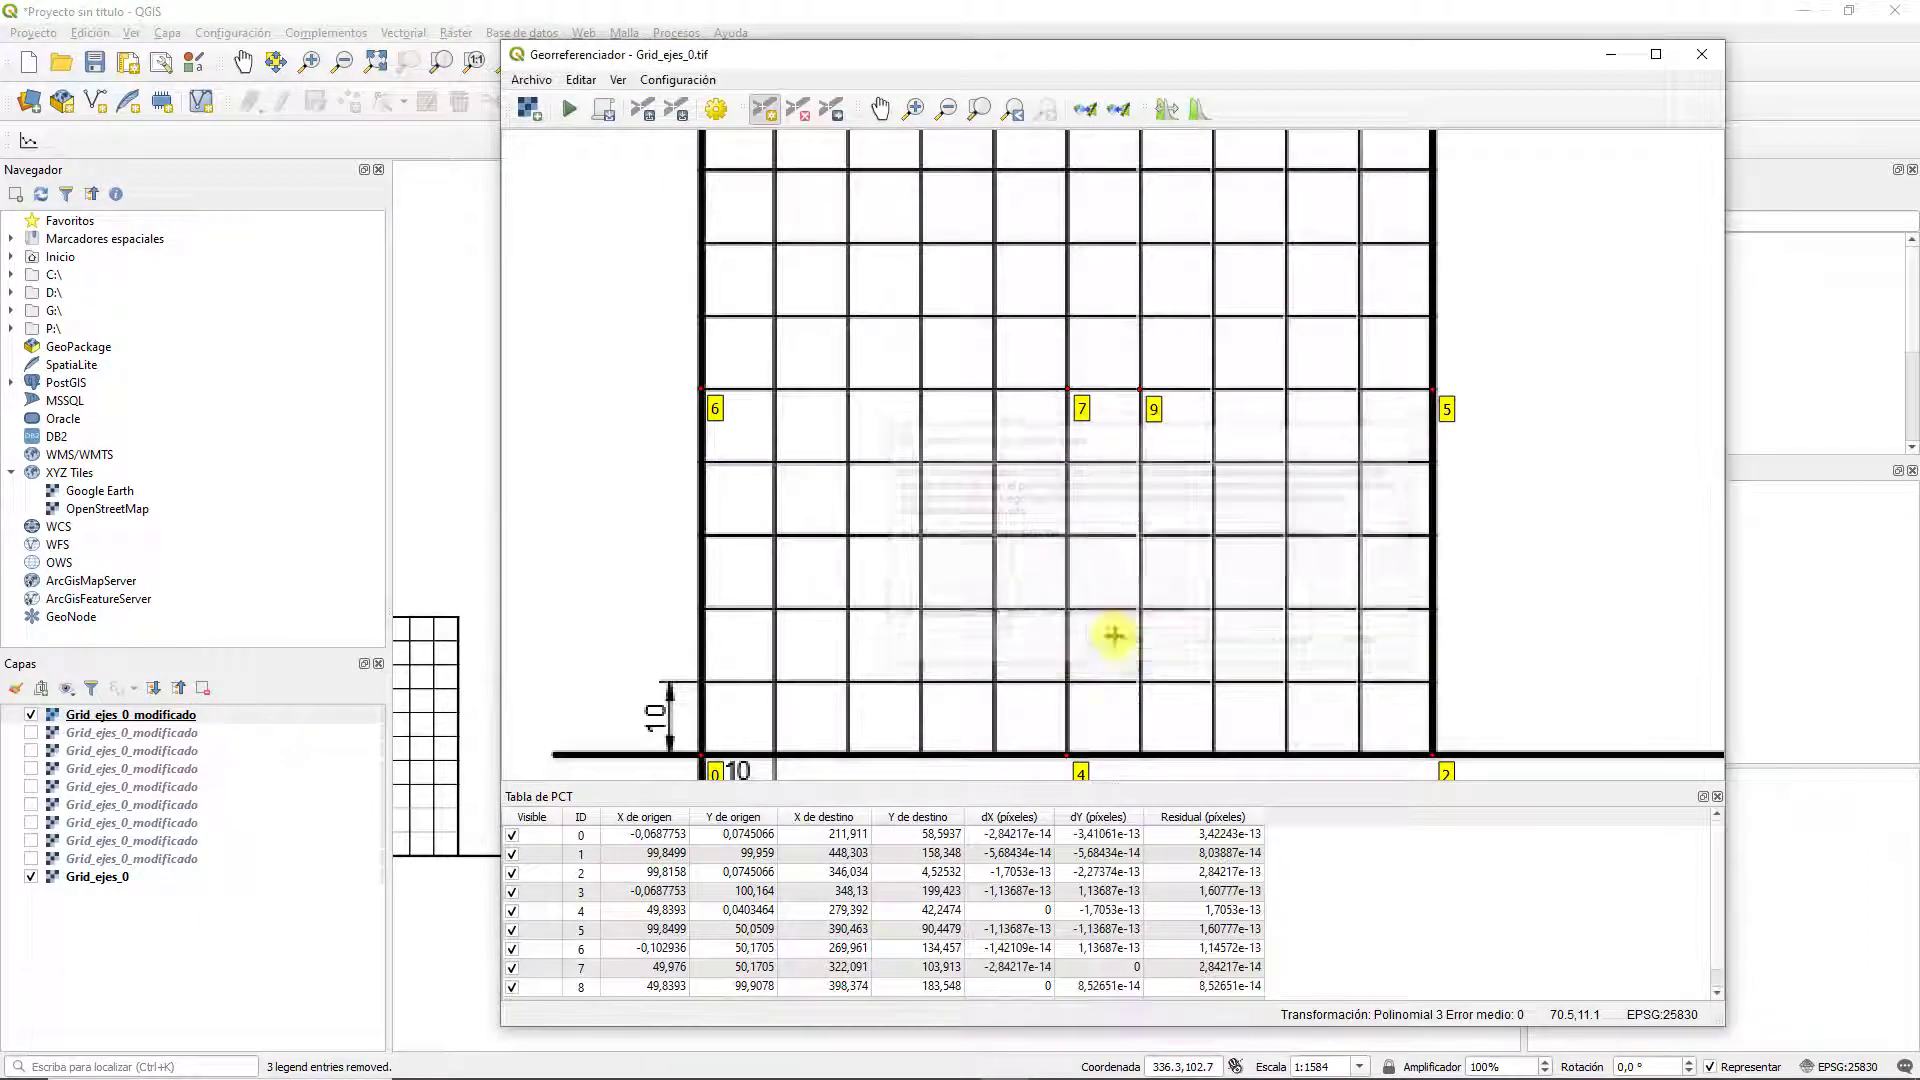
left_click(575, 121)
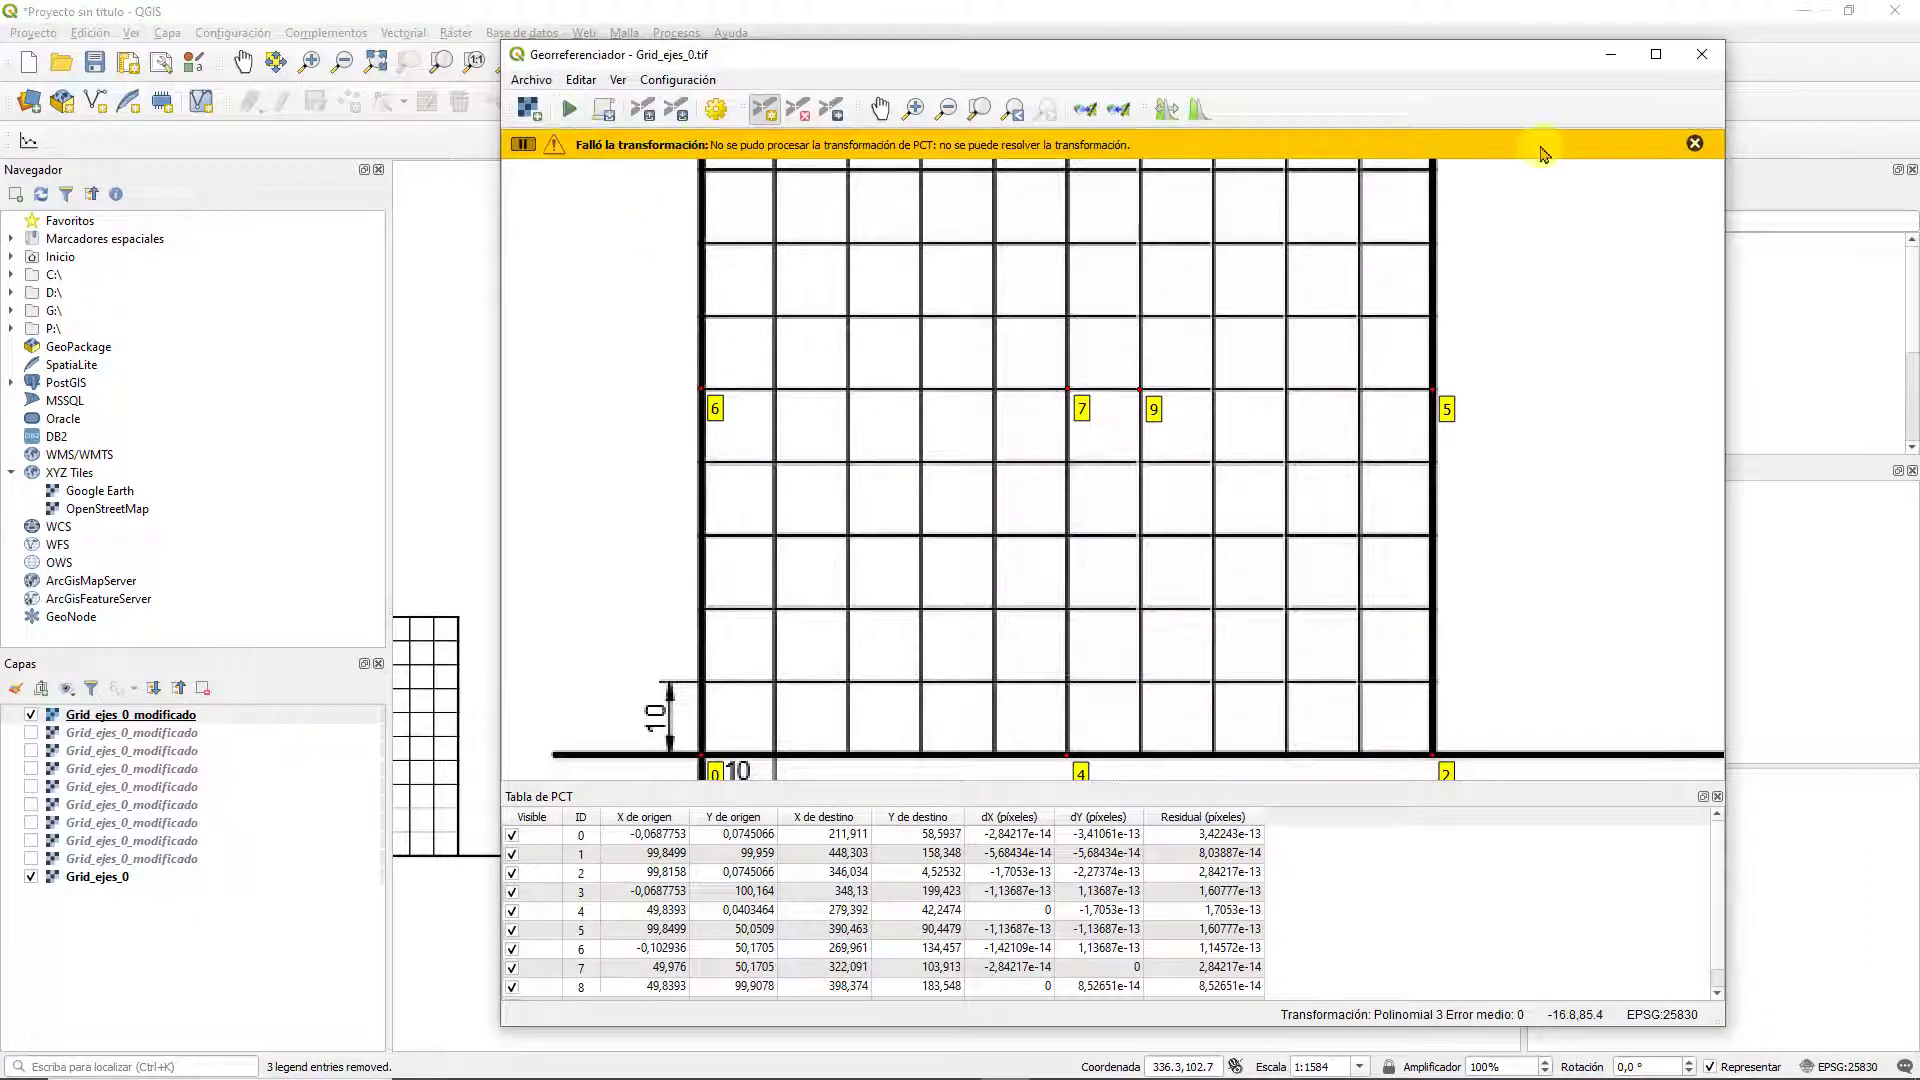
left_click(1694, 145)
Delete control point 7 at the grid's centre from the control point table
scroll(1356, 437, "down", 2)
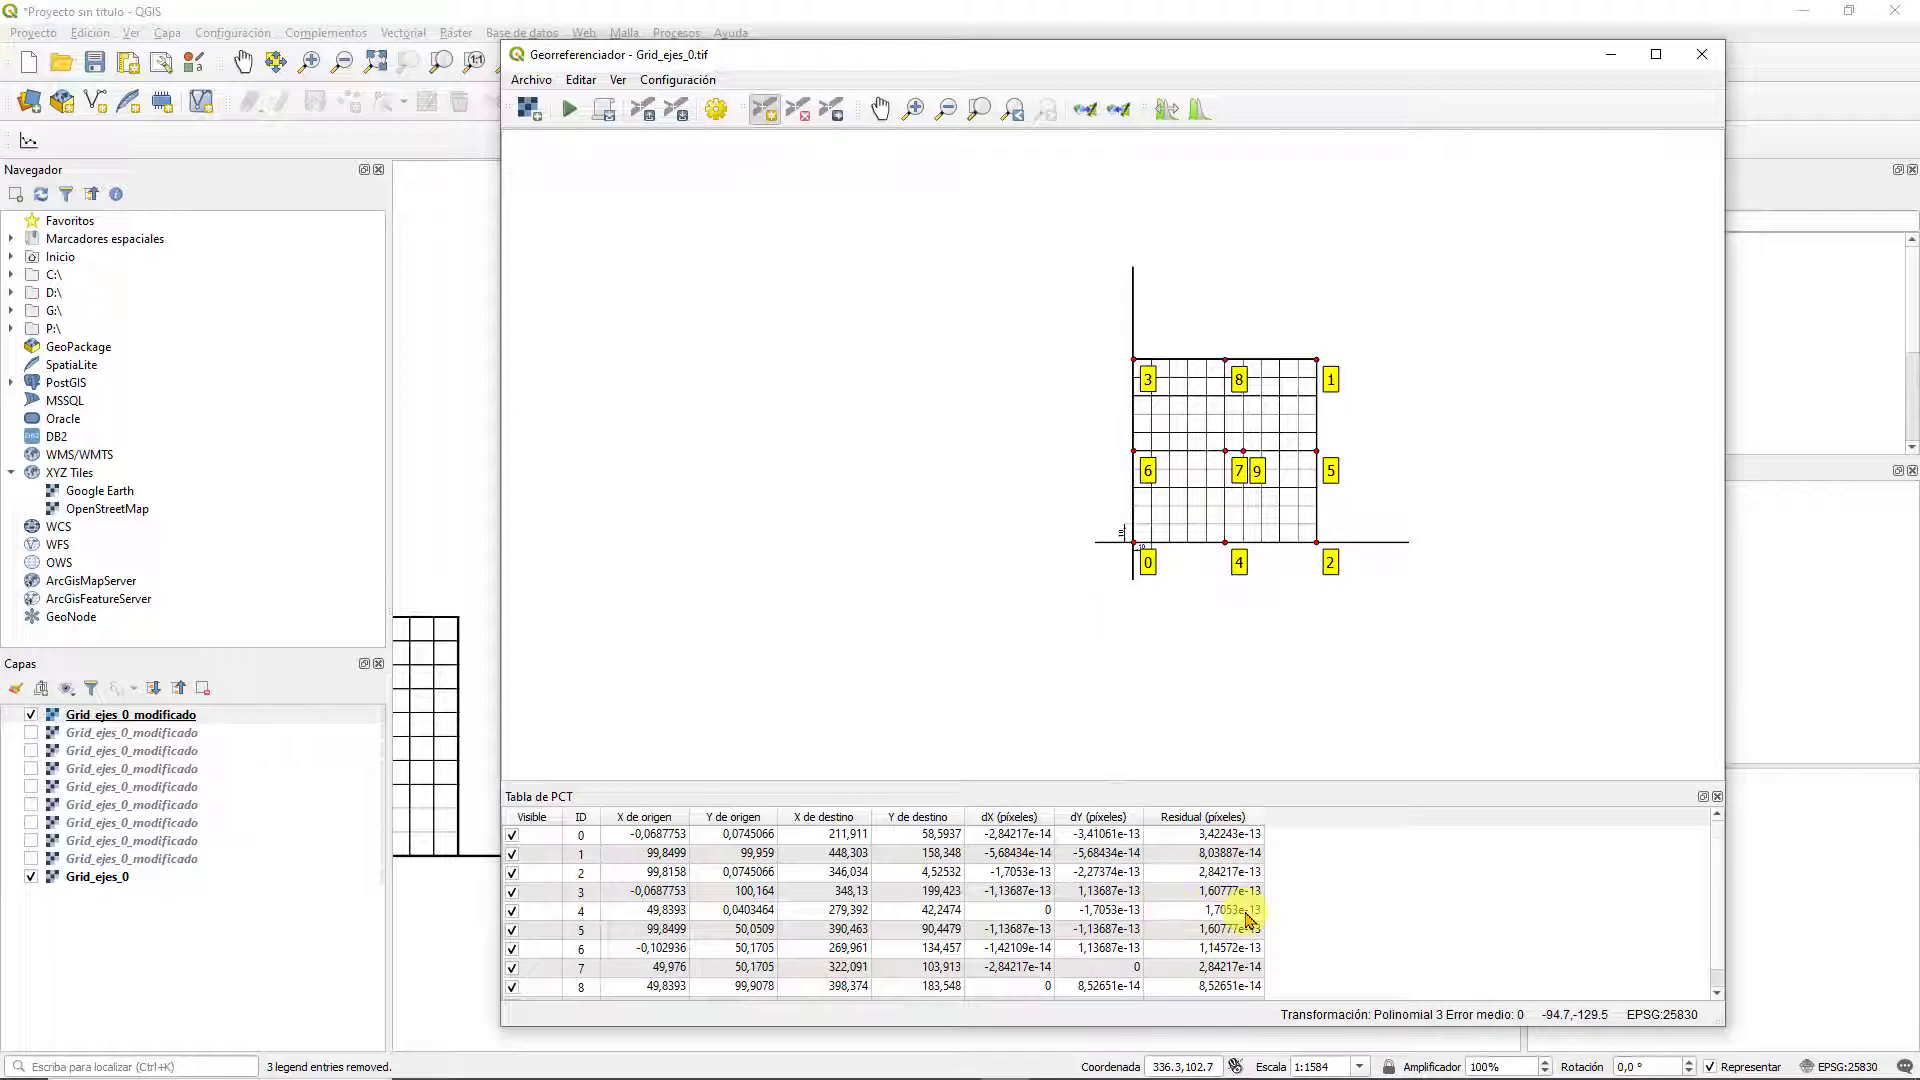
scroll(1249, 918, "down", 1)
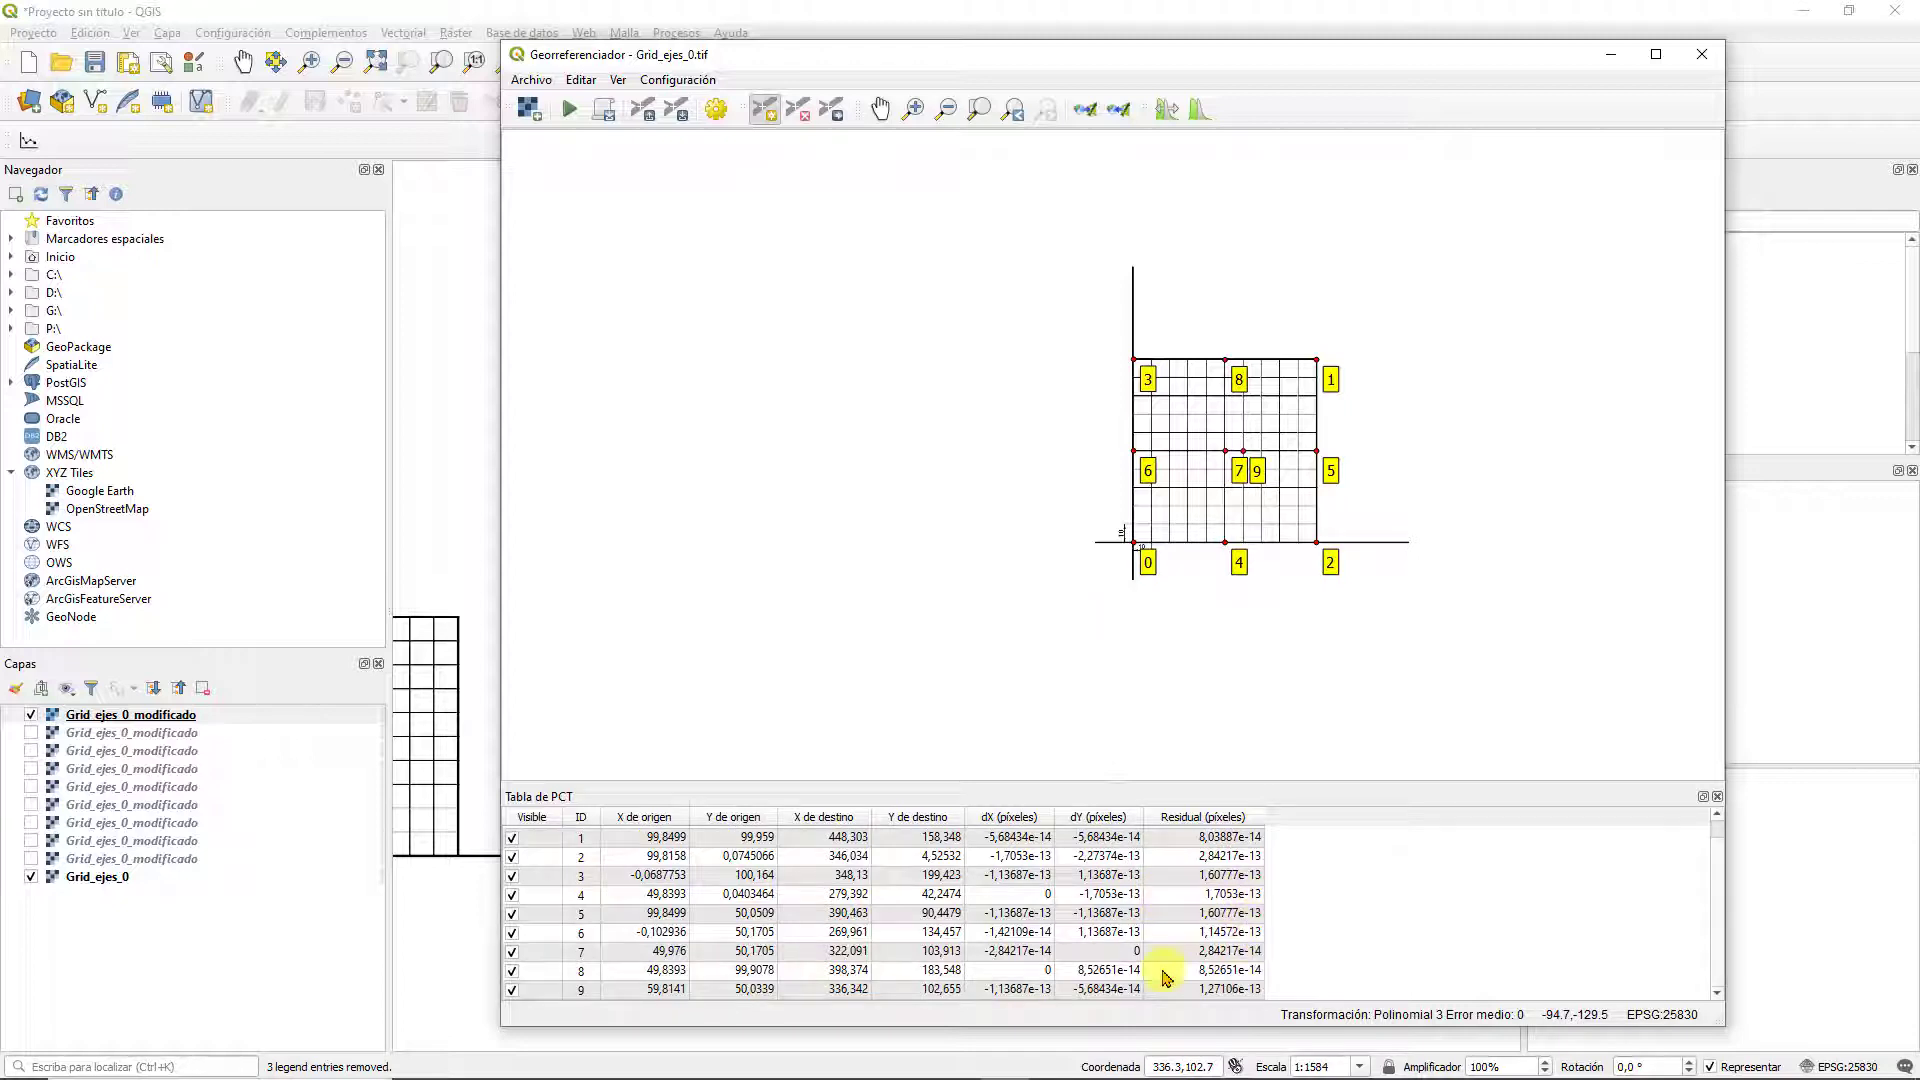
scroll(1127, 976, "up", 1)
scroll(1260, 937, "down", 1)
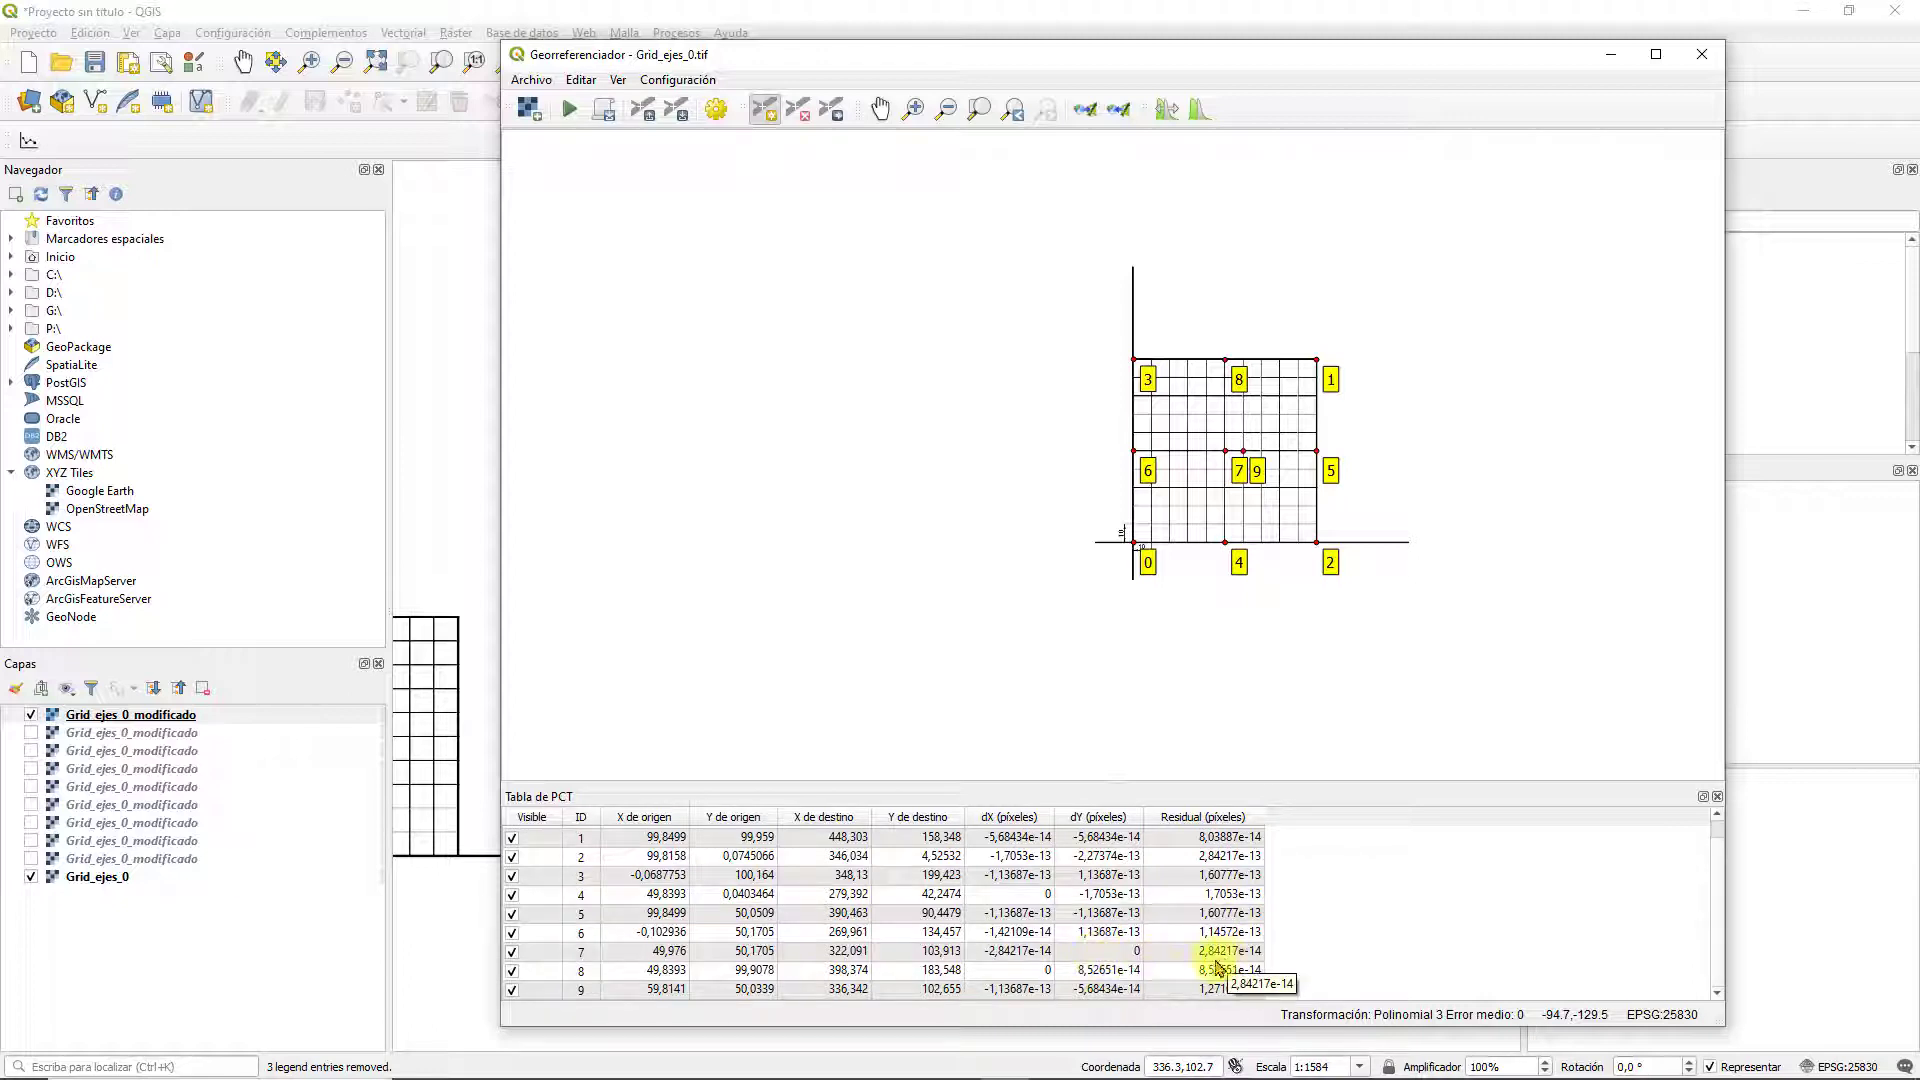
right_click(551, 960)
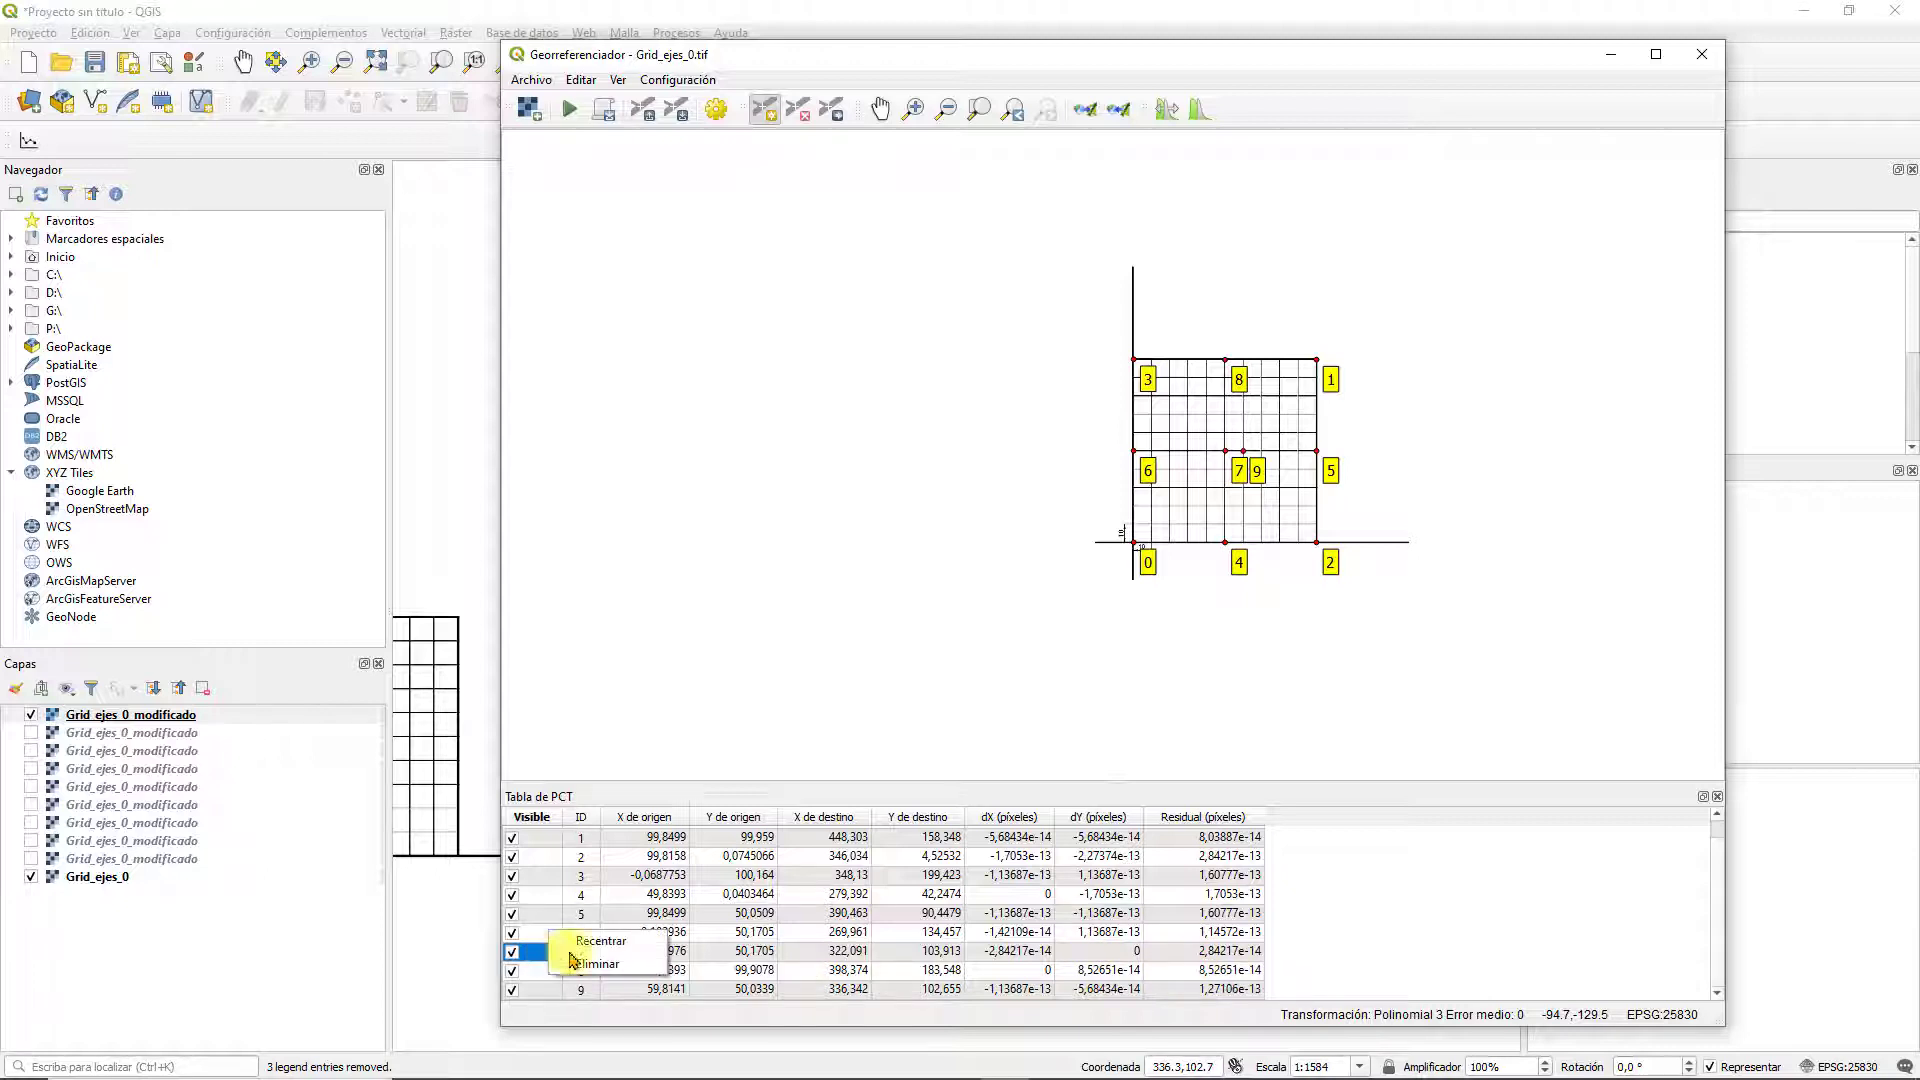
left_click(615, 965)
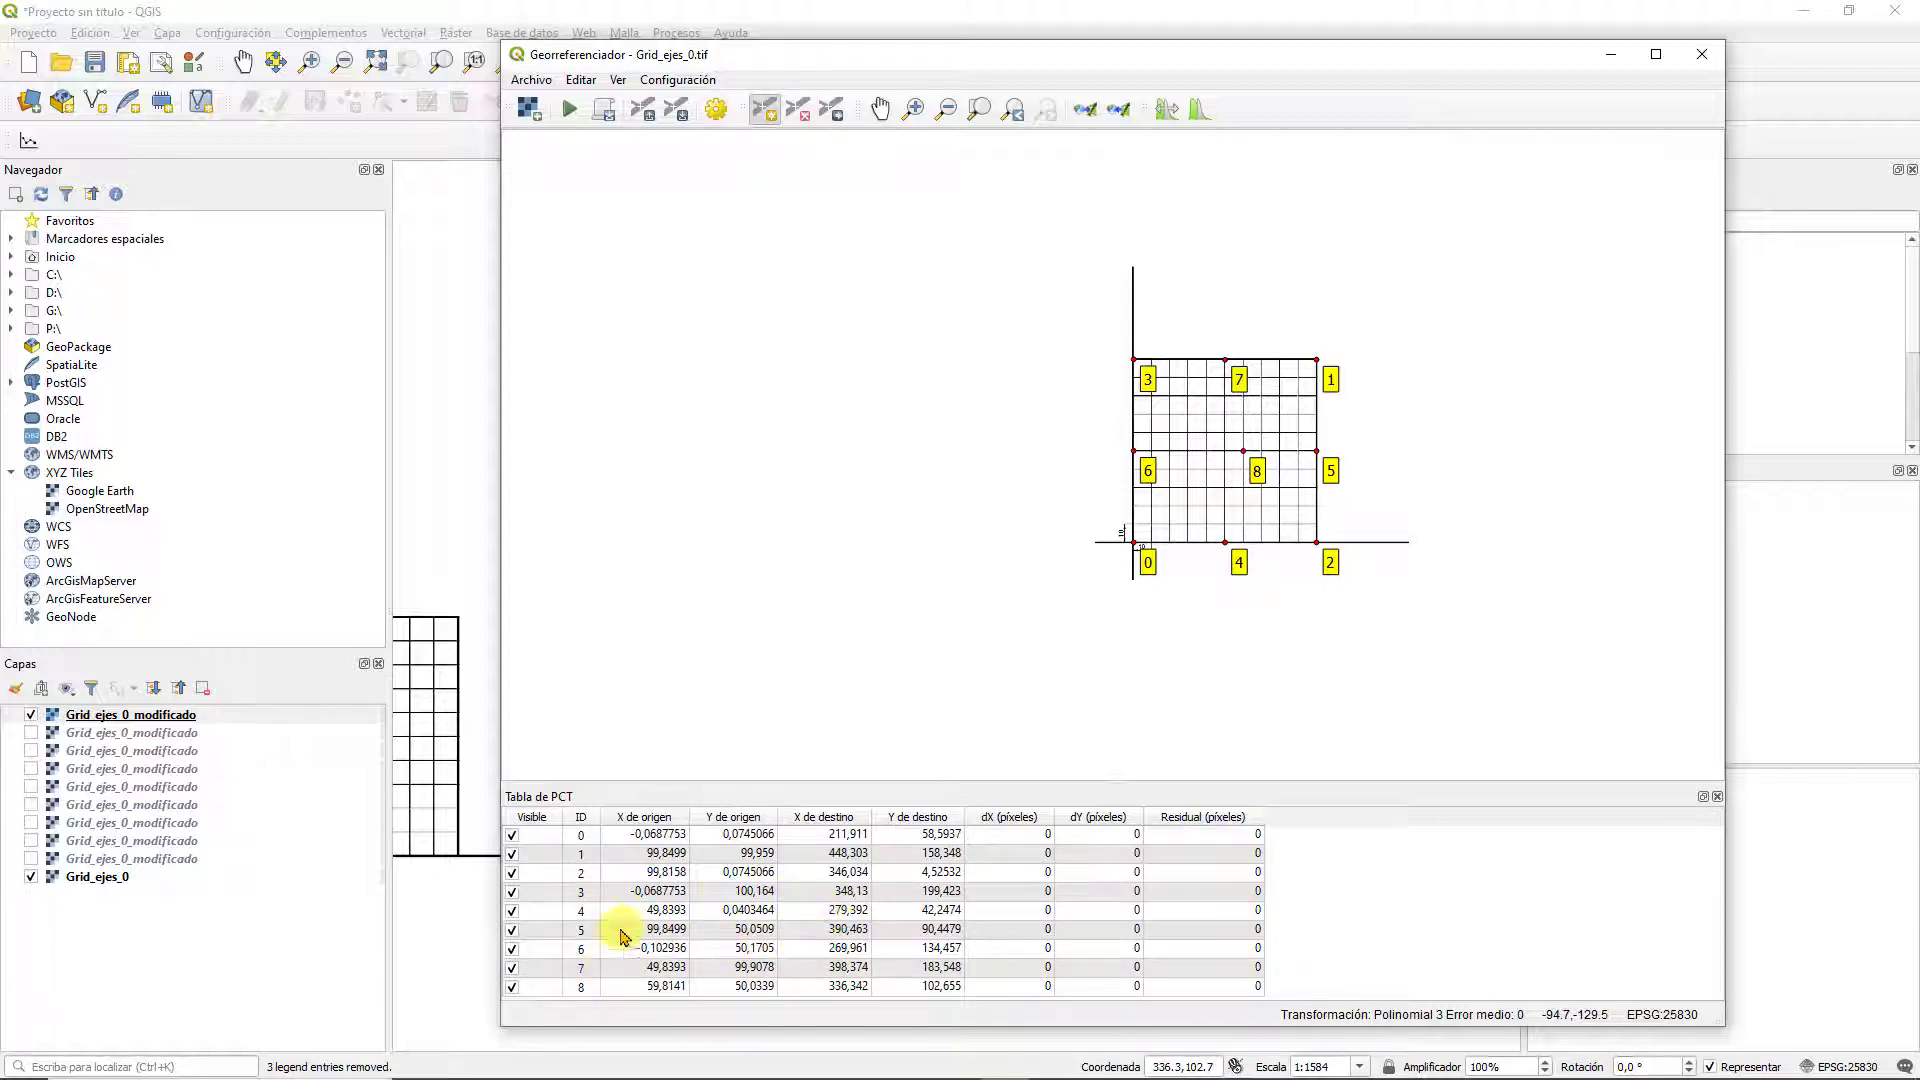
Add a control point on the grid's right edge, two cells below point 5, destination about X 369.03, Y 55.71, and run the Polynomial 3 georeferencing
scroll(1229, 472, "up", 1)
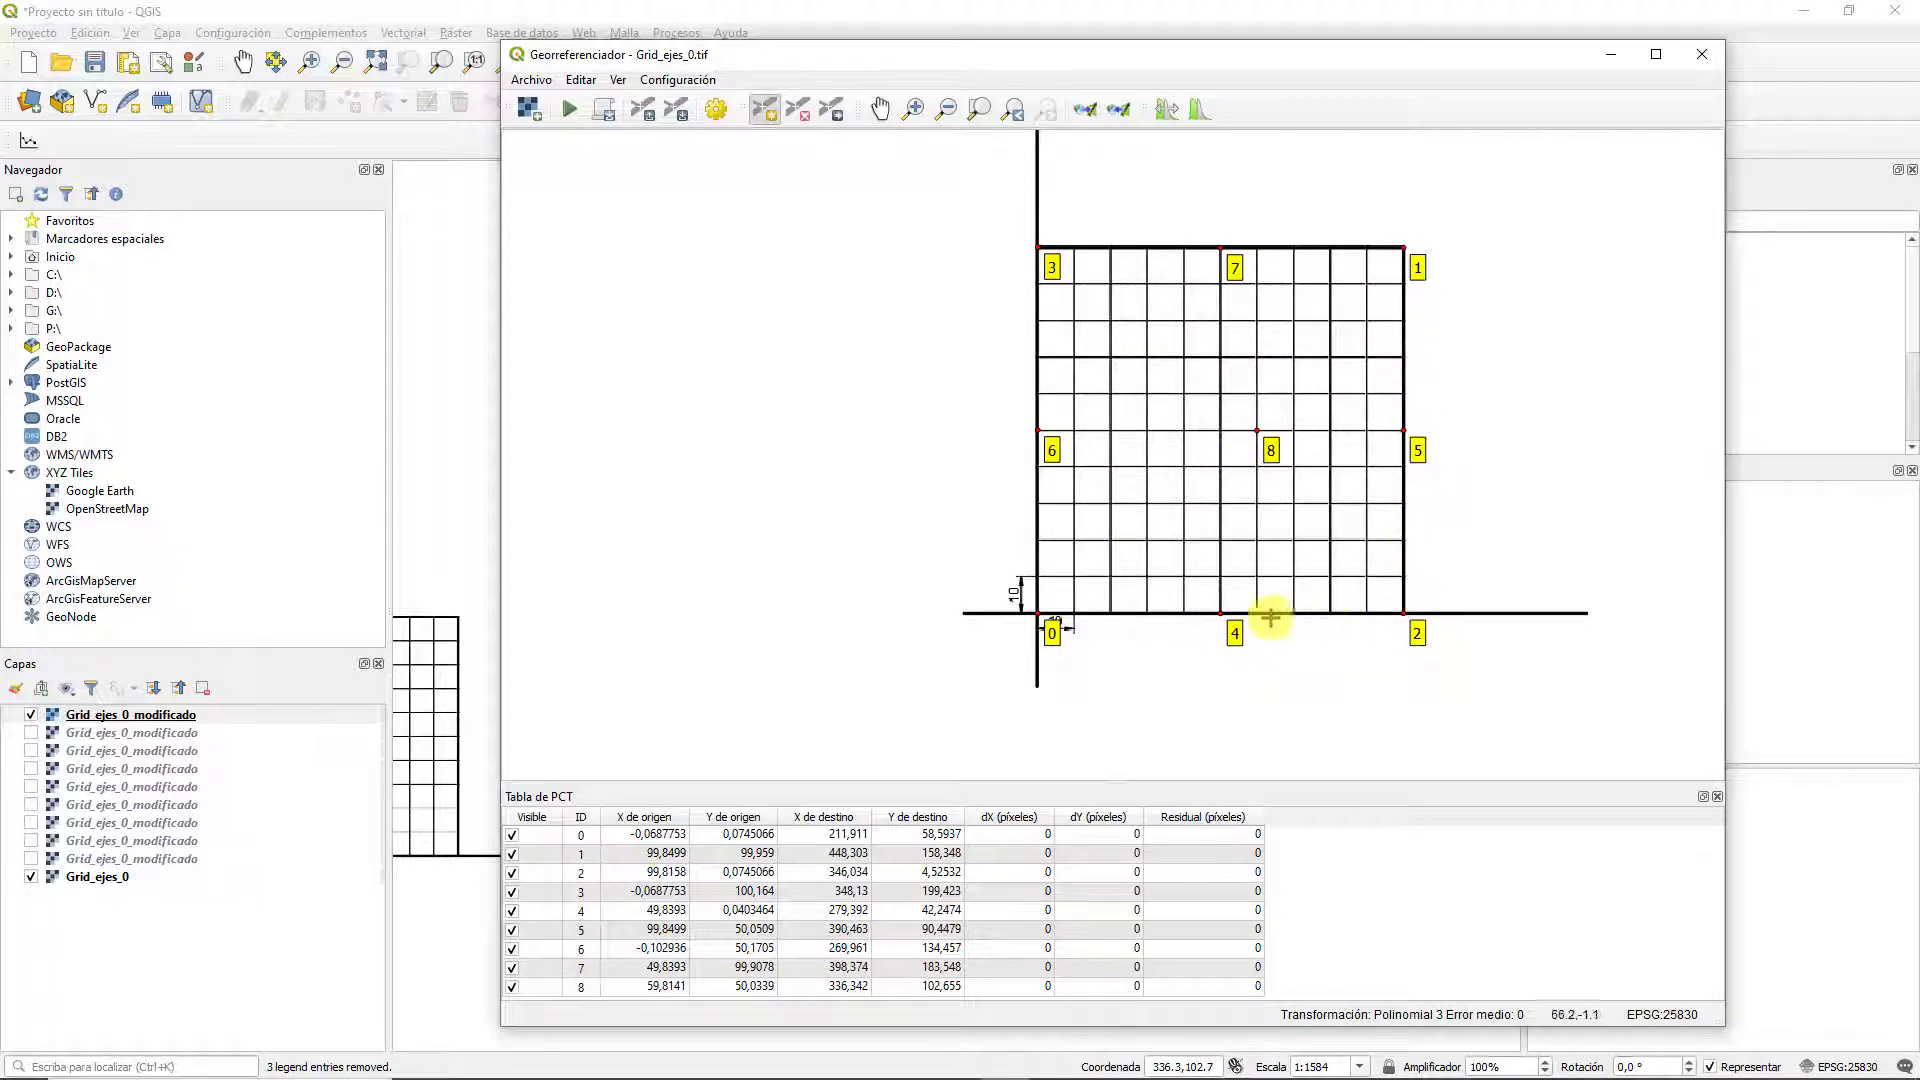
scroll(1165, 622, "up", 1)
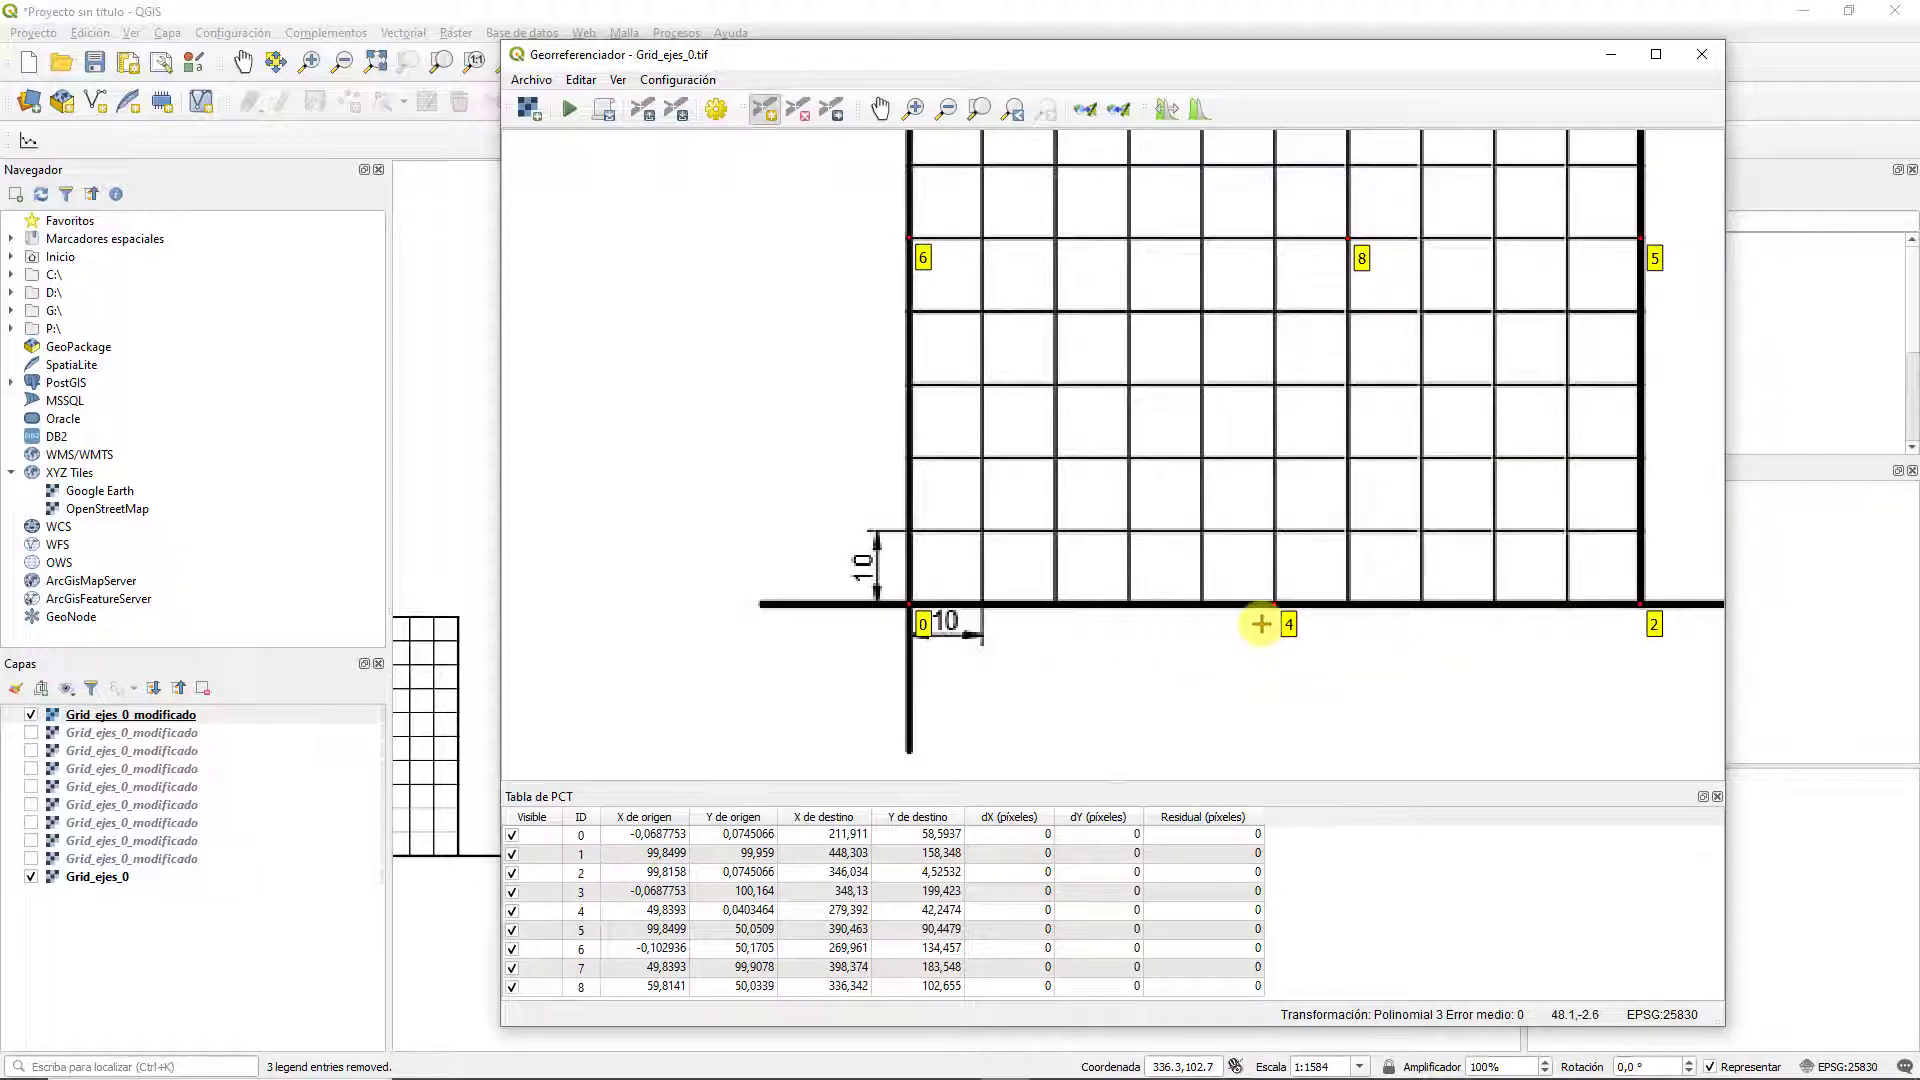
scroll(1261, 624, "down", 1)
scroll(1448, 505, "up", 2)
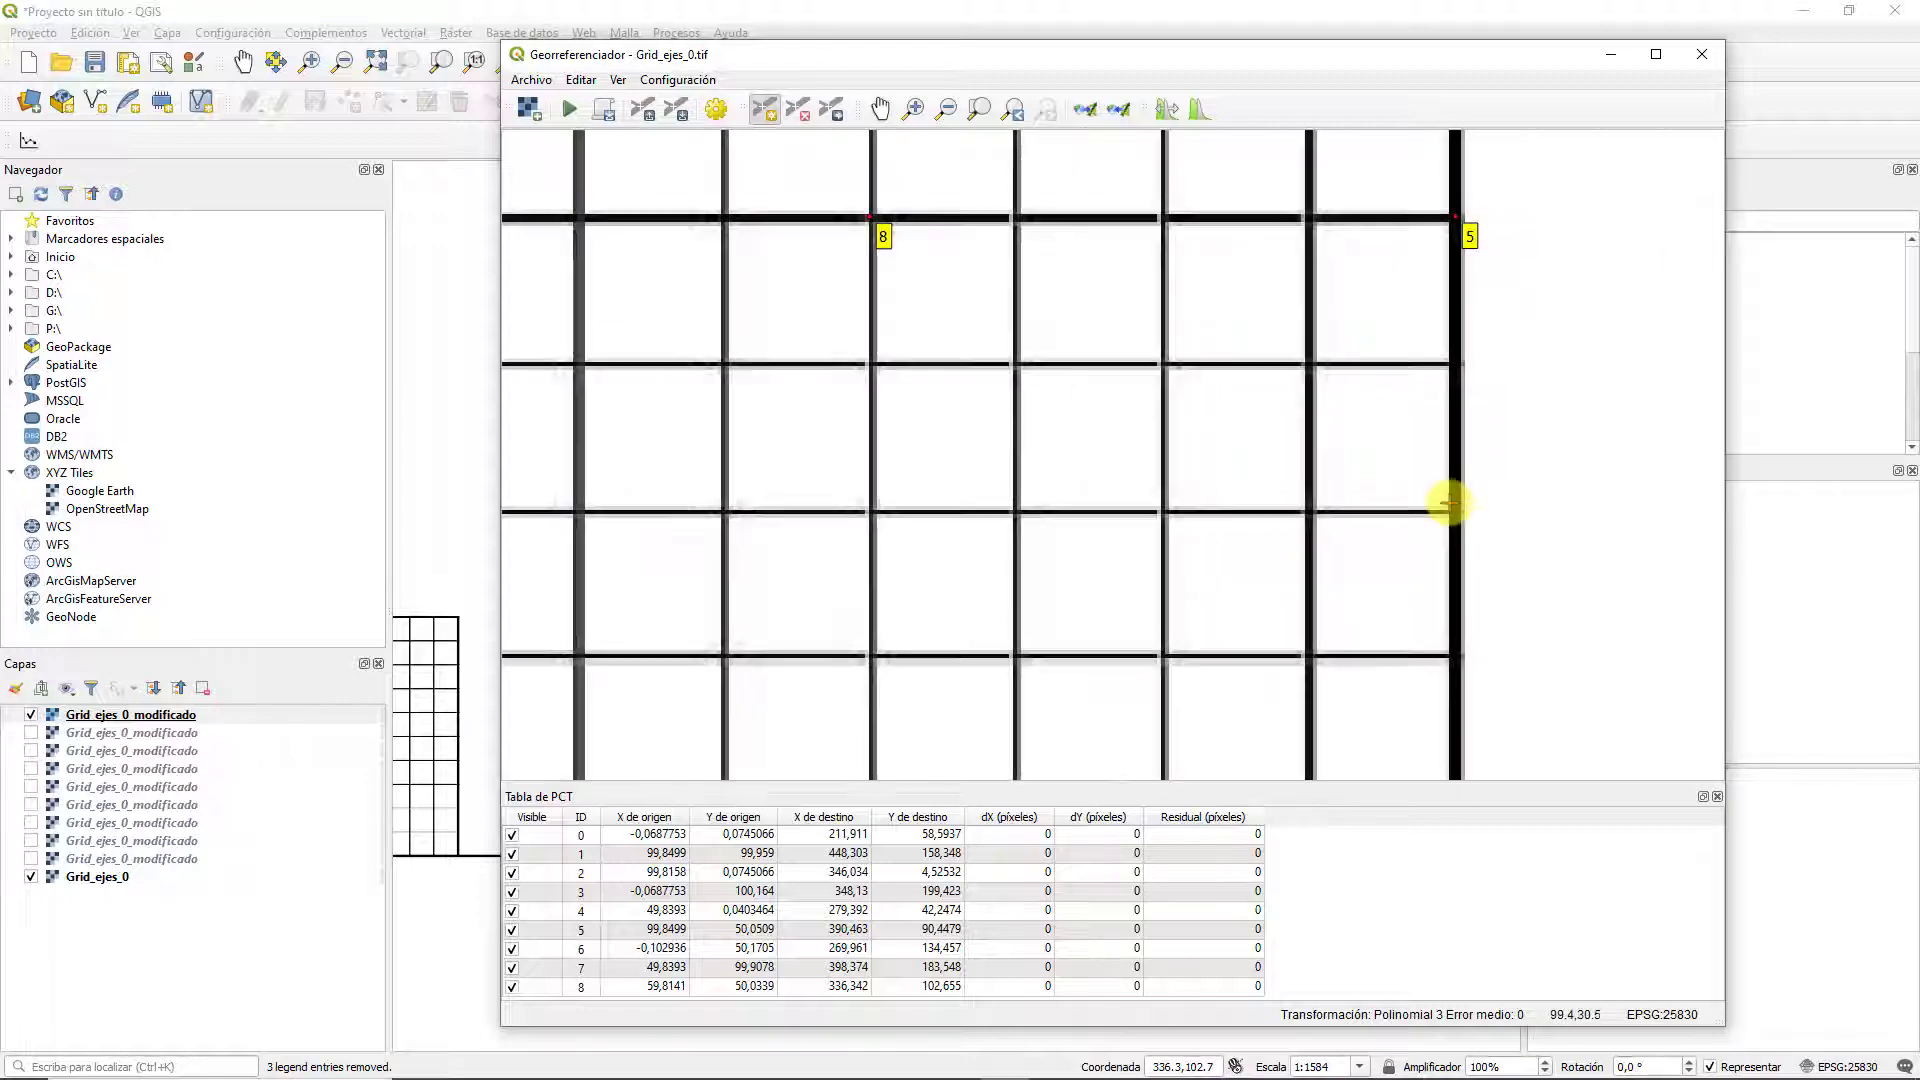
scroll(1448, 505, "up", 1)
left_click(1460, 516)
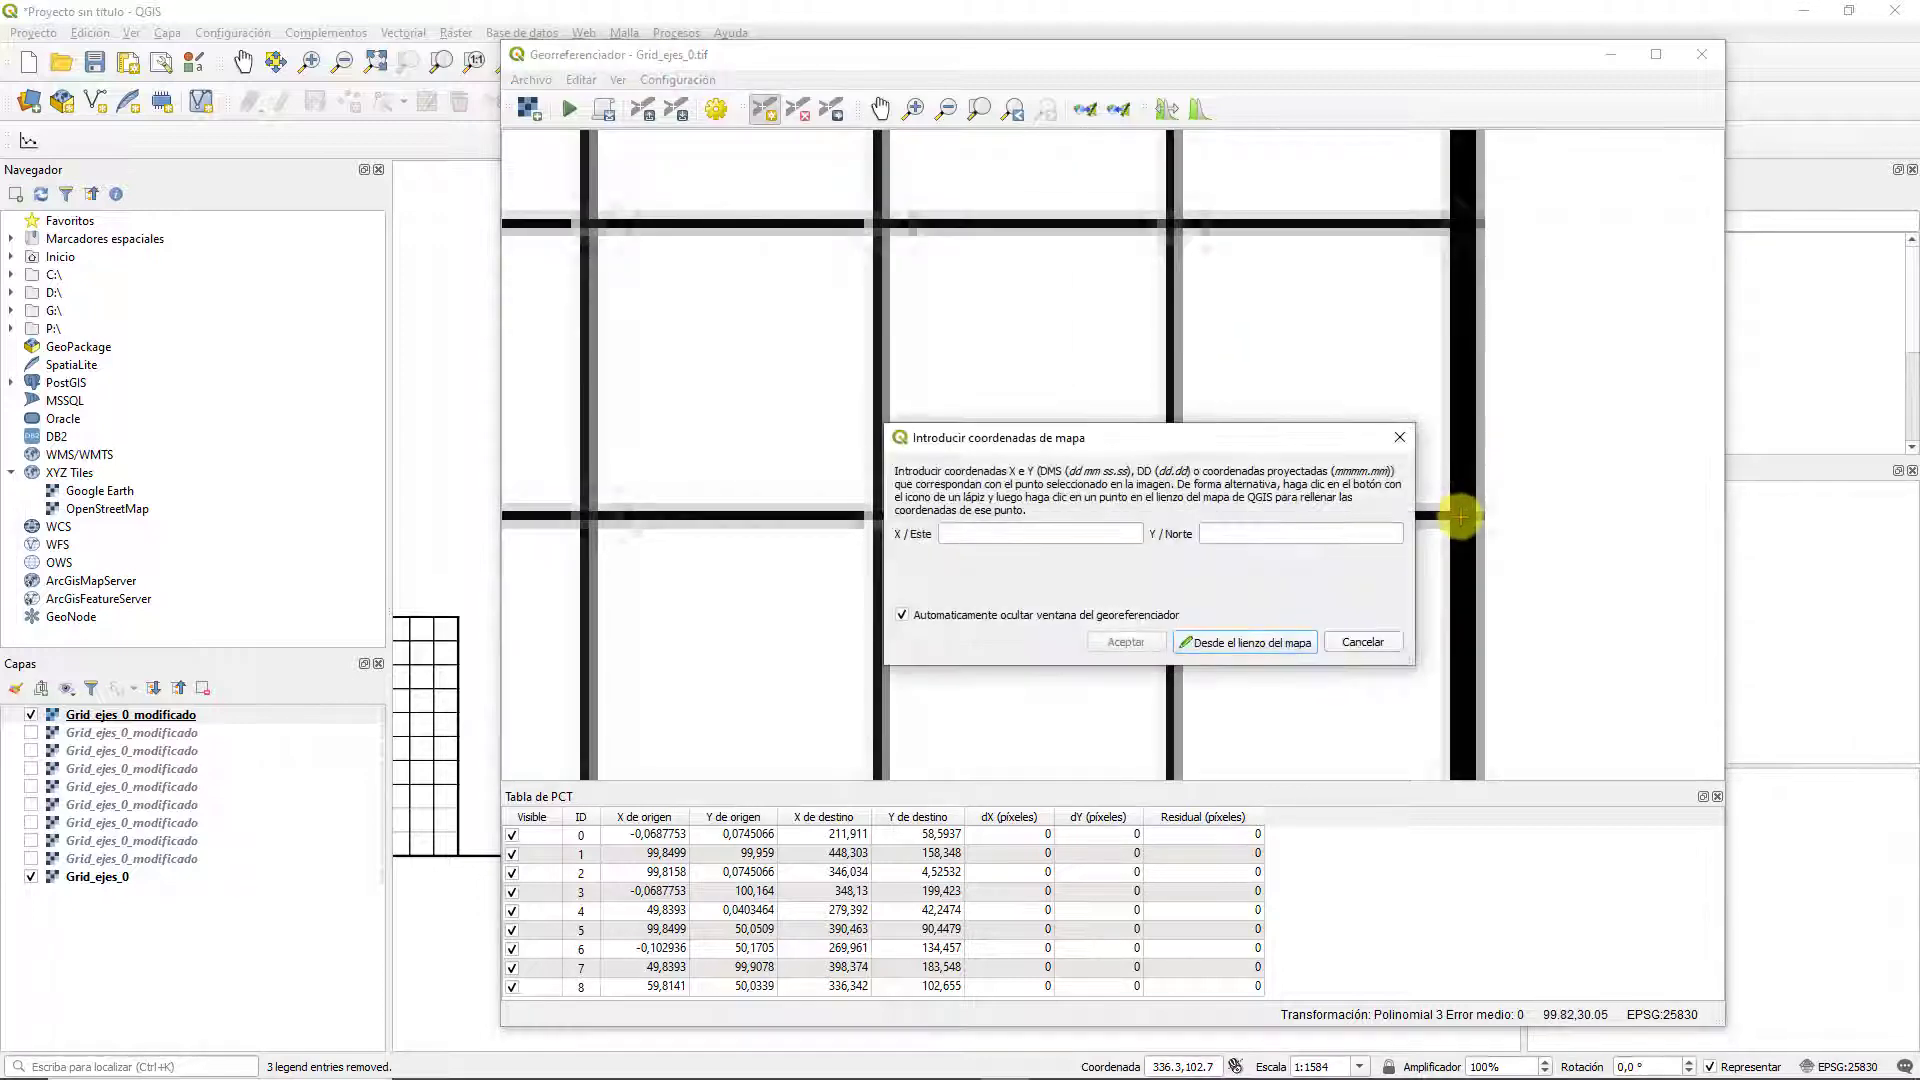
left_click(1217, 641)
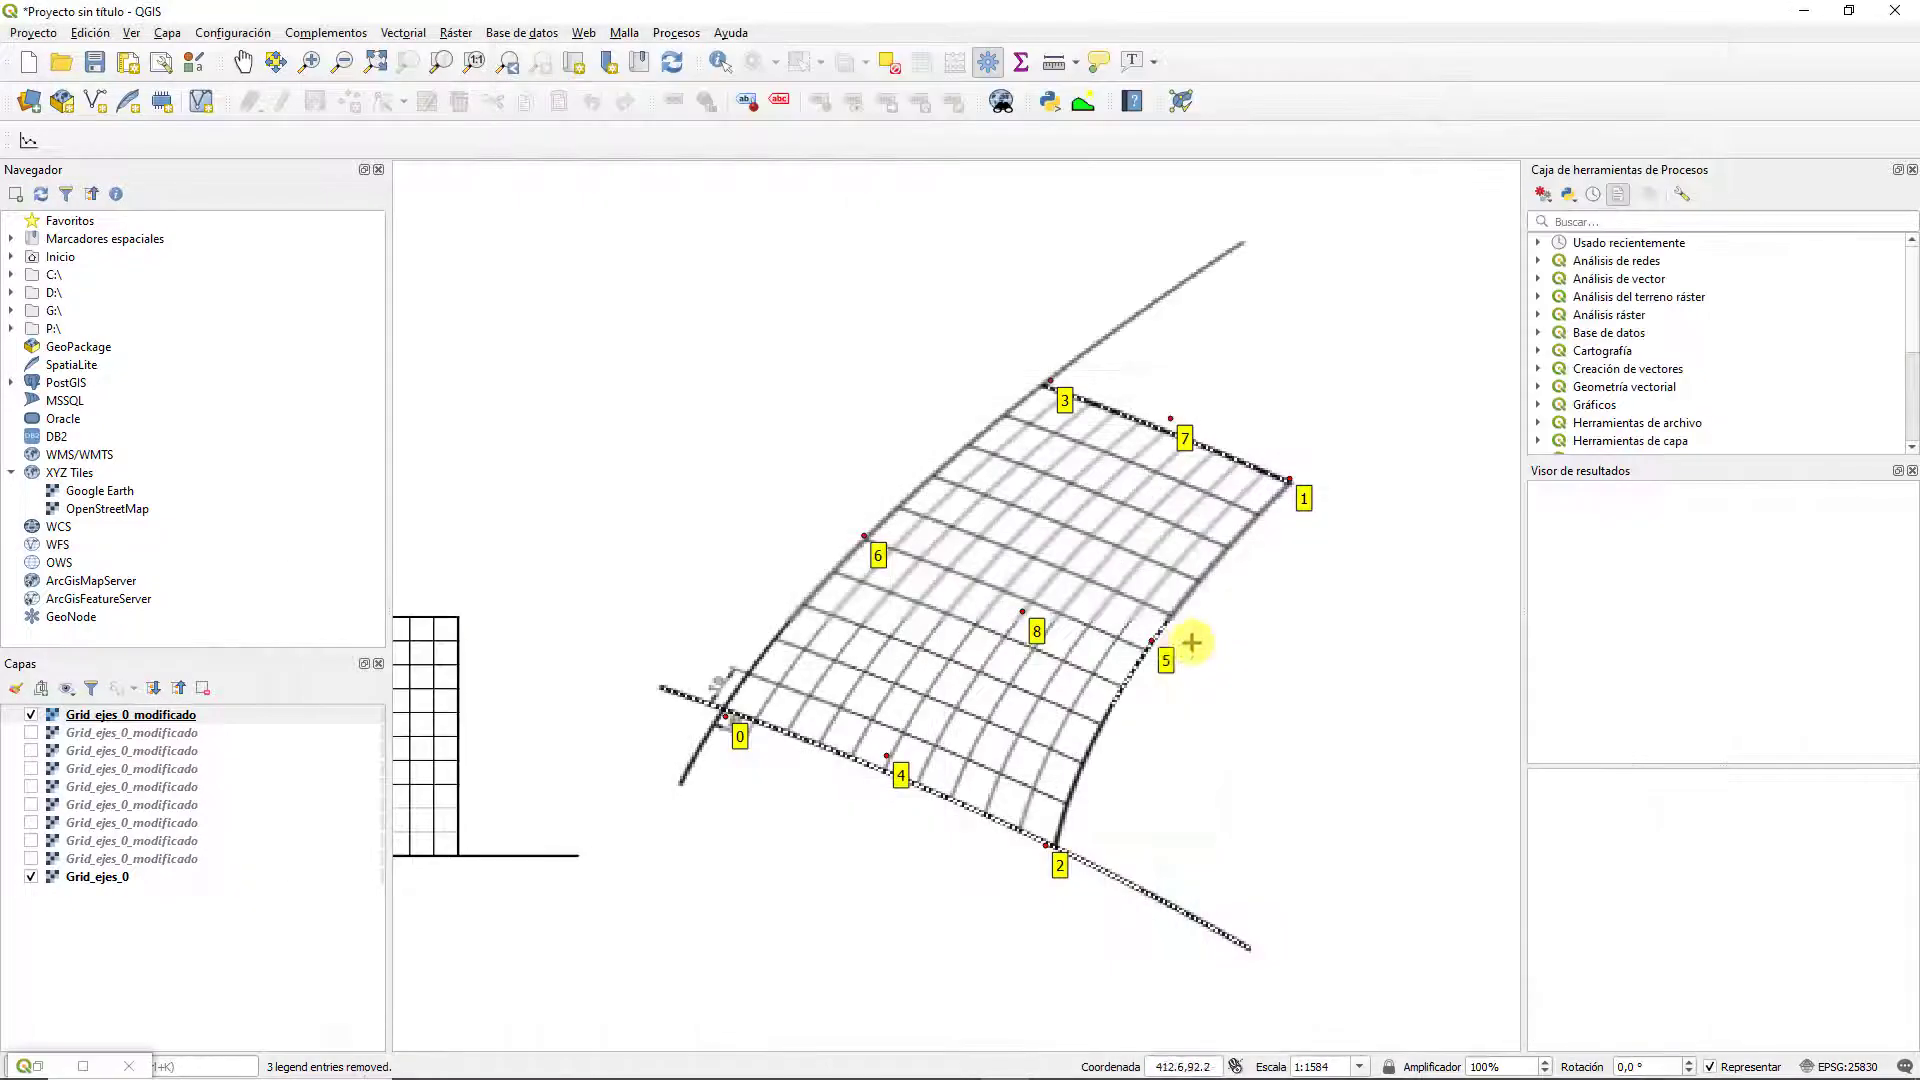
left_click(1099, 722)
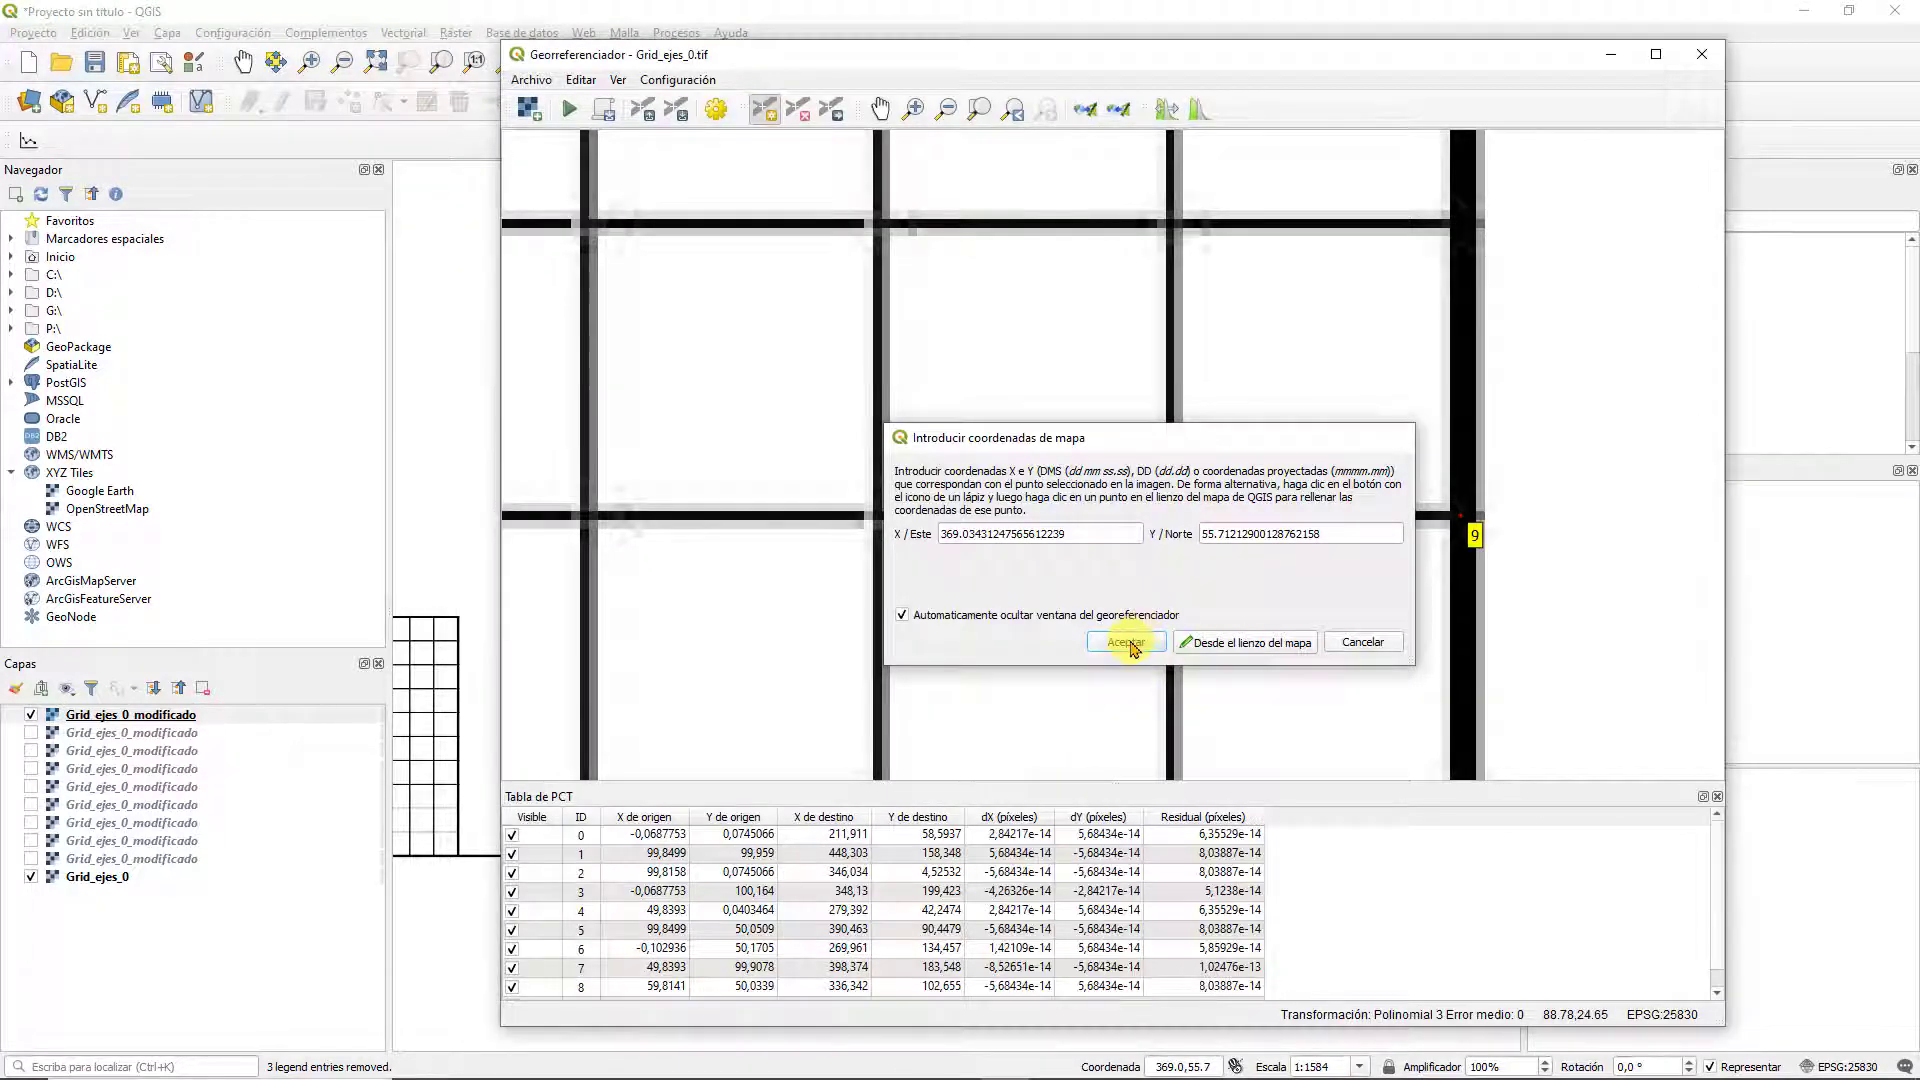
left_click(1128, 640)
left_click(570, 109)
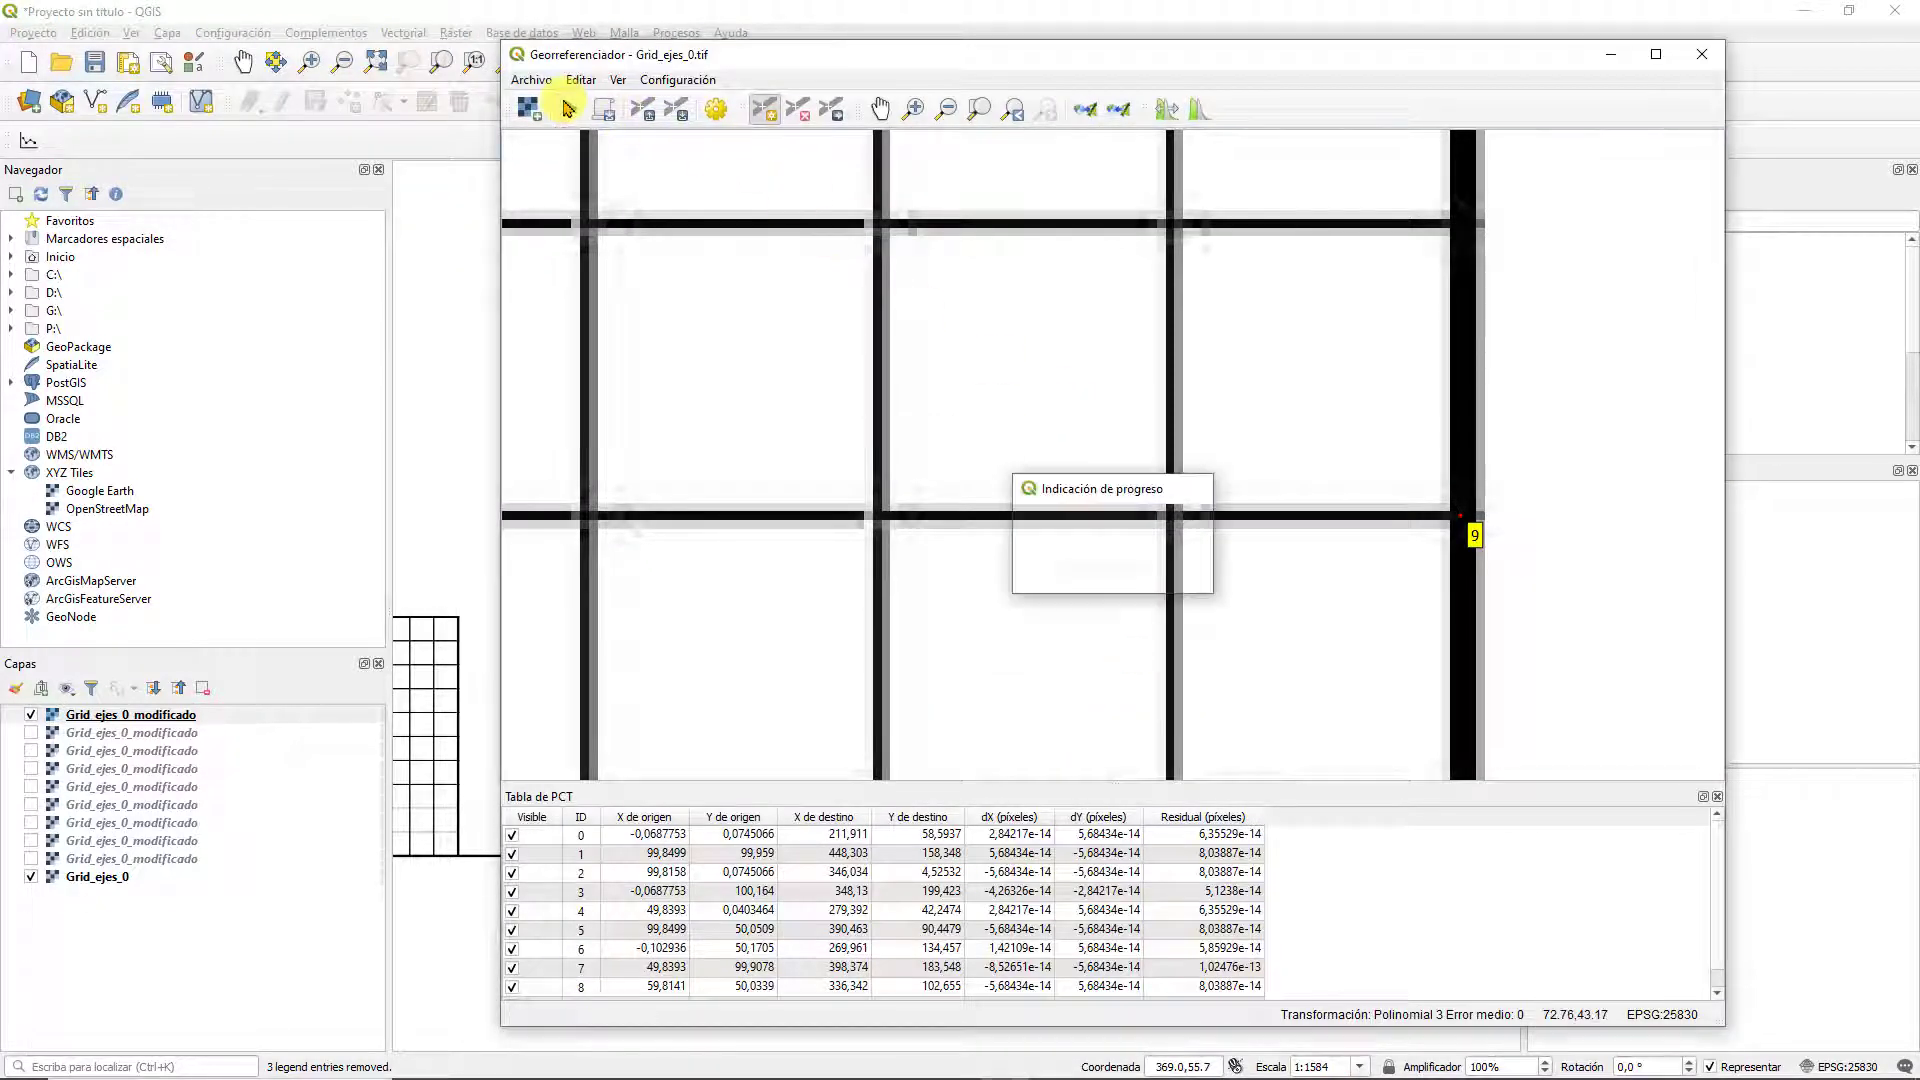
Minimise the georeferencer, inspect the new Polynomial 3 result on the map, and hide the previous Grid_ejes_0_modificado layer
left_click(1611, 62)
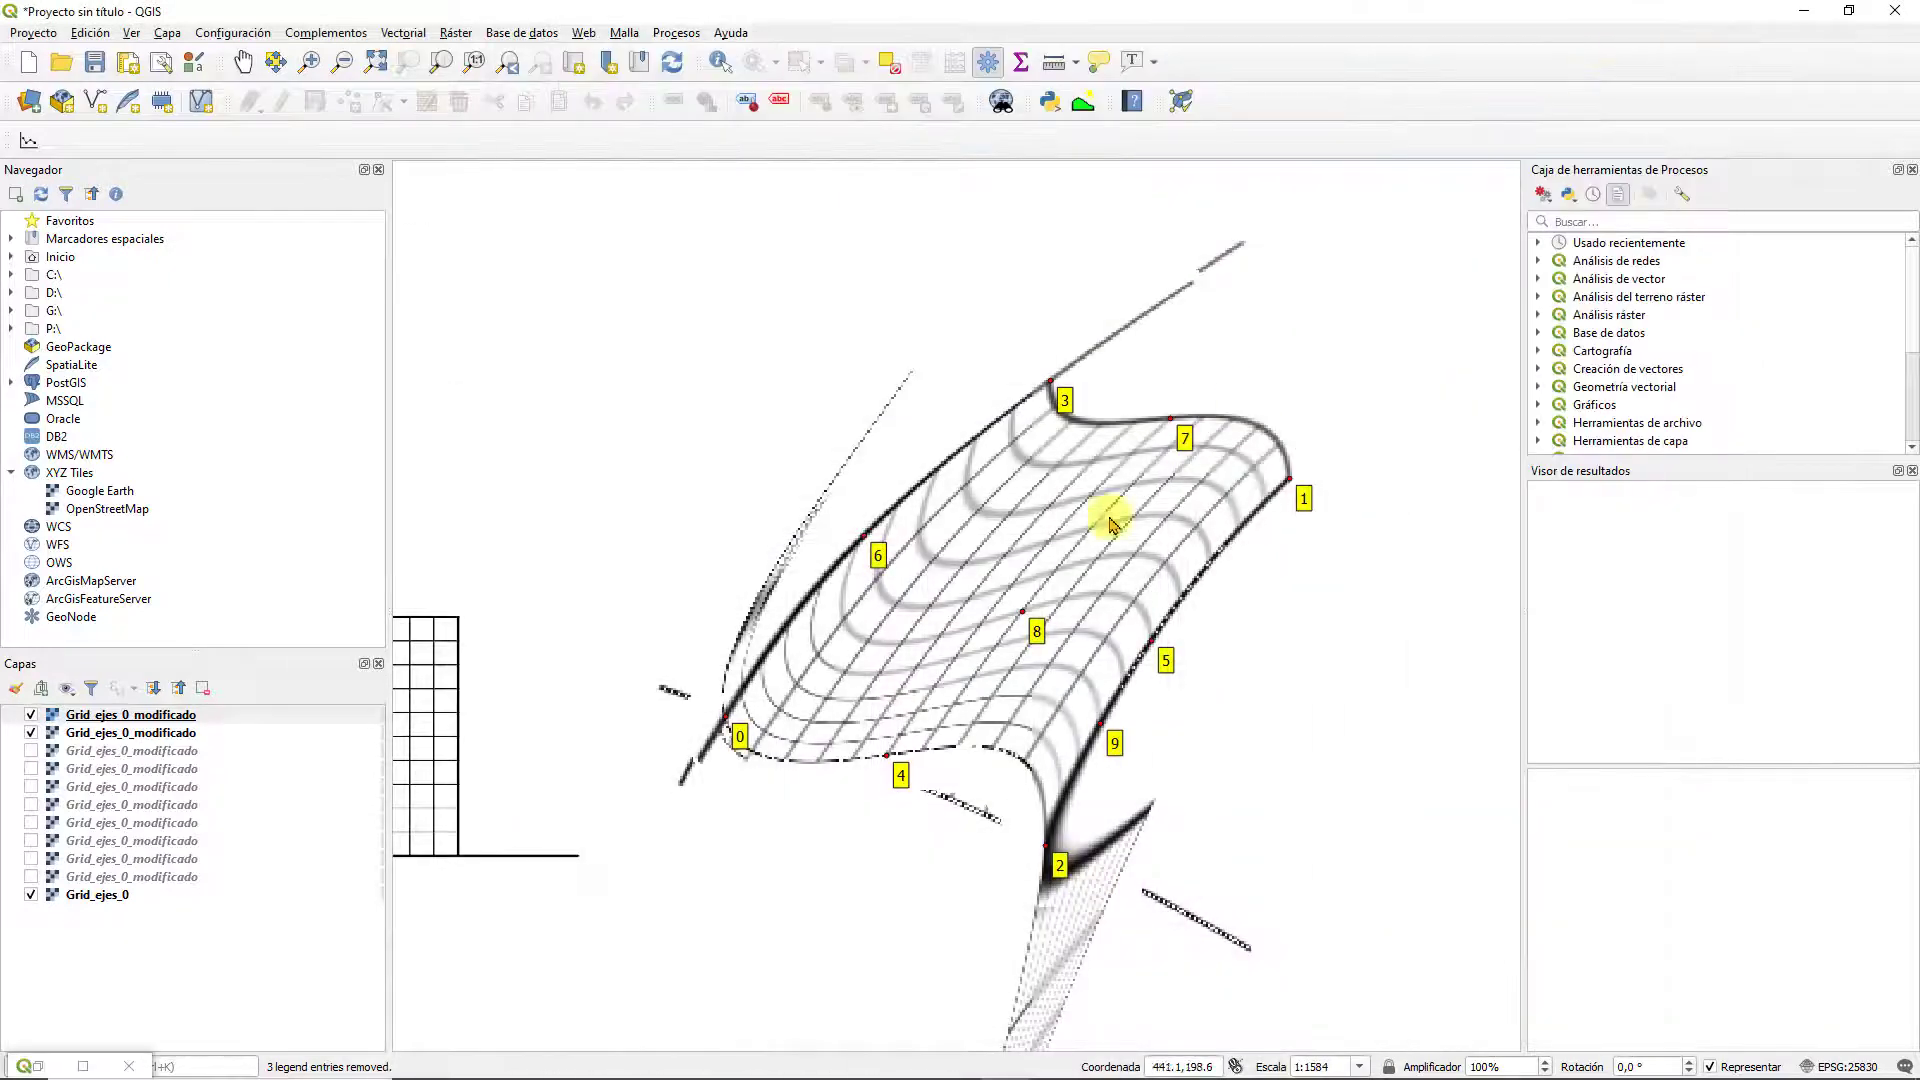
scroll(1008, 665, "down", 1)
scroll(921, 741, "up", 1)
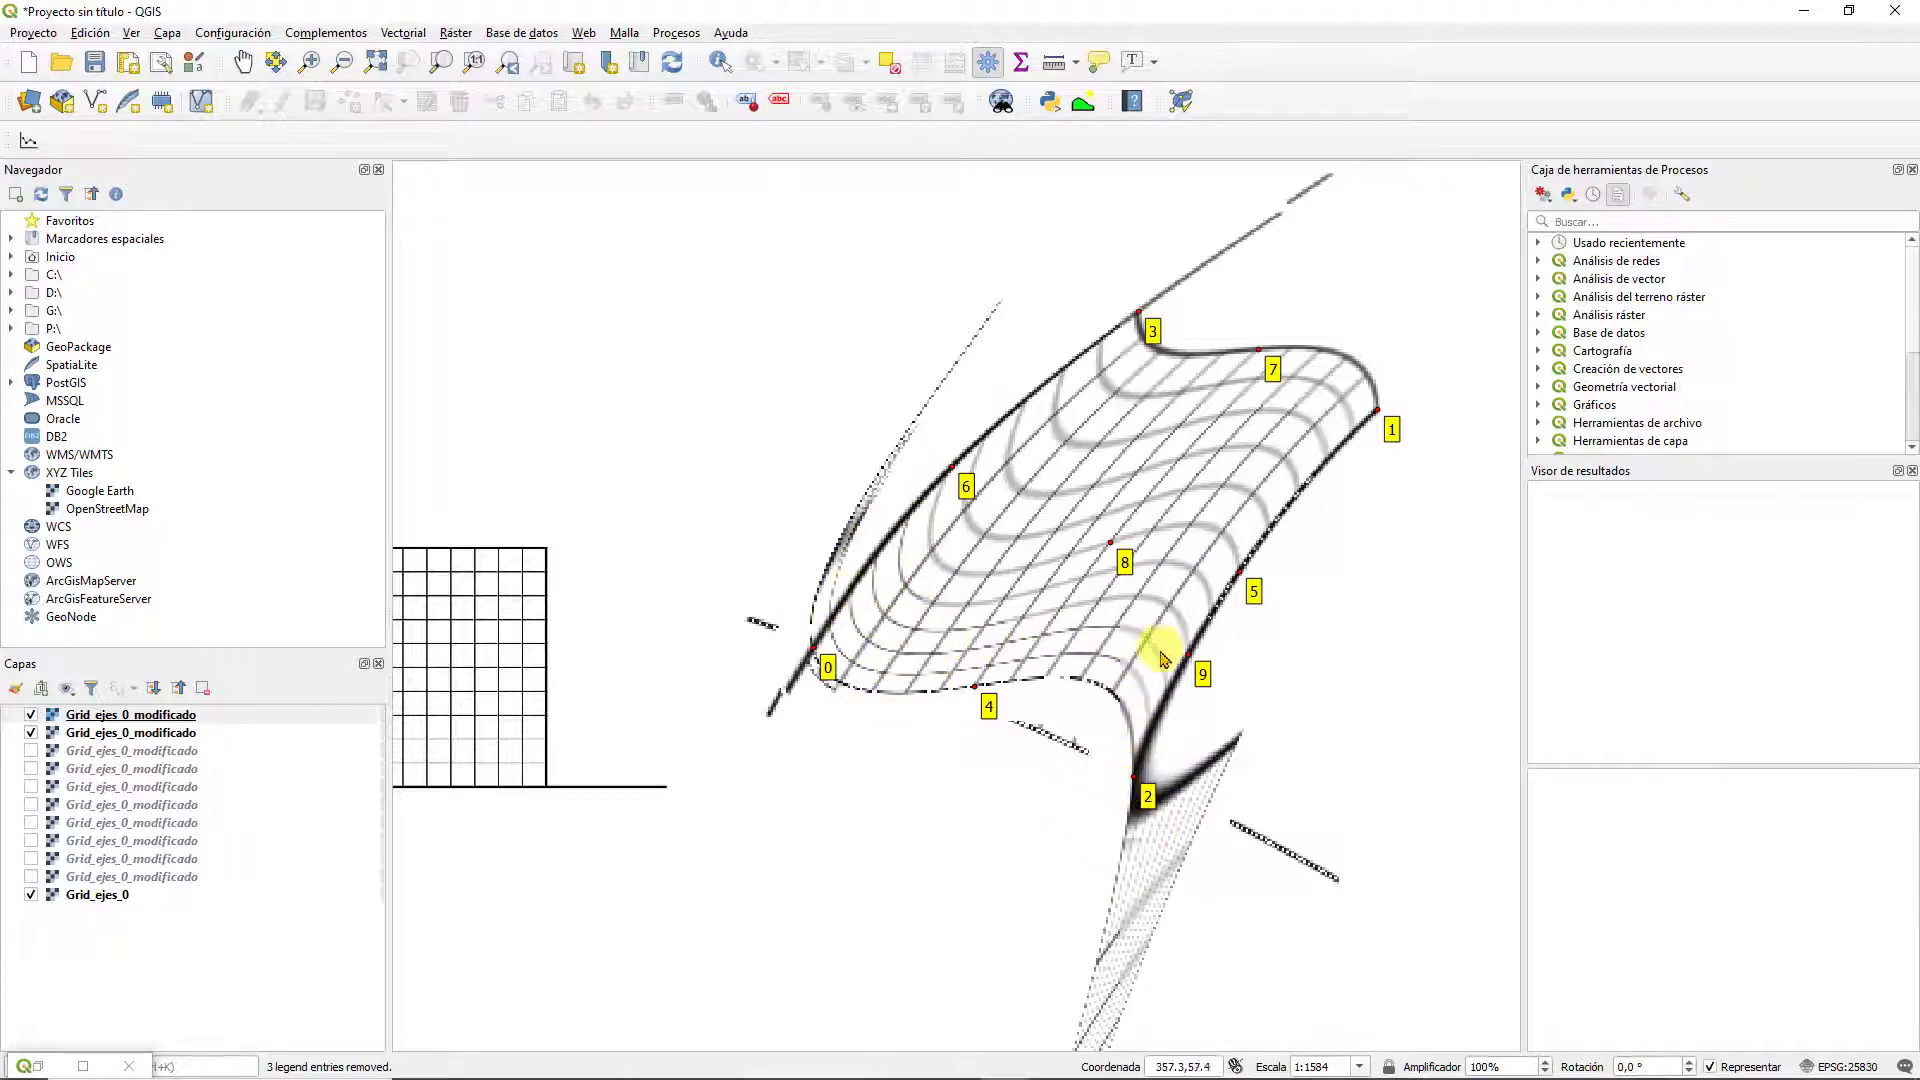
scroll(1161, 652, "down", 1)
left_click_drag(1241, 588, 1143, 576)
scroll(1119, 665, "up", 1)
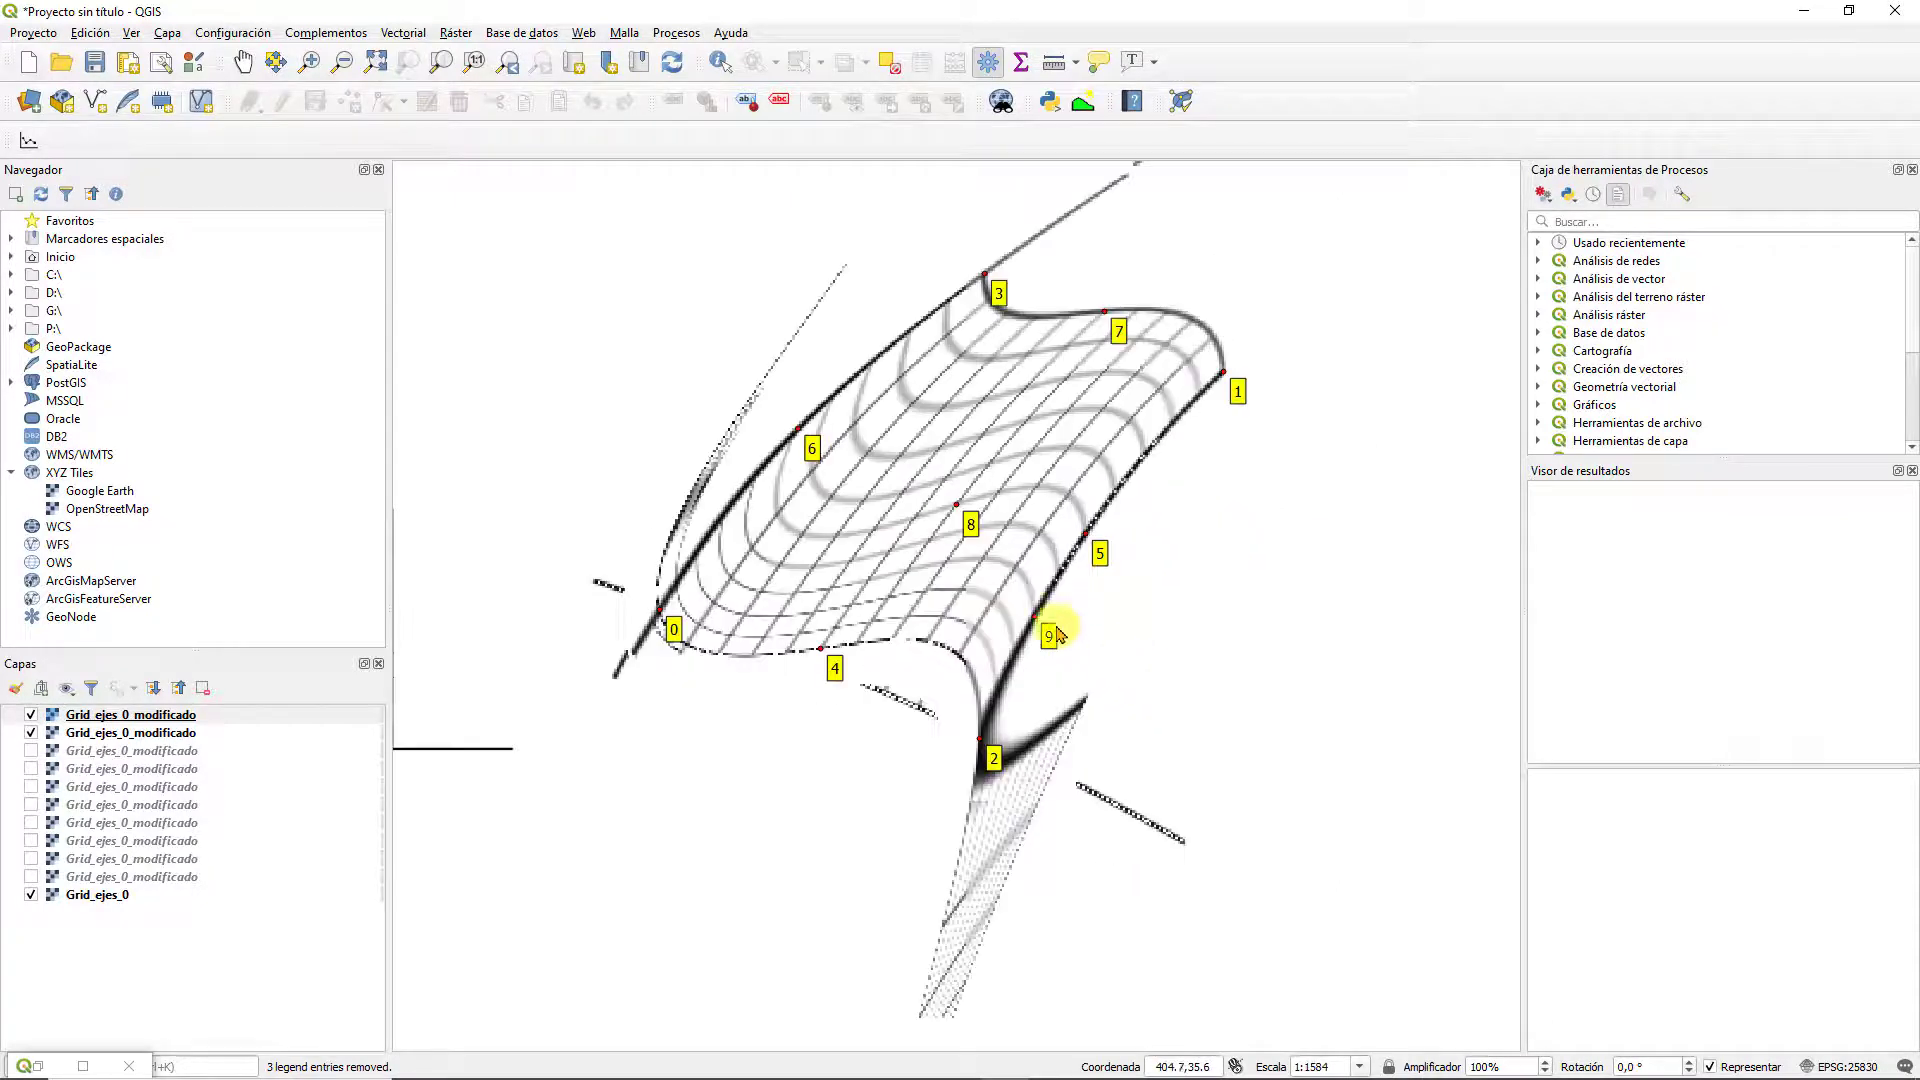
left_click_drag(856, 521, 933, 572)
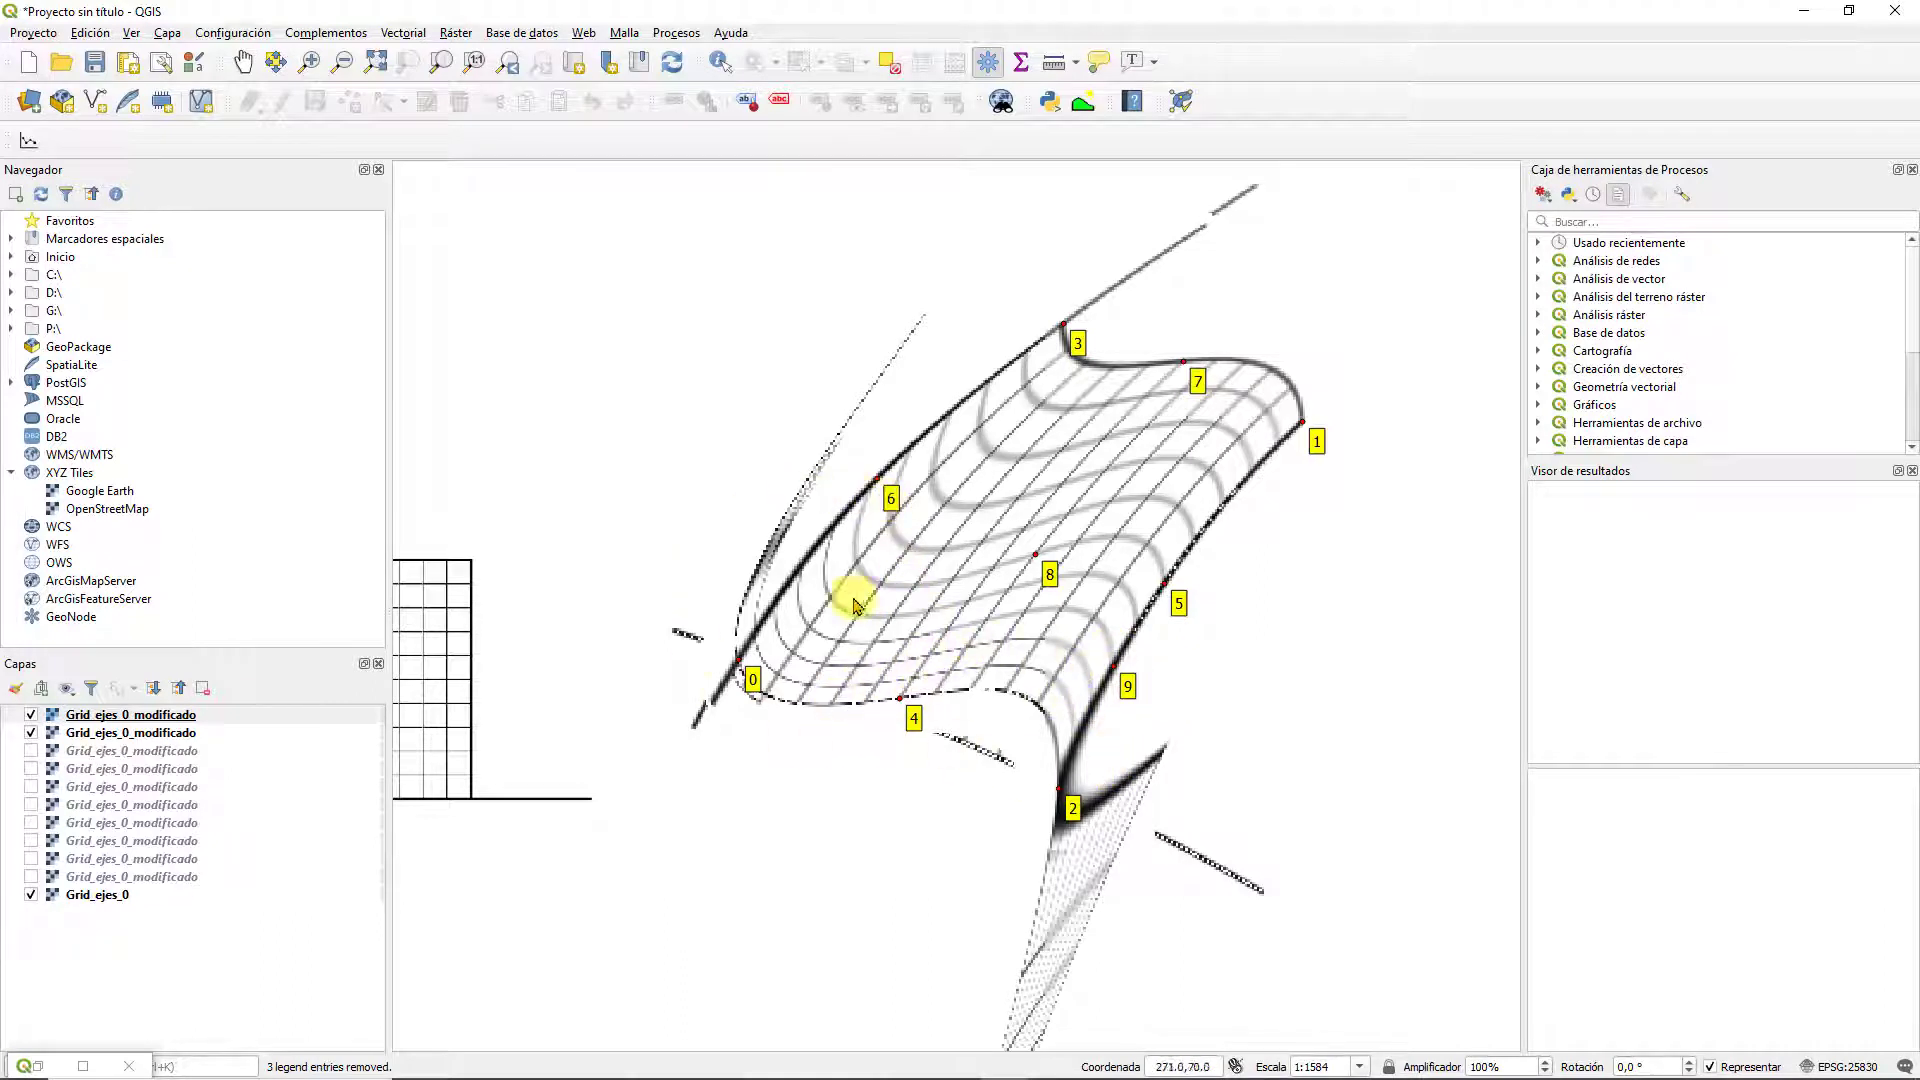
scroll(1159, 755, "down", 1)
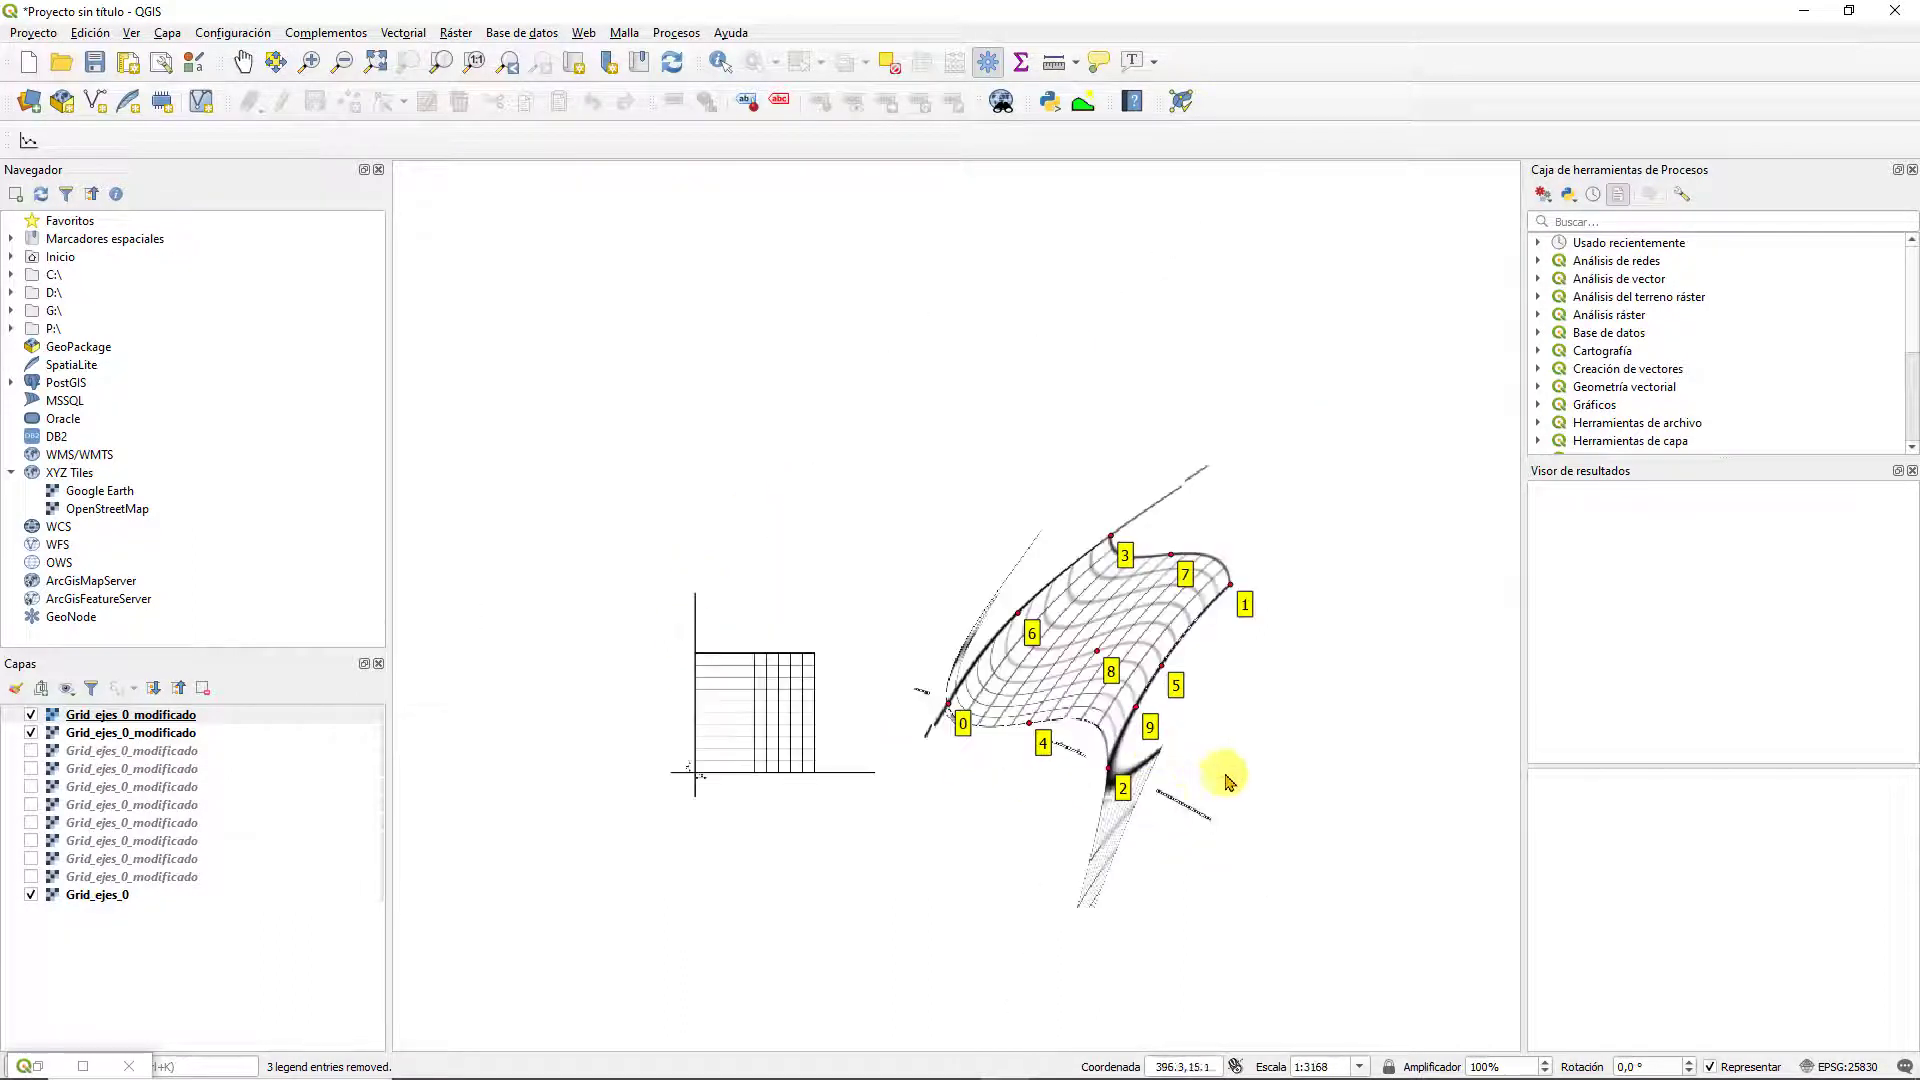
left_click(31, 732)
left_click(45, 715)
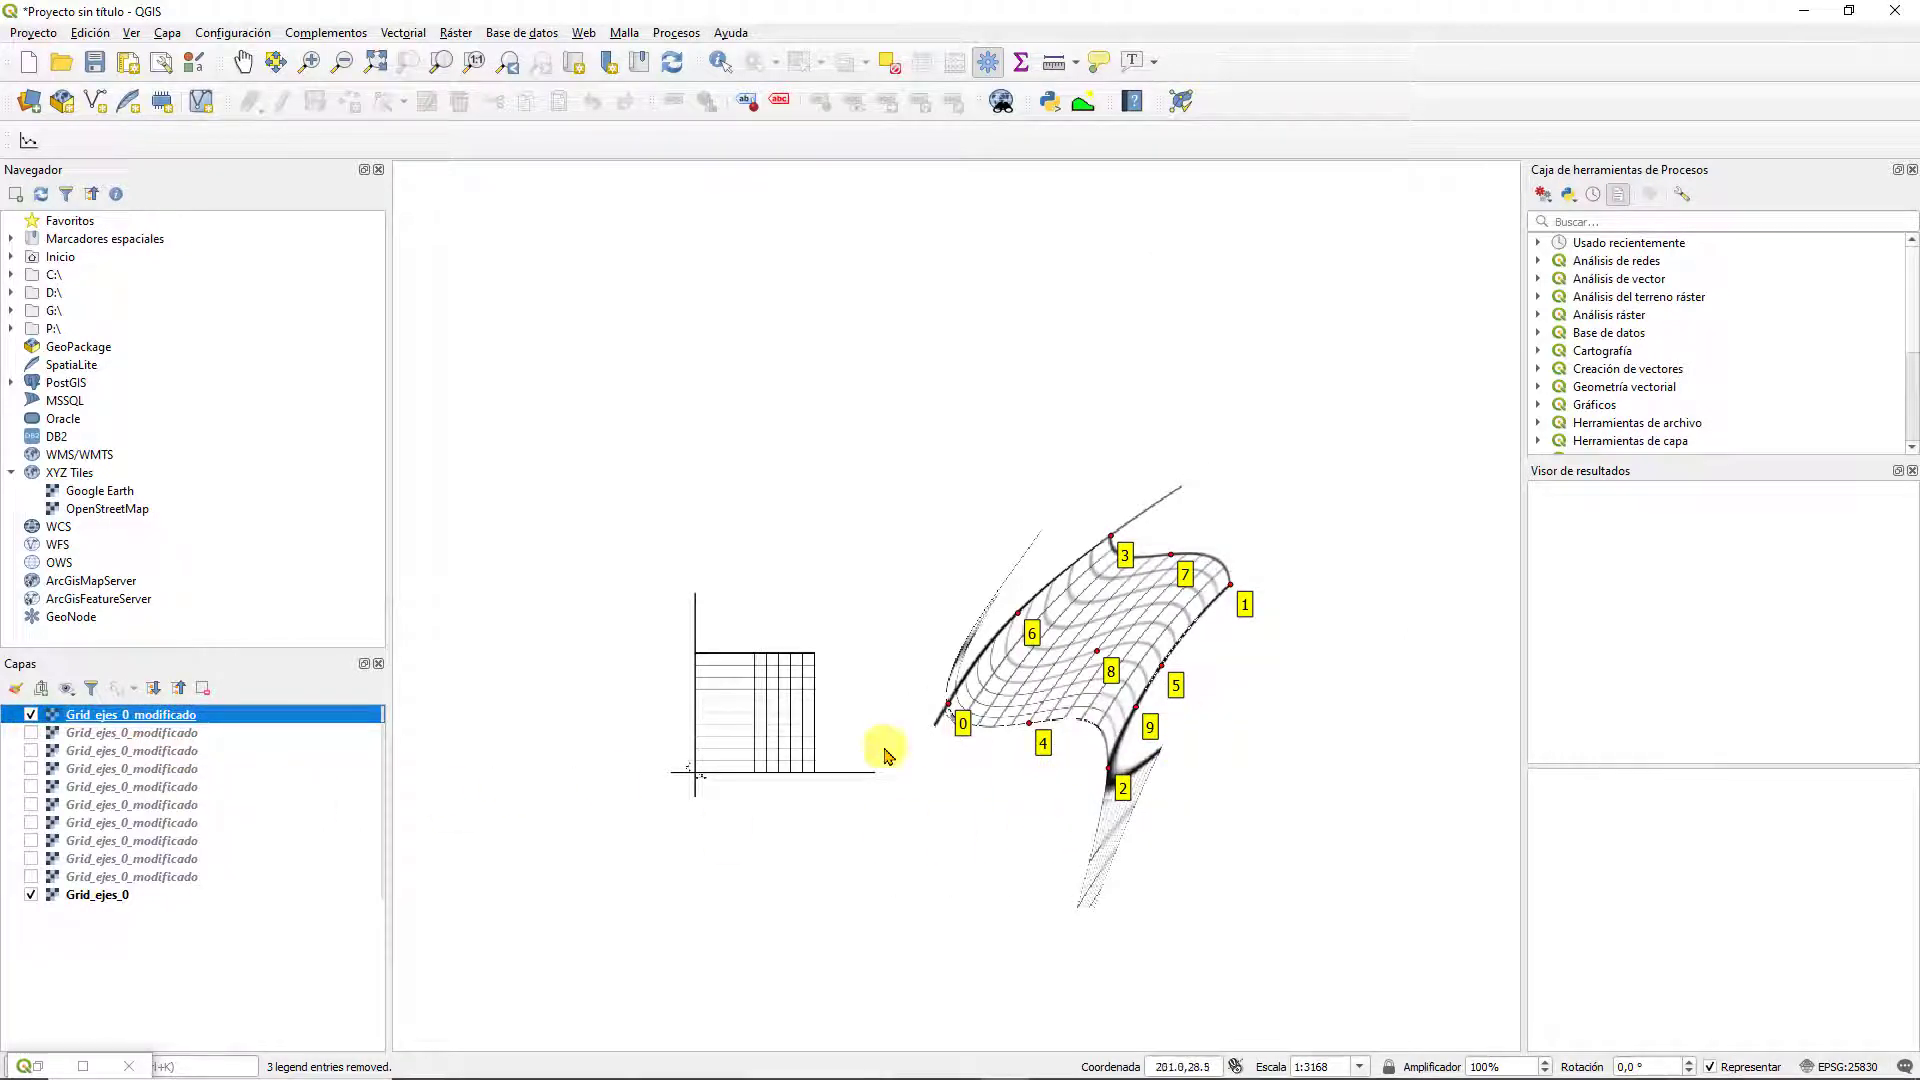
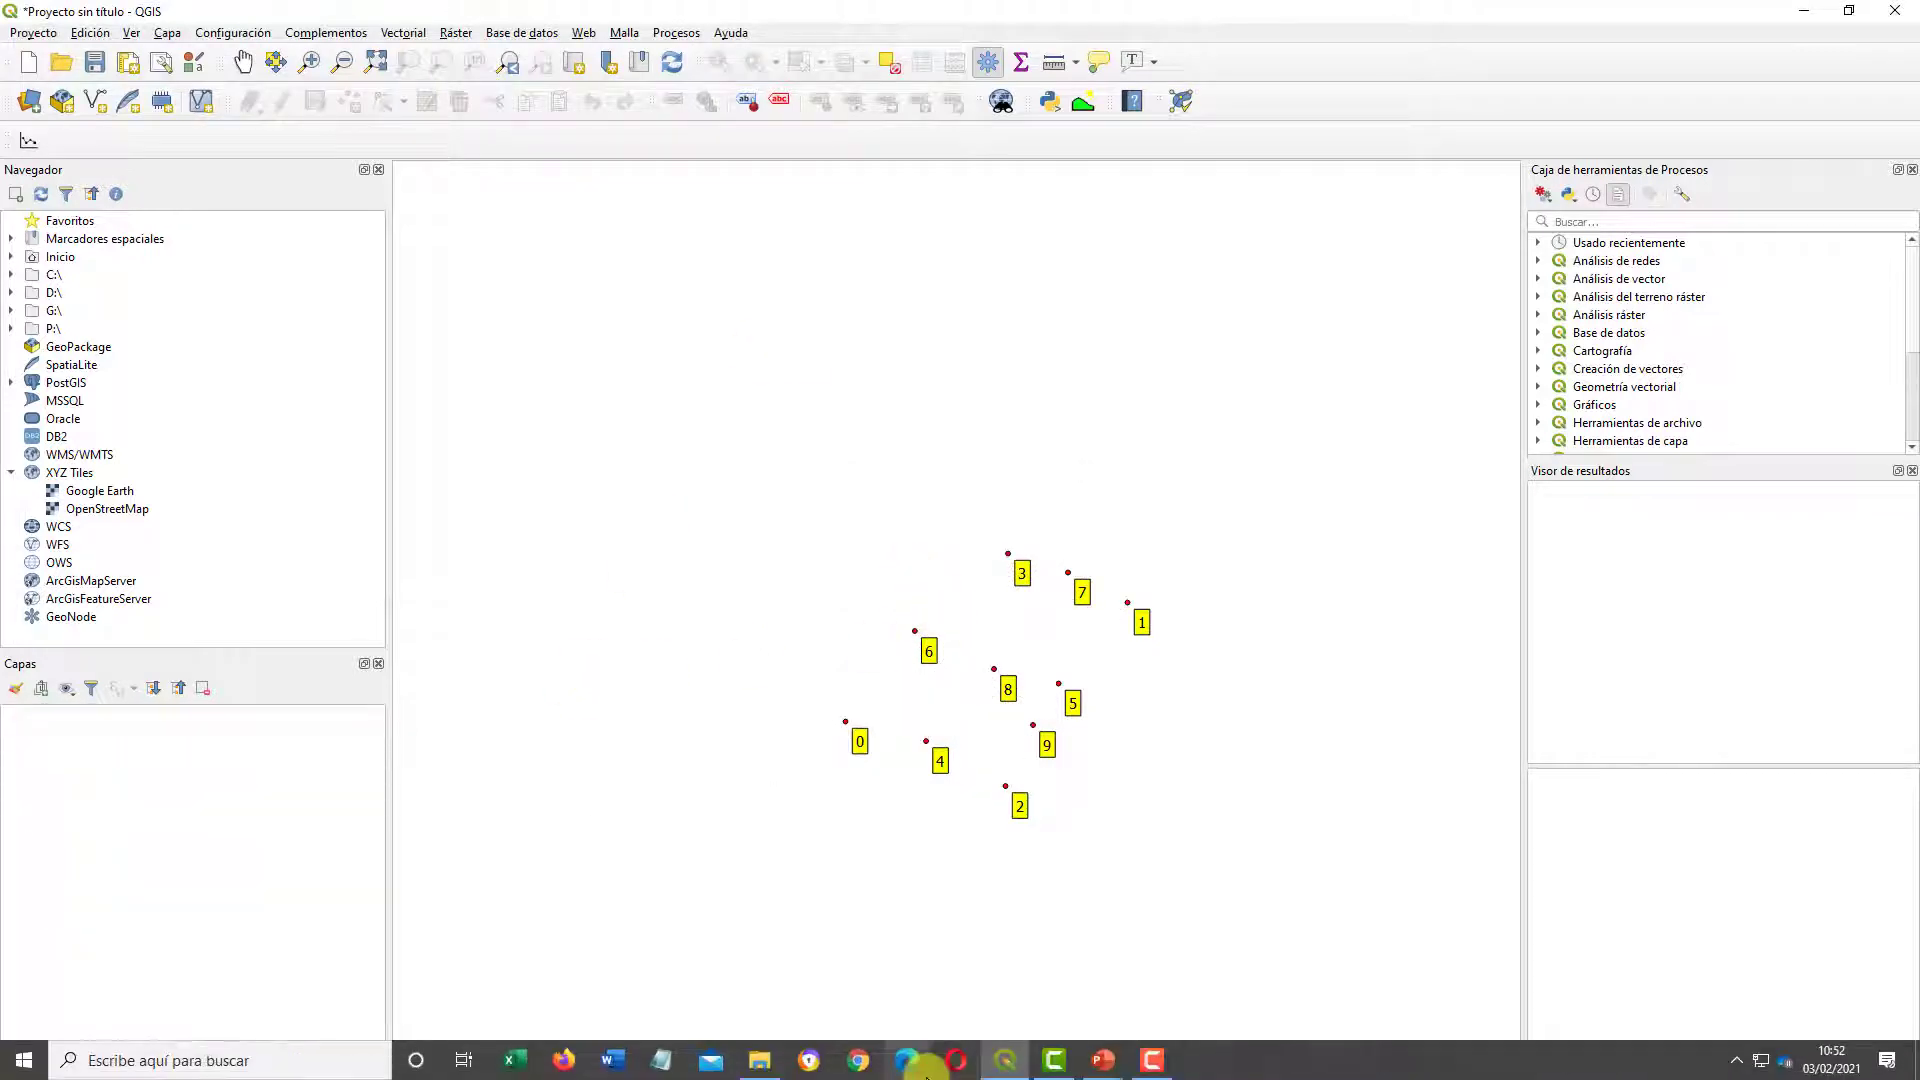
Close the georeferencer with its loaded control points, reopen it to check that it is empty, and close it again
left_click(1018, 1059)
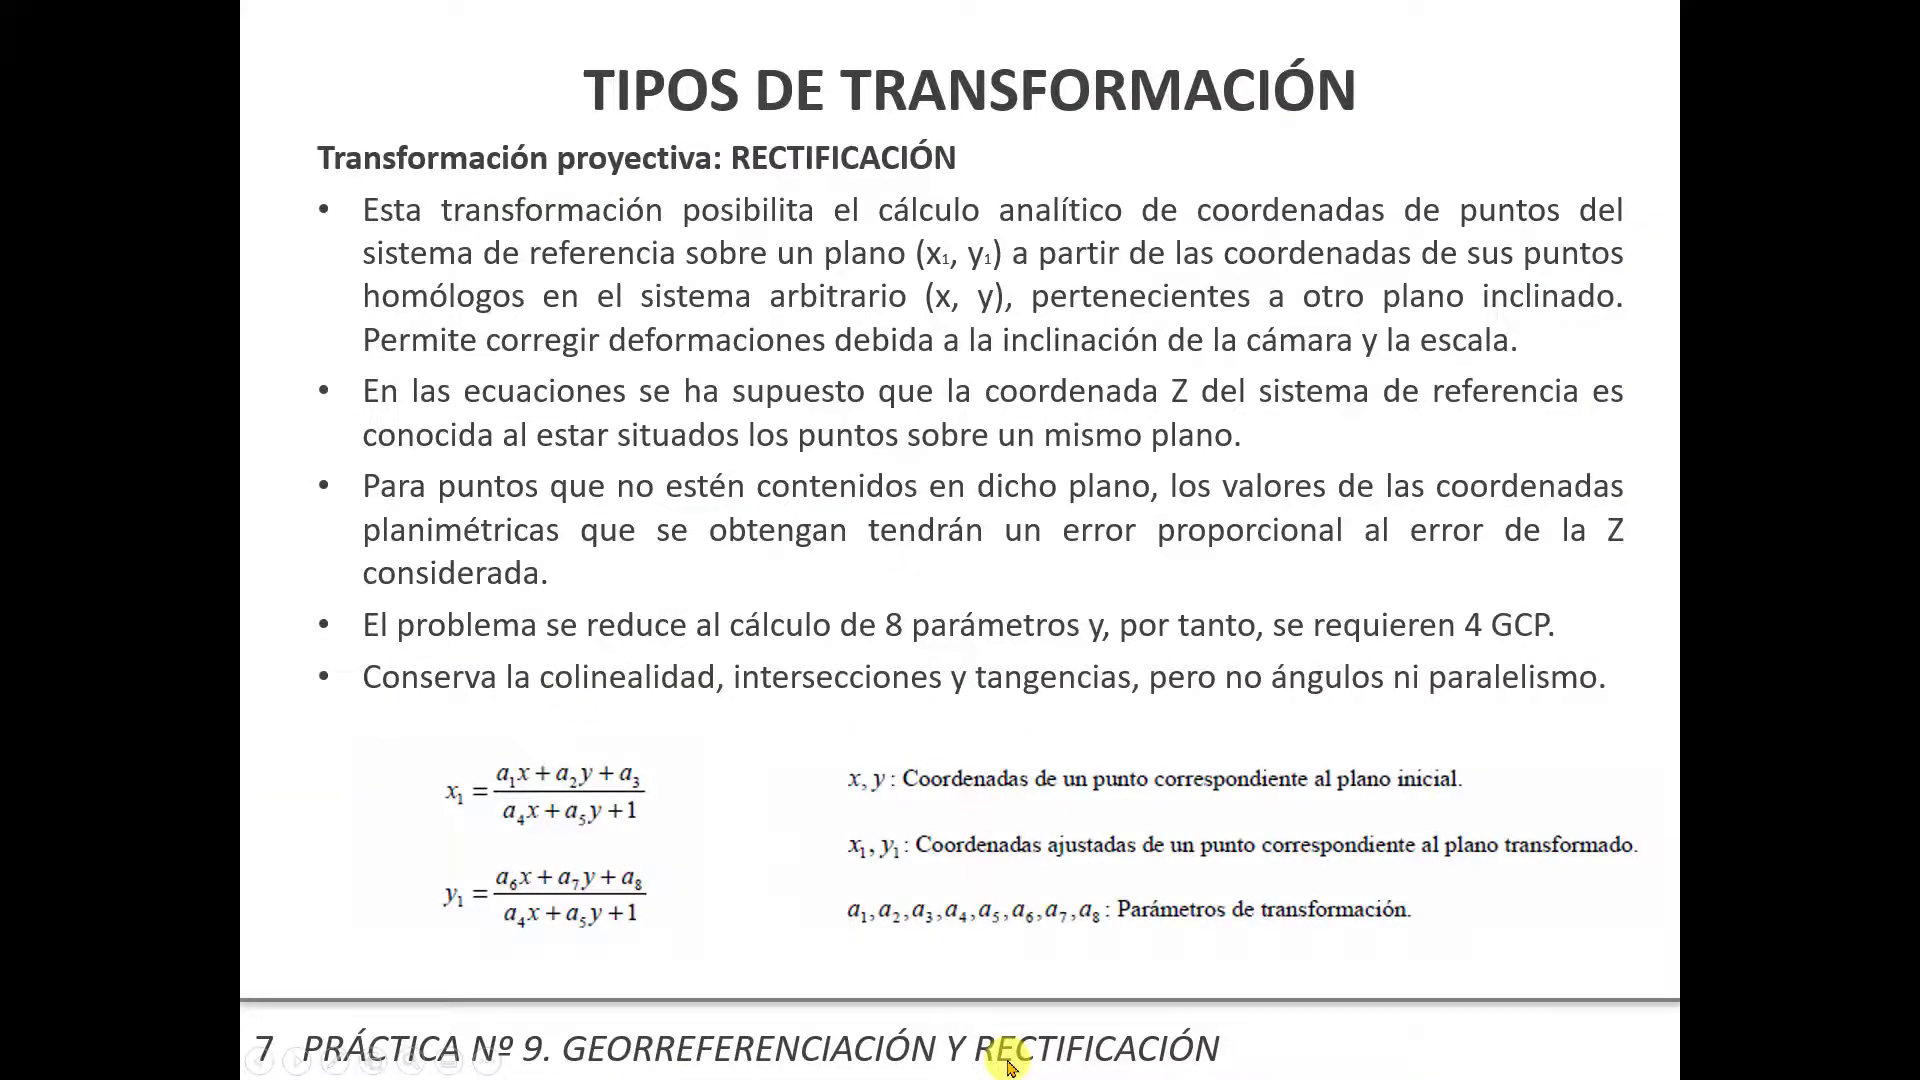
left_click(1005, 1064)
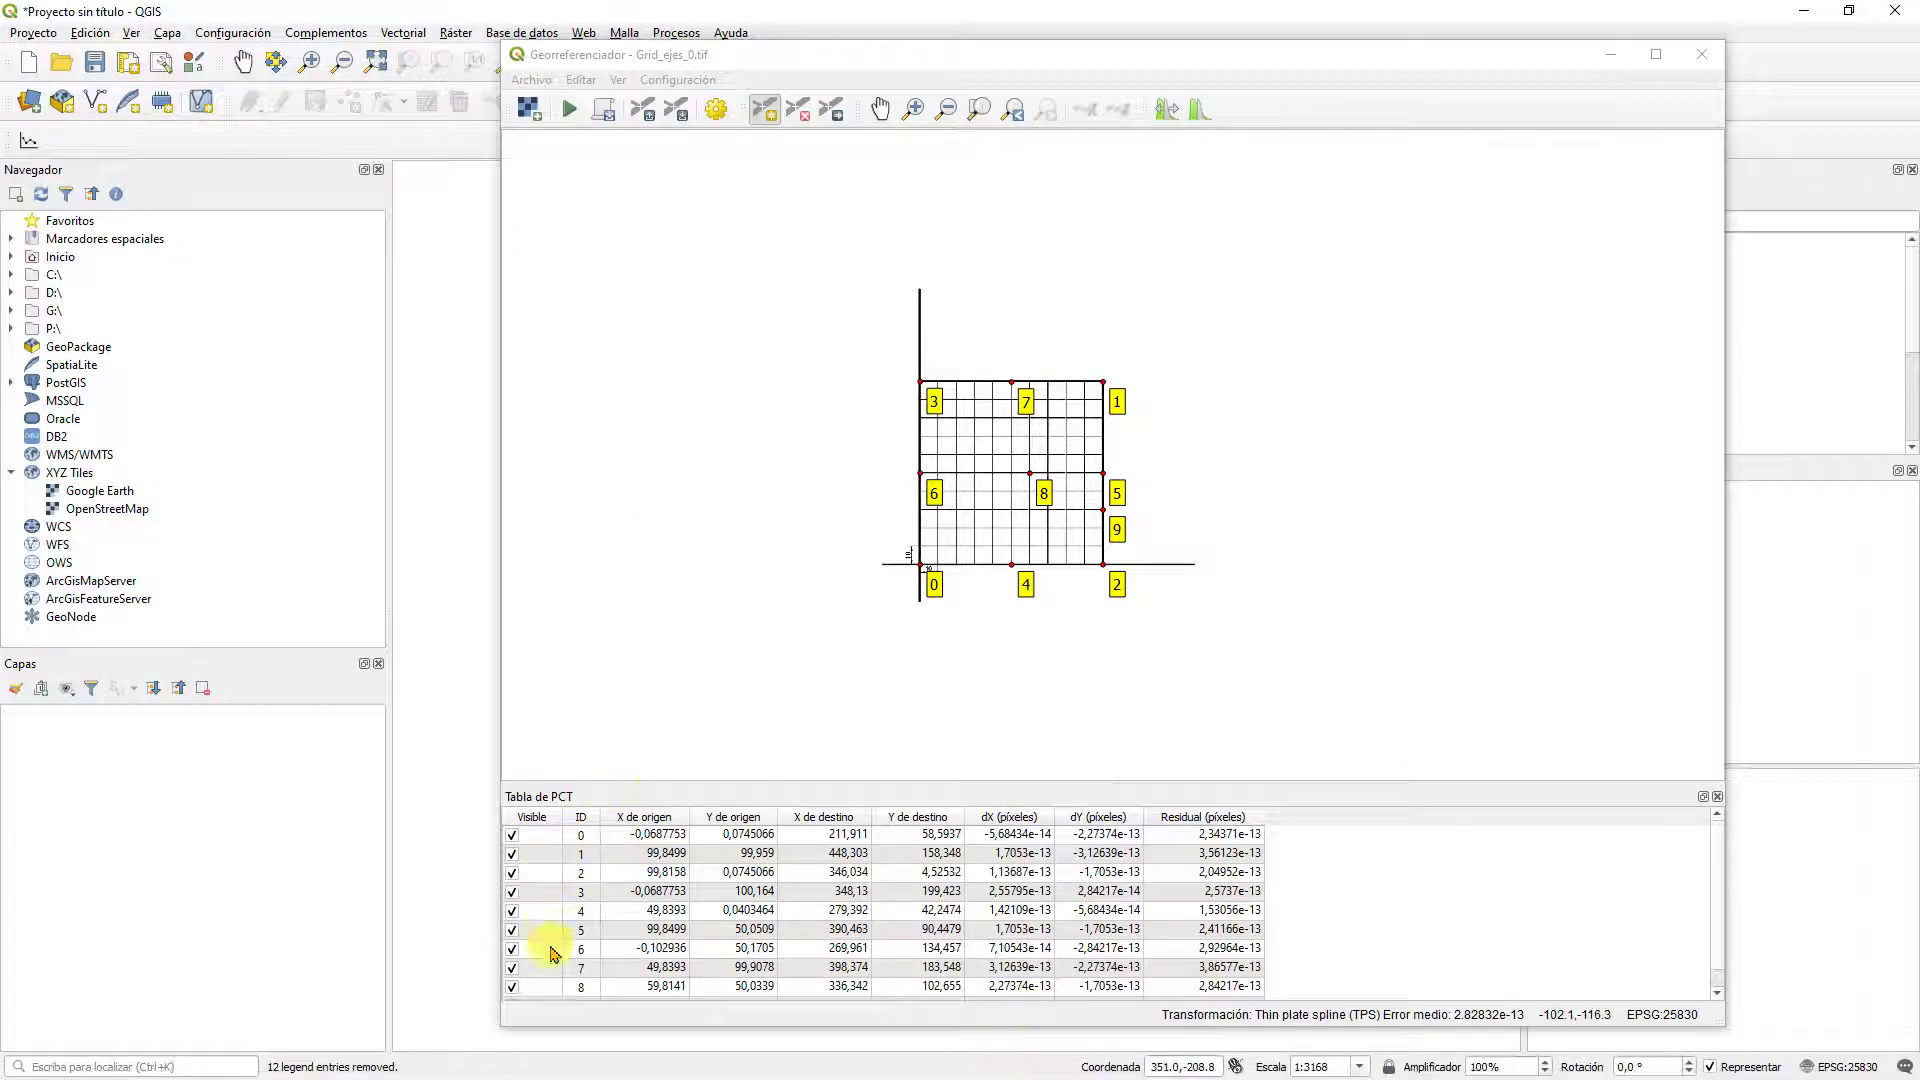
left_click(546, 989)
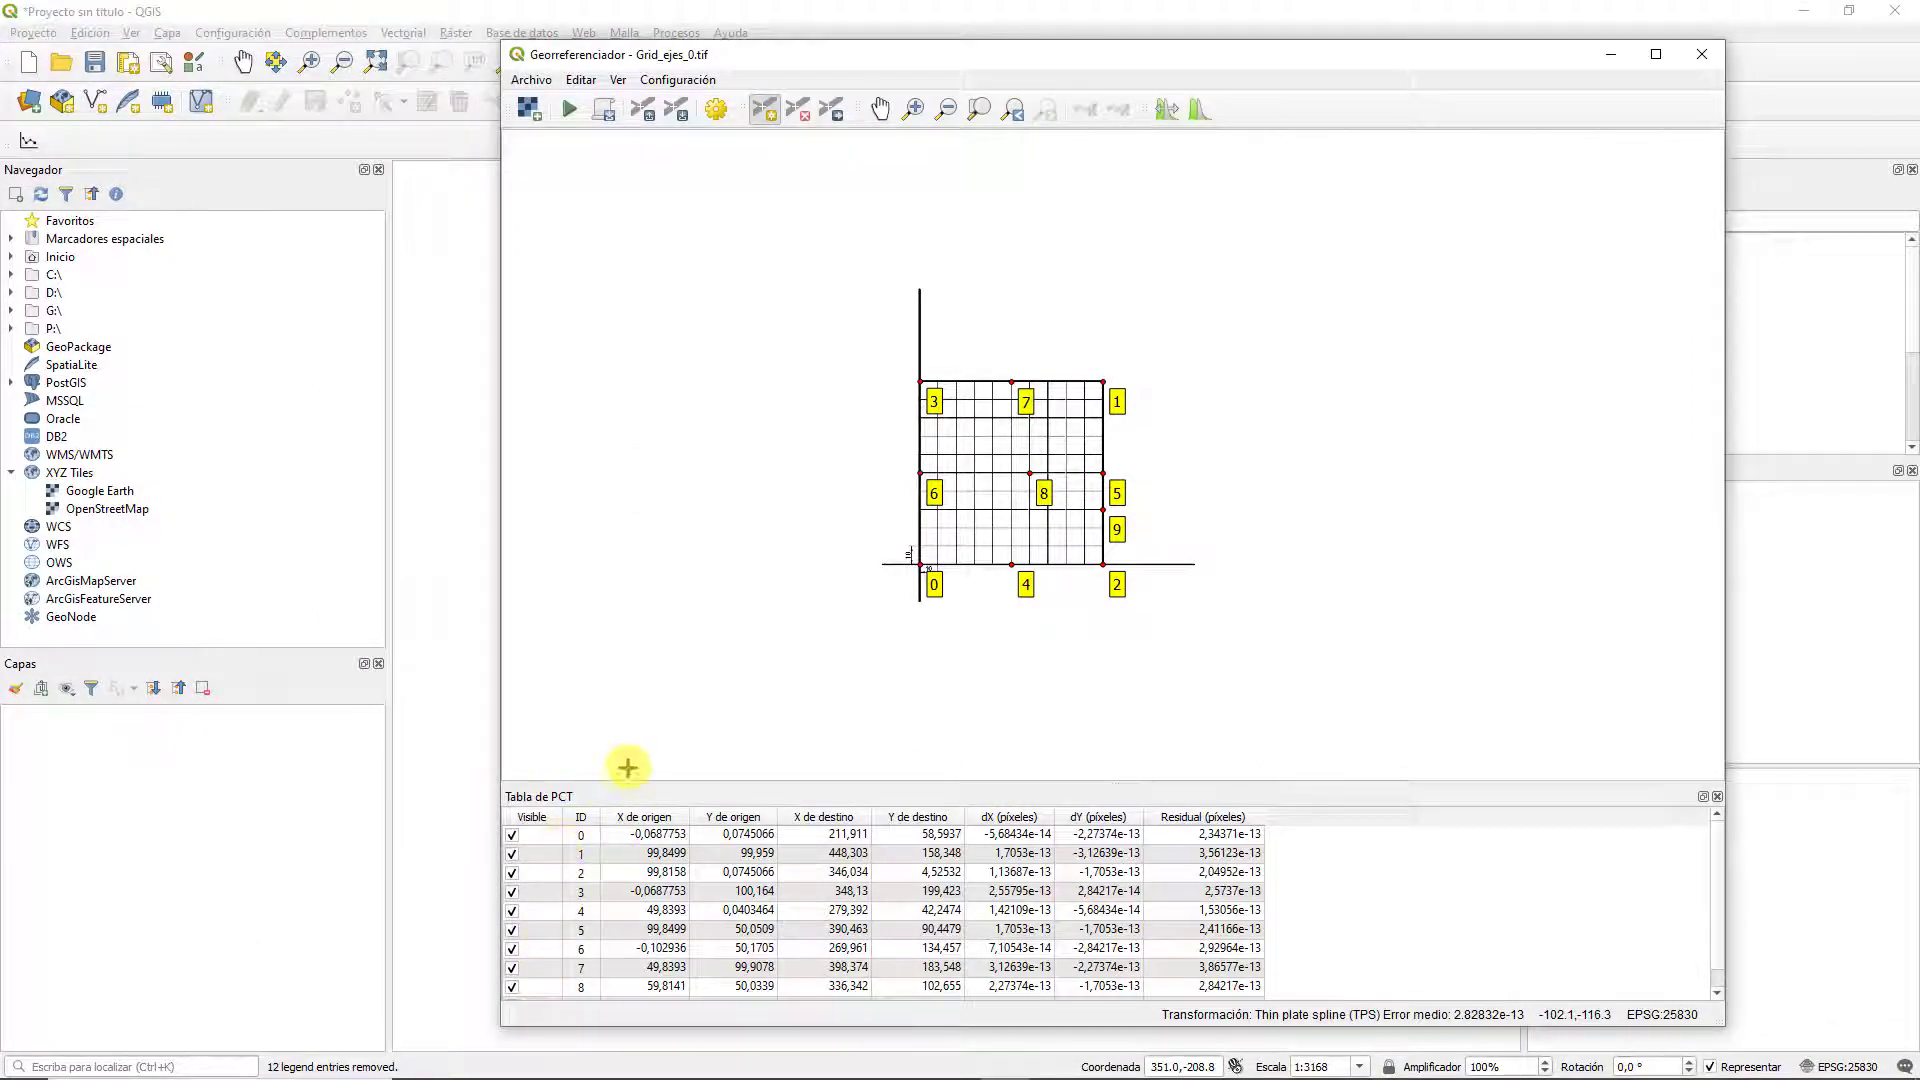
left_click(1702, 56)
left_click(447, 38)
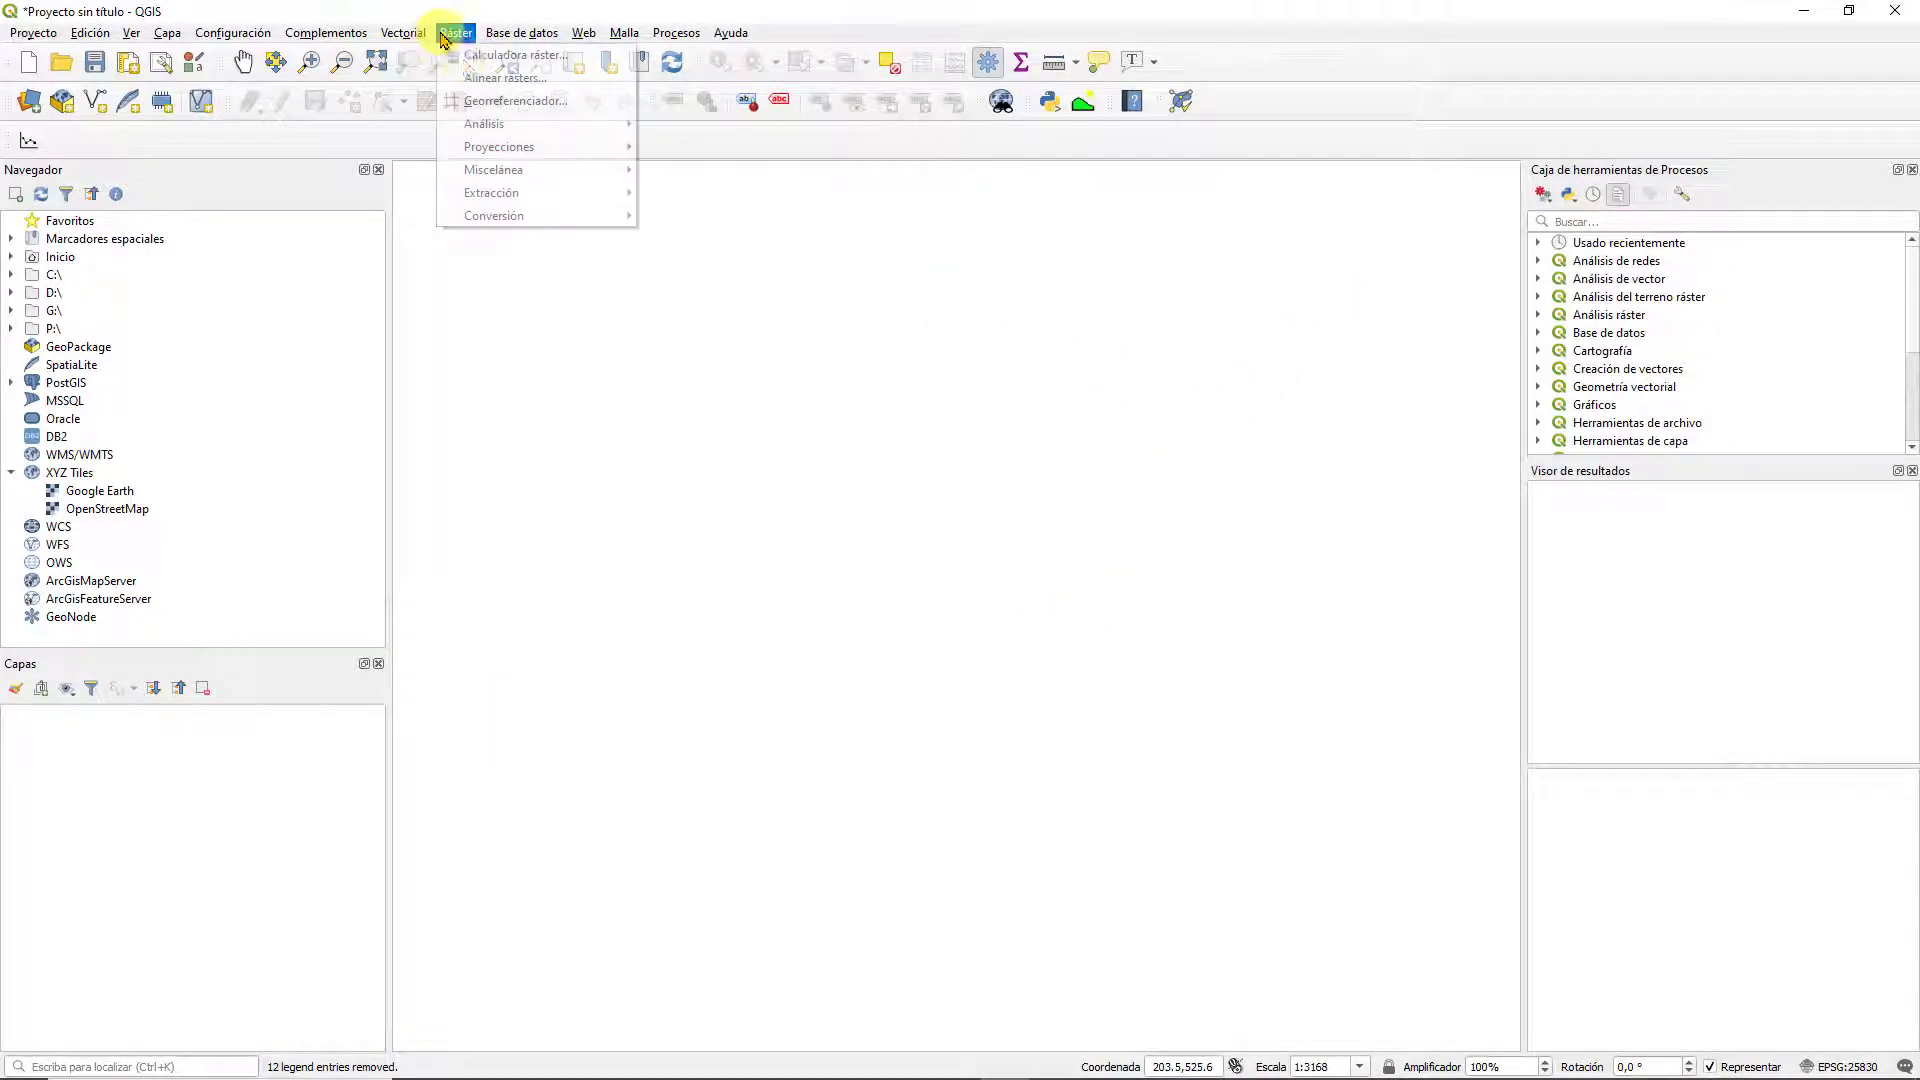
left_click(475, 96)
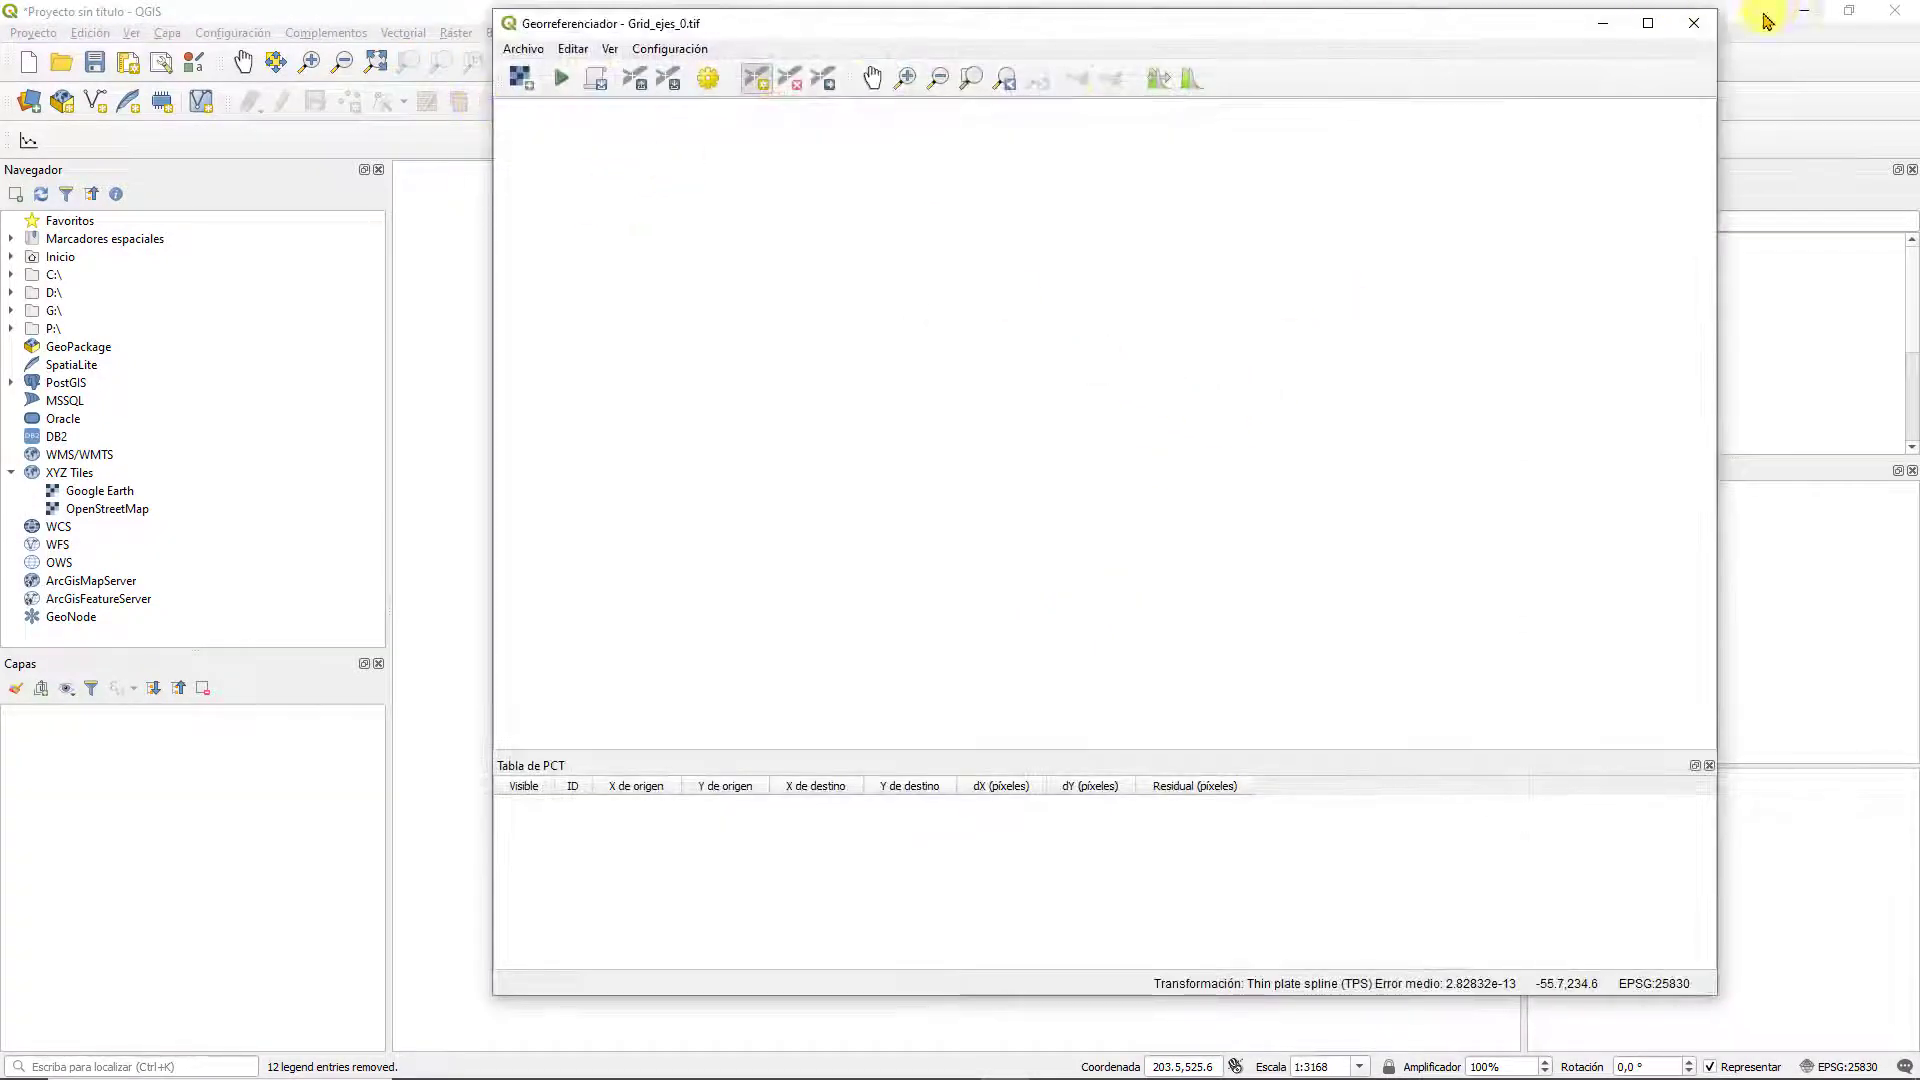
left_click(1692, 22)
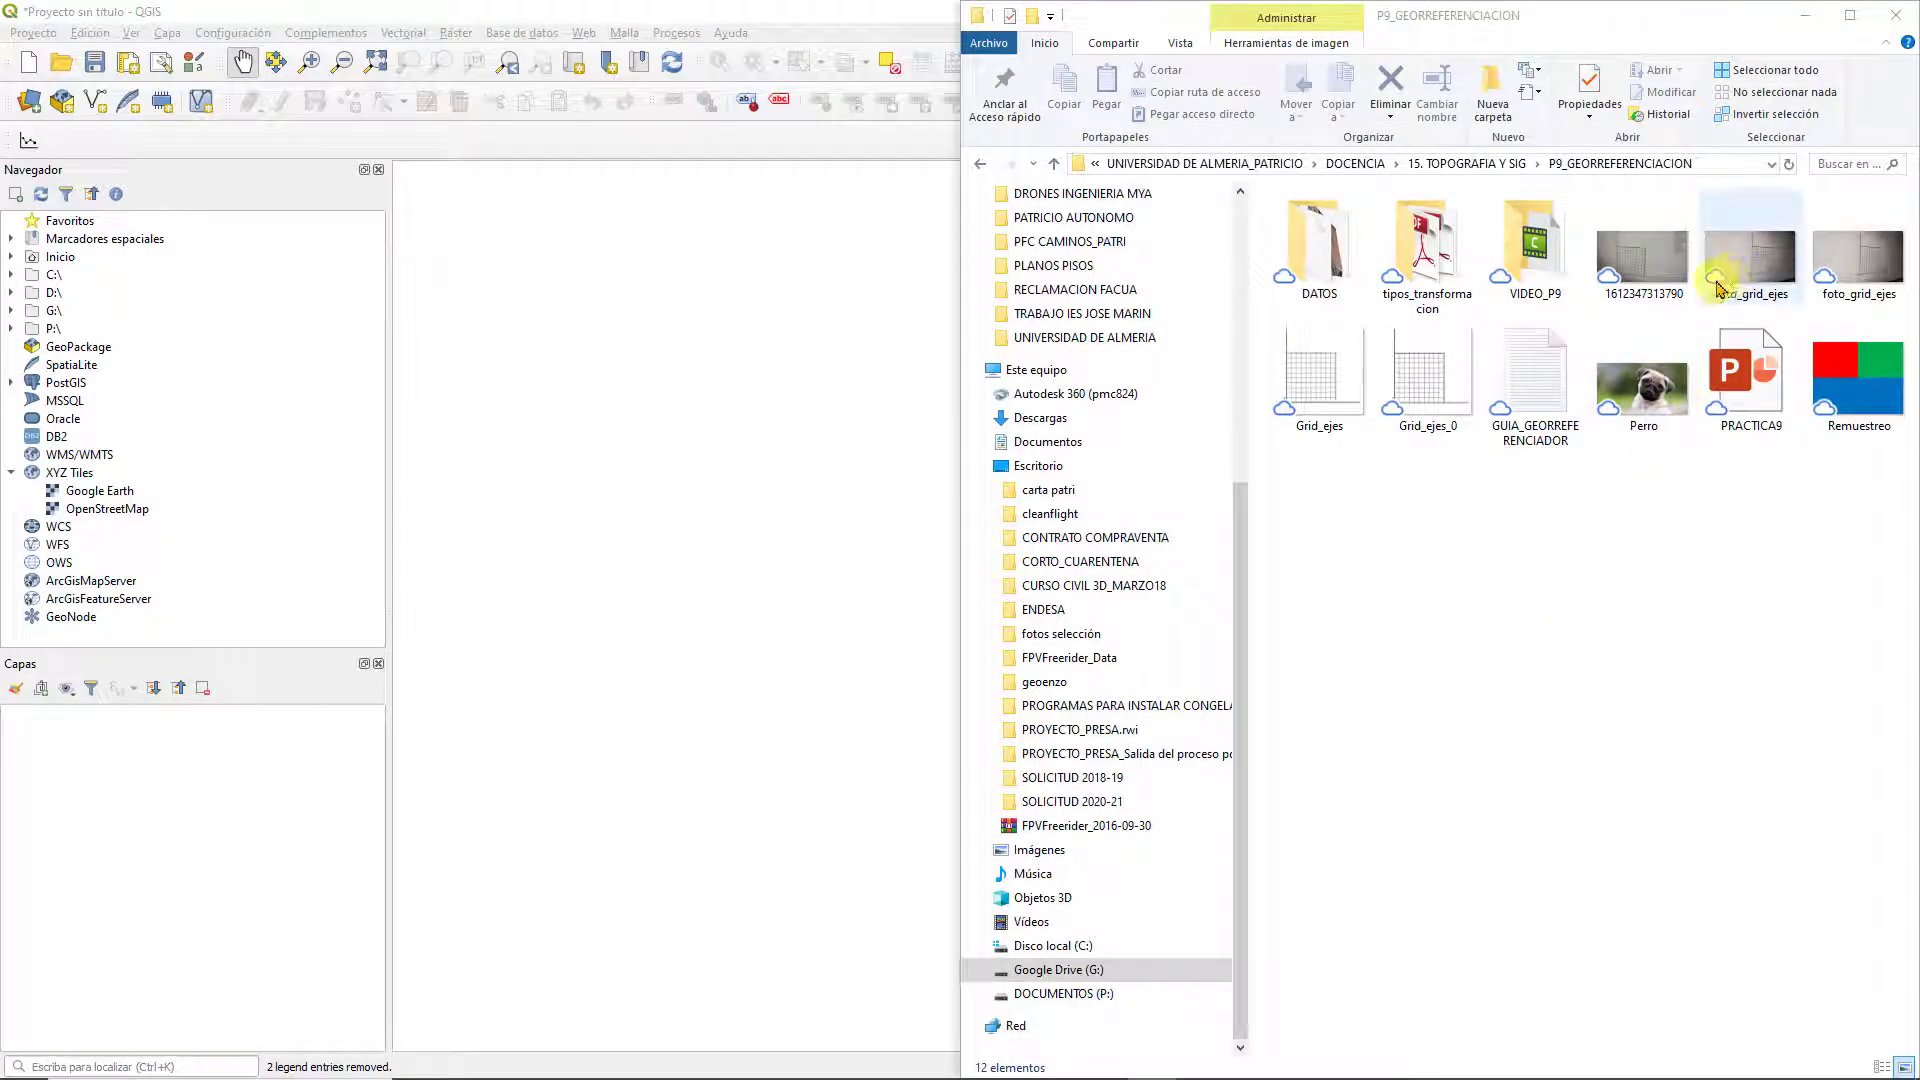
Add the foto_grid_ejes image from the P9_GEORREFERENCIACION folder to the project as a layer
left_click_drag(1740, 279, 150, 949)
left_click(655, 900)
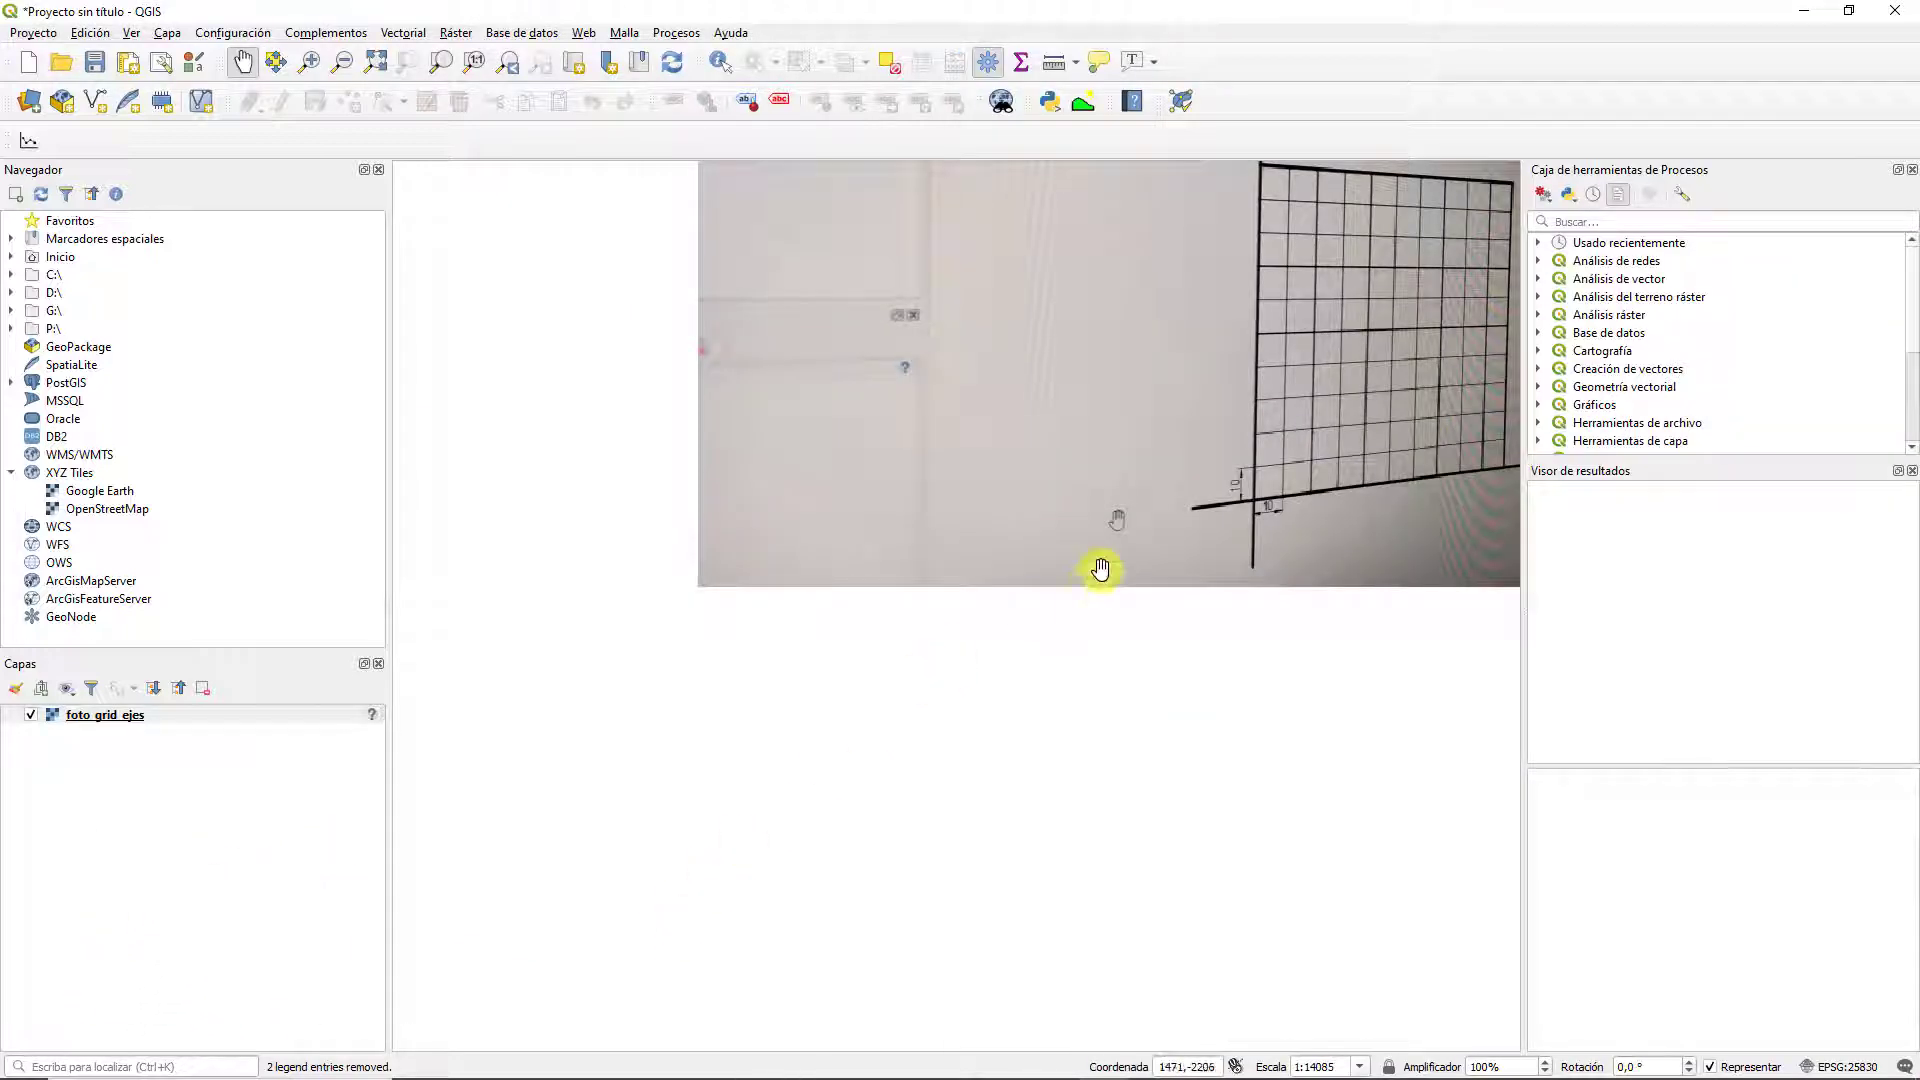
scroll(1213, 523, "up", 1)
scroll(1185, 535, "down", 1)
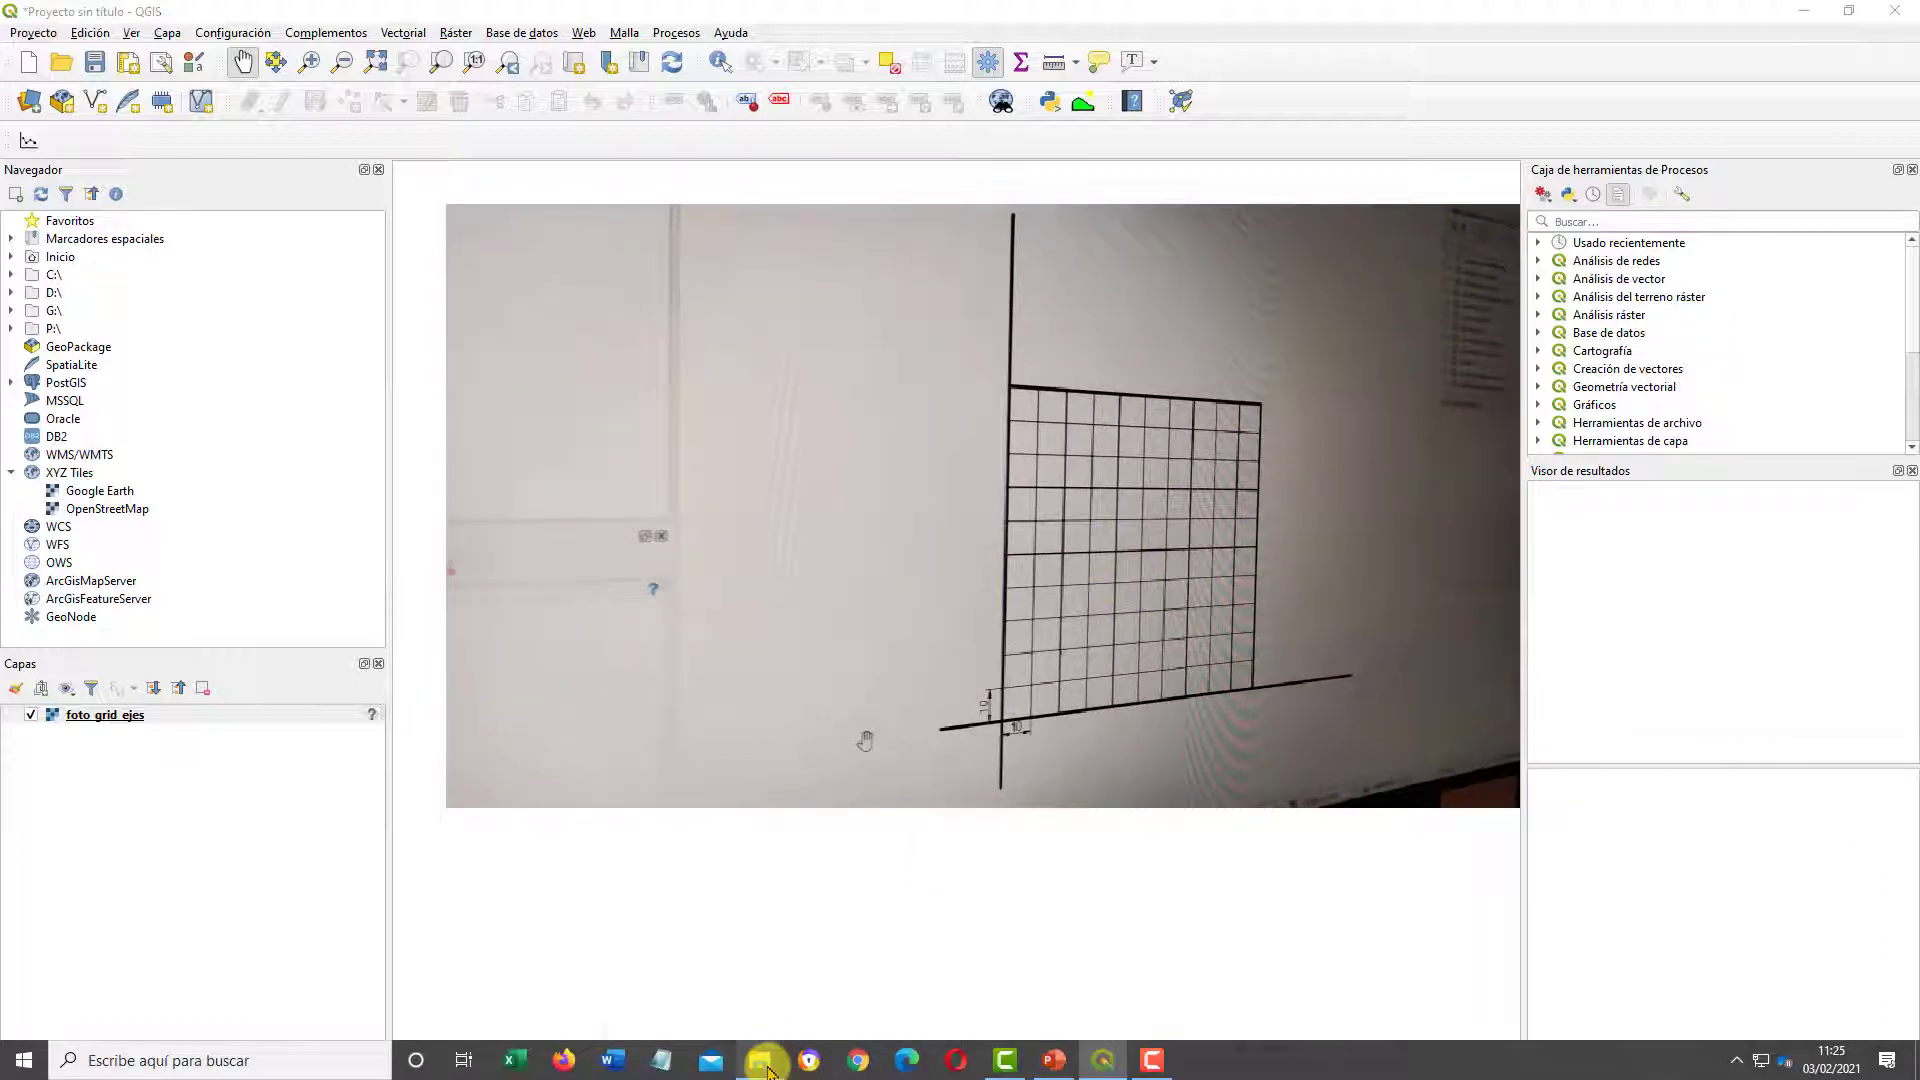
Add the Grid_ejes_0 image from the P9_GEORREFERENCIACION folder as a second layer
mouse_move(767, 1070)
left_click(685, 992)
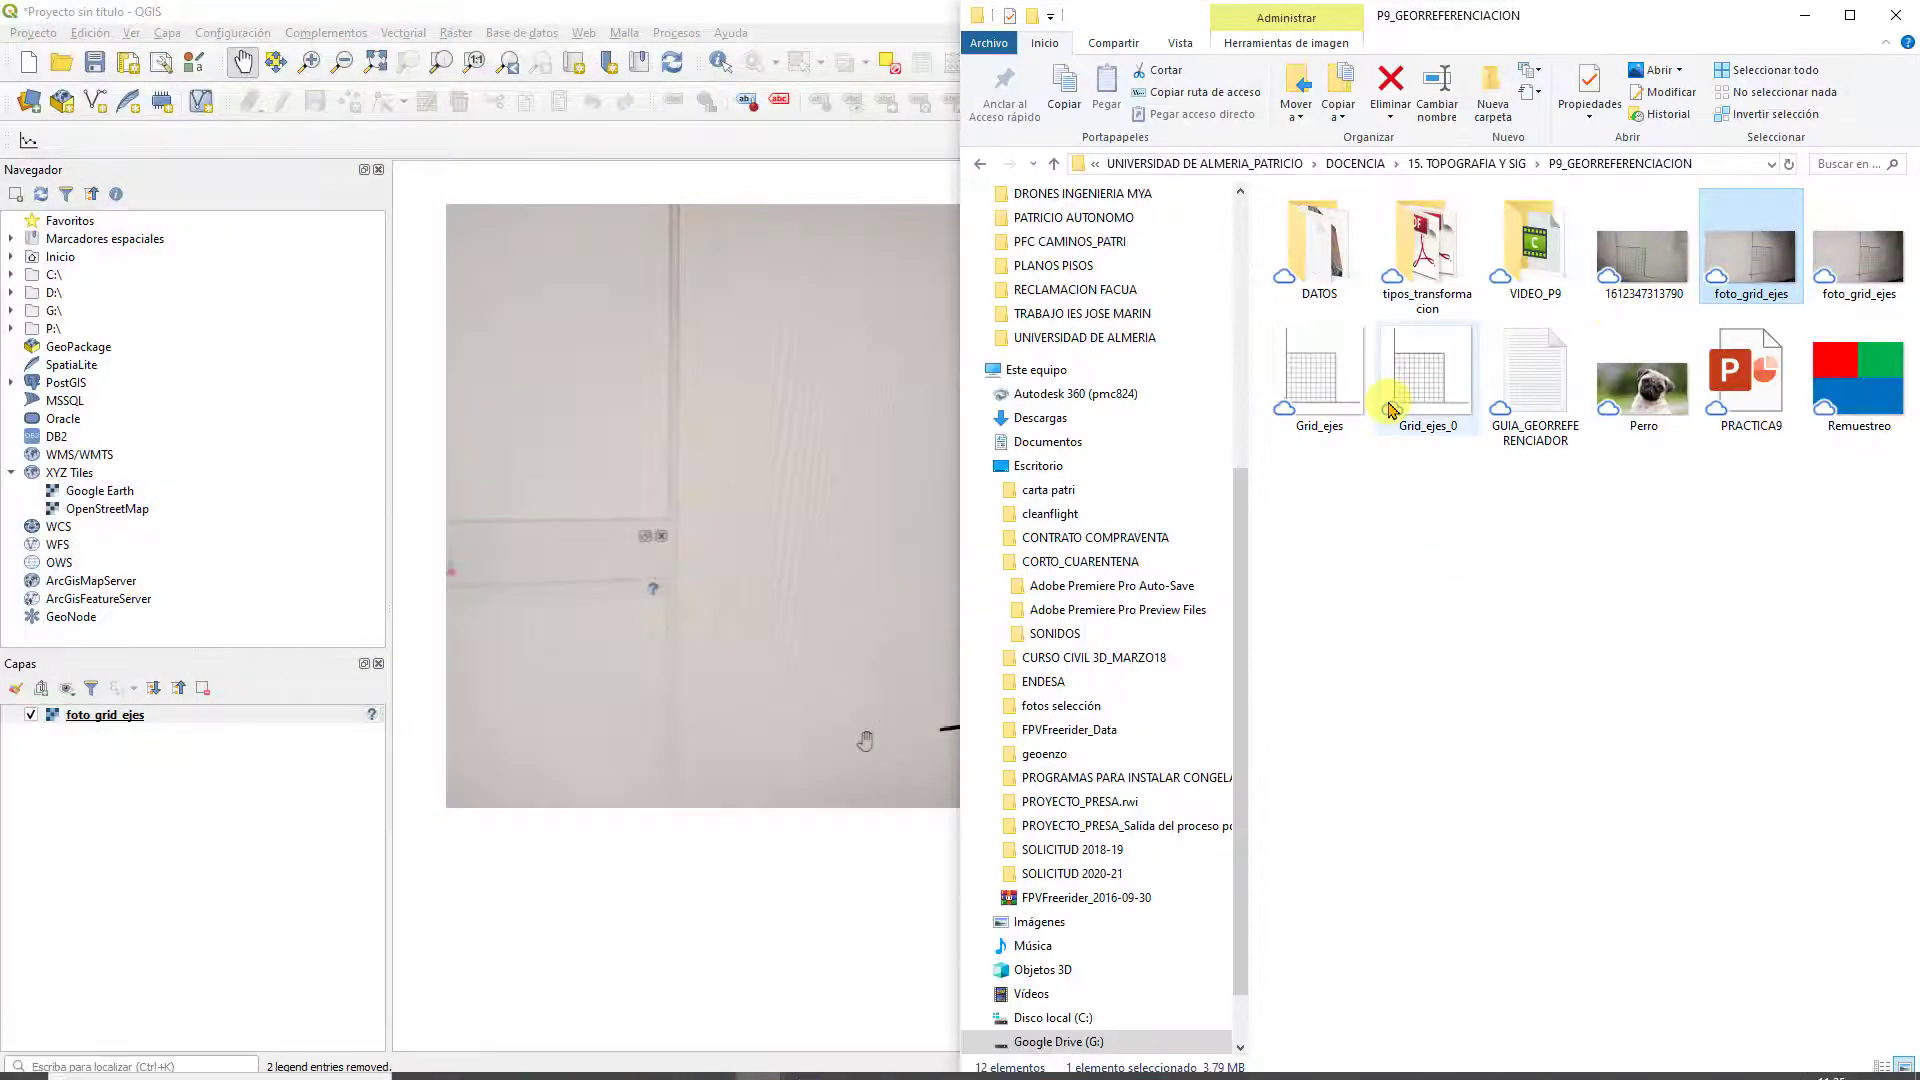
left_click_drag(1393, 409, 200, 870)
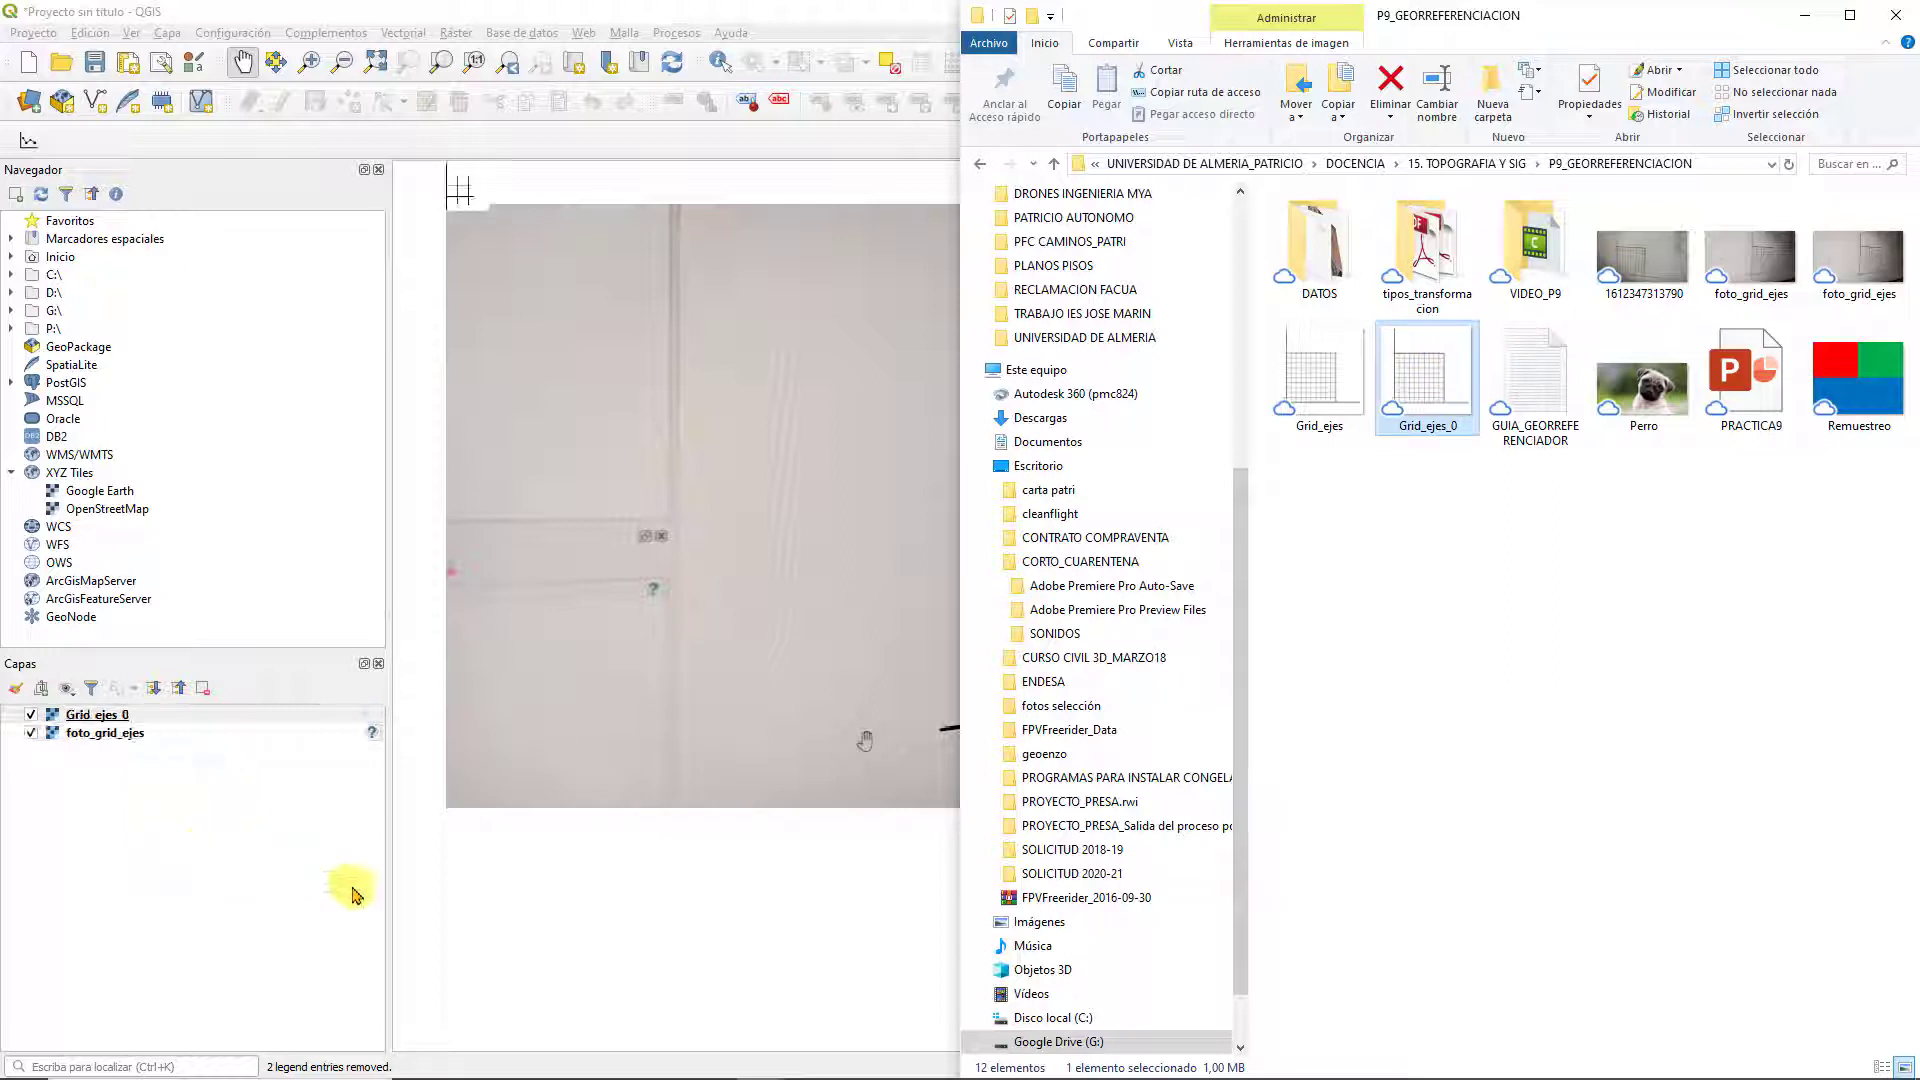
left_click(615, 987)
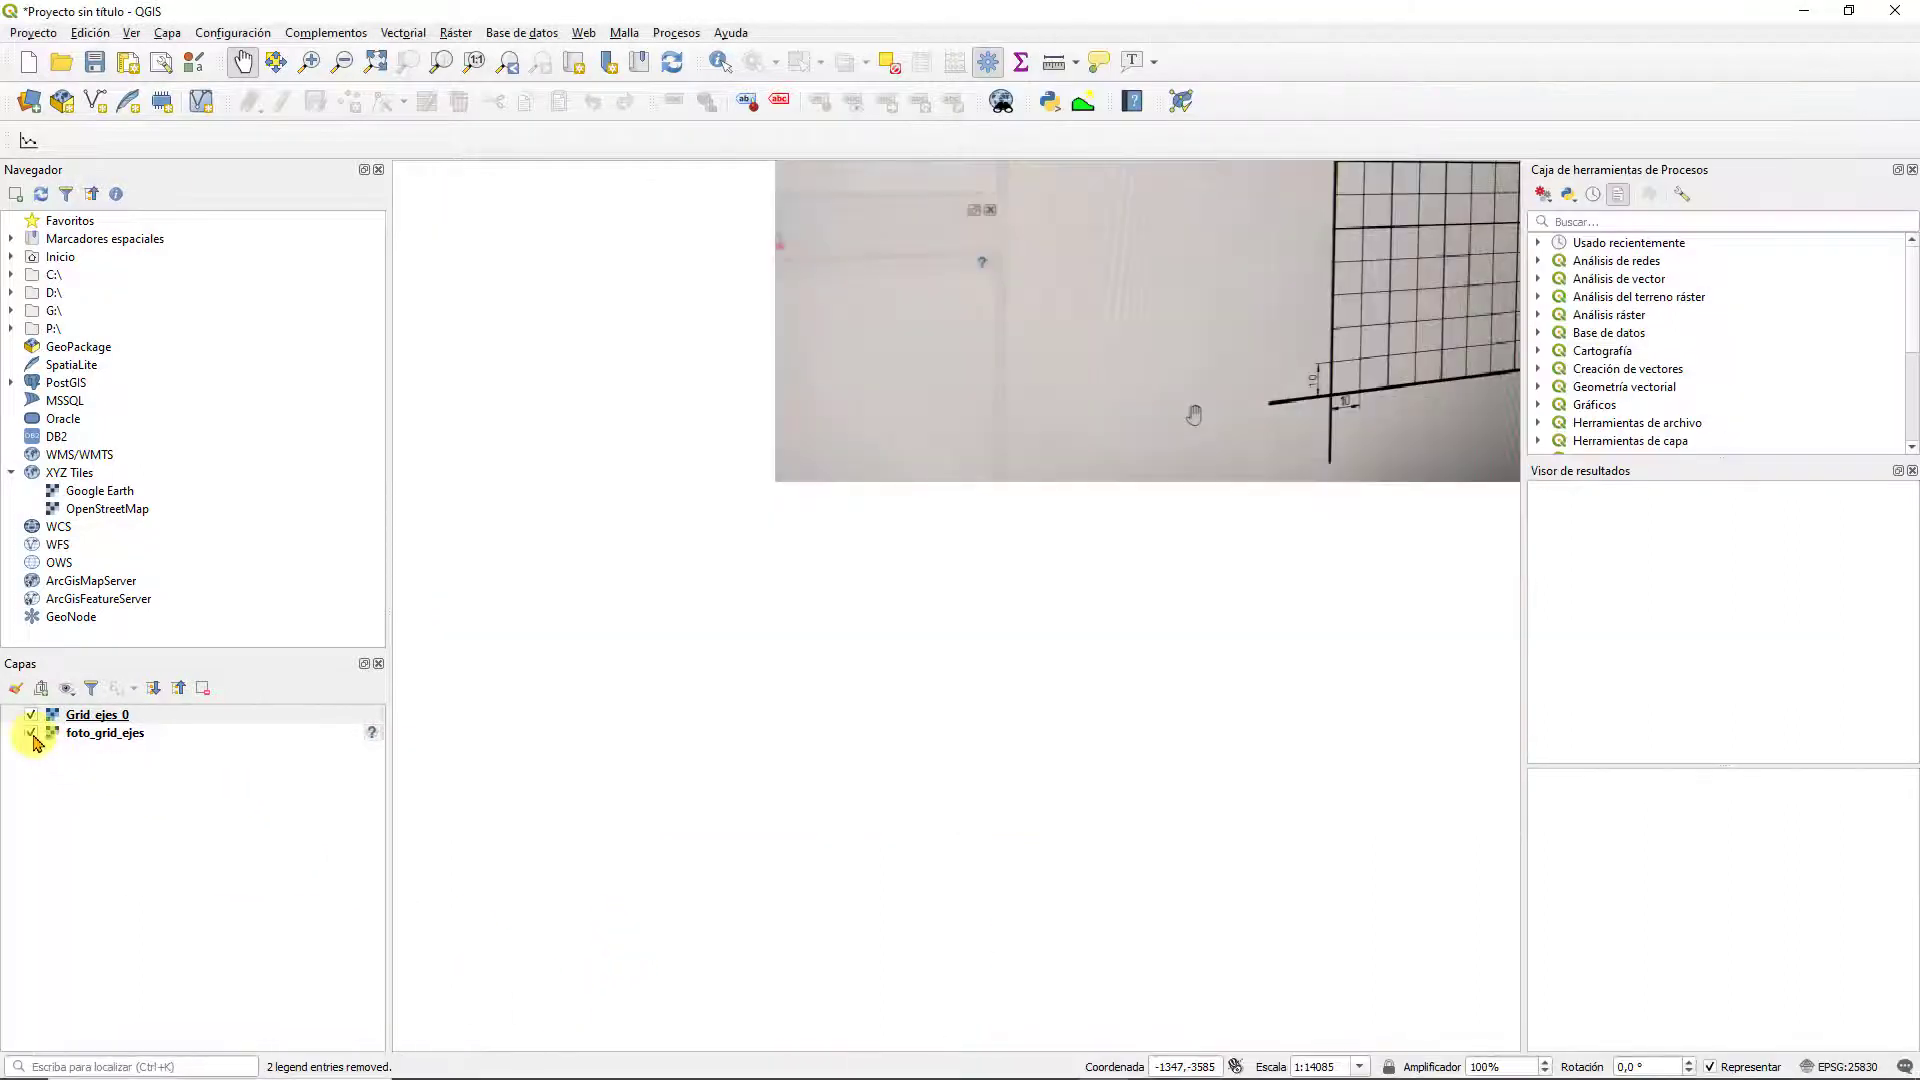
Hide the foto_grid_ejes layer and centre the map on the Grid_ejes_0 drawing
left_click(33, 738)
scroll(760, 557, "up", 2)
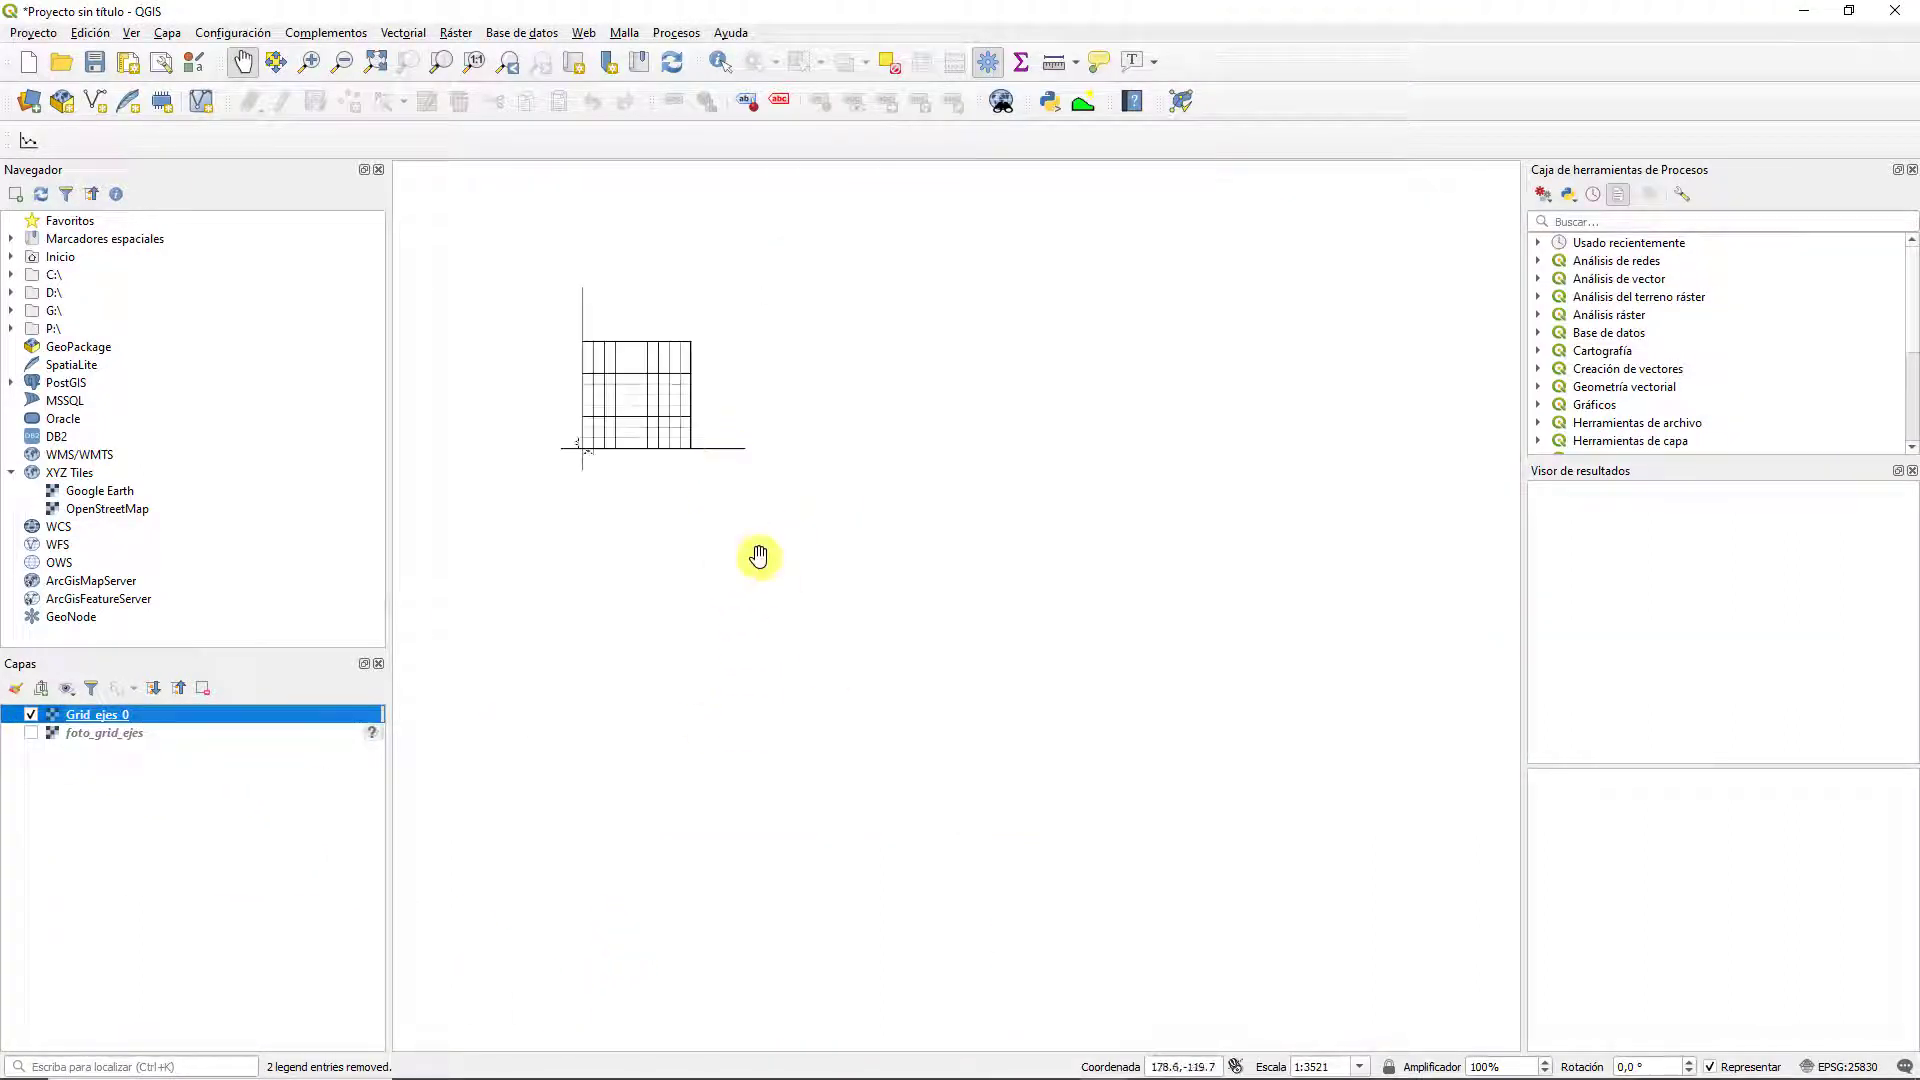
left_click_drag(677, 441, 947, 642)
scroll(1200, 673, "up", 2)
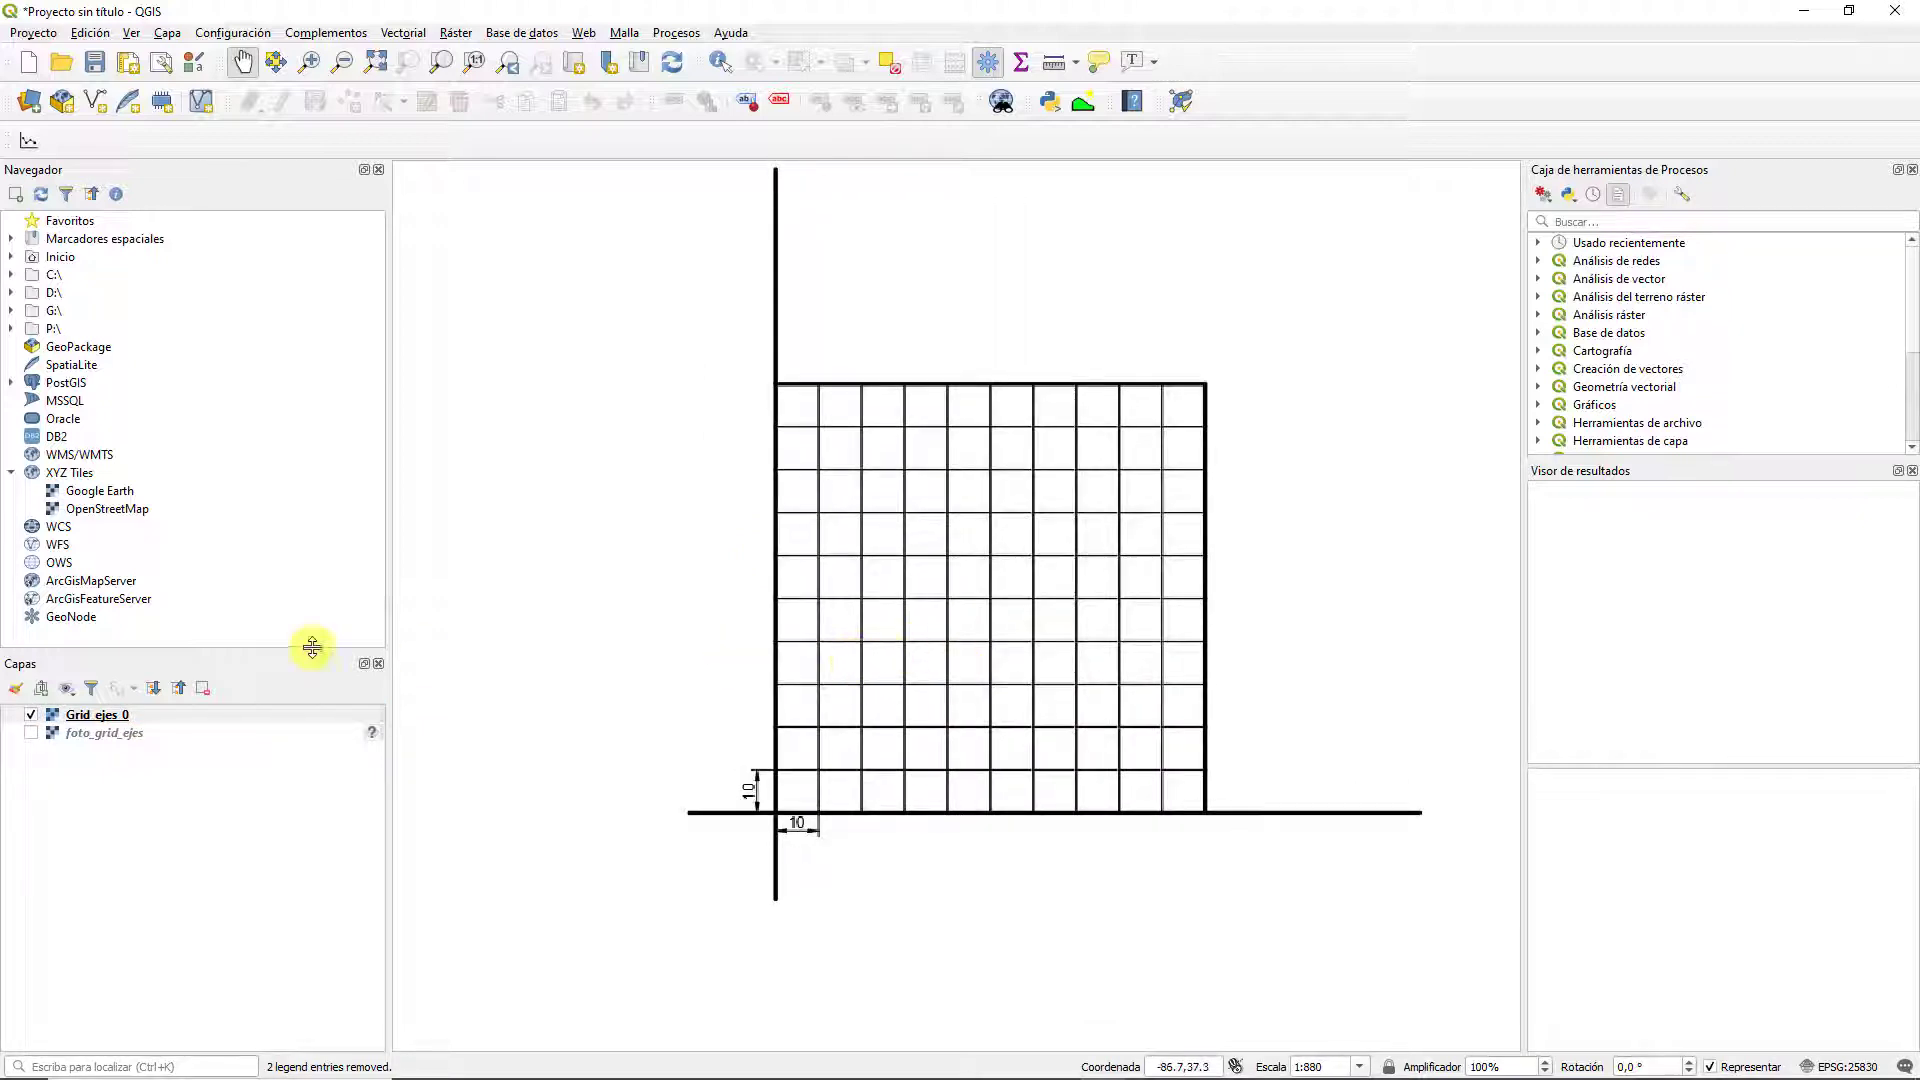
Hide the Grid_ejes_0 layer, show foto_grid_ejes again and bring its photographed grid close into view
left_click(31, 714)
left_click(31, 733)
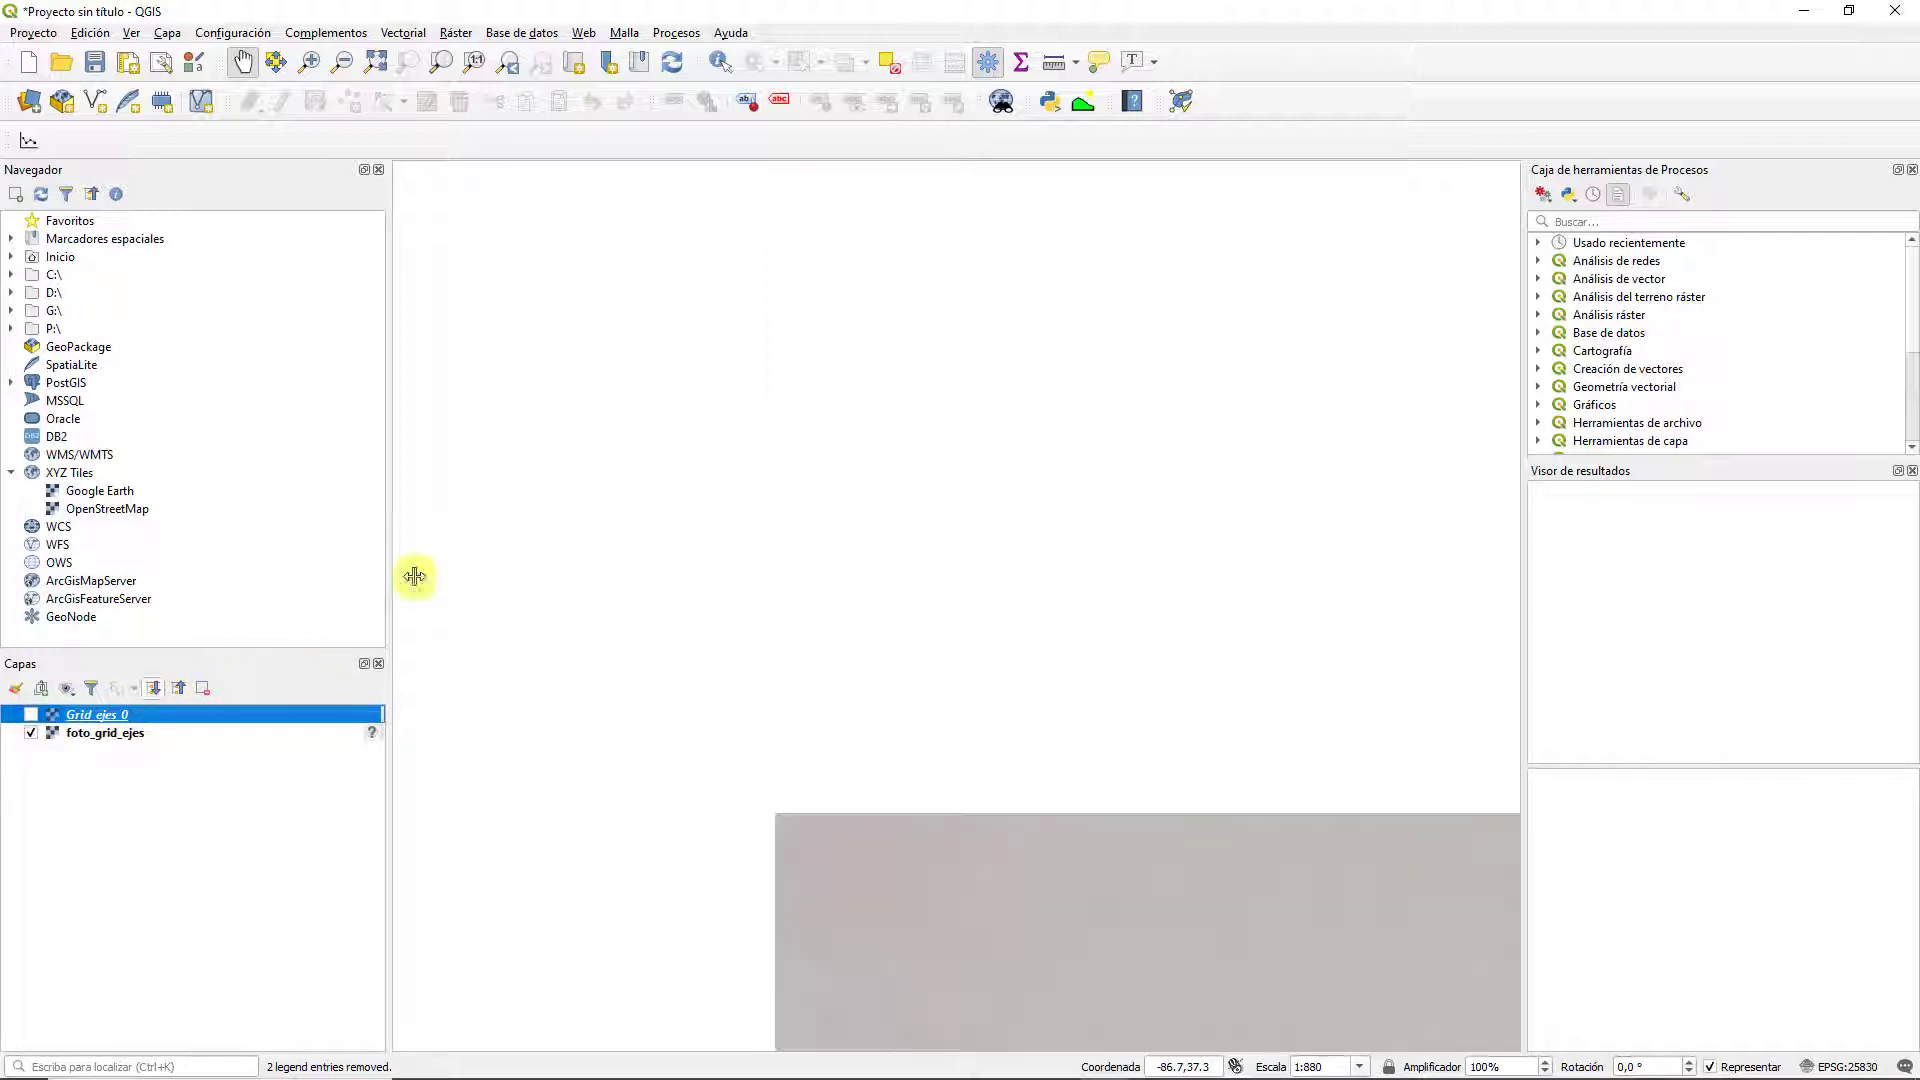
scroll(591, 550, "down", 2)
scroll(903, 762, "down", 1)
scroll(903, 762, "down", 1)
left_click_drag(960, 677, 660, 399)
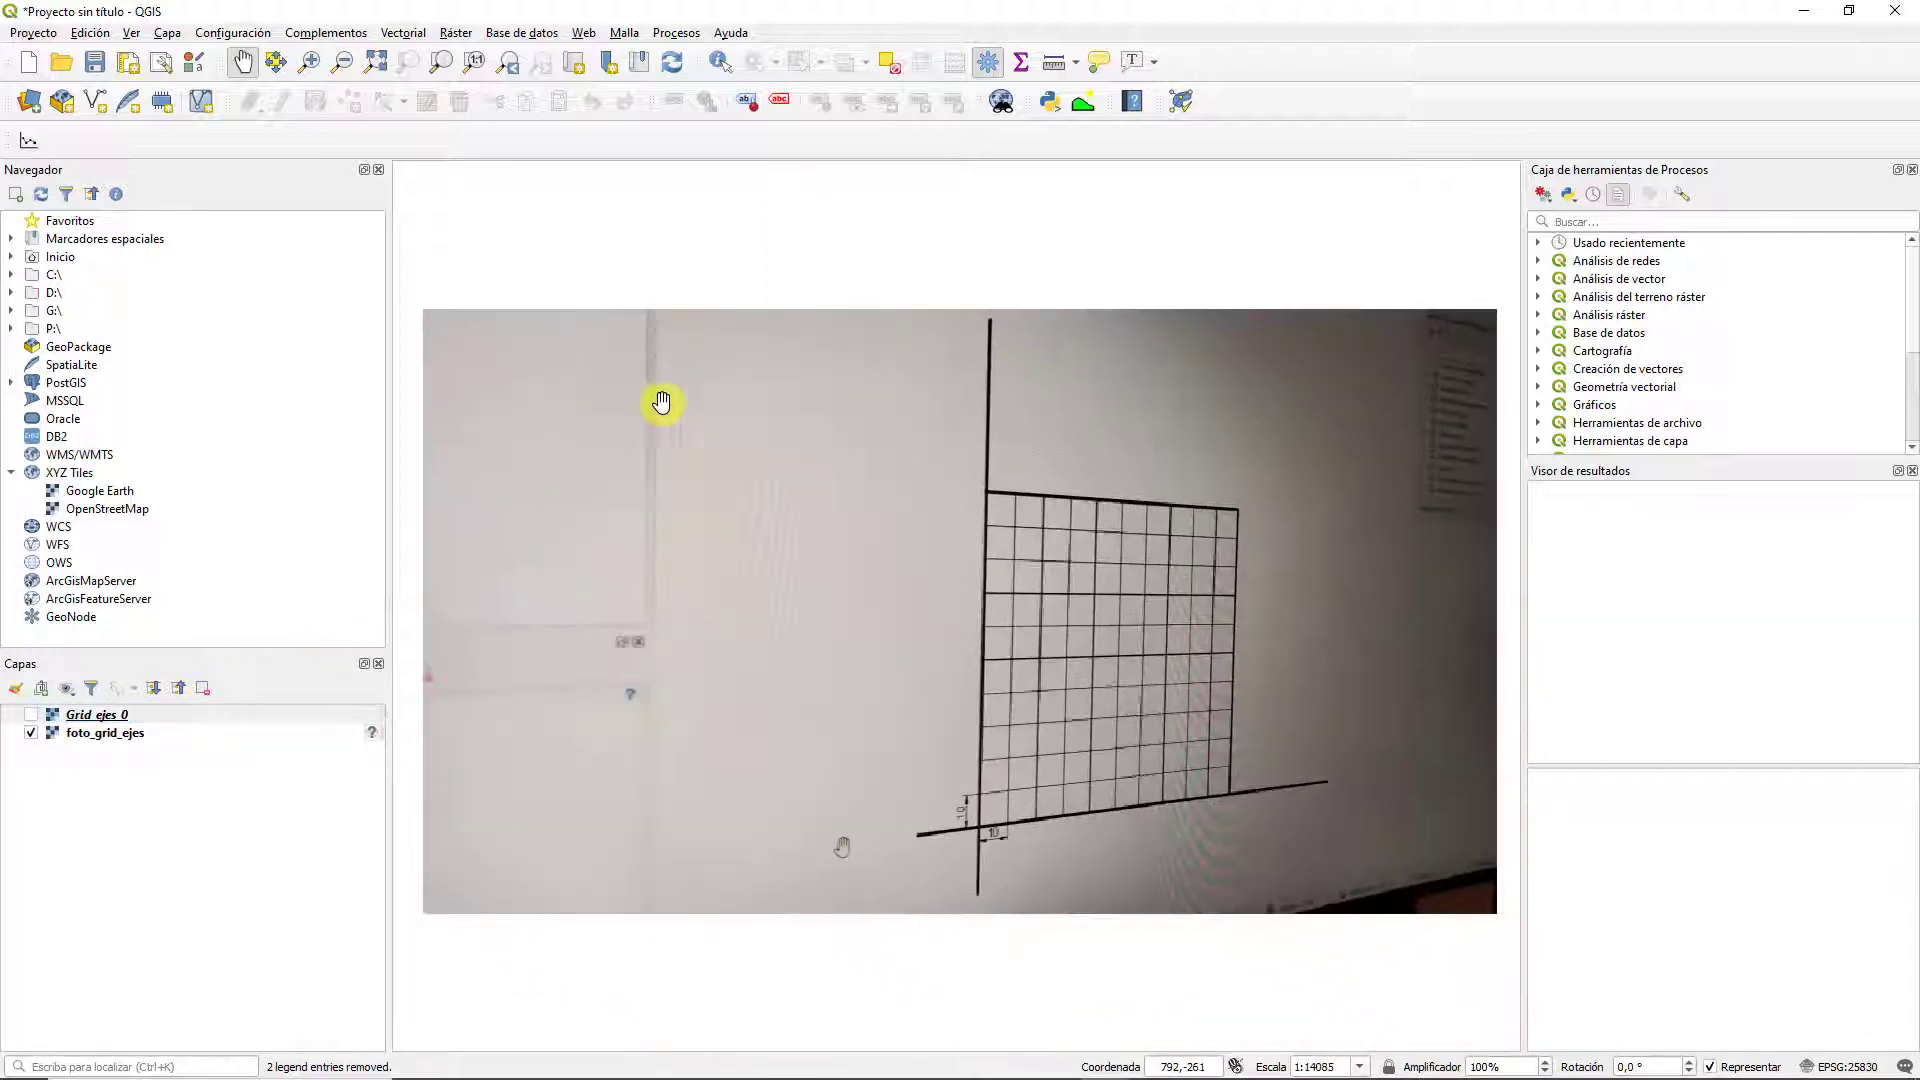
scroll(1145, 727, "up", 1)
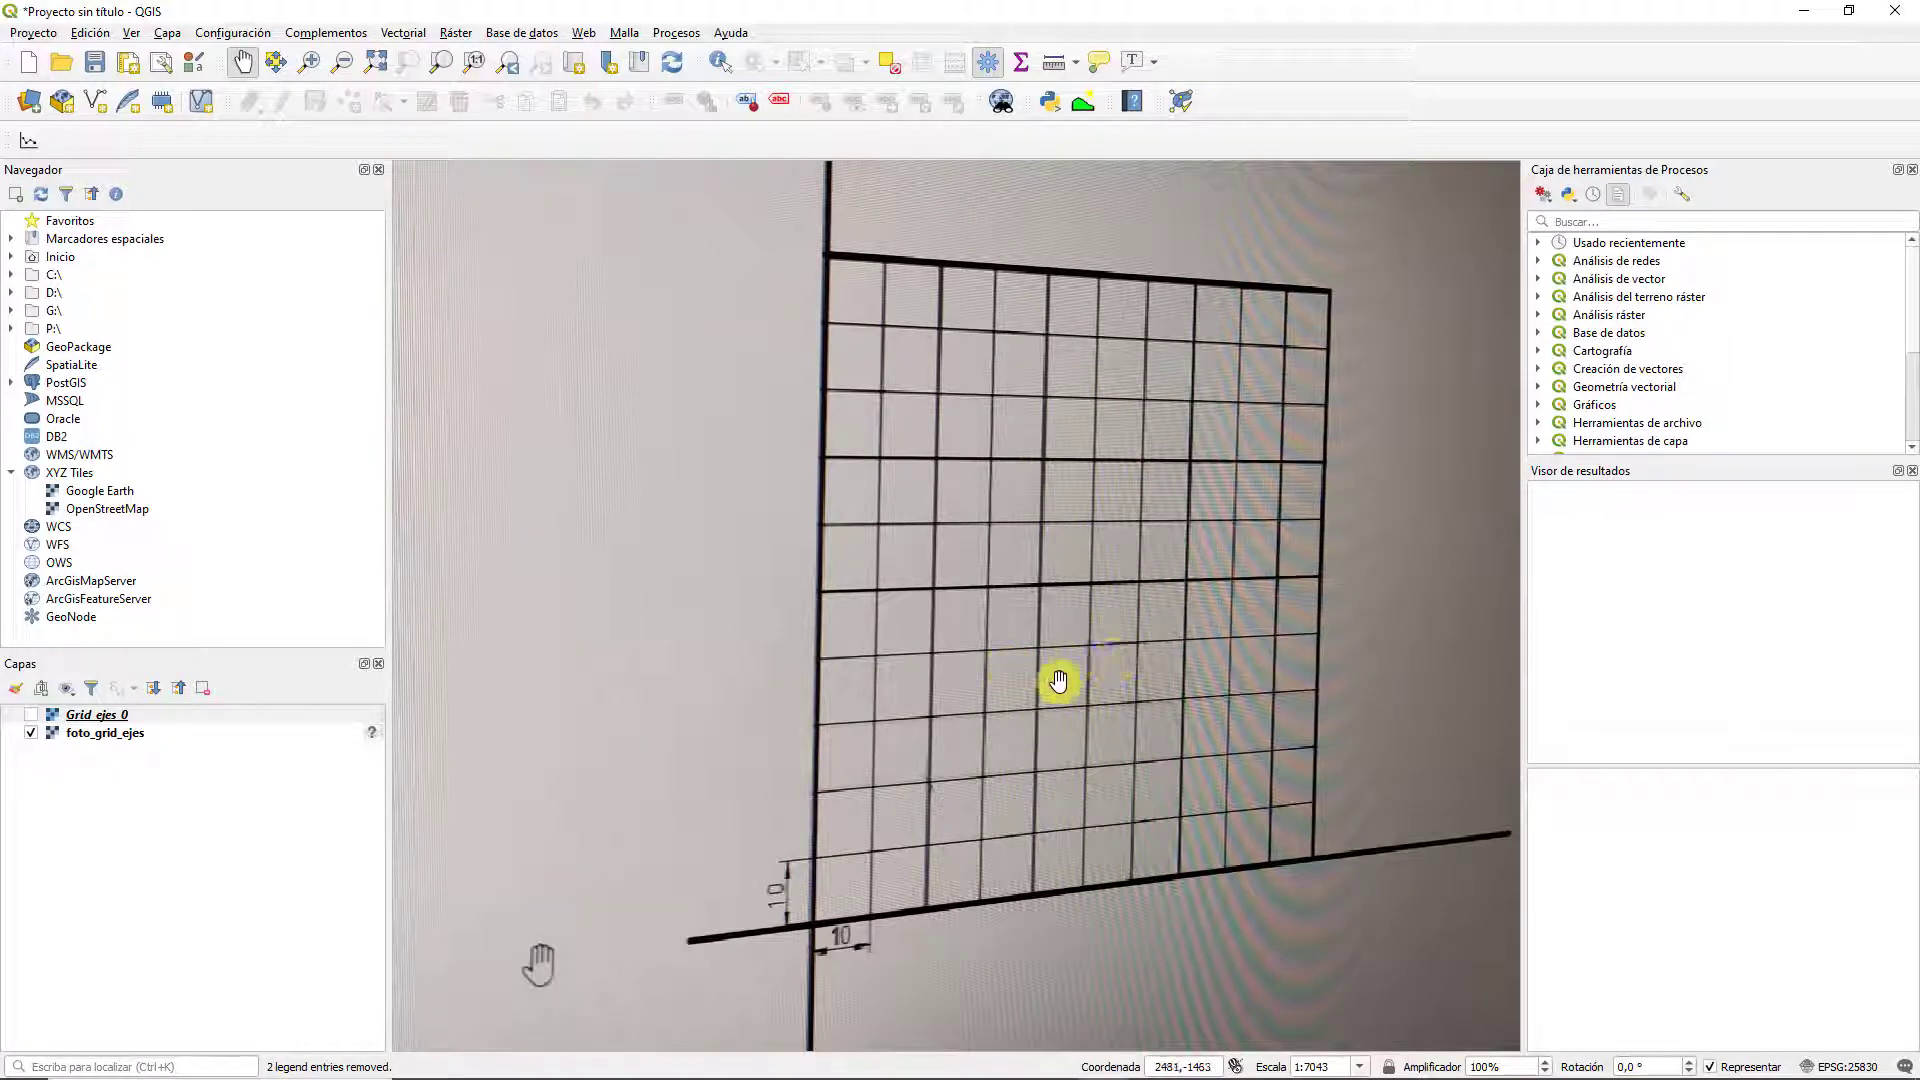
Open the Georeferencer and load the foto_grid_ejes.jpg photo as the raster to georeference
scroll(1155, 652, "down", 1)
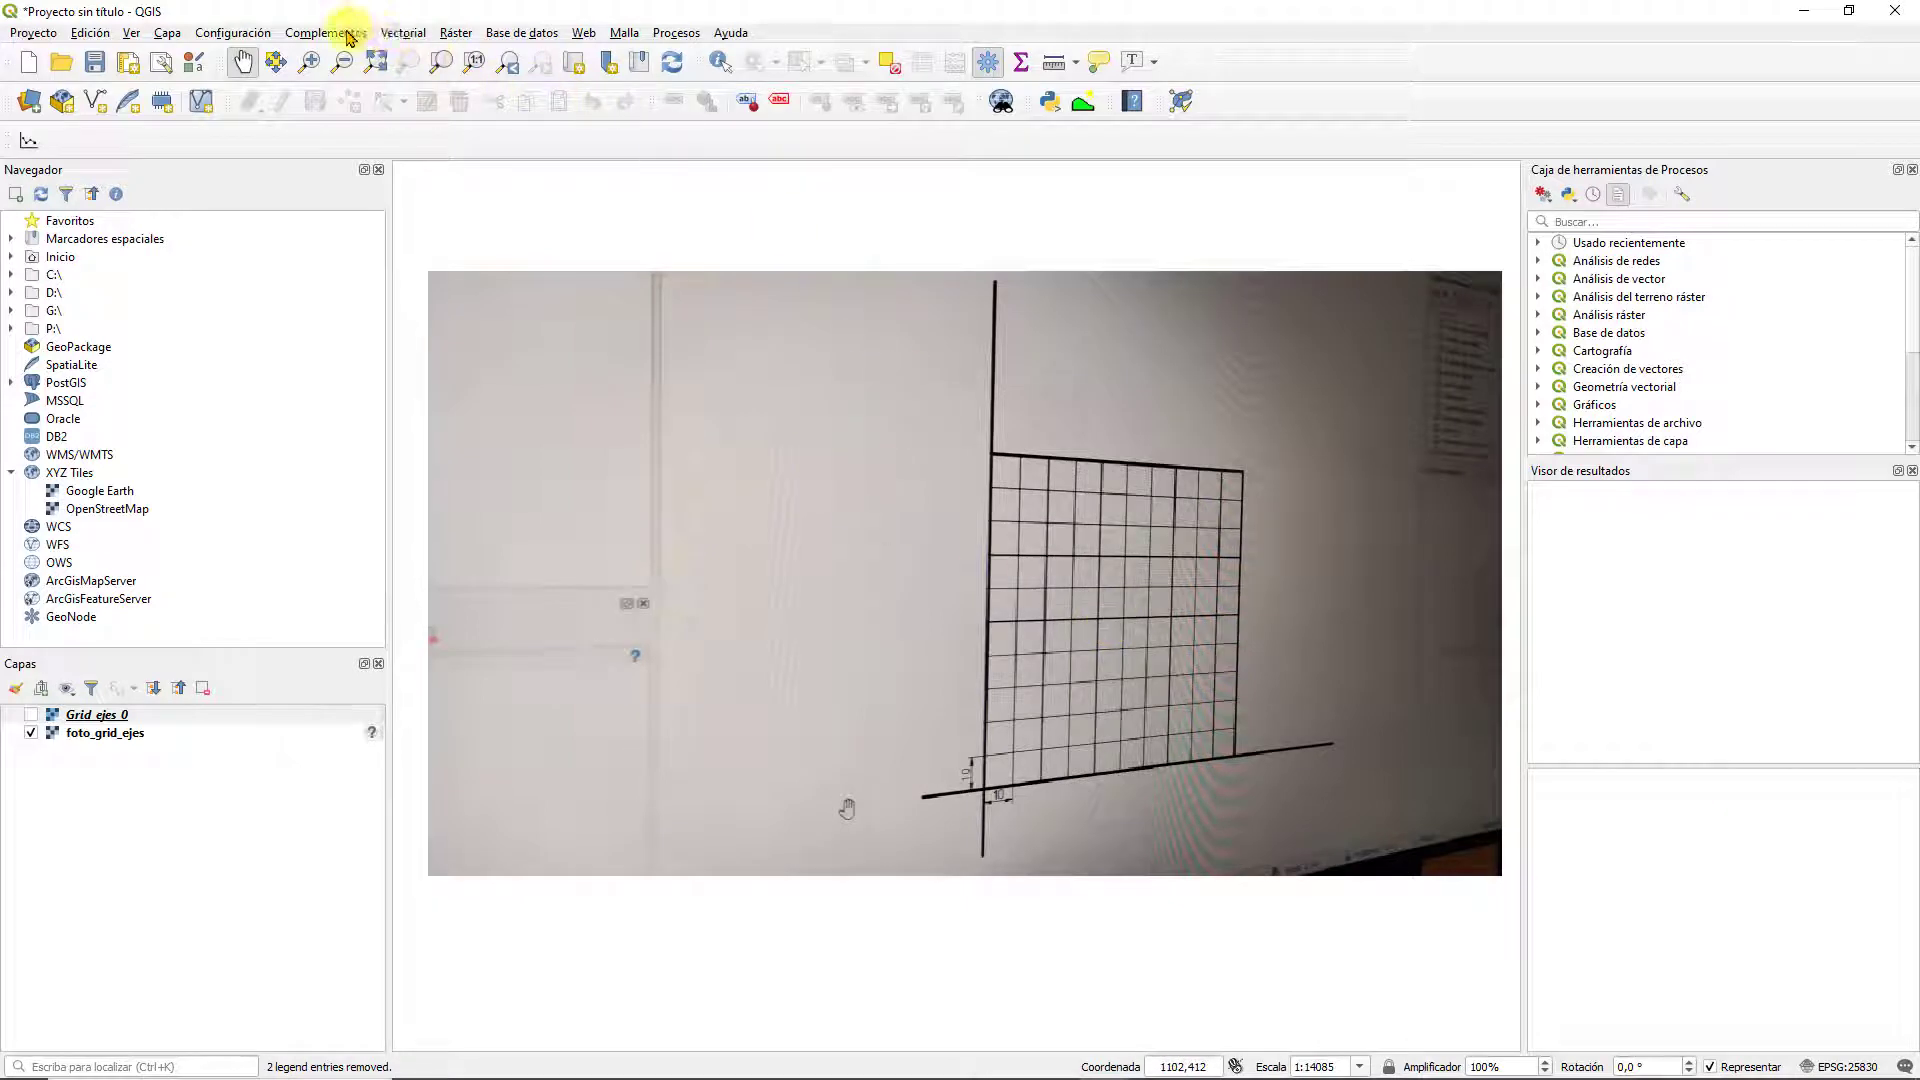
left_click(454, 33)
left_click(525, 95)
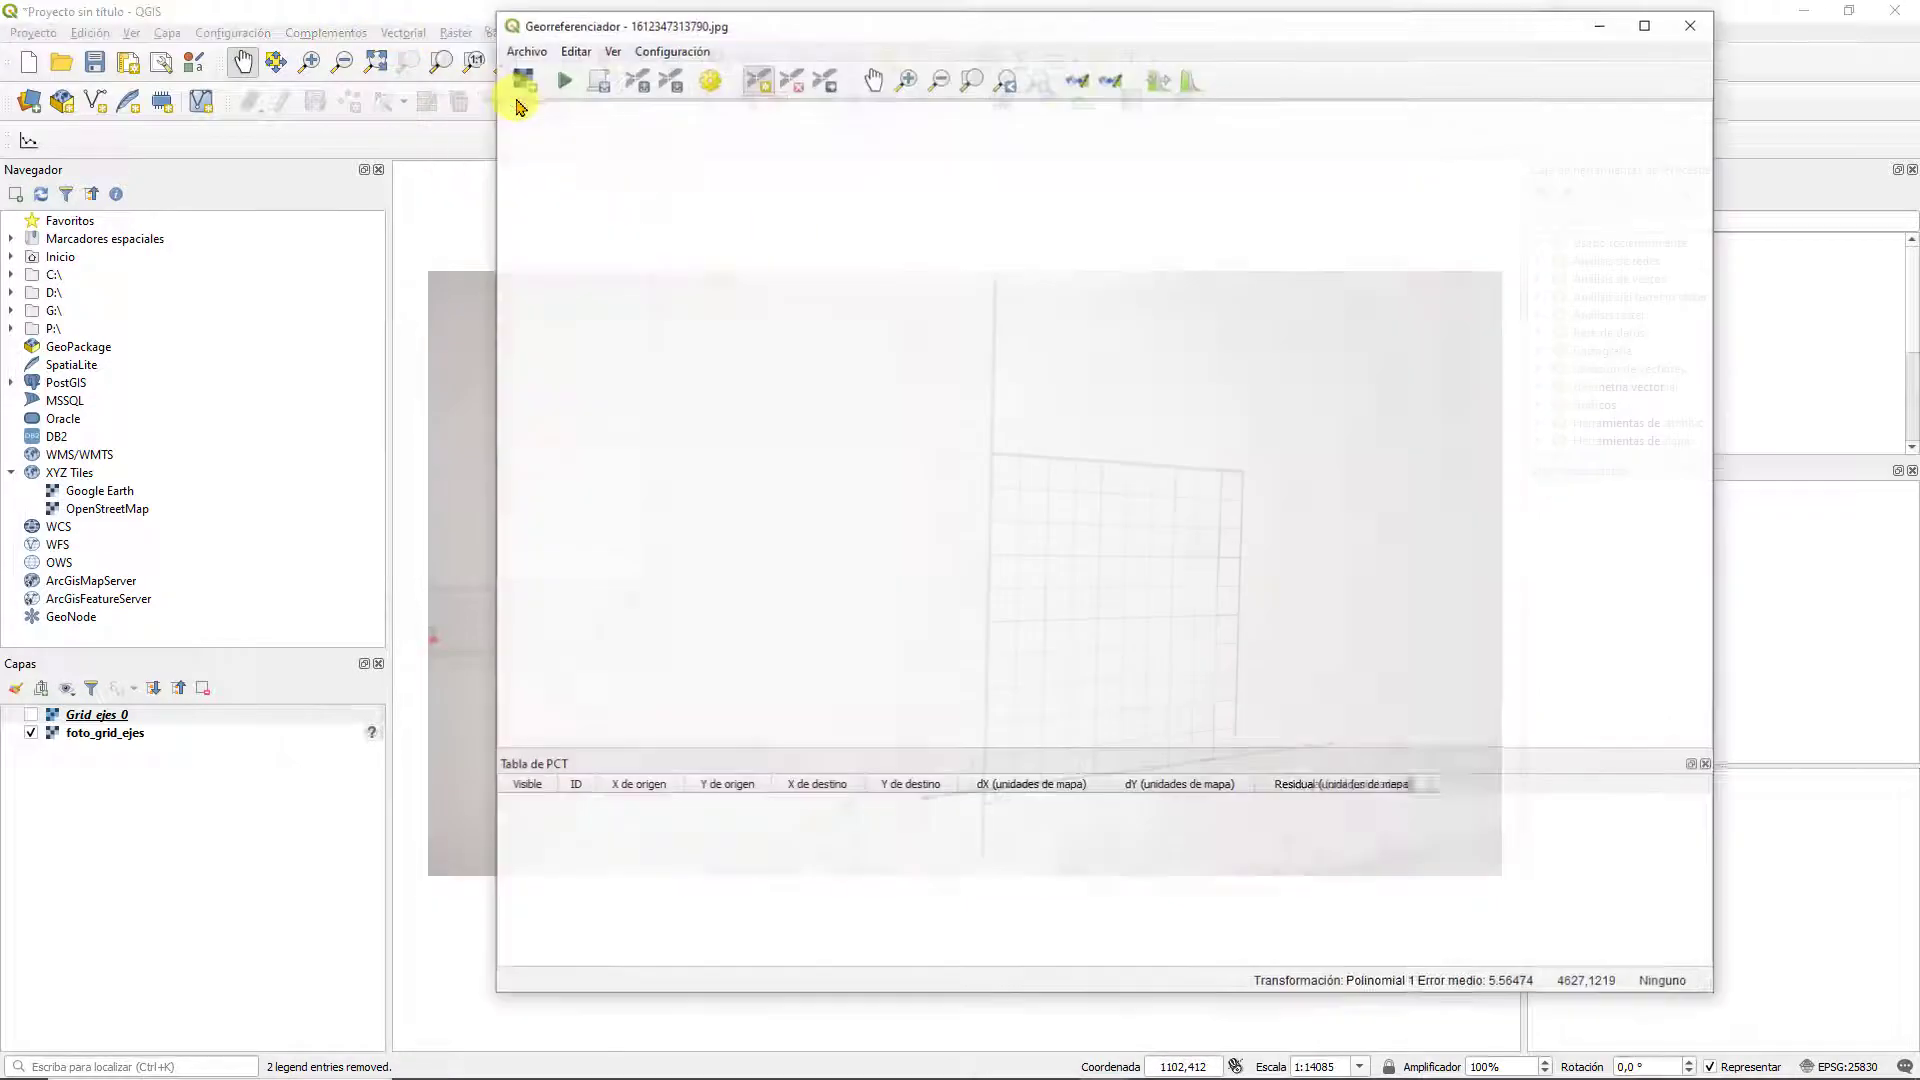
left_click(520, 78)
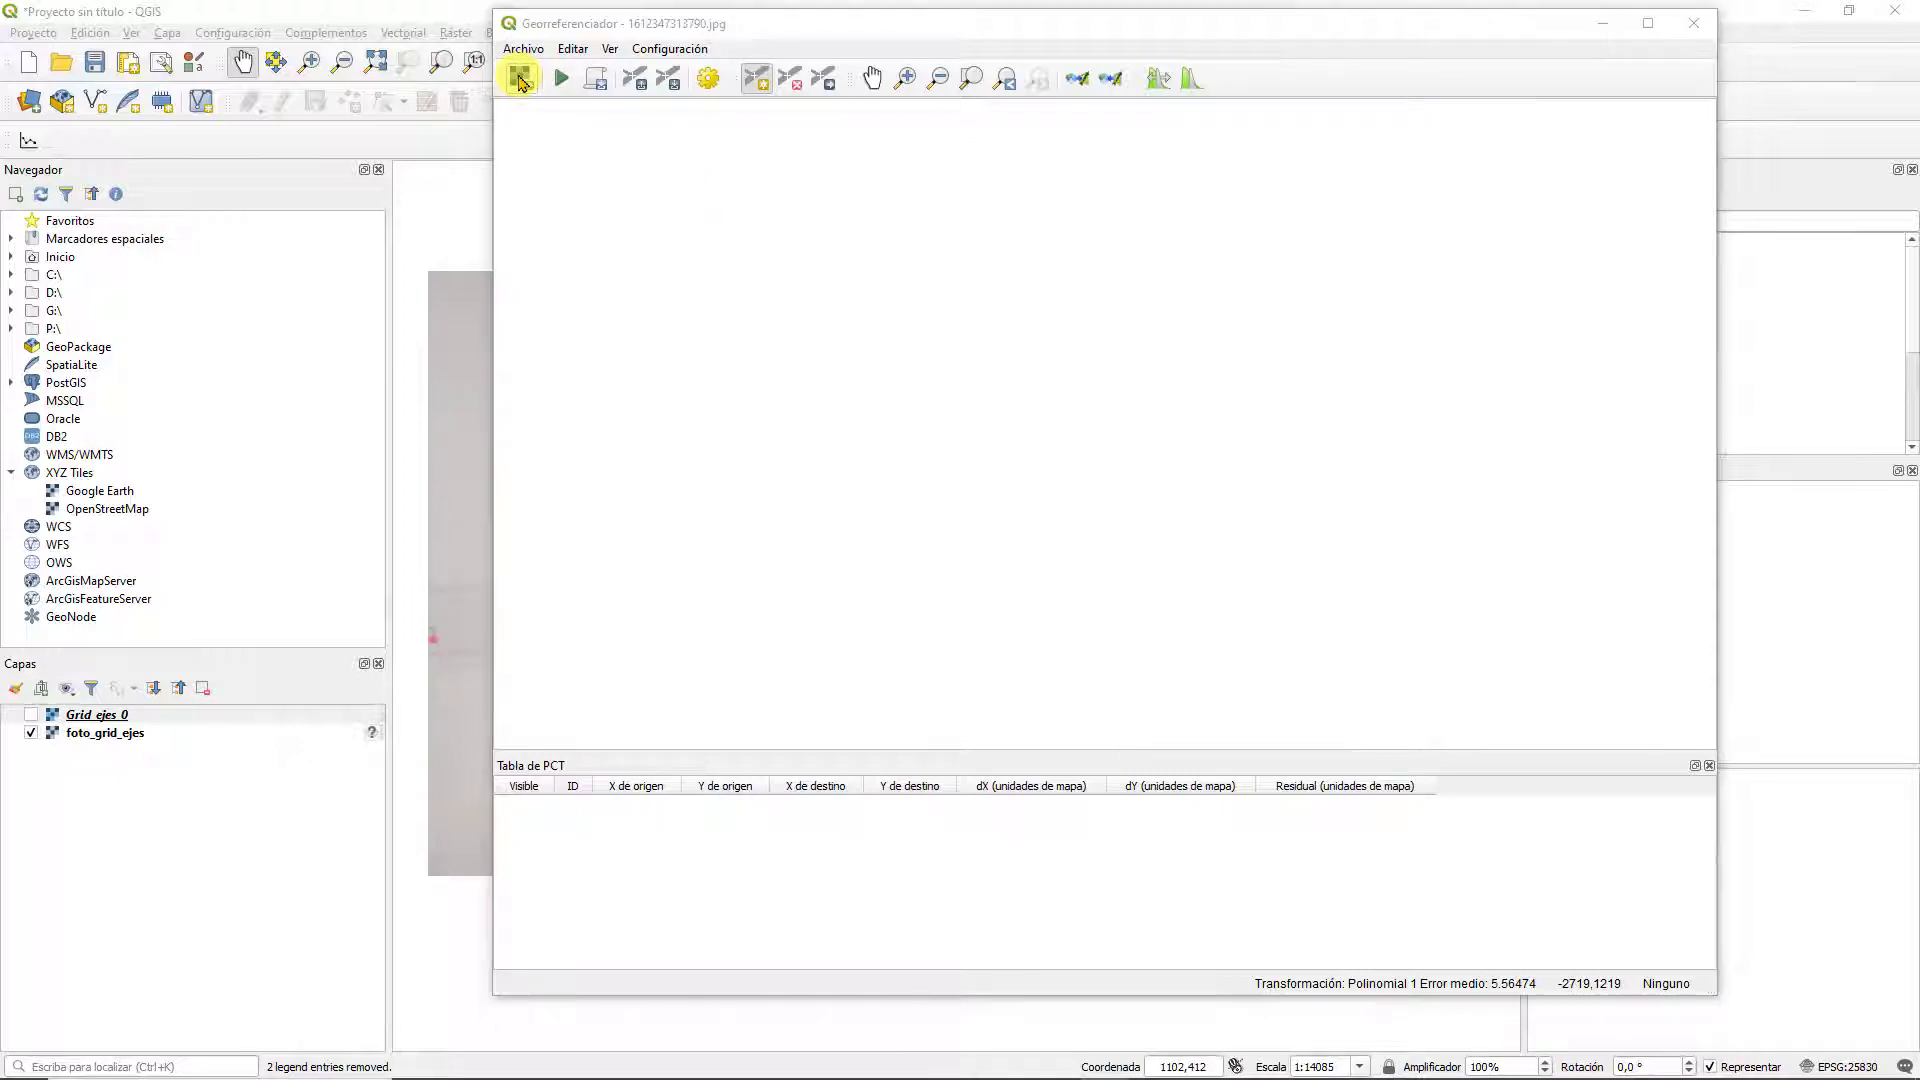
double_click(1163, 225)
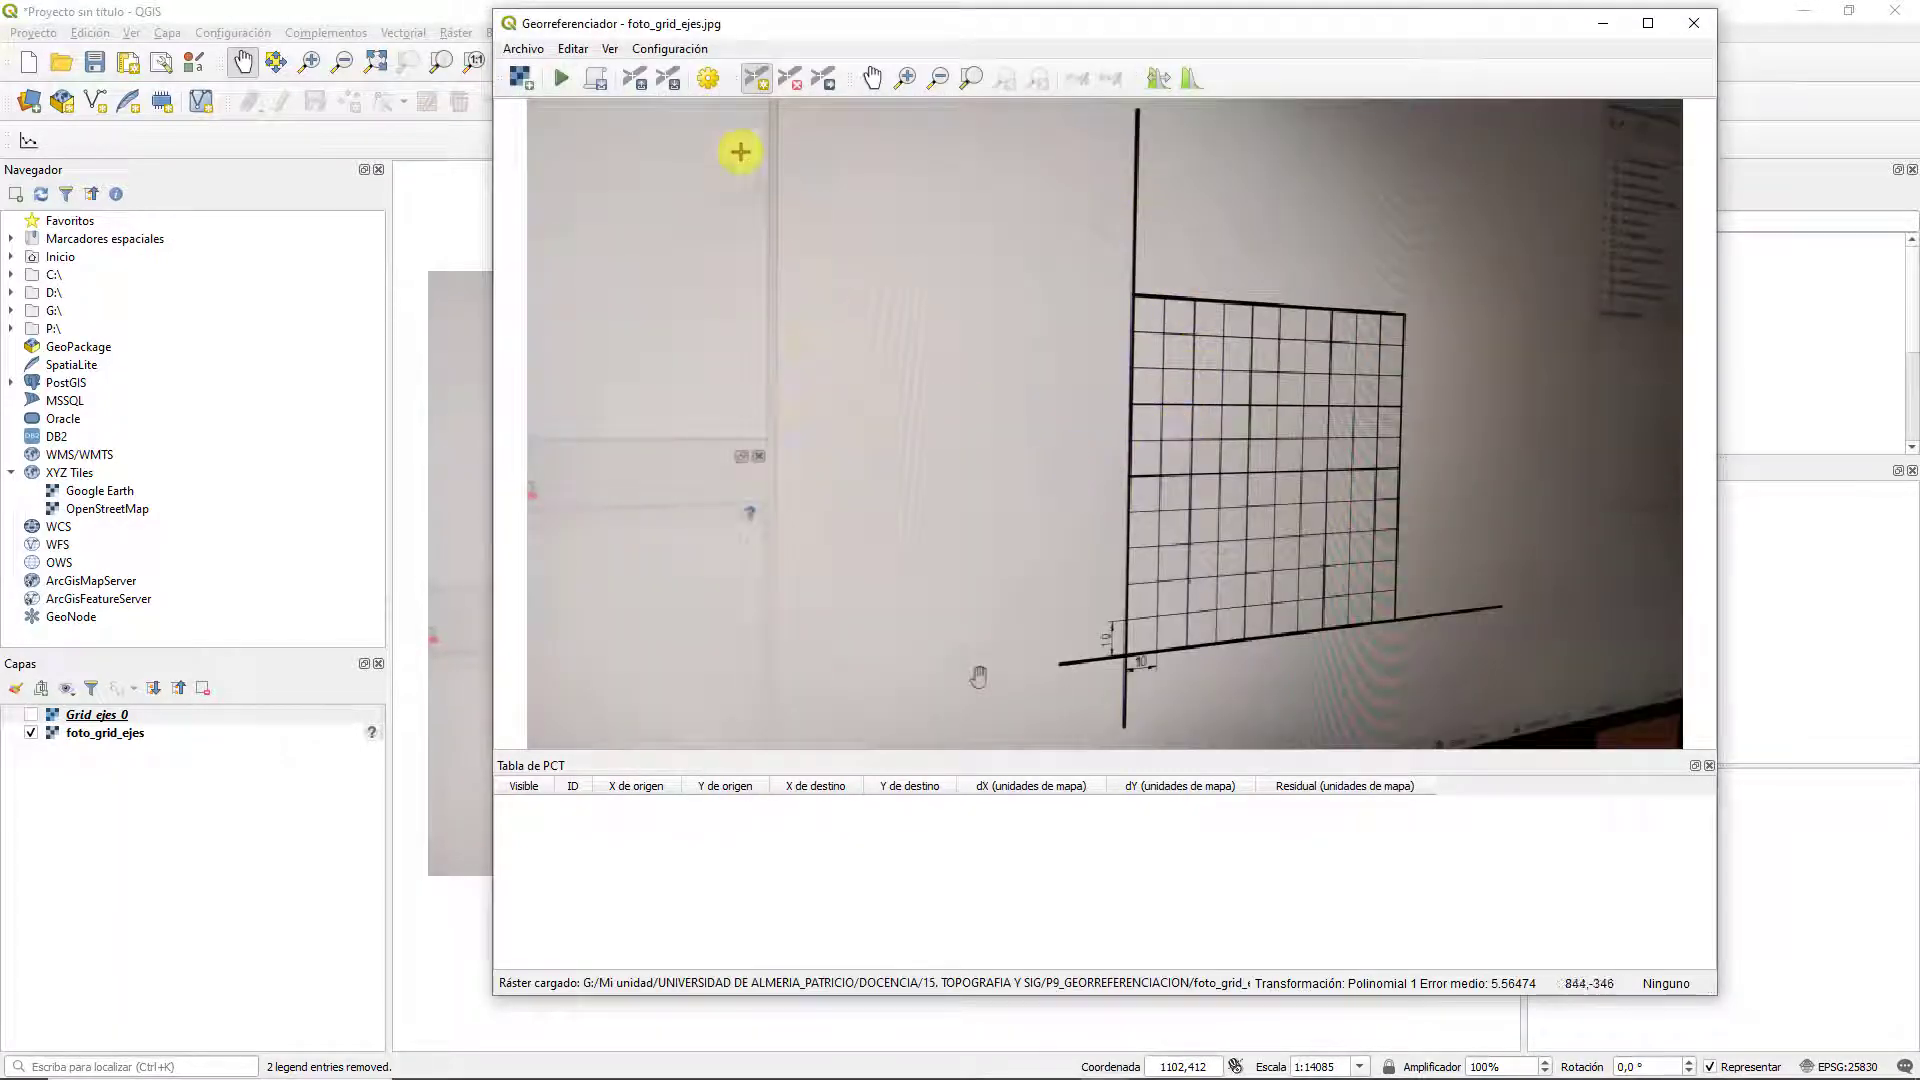
Set the transformation type to Proyectivo and turn off the fixed target resolution in the transformation settings
left_click(711, 80)
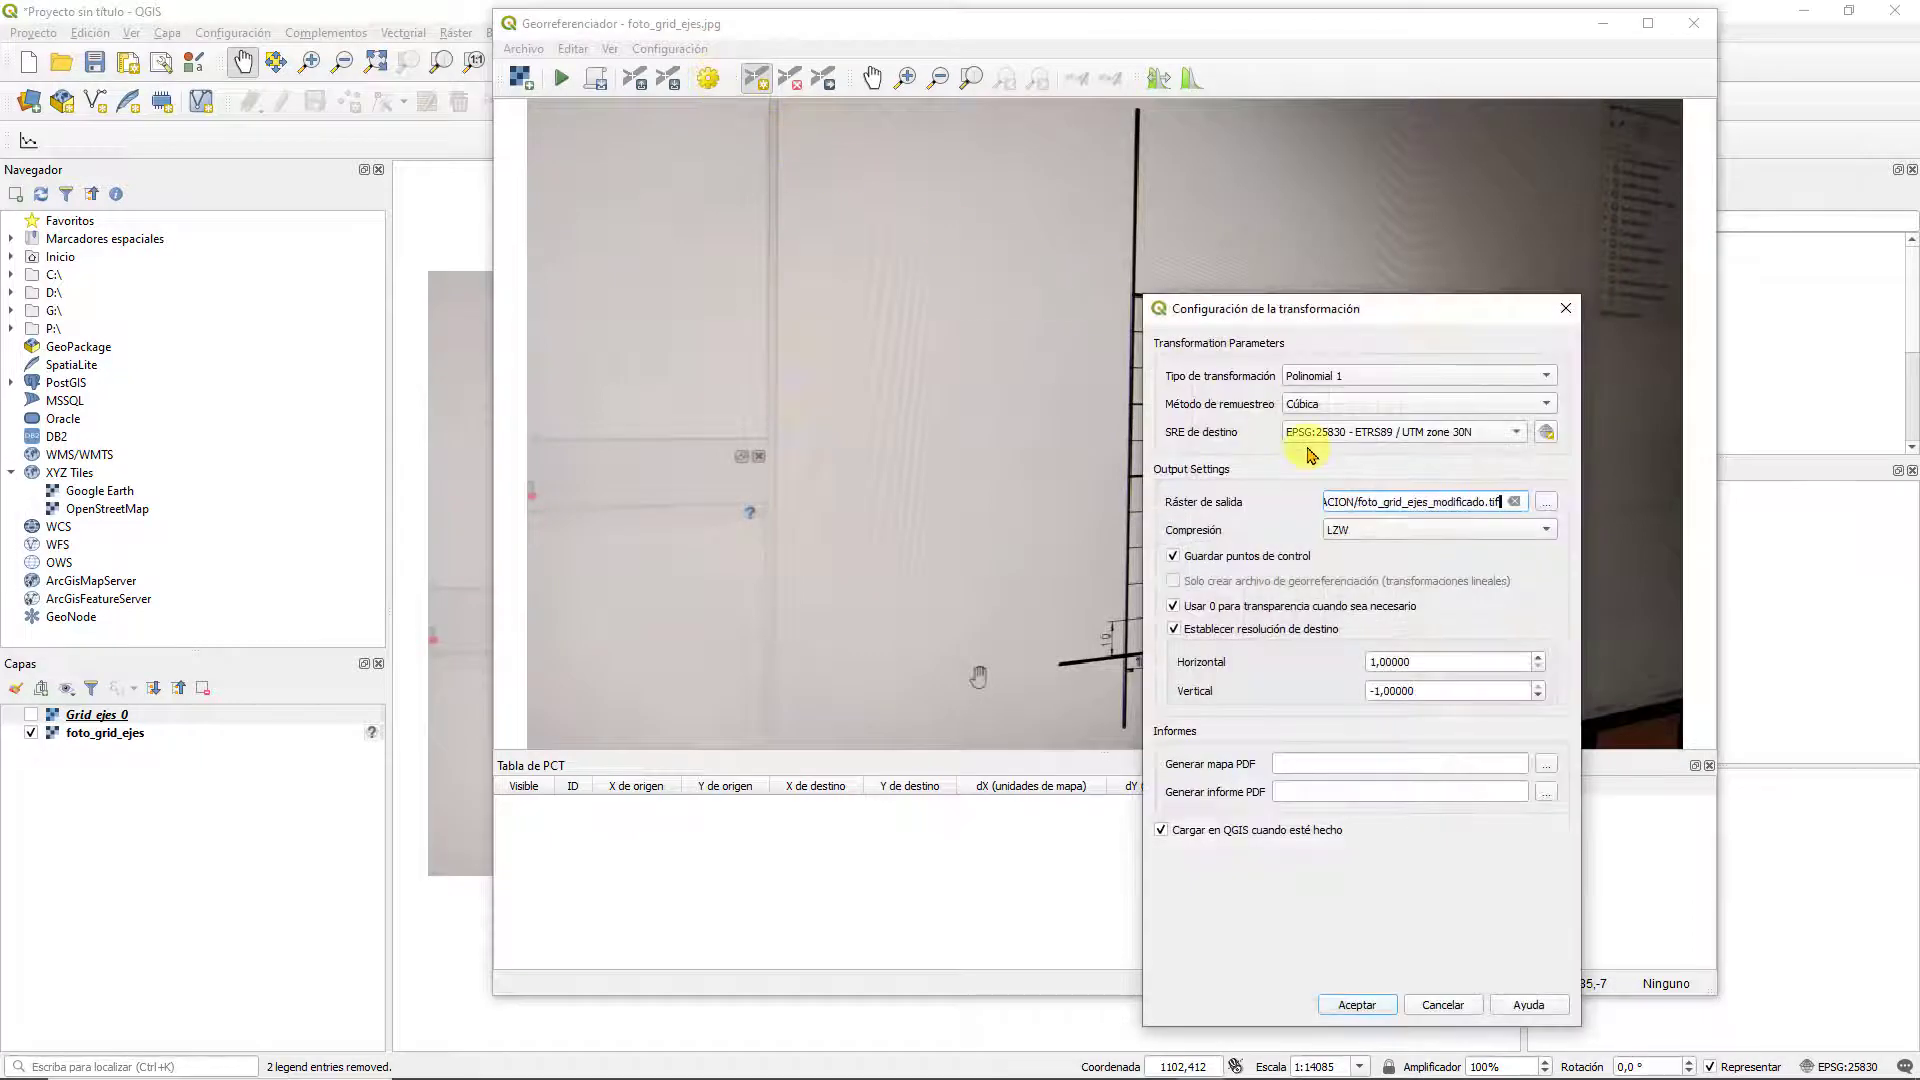
left_click(1380, 376)
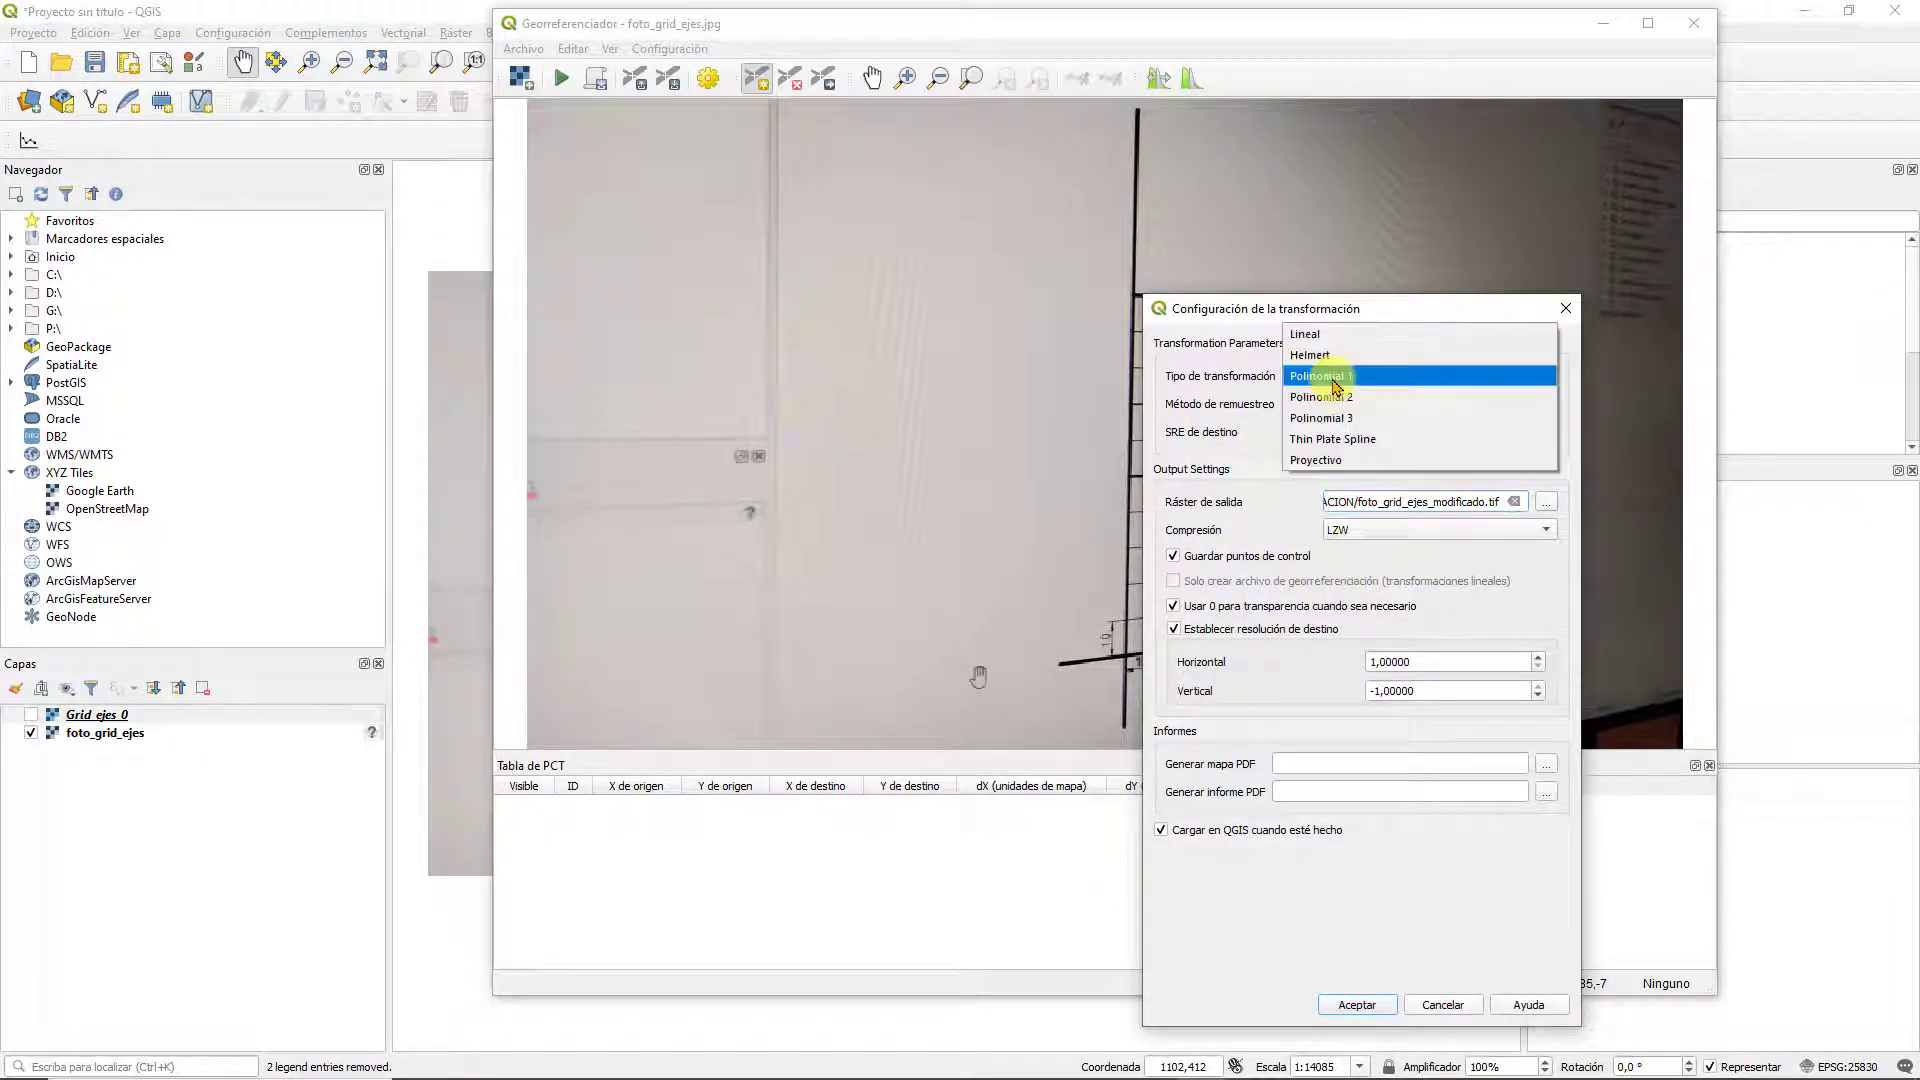
left_click(1325, 461)
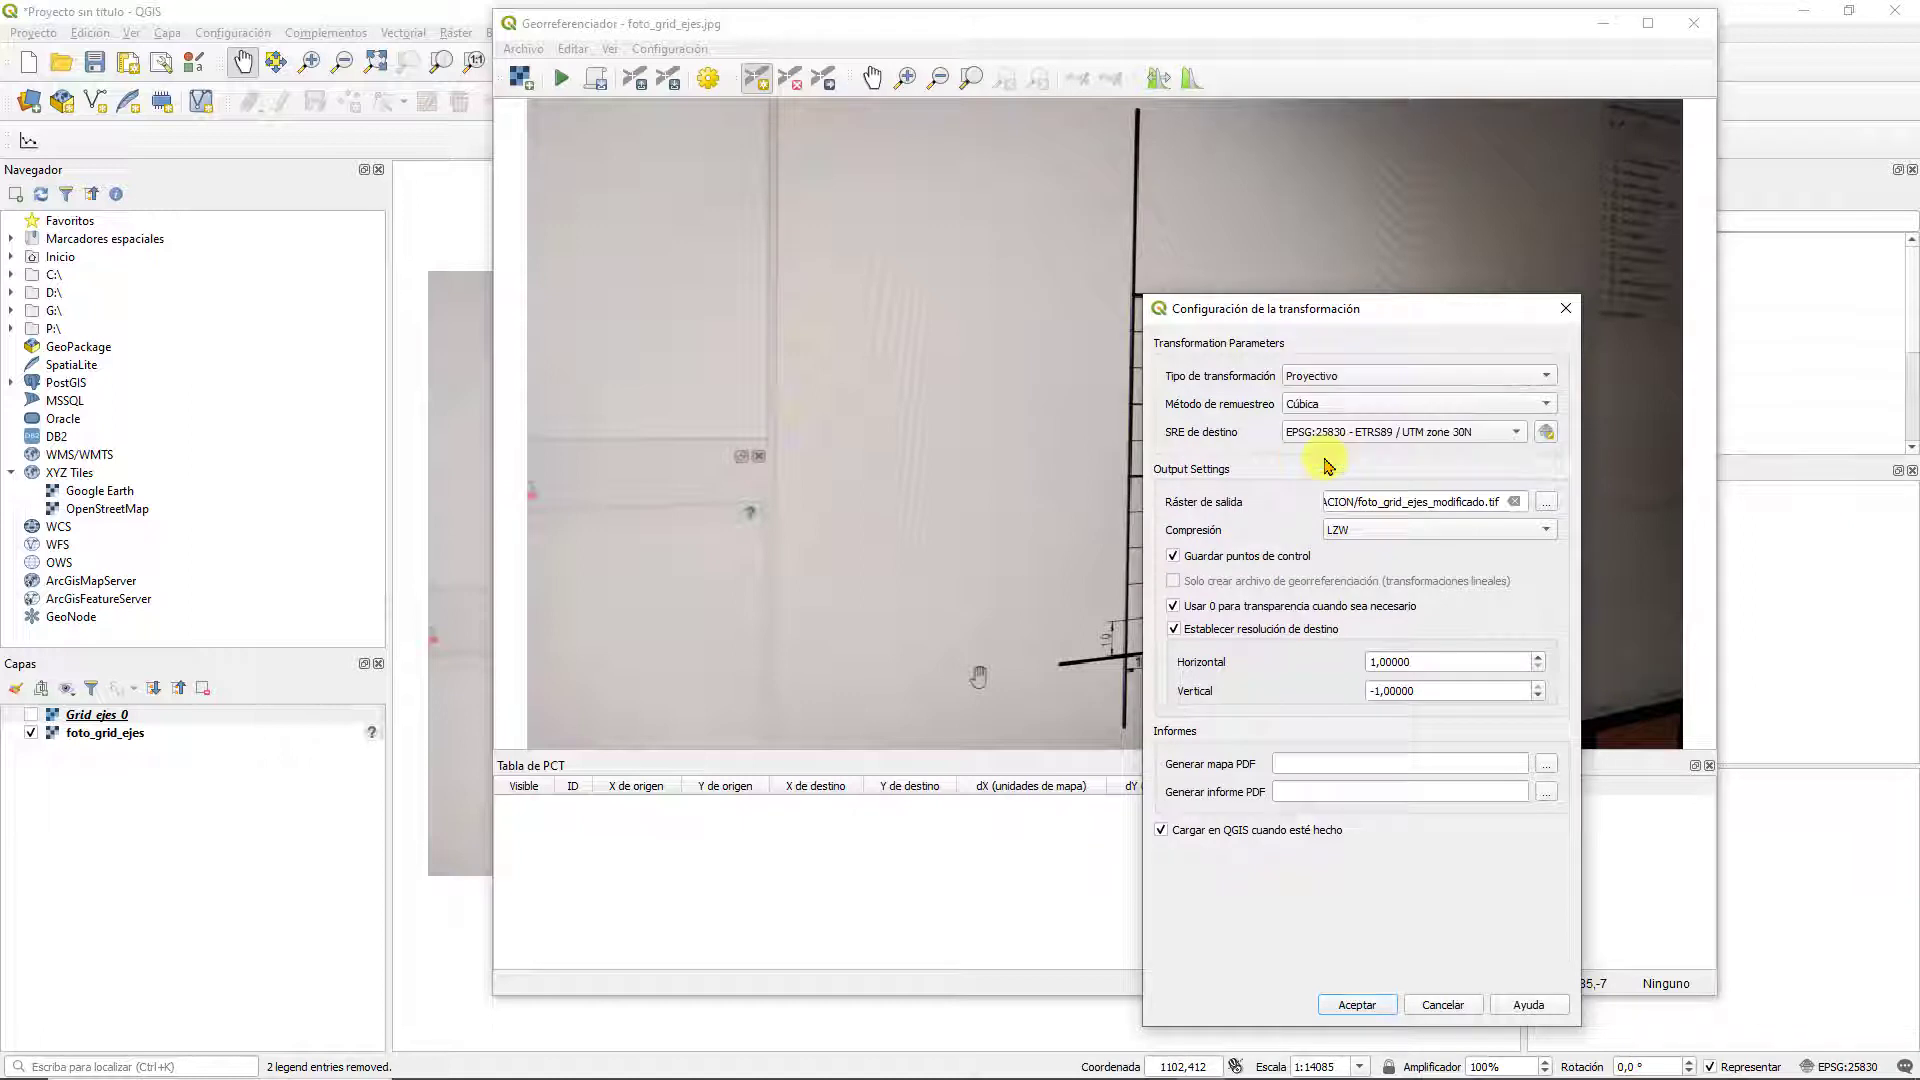
left_click(1173, 630)
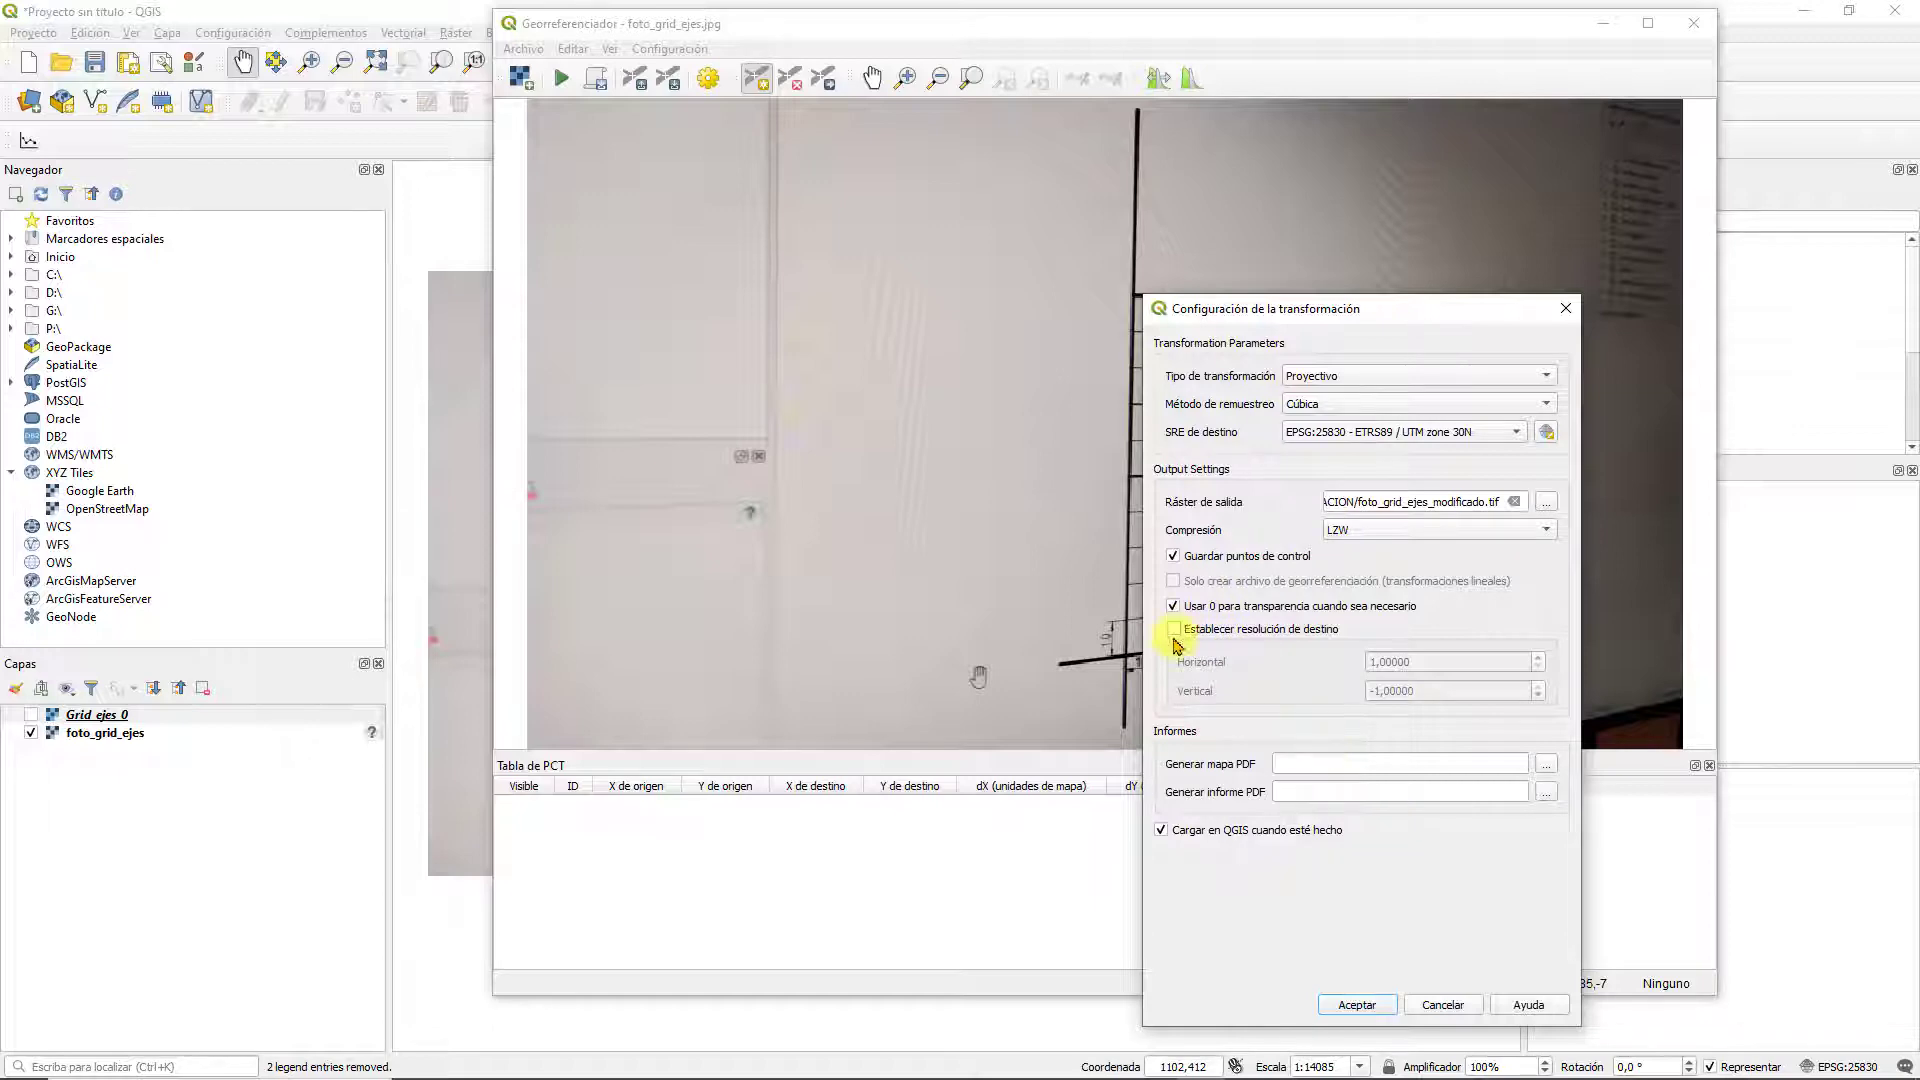
left_click(1356, 1004)
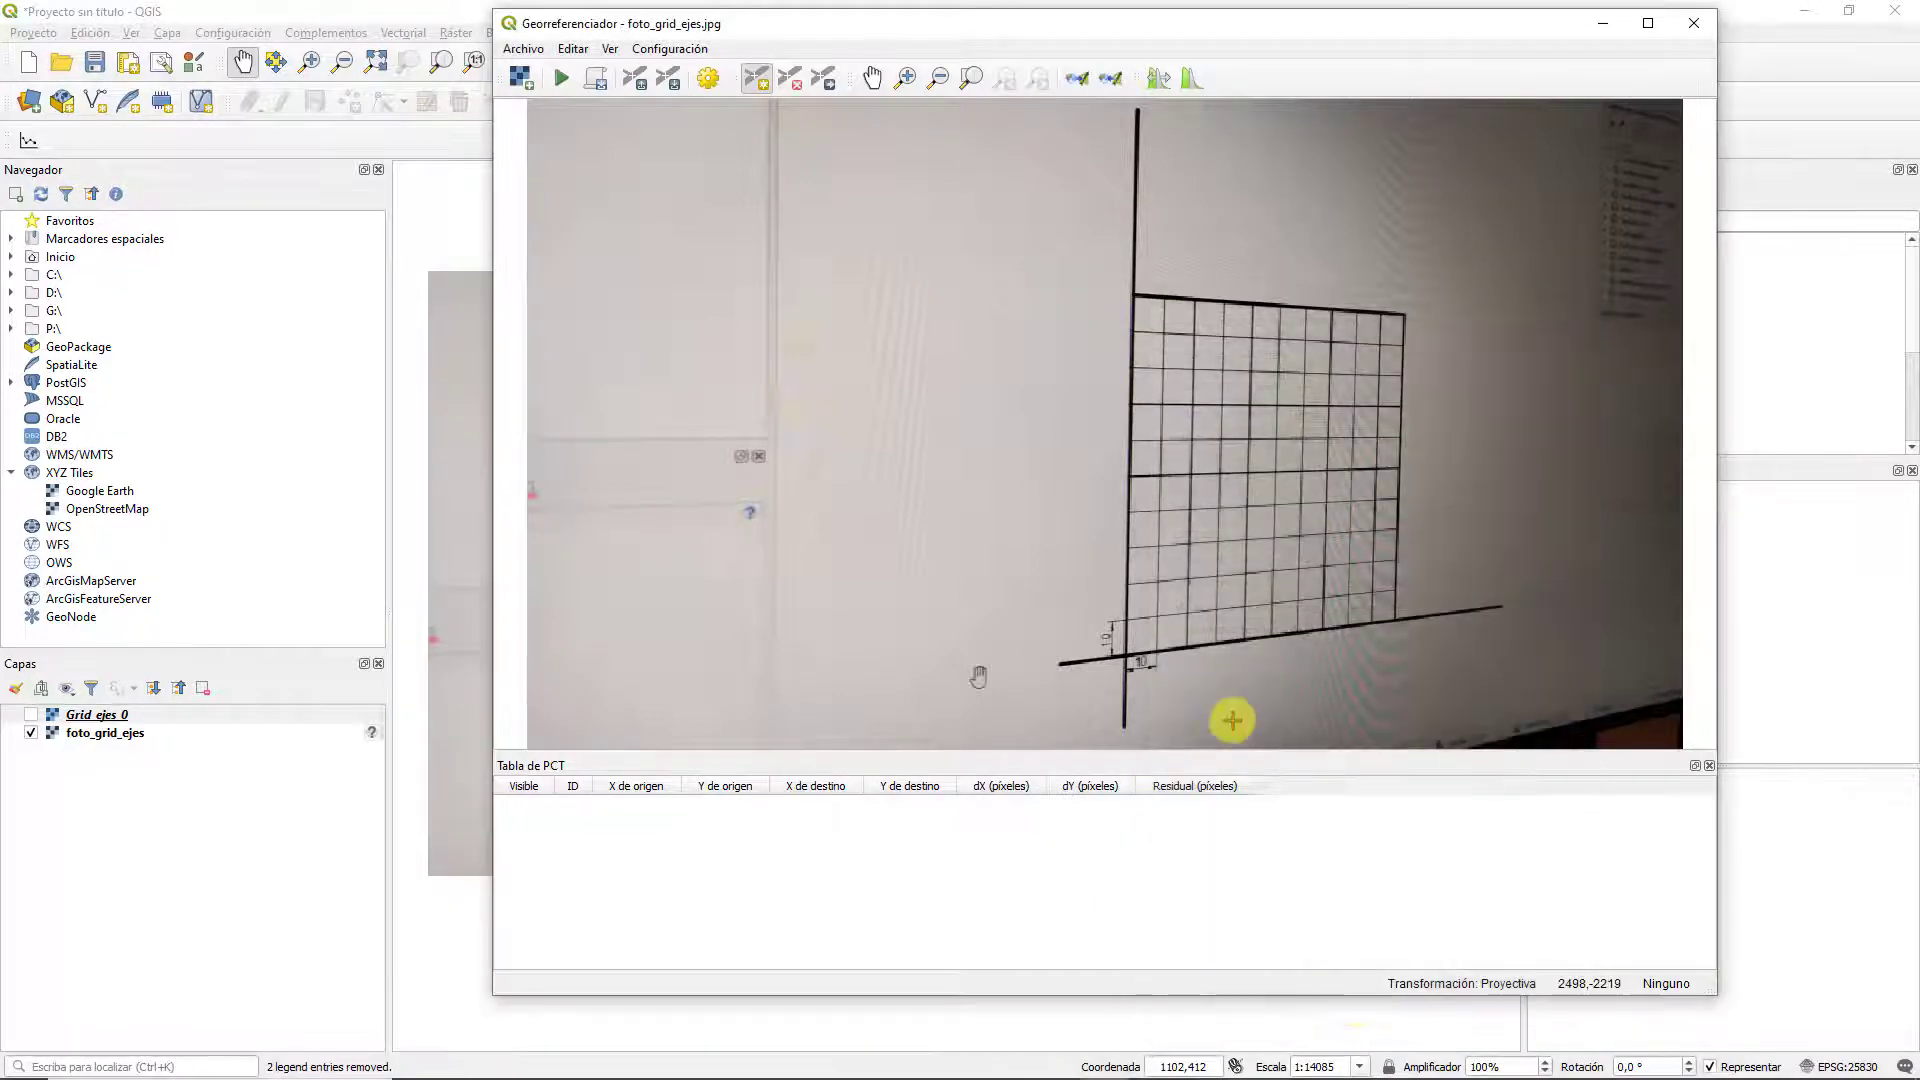
Add a control point at the photographed axes' origin with map coordinates X 0, Y 0
scroll(1145, 673, "up", 6)
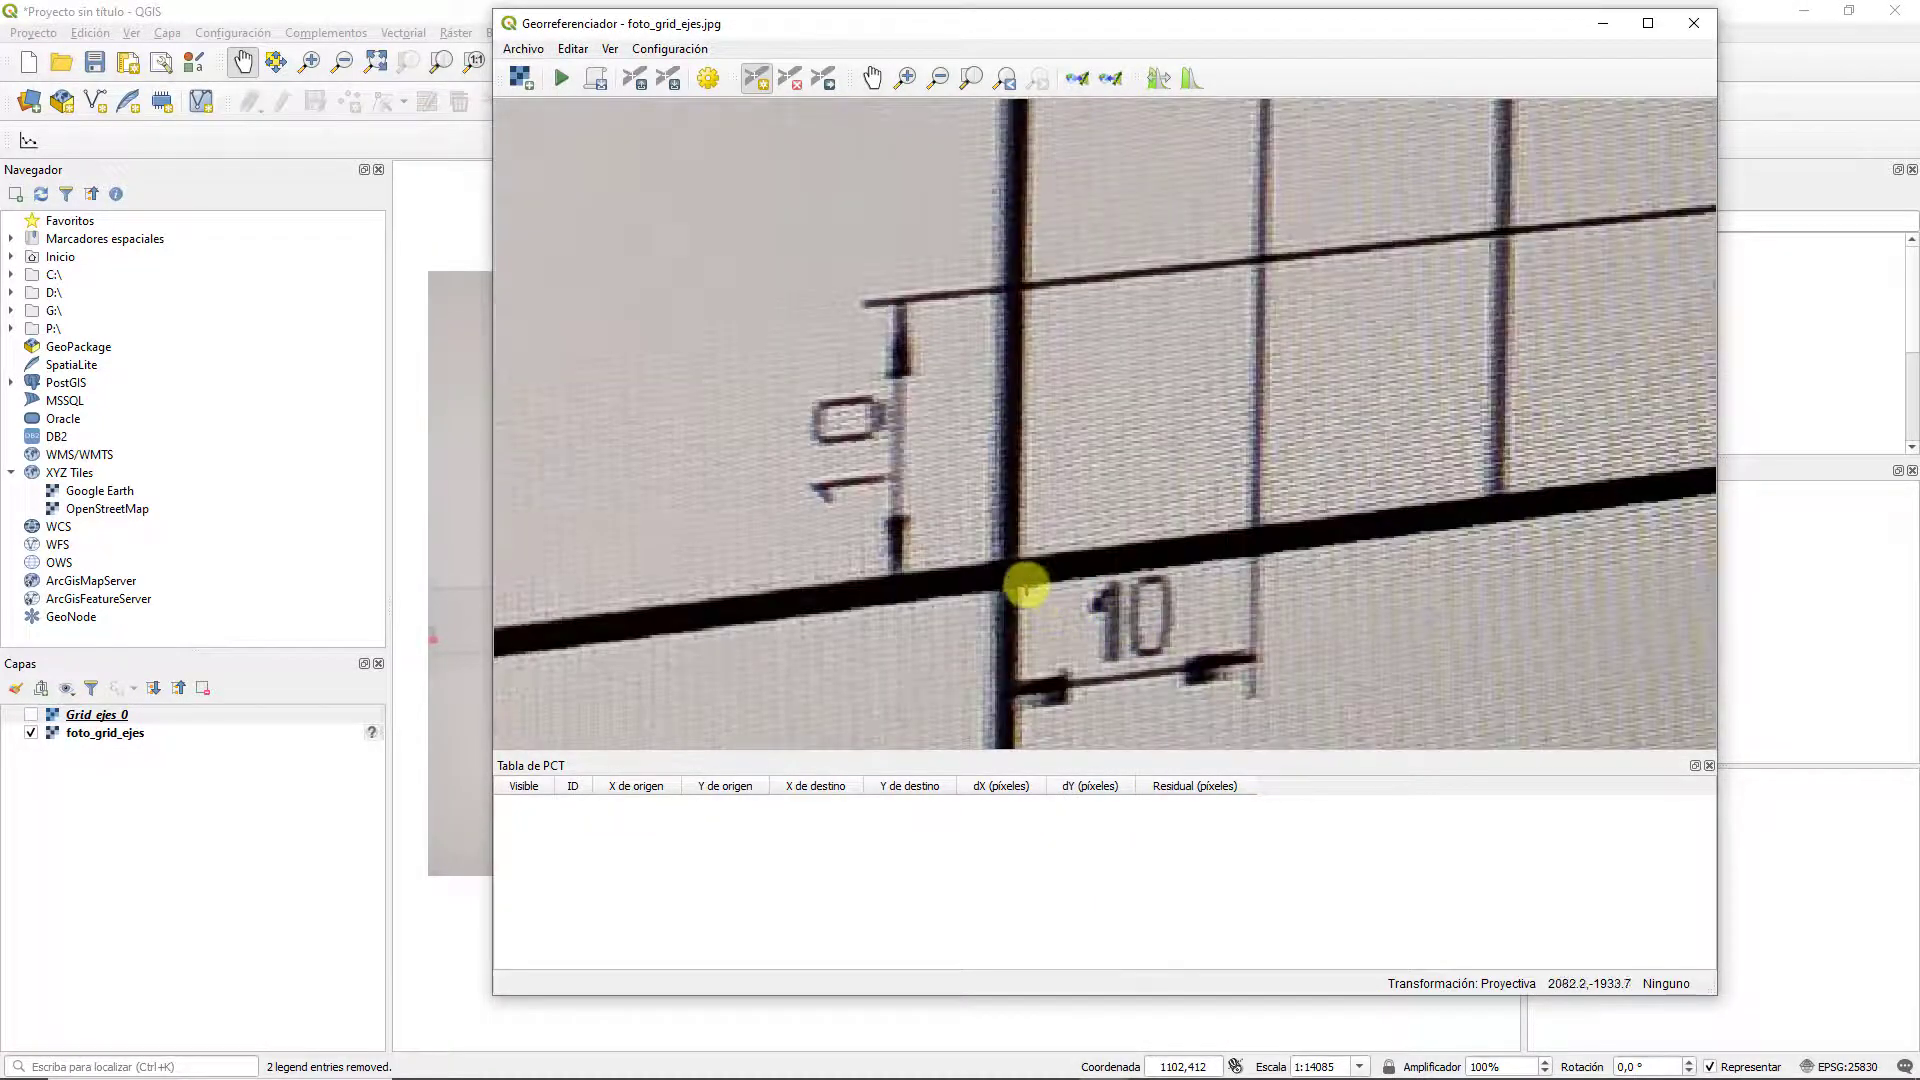
left_click(1008, 573)
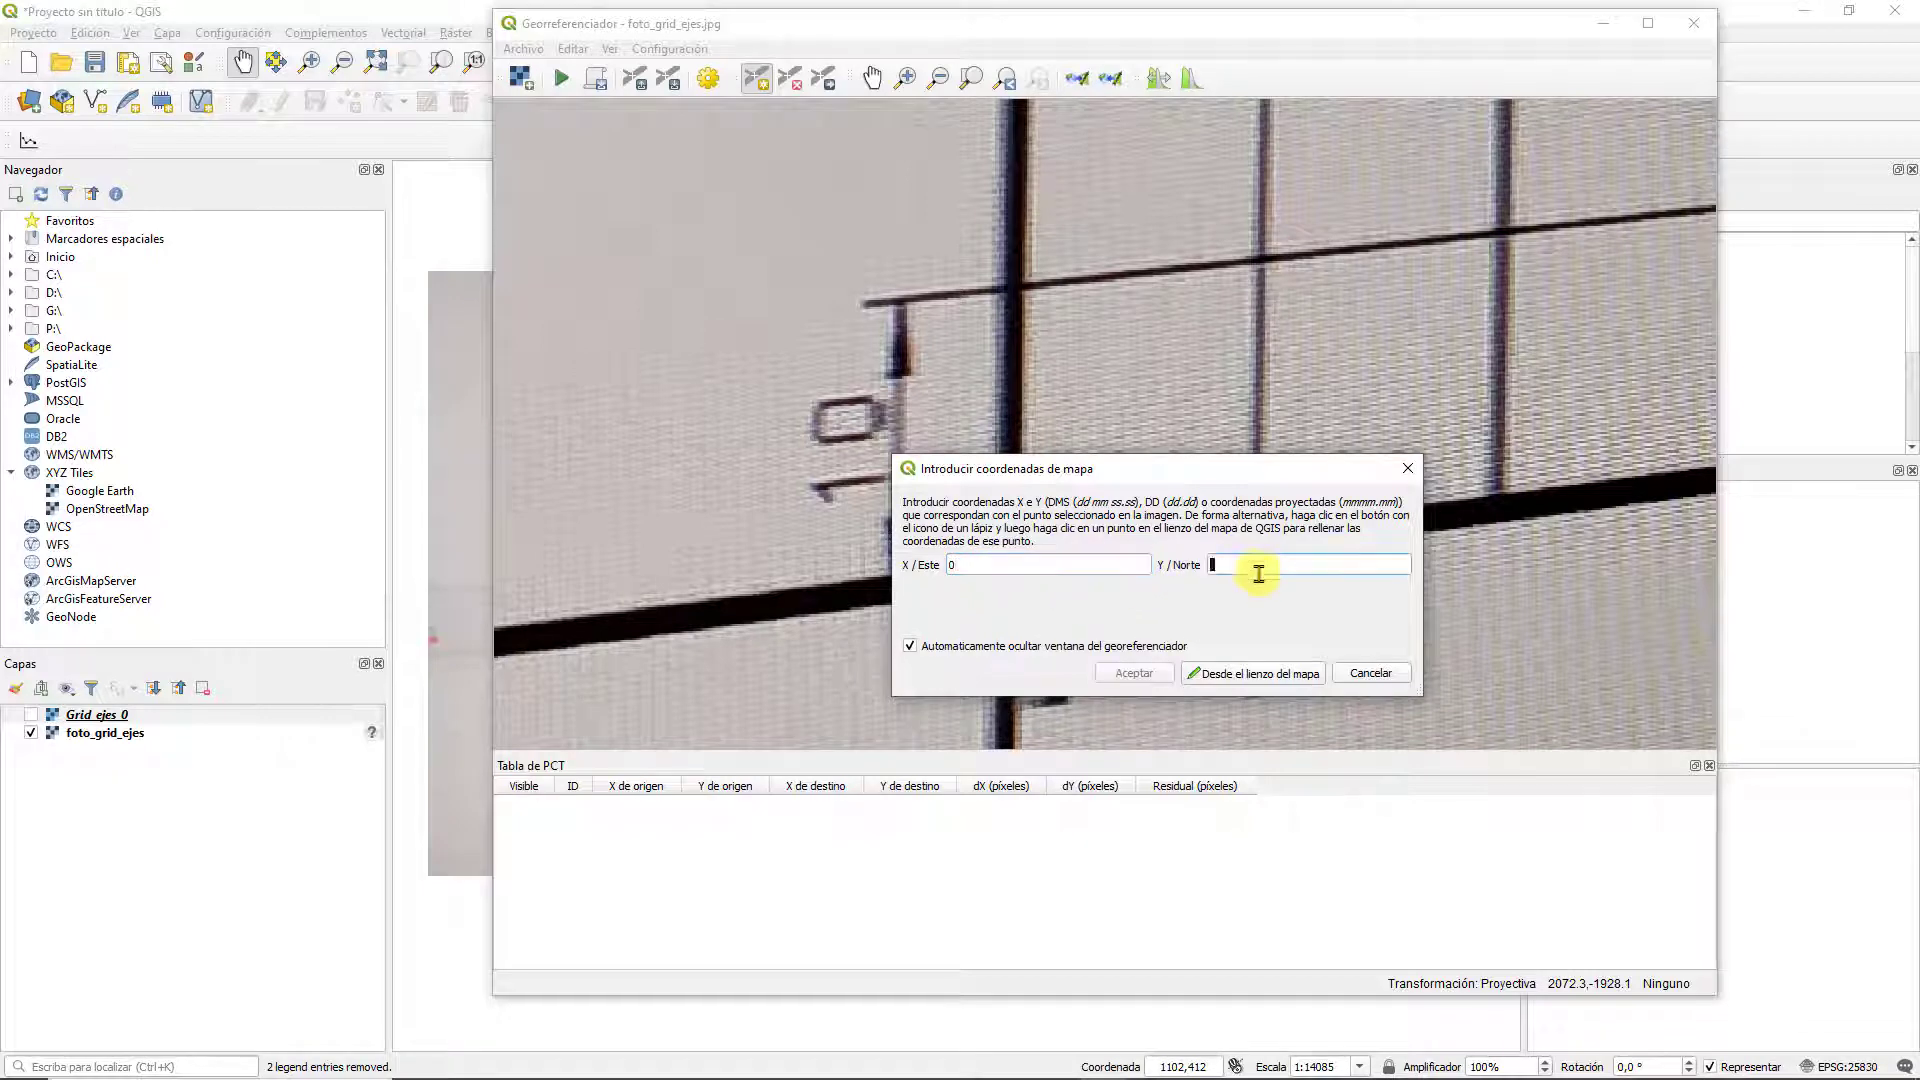
type("0")
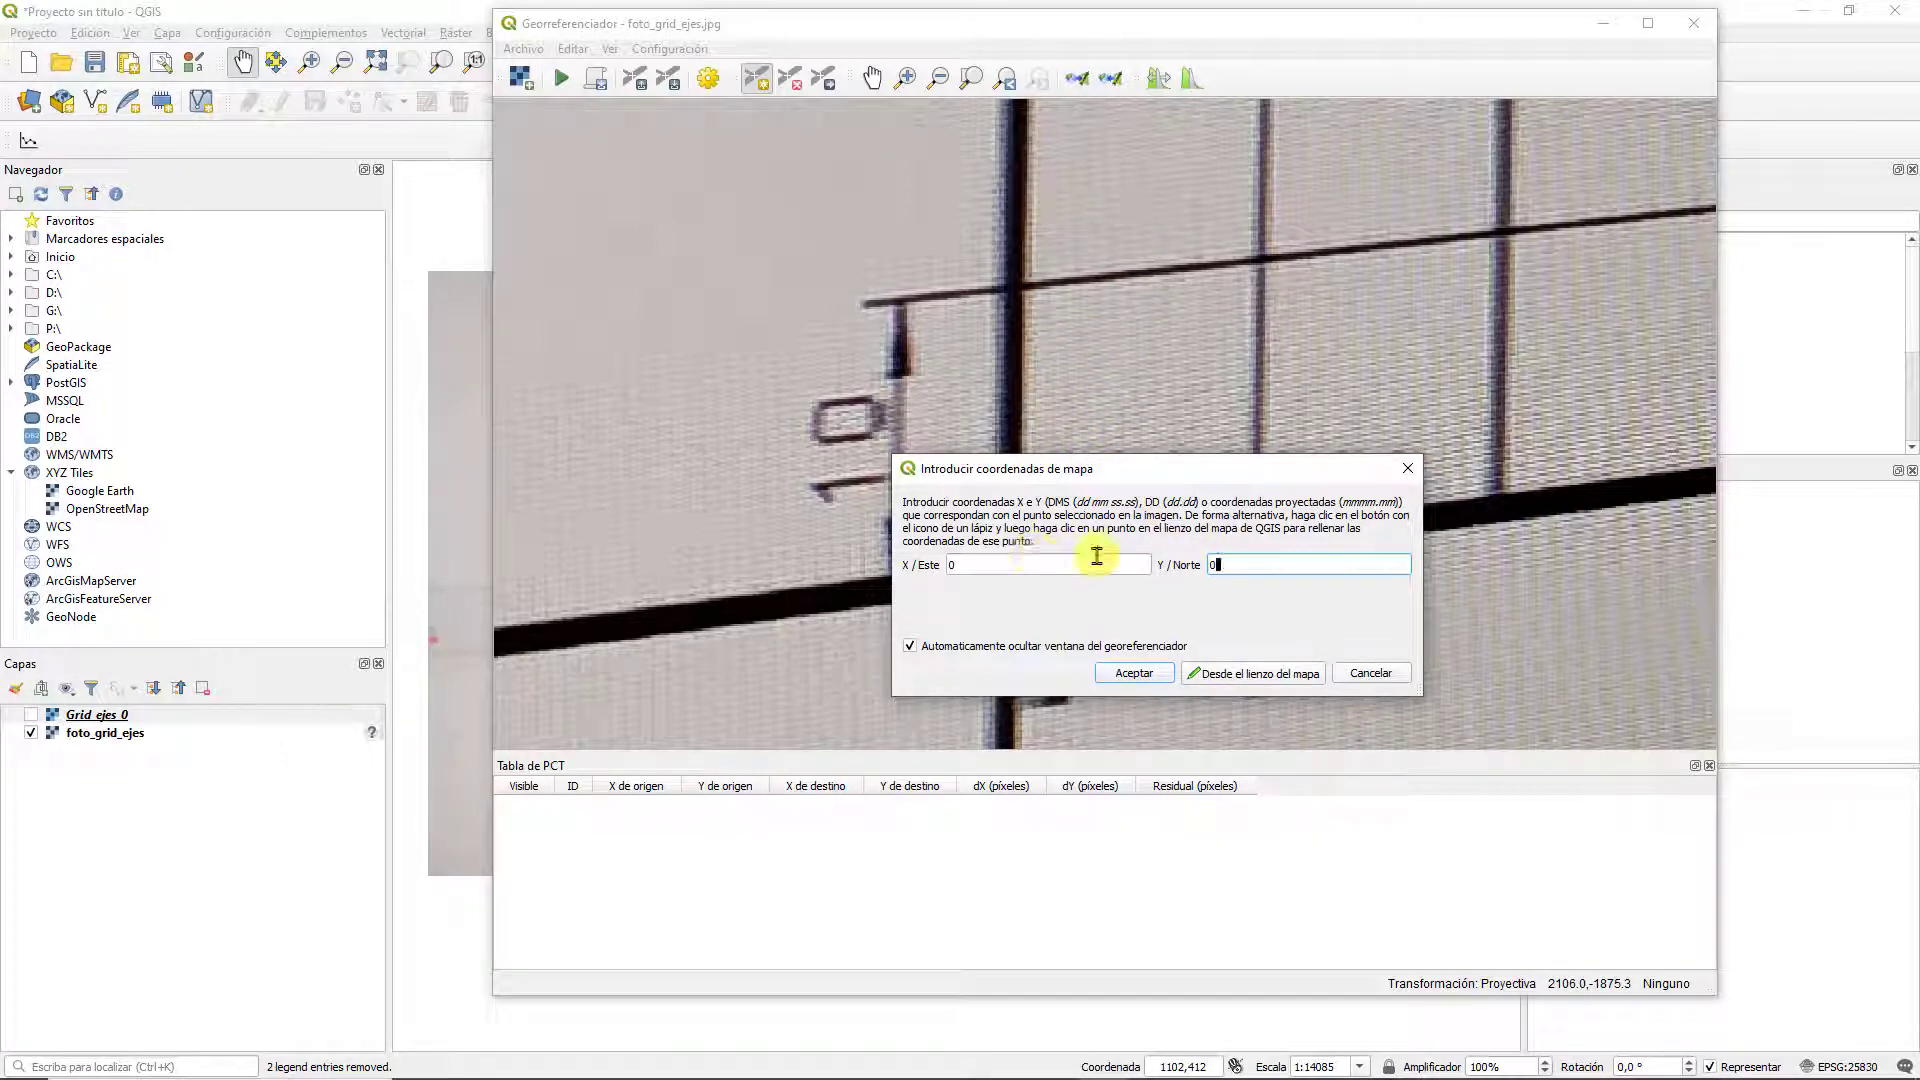
left_click(1136, 673)
Add a control point at the photographed grid's lower-right corner with map coordinates X 100, Y 0
scroll(1137, 665, "down", 3)
scroll(1059, 605, "up", 2)
scroll(1300, 592, "down", 1)
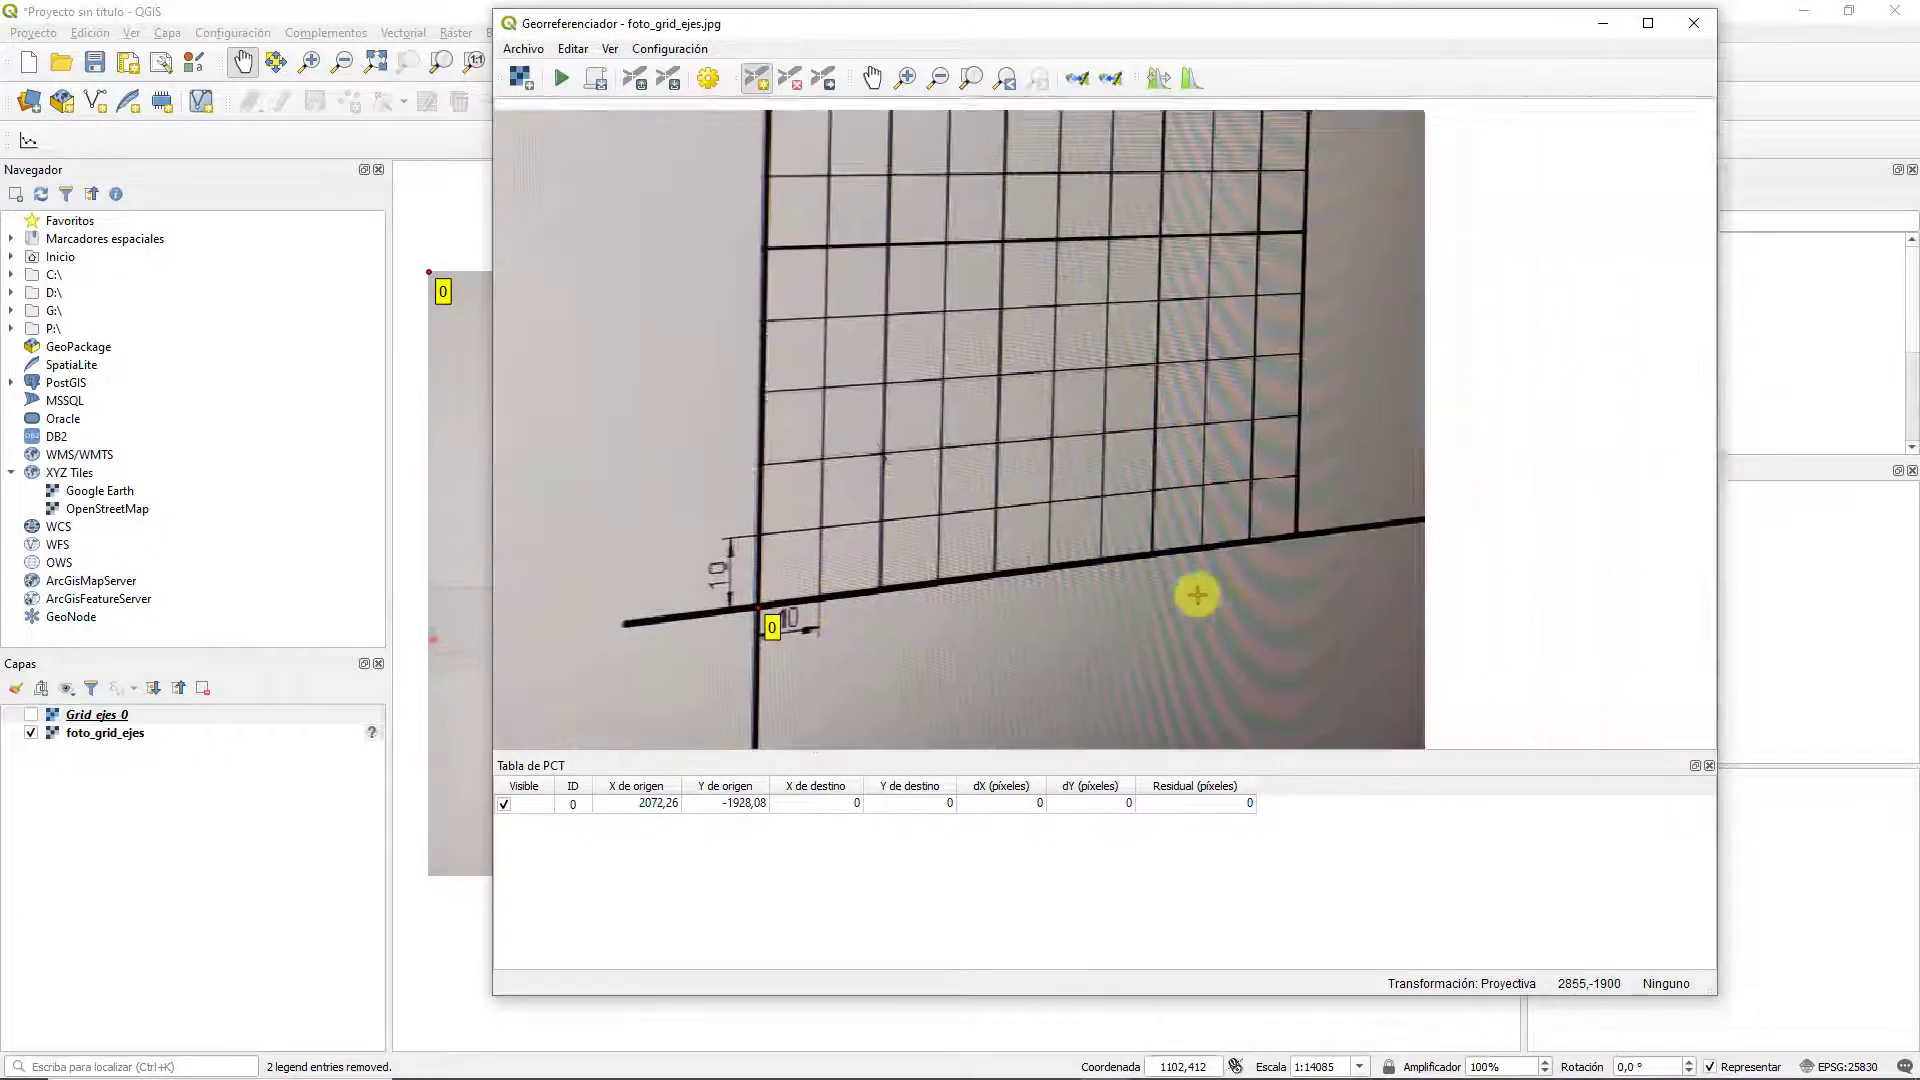
scroll(1284, 542, "up", 3)
left_click(1265, 521)
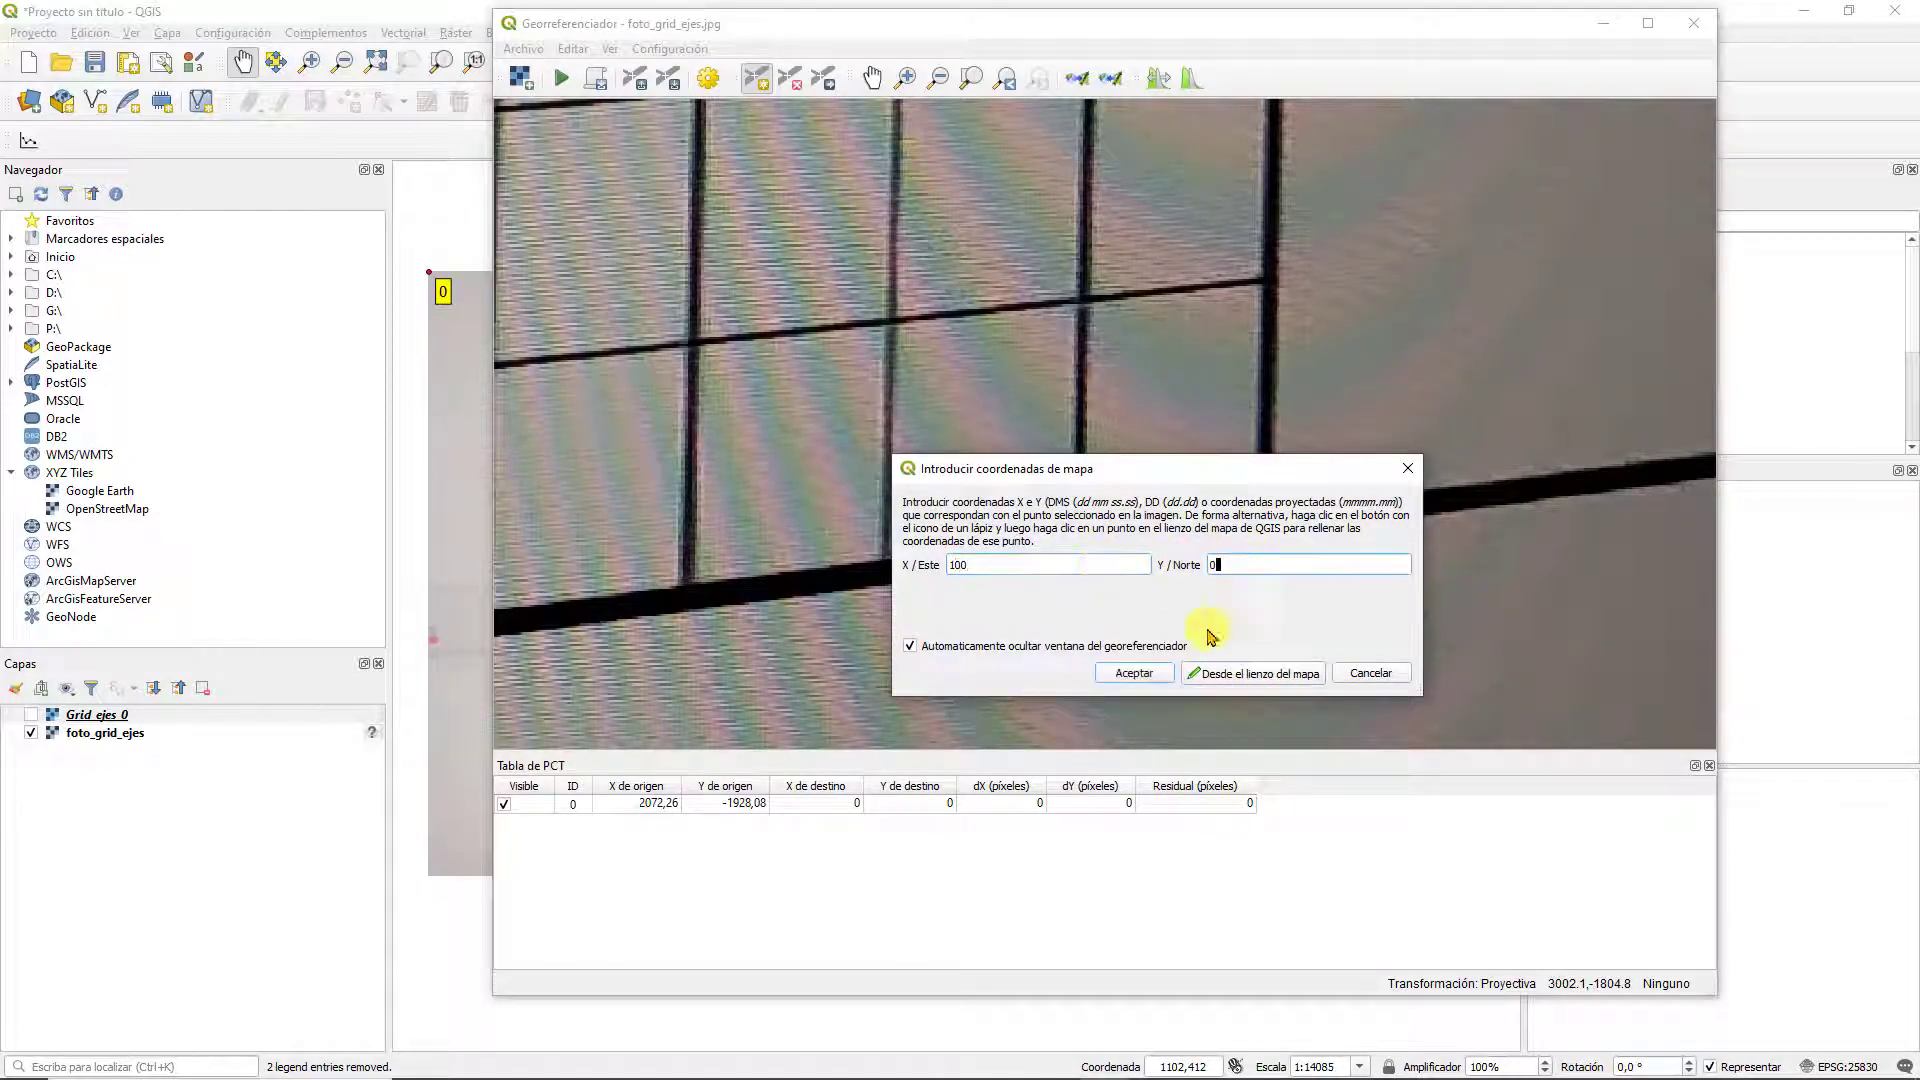
left_click(1136, 673)
Add a control point at the photographed grid's upper-right corner with map coordinates X 100, Y 100
scroll(1148, 673, "down", 3)
scroll(1213, 280, "down", 2)
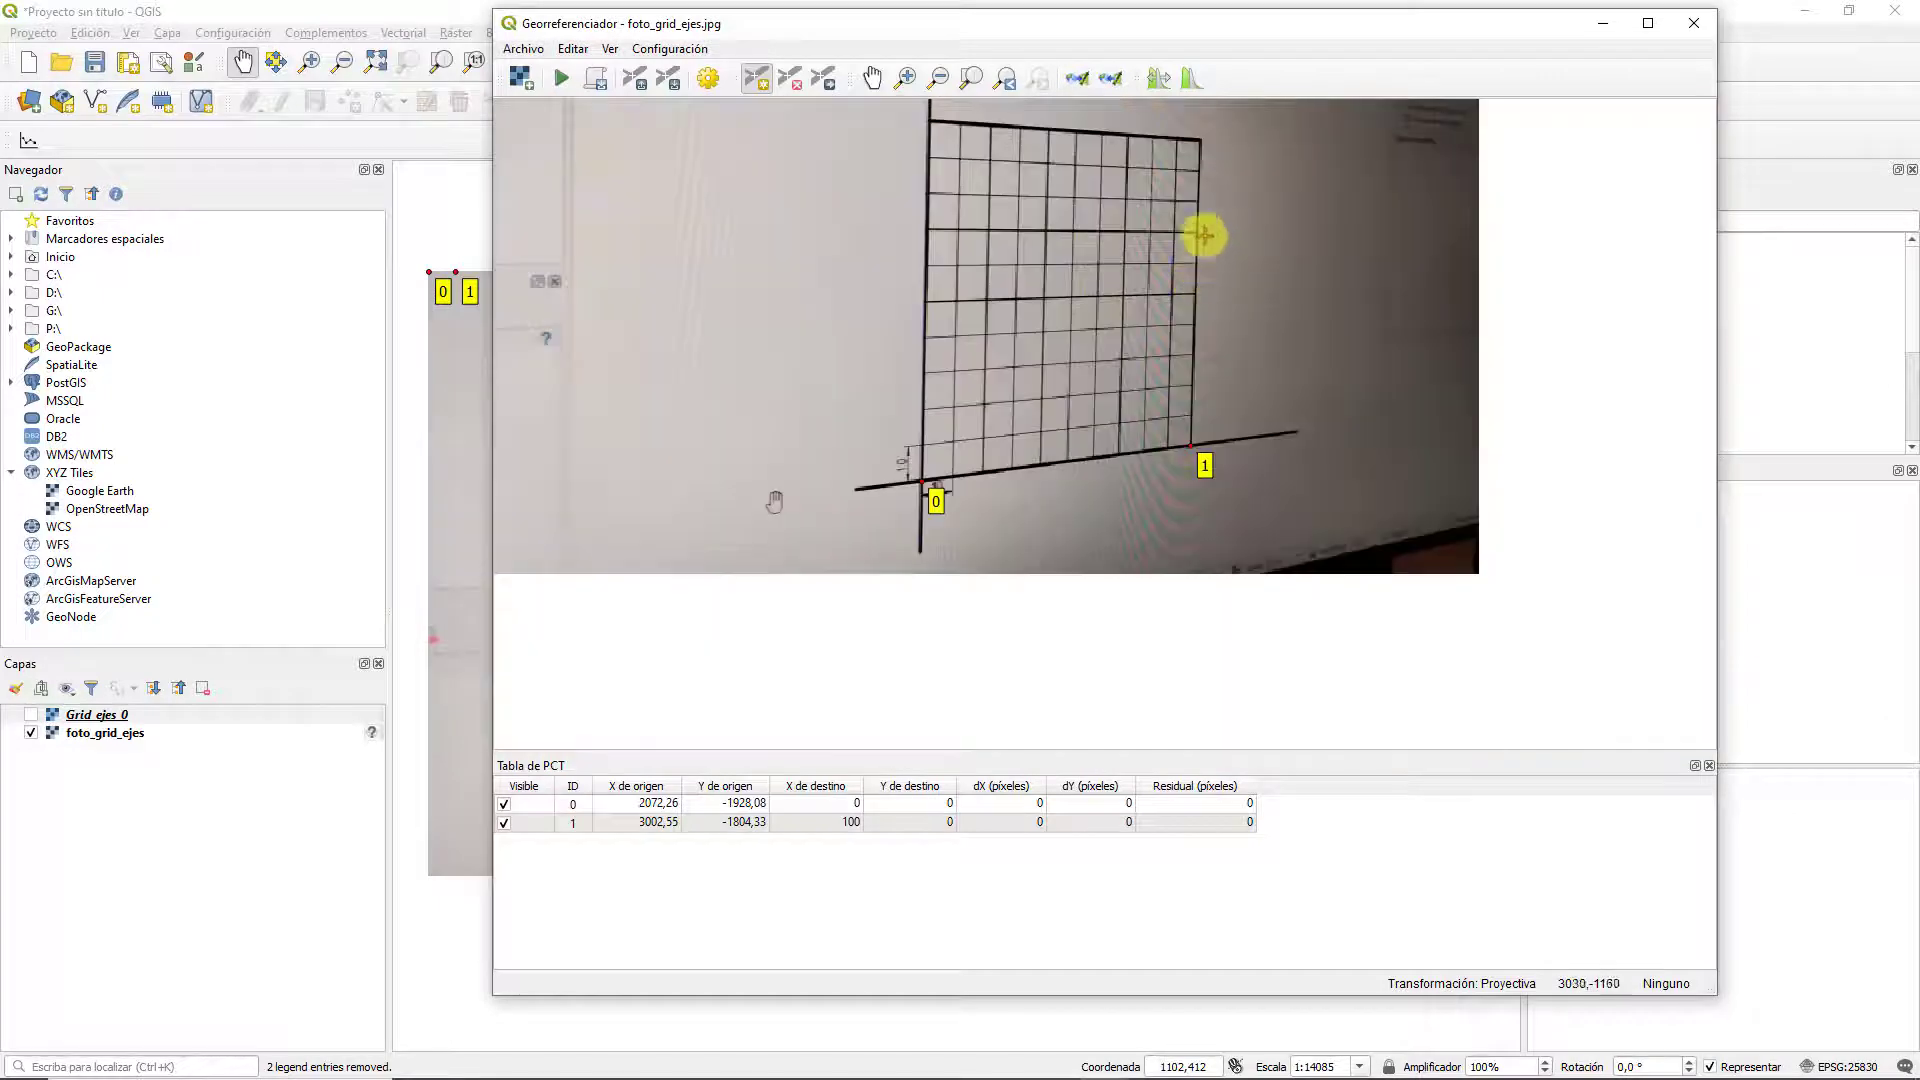
scroll(1190, 124, "up", 3)
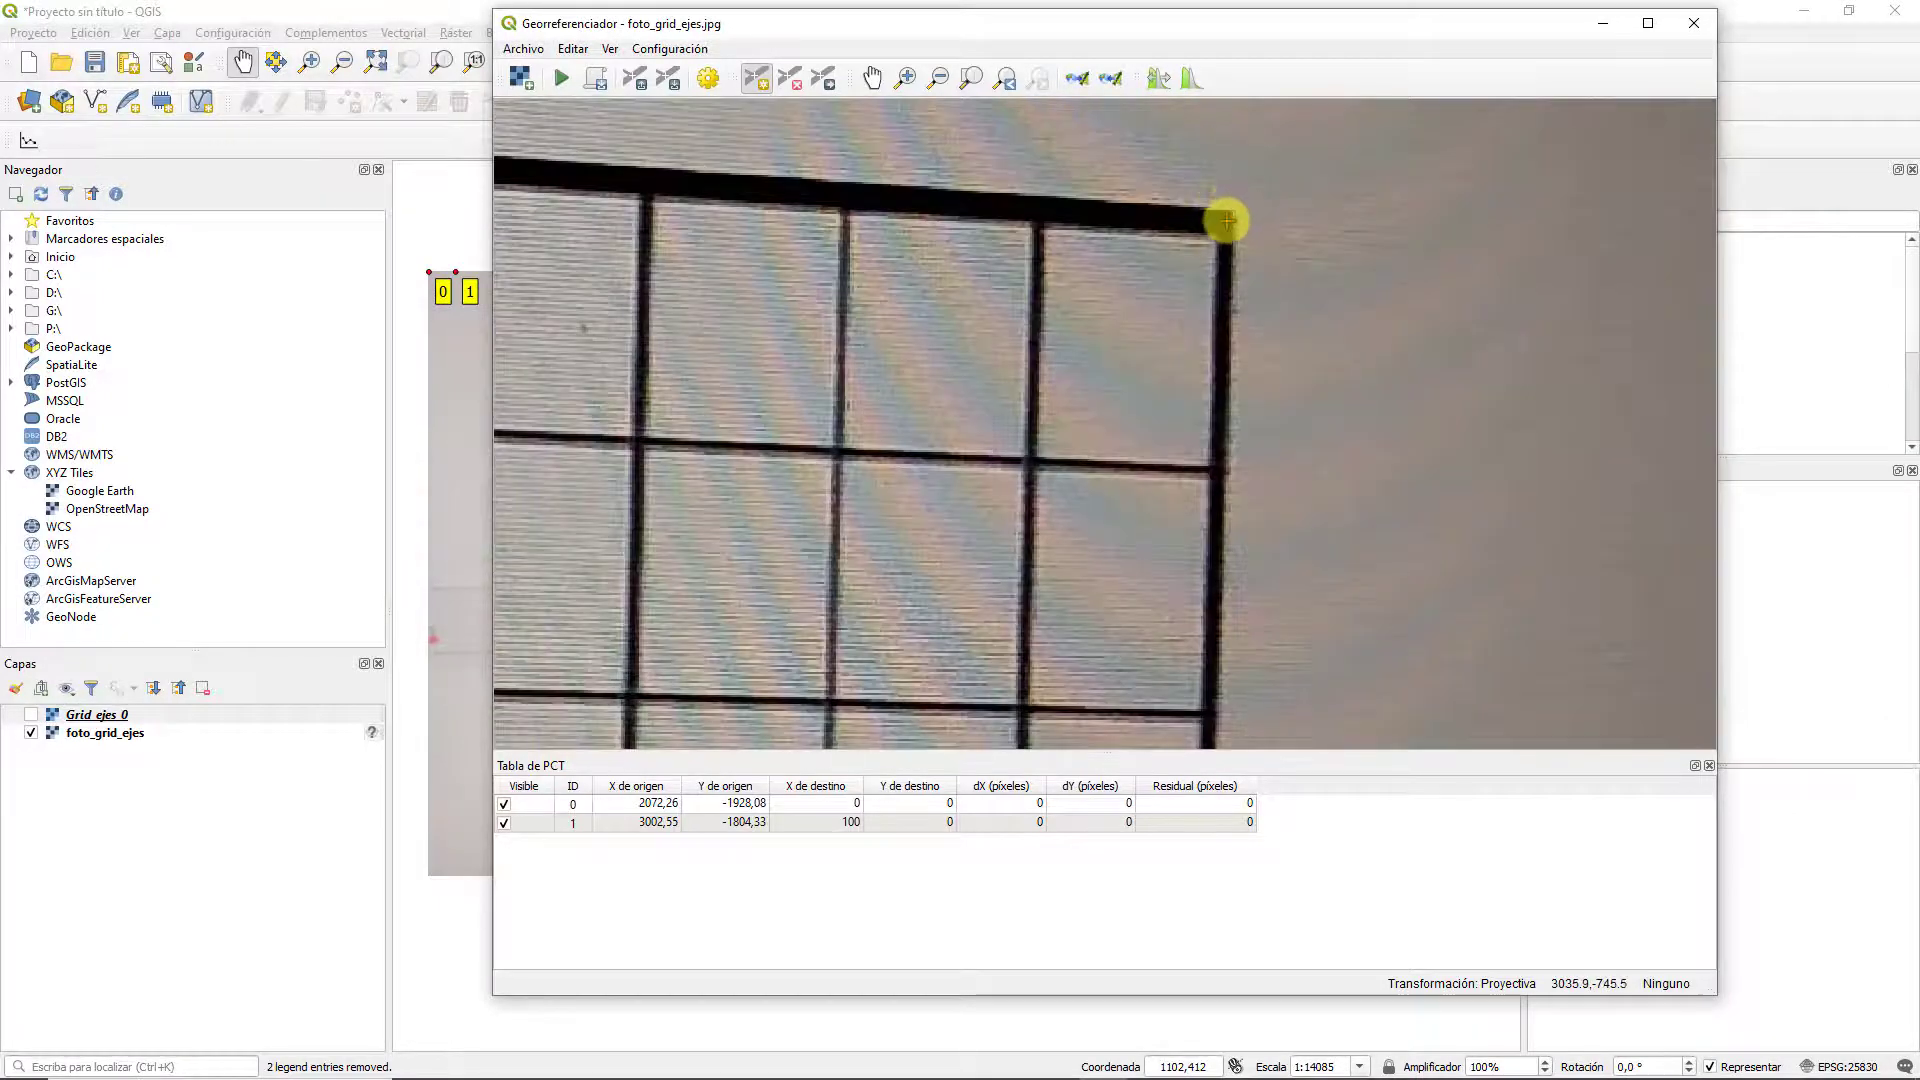
left_click(1222, 222)
type("10")
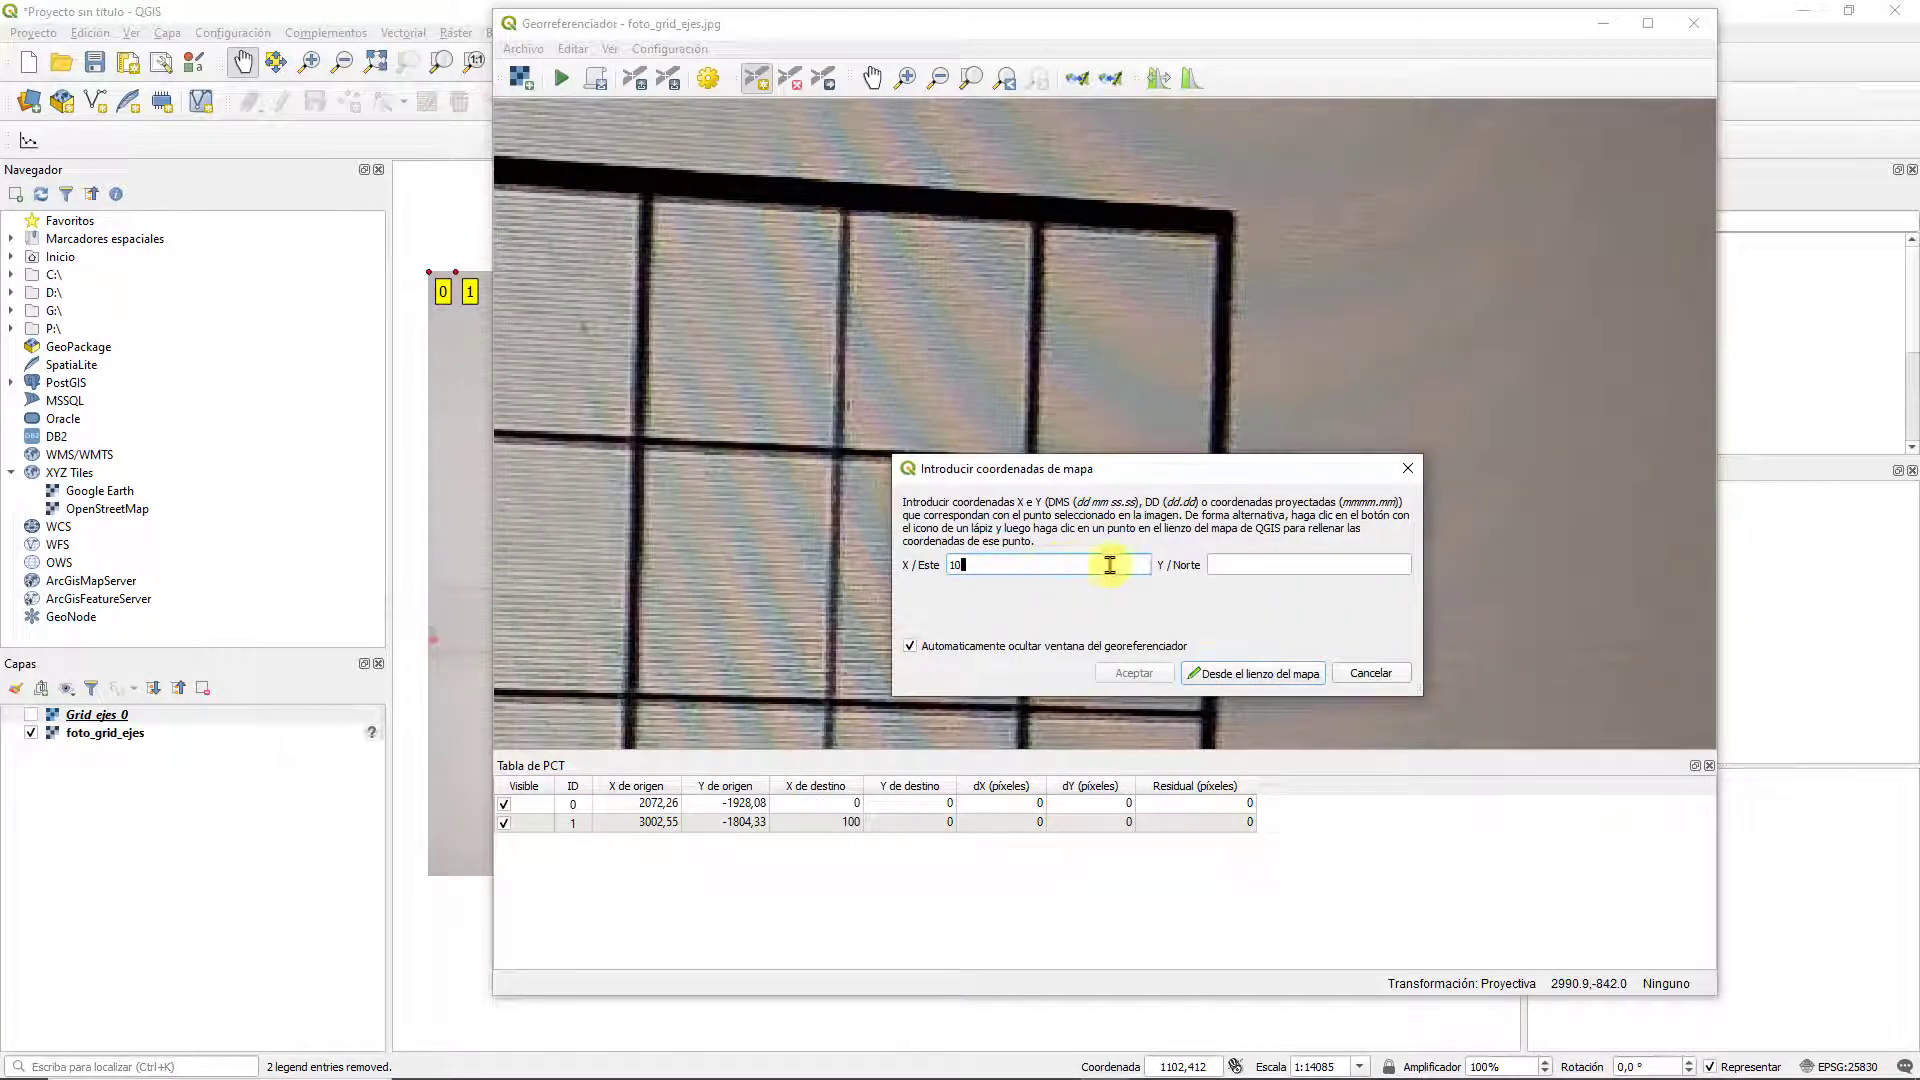
type("0")
left_click(1136, 673)
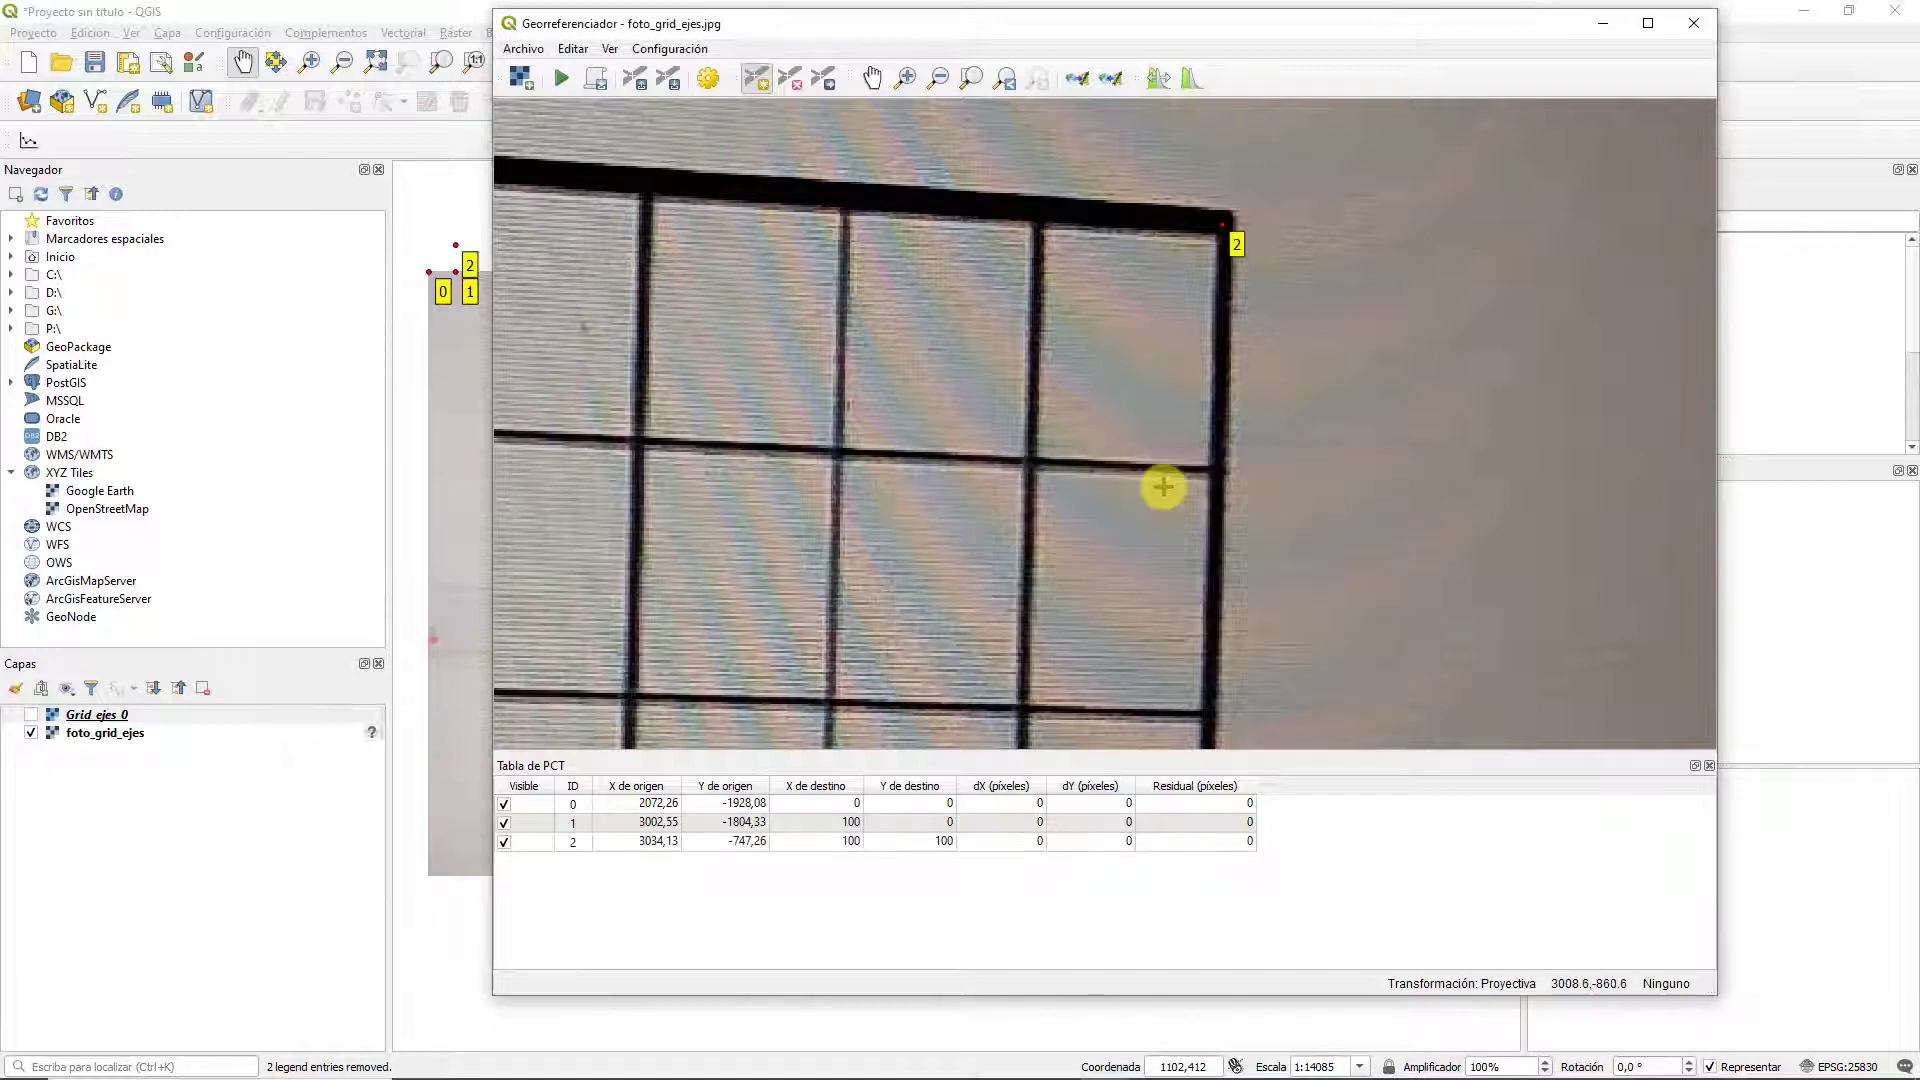
Add a control point at the upper-left corner of the photographed grid, where it meets the vertical axis
scroll(1162, 485, "down", 3)
left_click_drag(991, 433, 1202, 372)
scroll(948, 327, "up", 3)
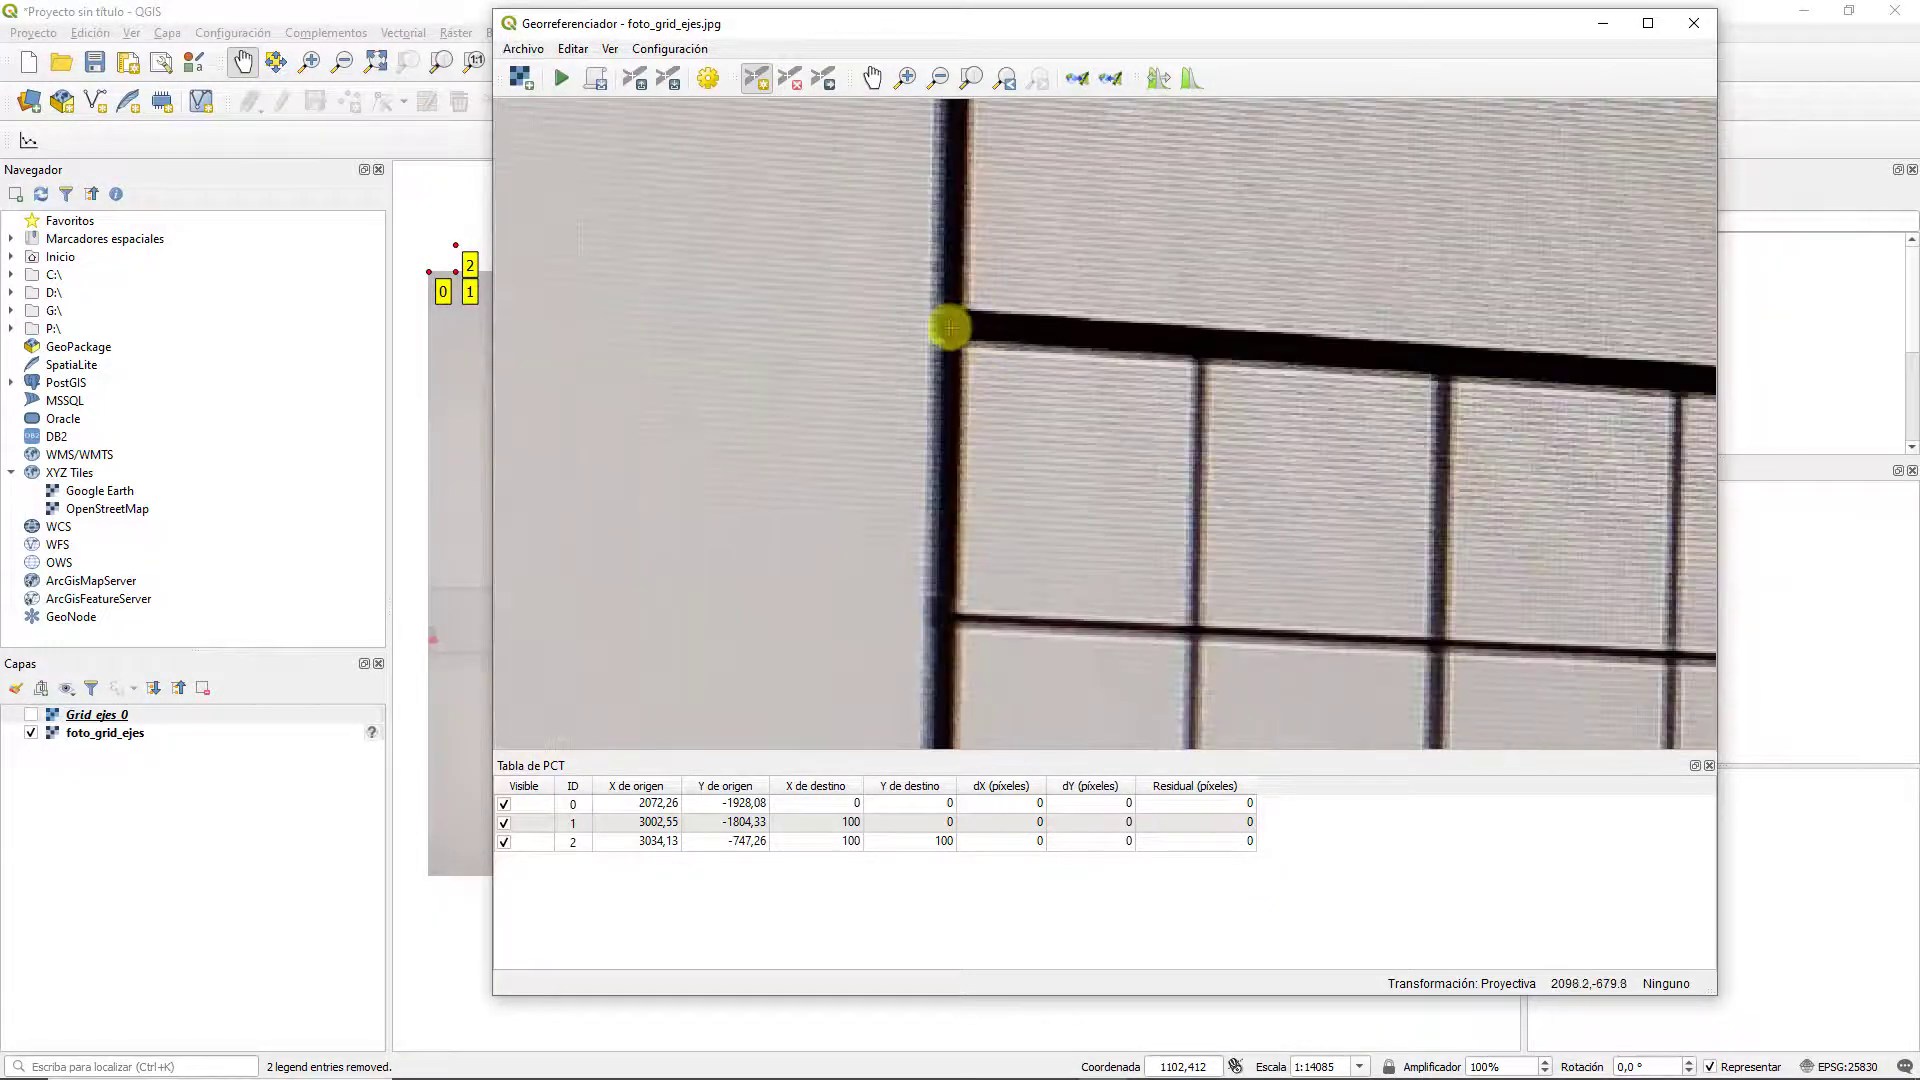
Add a control point at the grid's upper-left corner in the photo with destination coordinates X 0 and Y 100
left_click(950, 325)
type("0")
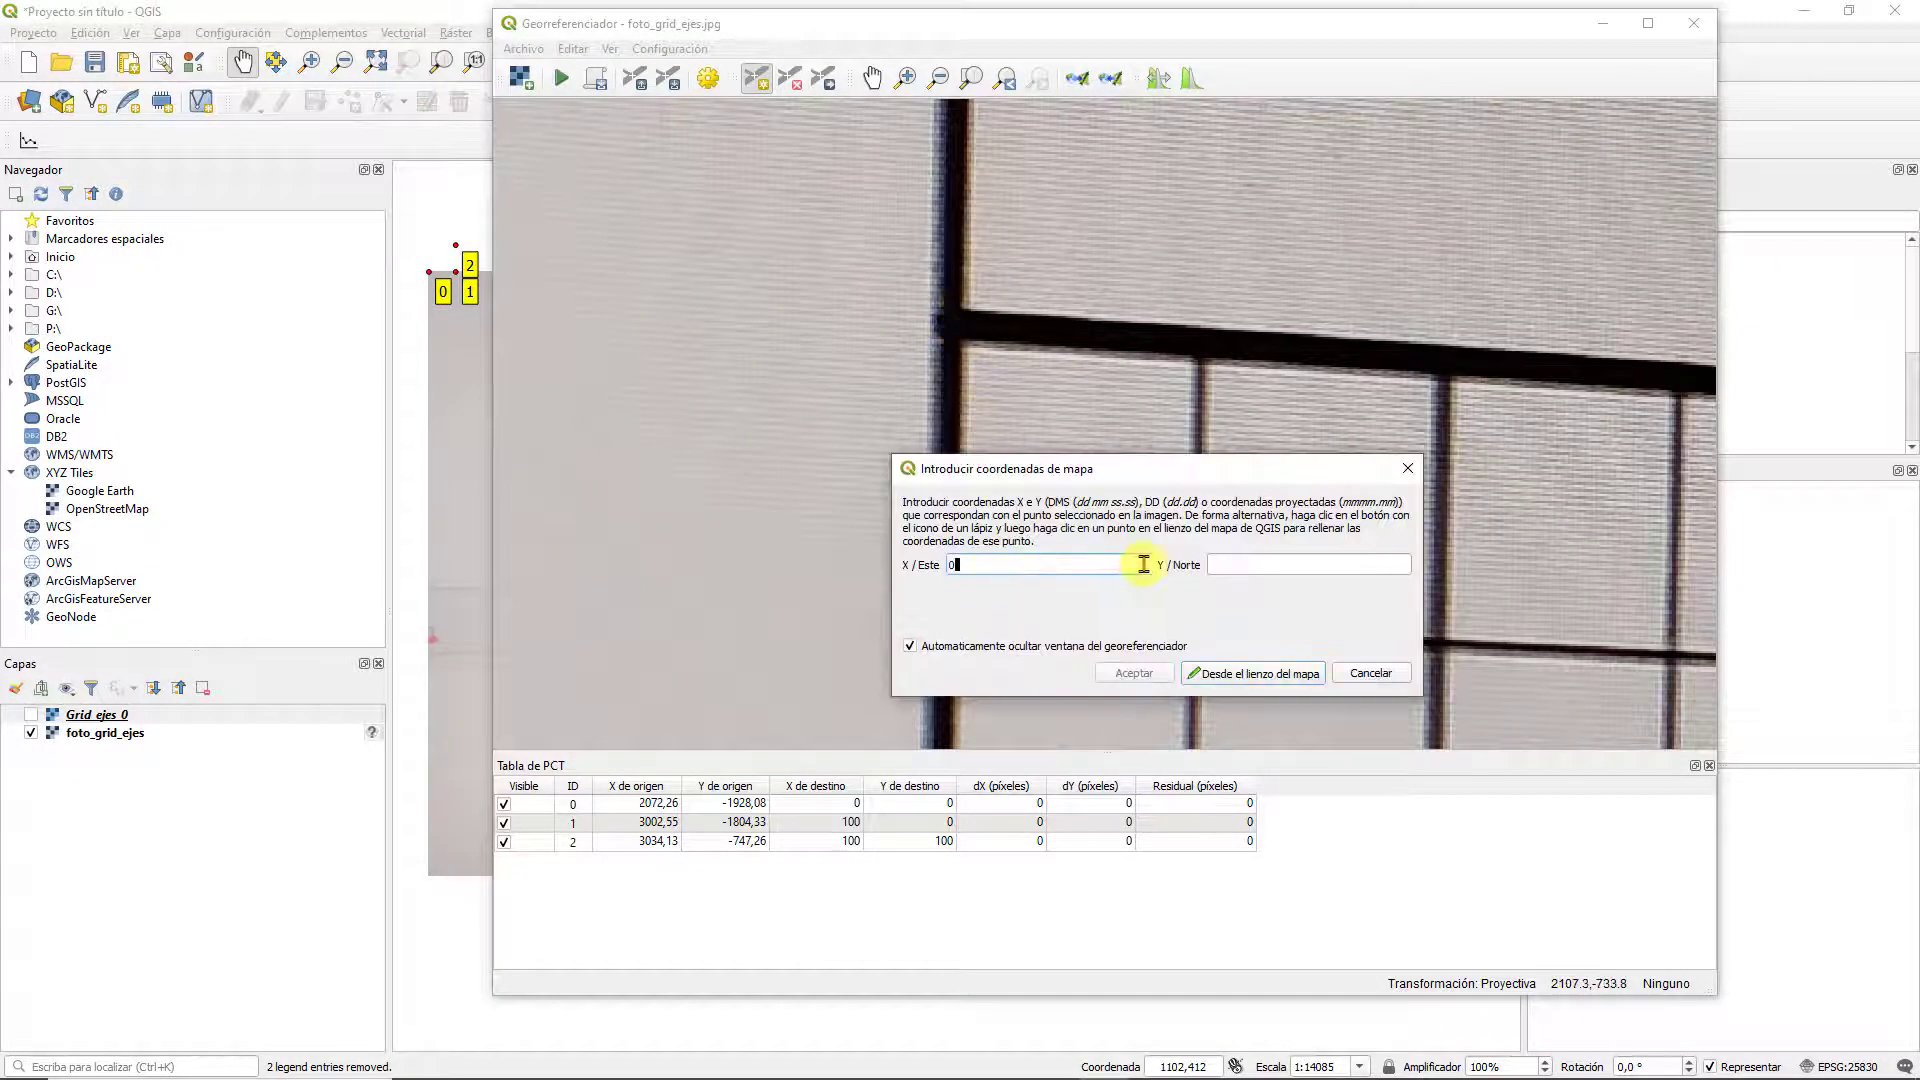
left_click(1251, 563)
type("100")
left_click(1133, 673)
Run the georeferencing of foto_grid_ejes.jpg with the four control points and minimise the georeferencer window
scroll(1113, 463, "down", 5)
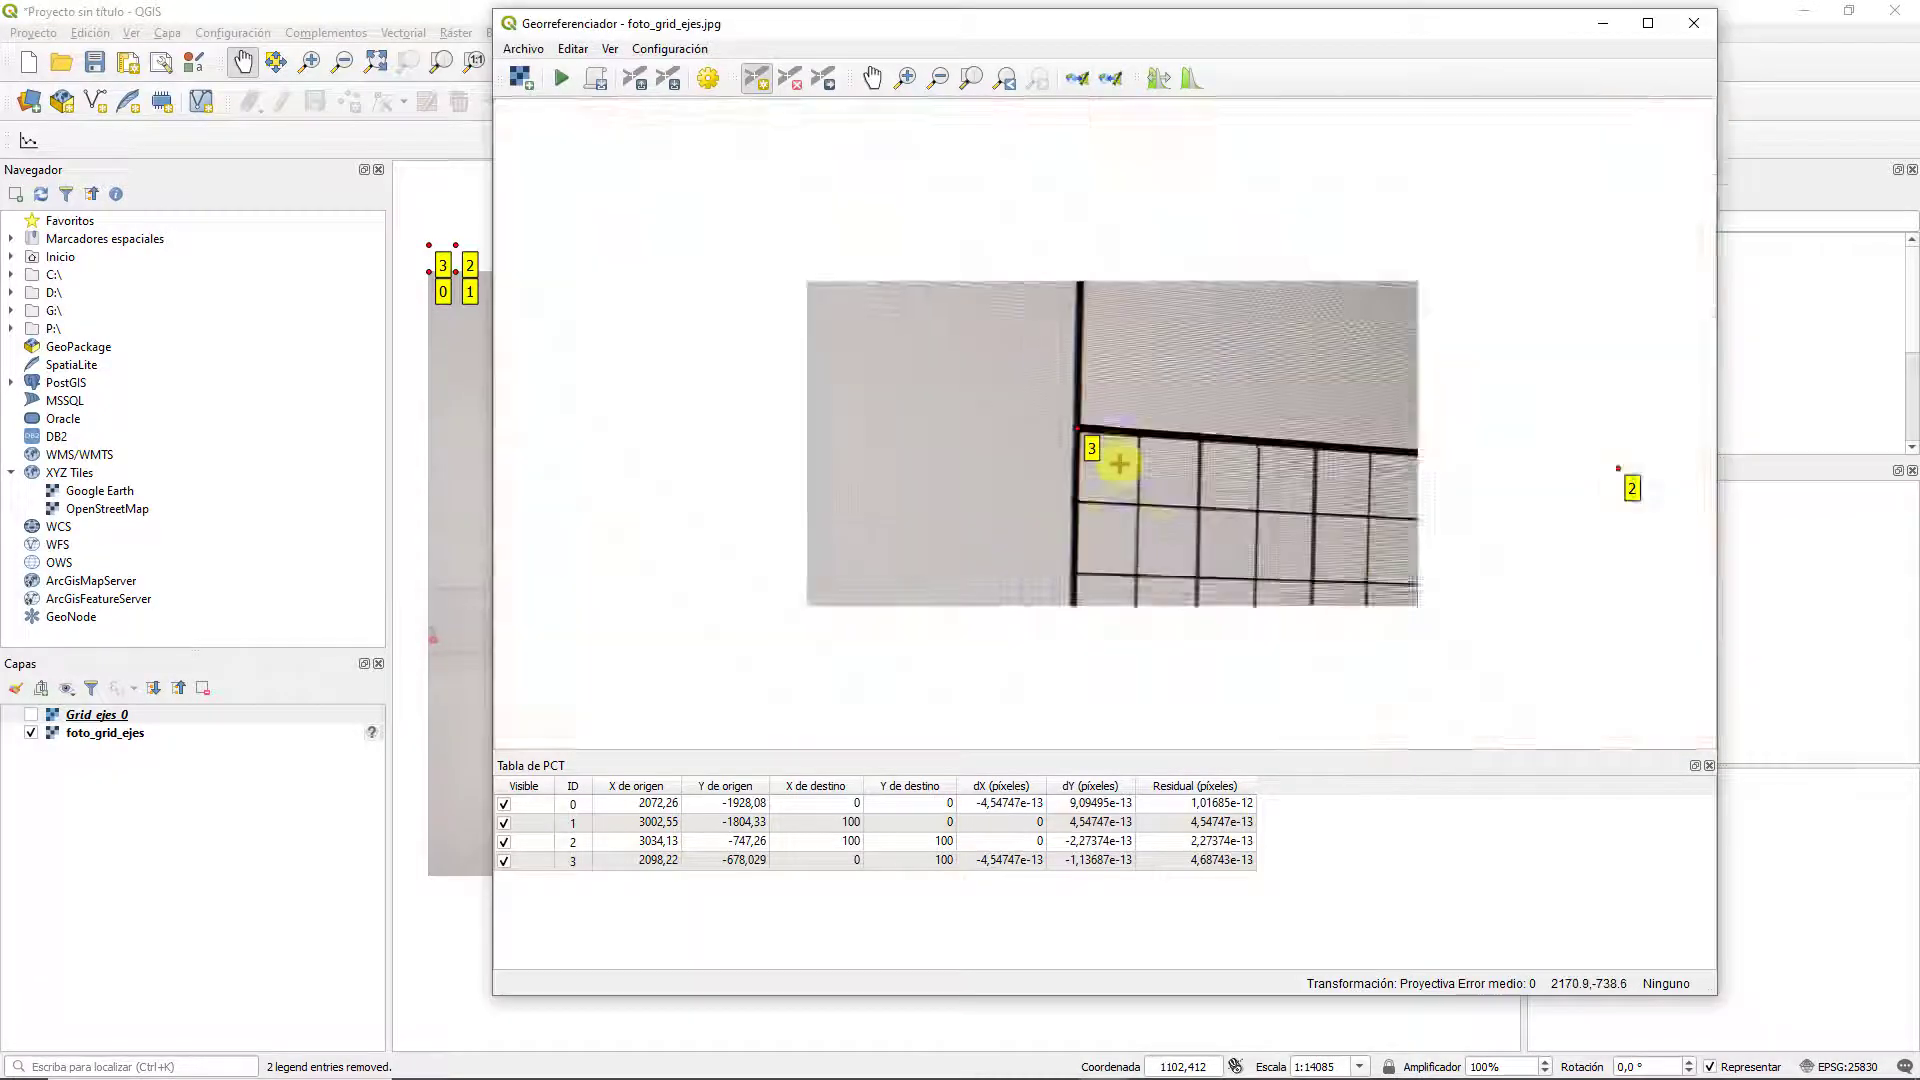
scroll(1230, 493, "up", 2)
scroll(1226, 483, "down", 3)
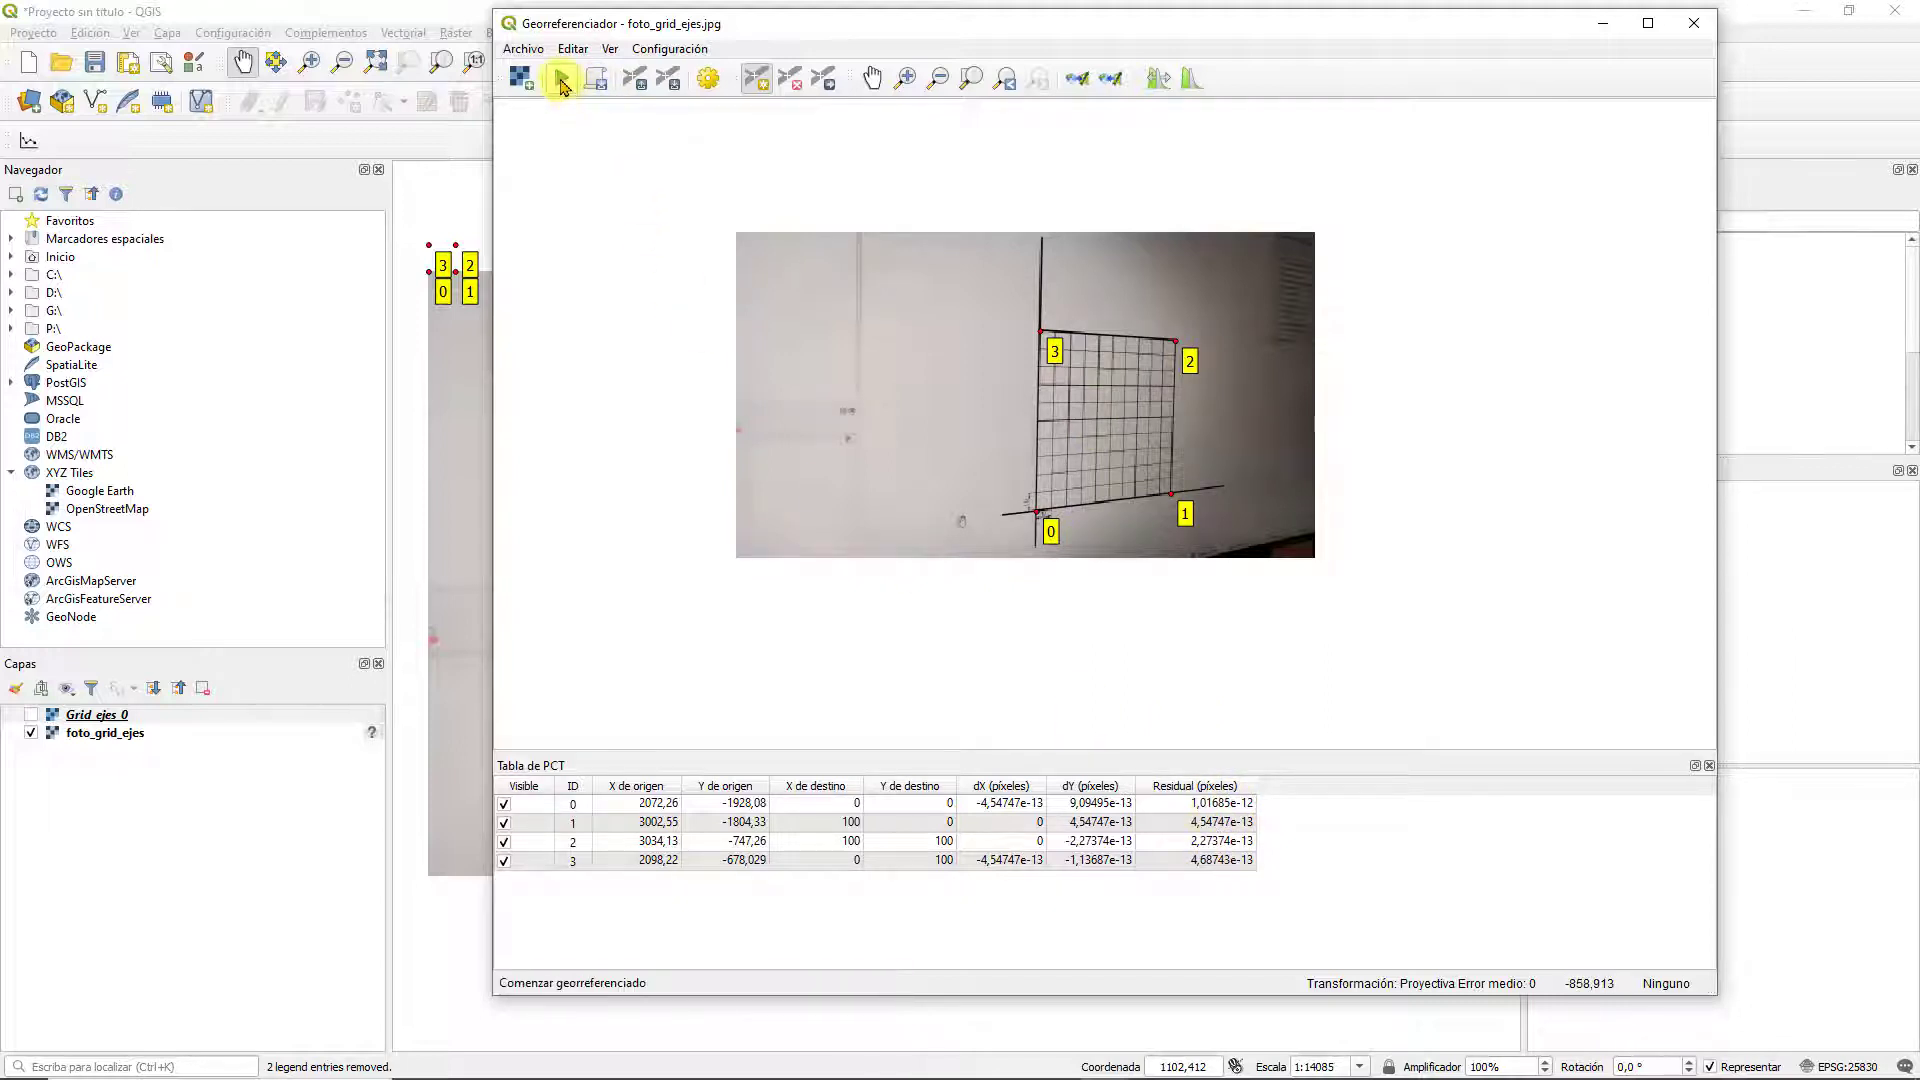
left_click(562, 80)
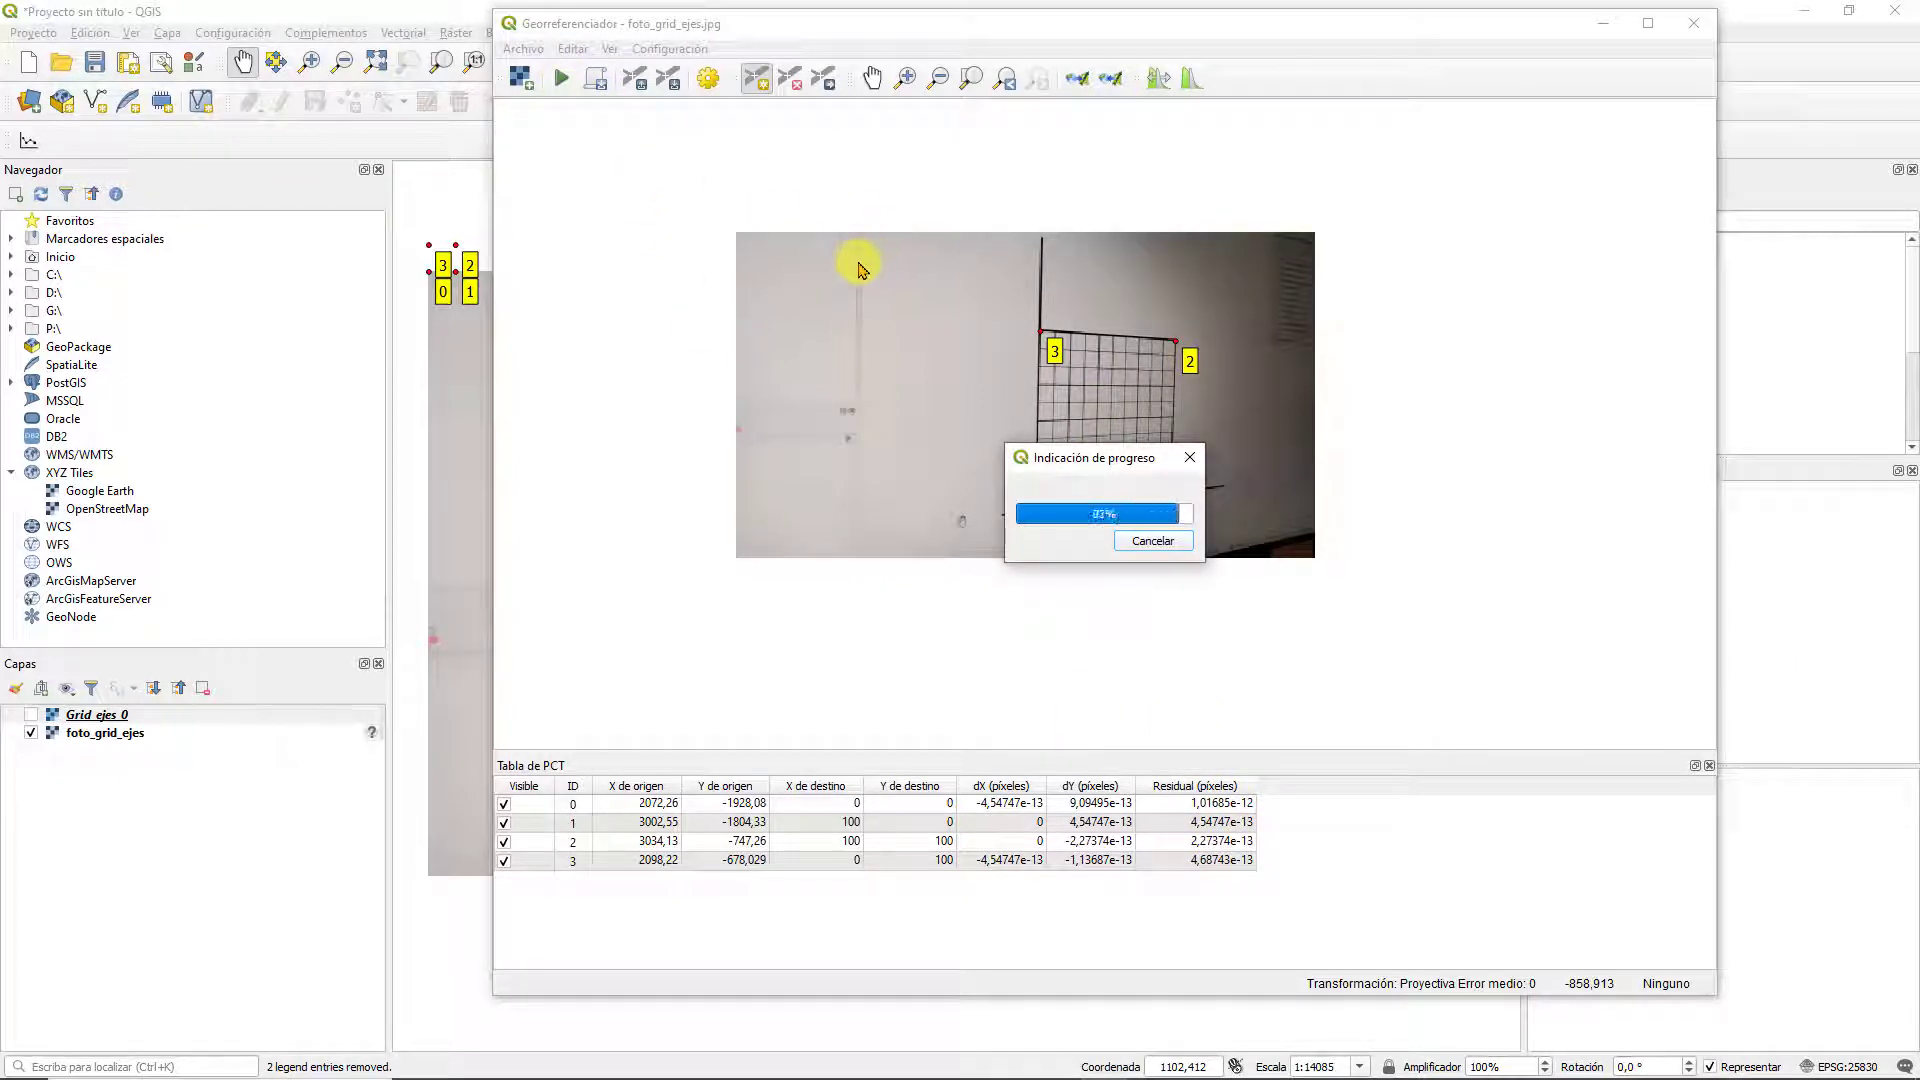
left_click(1603, 23)
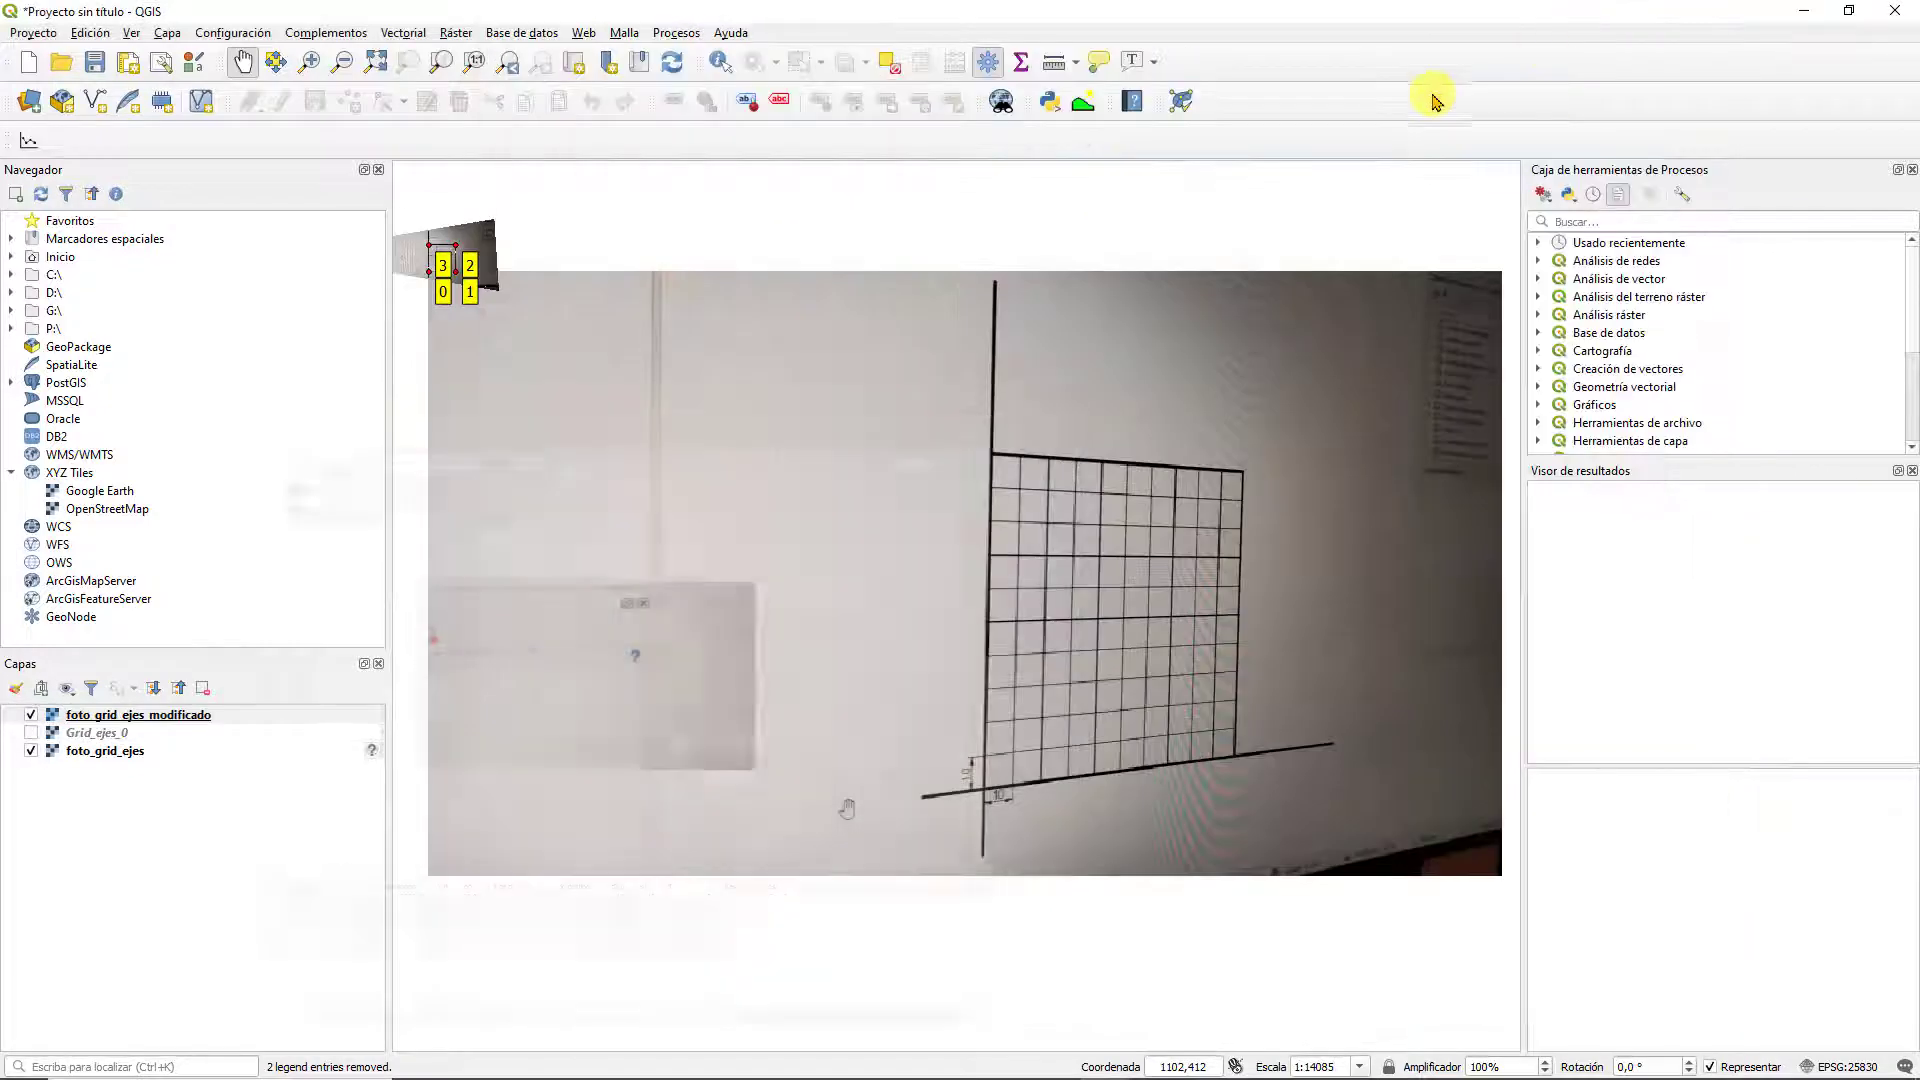
Hide the original foto_grid_ejes layer and inspect the grid in the georeferenced photo
left_click_drag(629, 351, 831, 378)
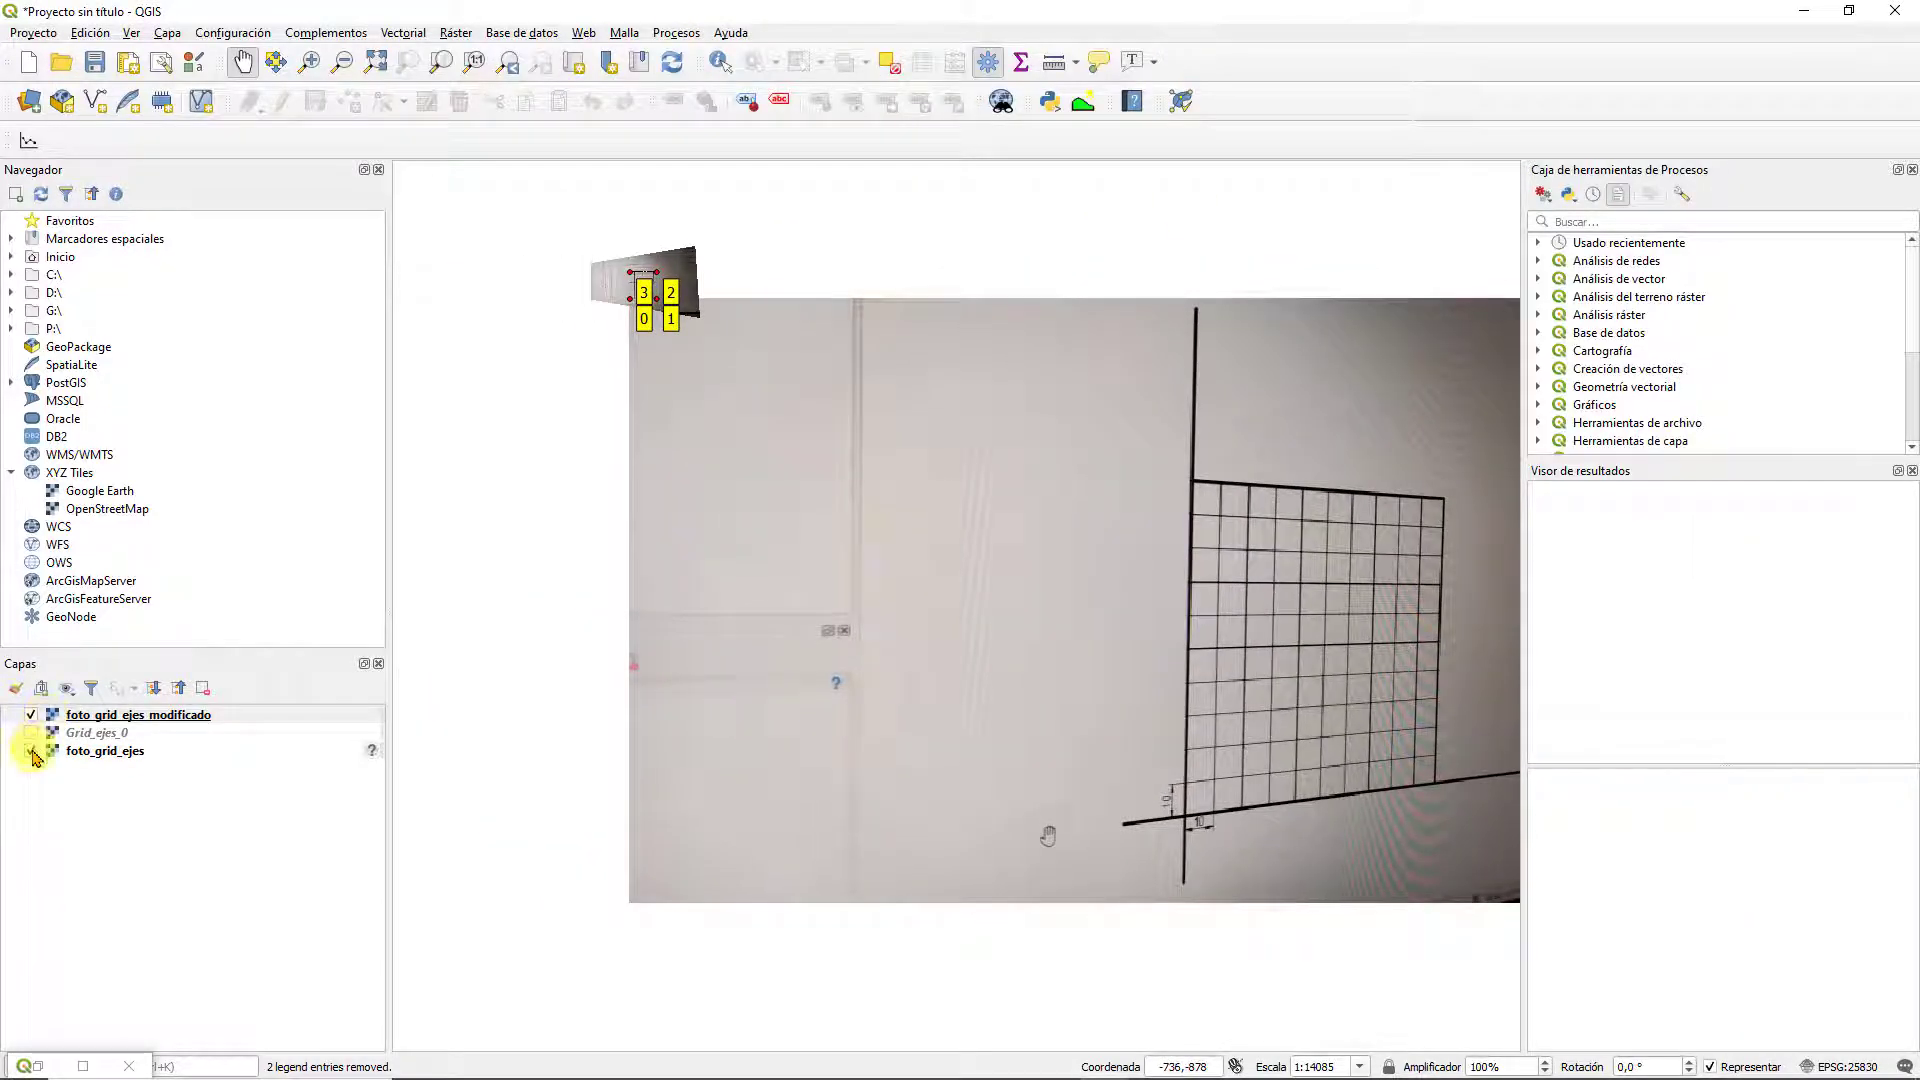
left_click(31, 751)
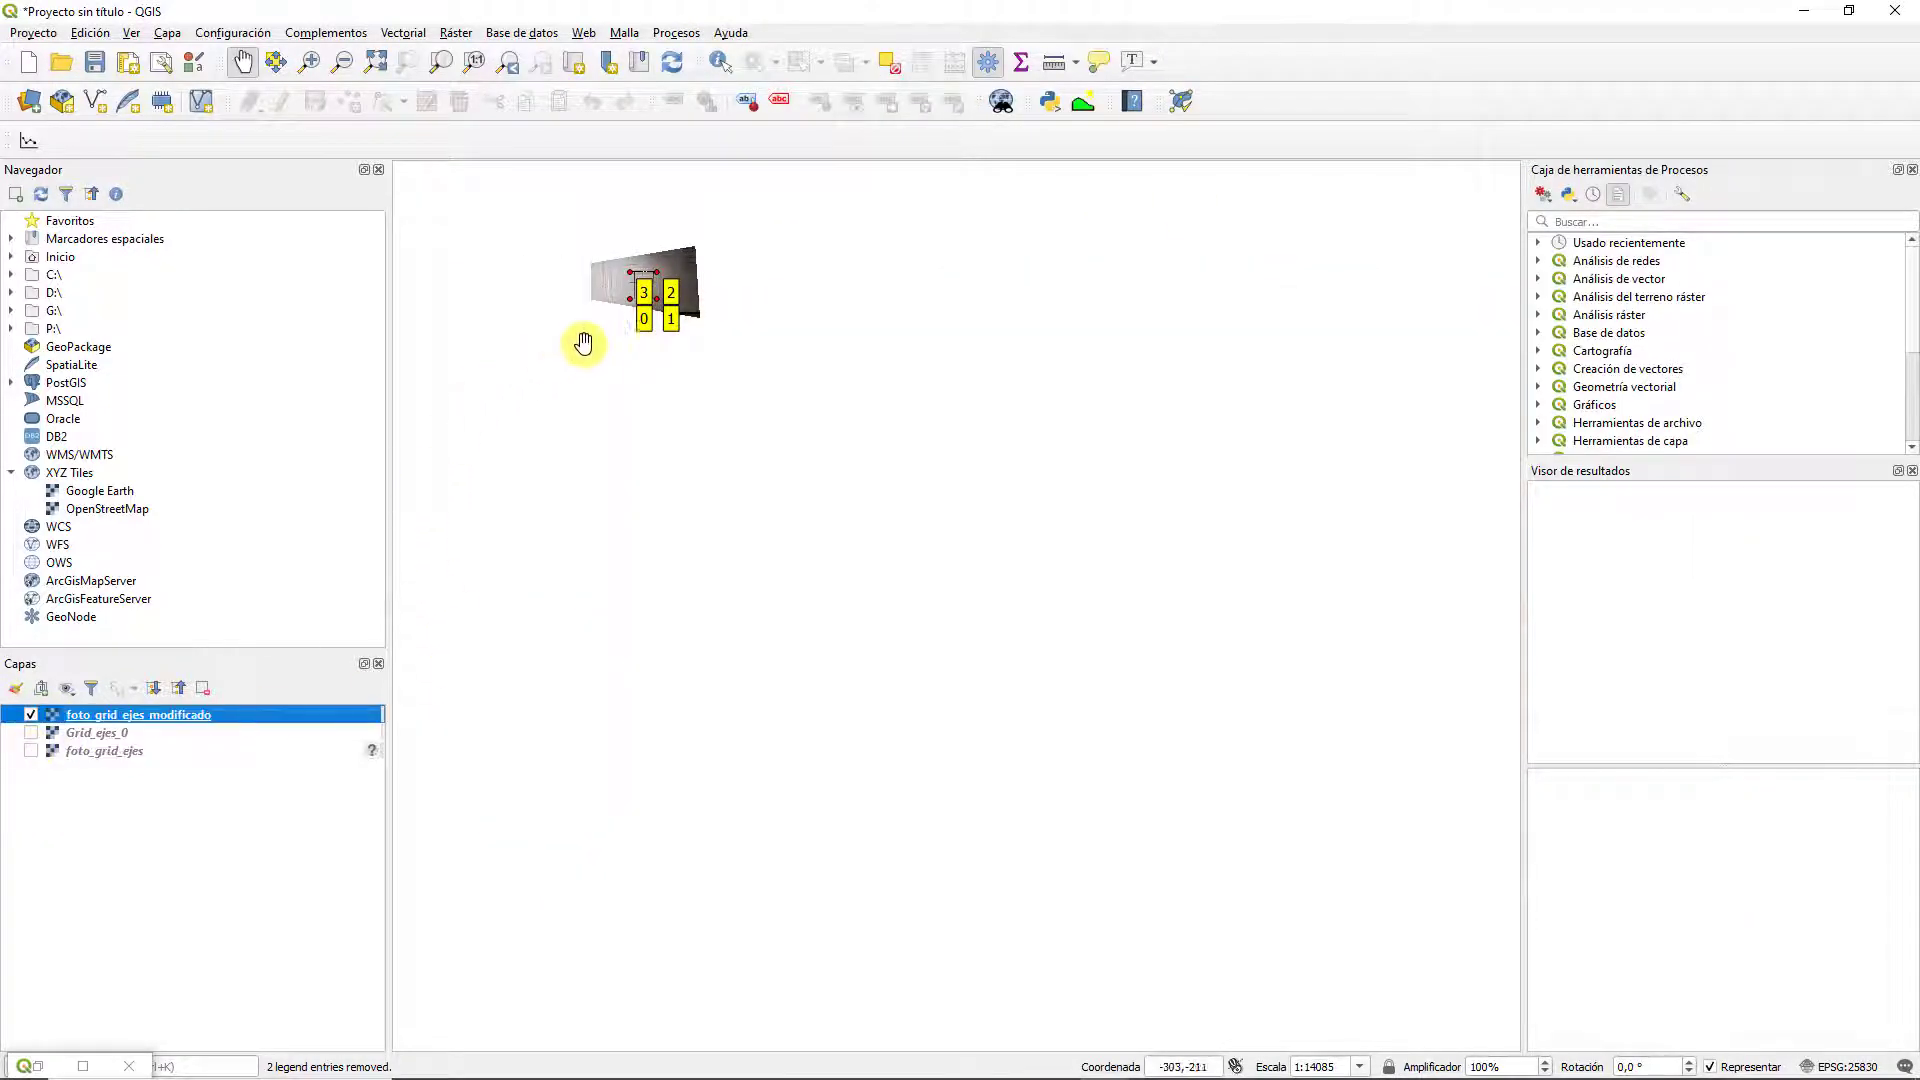
scroll(664, 290, "up", 2)
left_click_drag(633, 308, 793, 429)
scroll(793, 429, "up", 2)
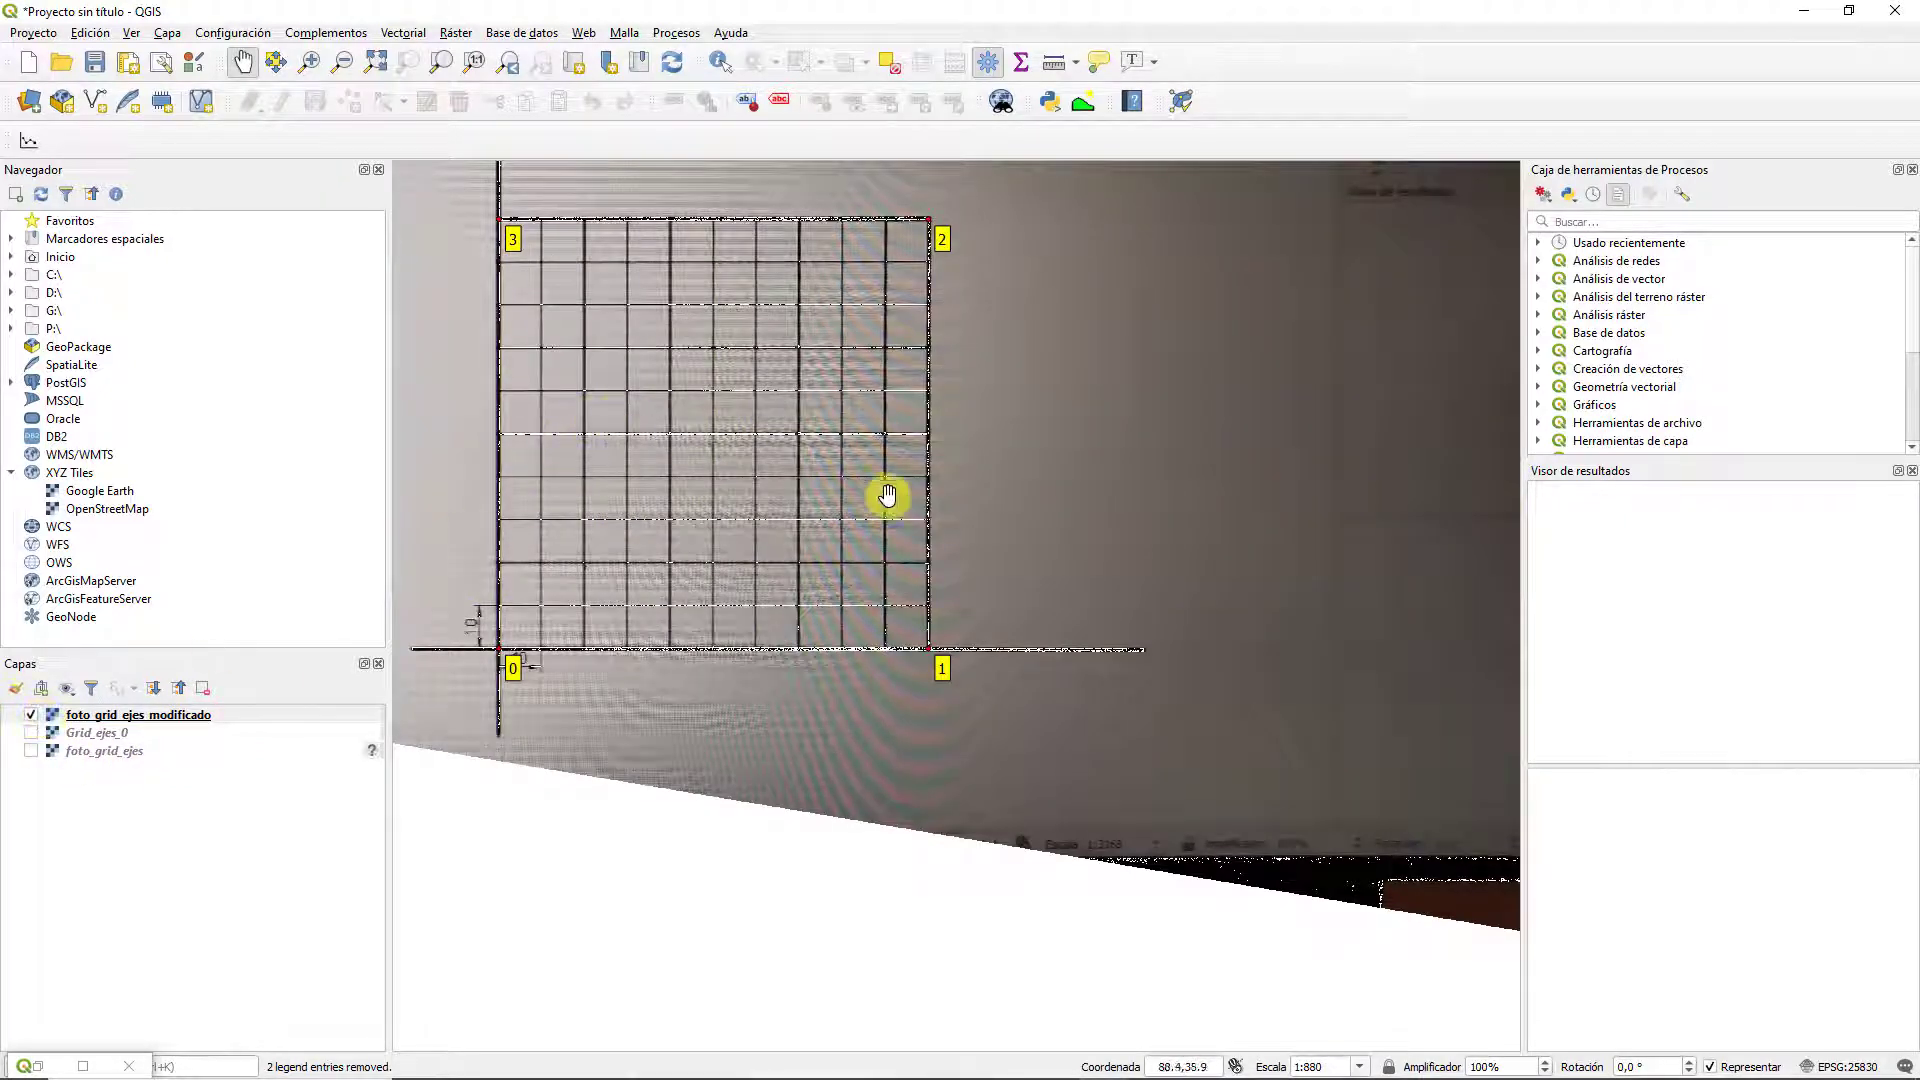
scroll(941, 501, "down", 1)
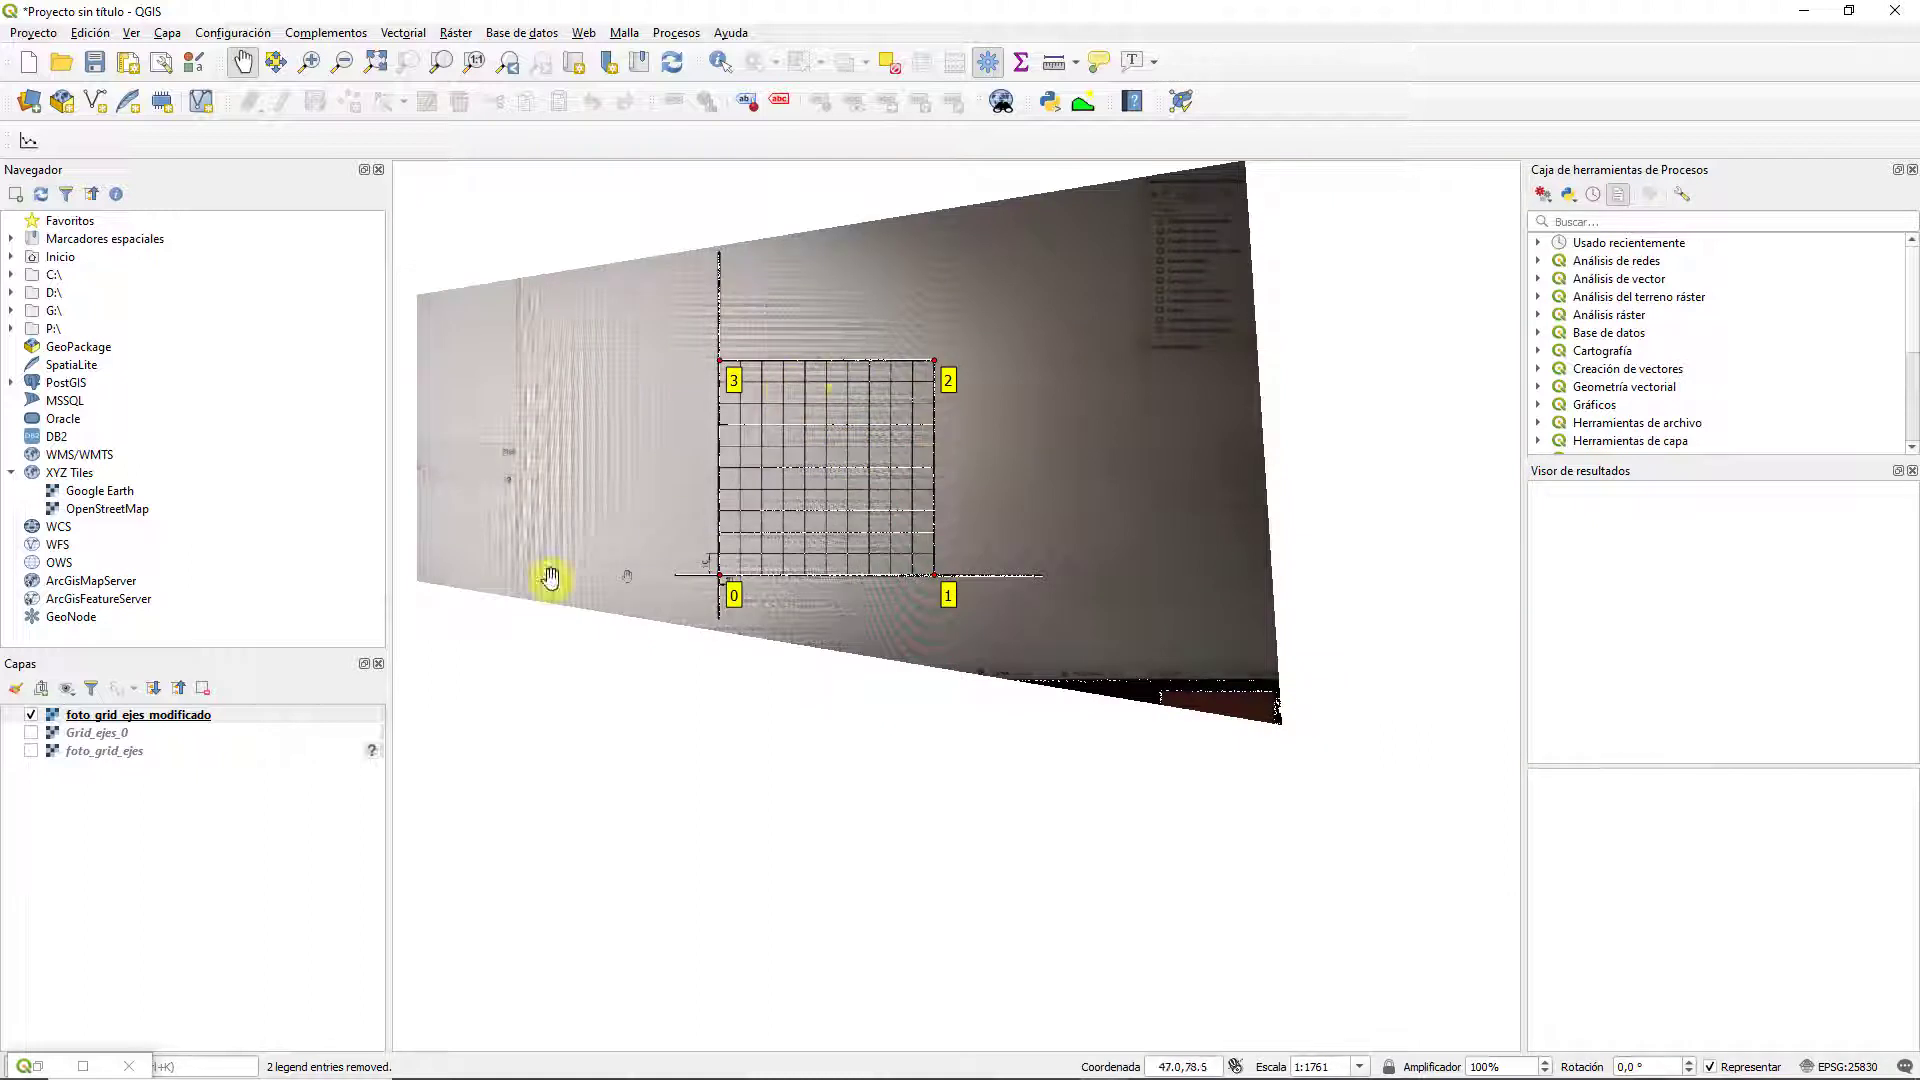
Show the Grid_ejes_0 layer and turn foto_grid_ejes_modificado off and on again to compare the two
left_click(31, 734)
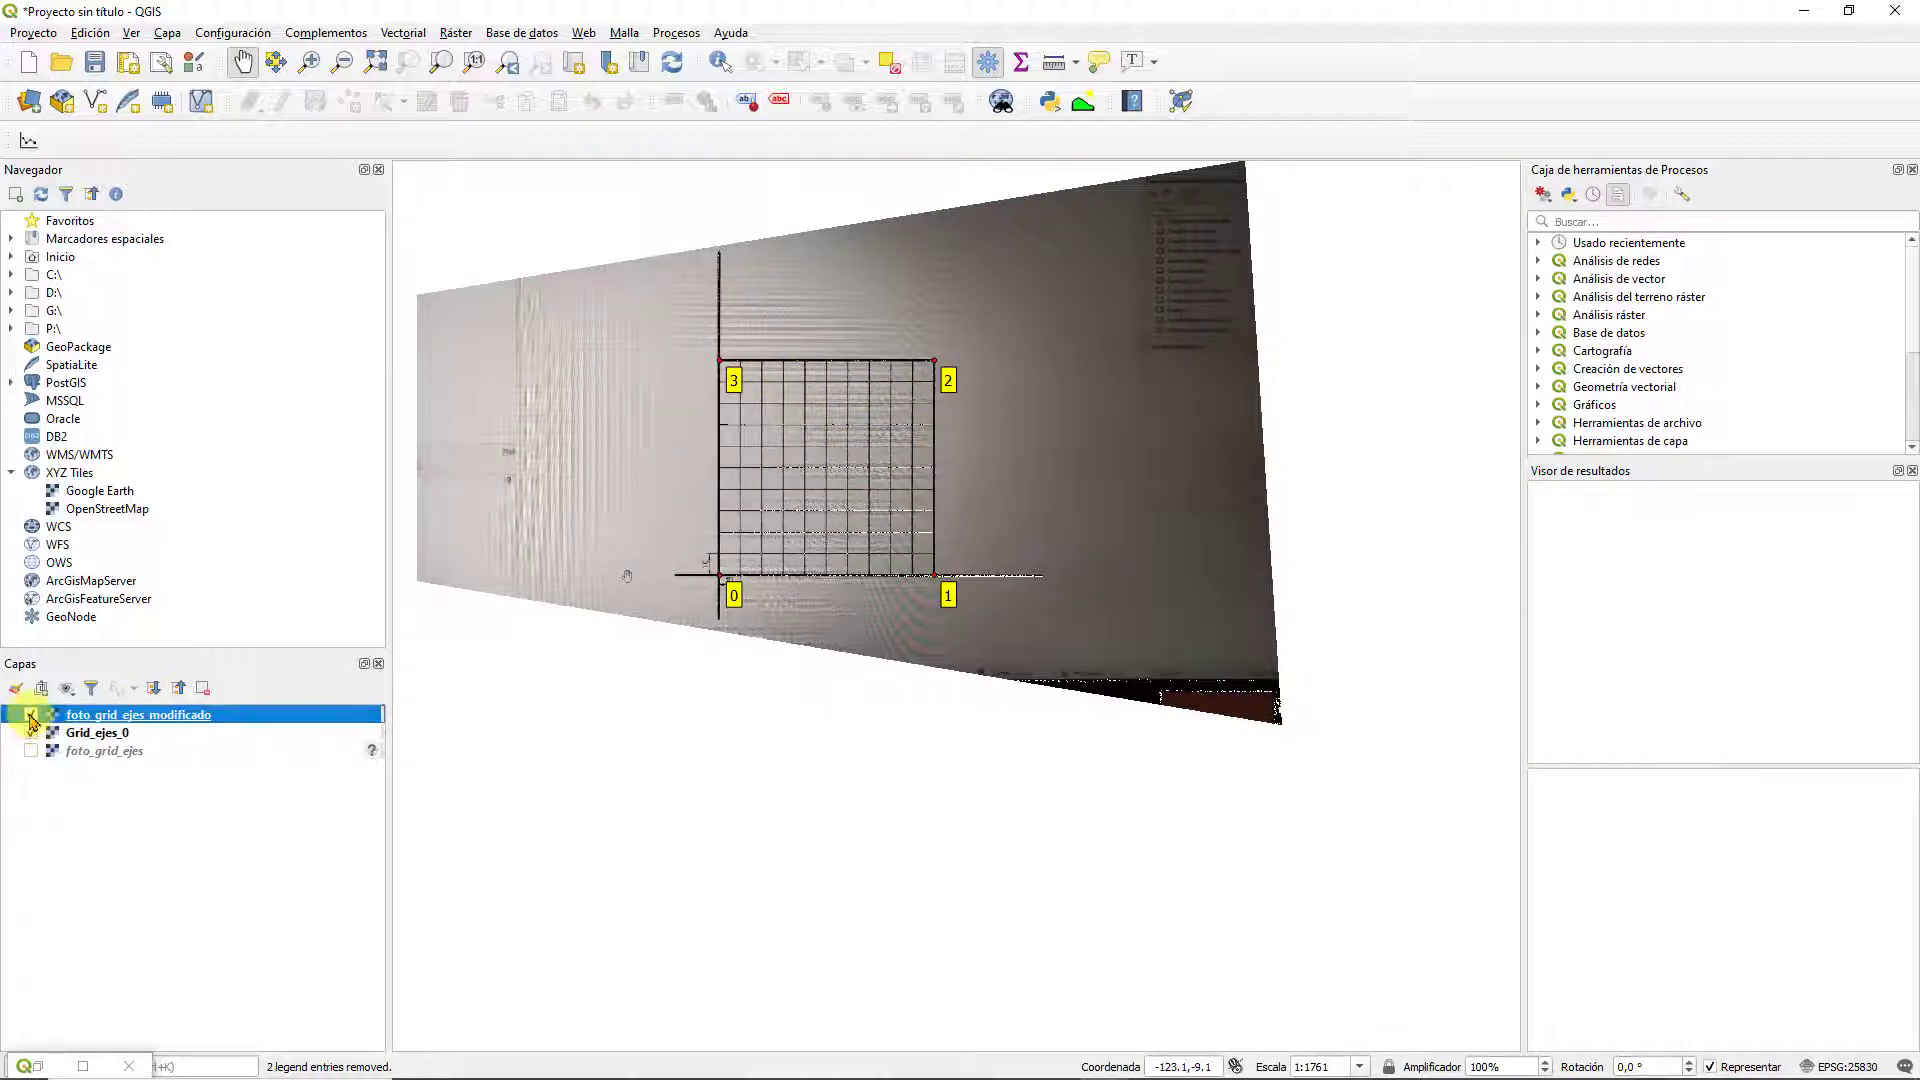
left_click(31, 716)
left_click_drag(772, 400, 903, 514)
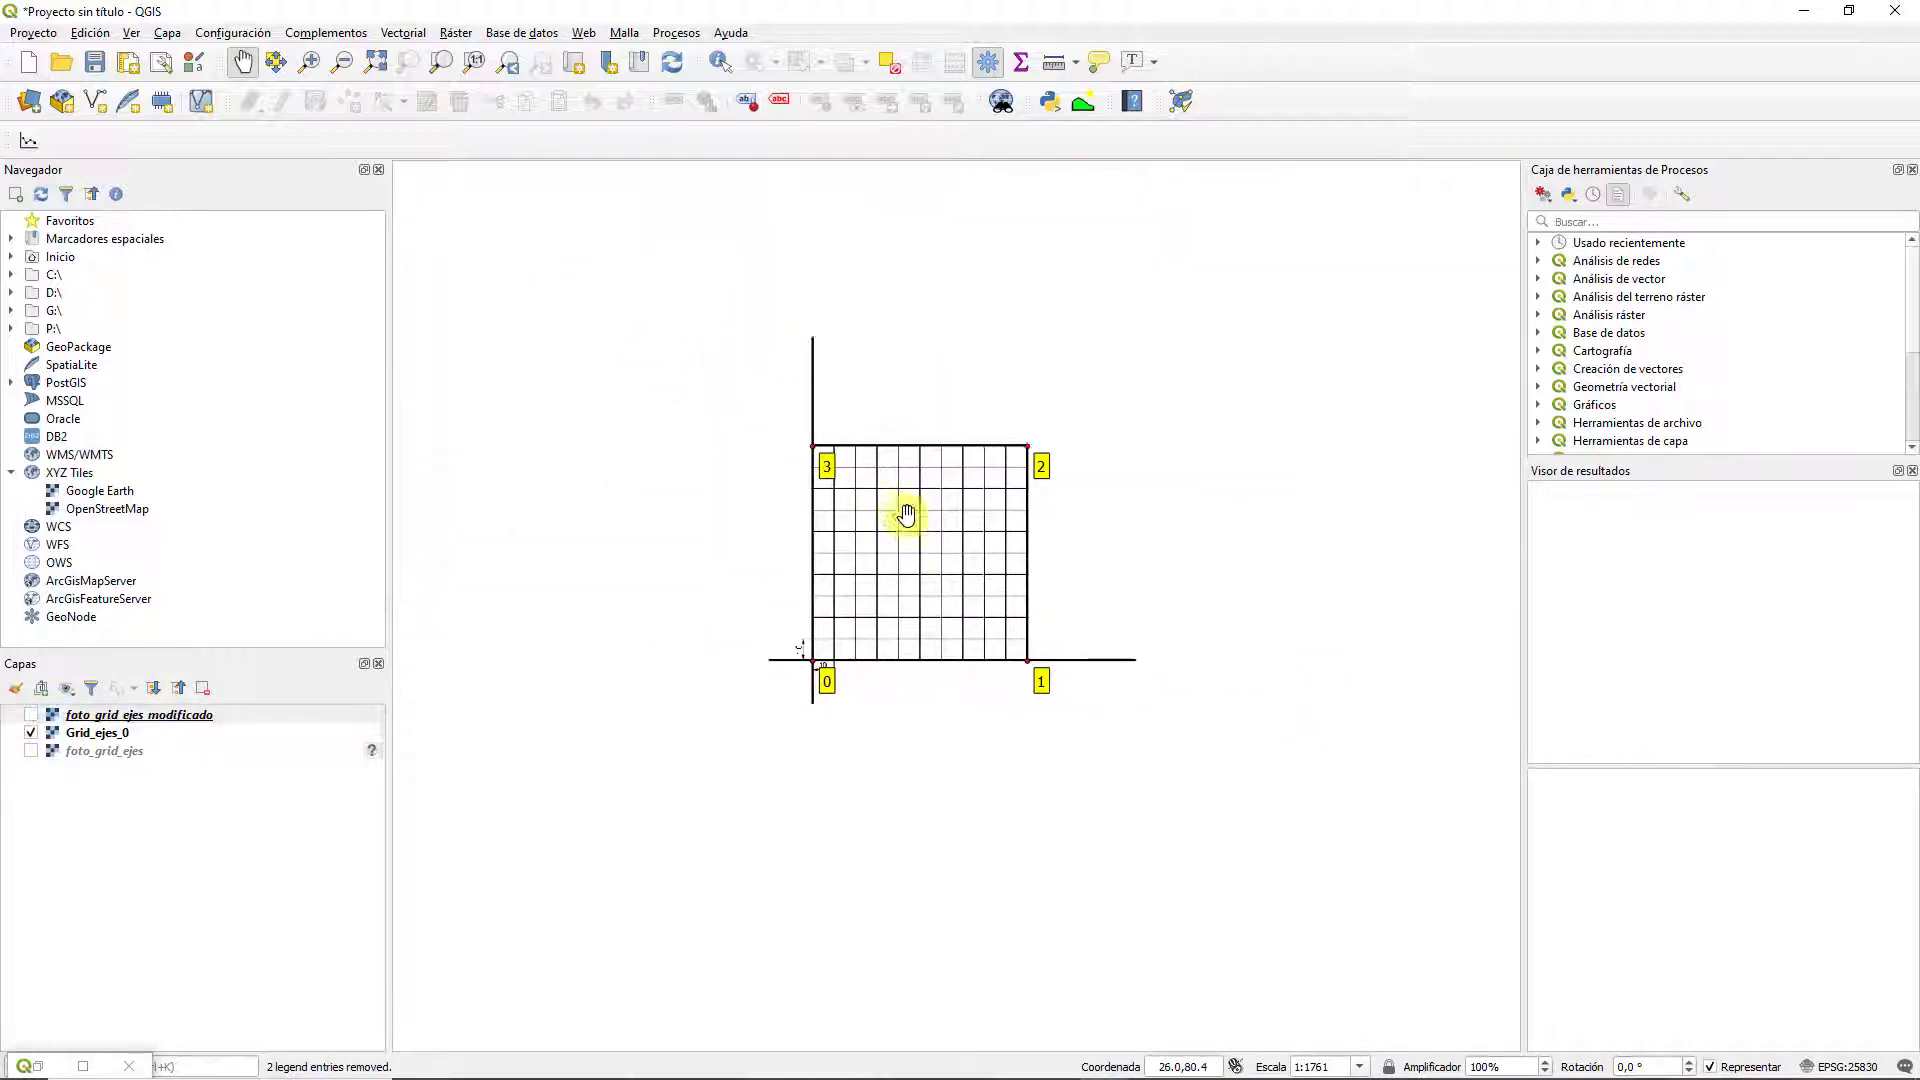
left_click(31, 715)
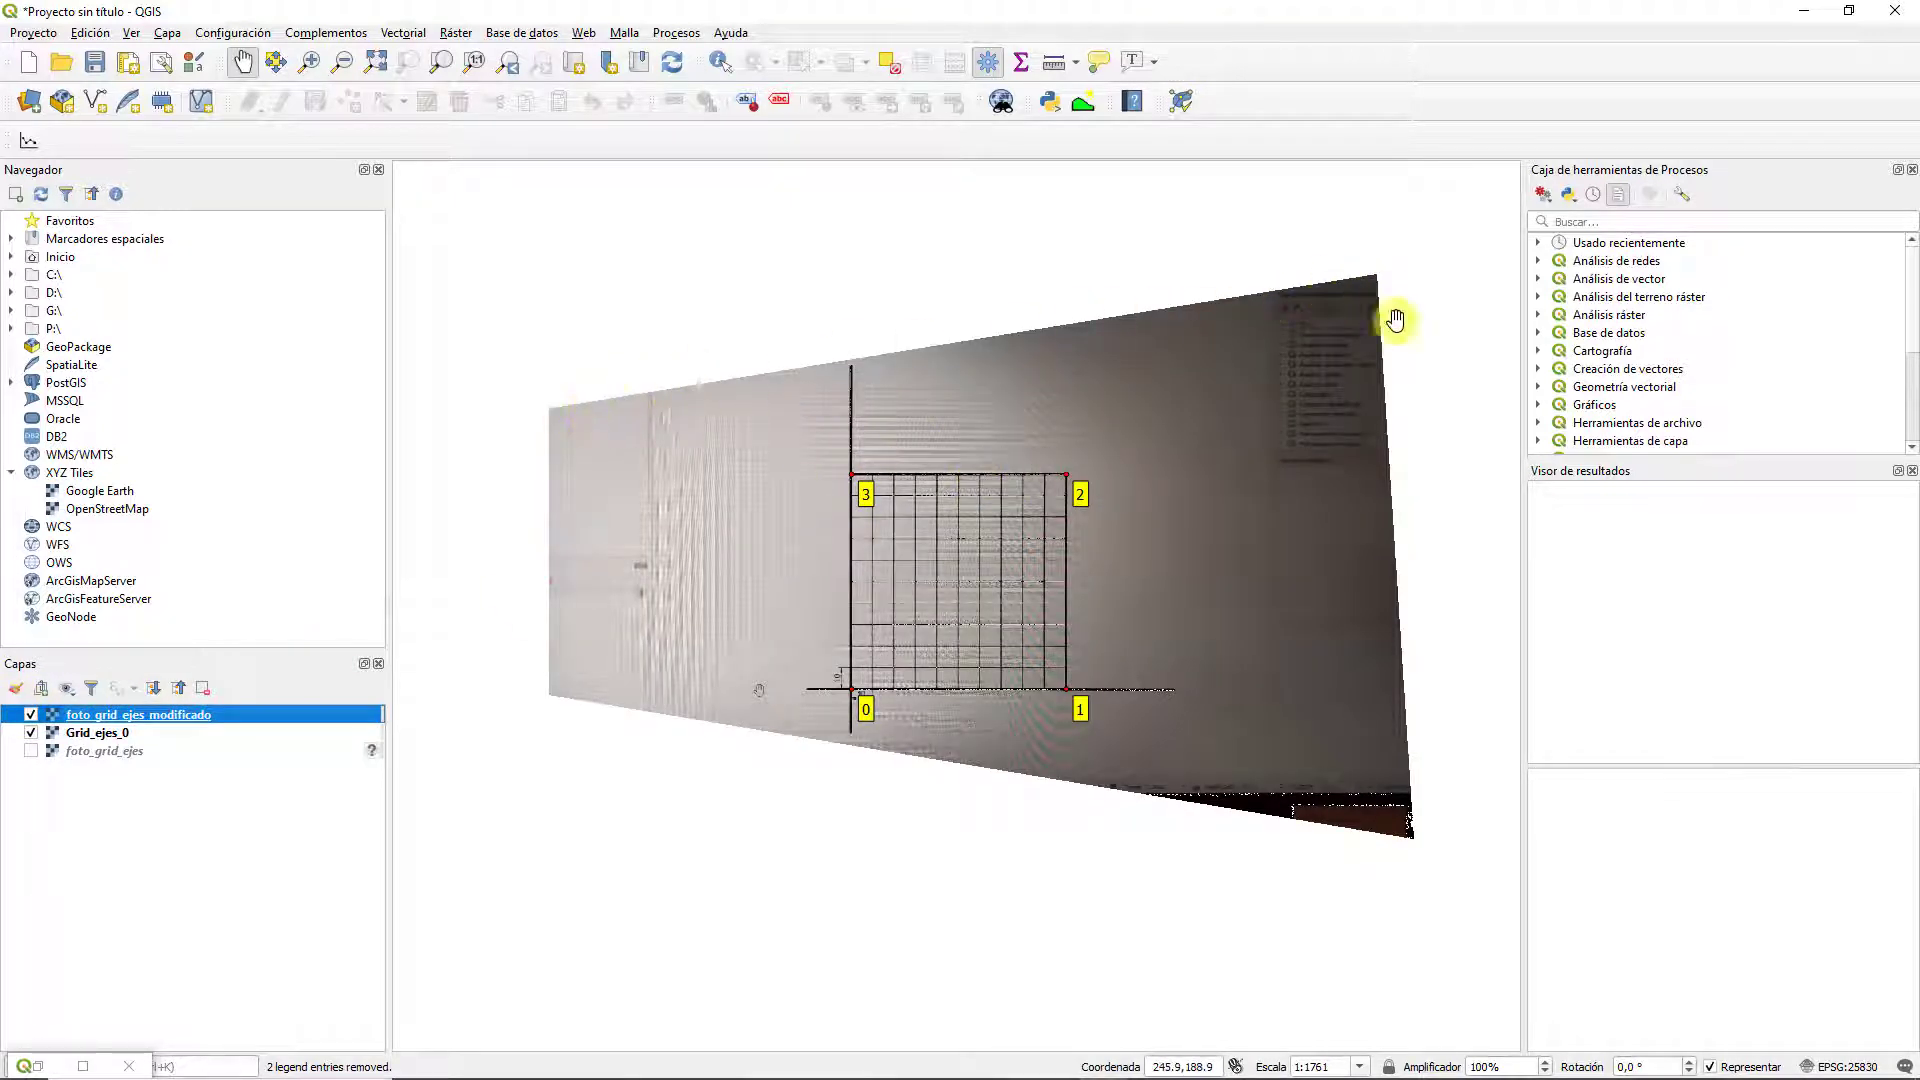
Show the original foto_grid_ejes layer briefly to compare it with the georeferenced photo, and hide it again
left_click(31, 749)
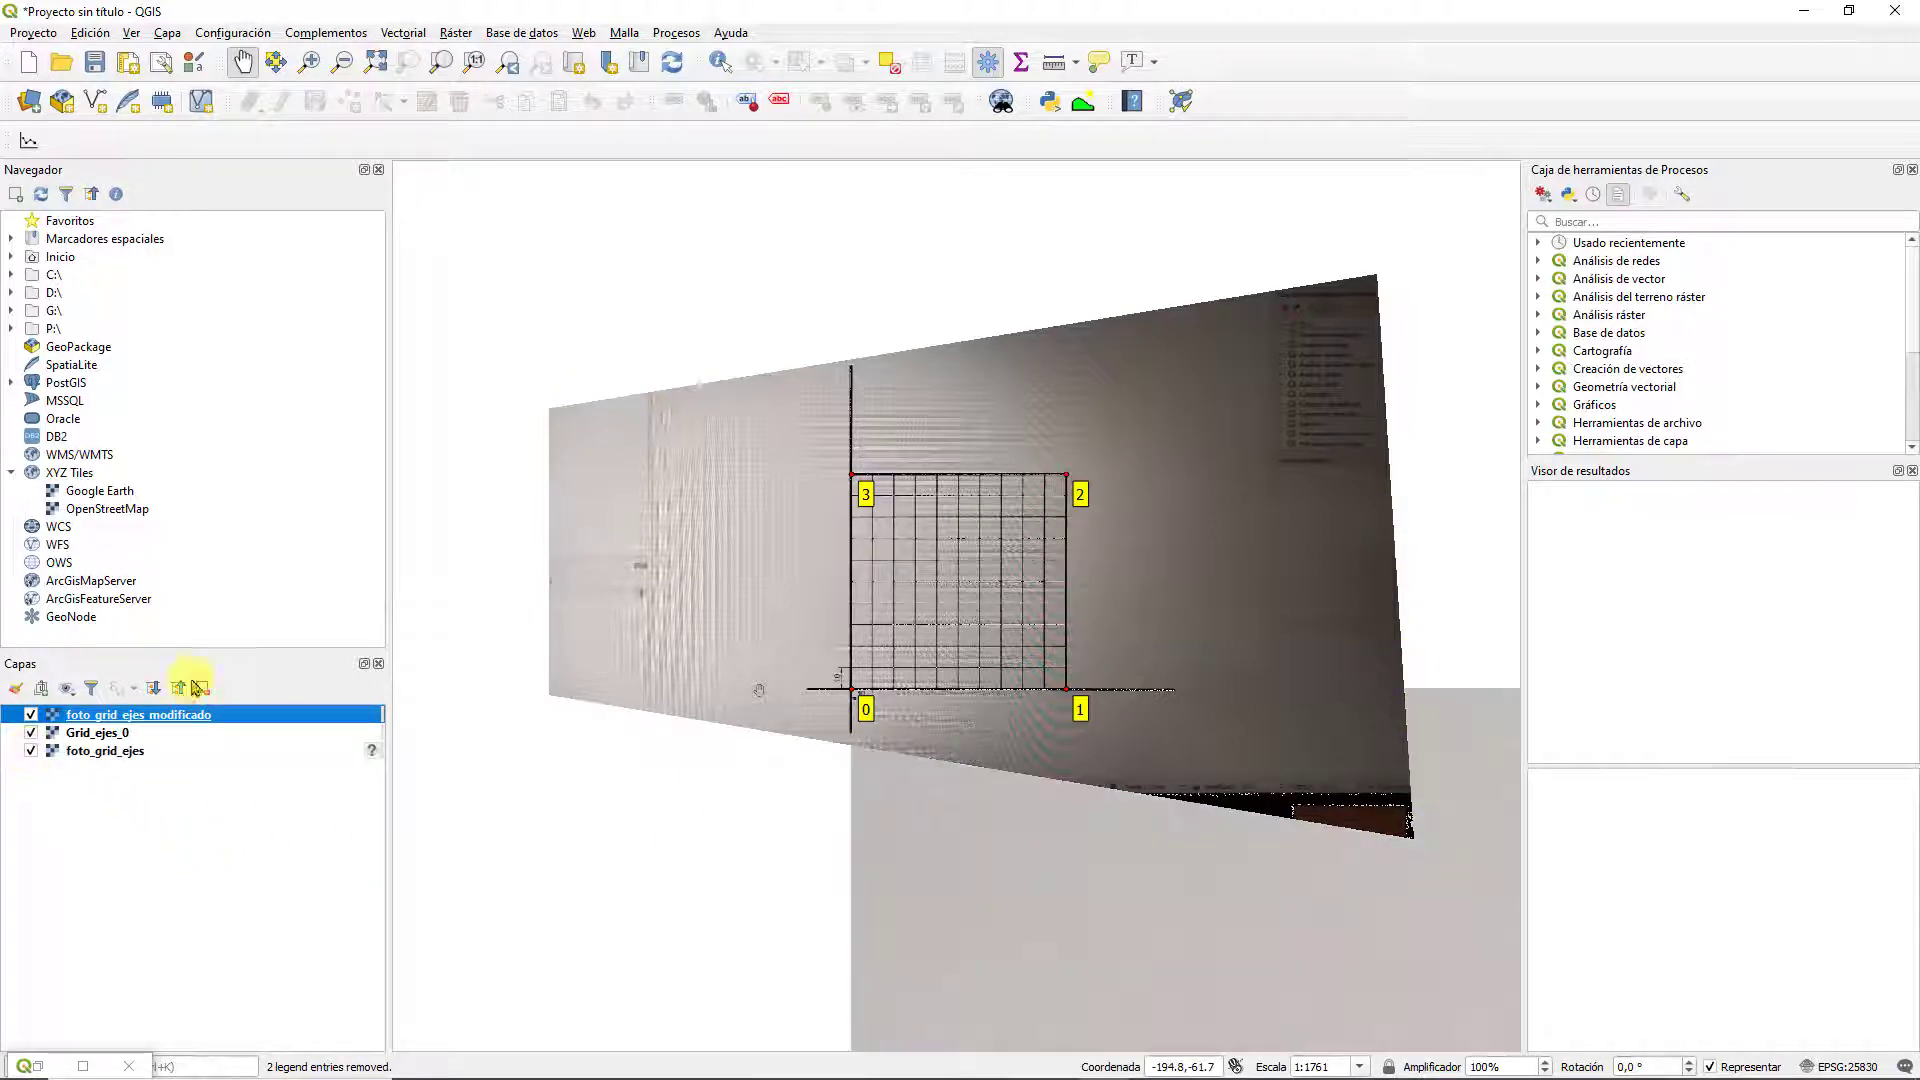
scroll(697, 500, "down", 3)
scroll(750, 528, "down", 2)
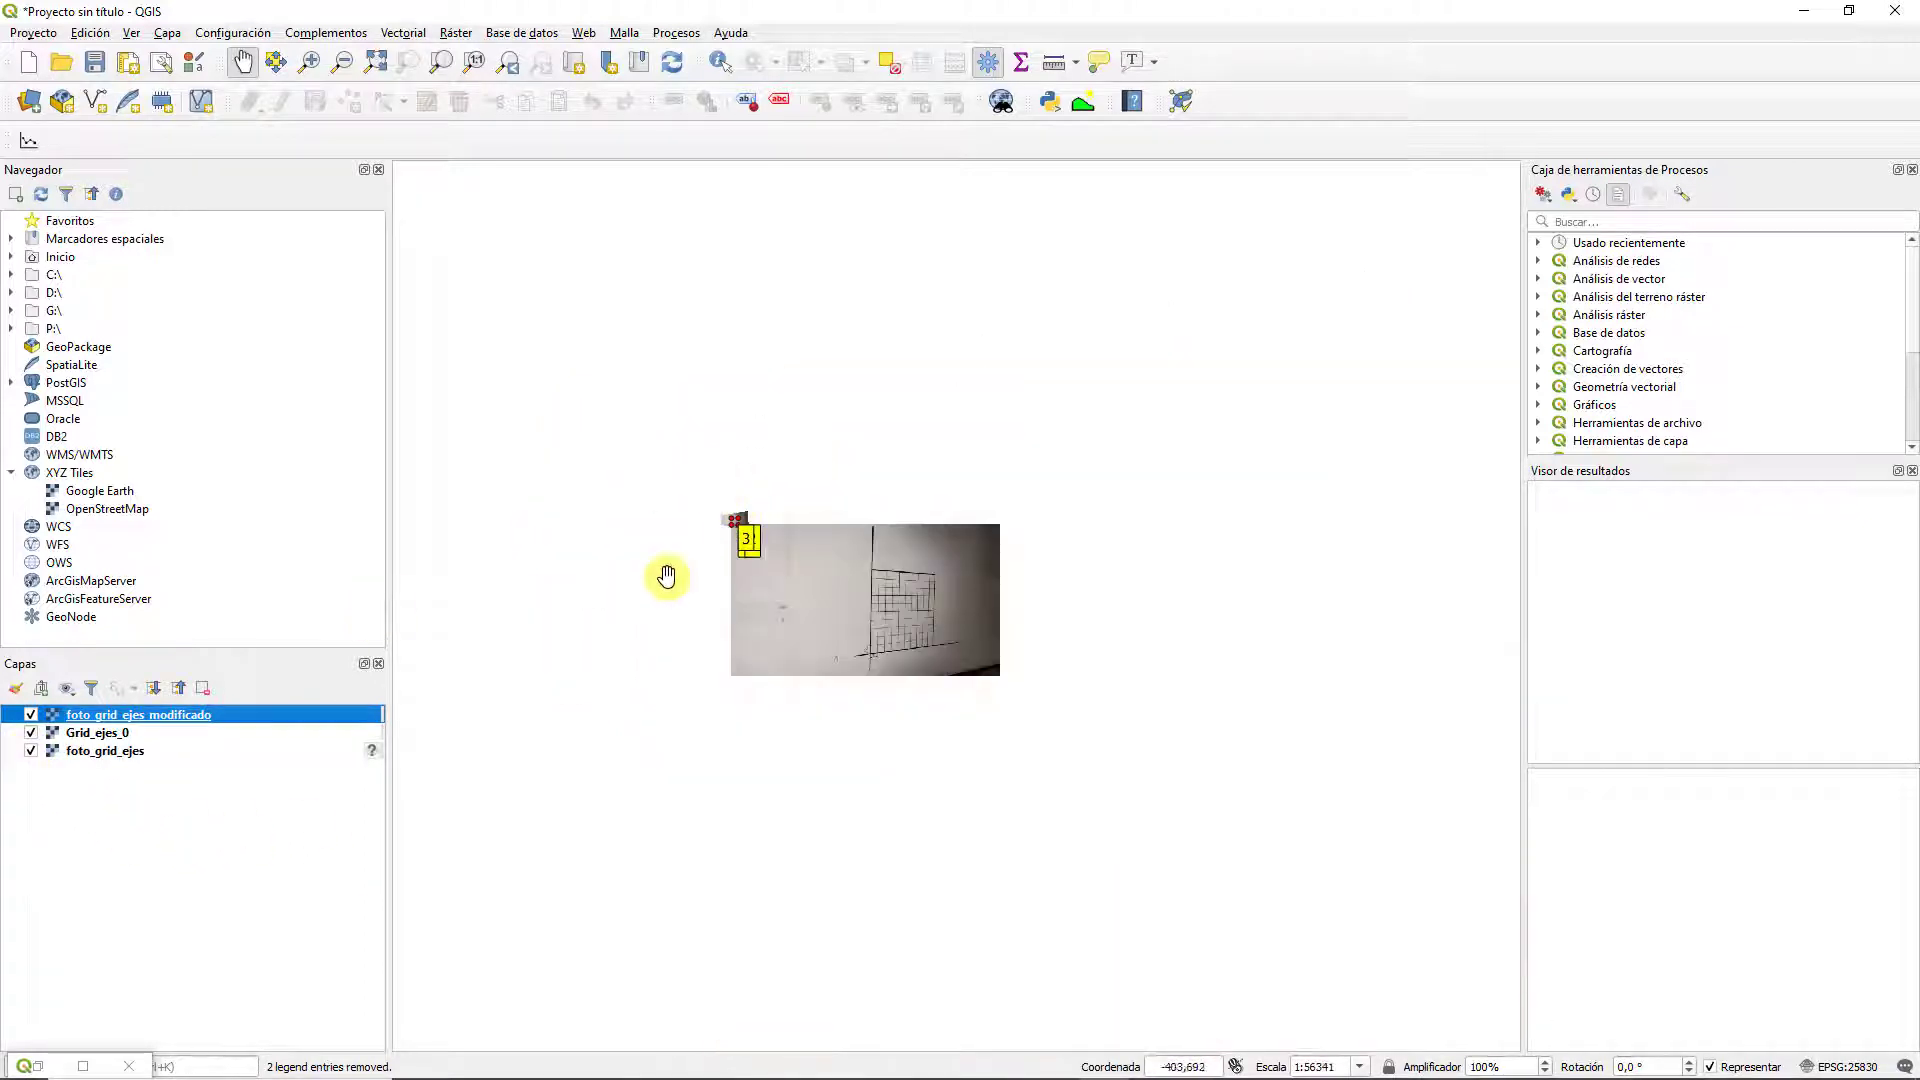
left_click(31, 750)
scroll(912, 424, "up", 5)
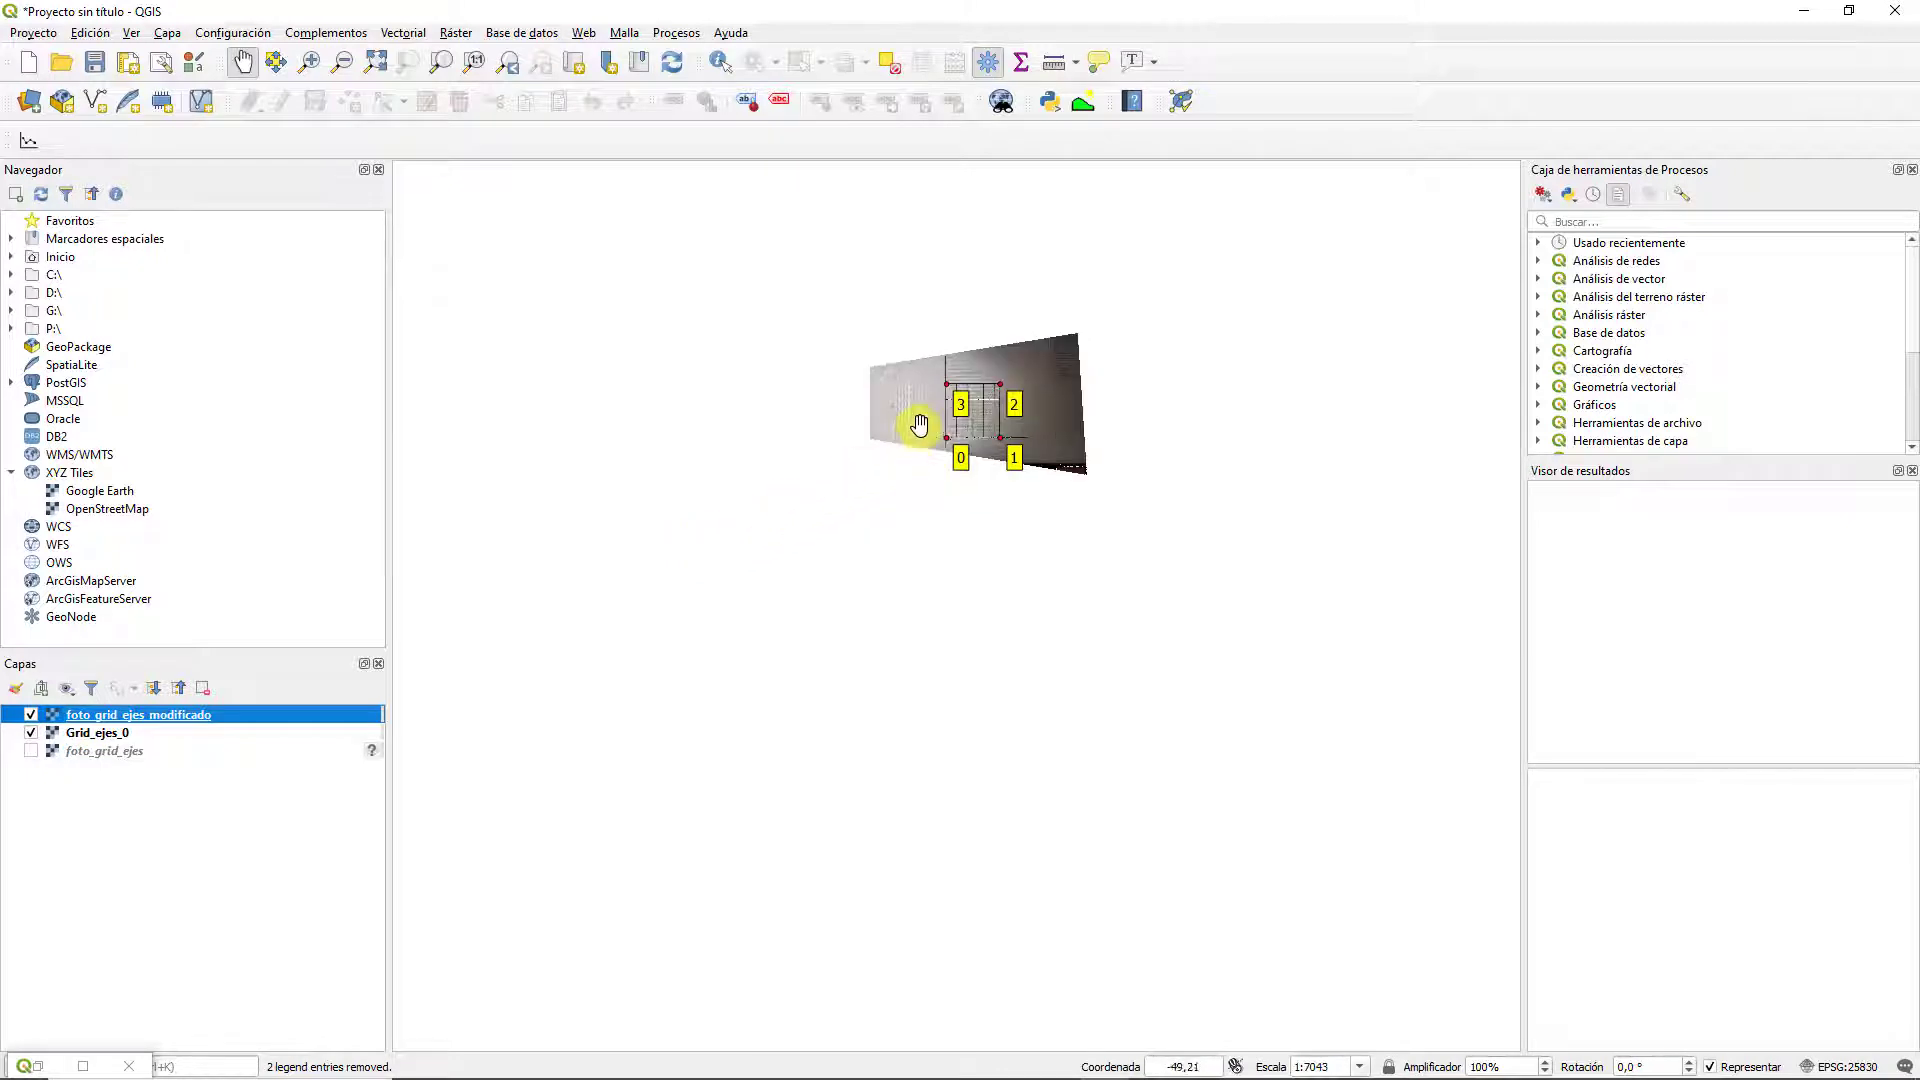
Check the georeferenced grid's fit against Grid_ejes_0 up close by toggling foto_grid_ejes_modificado off and on twice
left_click_drag(1020, 377, 883, 405)
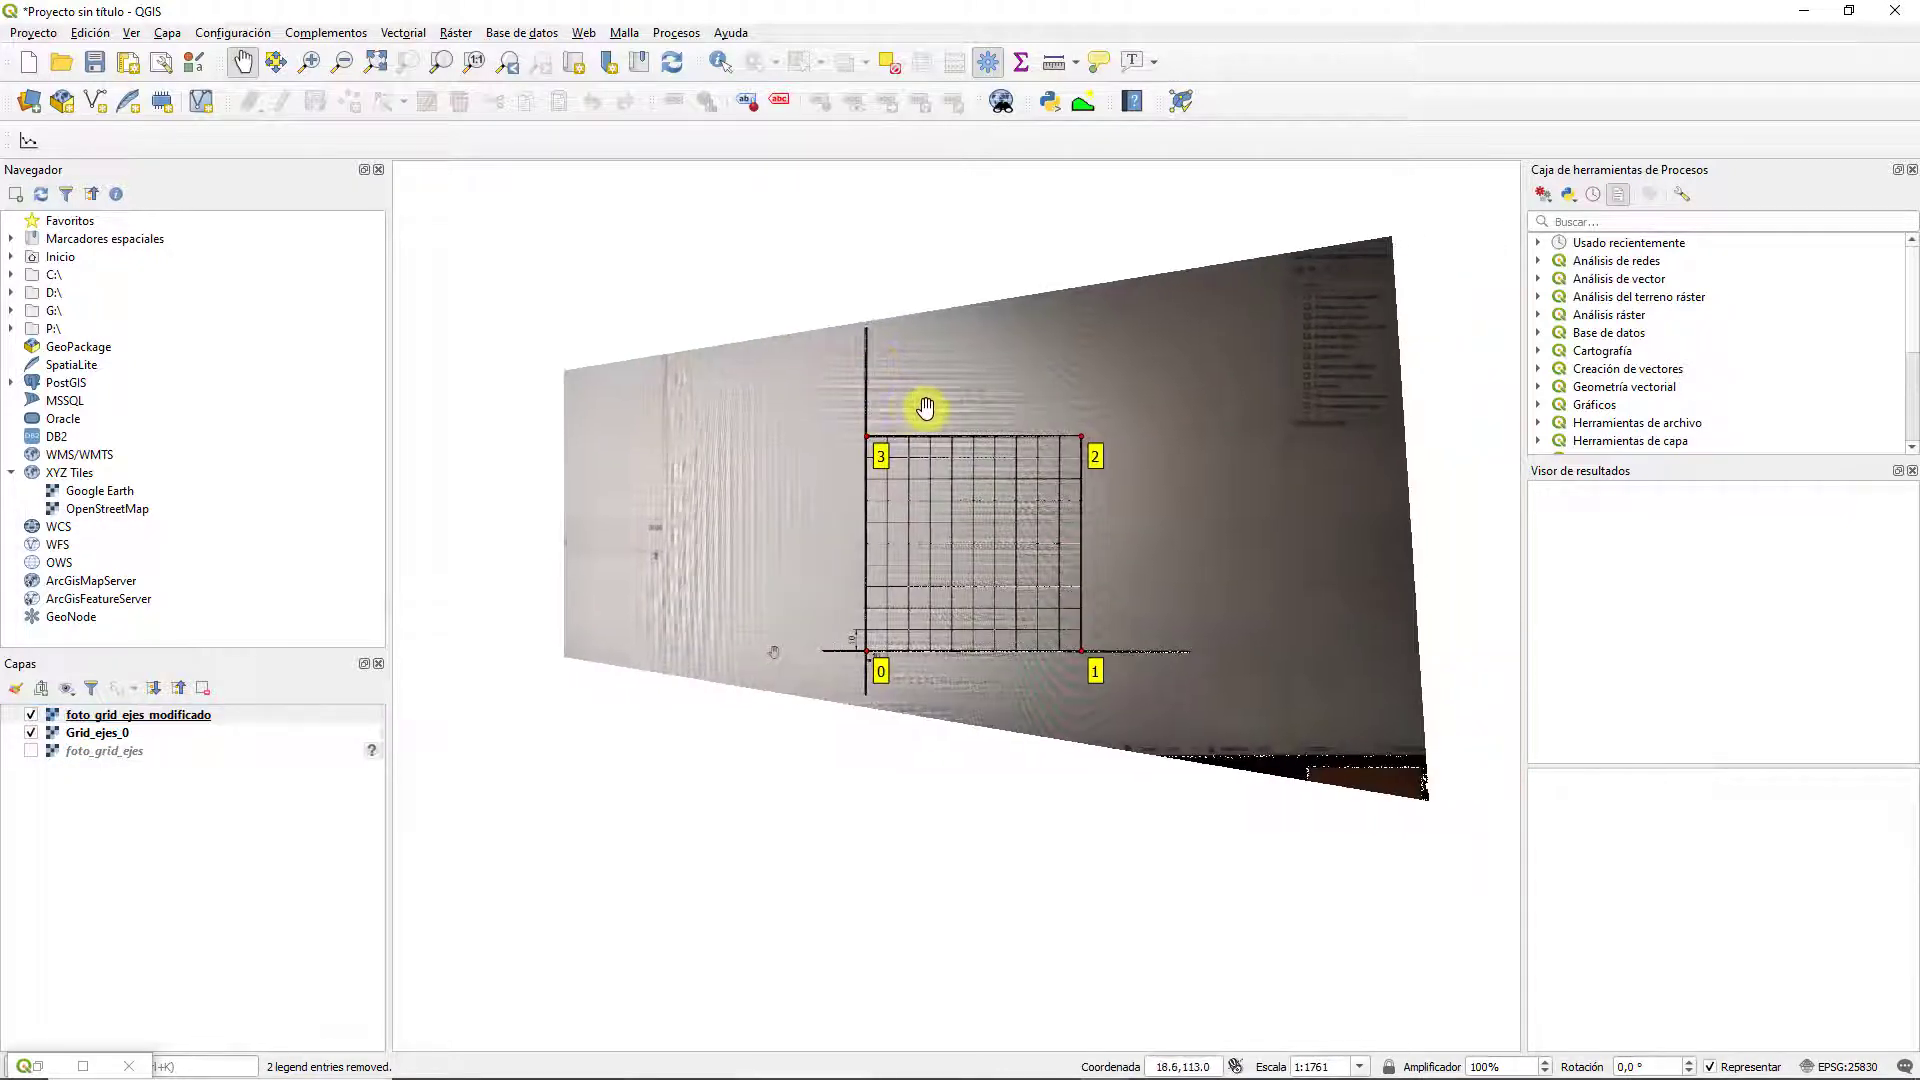
left_click_drag(1021, 432, 991, 403)
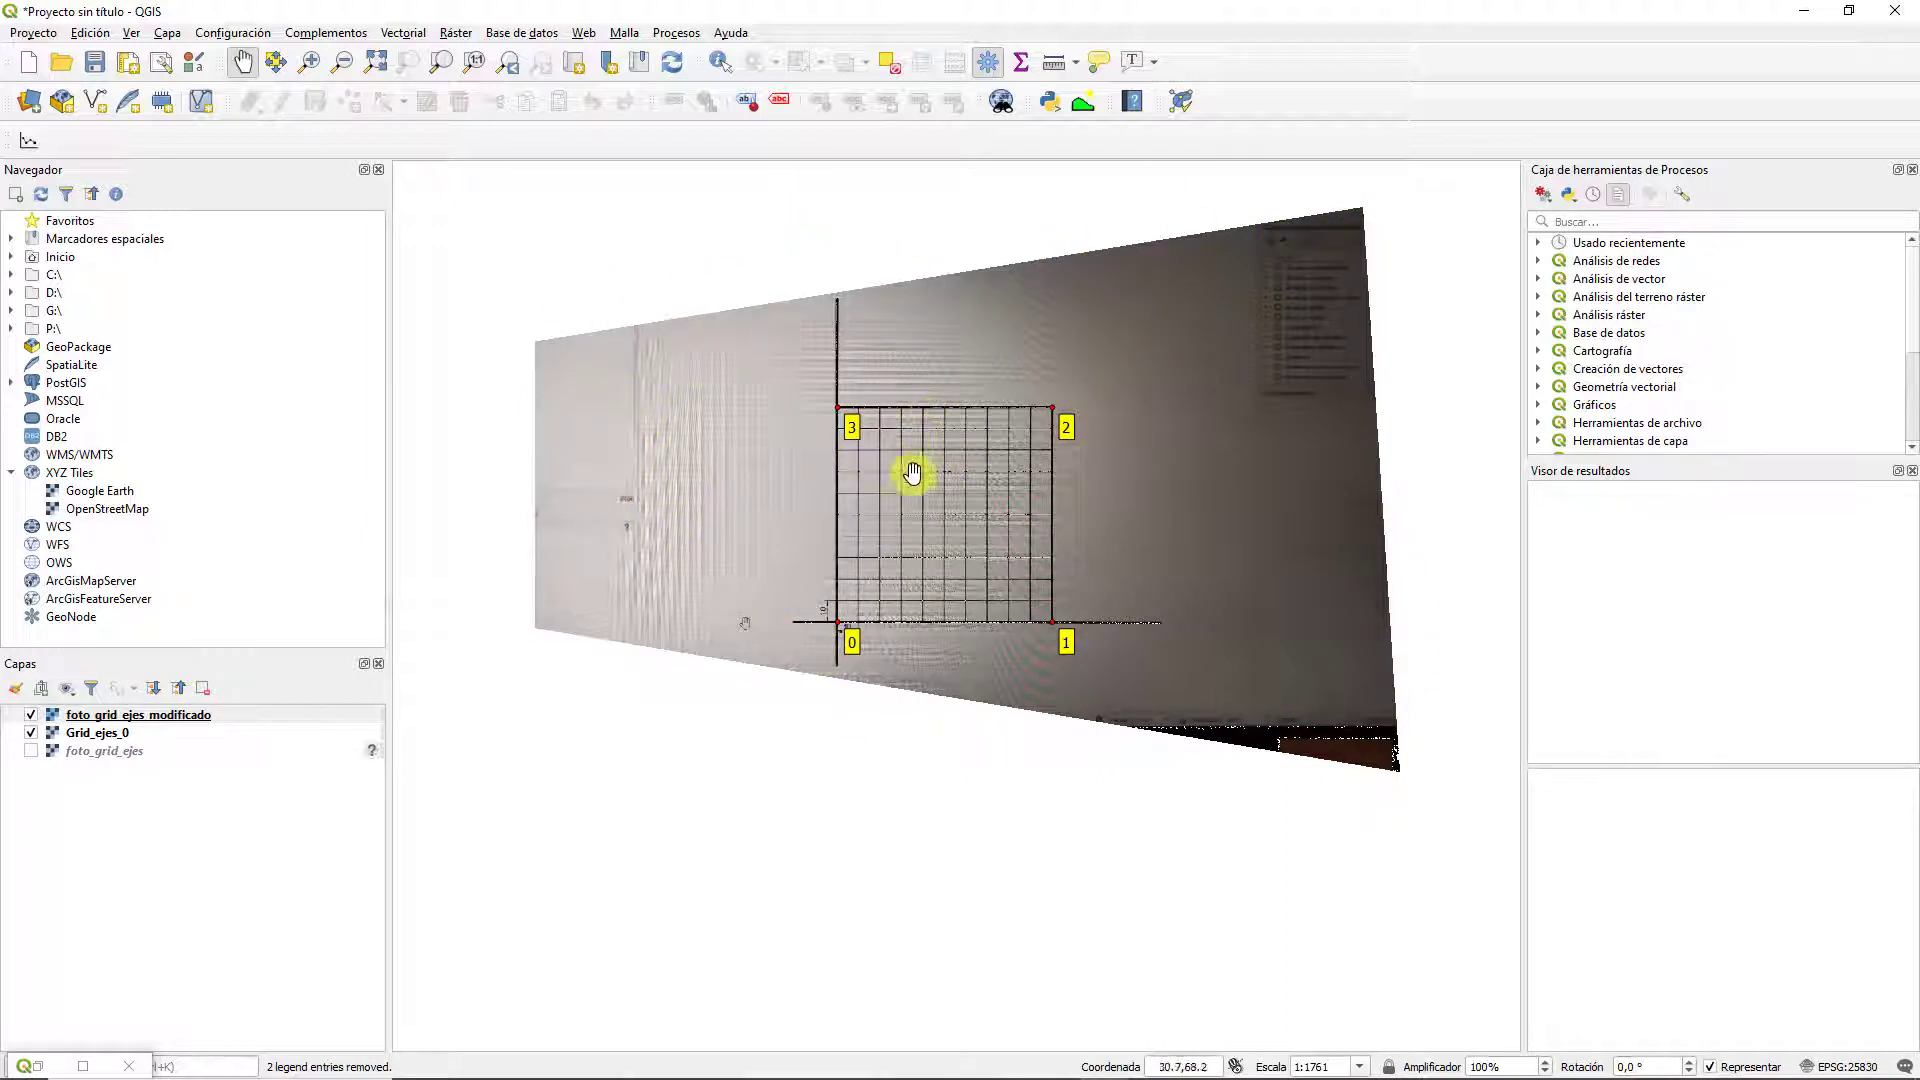
scroll(913, 471, "up", 1)
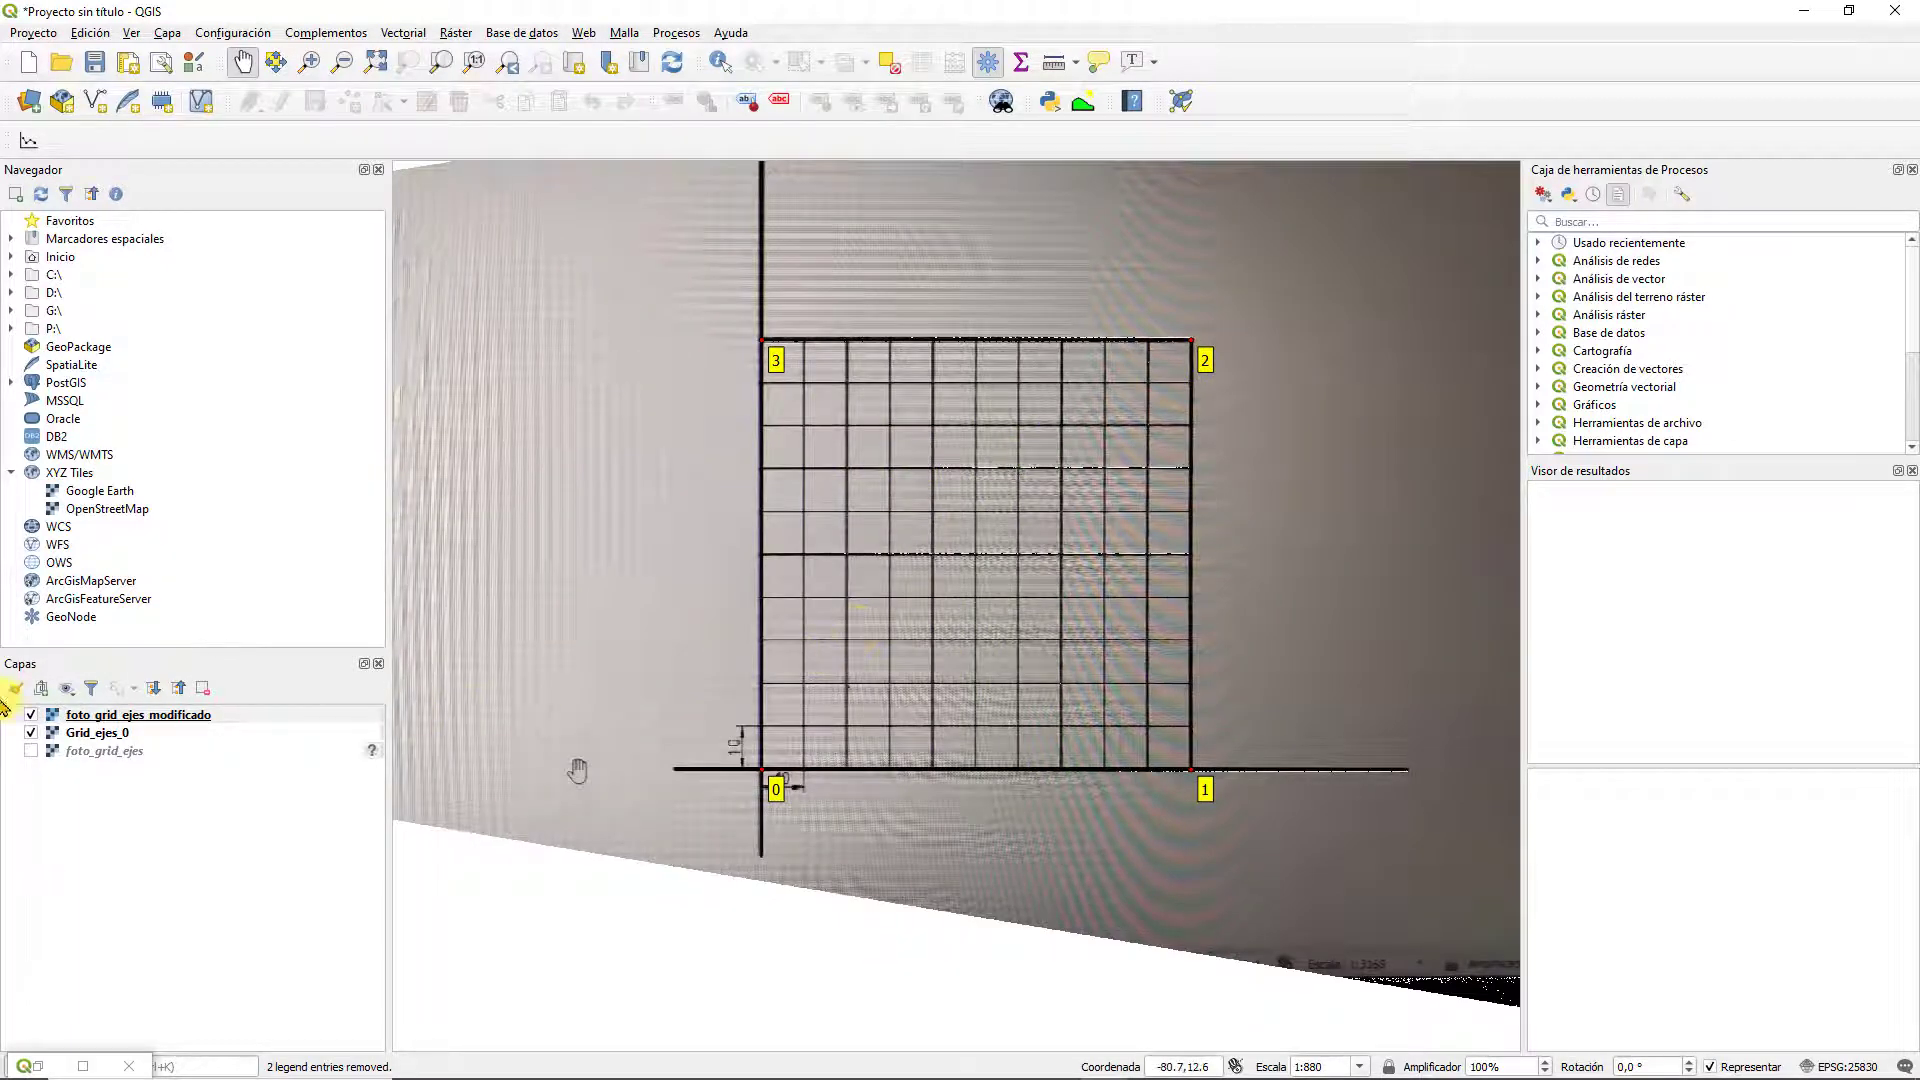
left_click(32, 715)
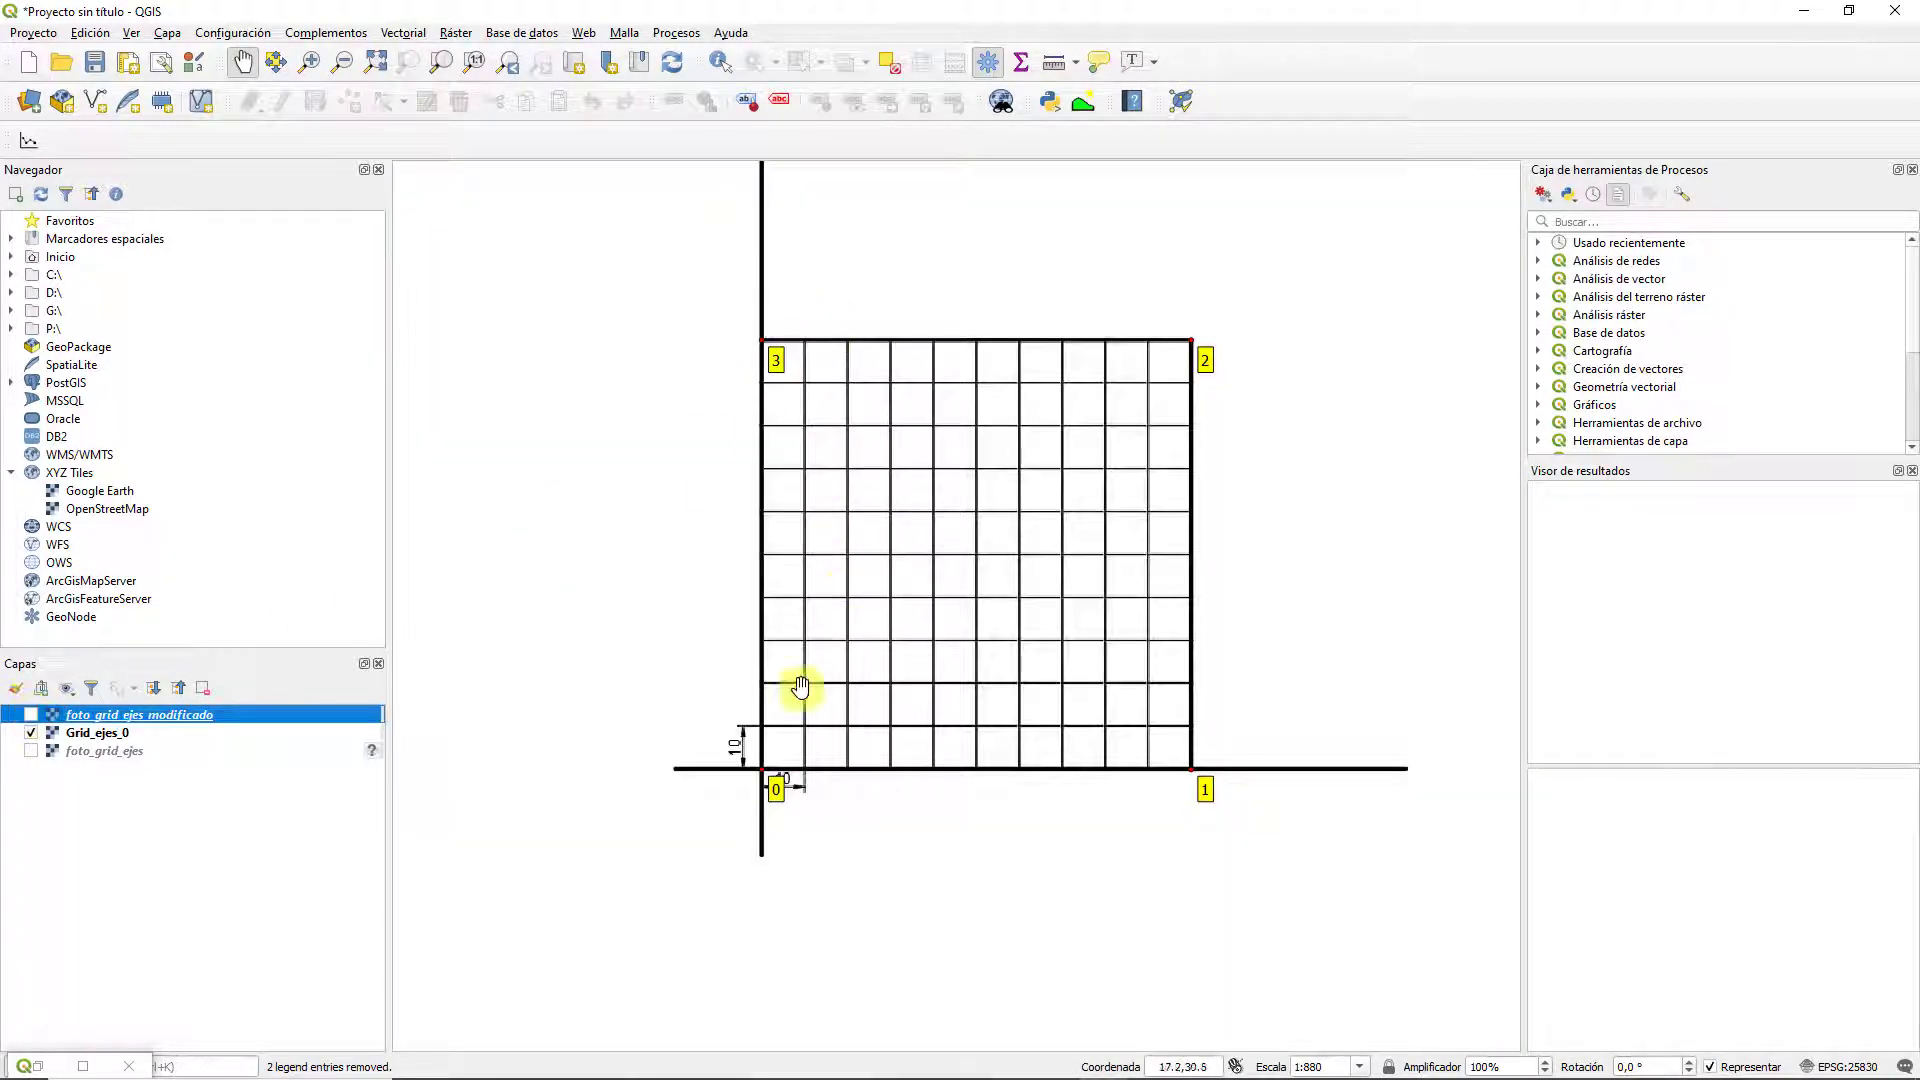
left_click(32, 715)
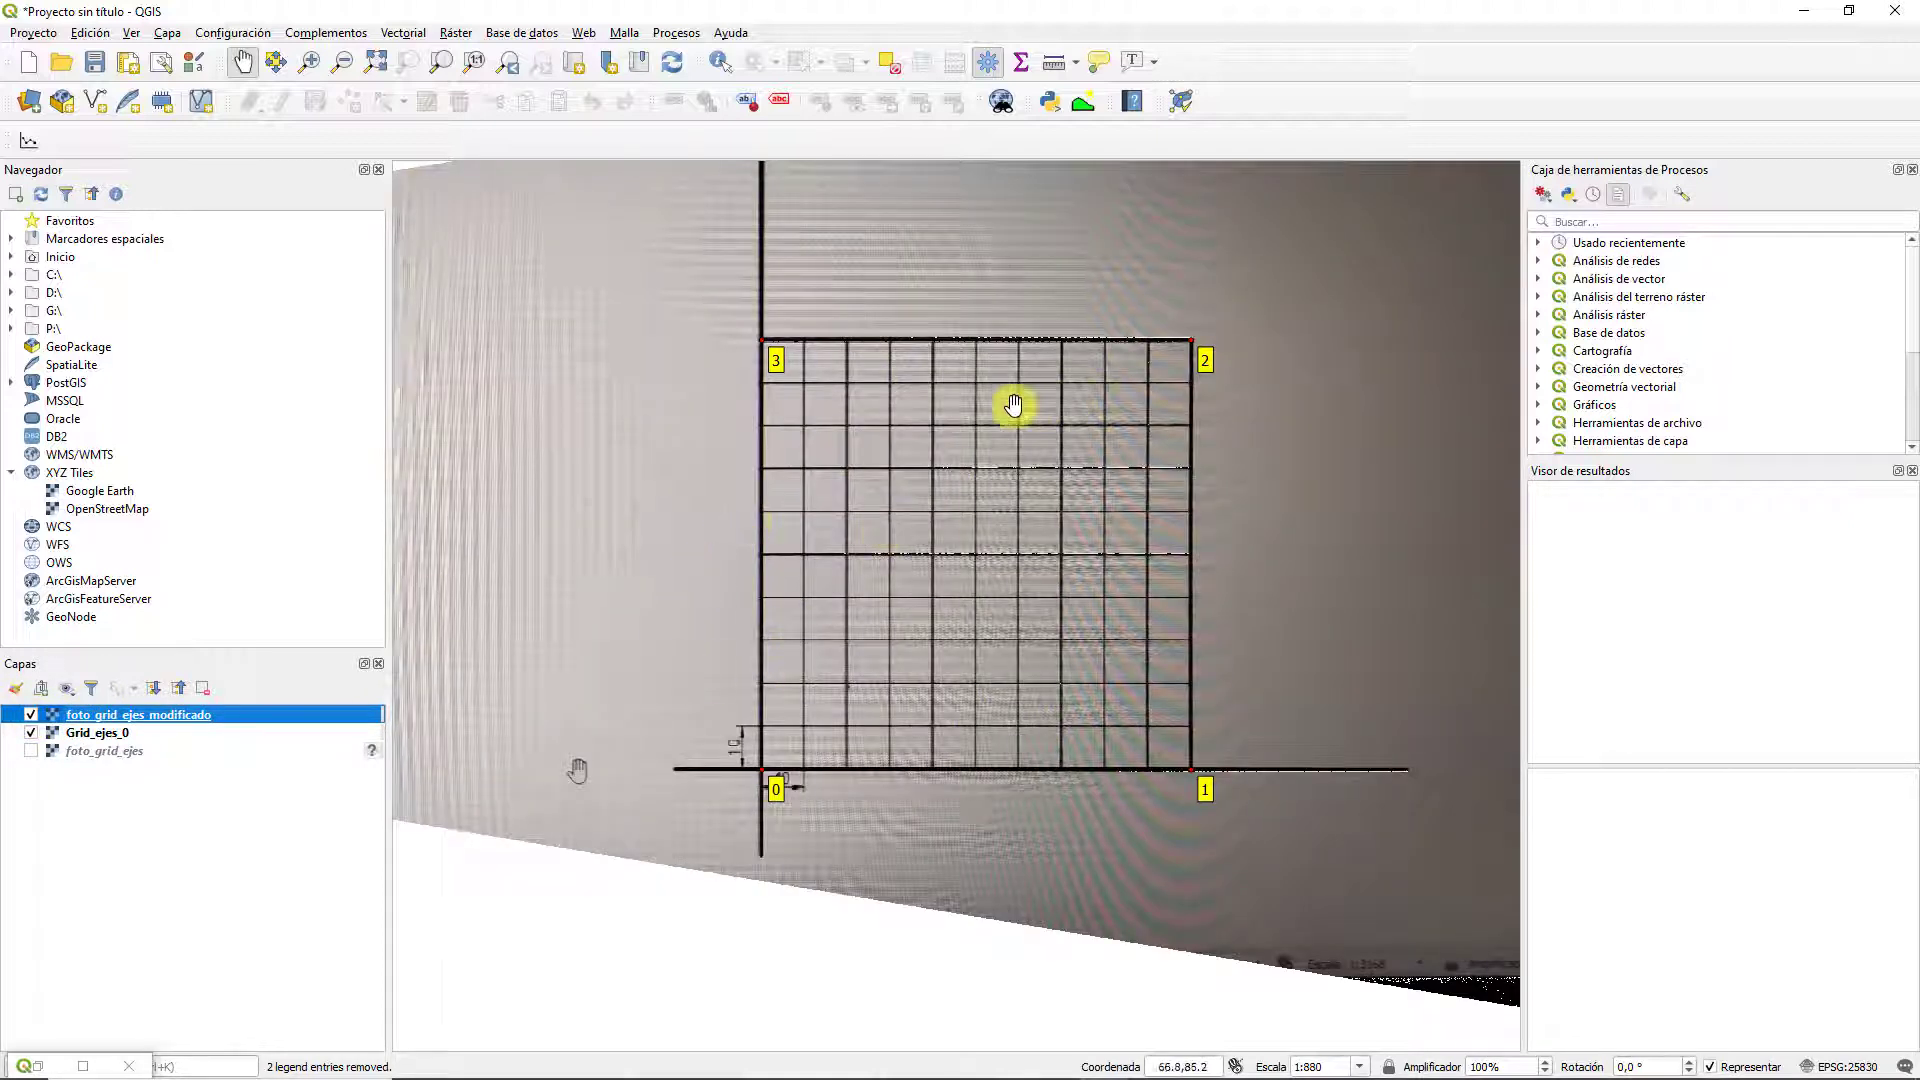
left_click(30, 716)
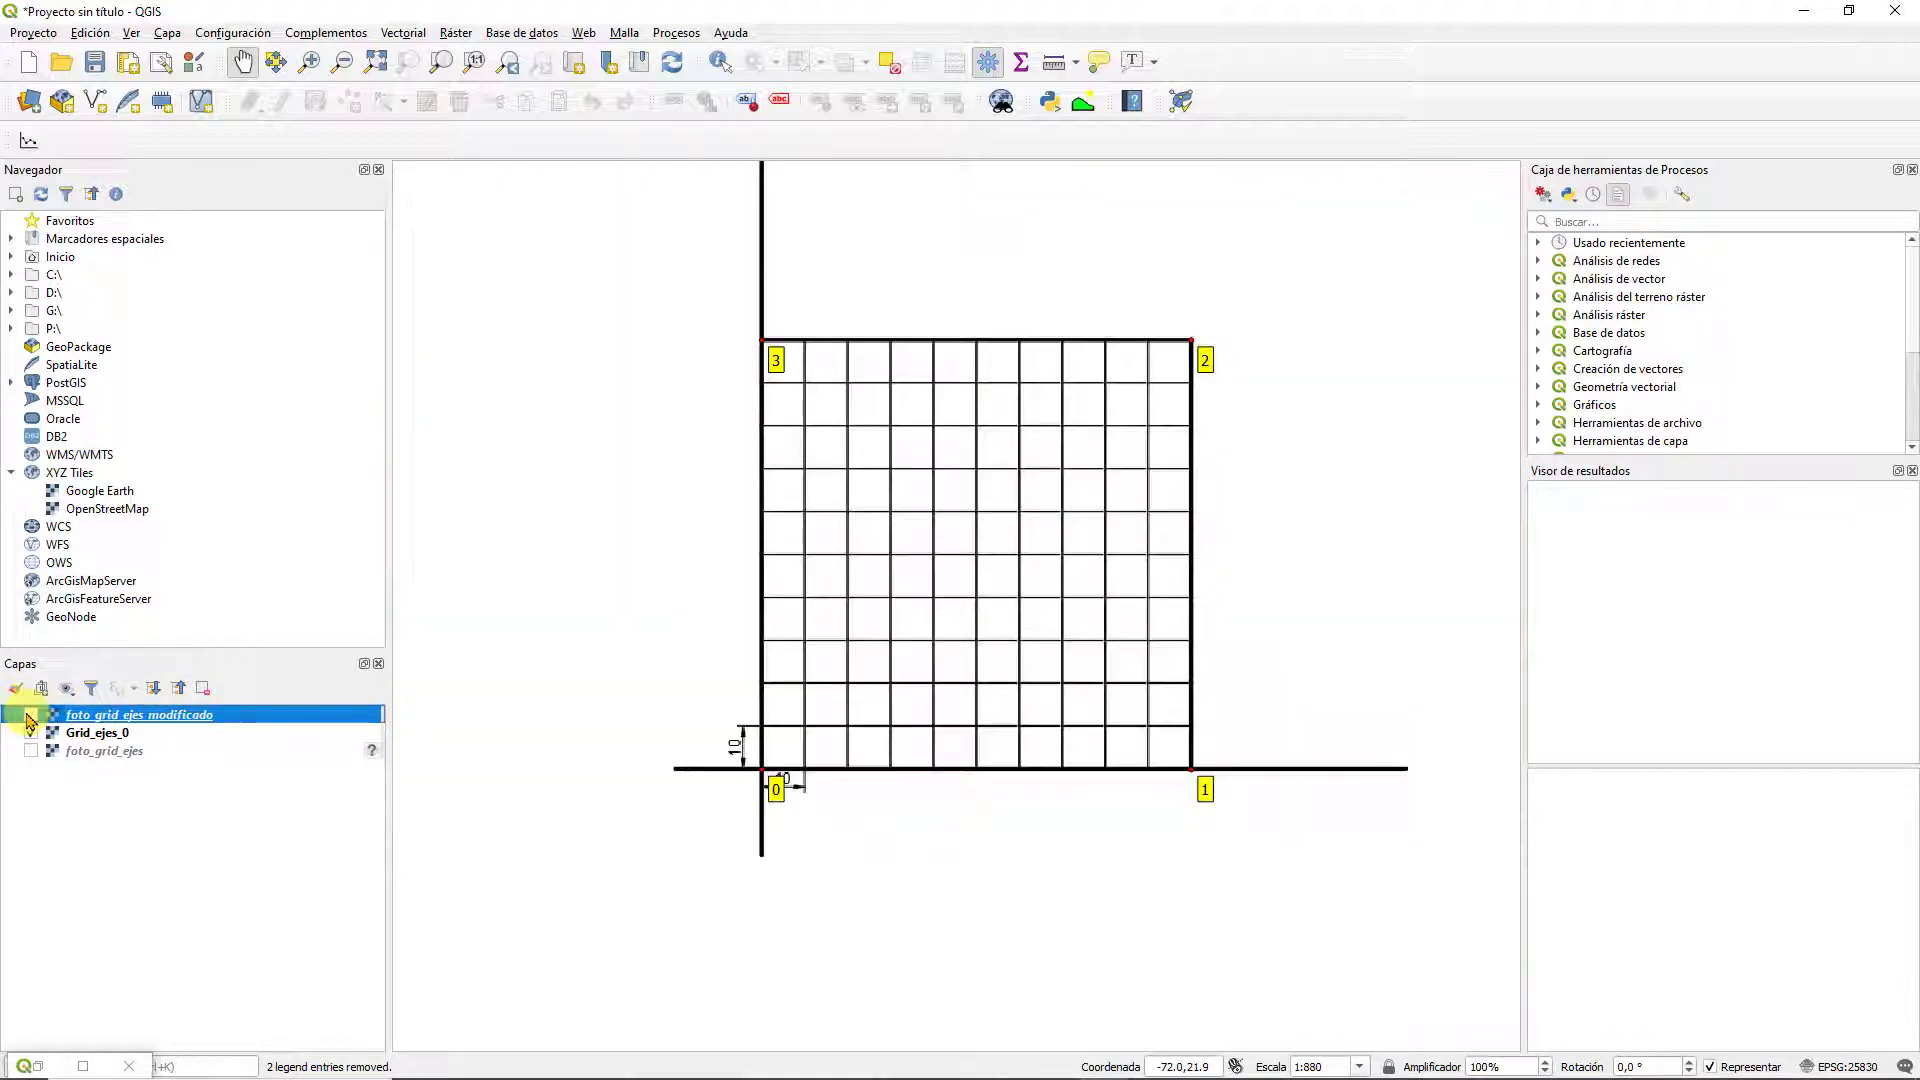
left_click(30, 716)
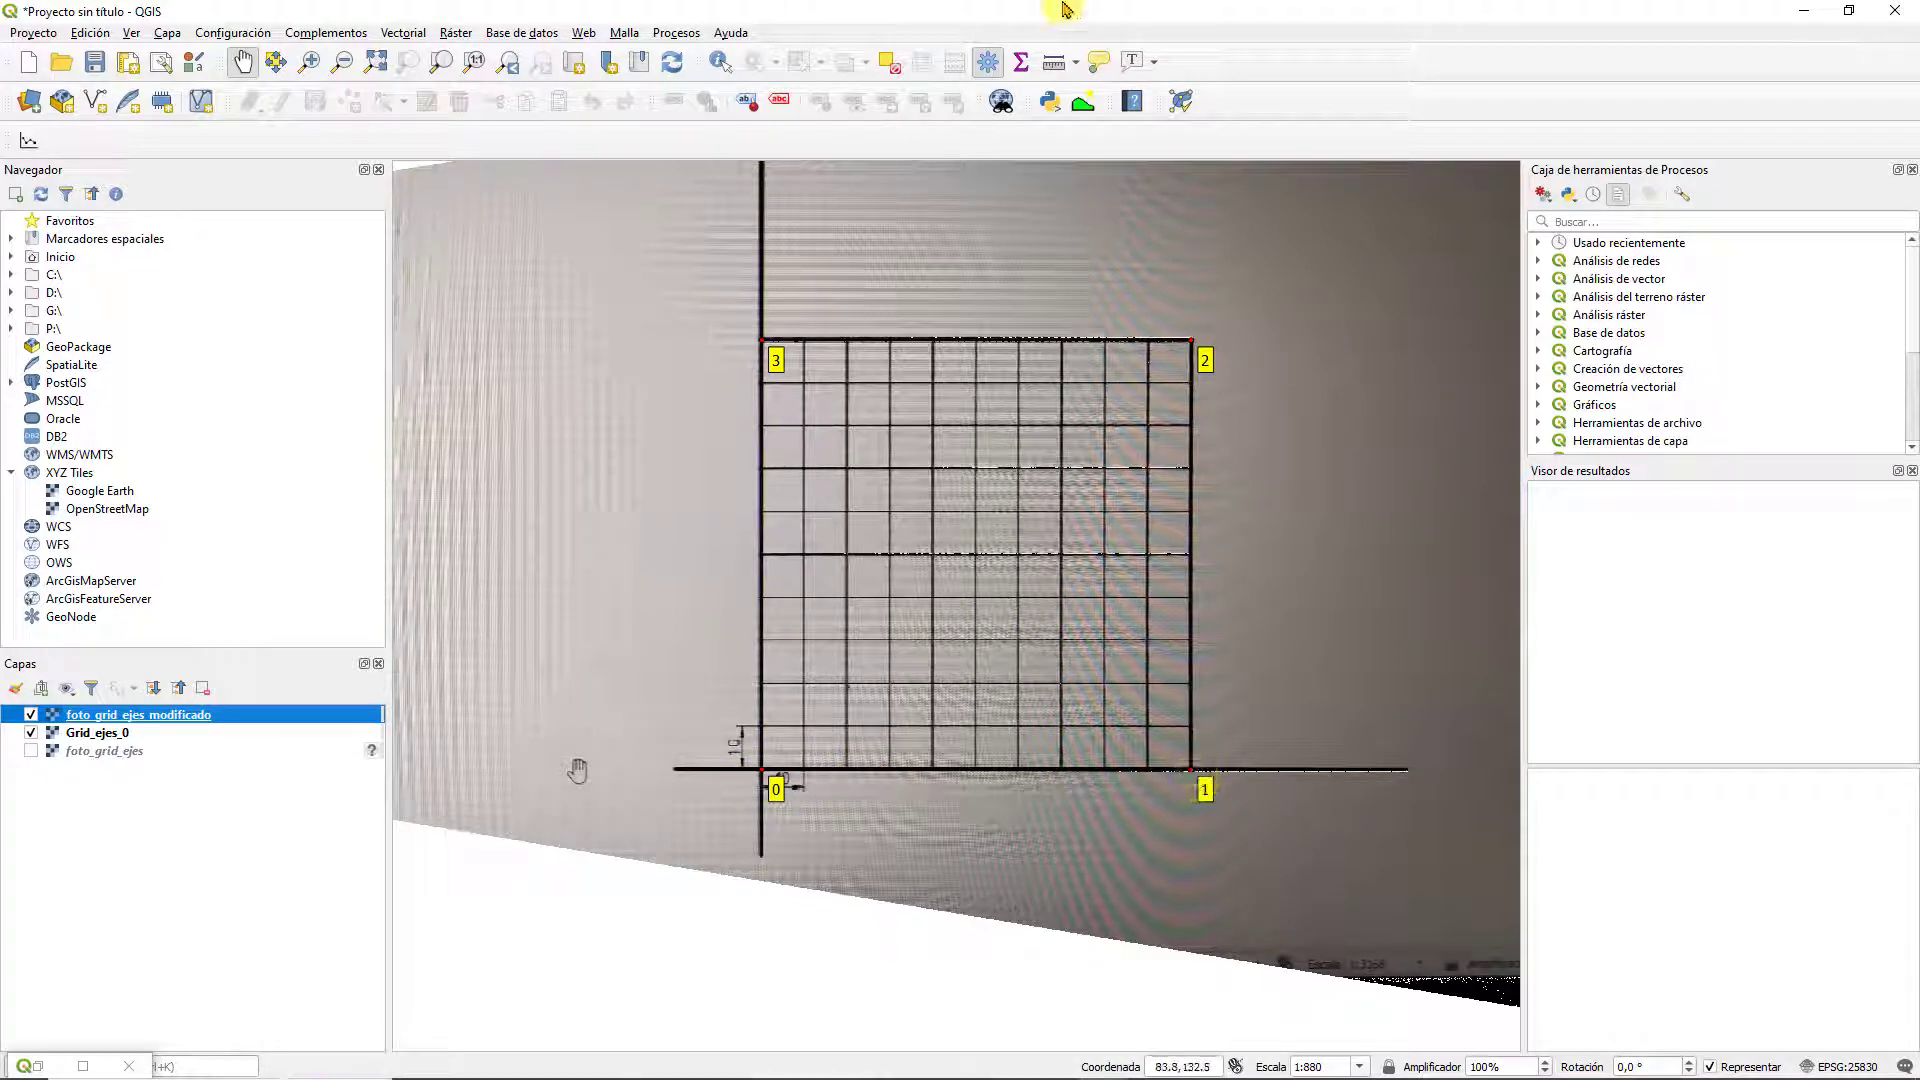
Measure the length of the grid's base between control points 0 and 1, and close the measurement
left_click(1058, 72)
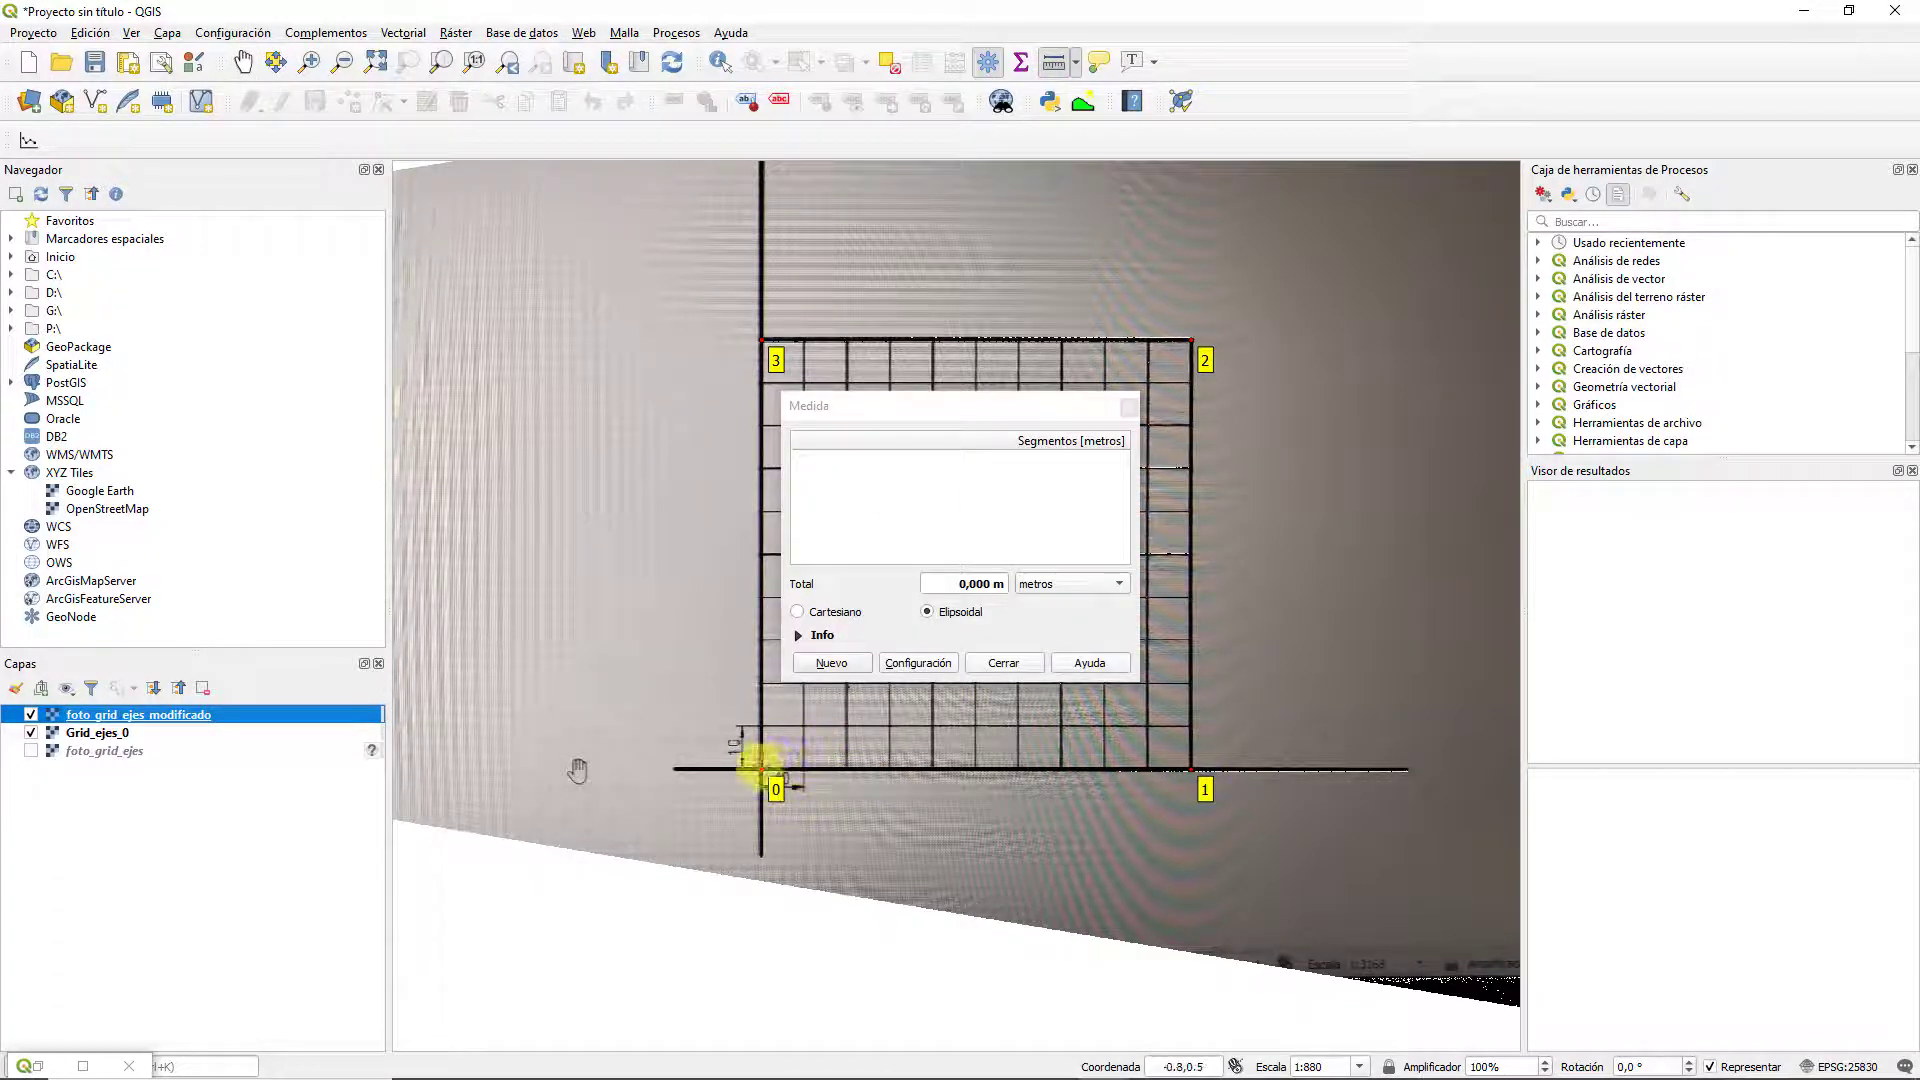
left_click(763, 770)
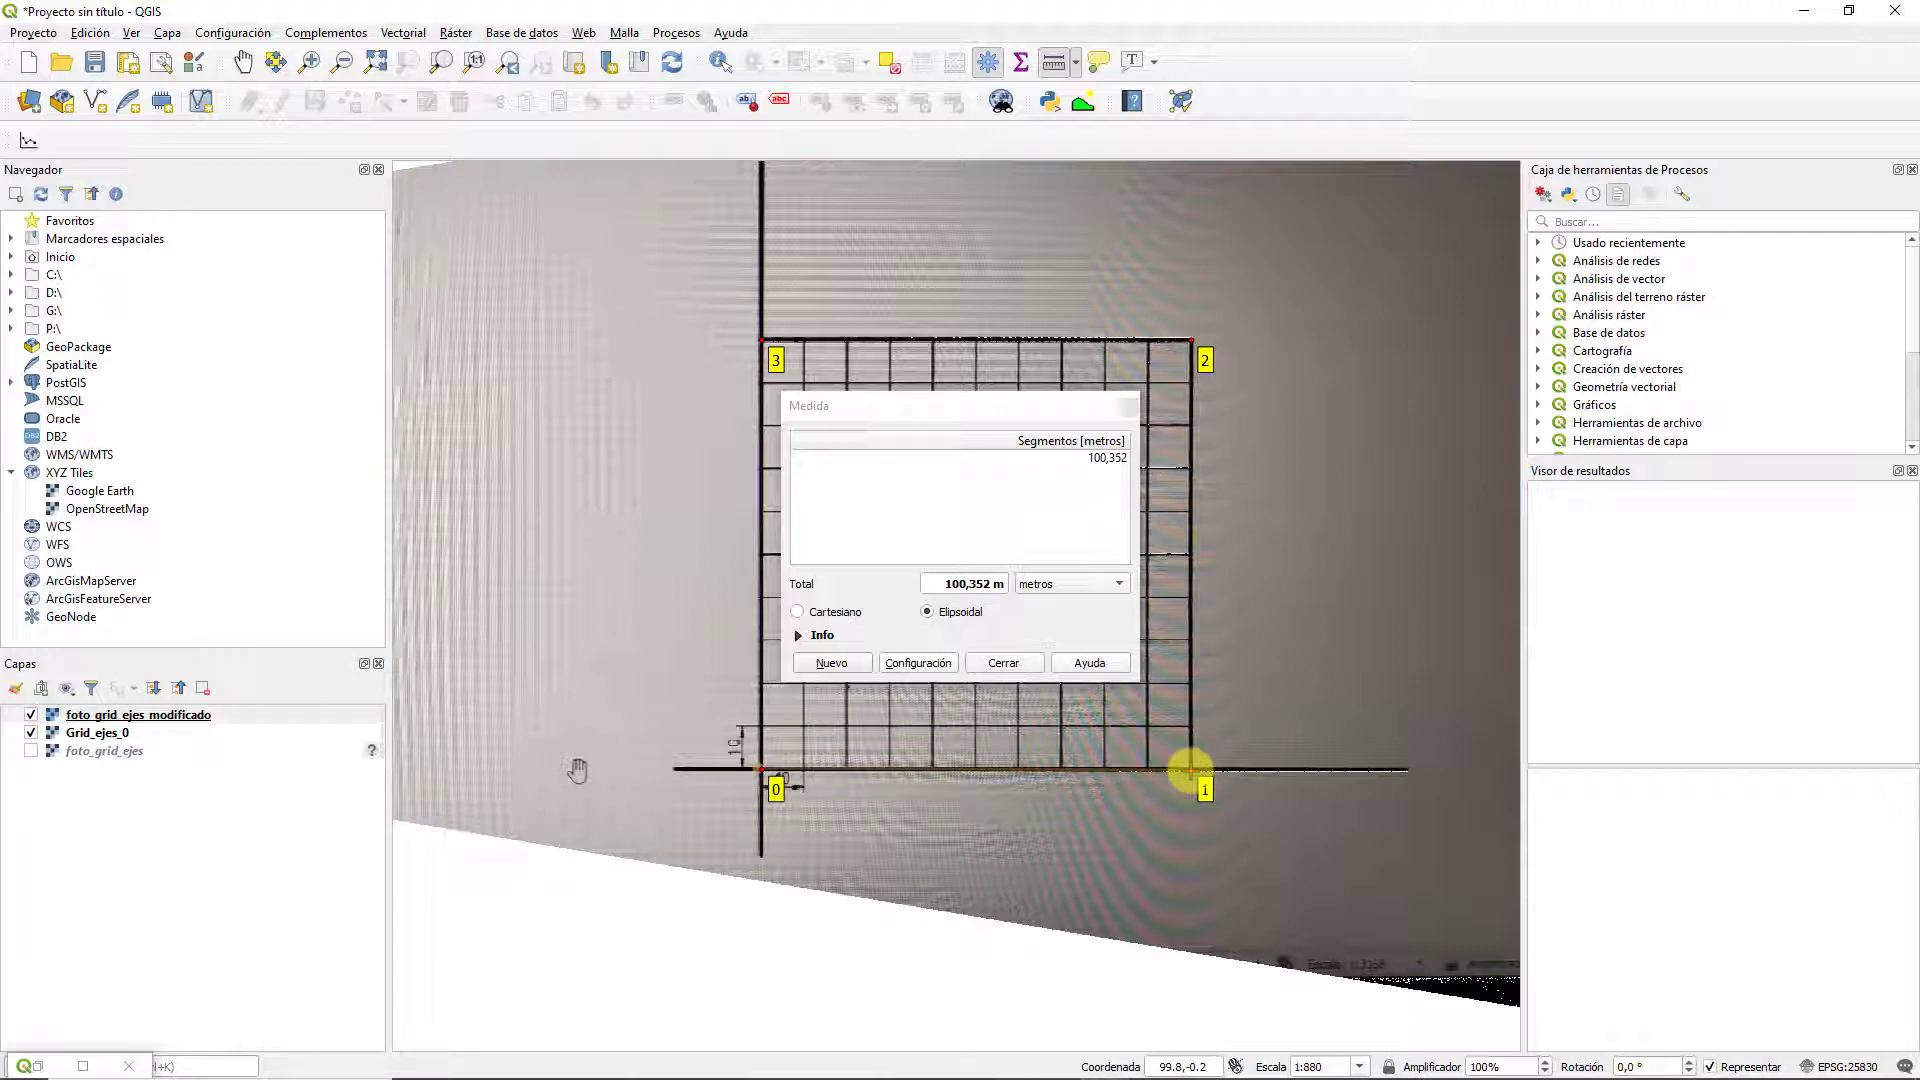
left_click(1190, 769)
left_click(1003, 663)
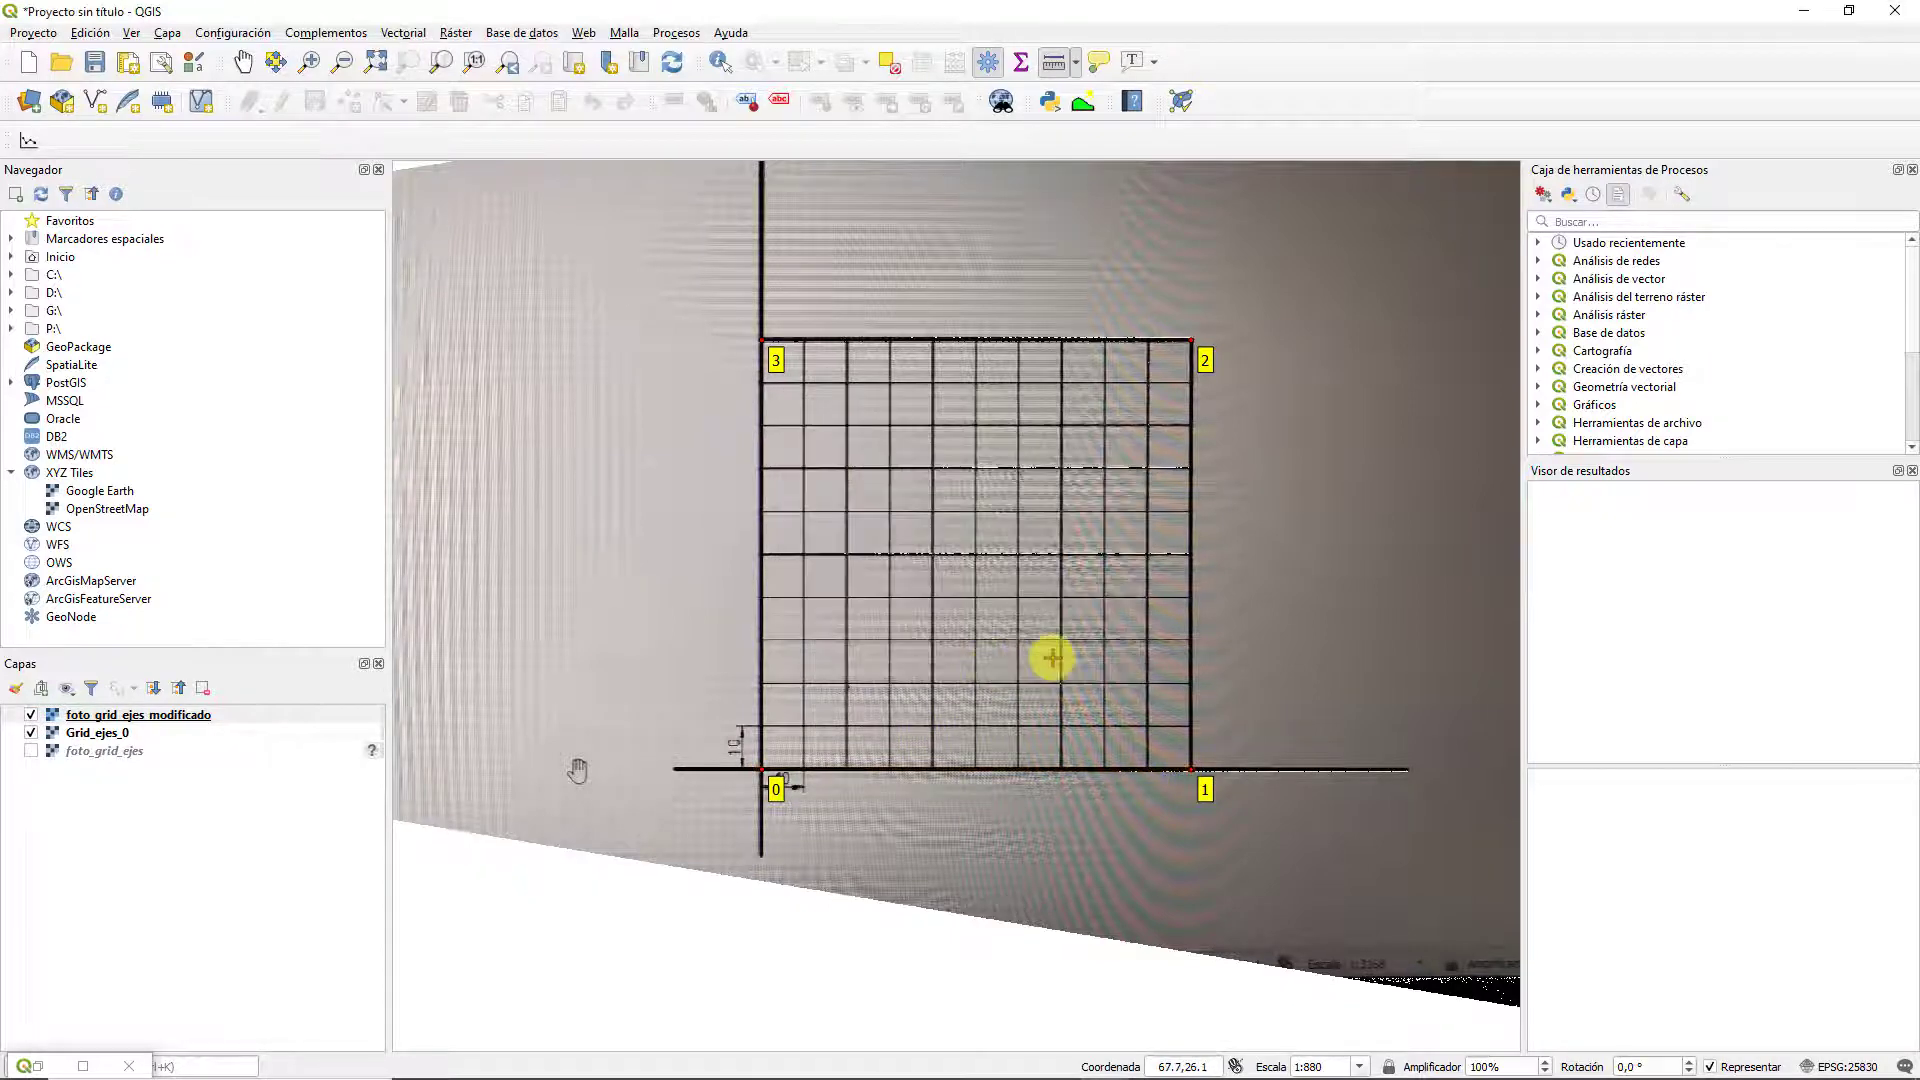
Examine the georeferenced photo over the reference grid, including the toolbox text photographed near its far right edge
scroll(1051, 658, "down", 1)
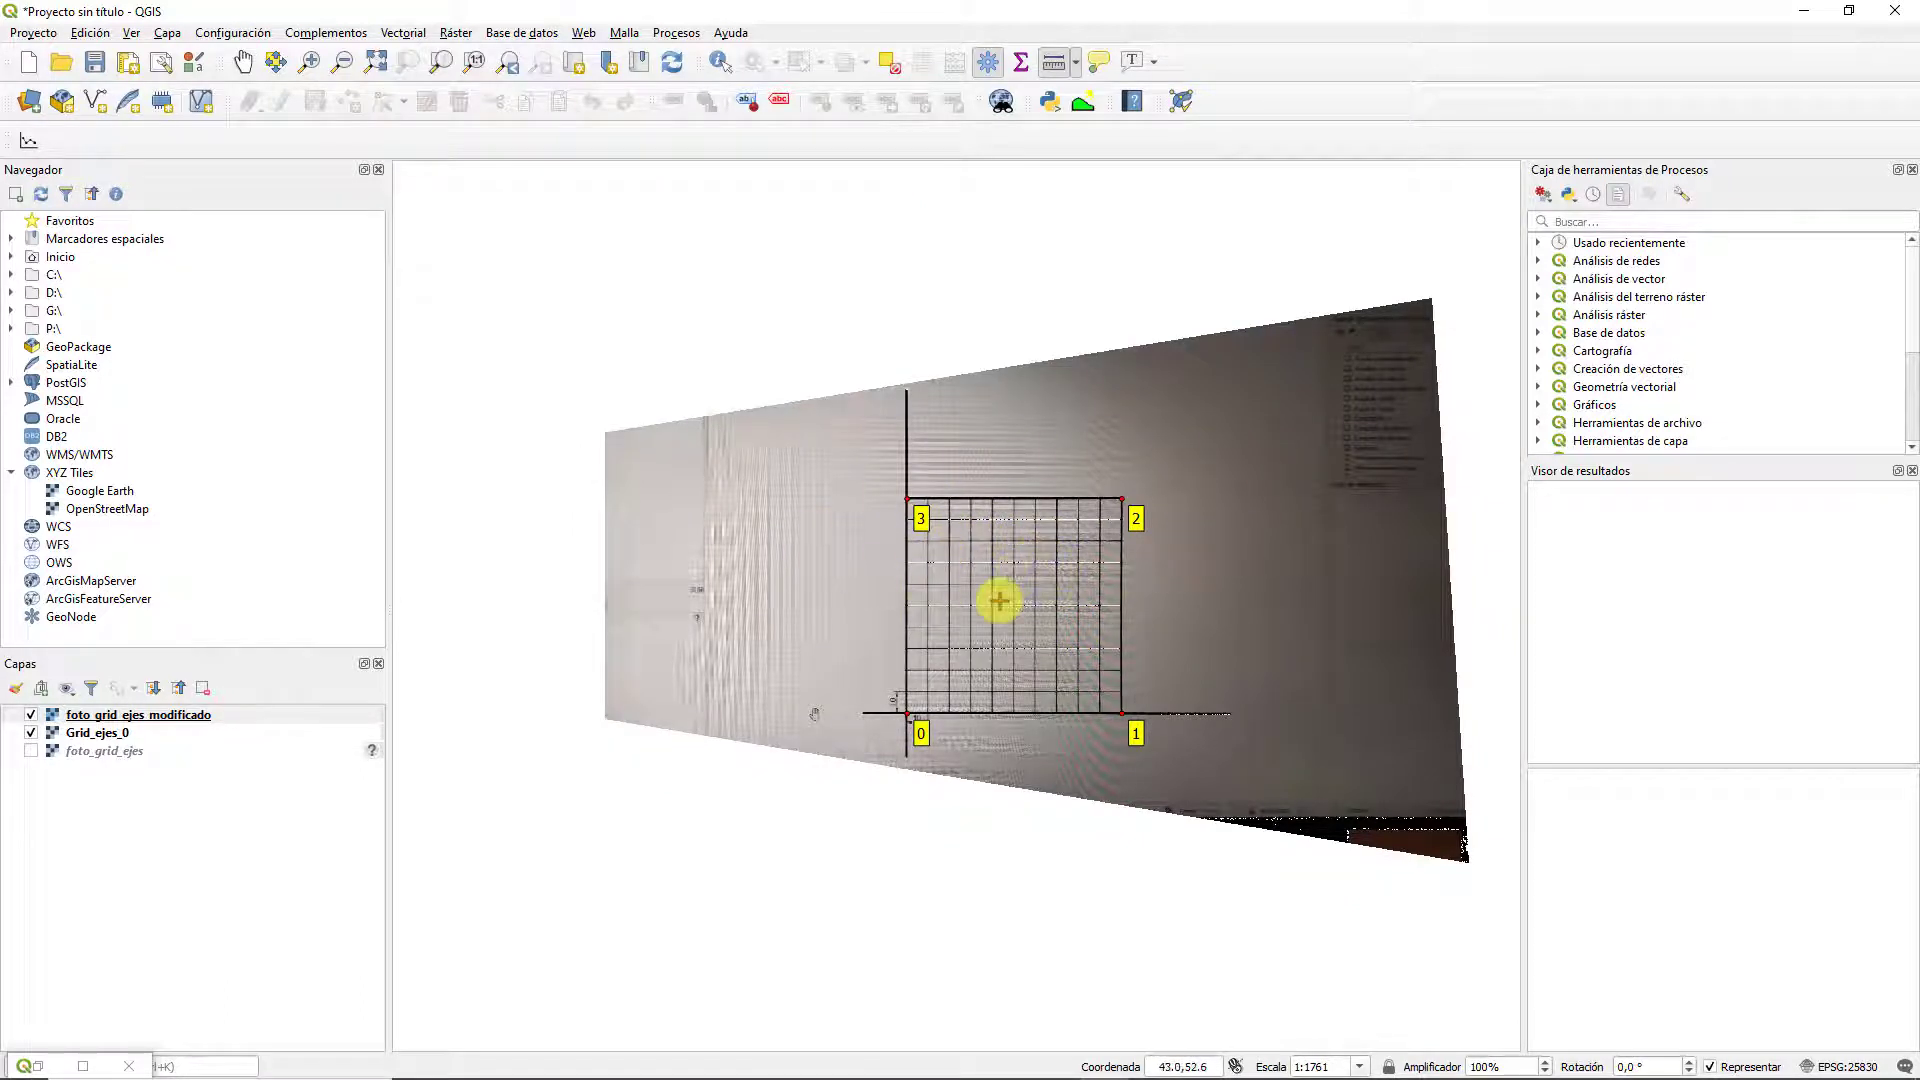
scroll(980, 544, "up", 1)
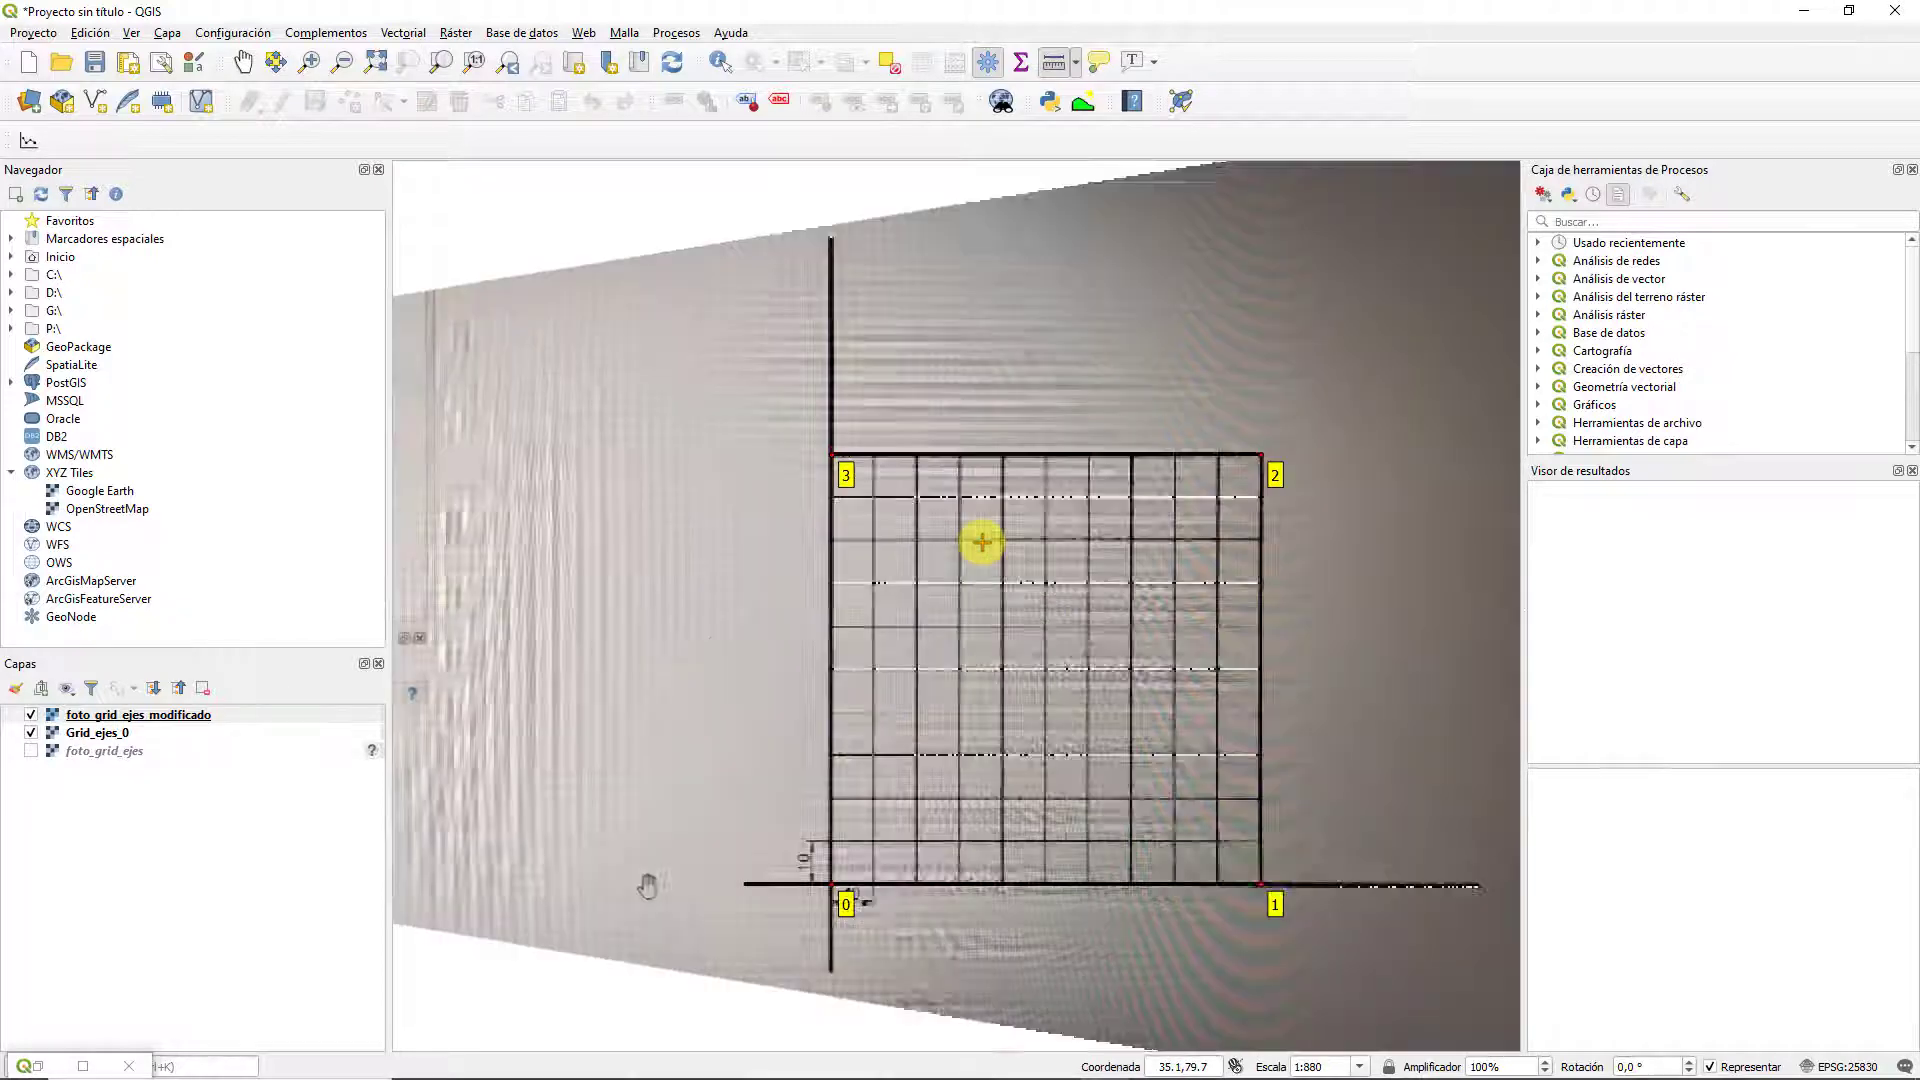
scroll(980, 543, "down", 1)
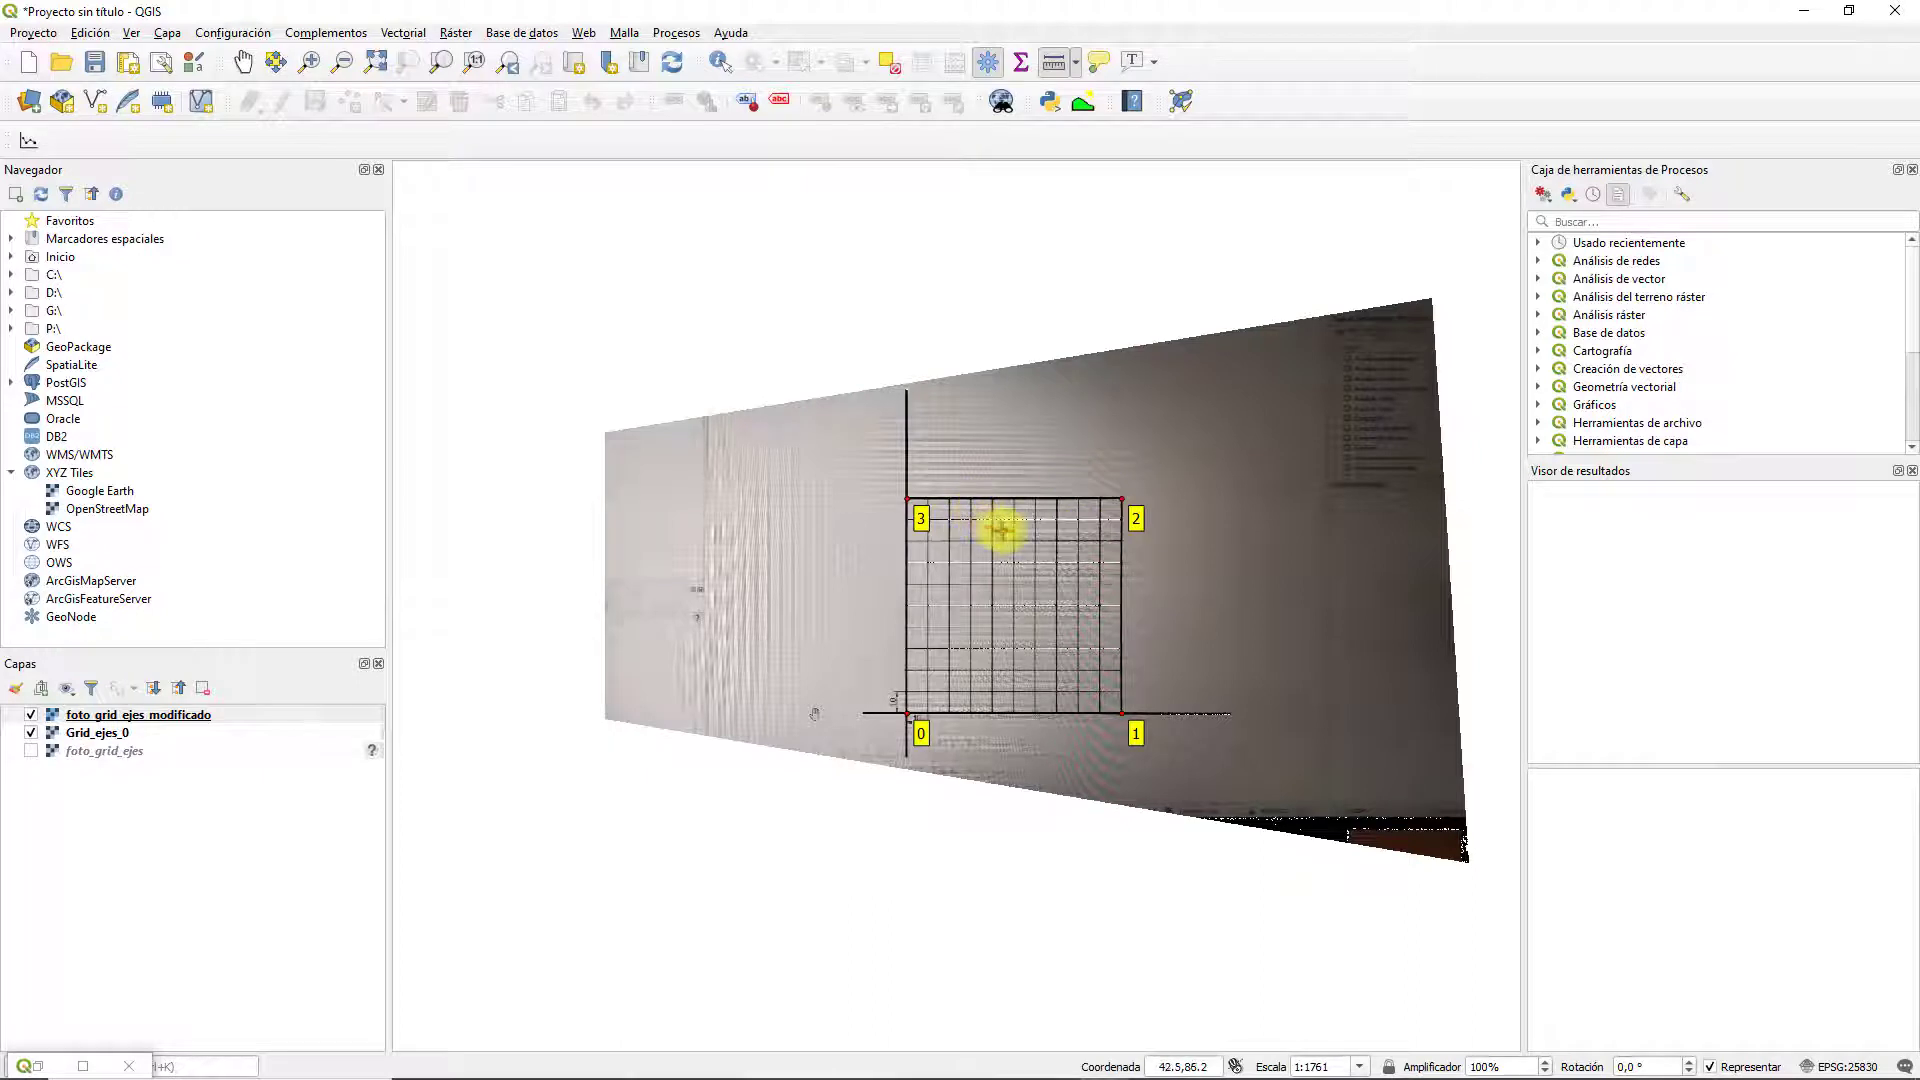
left_click_drag(999, 531, 926, 508)
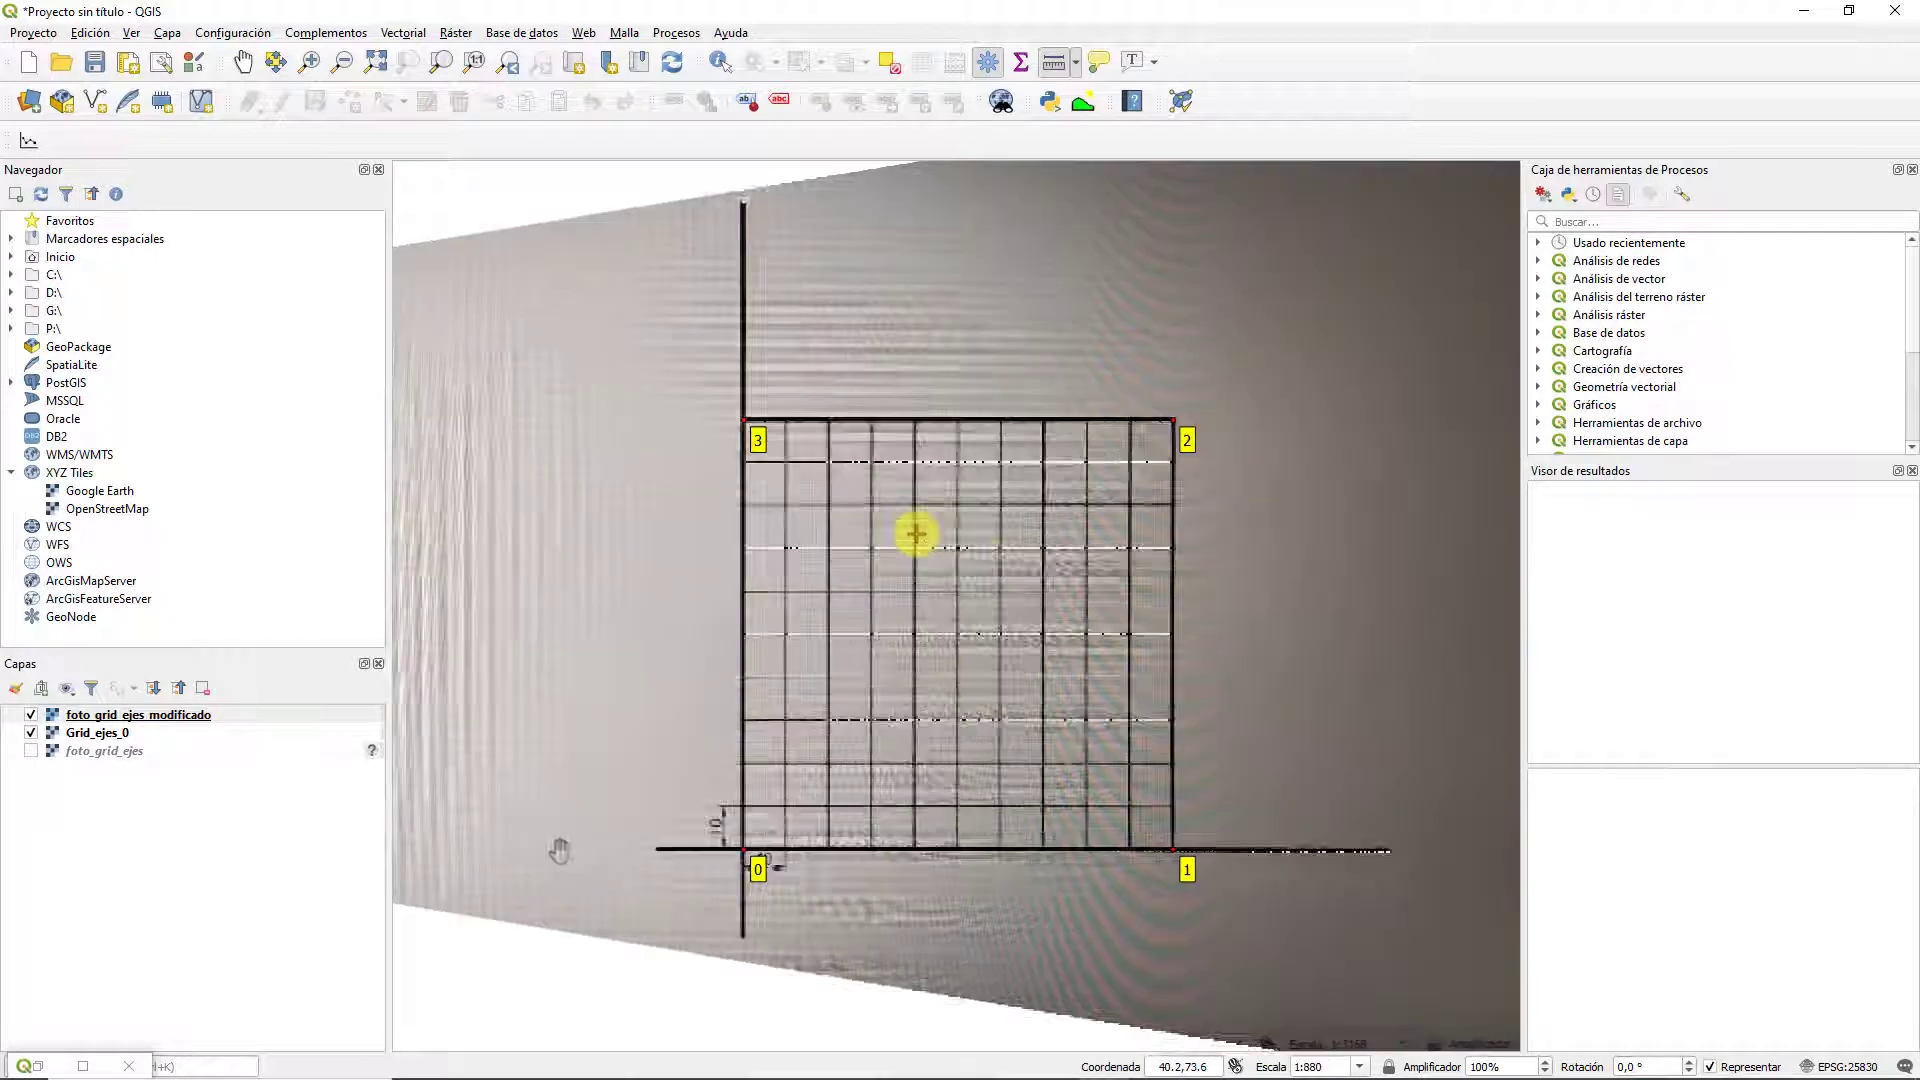
scroll(932, 527, "up", 1)
left_click_drag(980, 549, 892, 480)
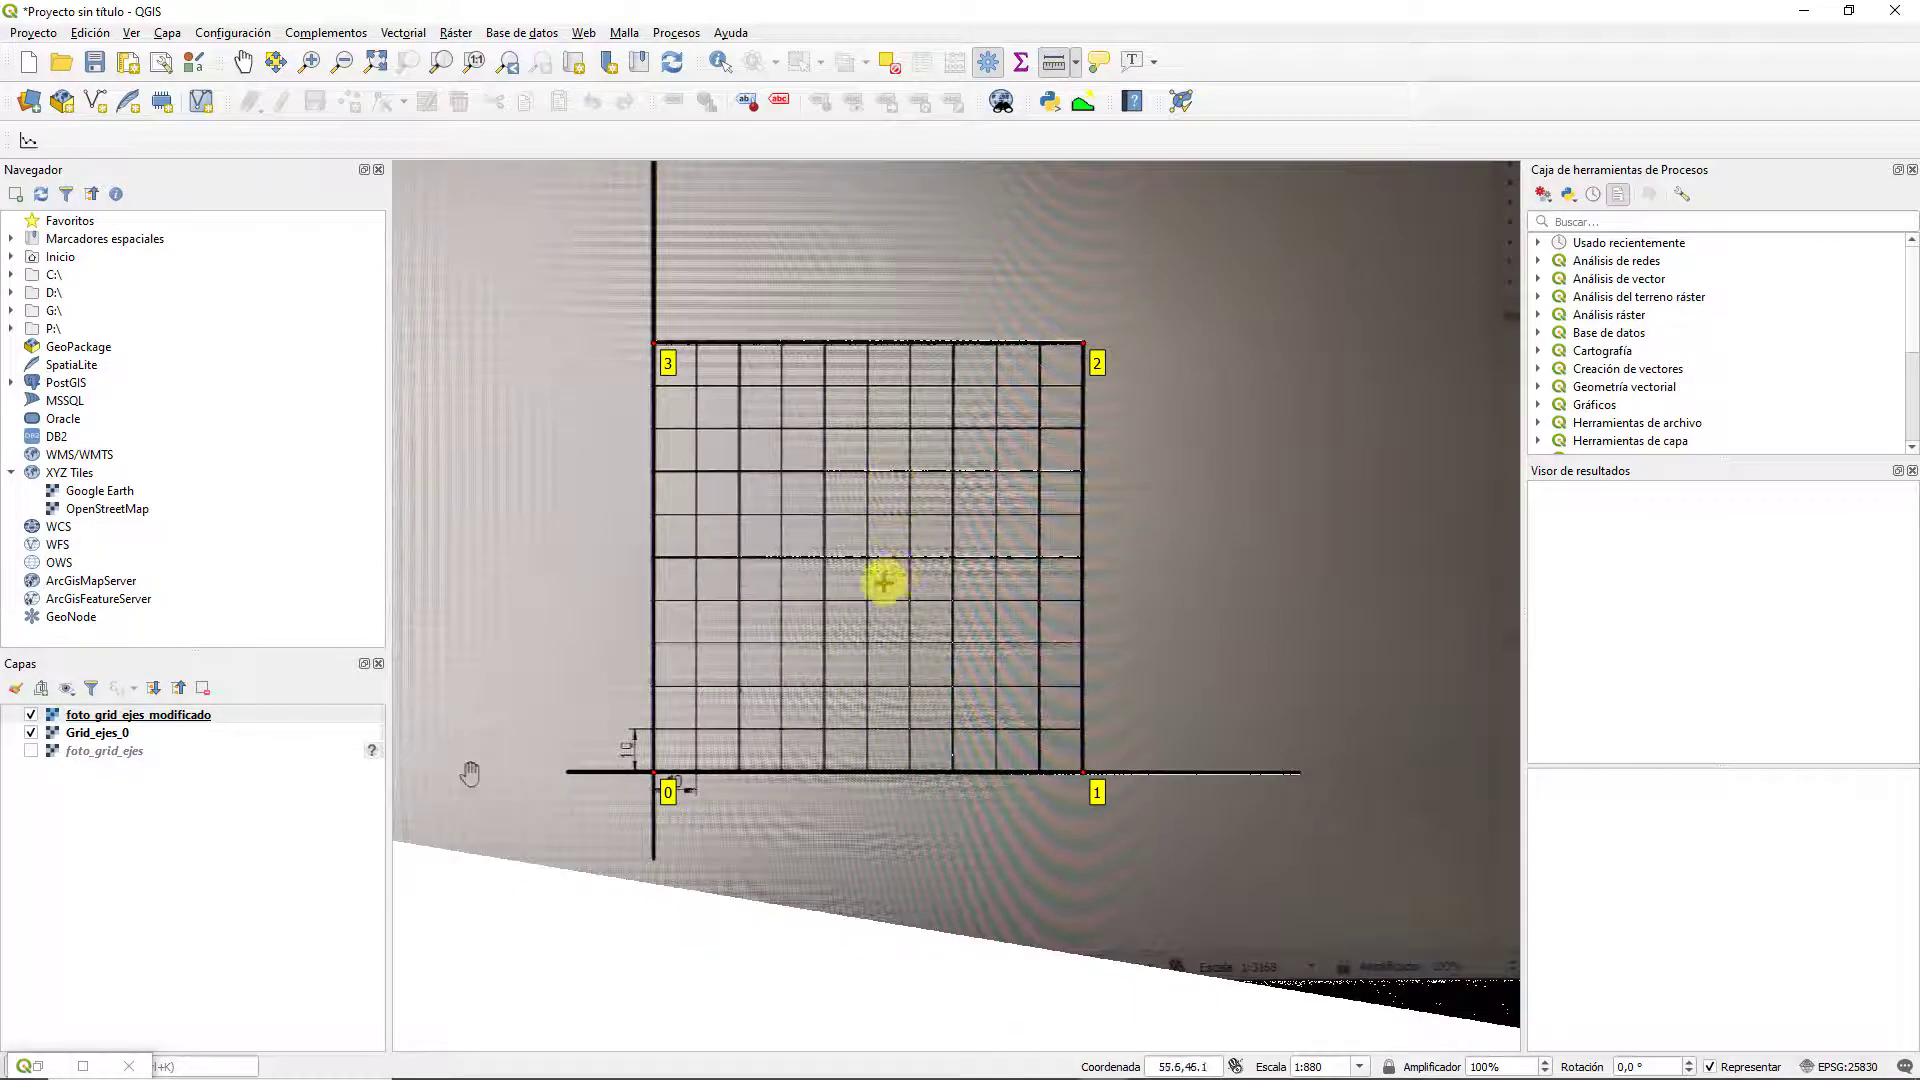
scroll(879, 579, "down", 2)
scroll(1060, 490, "up", 3)
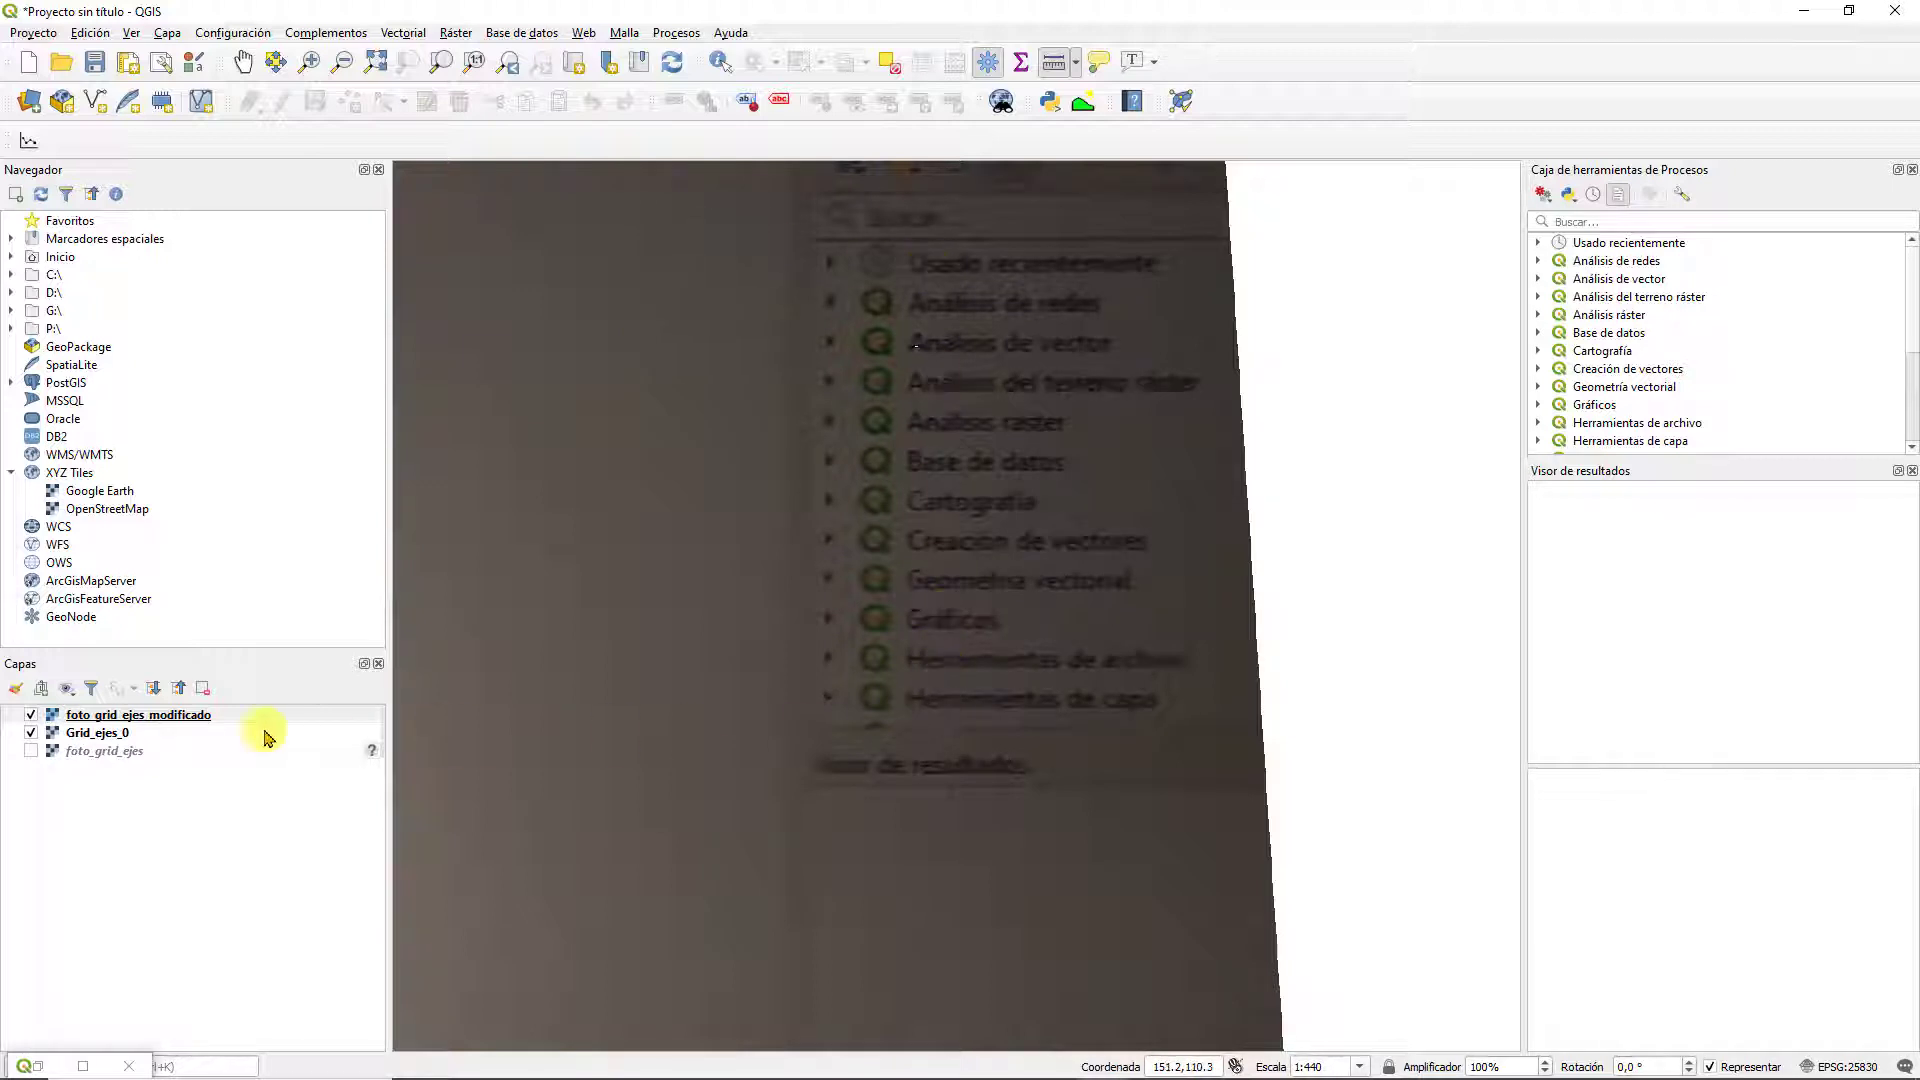
Show the original foto_grid_ejes layer, inspect the same toolbox text in it for comparison, and hide the layer again
left_click(30, 750)
scroll(557, 556, "down", 3)
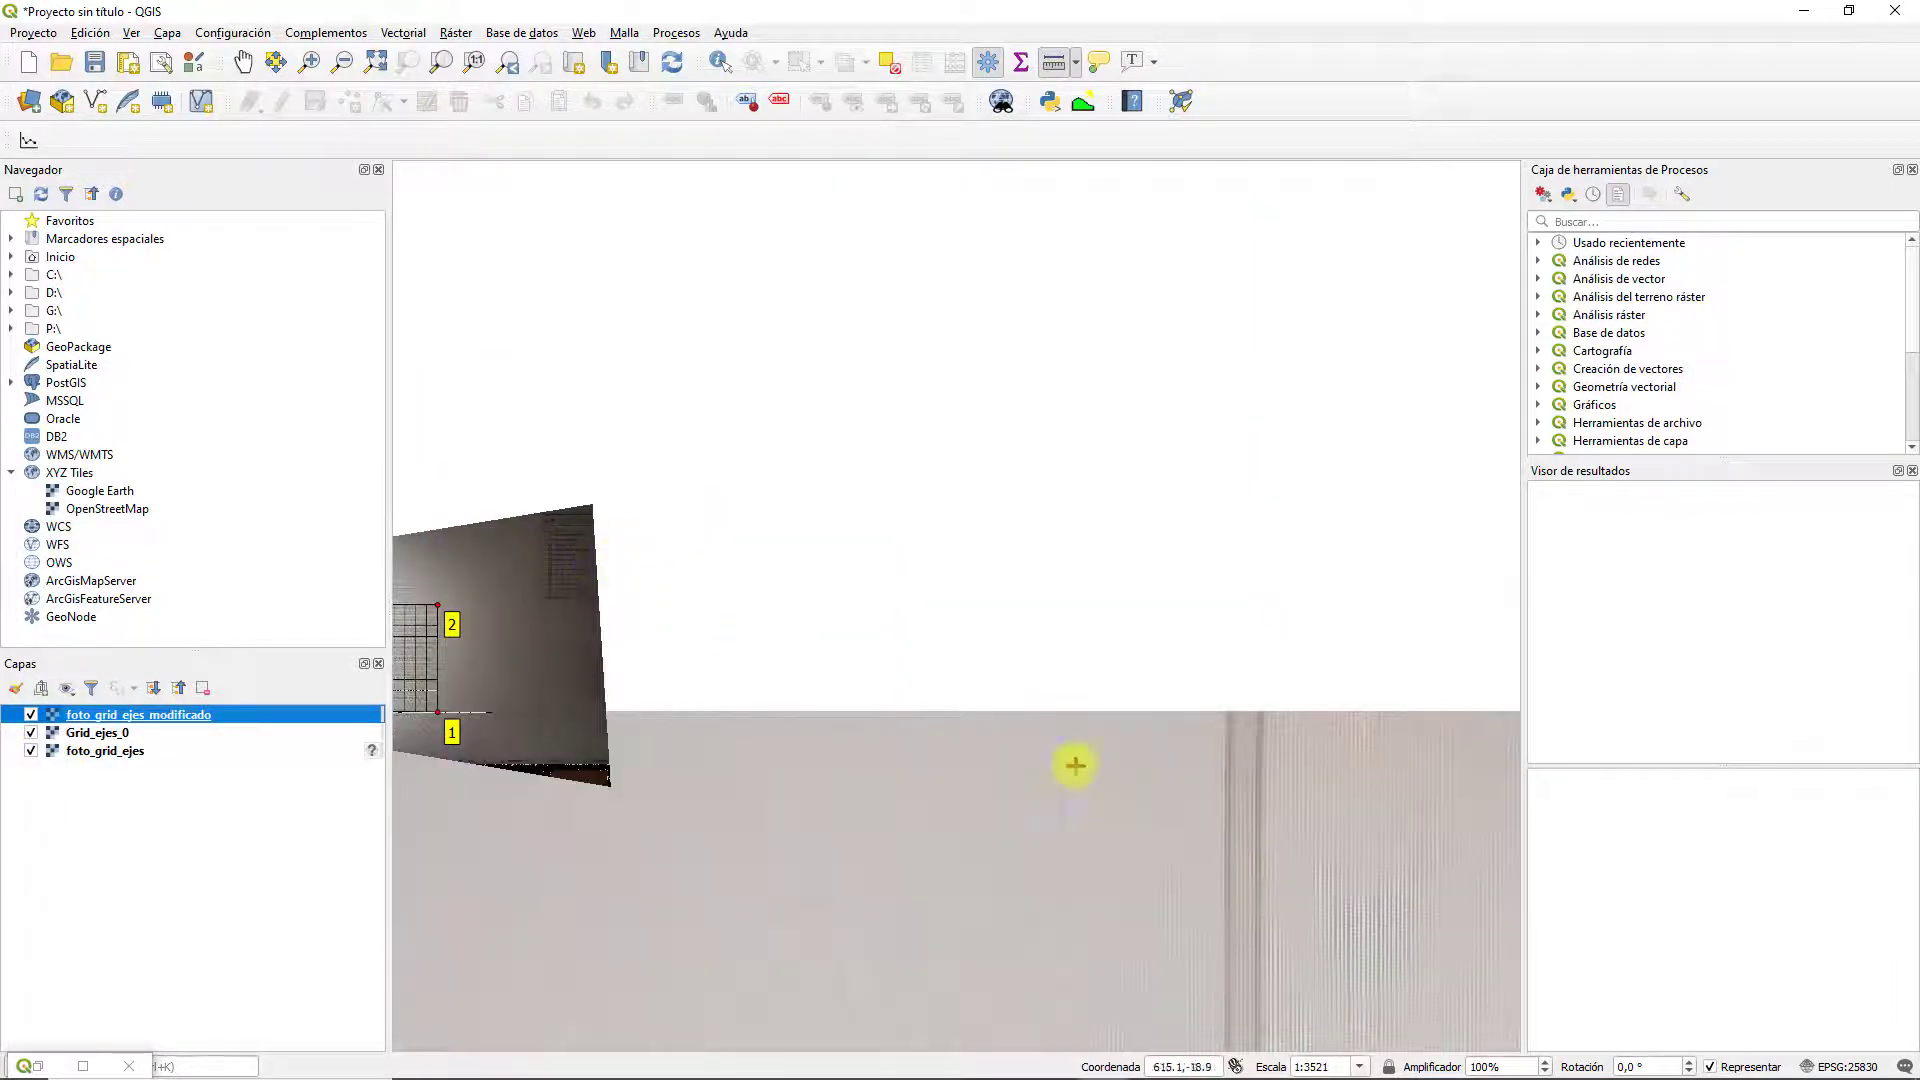
scroll(1100, 780, "down", 3)
scroll(570, 517, "up", 1)
scroll(823, 578, "up", 1)
scroll(921, 506, "up", 1)
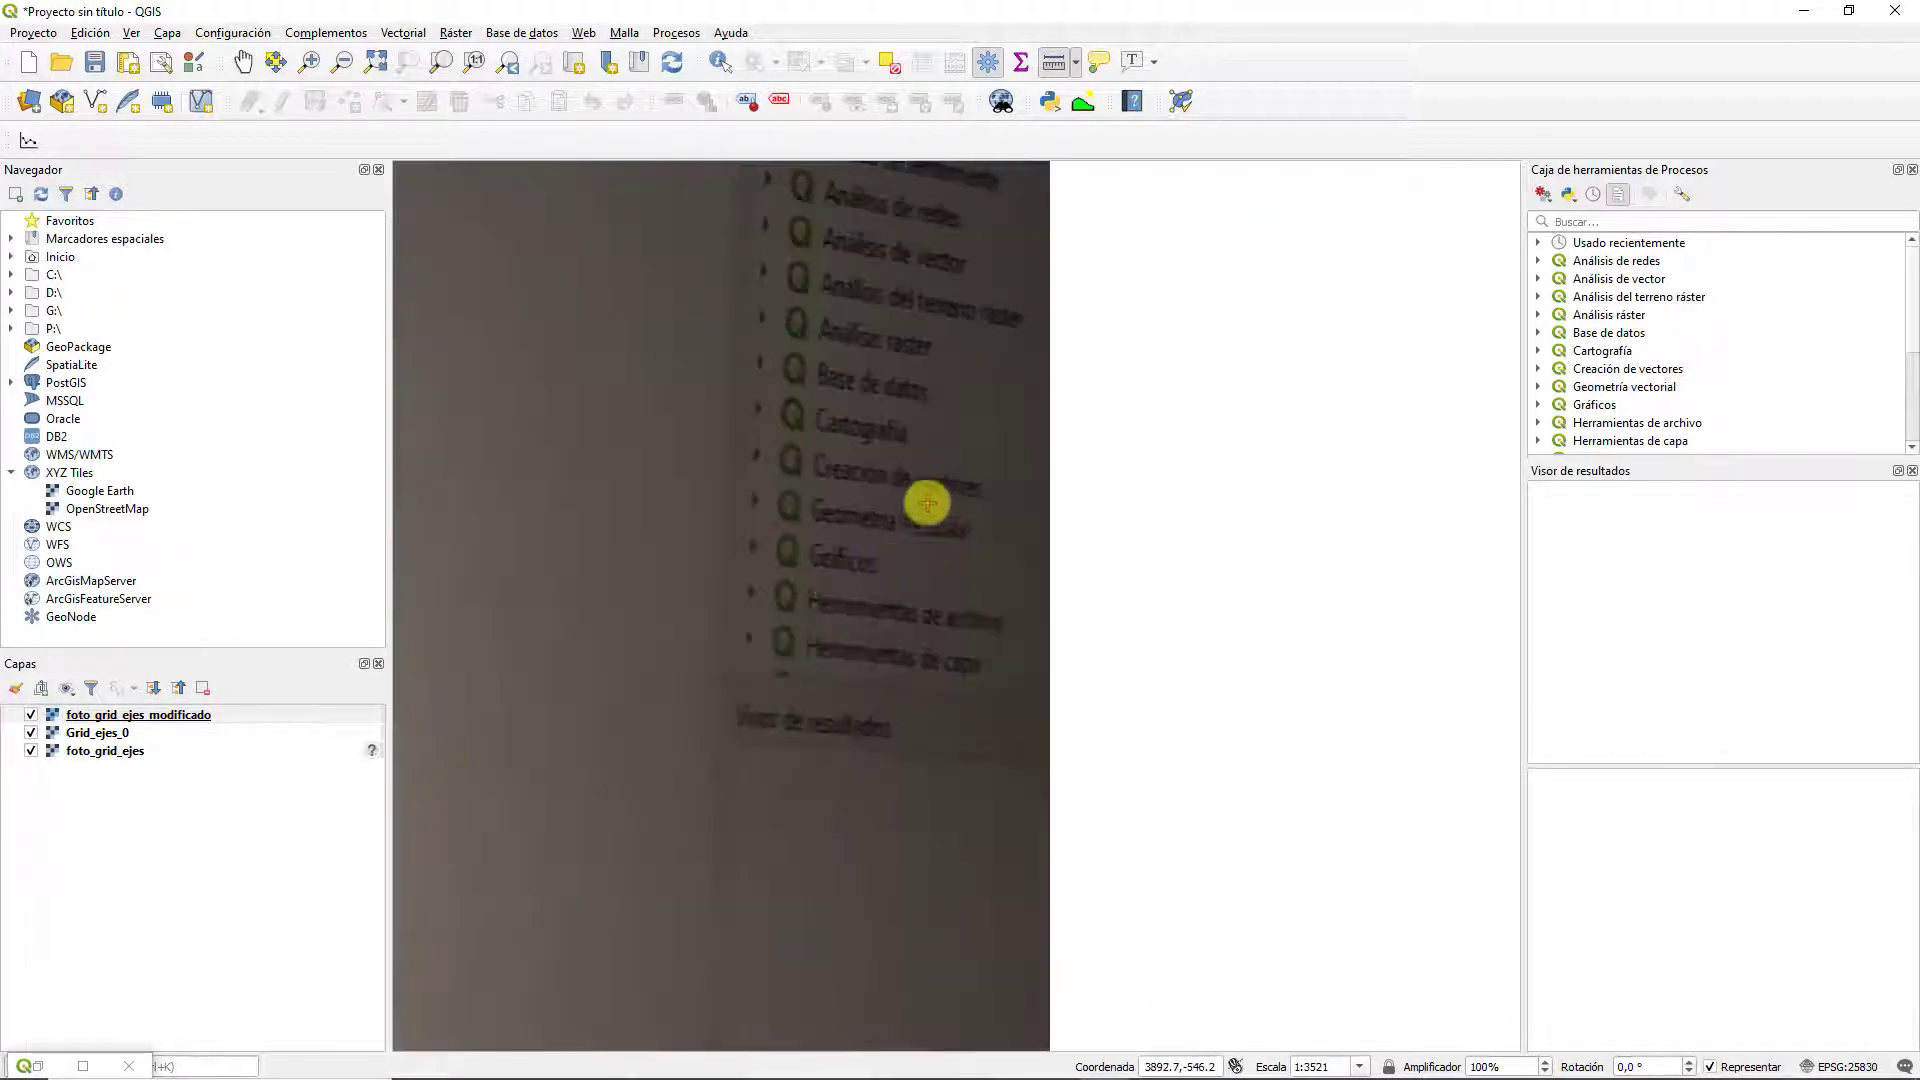
scroll(938, 484, "down", 2)
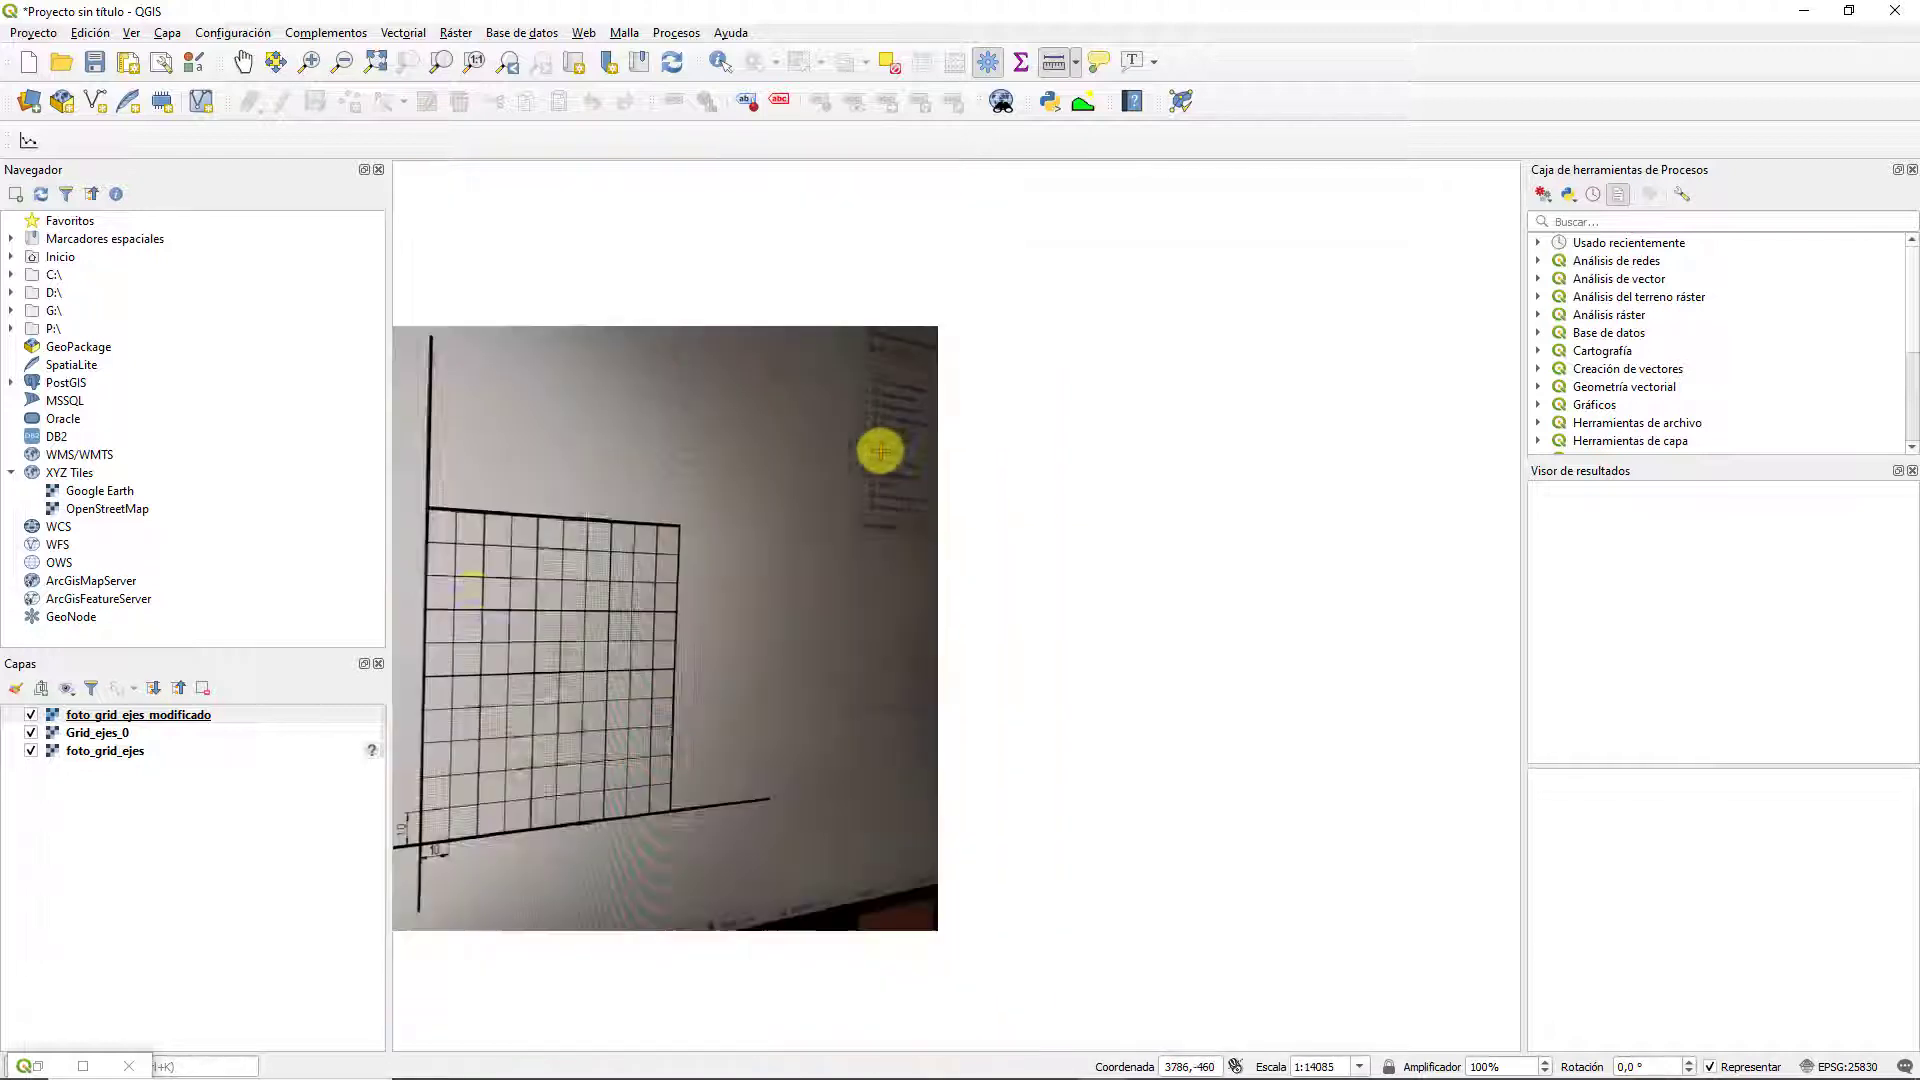
left_click(30, 750)
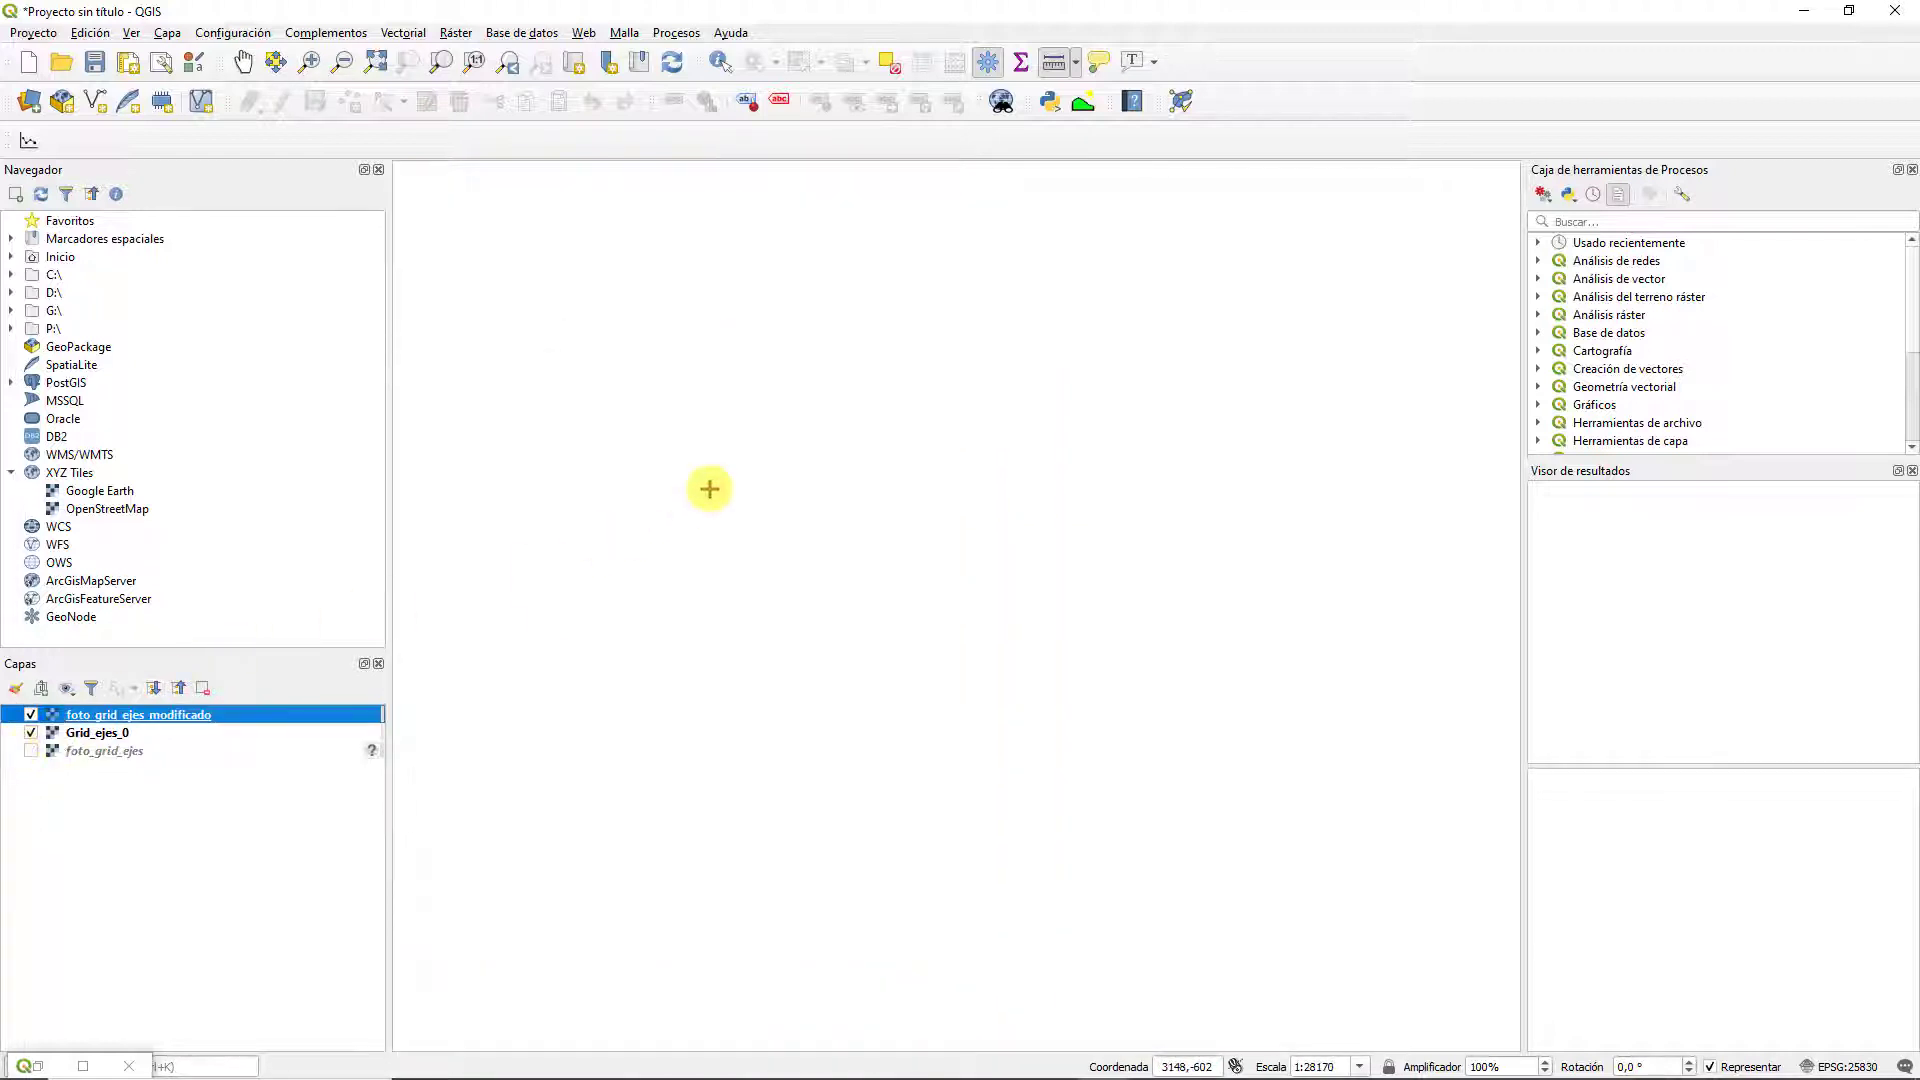
Inspect the toolbox text at the right edge of the georeferenced photo once more at close range
scroll(618, 465, "up", 8)
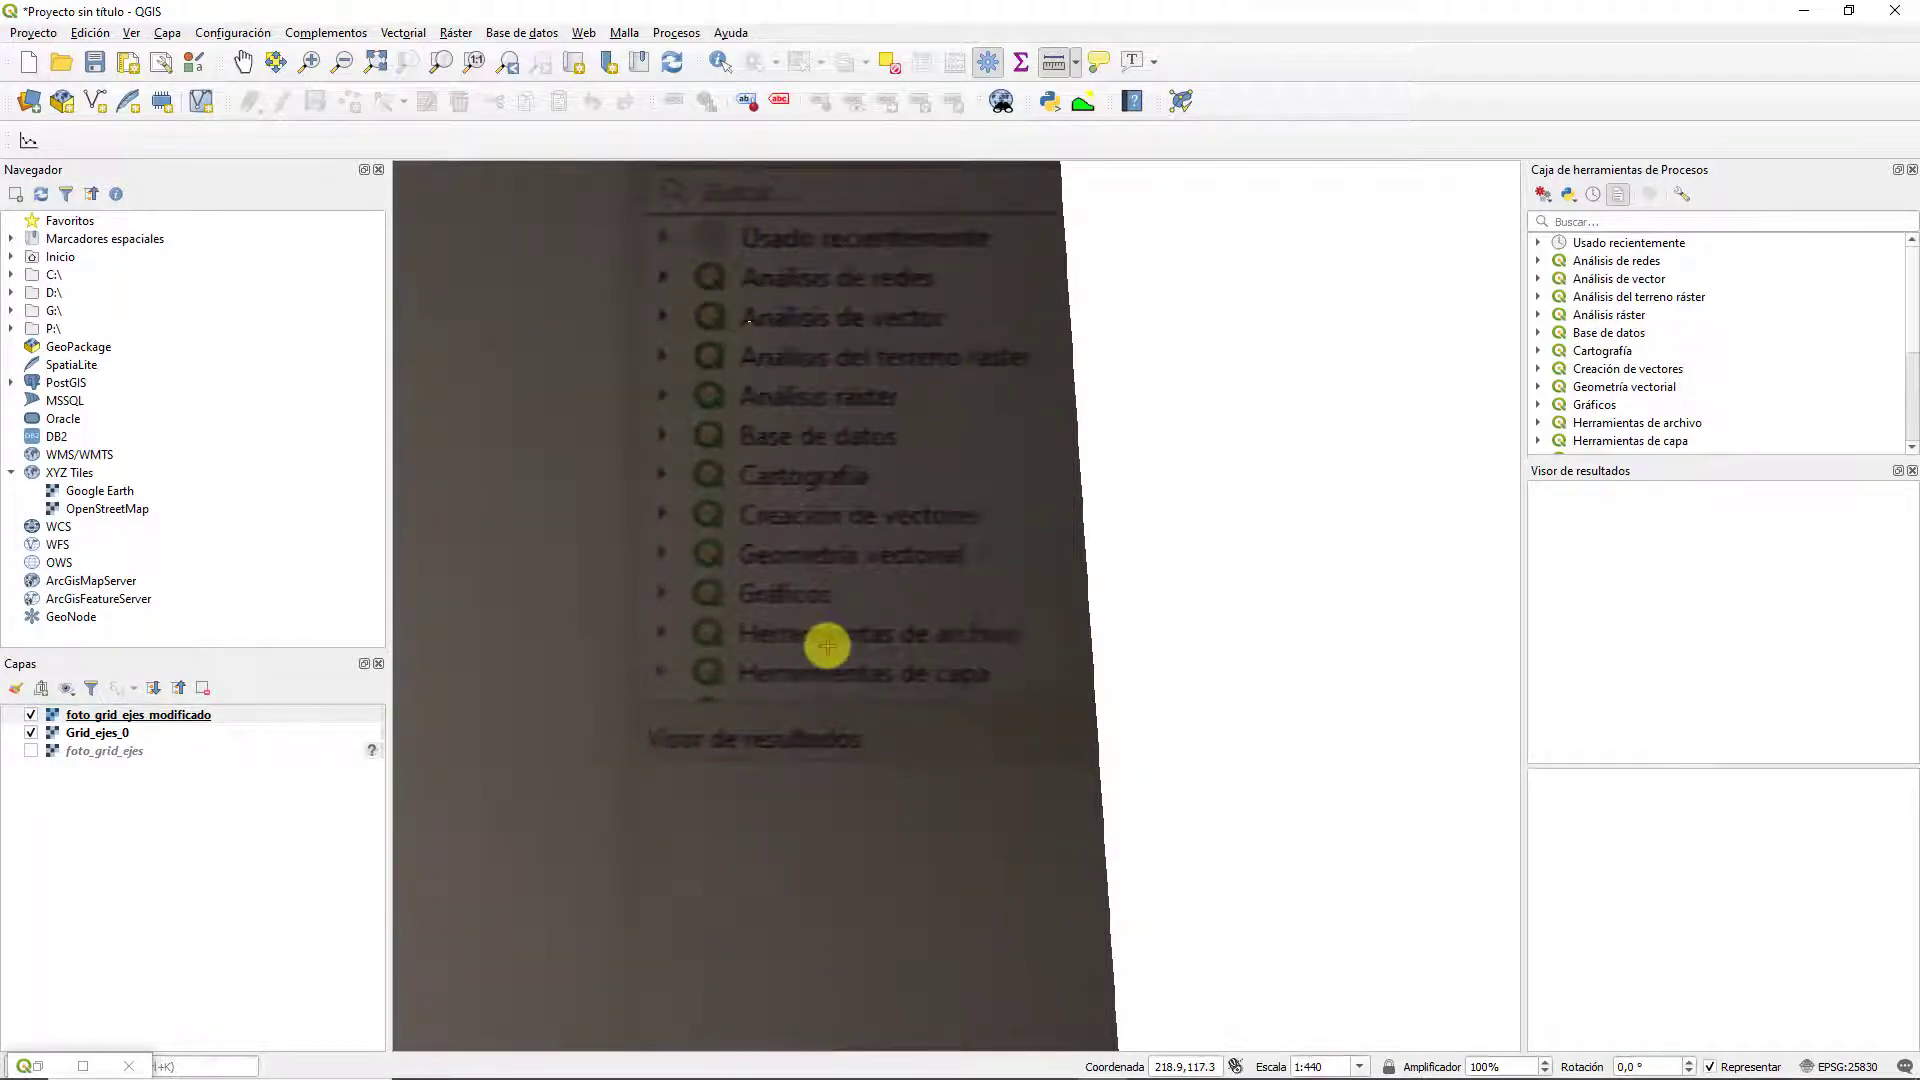
scroll(827, 645, "down", 2)
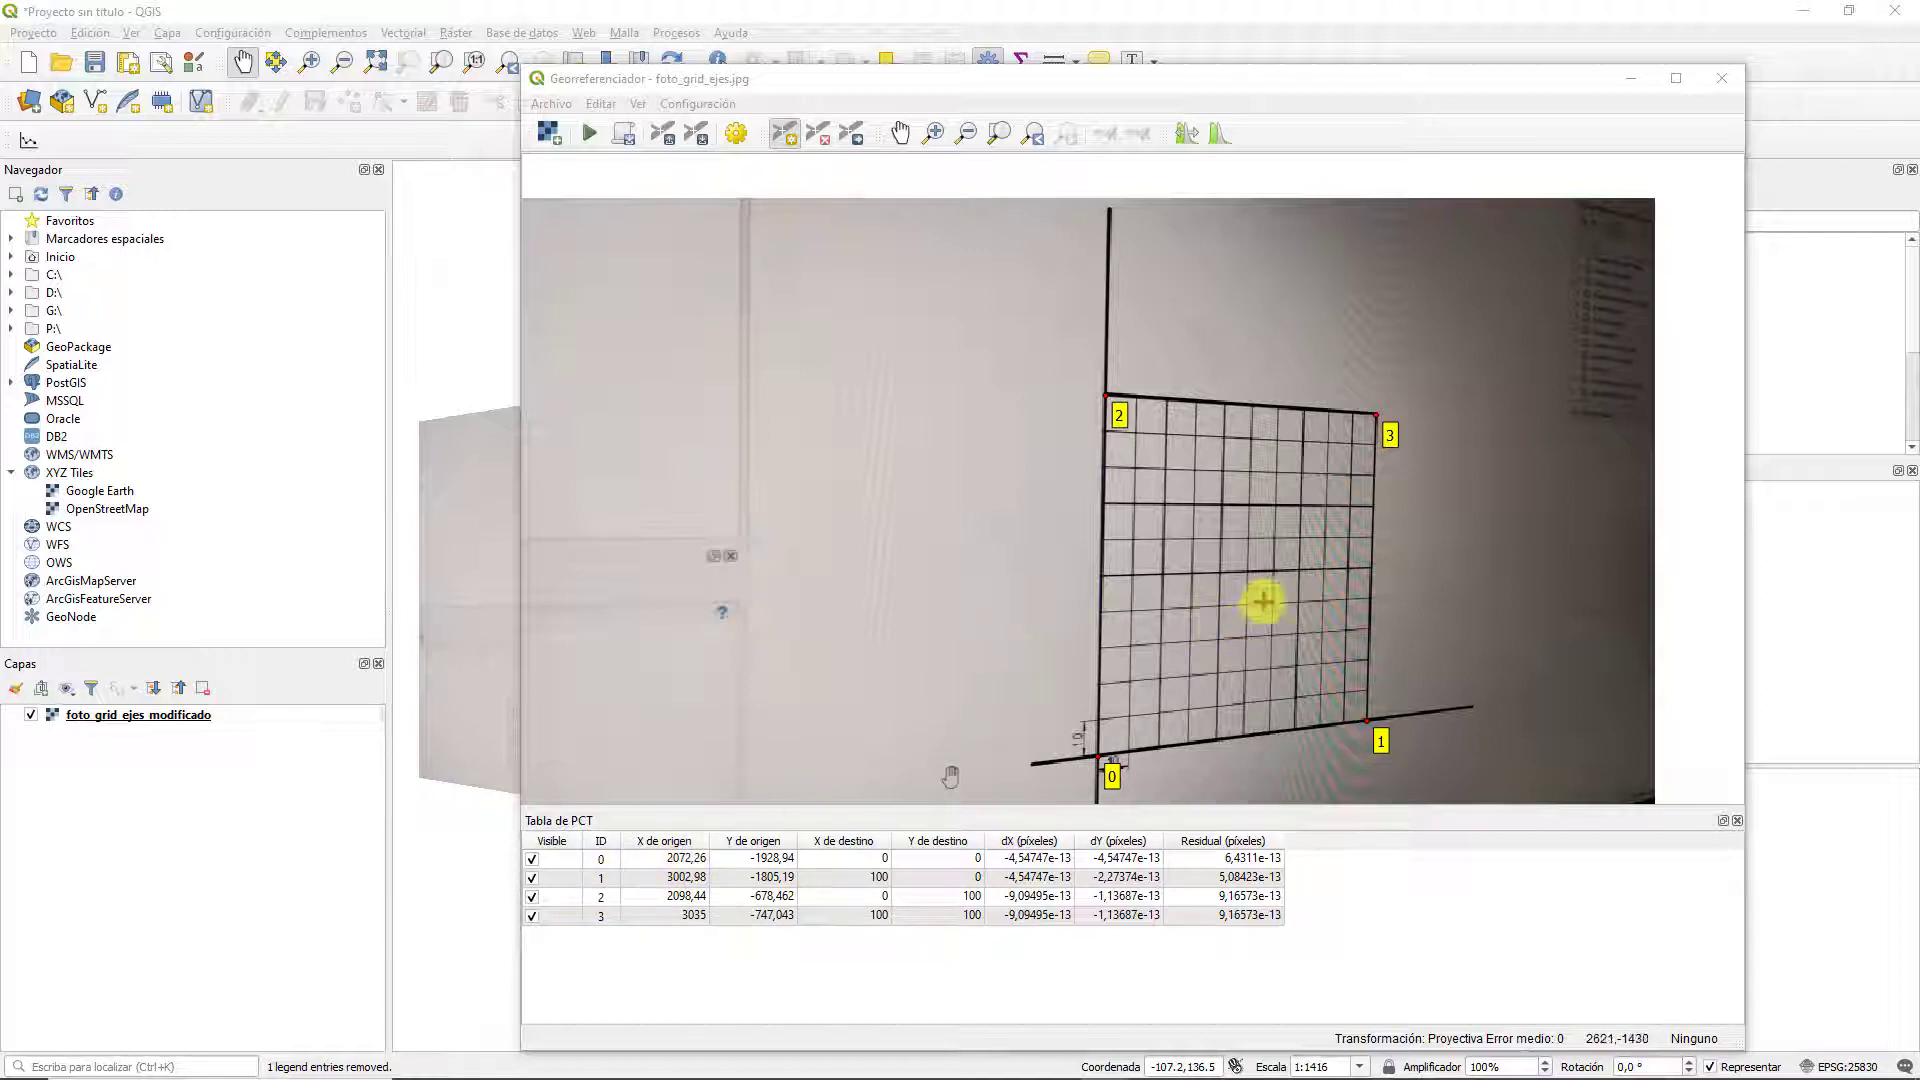
Add a control point at the grid's centre intersection in the Georeferencer with map coordinates X 50, Y 50
left_click_drag(1237, 596, 1179, 558)
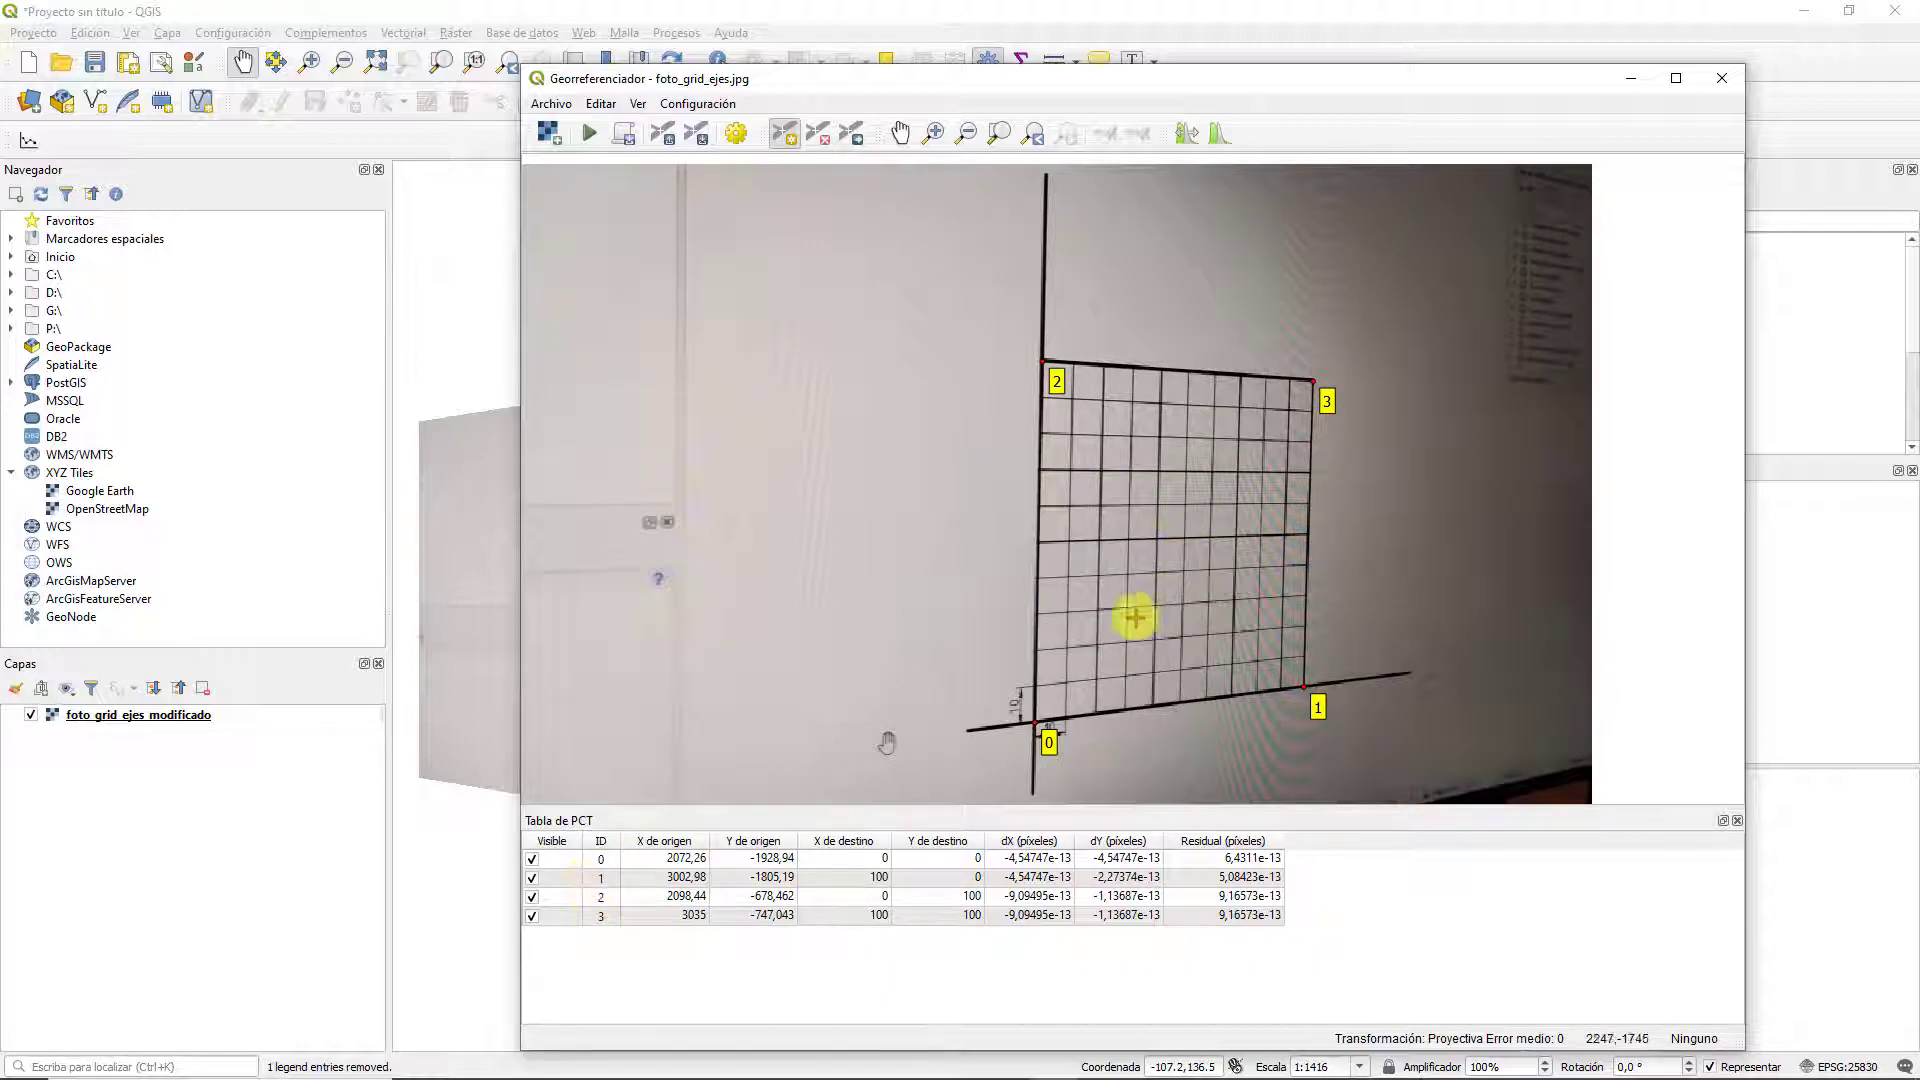
scroll(1200, 570, "up", 1)
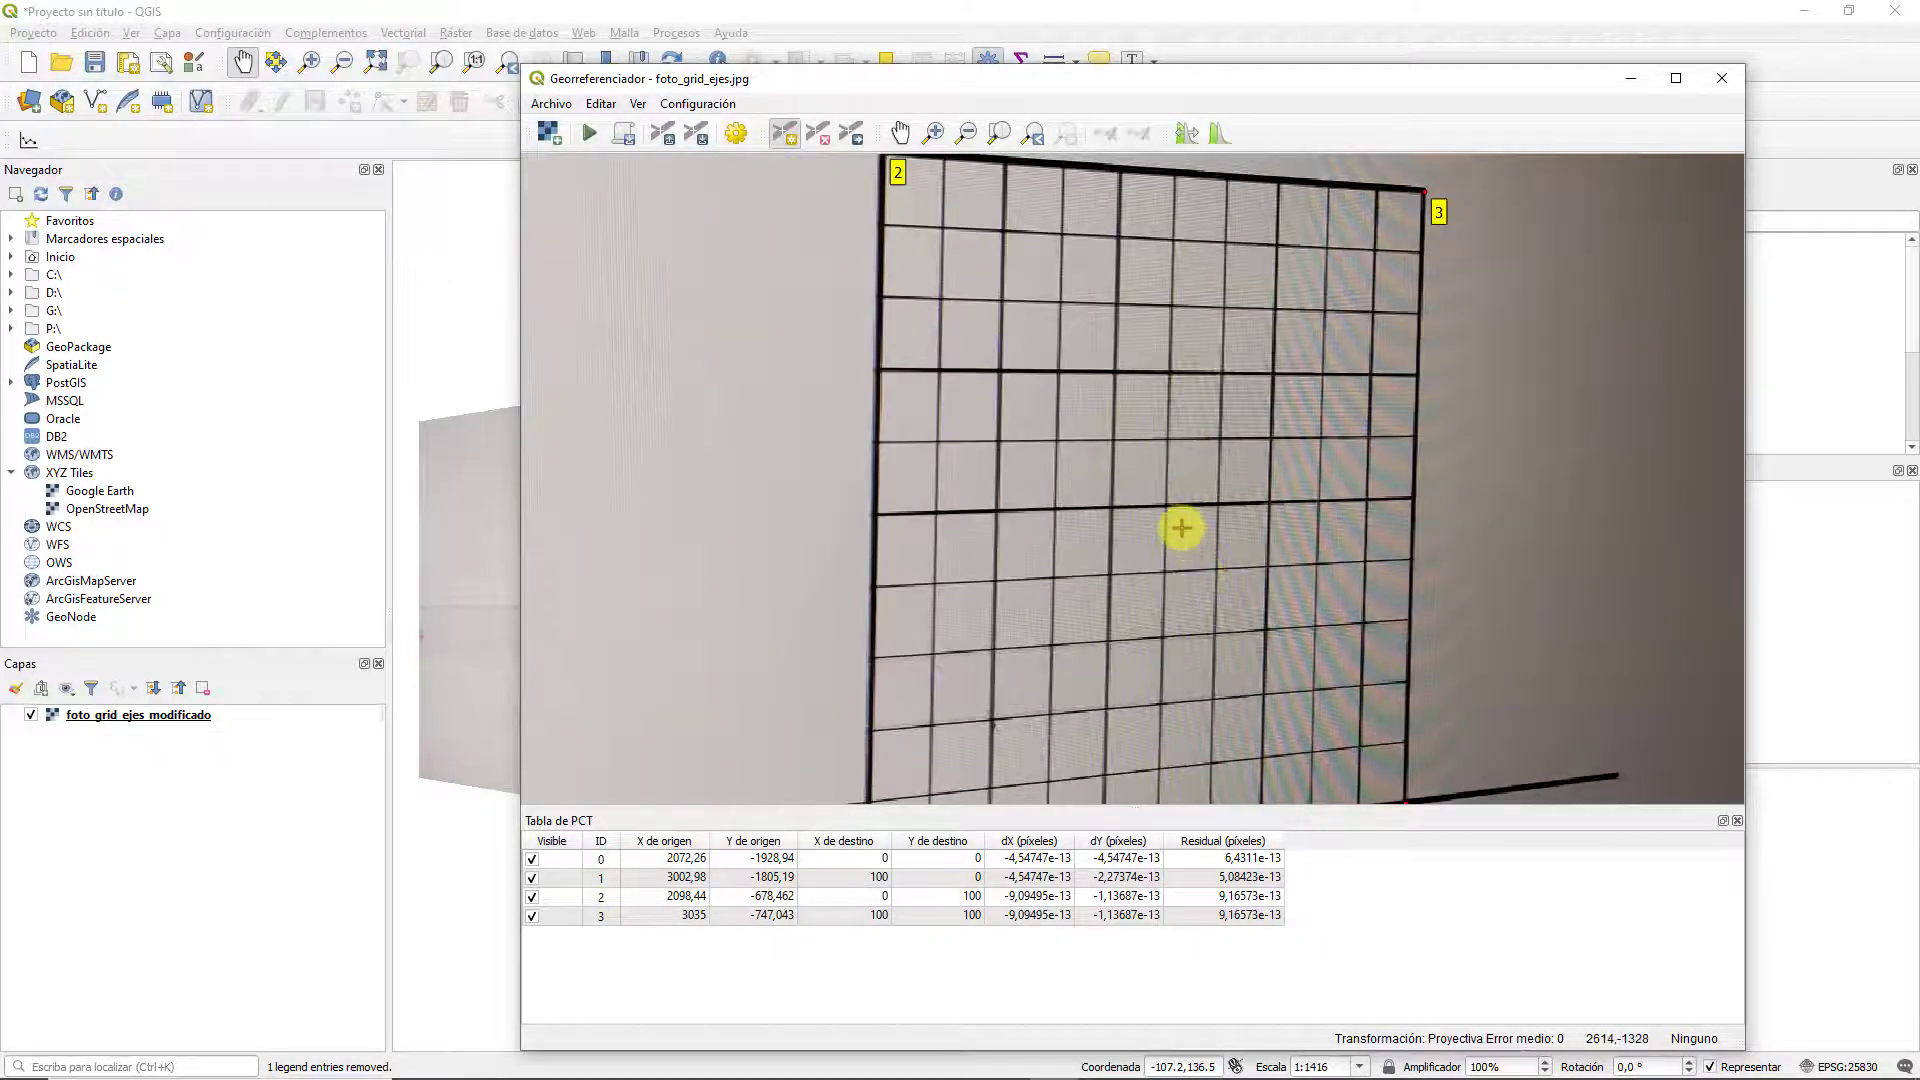
scroll(1176, 515, "up", 1)
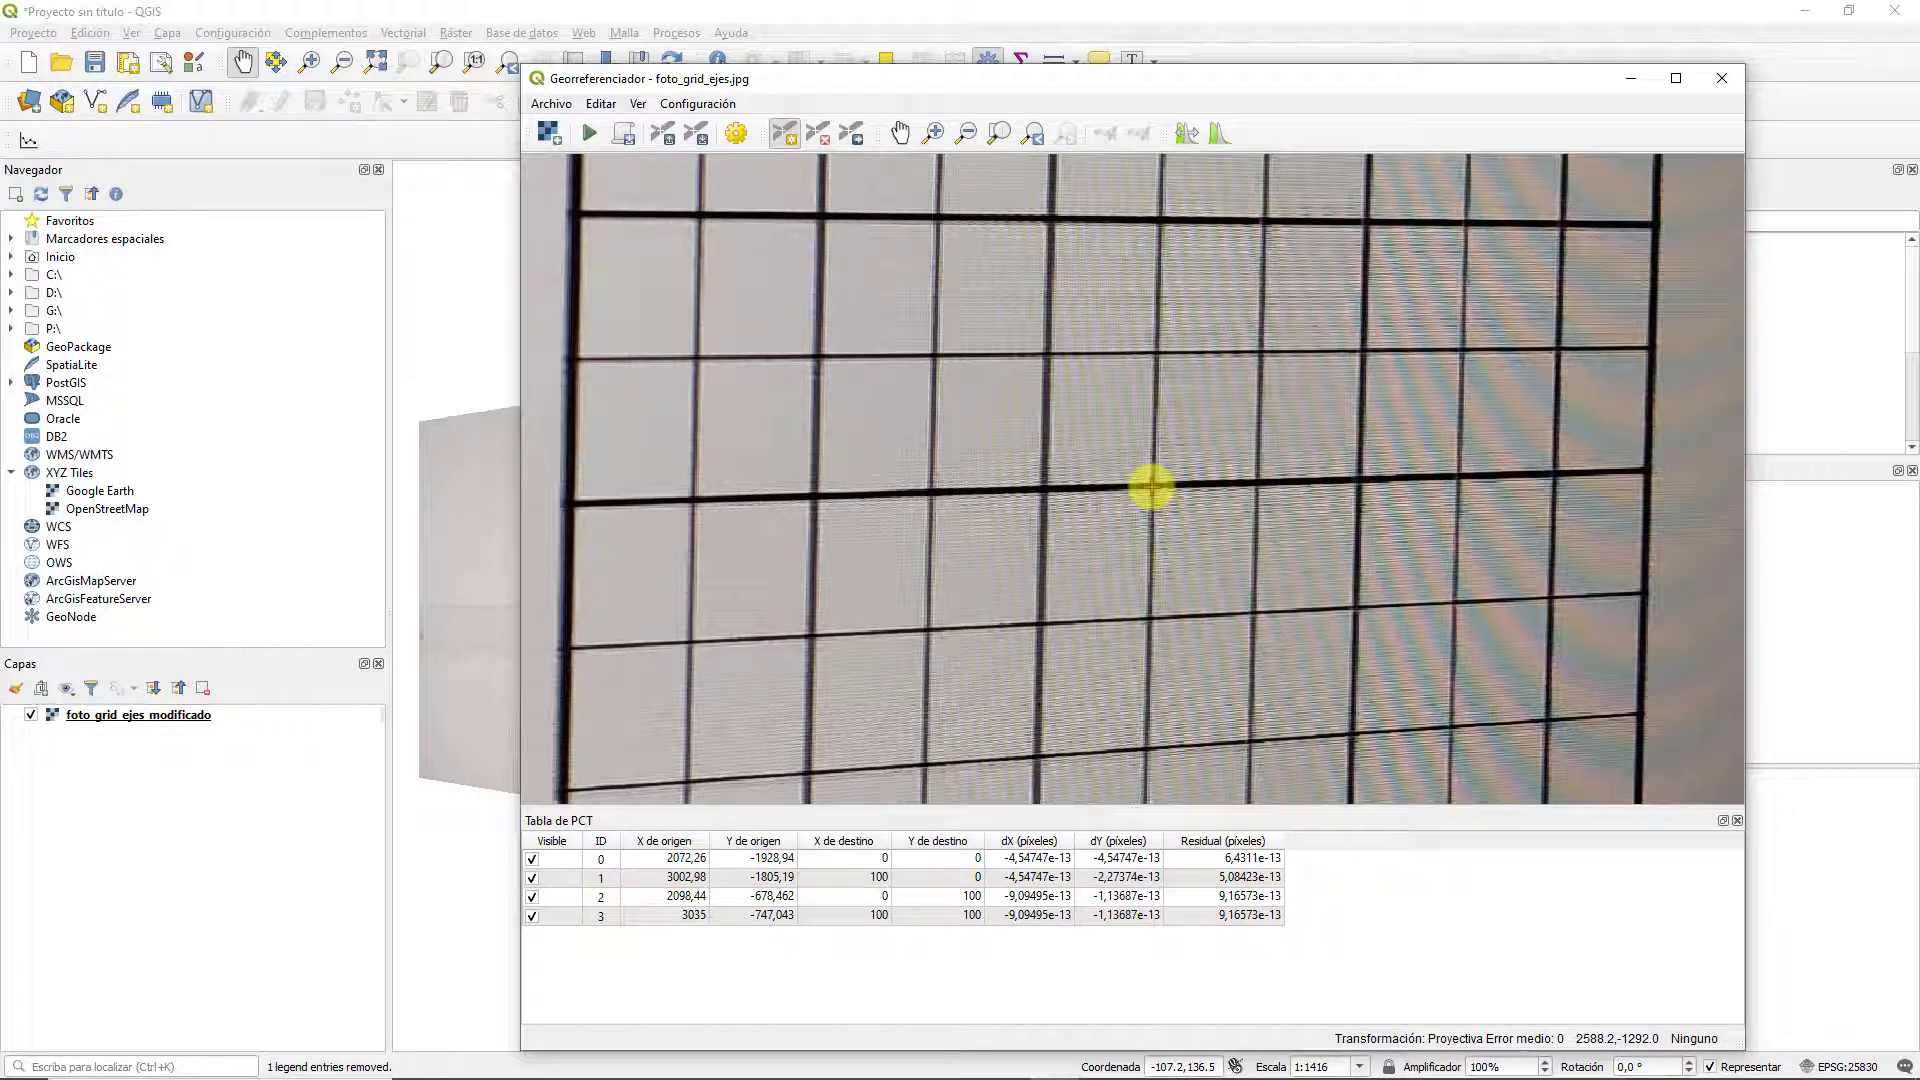
left_click(1150, 487)
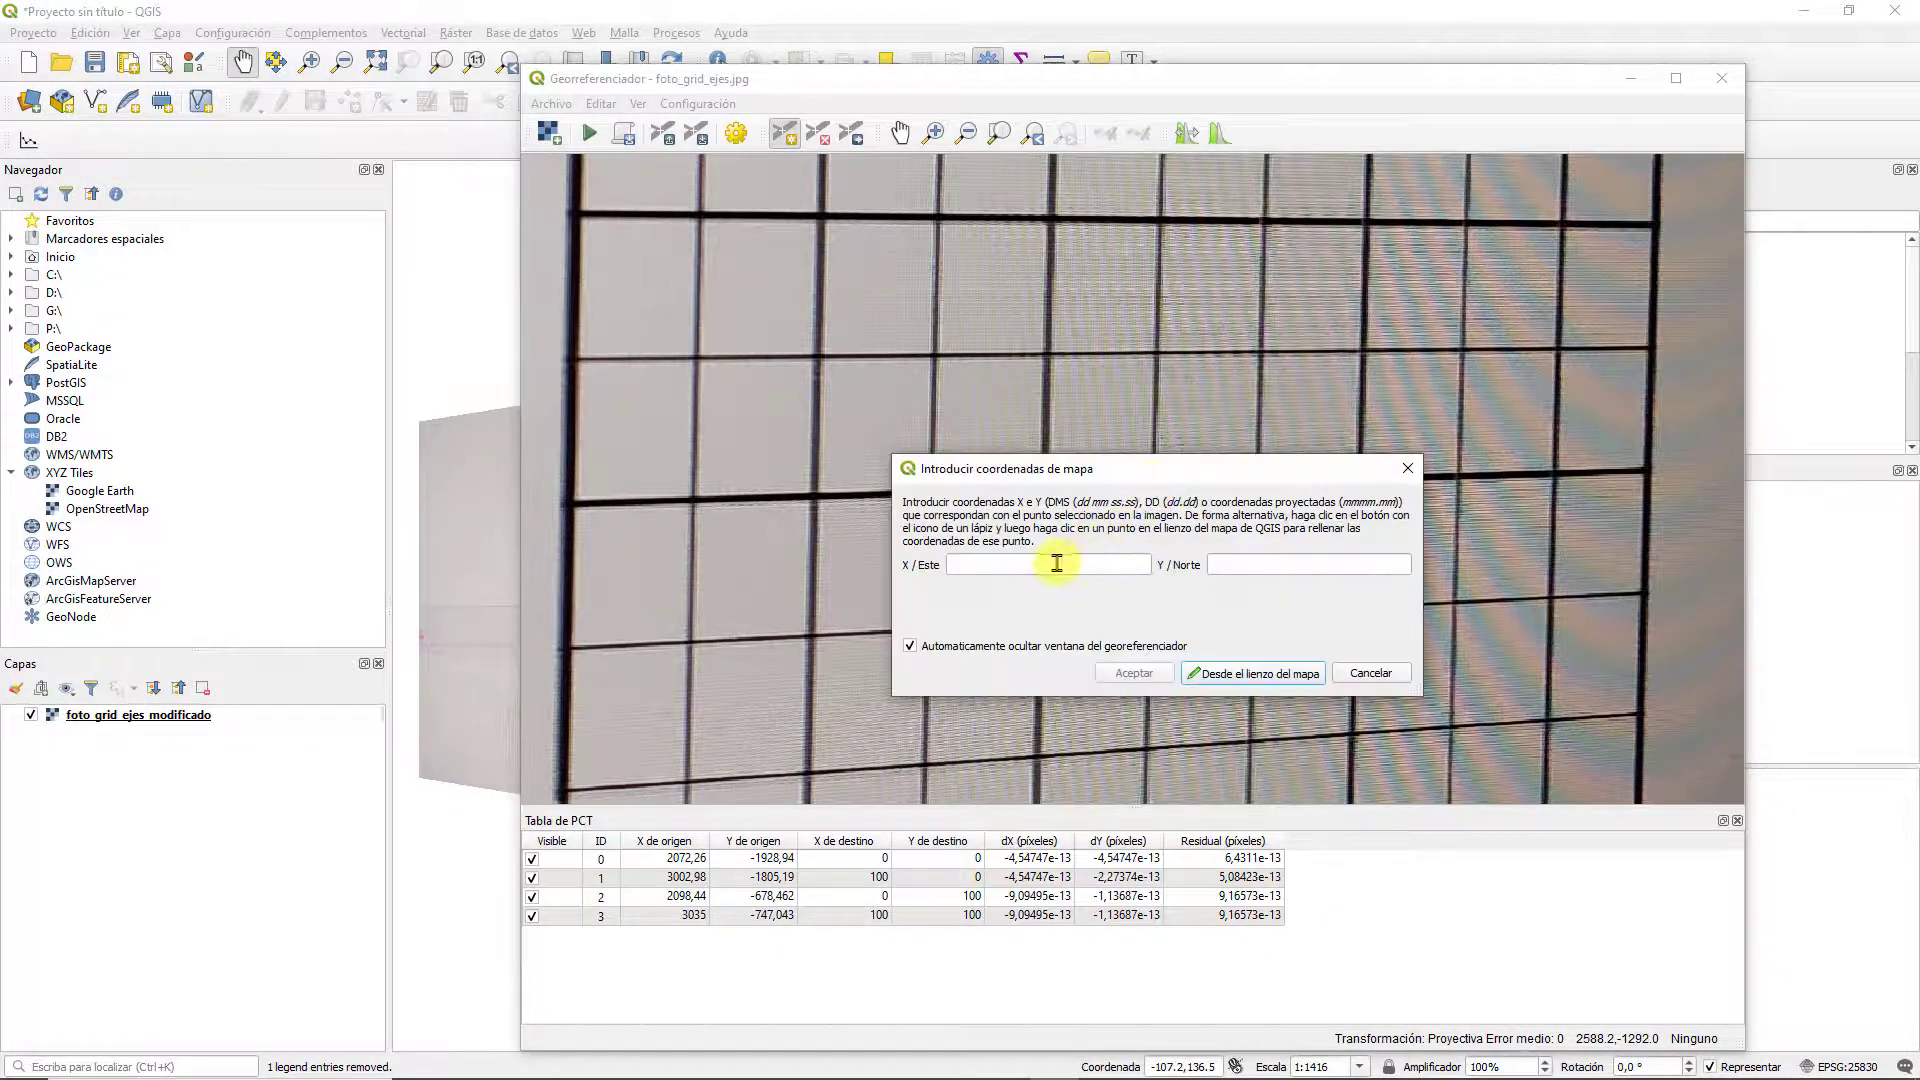
type("50")
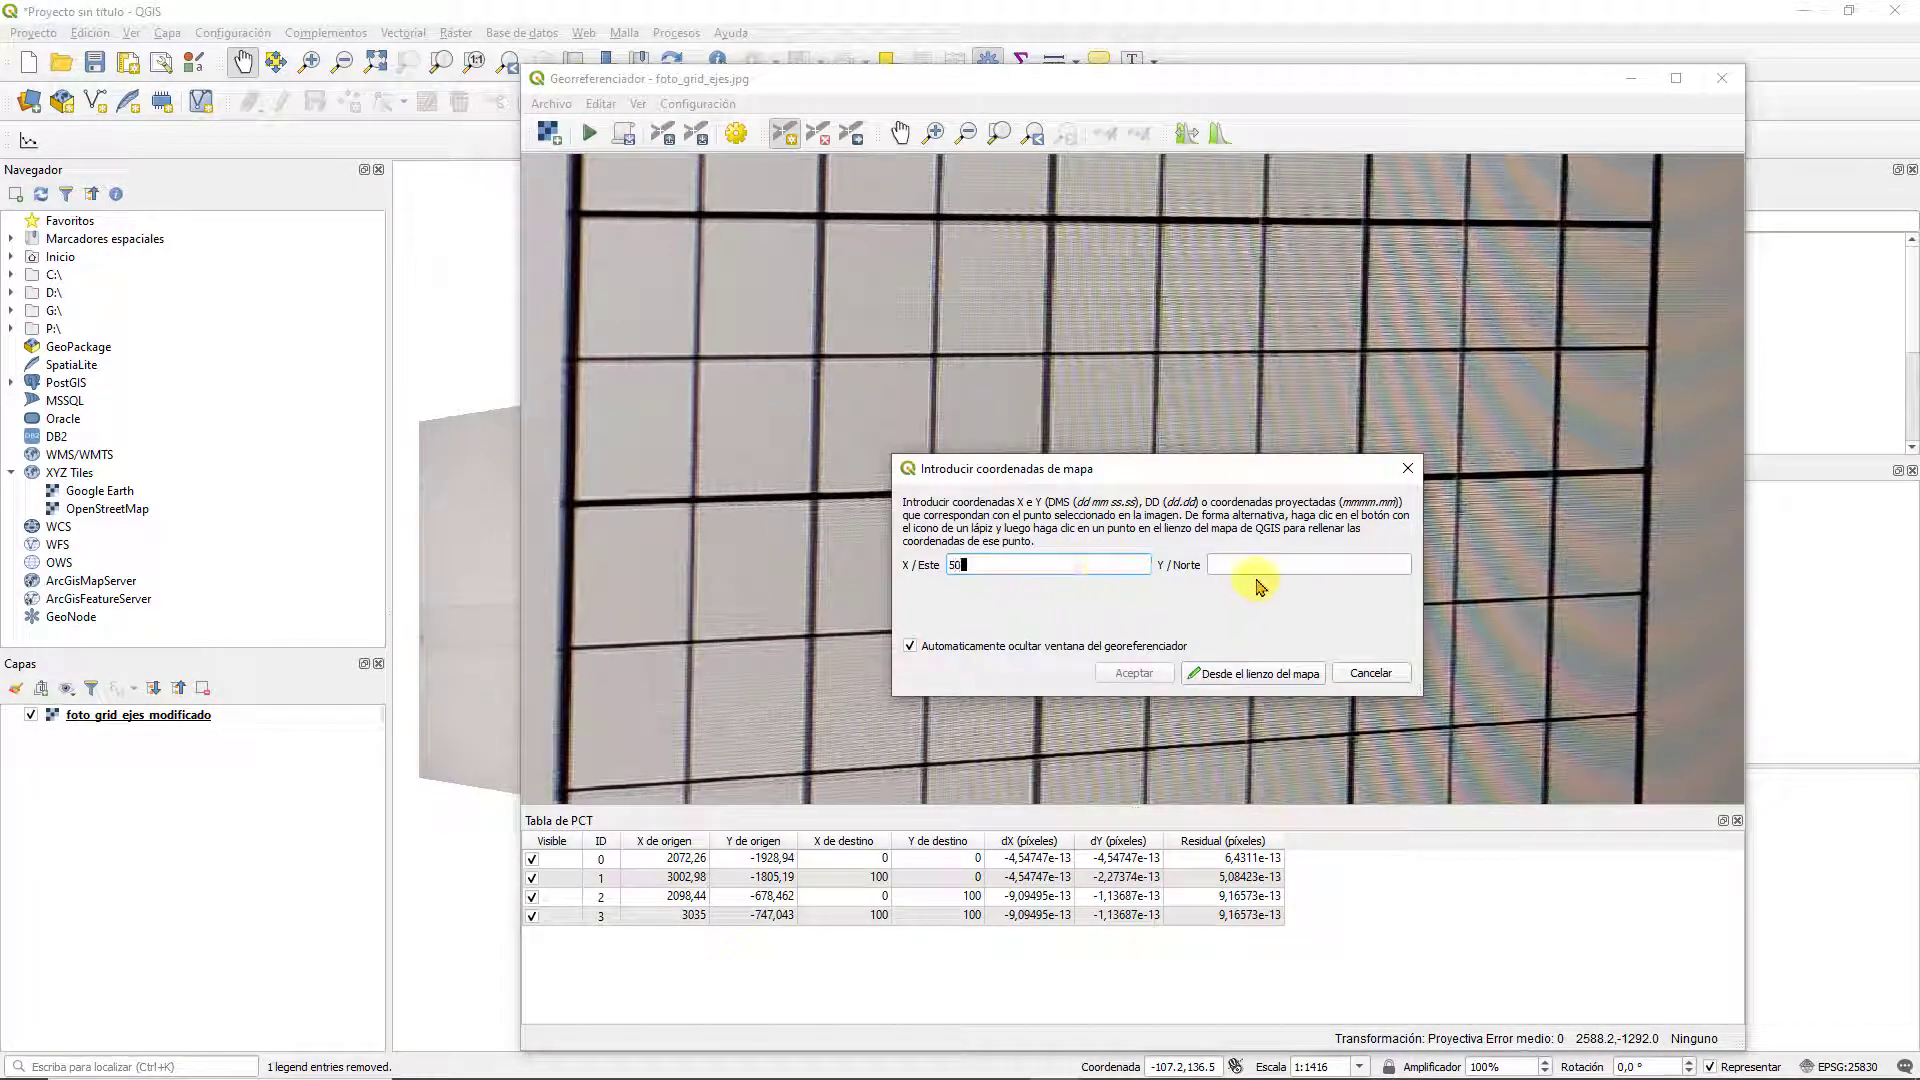
left_click(1262, 564)
type("50")
left_click(1133, 671)
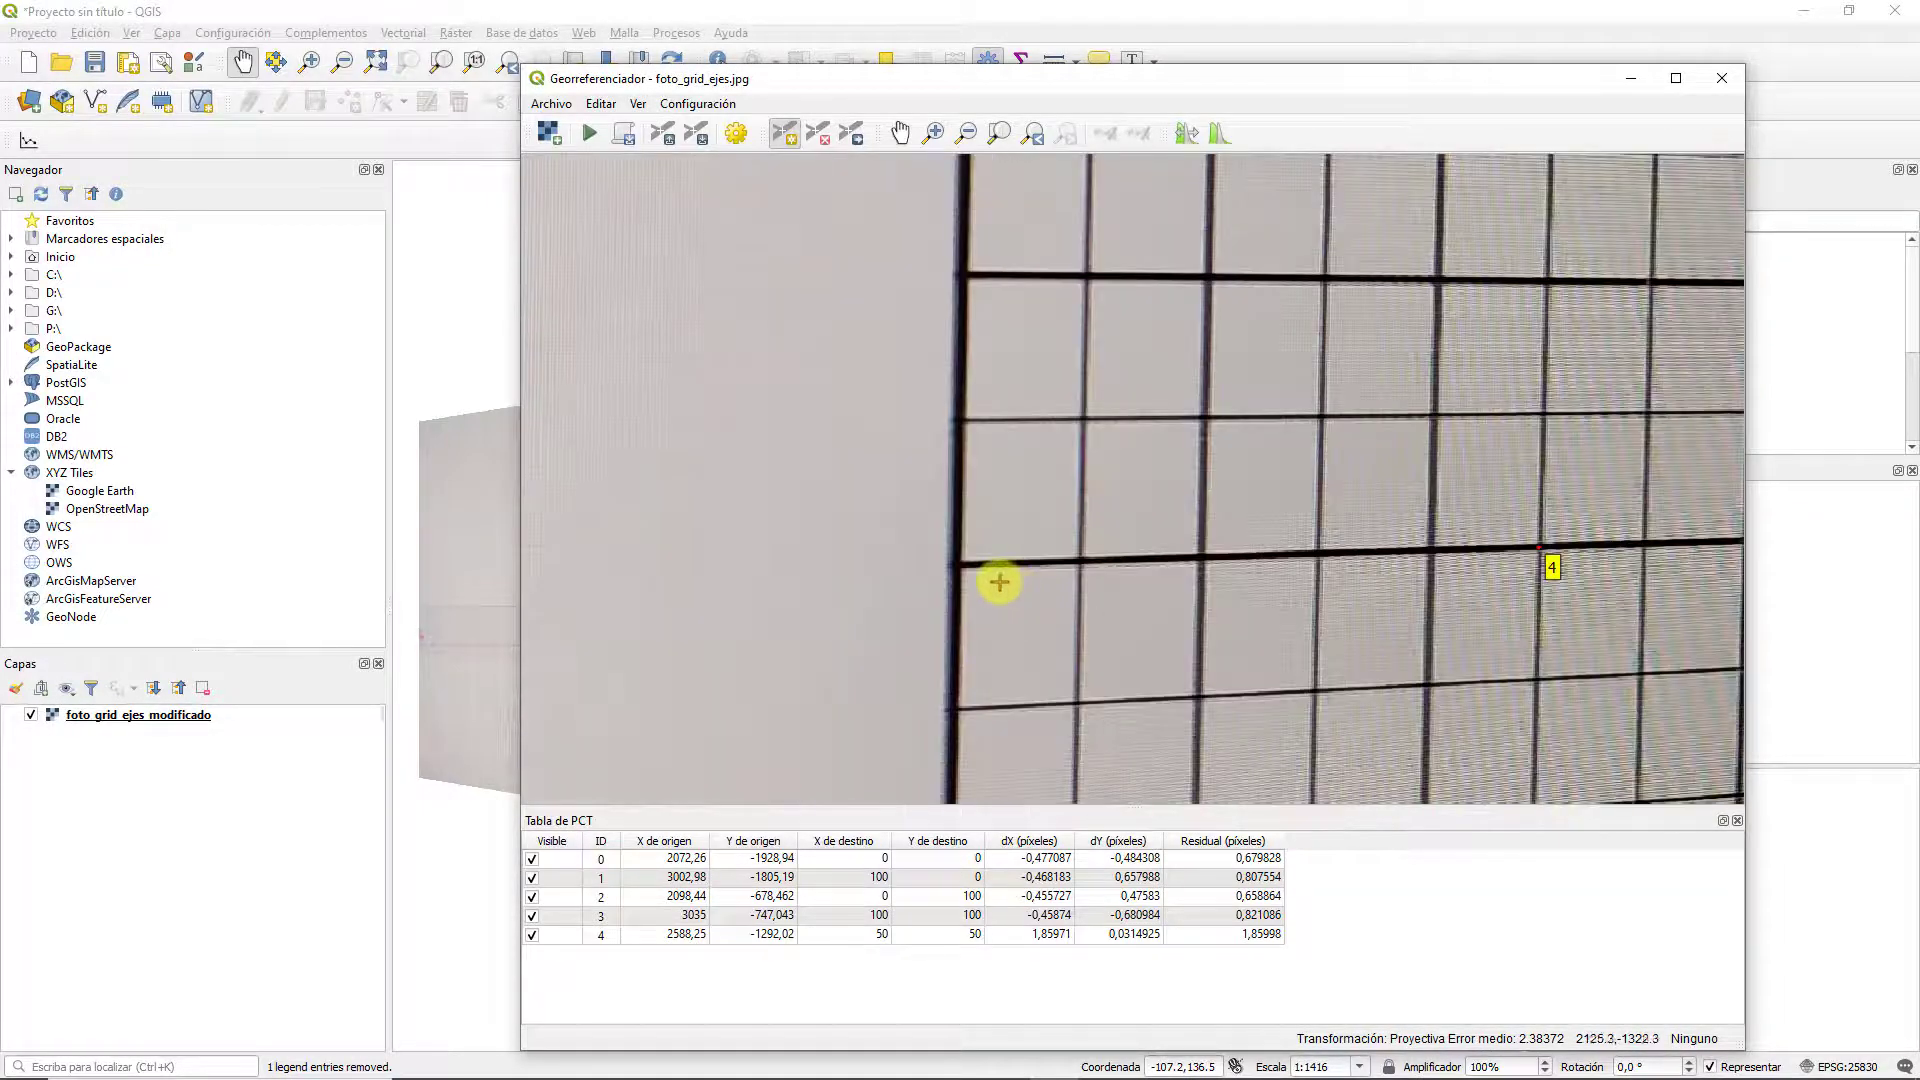
Add a control point halfway up the grid's vertical axis with map coordinates X 0, Y 50
scroll(1010, 585, "up", 3)
left_click(956, 564)
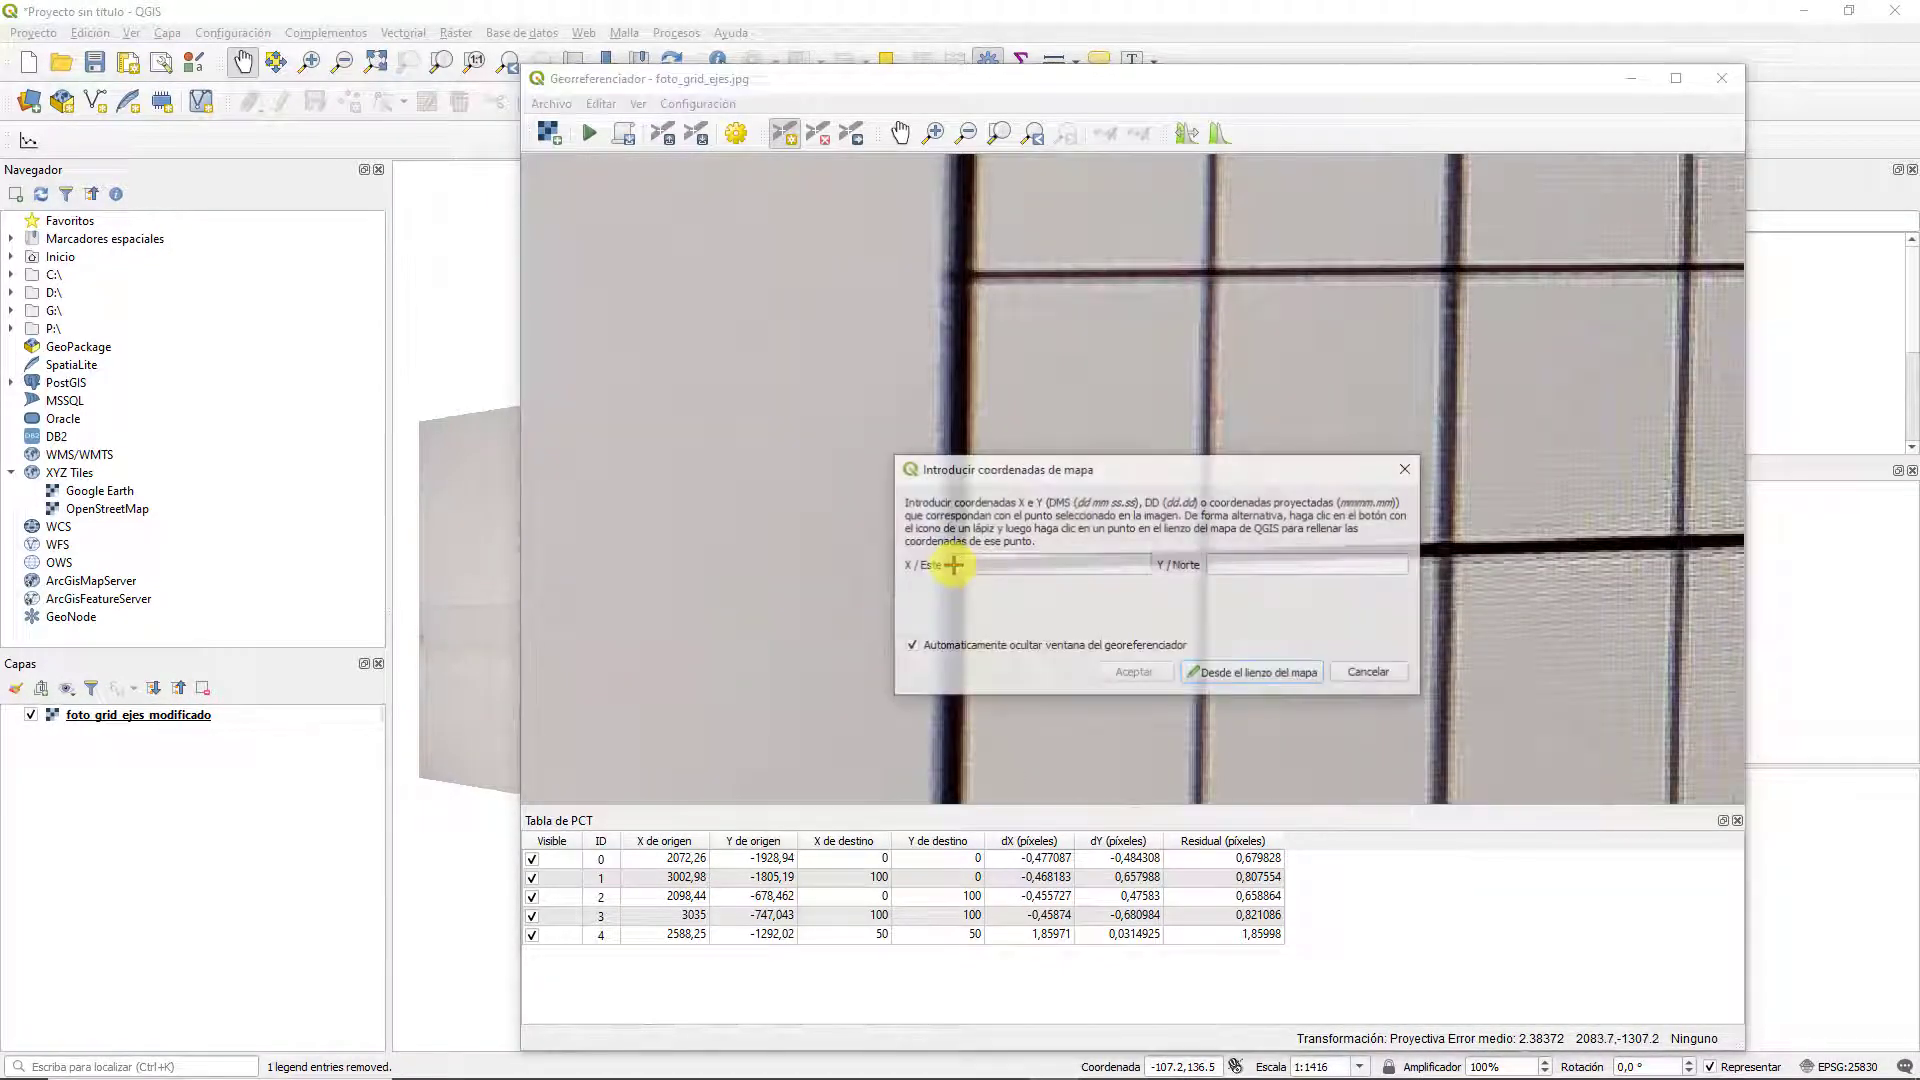
type("0")
left_click(1241, 563)
type("50")
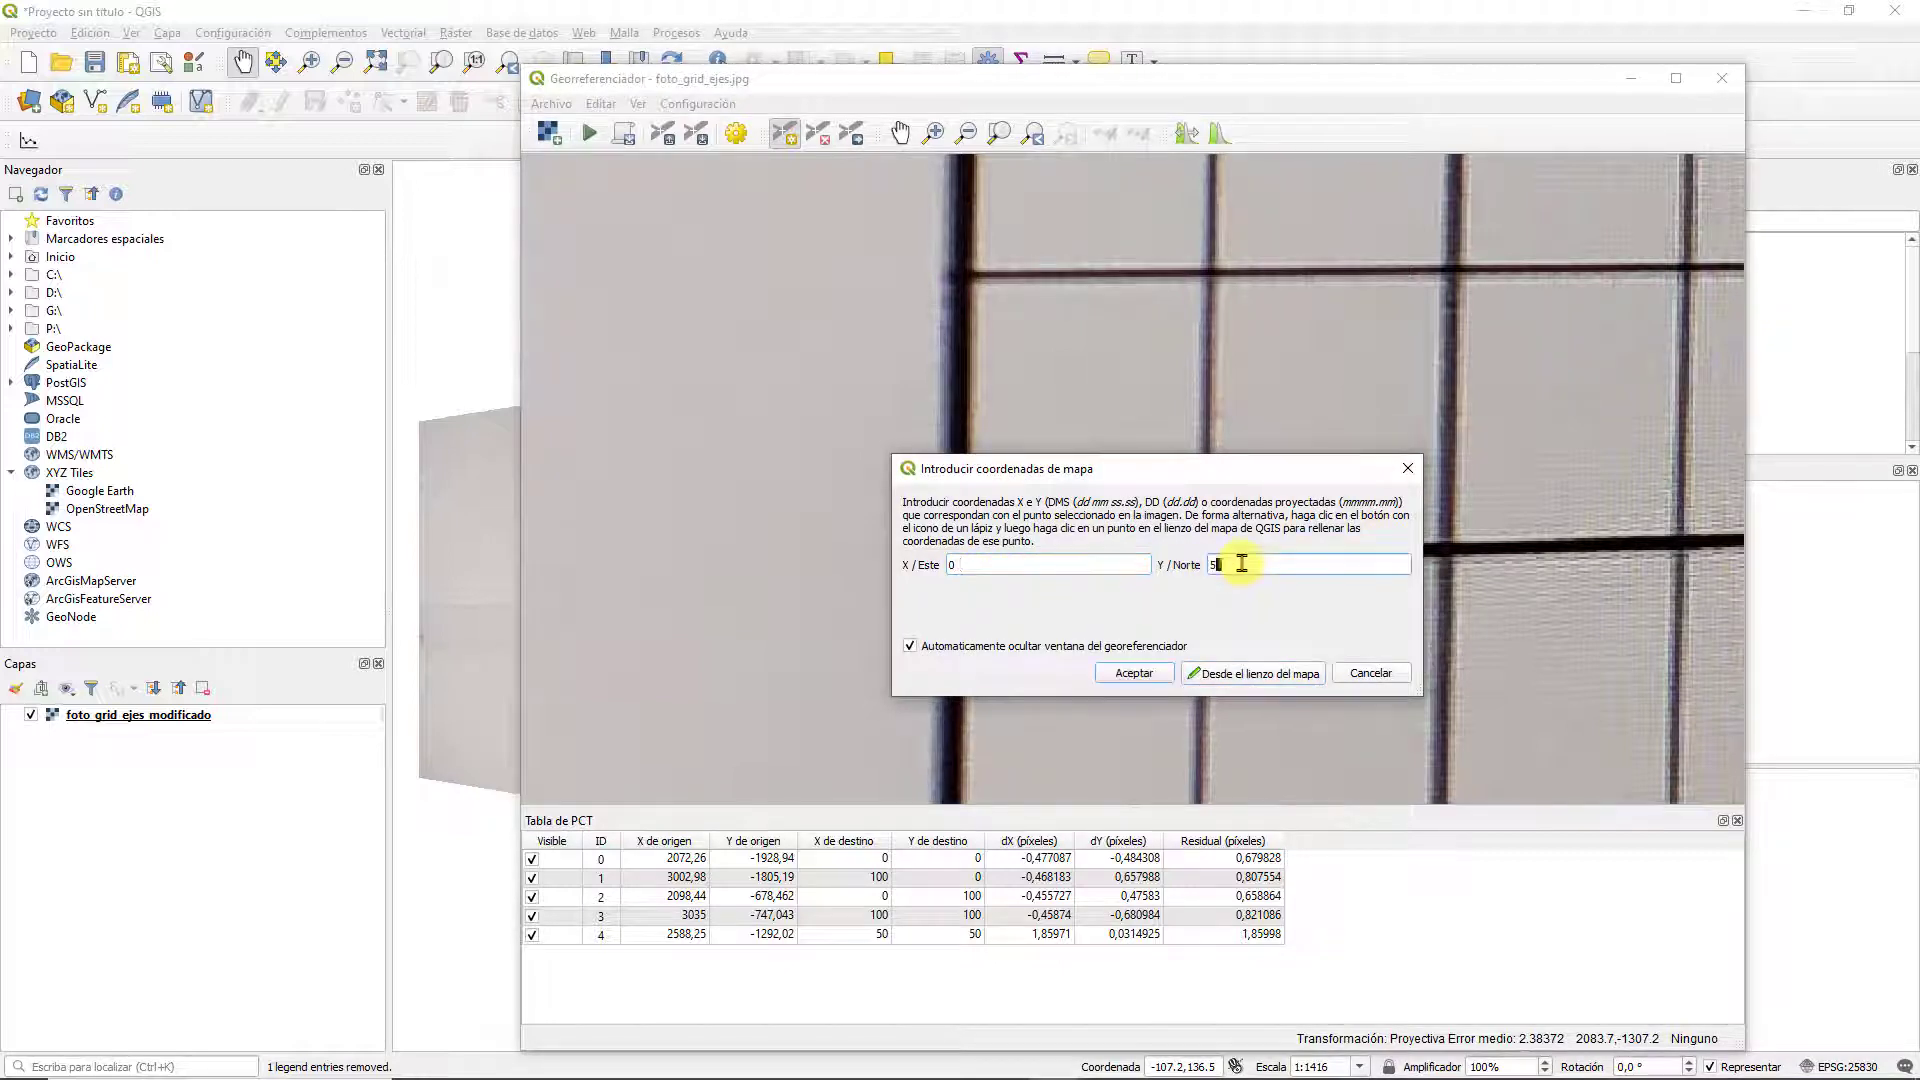
left_click(1133, 672)
Exclude control points 4 and 5 from the transformation, leaving only the four corner points enabled
scroll(1070, 704, "down", 2)
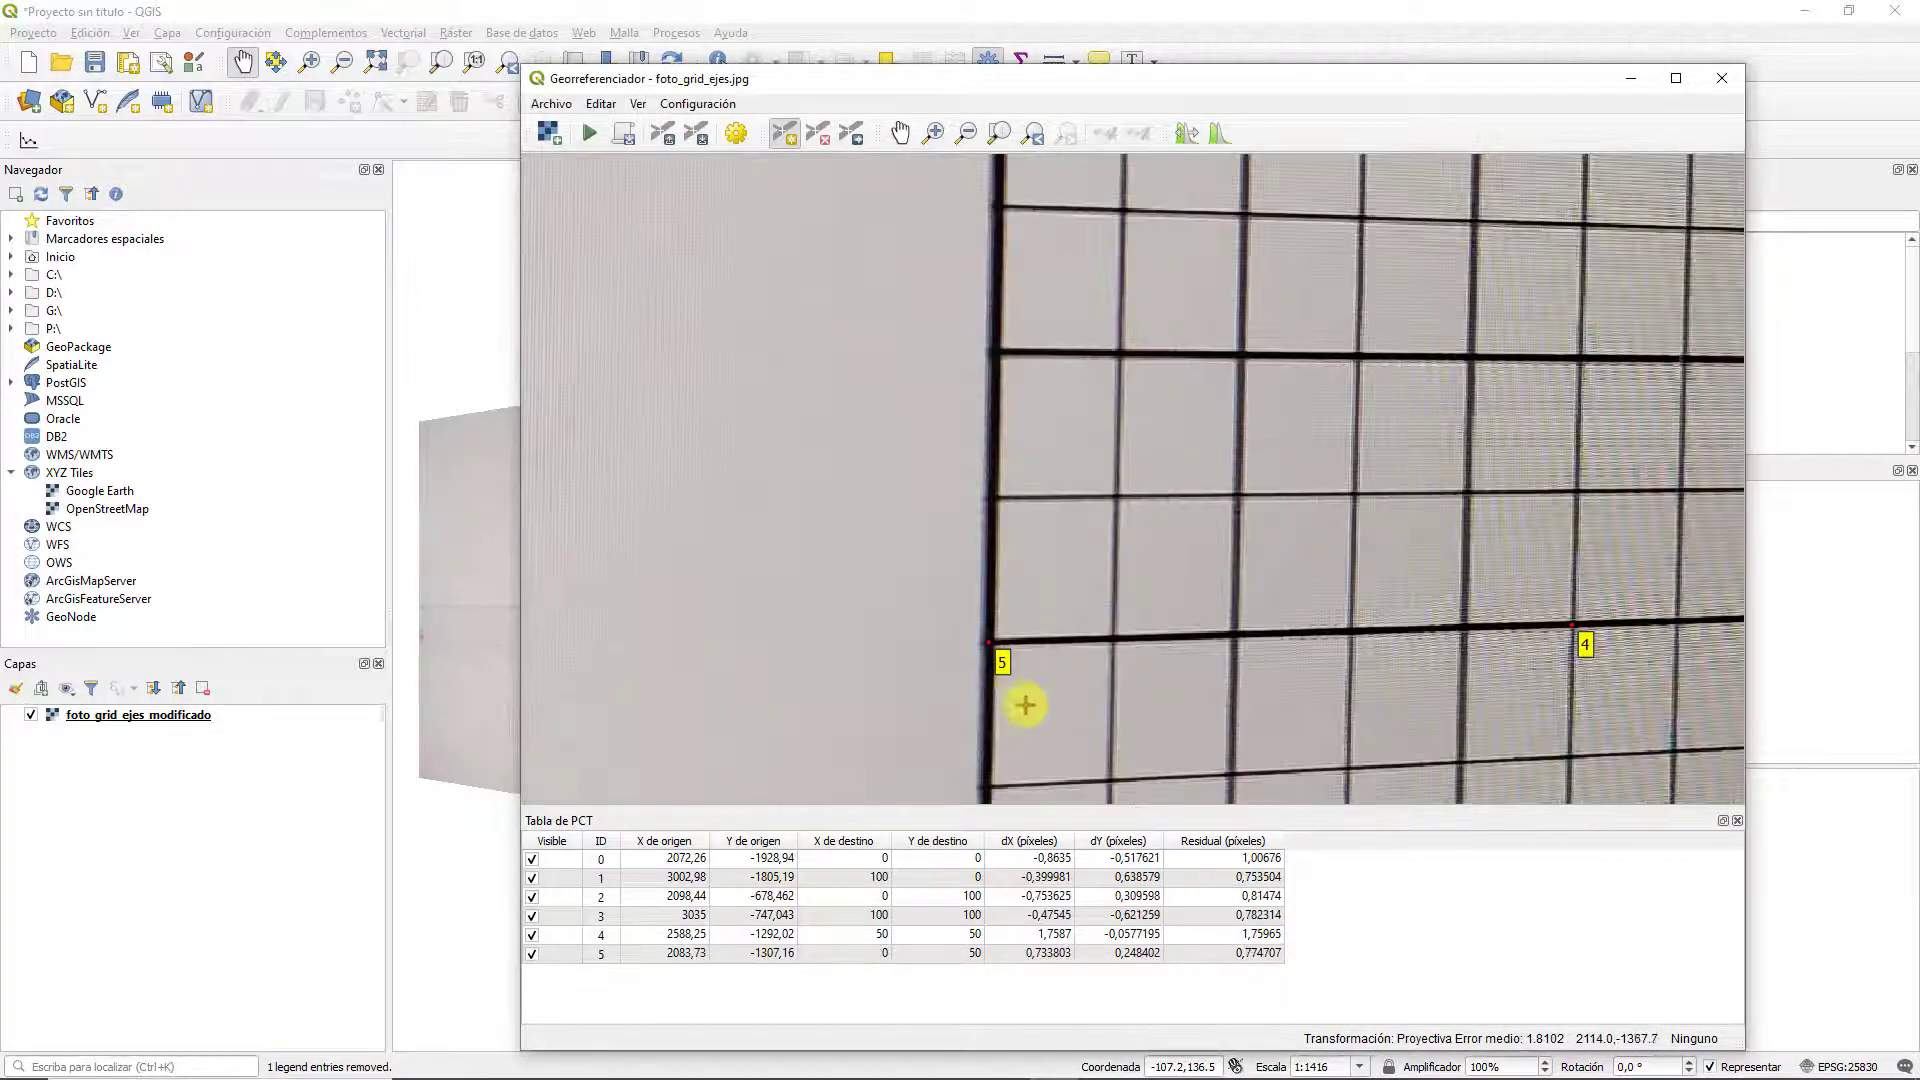
scroll(1045, 651, "down", 3)
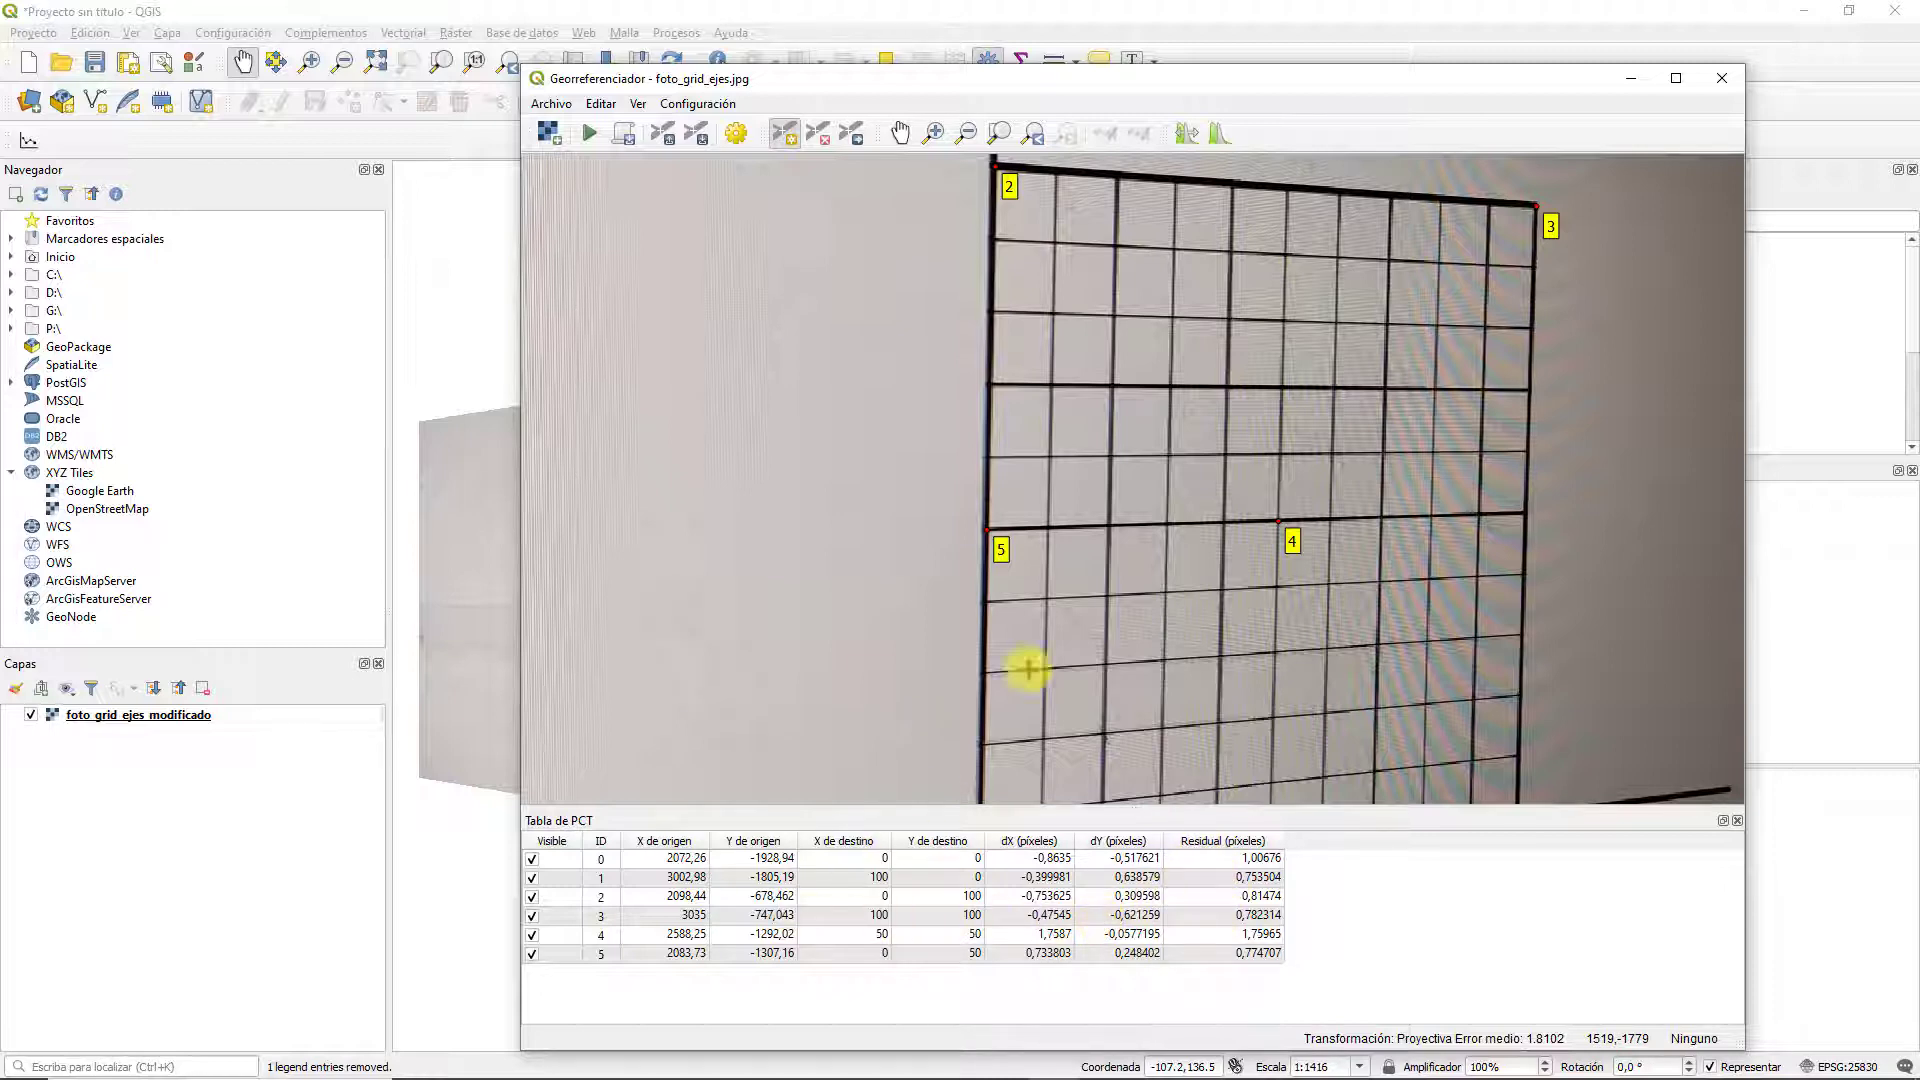
scroll(1084, 527, "down", 1)
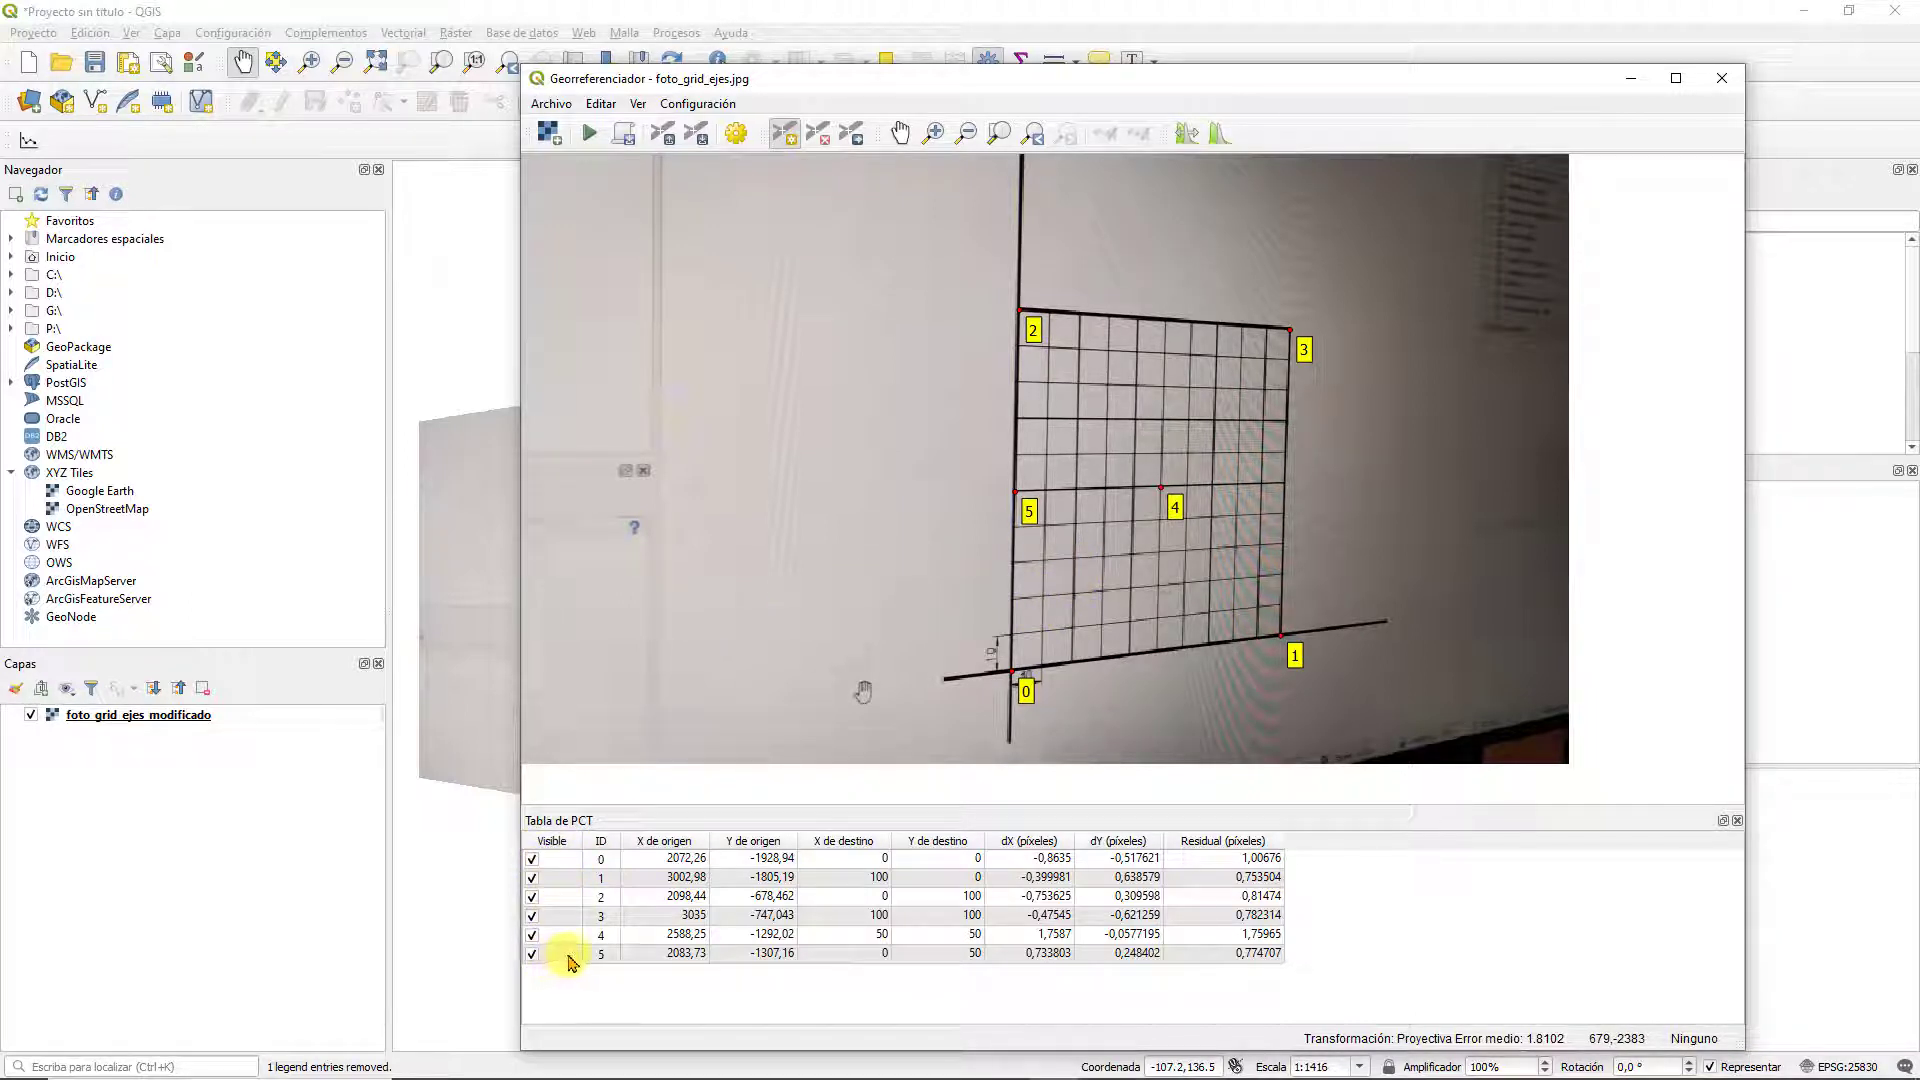
left_click(532, 934)
left_click(532, 954)
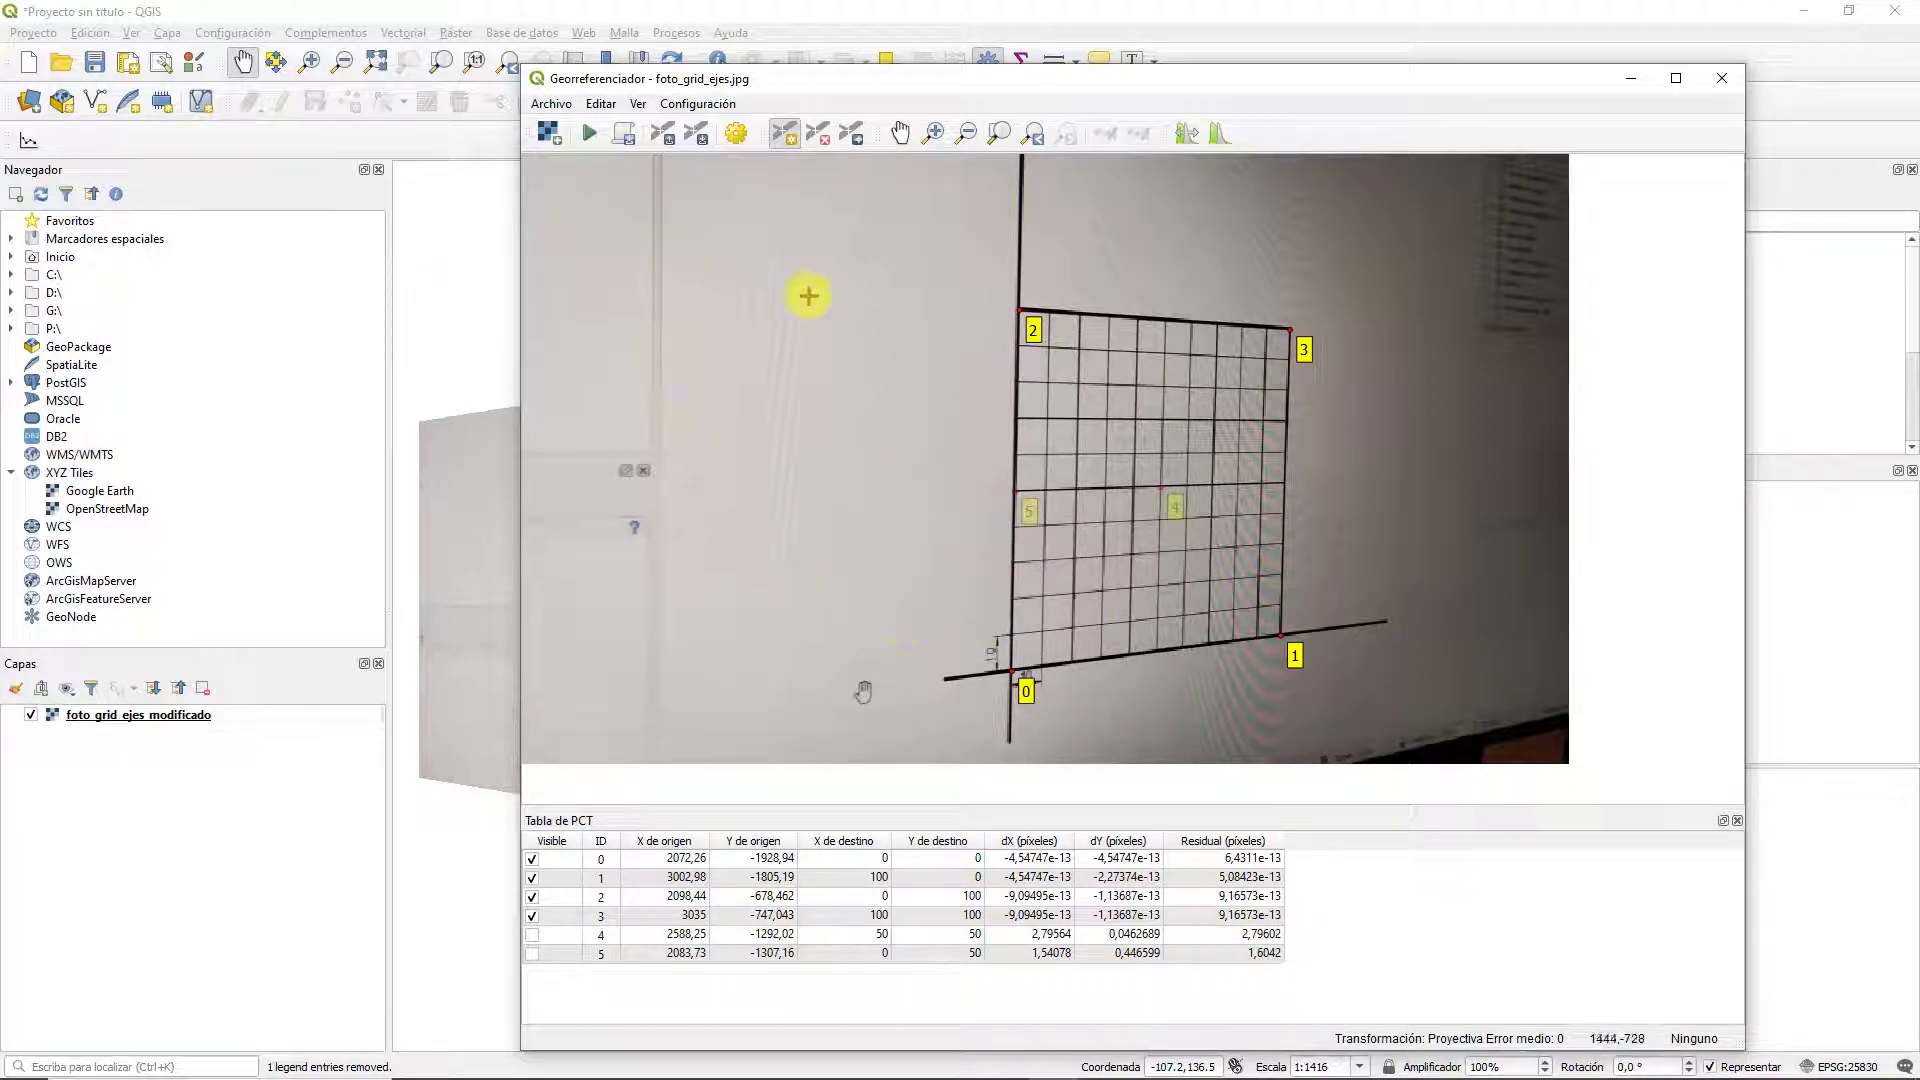
Configure the transformation to generate a PDF map named mapa_informe and a PDF report named informe
left_click(736, 133)
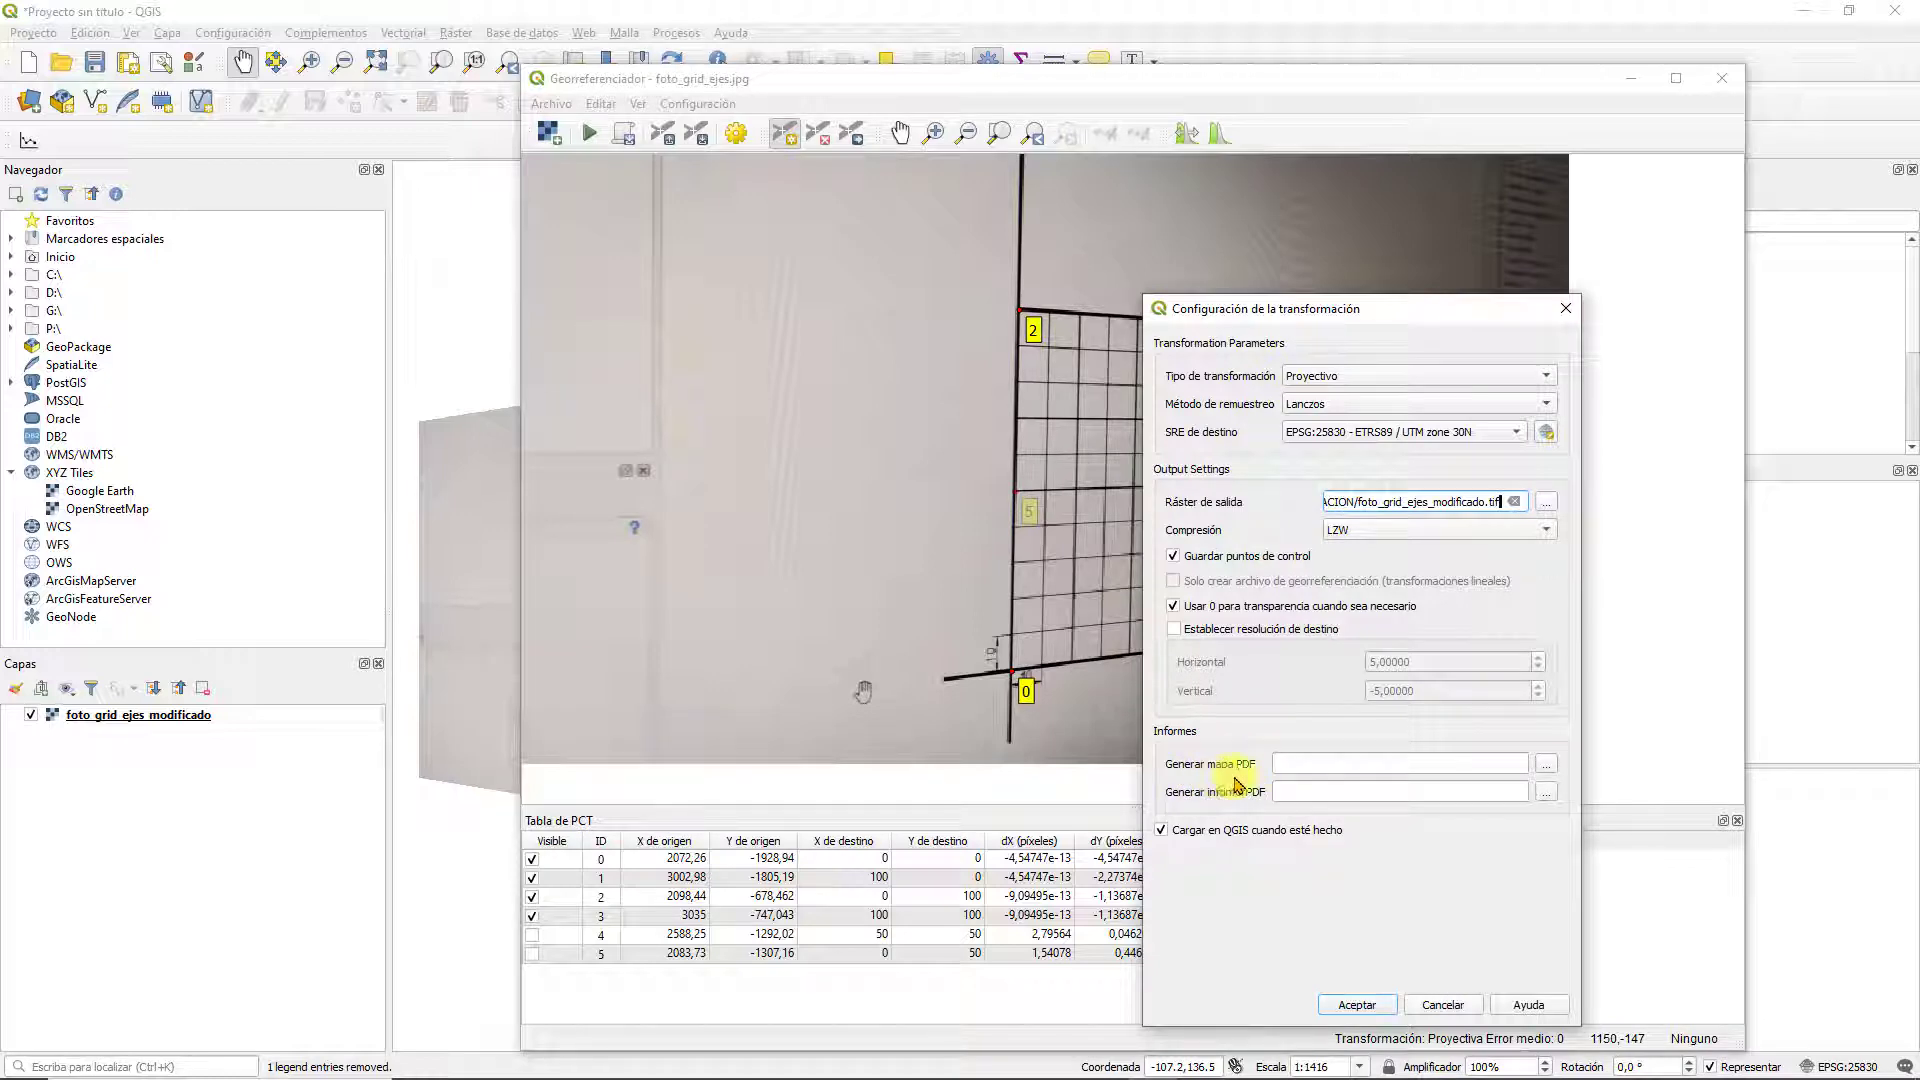
left_click(1546, 772)
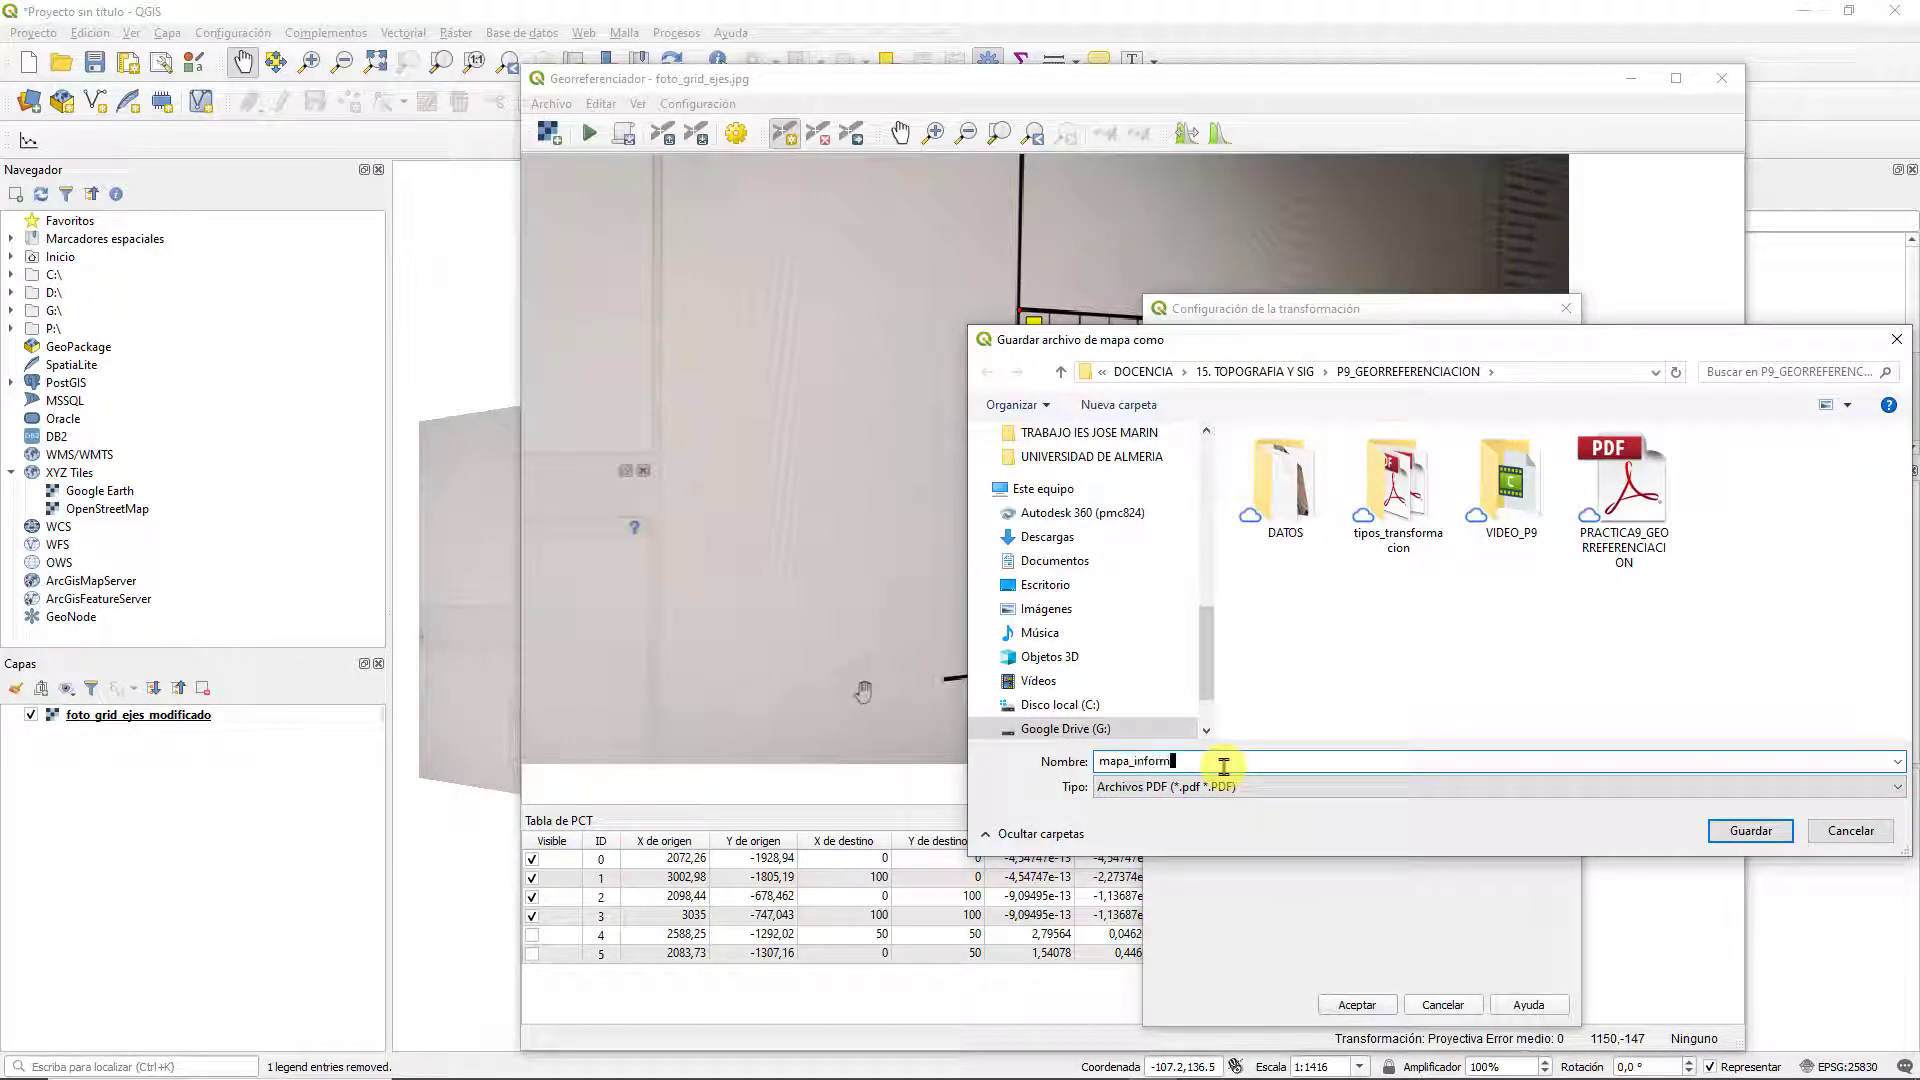
type("e")
key("Return")
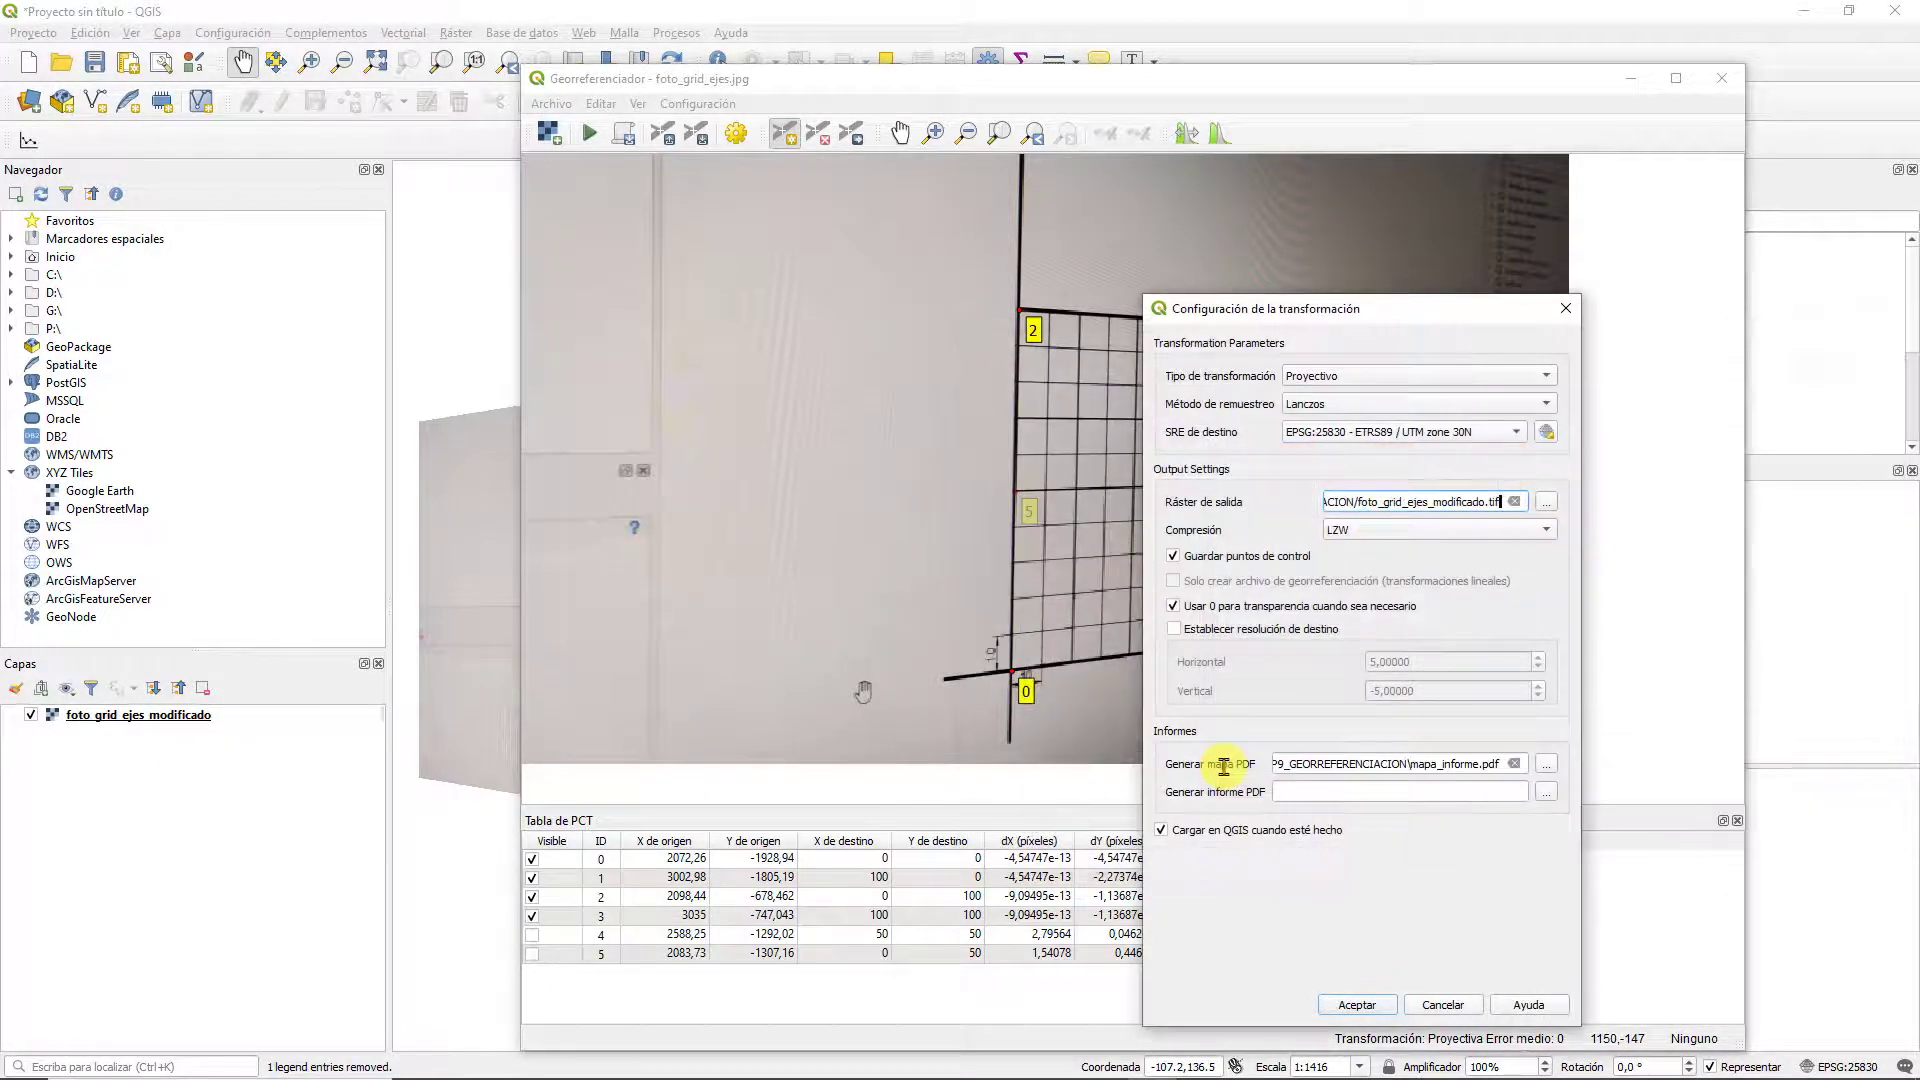
left_click(1545, 795)
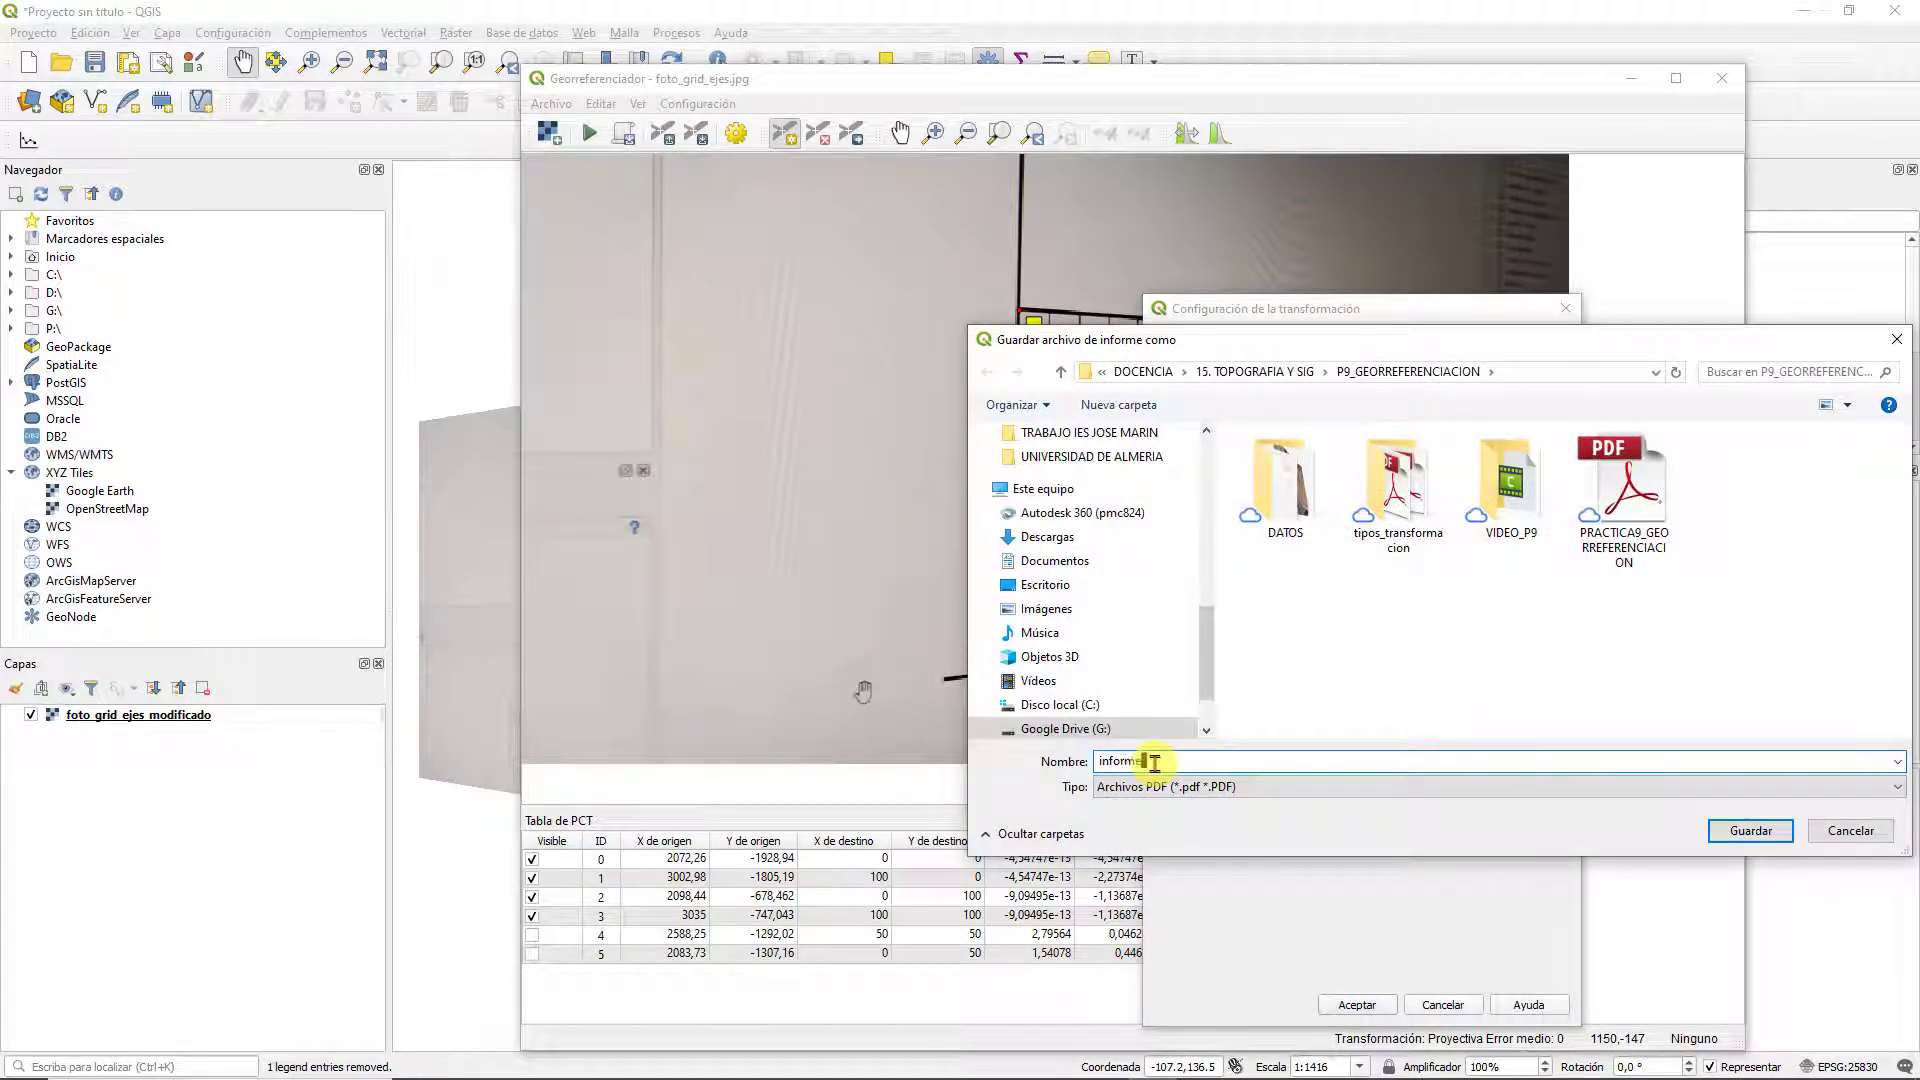
left_click(1758, 829)
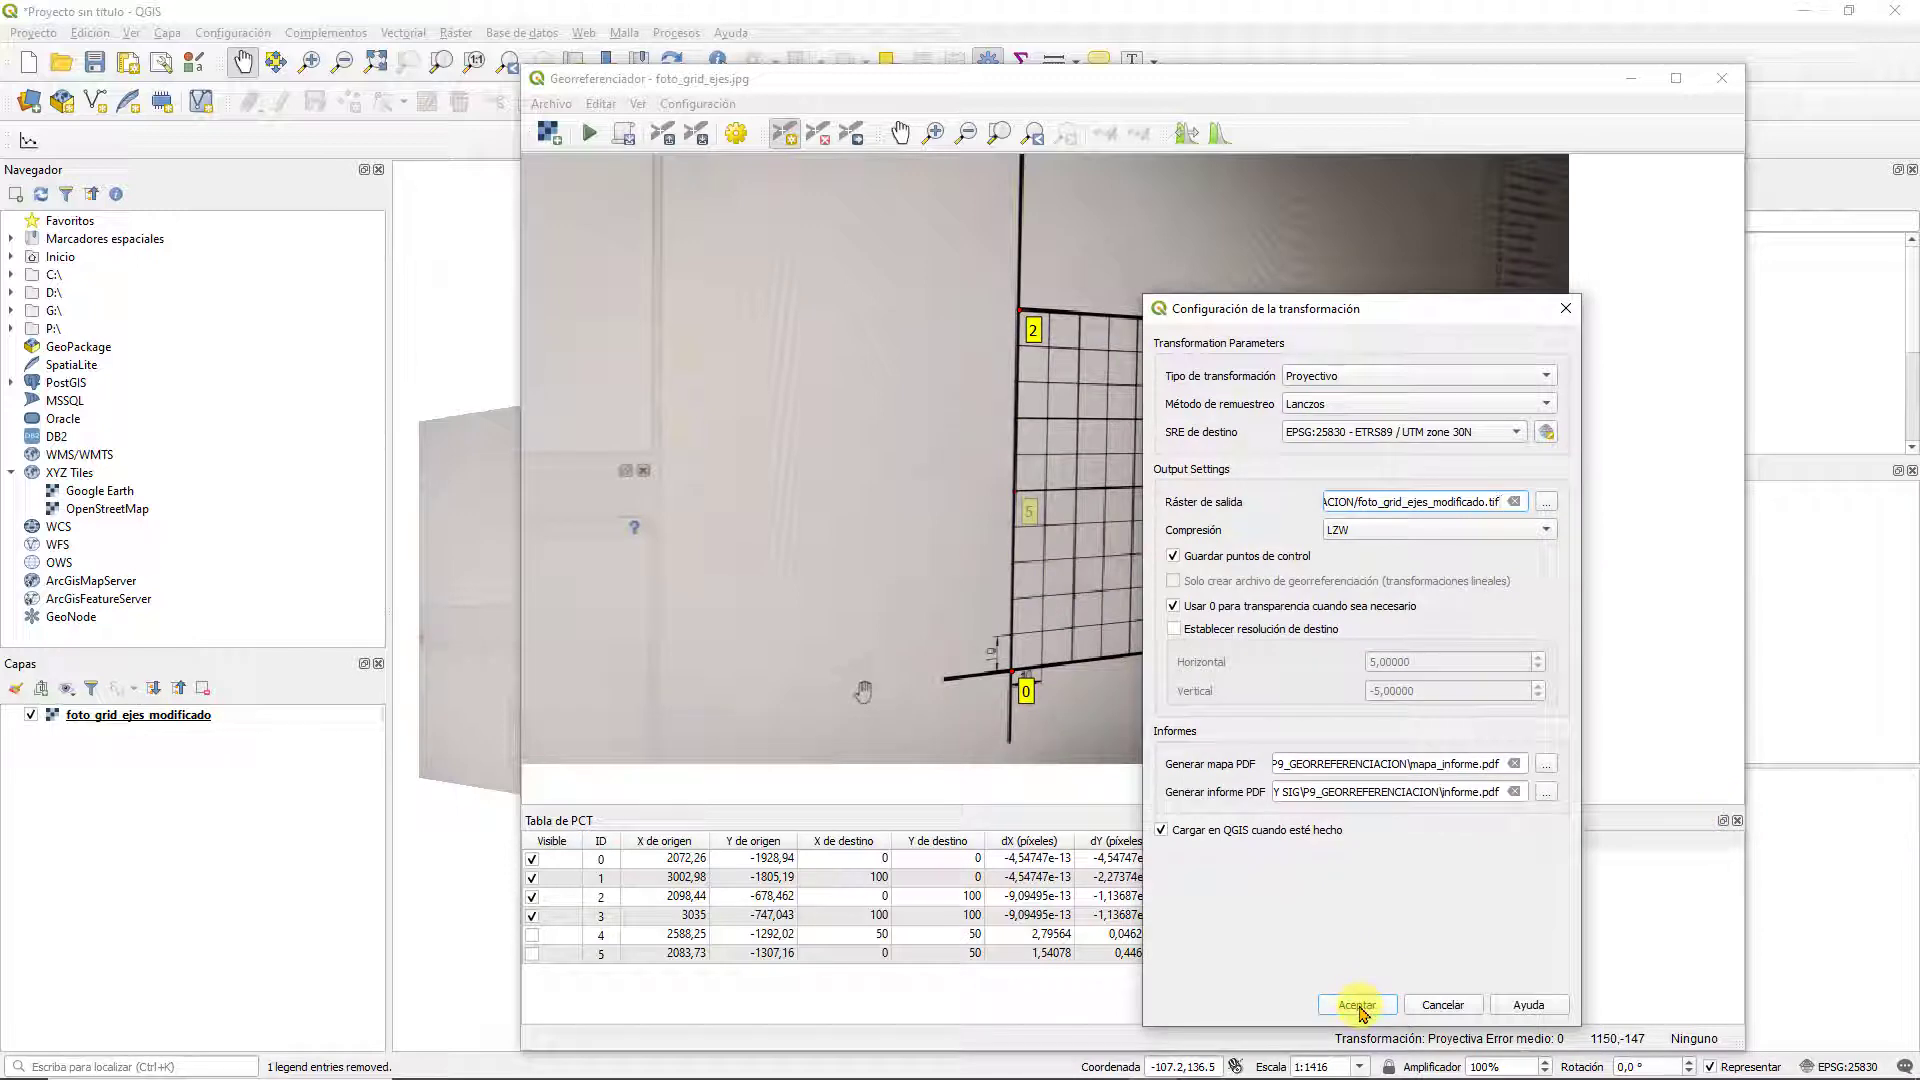
left_click(1357, 1005)
Run the georeferencing with the PDF outputs and minimize the Georeferencer to return to the map
left_click(587, 135)
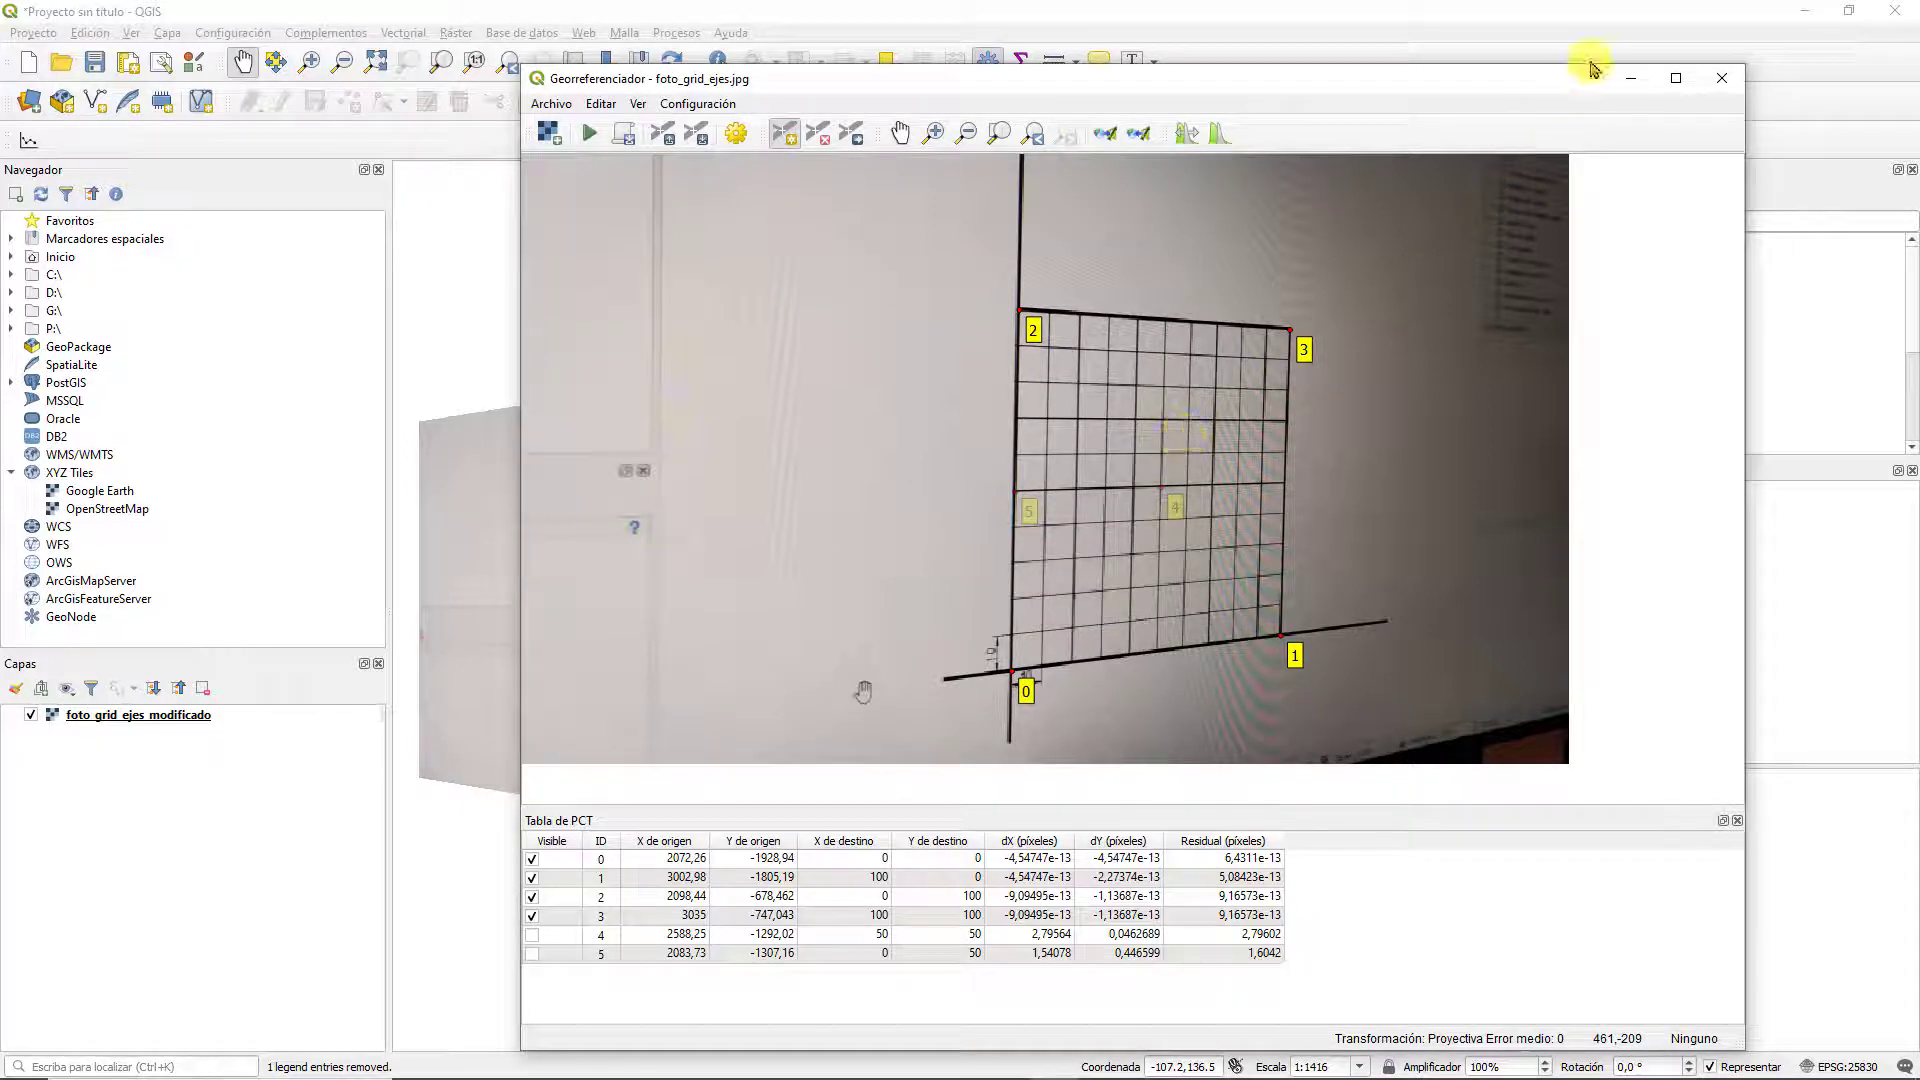
left_click(1630, 80)
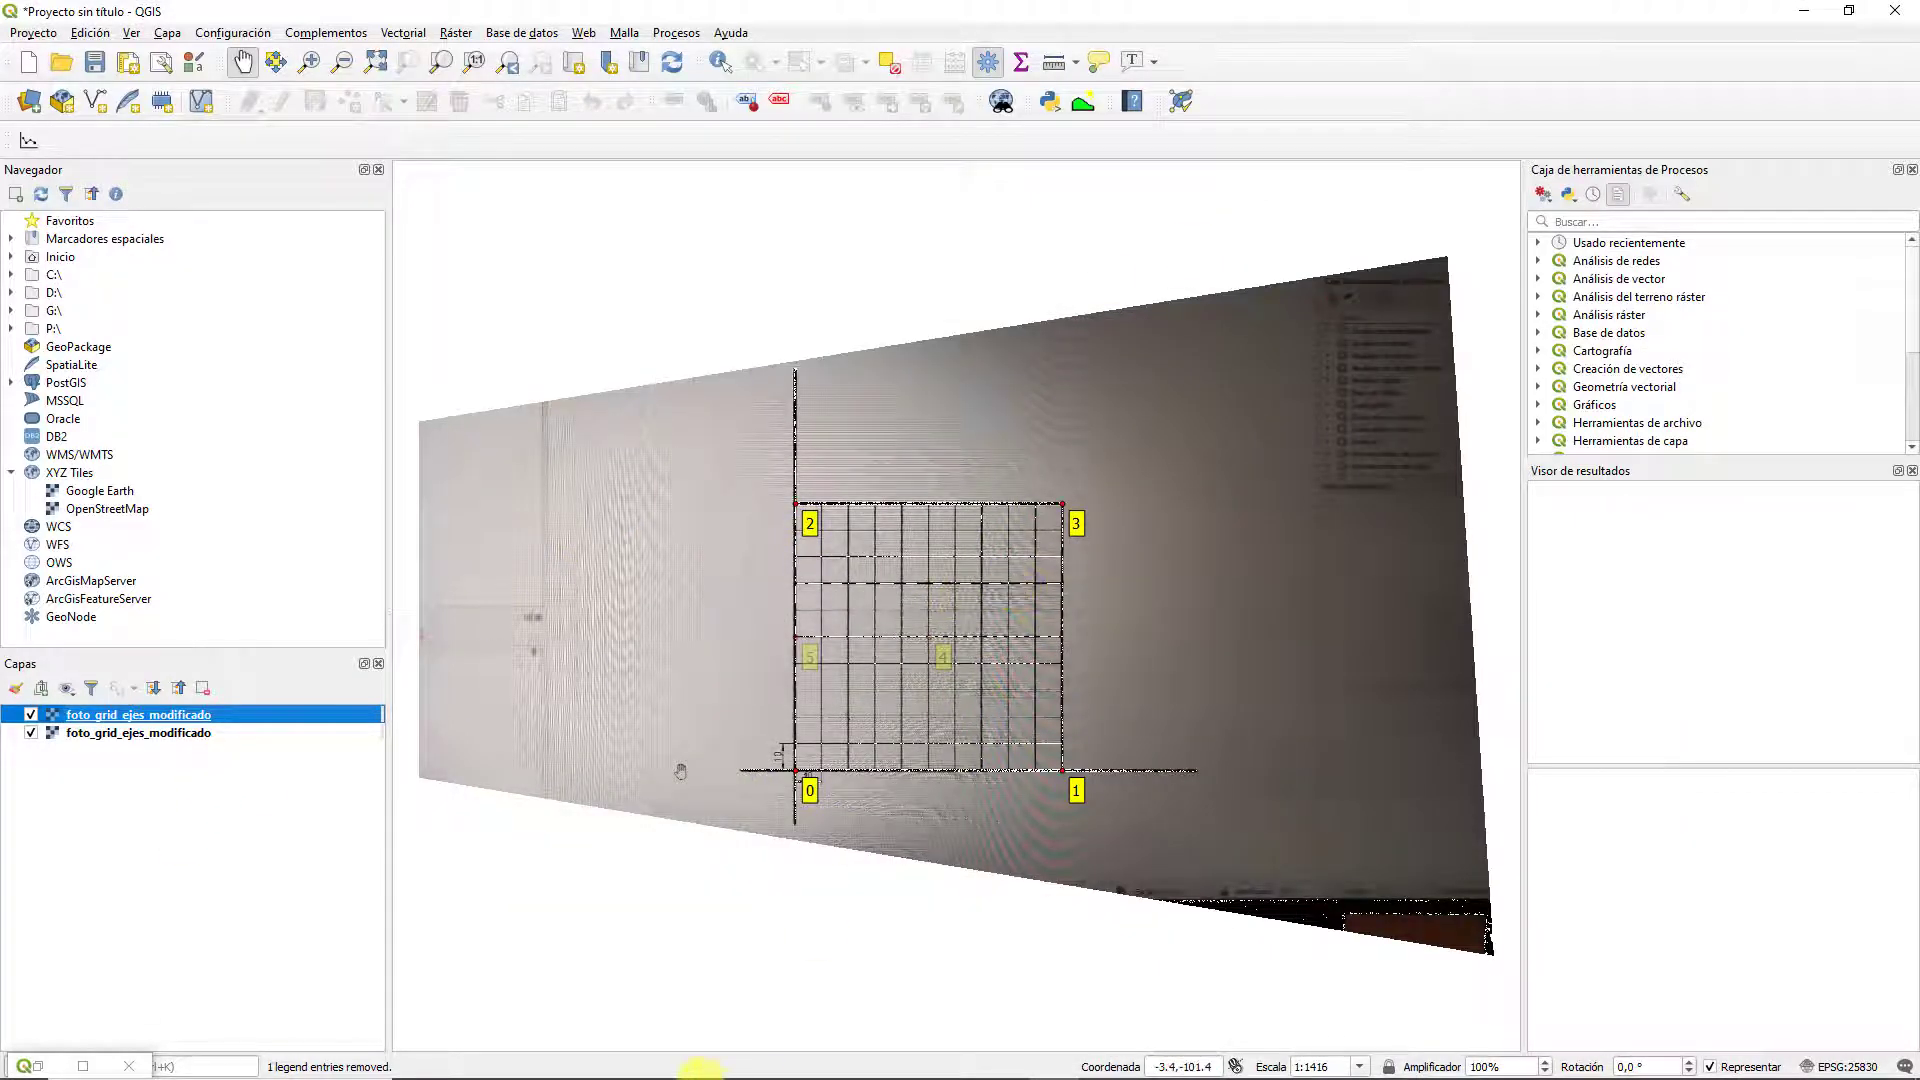
Open informe.pdf from the P9_GEORREFERENCIACION folder and examine its residual plot and control point table
mouse_move(766, 1068)
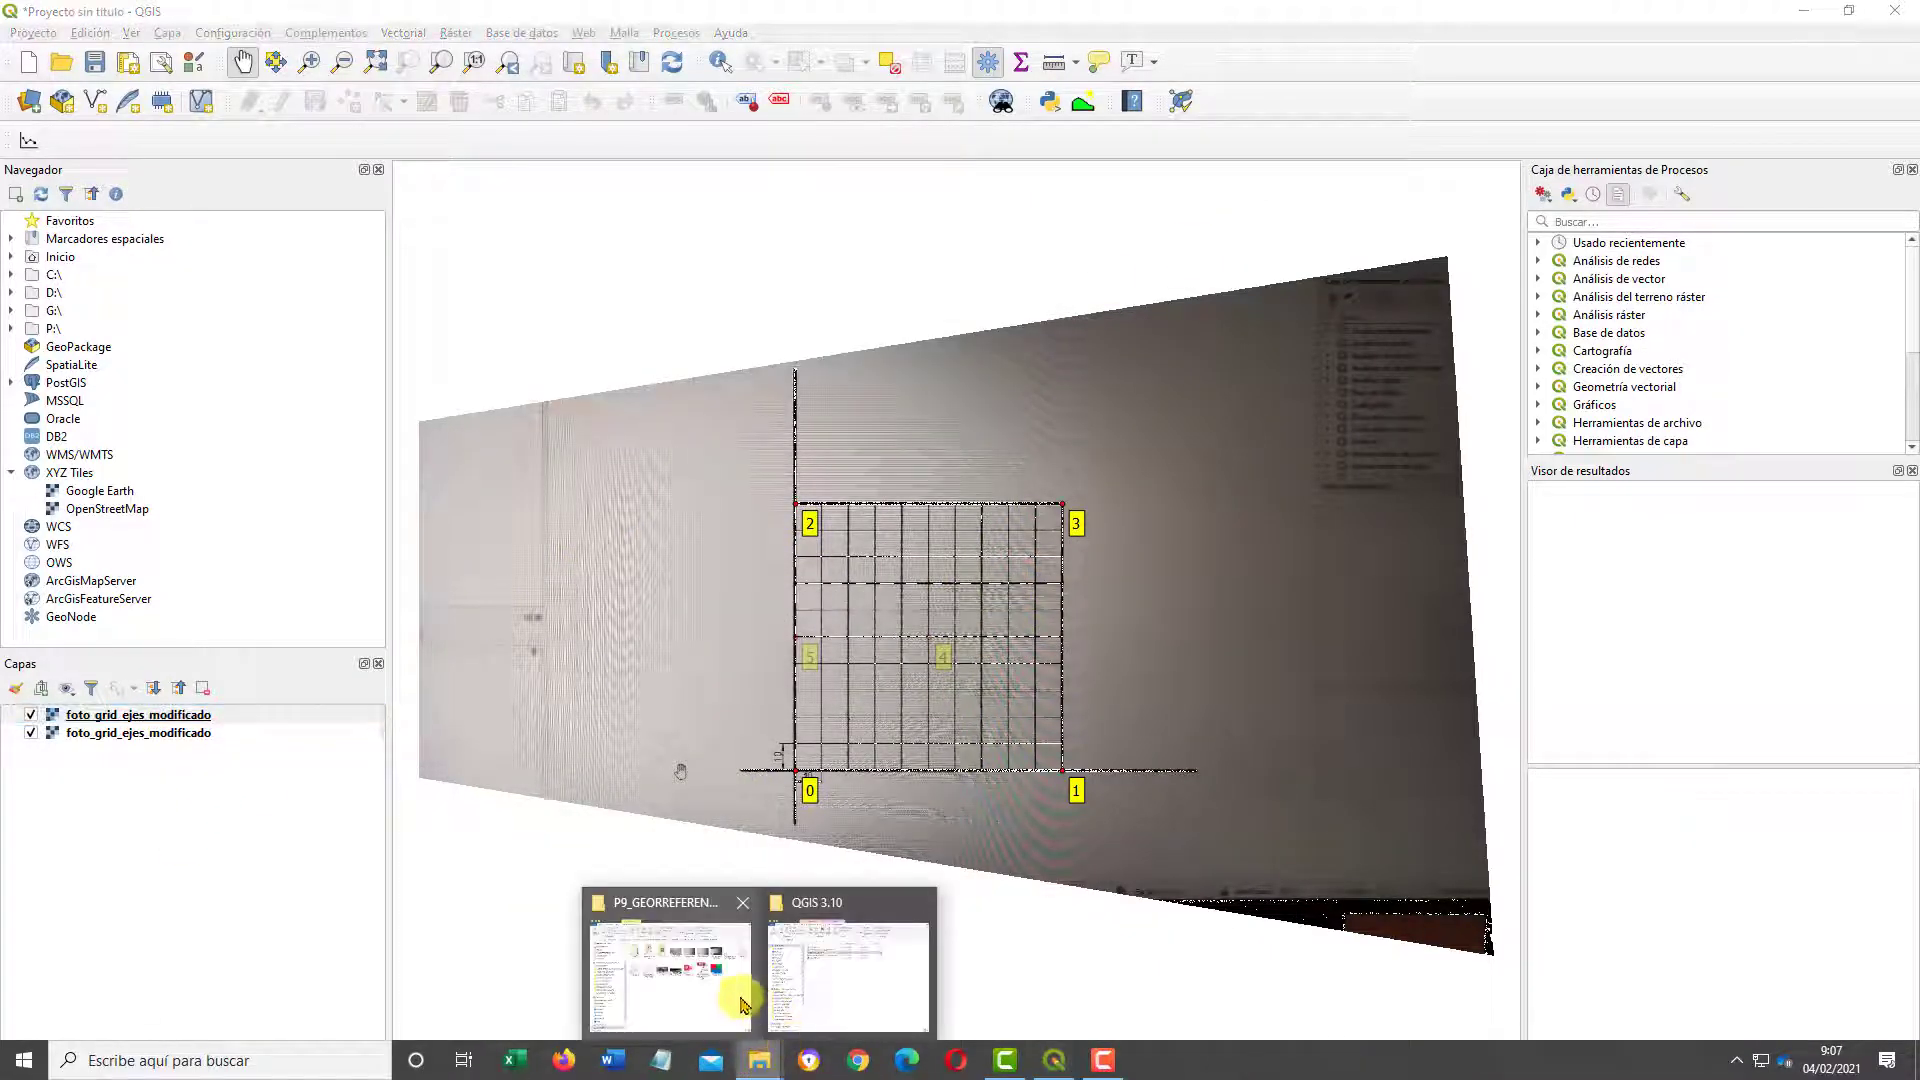
left_click(670, 960)
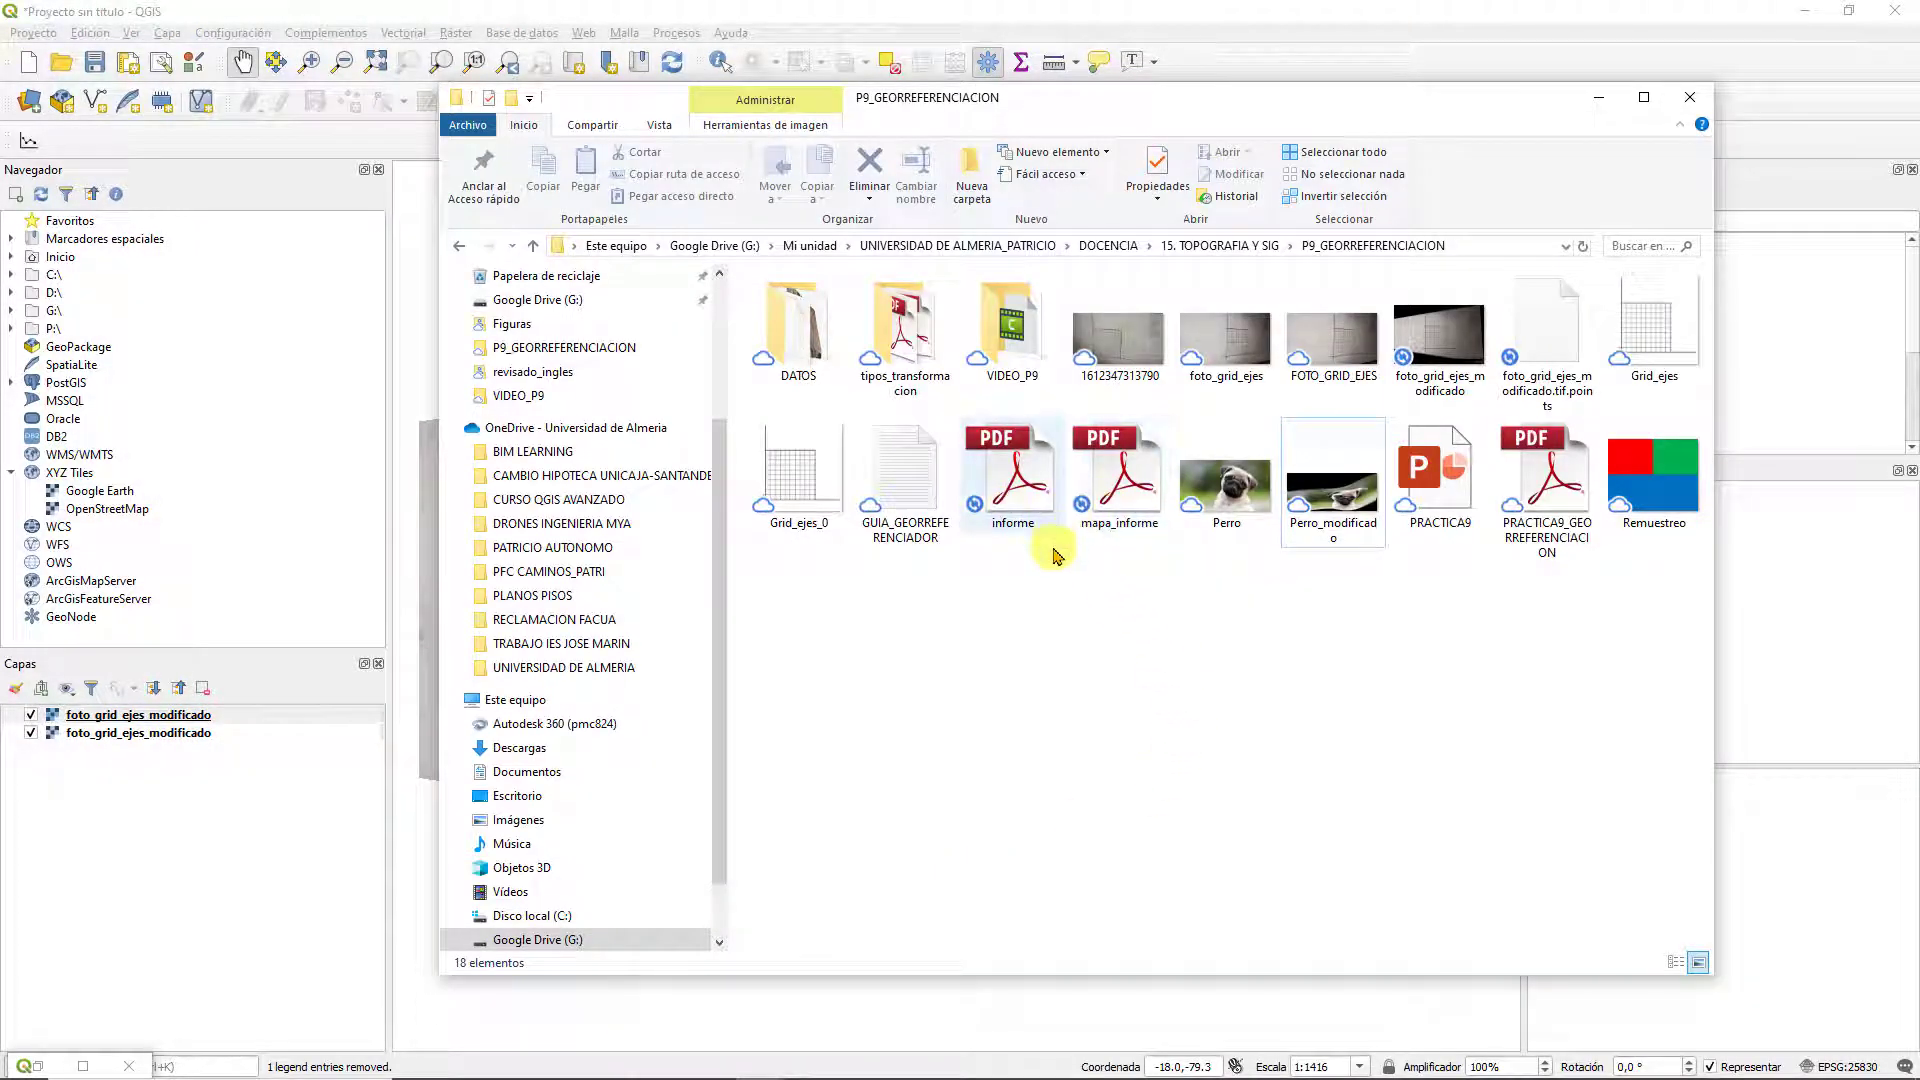
left_click(1025, 508)
double_click(1025, 508)
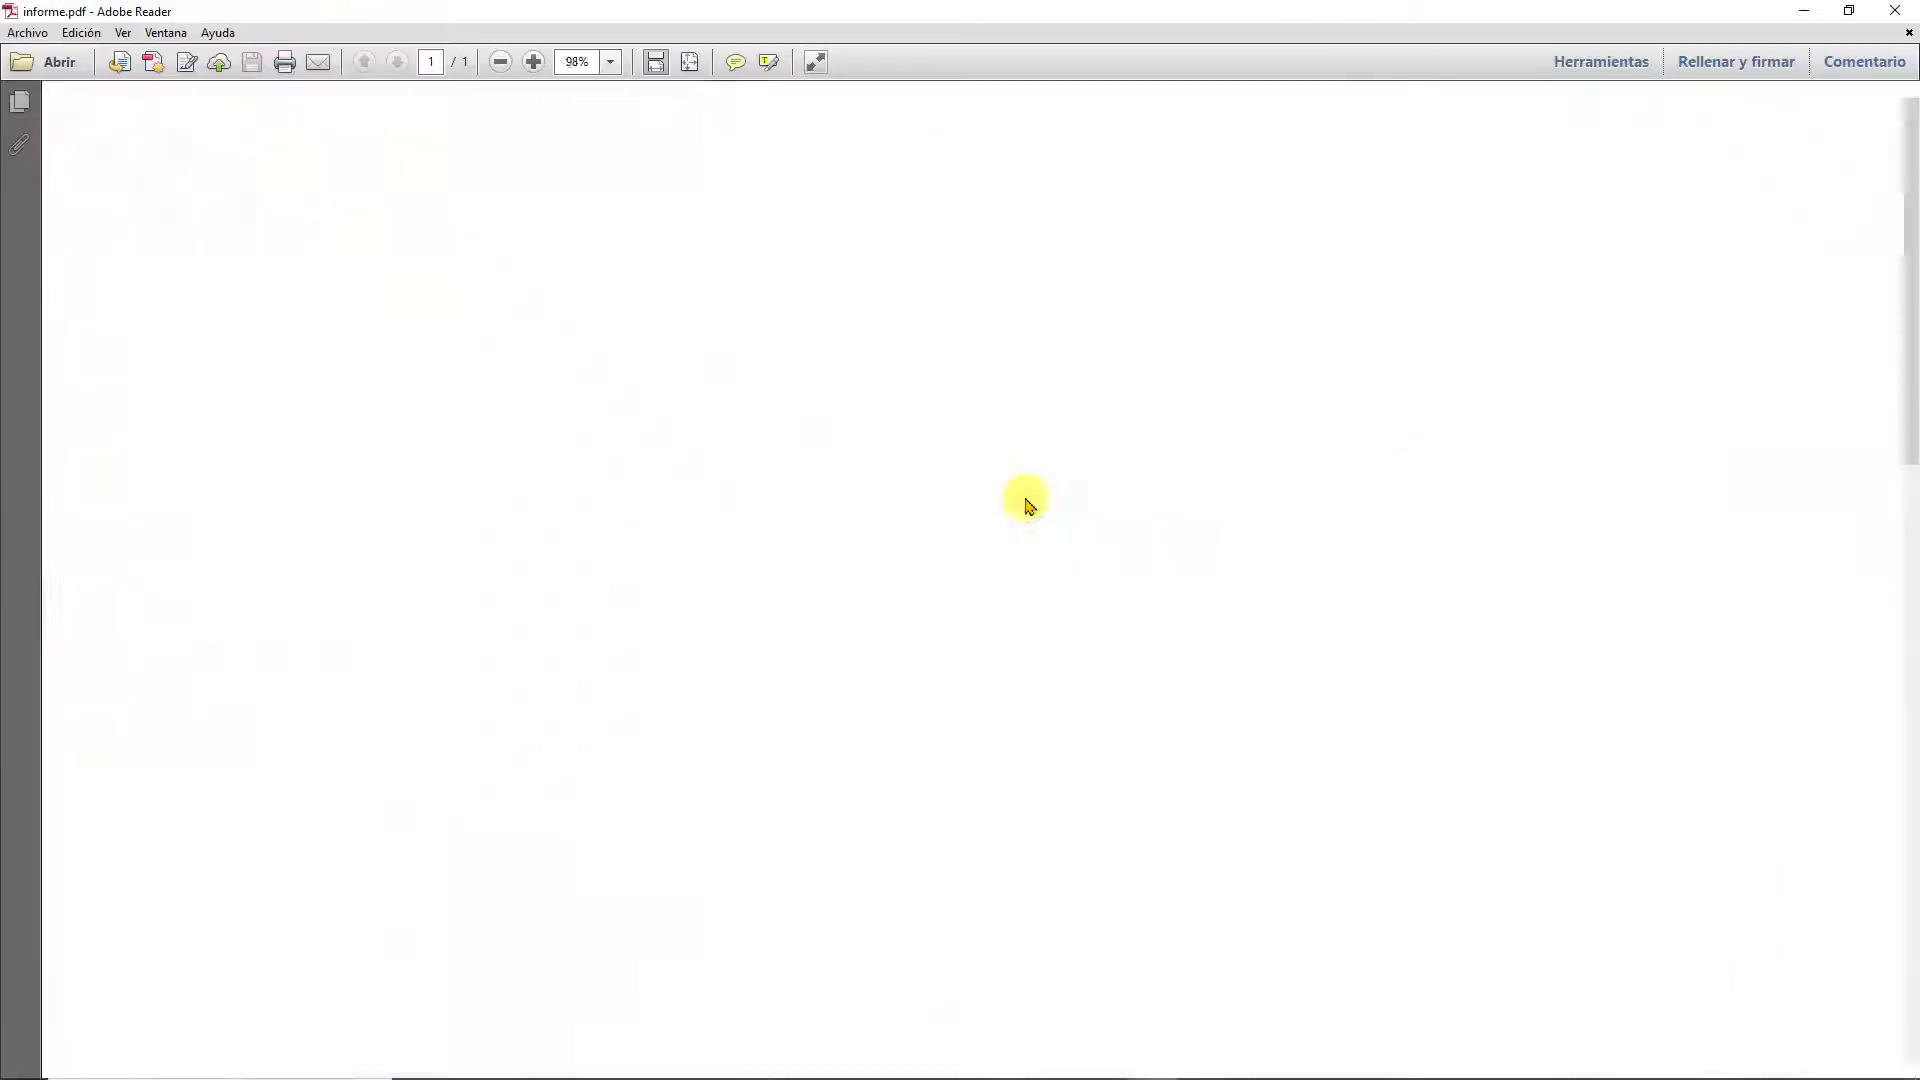
scroll(818, 538, "down", 1)
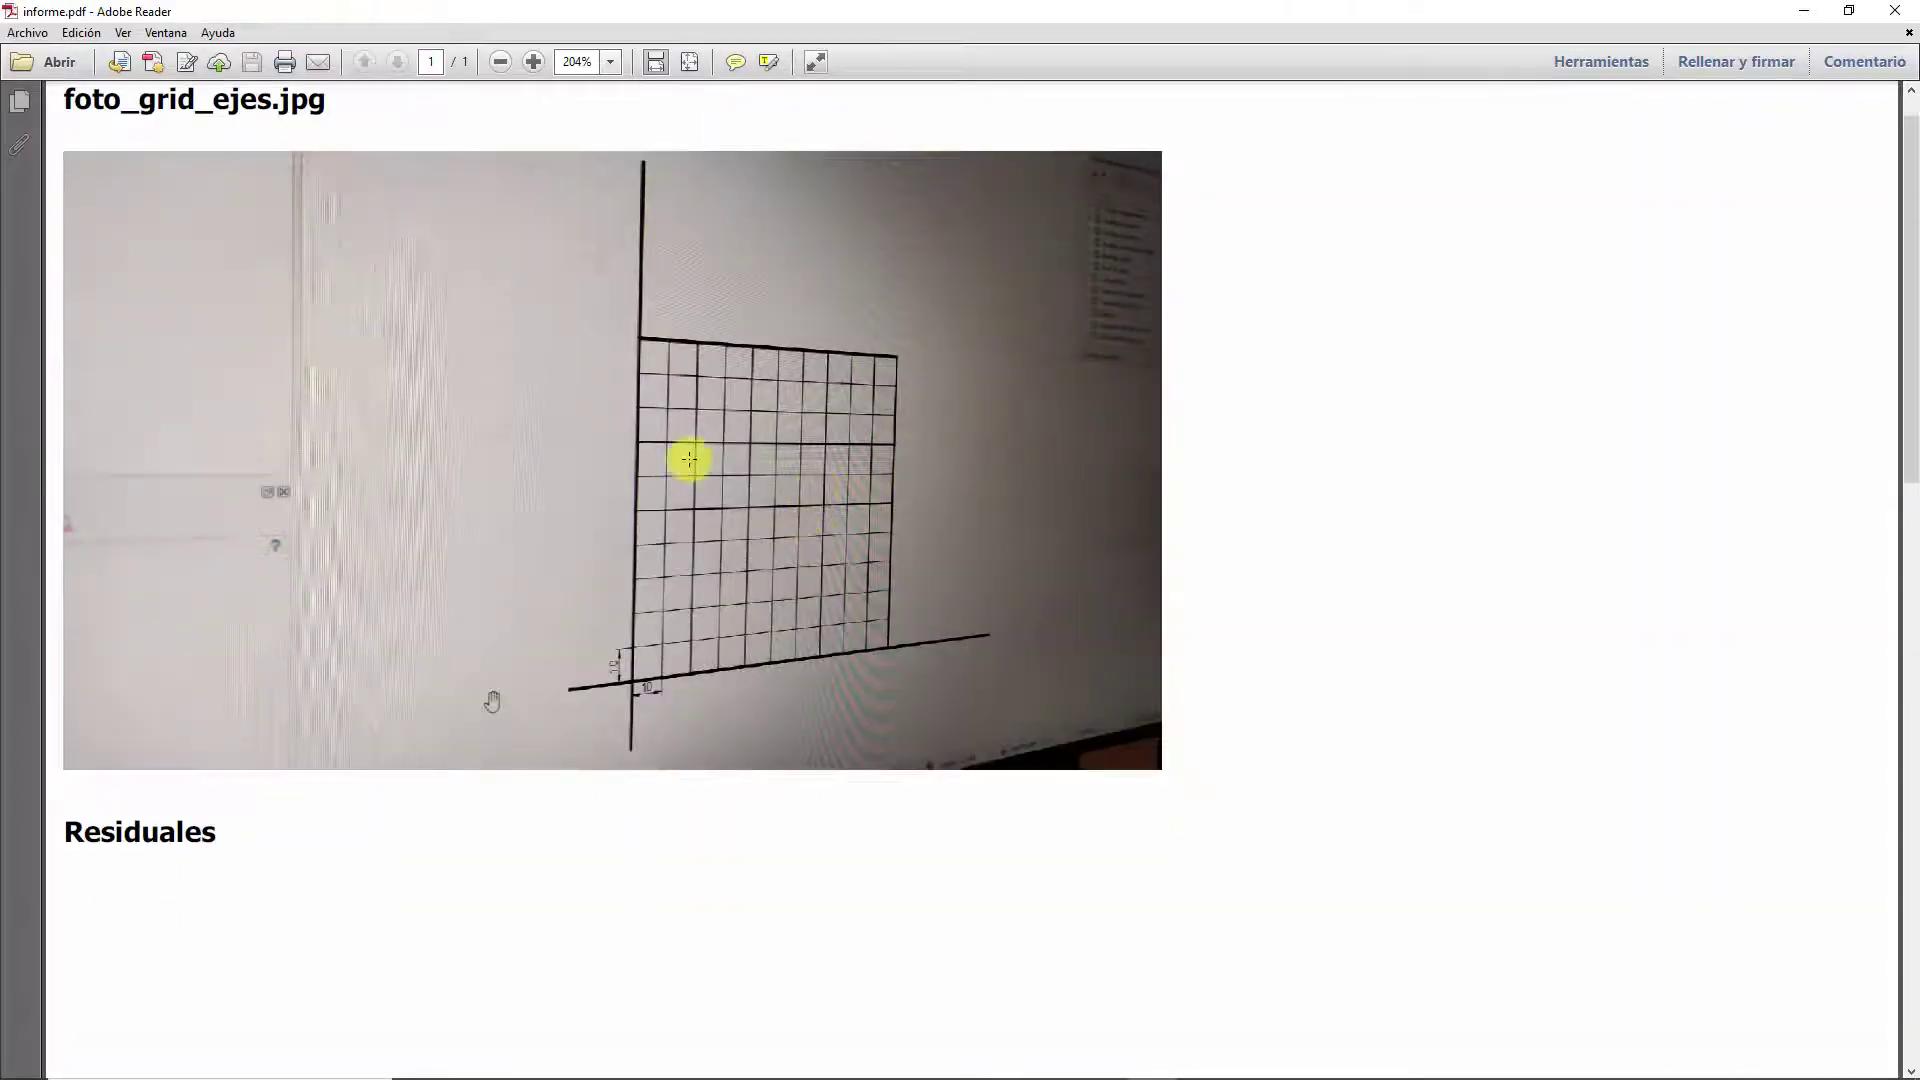
scroll(689, 459, "down", 1, "ctrl")
scroll(849, 459, "down", 1)
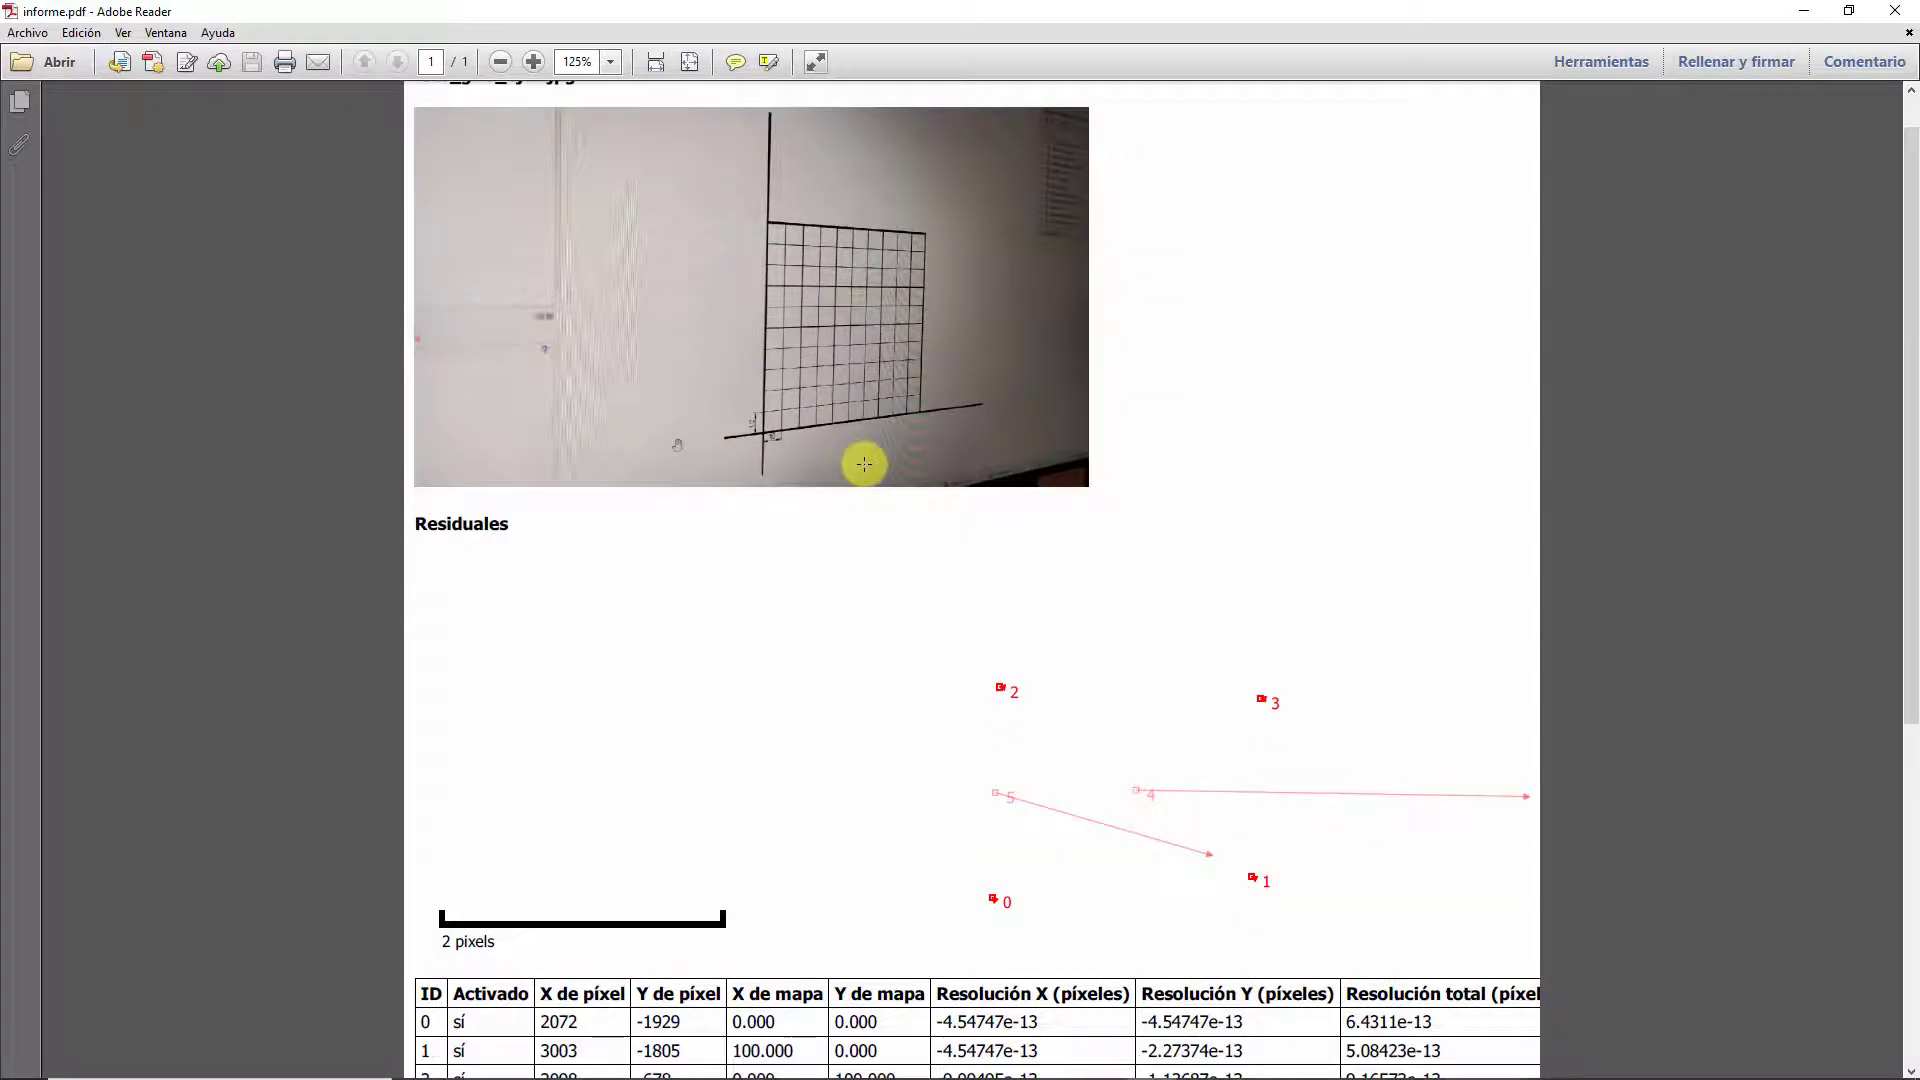
scroll(864, 463, "down", 1, "ctrl")
scroll(863, 464, "down", 1, "ctrl")
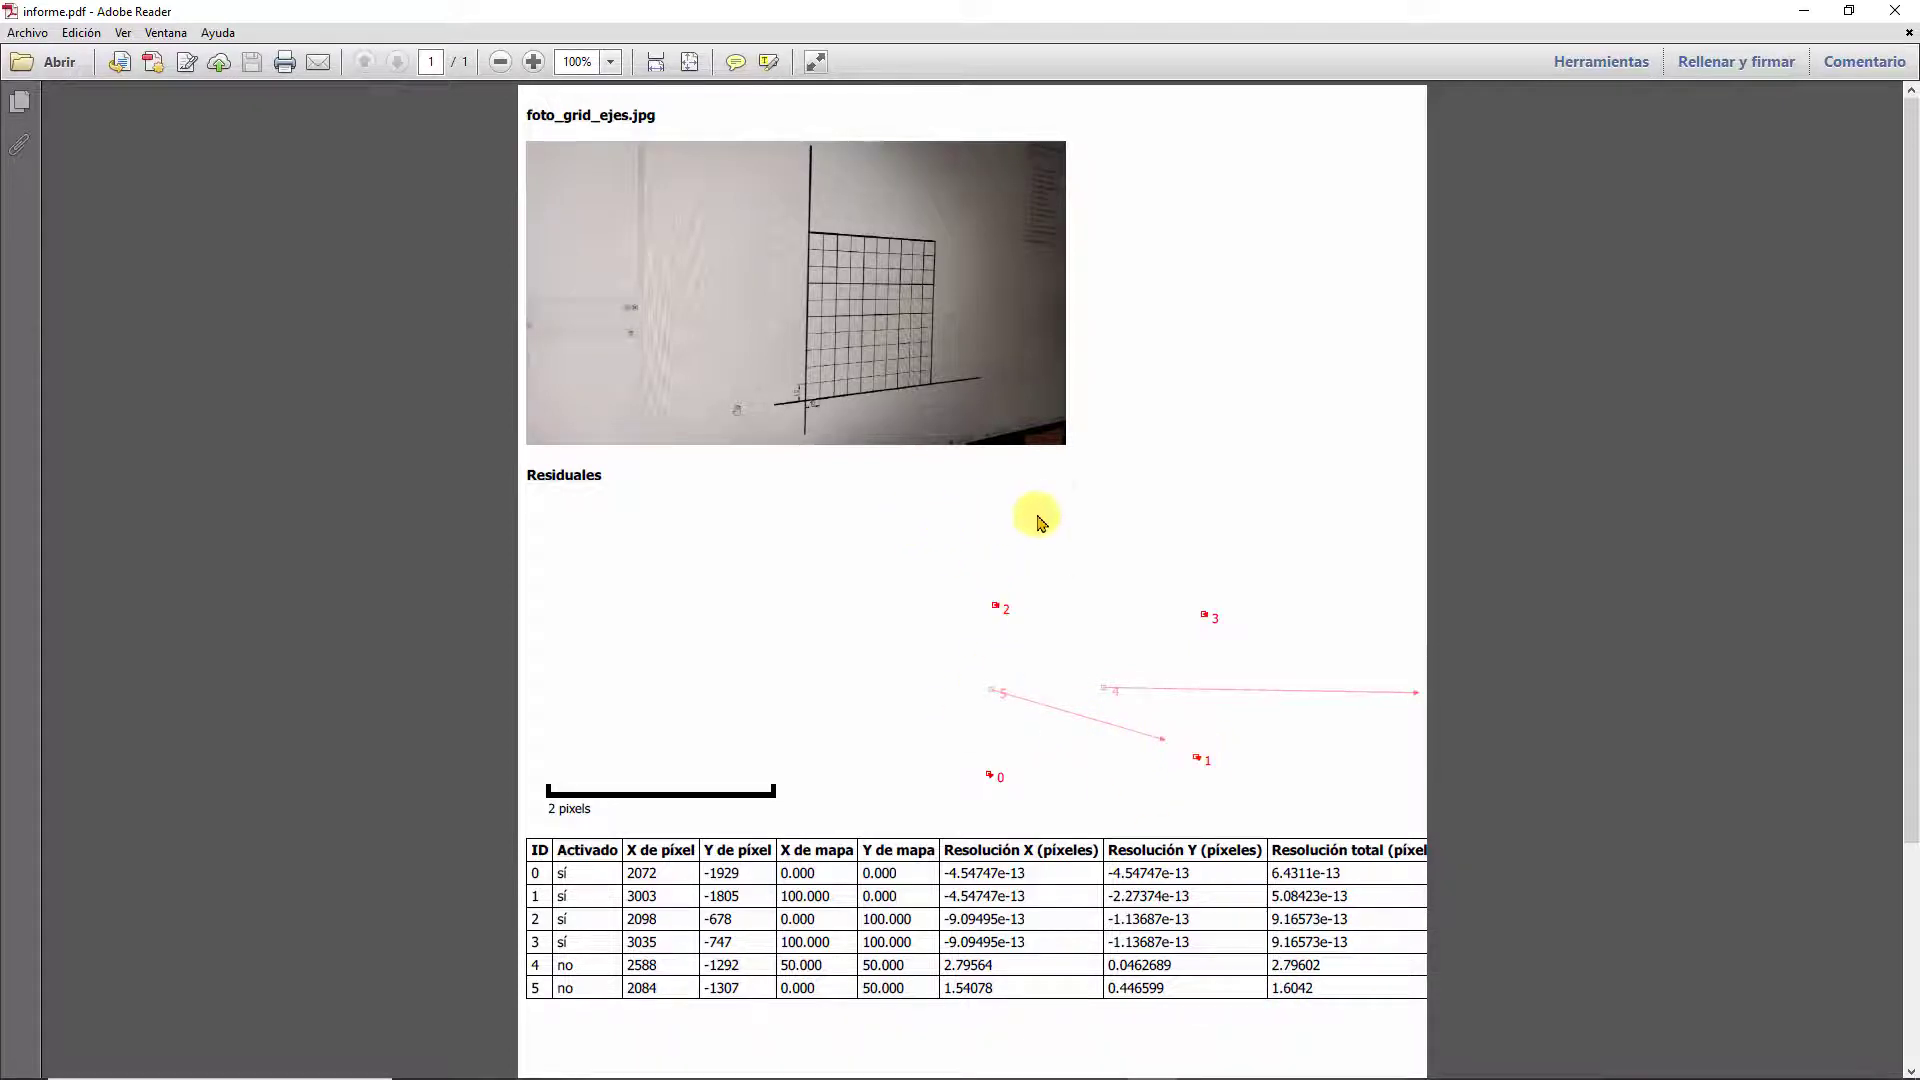
Switch to the P9_GEORREFERENCIACION folder and open mapa_informe.pdf
mouse_move(798, 1076)
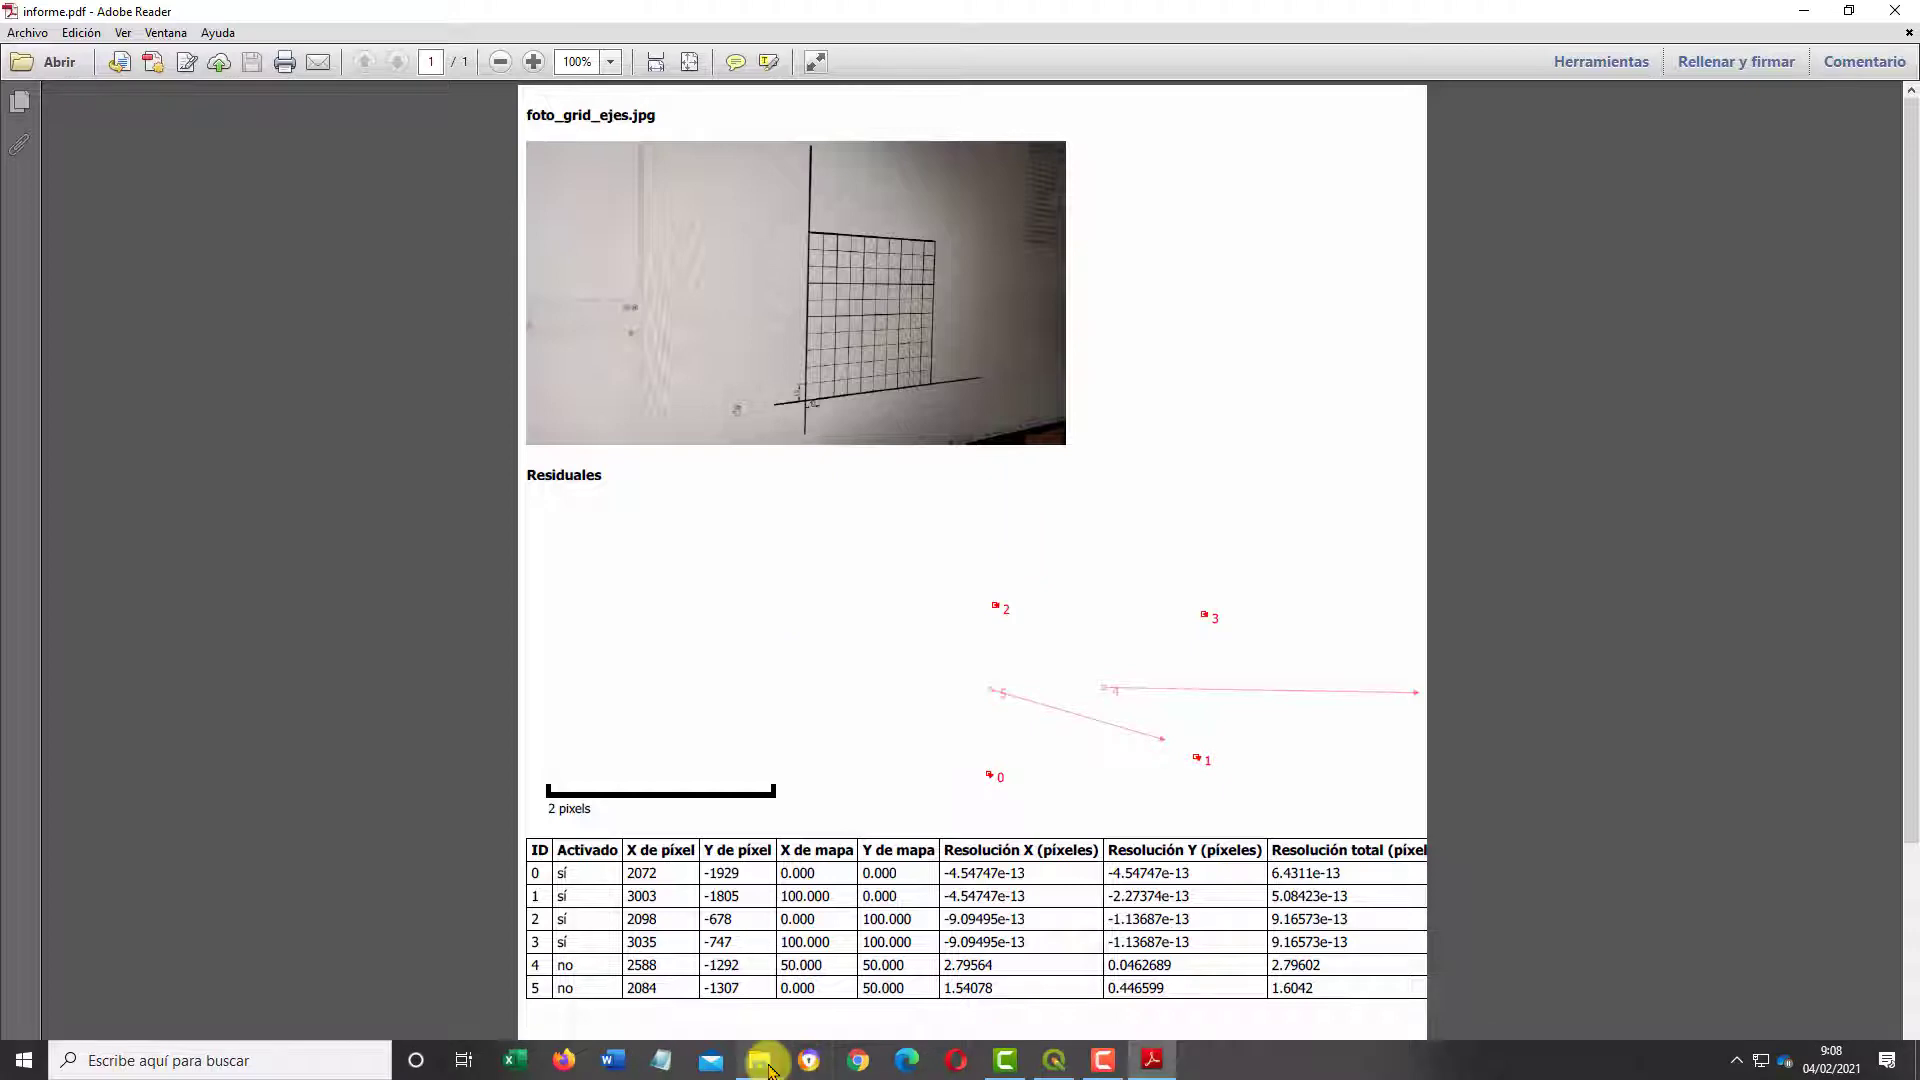
left_click(724, 990)
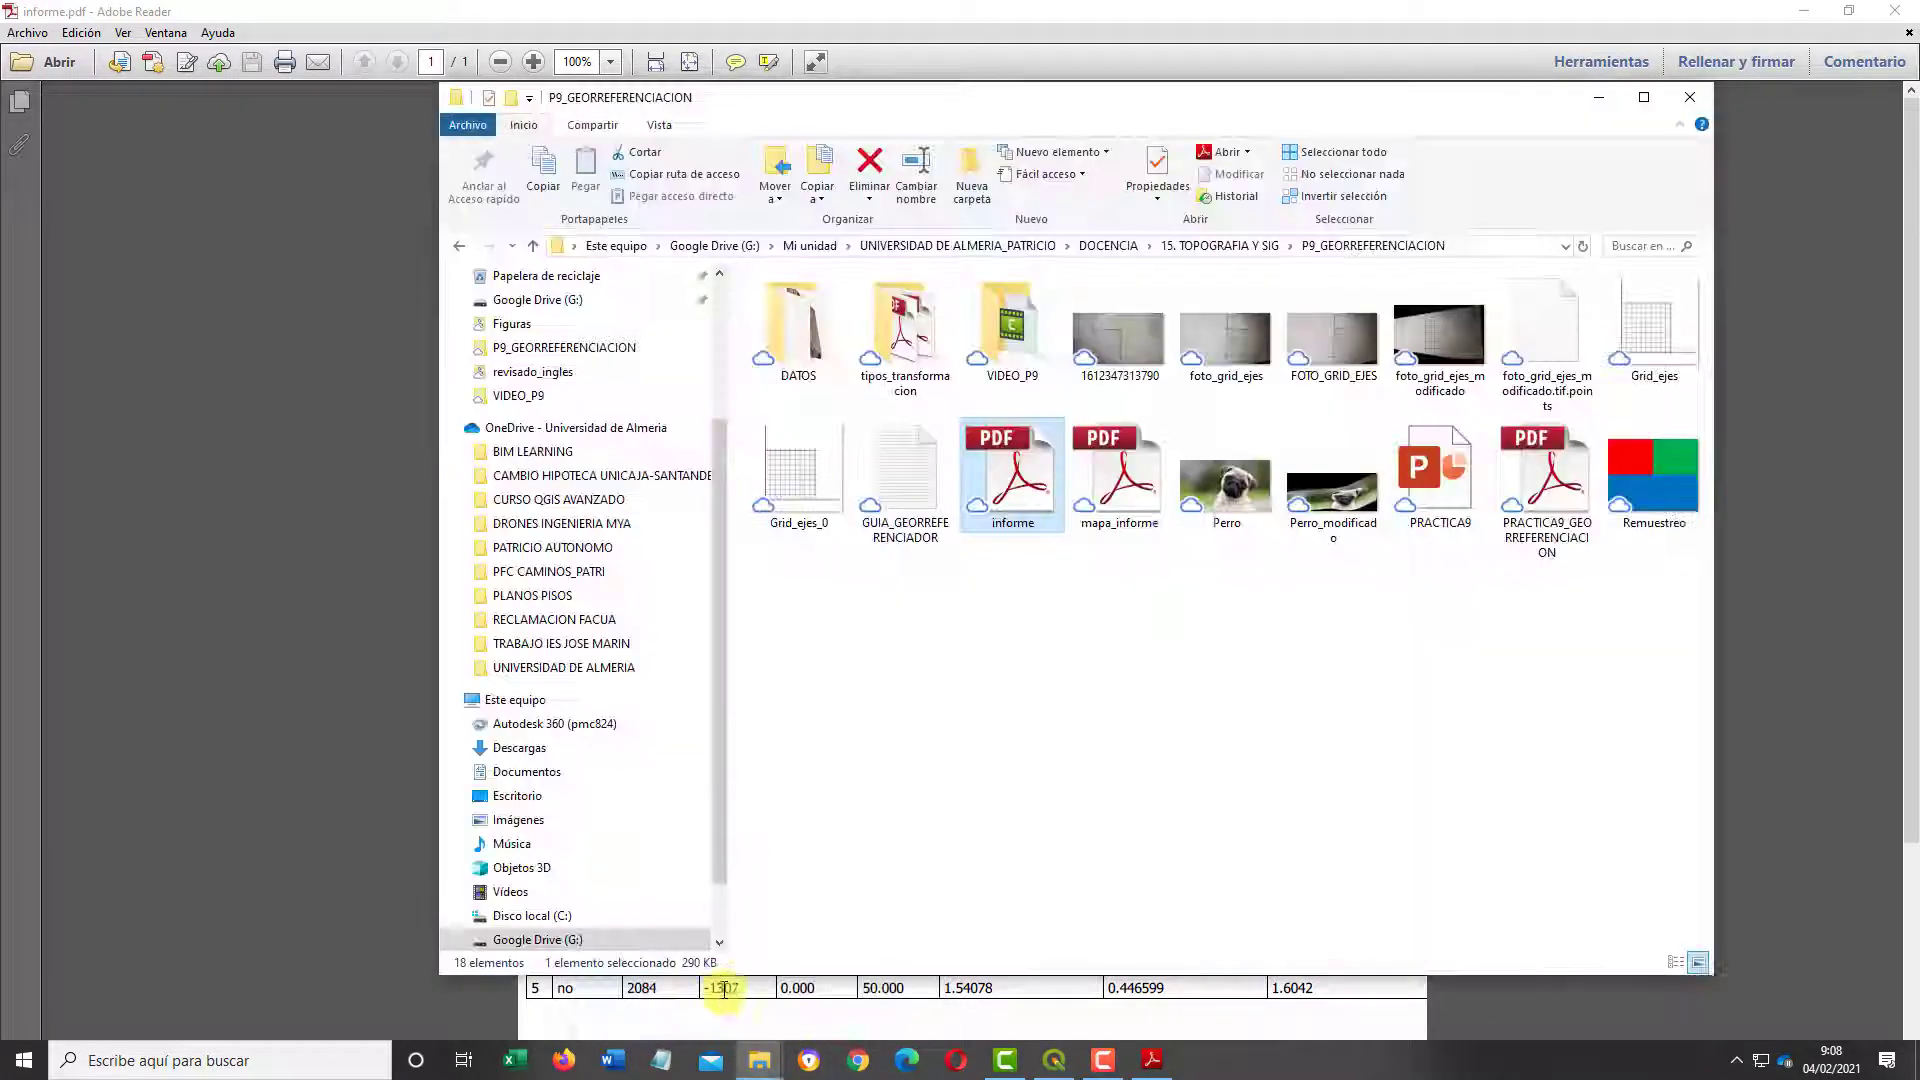
left_click(1099, 560)
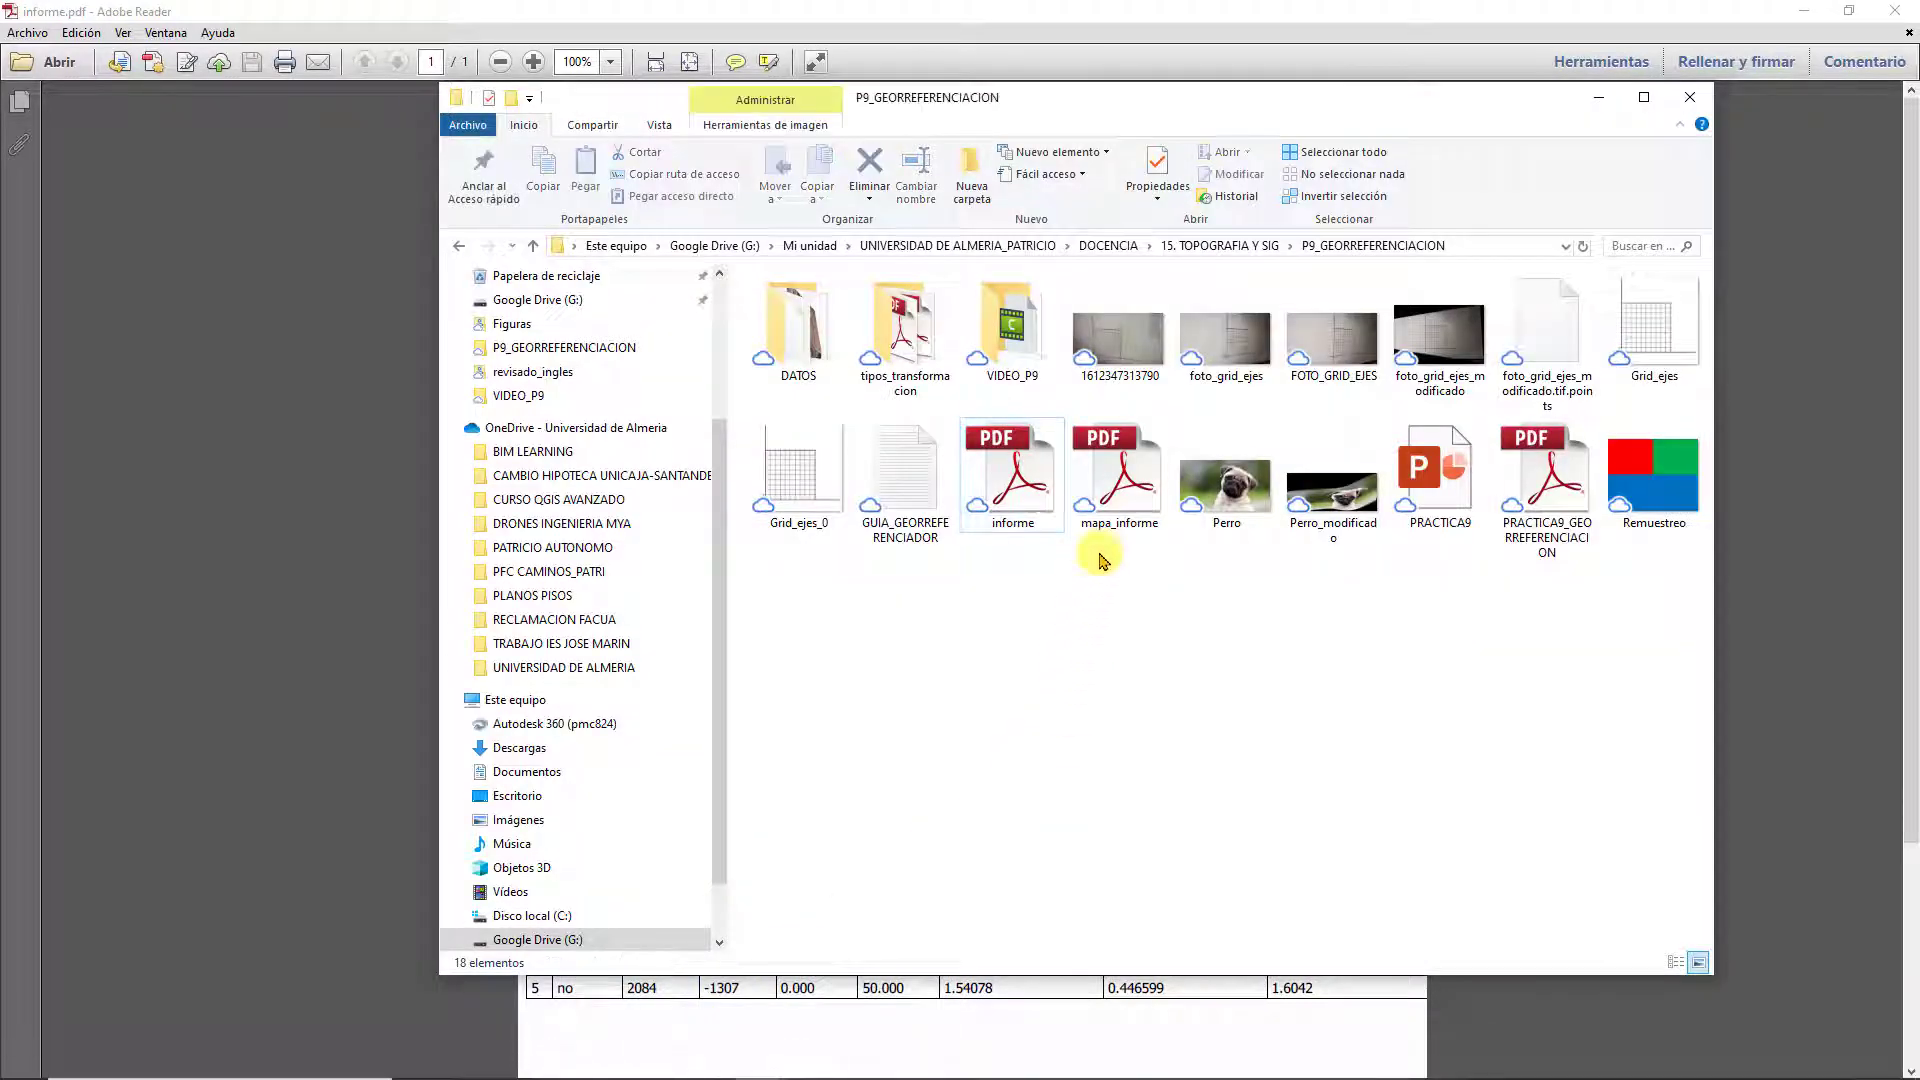
double_click(1120, 500)
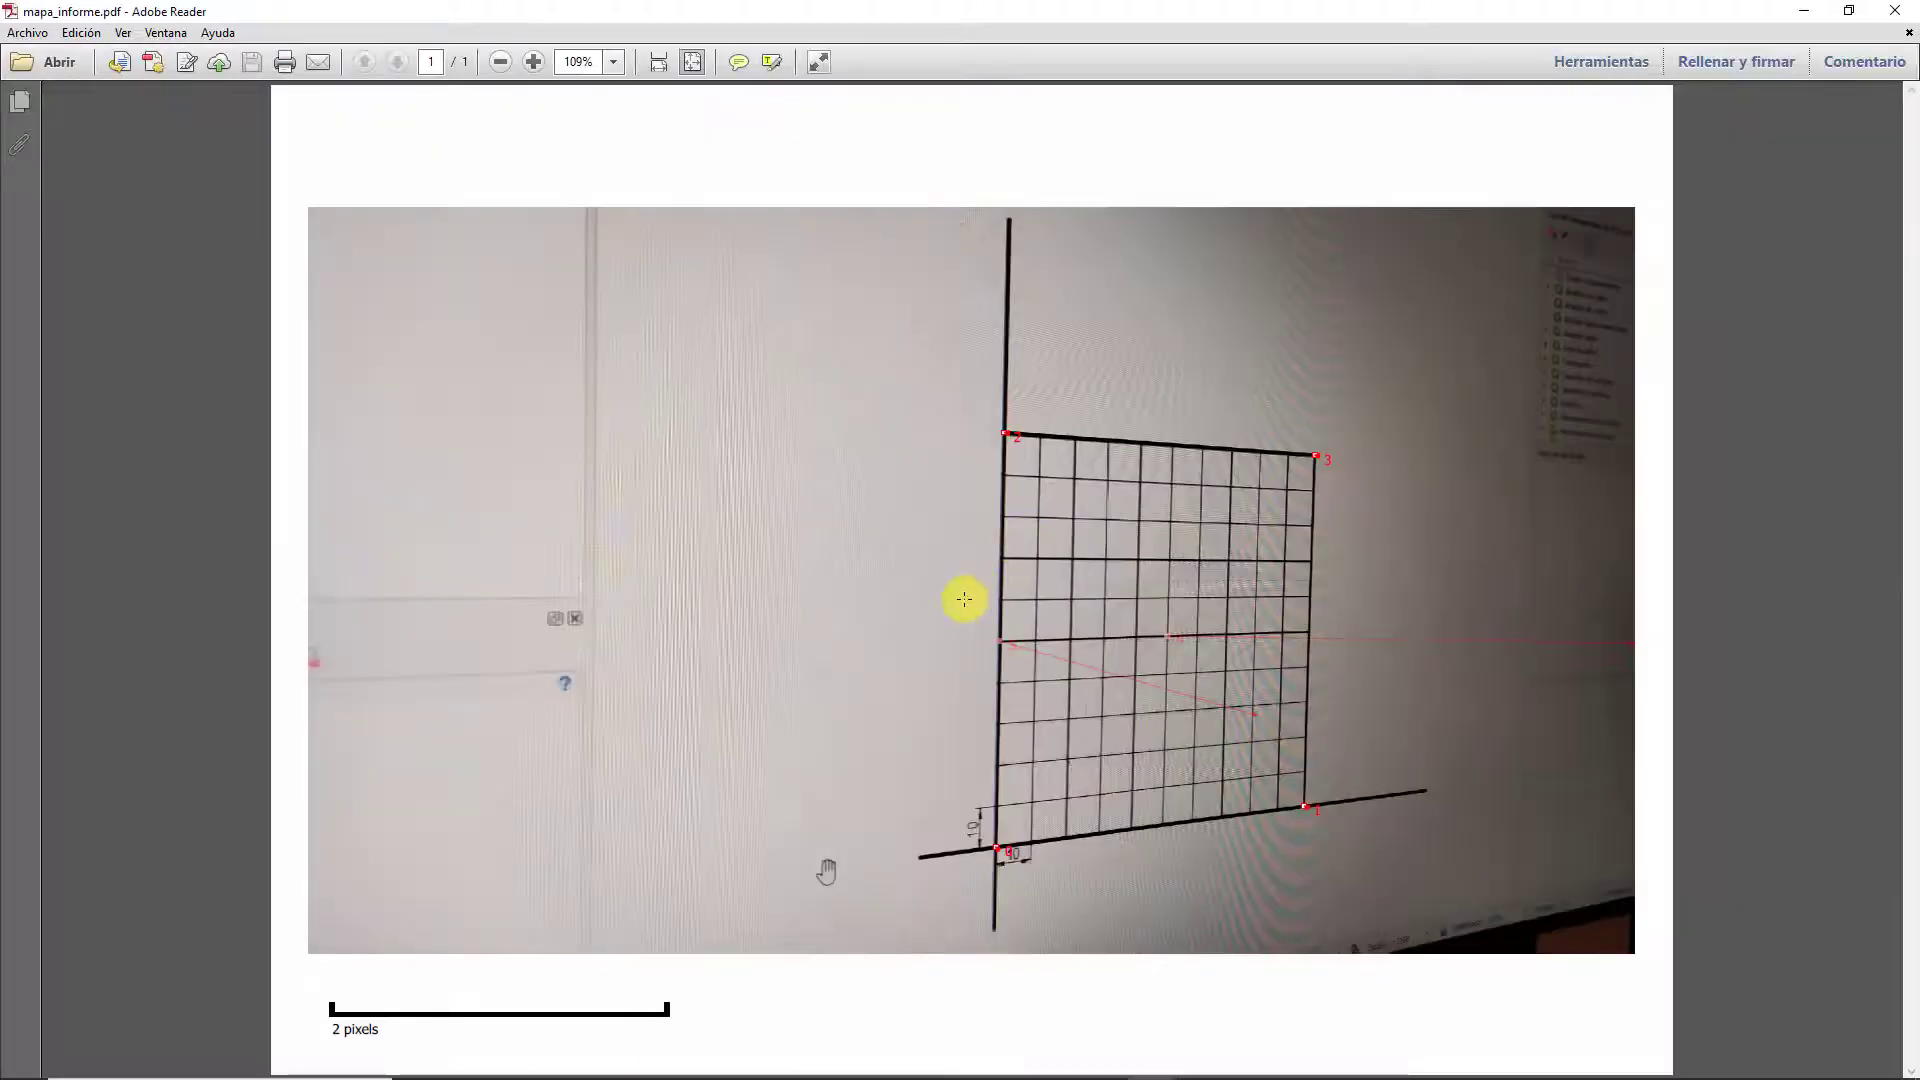
Minimize both PDF reports, bring mapa_informe.pdf back up, and examine the residual vectors drawn over the photo
left_click(1803, 14)
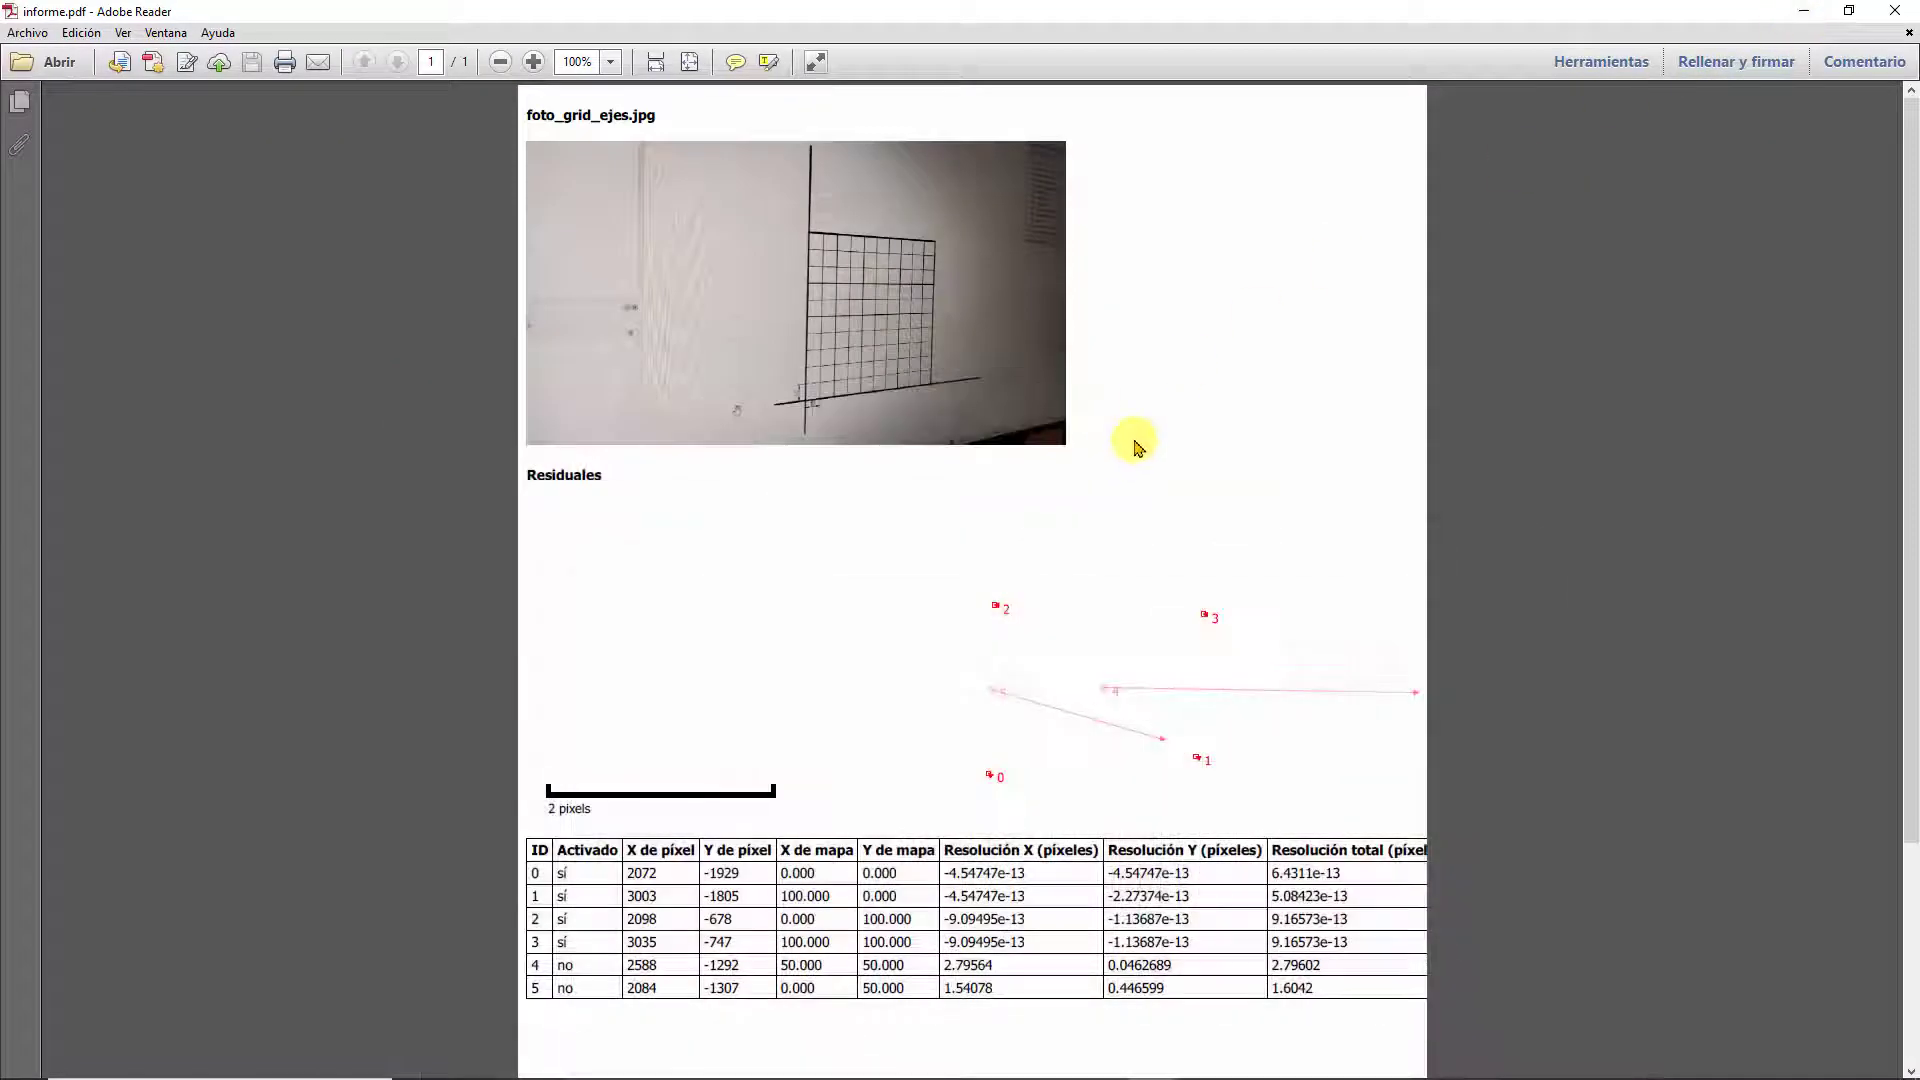
left_click(1803, 12)
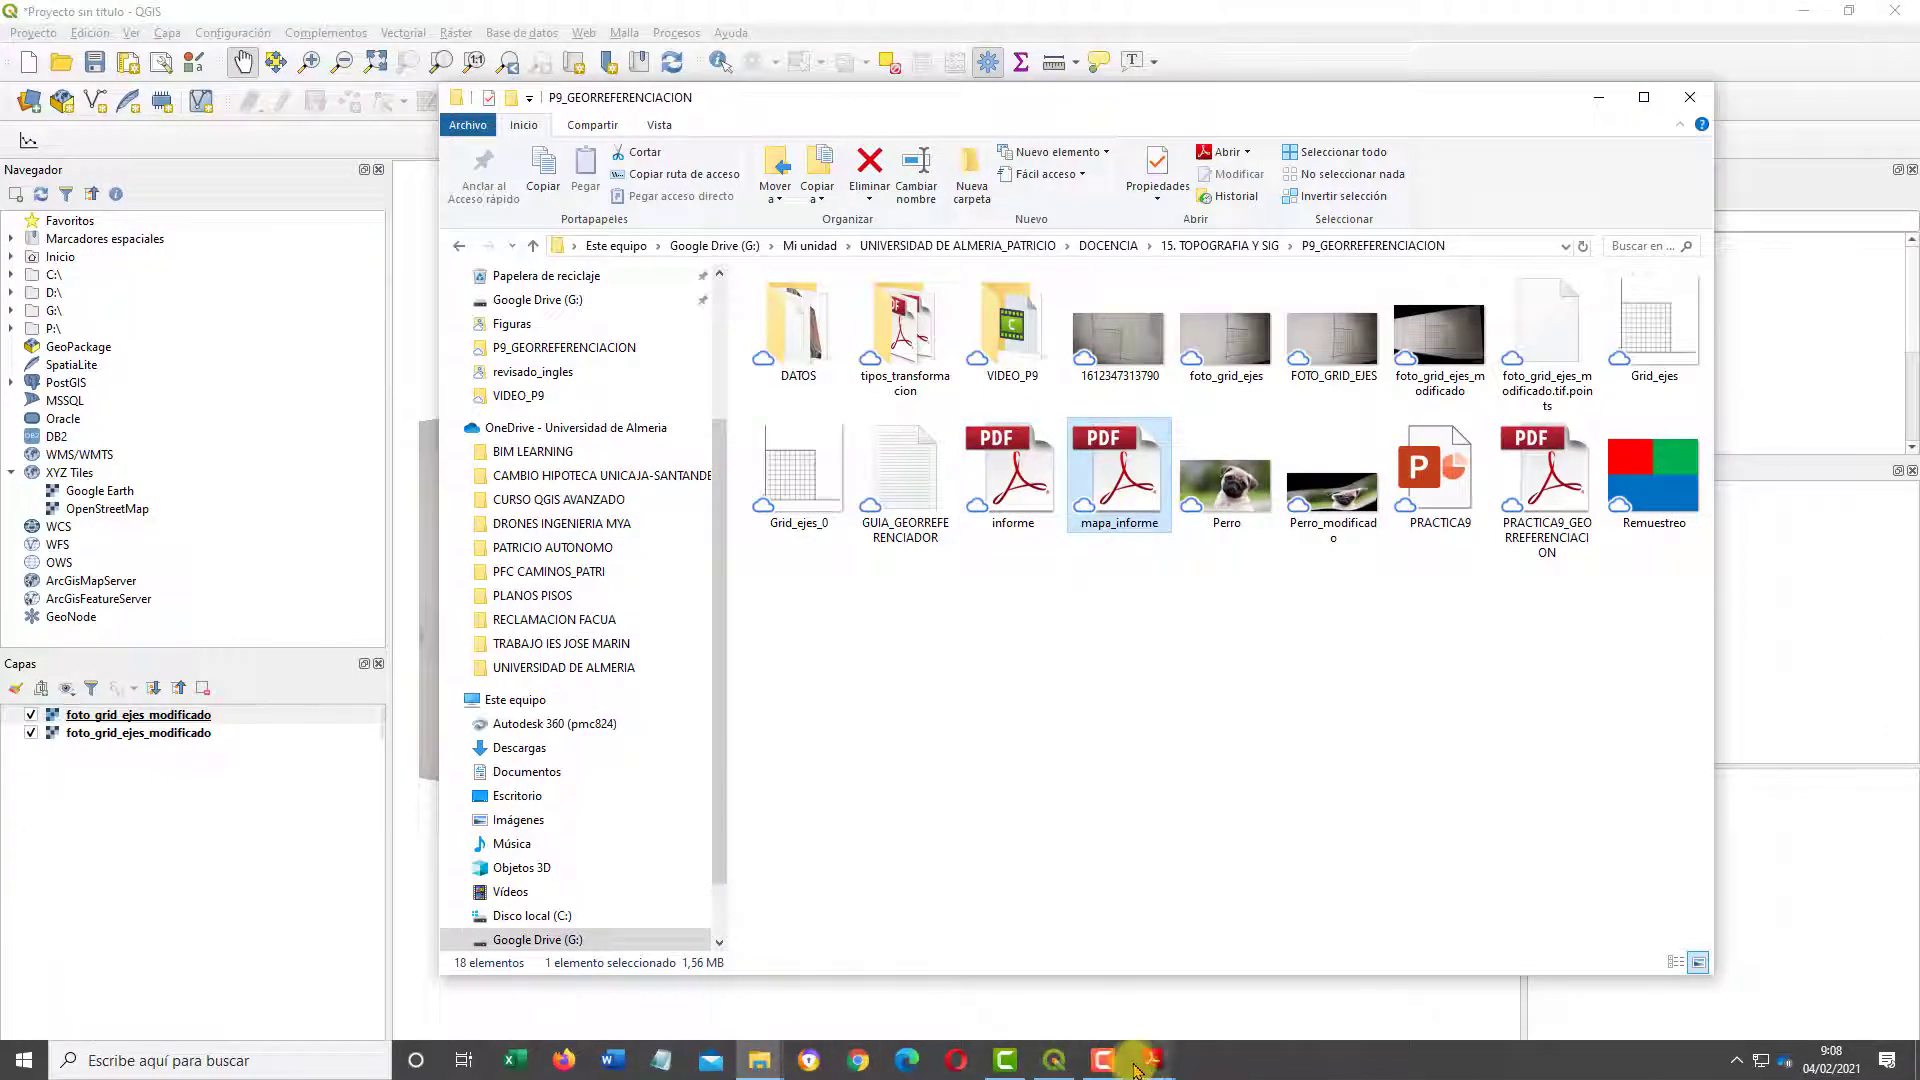
mouse_move(1152, 1062)
left_click(1236, 992)
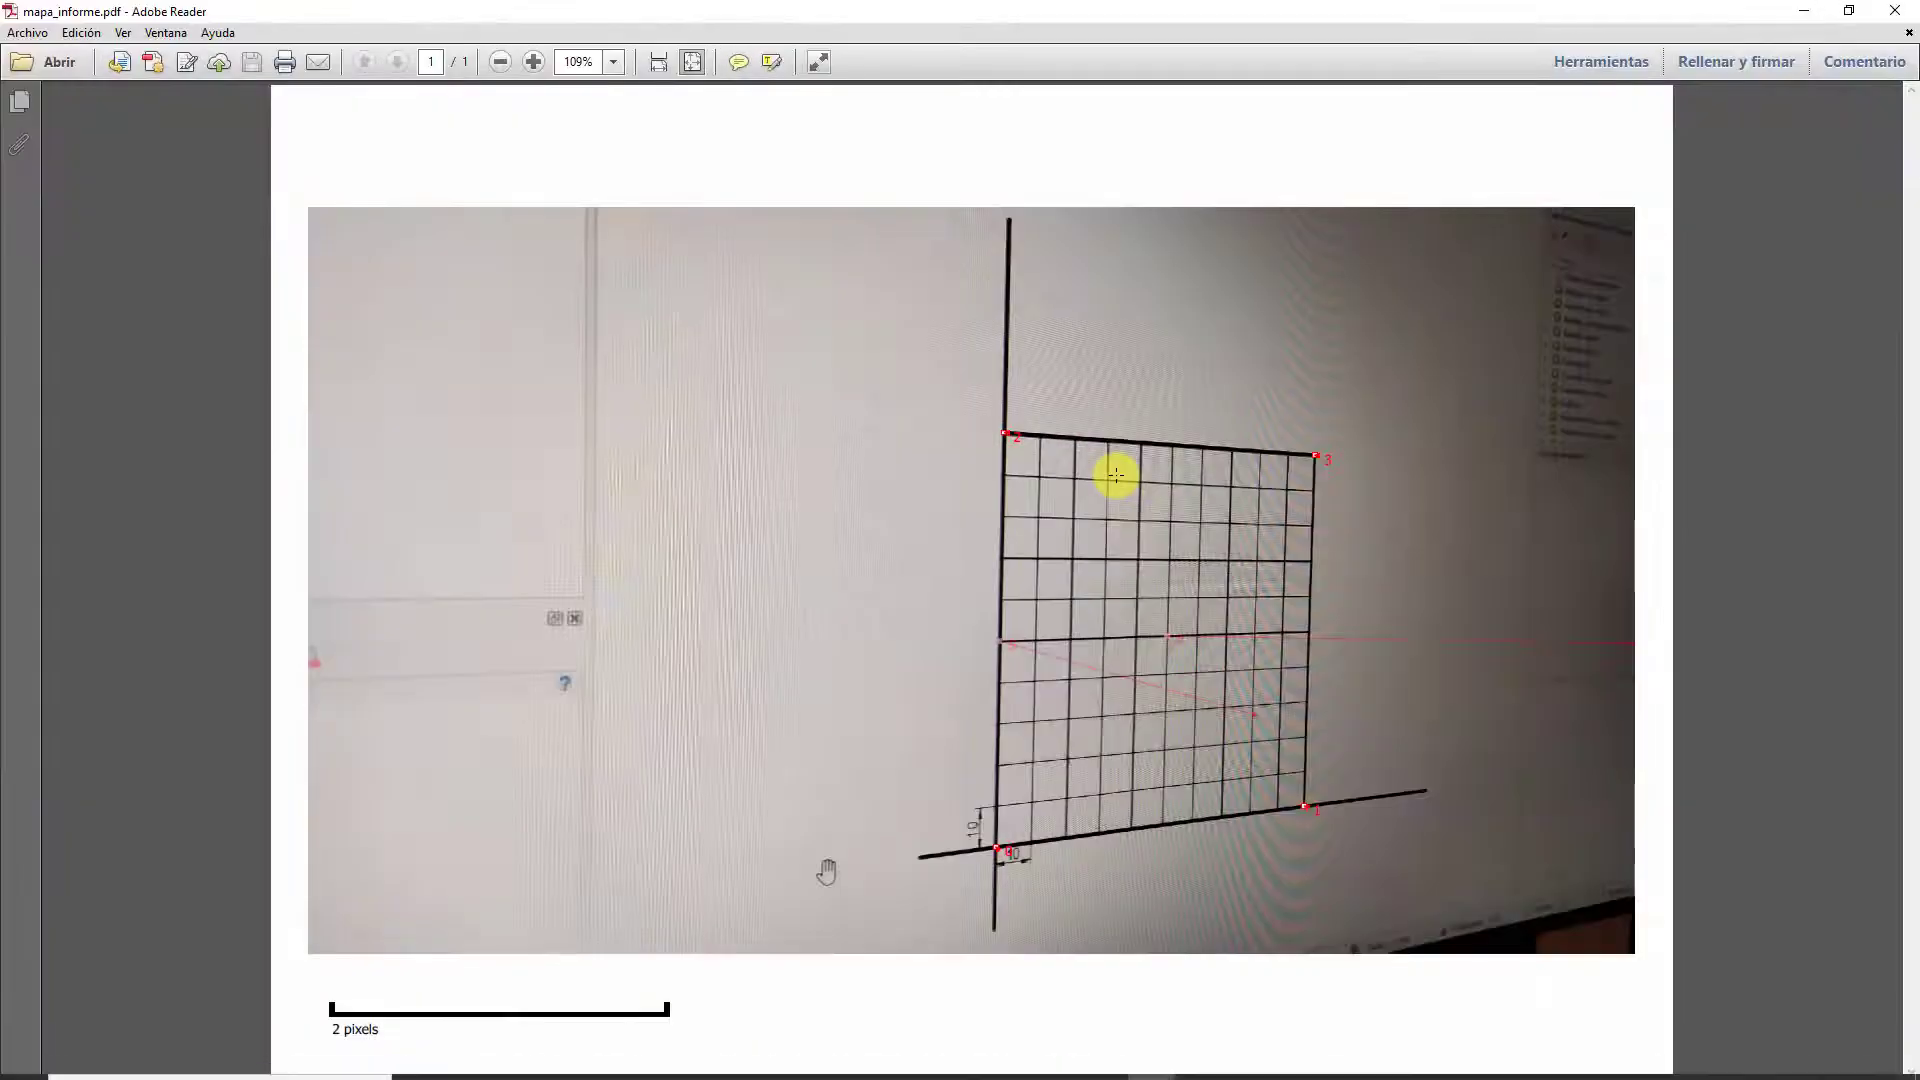
scroll(1012, 575, "down", 1)
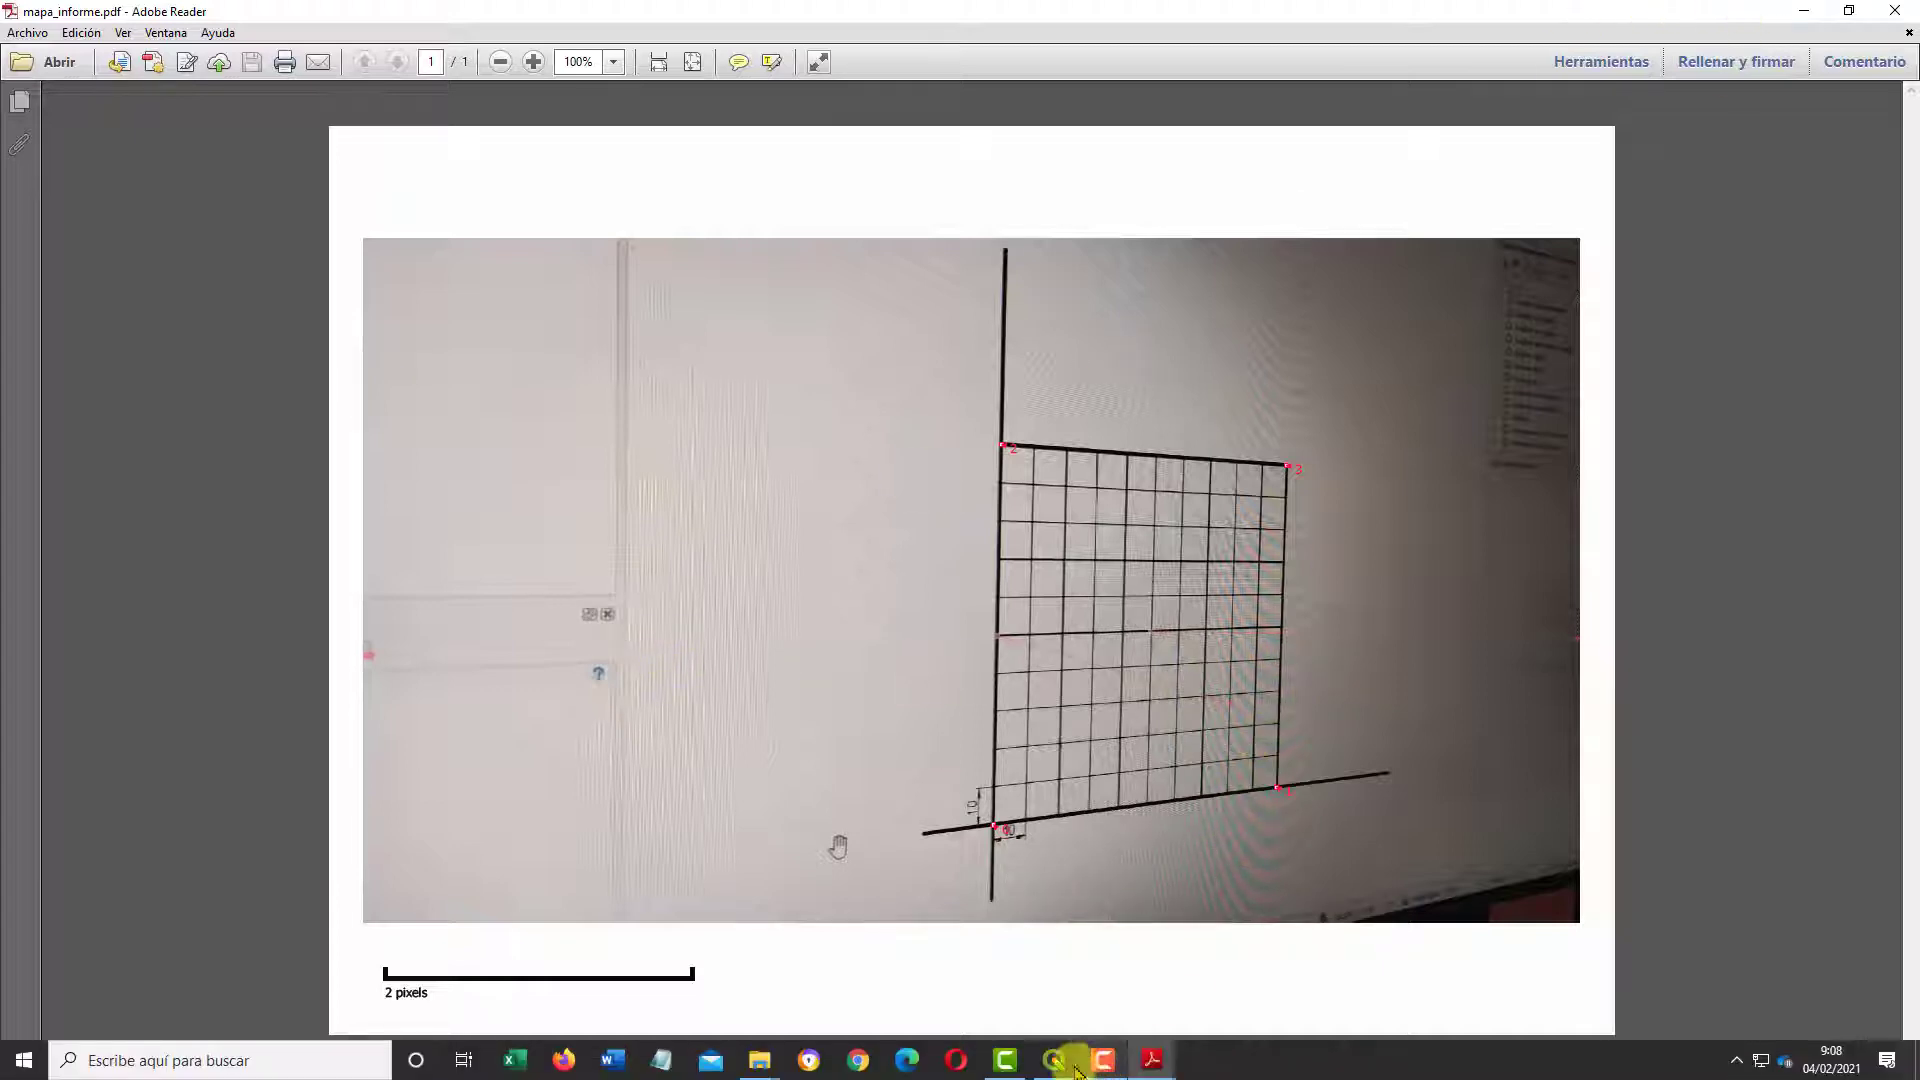
Return to the Georeferencer and set the transformation's resampling method to Vecino más próximo
left_click(1060, 1066)
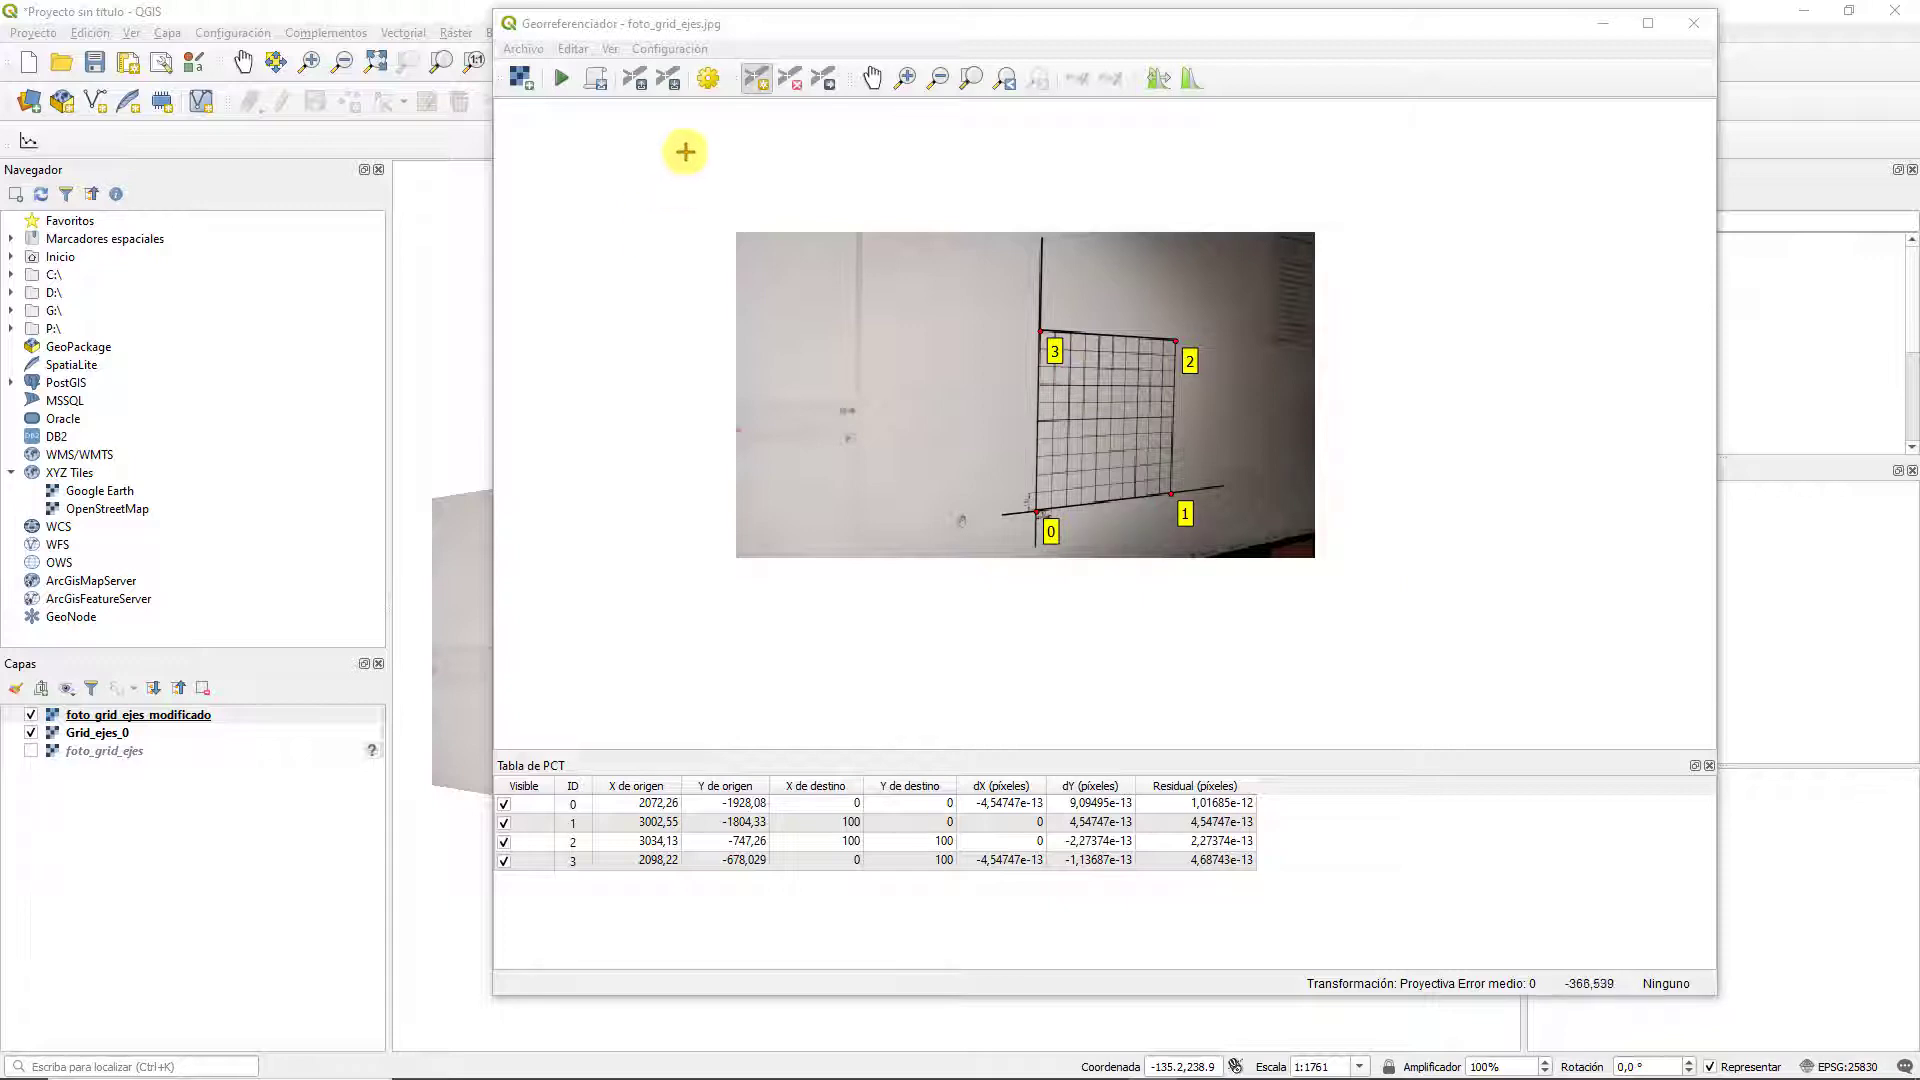
left_click(707, 79)
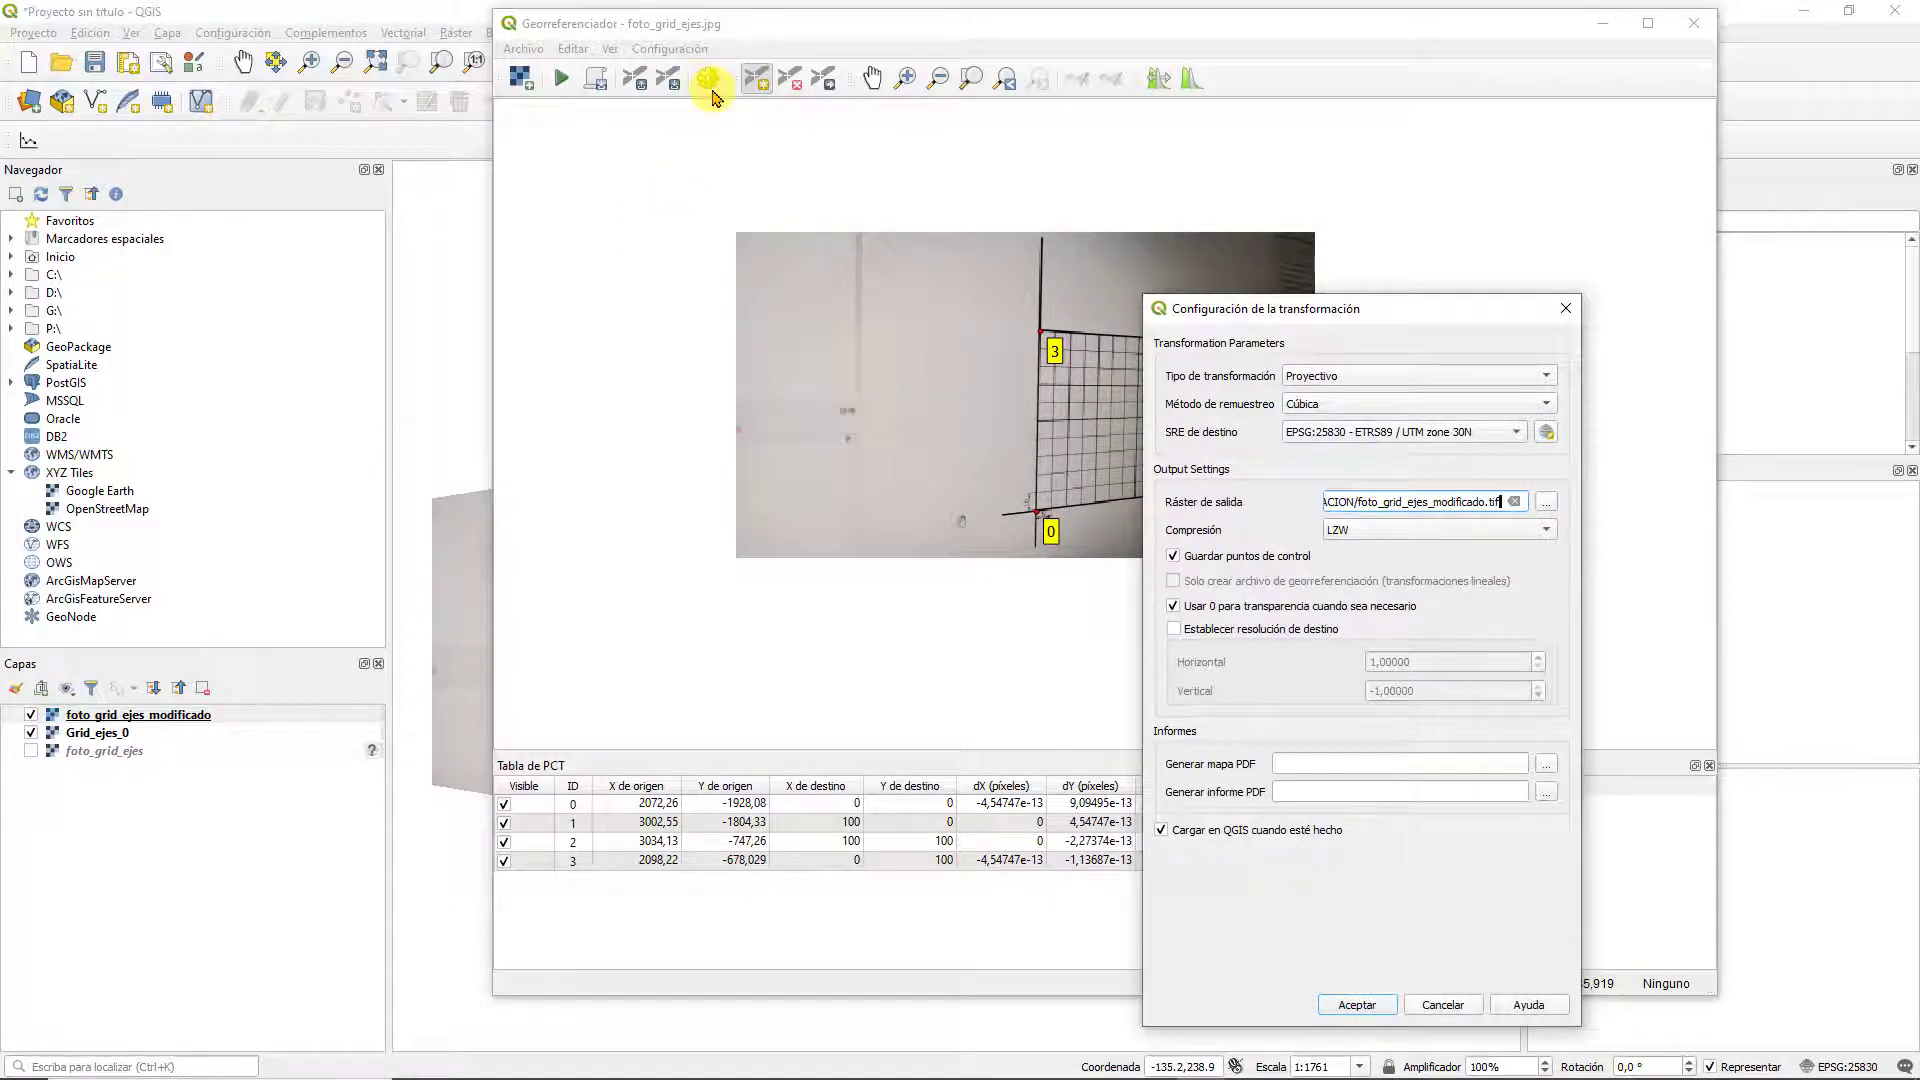
left_click(1318, 406)
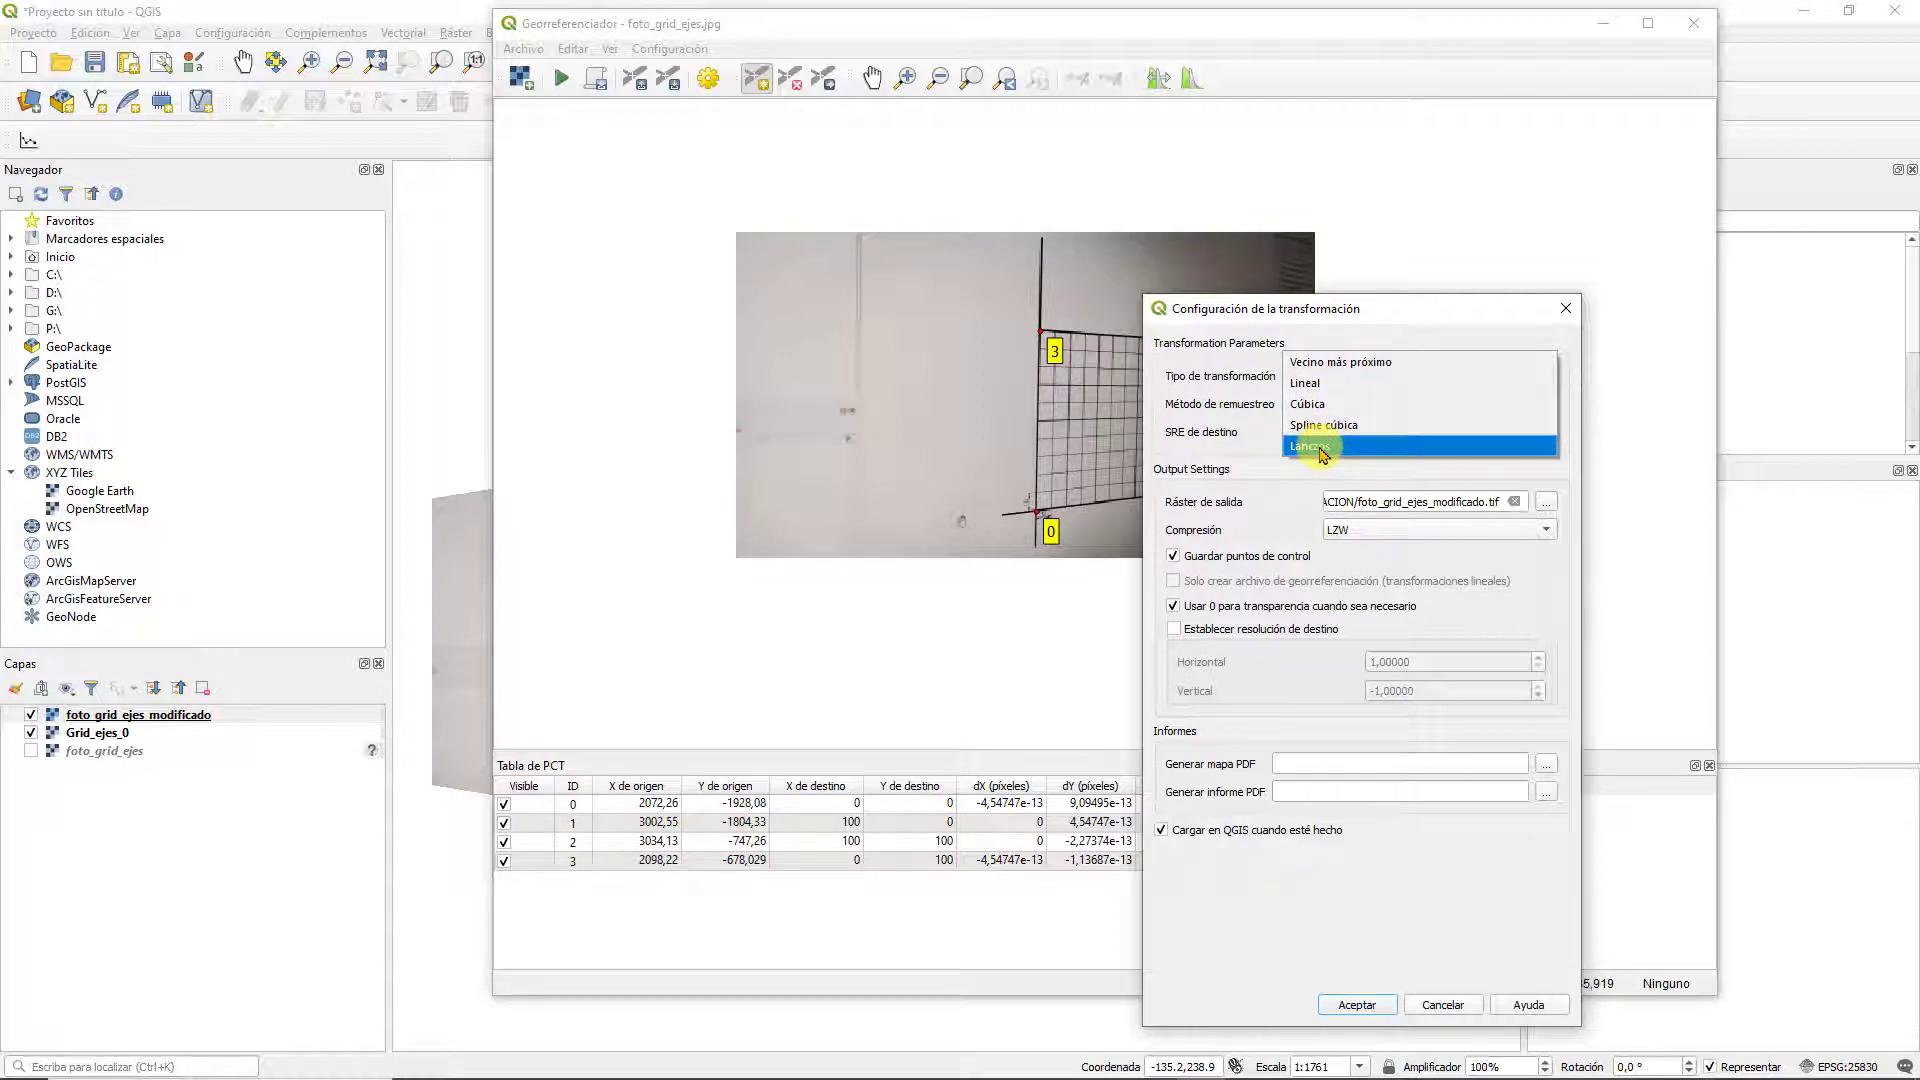
left_click(1339, 362)
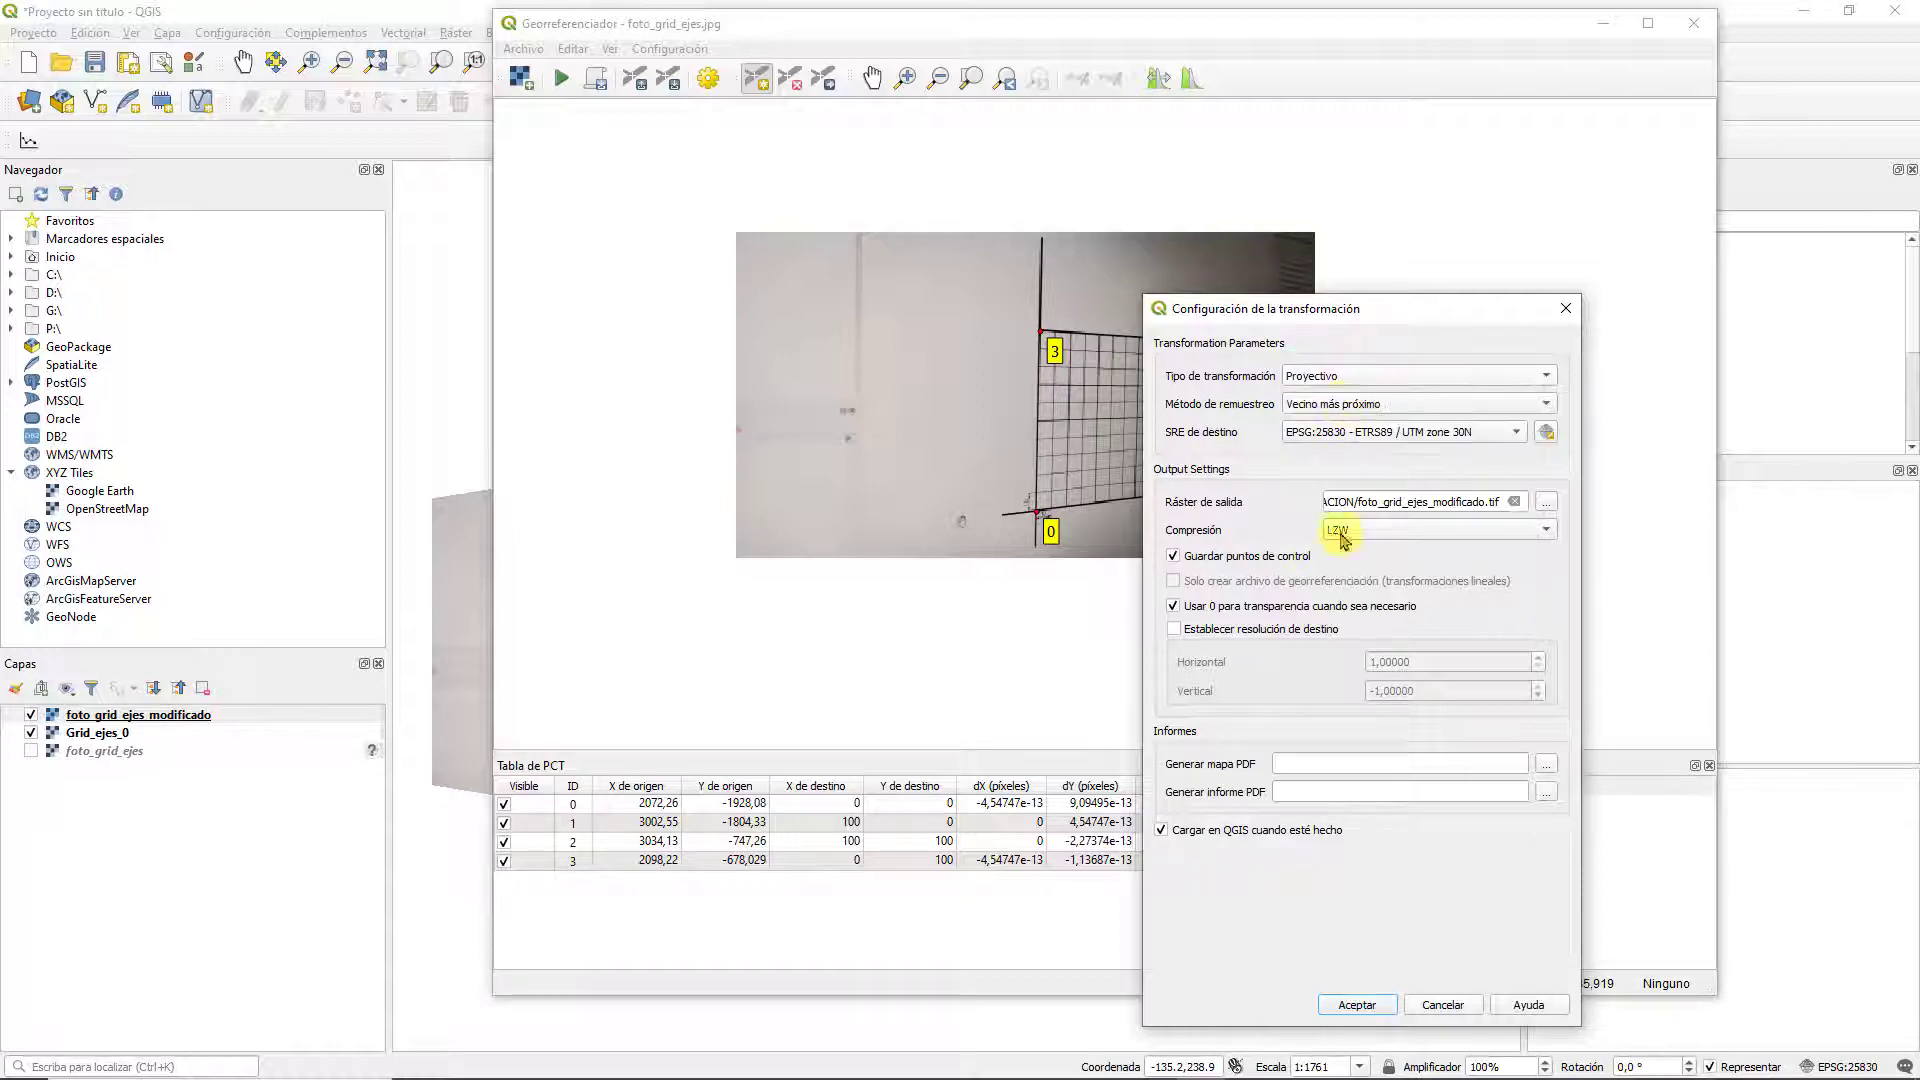
left_click(1358, 1005)
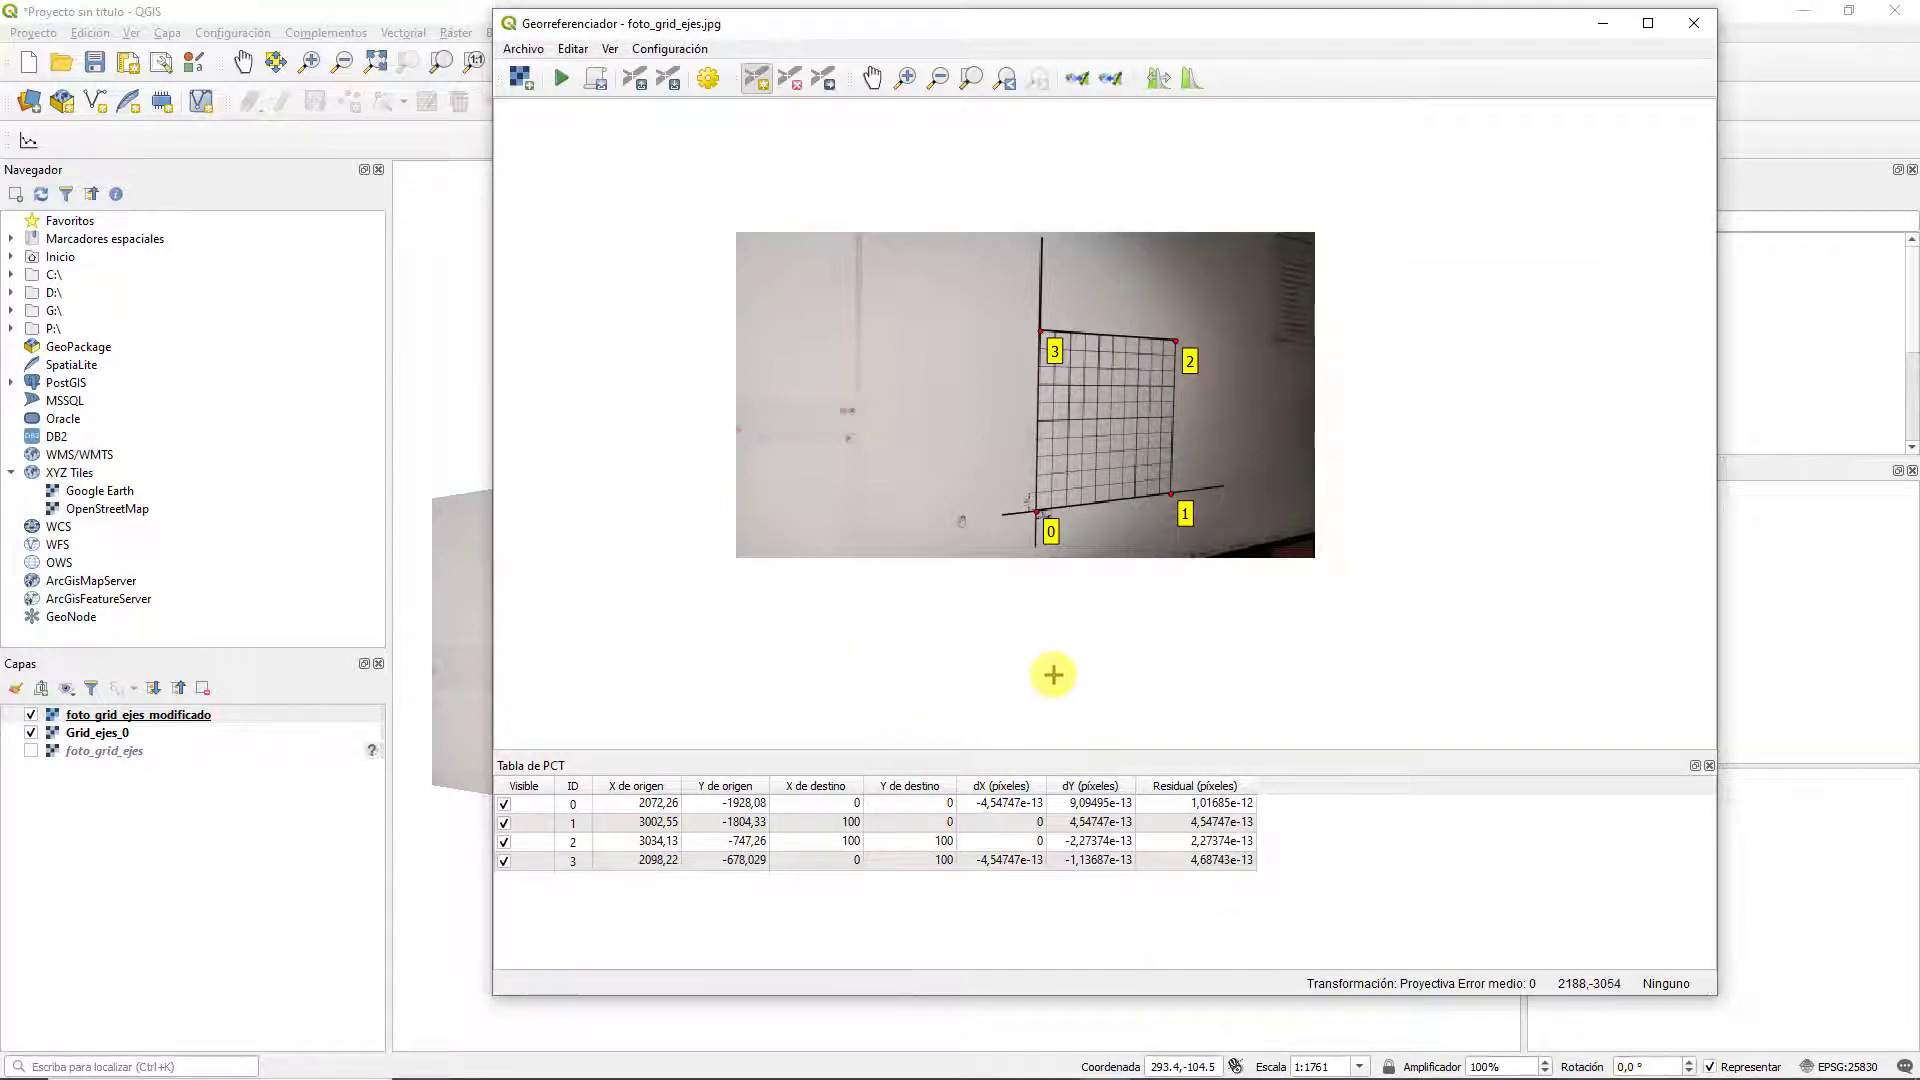
key("super")
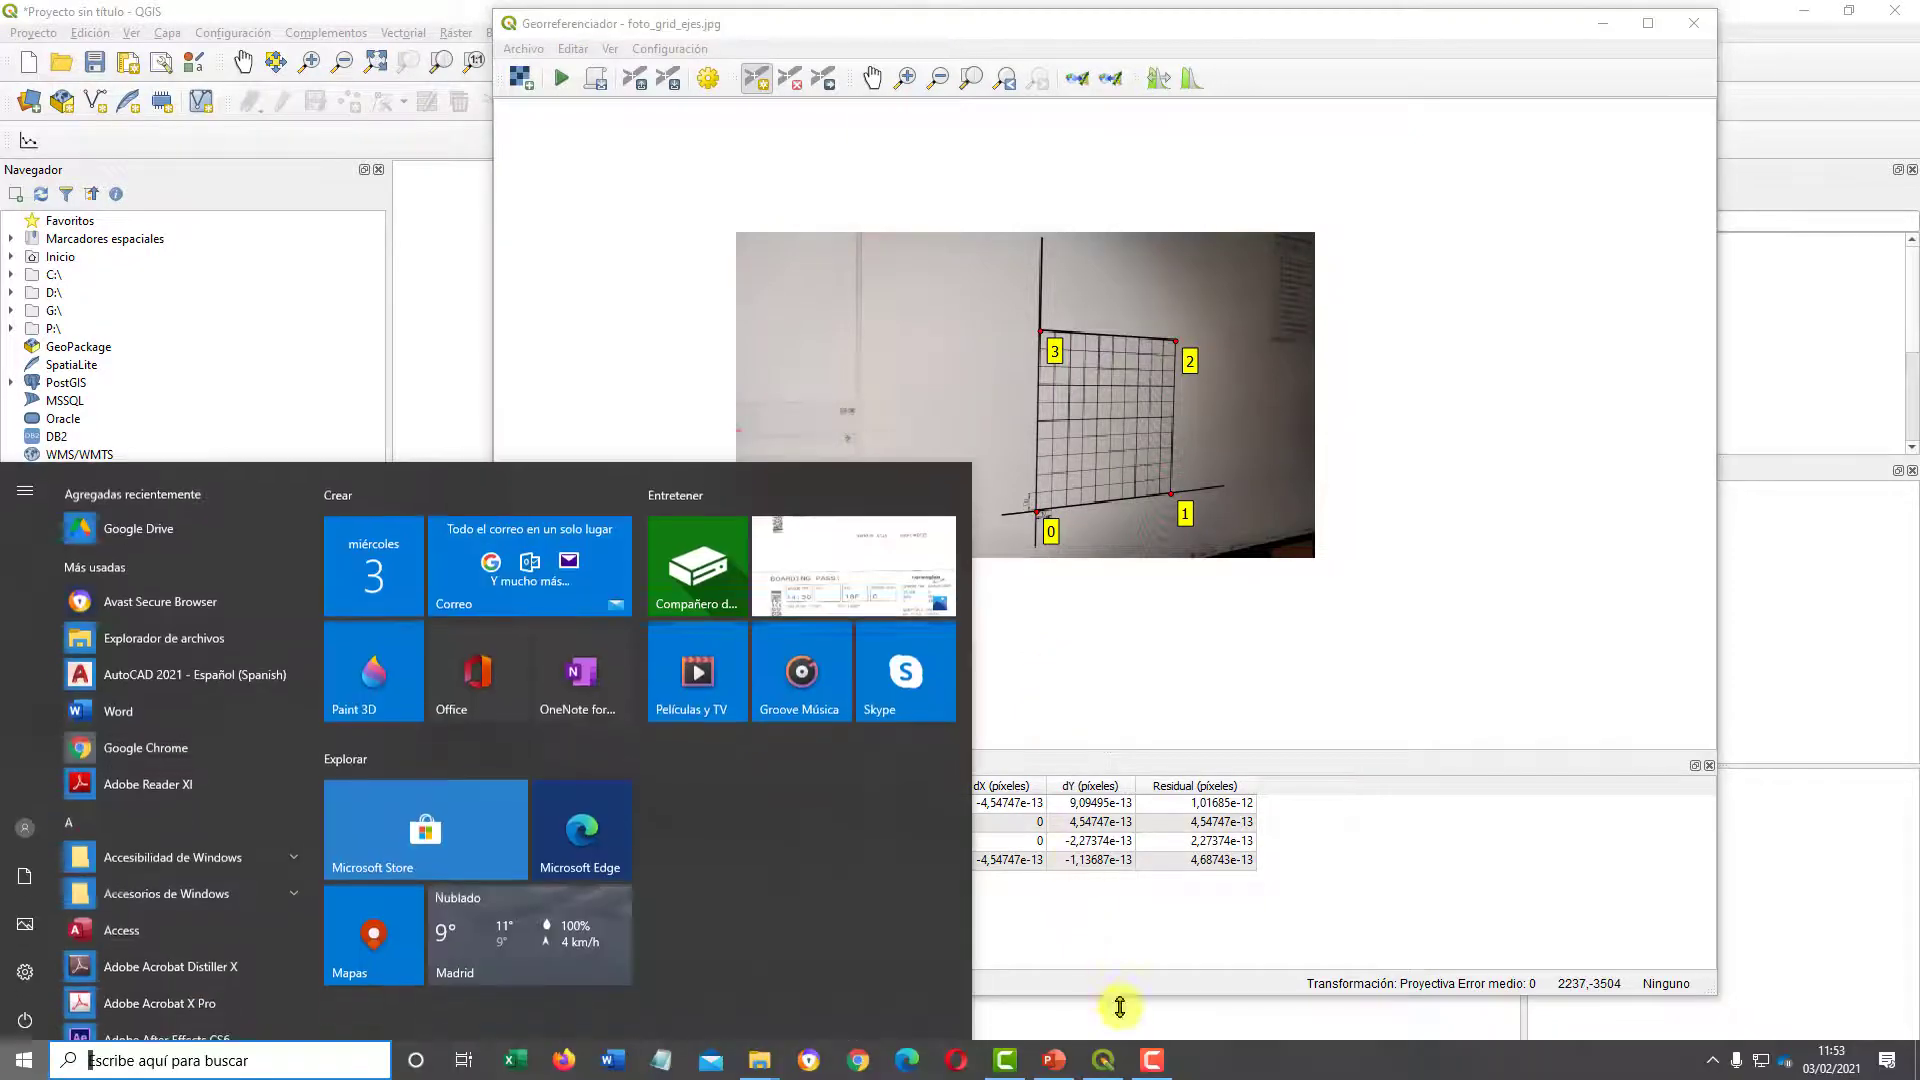
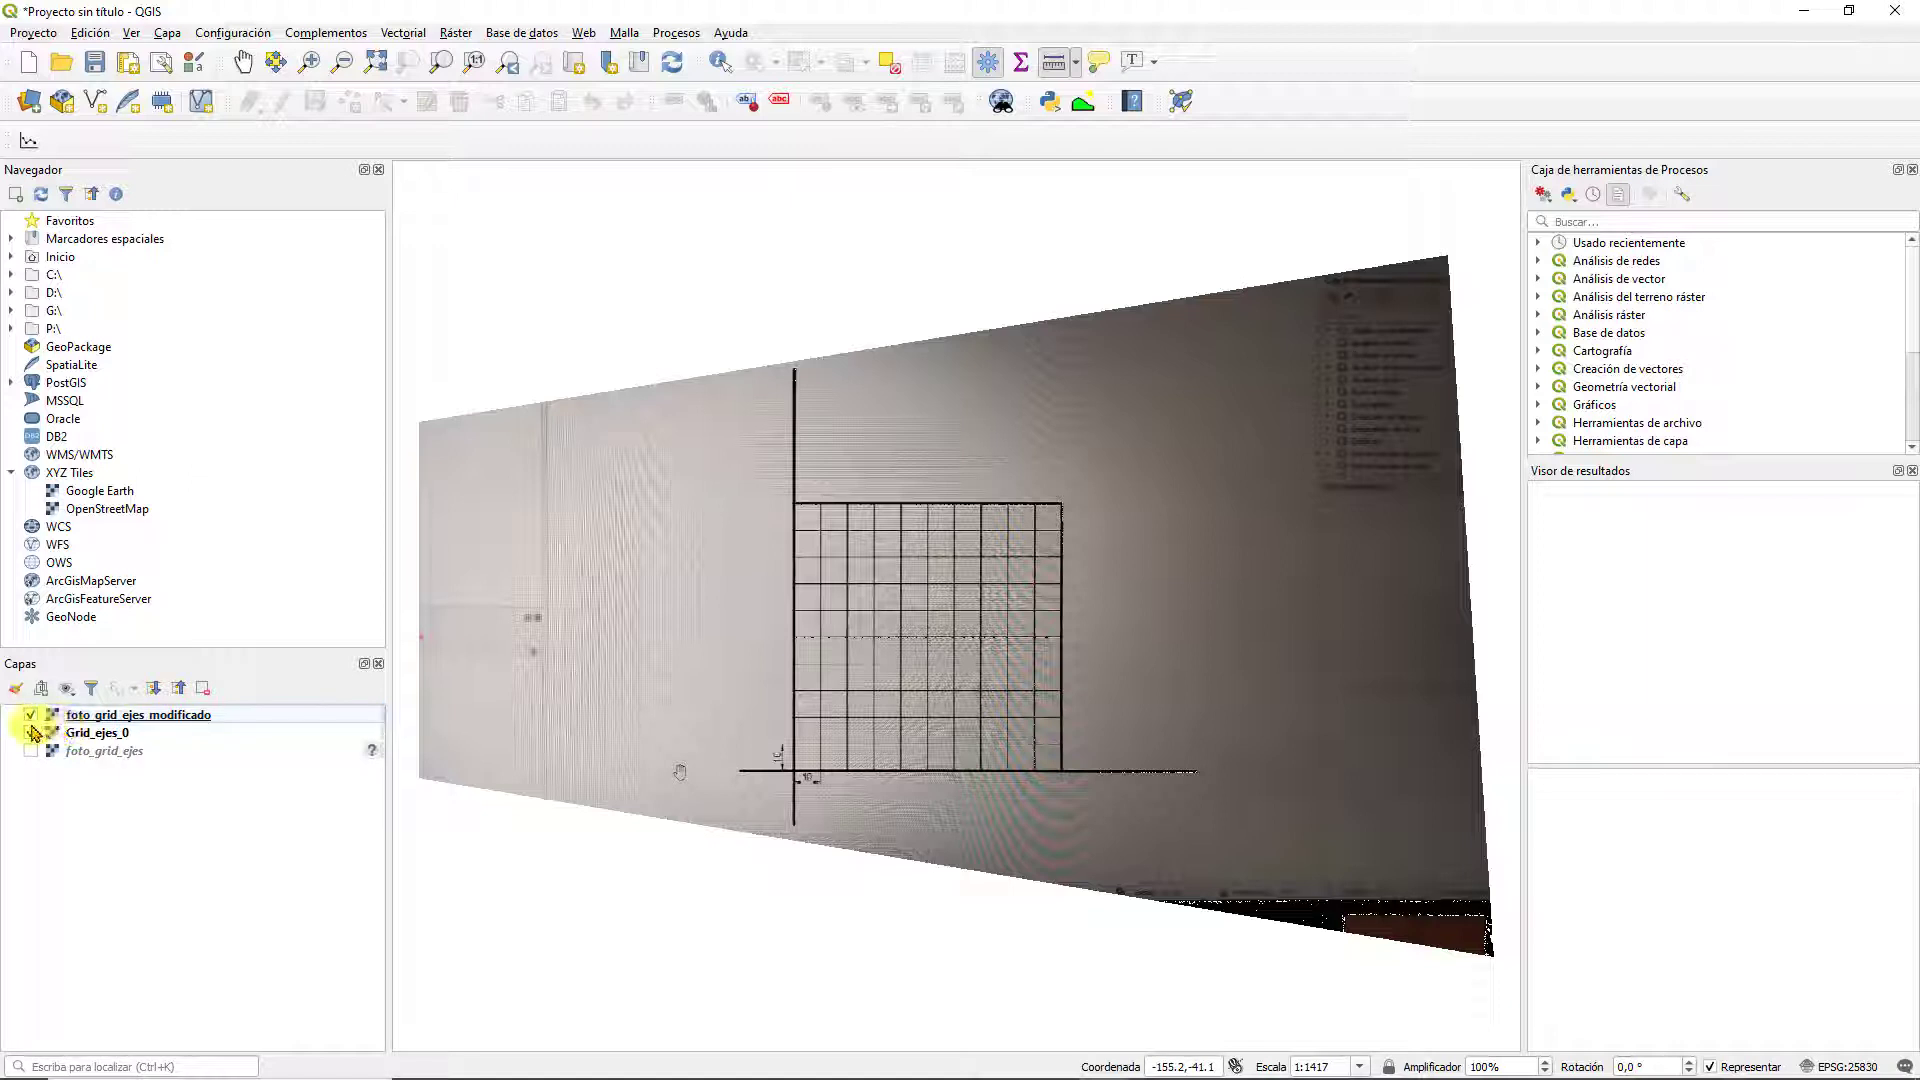
Toggle the layers' visibility in turn, leaving only Grid_ejes_0 displayed on the map
left_click(31, 732)
left_click(31, 716)
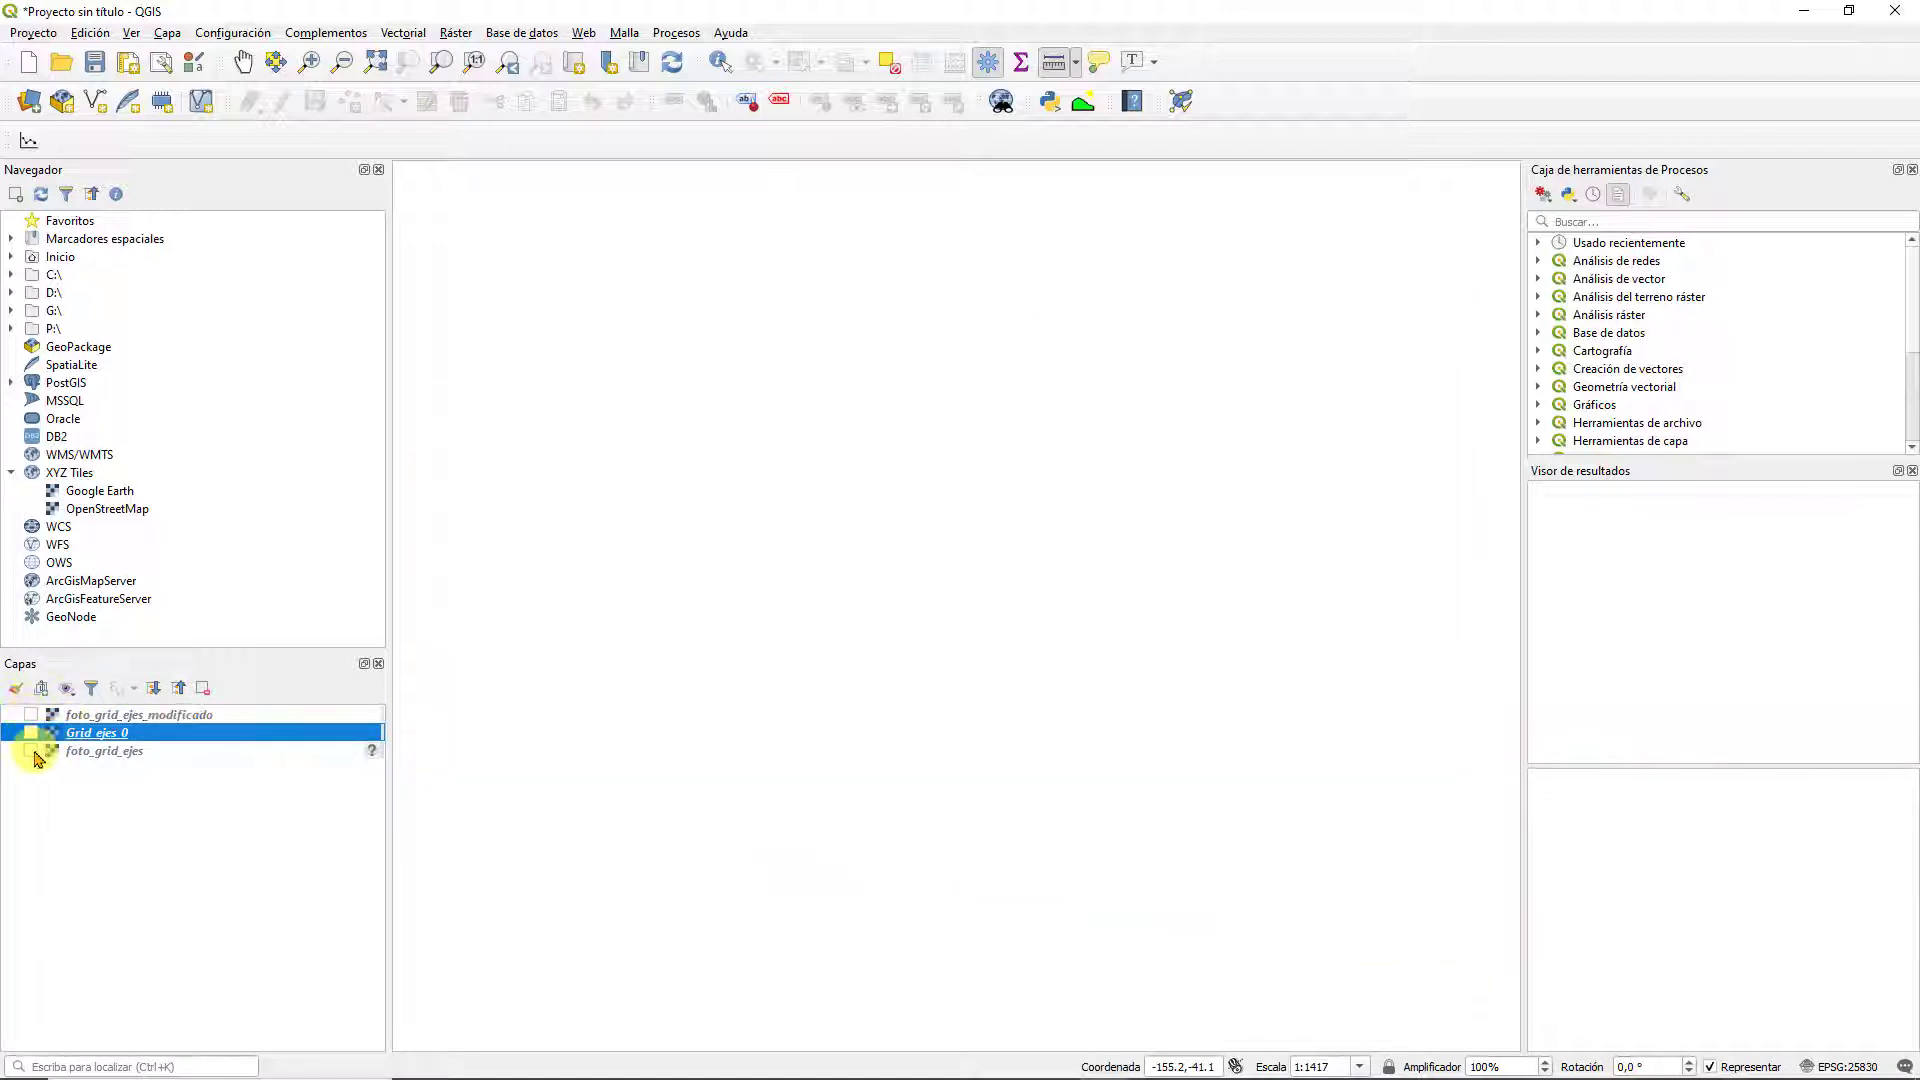
left_click(32, 750)
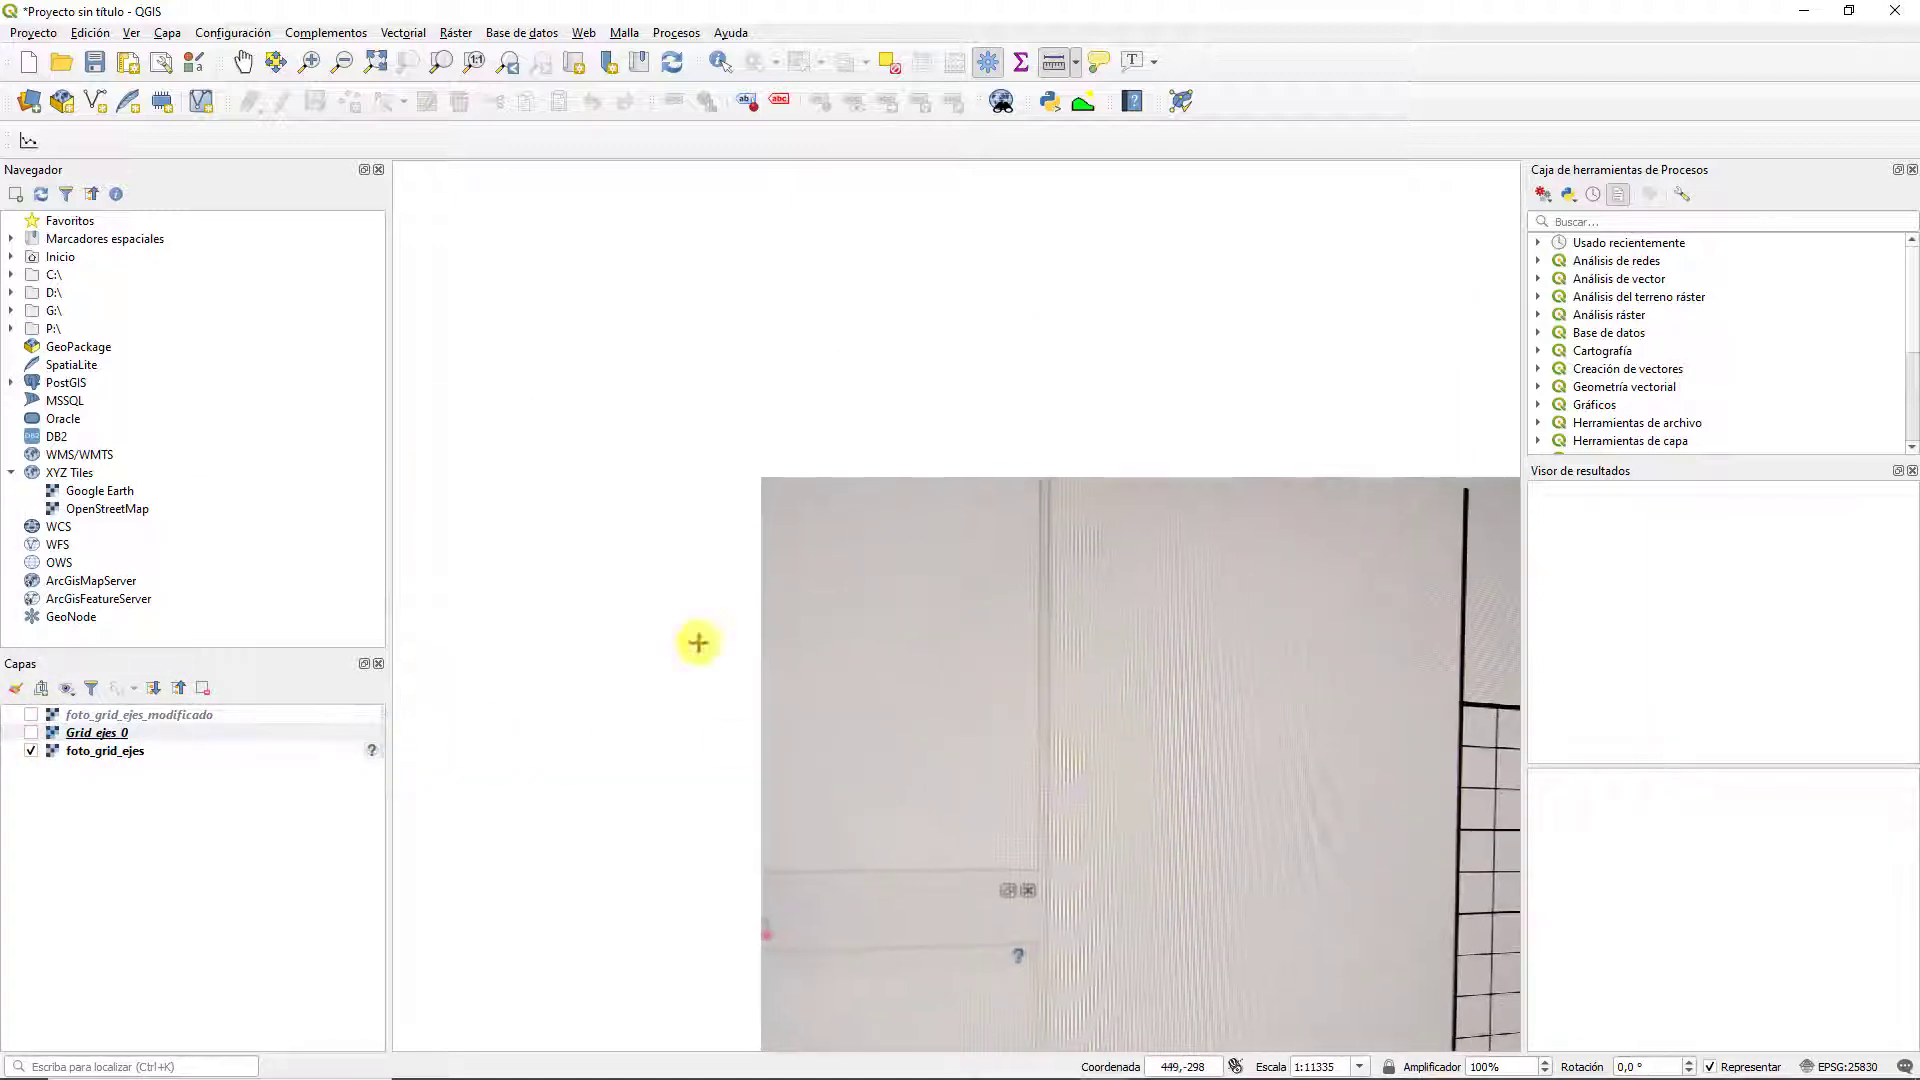
left_click(31, 752)
left_click(32, 716)
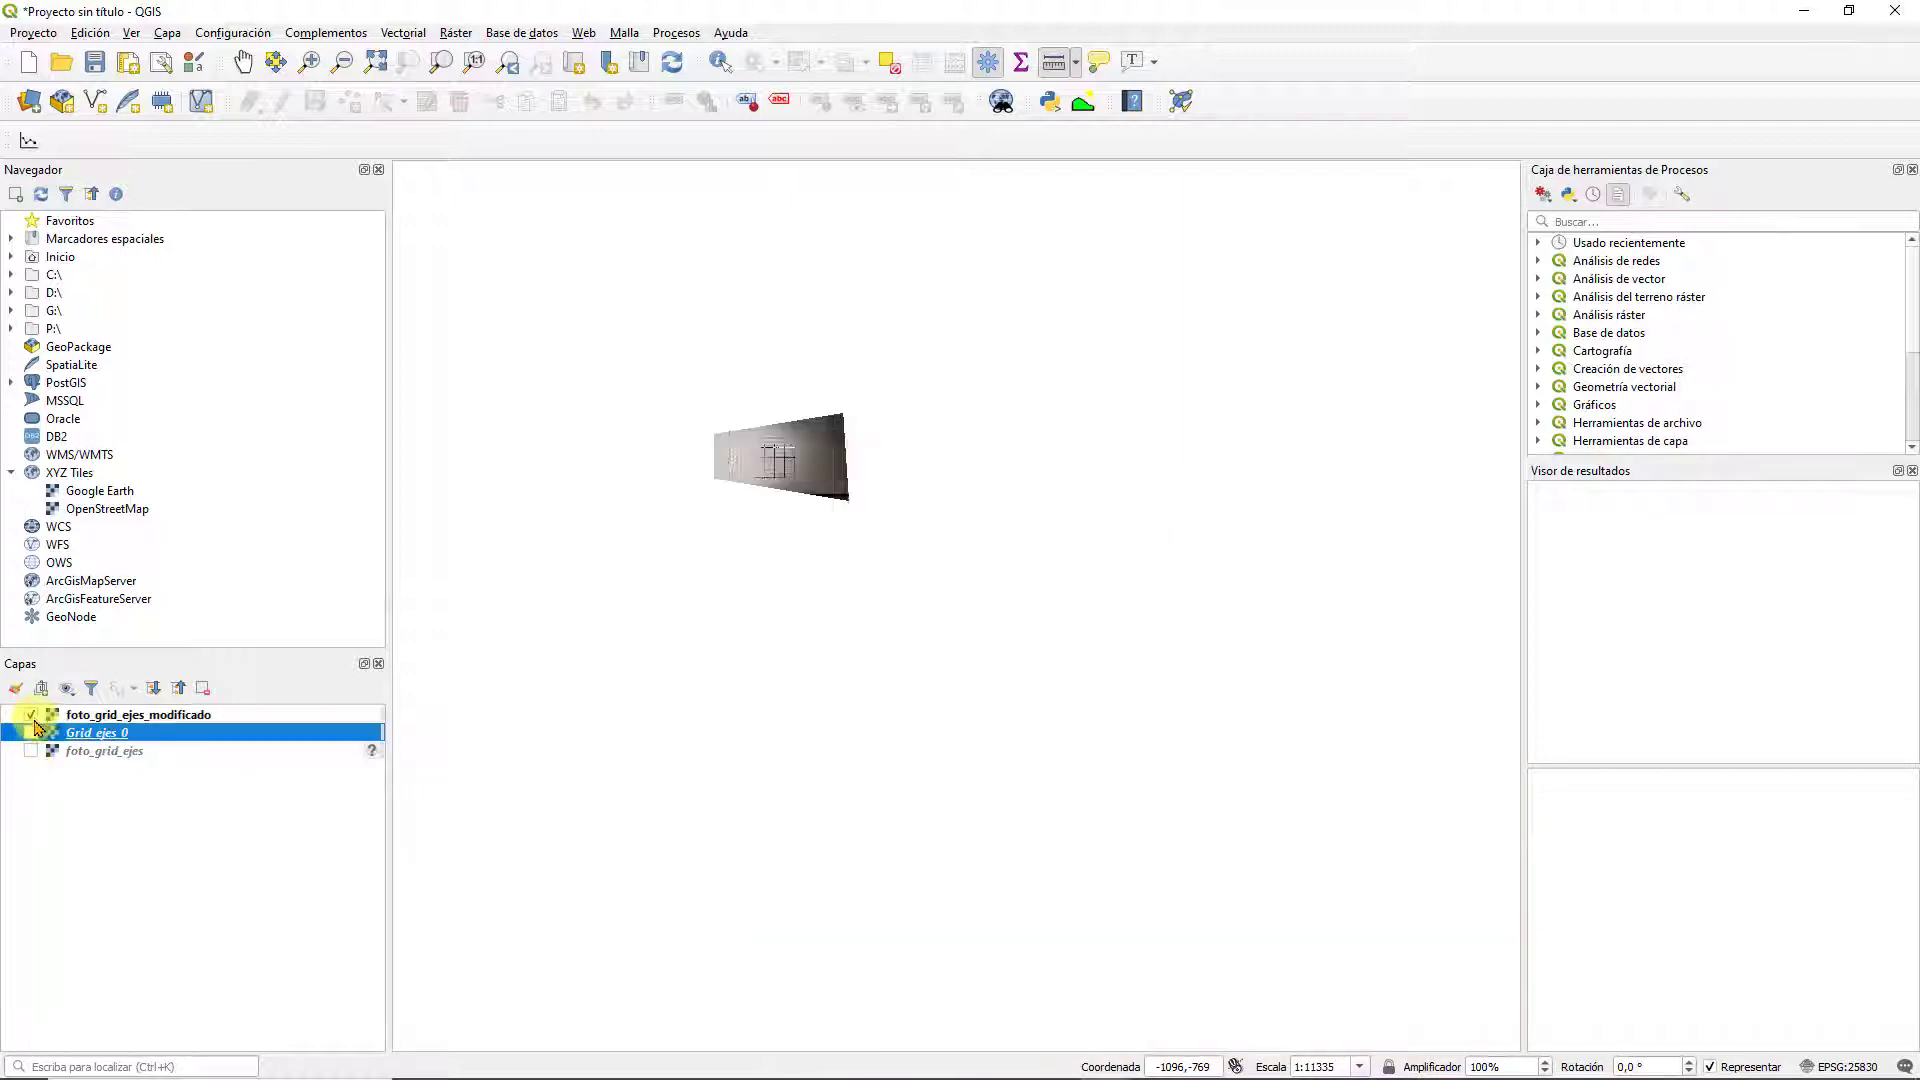
left_click(31, 715)
left_click(31, 733)
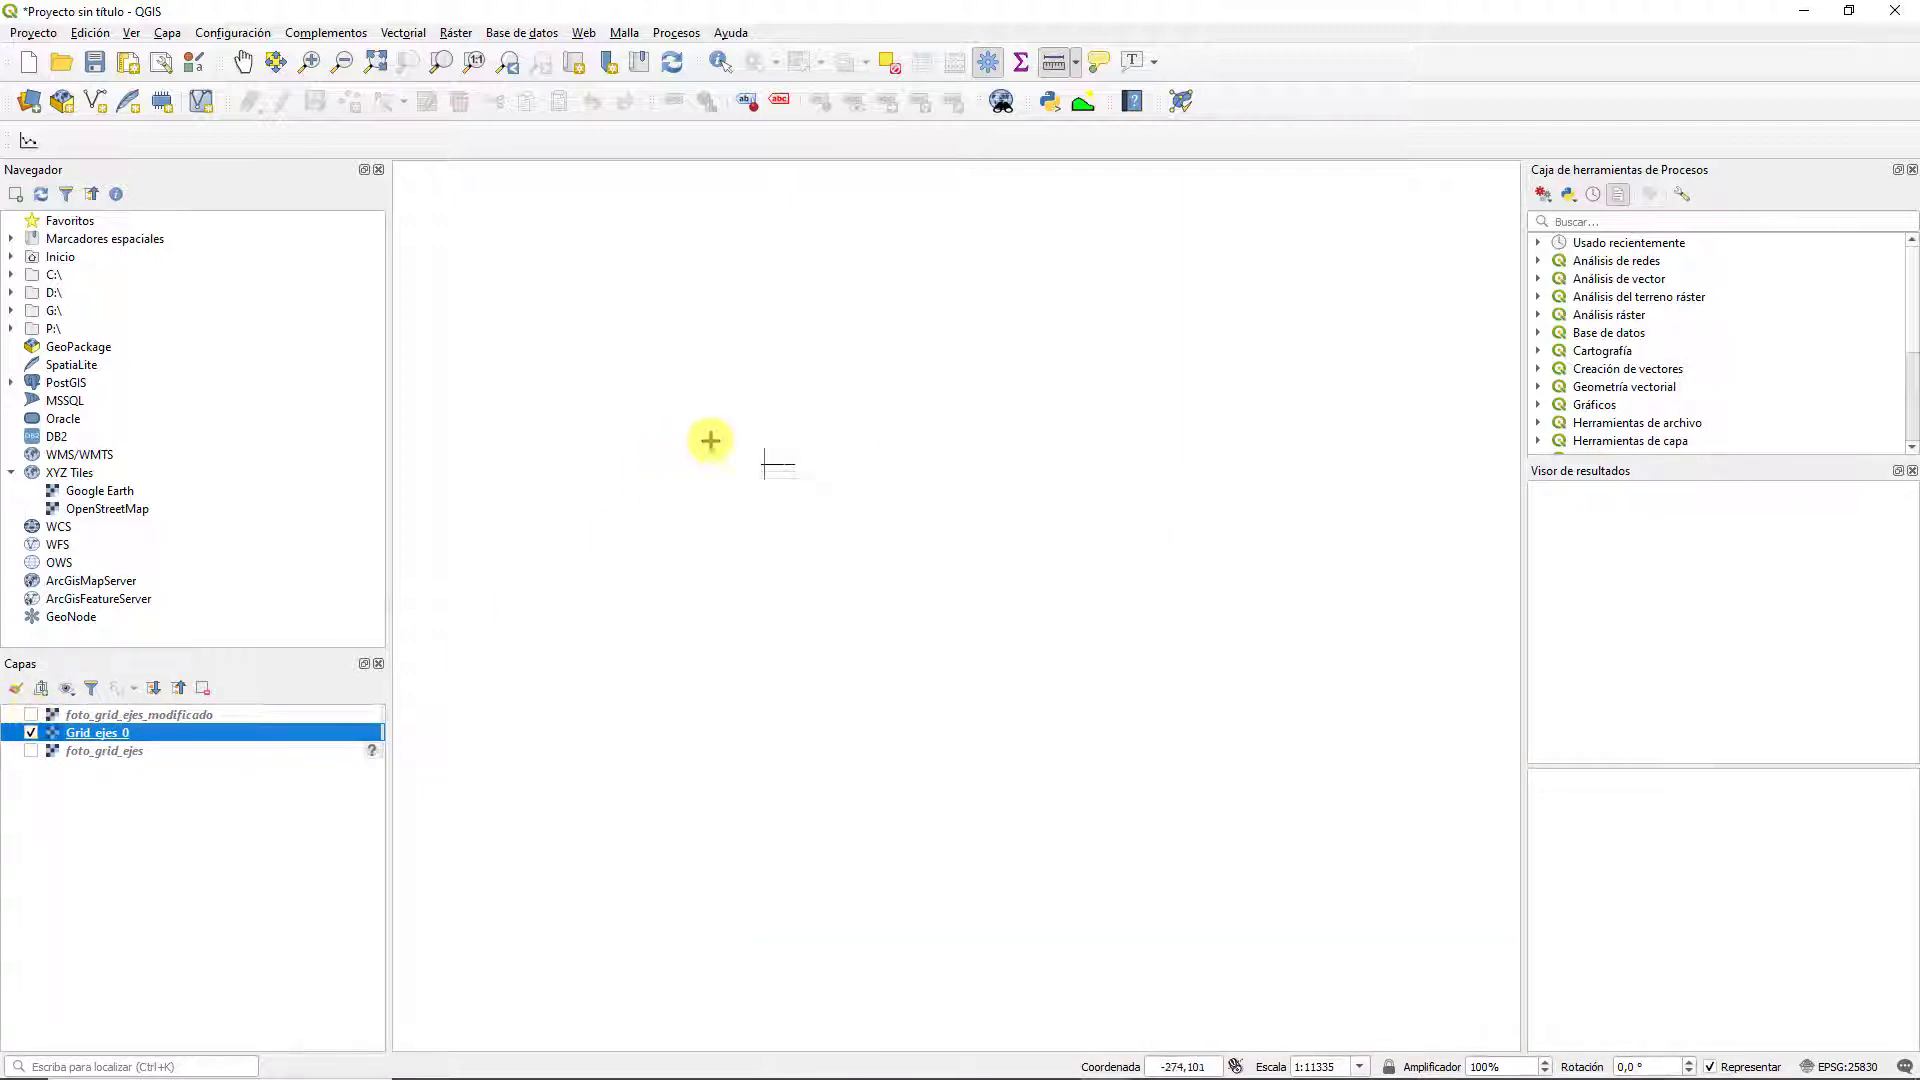
scroll(799, 500, "up", 4)
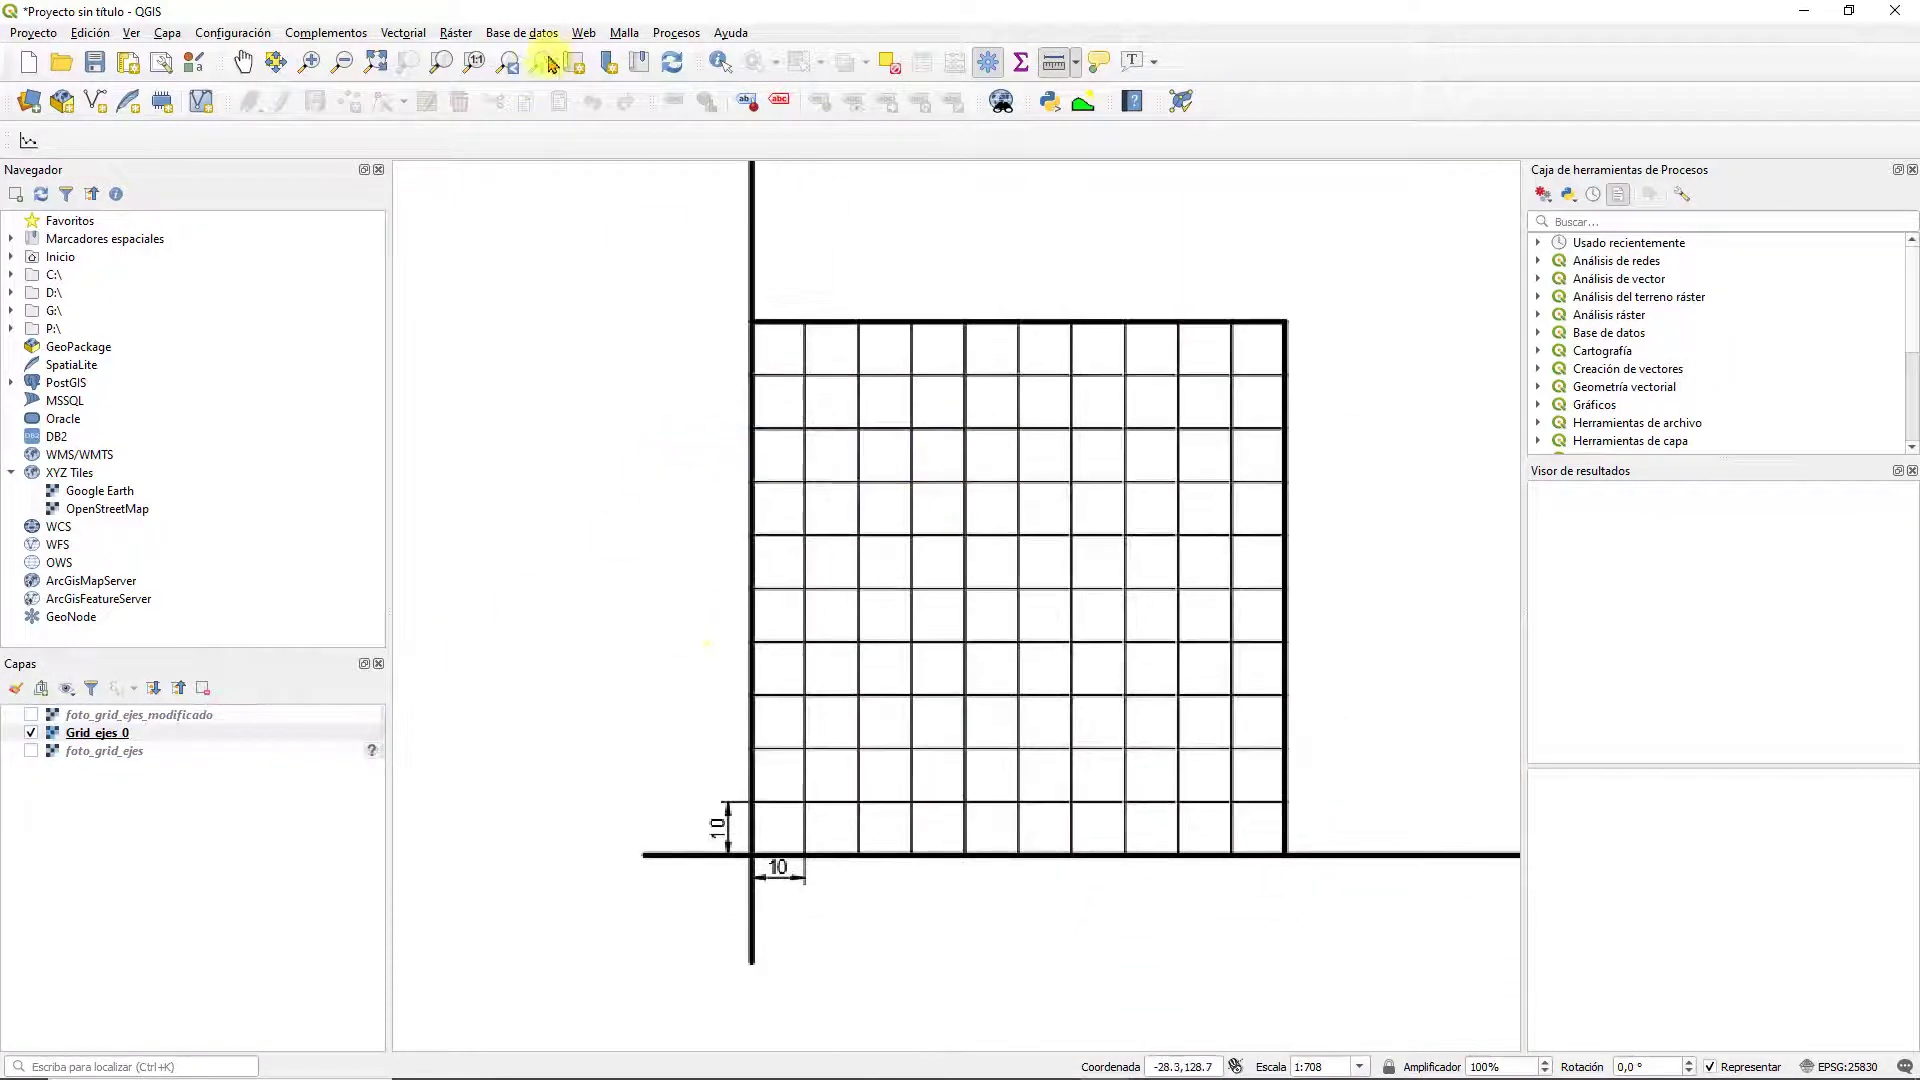
In the Georeferencer, set the transformation type to Helmert and load the raster Grid_ejes_0 from the P9_GEORREFERENCIACION folder
left_click(455, 34)
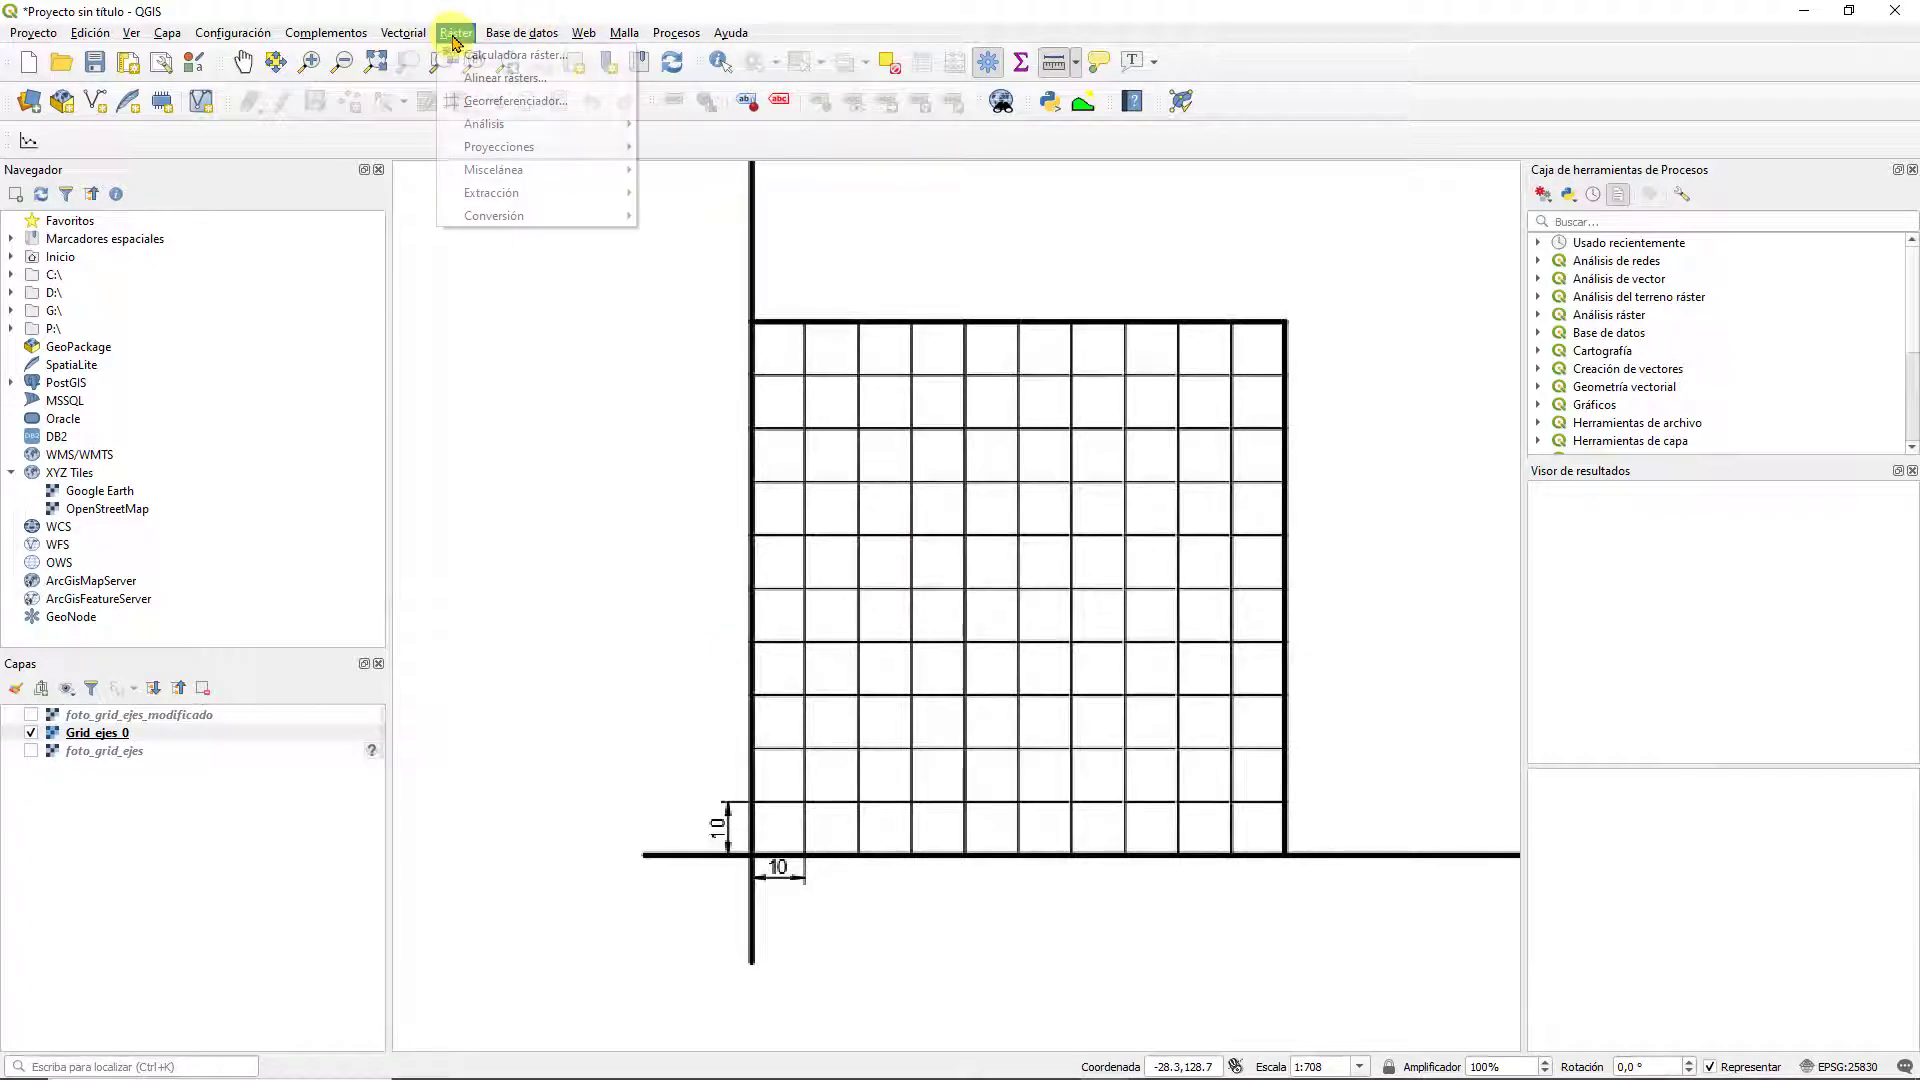
left_click(482, 110)
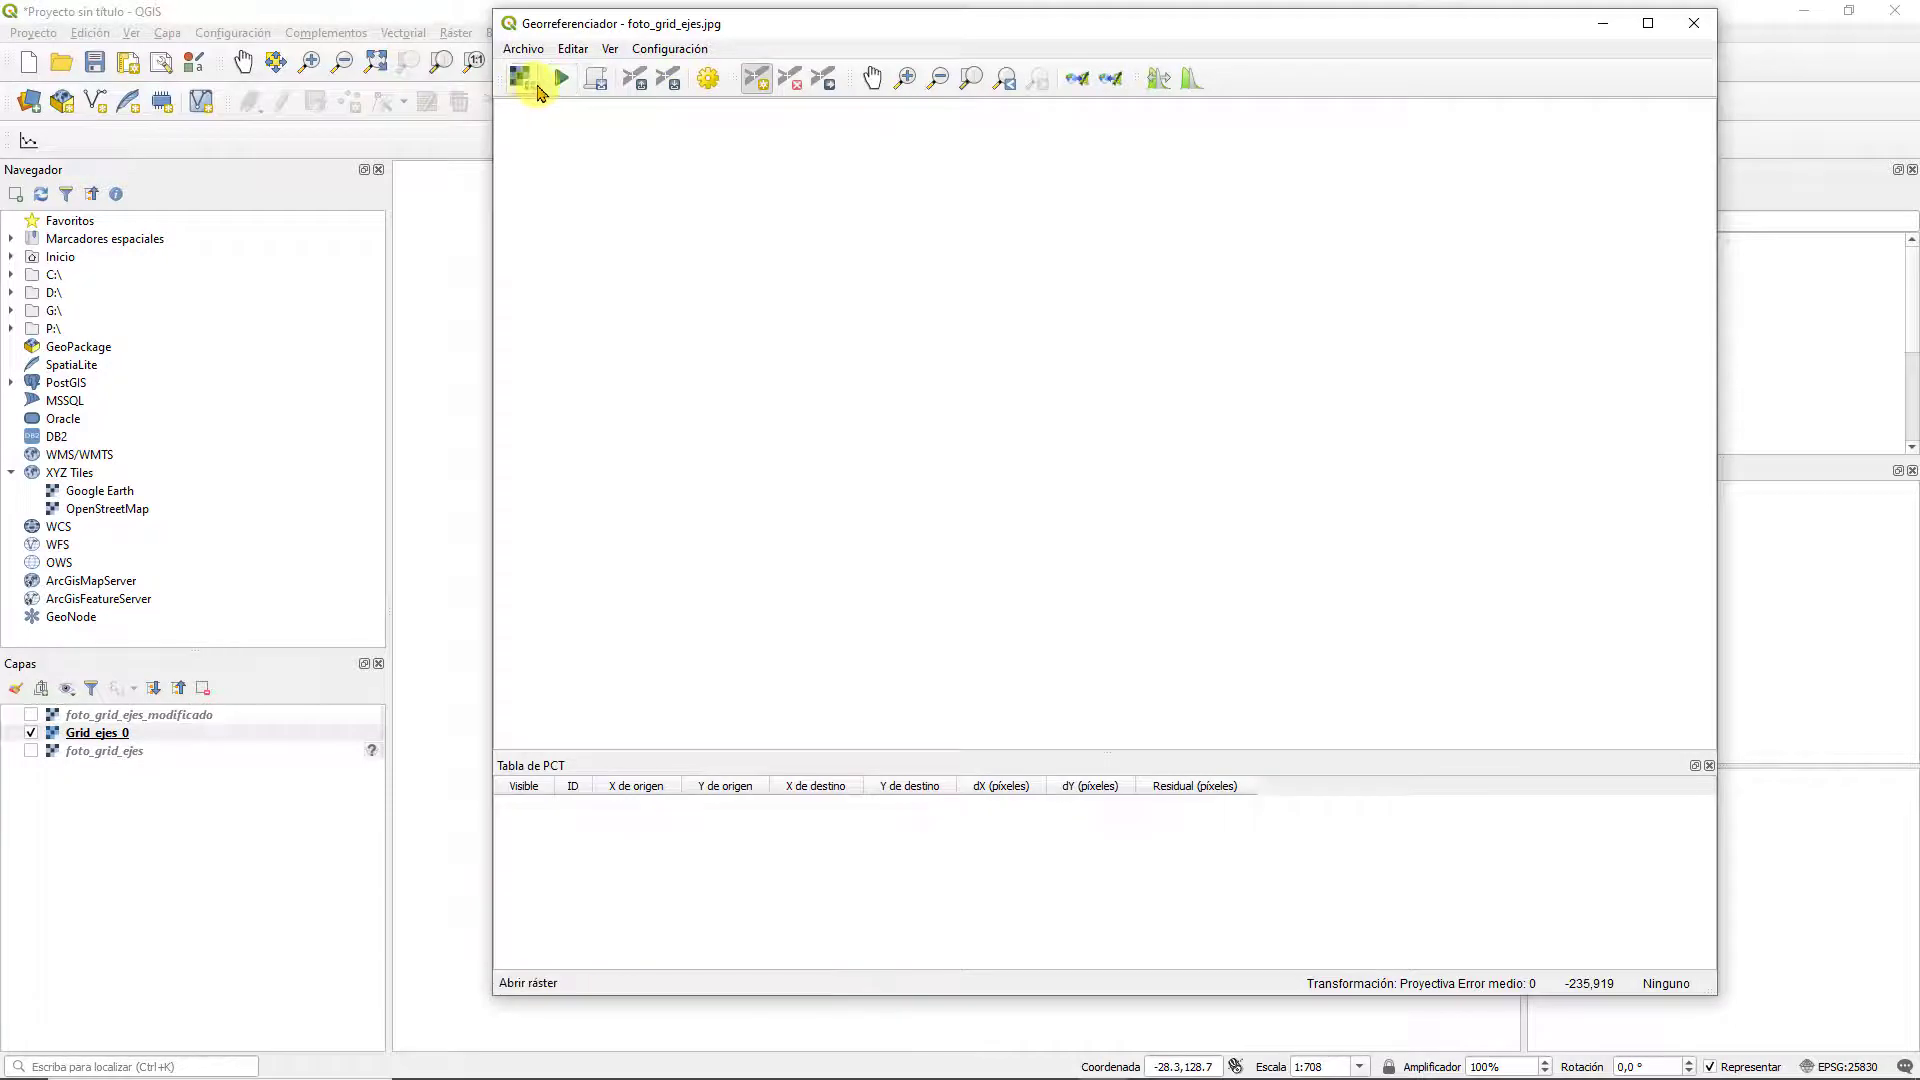
left_click(706, 79)
left_click(1362, 388)
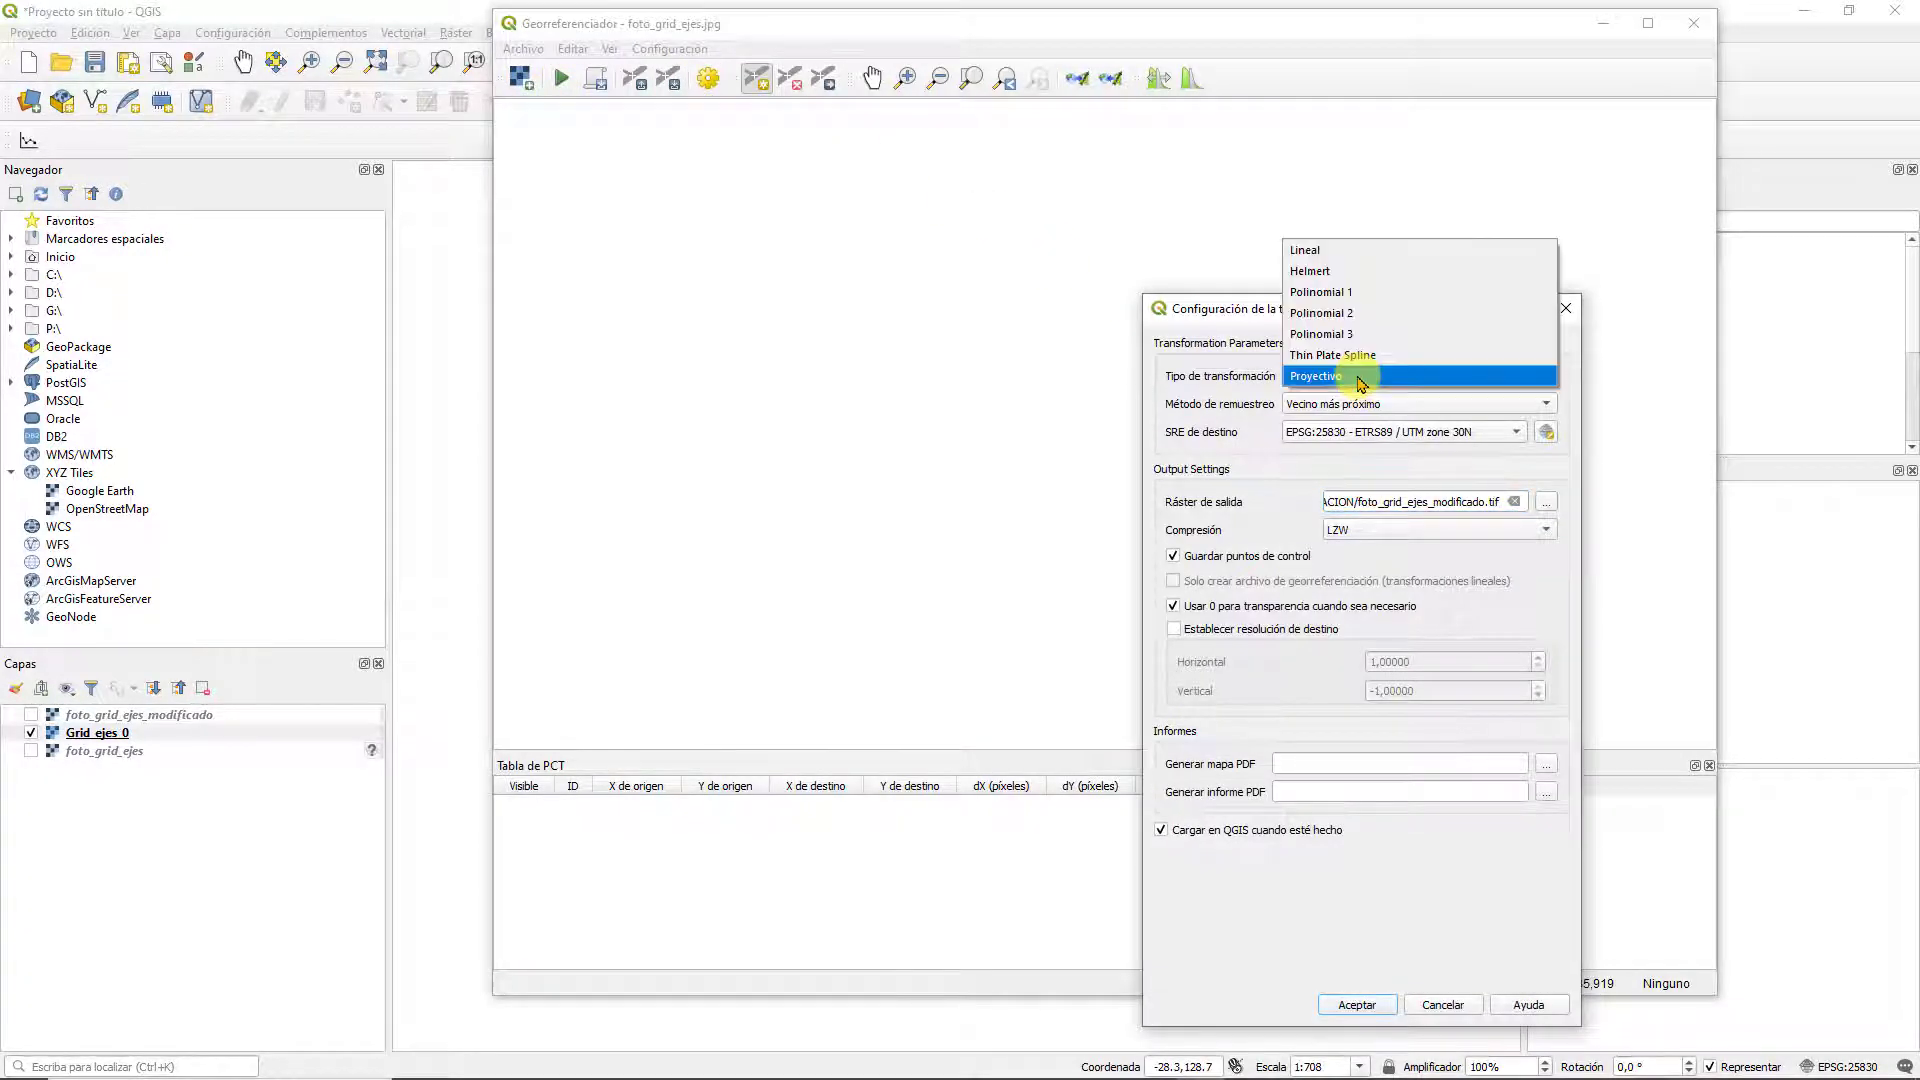
left_click(1322, 276)
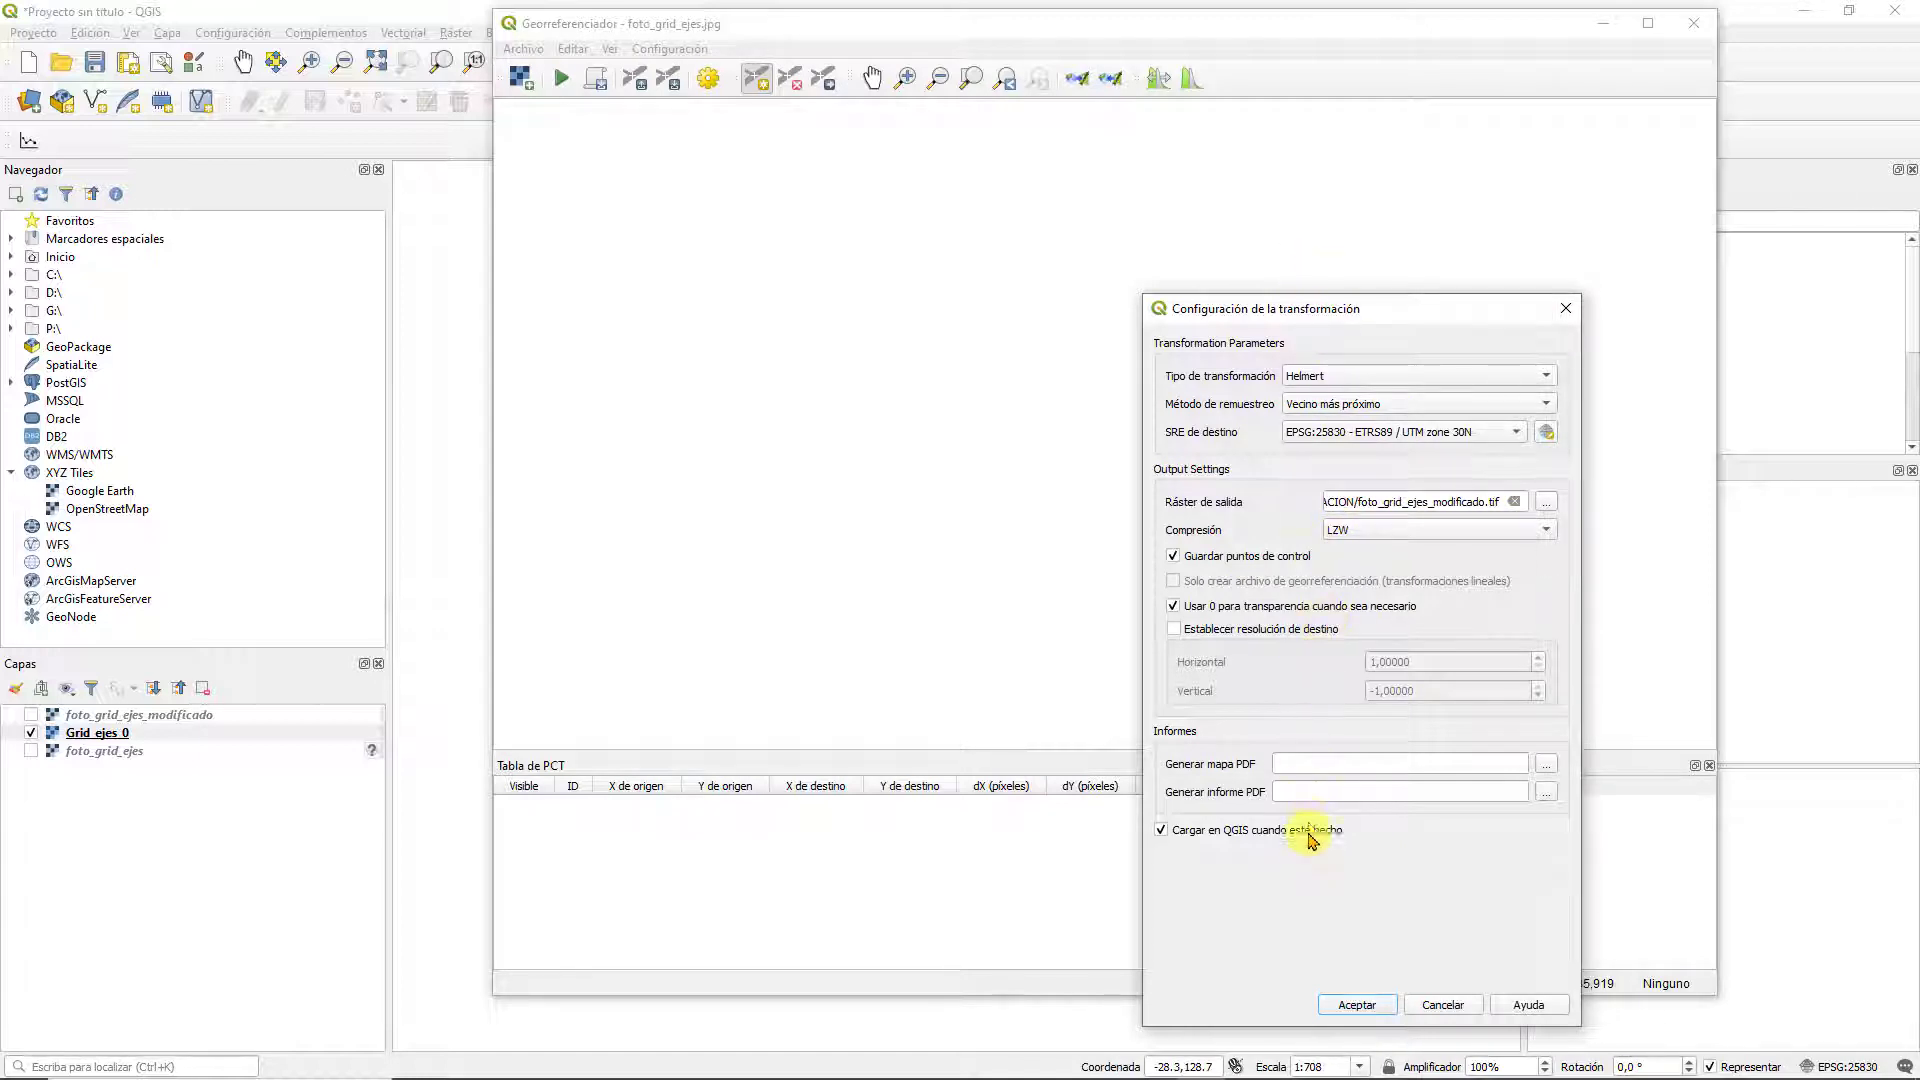
left_click(1354, 1003)
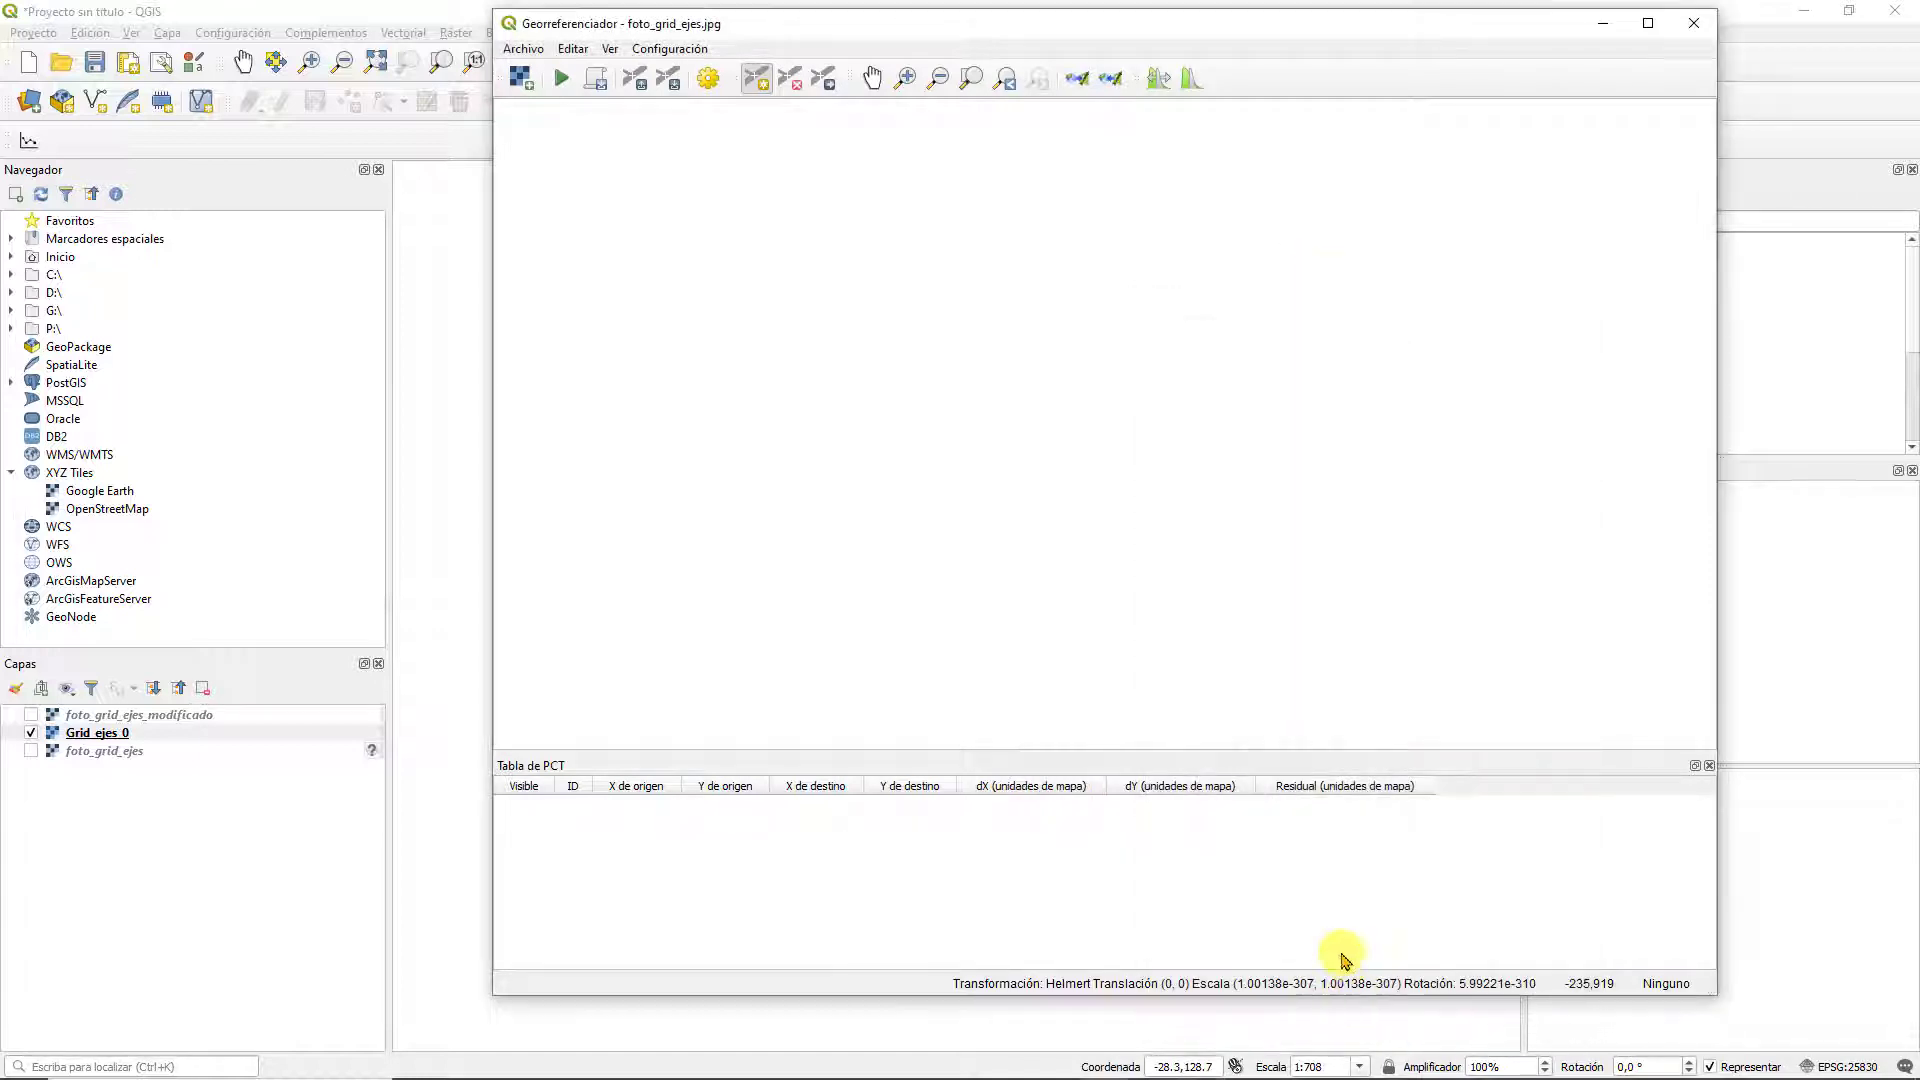
left_click(527, 82)
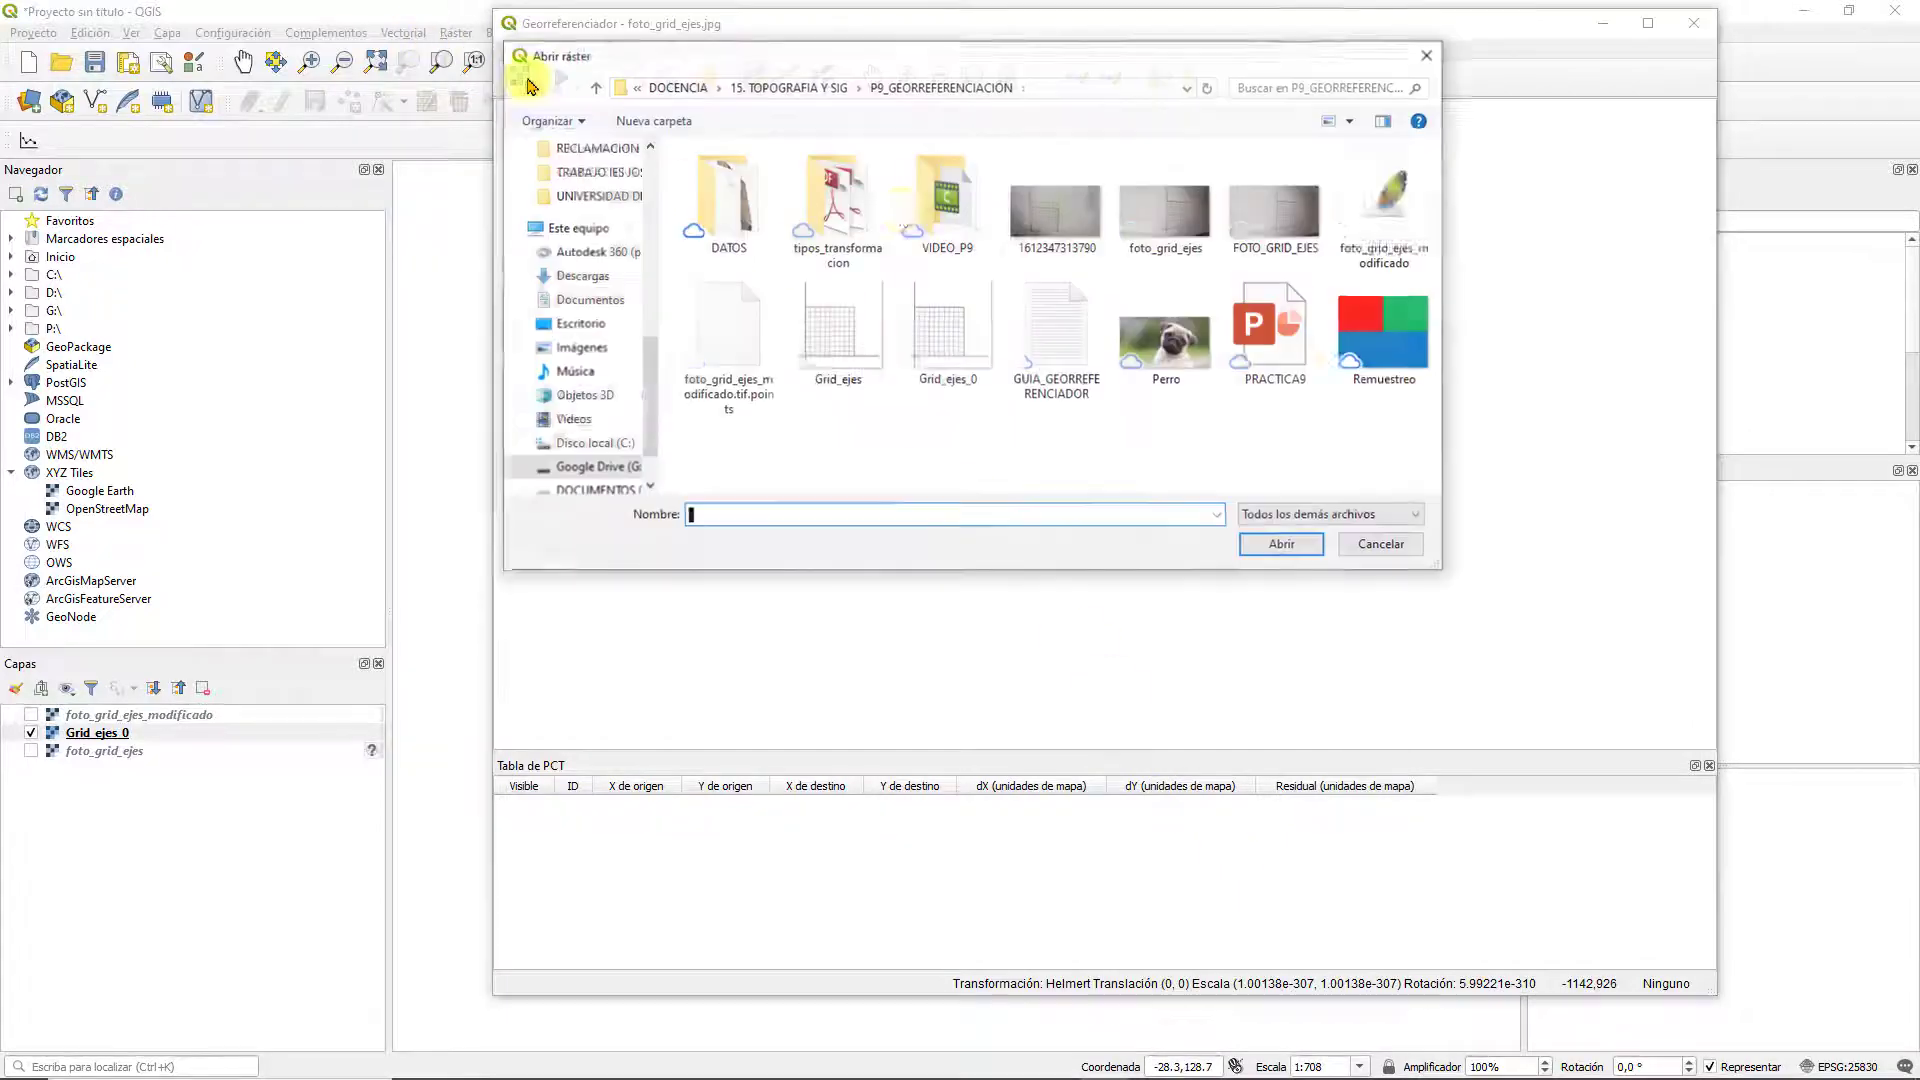
double_click(939, 330)
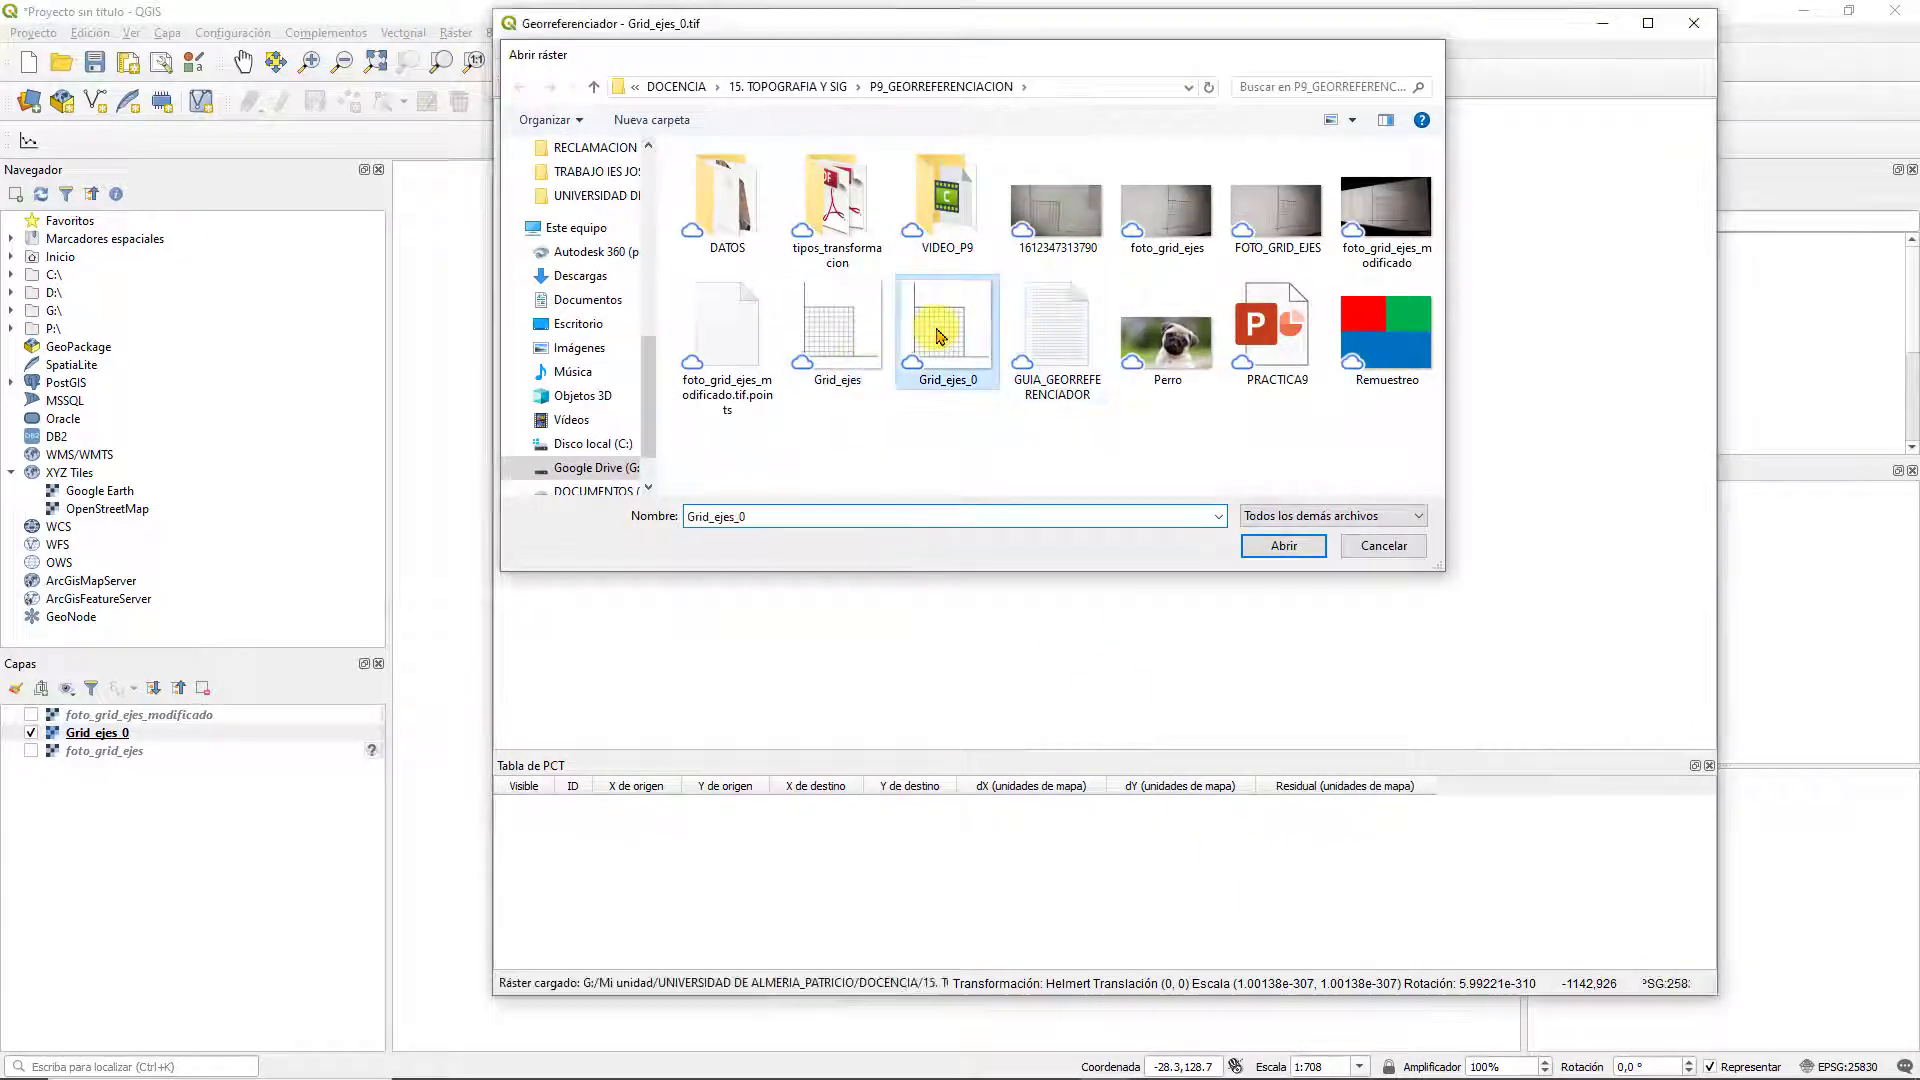
Add a control point at the grid's axis origin, picking its destination from the map canvas outside the grid at about X 147.164, Y 79.066
scroll(911, 694, "up", 1)
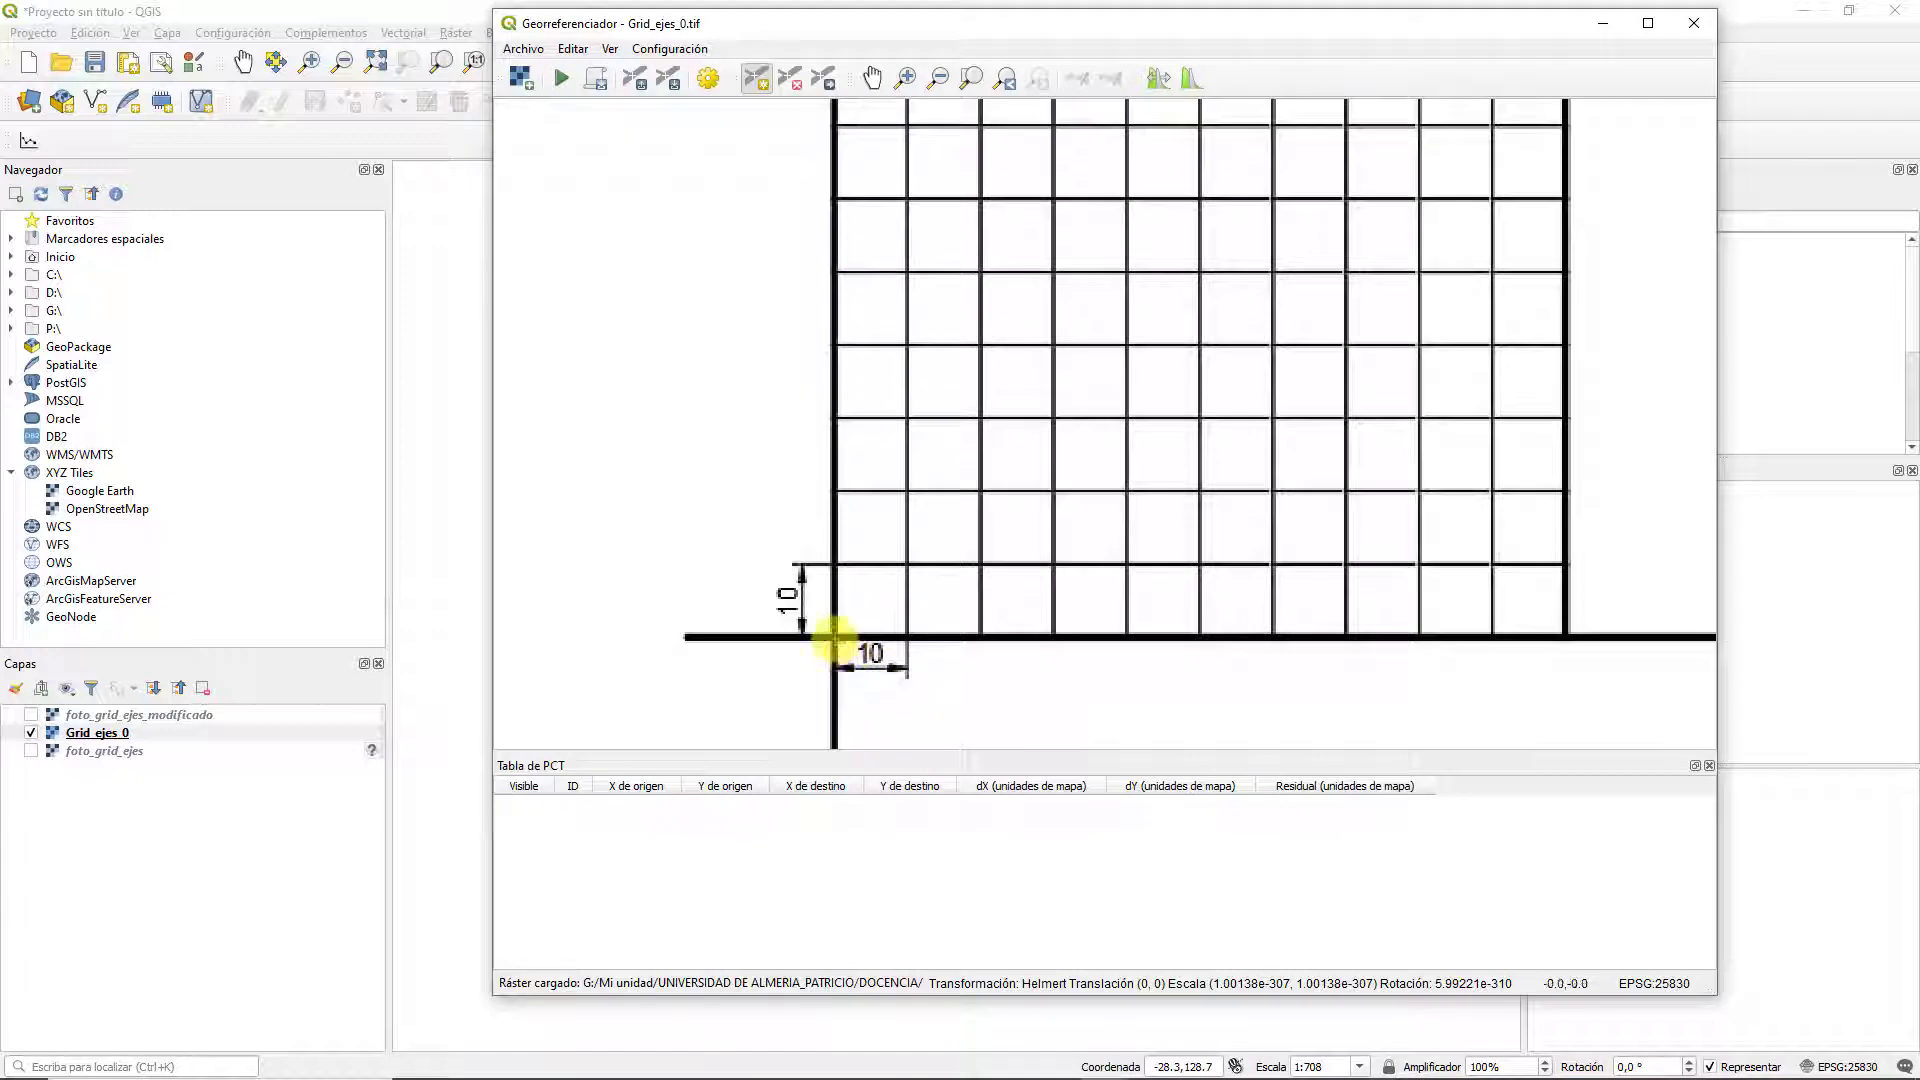
left_click(836, 637)
left_click(1212, 678)
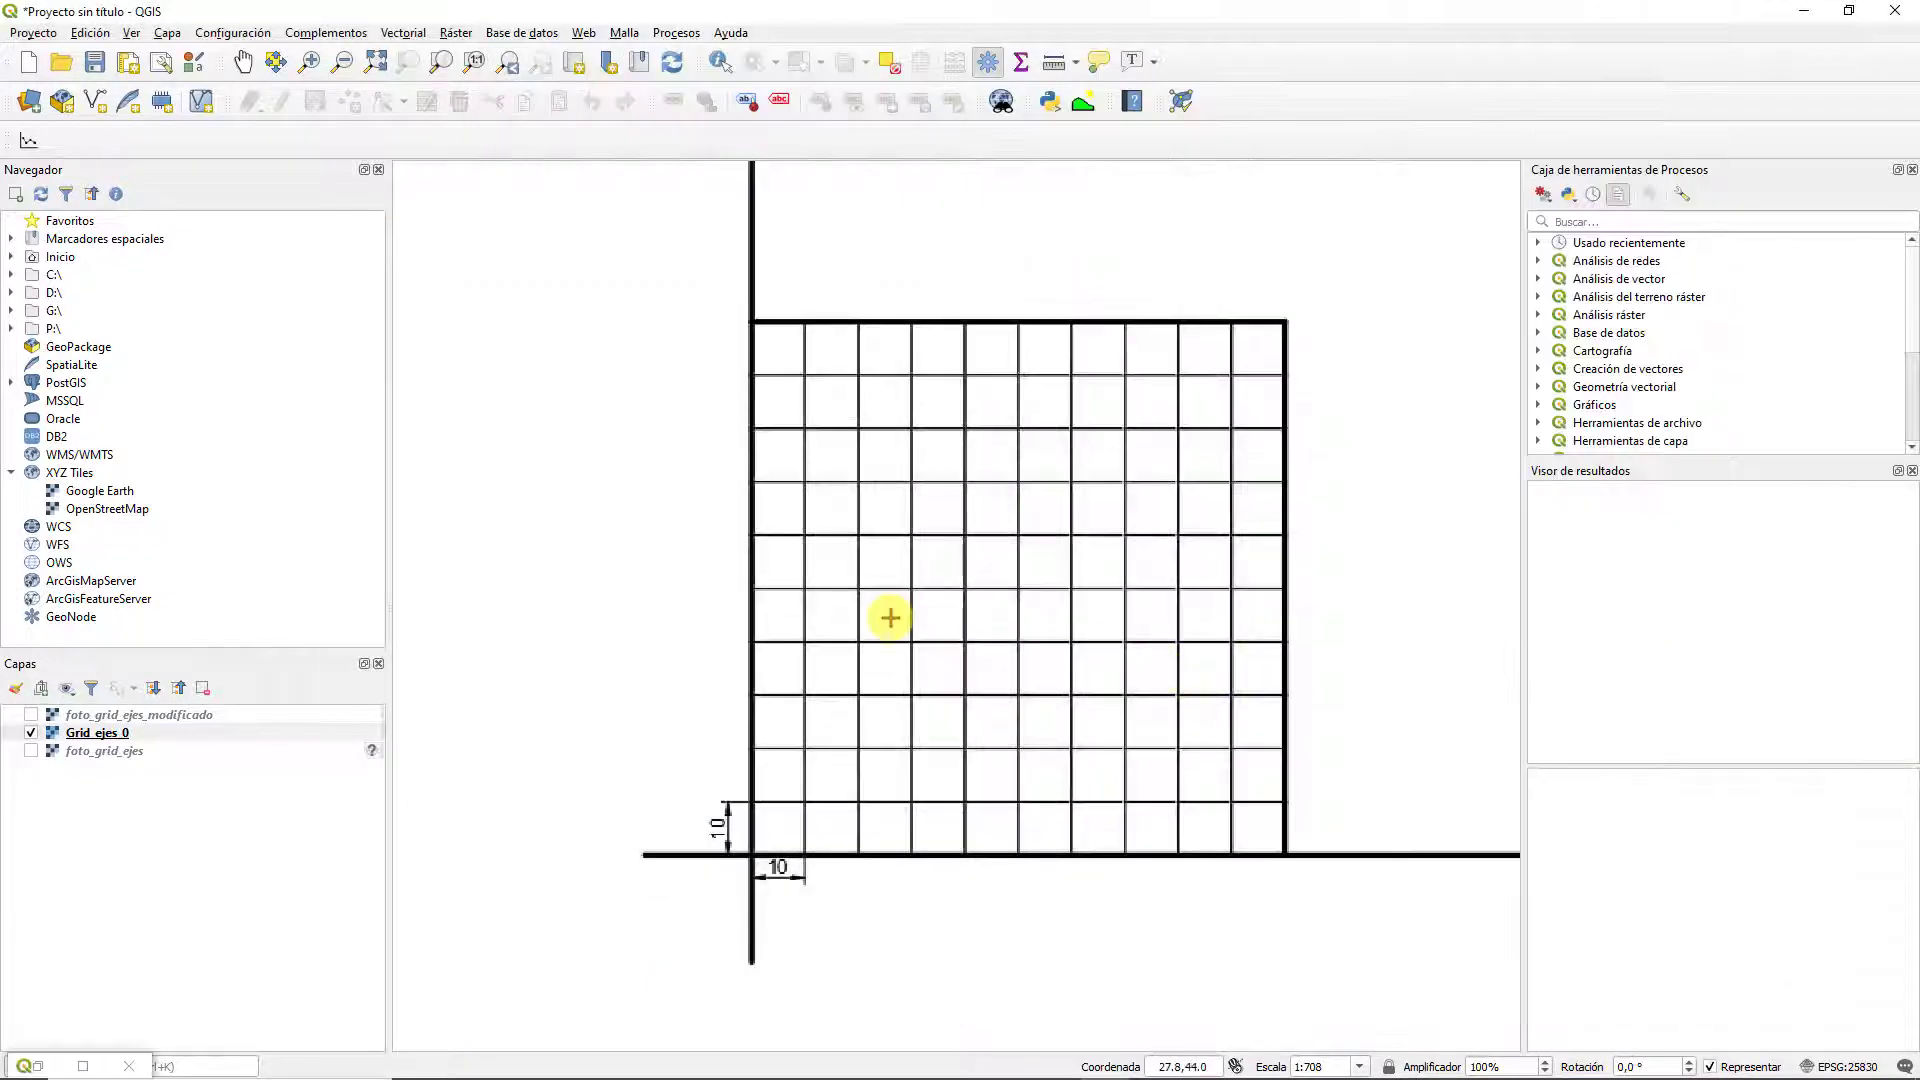
scroll(887, 616, "down", 2)
left_click(1050, 569)
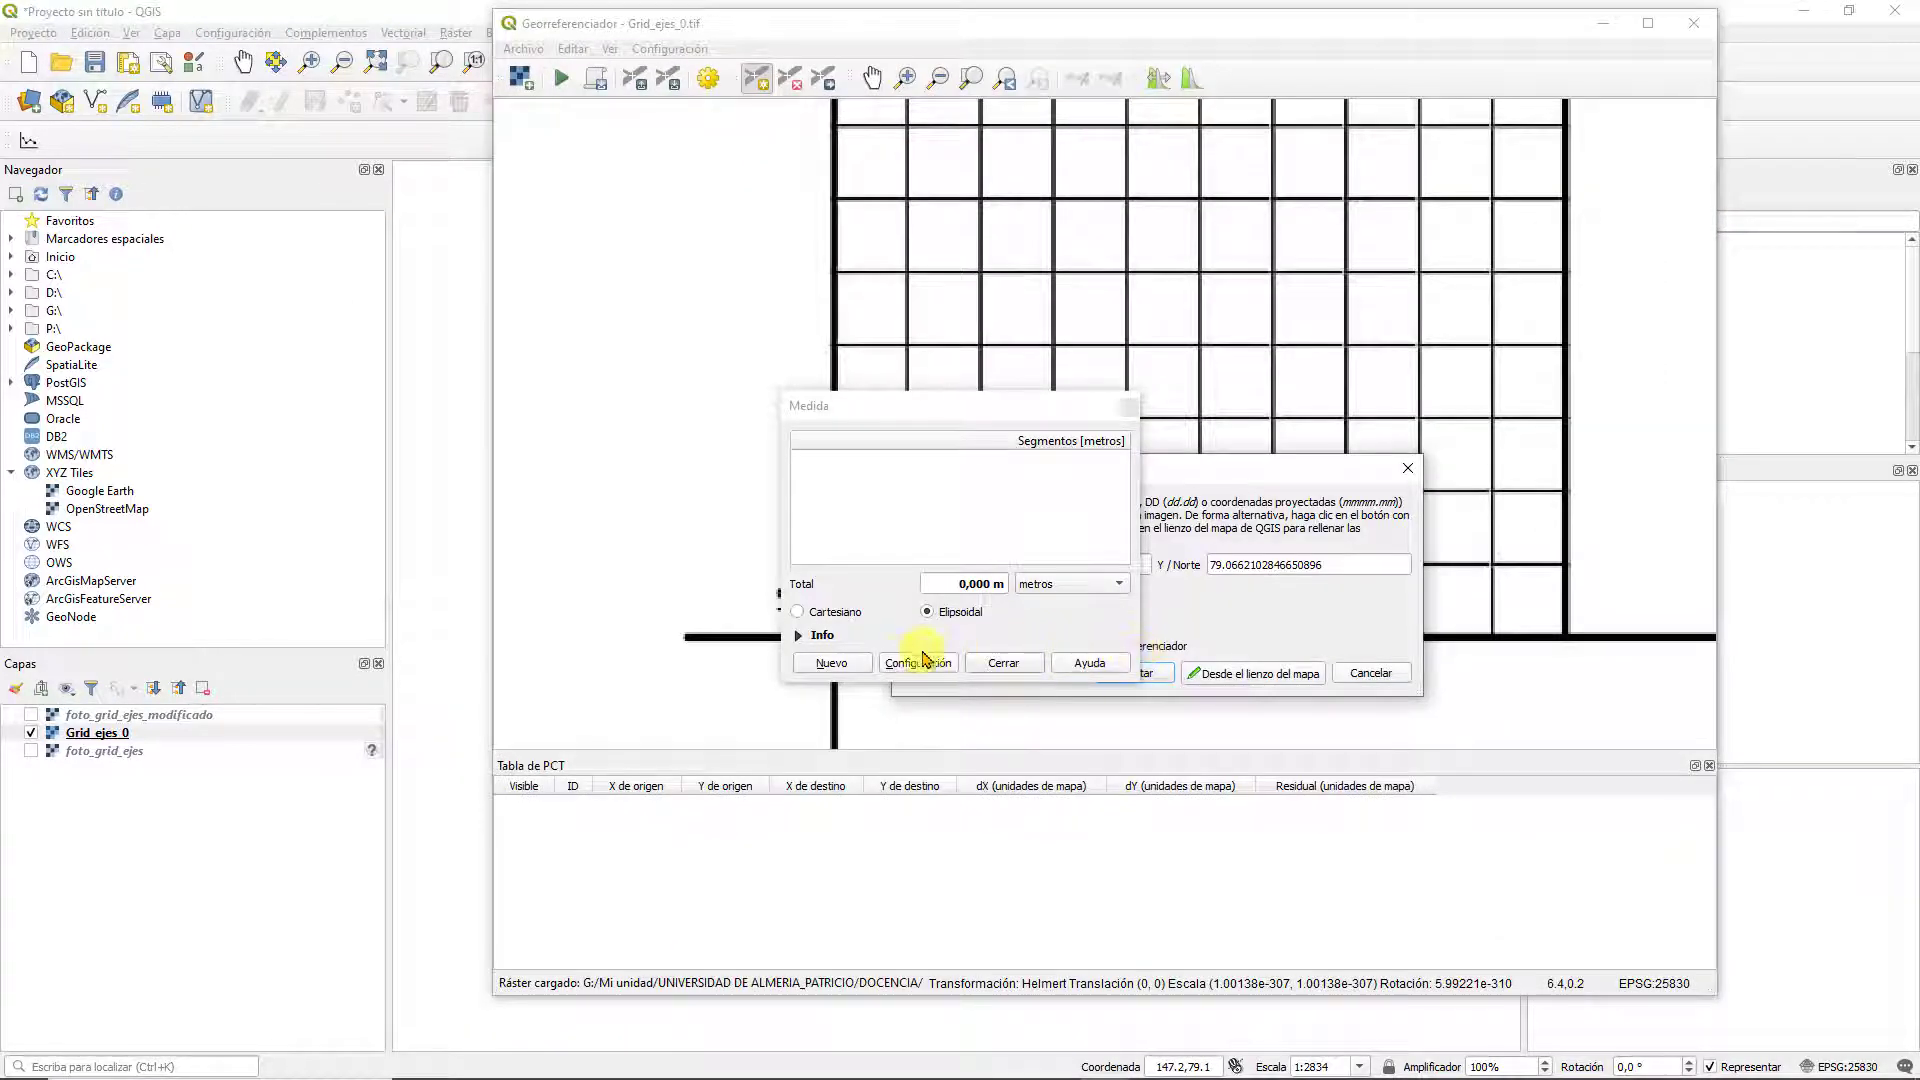
left_click(1004, 664)
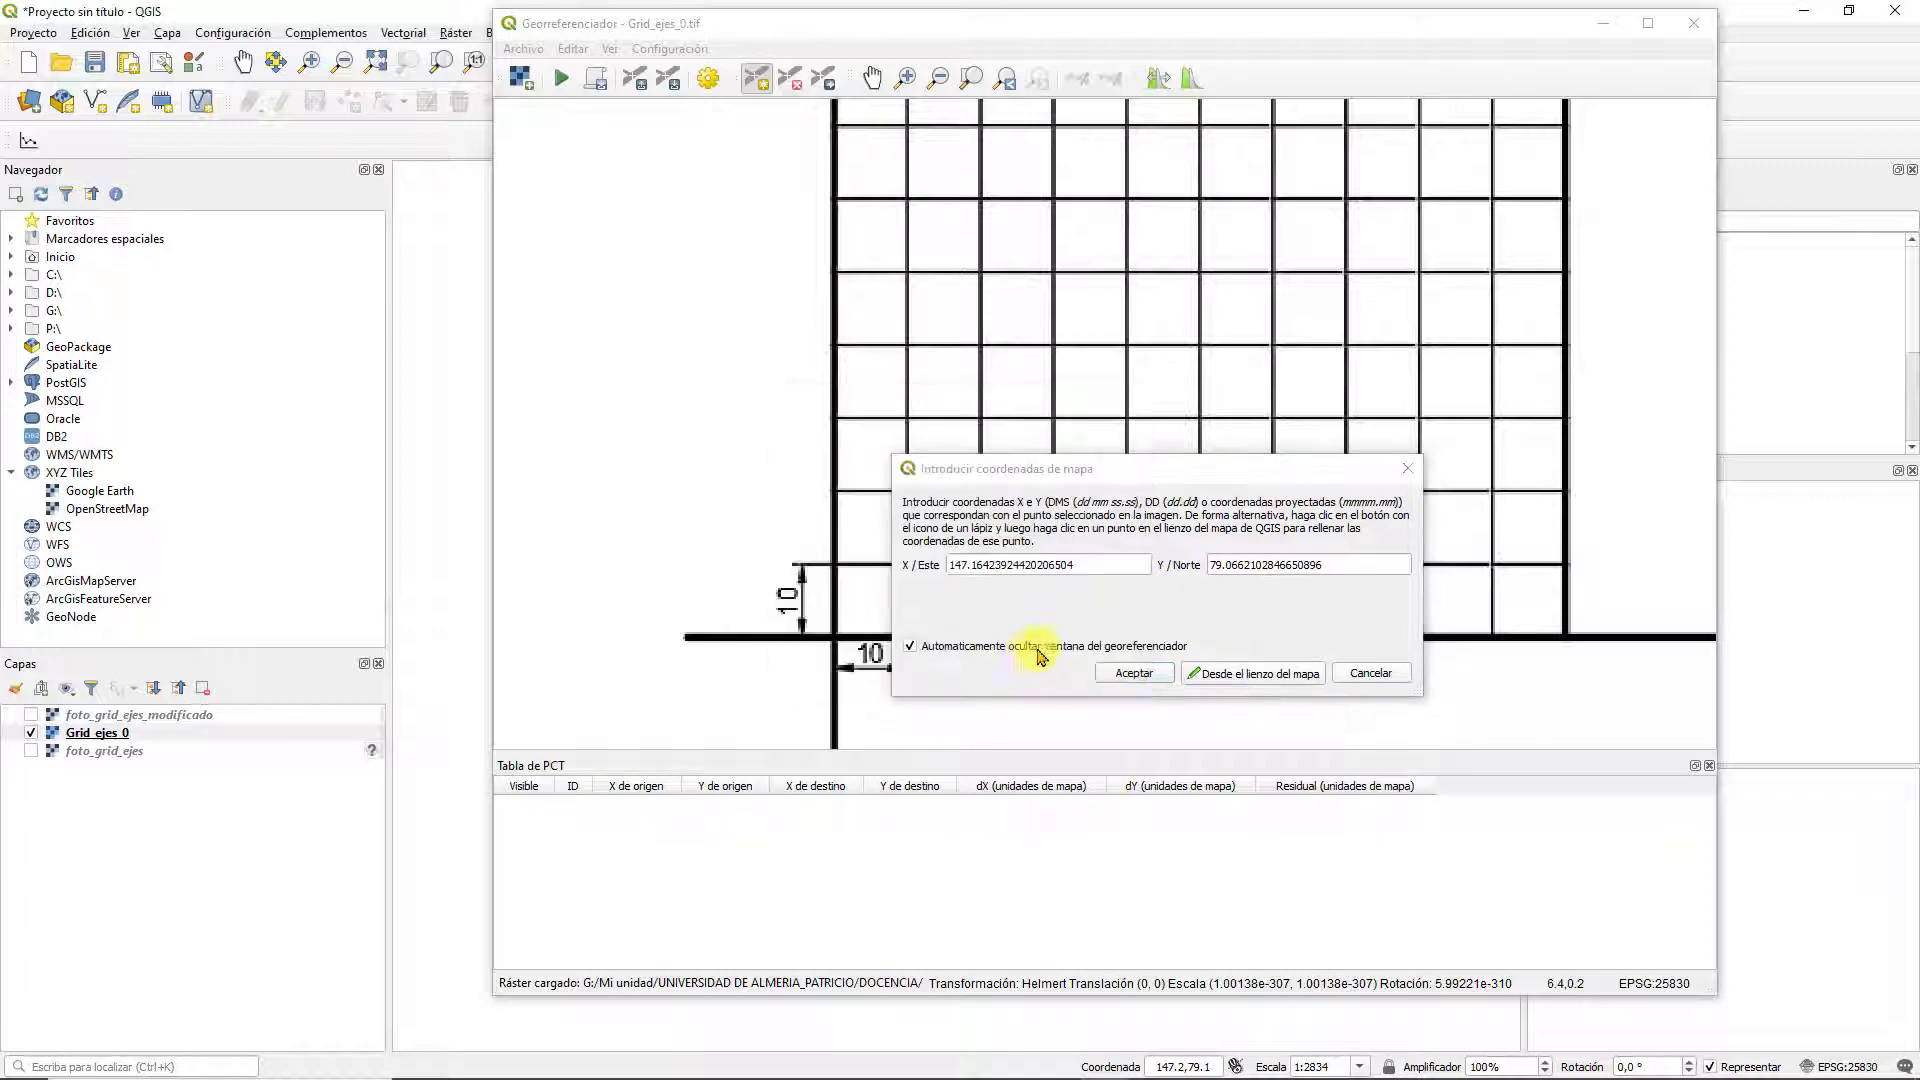
left_click(1140, 677)
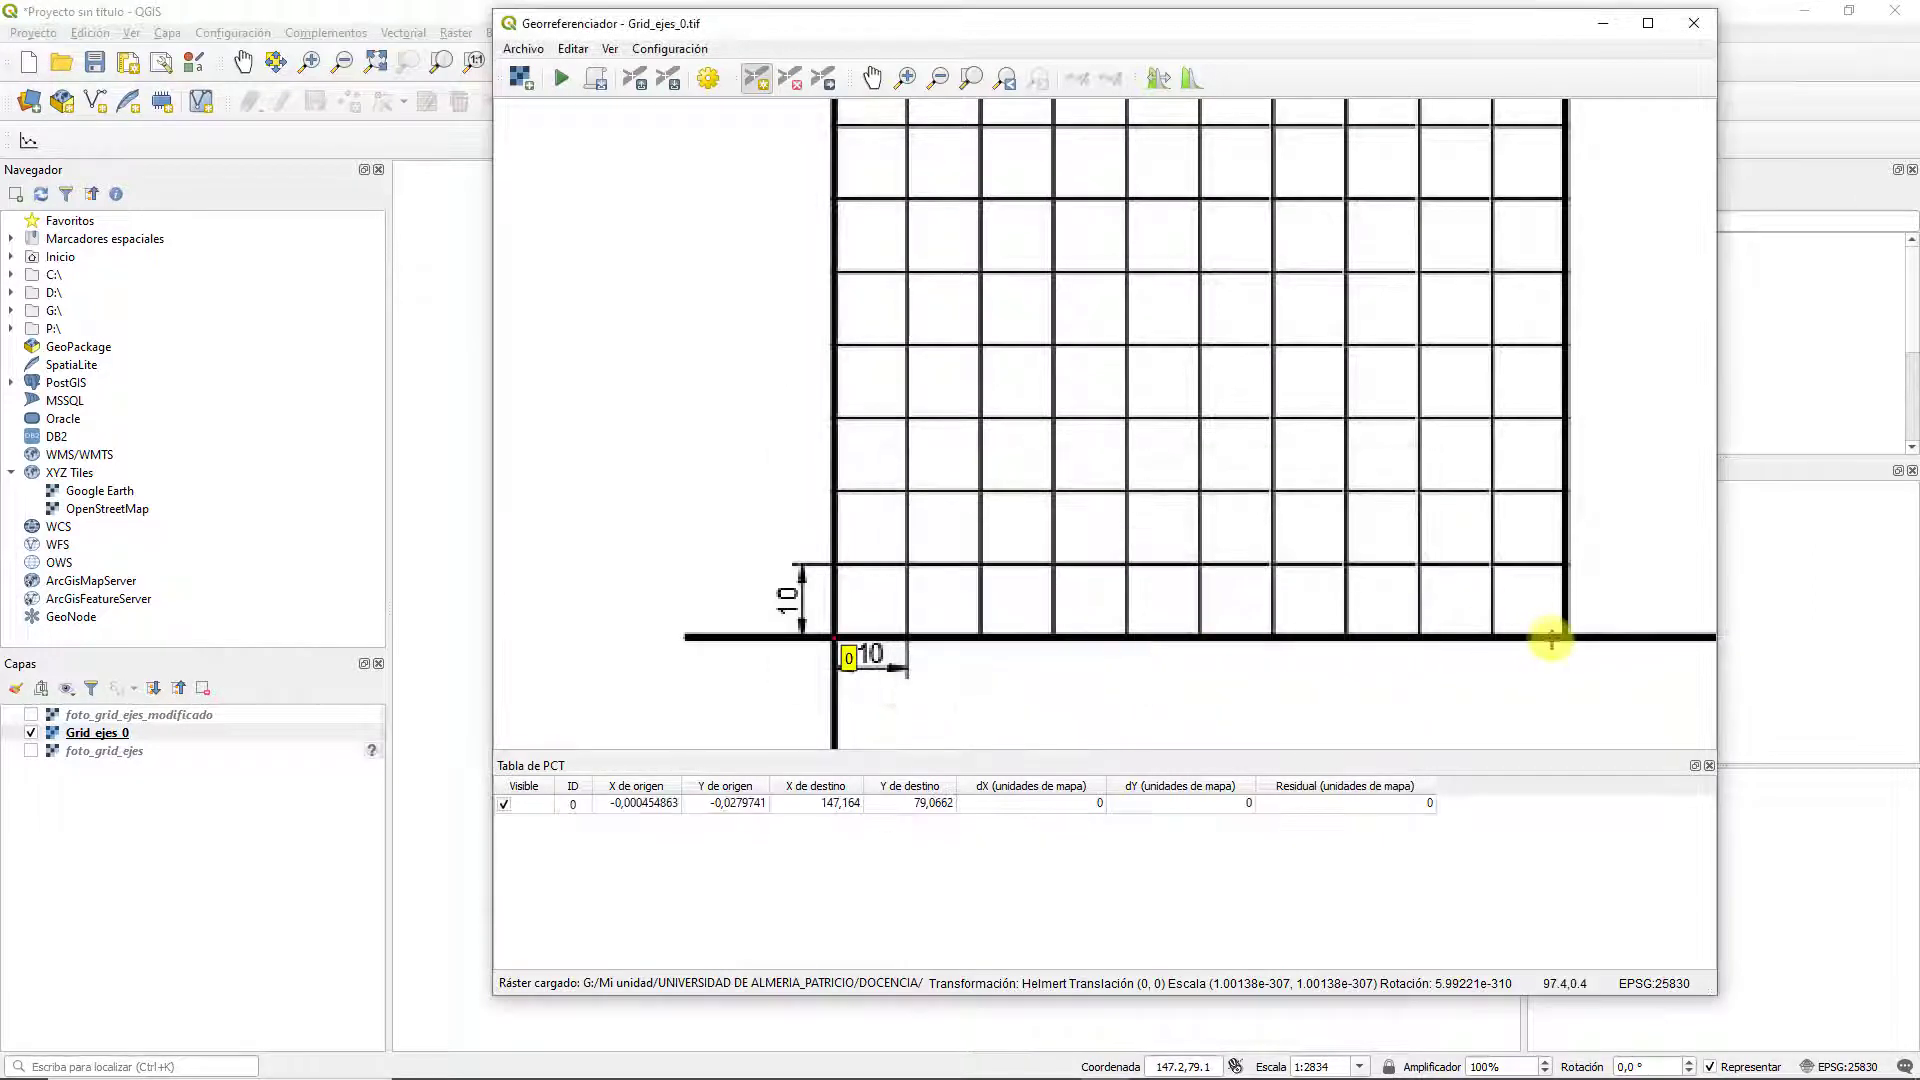
Add a second control point at the grid's lower-right corner, picking its destination from the map canvas at about X 262.629, Y 131.55
scroll(1551, 647, "down", 1)
scroll(1552, 647, "up", 2)
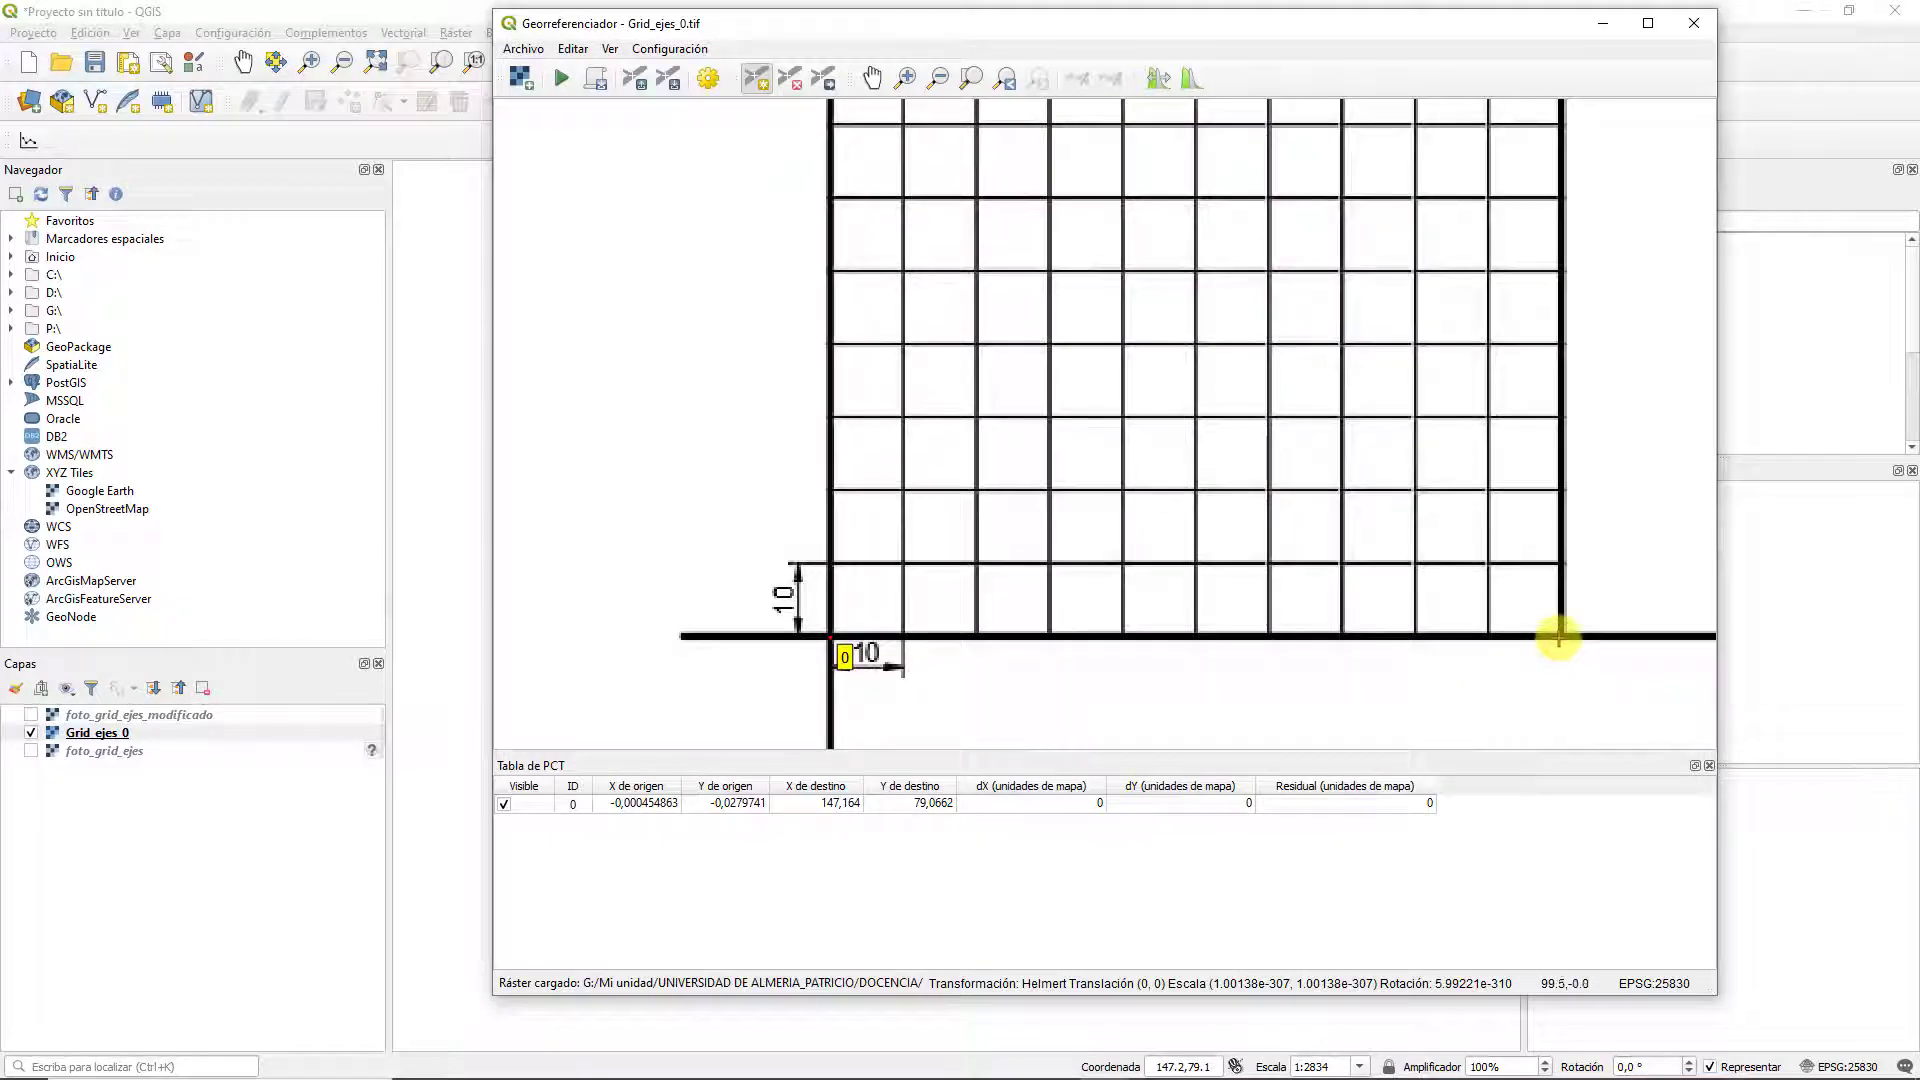
left_click(1557, 638)
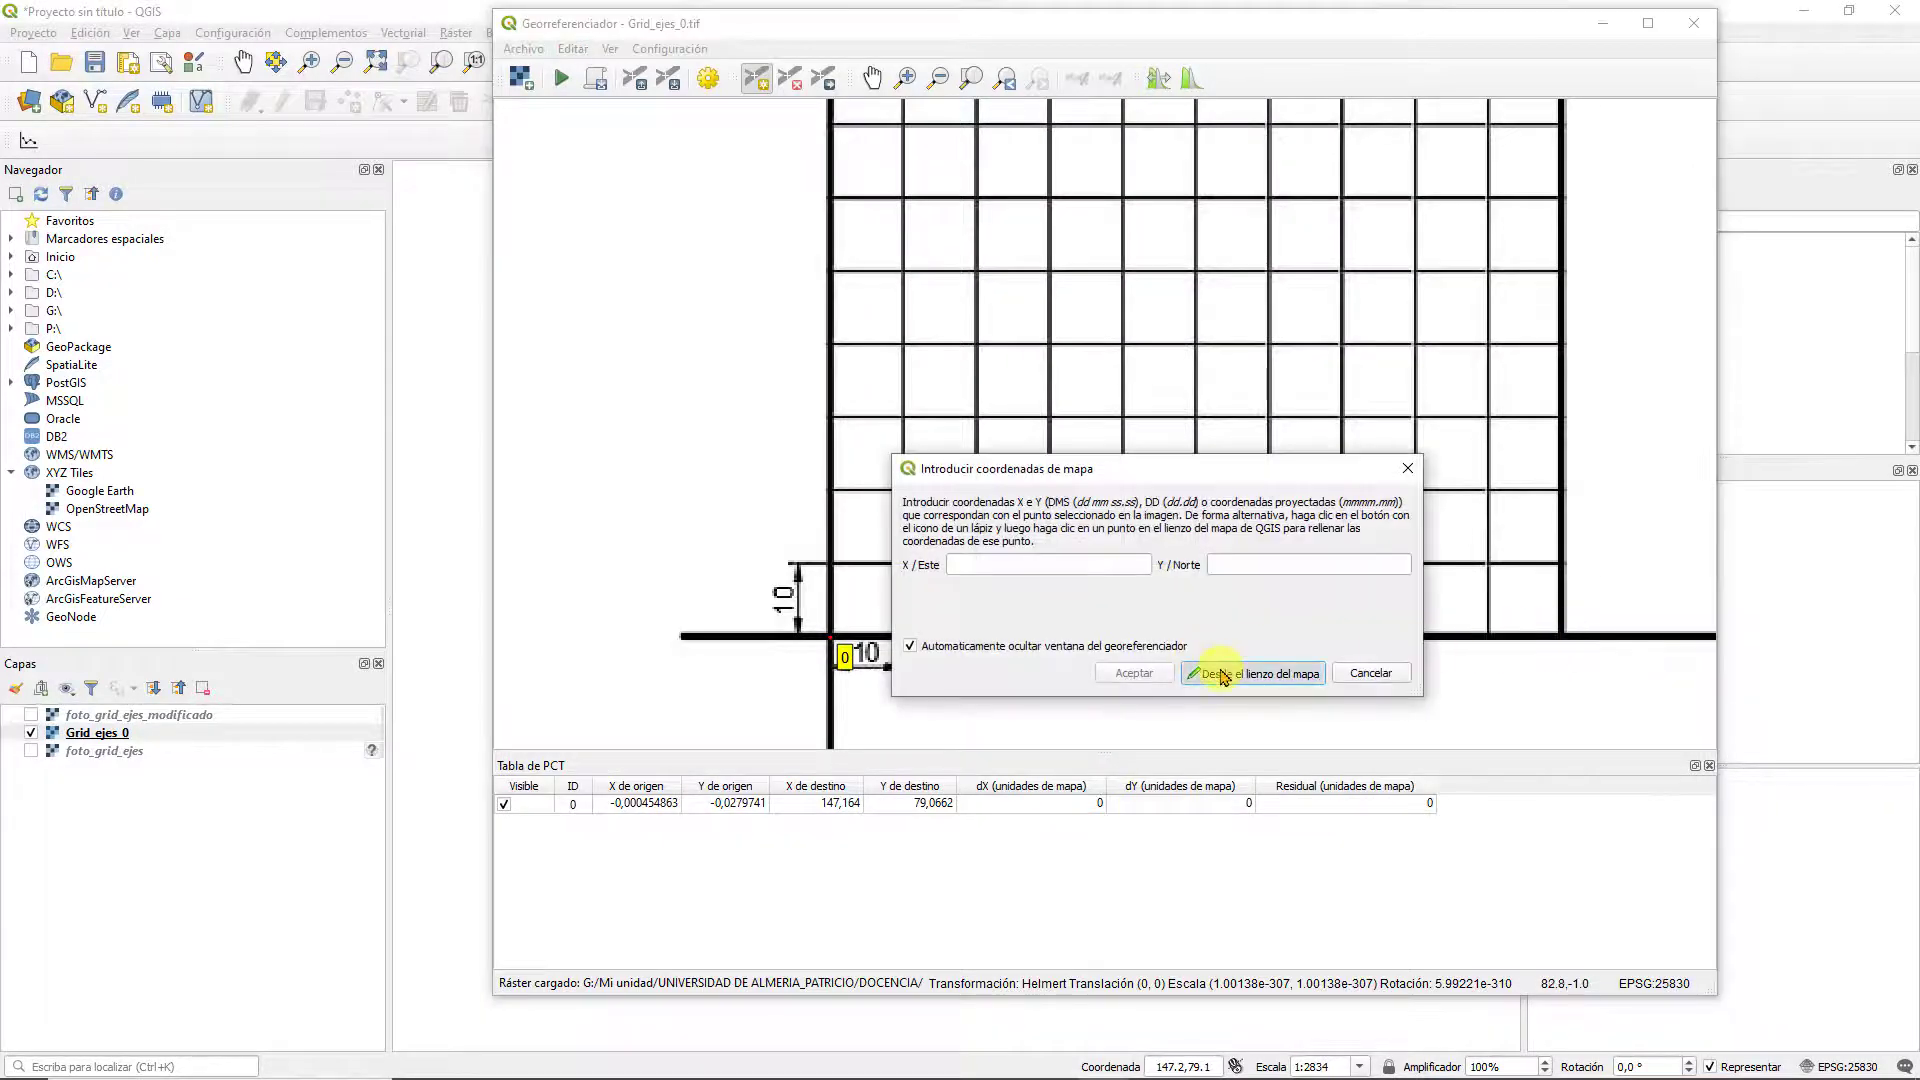
left_click(1205, 670)
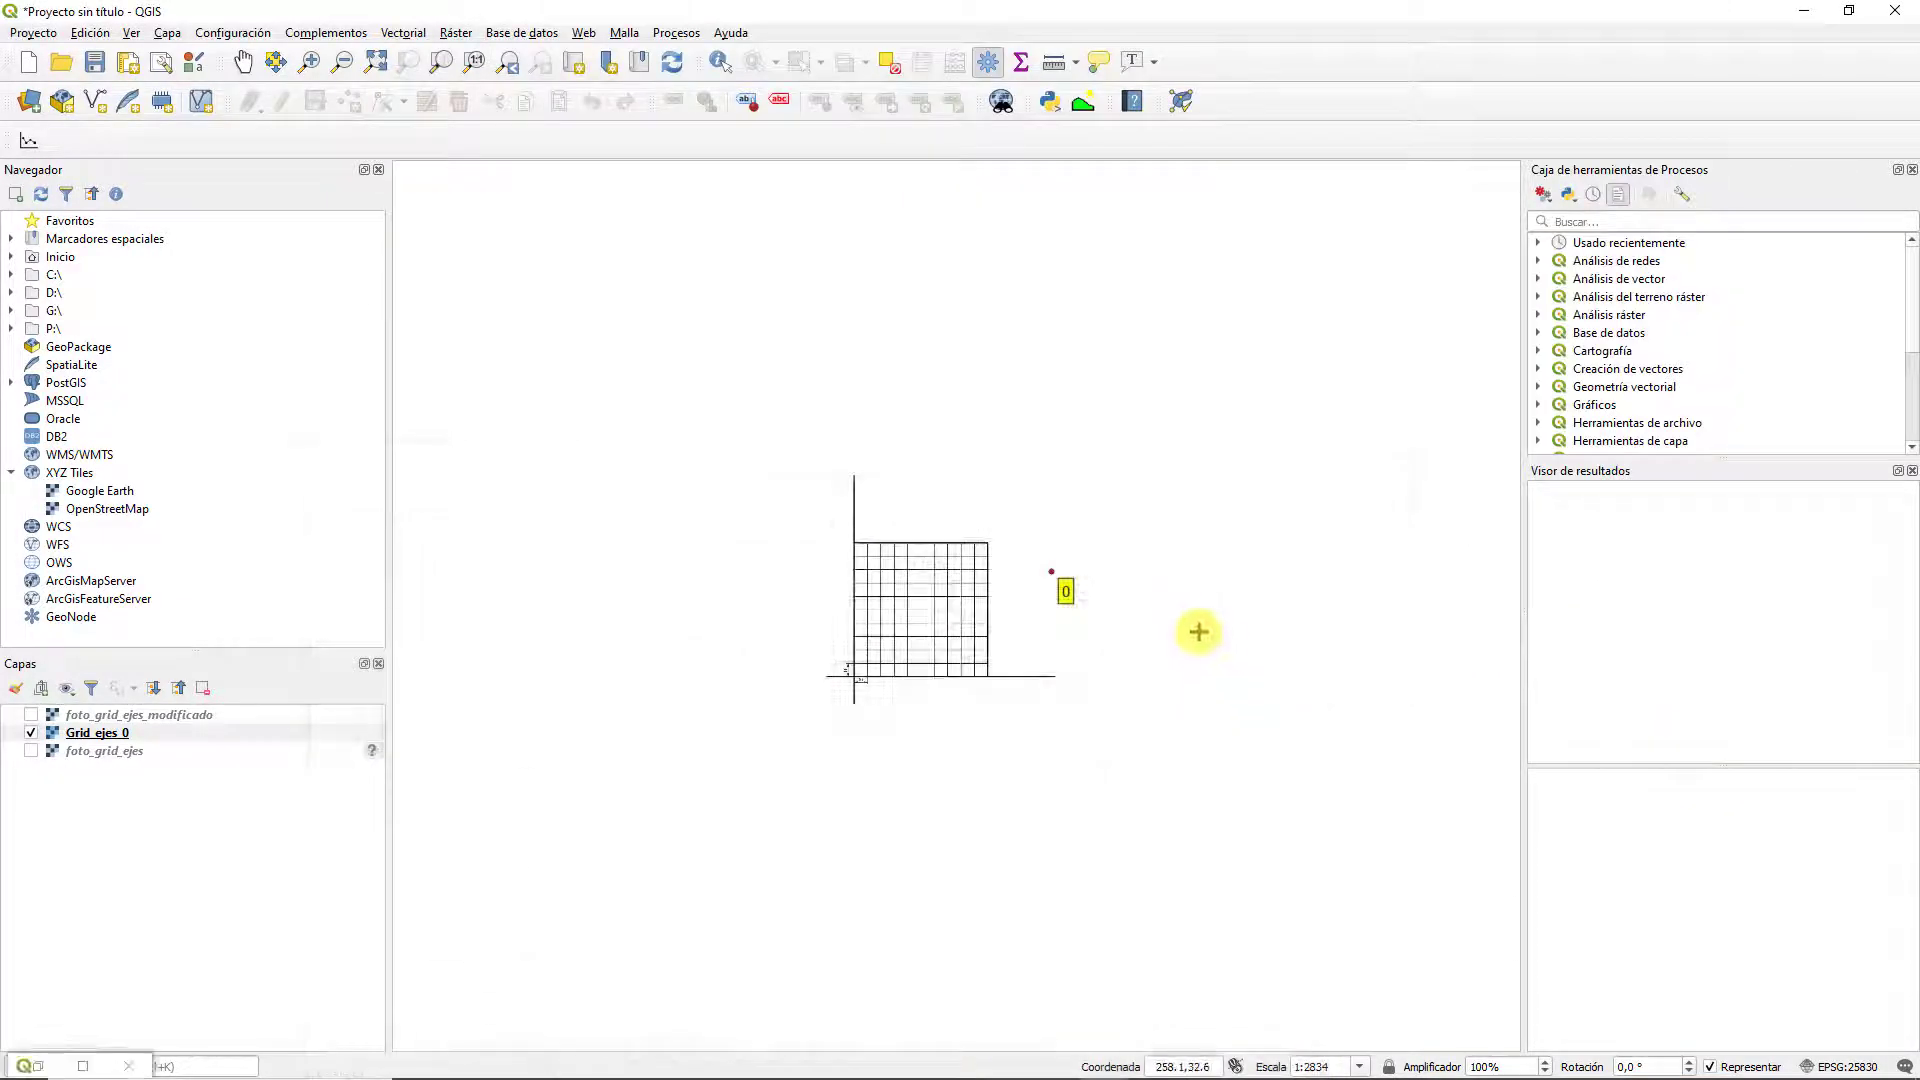
left_click(1205, 502)
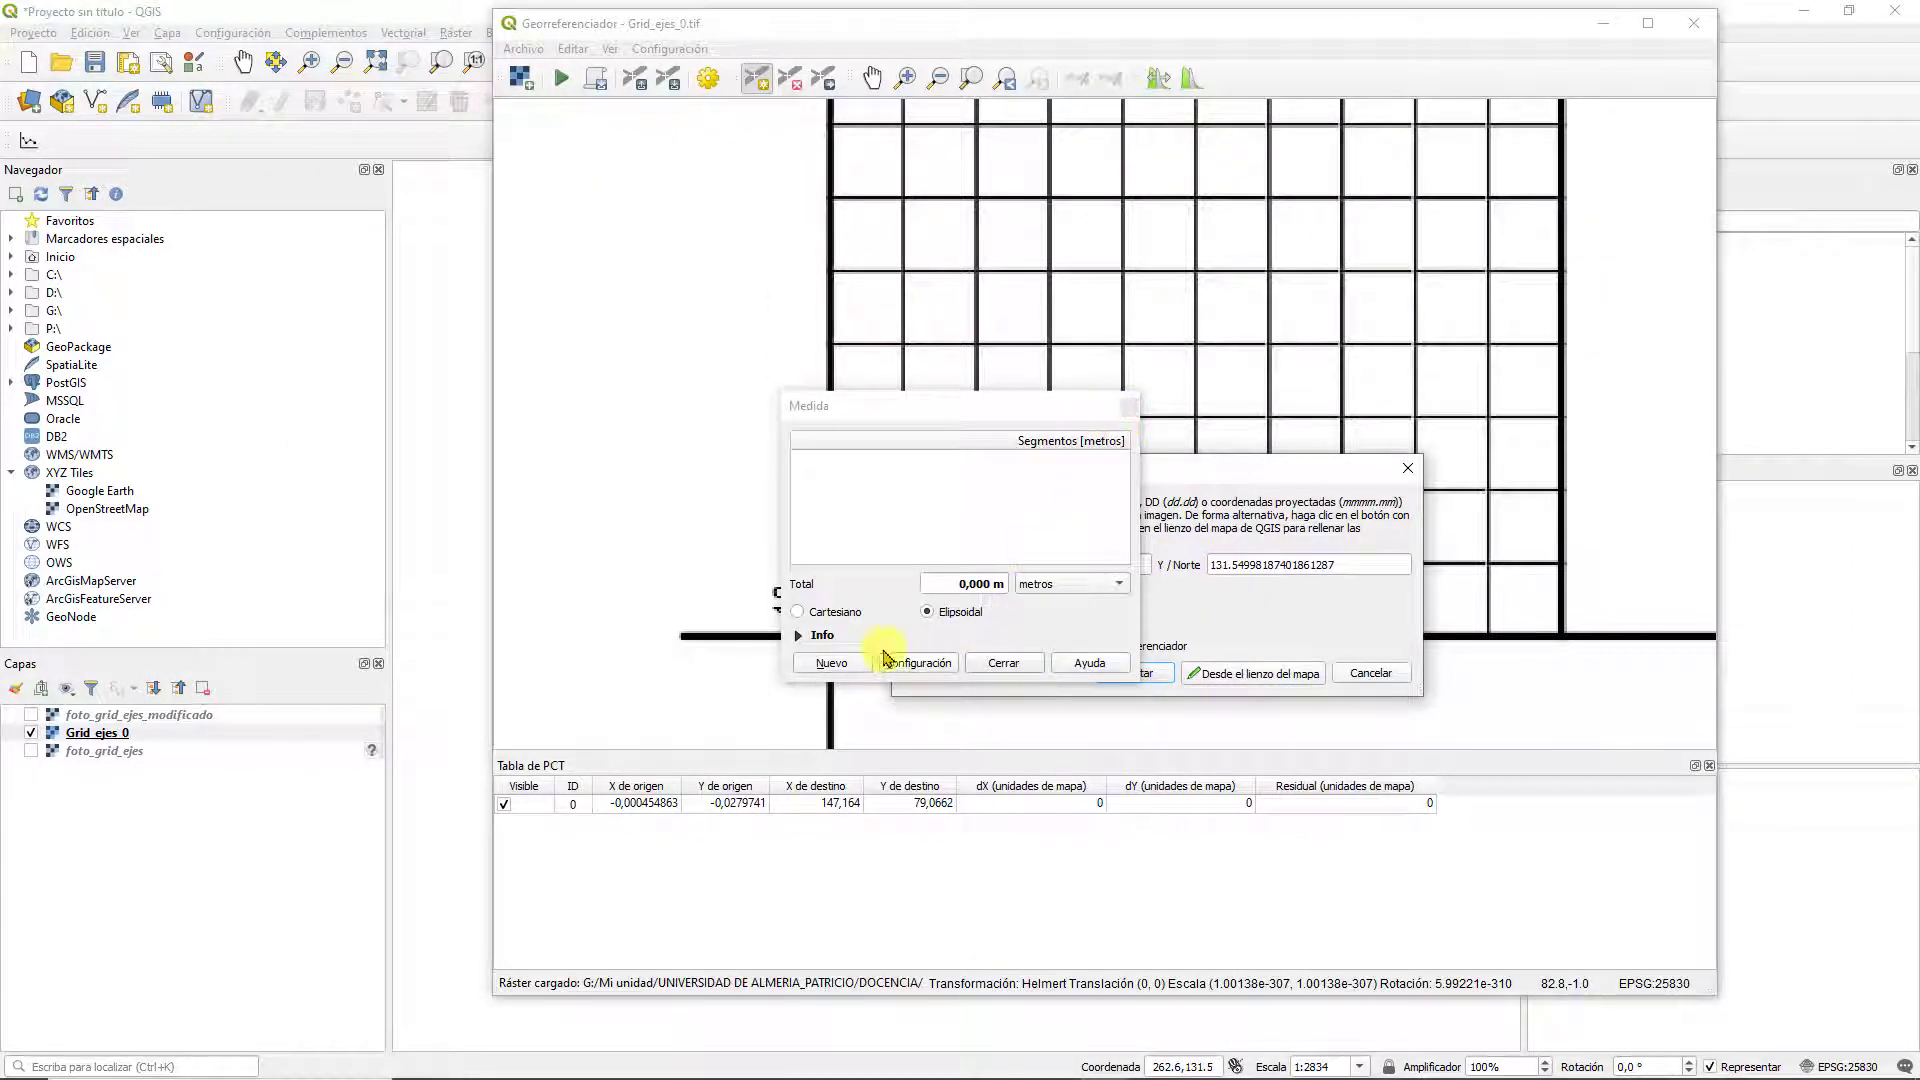
left_click(1001, 663)
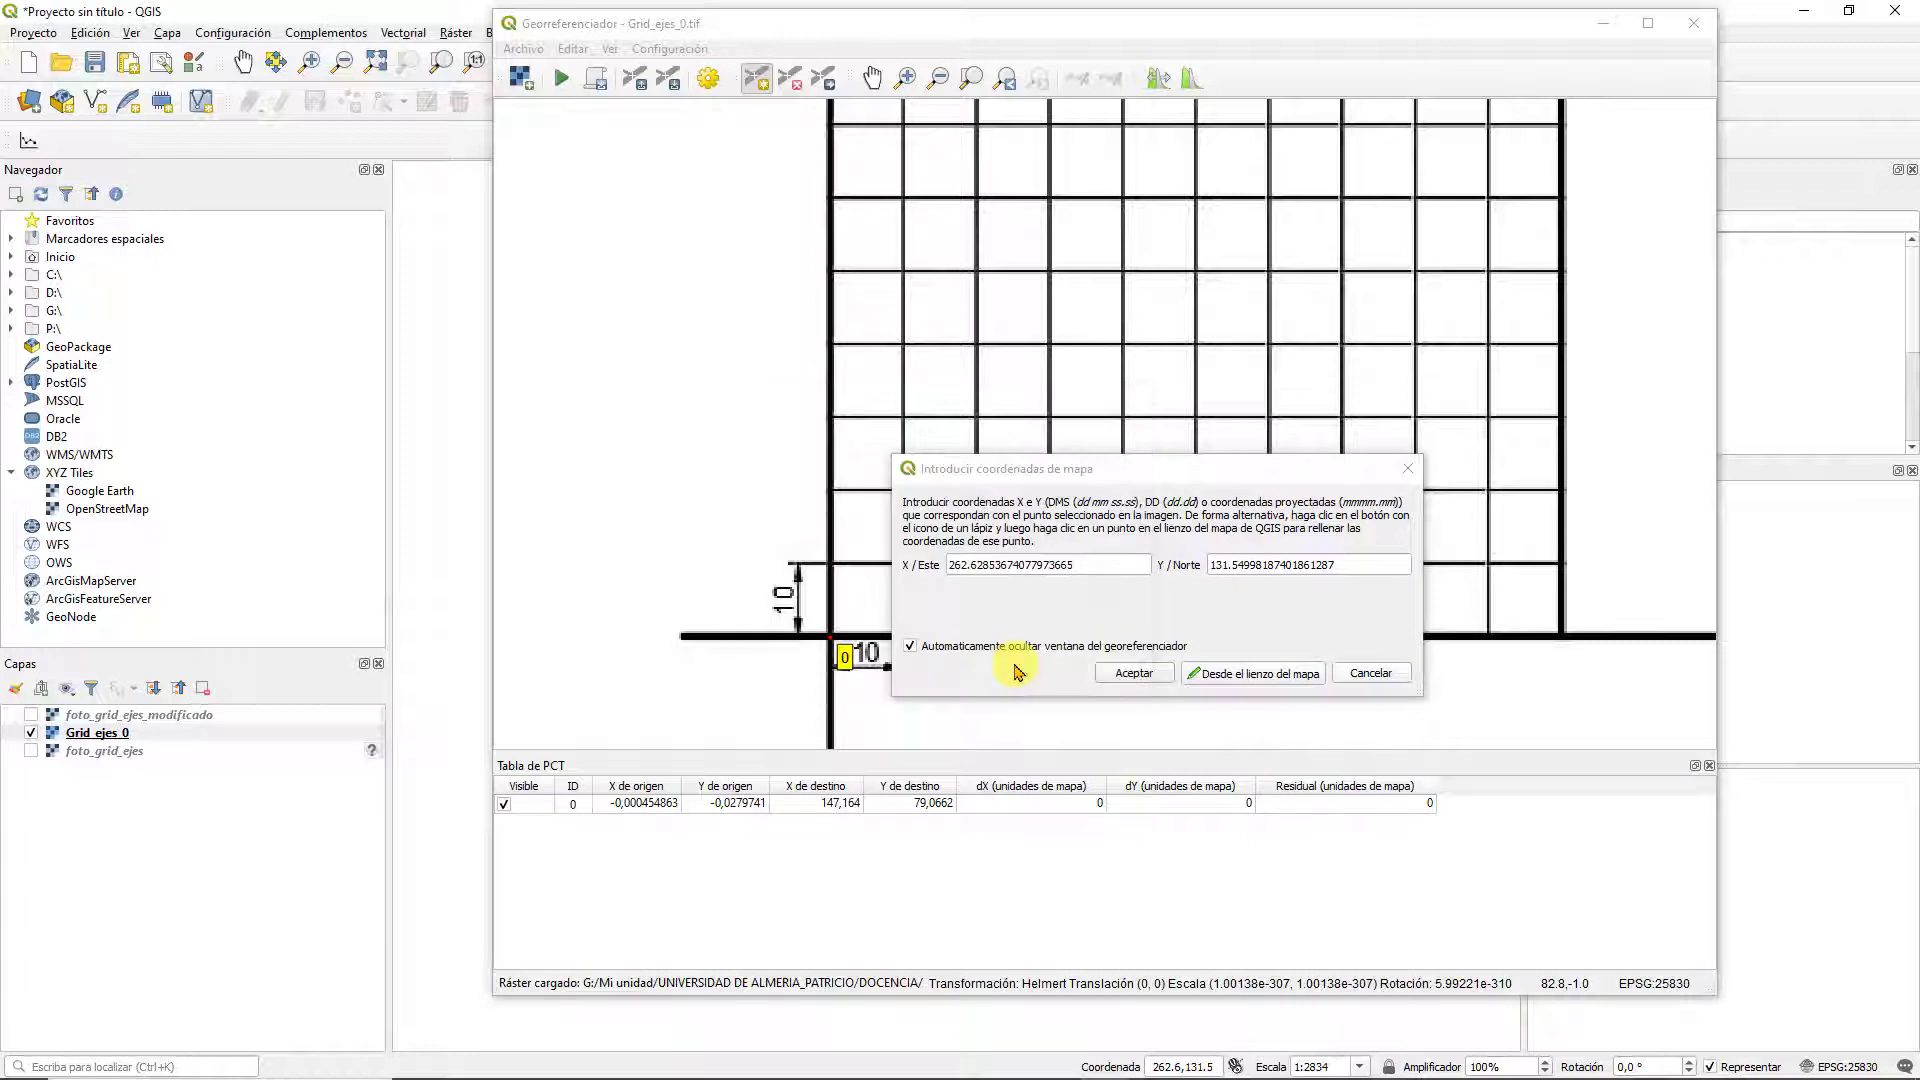
left_click(1133, 673)
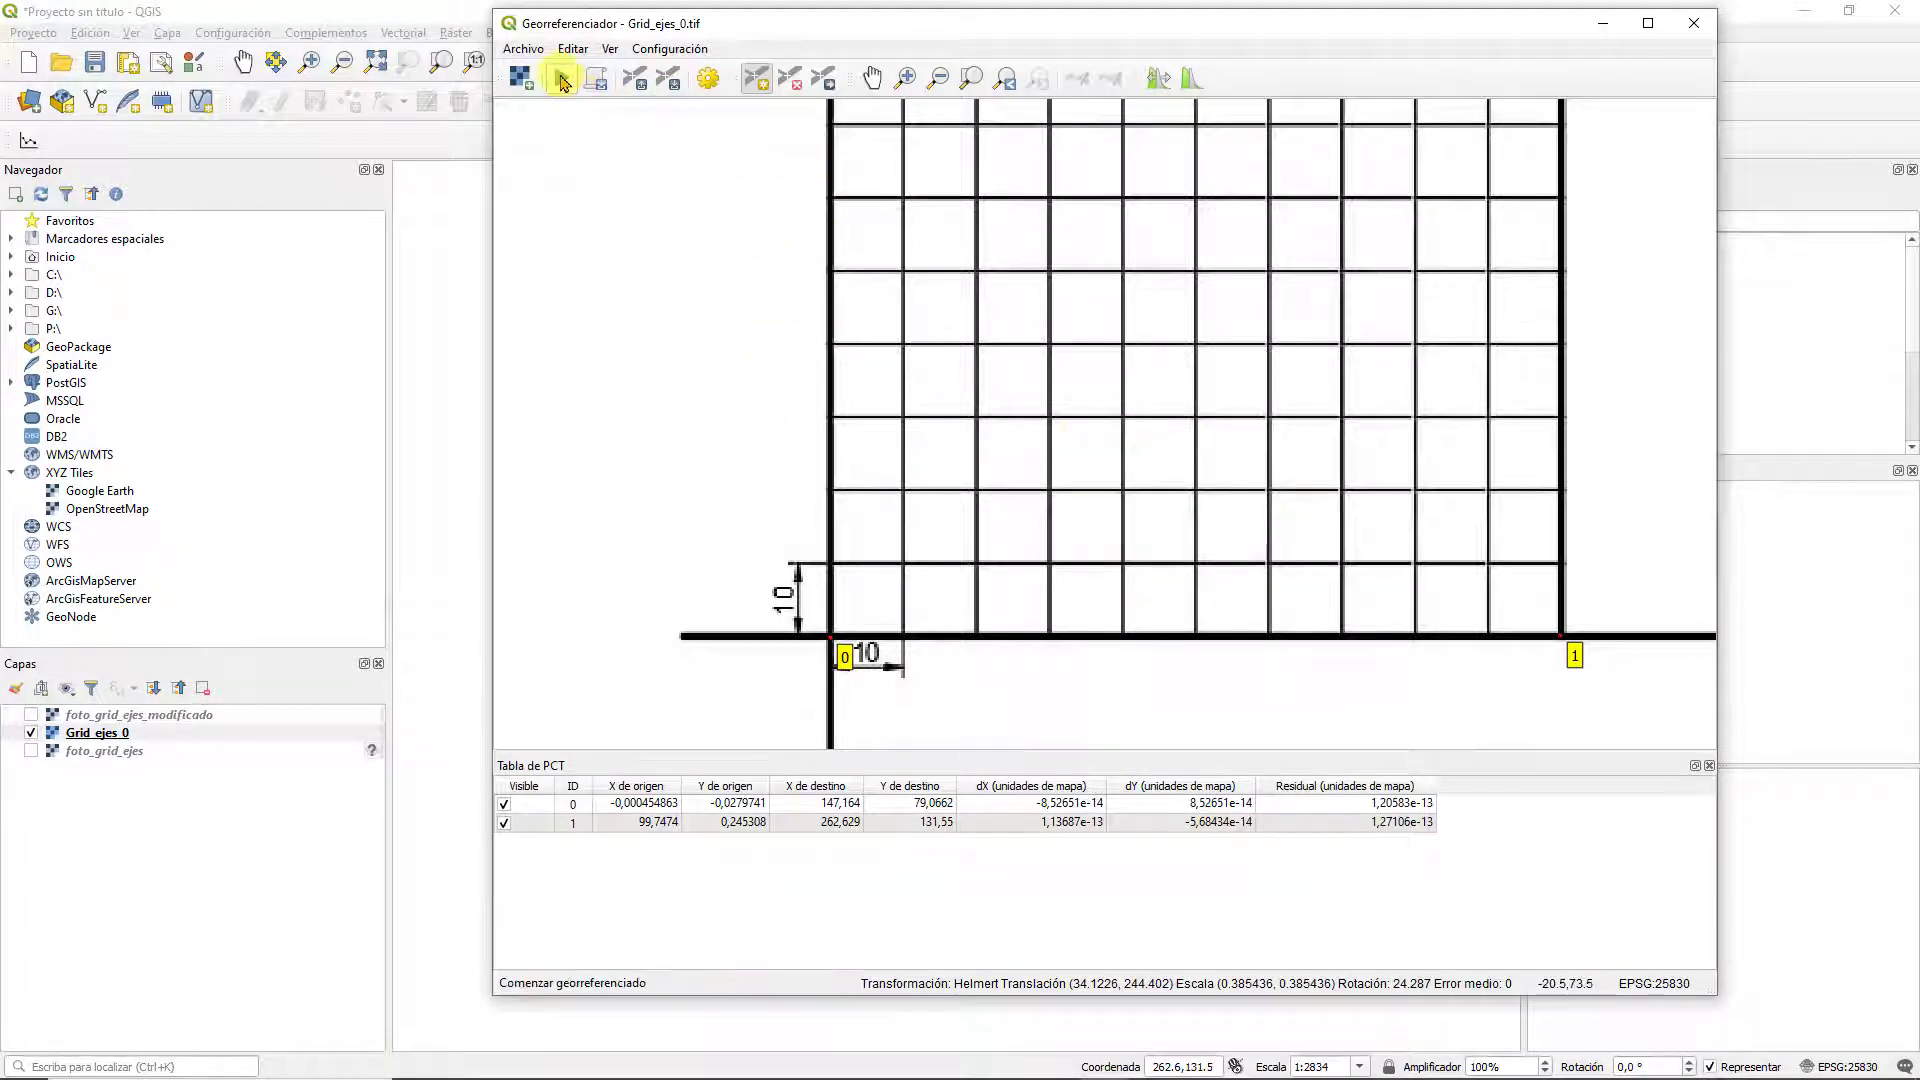
Run the Helmert georeferencing with nearest-neighbour resampling, LZW compression and Grid_ejes_0_modificado.tif as the output raster
left_click(561, 79)
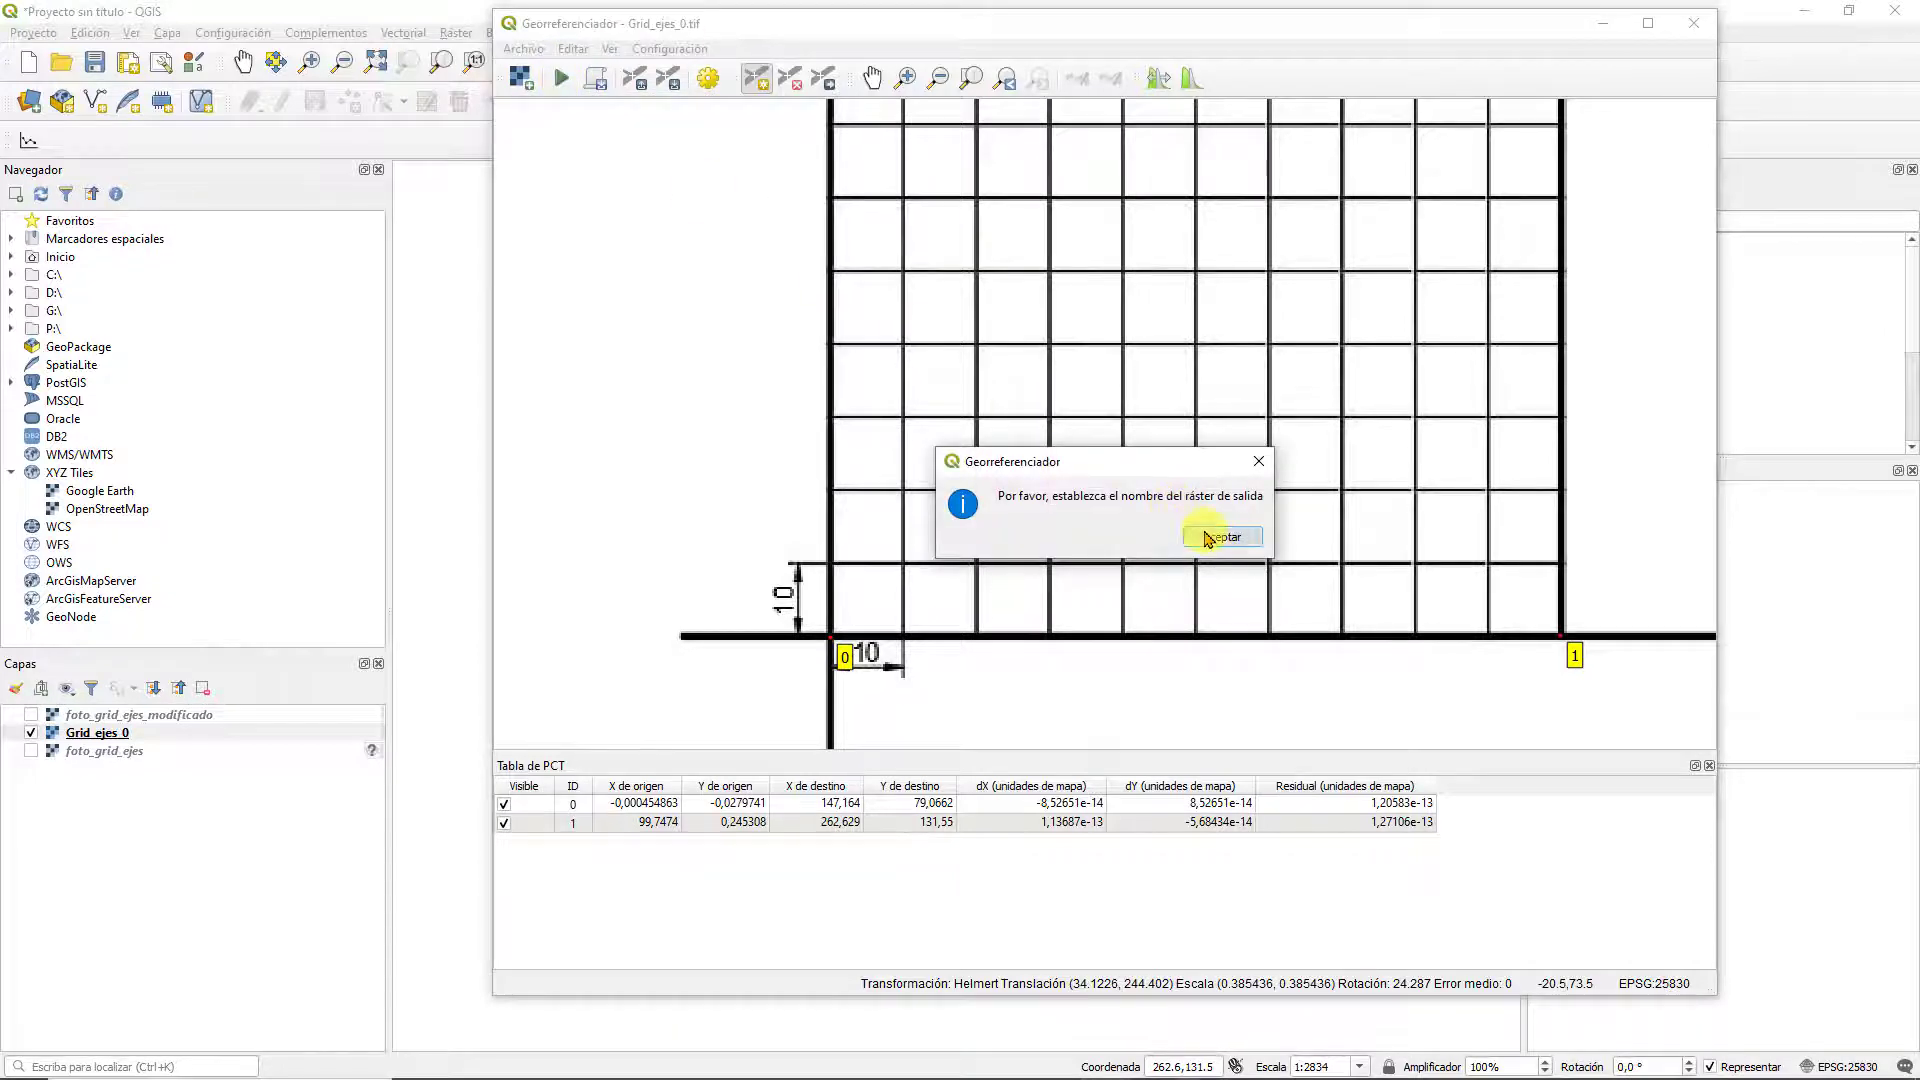
left_click(1207, 537)
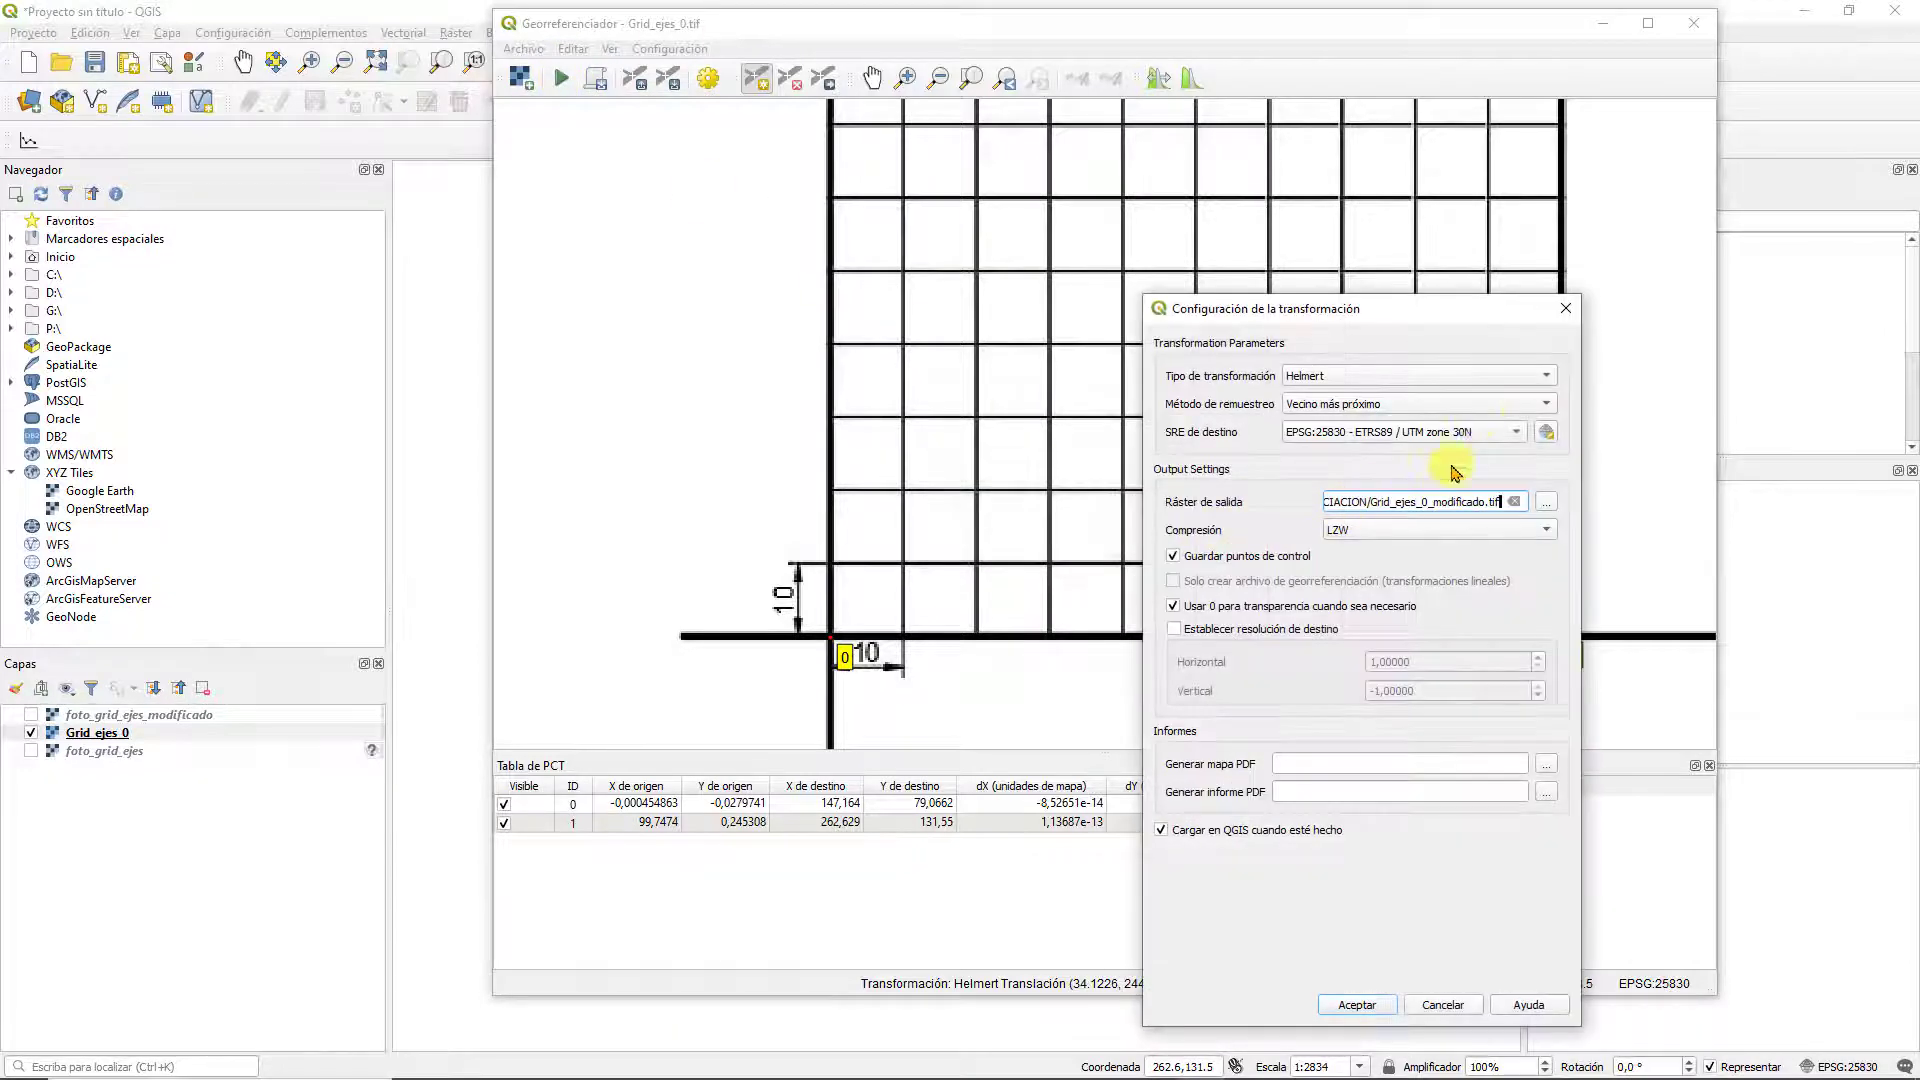
left_click(1358, 1004)
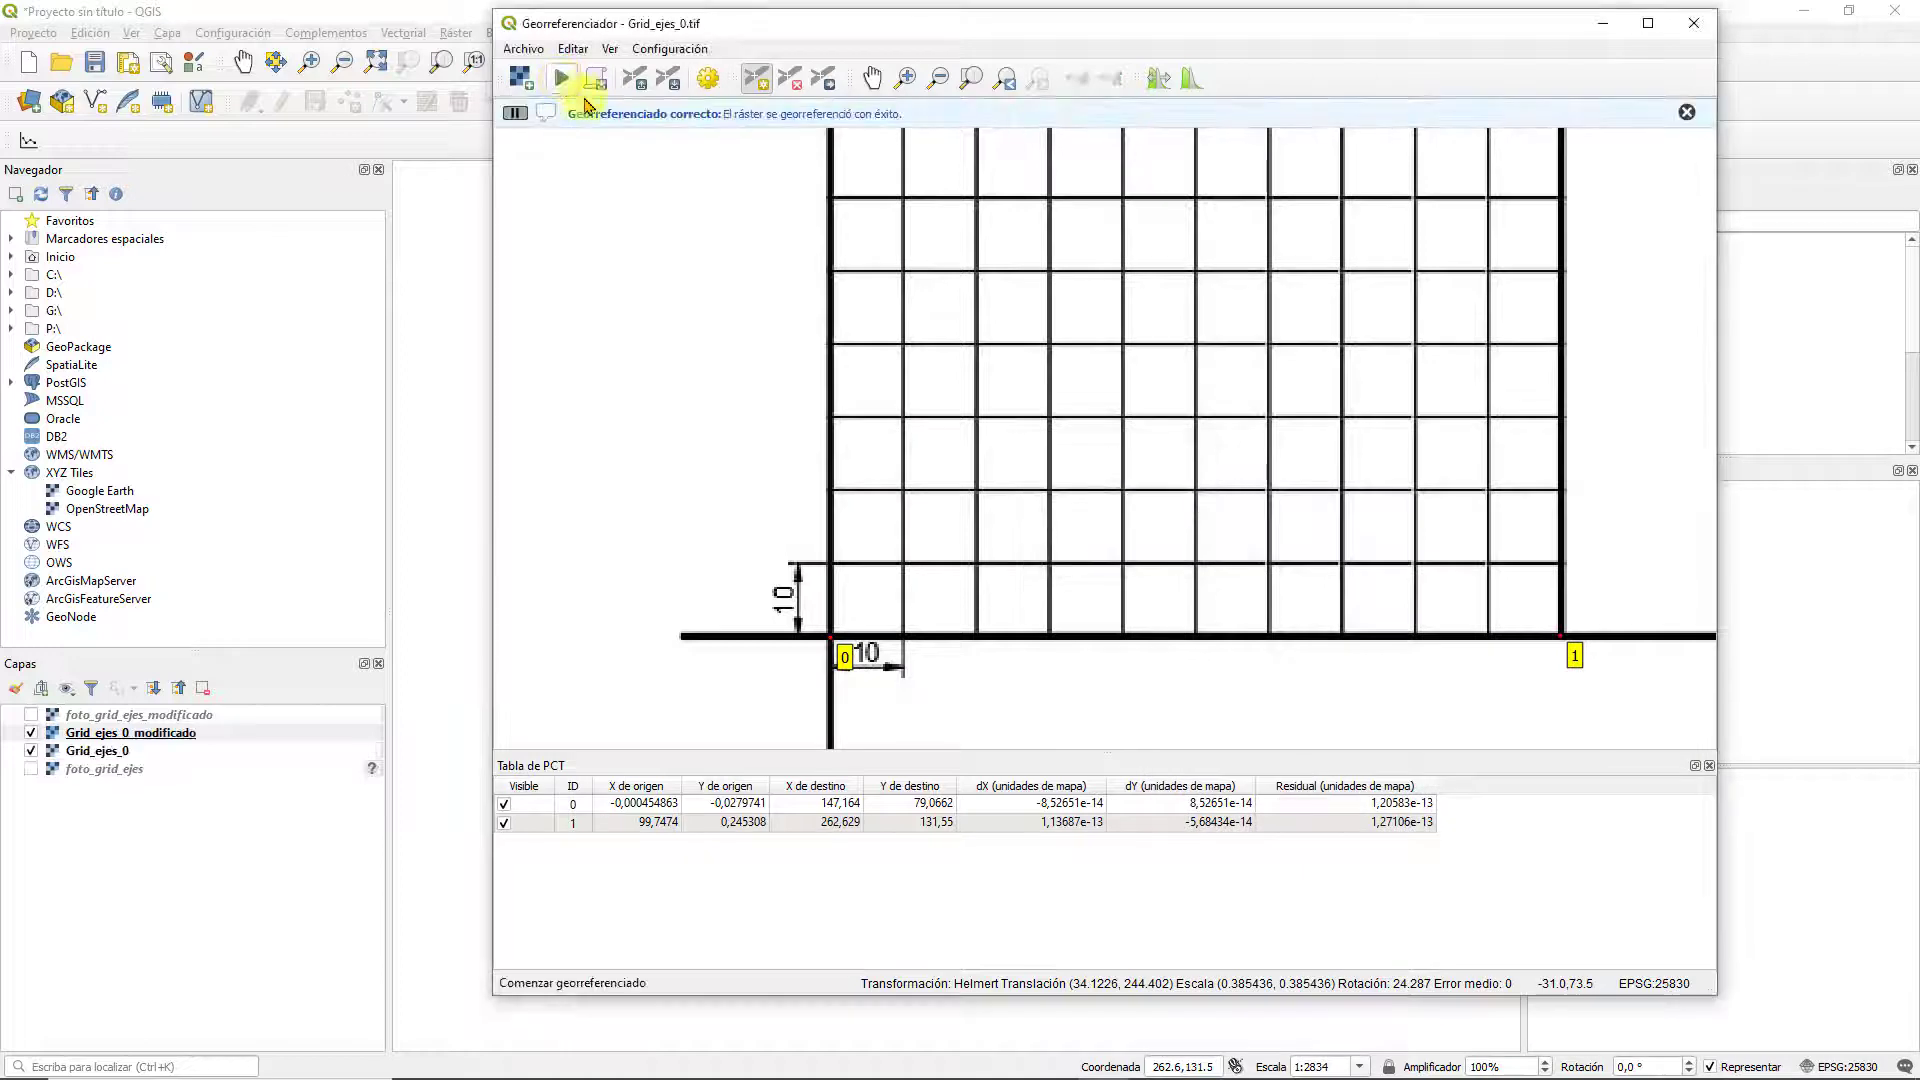
Minimize the Georeferencer and examine the lines of the rotated grid up close on the map
left_click(1602, 23)
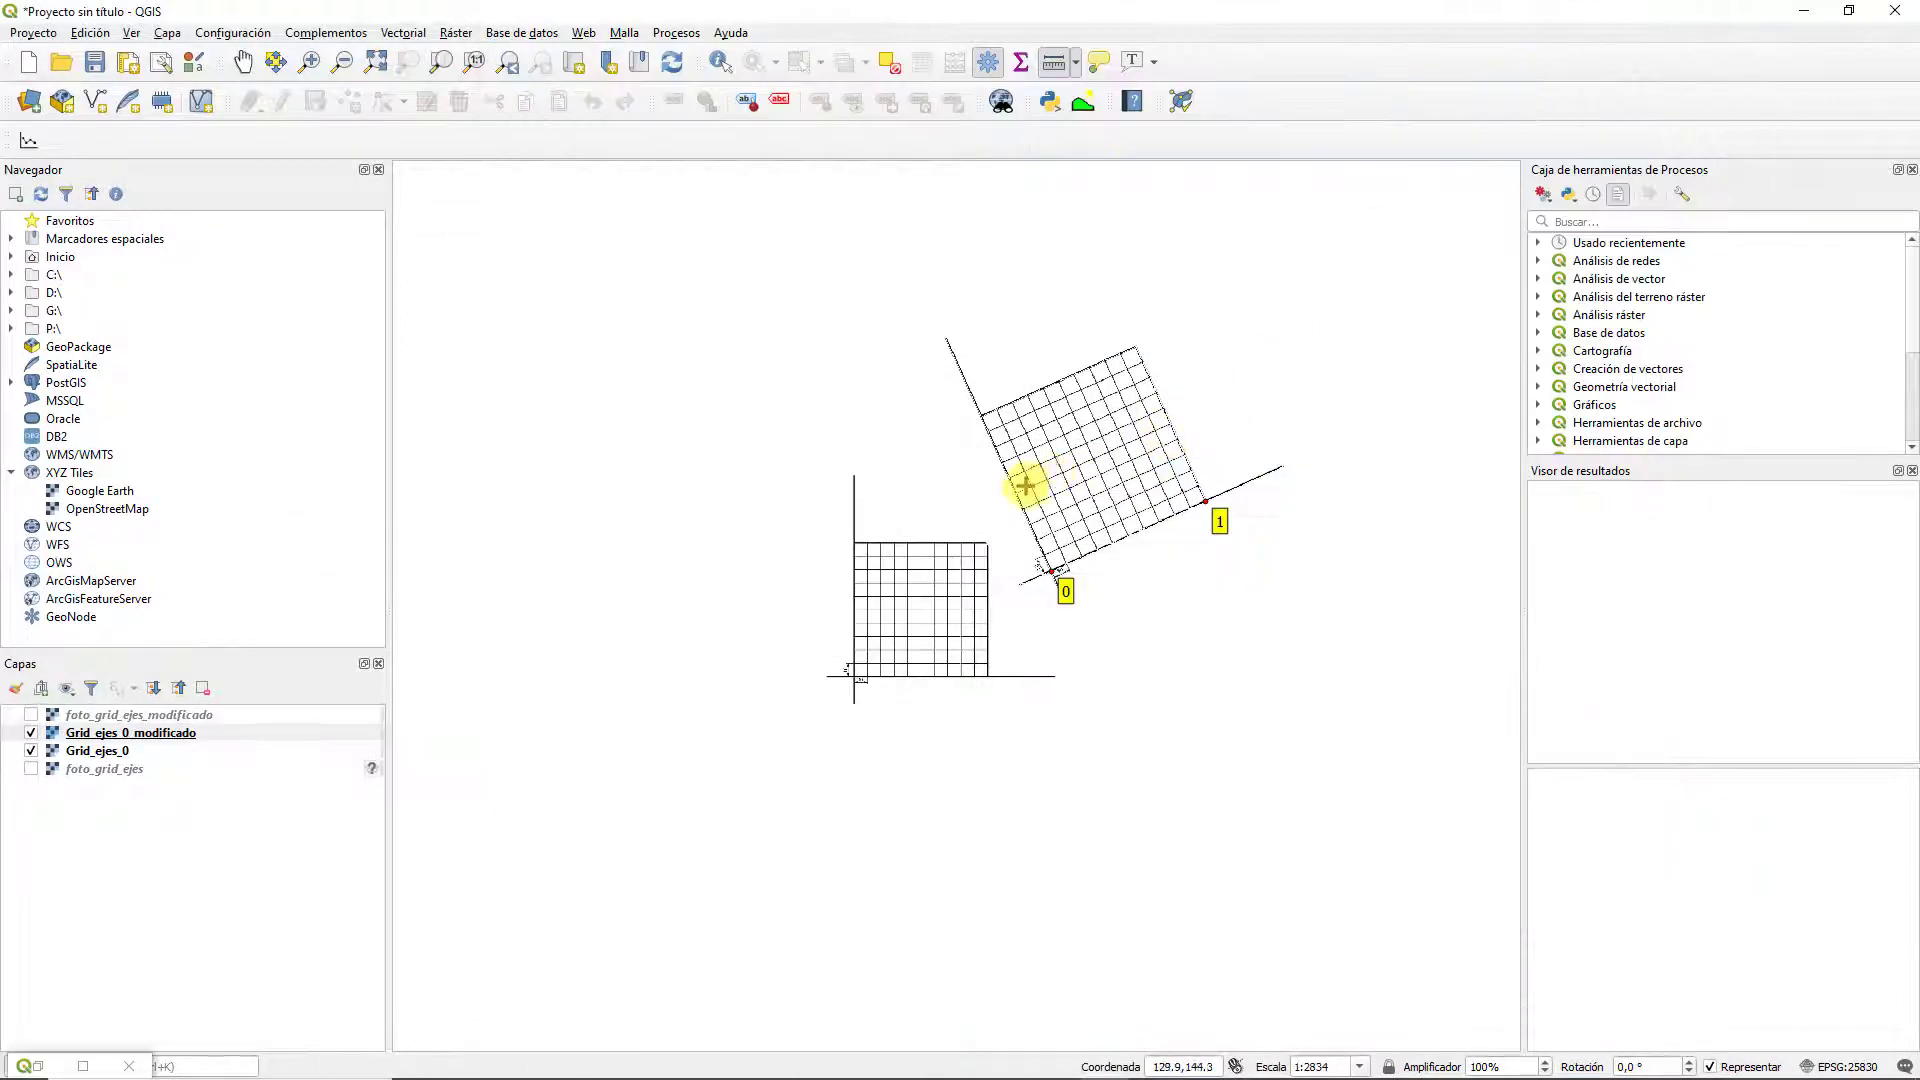
scroll(1024, 486, "up", 2)
scroll(1016, 500, "up", 1)
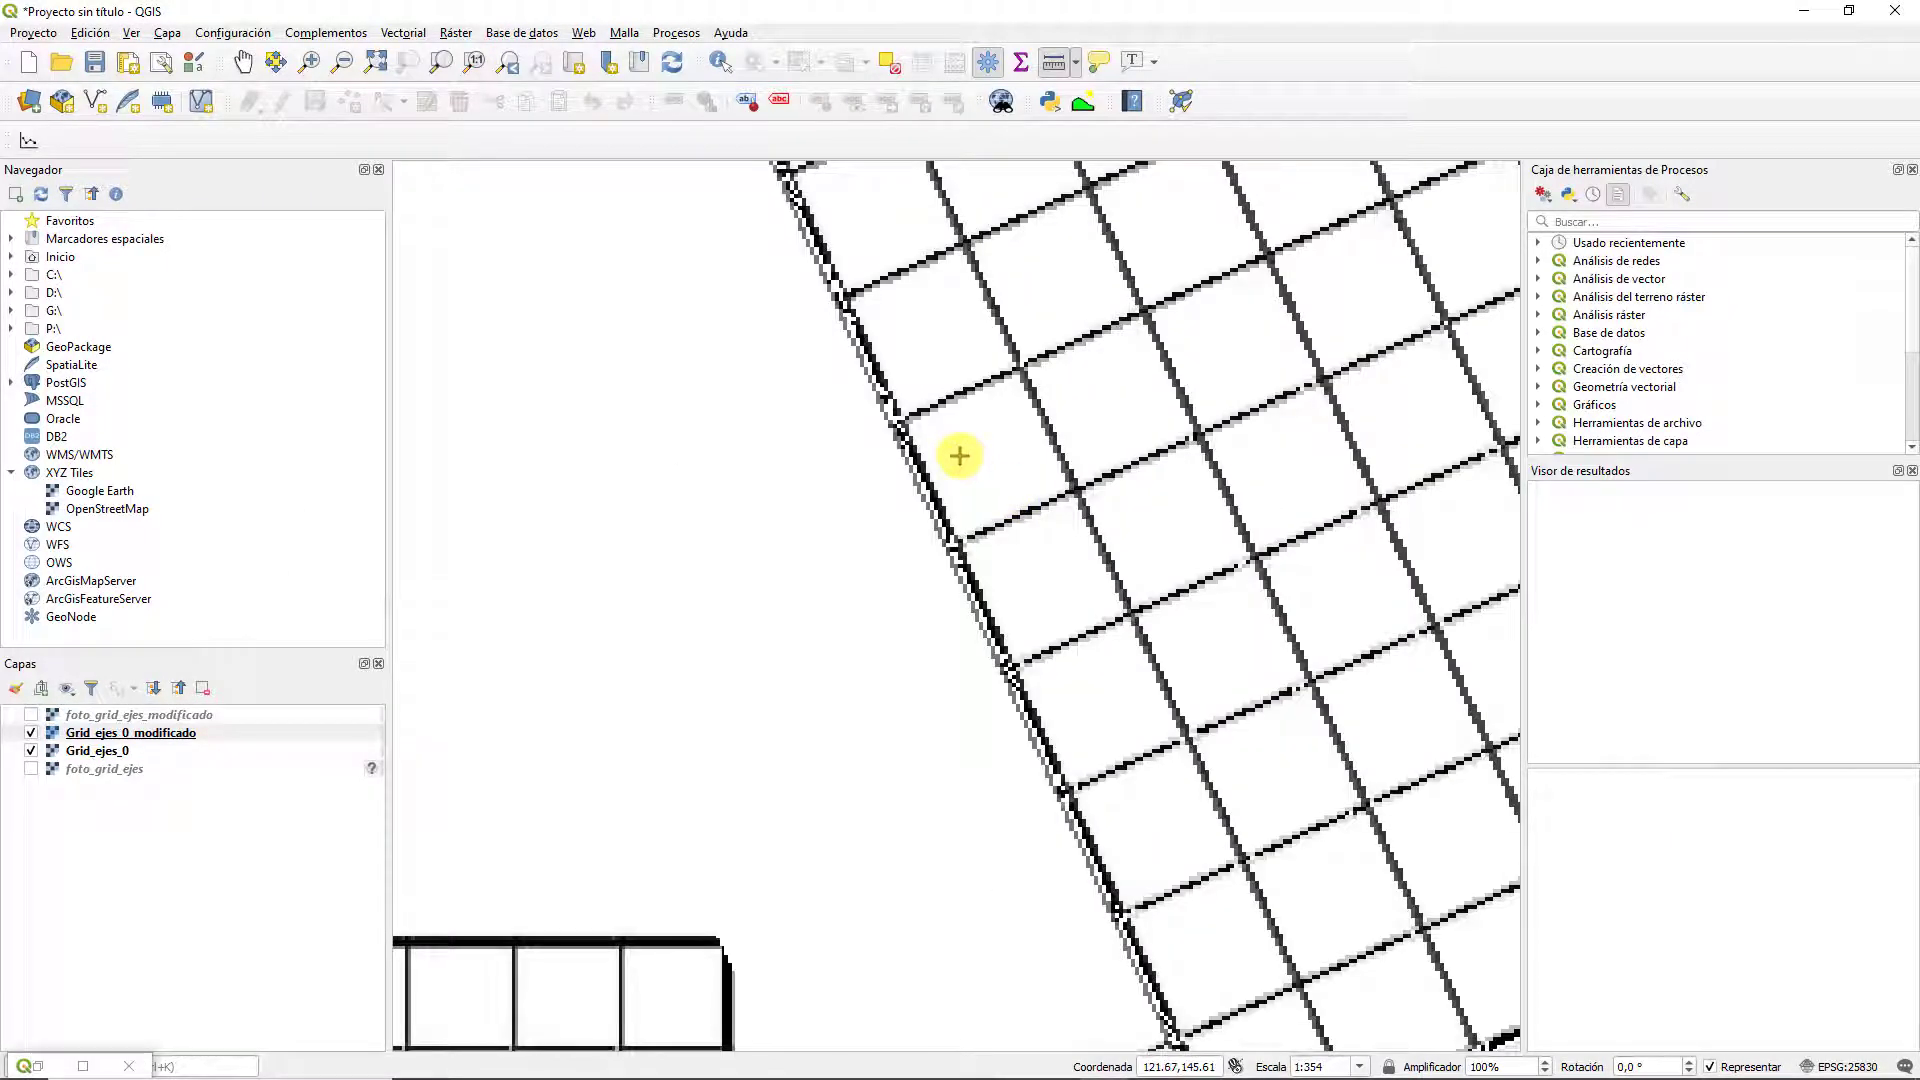
Bring the Georeferencer back up and review the resampling method in its Helmert transformation settings
scroll(959, 456, "down", 1)
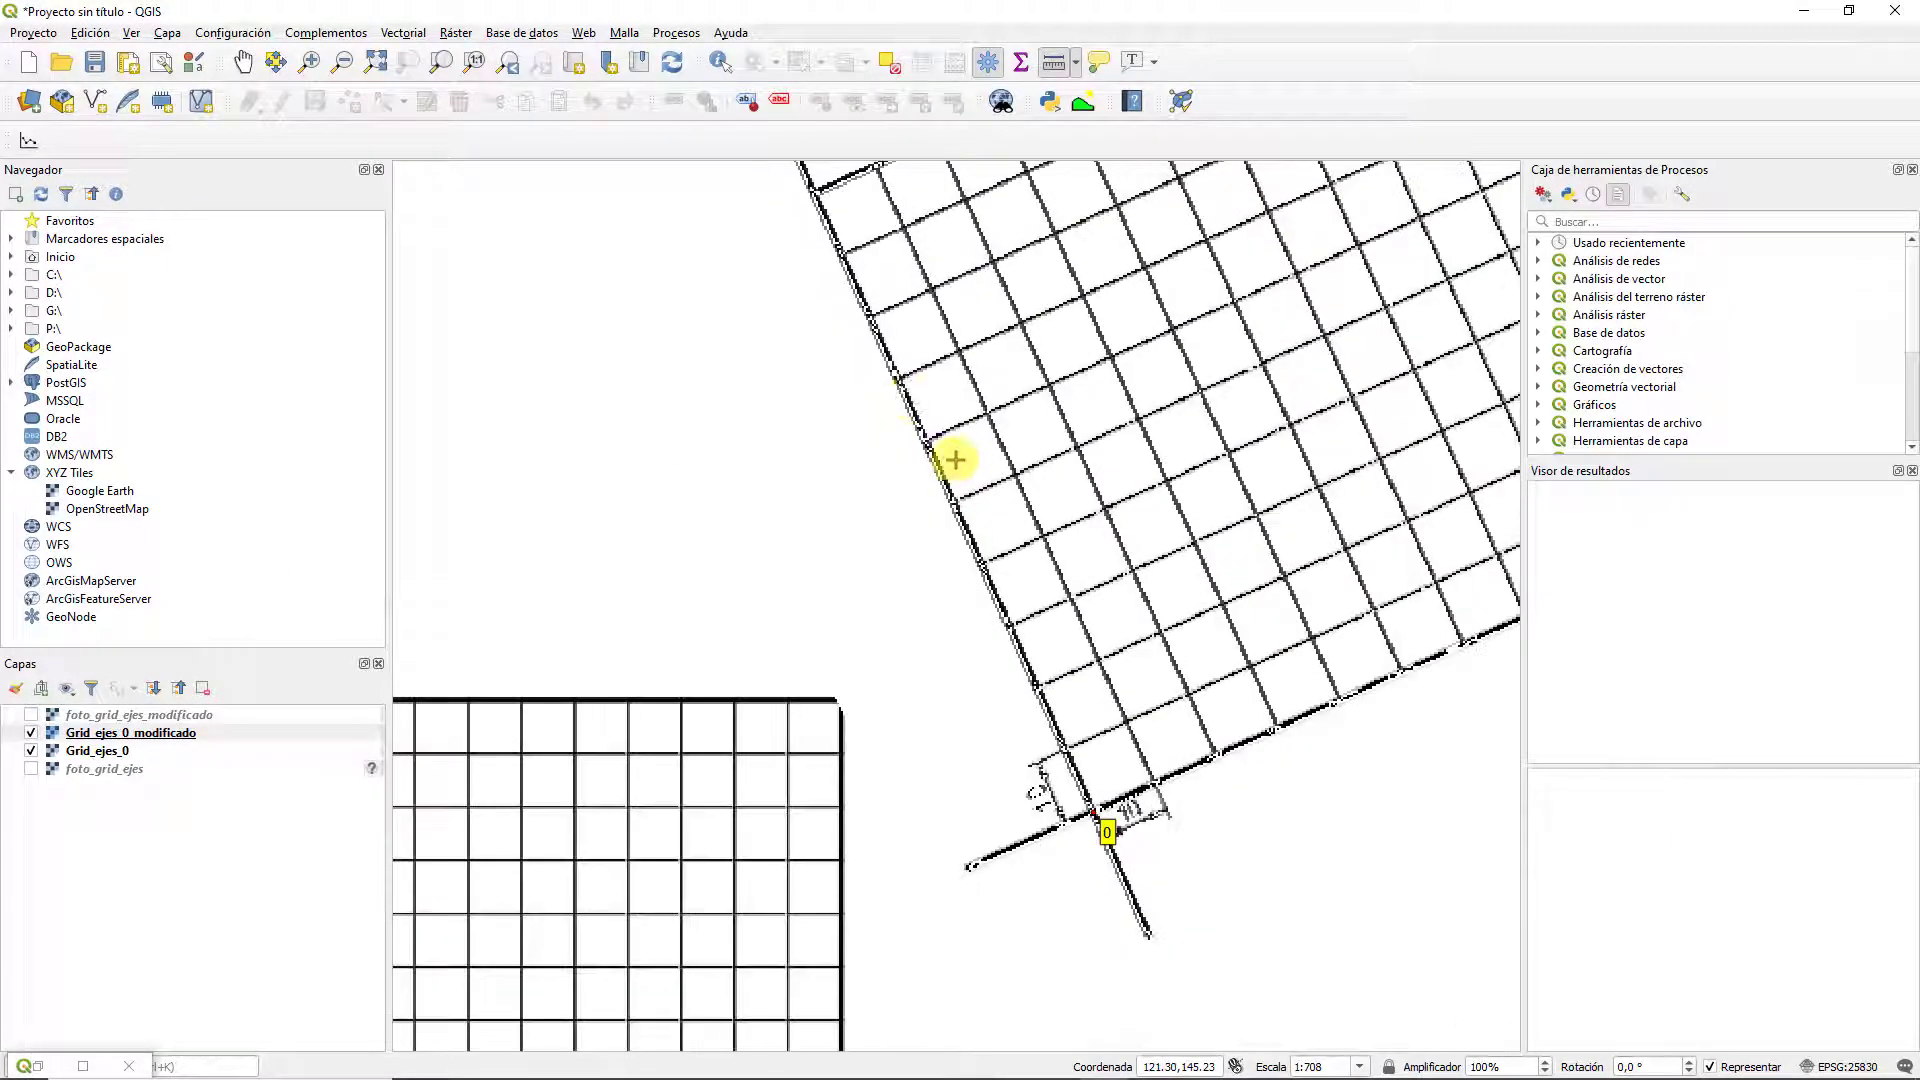
left_click(456, 33)
left_click(484, 116)
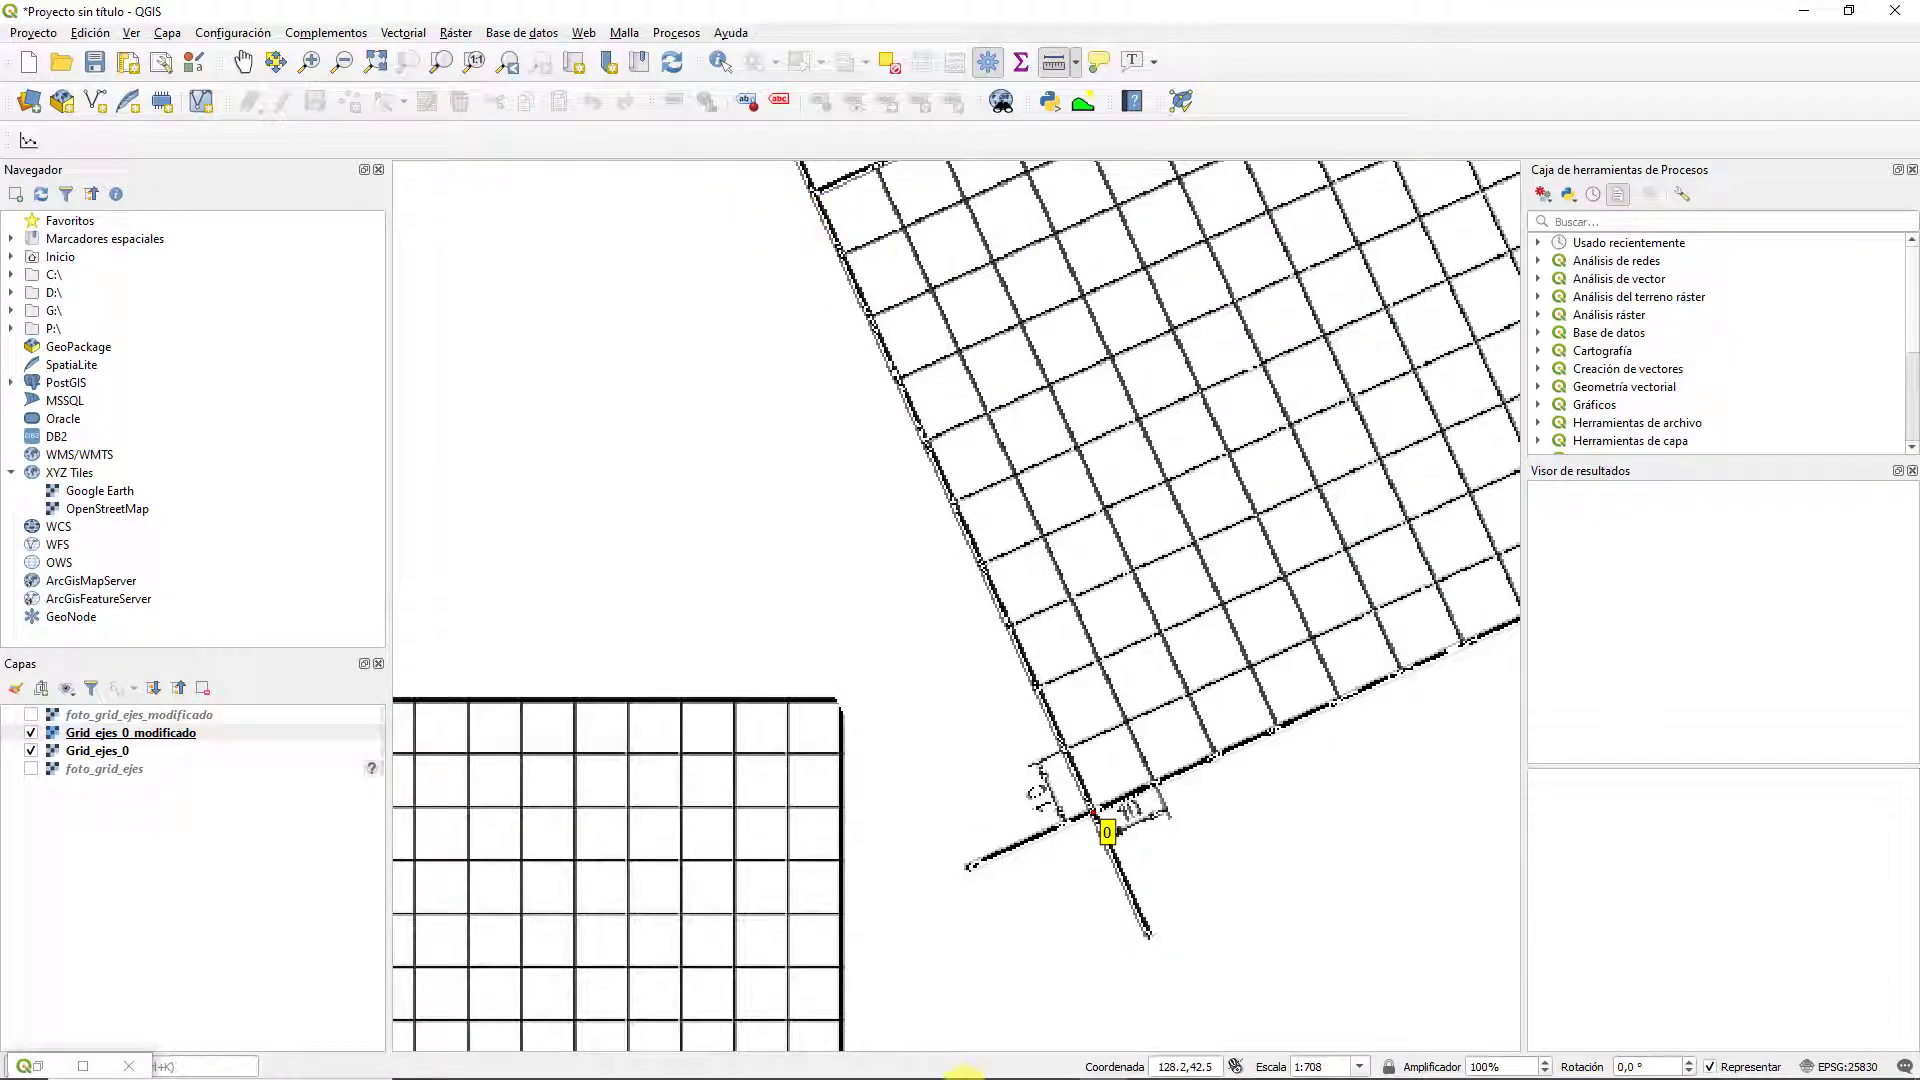
left_click(1017, 1062)
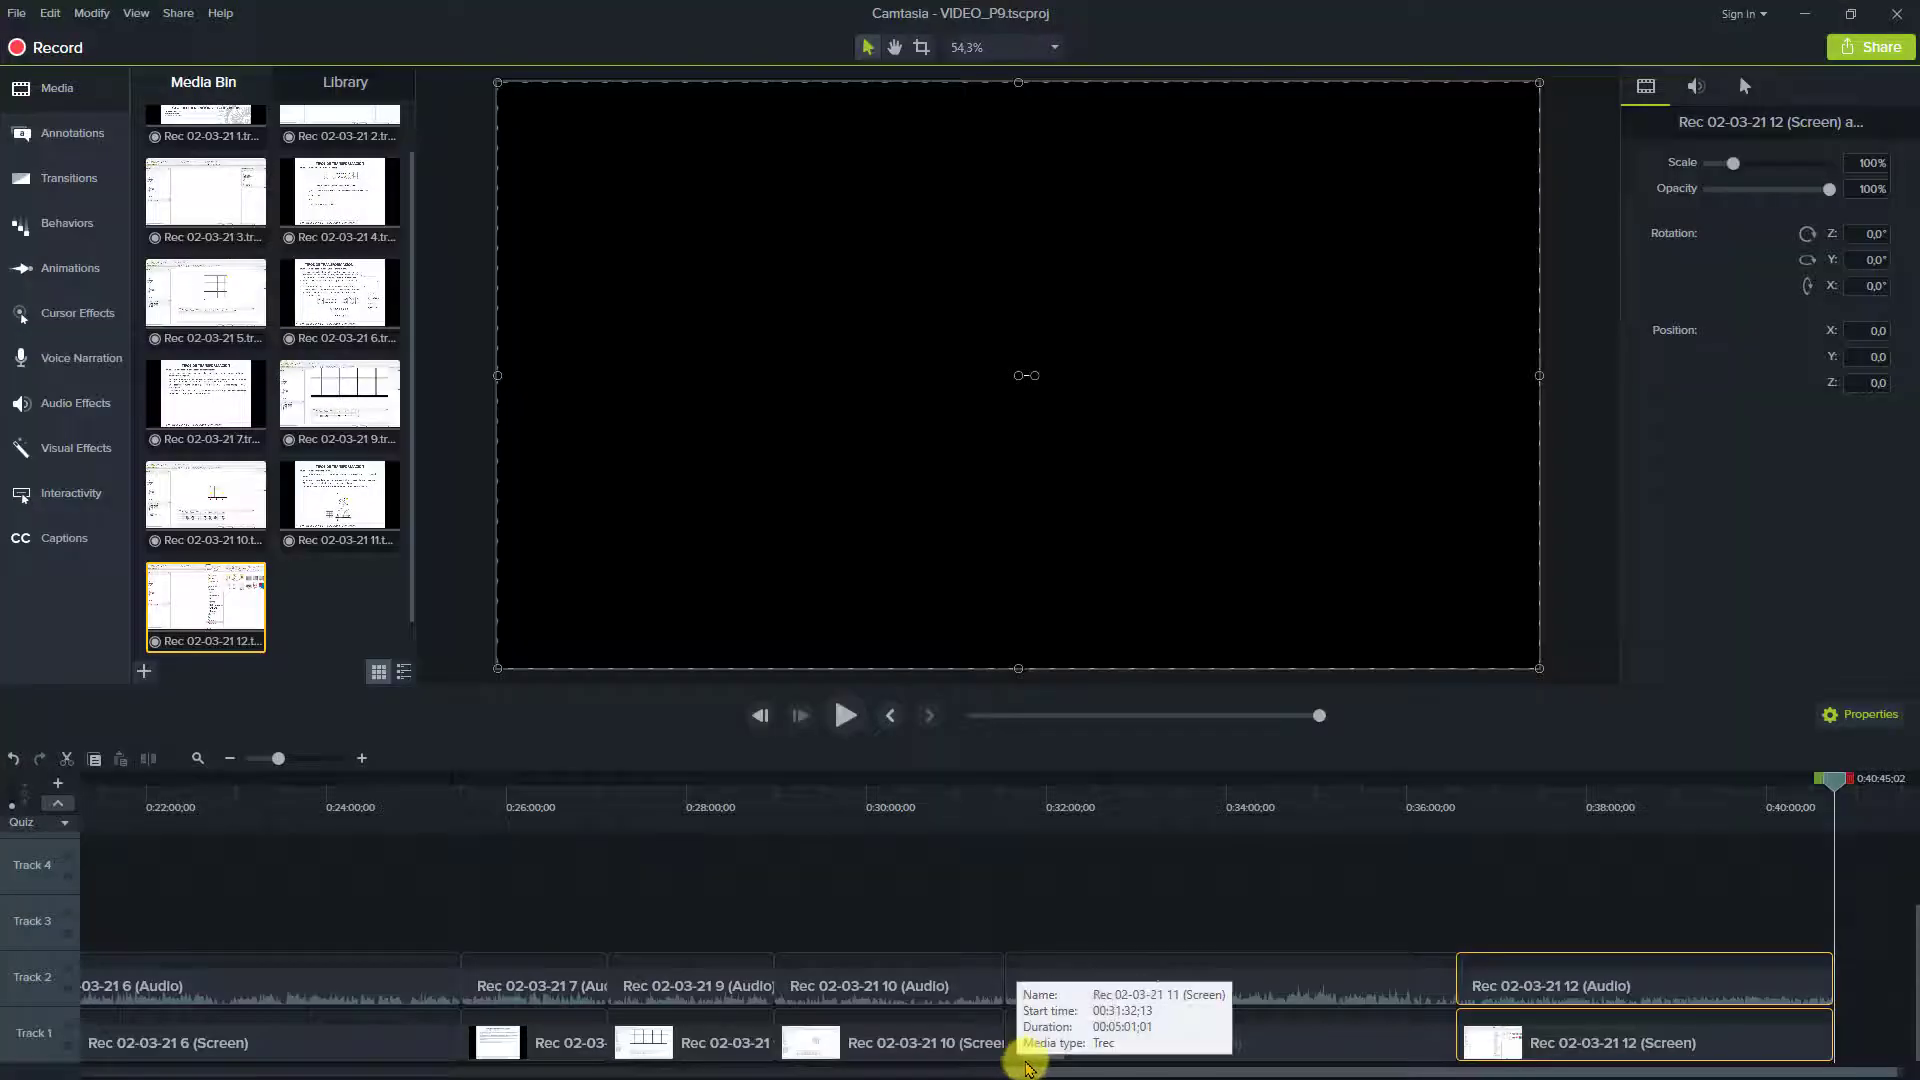
key("super")
left_click(1063, 1062)
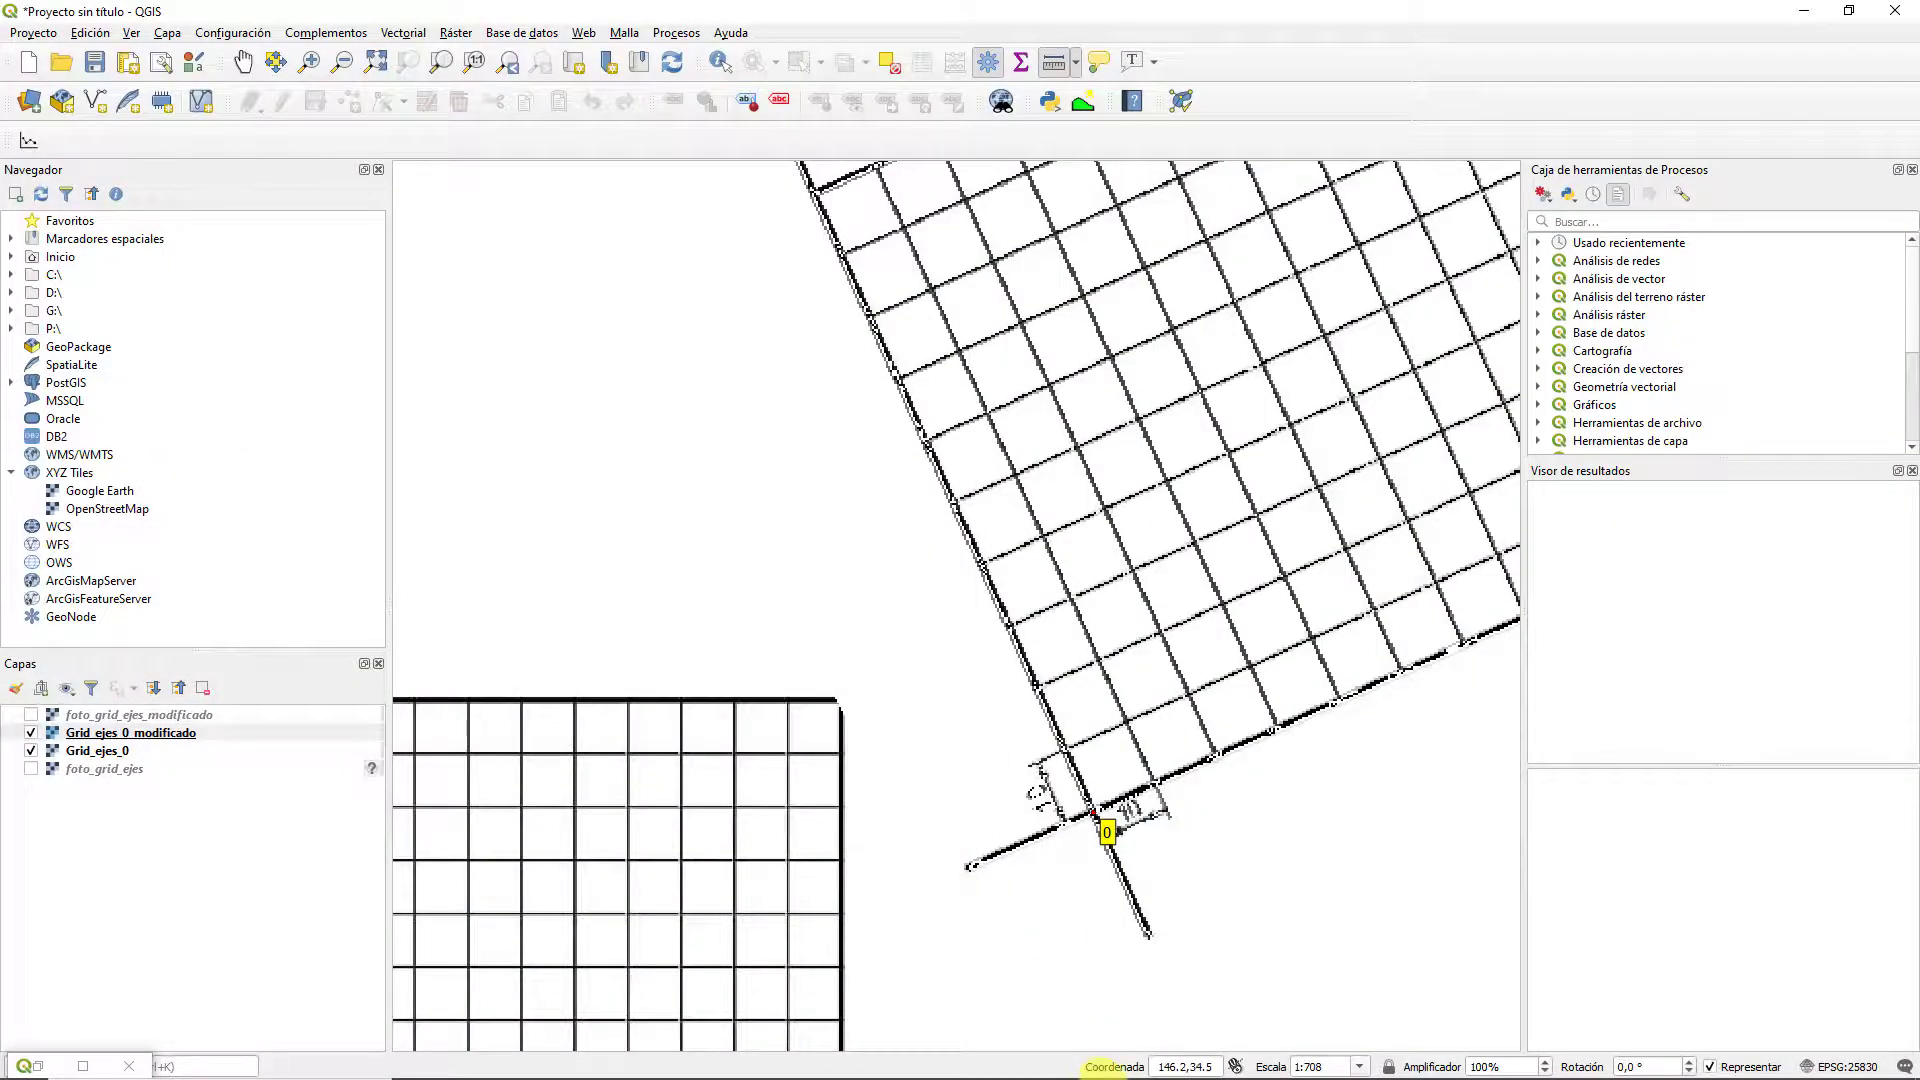
left_click(1106, 1062)
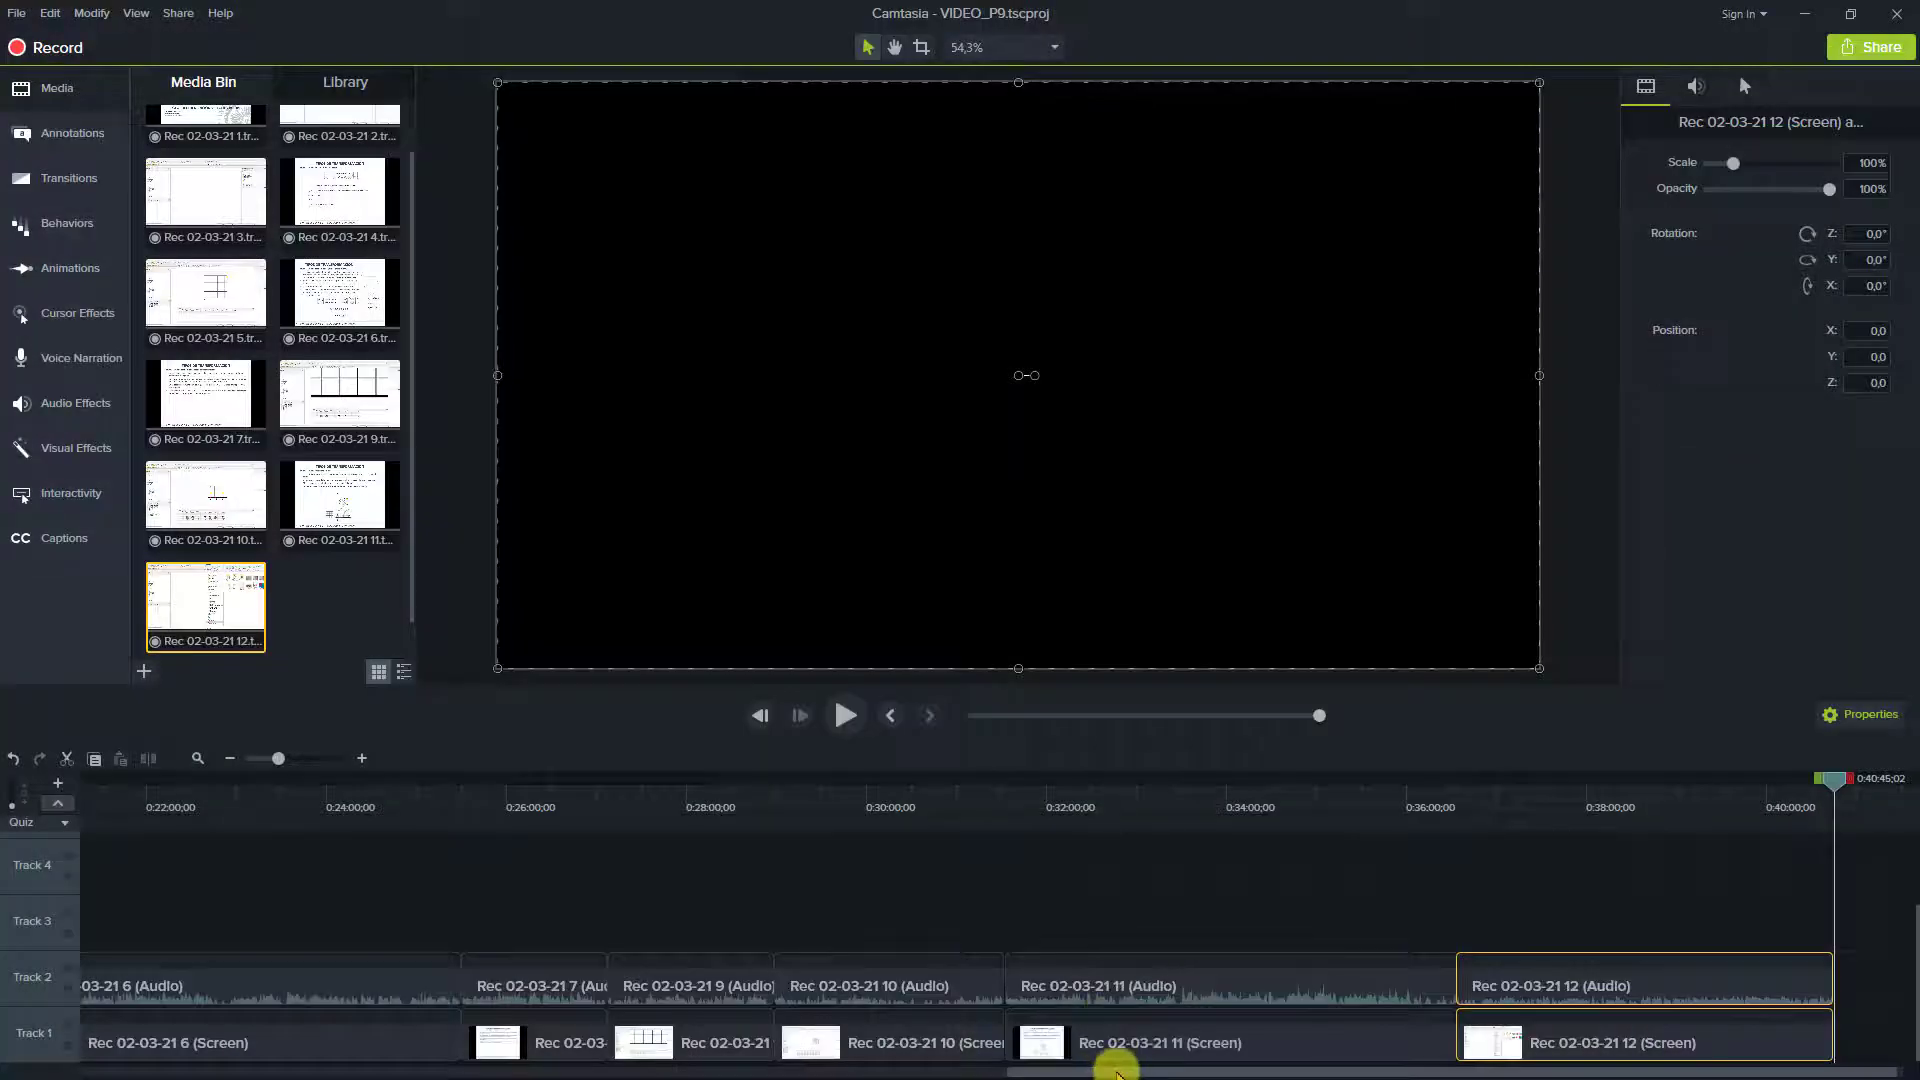
key("super")
left_click(1063, 1062)
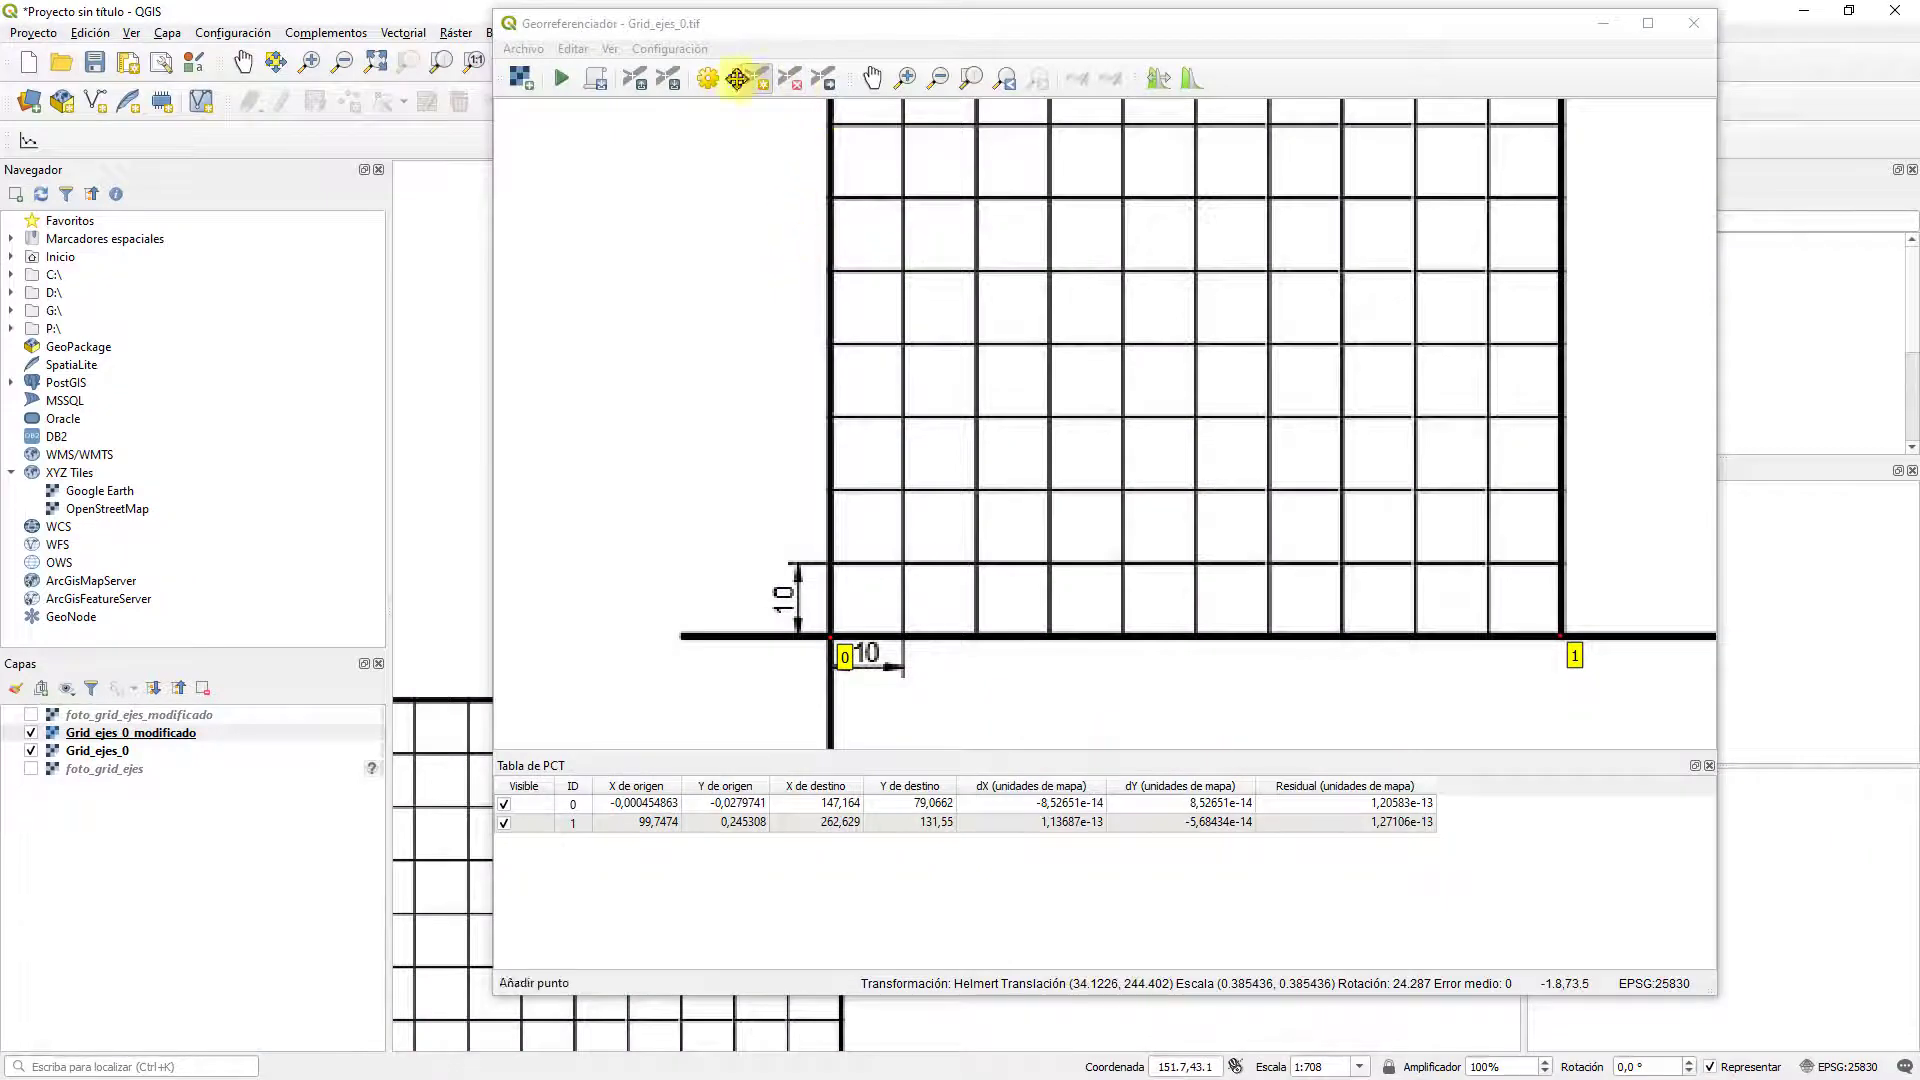
left_click(708, 78)
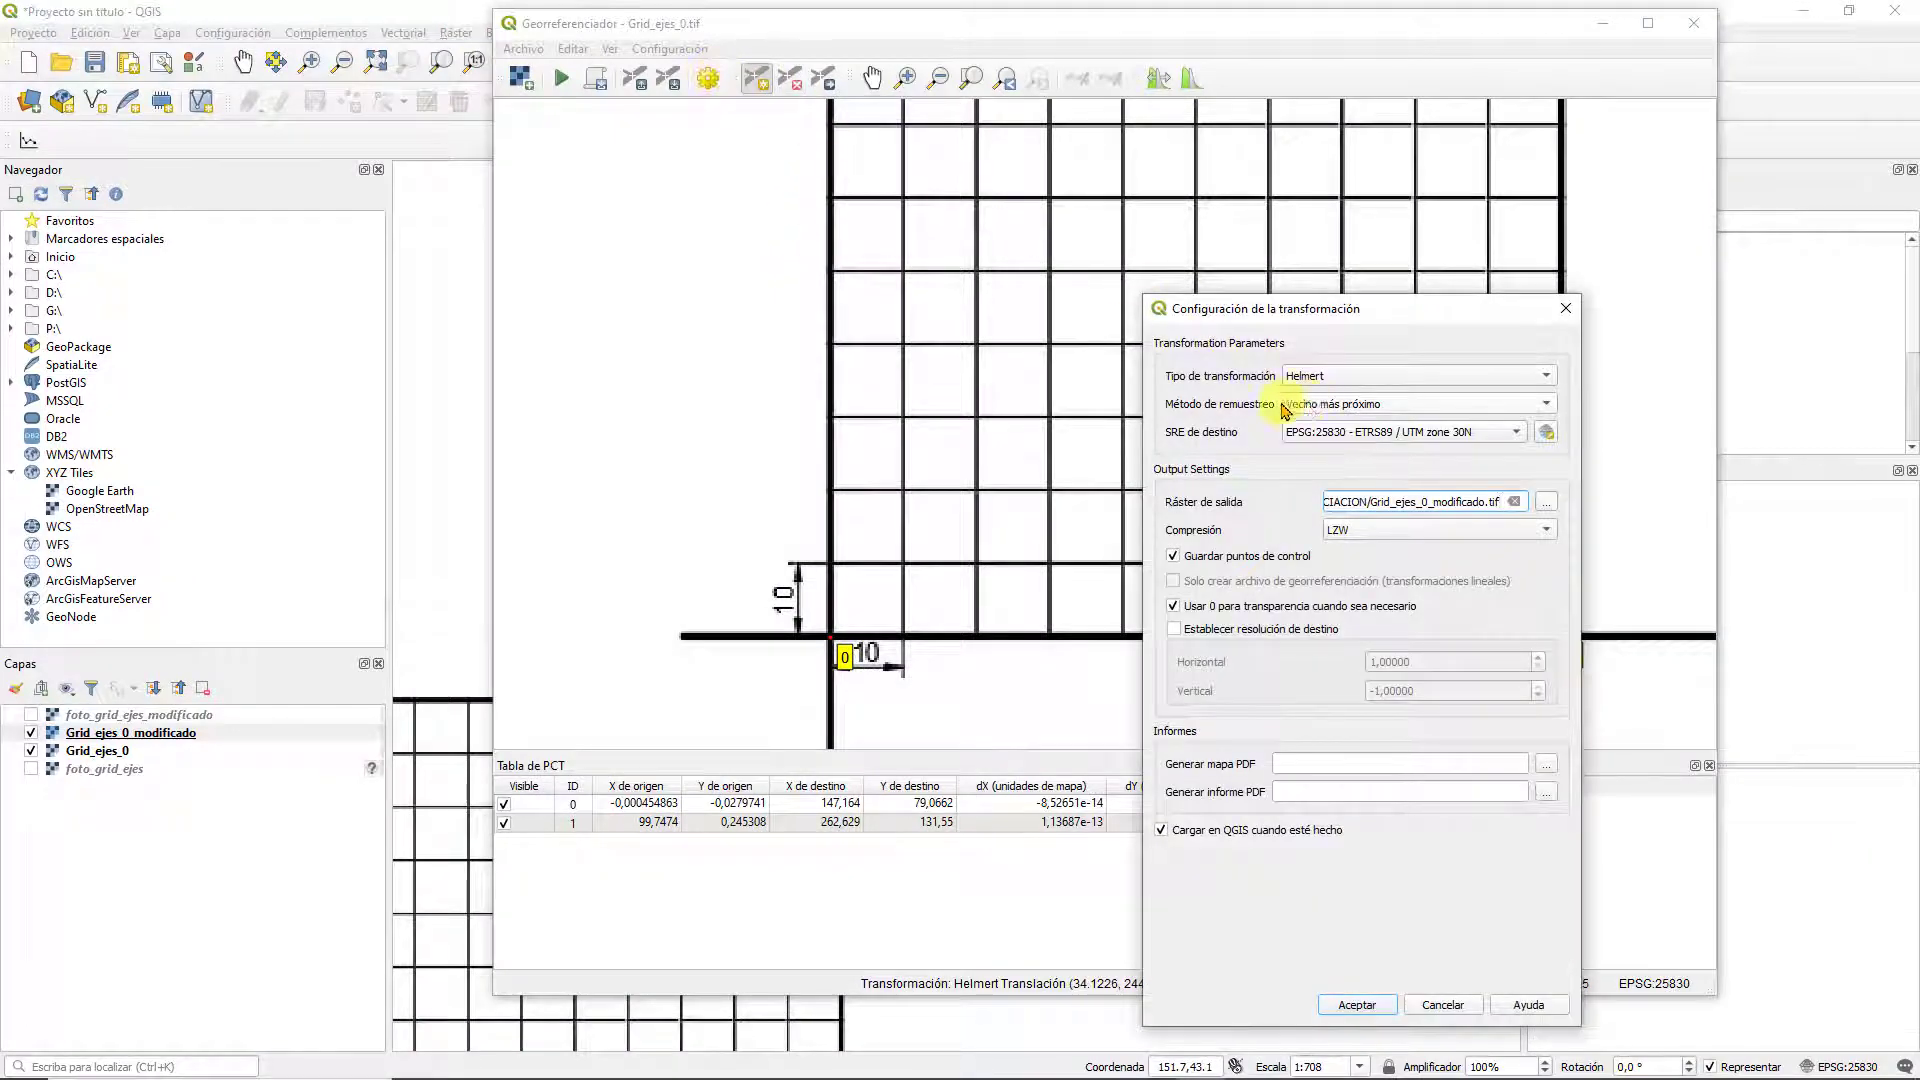
left_click(1355, 1004)
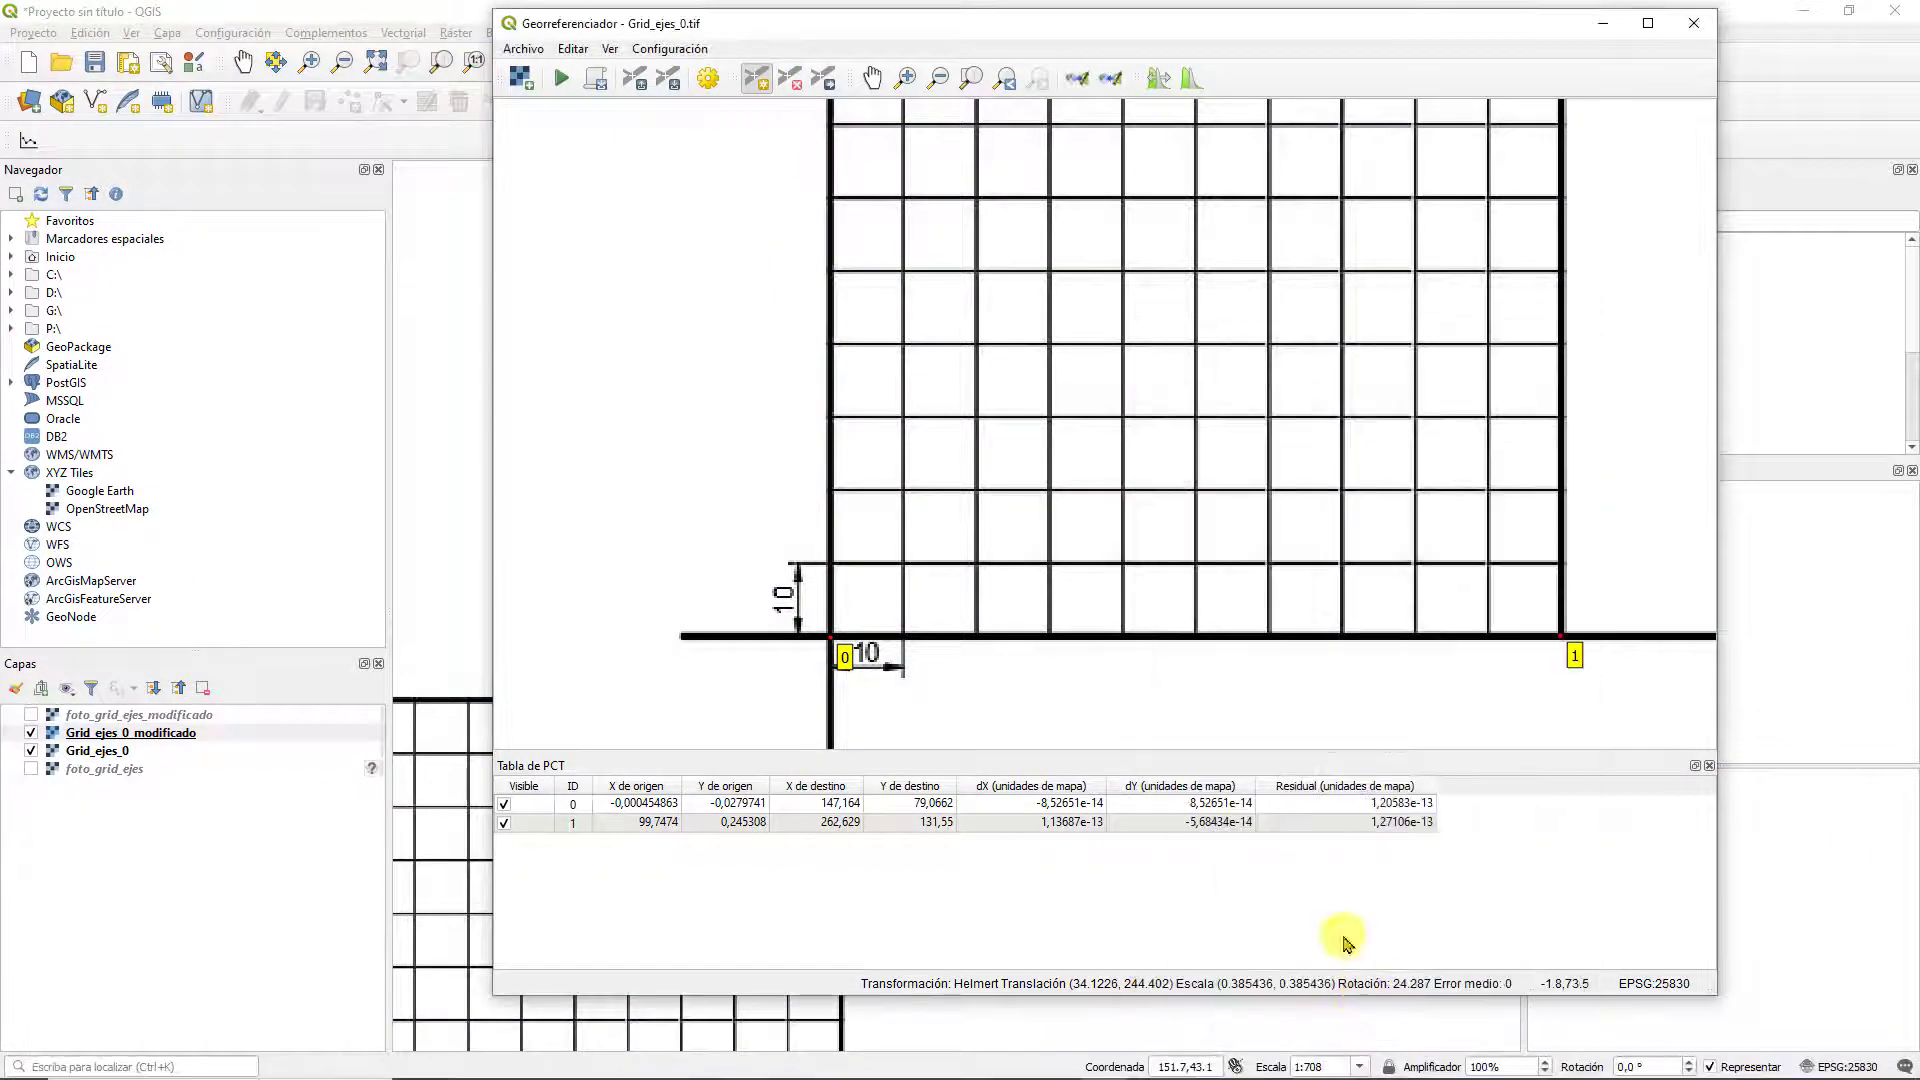
Minimize the Georeferencer and compare the line pixels of the nearest-neighbour rotated grid with those of the original Grid_ejes_0
left_click(1603, 25)
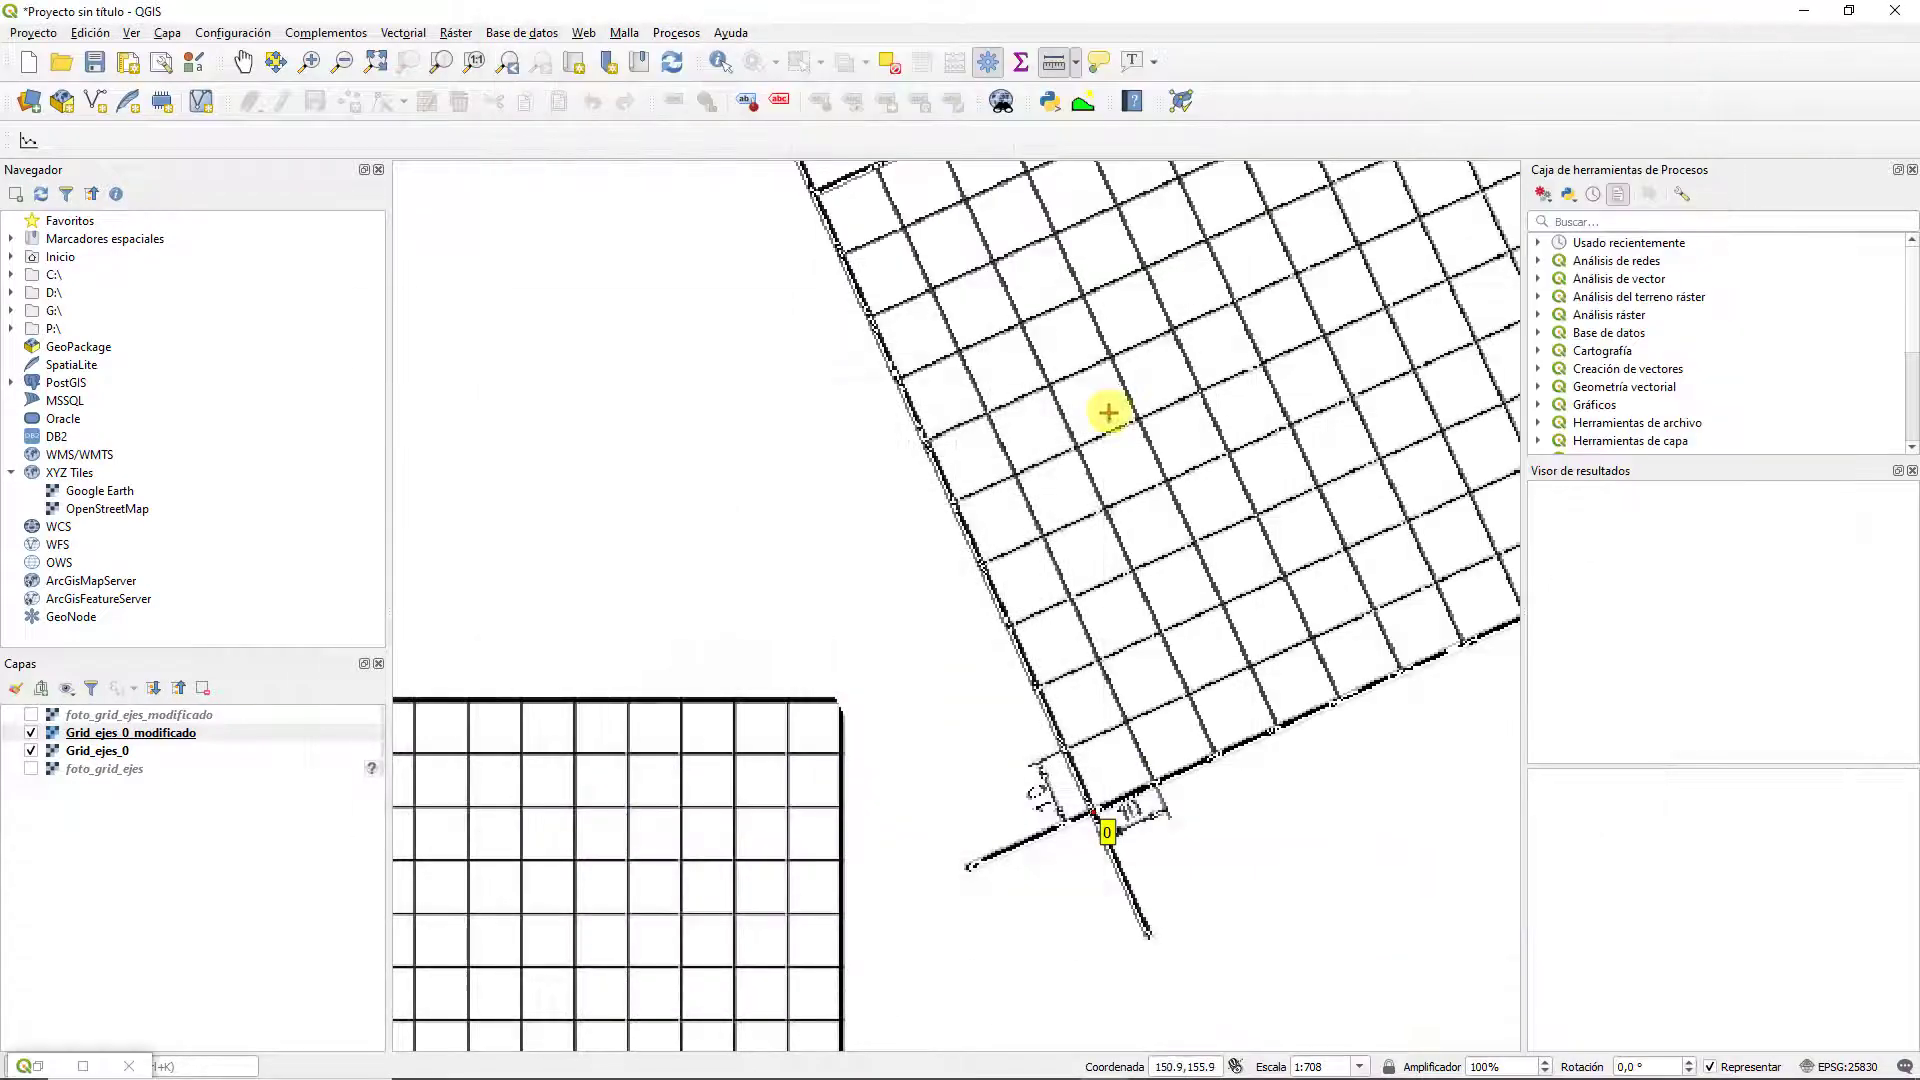
scroll(1100, 425, "down", 1)
scroll(1095, 436, "up", 3)
scroll(860, 470, "down", 3)
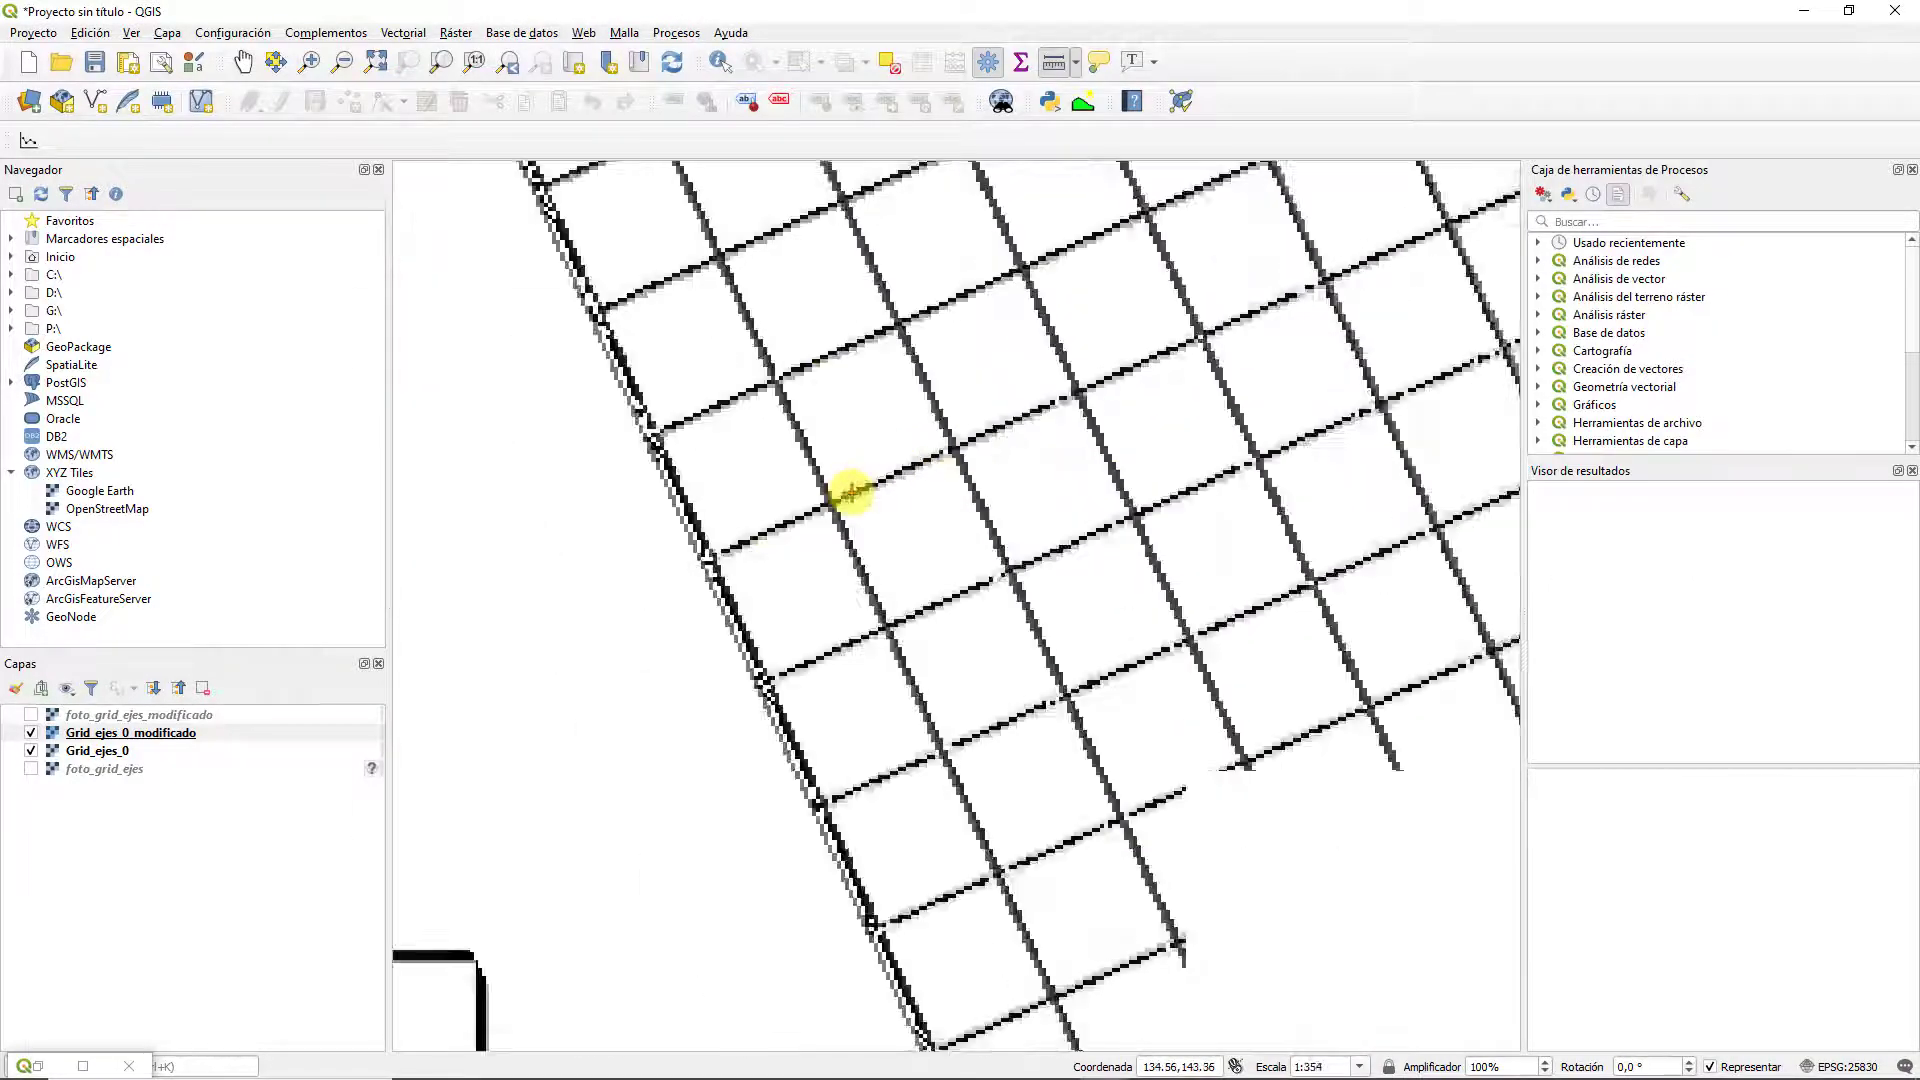
scroll(835, 565, "up", 3)
scroll(835, 575, "up", 1)
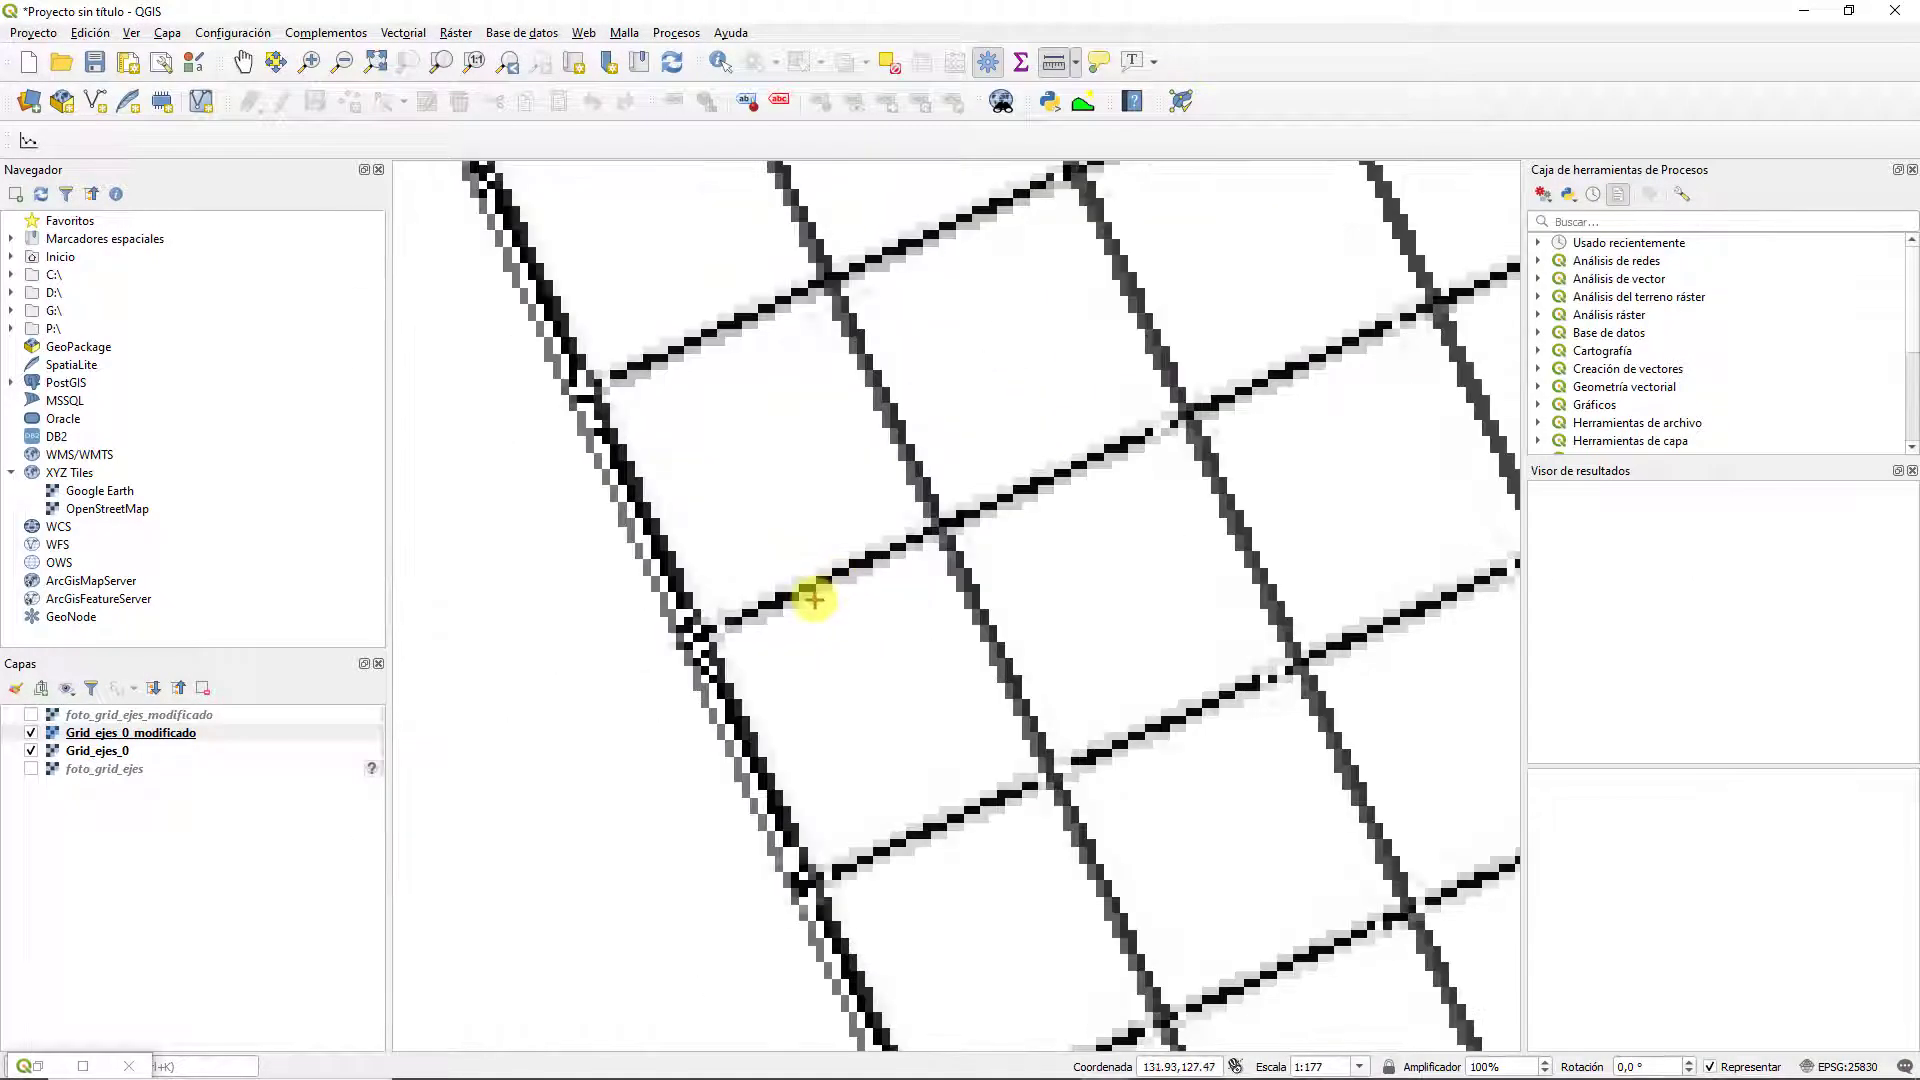
scroll(814, 598, "down", 3)
scroll(827, 578, "down", 1)
scroll(634, 613, "up", 4)
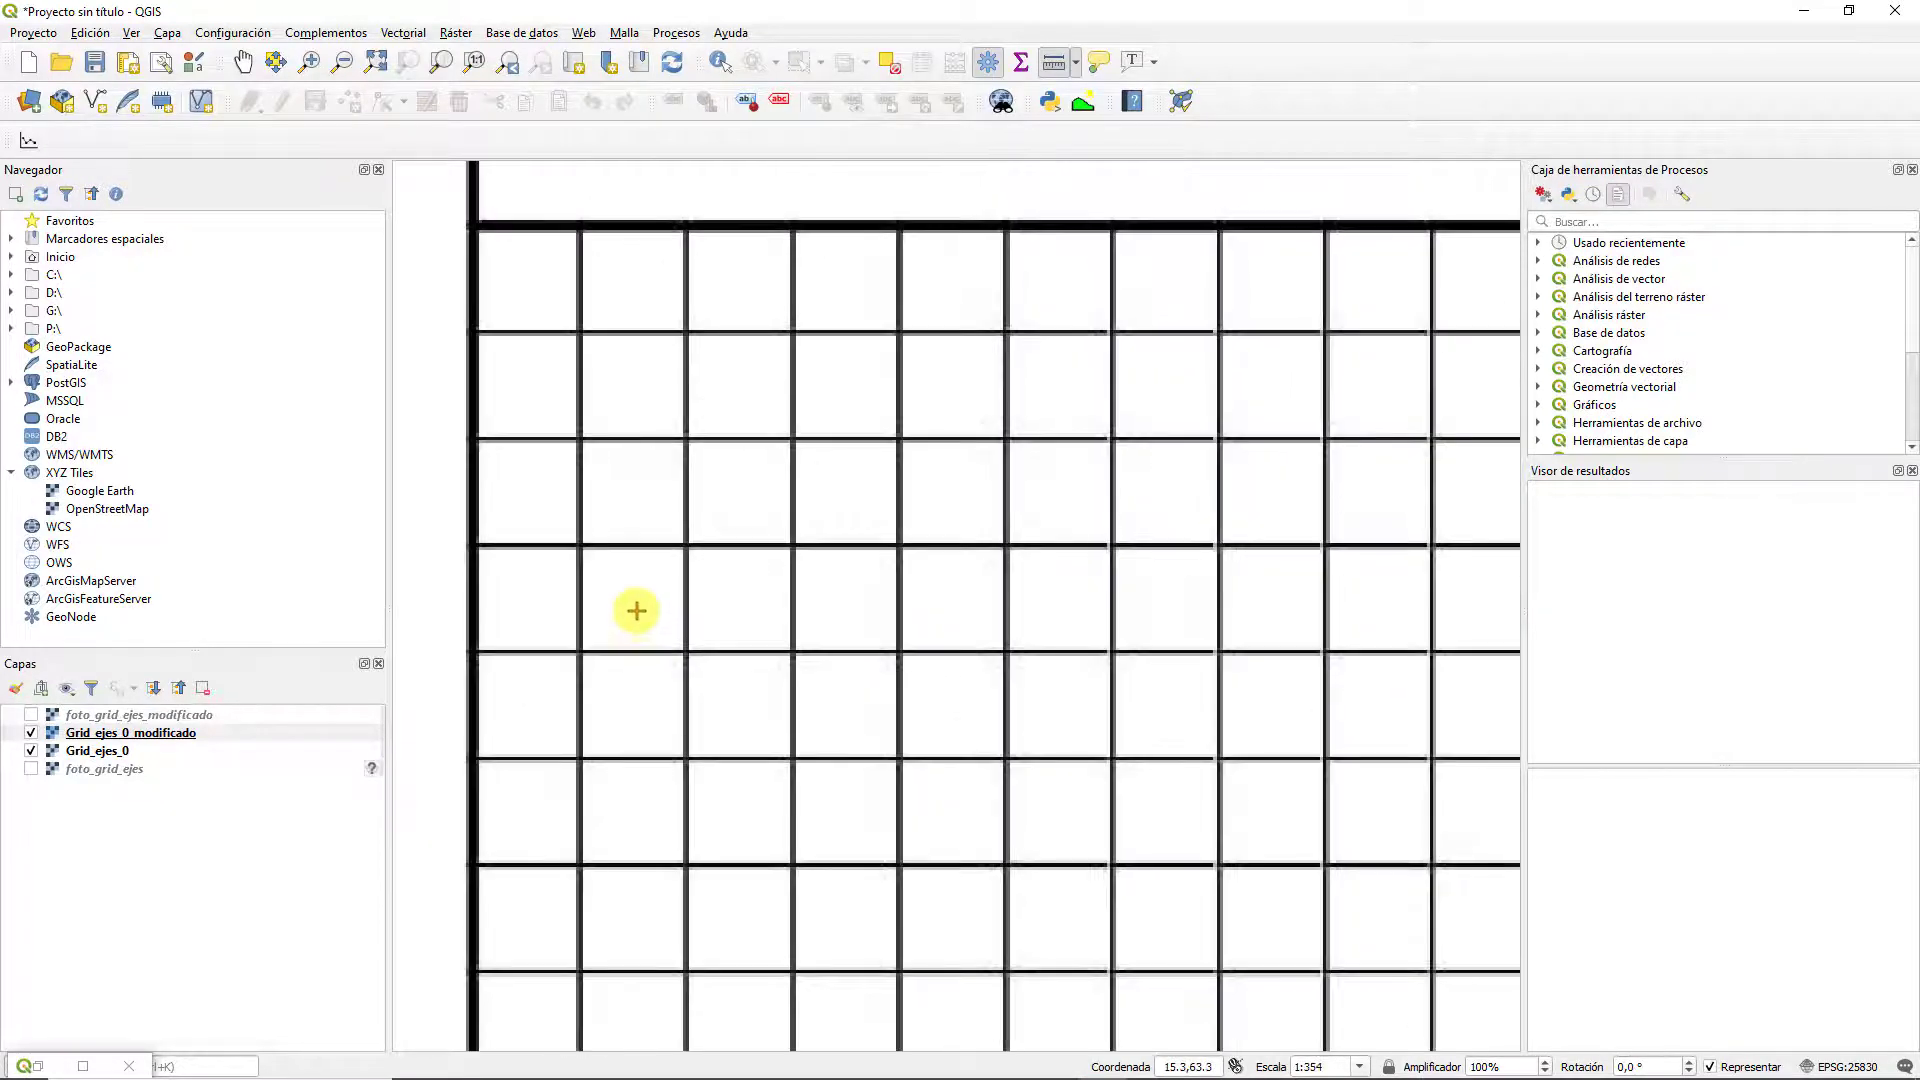
scroll(579, 493, "down", 3)
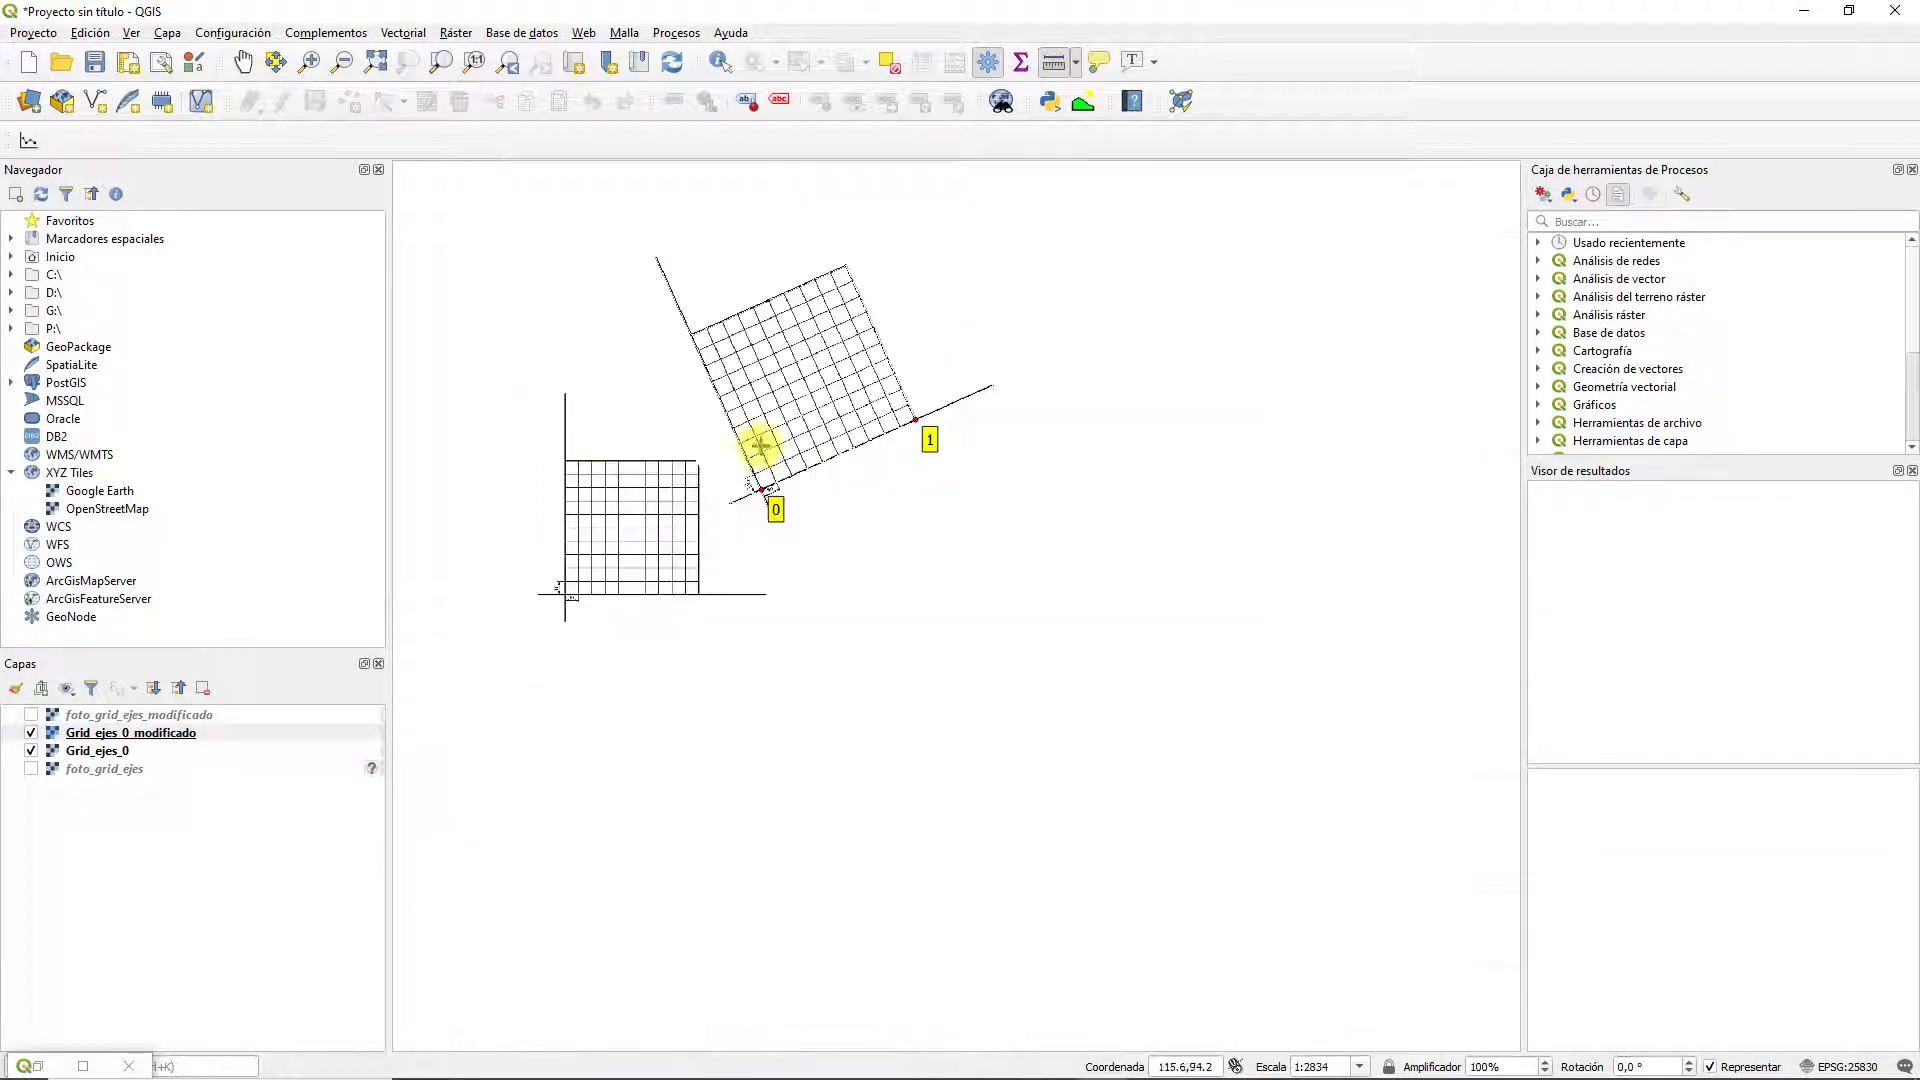
scroll(760, 446, "up", 4)
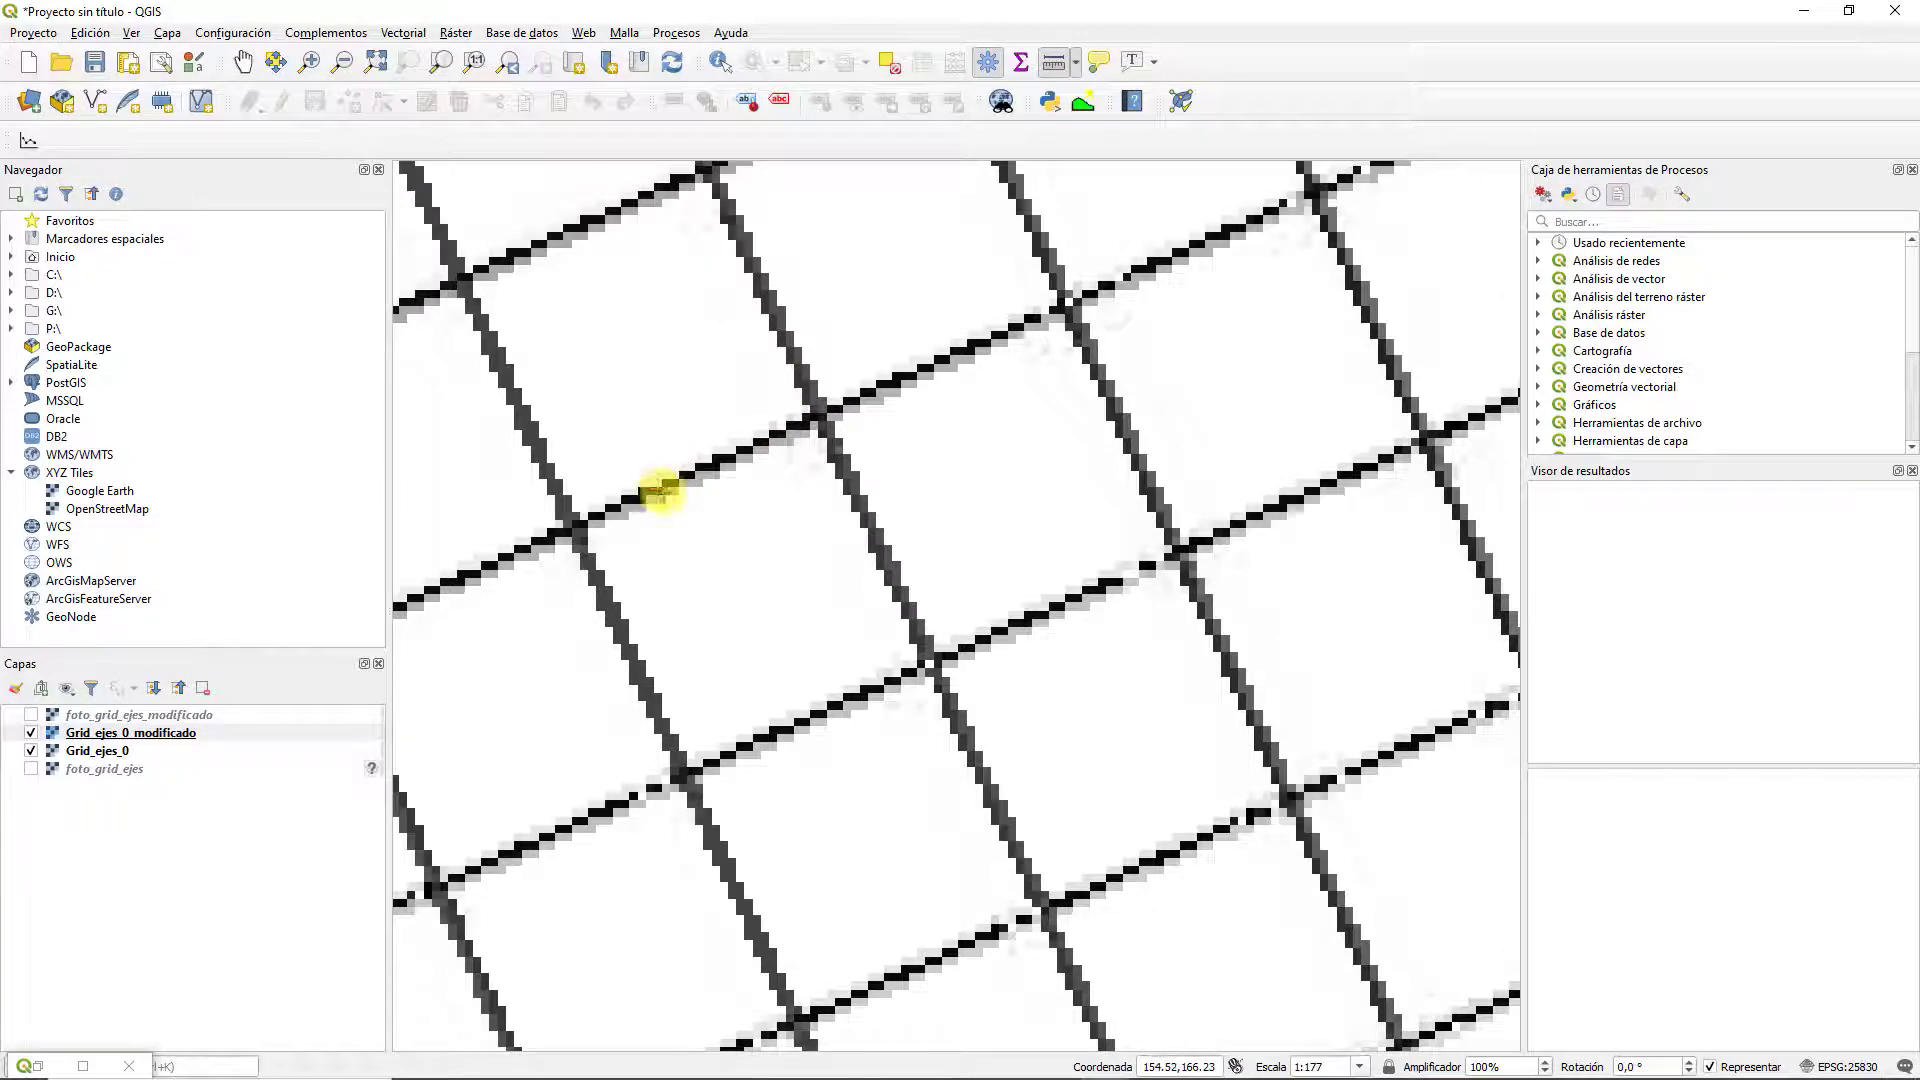
scroll(706, 507, "down", 3)
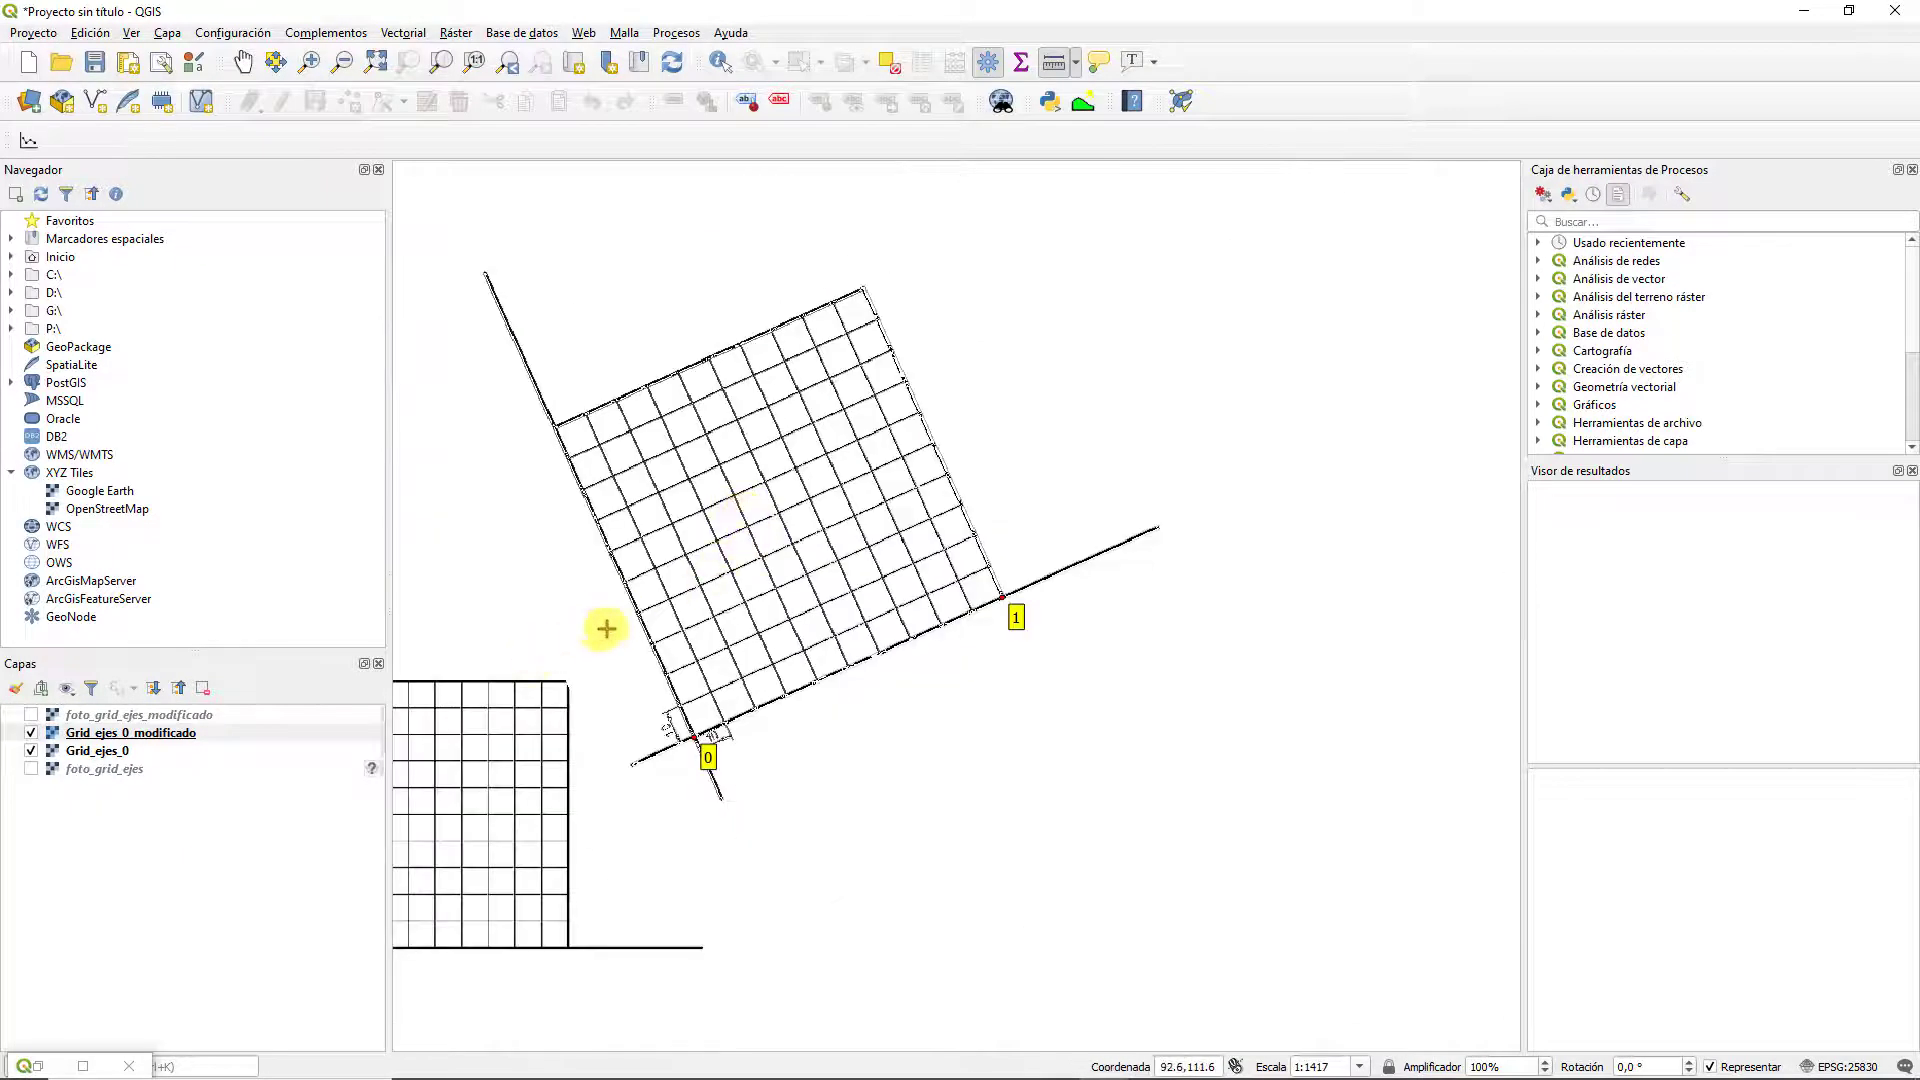
scroll(712, 535, "up", 3)
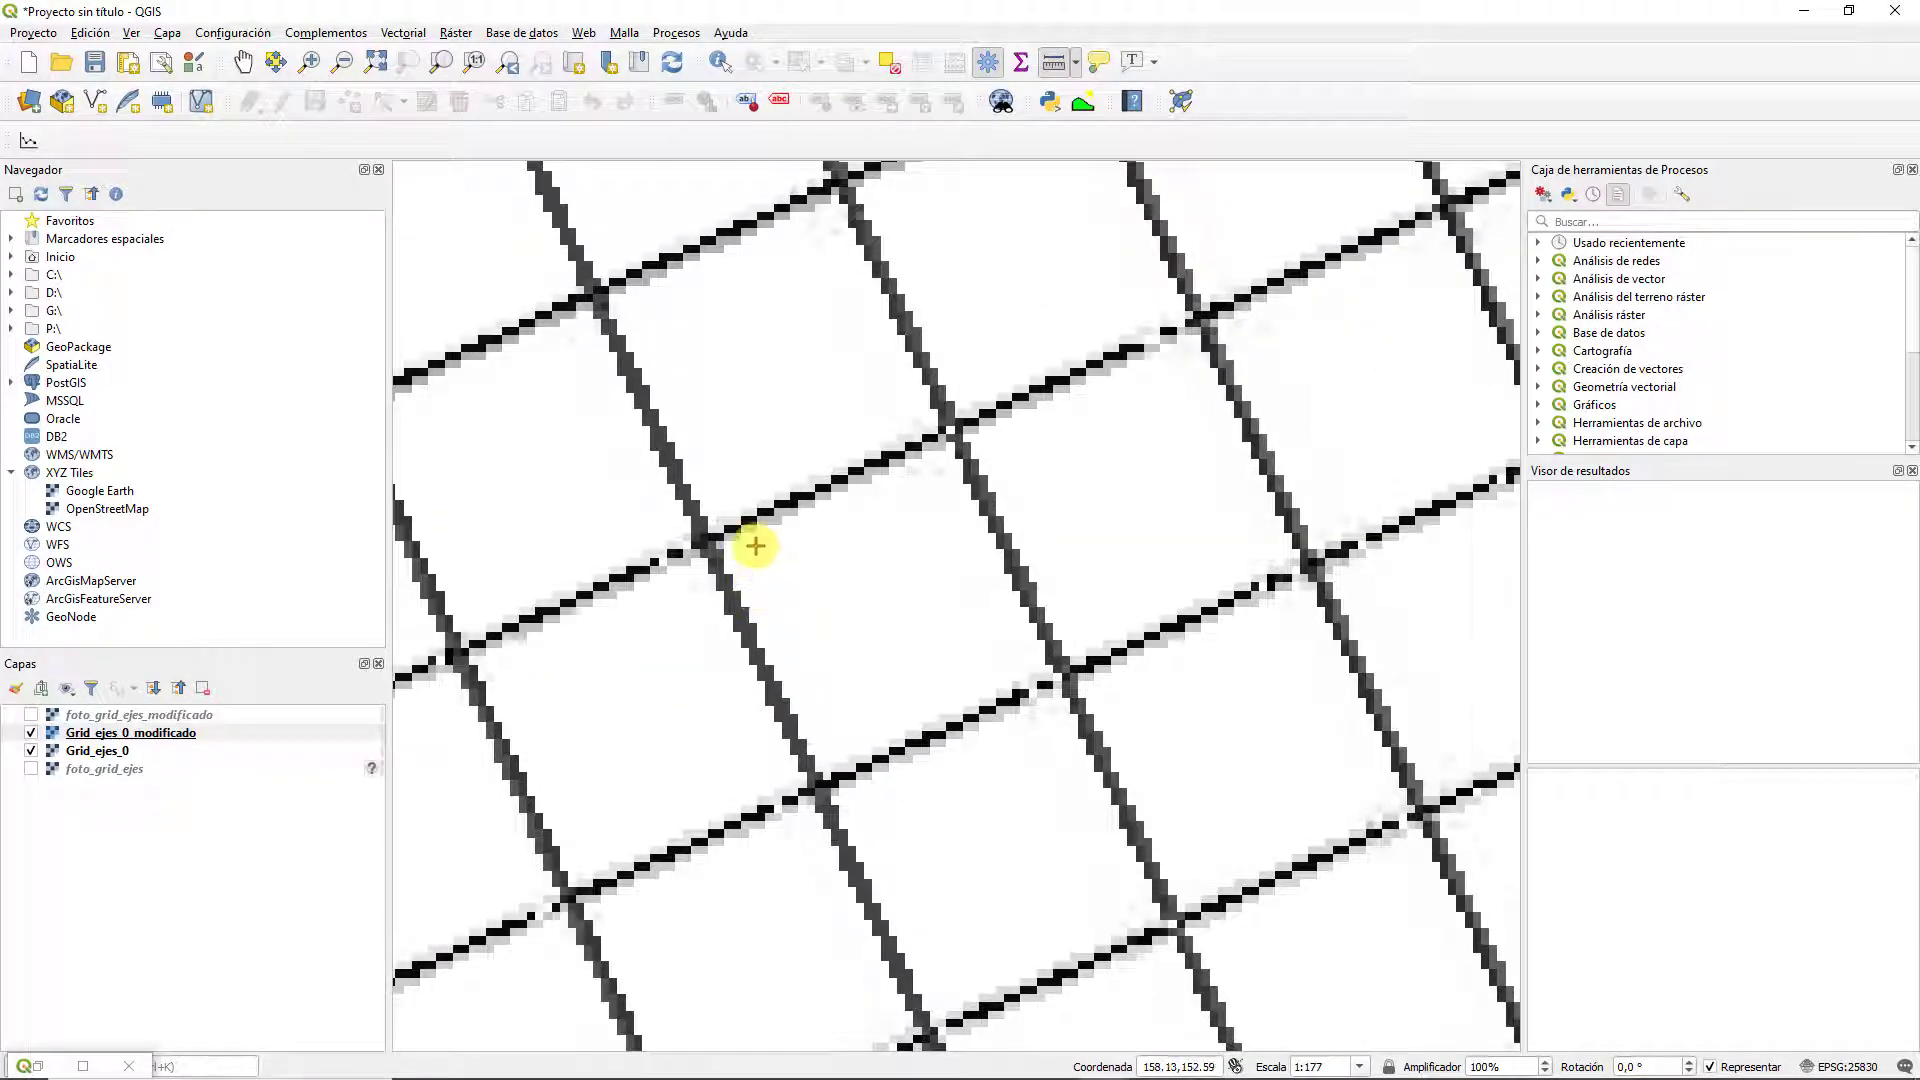
scroll(796, 529, "up", 1)
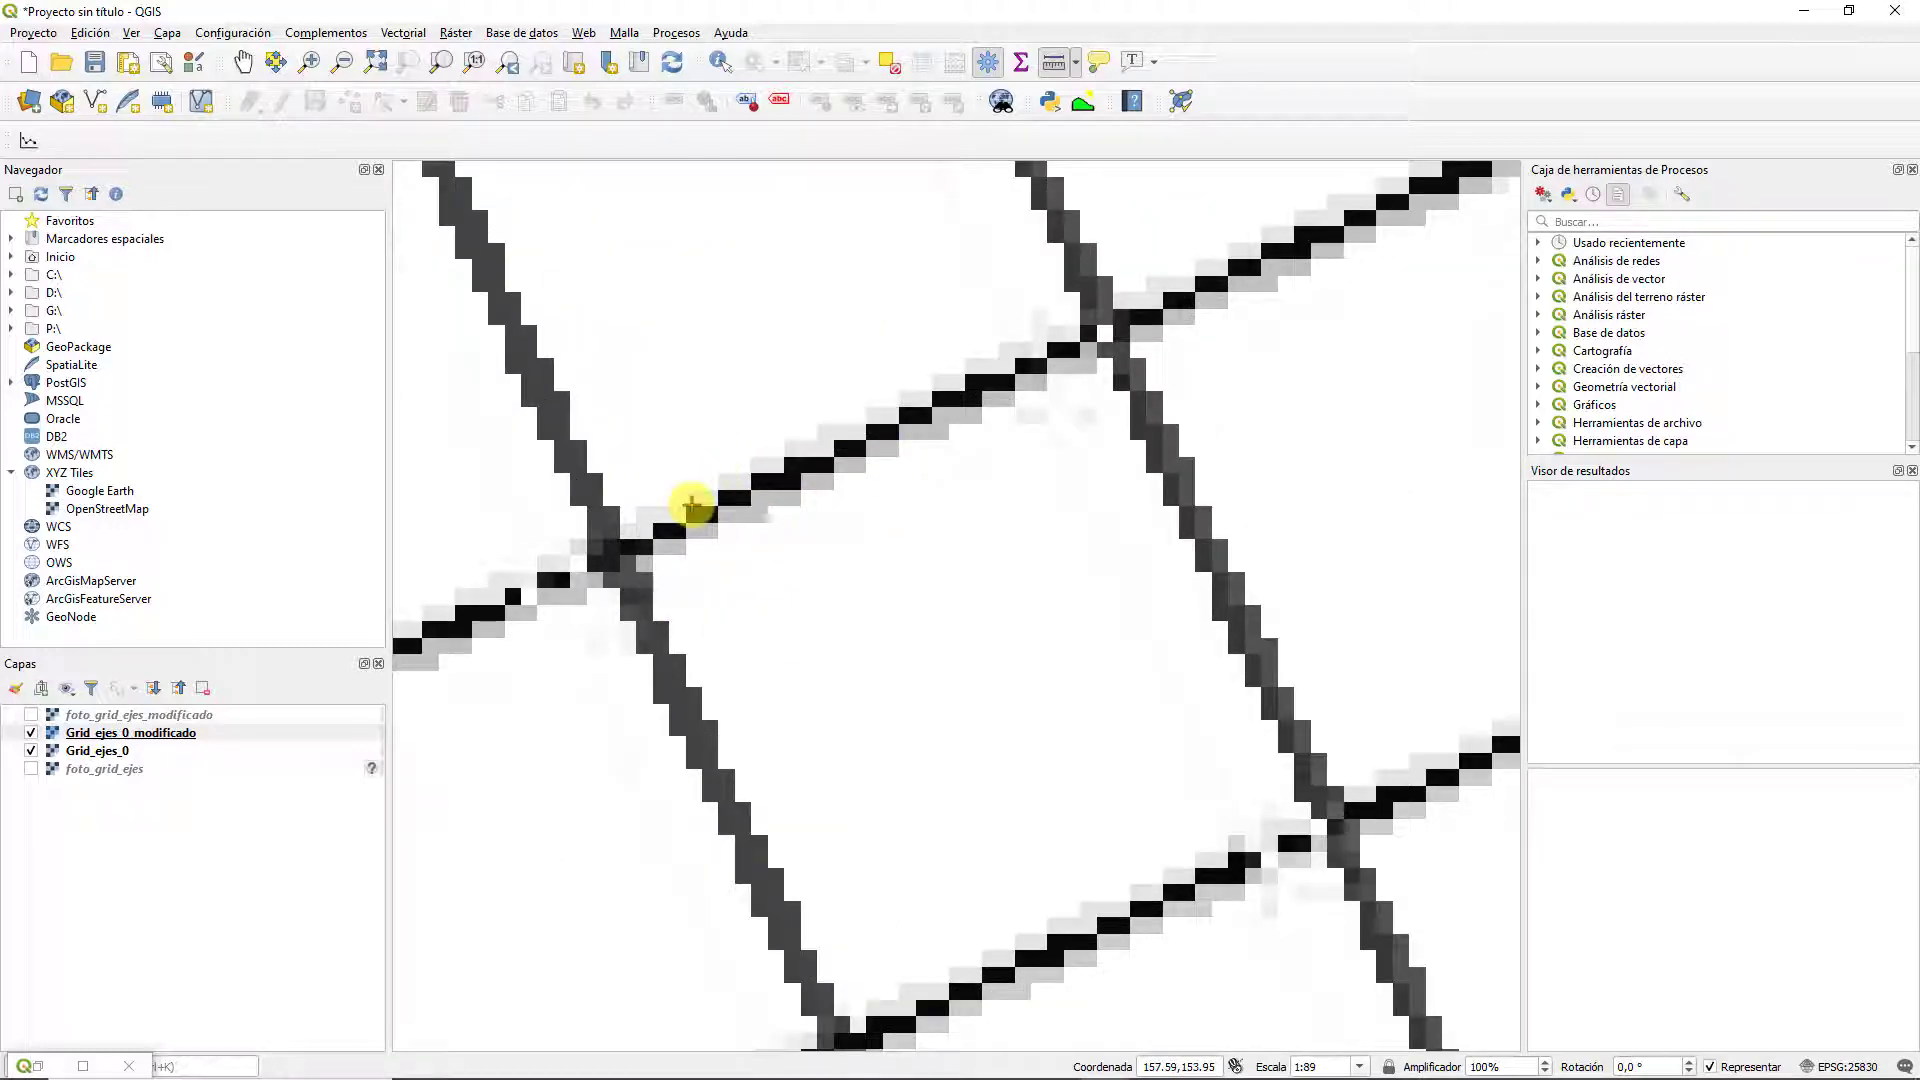
scroll(691, 505, "down", 2)
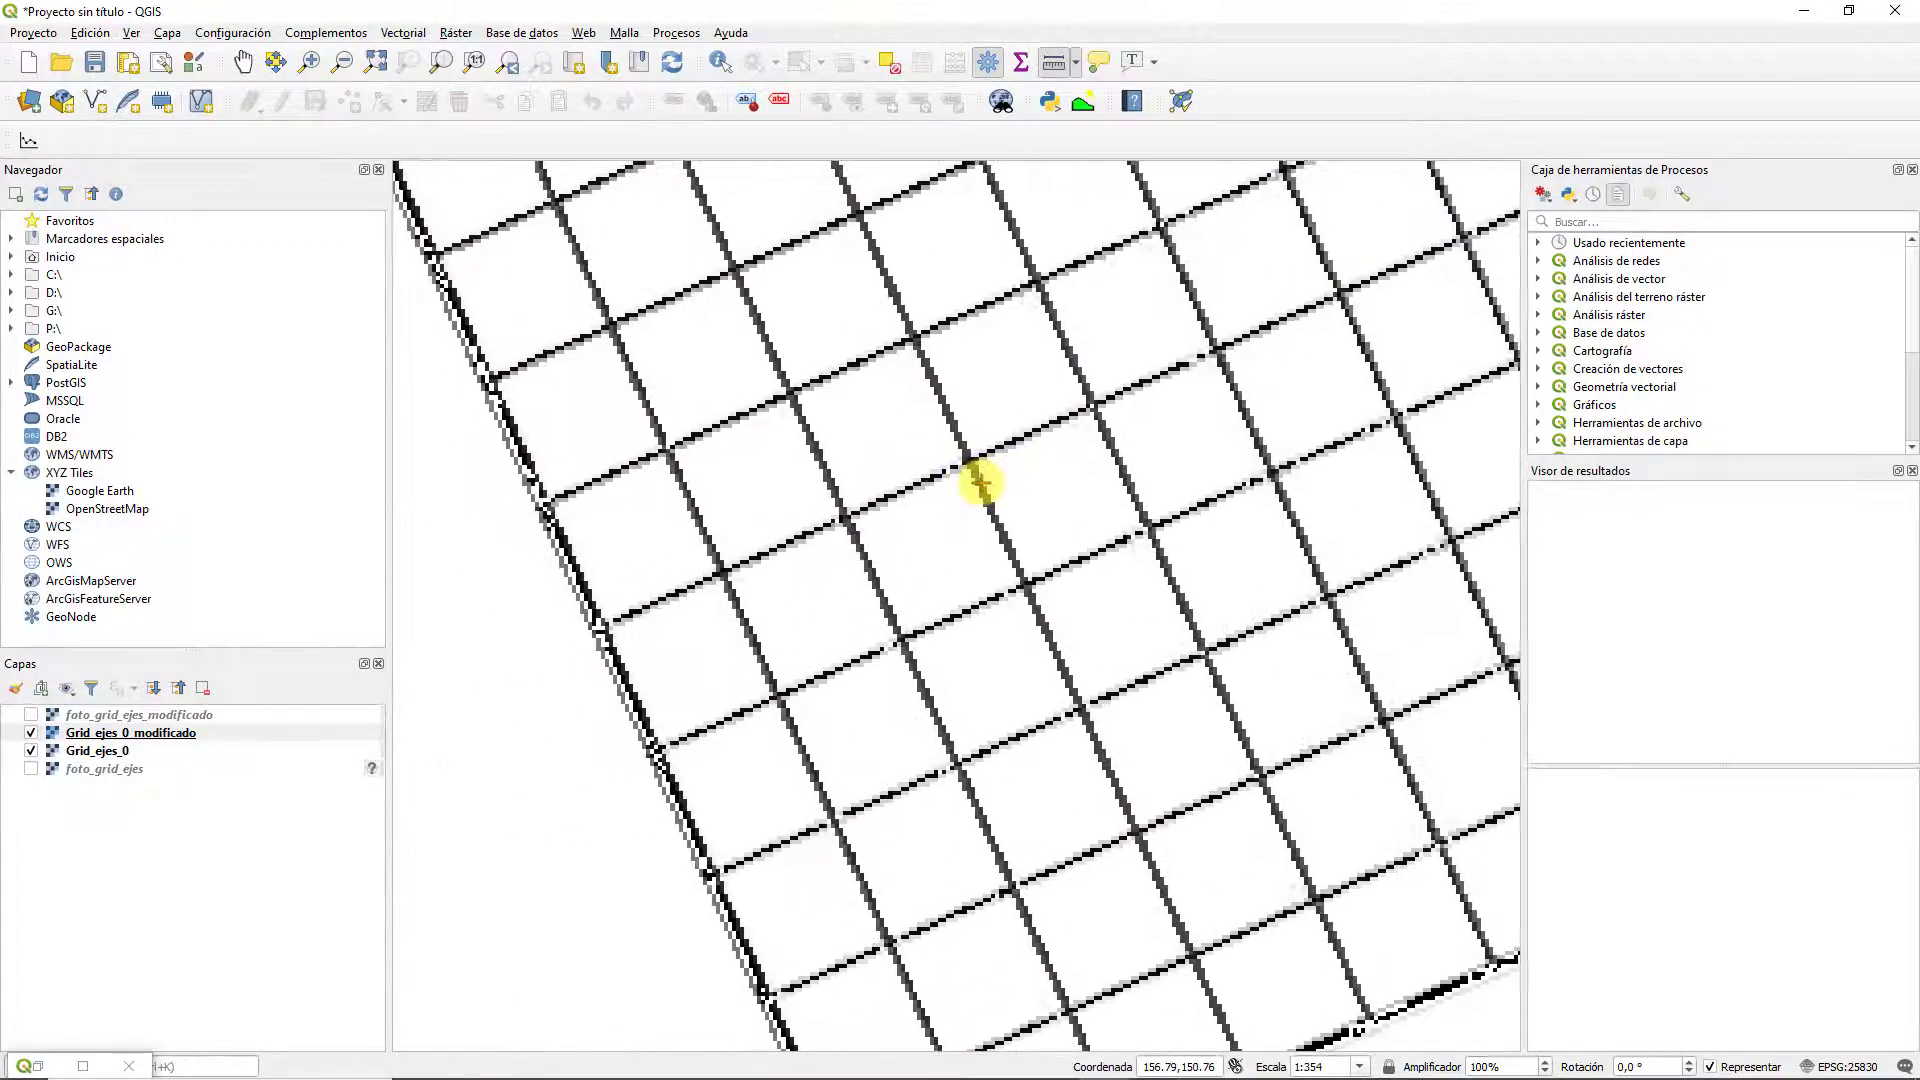
scroll(960, 484, "up", 2)
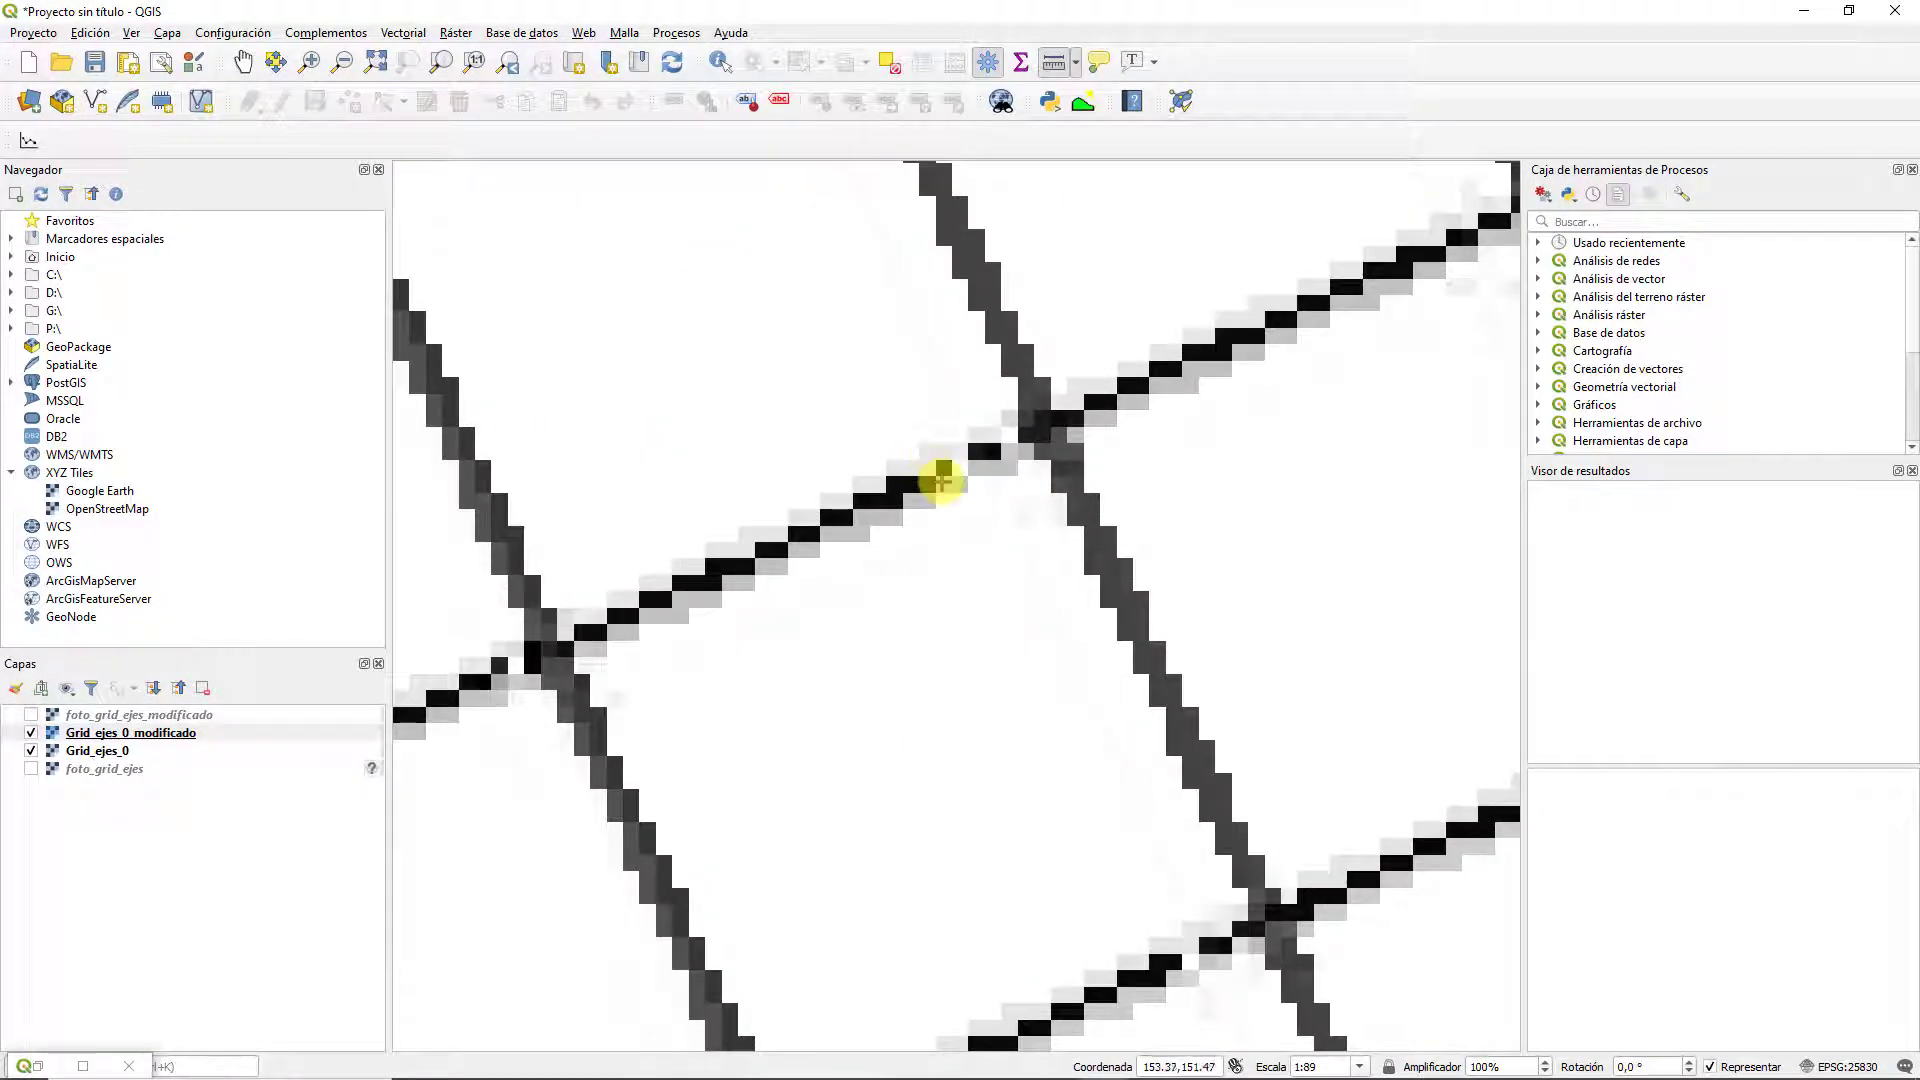
scroll(1070, 405, "down", 1)
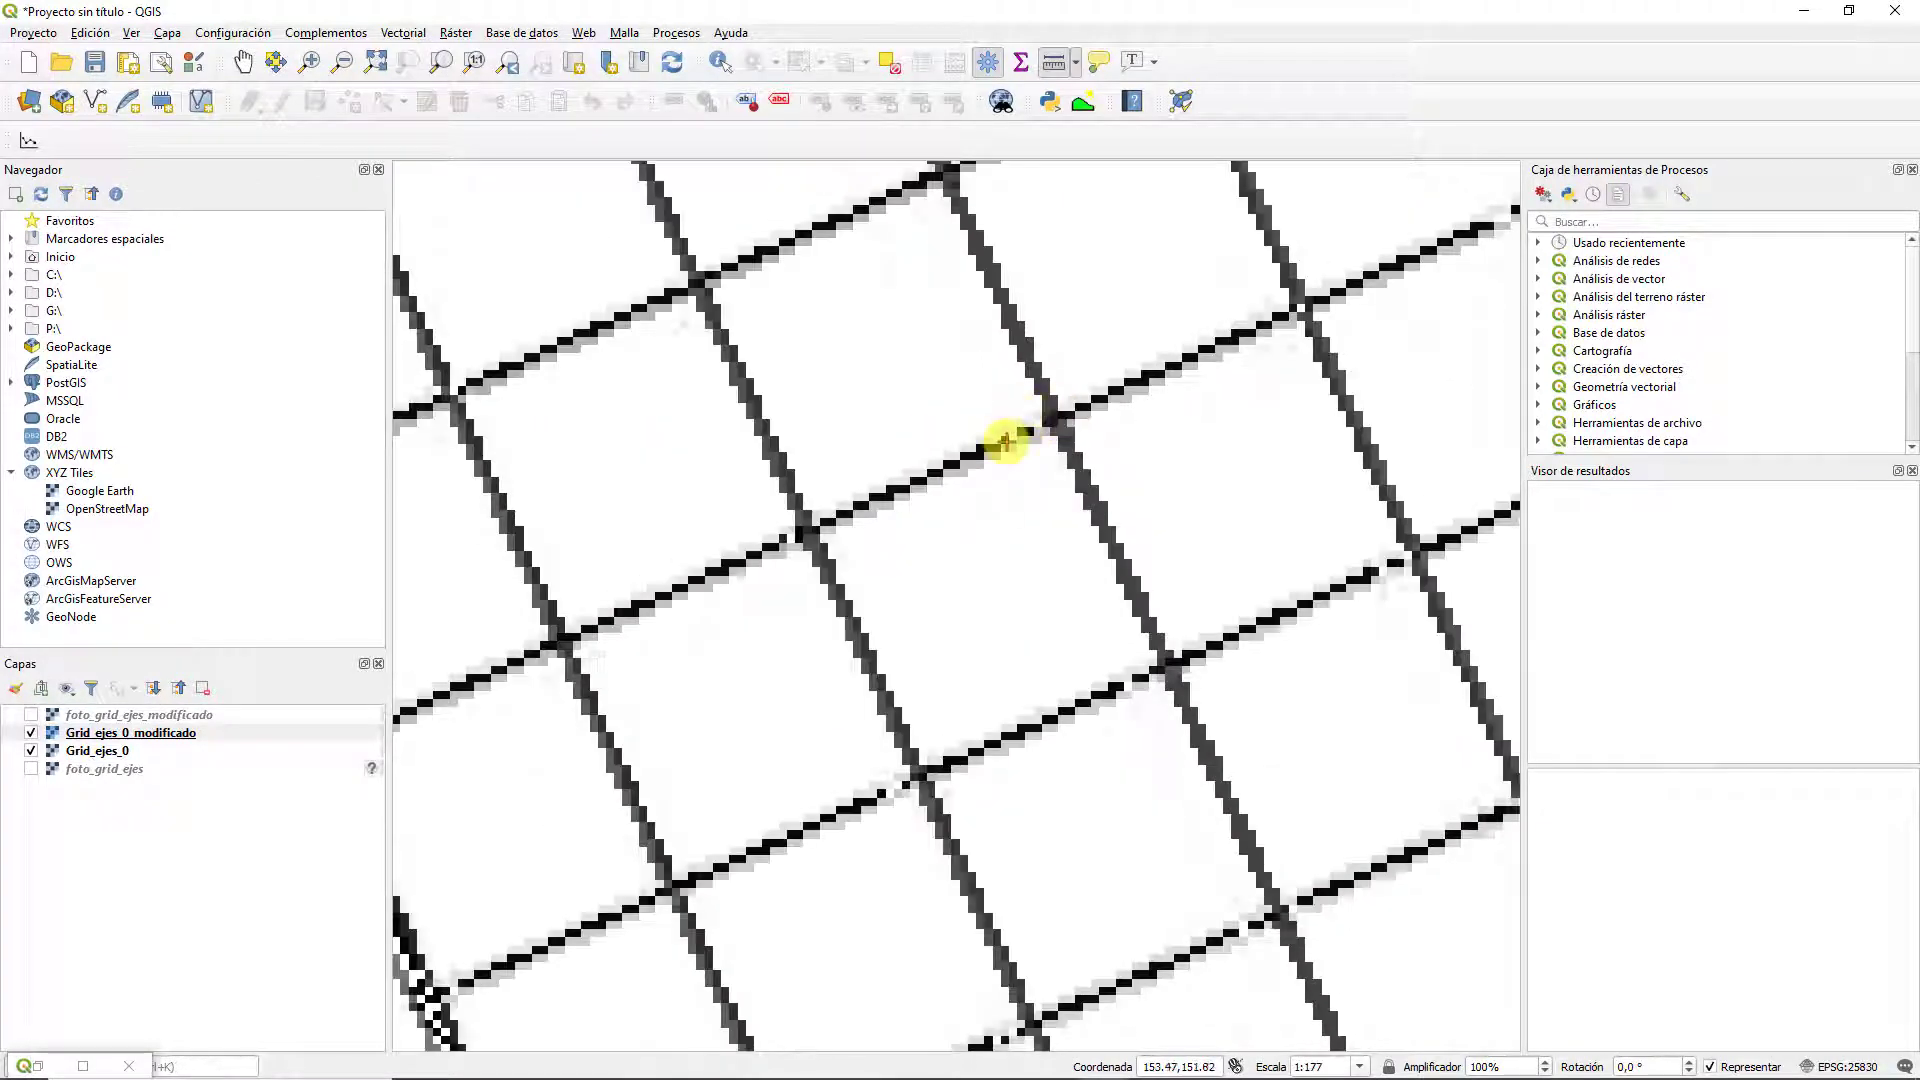
scroll(1005, 440, "up", 1)
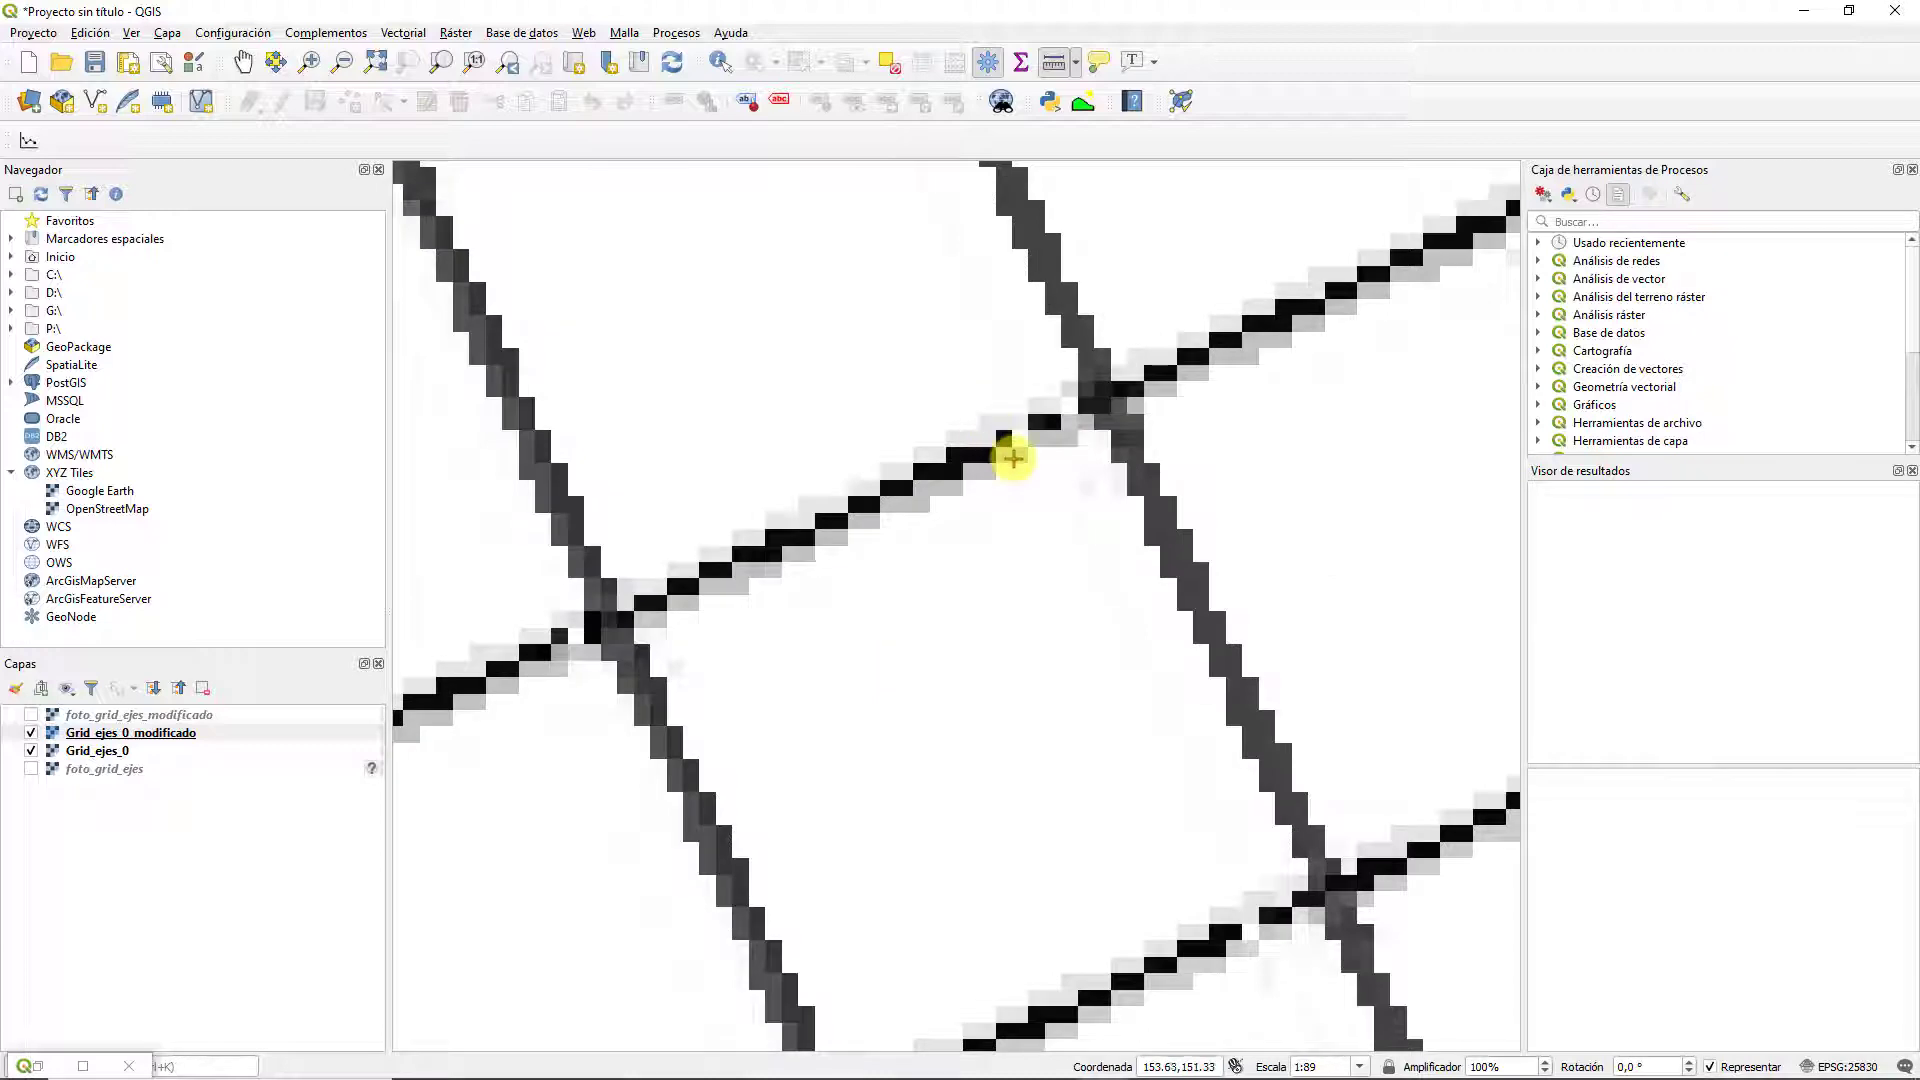
scroll(1016, 456, "down", 2)
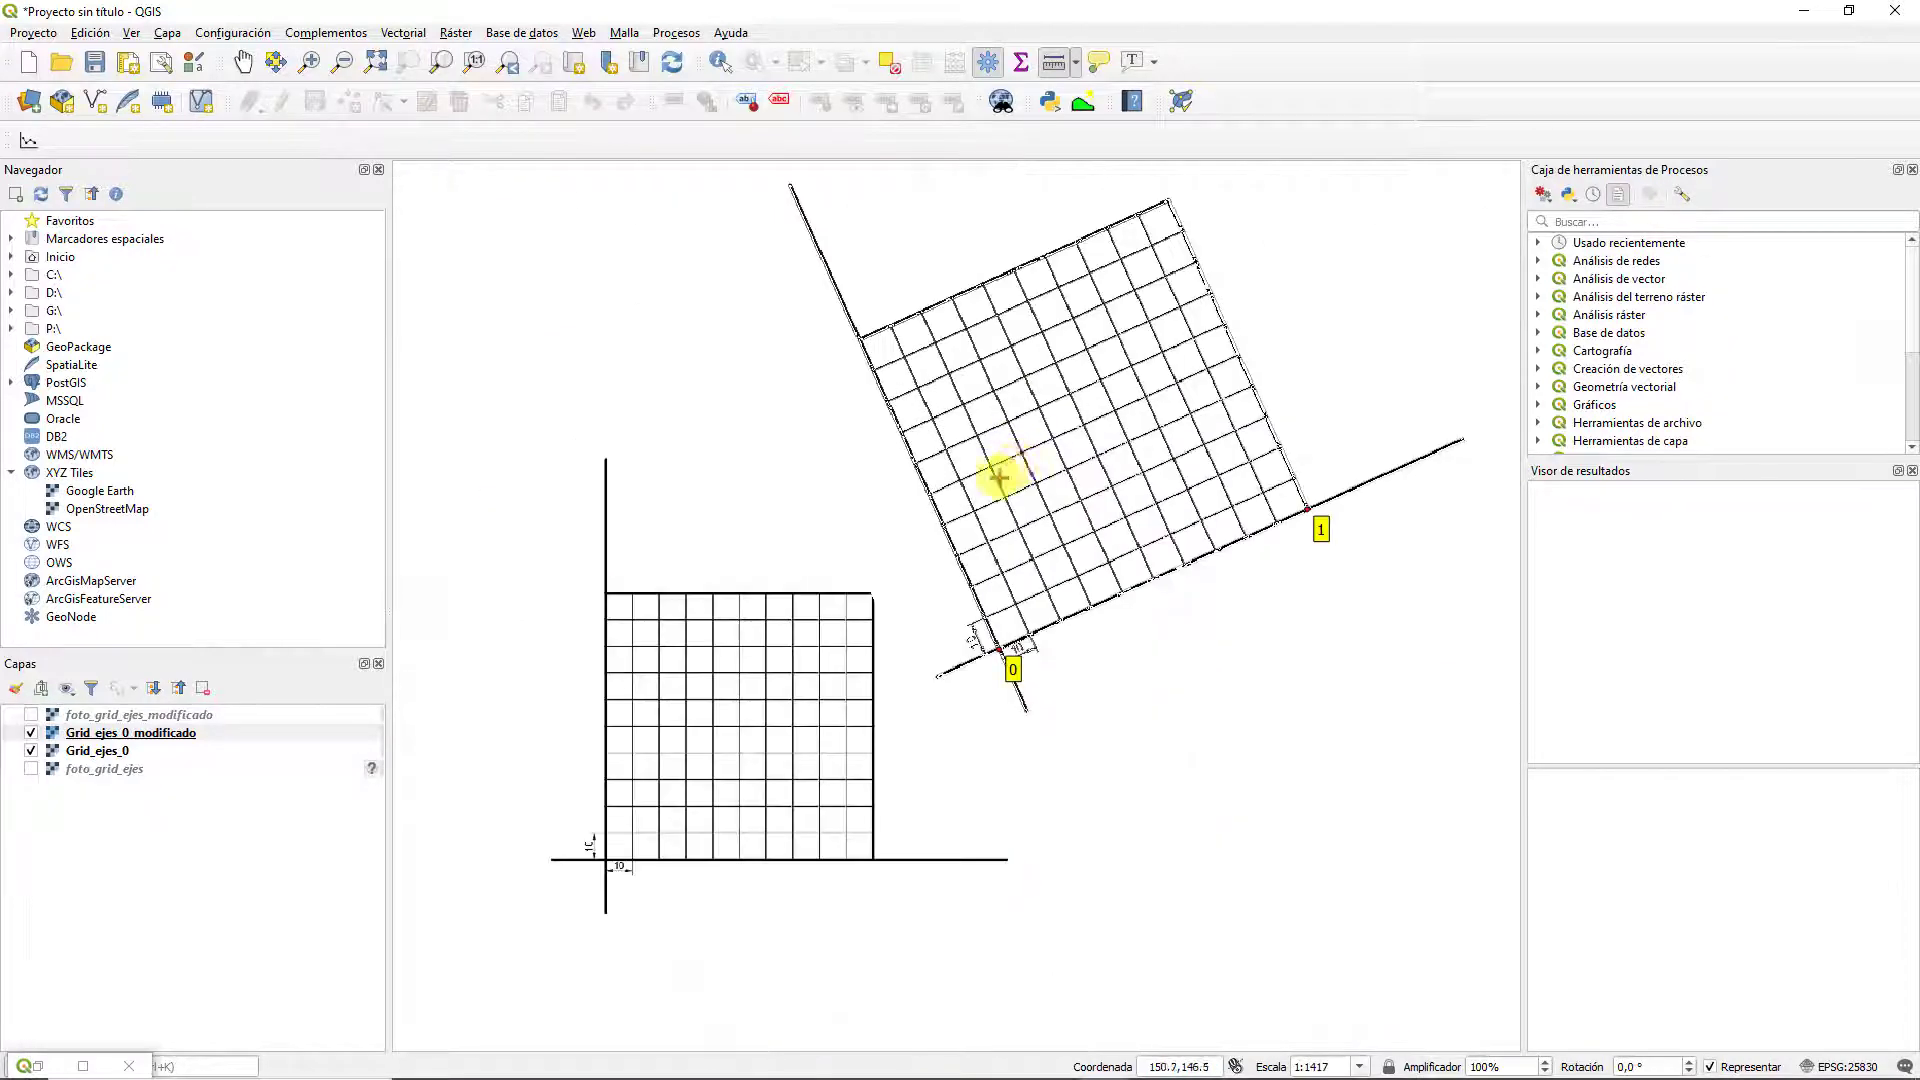
scroll(999, 470, "down", 1)
scroll(849, 570, "up", 1)
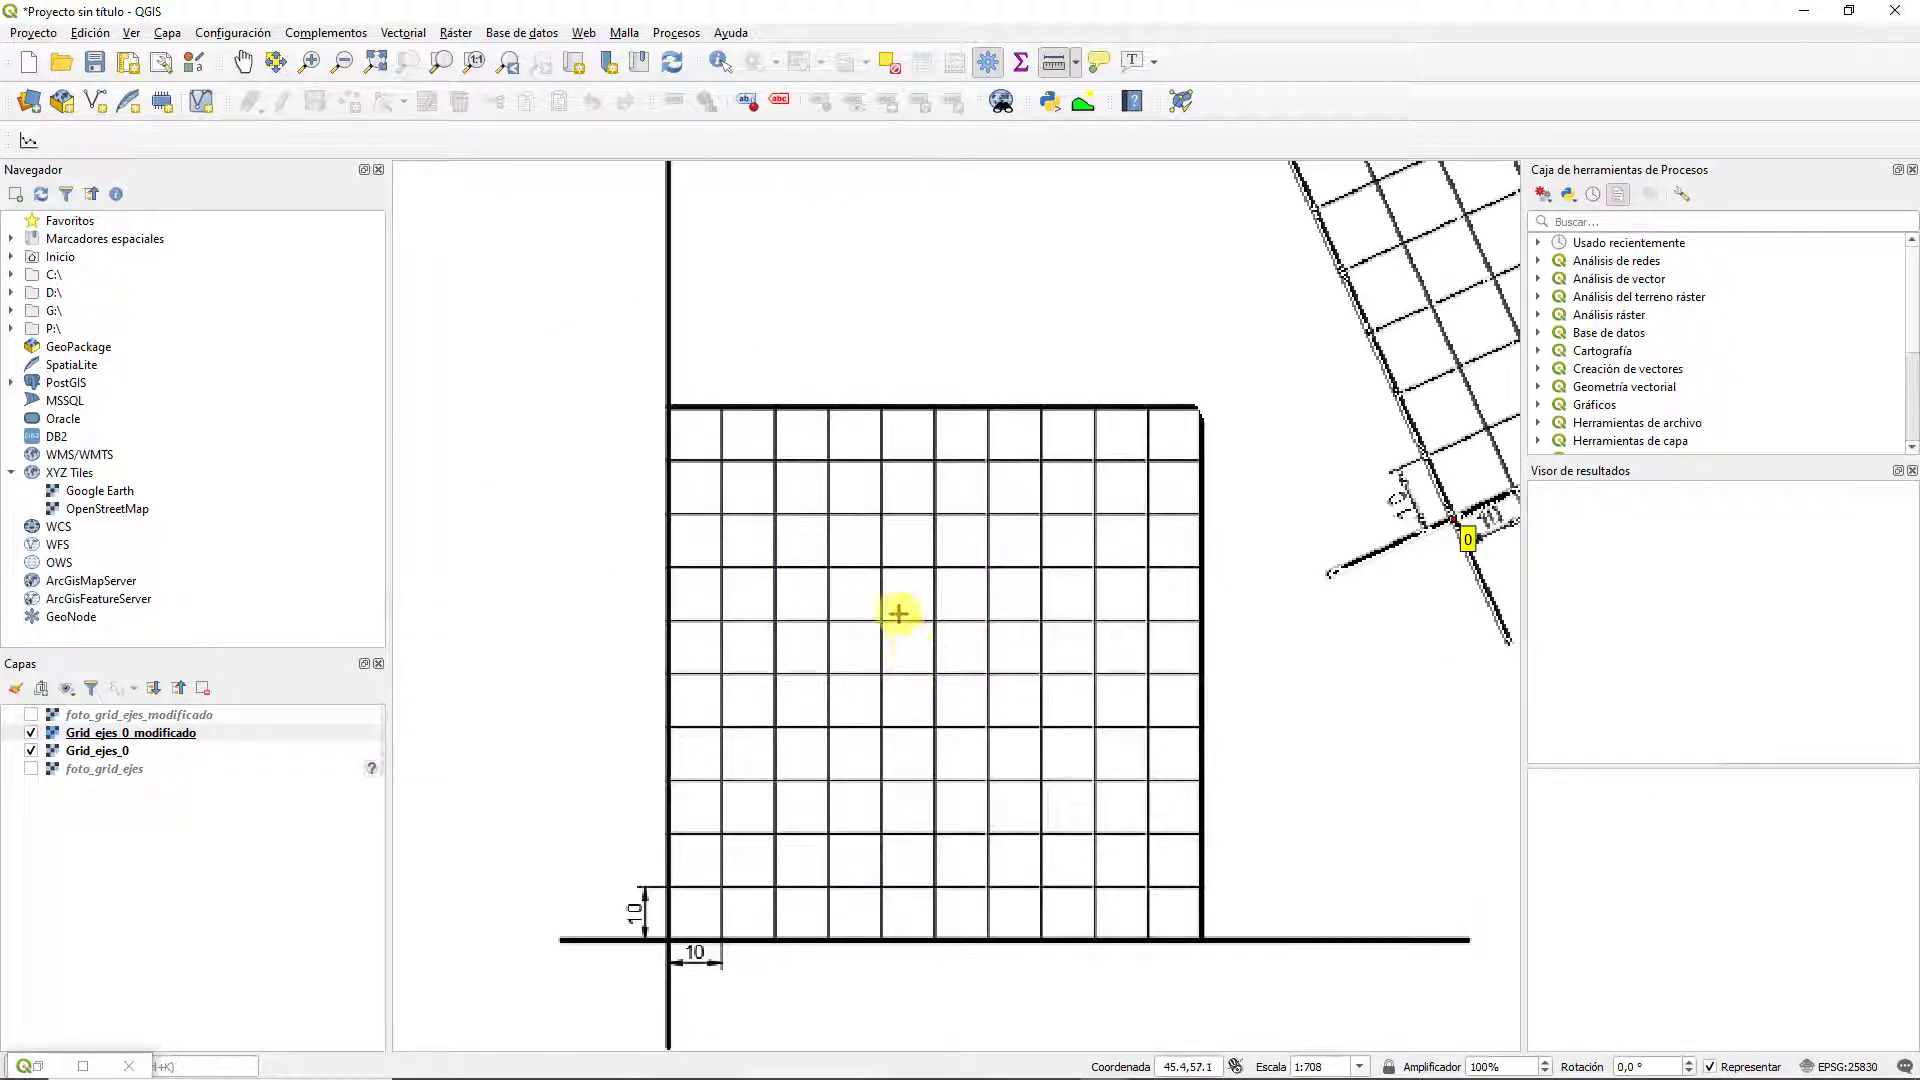
scroll(913, 634, "up", 1)
scroll(909, 634, "down", 2)
scroll(940, 609, "down", 2)
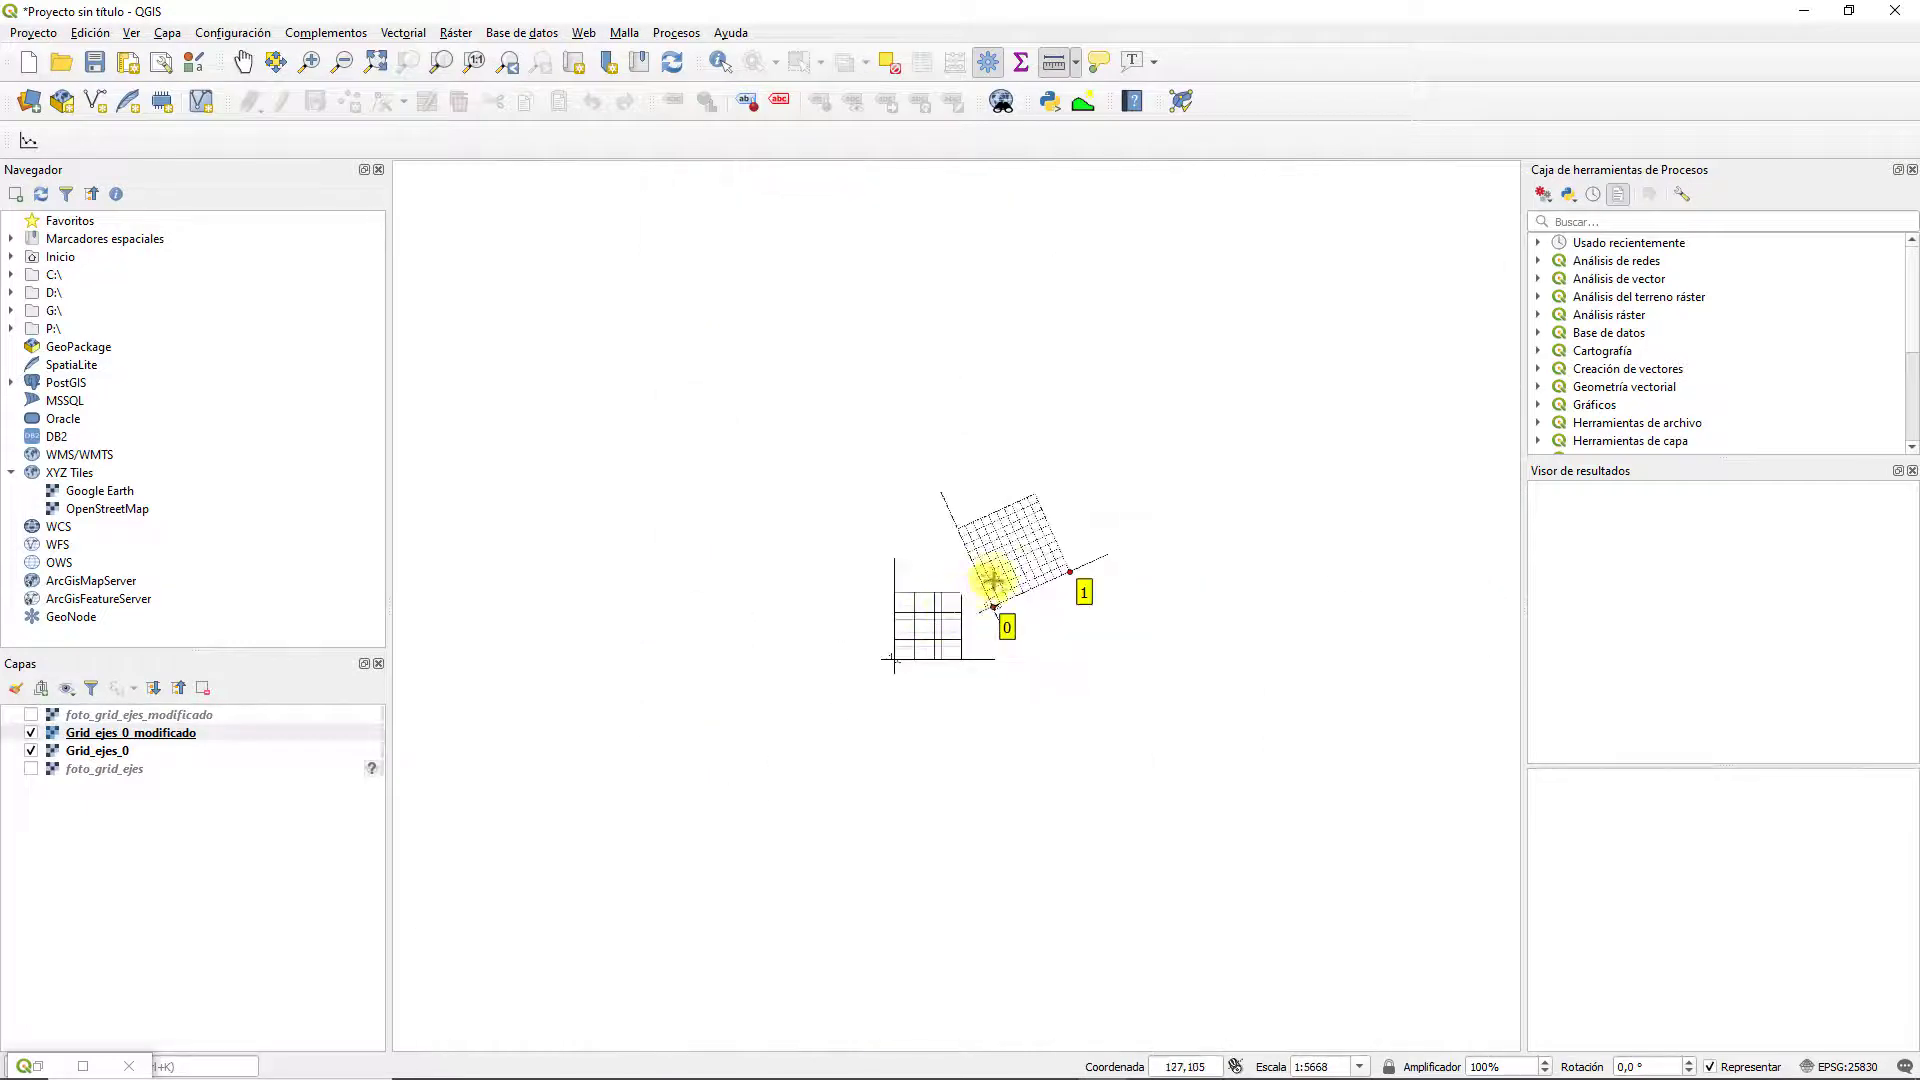
scroll(960, 599, "up", 2)
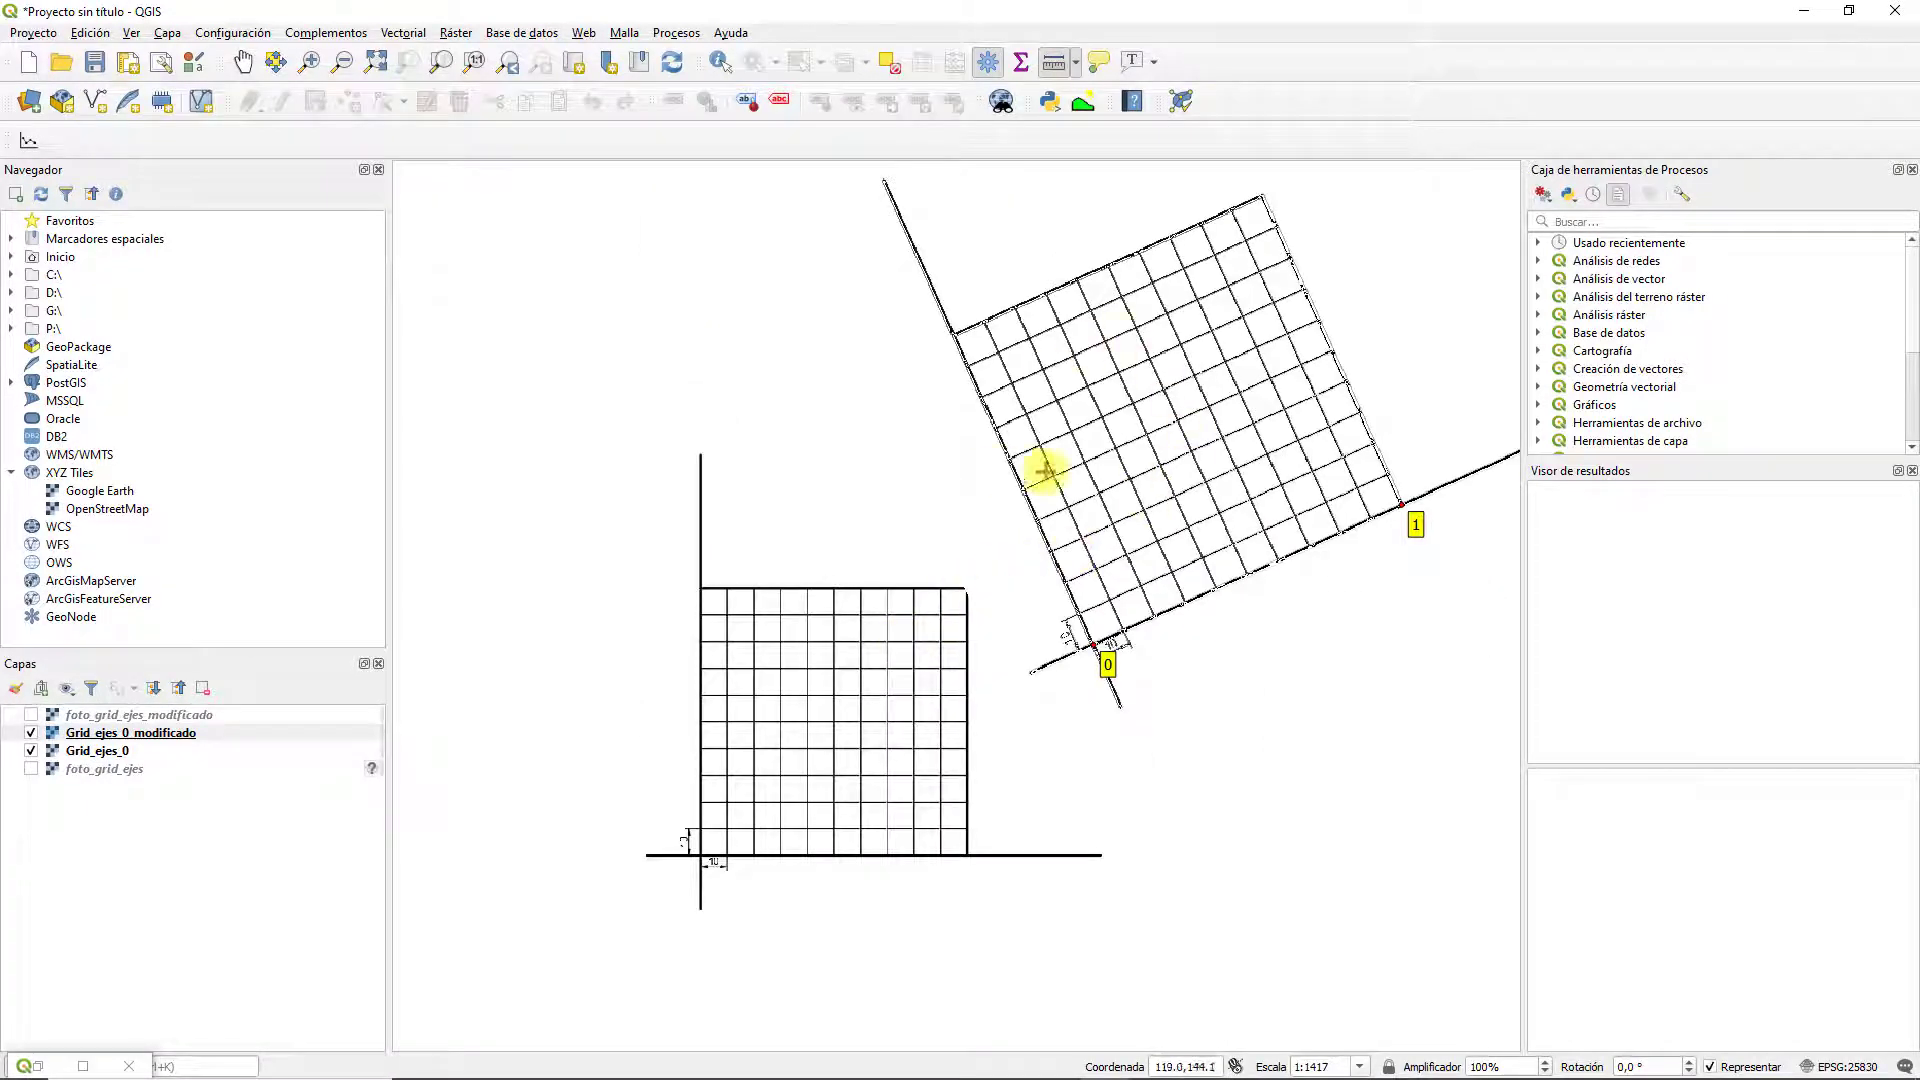
scroll(1218, 448, "up", 1)
scroll(1160, 475, "up", 2)
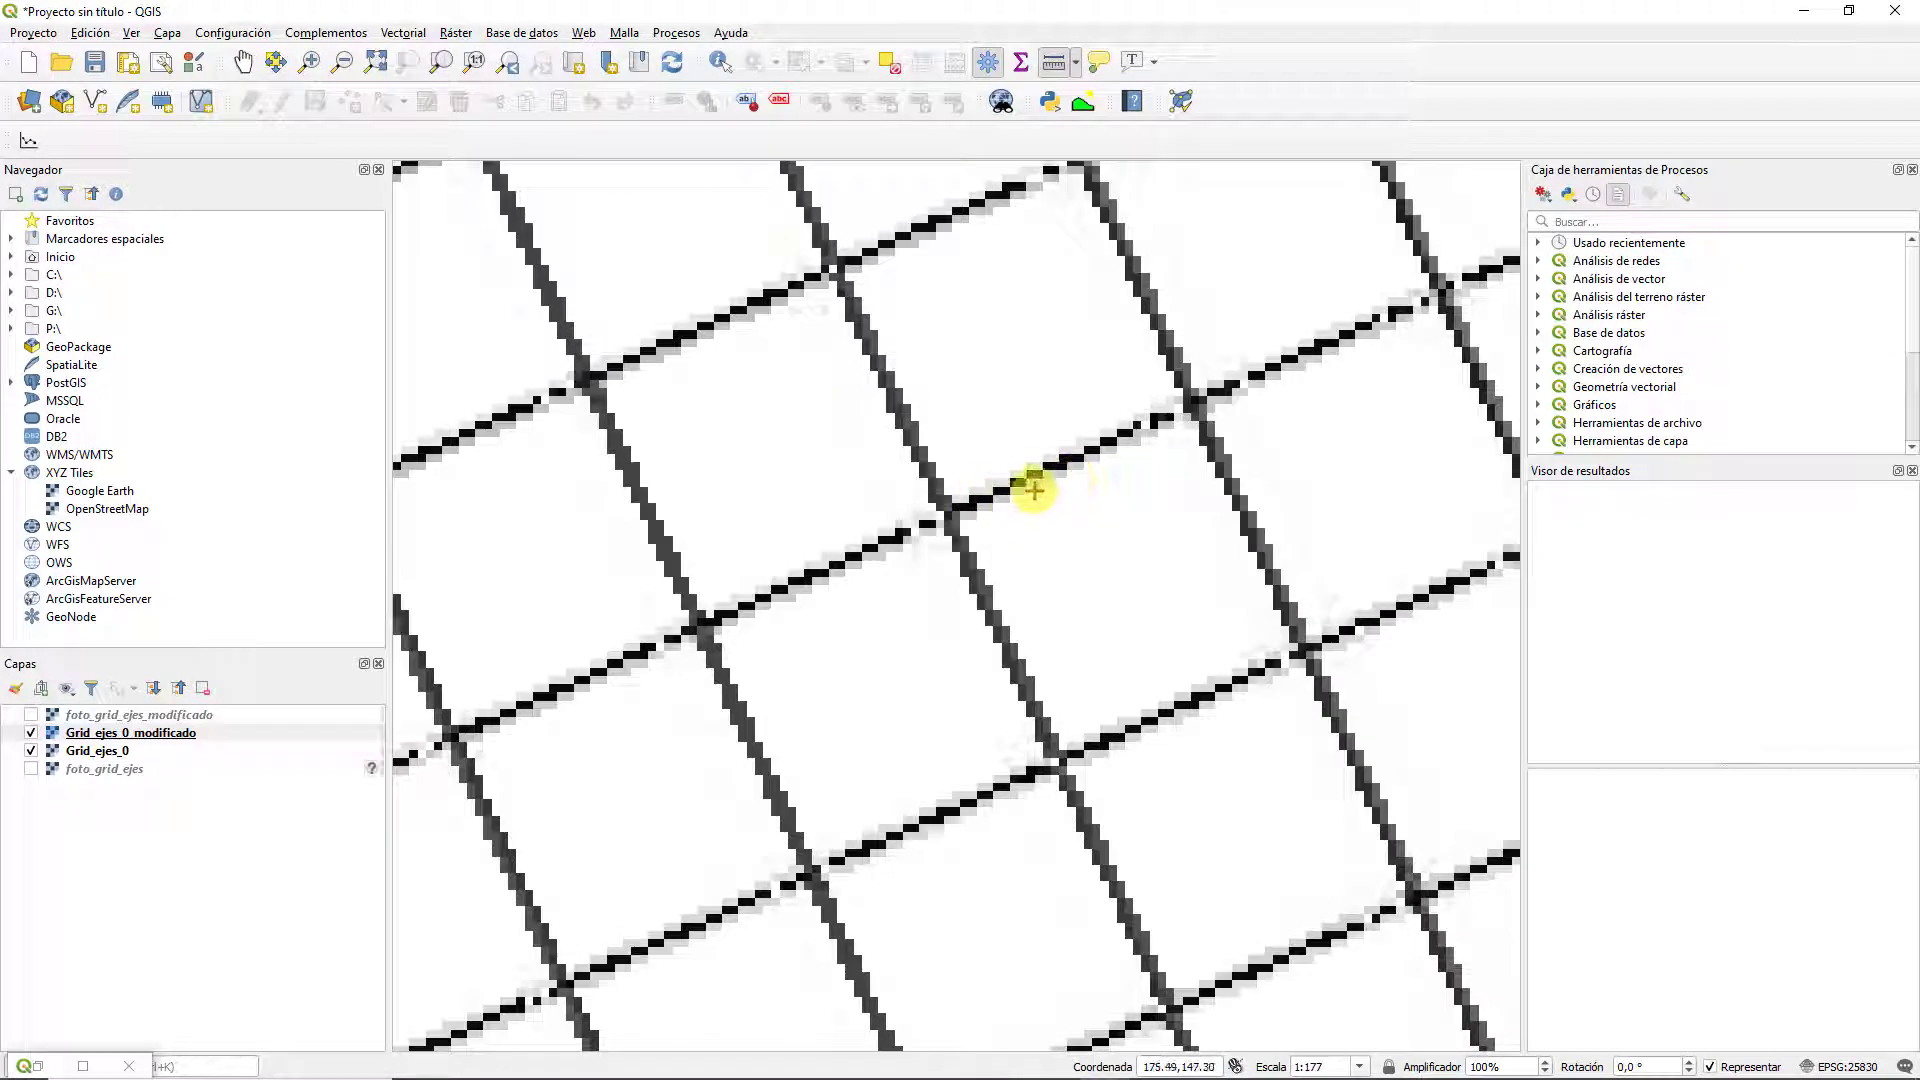
scroll(1068, 473, "down", 2)
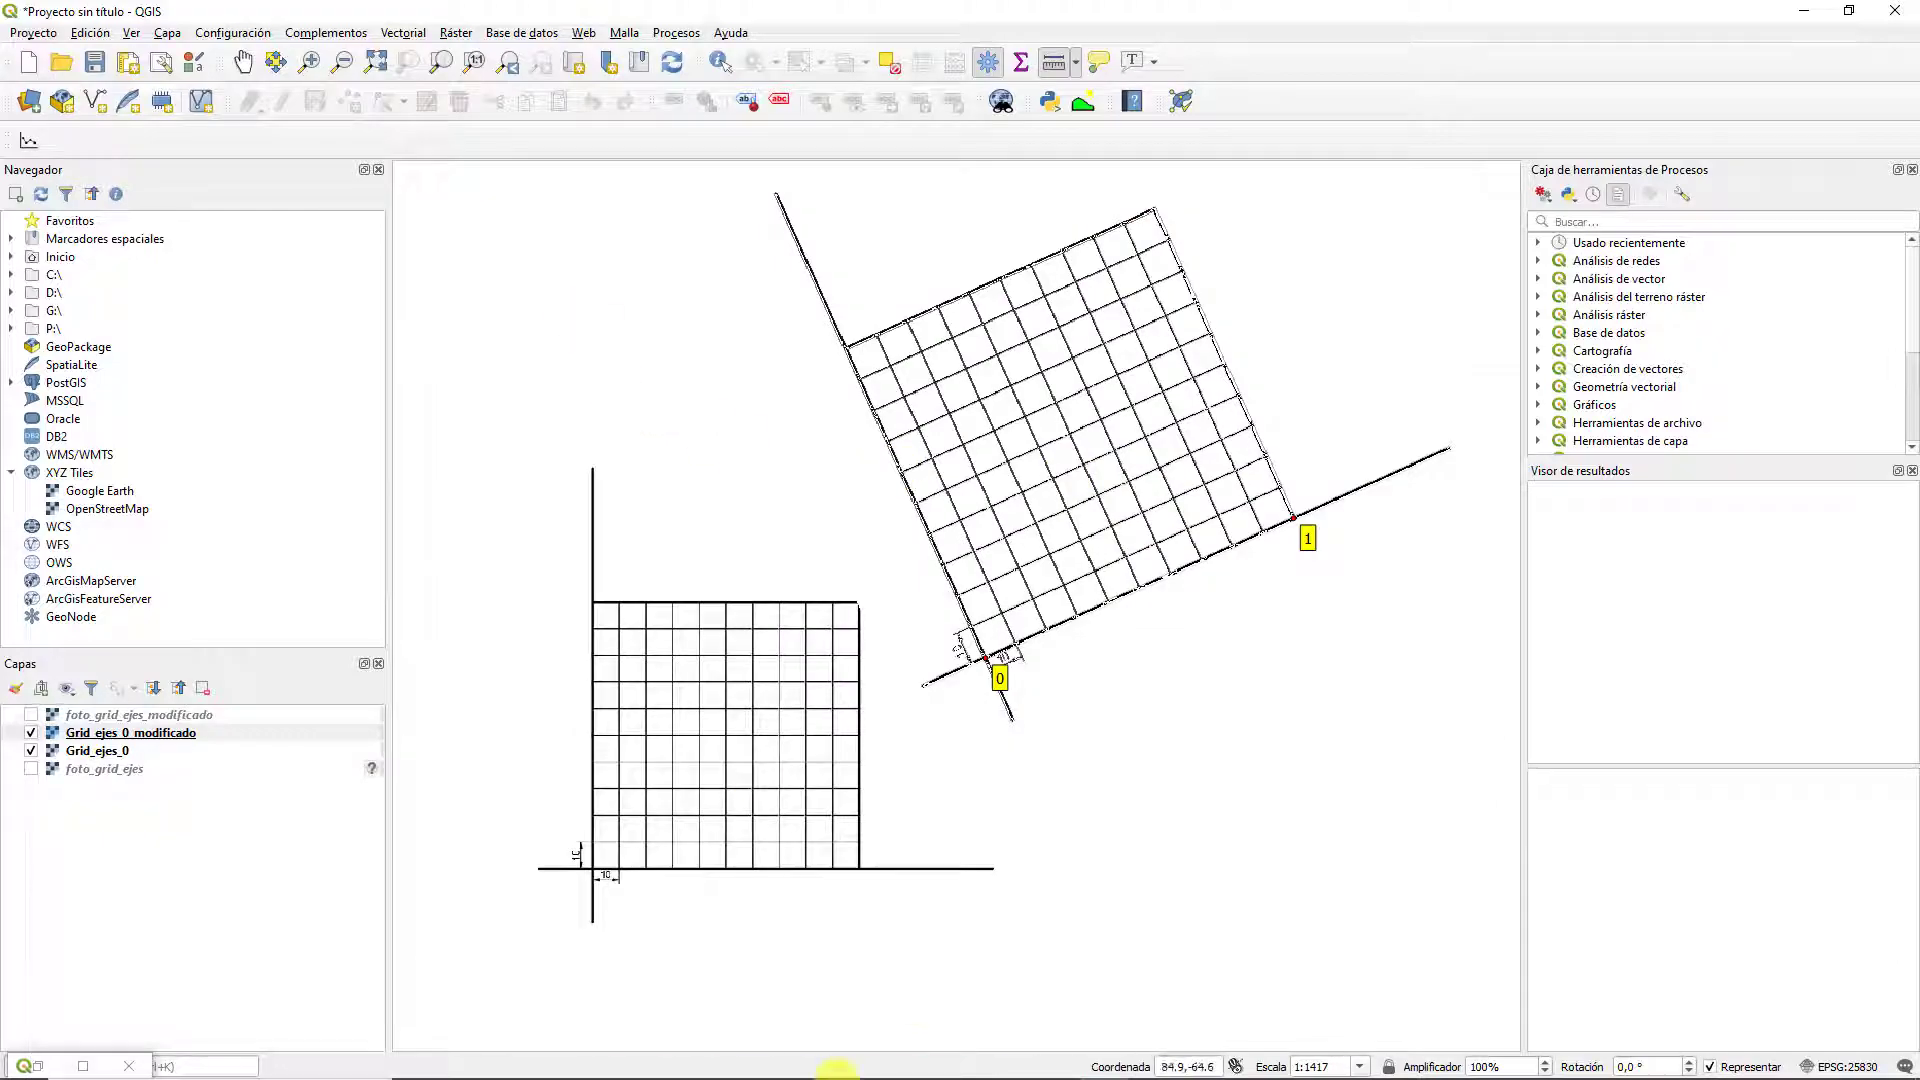
Reopen the Georeferencer and run the Helmert georeferencing with Lineal resampling, LZW compression and Grid_ejes_0_modificado.tif as the output raster
left_click(1099, 1060)
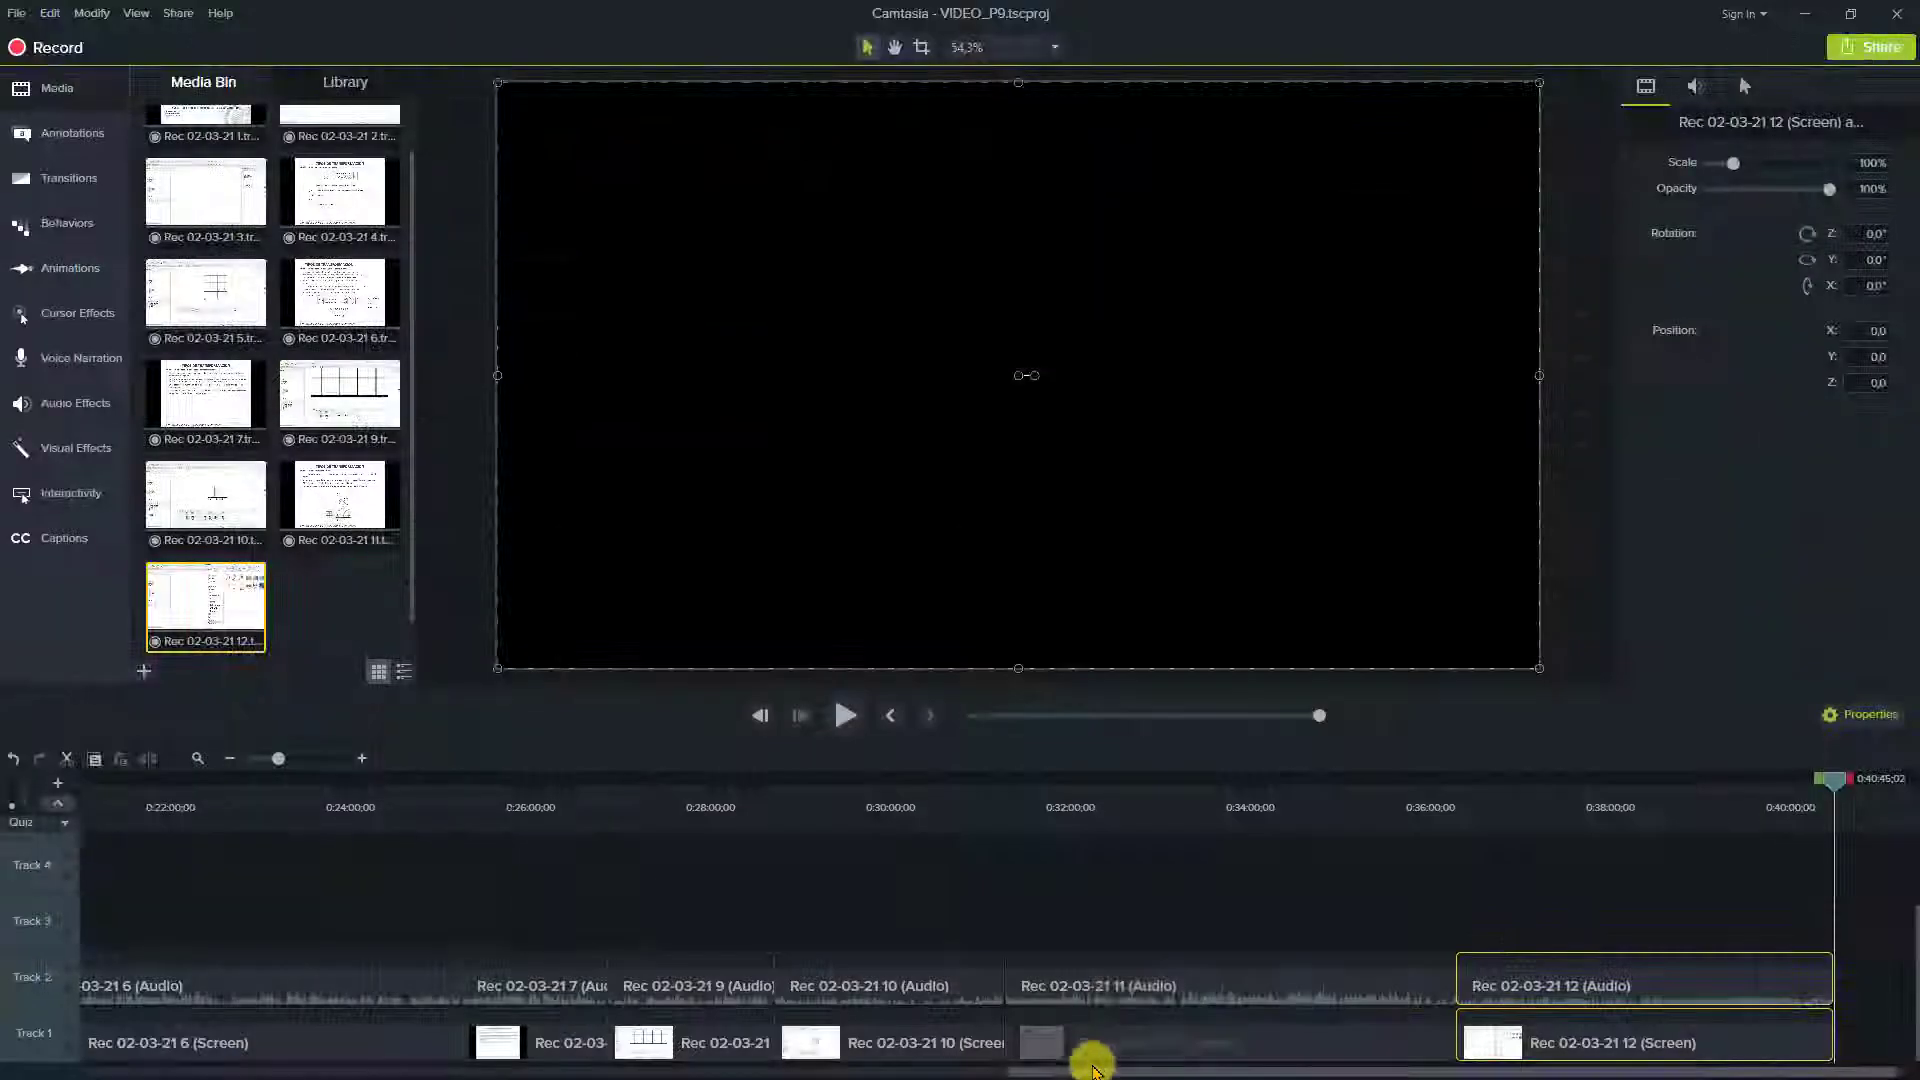
key("super")
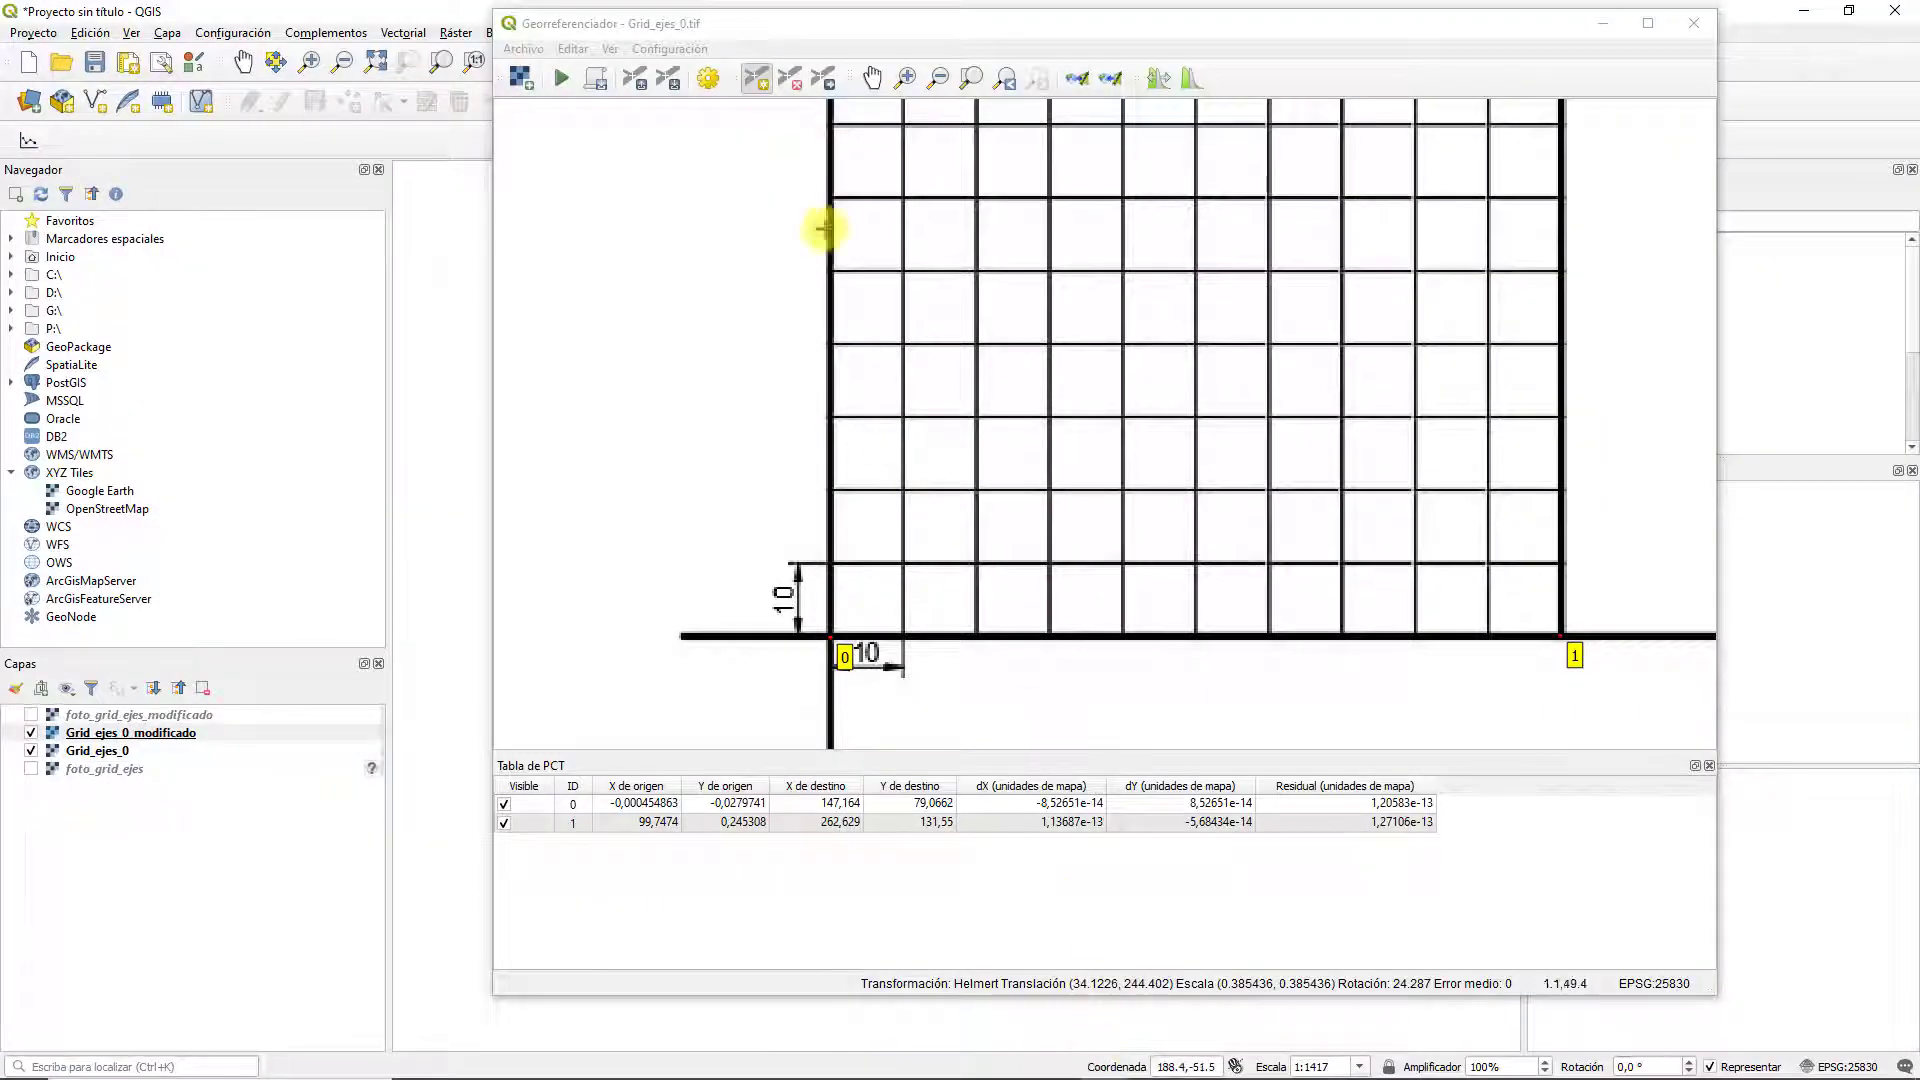
left_click(708, 80)
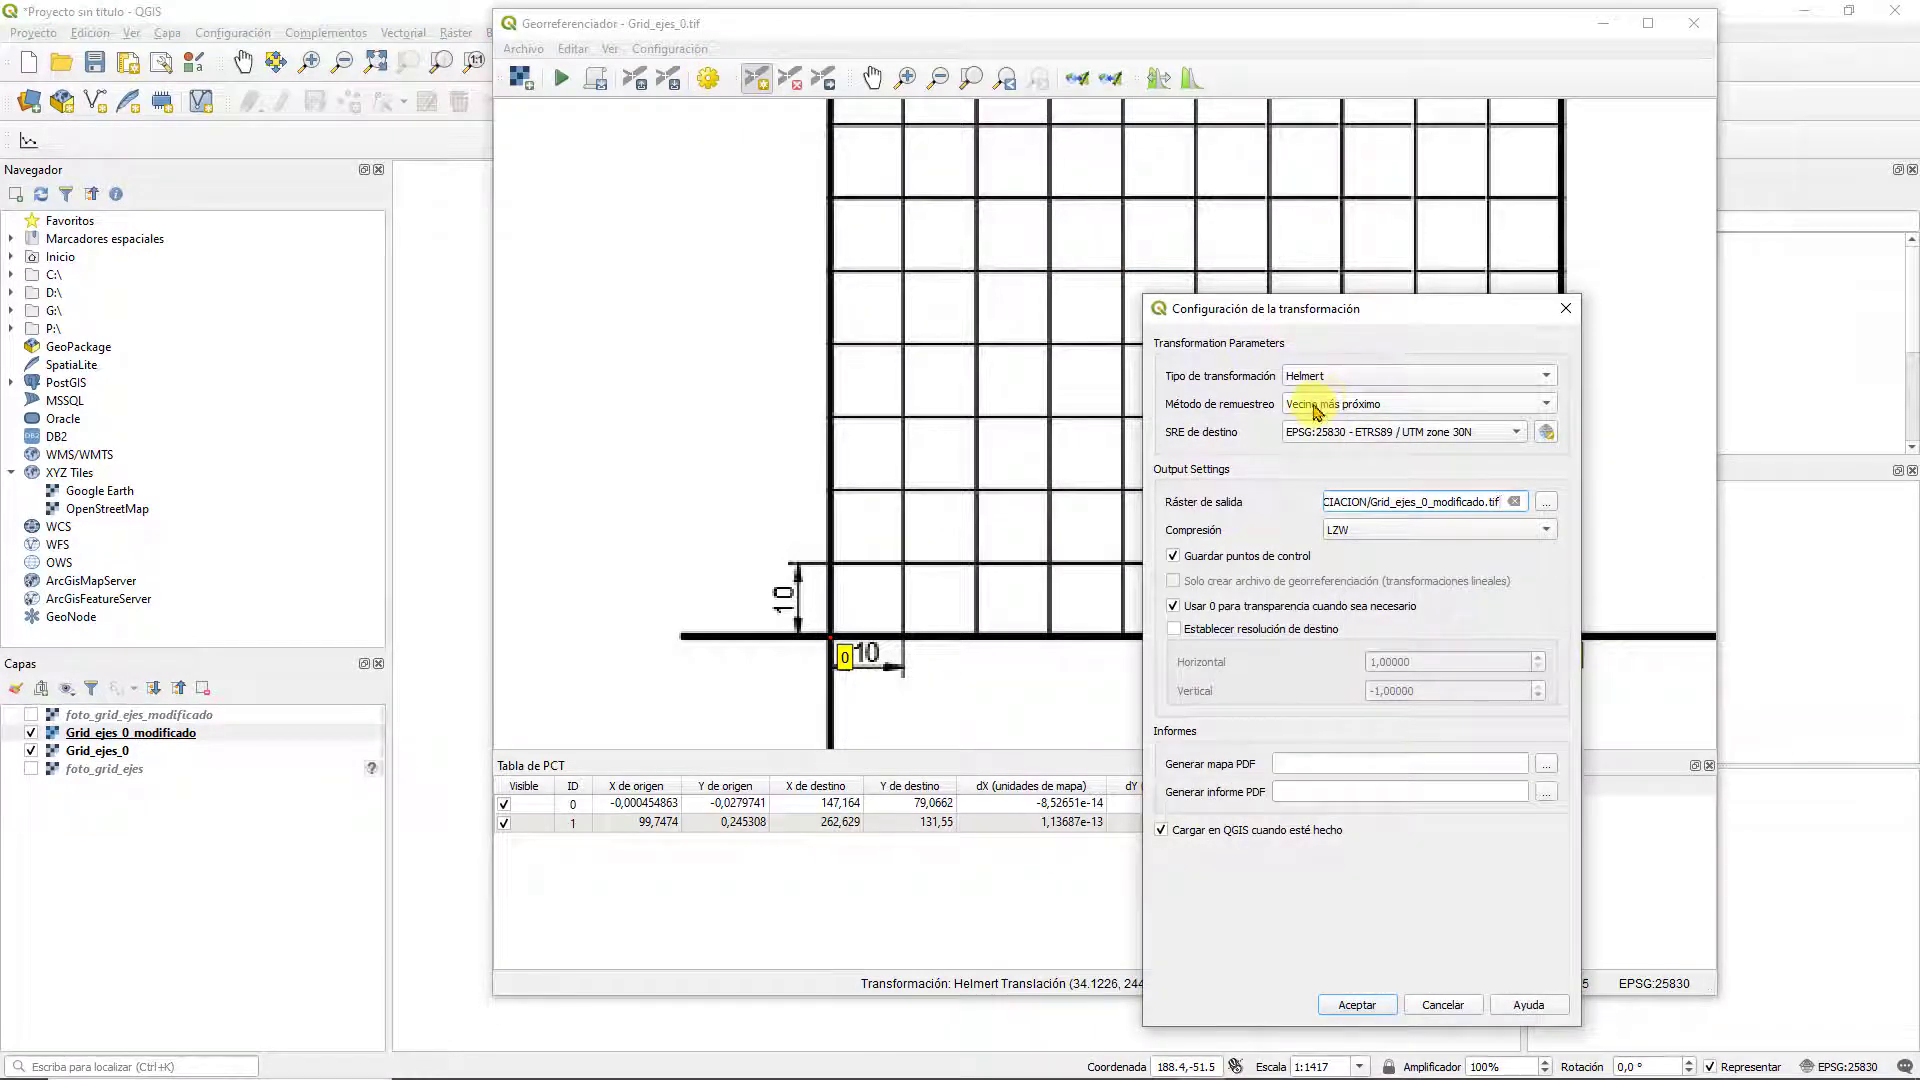
left_click(1316, 406)
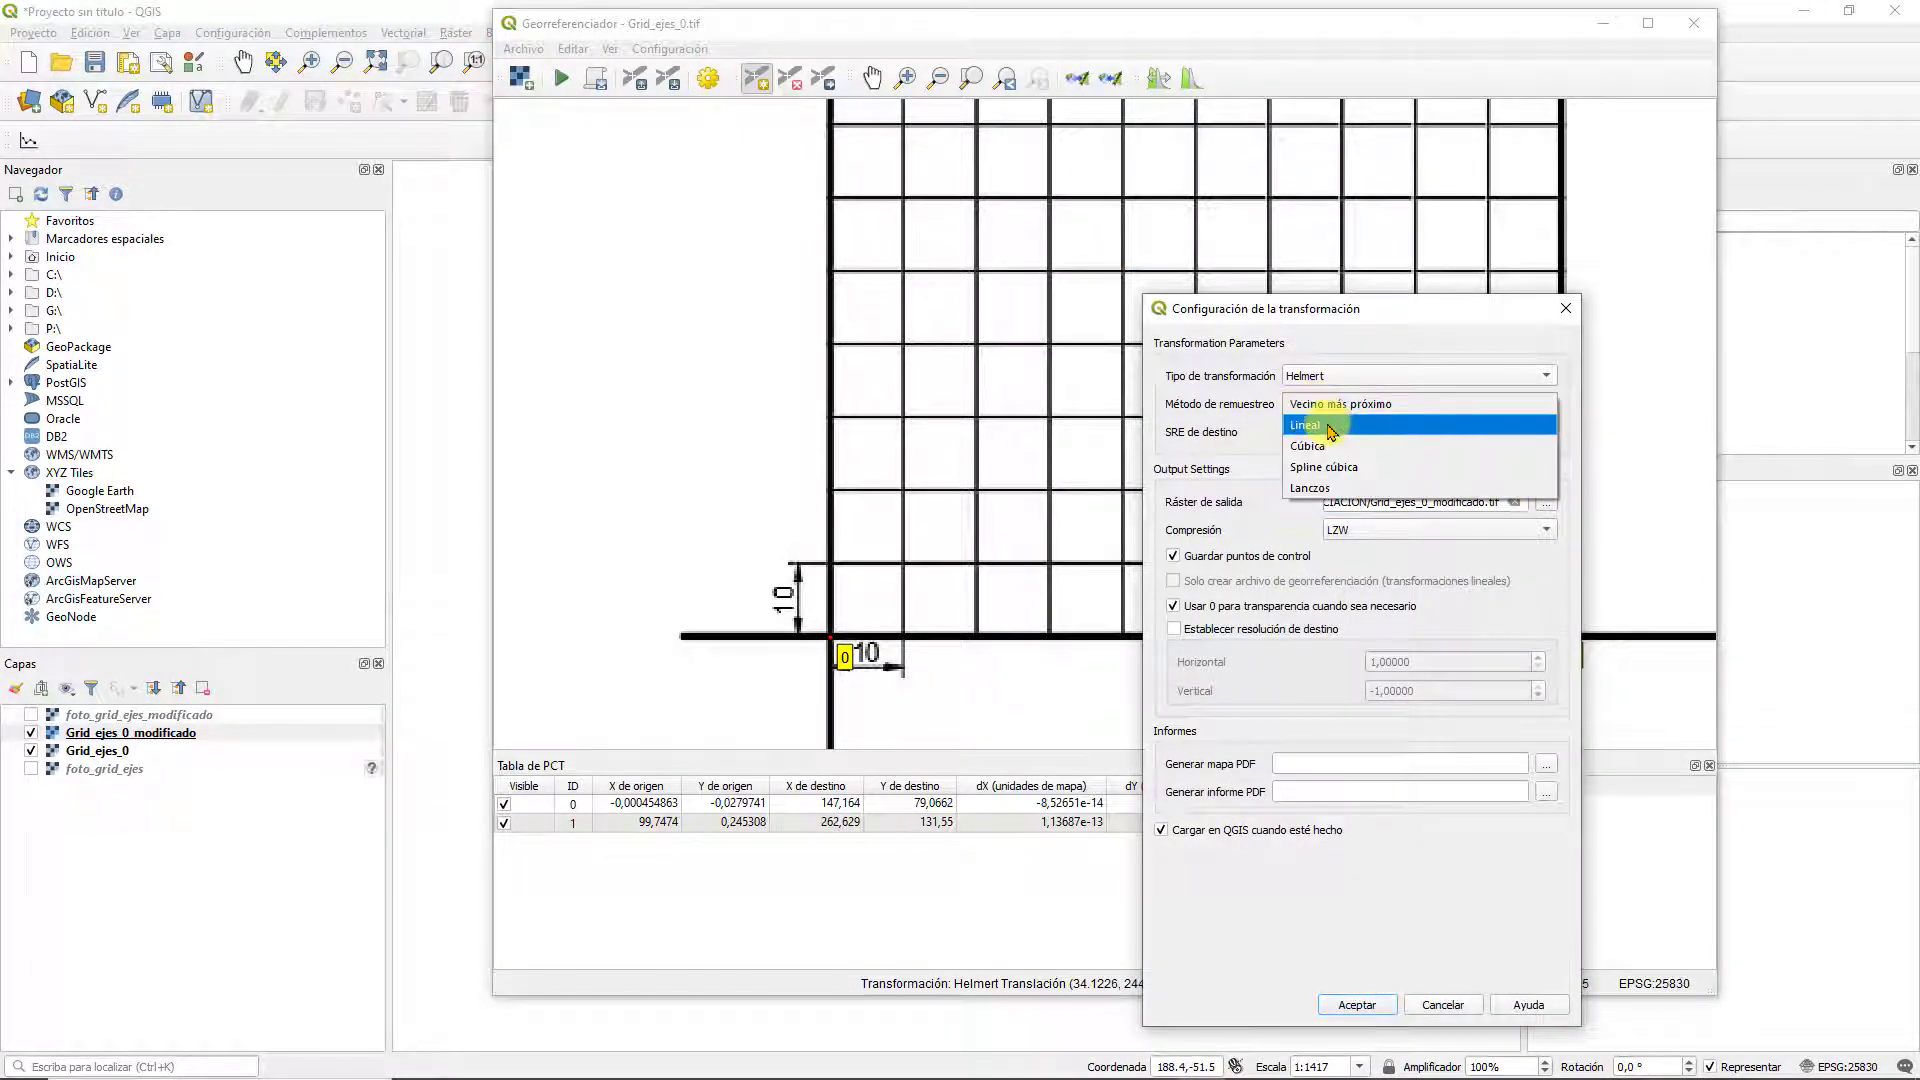
left_click(1329, 427)
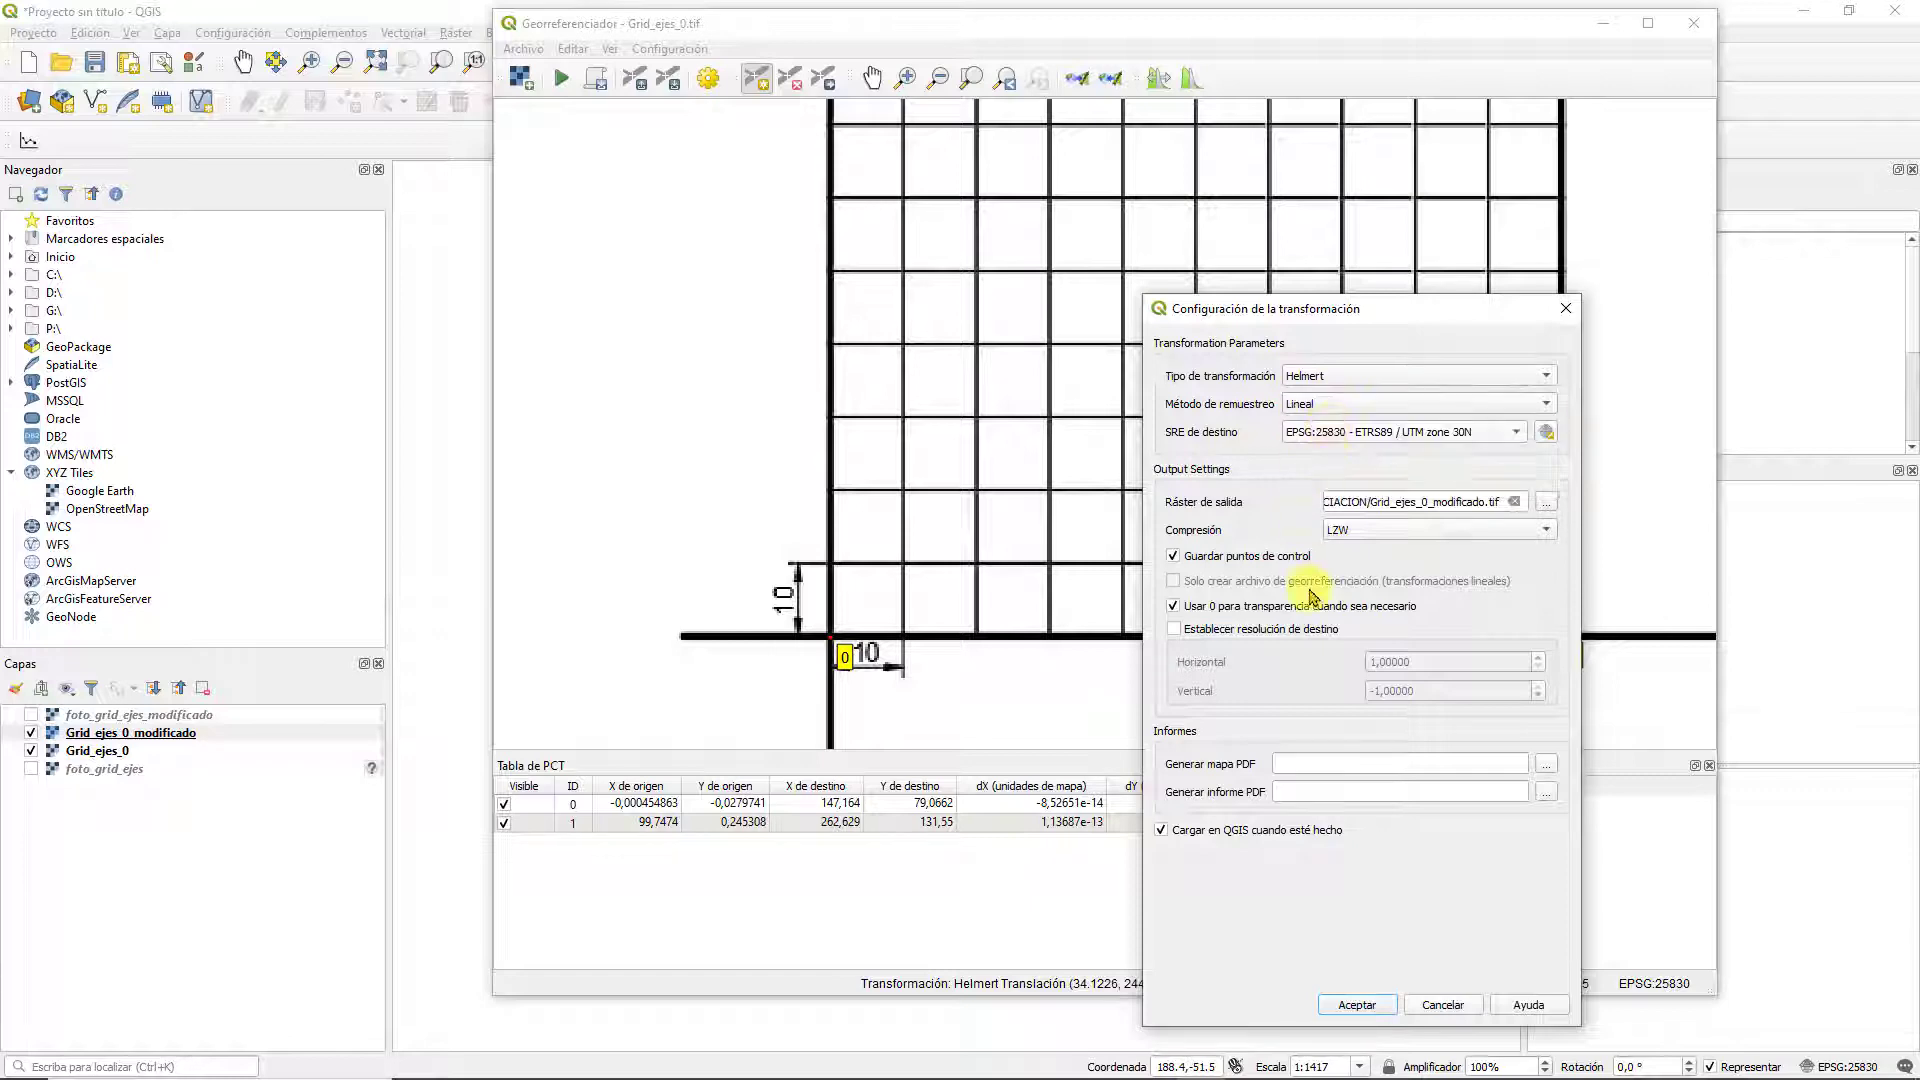
left_click(1357, 1005)
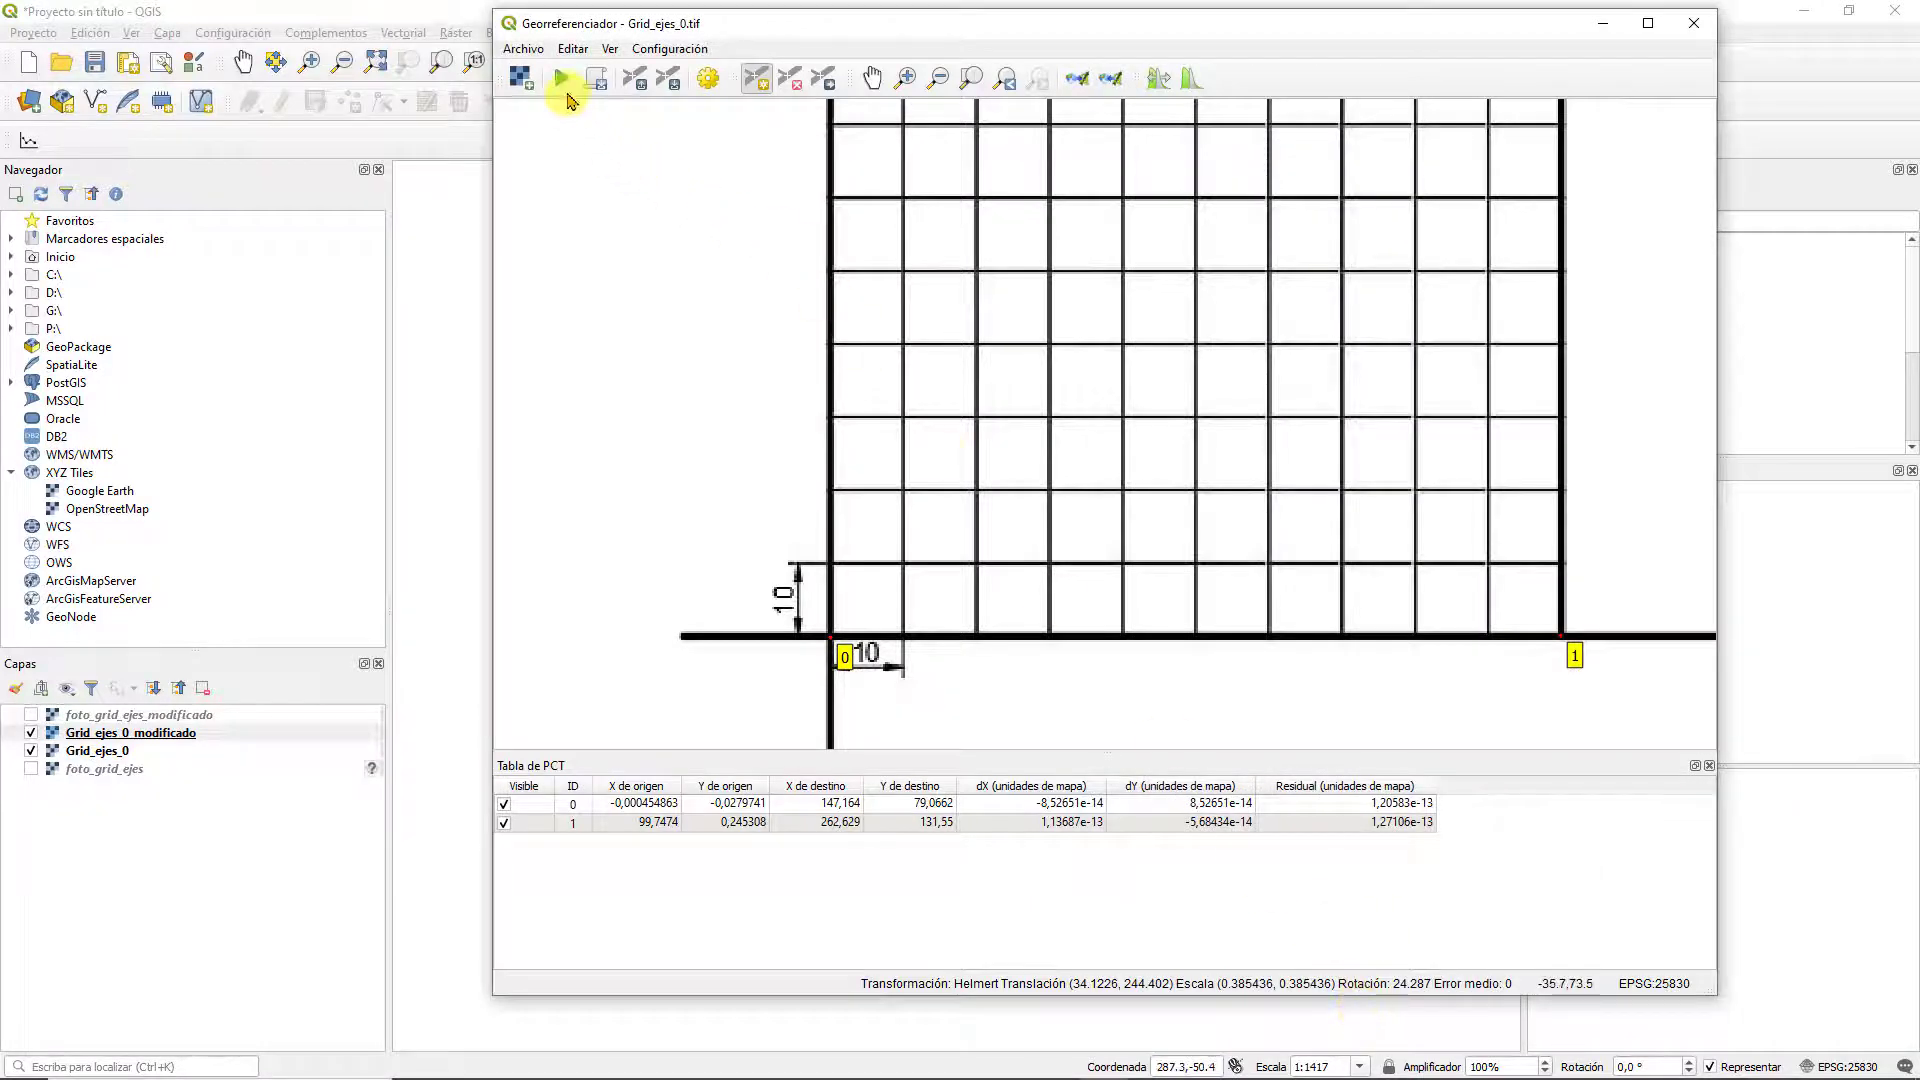
left_click(561, 85)
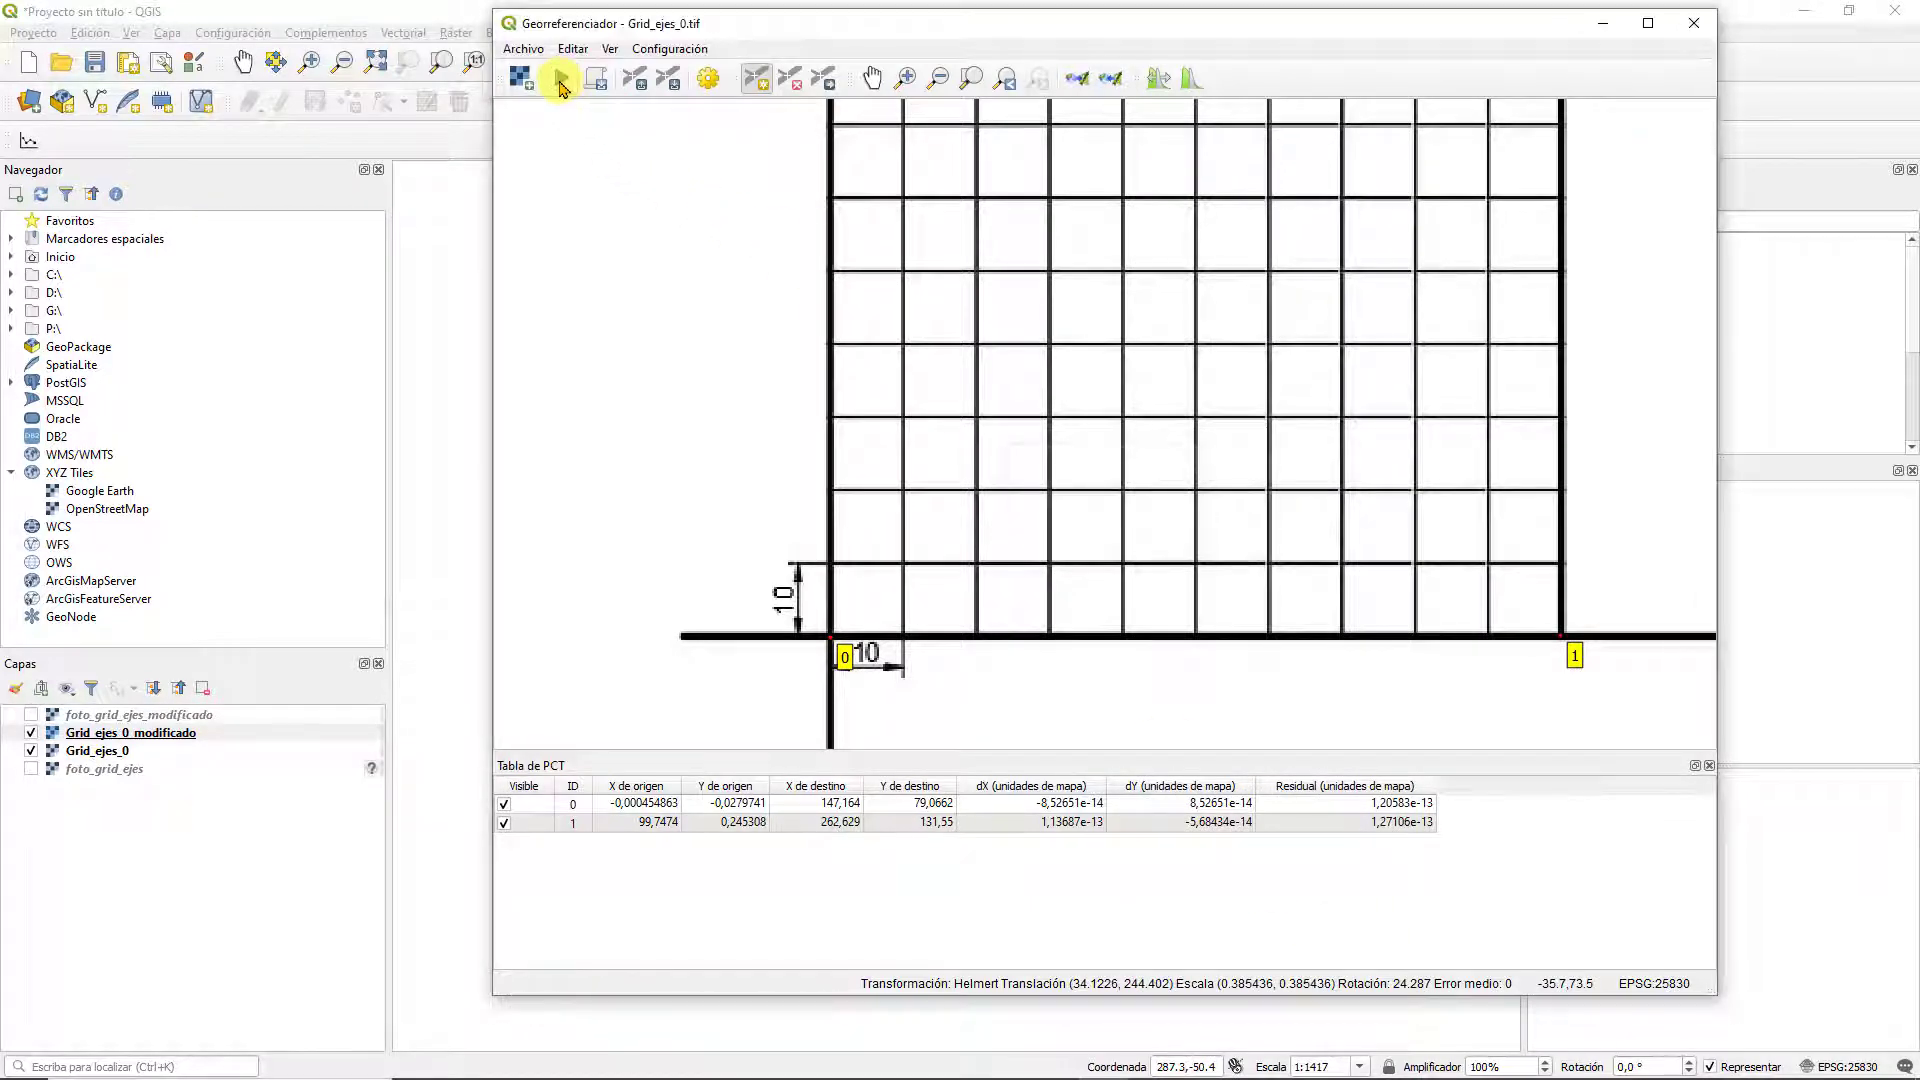
Minimize the Georeferencer and compare the linear-resampled grid's lines with the nearest-neighbour one by toggling the upper Grid_ejes_0_modificado layer
left_click(1601, 23)
scroll(915, 430, "up", 2)
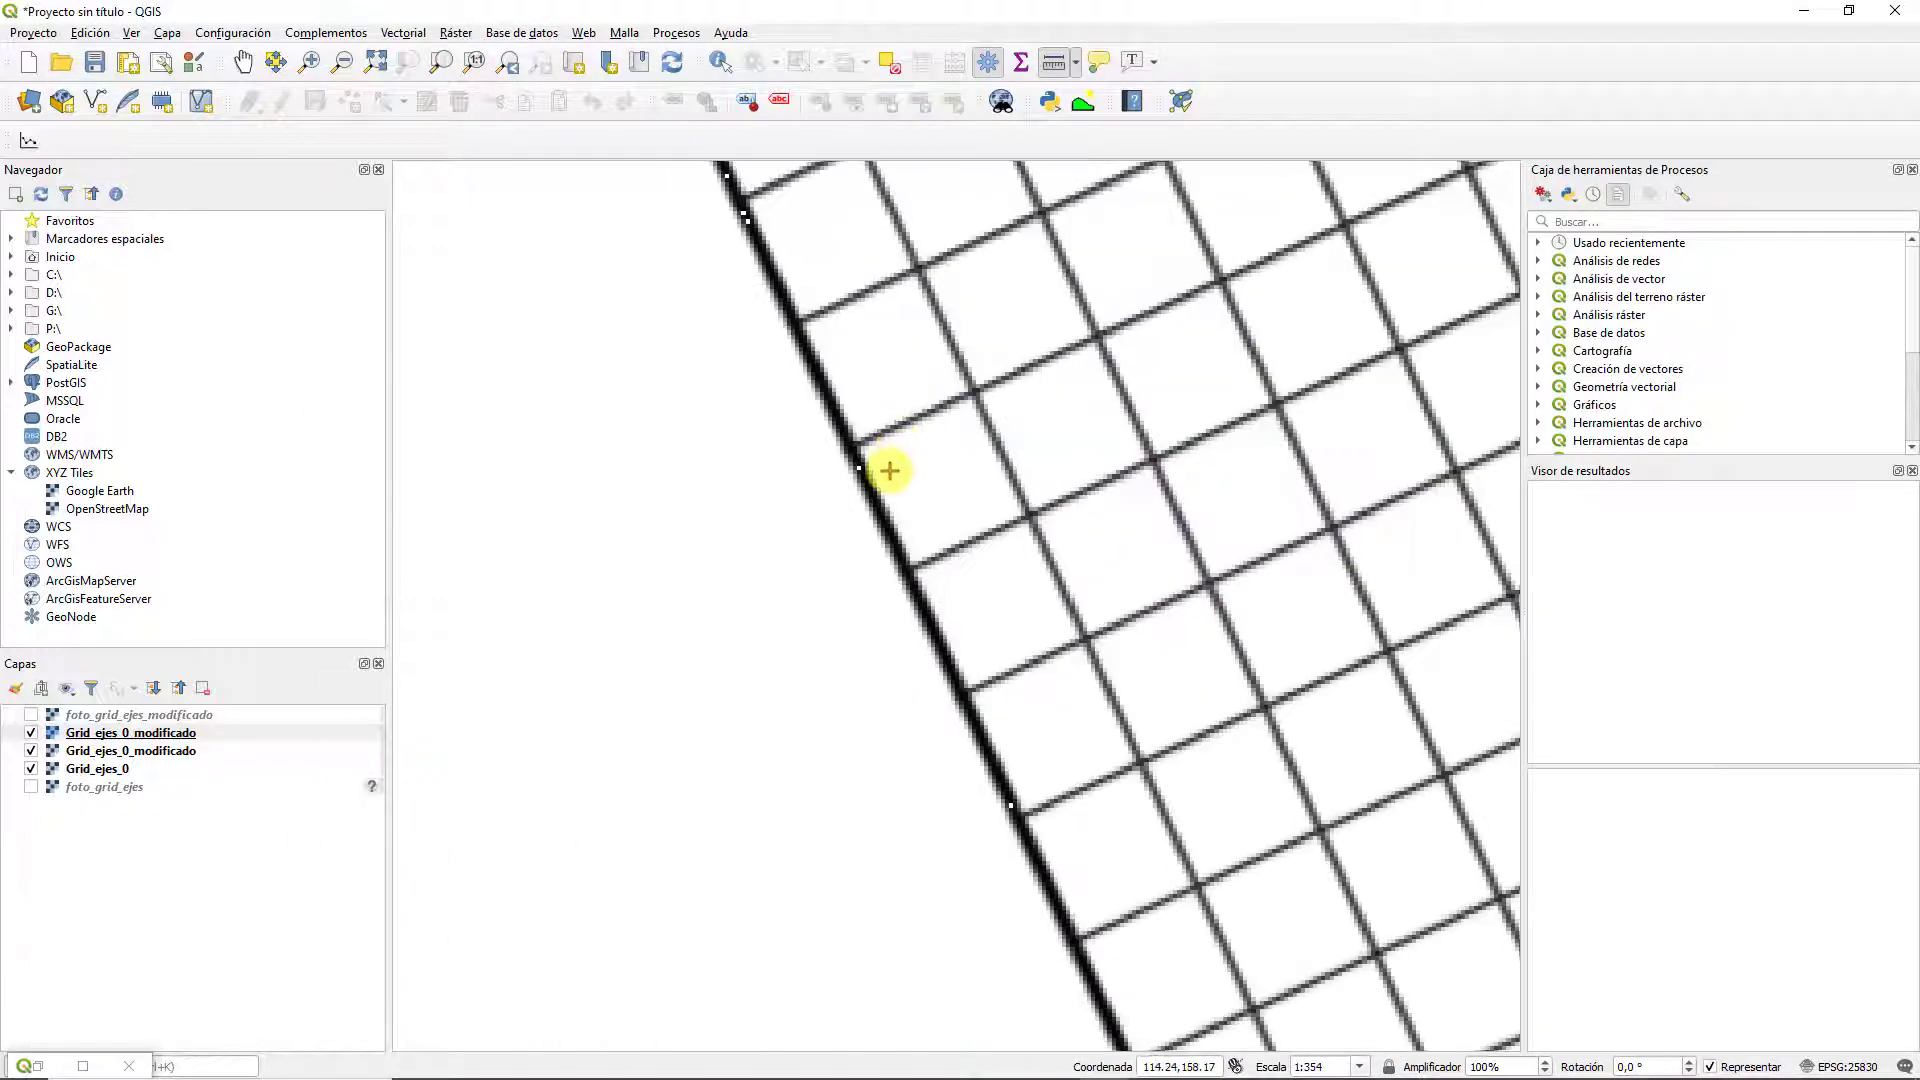
scroll(877, 460, "down", 3)
scroll(895, 469, "up", 2)
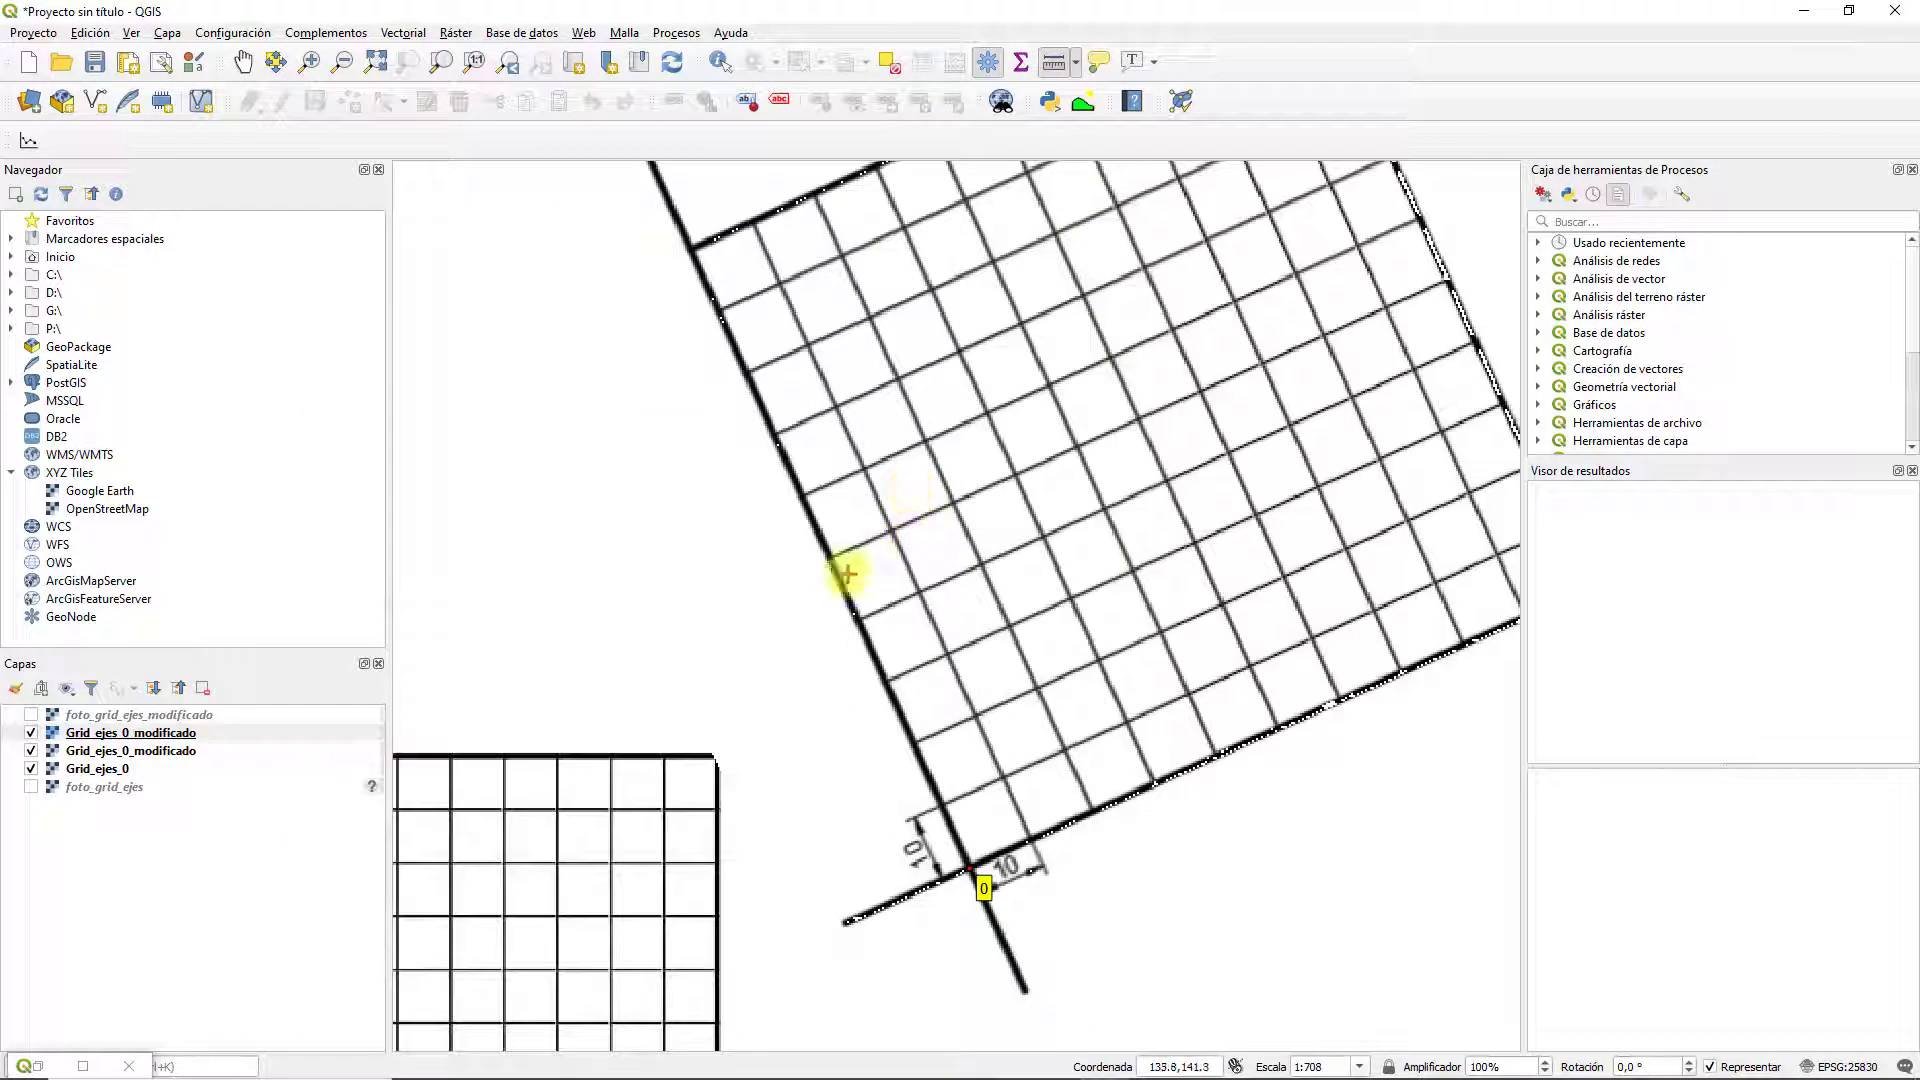
left_click(34, 735)
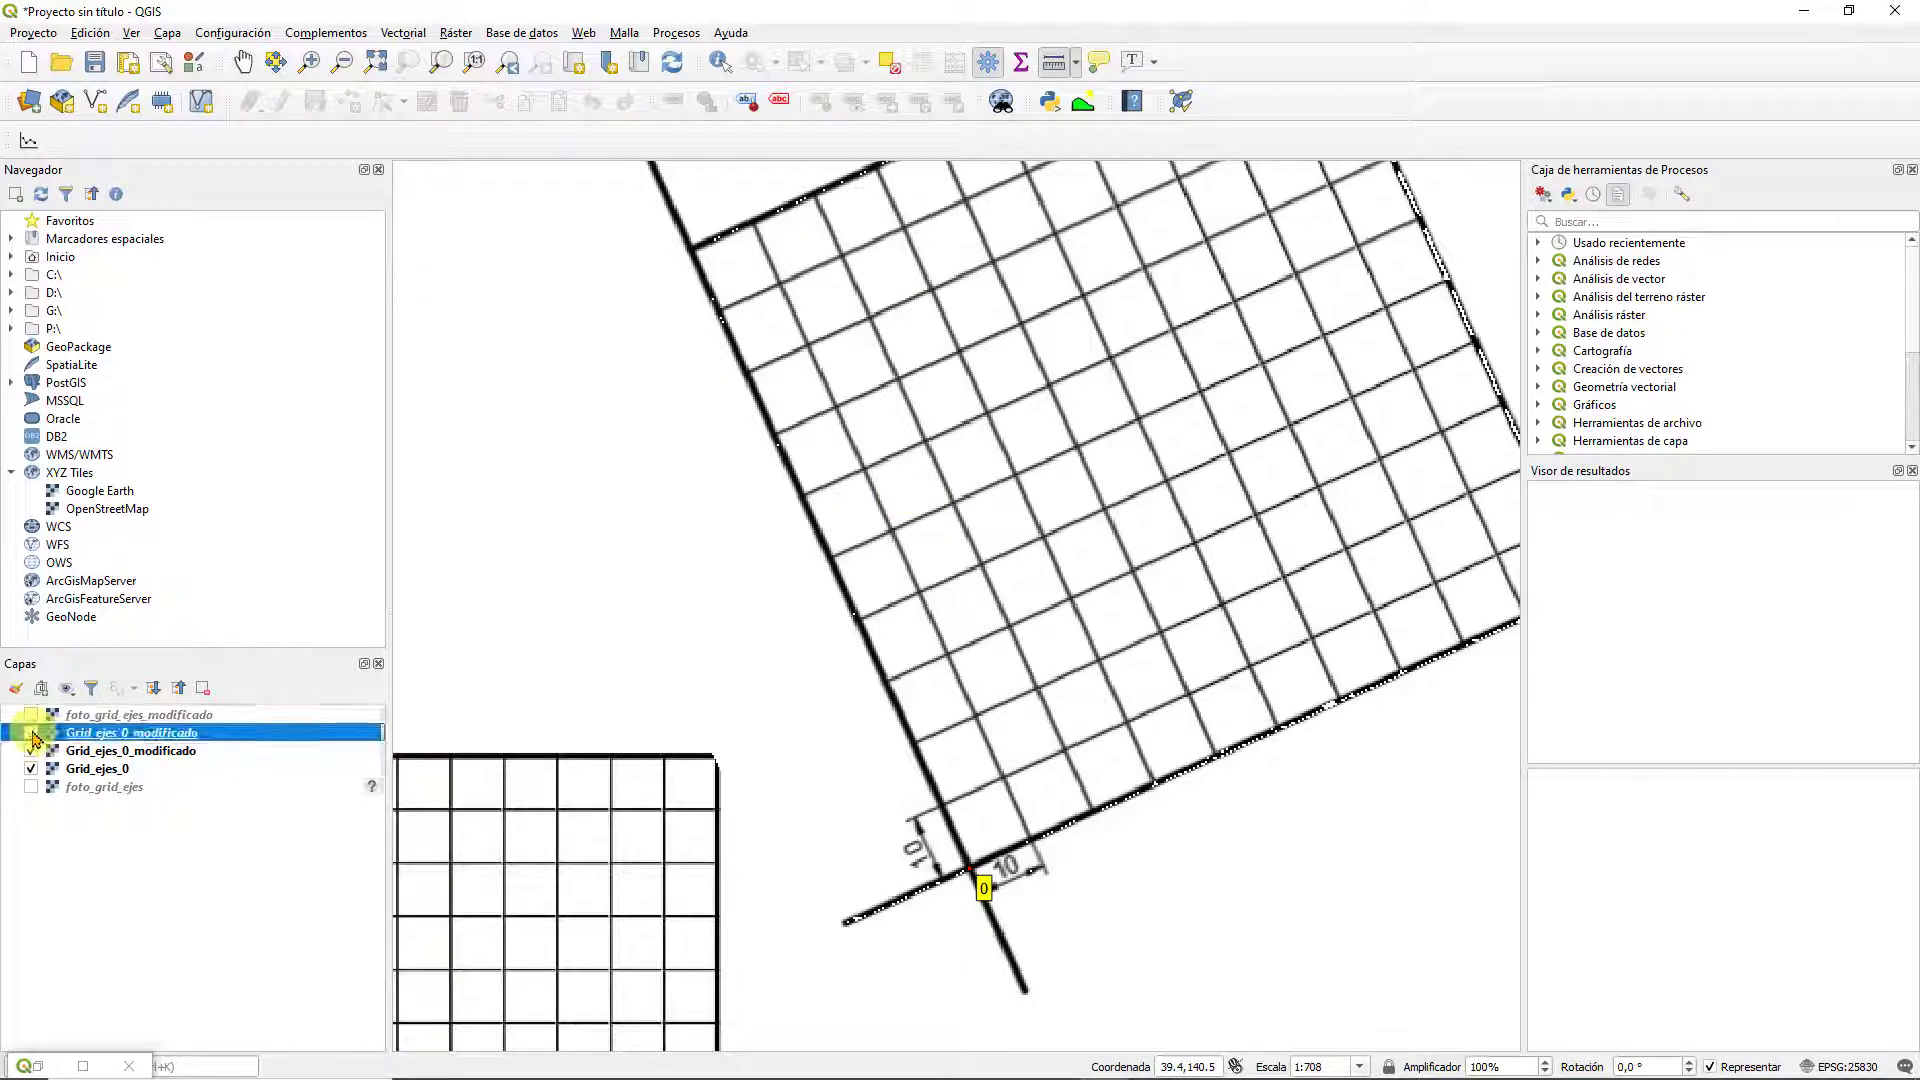
scroll(915, 585, "up", 1)
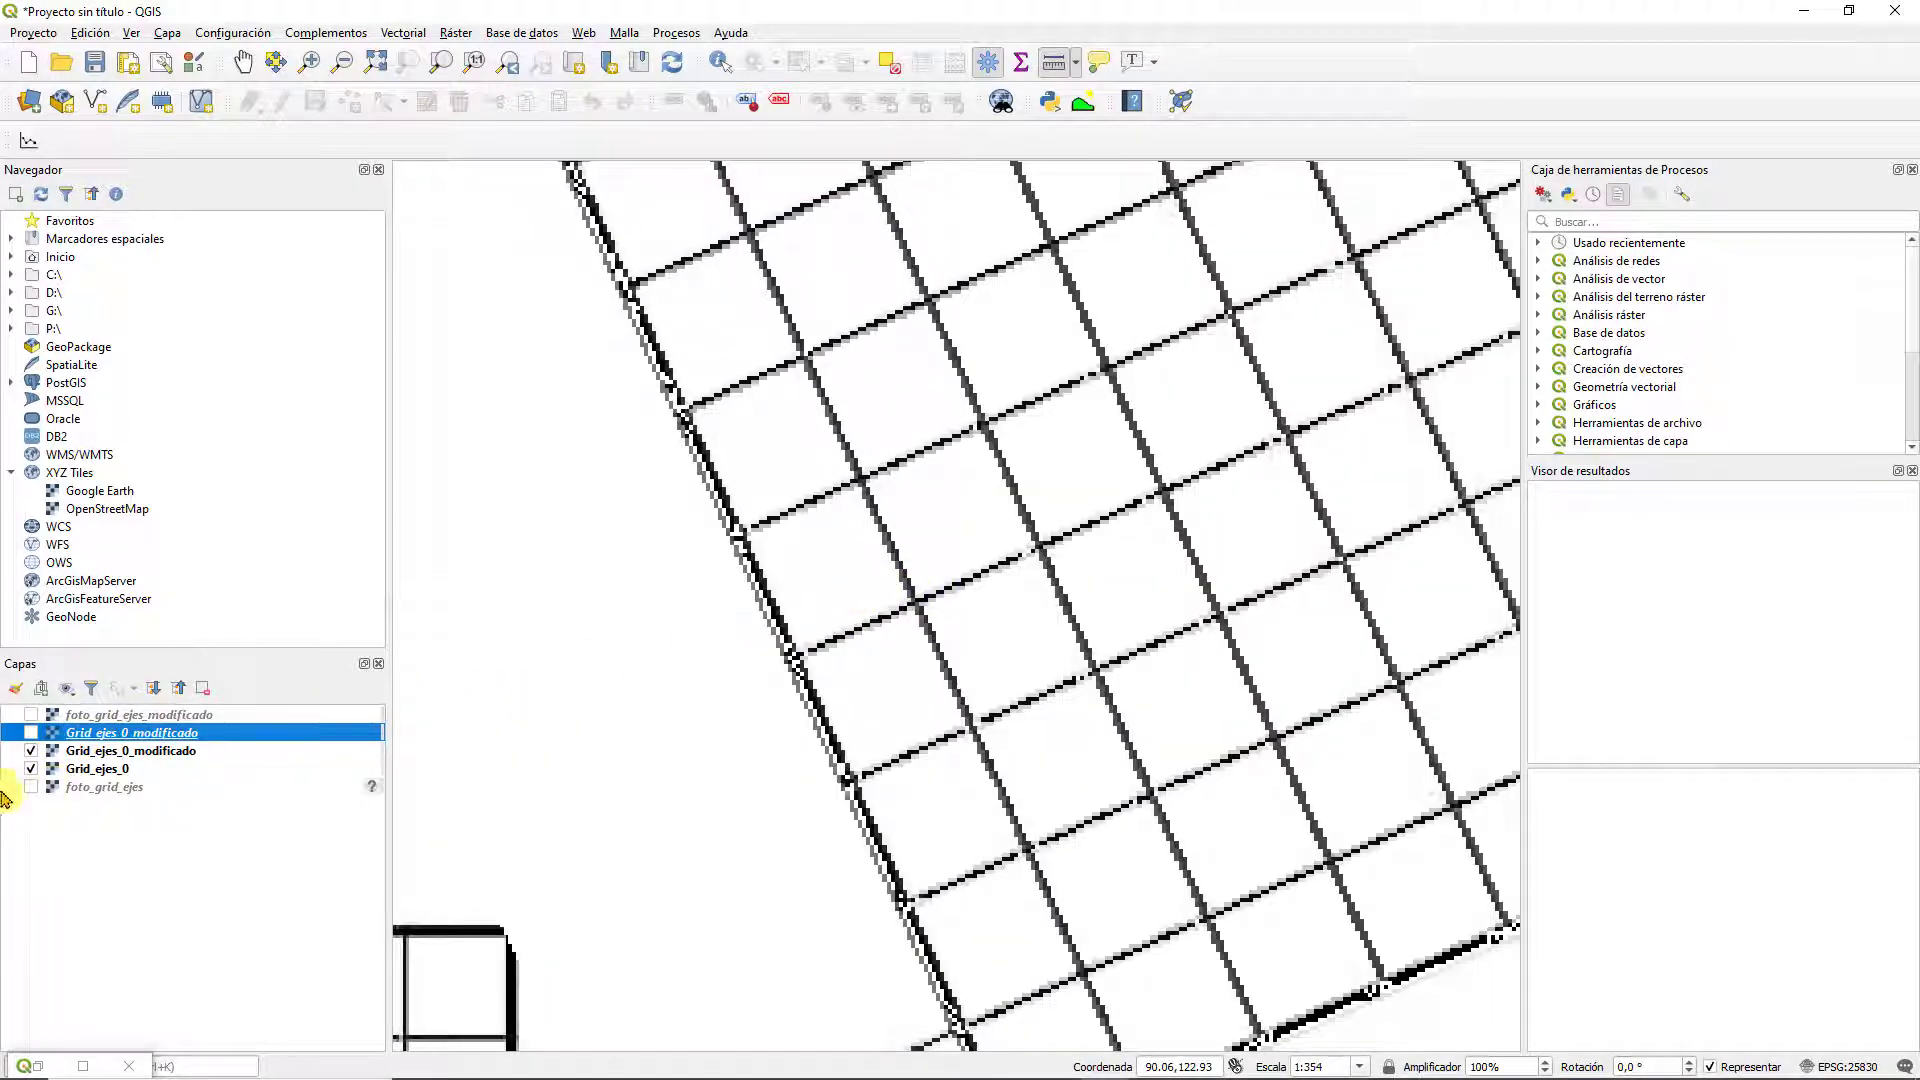
left_click(32, 733)
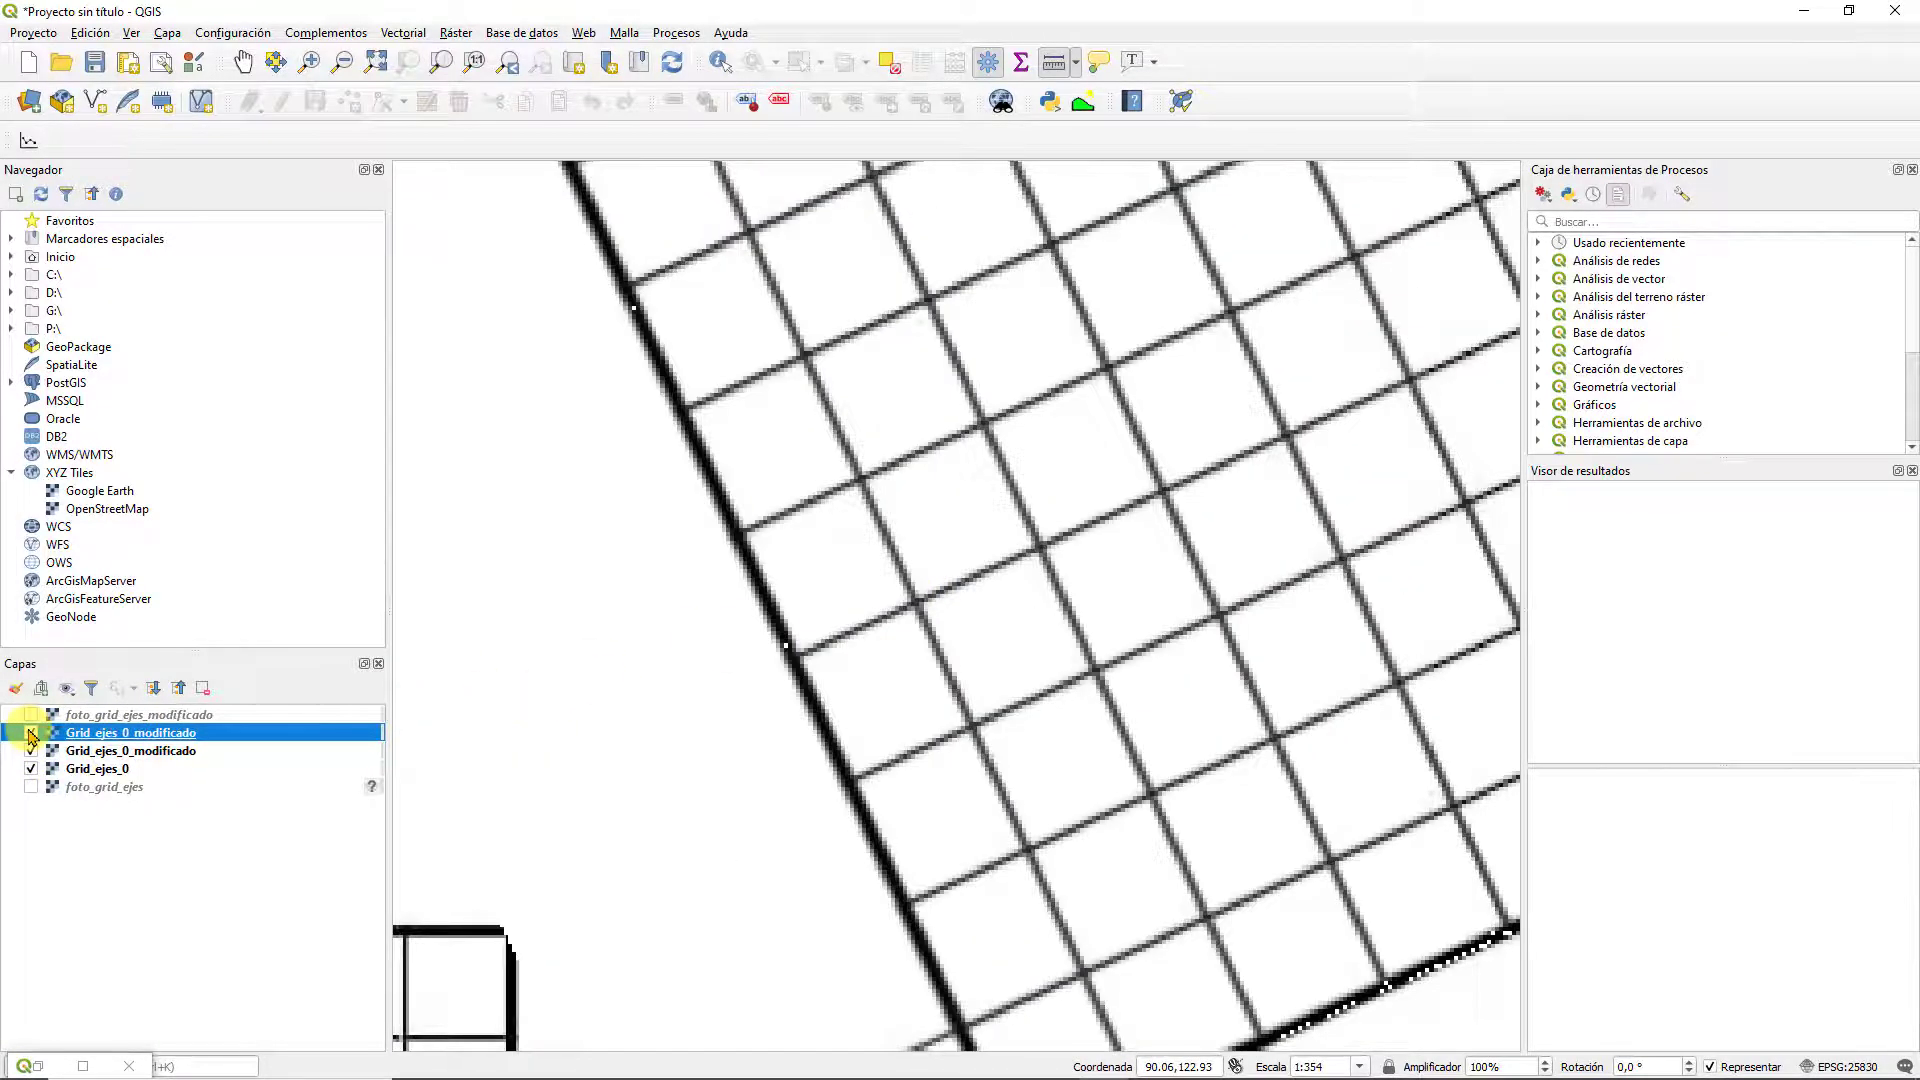
left_click(32, 736)
scroll(896, 694, "up", 1)
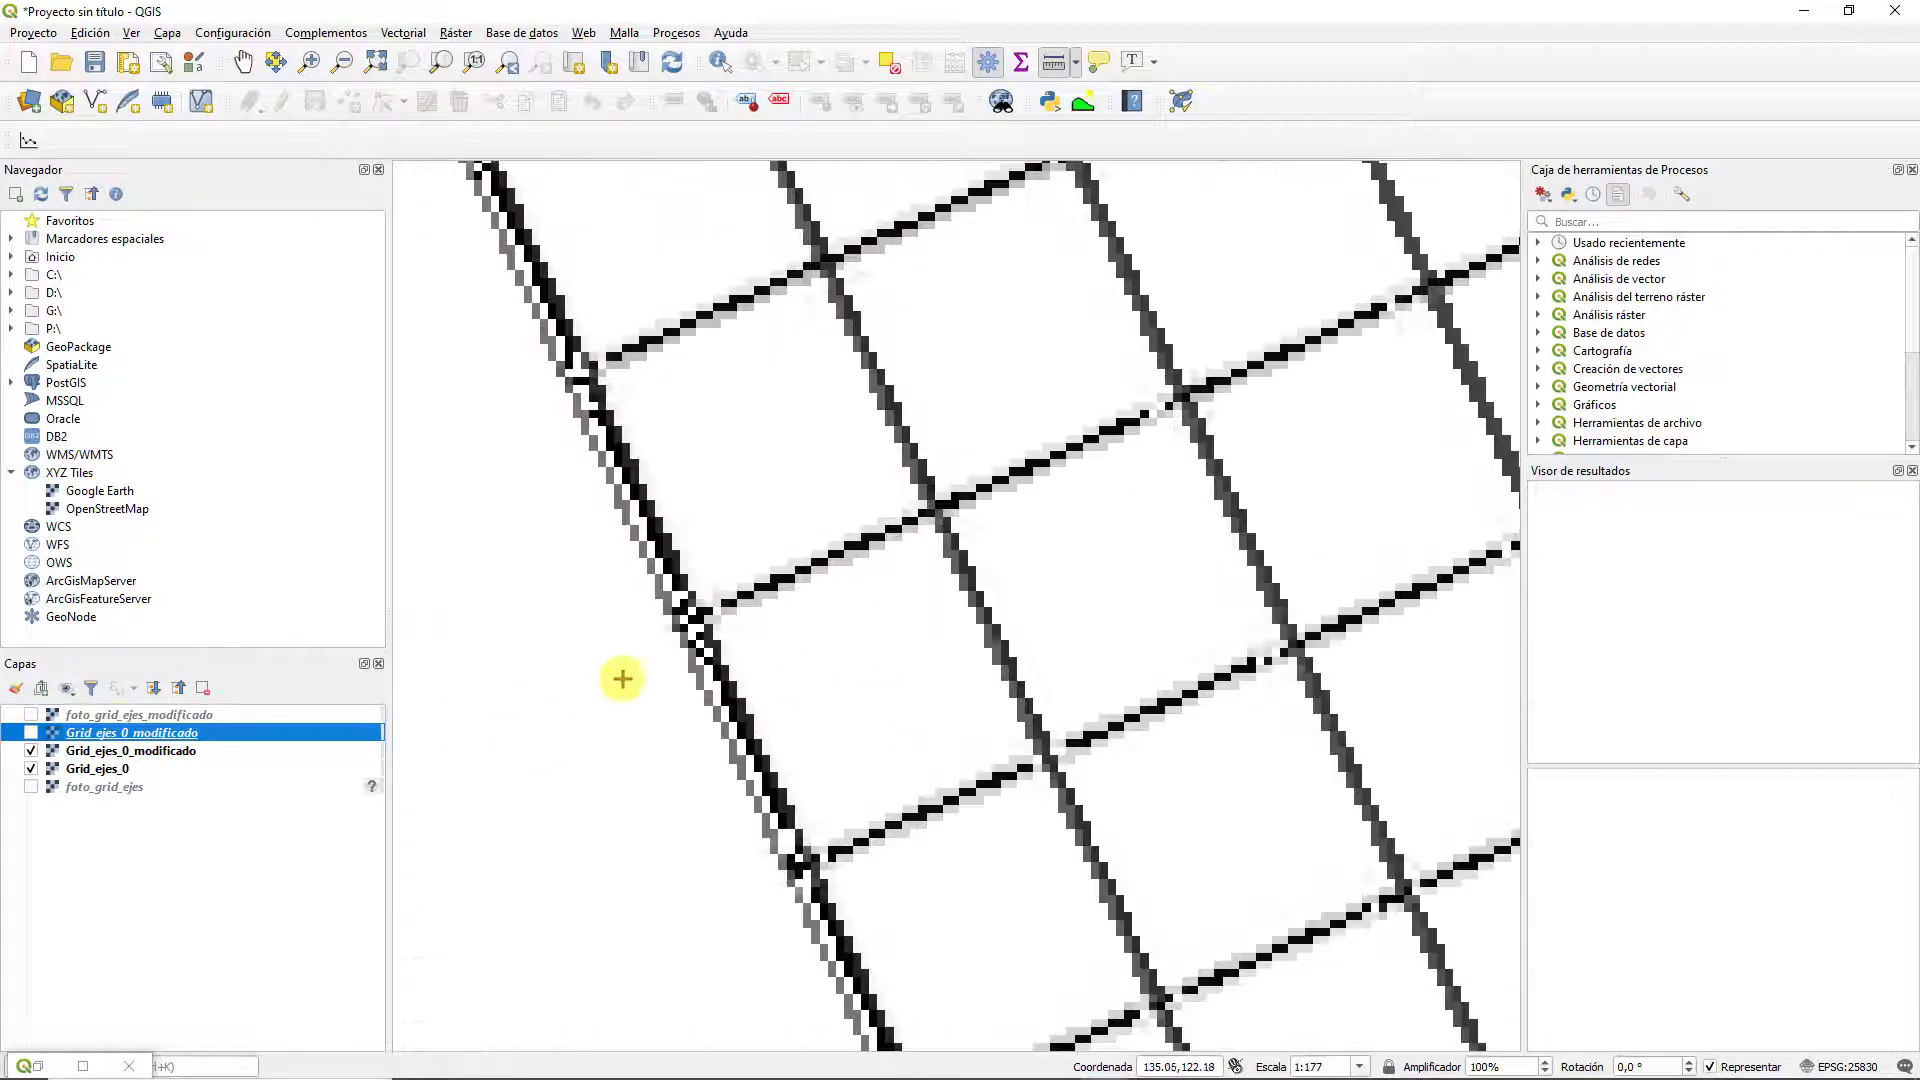
left_click(32, 735)
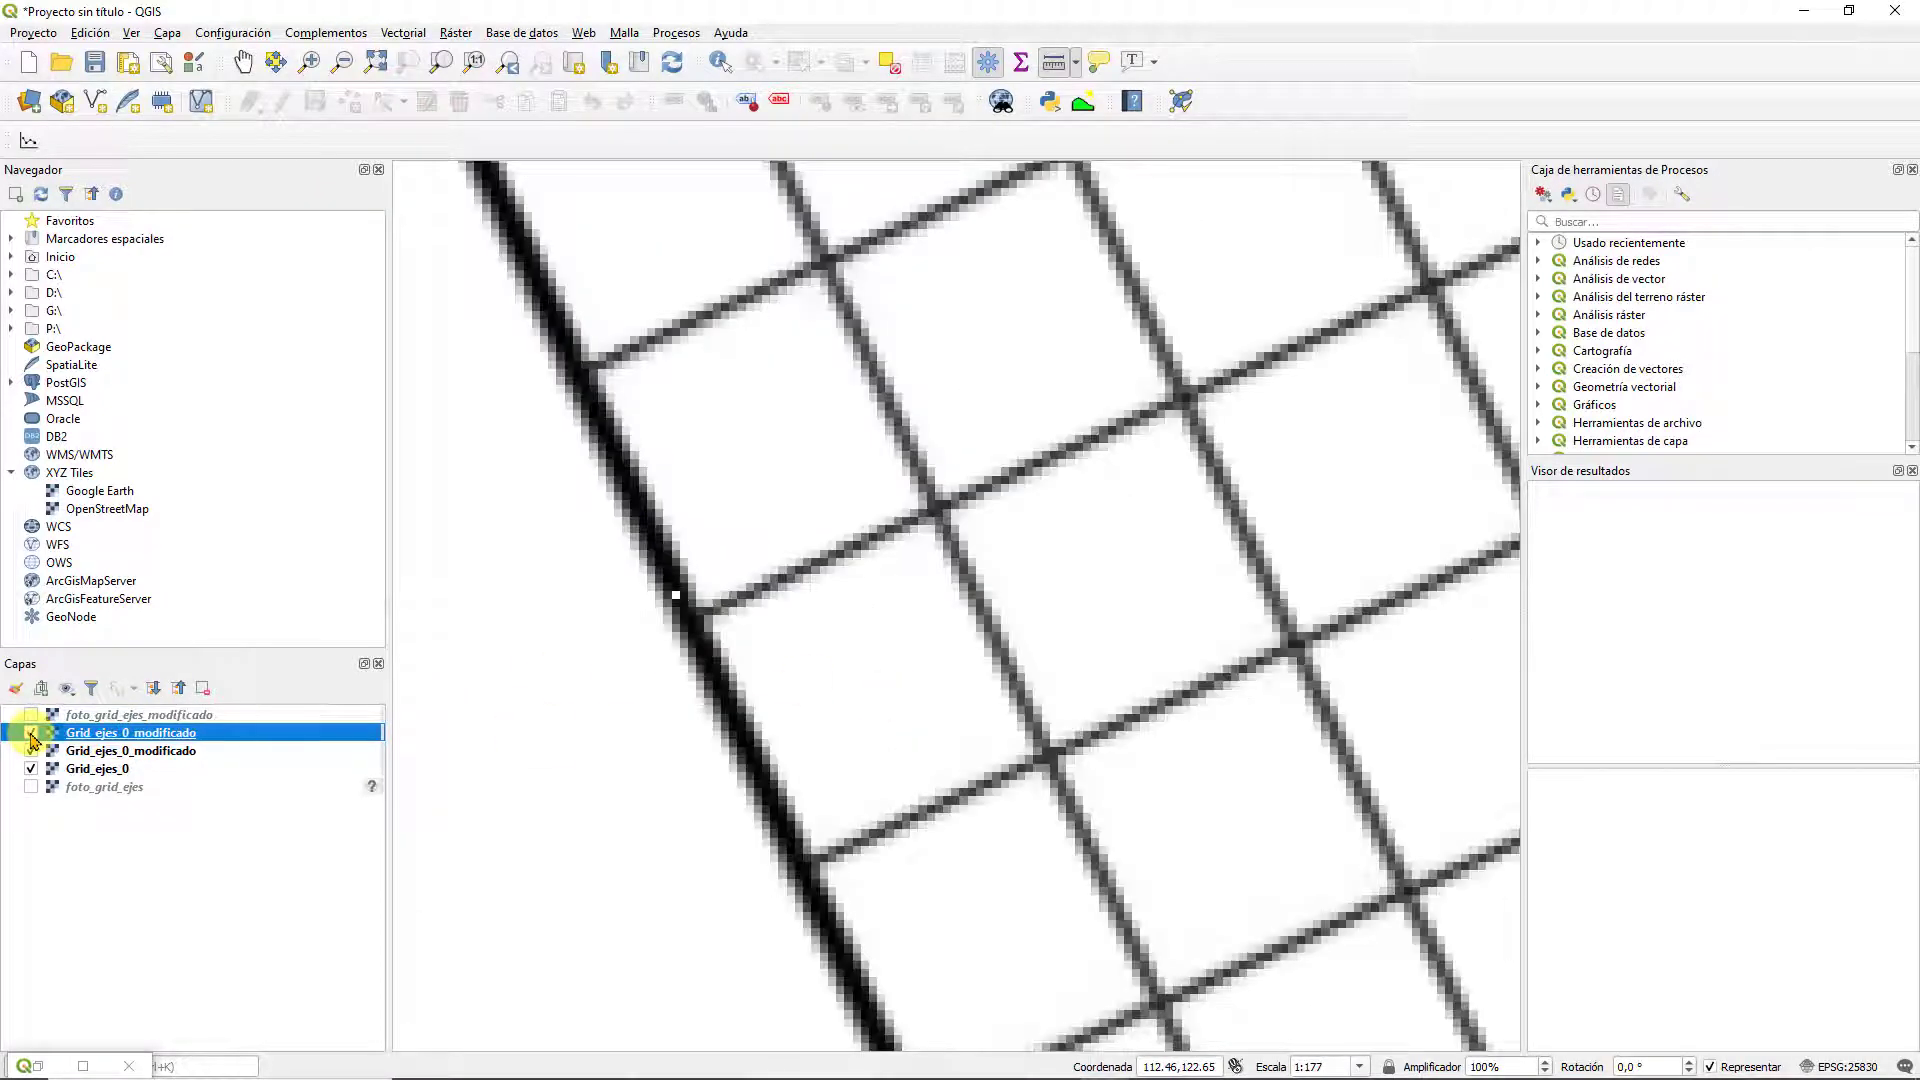
left_click(32, 736)
Compare the individual pixels around a grid-line crossing in both Grid_ejes_0_modificado layers, ending with the upper one visible and both grids in view
scroll(853, 540, "up", 2)
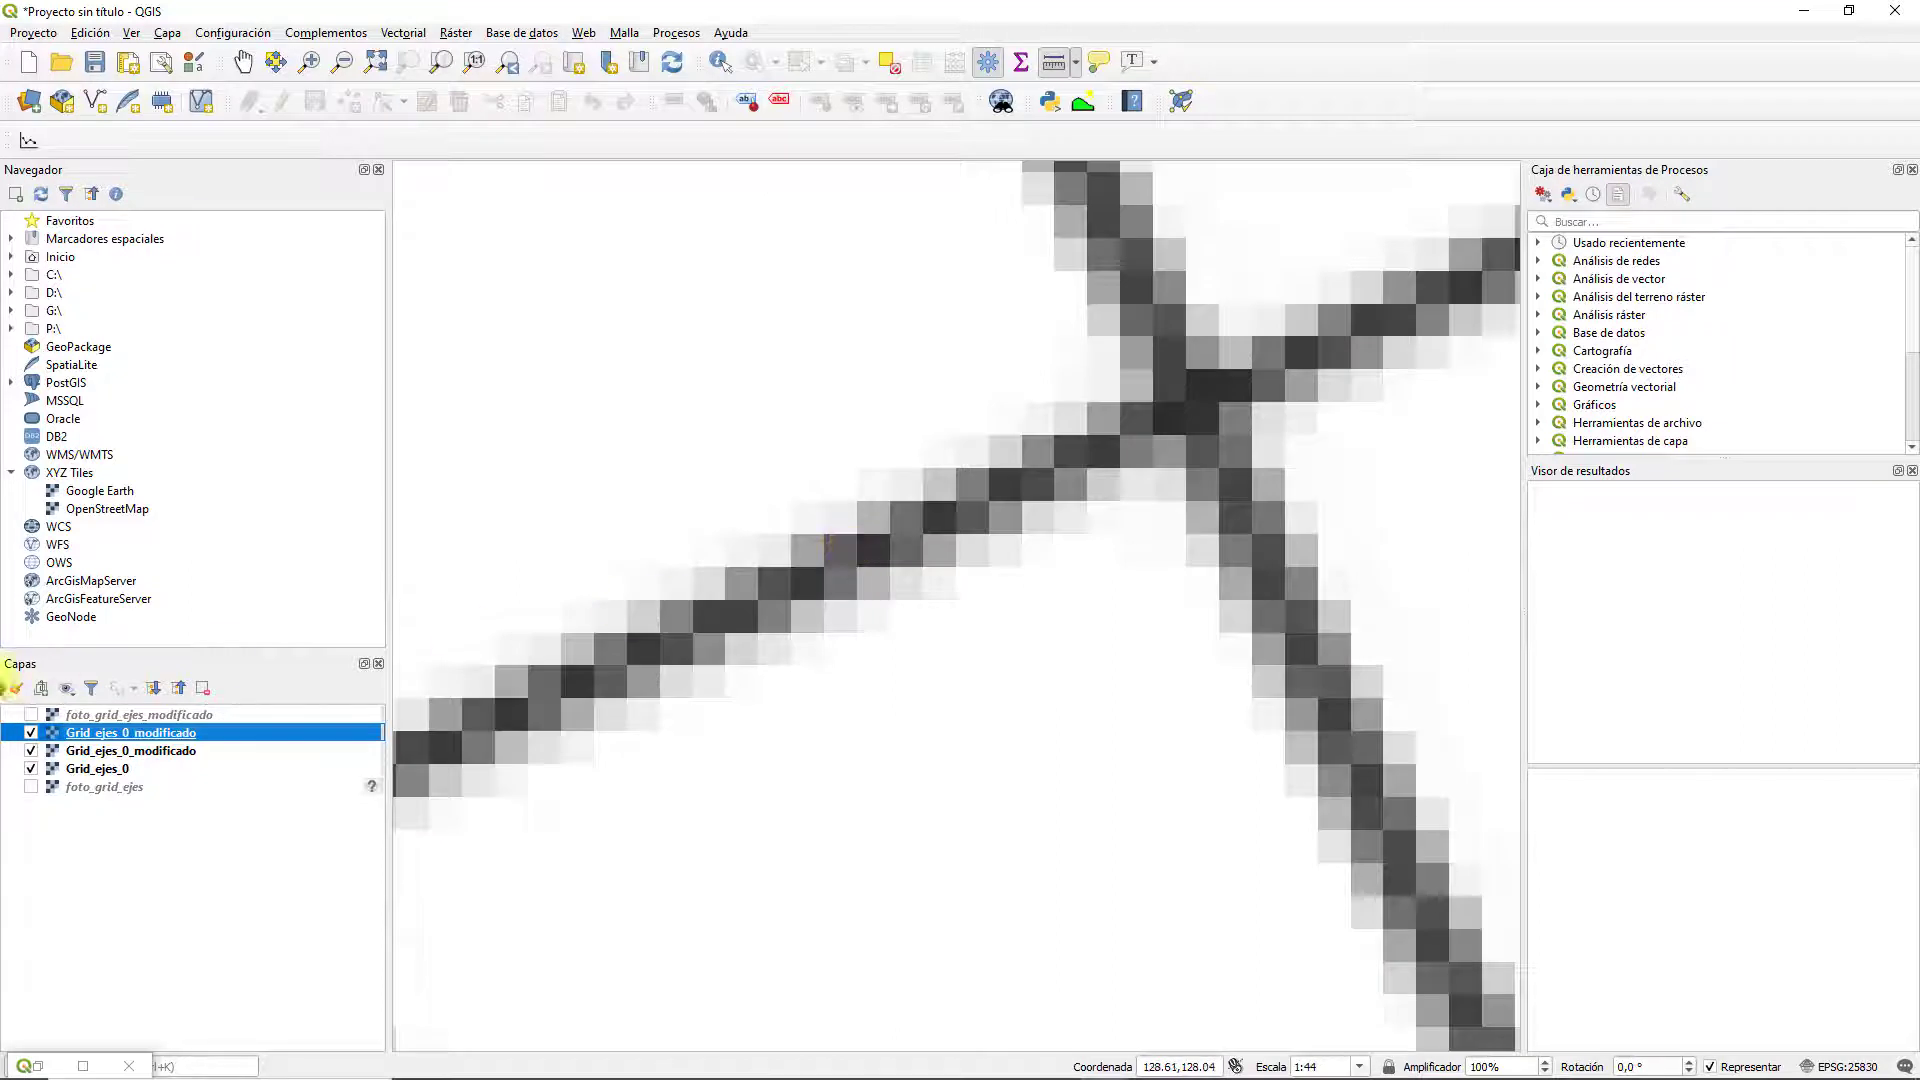
left_click(32, 735)
left_click(32, 735)
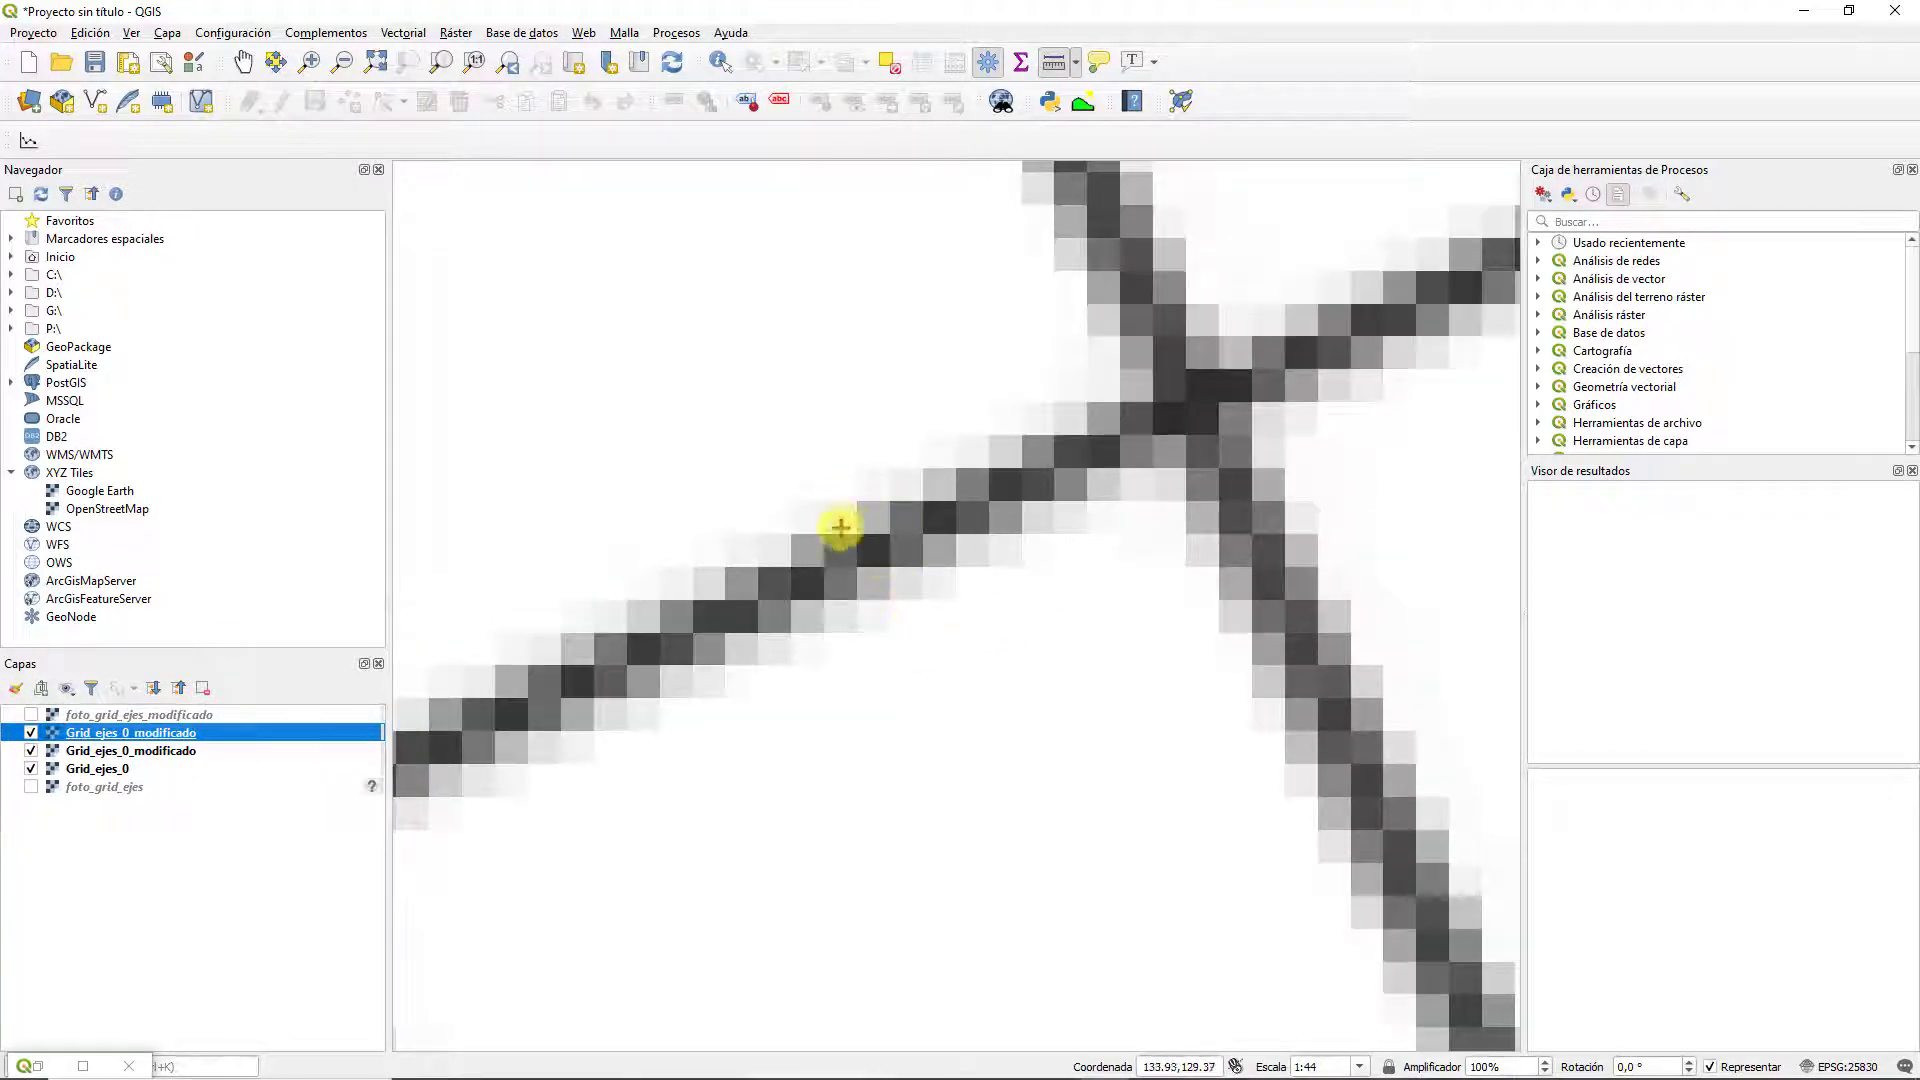
left_click(32, 737)
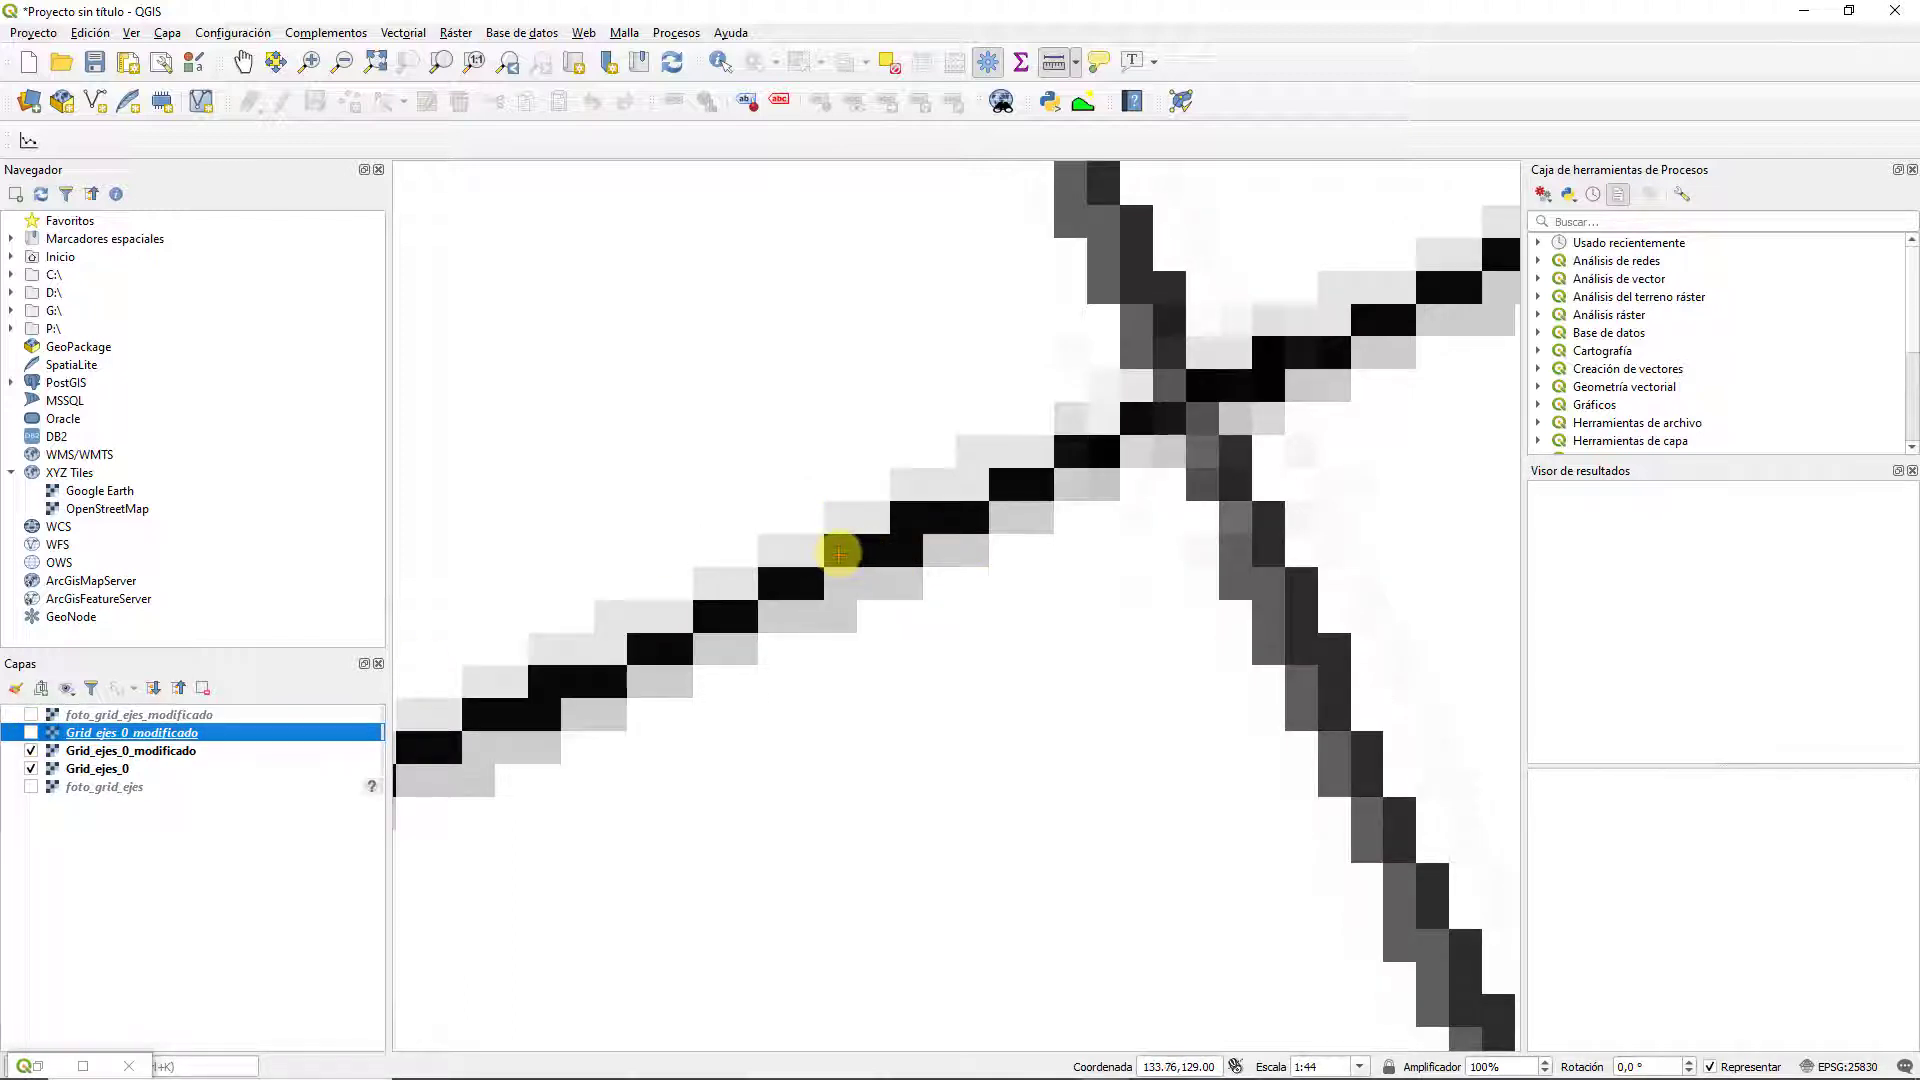
left_click(32, 735)
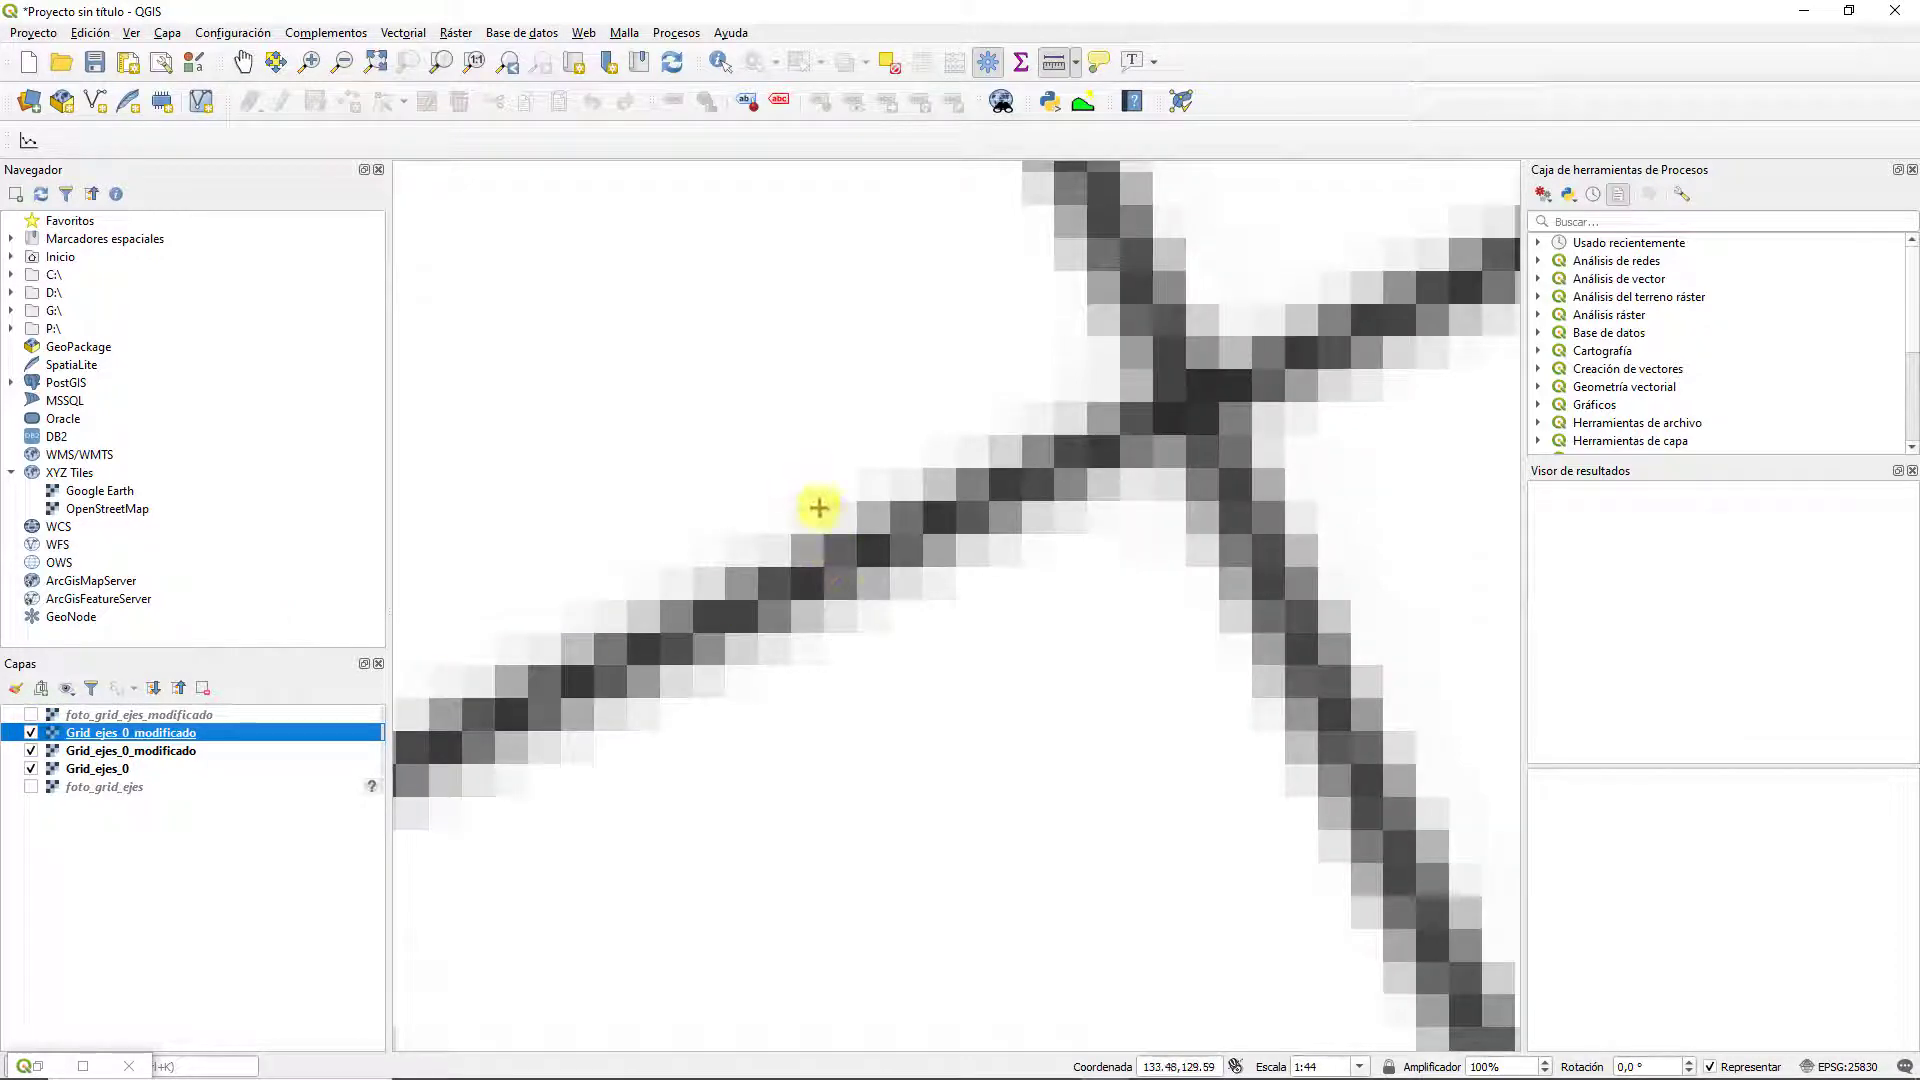
scroll(878, 535, "down", 3)
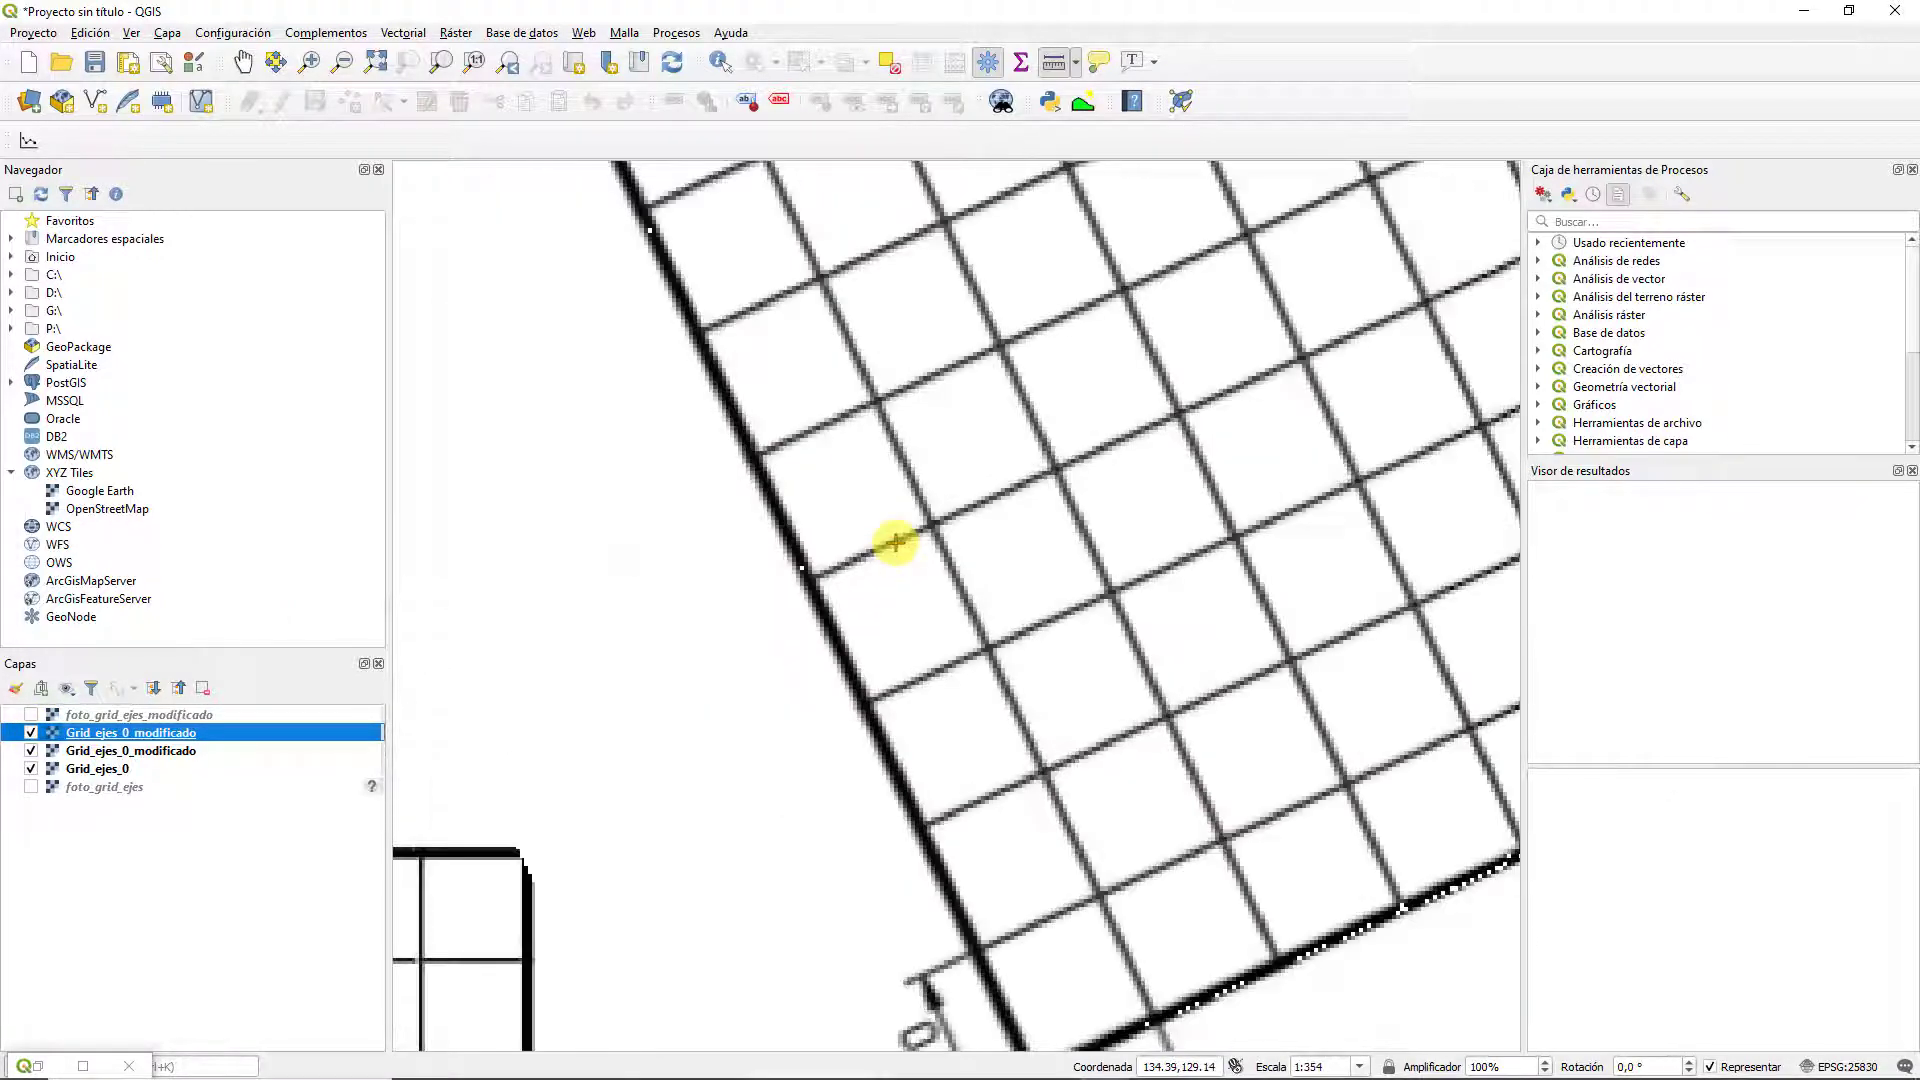
scroll(895, 541, "down", 1)
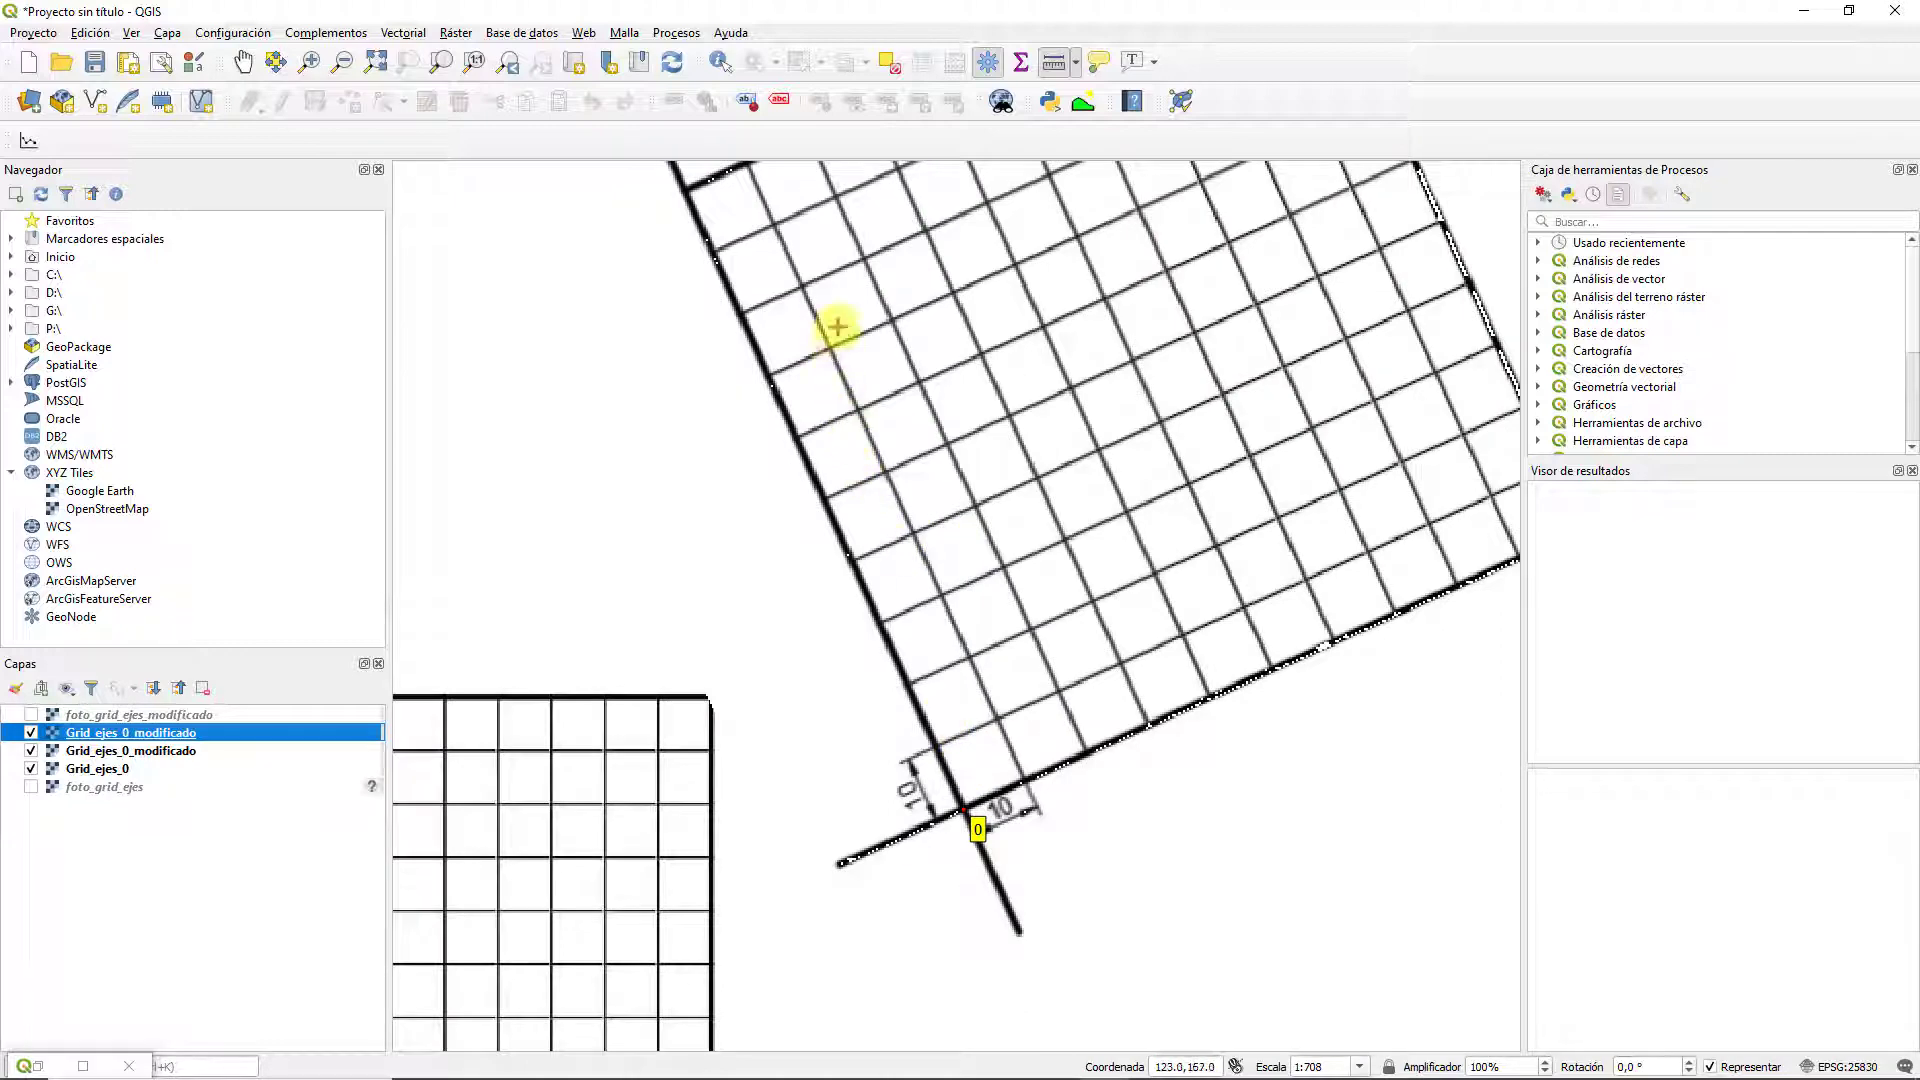
scroll(992, 400, "down", 1)
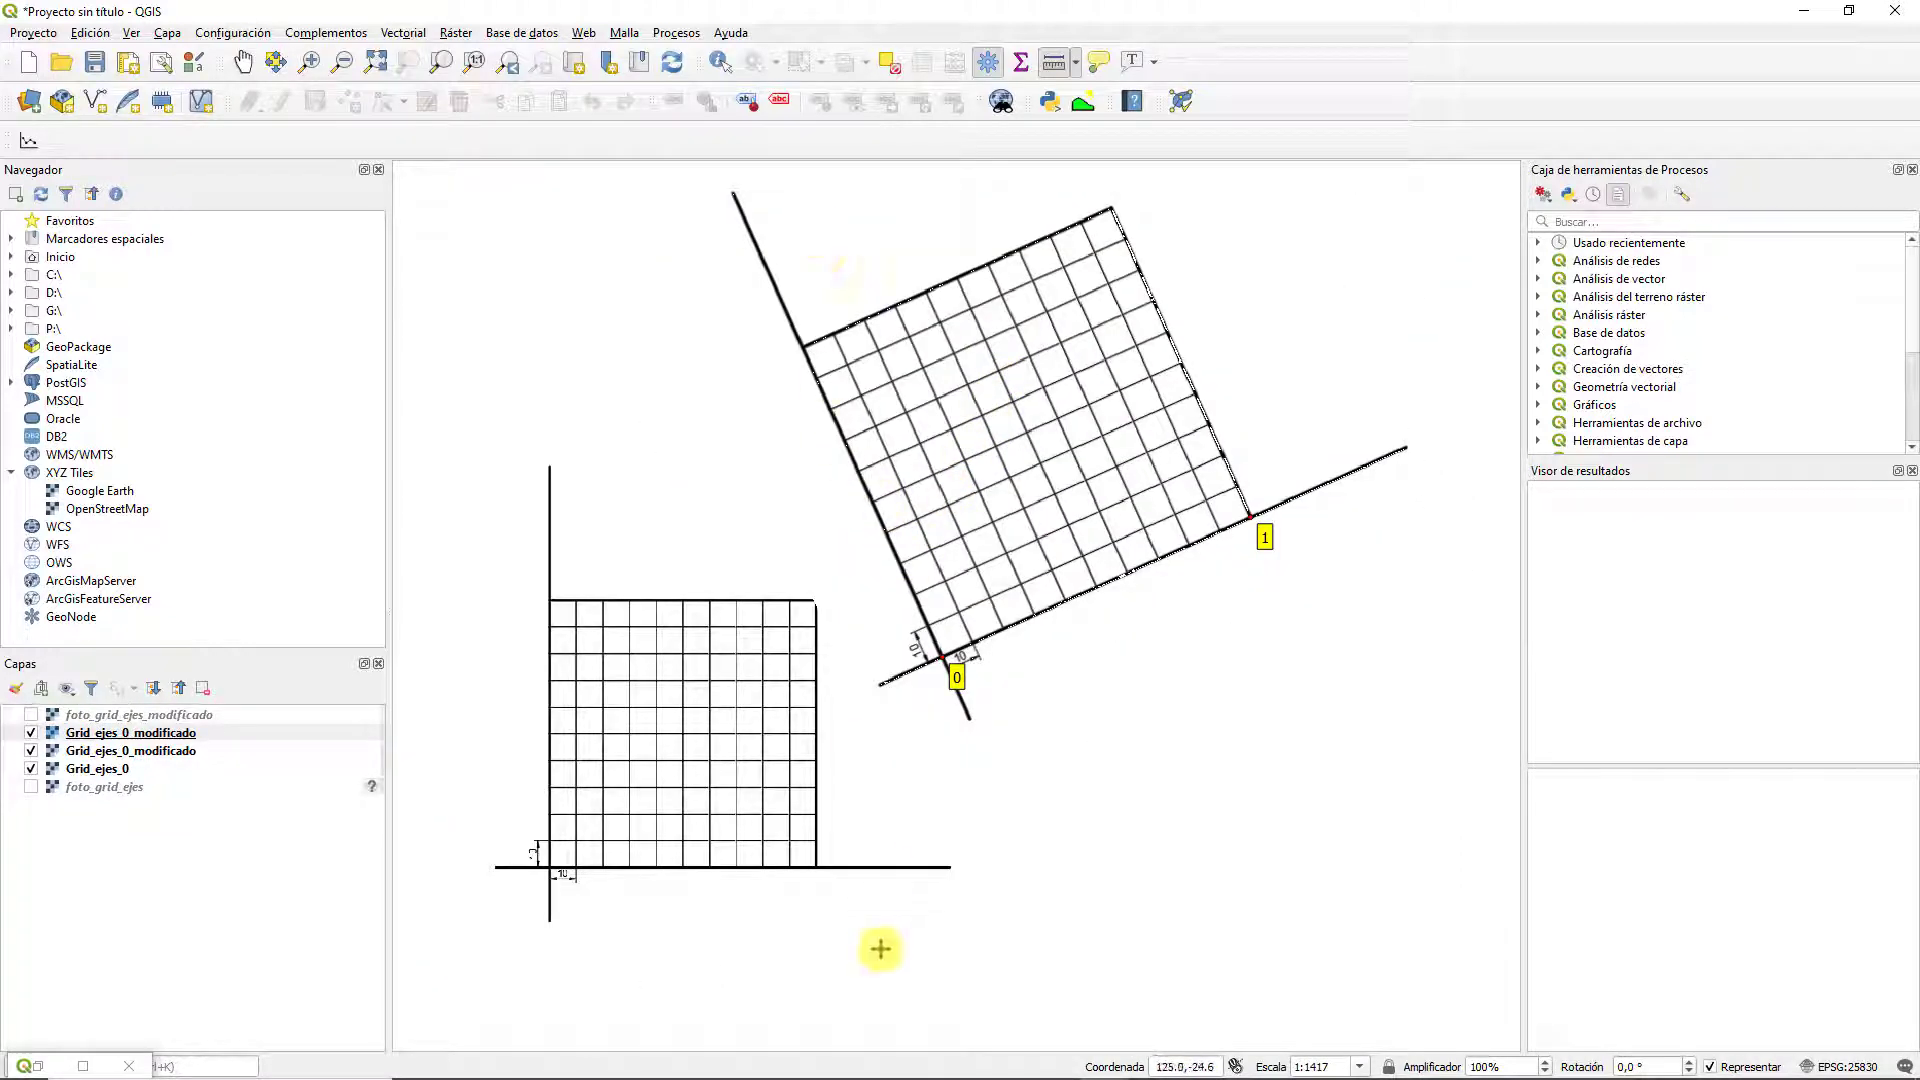
Bring the Georeferencer back up and review the resampling methods offered in its transformation settings, keeping Lineal
mouse_move(970, 1072)
left_click(1102, 1069)
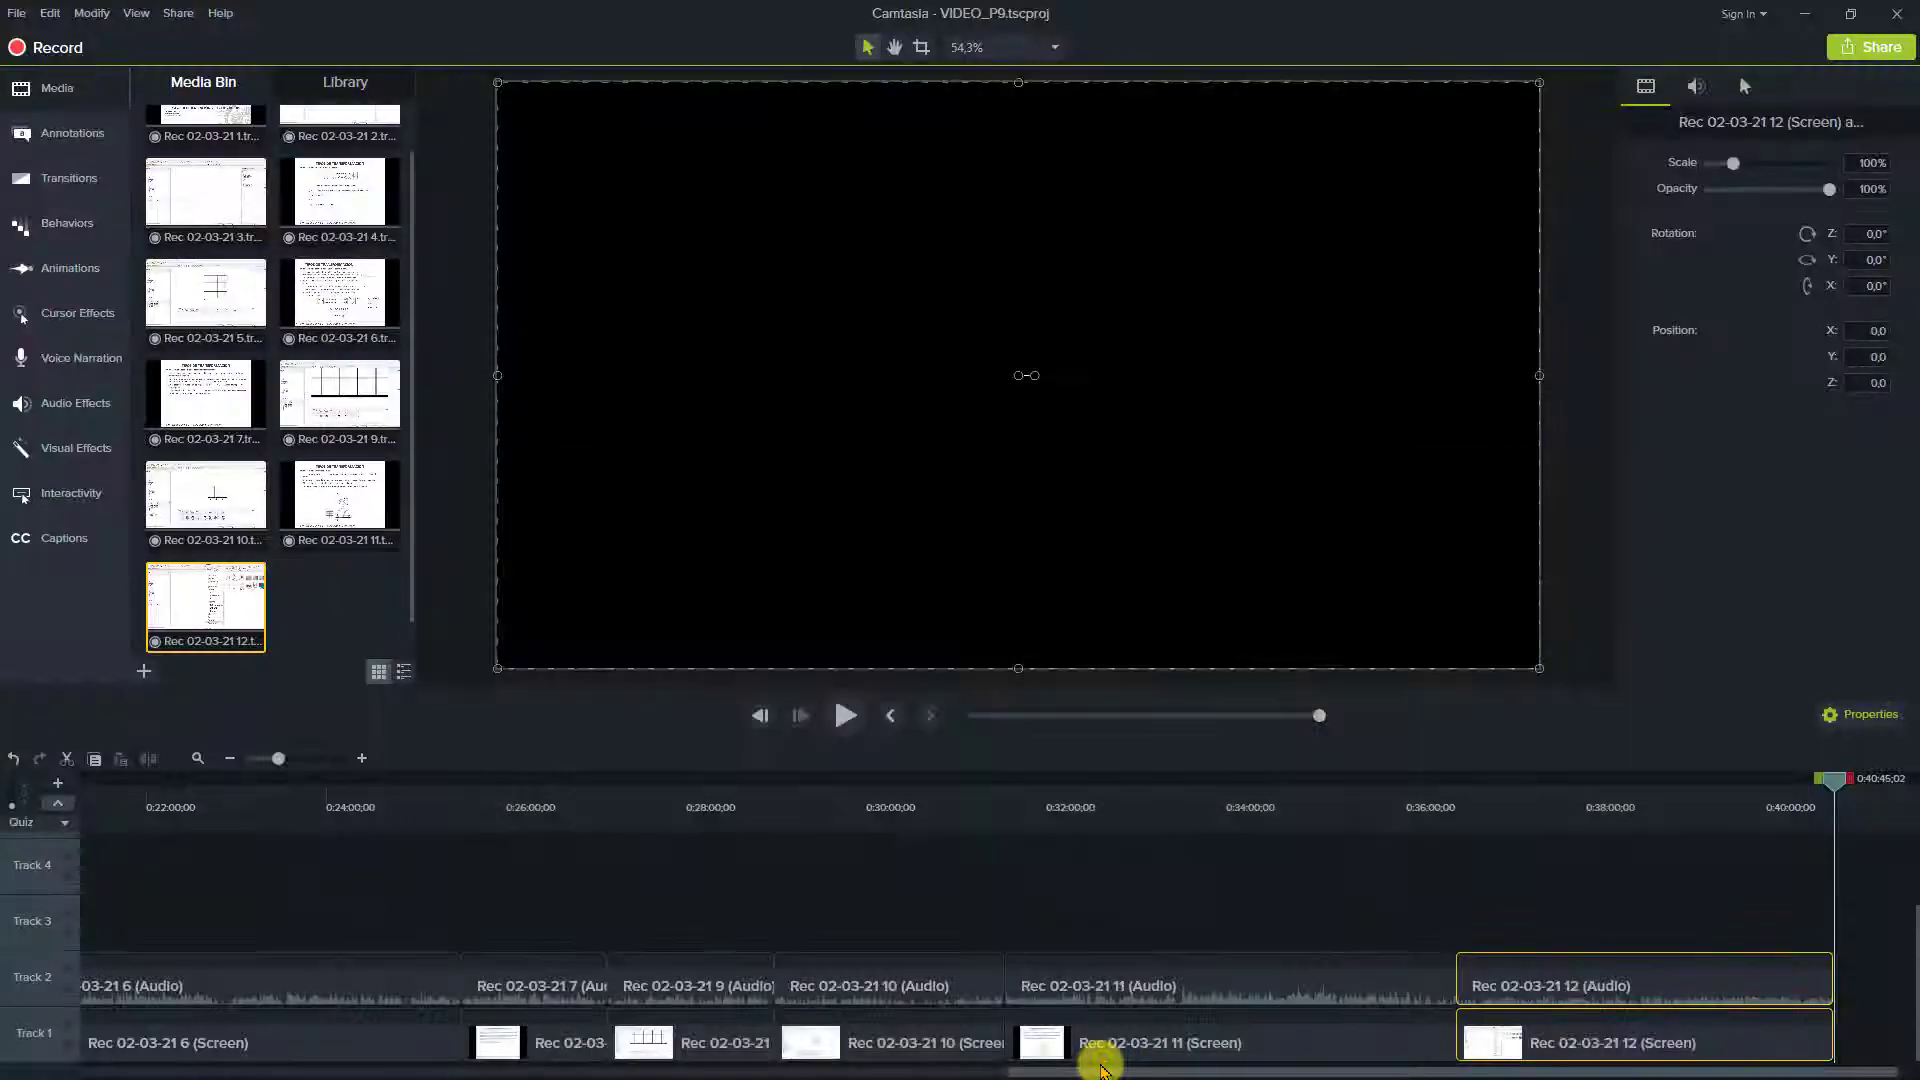
key("super")
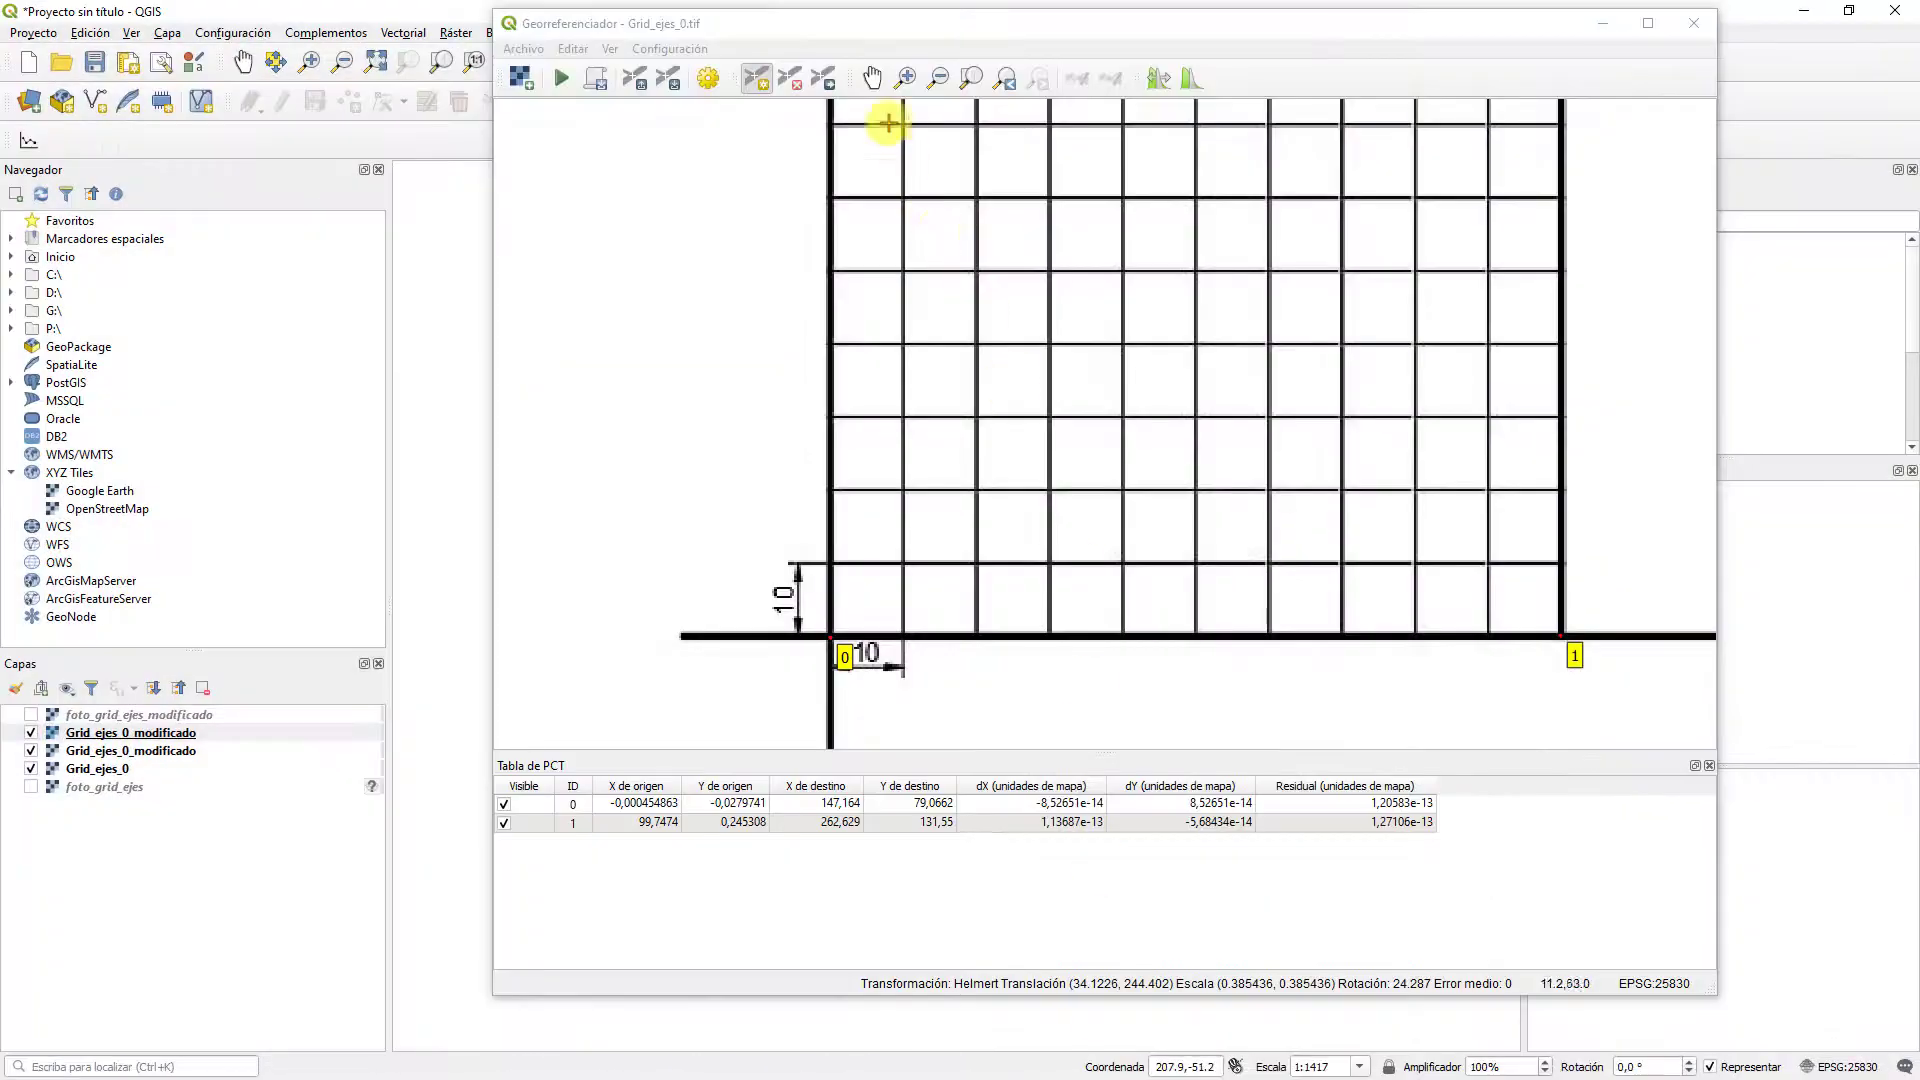
left_click(708, 78)
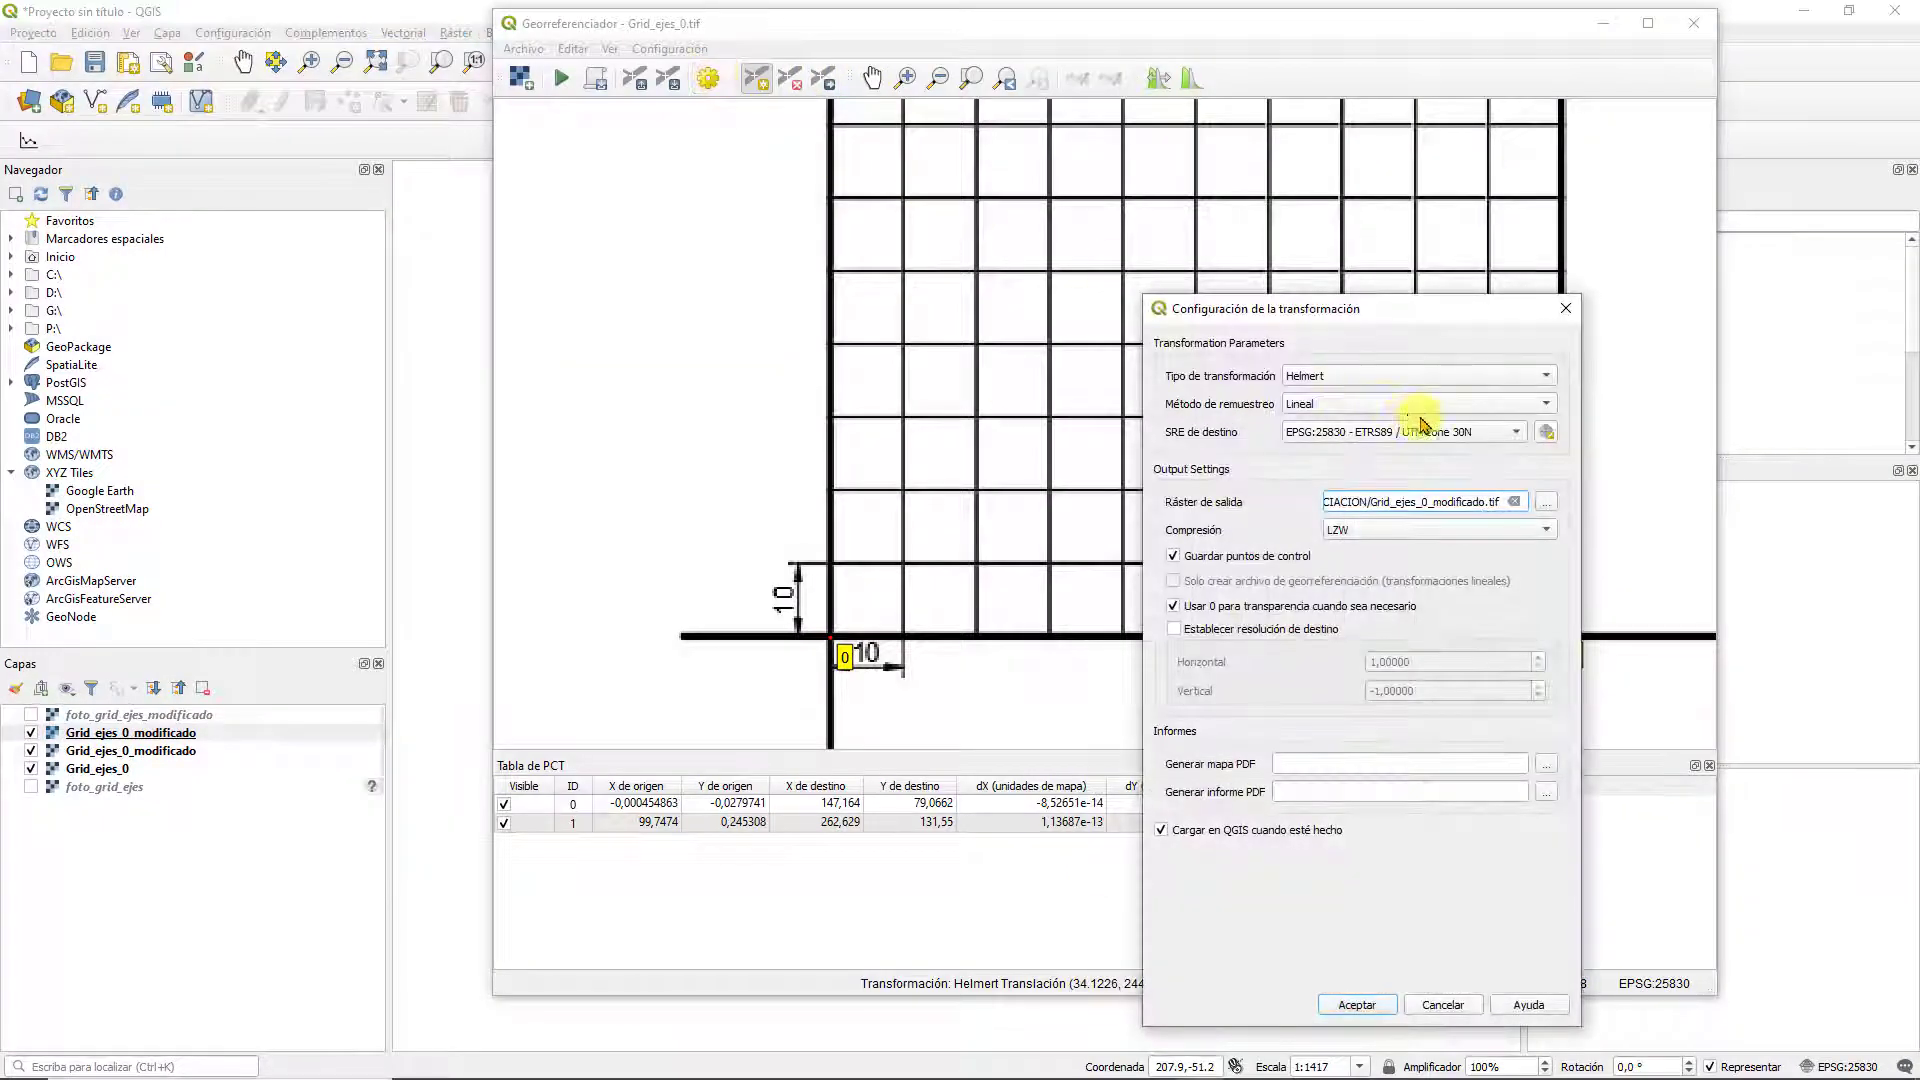
left_click(1352, 404)
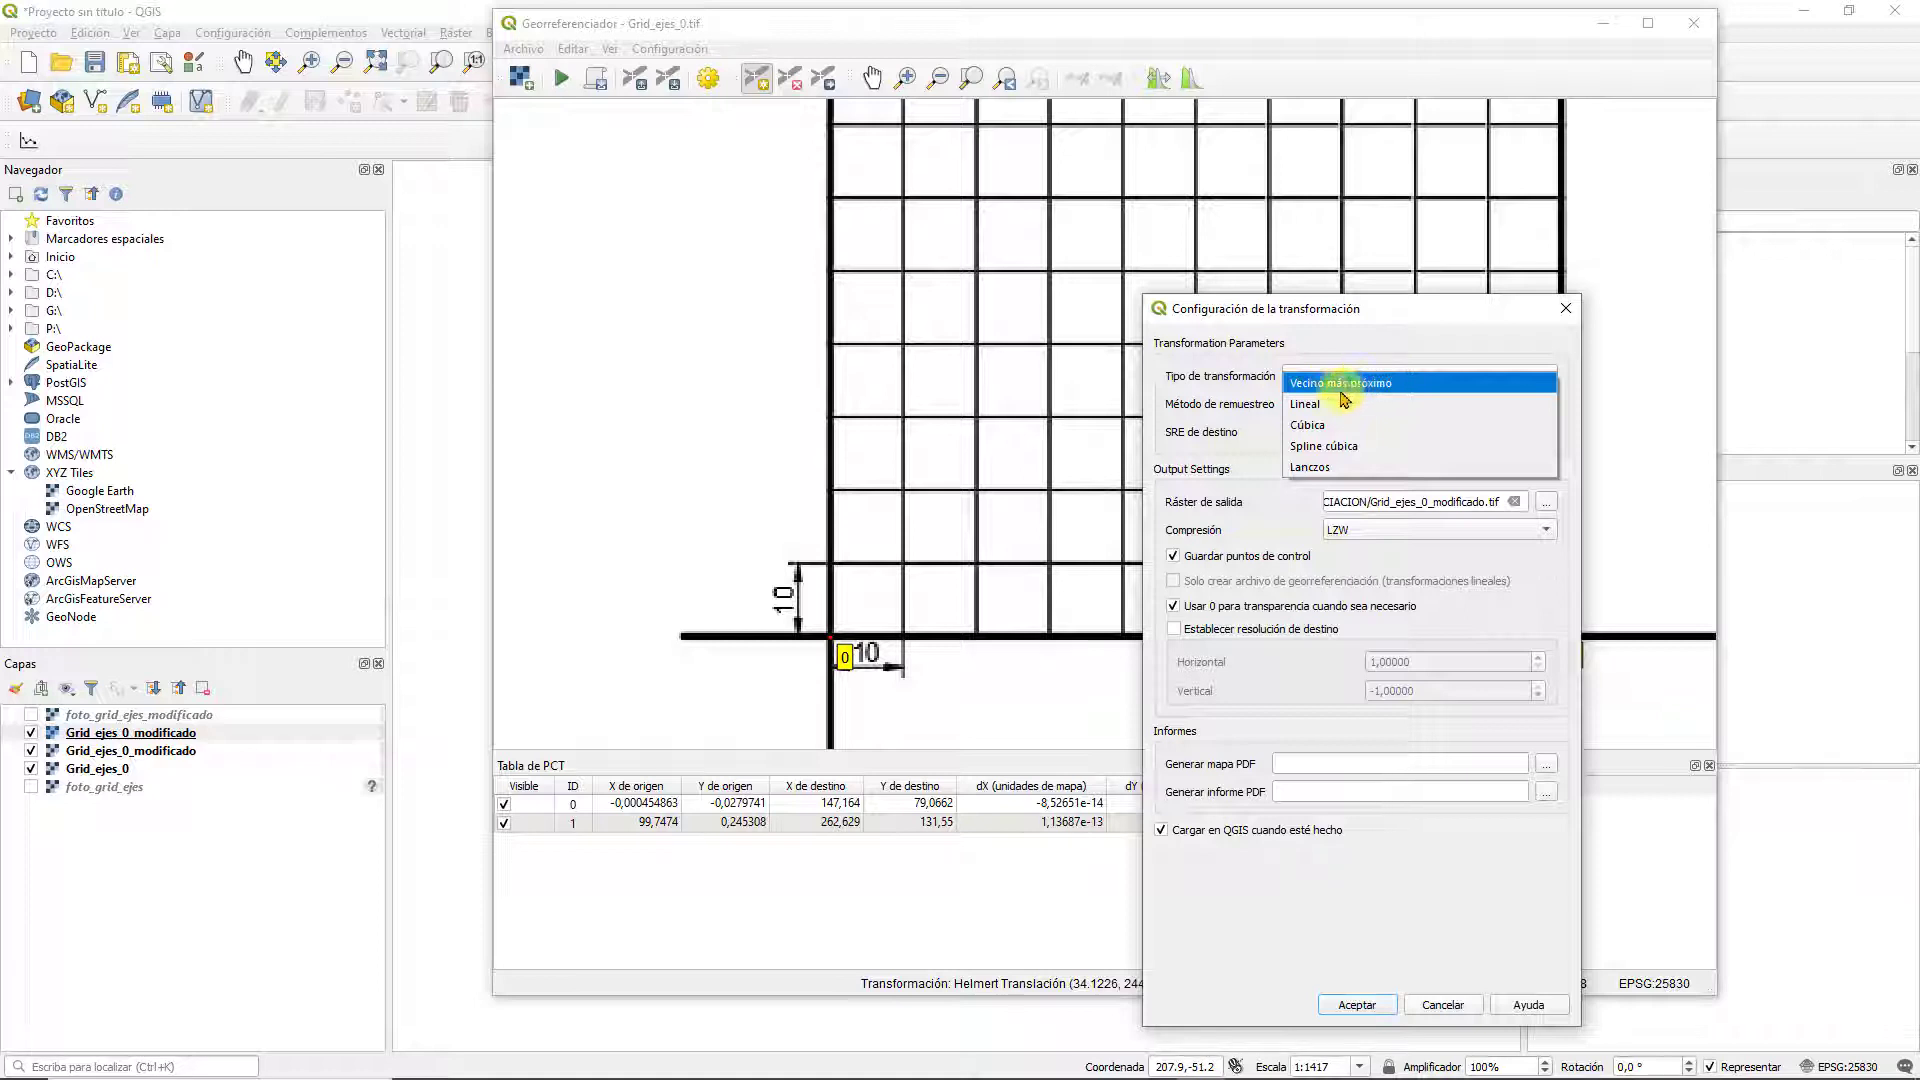
left_click(758, 482)
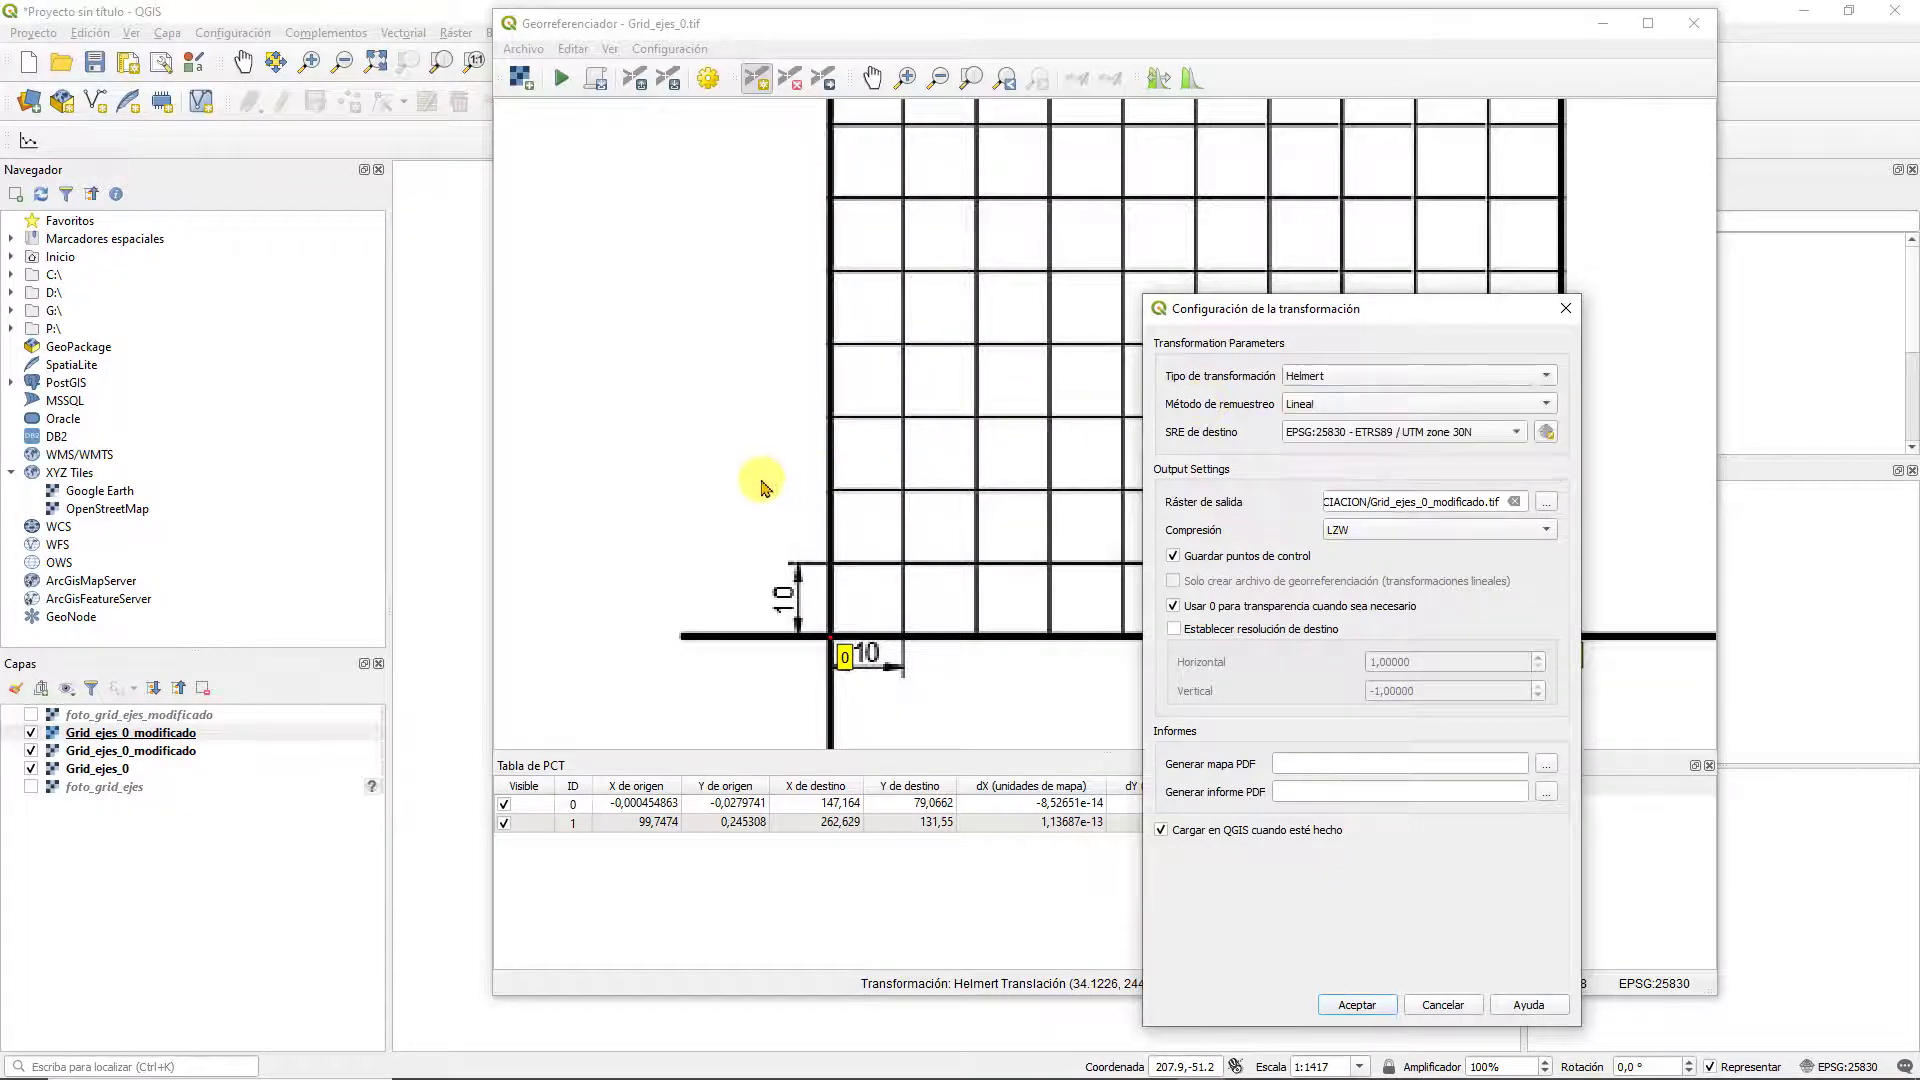
Switch to the PowerPoint slide show and advance from the nearest-neighbour slide to the linear, cubic and cubic spline resampling slide
mouse_move(1010, 1074)
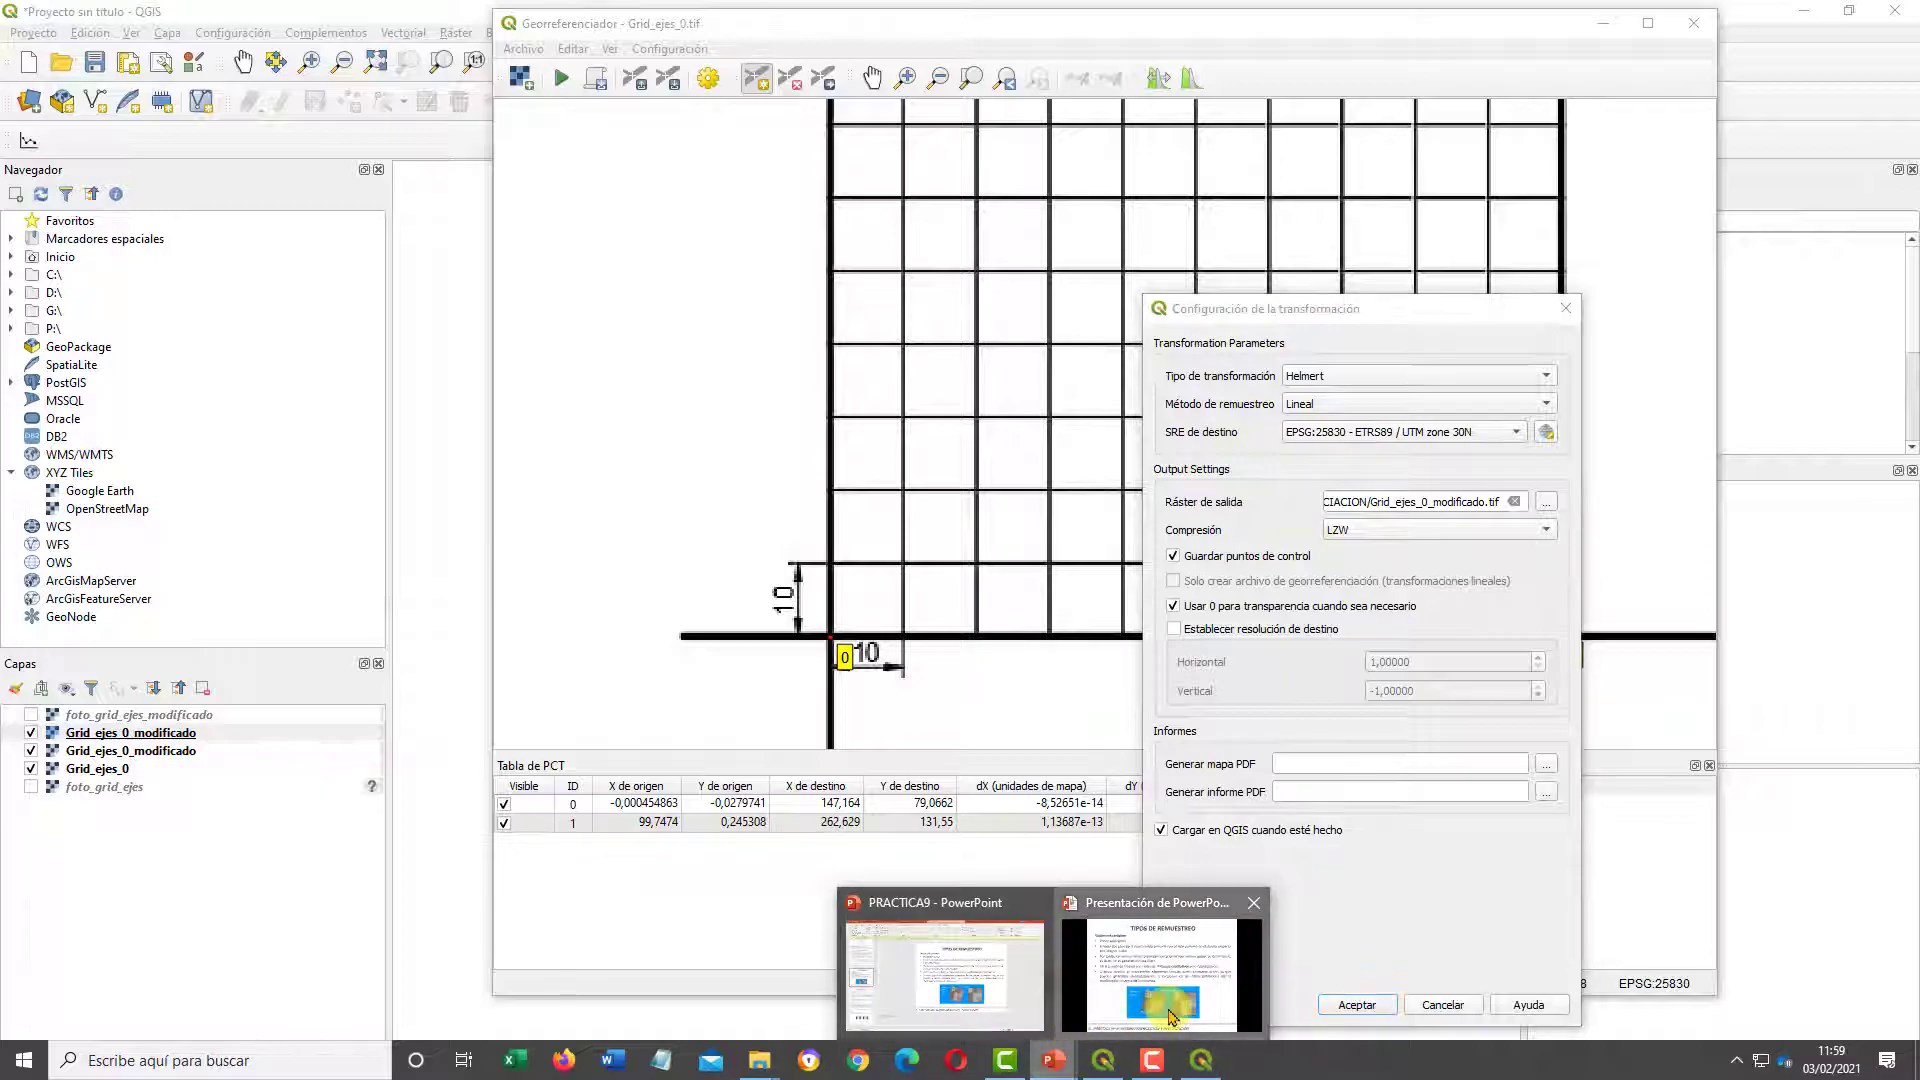
left_click(1161, 974)
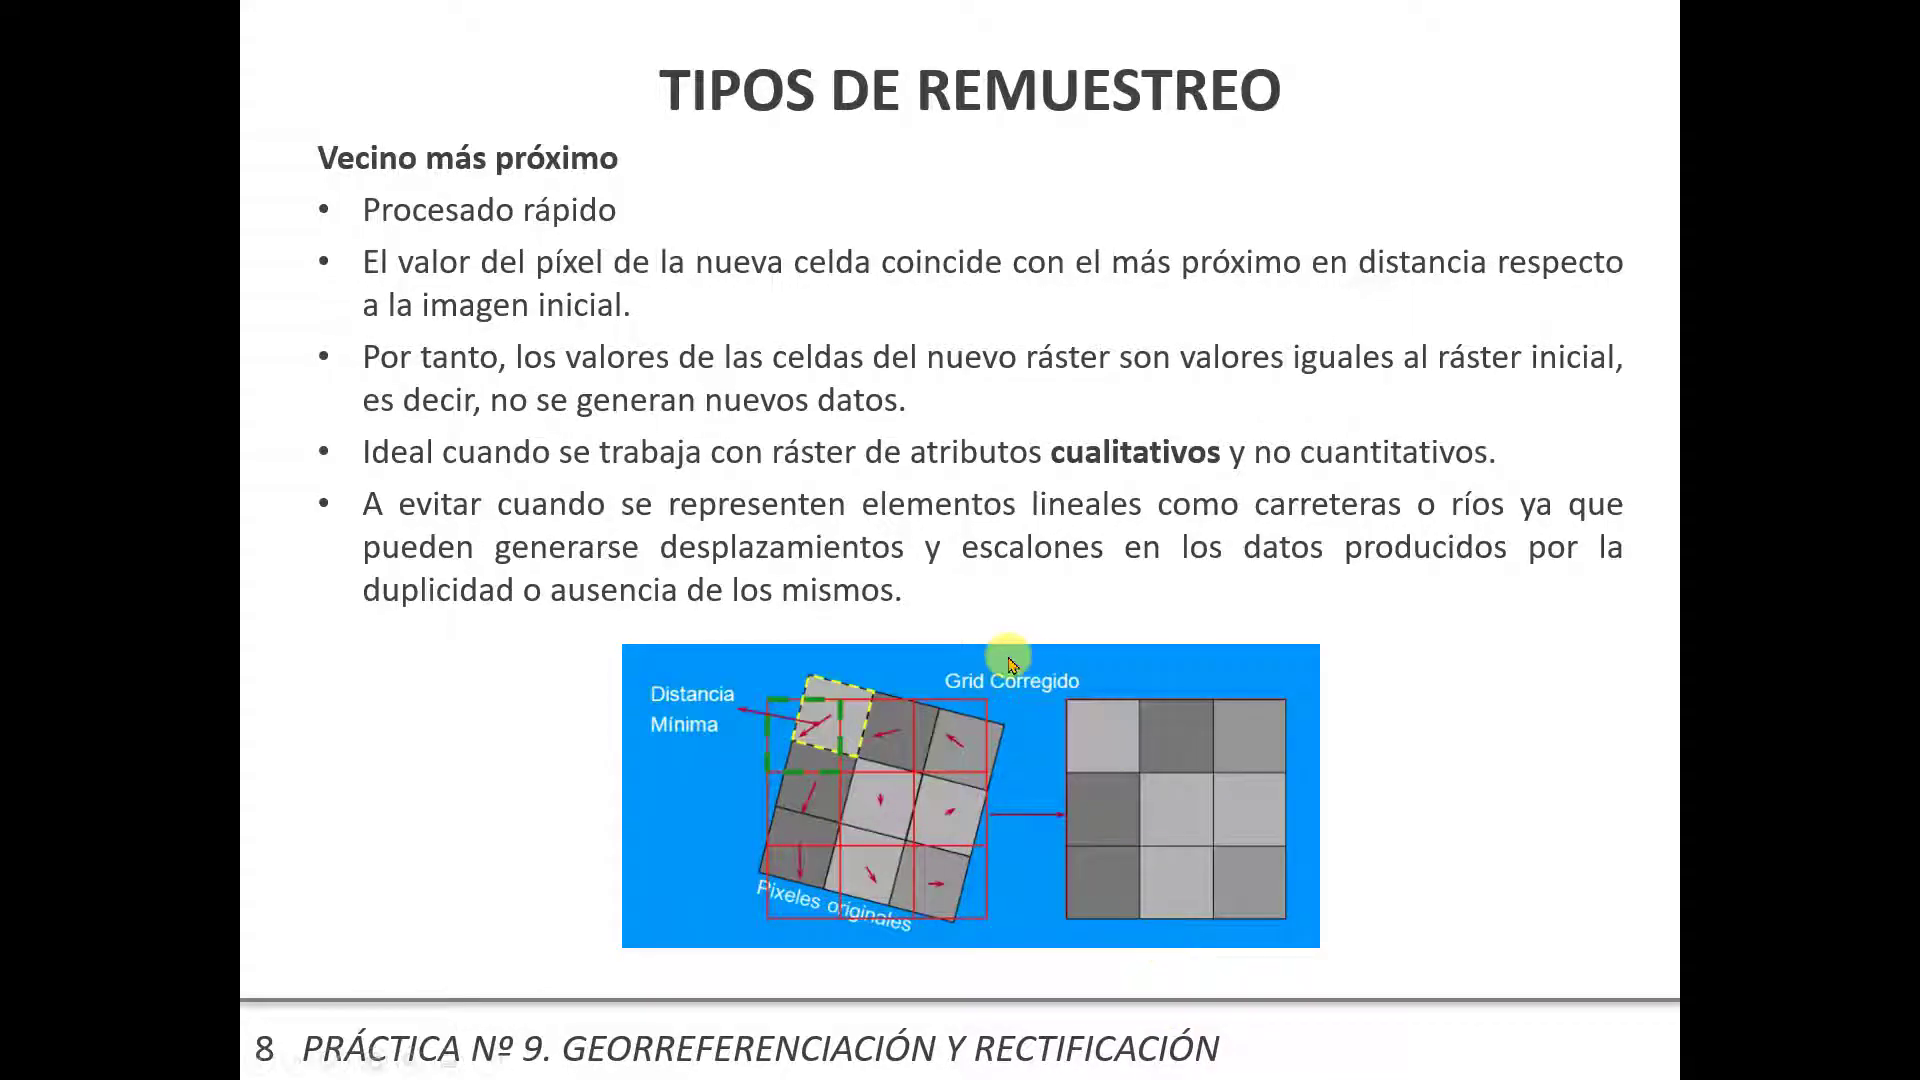
left_click(697, 511)
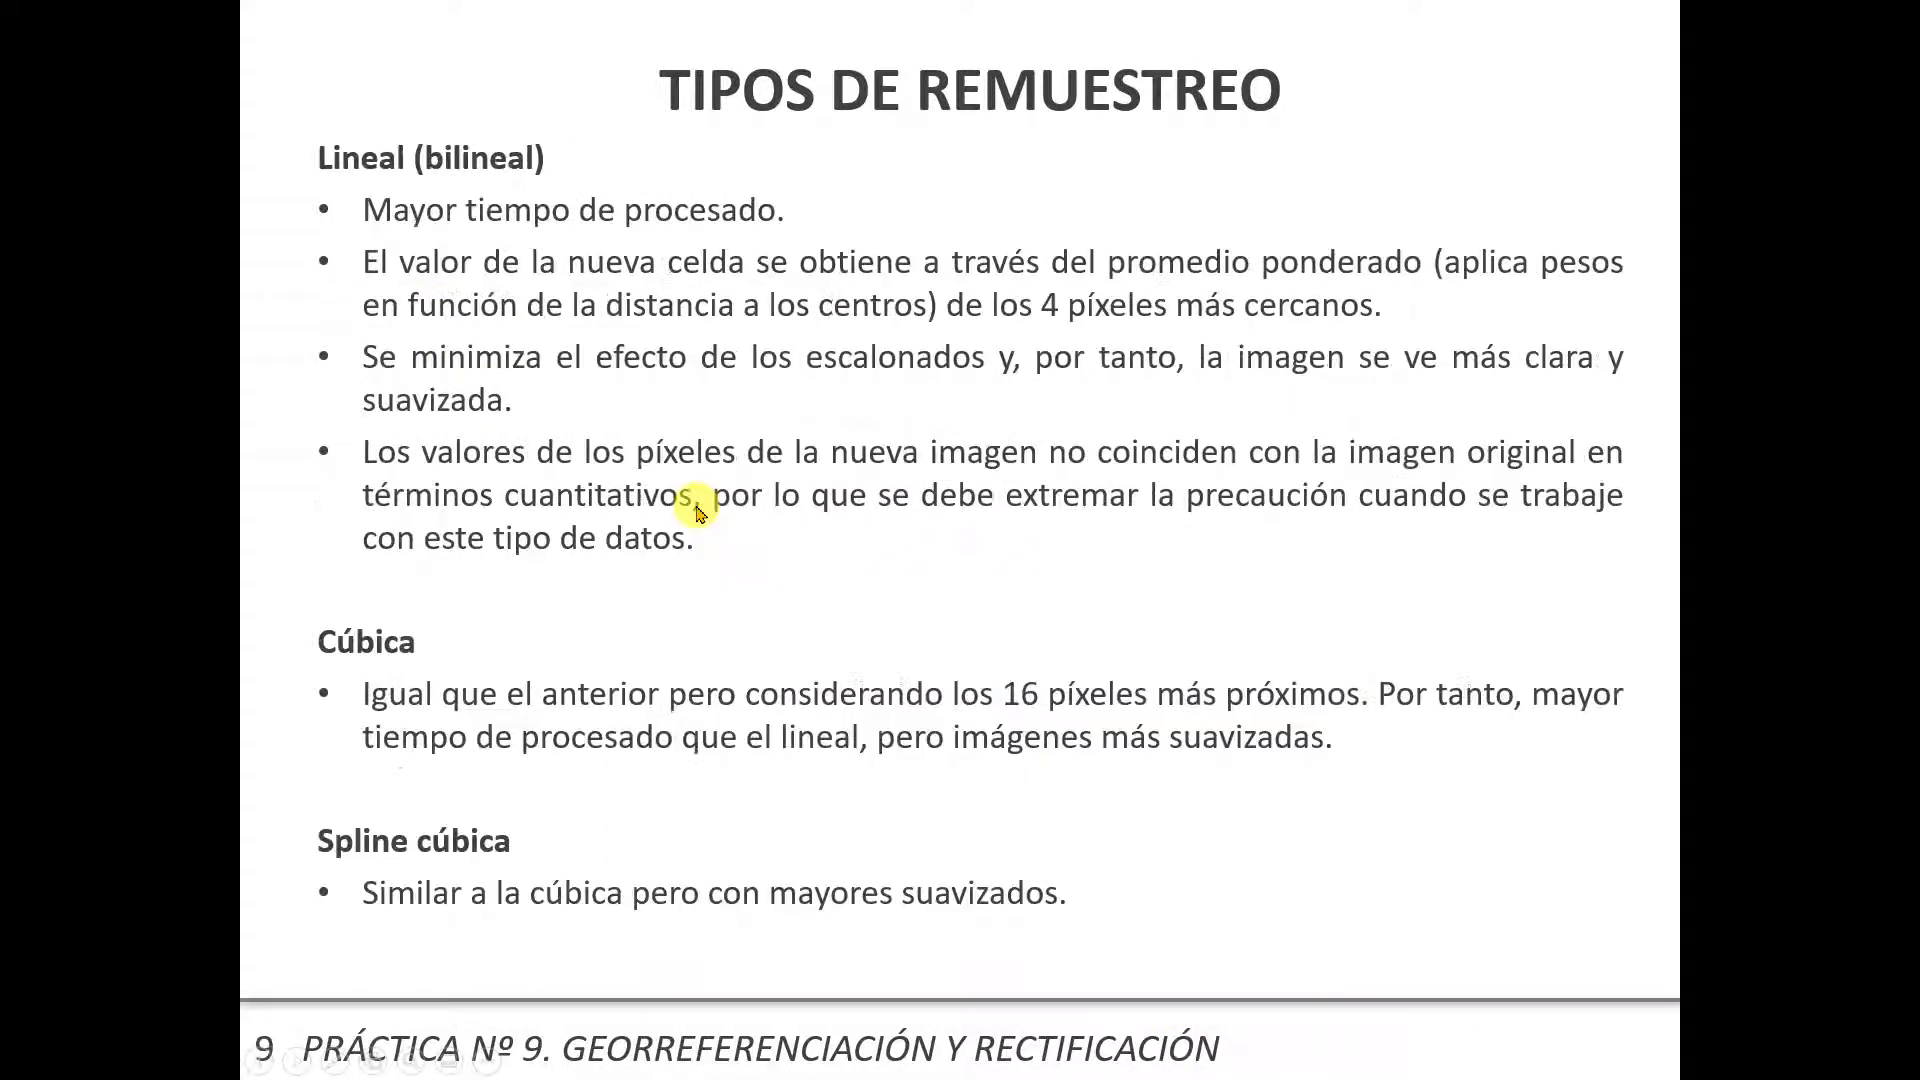
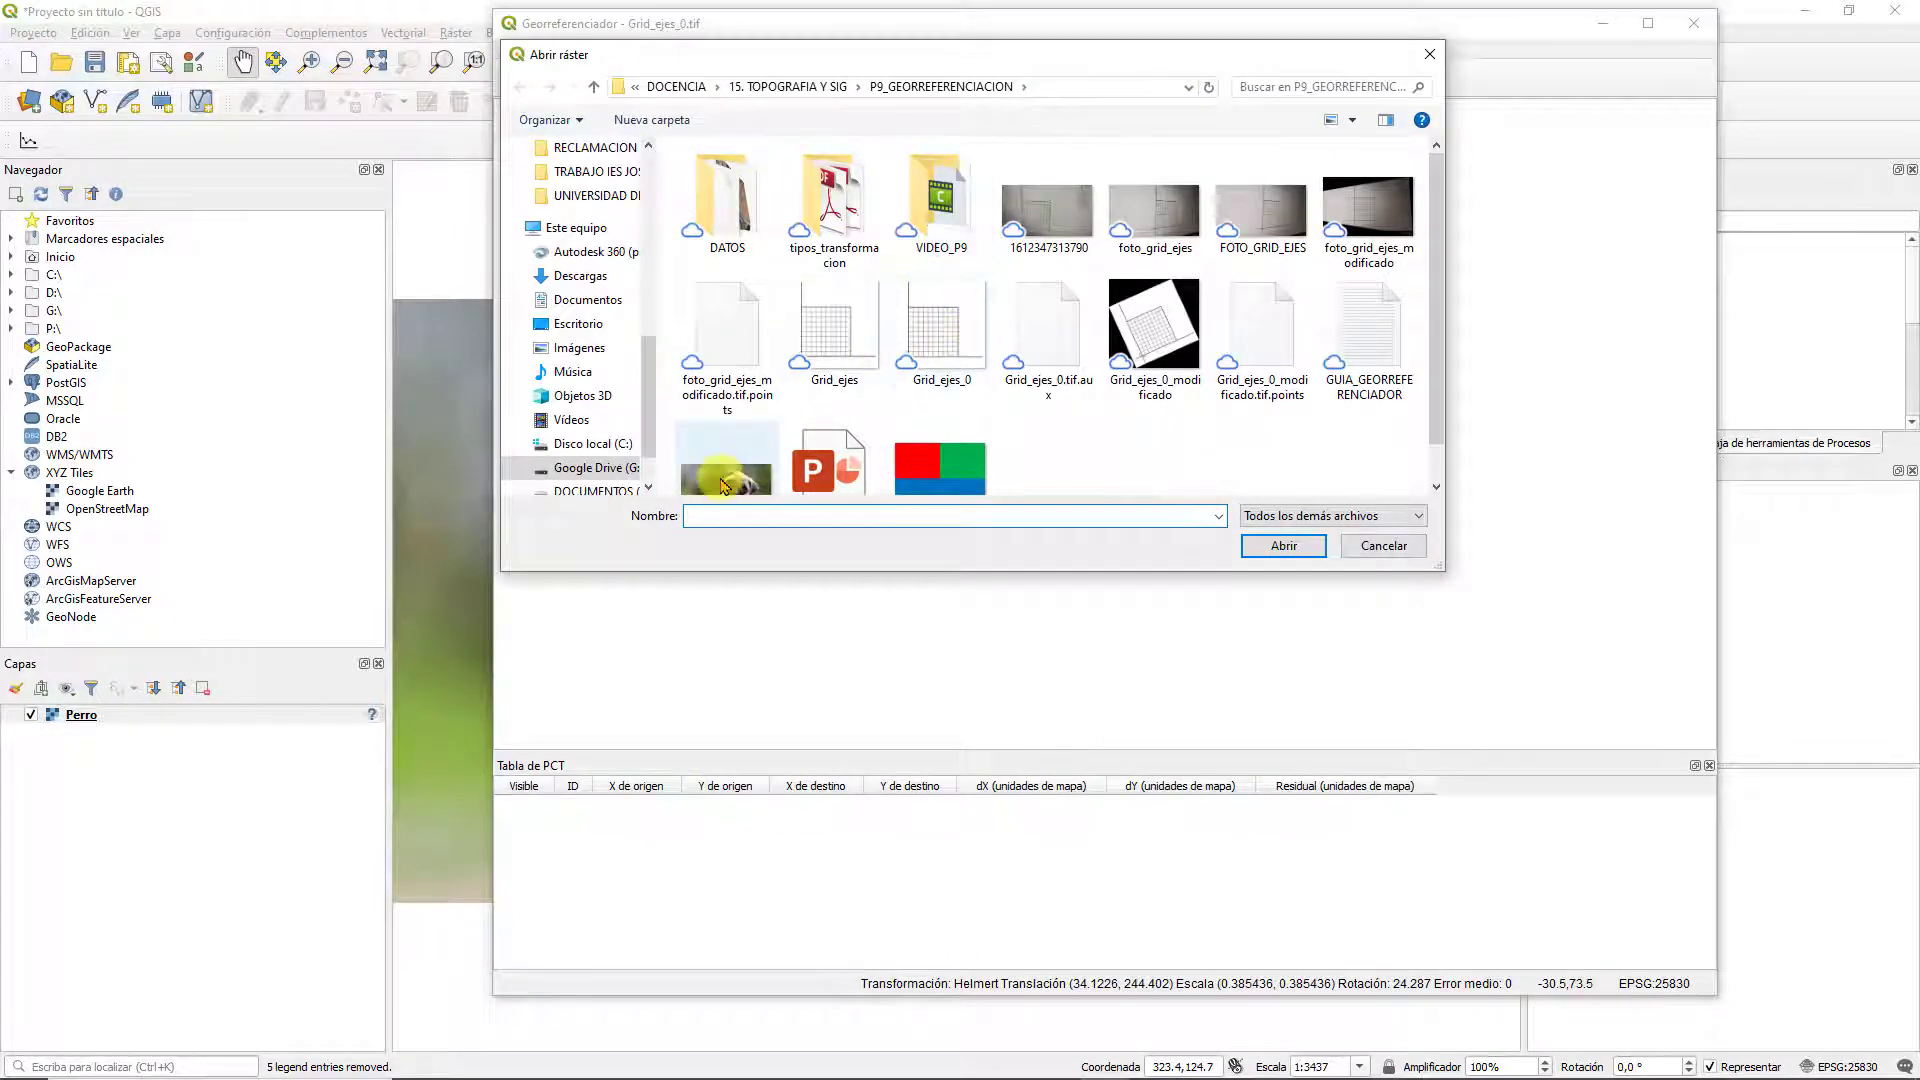
Load the Perro image into the Georeferencer and set its transformation to Thin Plate Spline with Vecino más próximo resampling
double_click(720, 471)
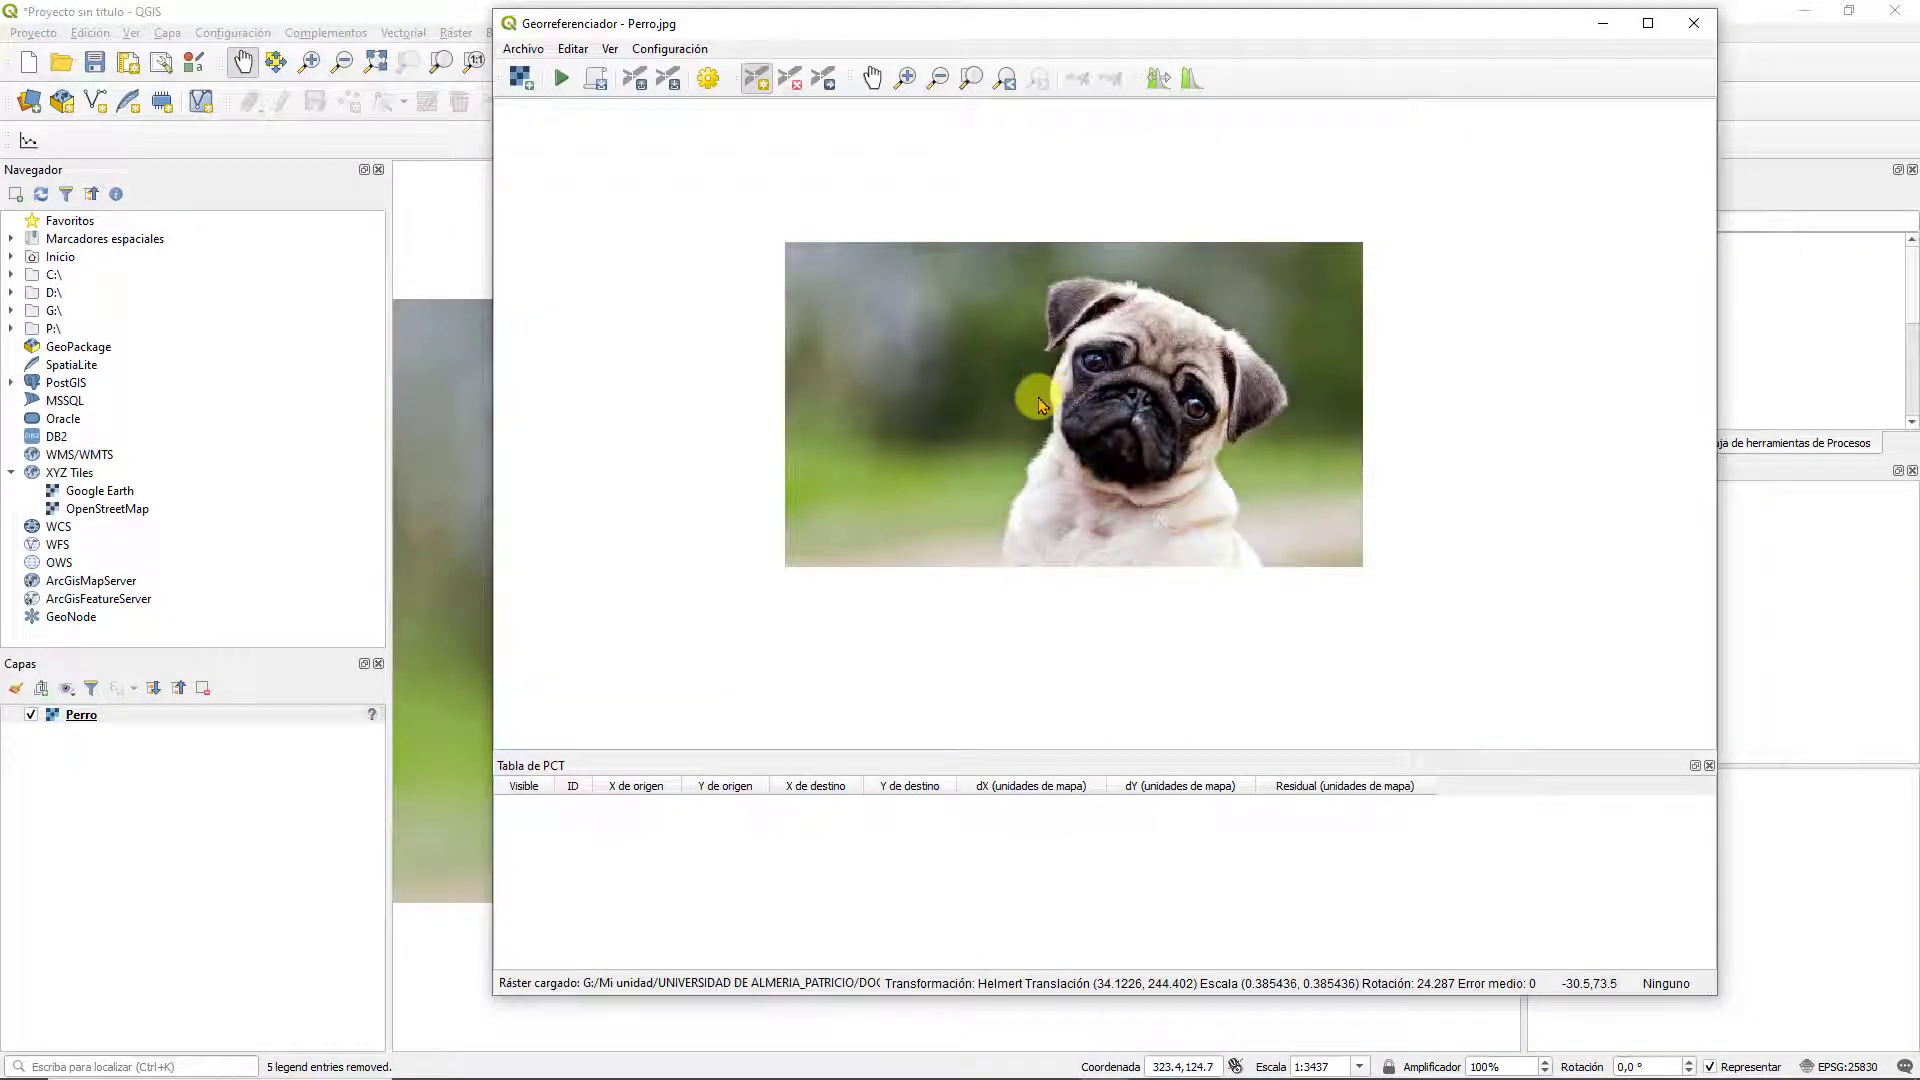
left_click(708, 78)
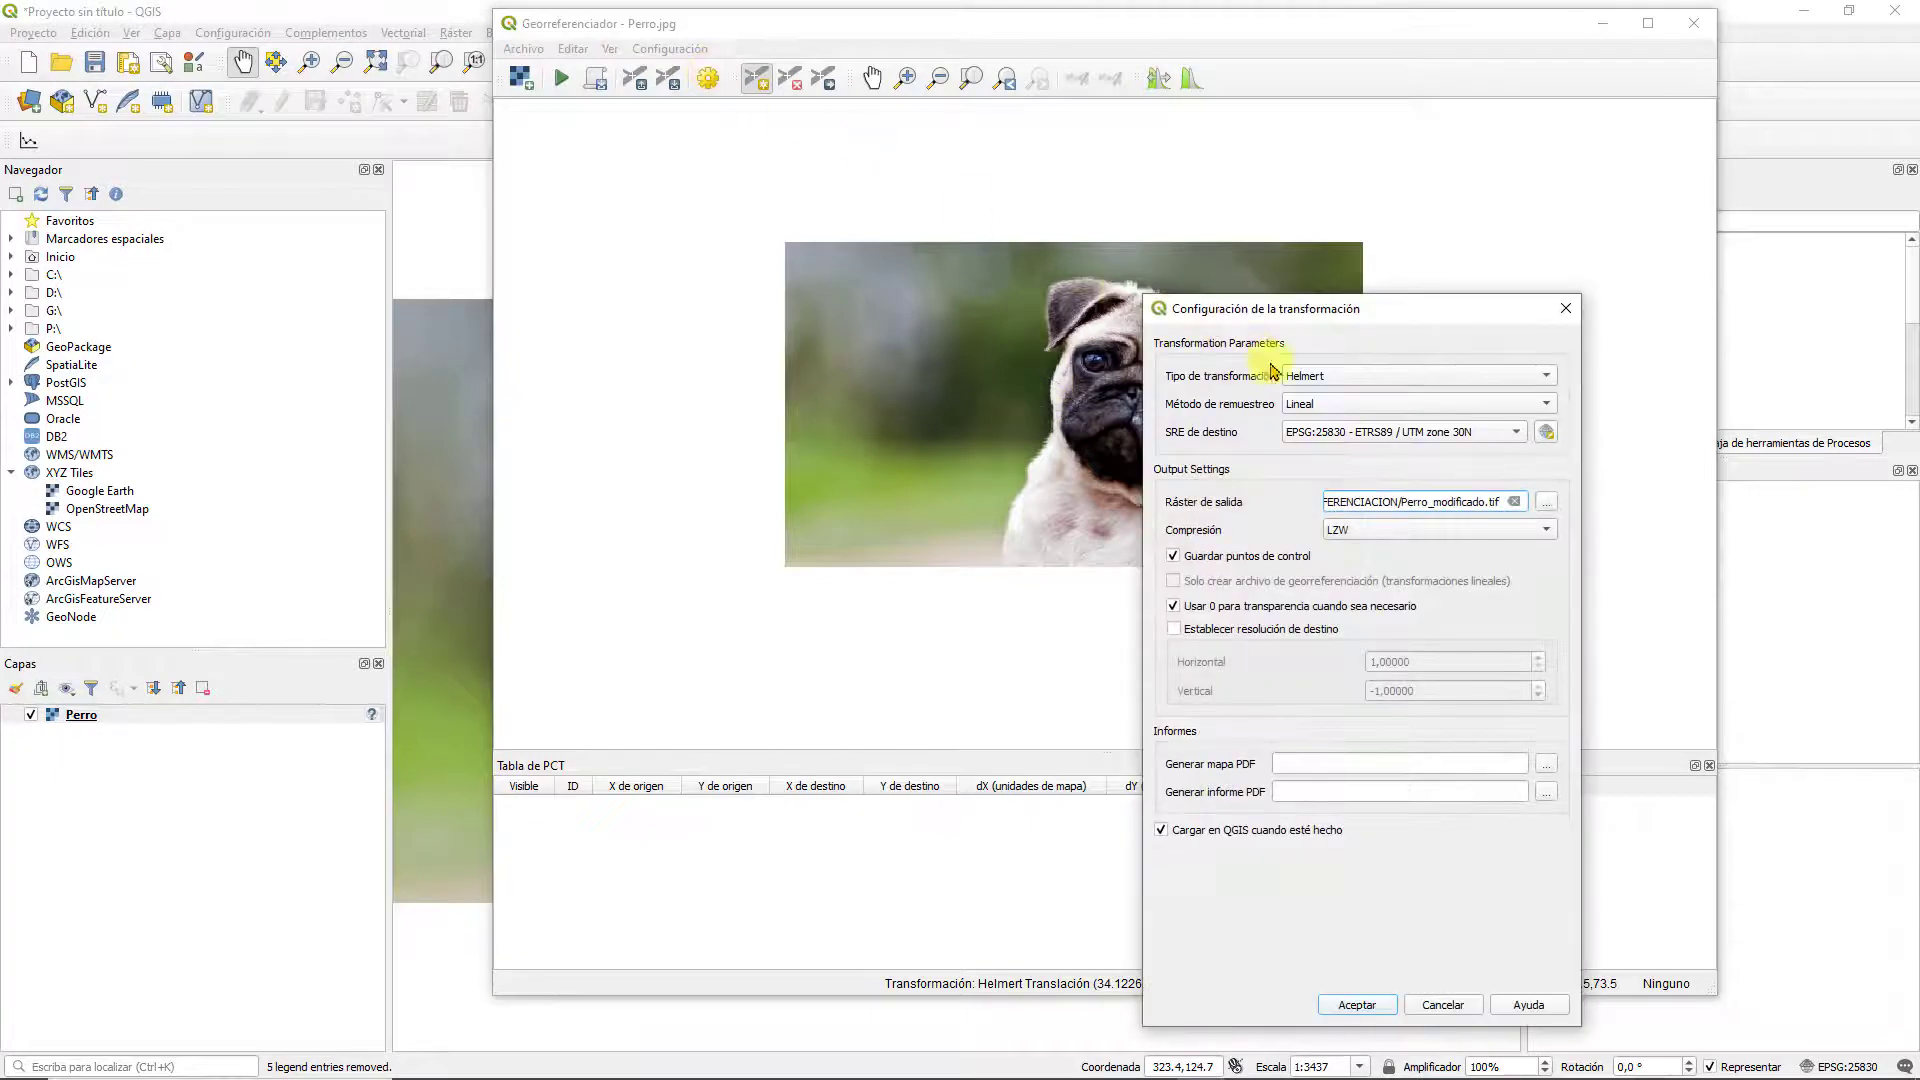
left_click(1319, 386)
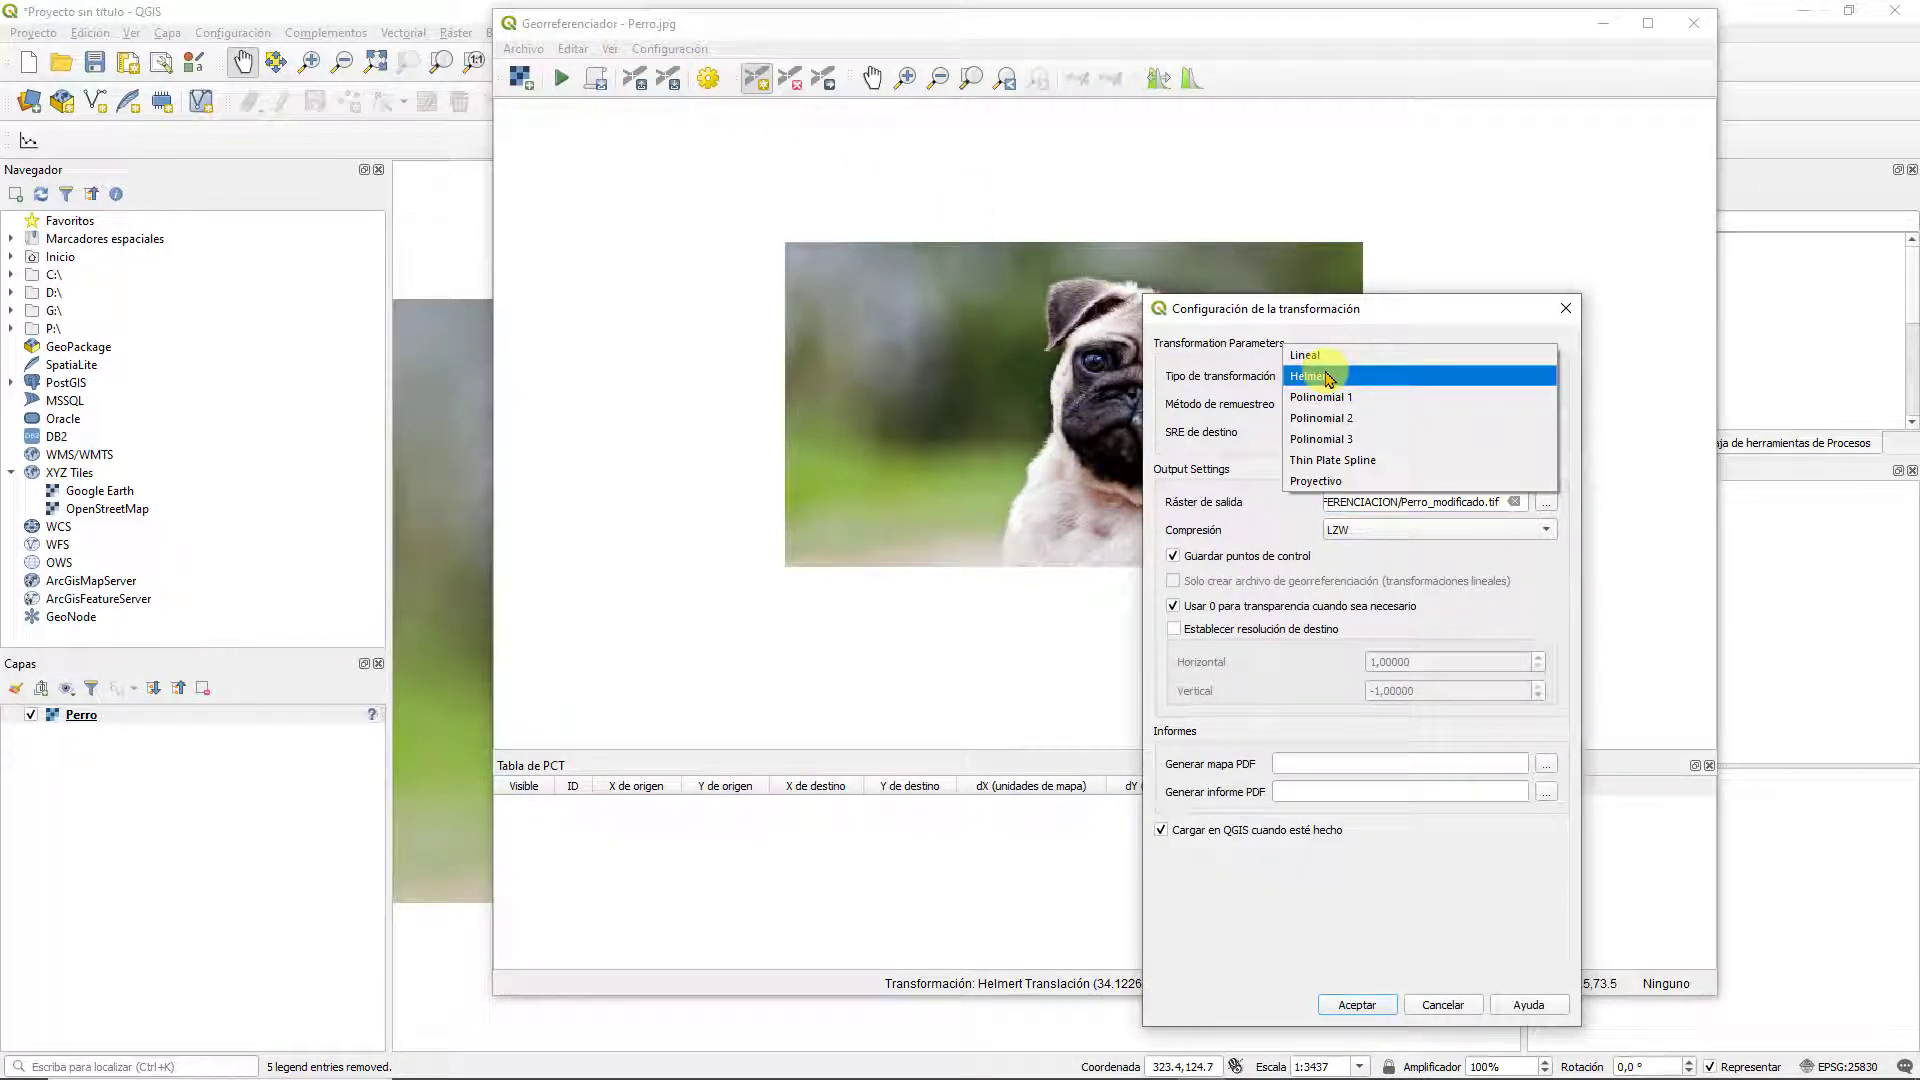
left_click(1340, 461)
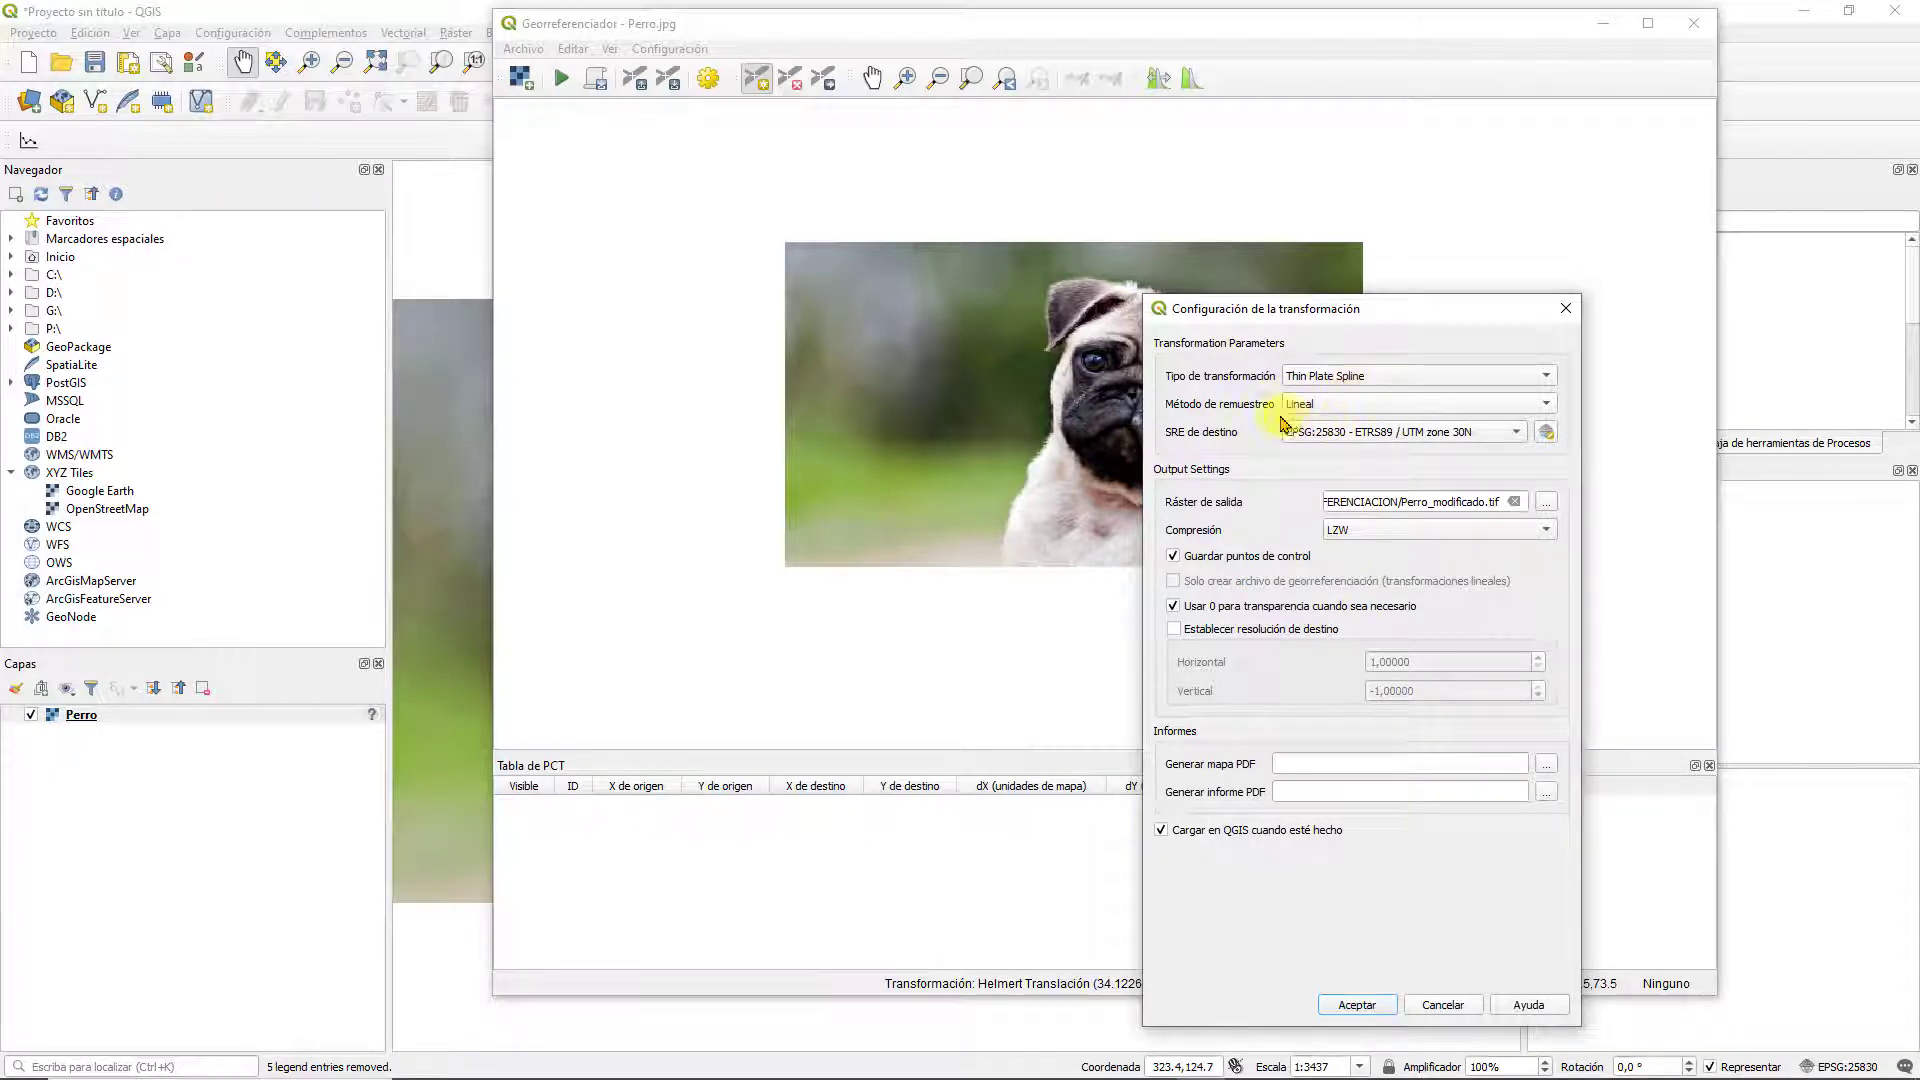
left_click(1322, 411)
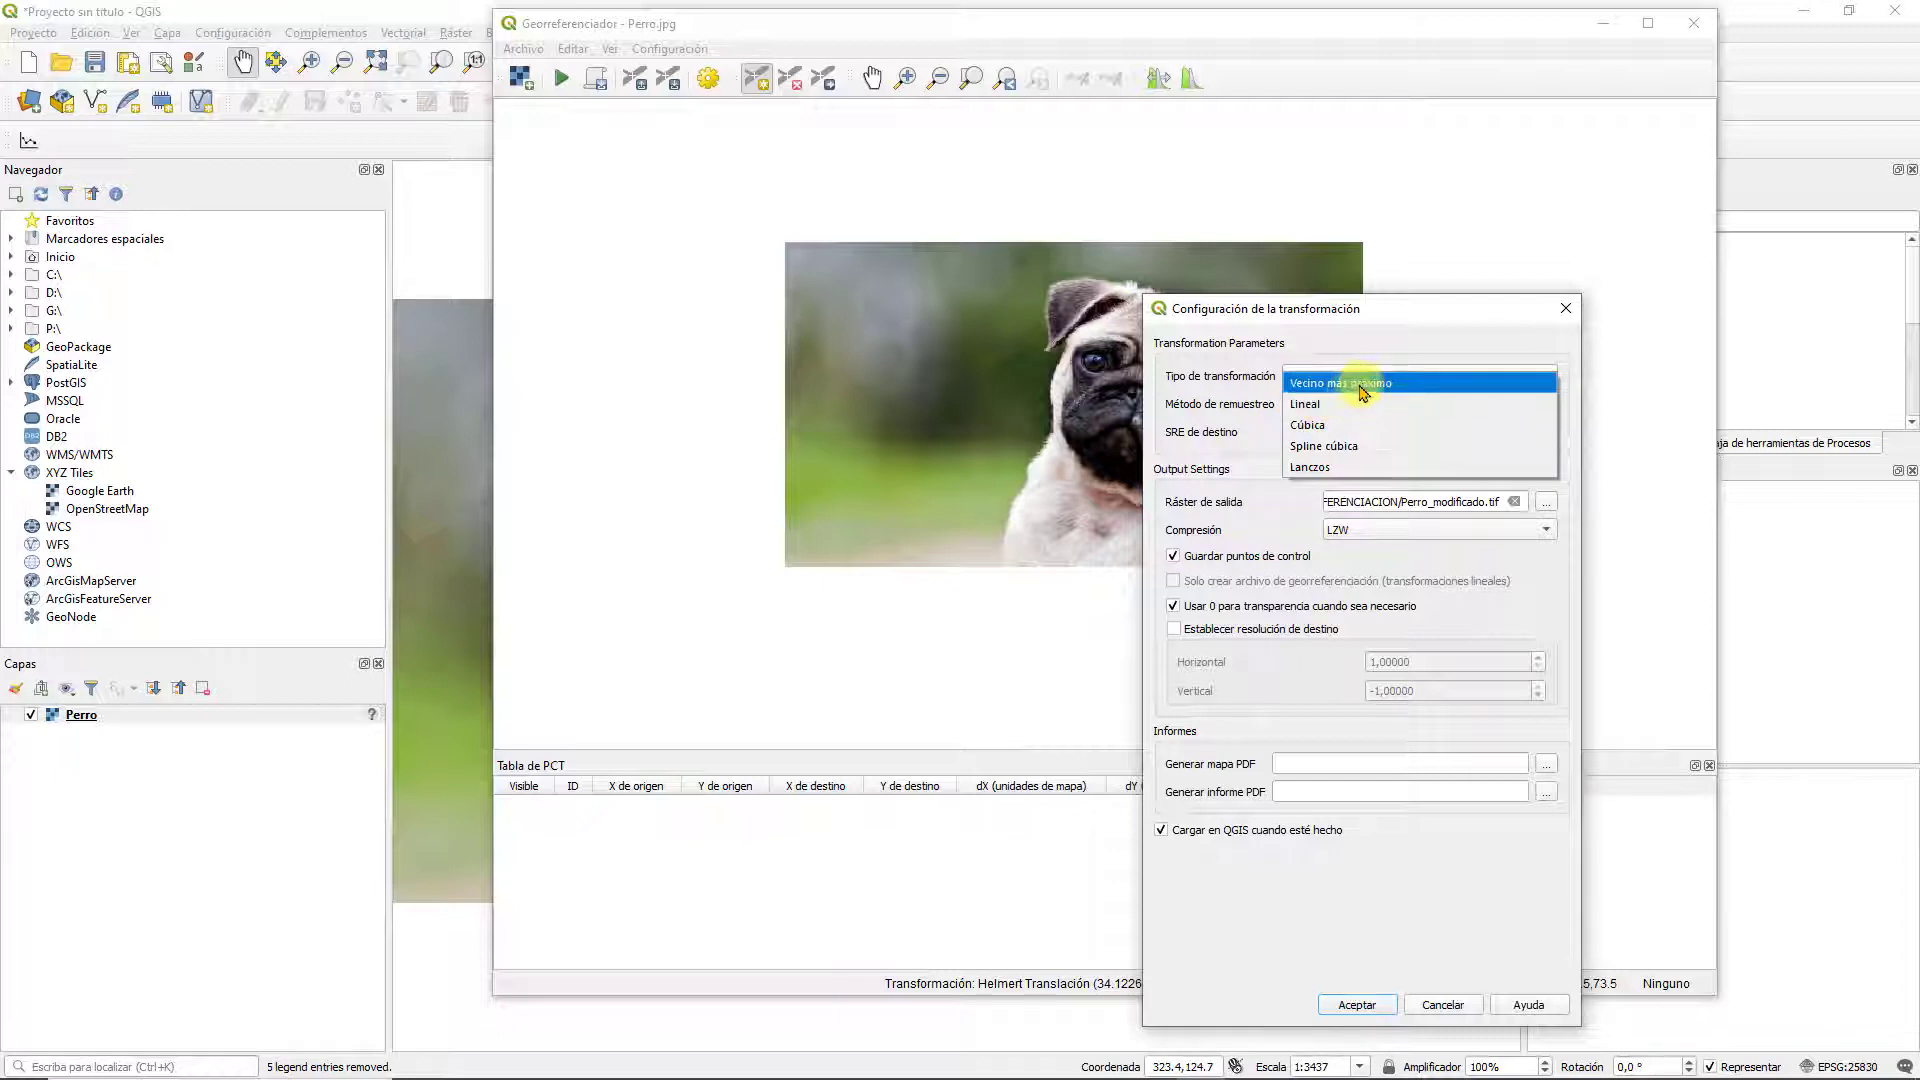
left_click(1358, 379)
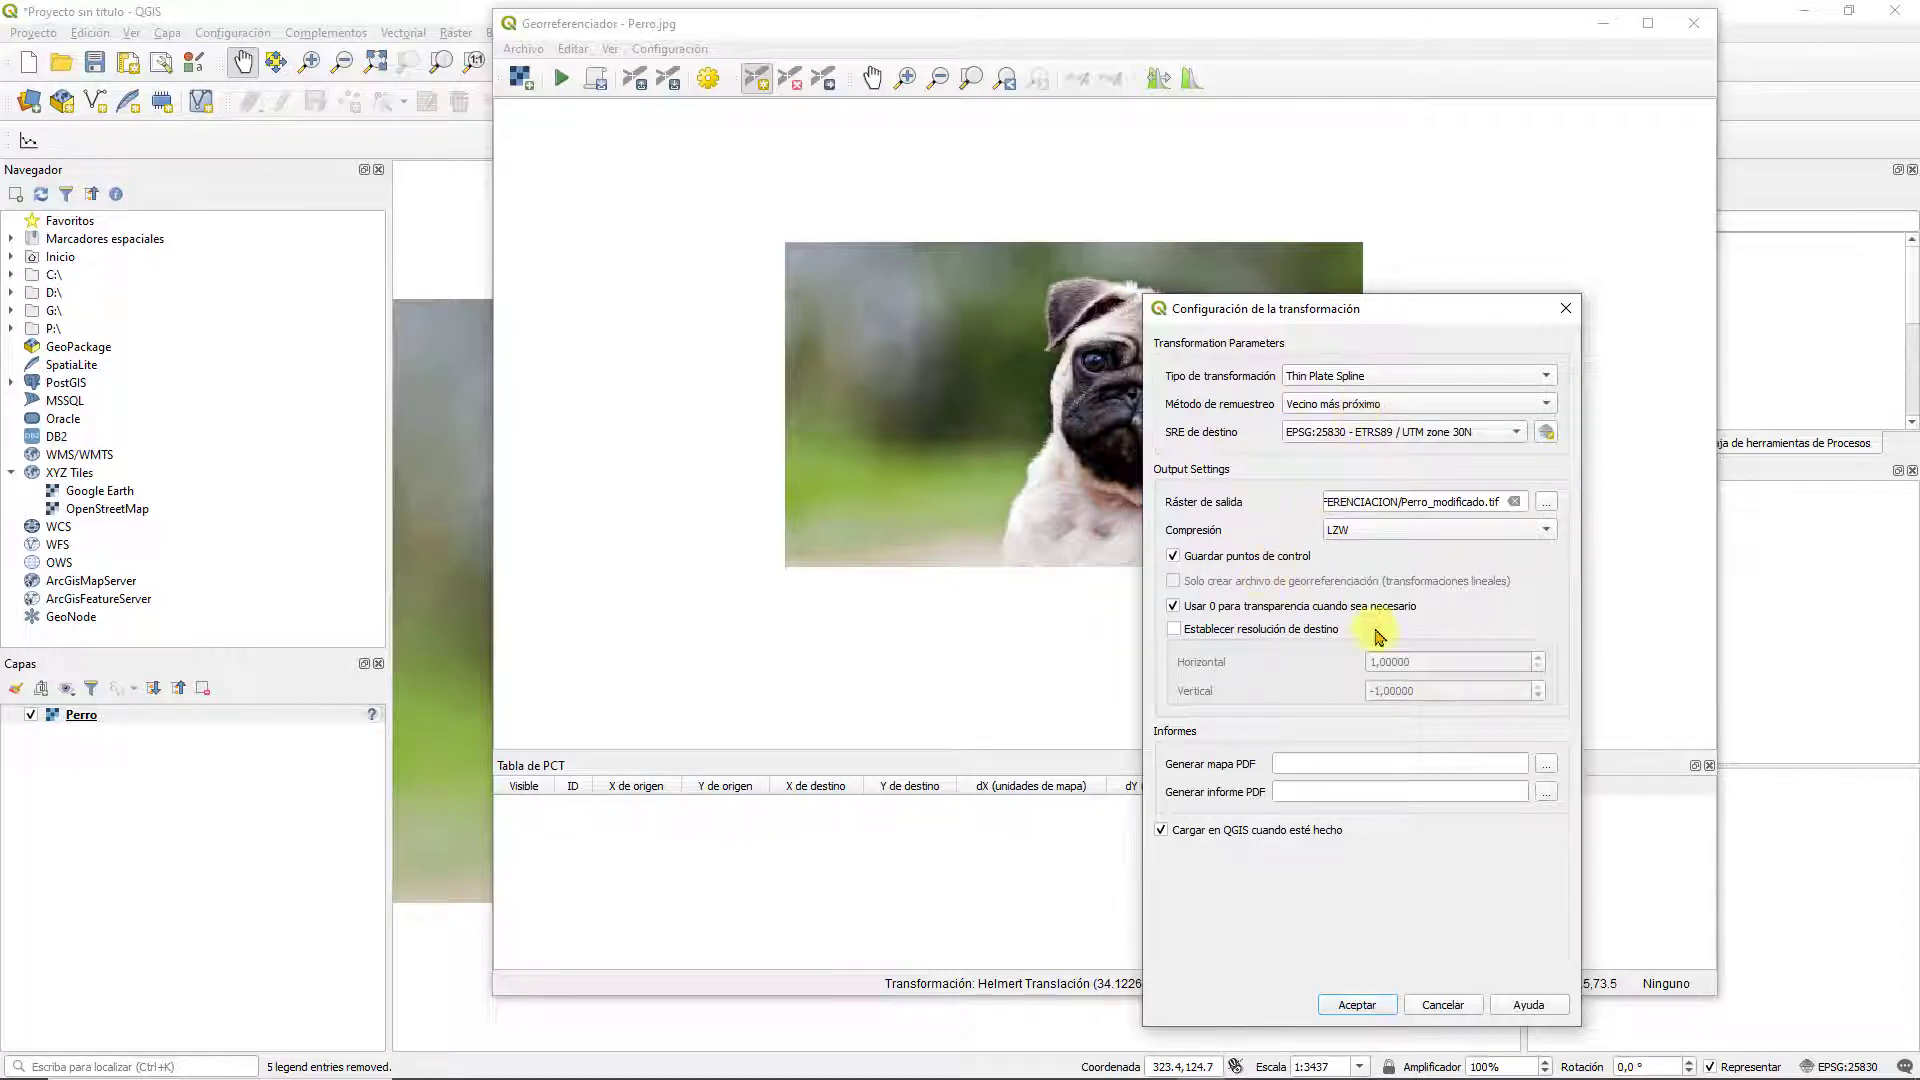
Enable a custom target resolution of 5 horizontal and -5 vertical and accept the transformation settings
left_click(1175, 629)
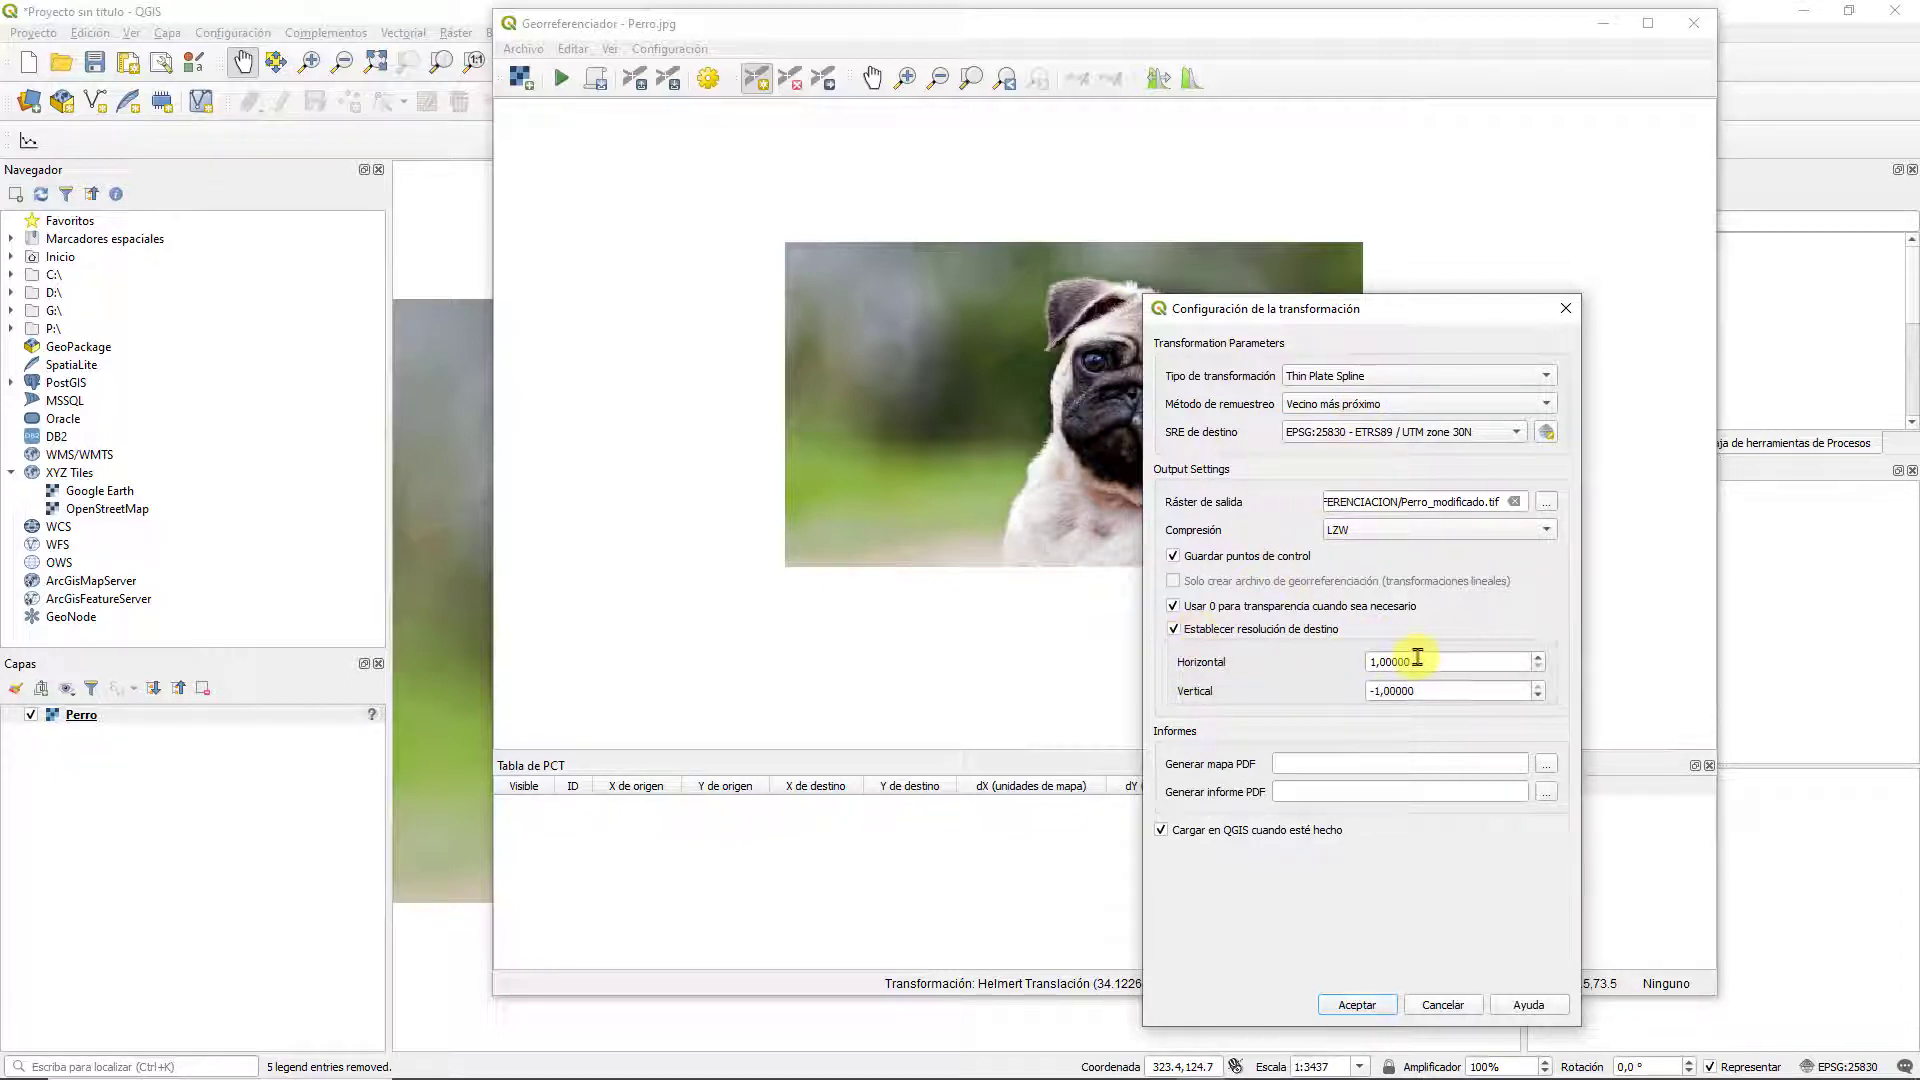
left_click_drag(1438, 657, 1293, 664)
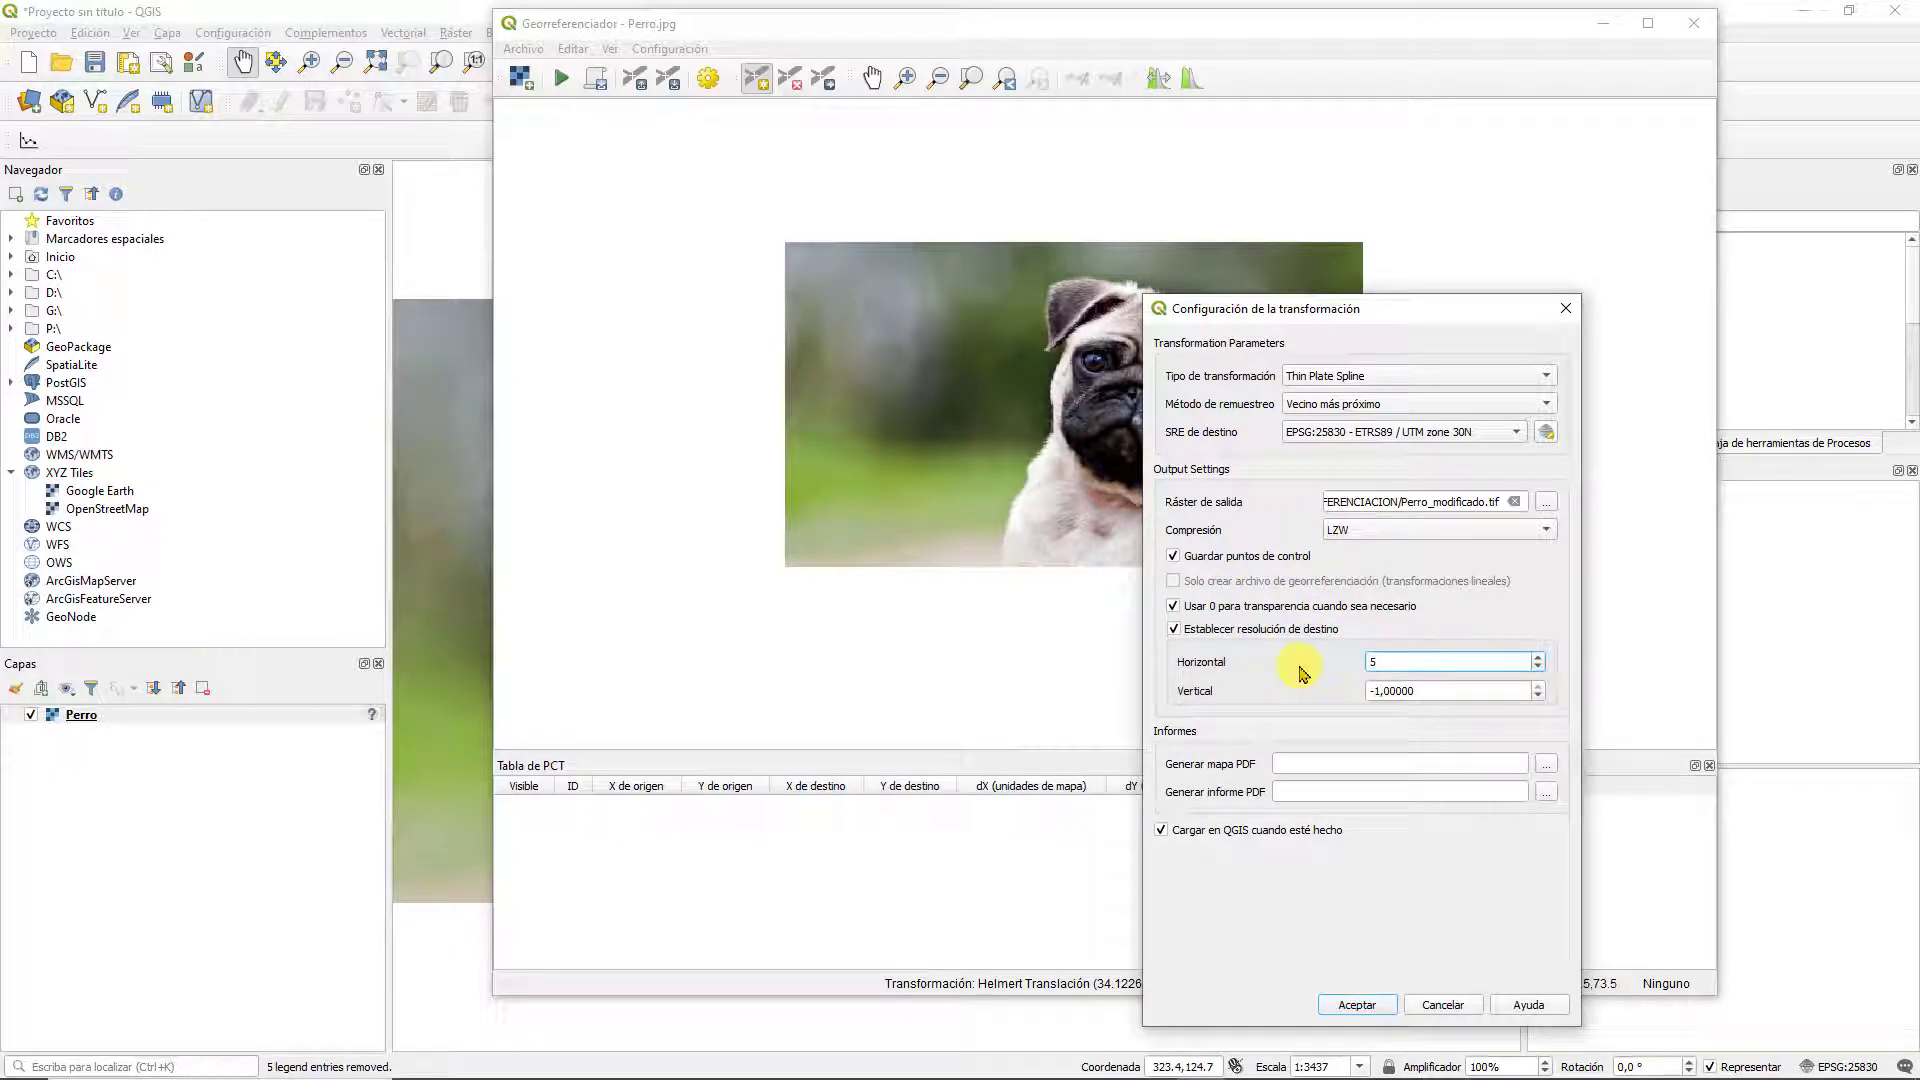
type("5")
left_click_drag(1451, 697, 1352, 692)
type("-5")
left_click(1357, 1007)
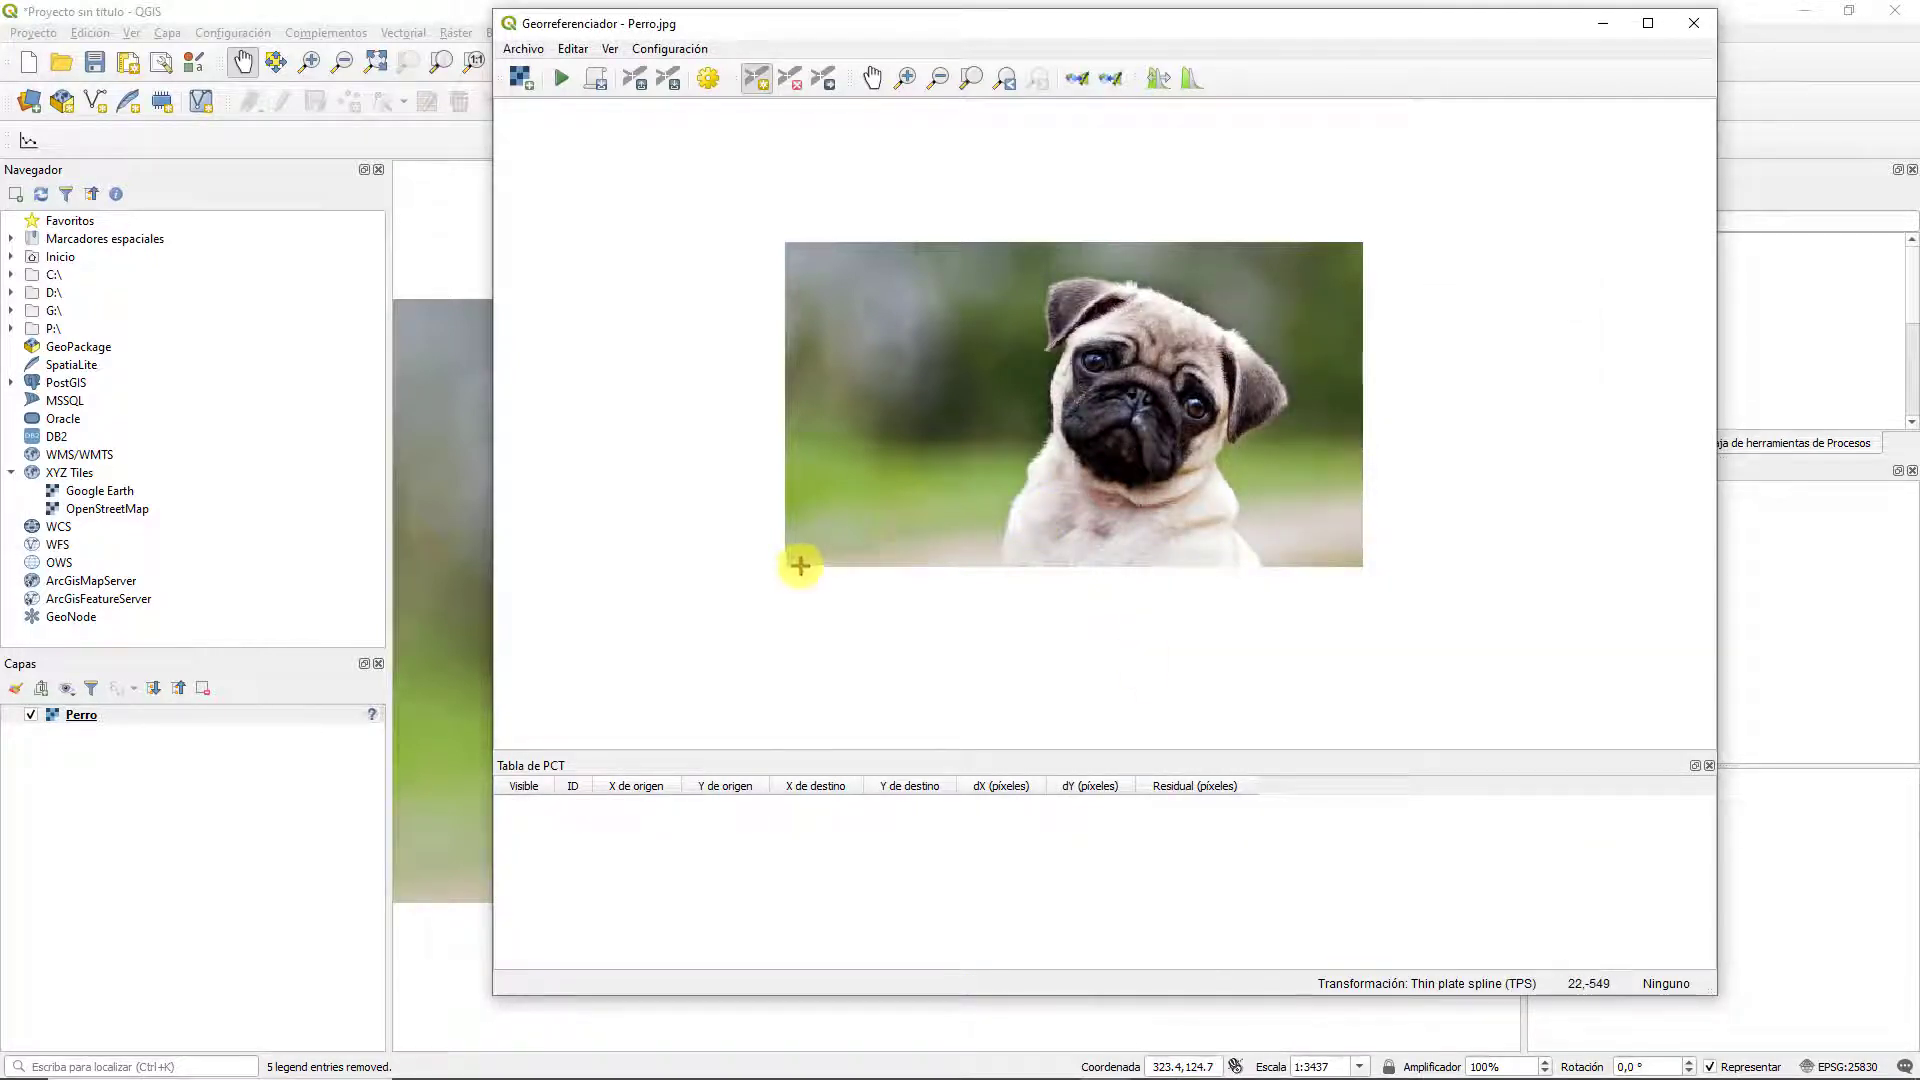
Add a control point at the left end of the dog's lower chest, matched to a map canvas location at about X 1436, Y -221
left_click(1003, 563)
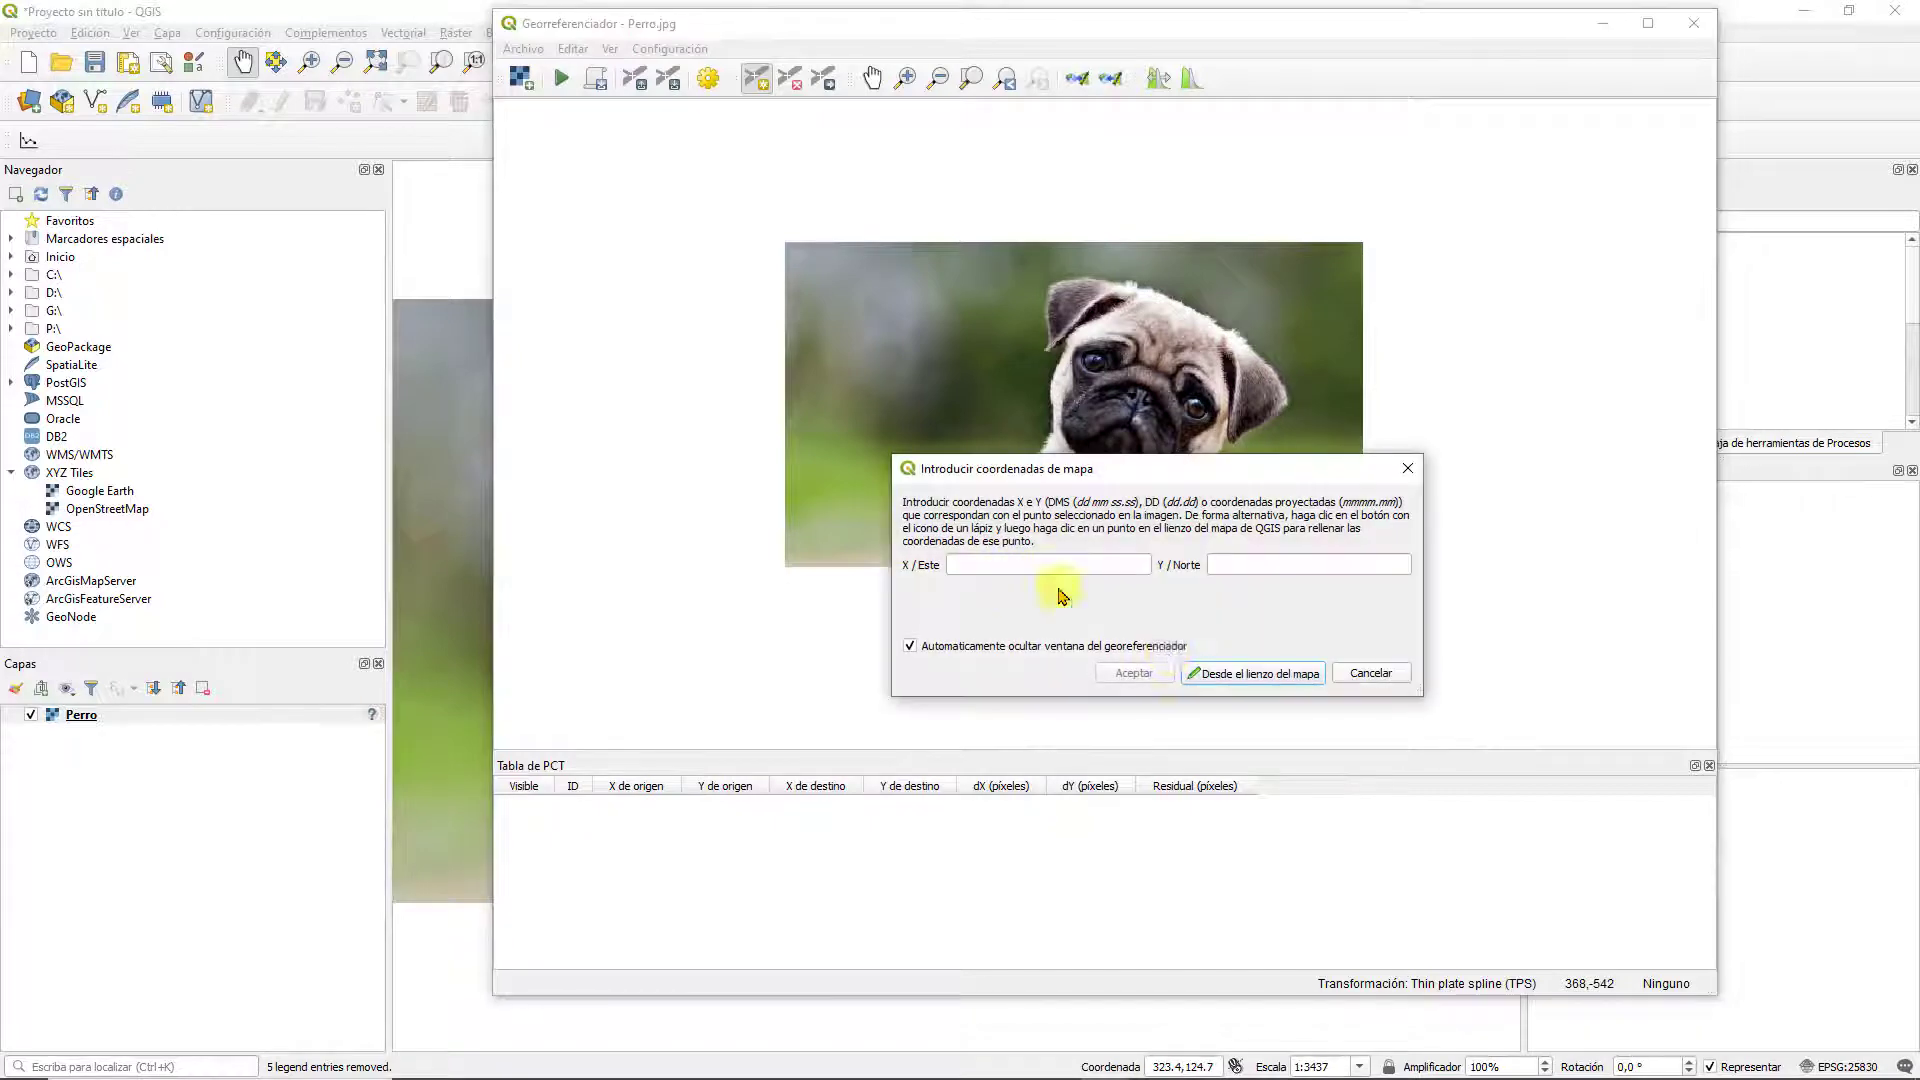
left_click(1218, 673)
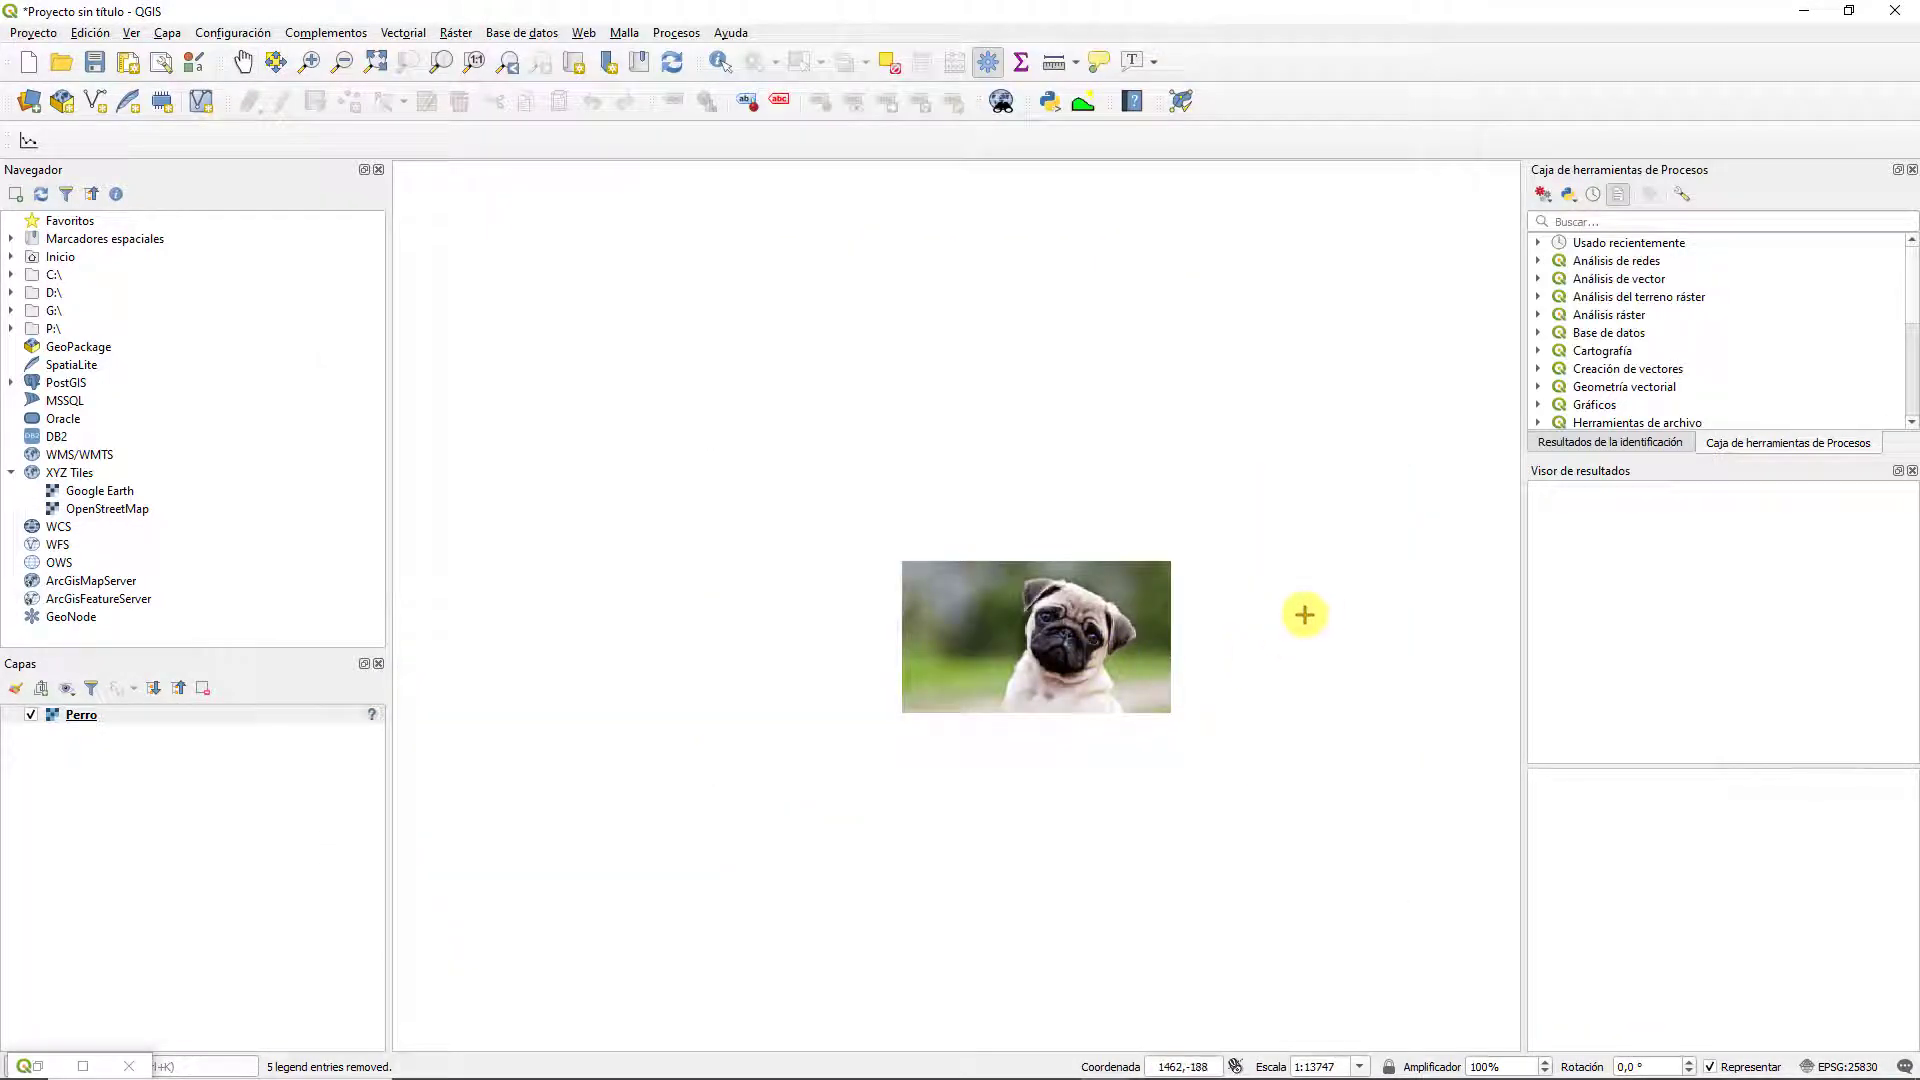
left_click_drag(1304, 613, 943, 699)
left_click(934, 712)
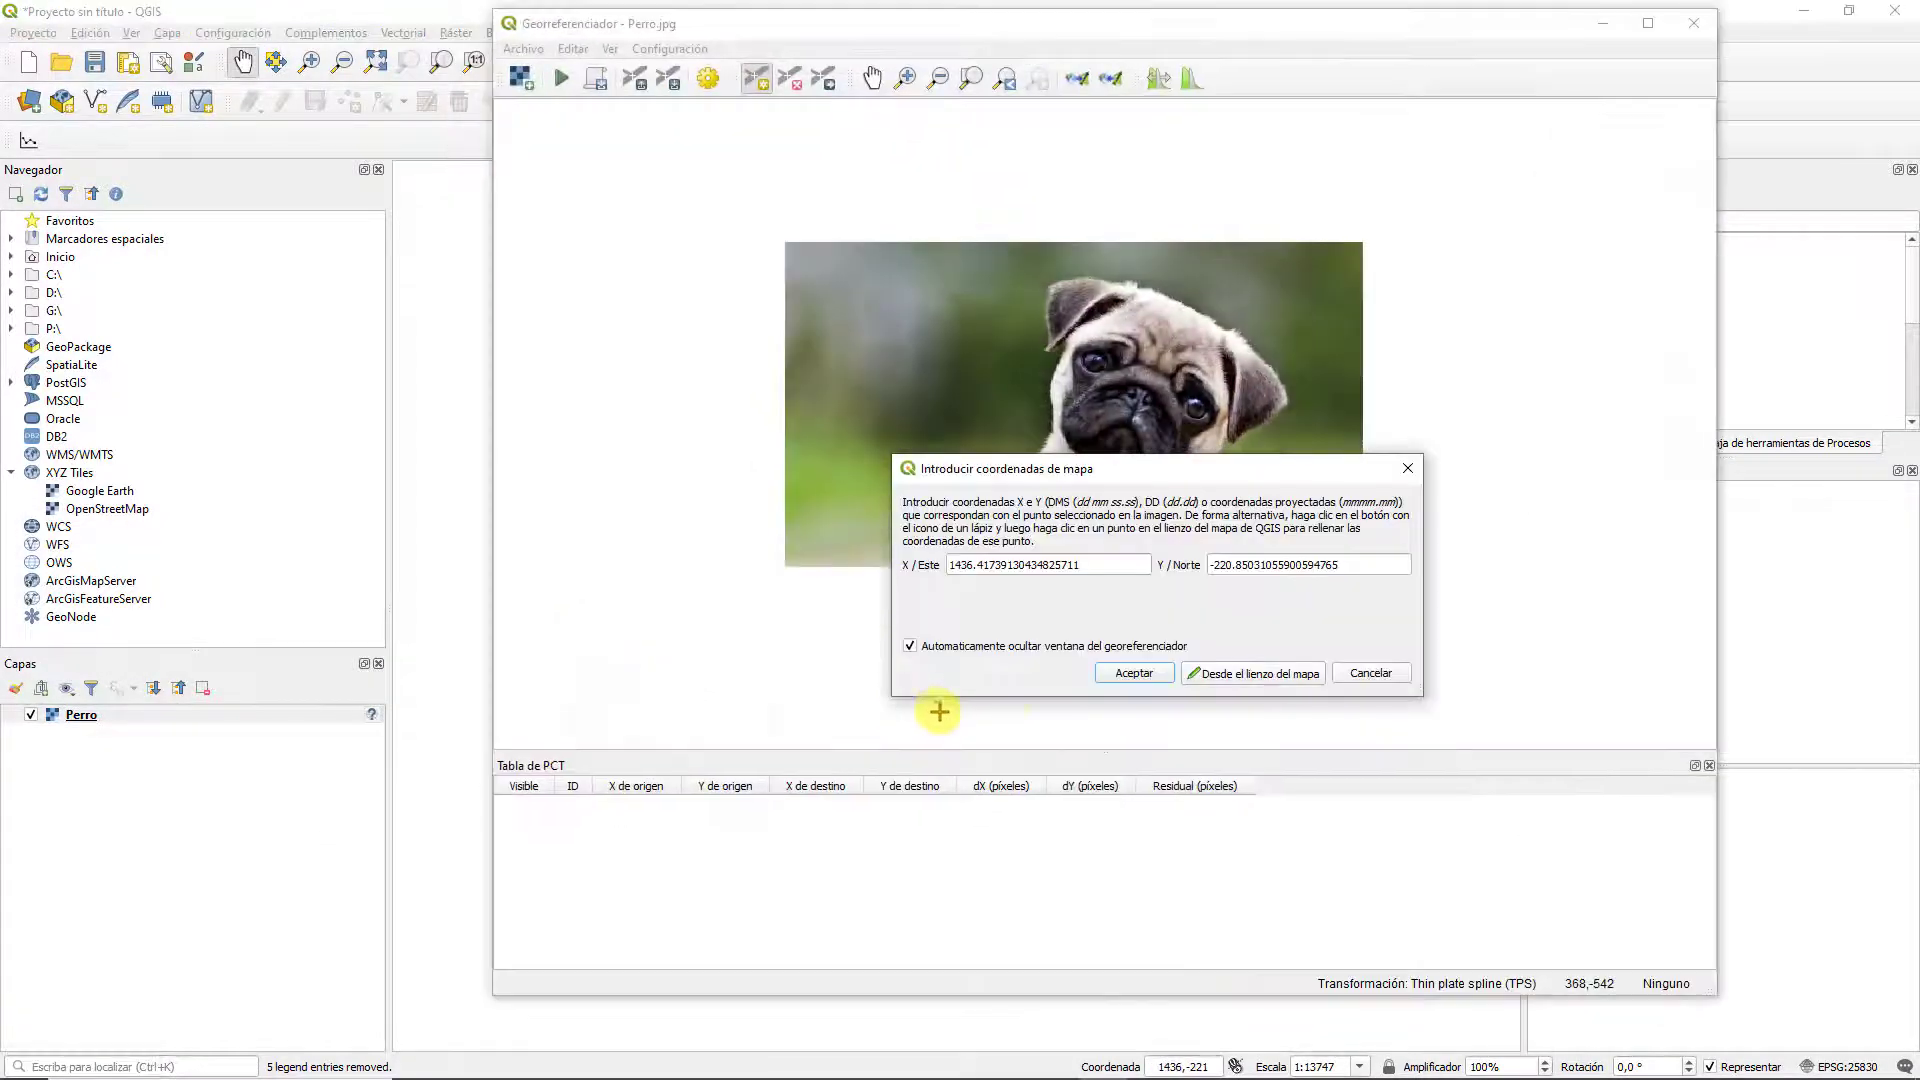
left_click(1115, 674)
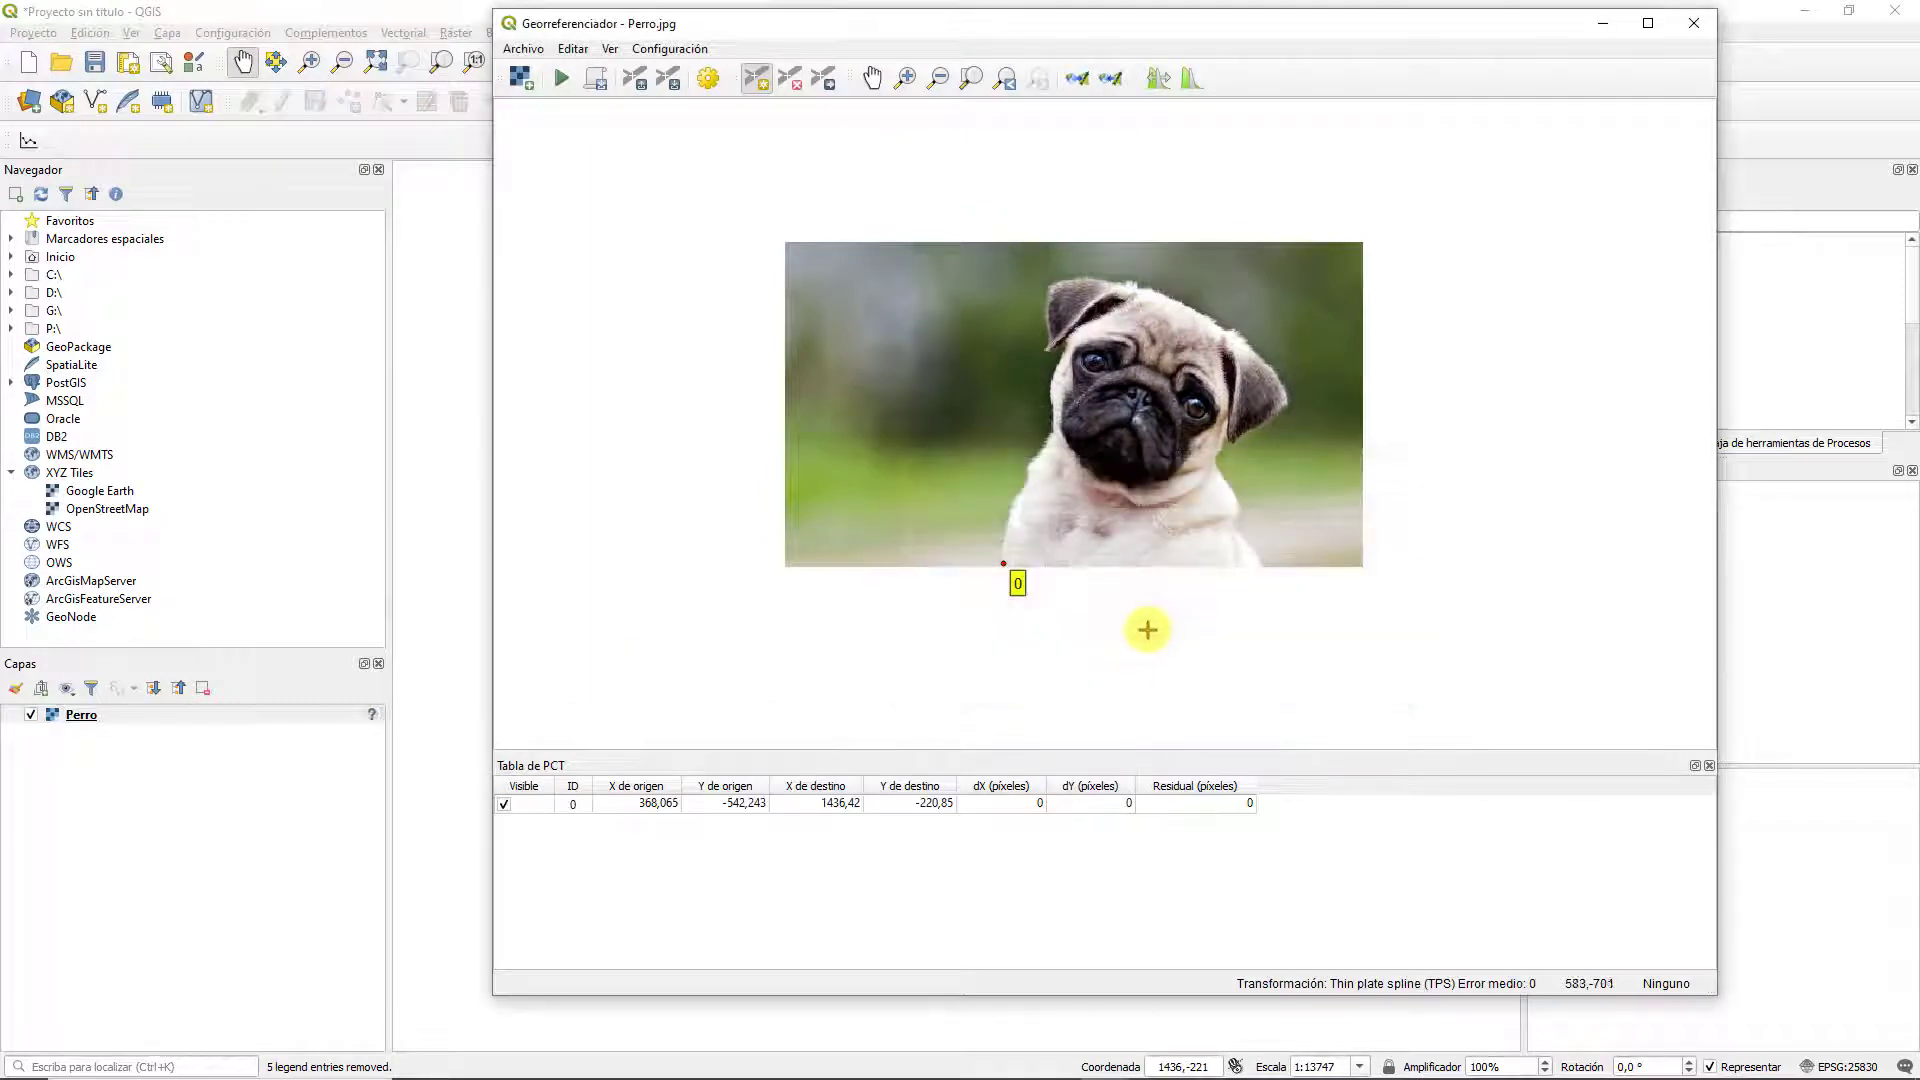
Add a control point at the right end of the dog's lower chest, matched to a map canvas location at about X 2095, Y -235
left_click(1257, 561)
left_click(1213, 672)
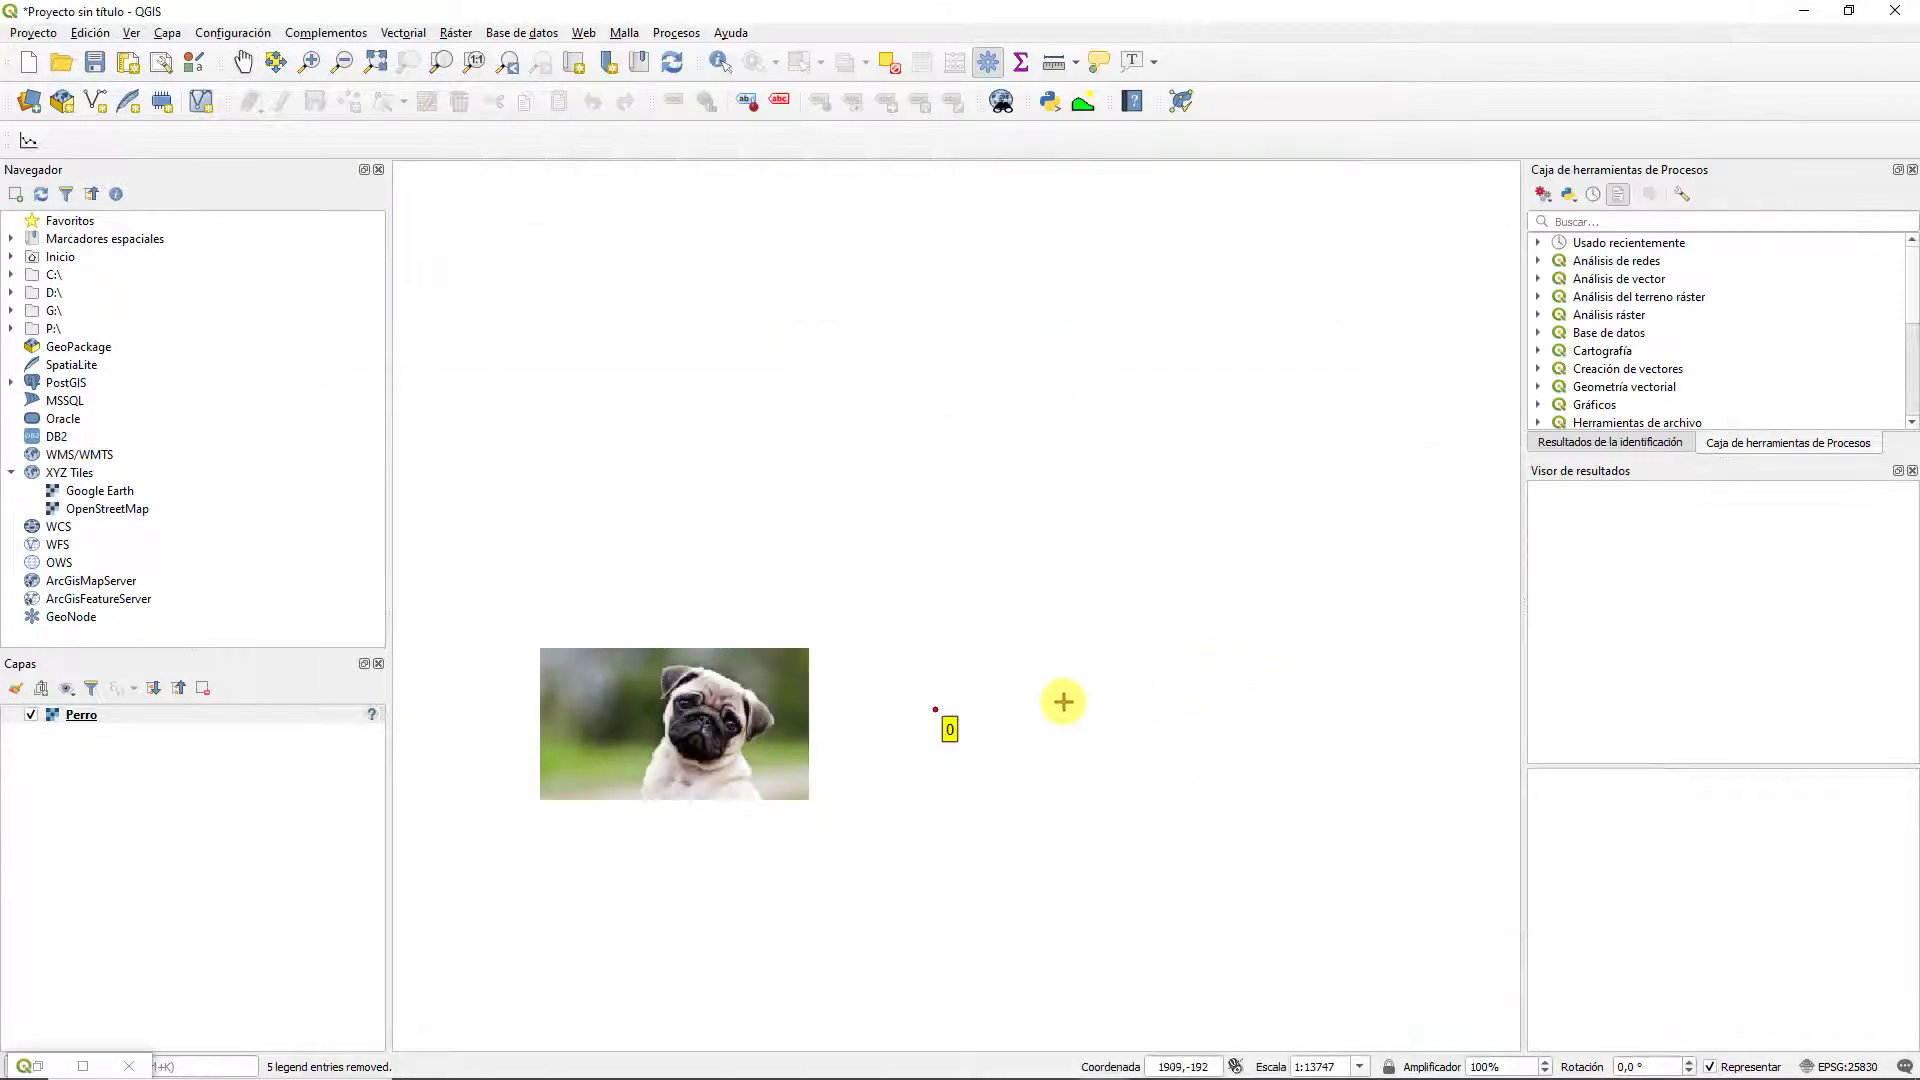
left_click(1112, 713)
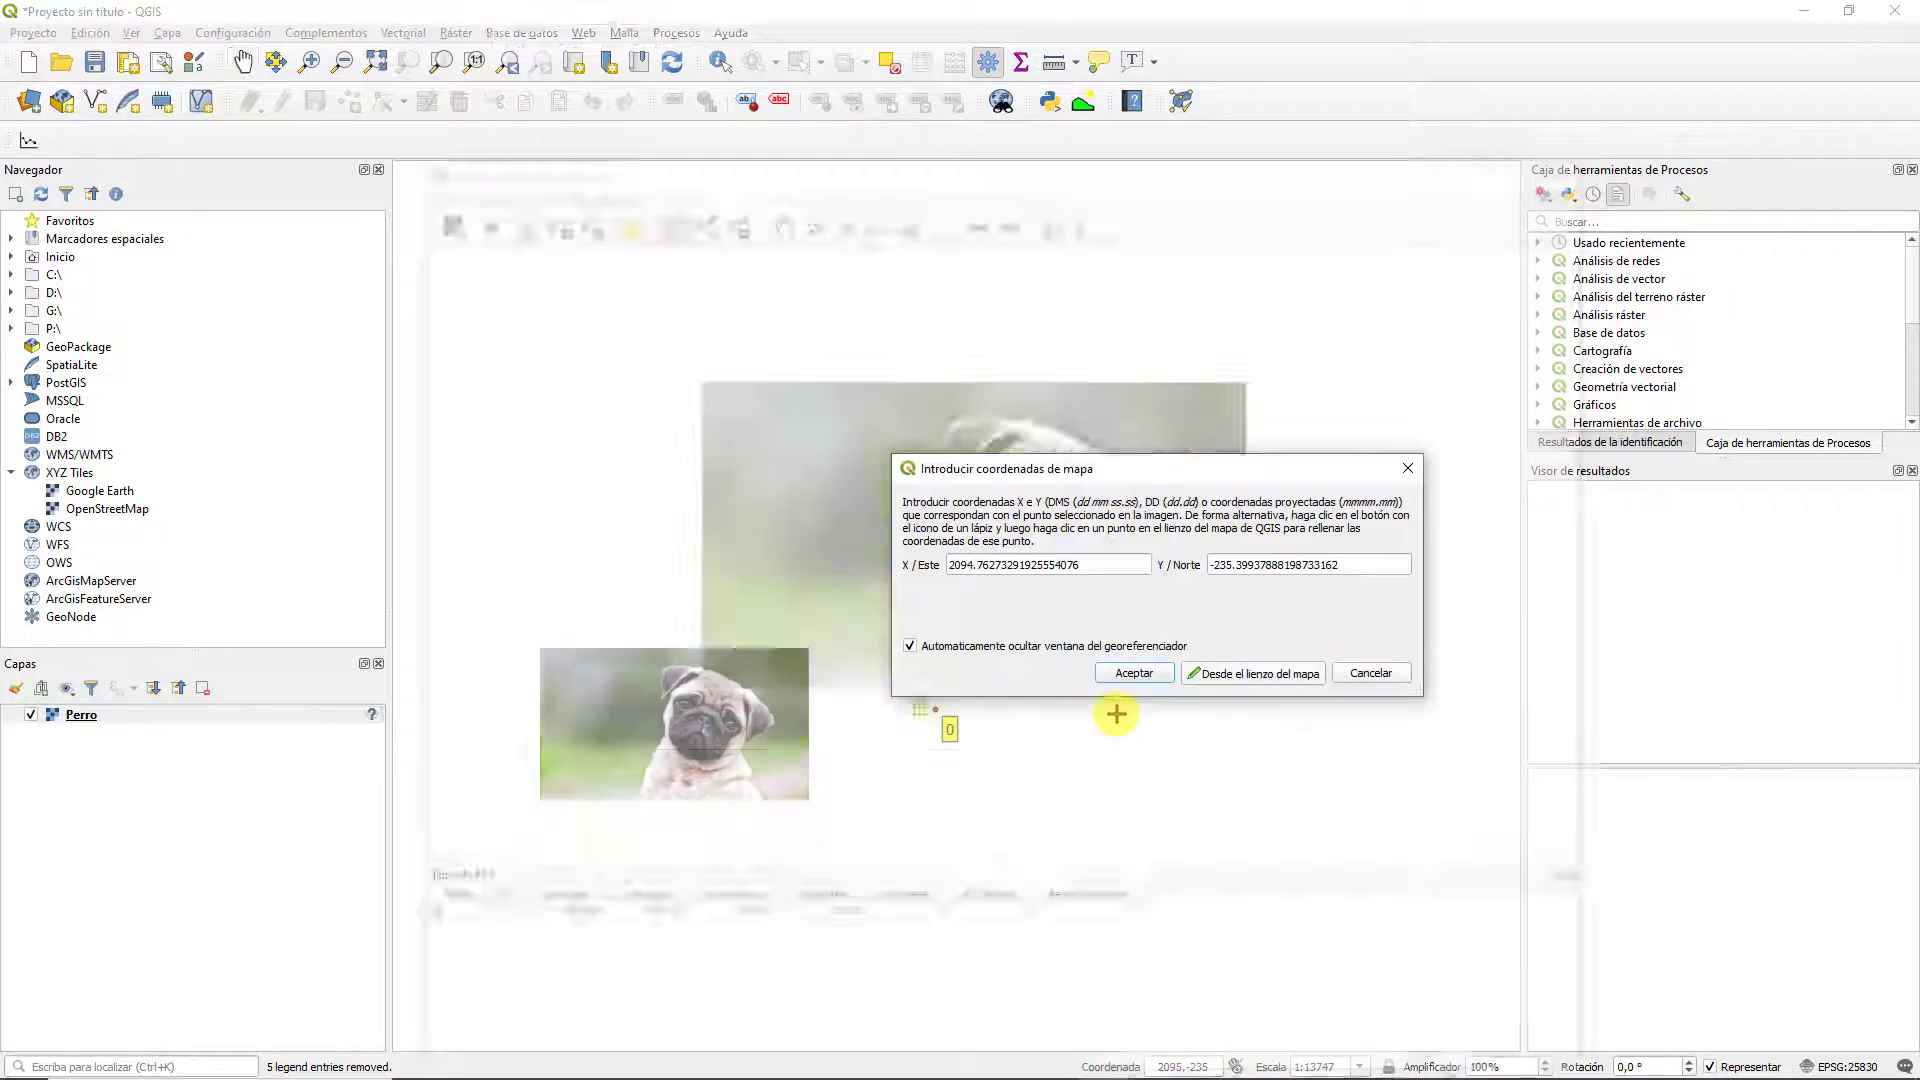
left_click(1121, 673)
Add a control point on the dog's muzzle, matched to a map canvas location at about X 1767, Y -39
left_click(1155, 462)
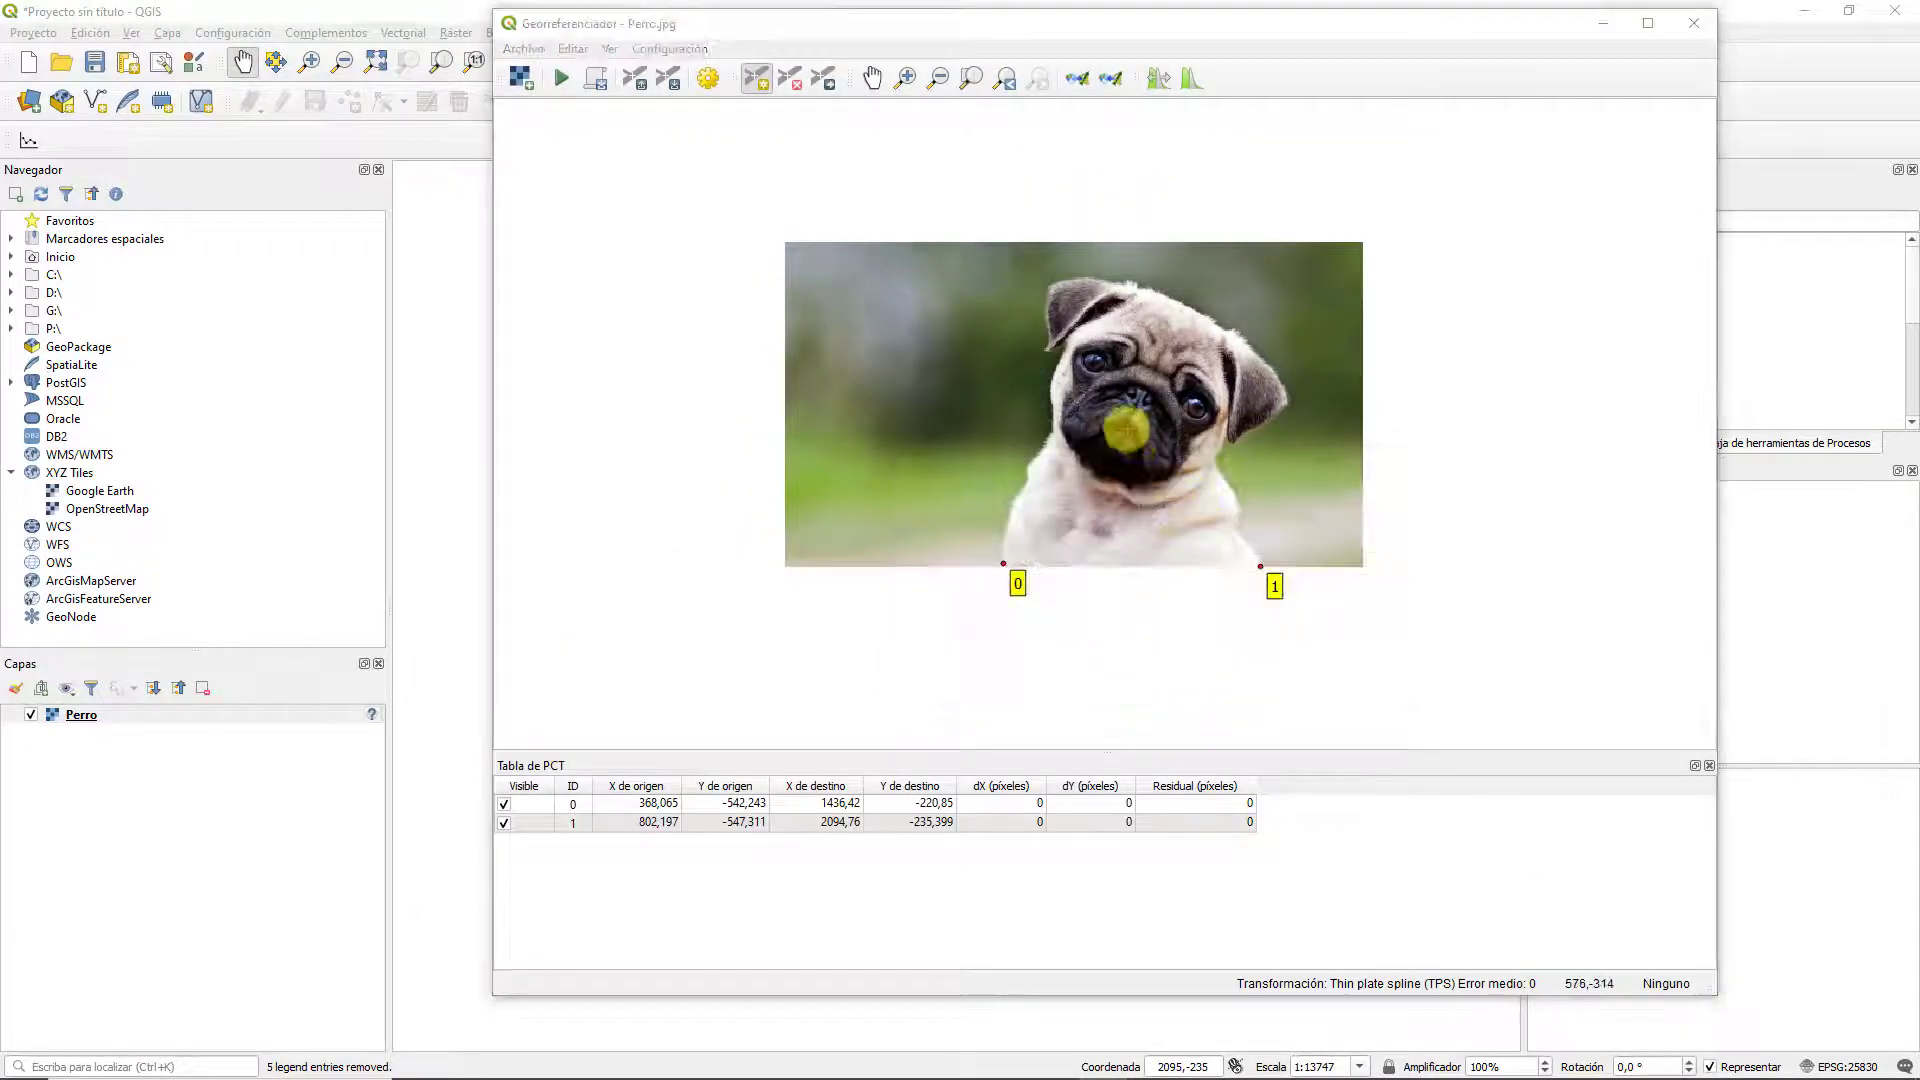
left_click(1221, 669)
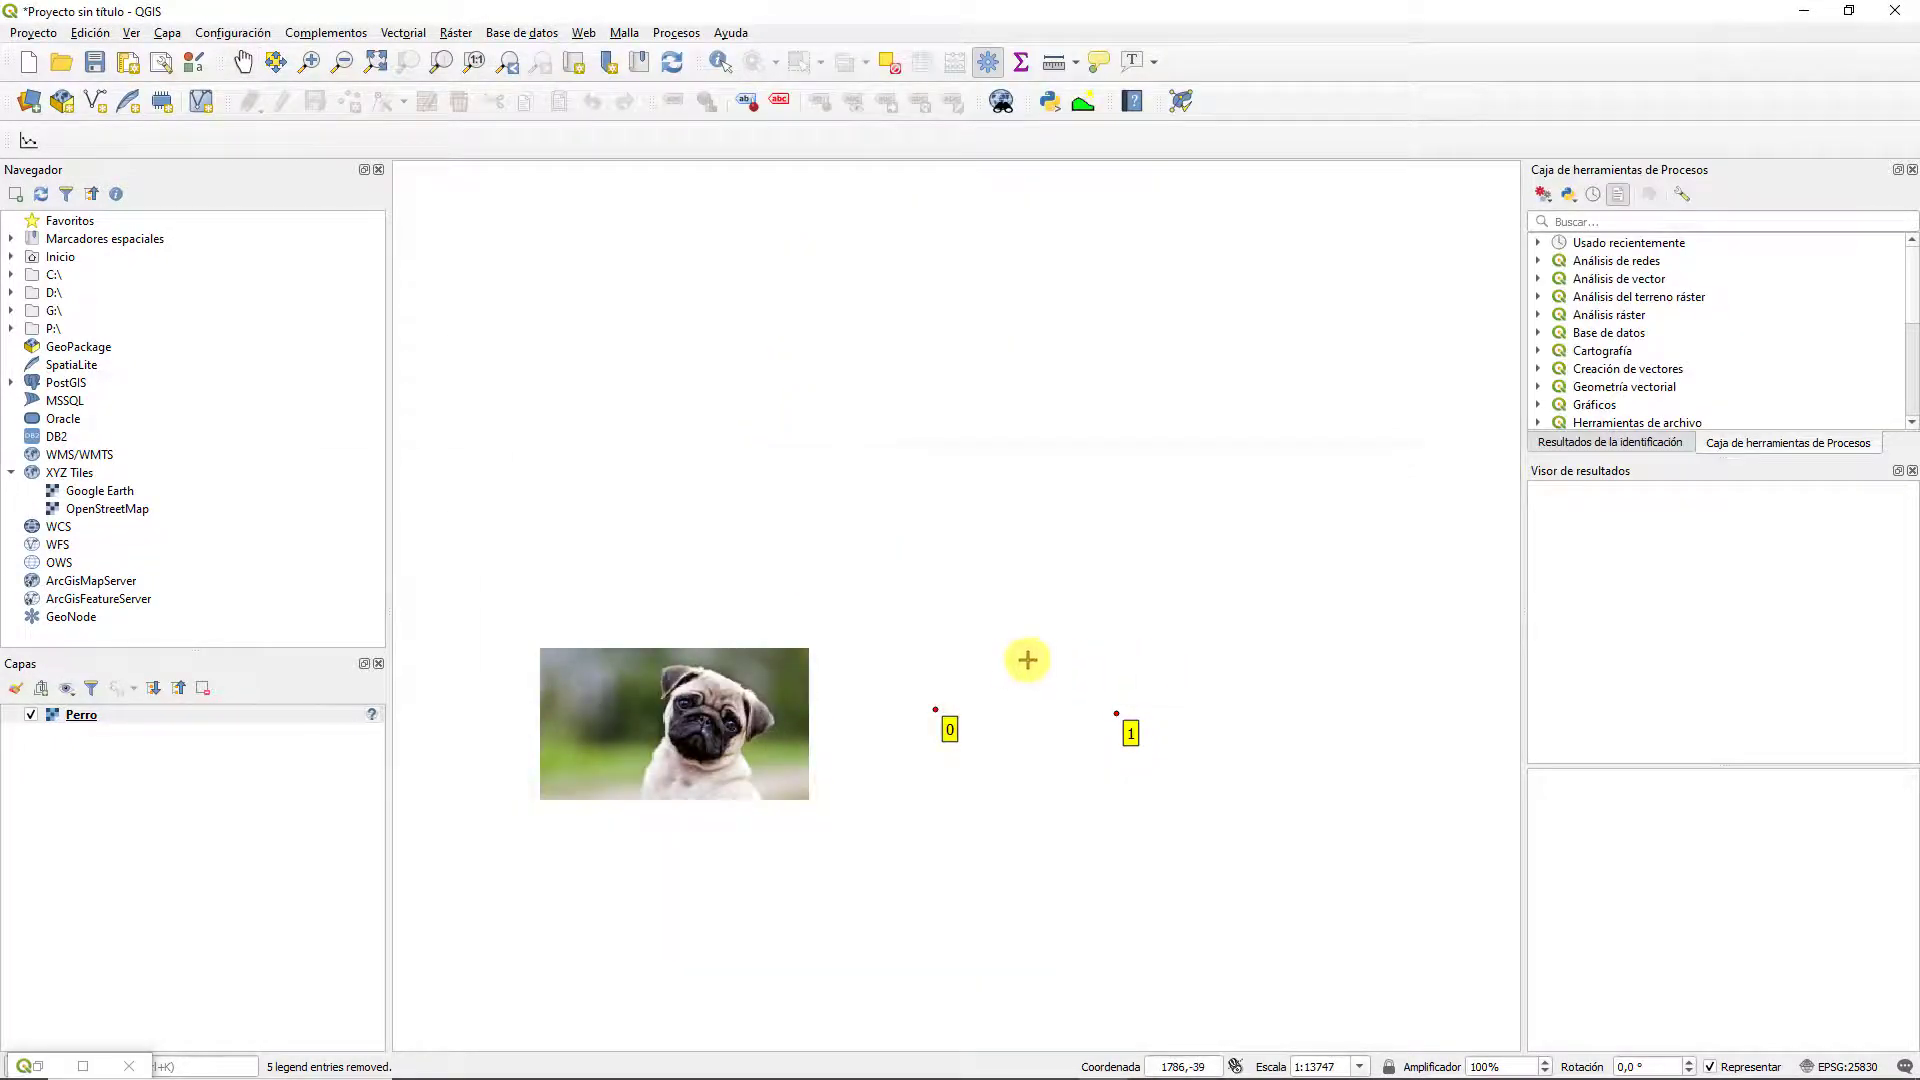
left_click(1030, 658)
left_click(1148, 675)
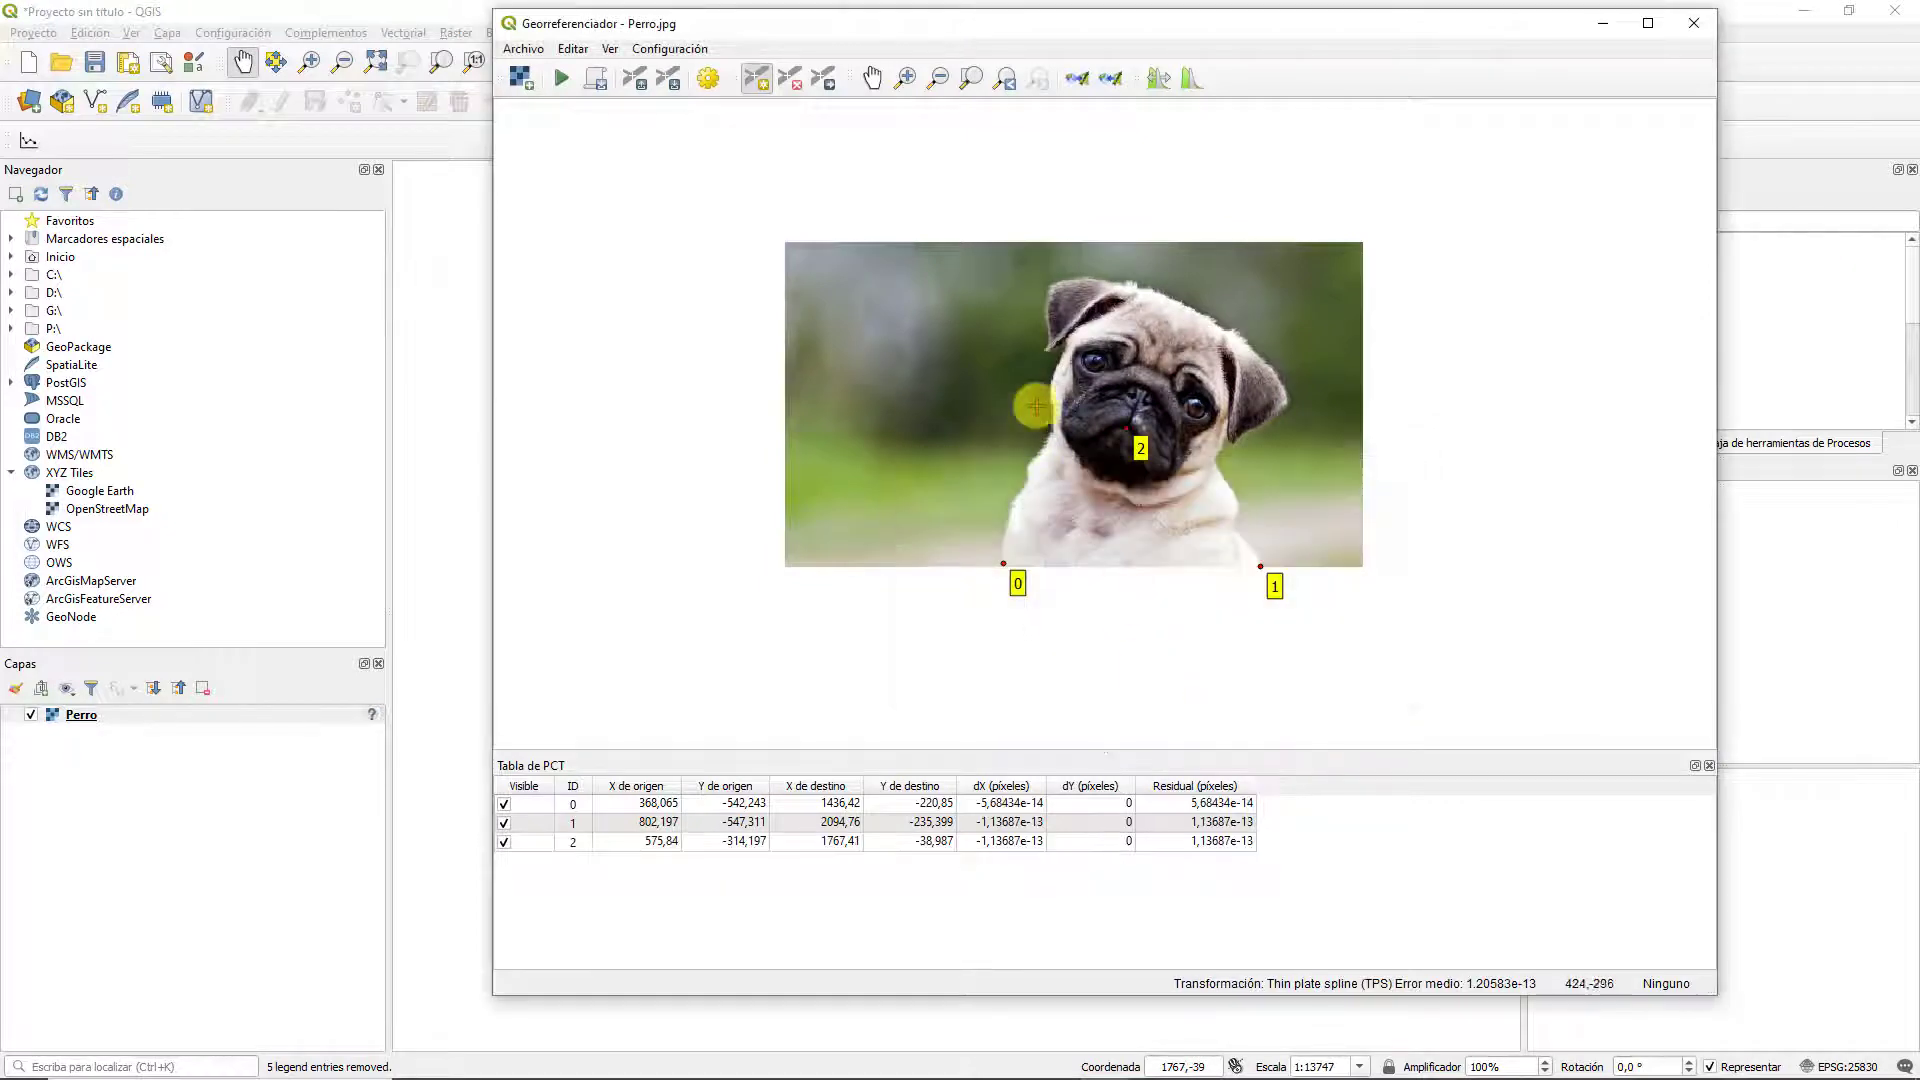
Add a control point on the ear at the image's left, matched to a map canvas location at about X 1265, Y 212
left_click(1052, 292)
left_click(1215, 673)
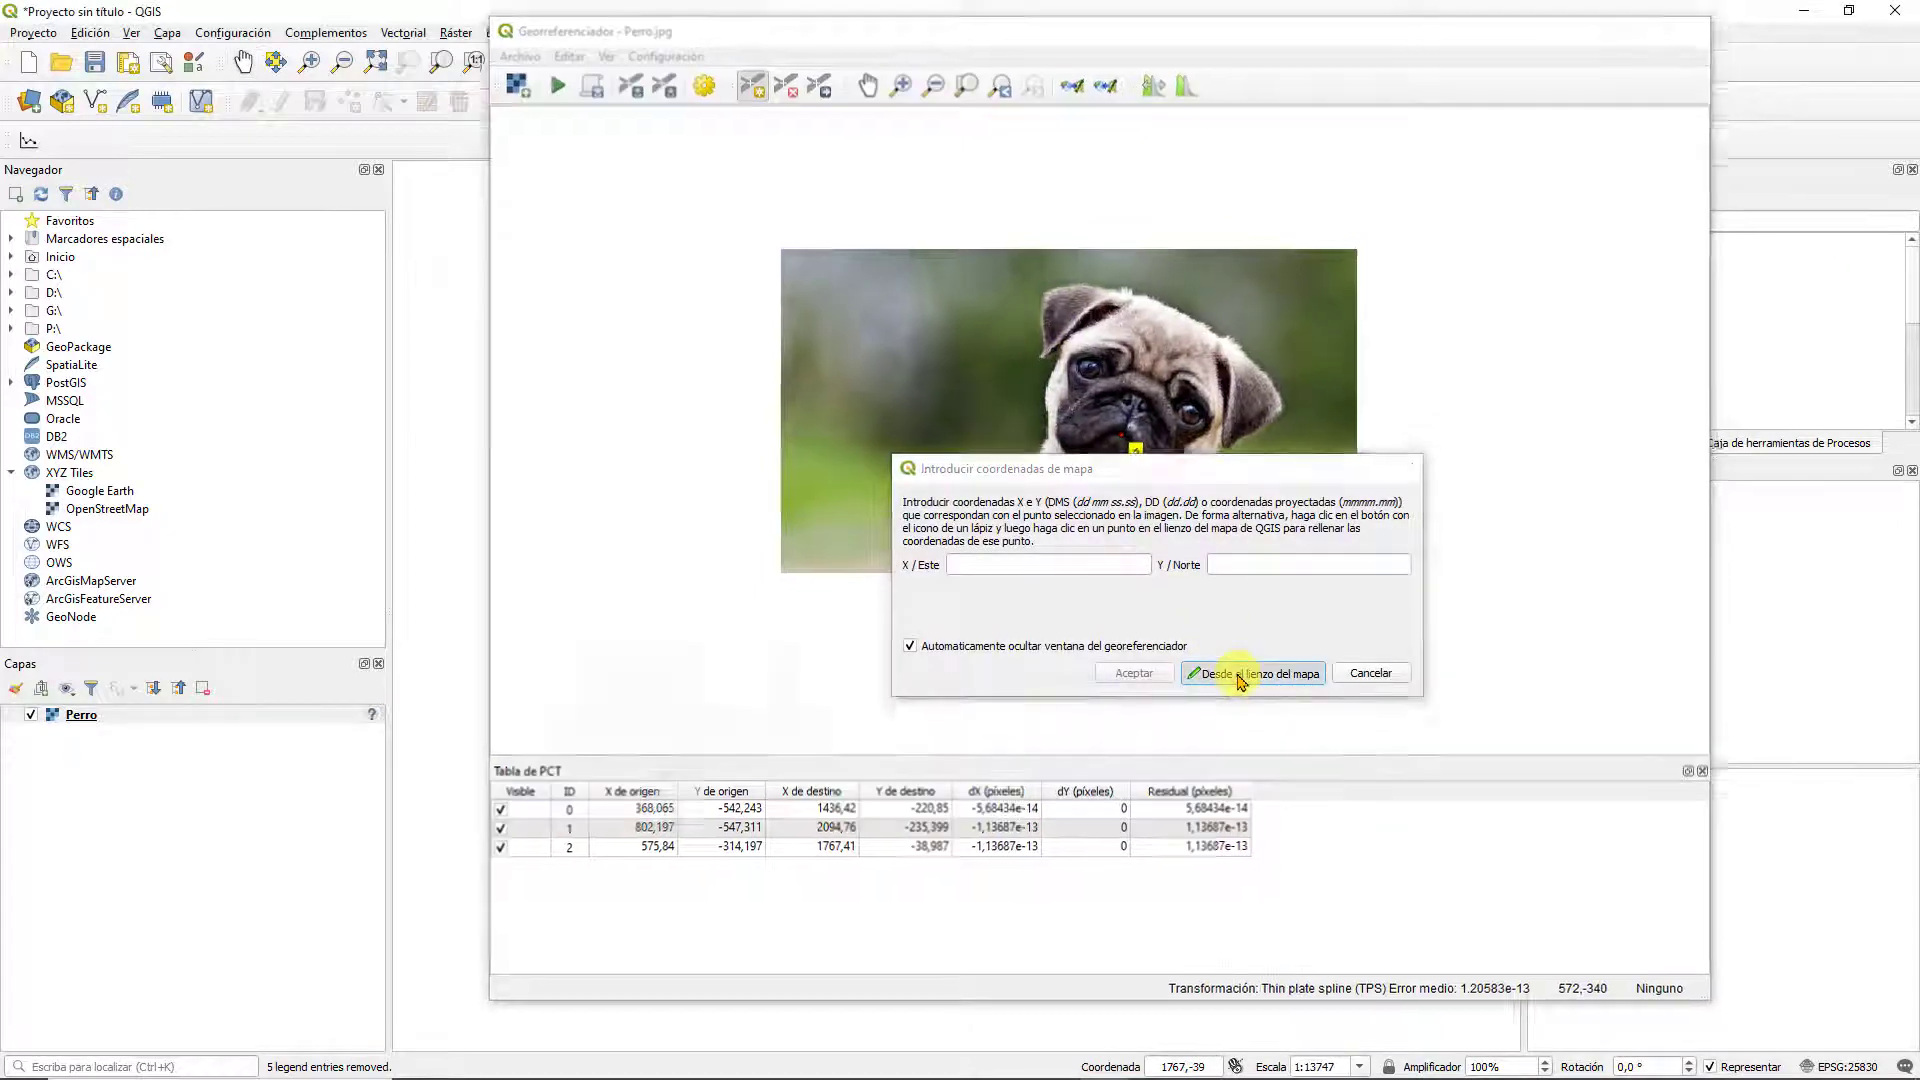
left_click(888, 590)
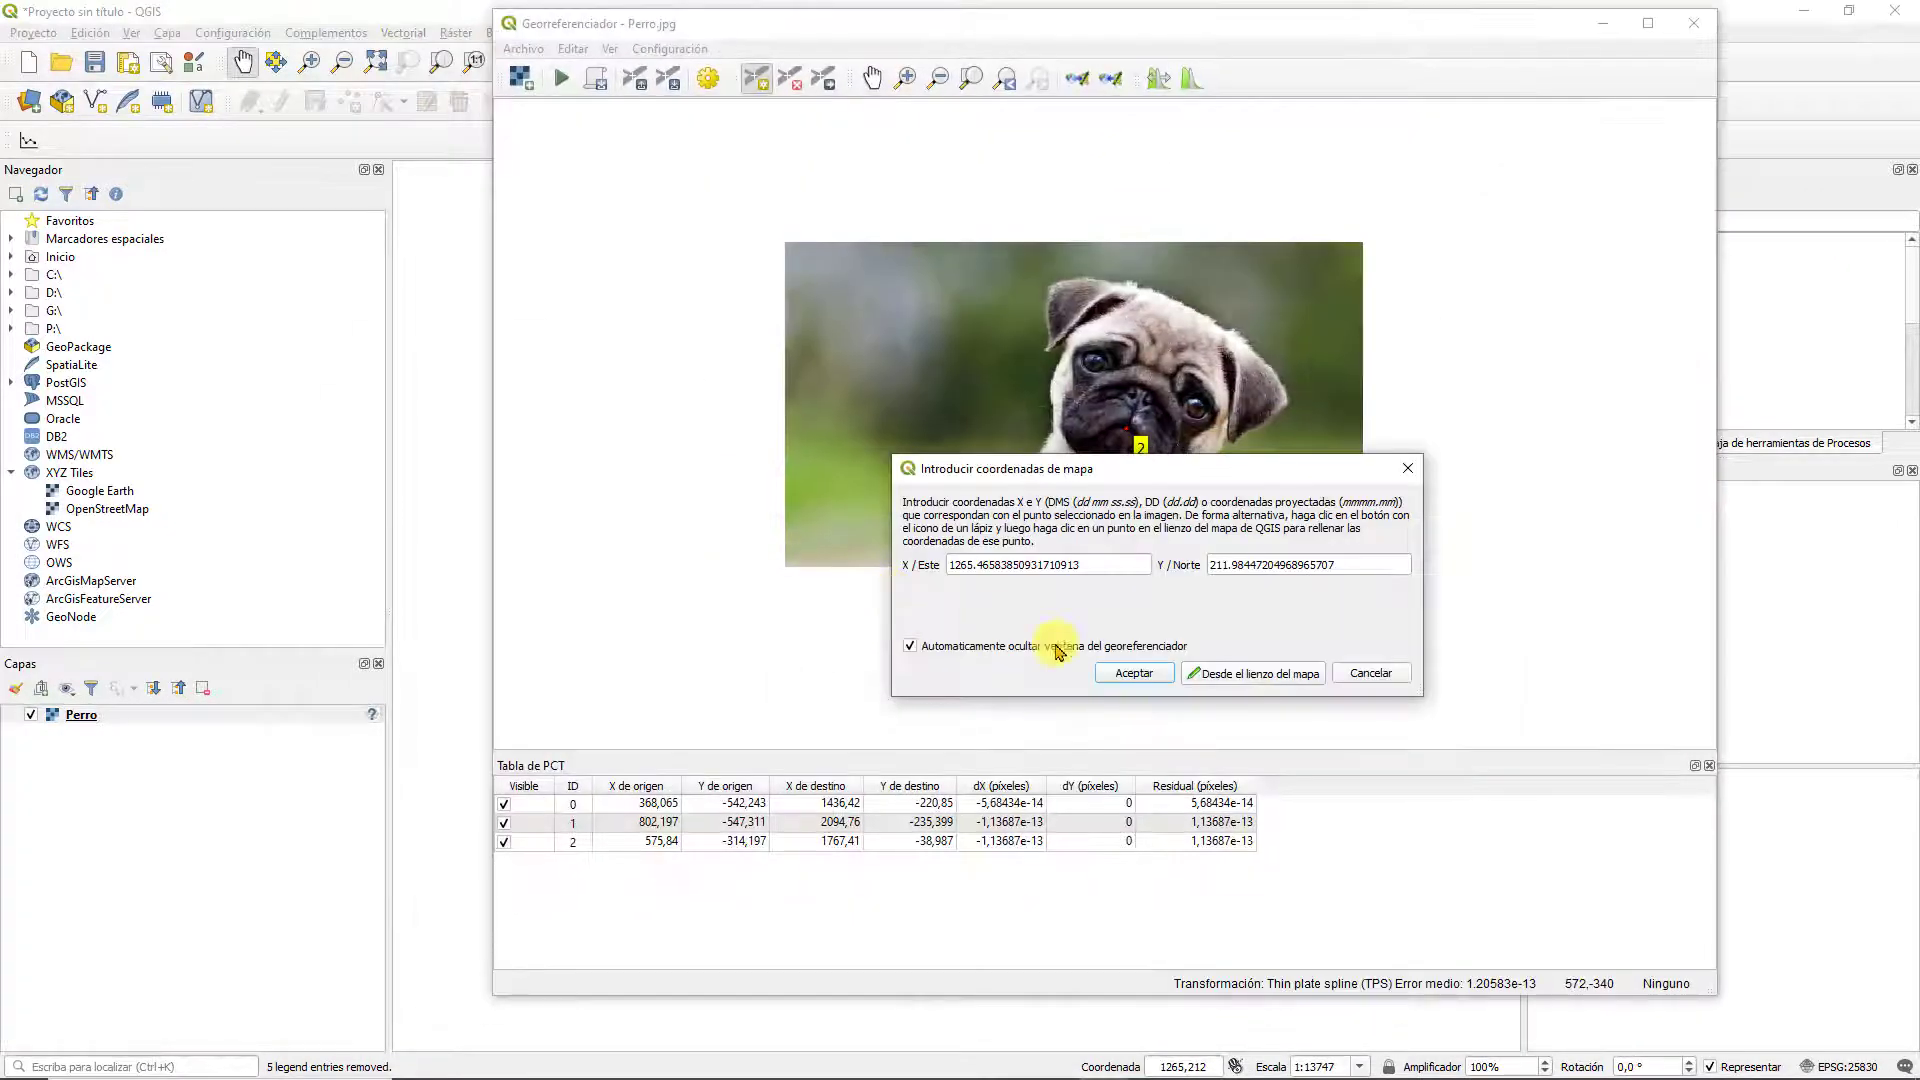
left_click(1139, 678)
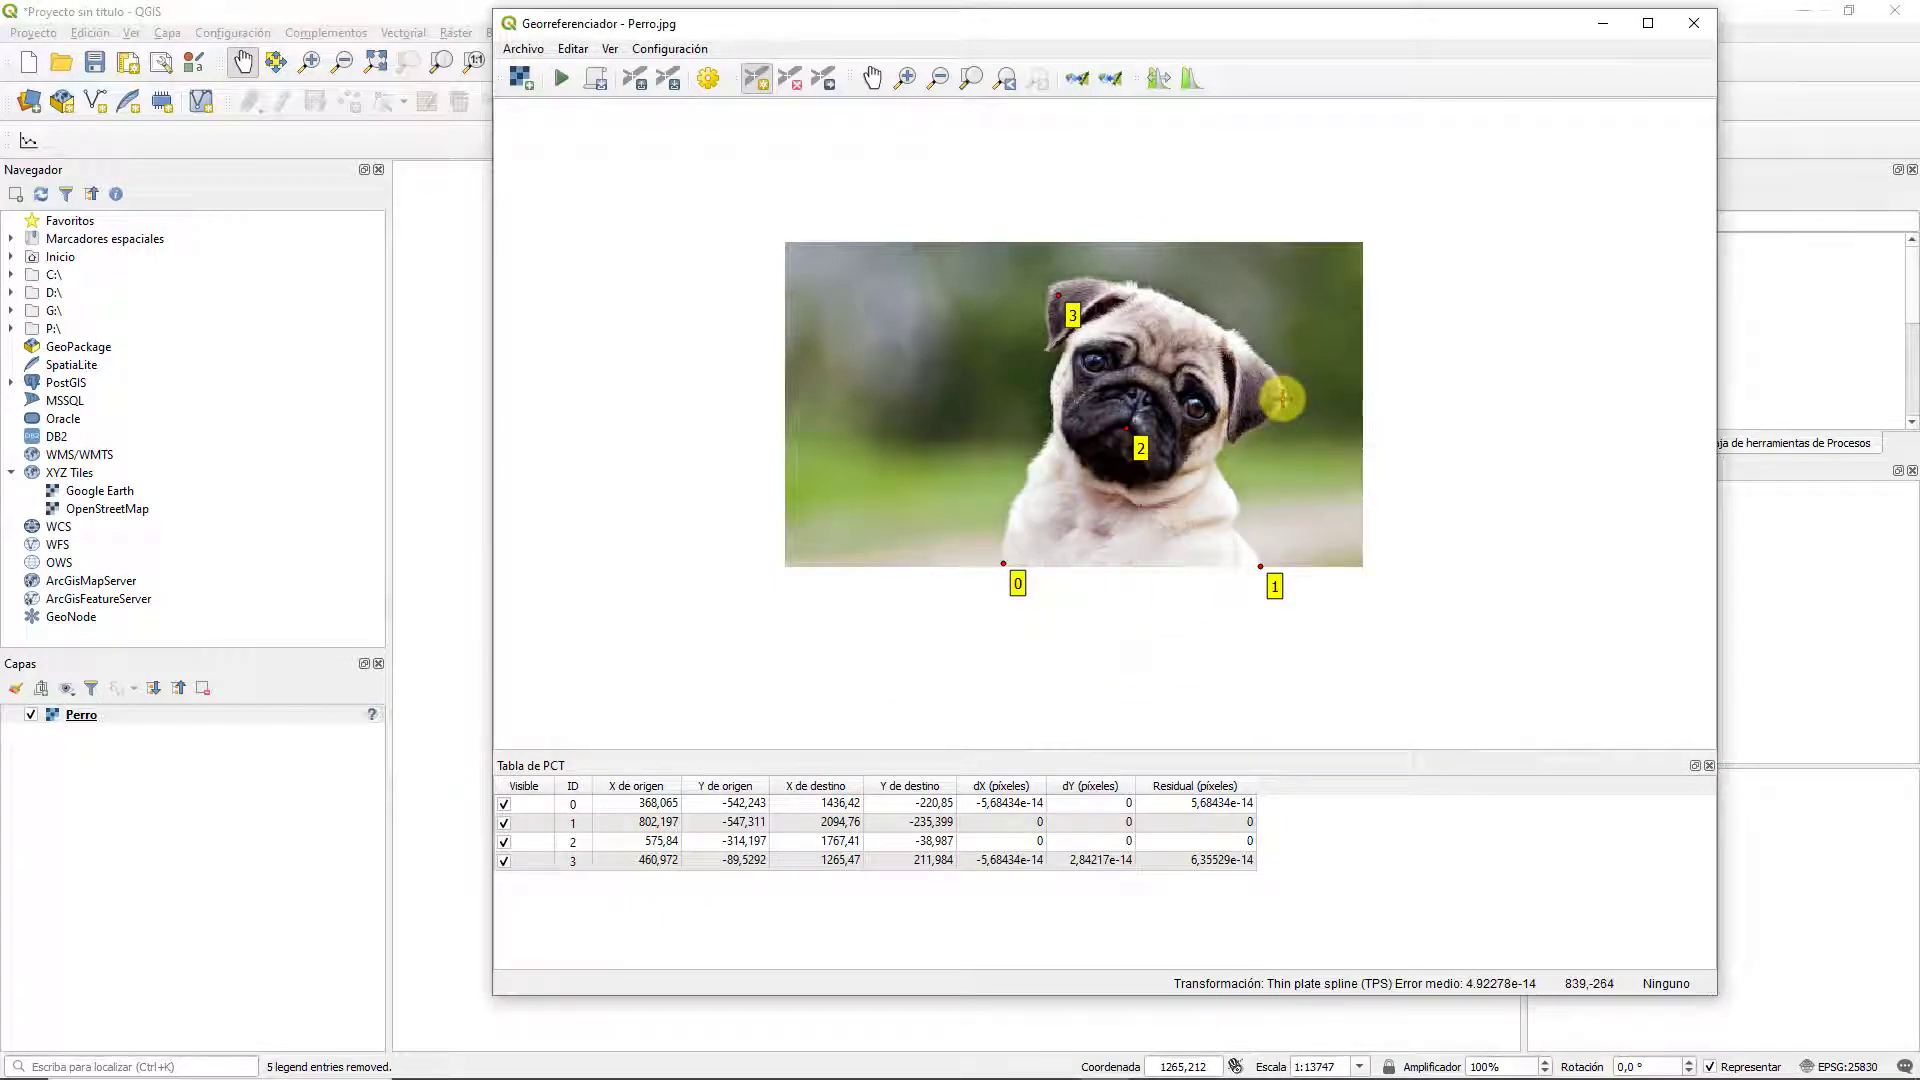
Add a control point on the tip of the ear at the image's right, matched to a map canvas location at about X 2360, Y 296
left_click(1280, 408)
left_click(1212, 673)
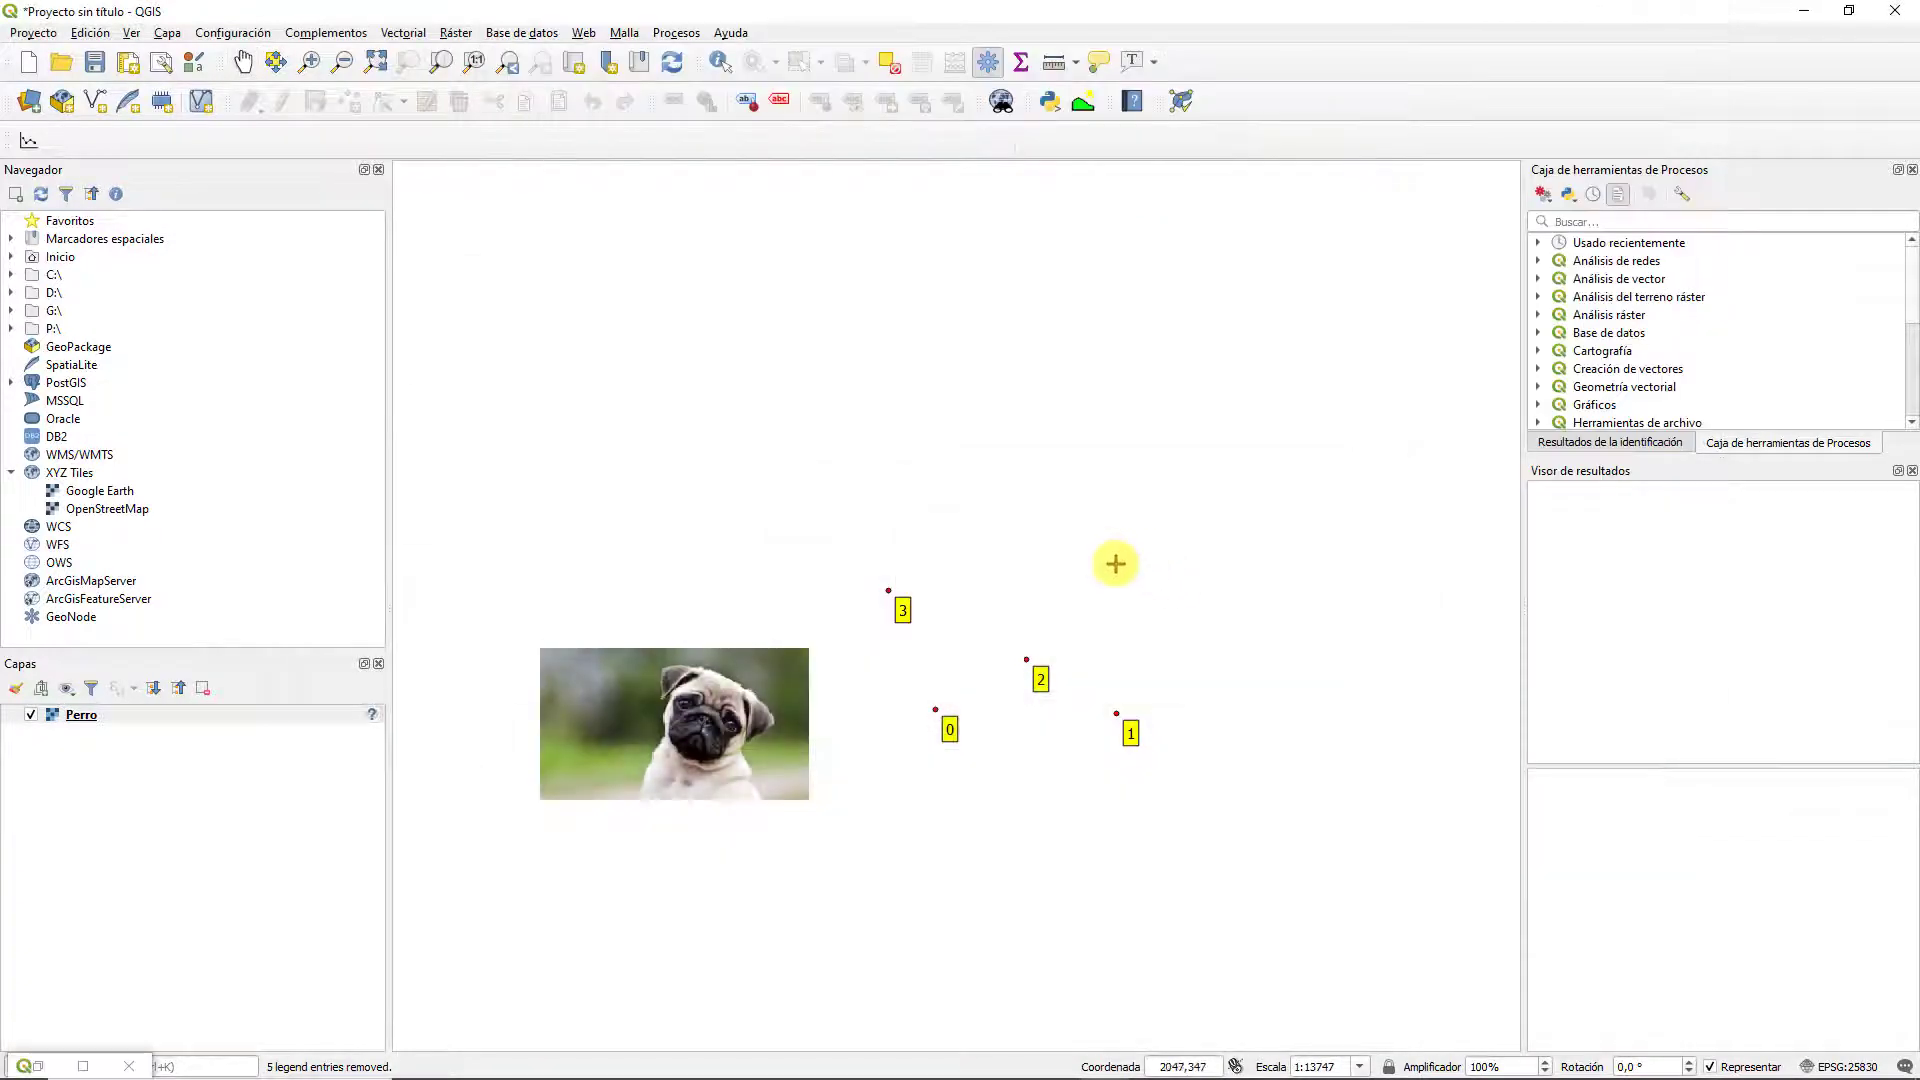
left_click(1181, 568)
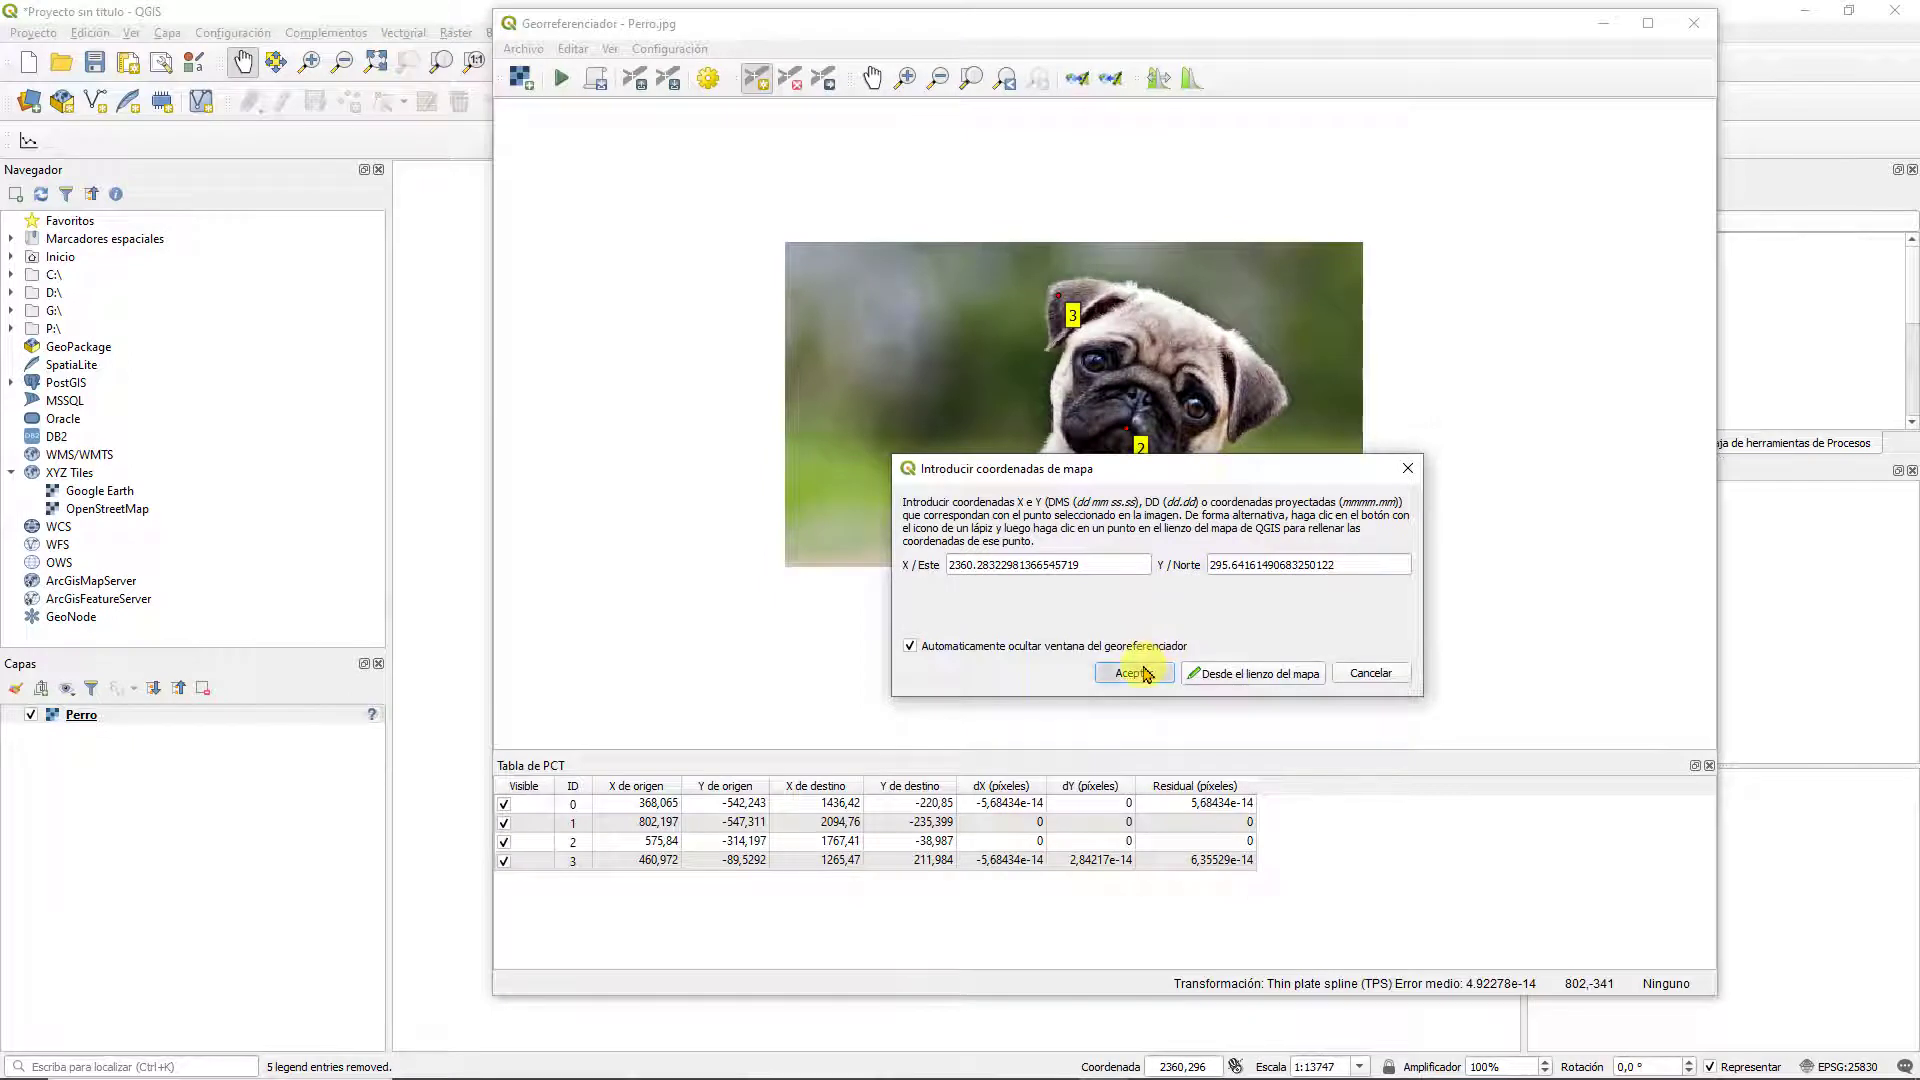
left_click(1133, 673)
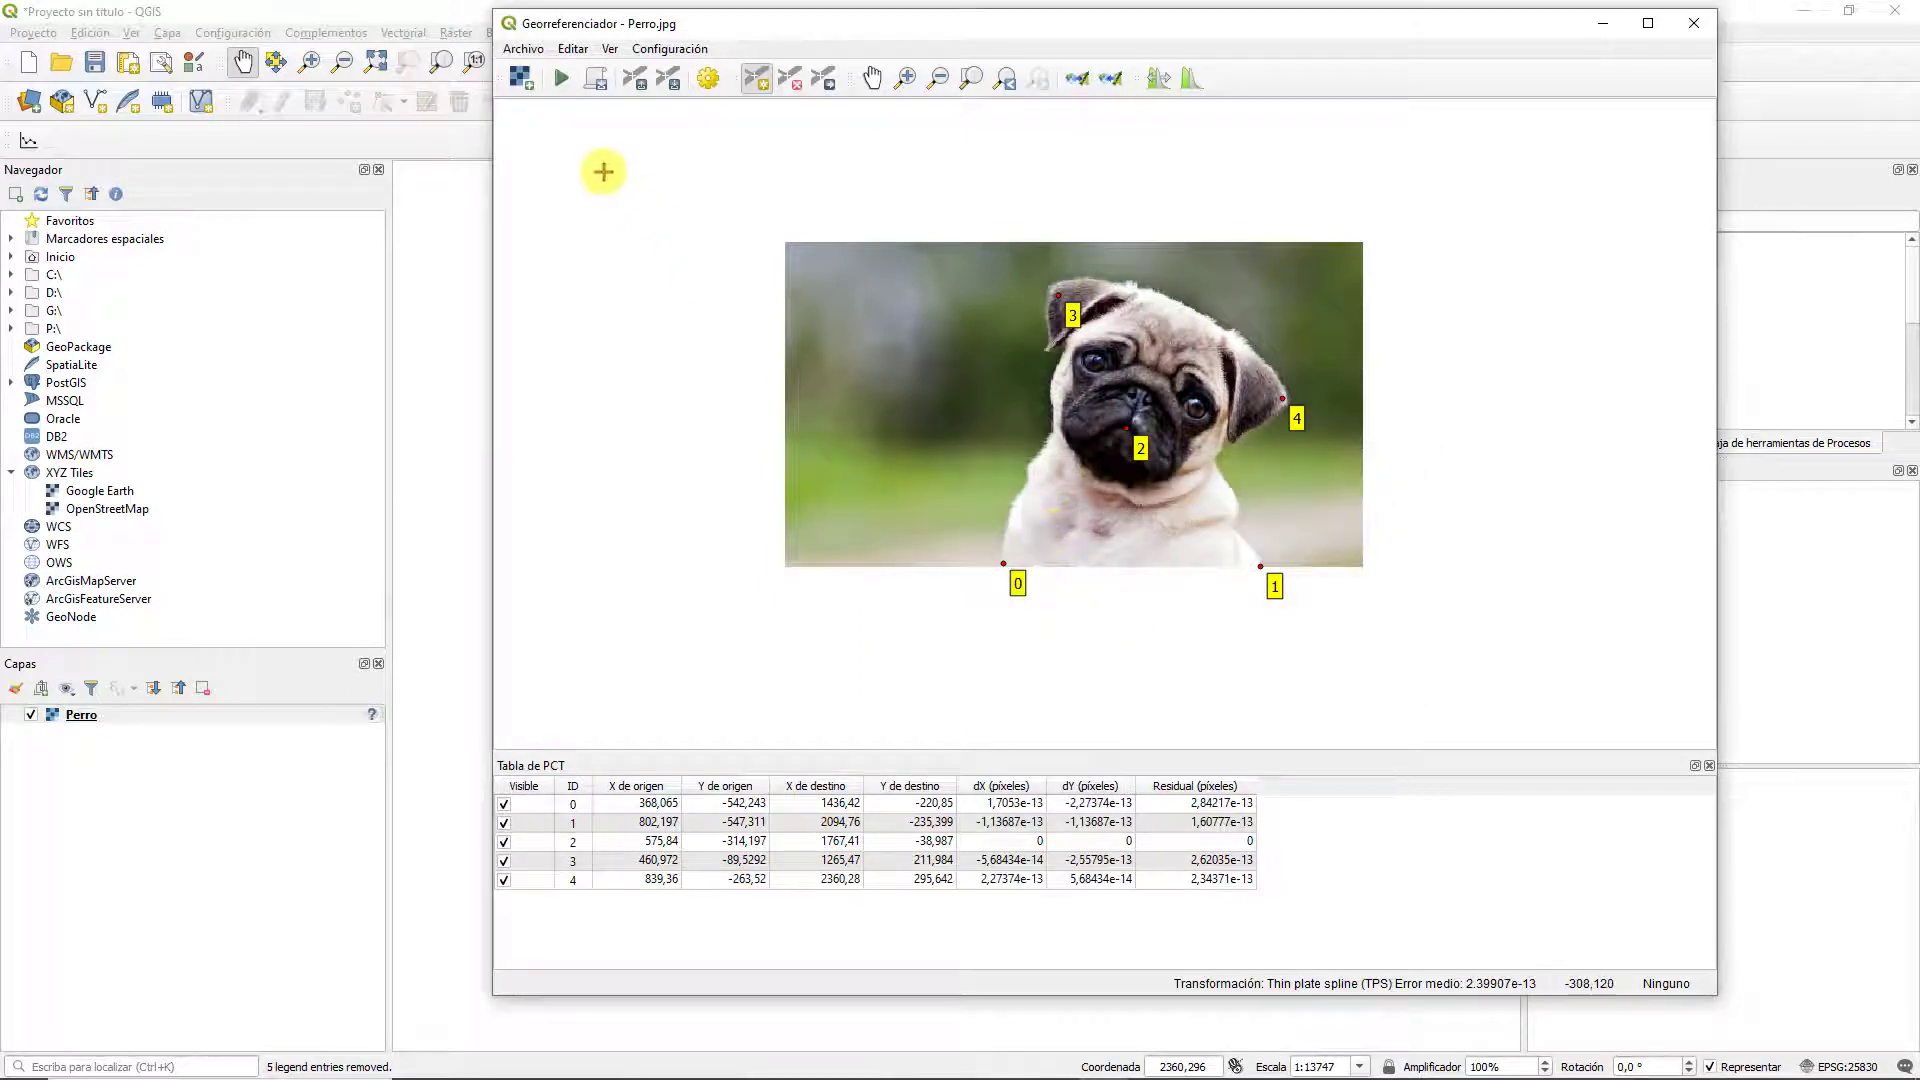
Run the Thin Plate Spline georeferencing and inspect the warped Perro_modificado raster on the map canvas
left_click(562, 80)
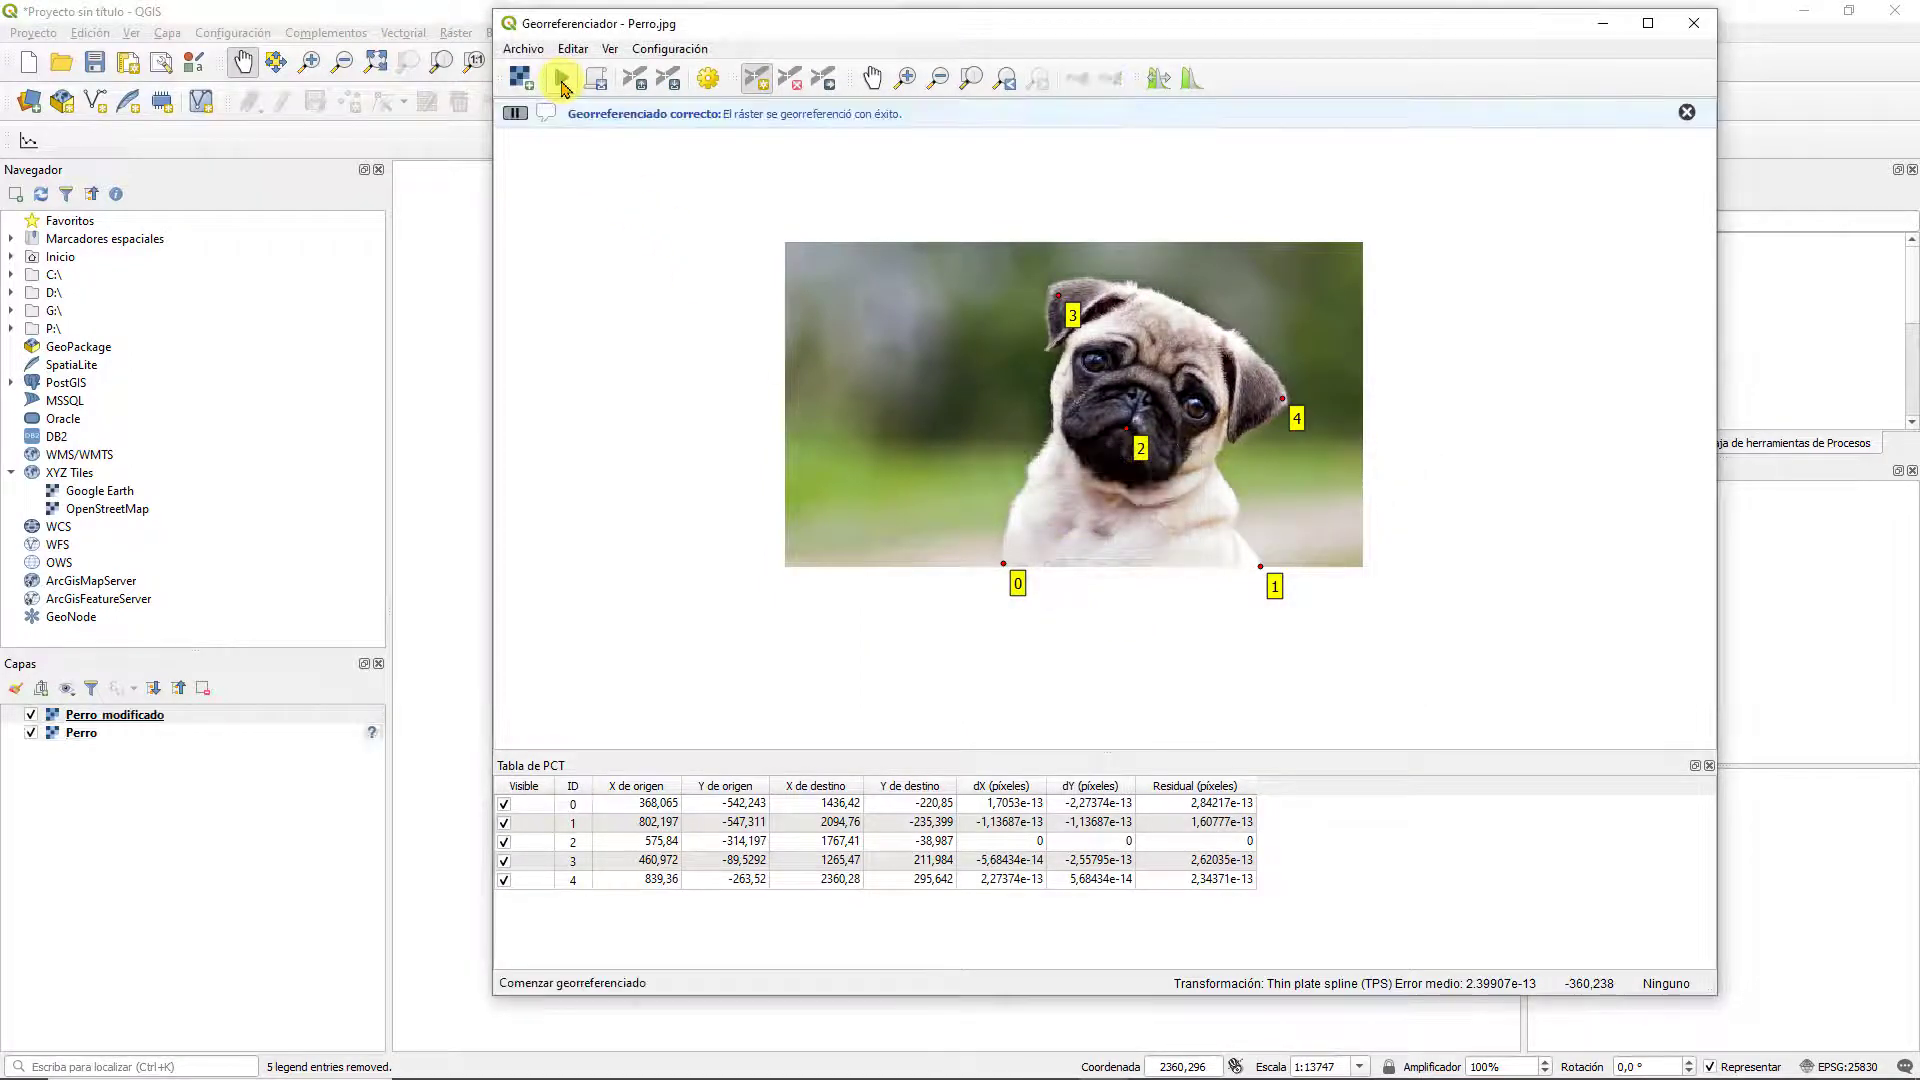
left_click(1604, 23)
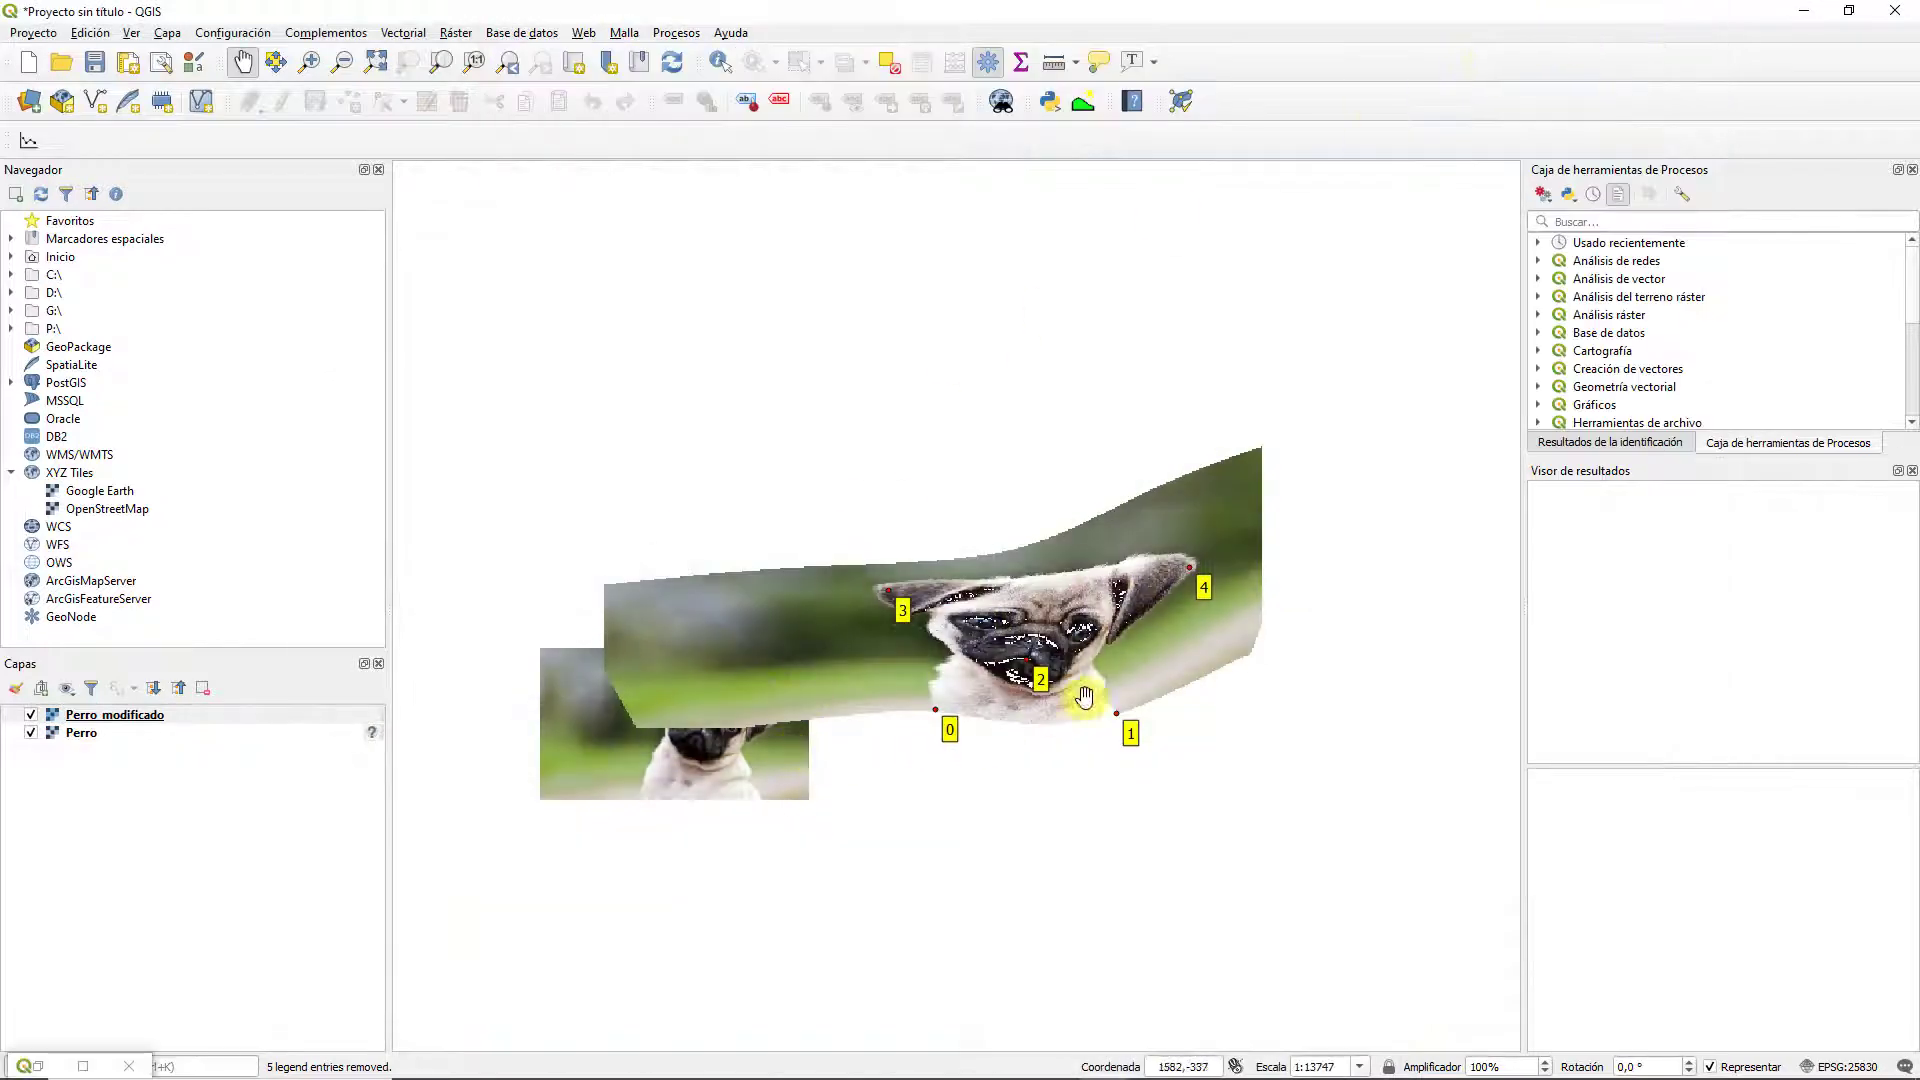
scroll(1075, 688, "up", 1)
scroll(963, 687, "down", 1)
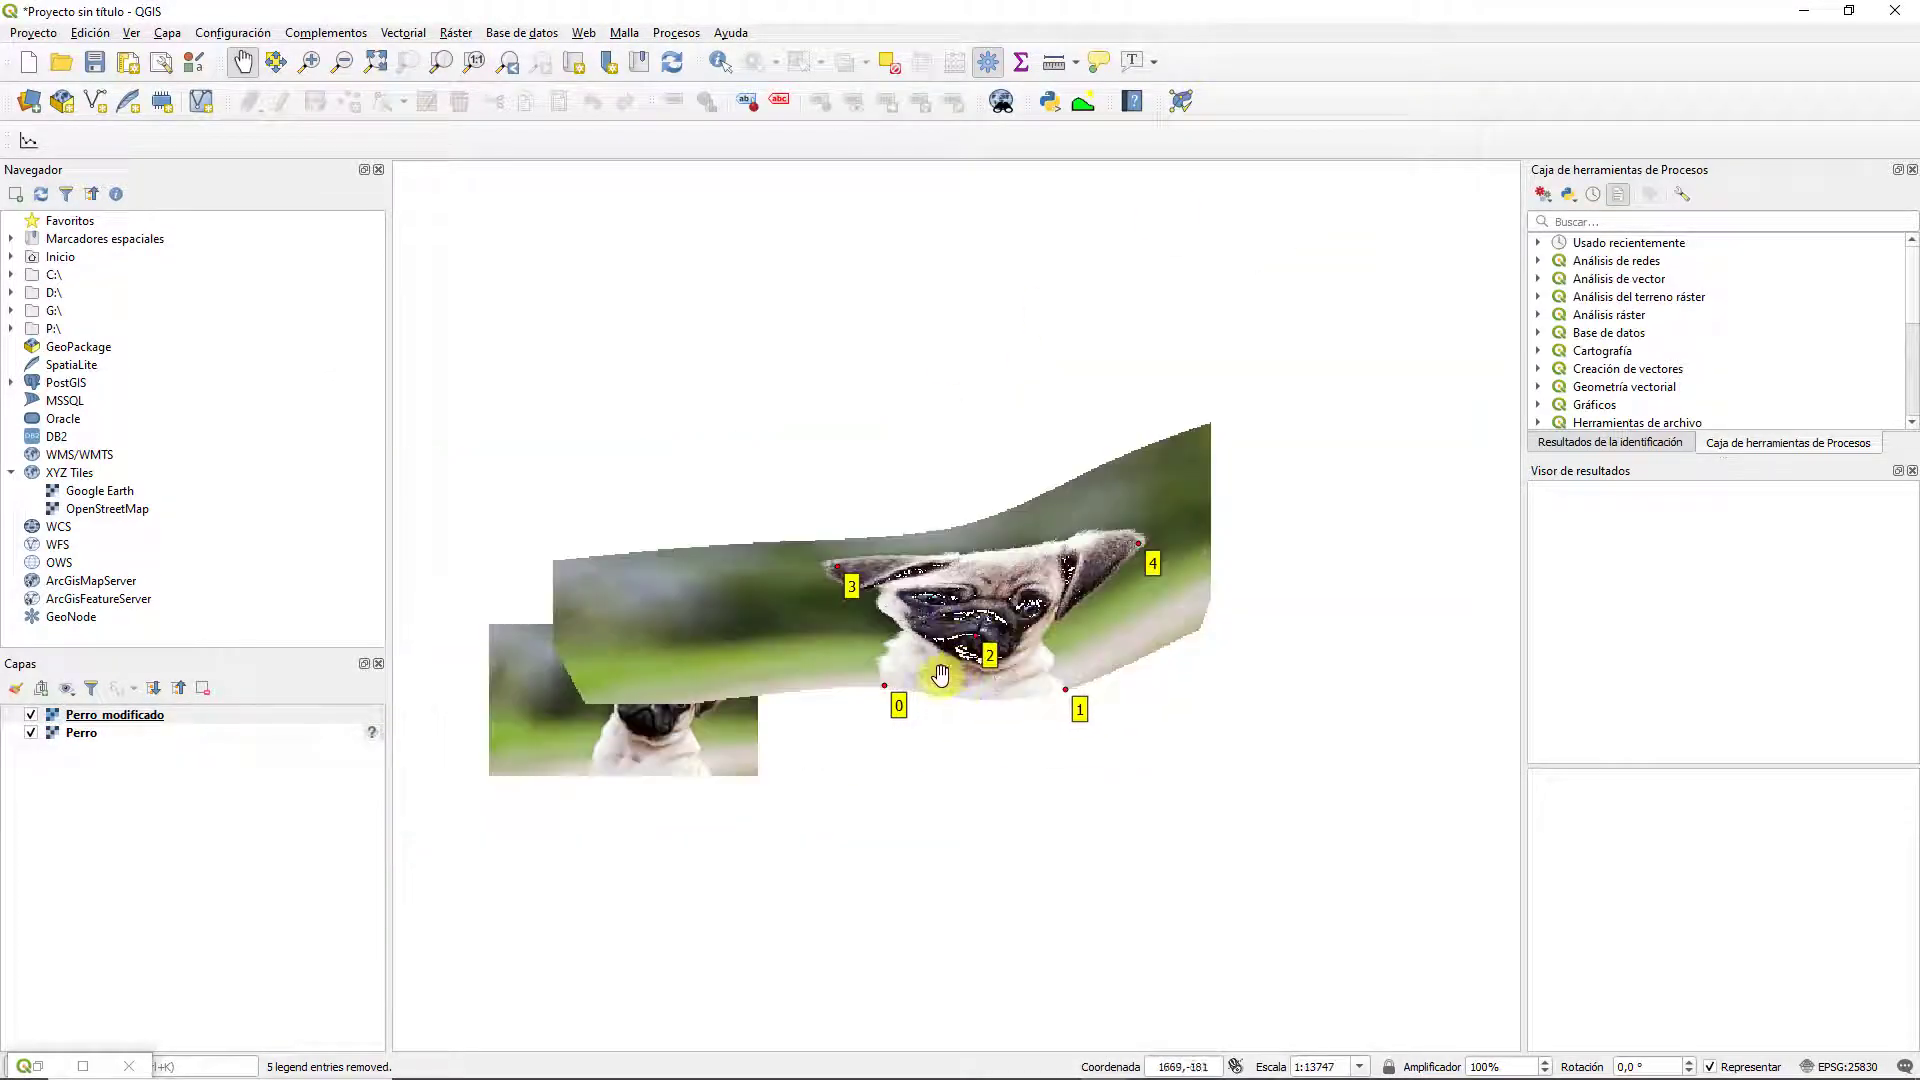
left_click_drag(740, 726, 841, 698)
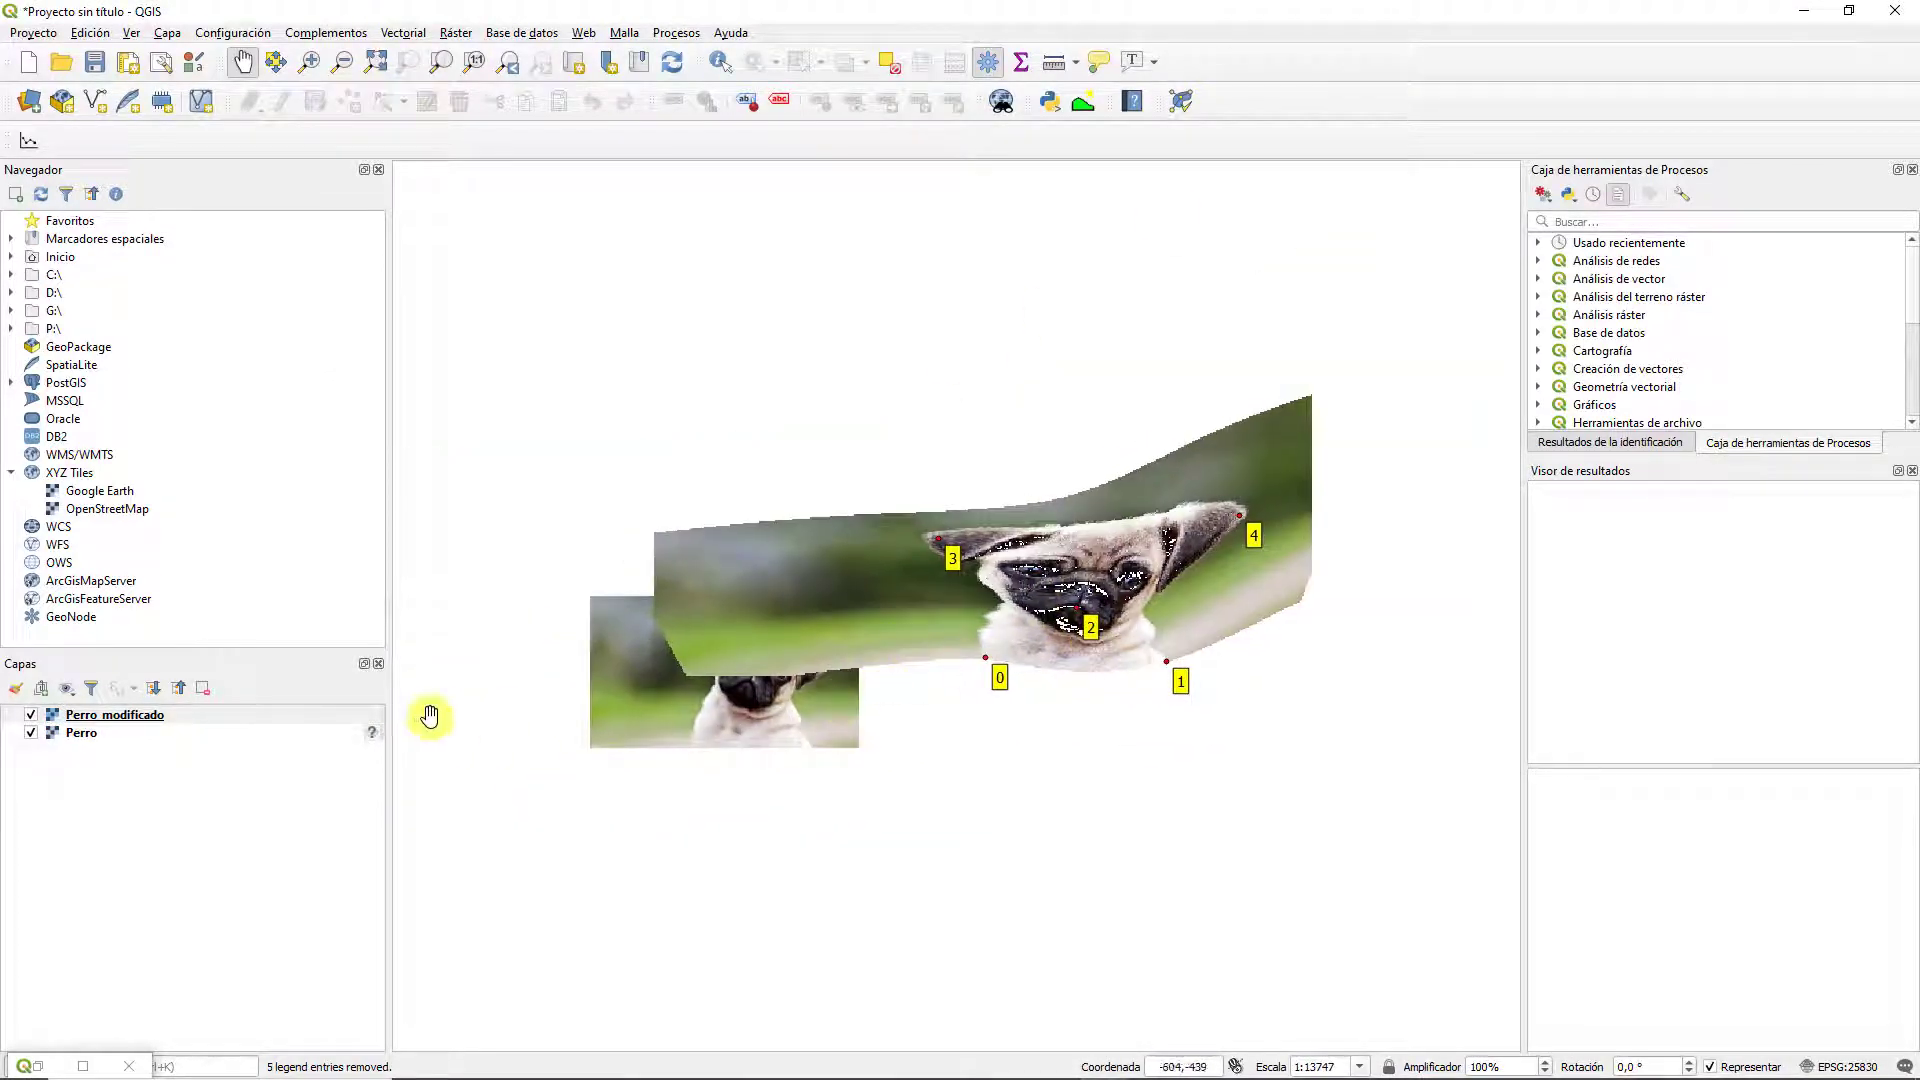
scroll(1162, 612, "up", 1)
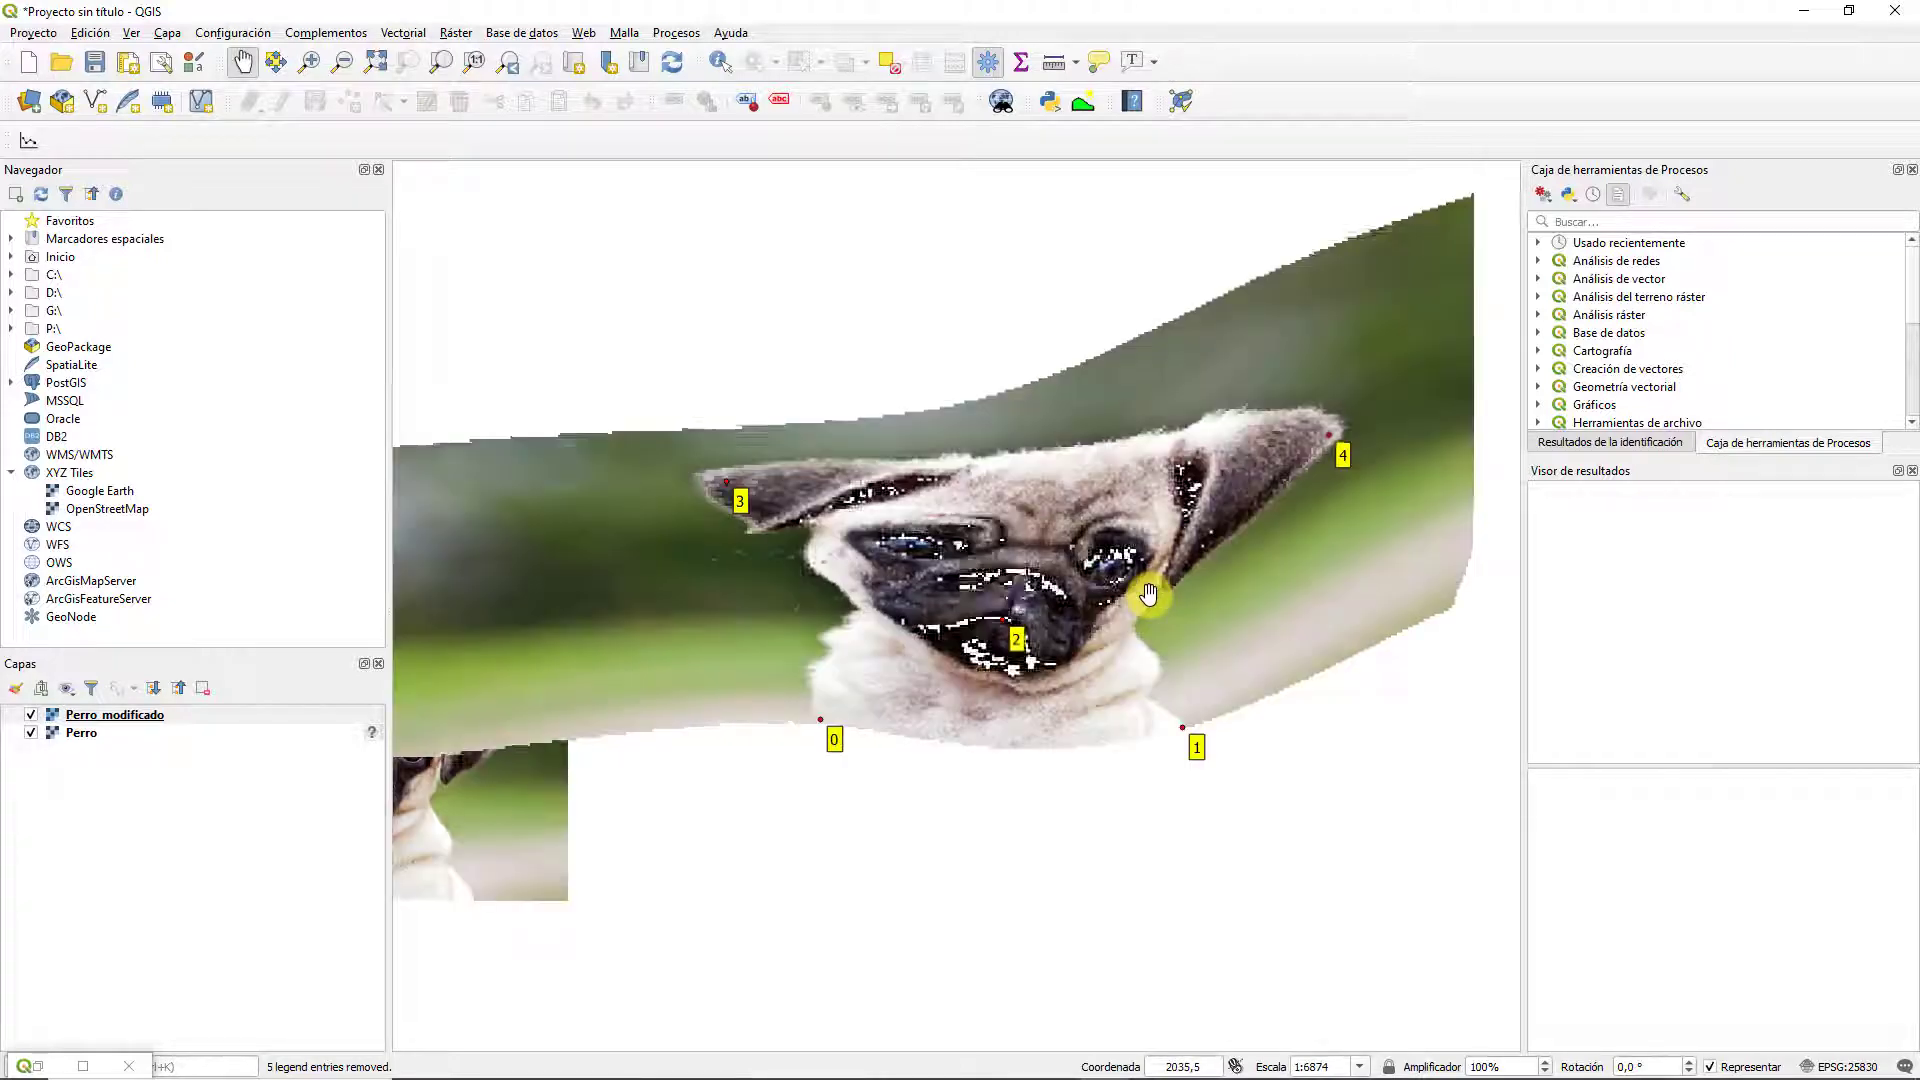
scroll(924, 598, "up", 1)
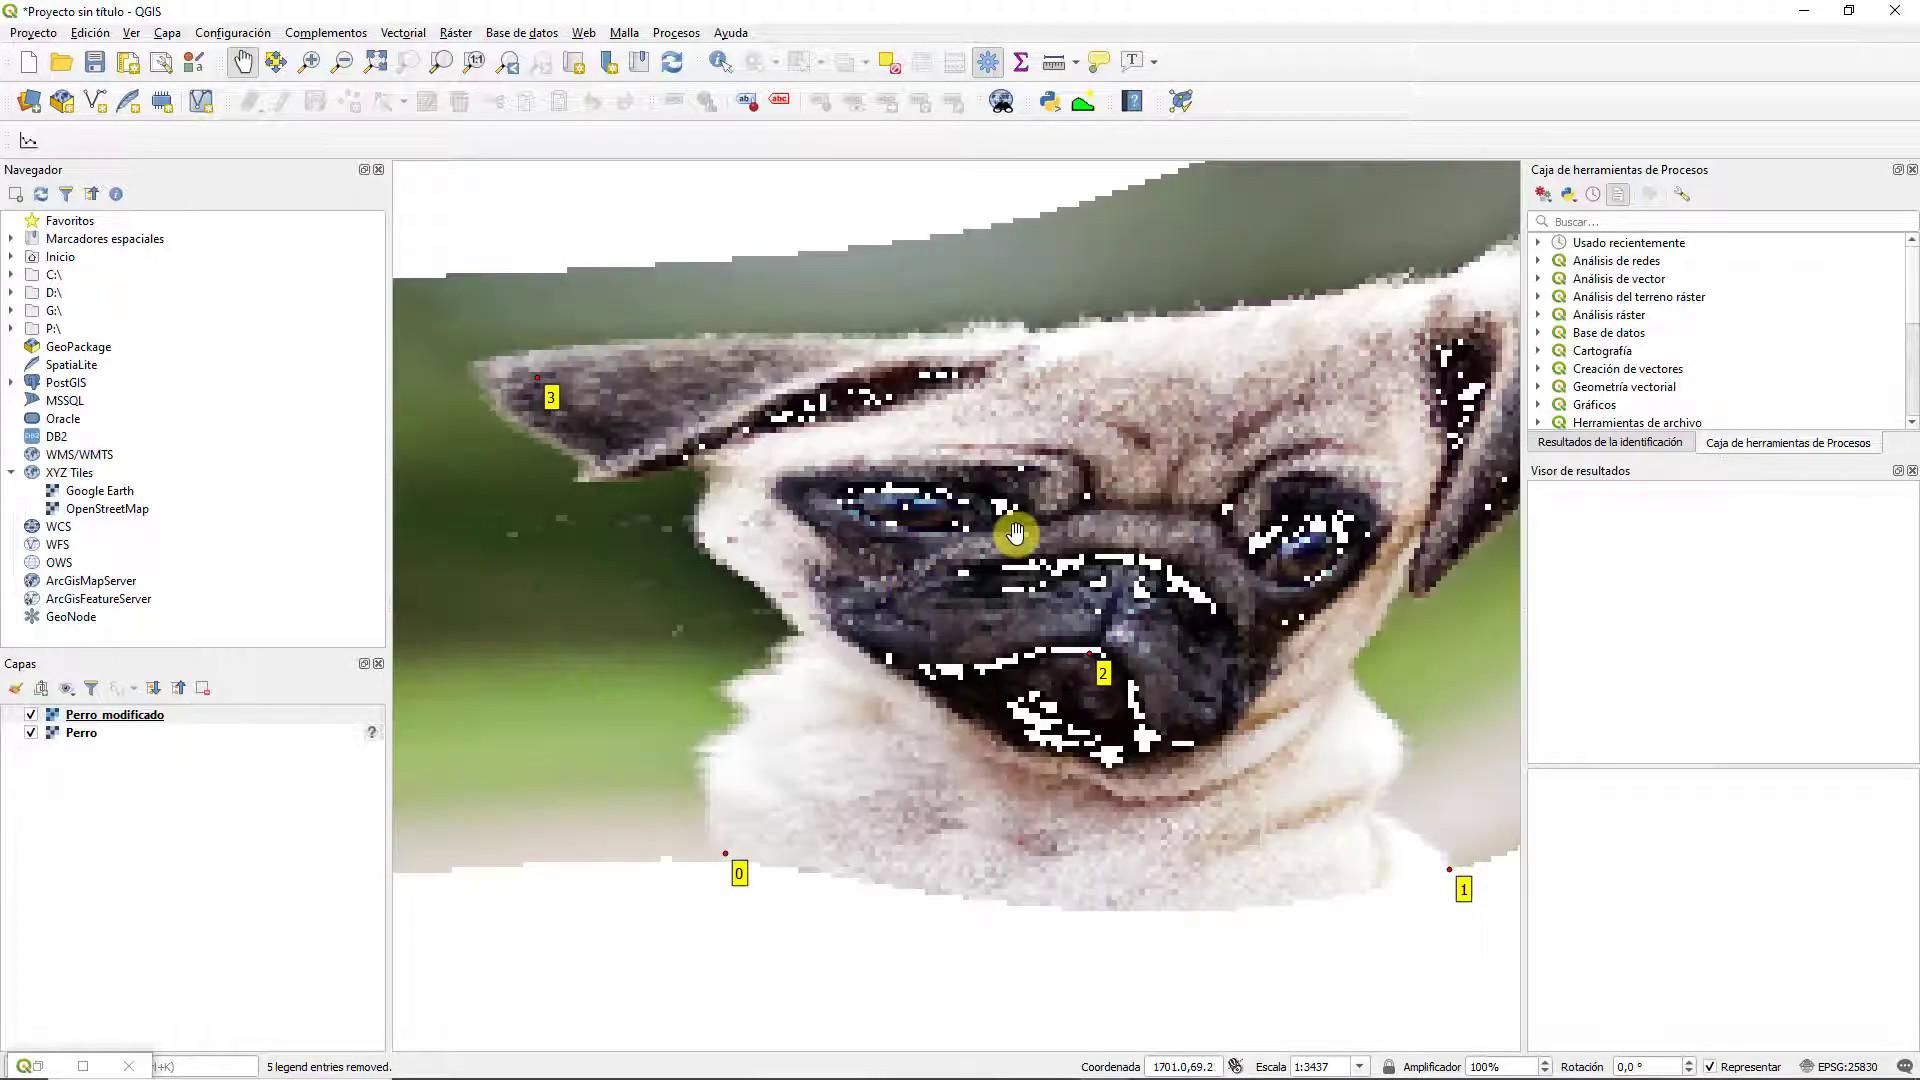
scroll(1005, 539, "down", 1)
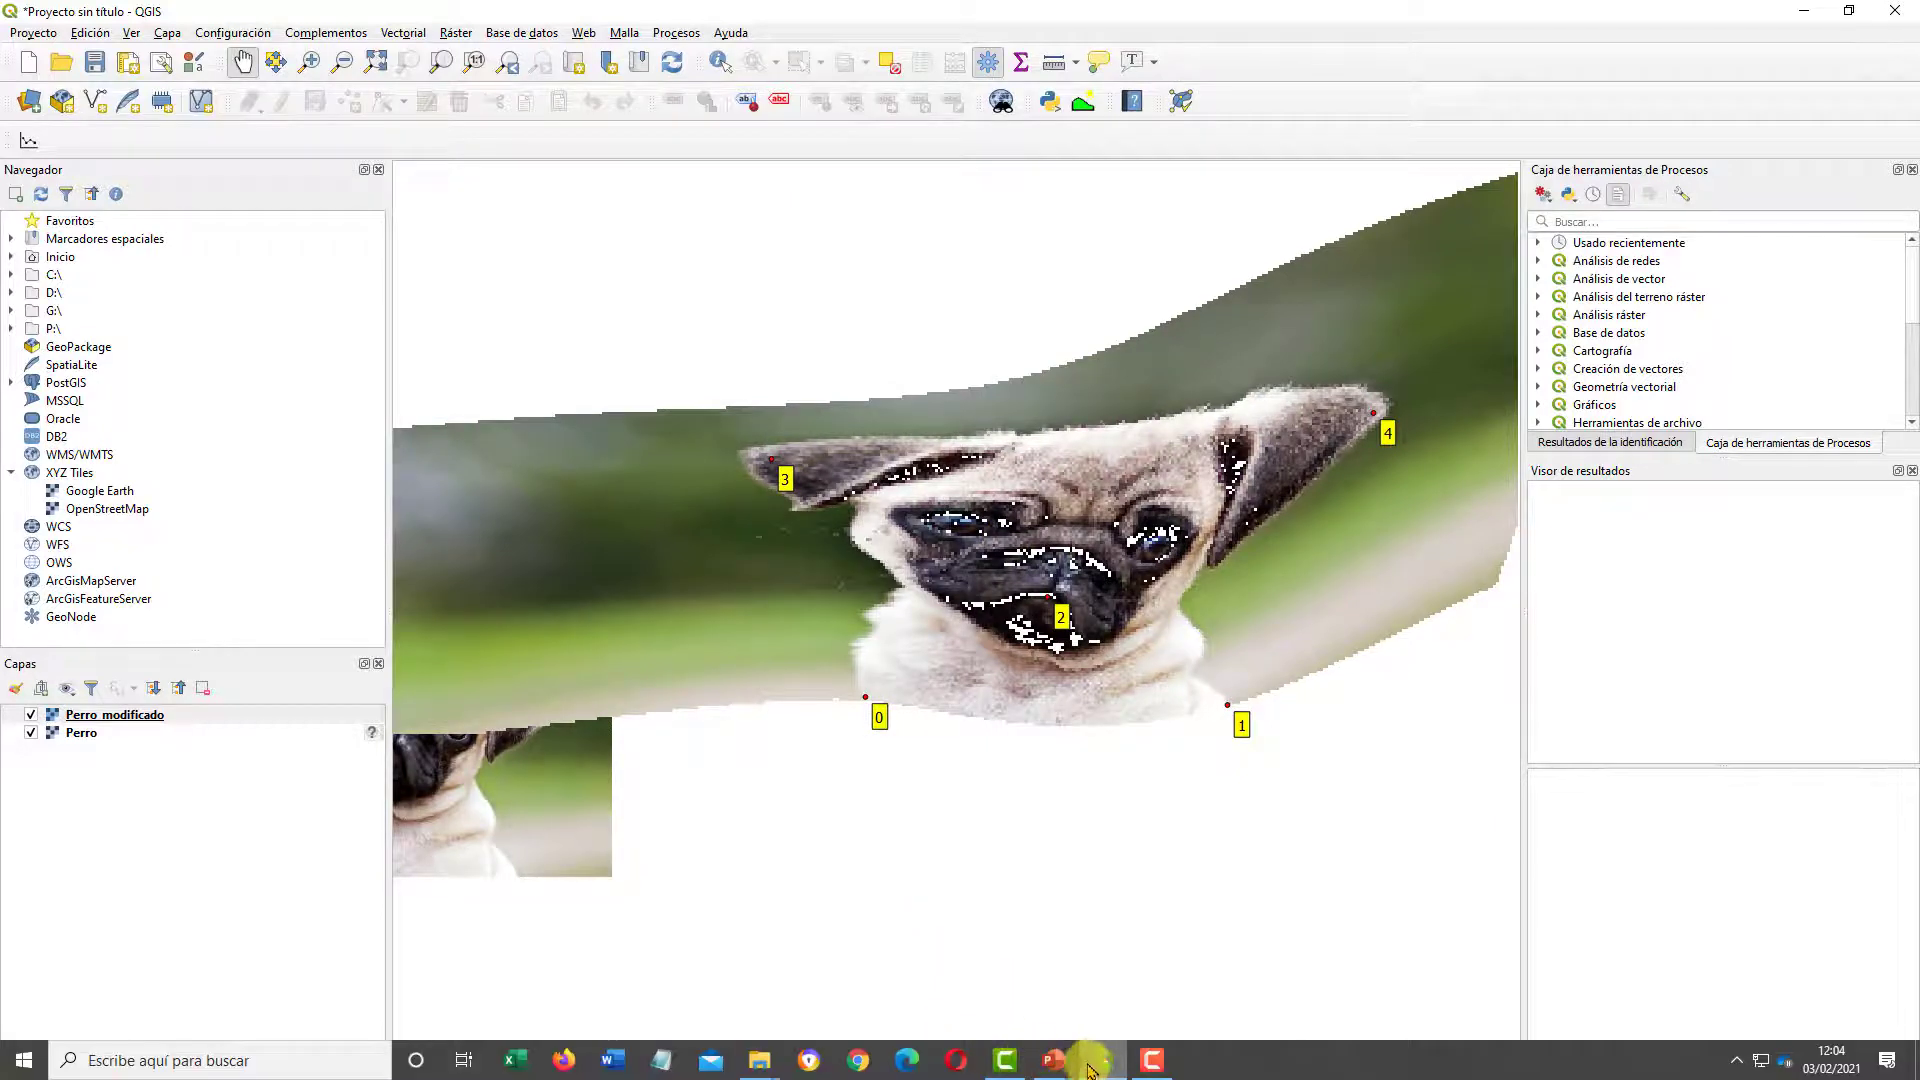
Bring the Georeferencer back up and review its transformation settings, accepting them as they are
left_click(1097, 1062)
left_click(1098, 1062)
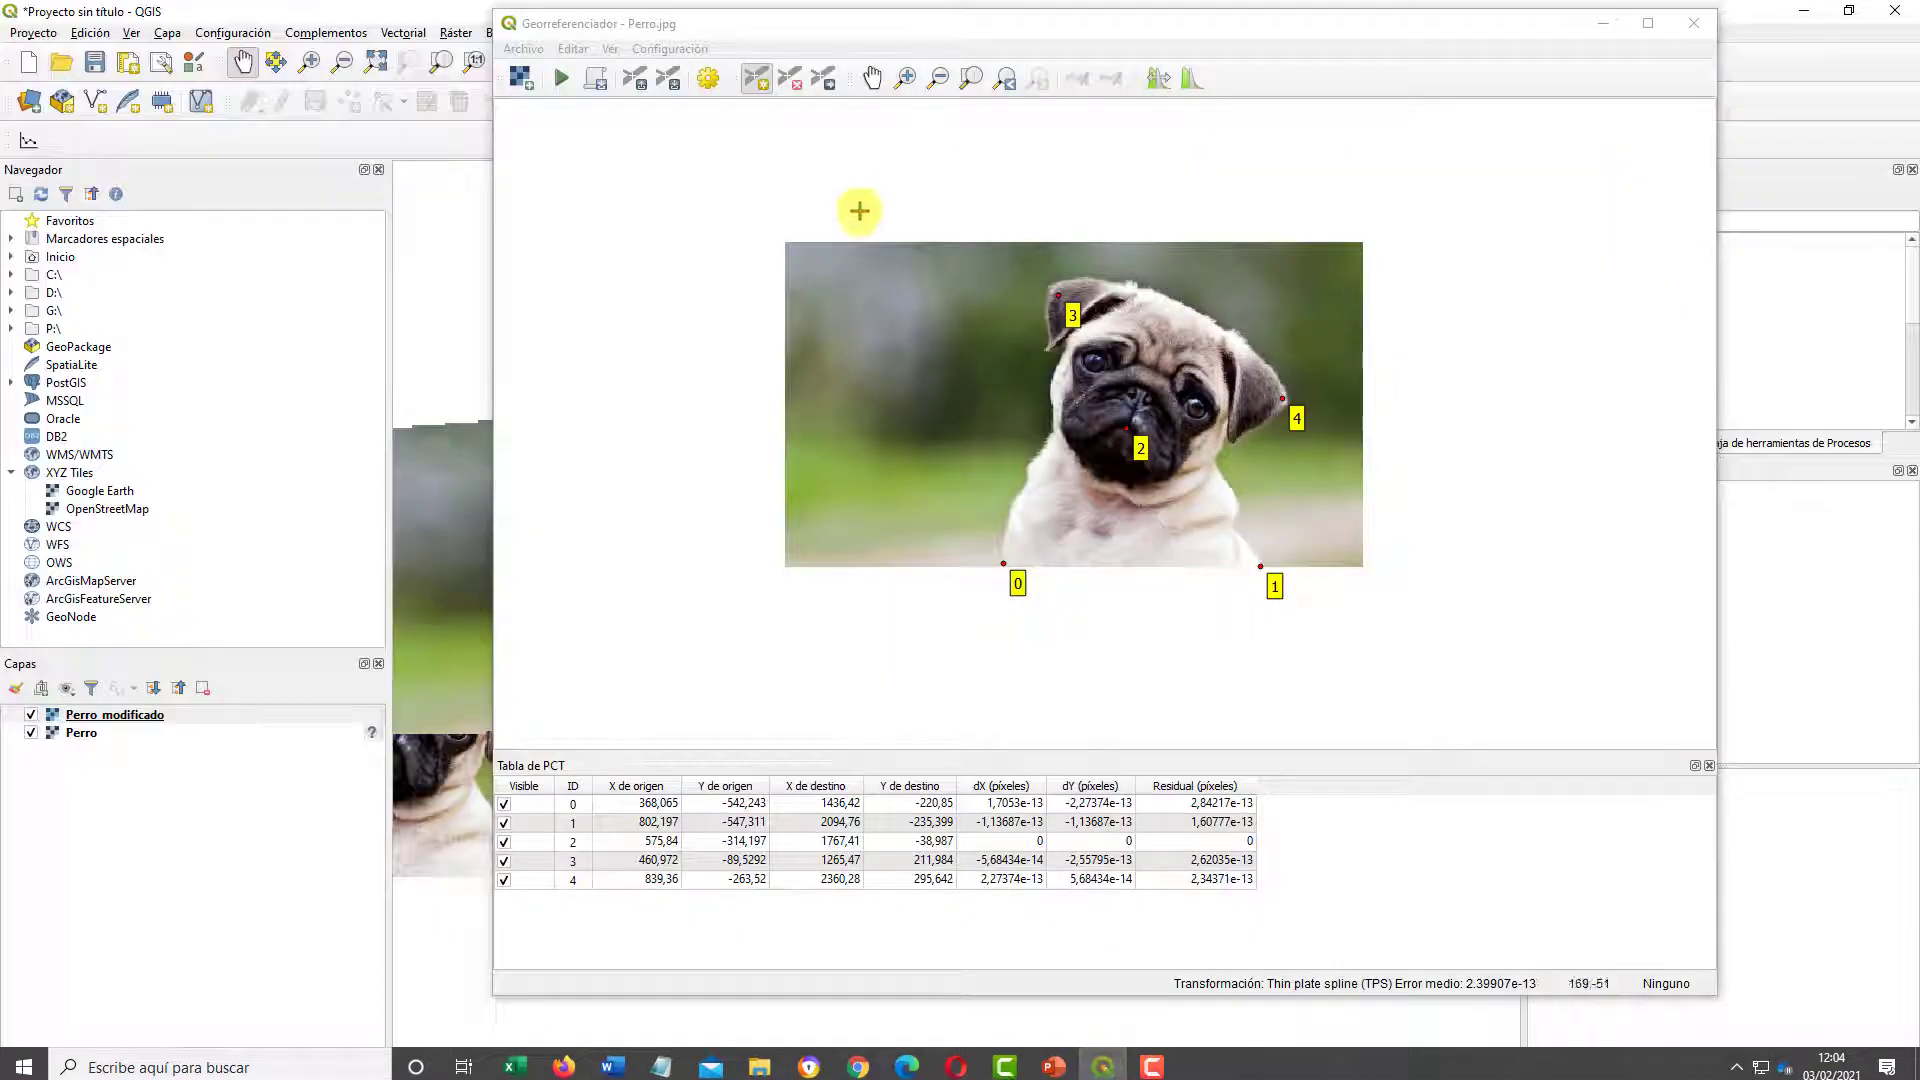
left_click(719, 95)
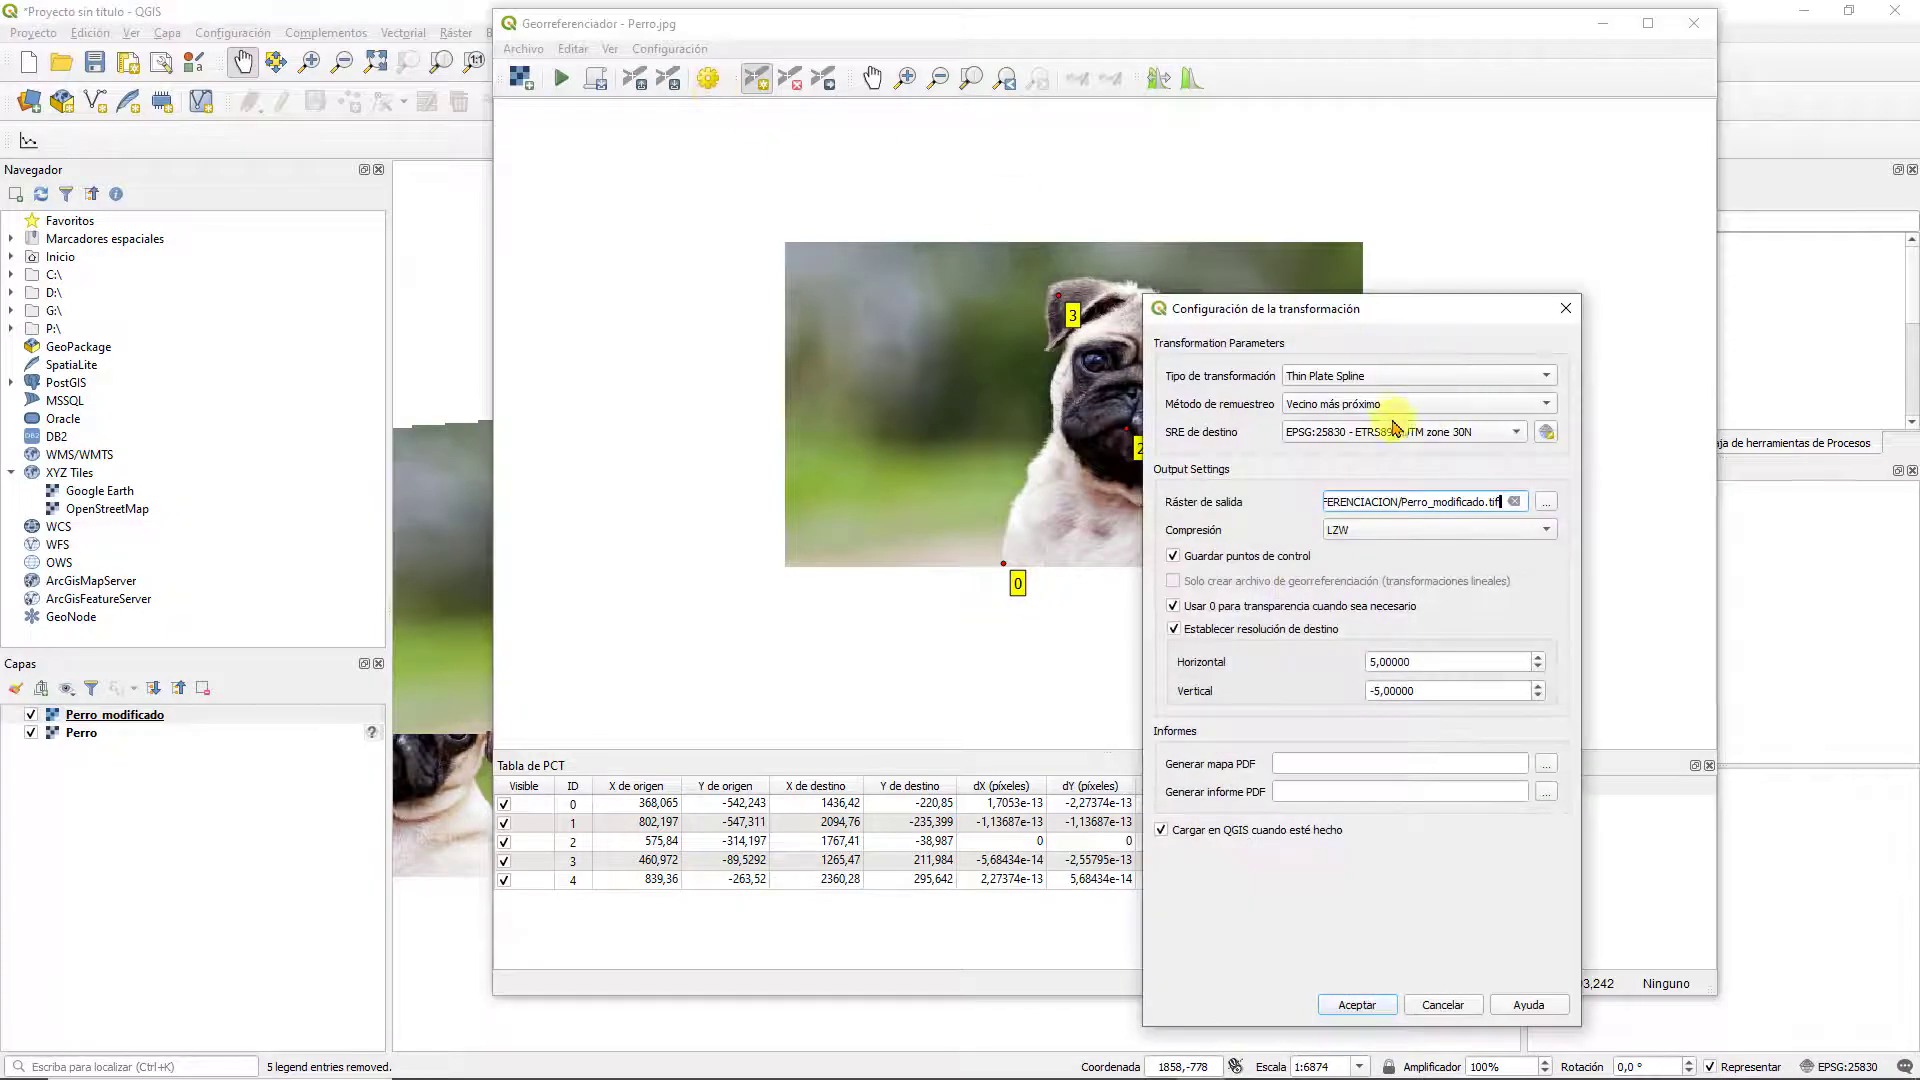
left_click(1358, 1005)
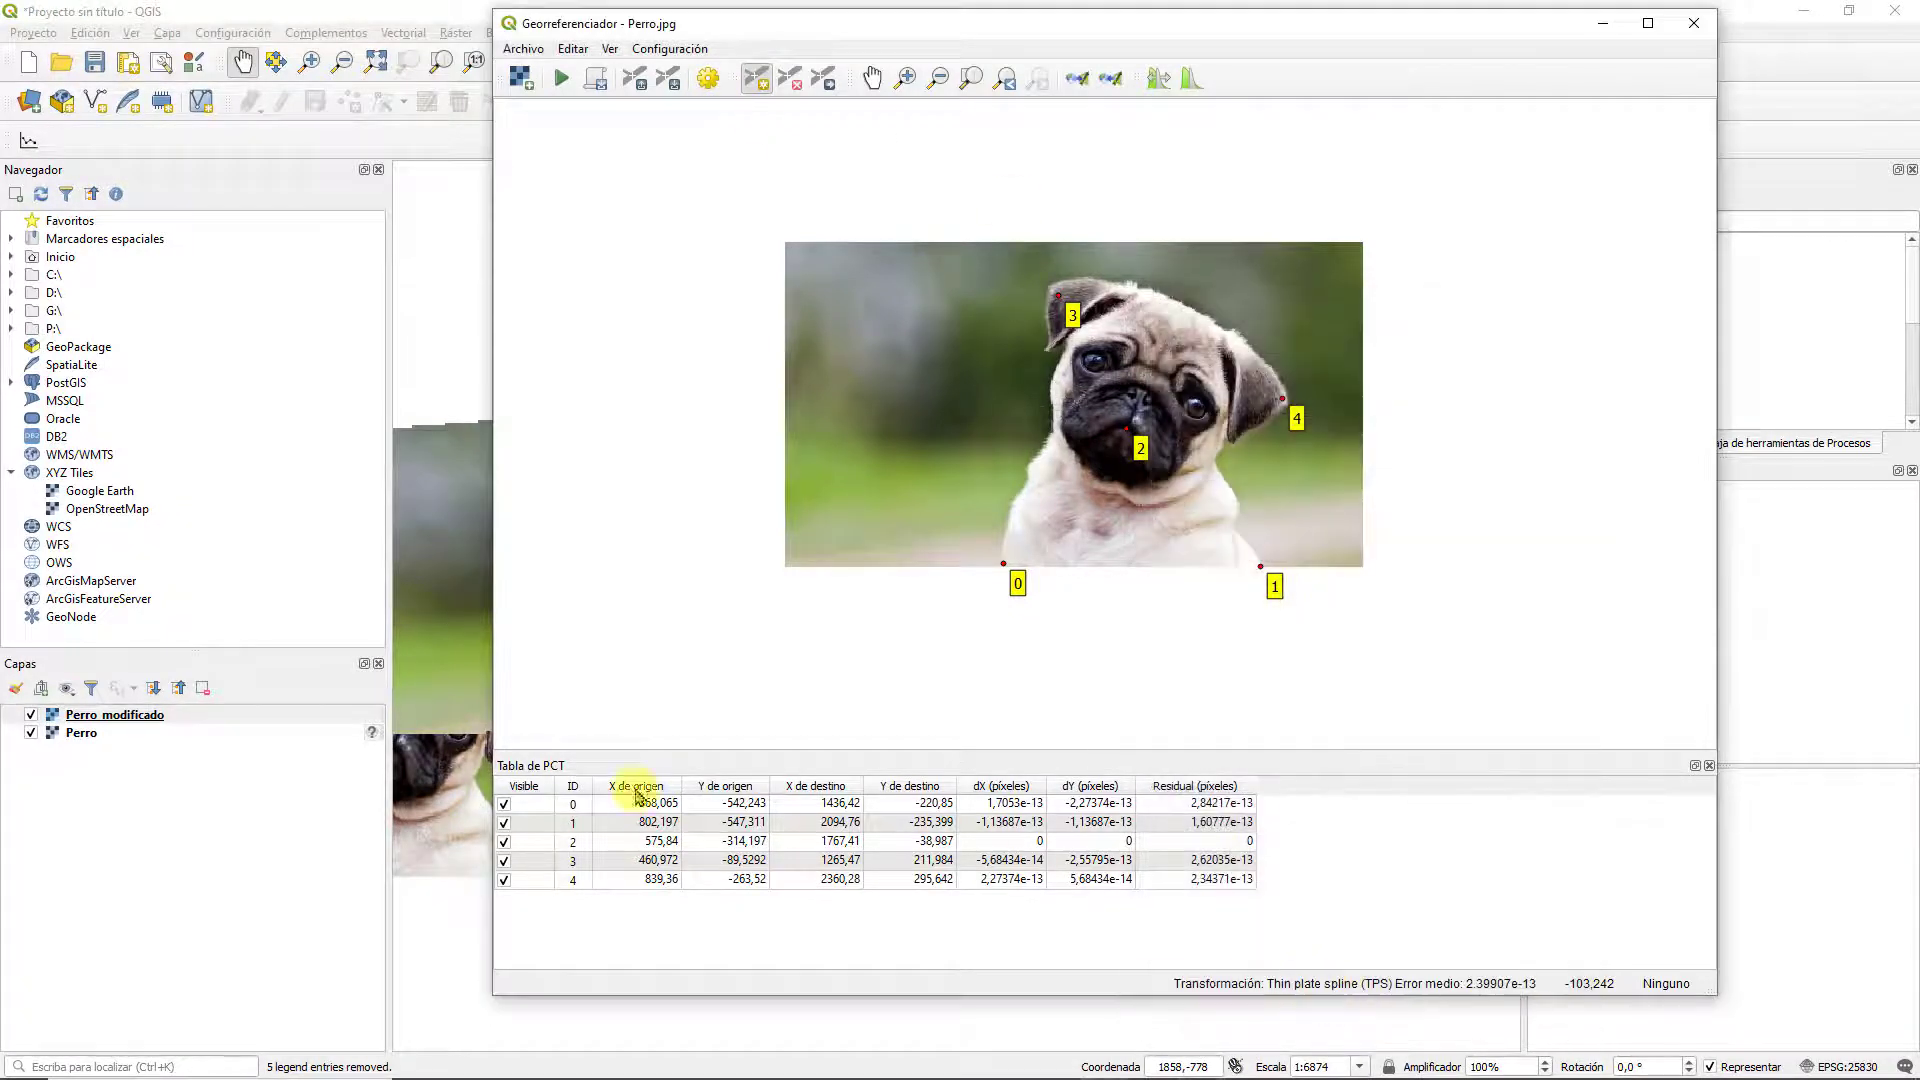
Move the Georeferencer window aside and examine the dark areas of the warped dog's face against the original Perro image
left_click_drag(807, 32, 1794, 72)
left_click(1290, 520)
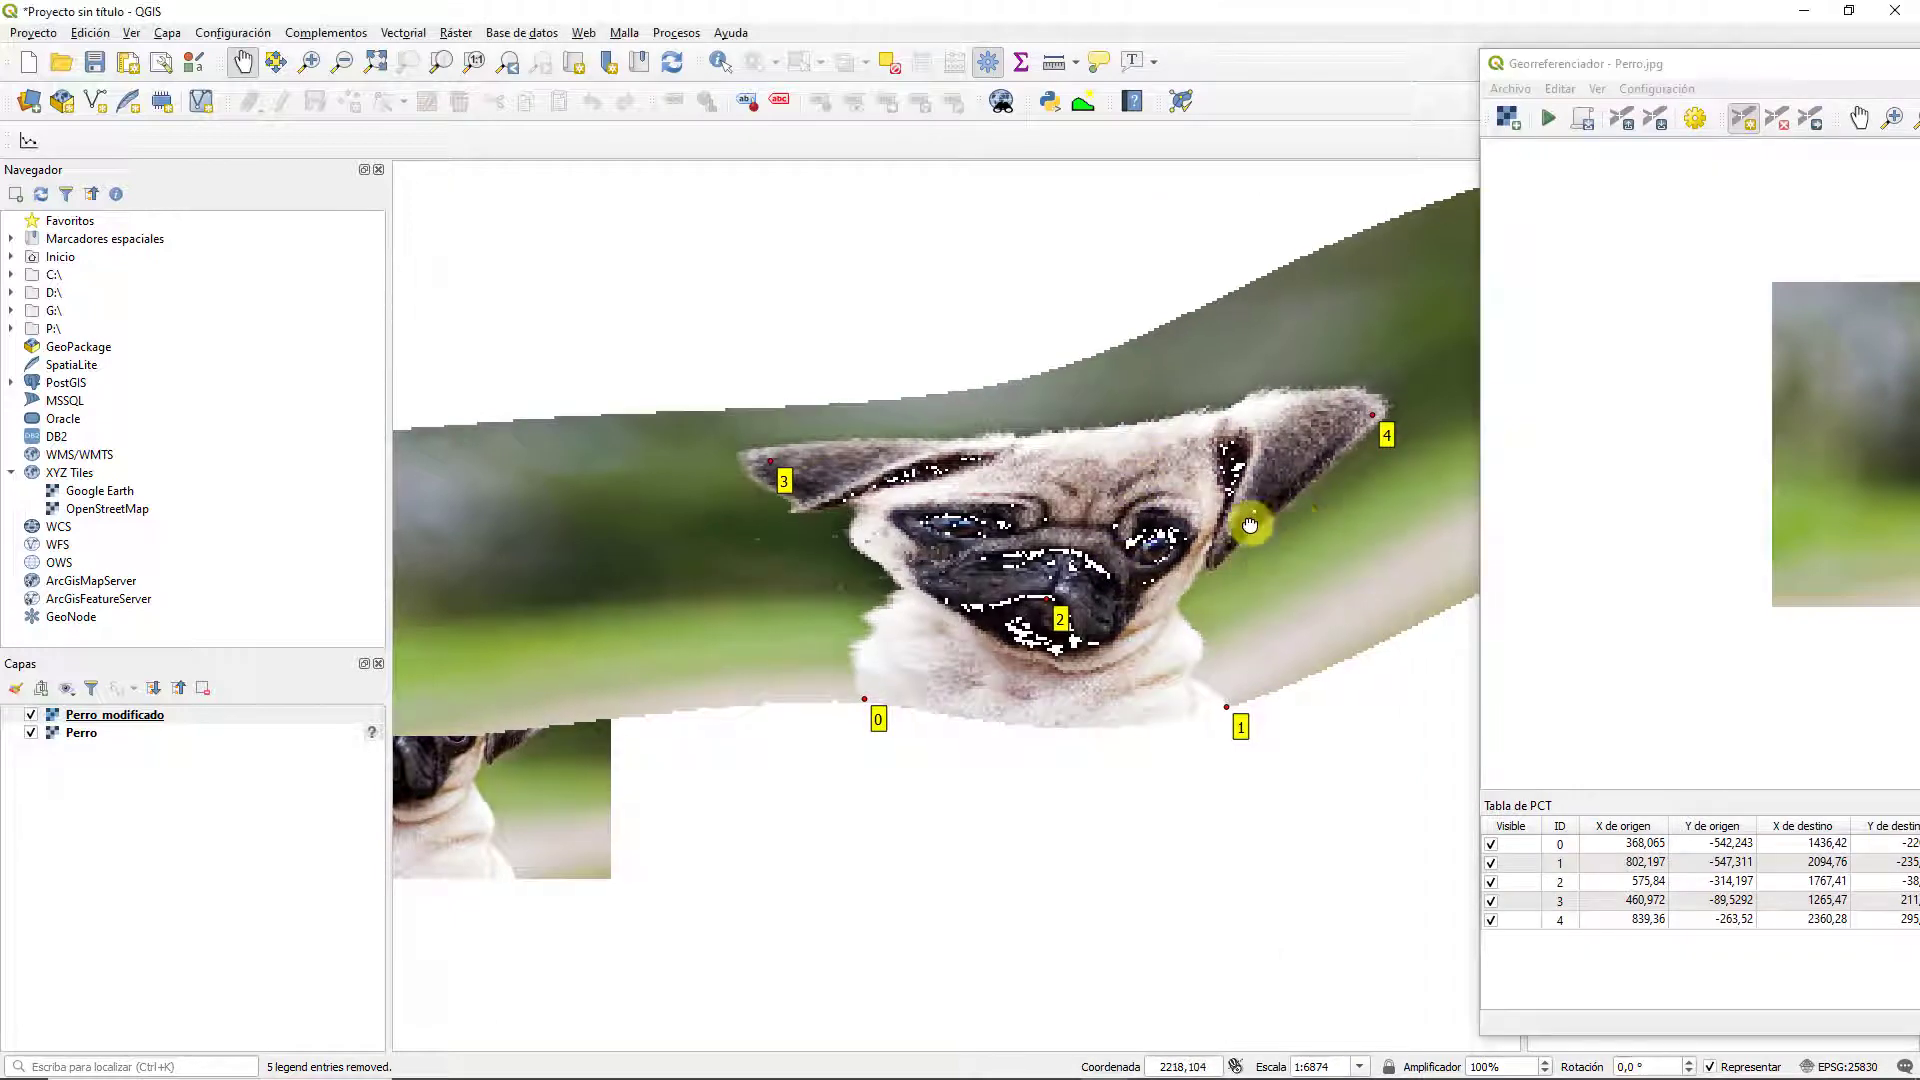
scroll(1200, 527, "up", 2)
scroll(933, 497, "down", 2)
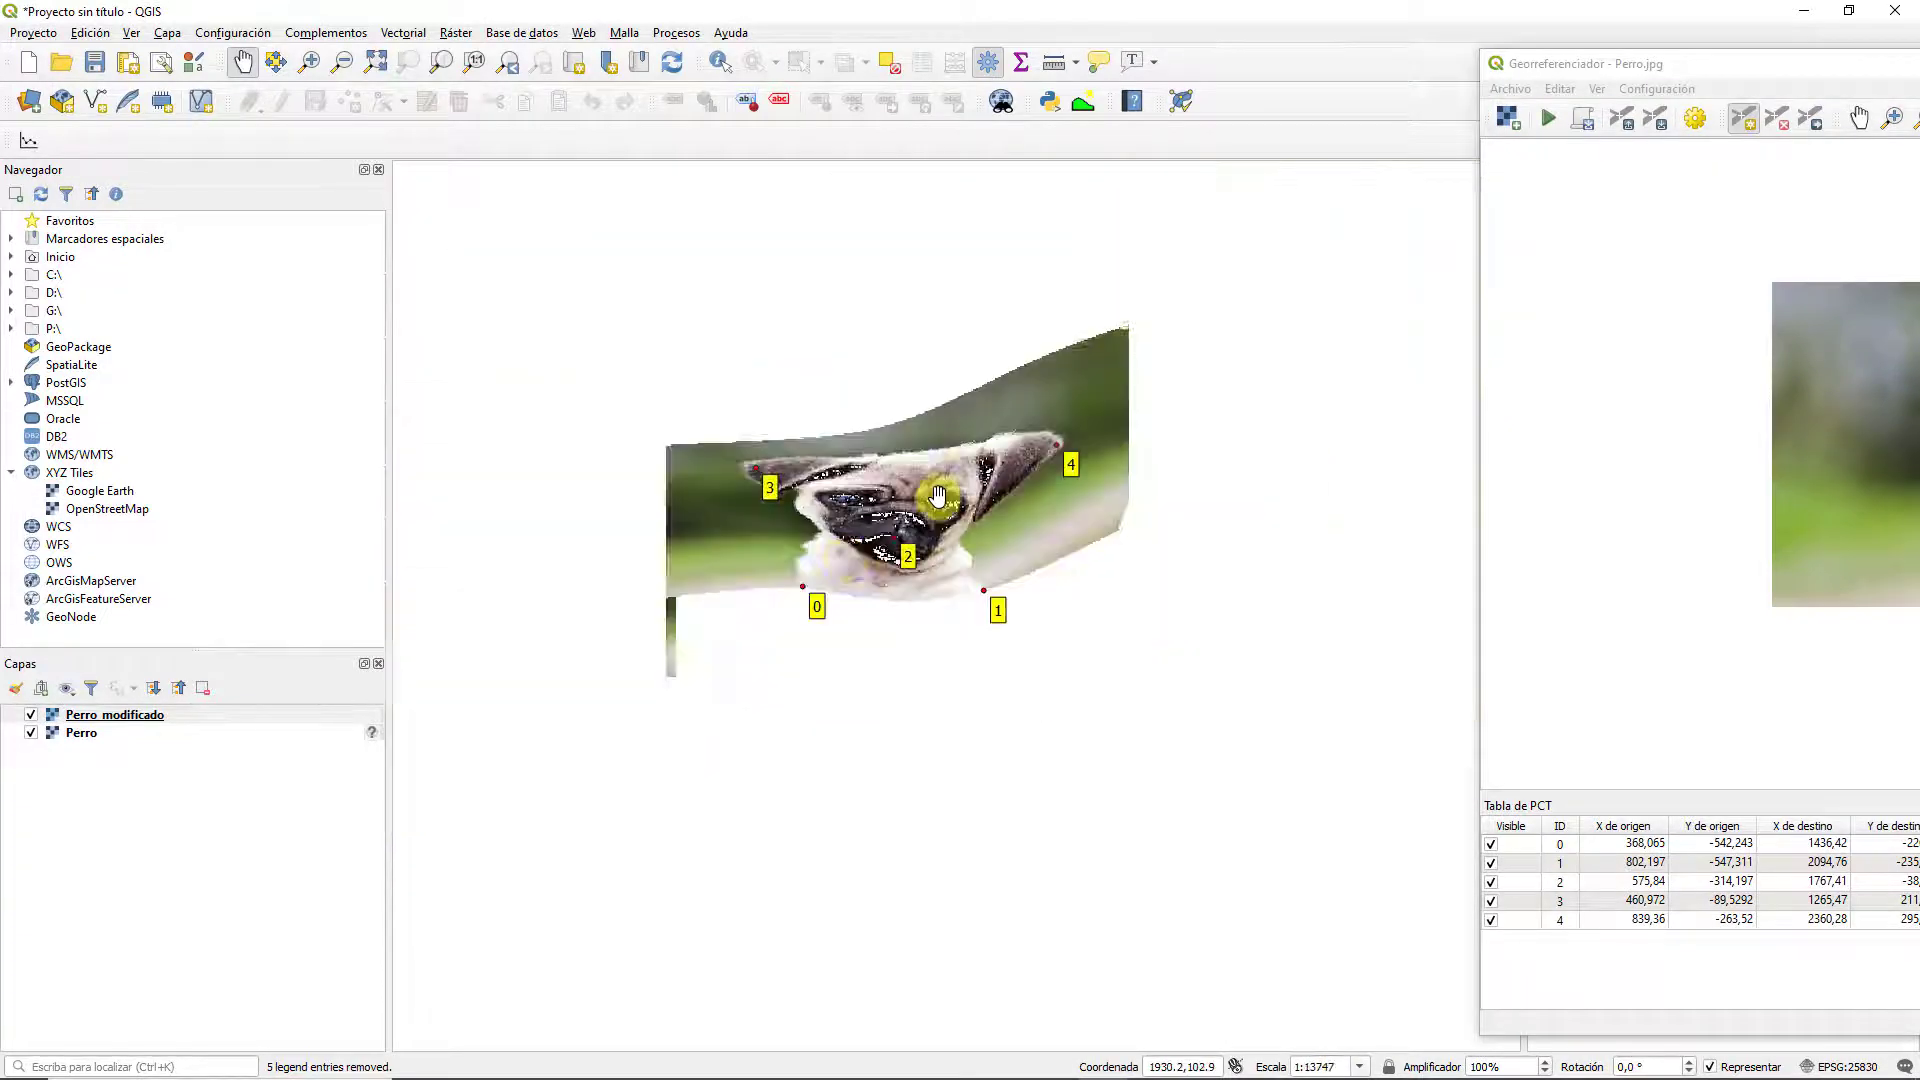
scroll(570, 617, "up", 2)
scroll(635, 562, "down", 4)
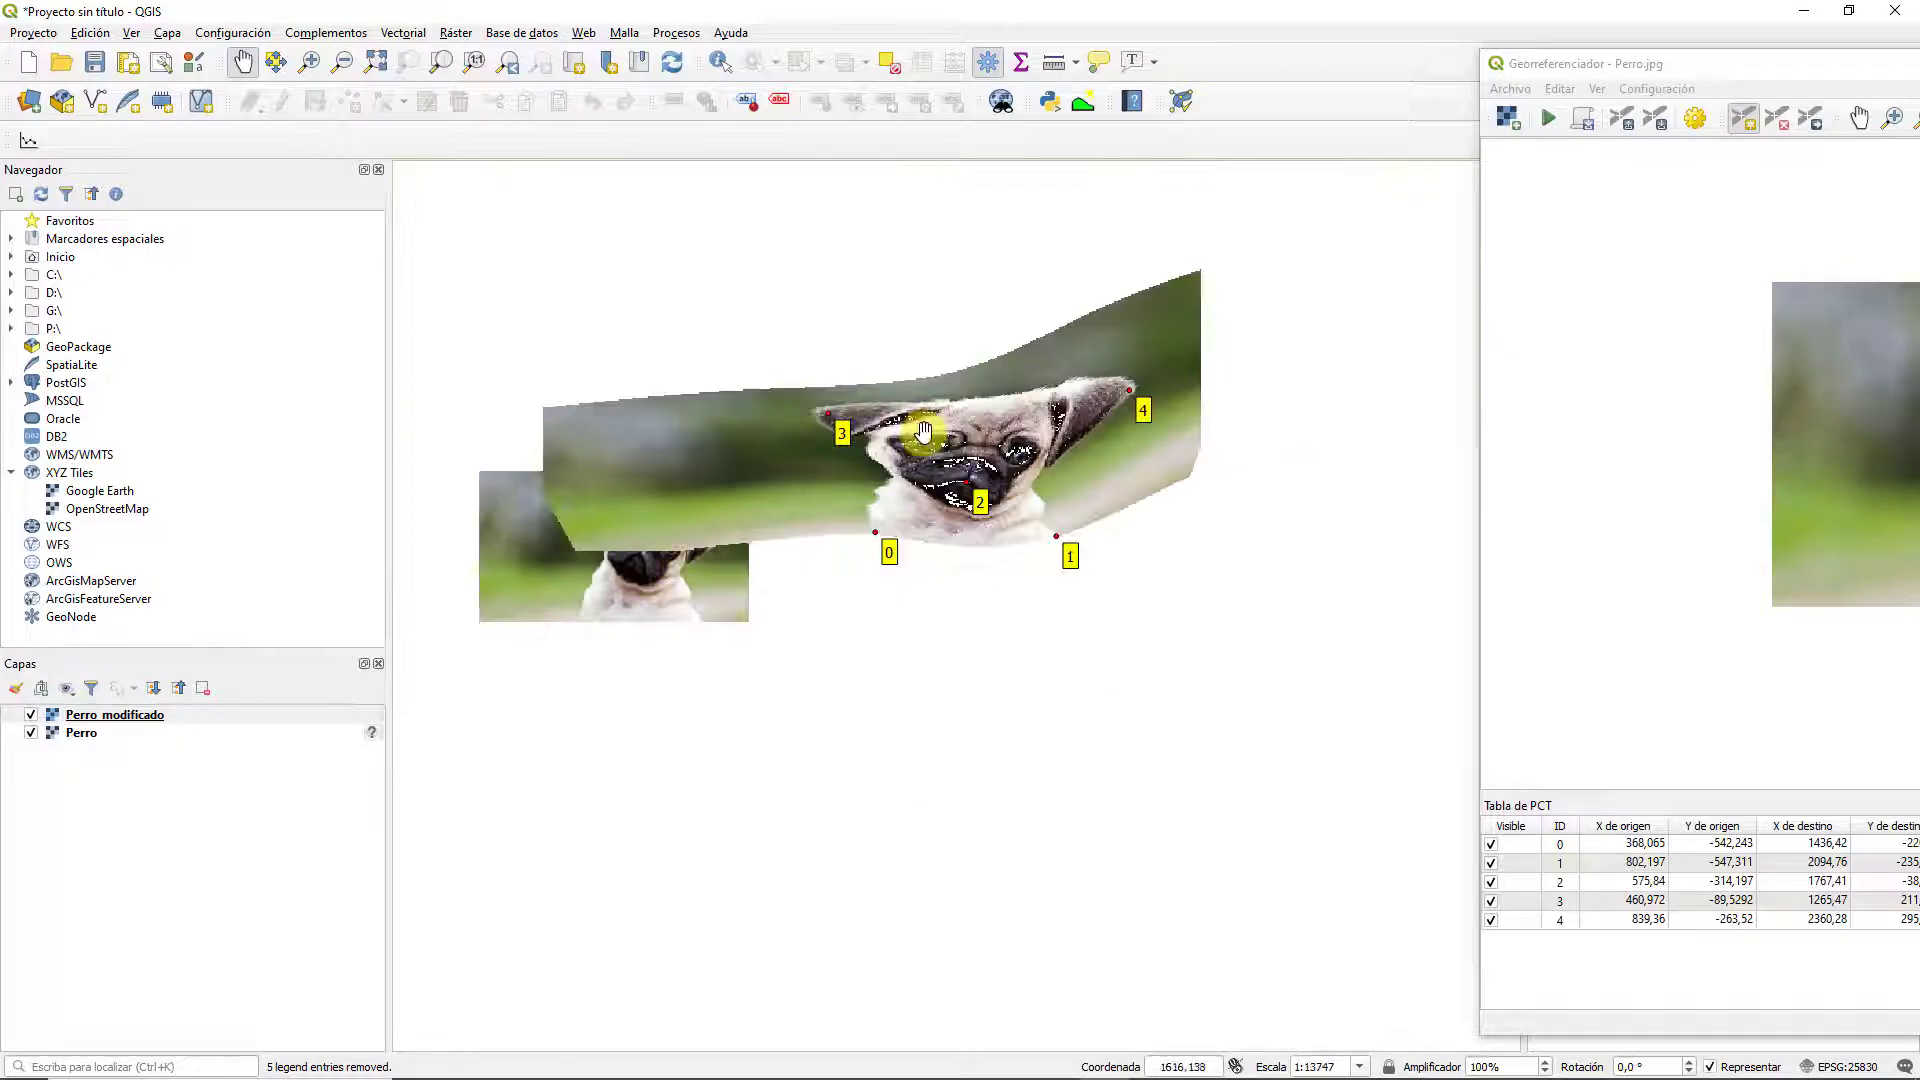
scroll(930, 445, "up", 2)
scroll(957, 528, "up", 1)
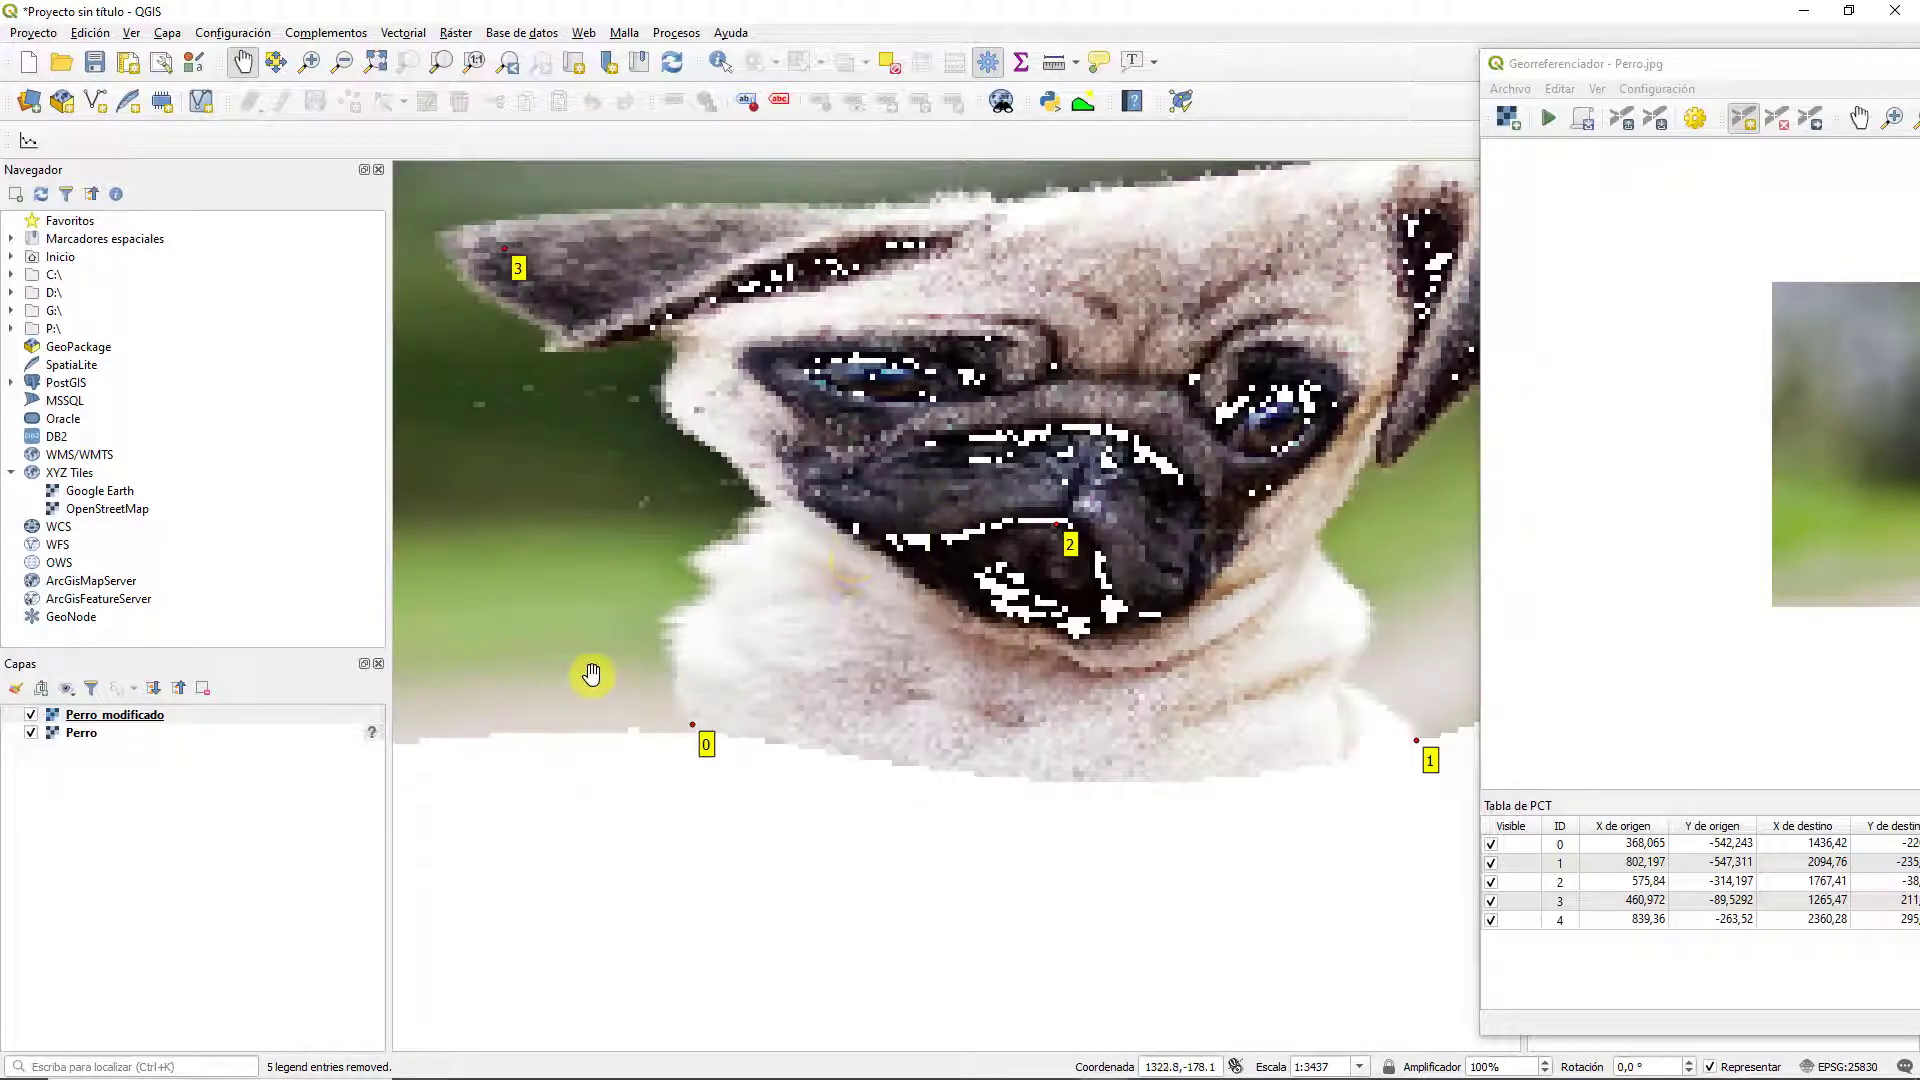
scroll(690, 650, "down", 2)
scroll(478, 709, "up", 1)
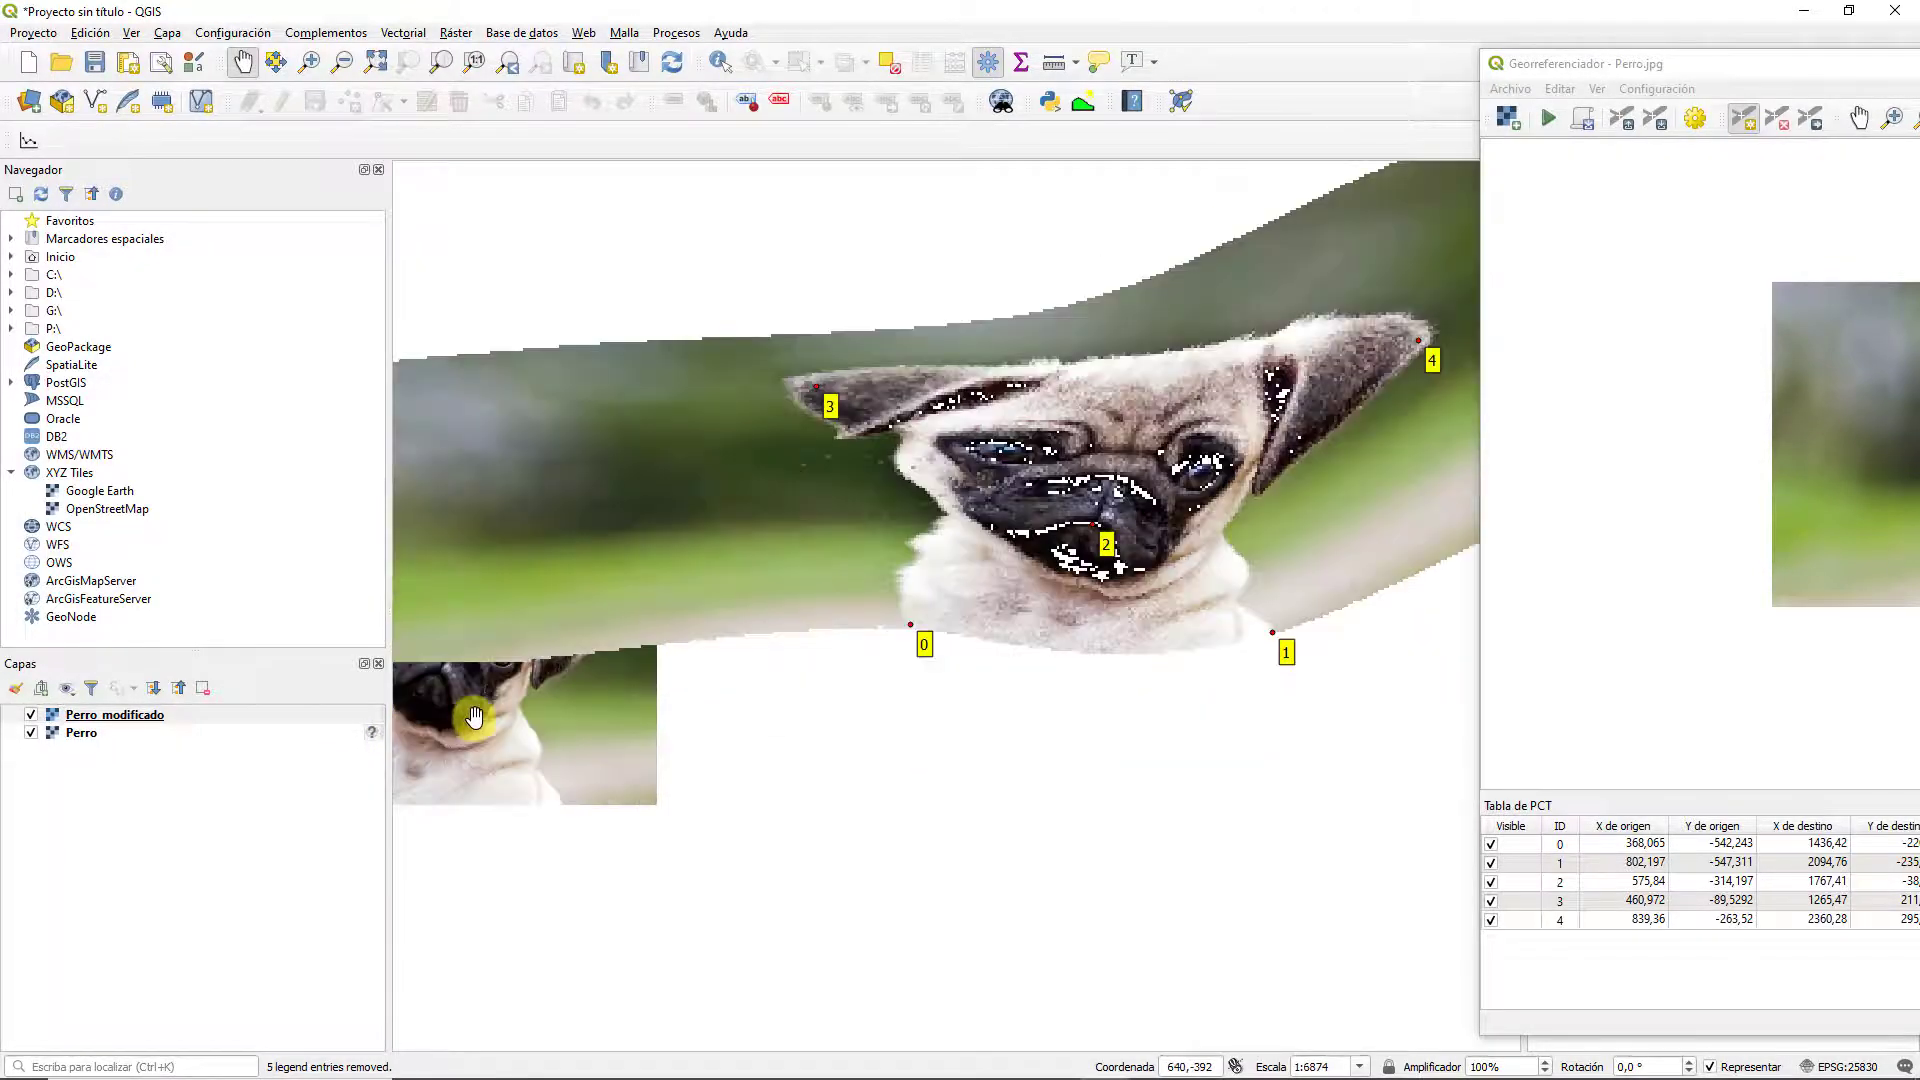
scroll(1060, 530, "up", 2)
scroll(1088, 524, "down", 2)
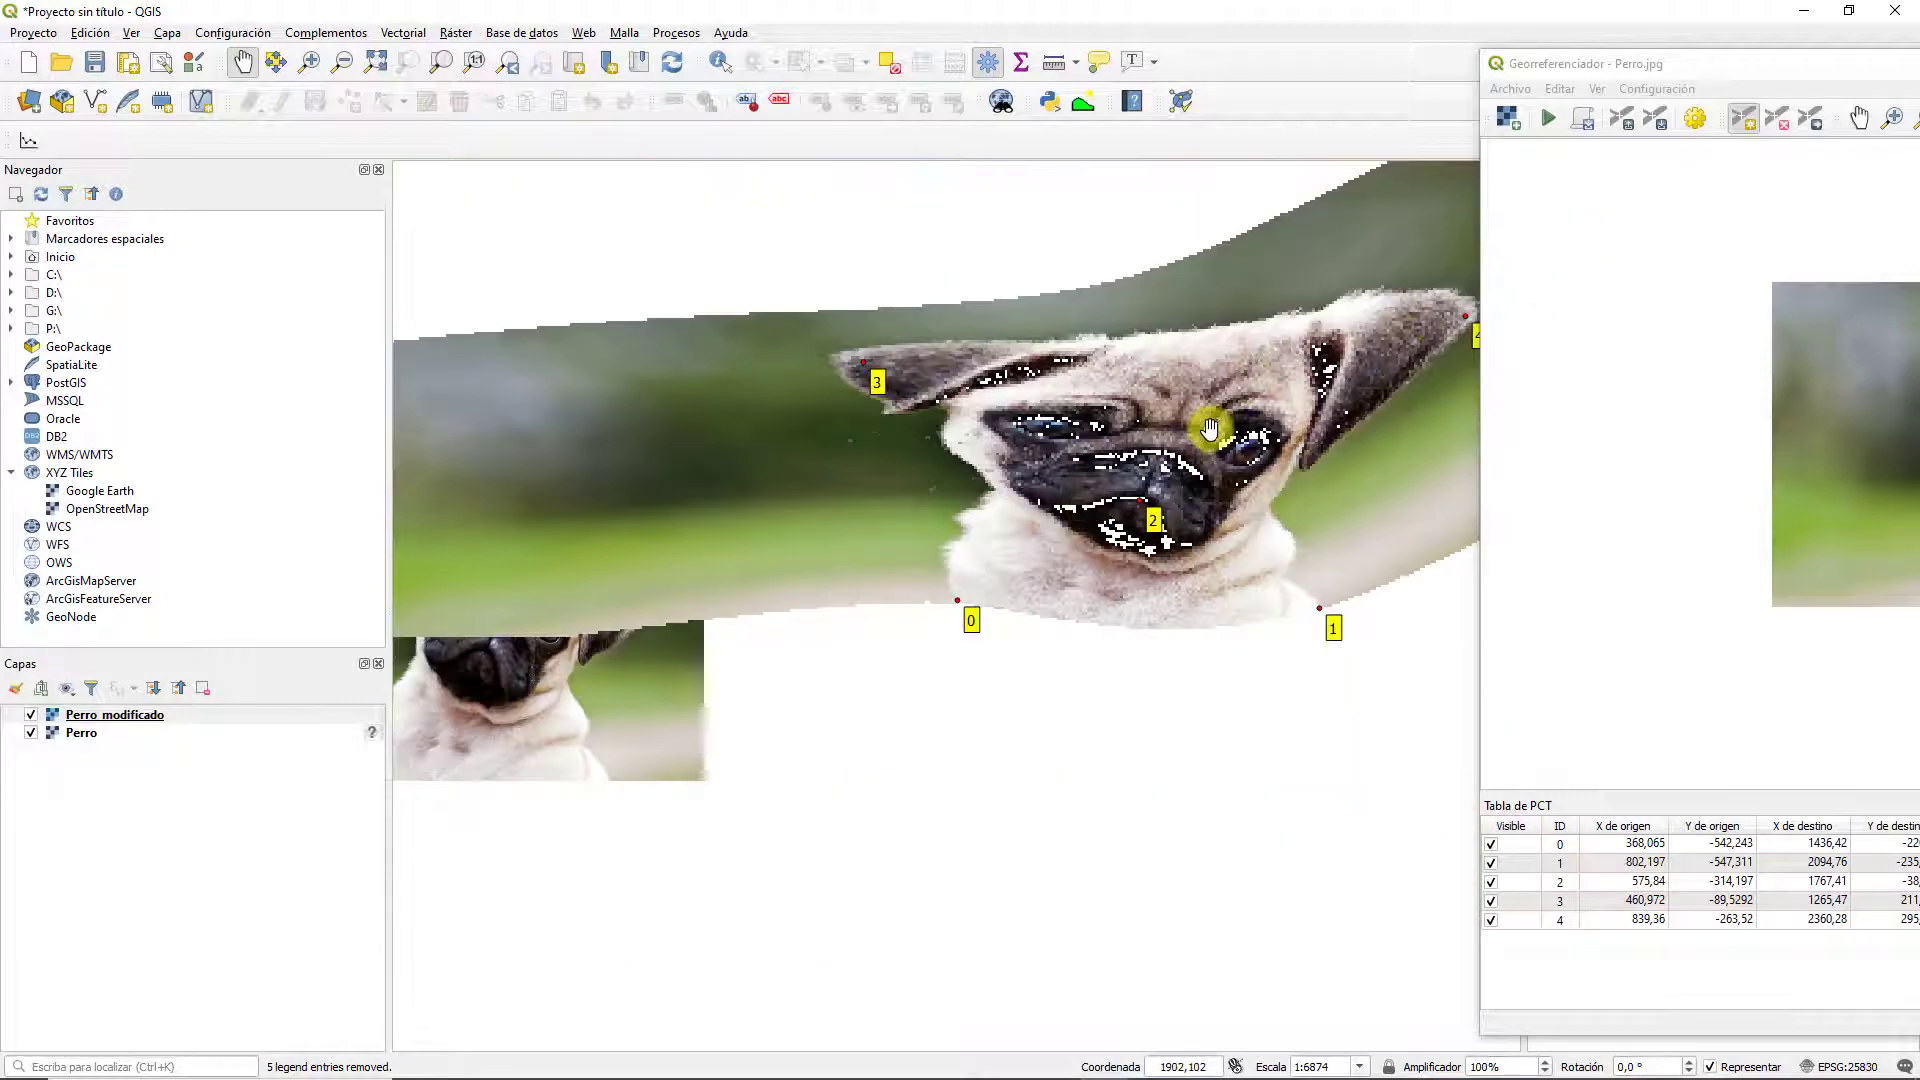
Turn off using 0 for transparency in the transformation settings, rerun the georeferencing to Perro_modificado and inspect the dog's face
left_click(1694, 120)
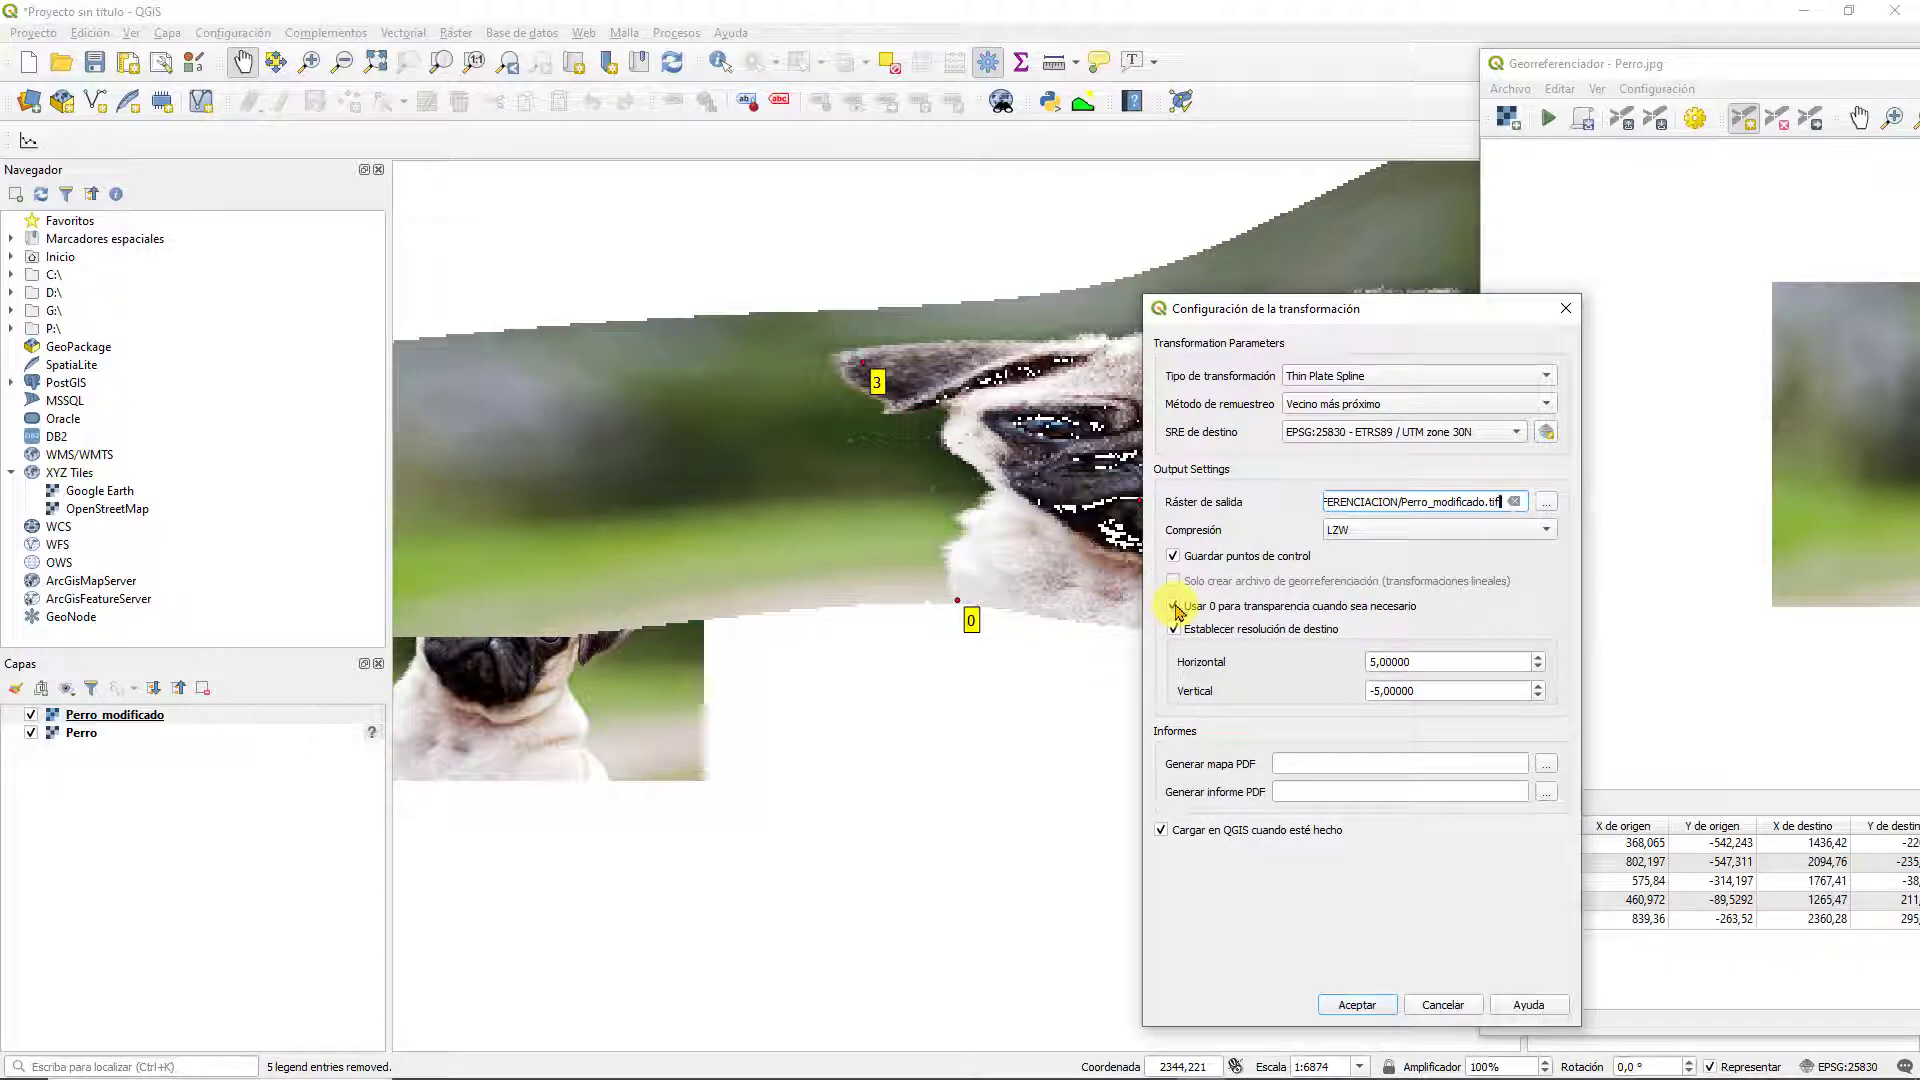
left_click(1358, 1004)
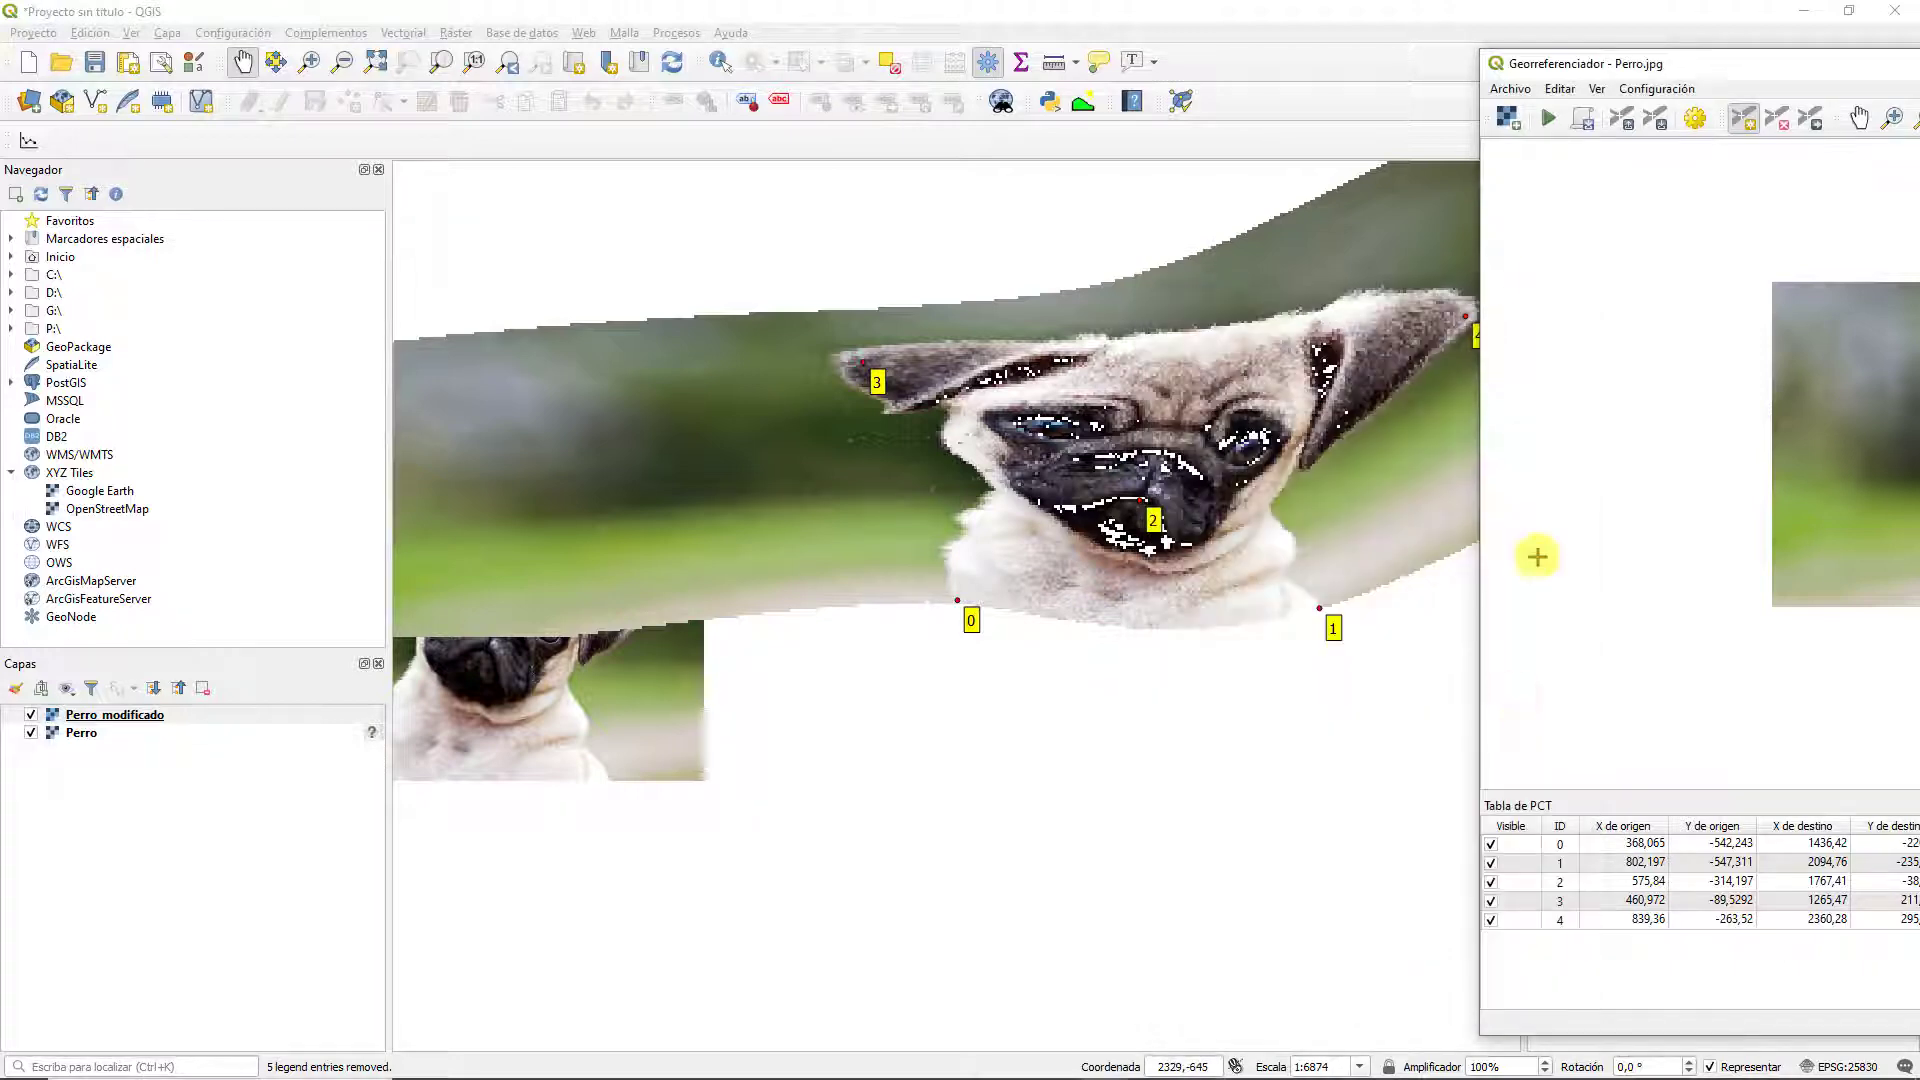
left_click(1549, 118)
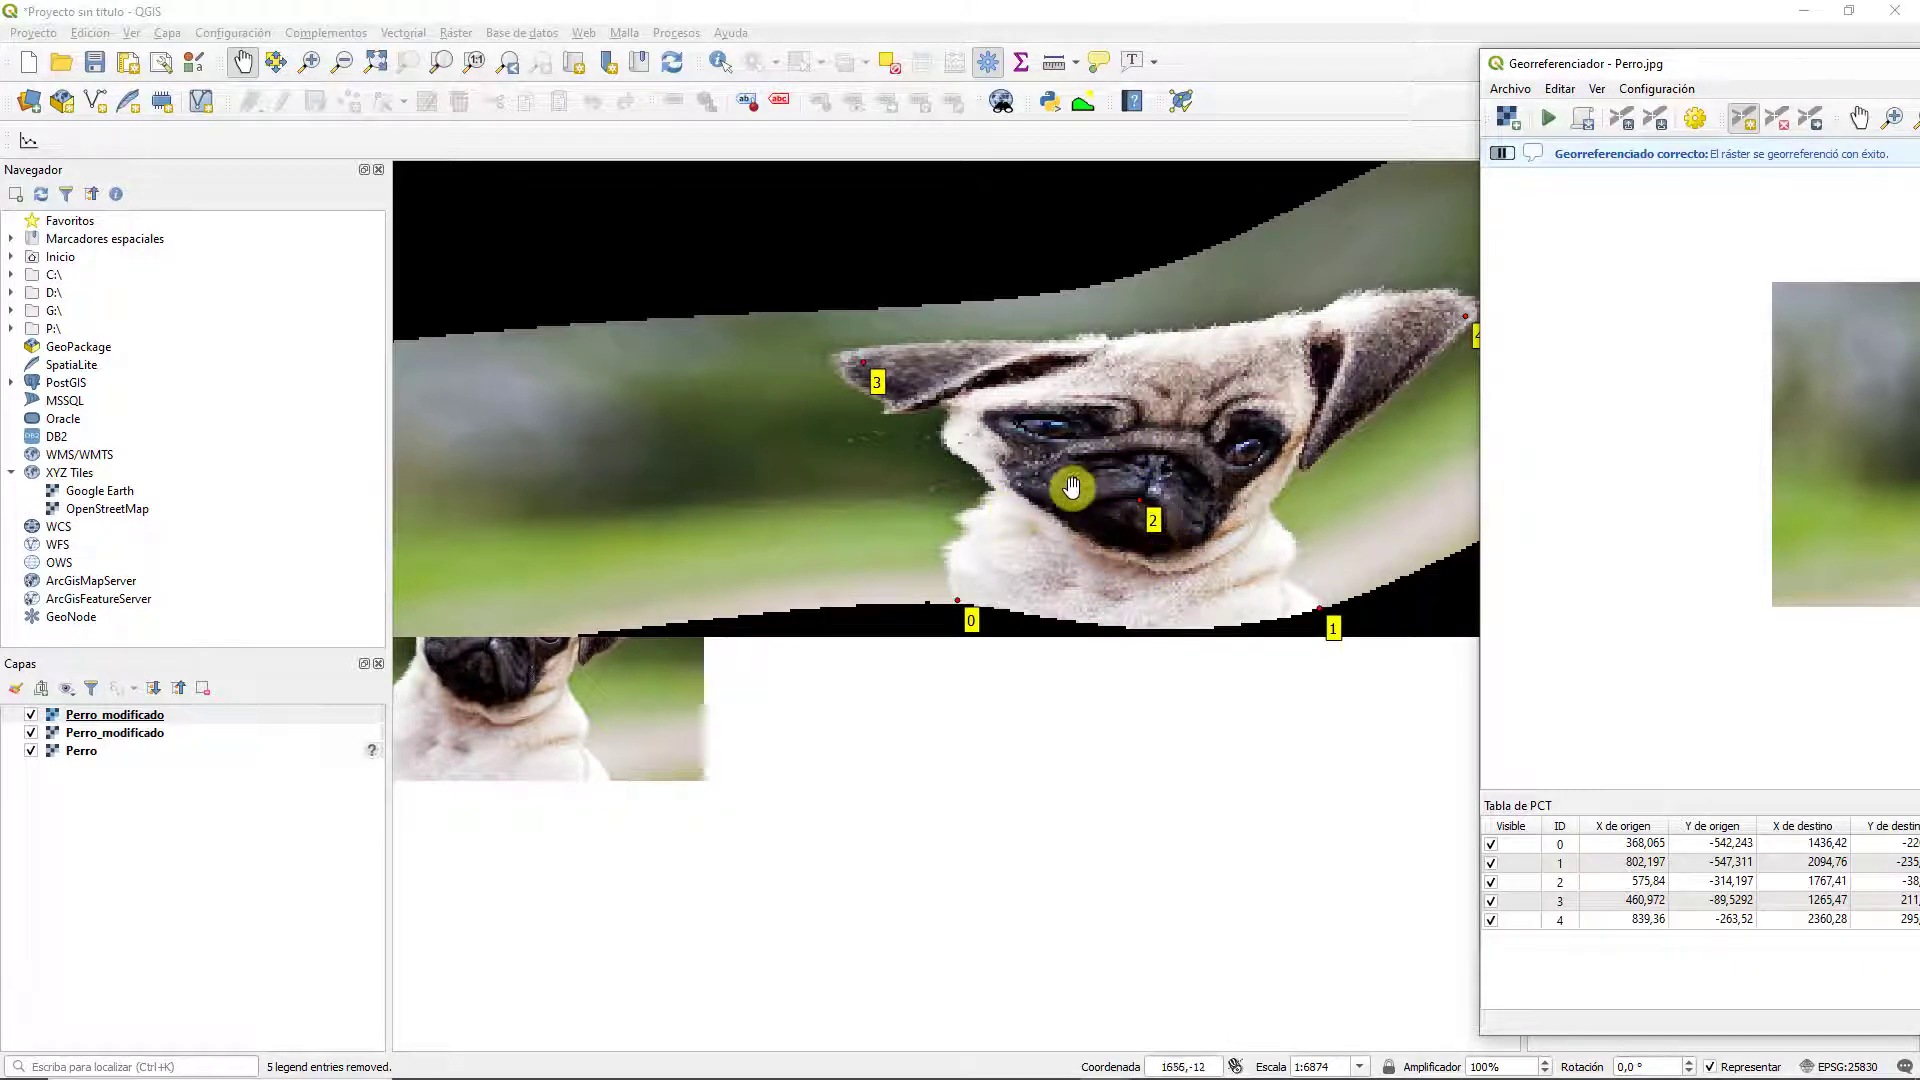
scroll(1067, 484, "down", 1)
scroll(1120, 542, "up", 2)
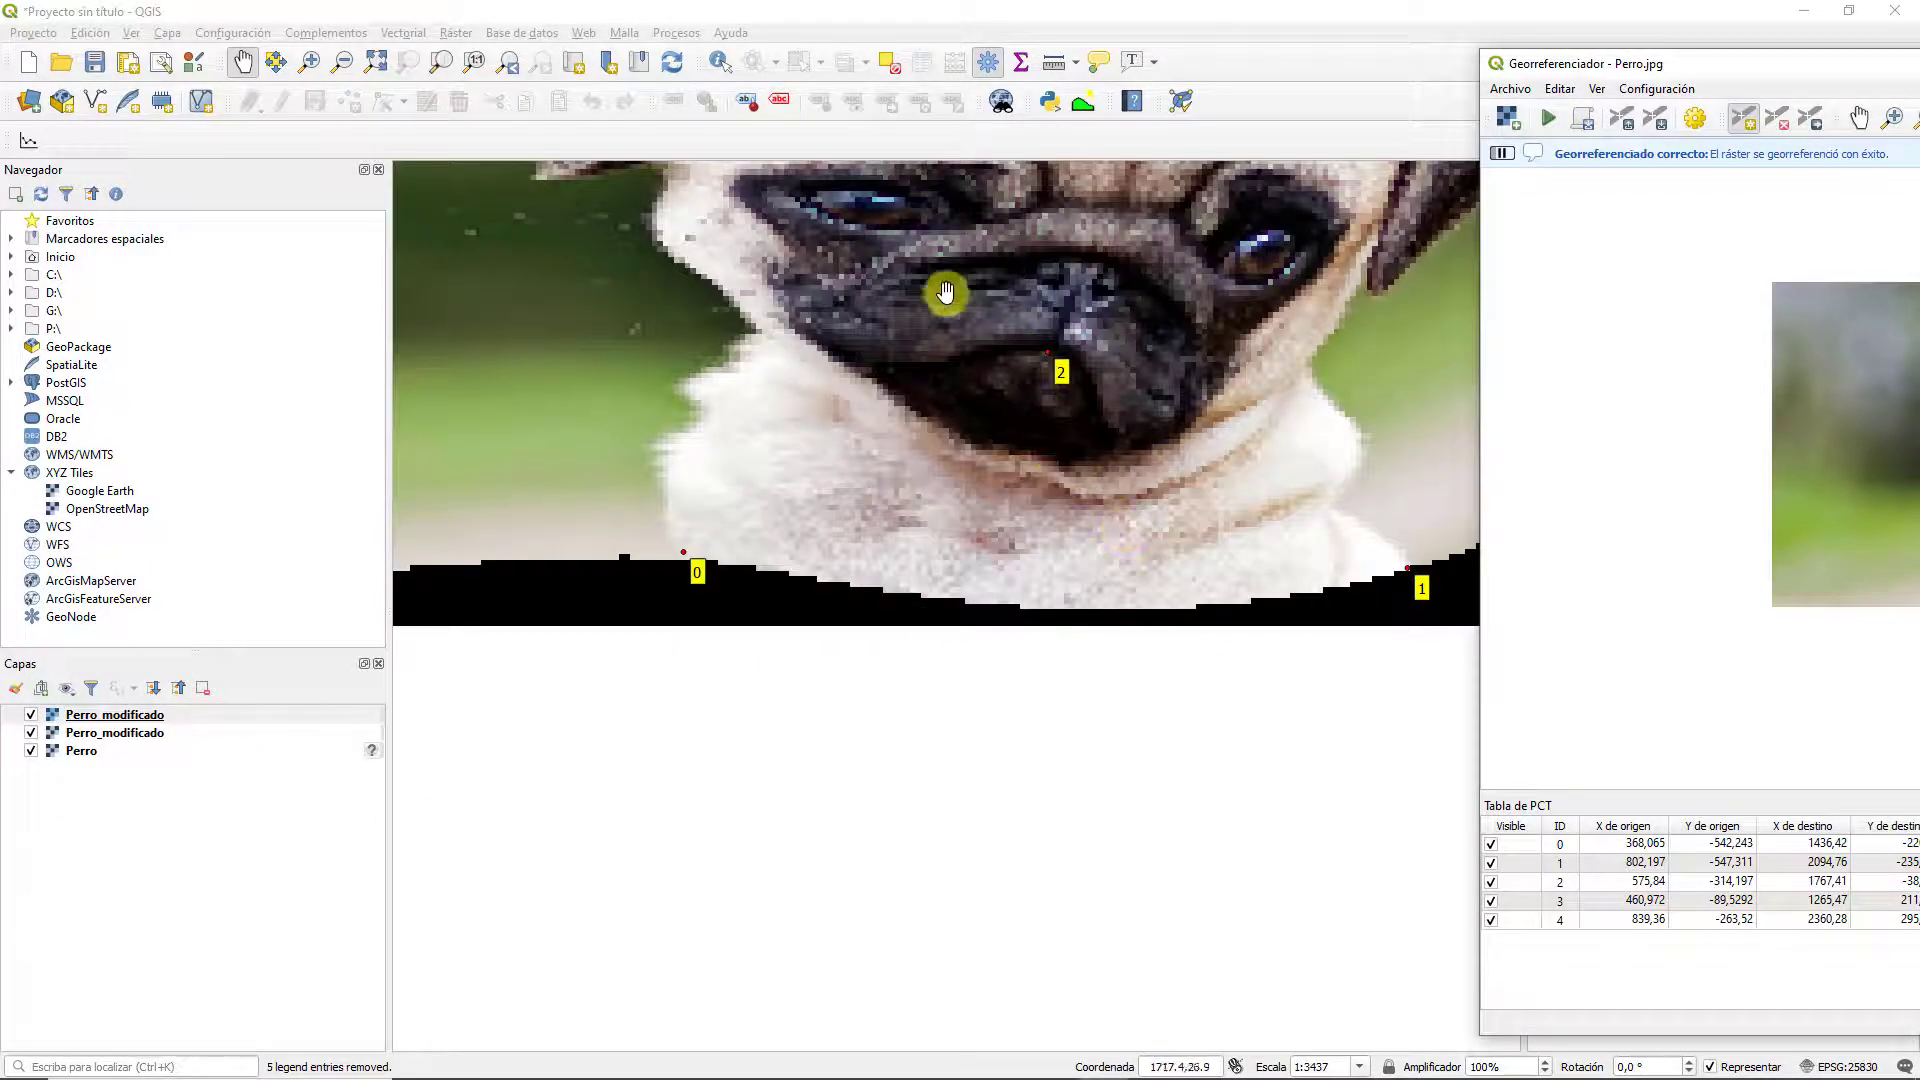
Examine the pixels of the dog's muzzle and the black borders of the warped Perro_modificado, comparing with the white areas of the original Perro image
scroll(1009, 364, "down", 1)
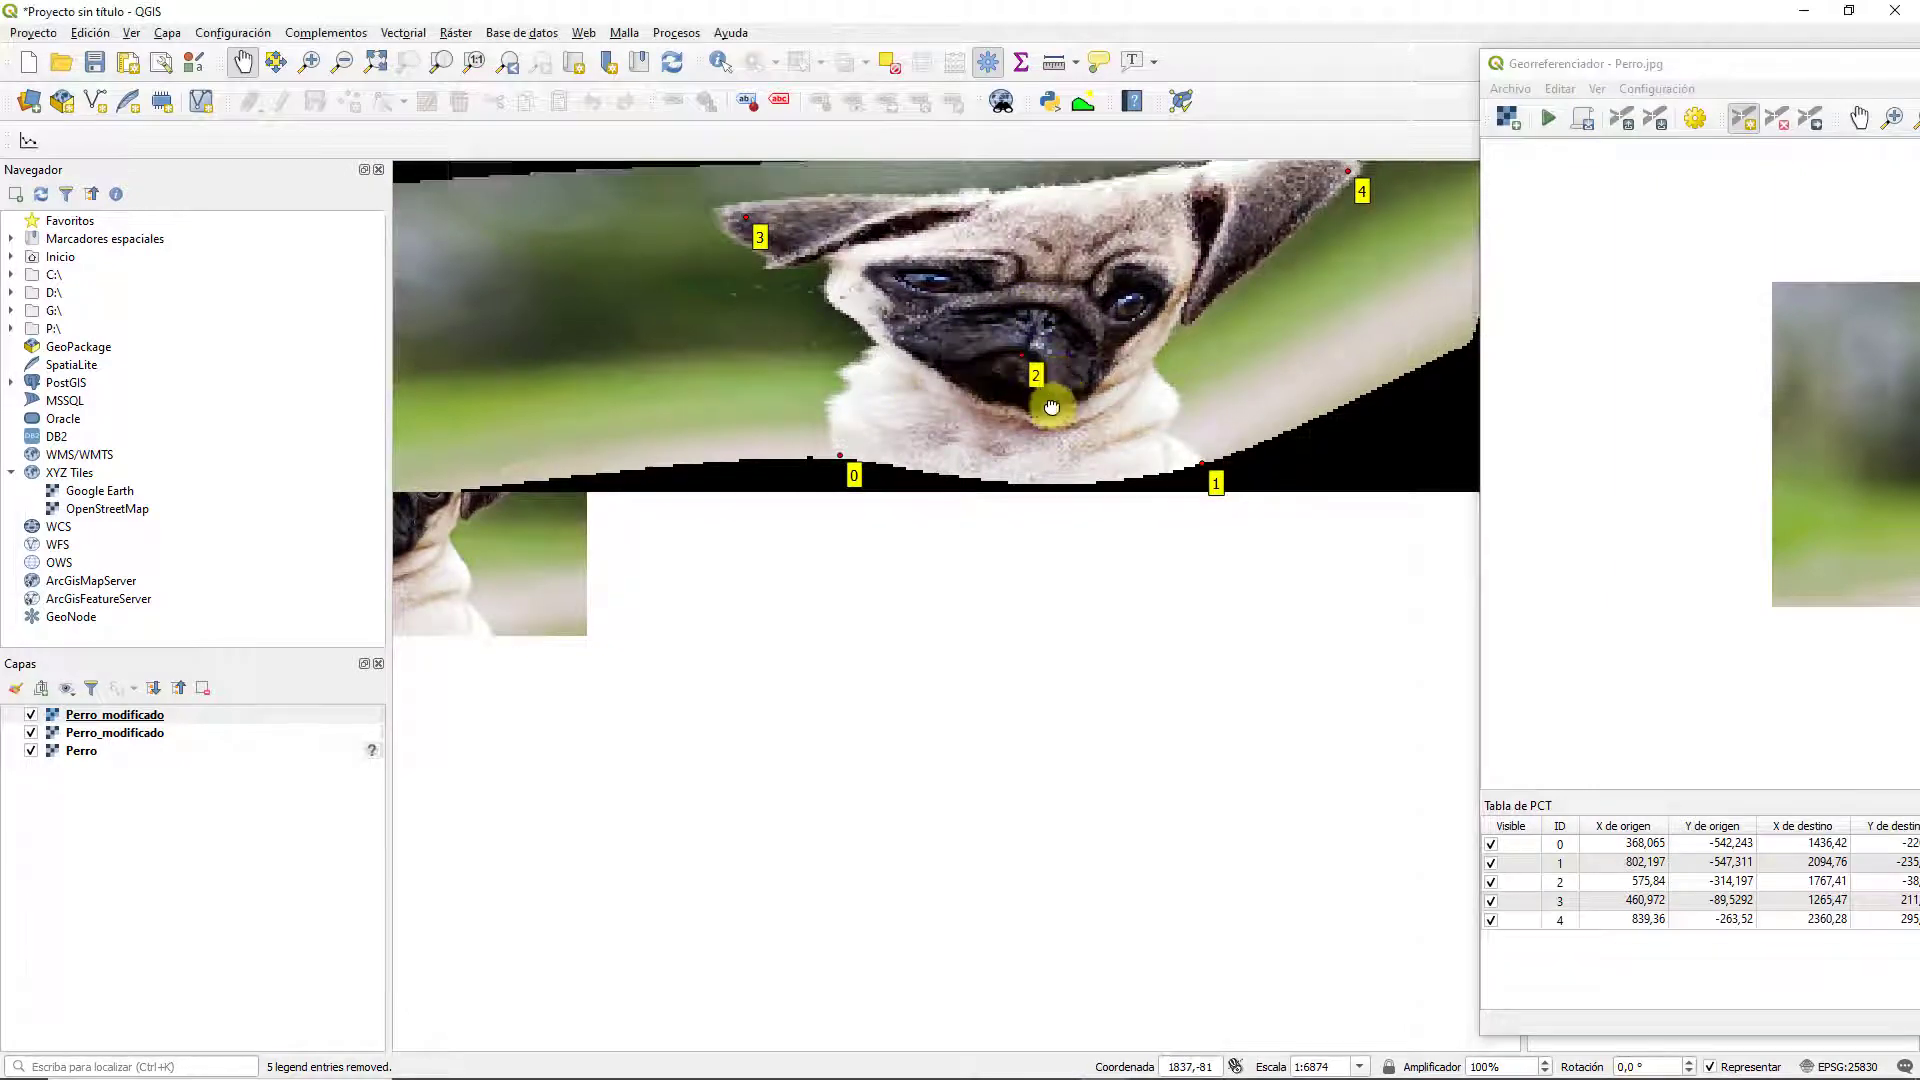
scroll(1040, 390, "up", 1)
scroll(1005, 430, "up", 1)
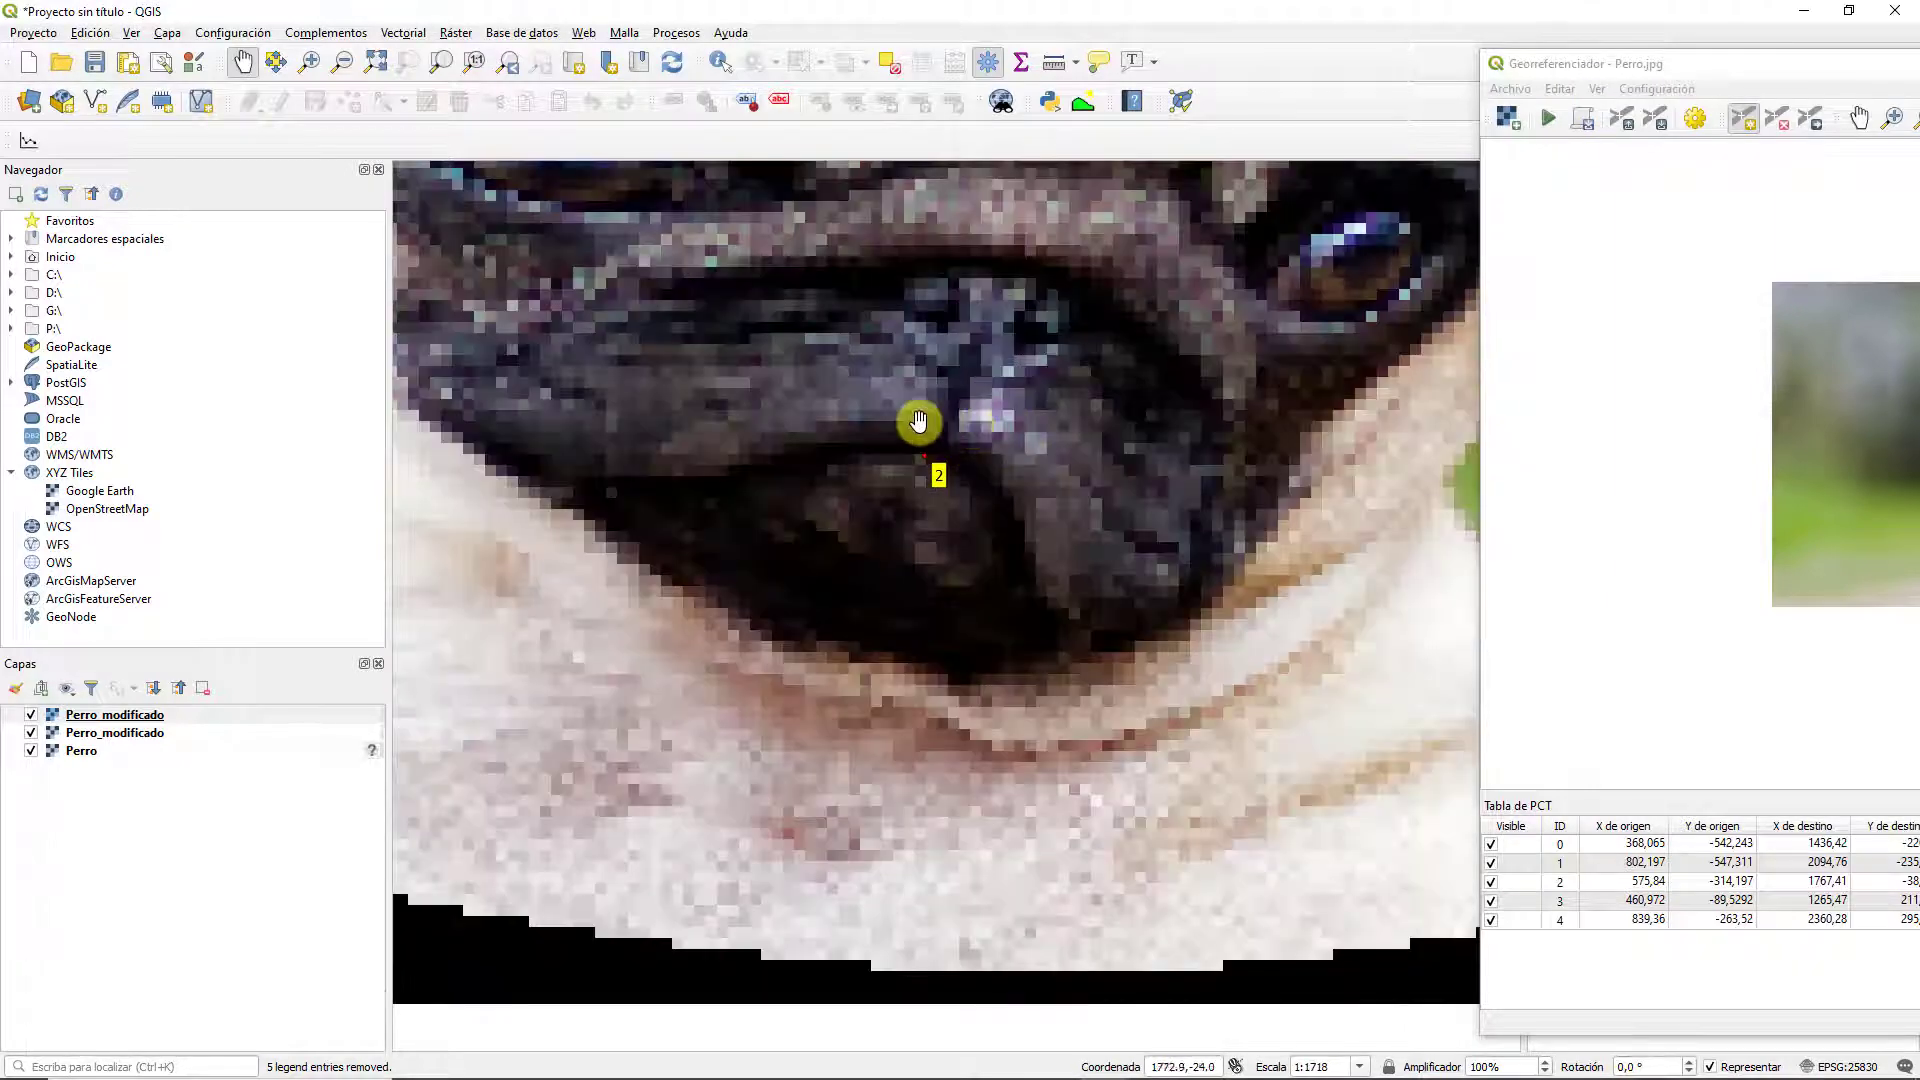
scroll(918, 422, "down", 2)
scroll(910, 424, "up", 4)
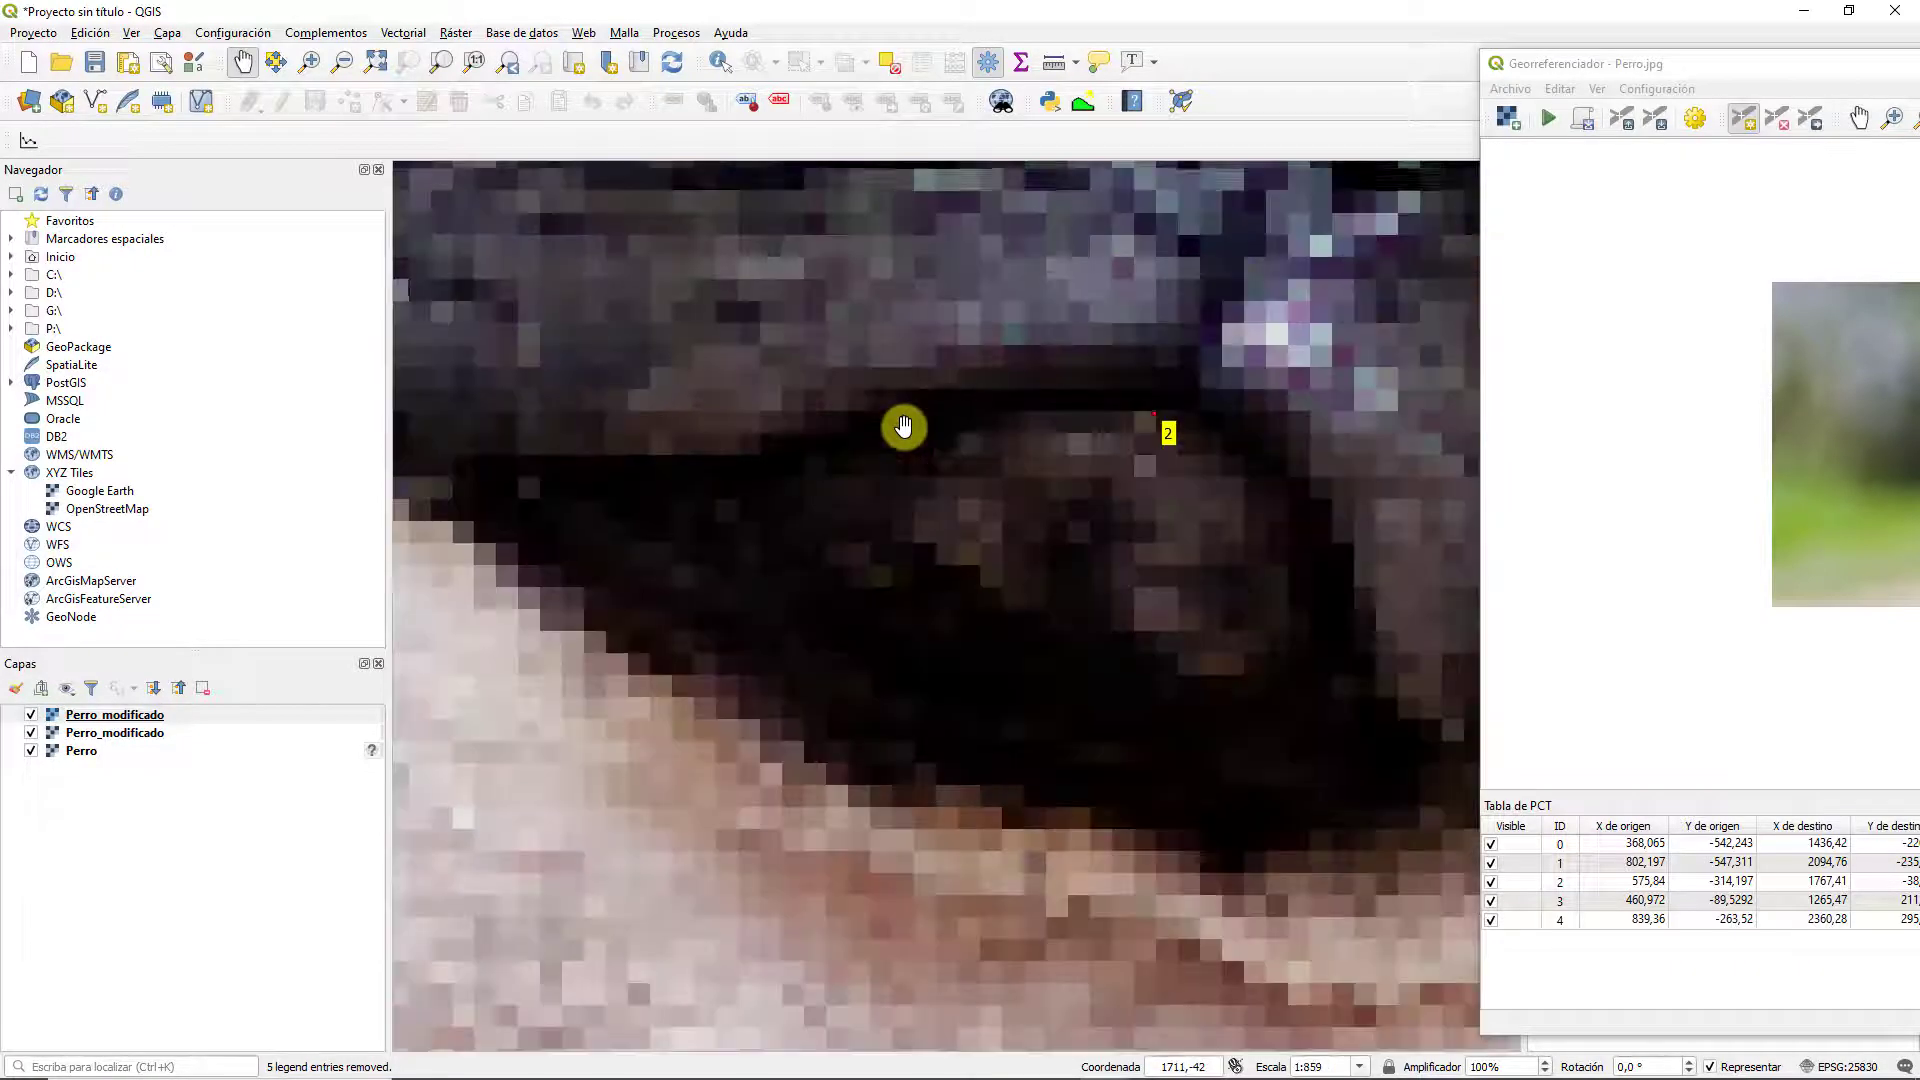
scroll(951, 416, "down", 4)
scroll(429, 645, "up", 4)
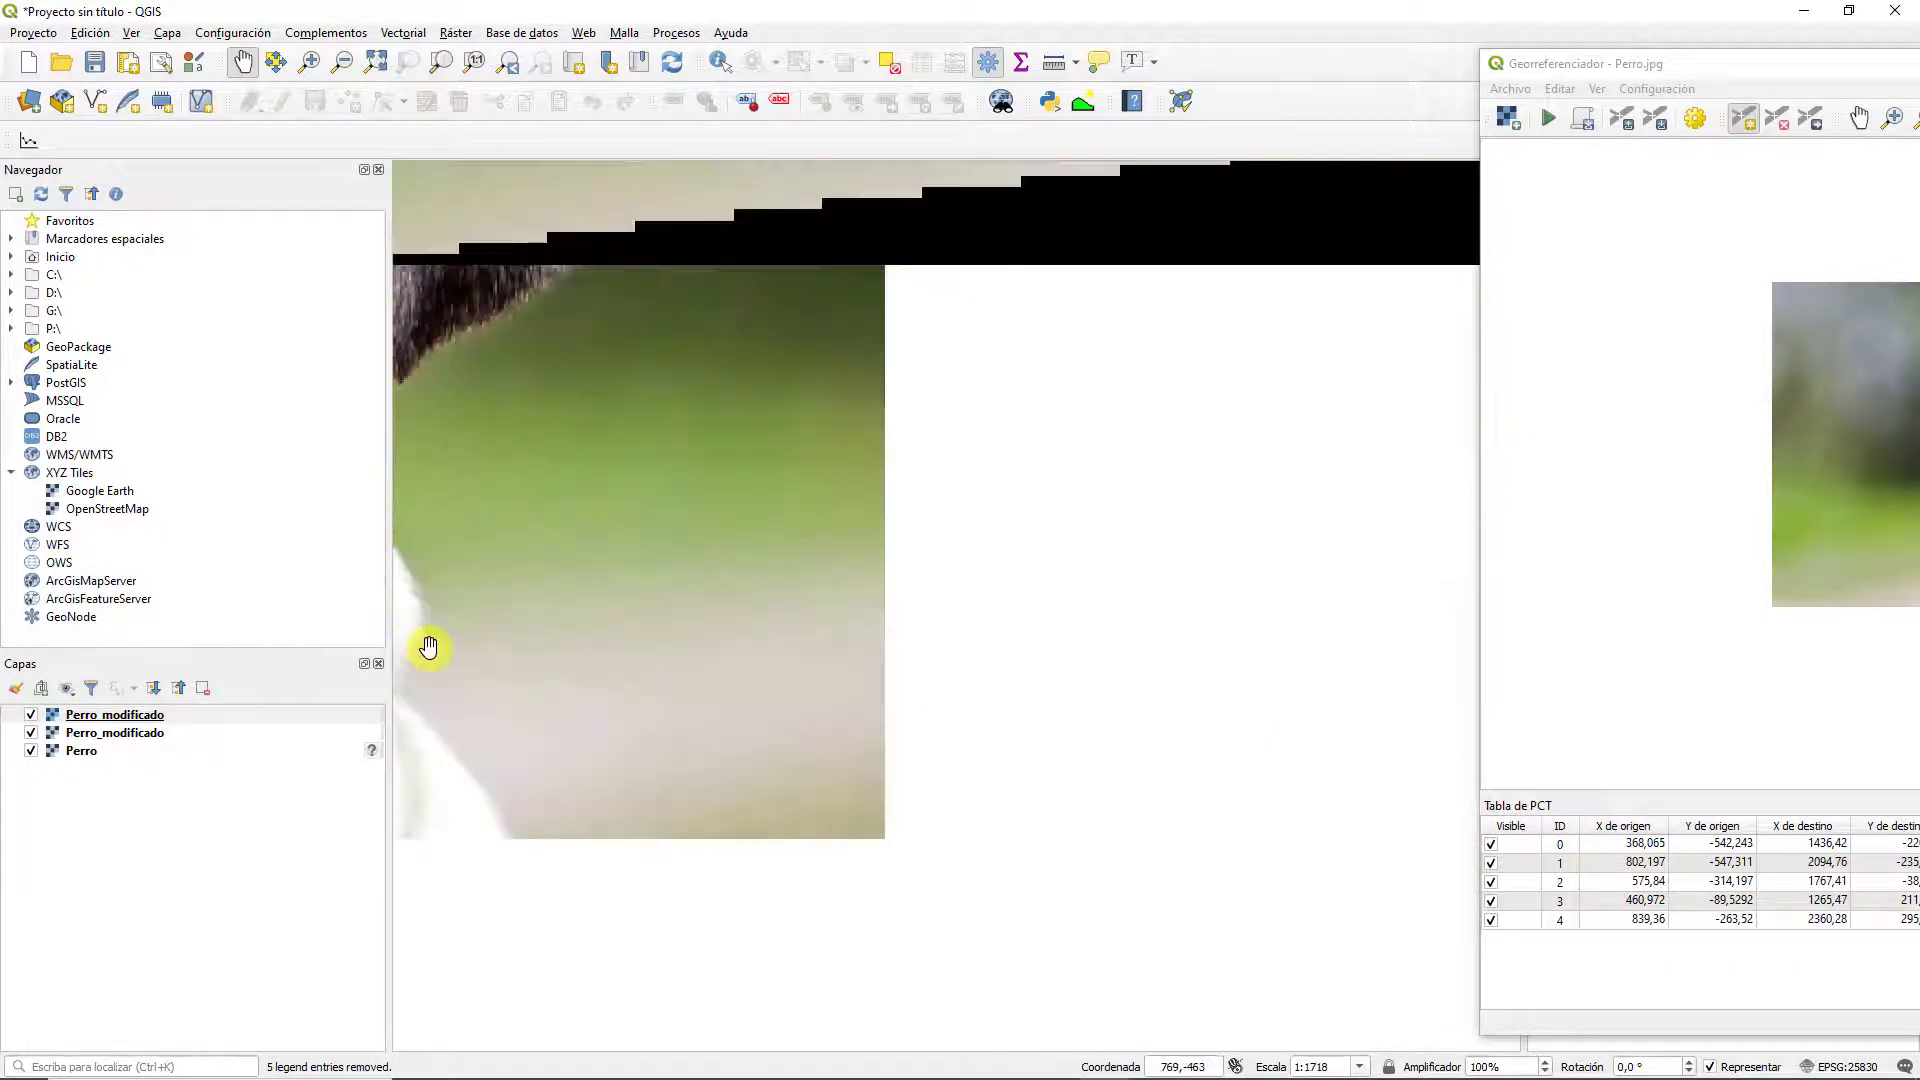
scroll(600, 572, "down", 6)
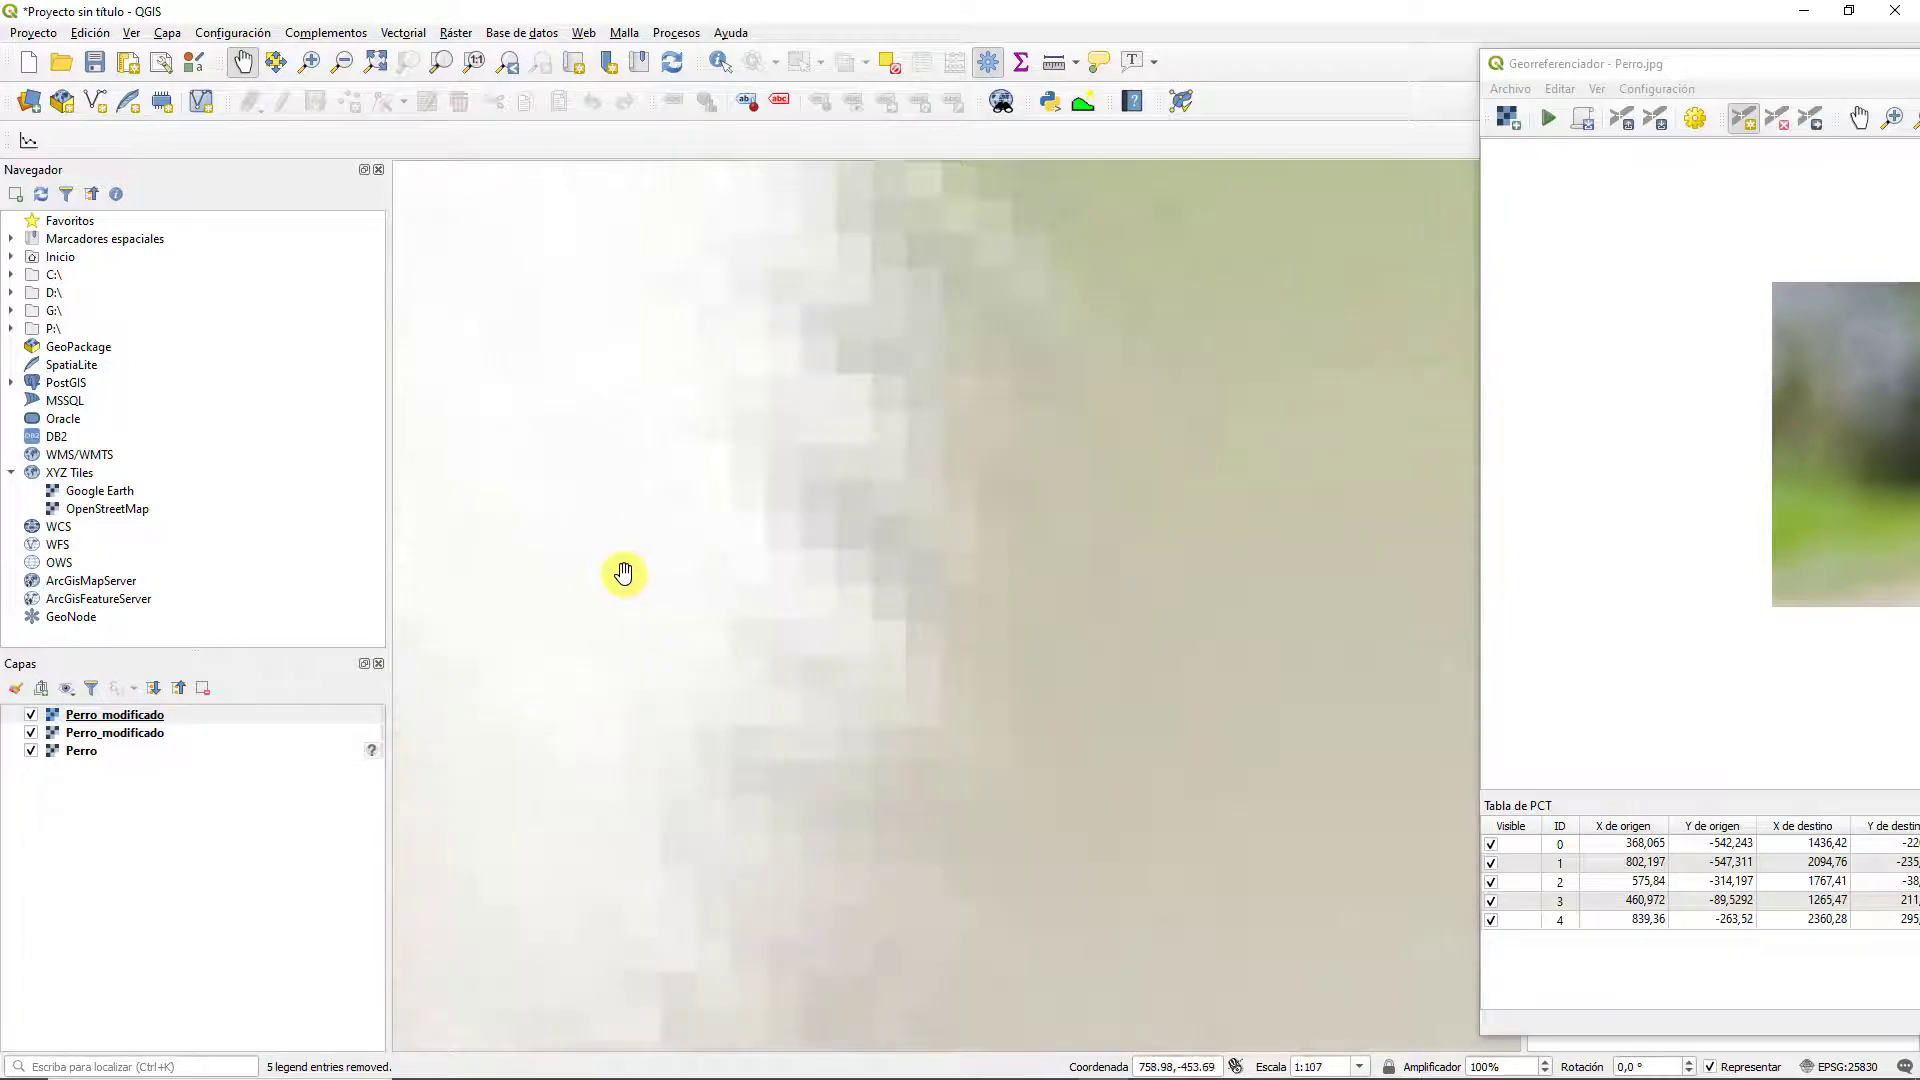
scroll(810, 495, "up", 3)
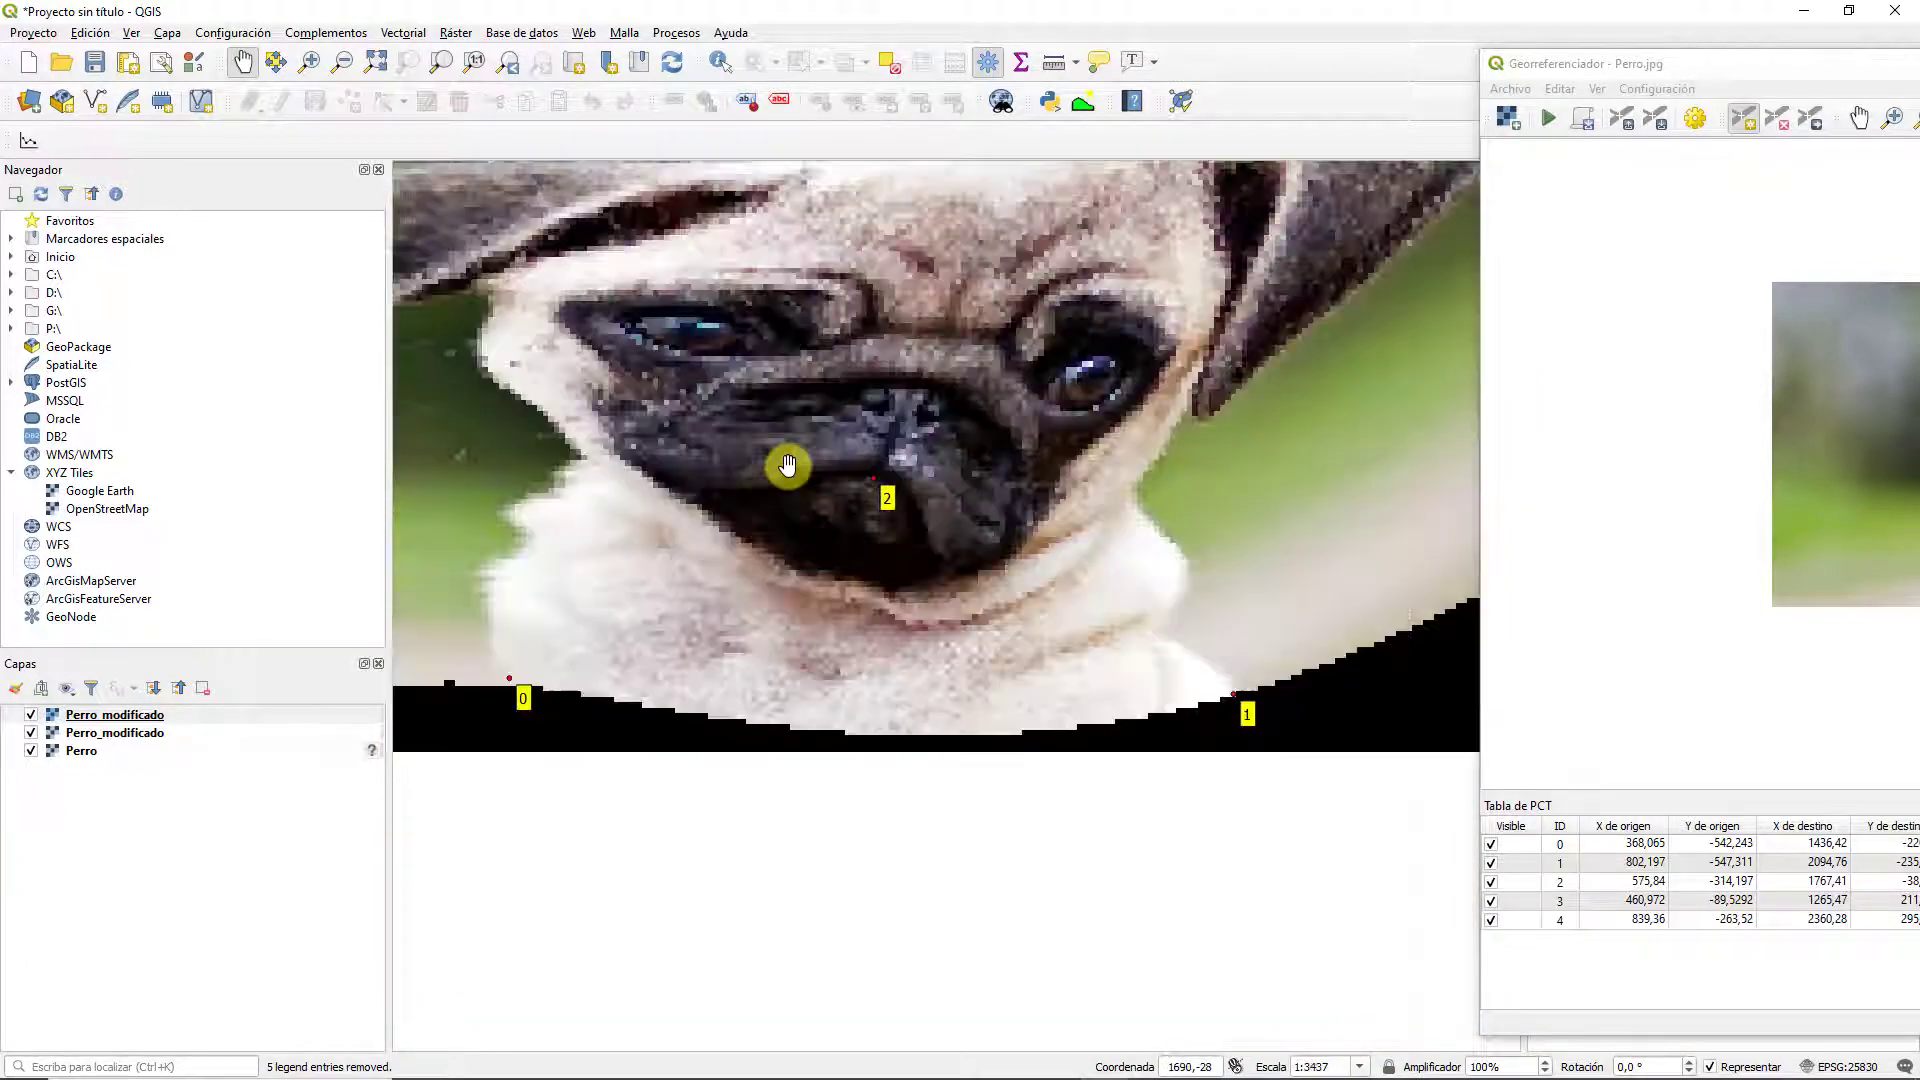
scroll(967, 411, "down", 1)
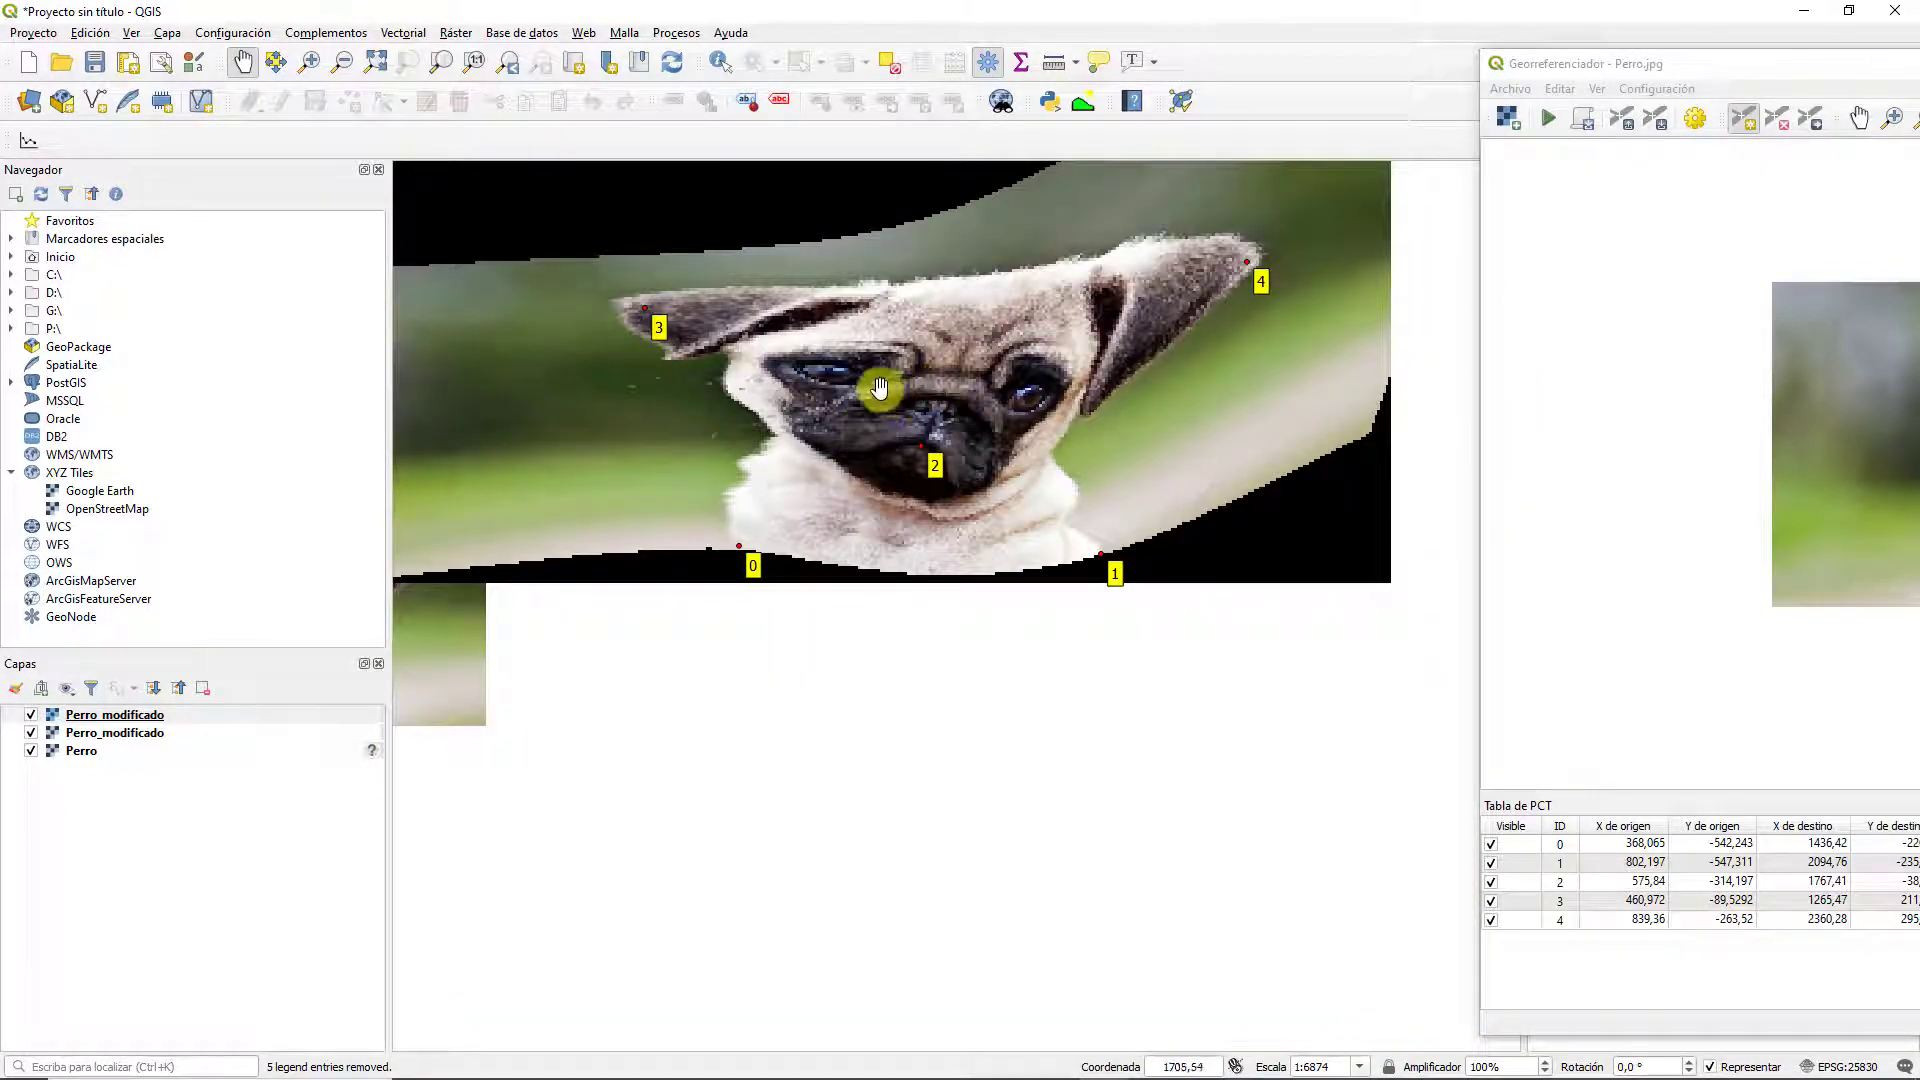
Identify the band values of a pixel in the topmost Perro_modificado raster, moving the Georeferencer window clear of the identify results
left_click(720, 62)
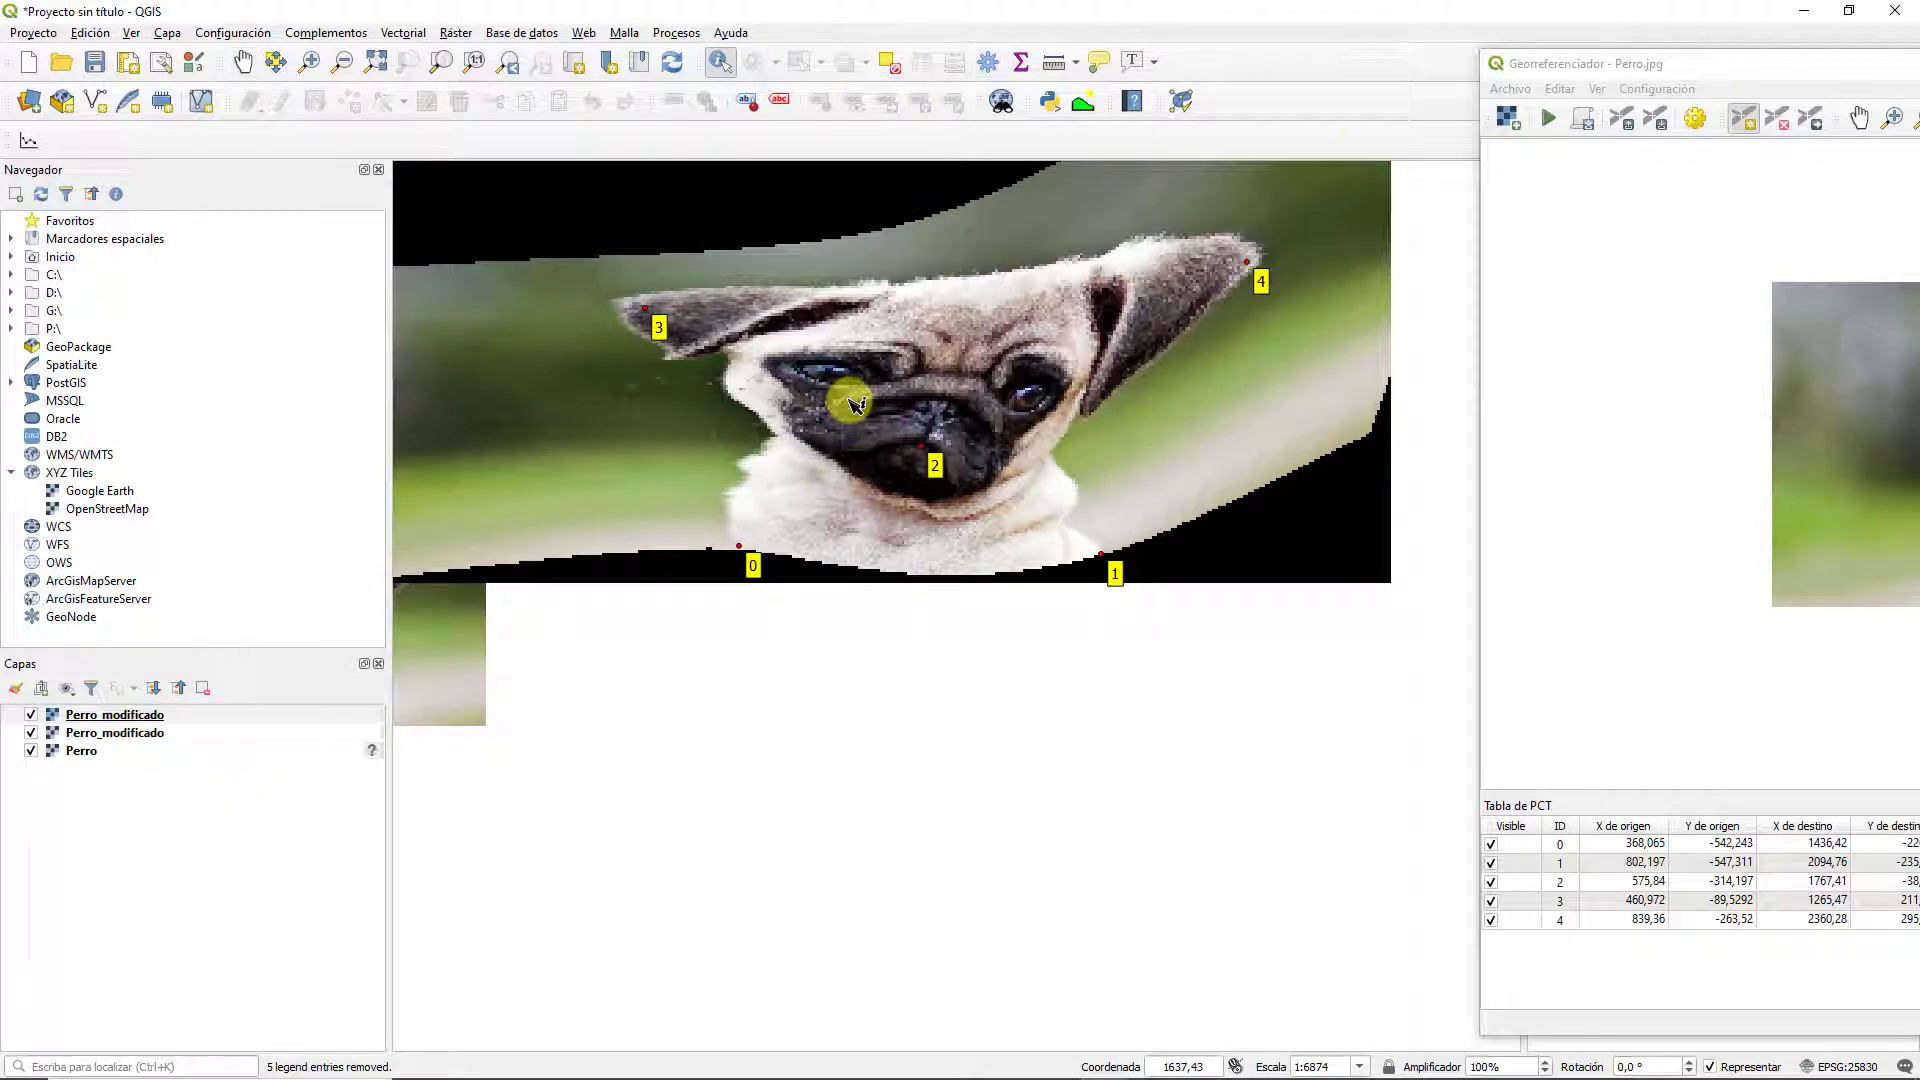
left_click_drag(1720, 66, 1210, 605)
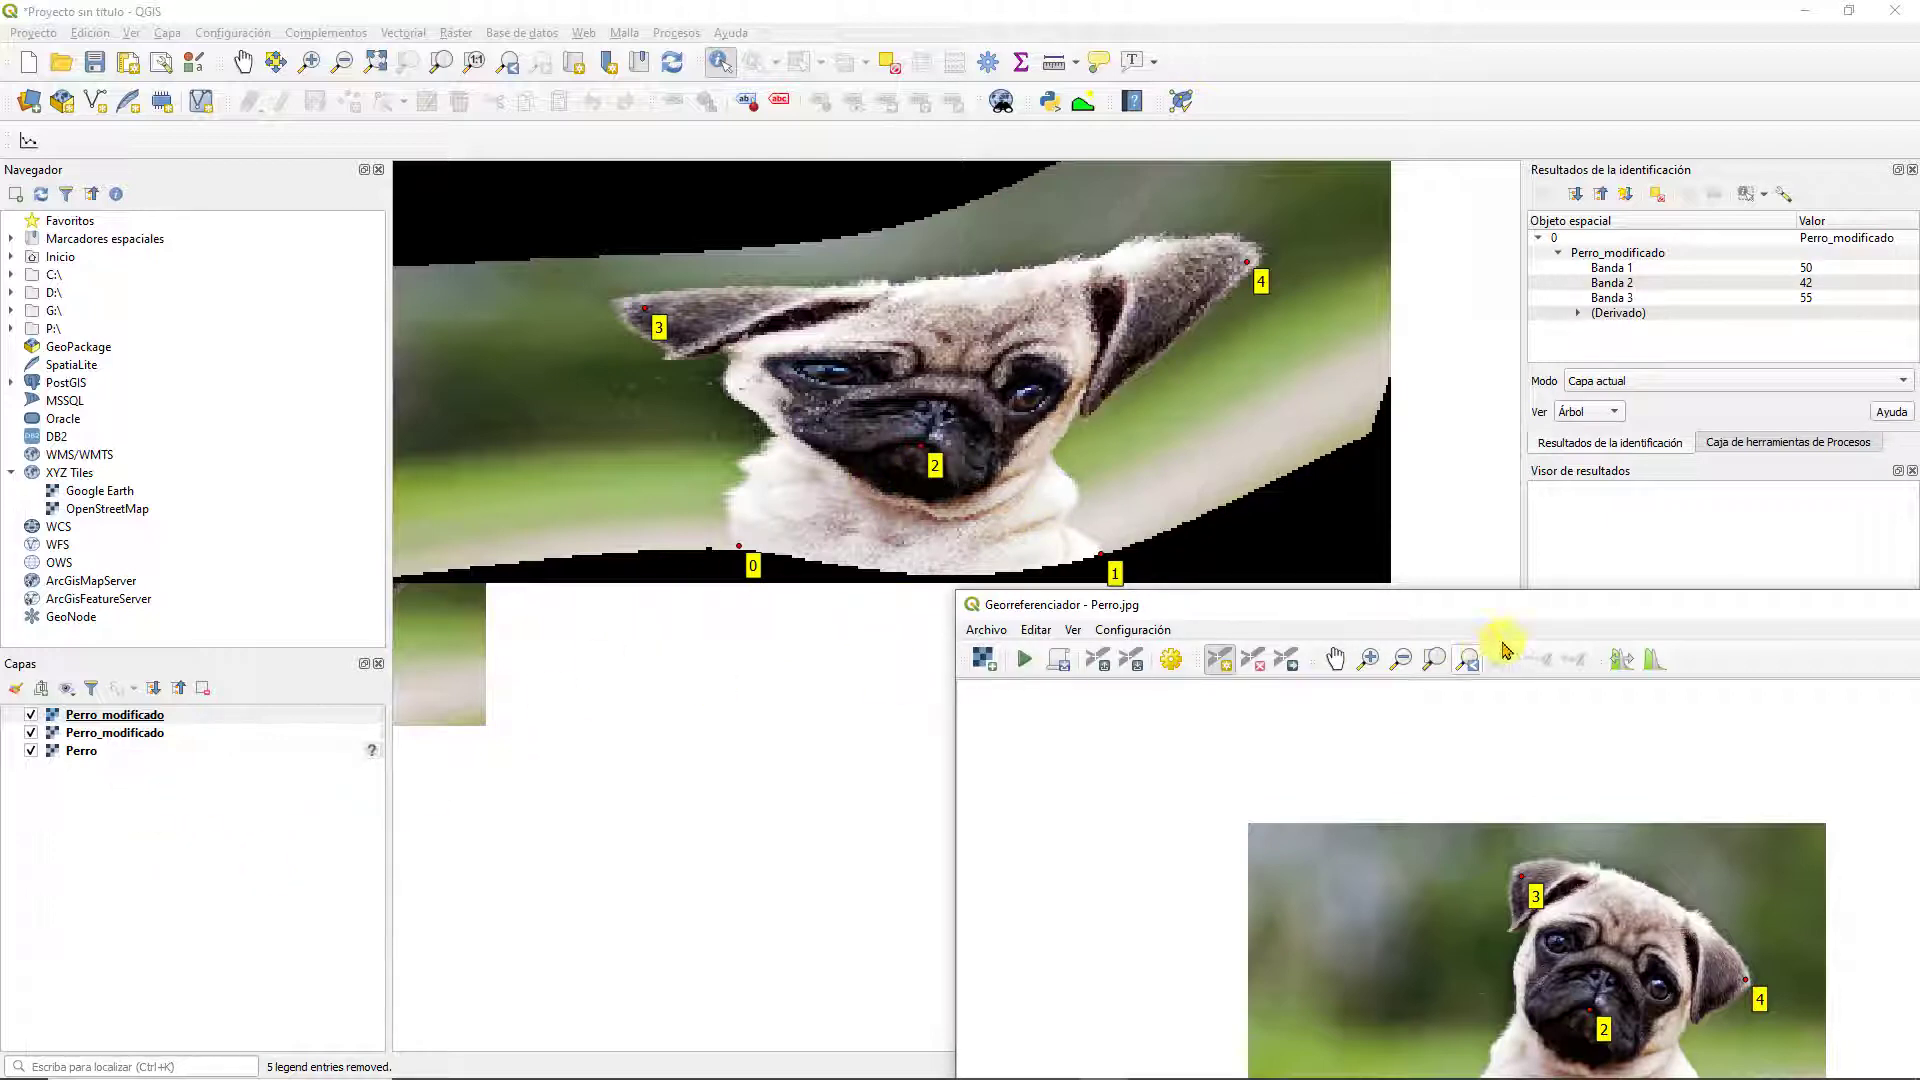
left_click_drag(1505, 595, 1763, 244)
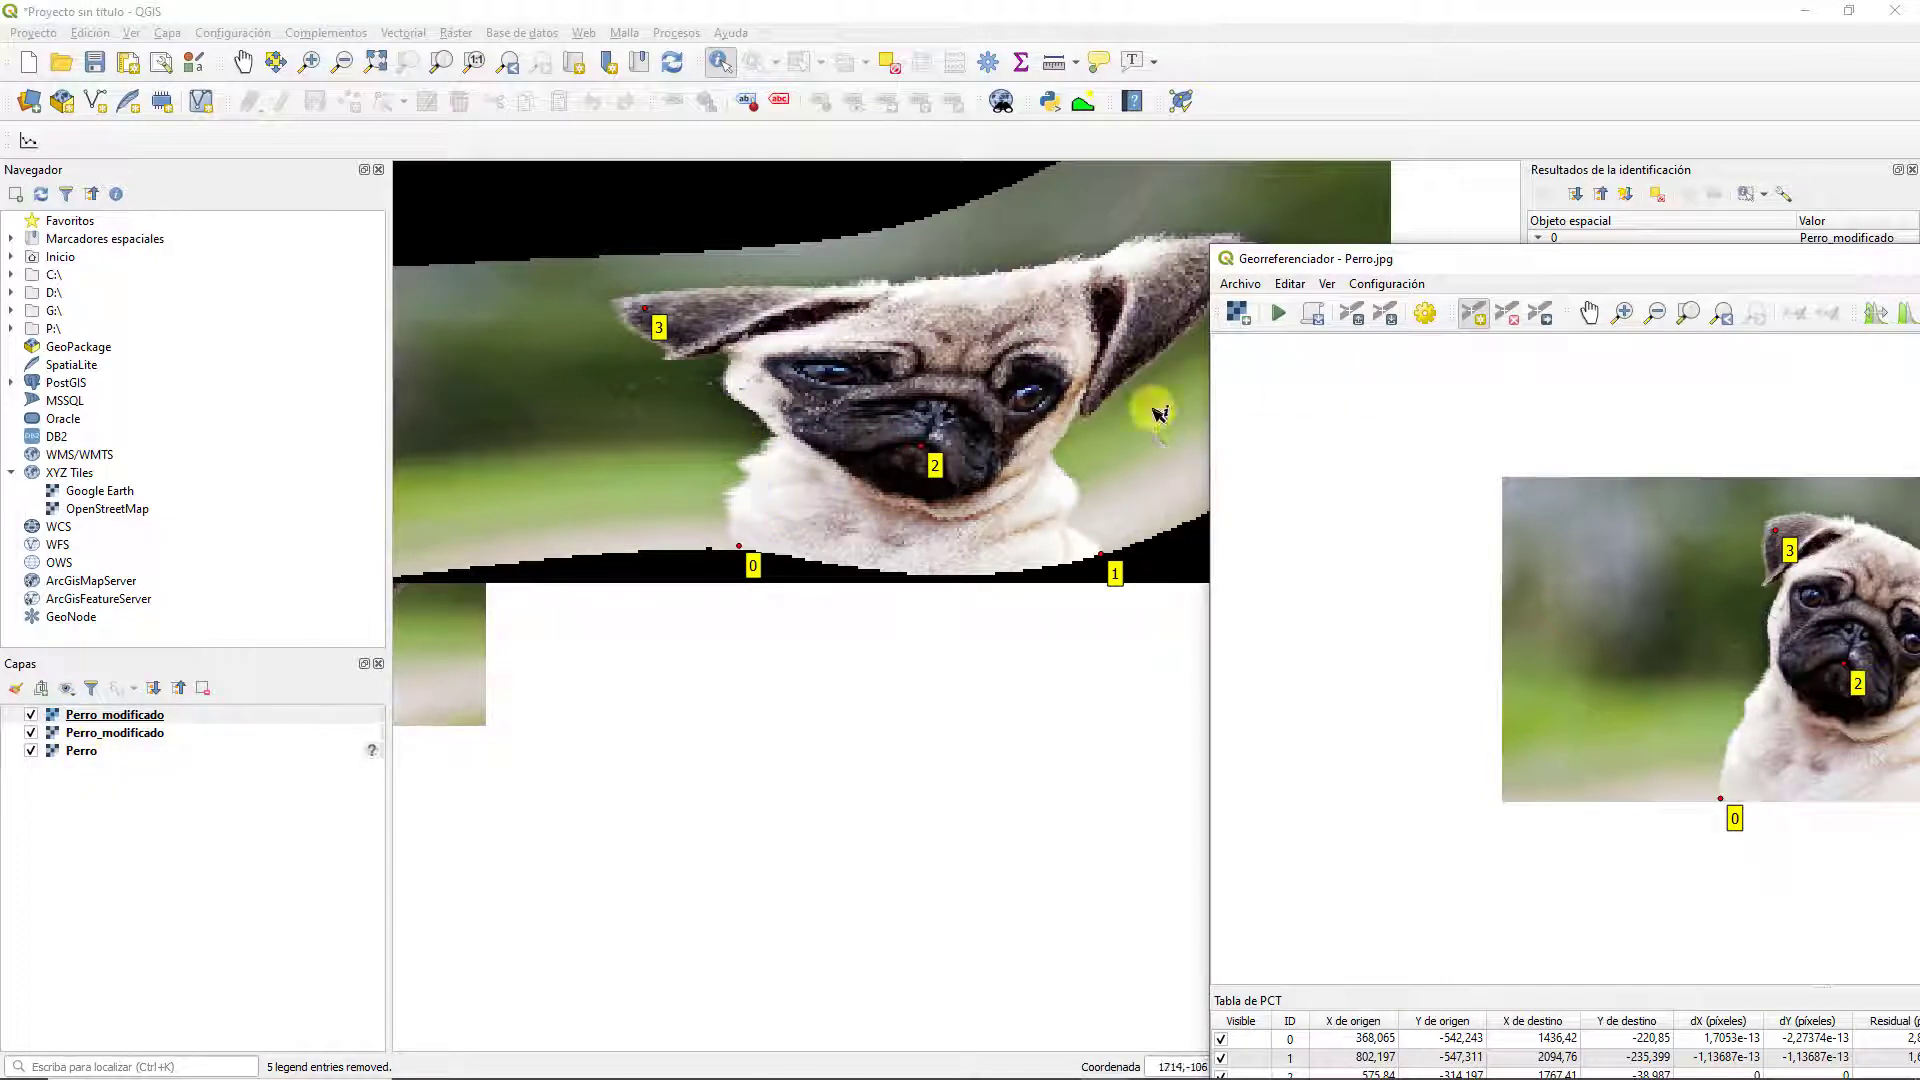
Change the resampling method to Cúbica in the transformation settings and rerun the Thin Plate Spline georeferencing
left_click(1425, 314)
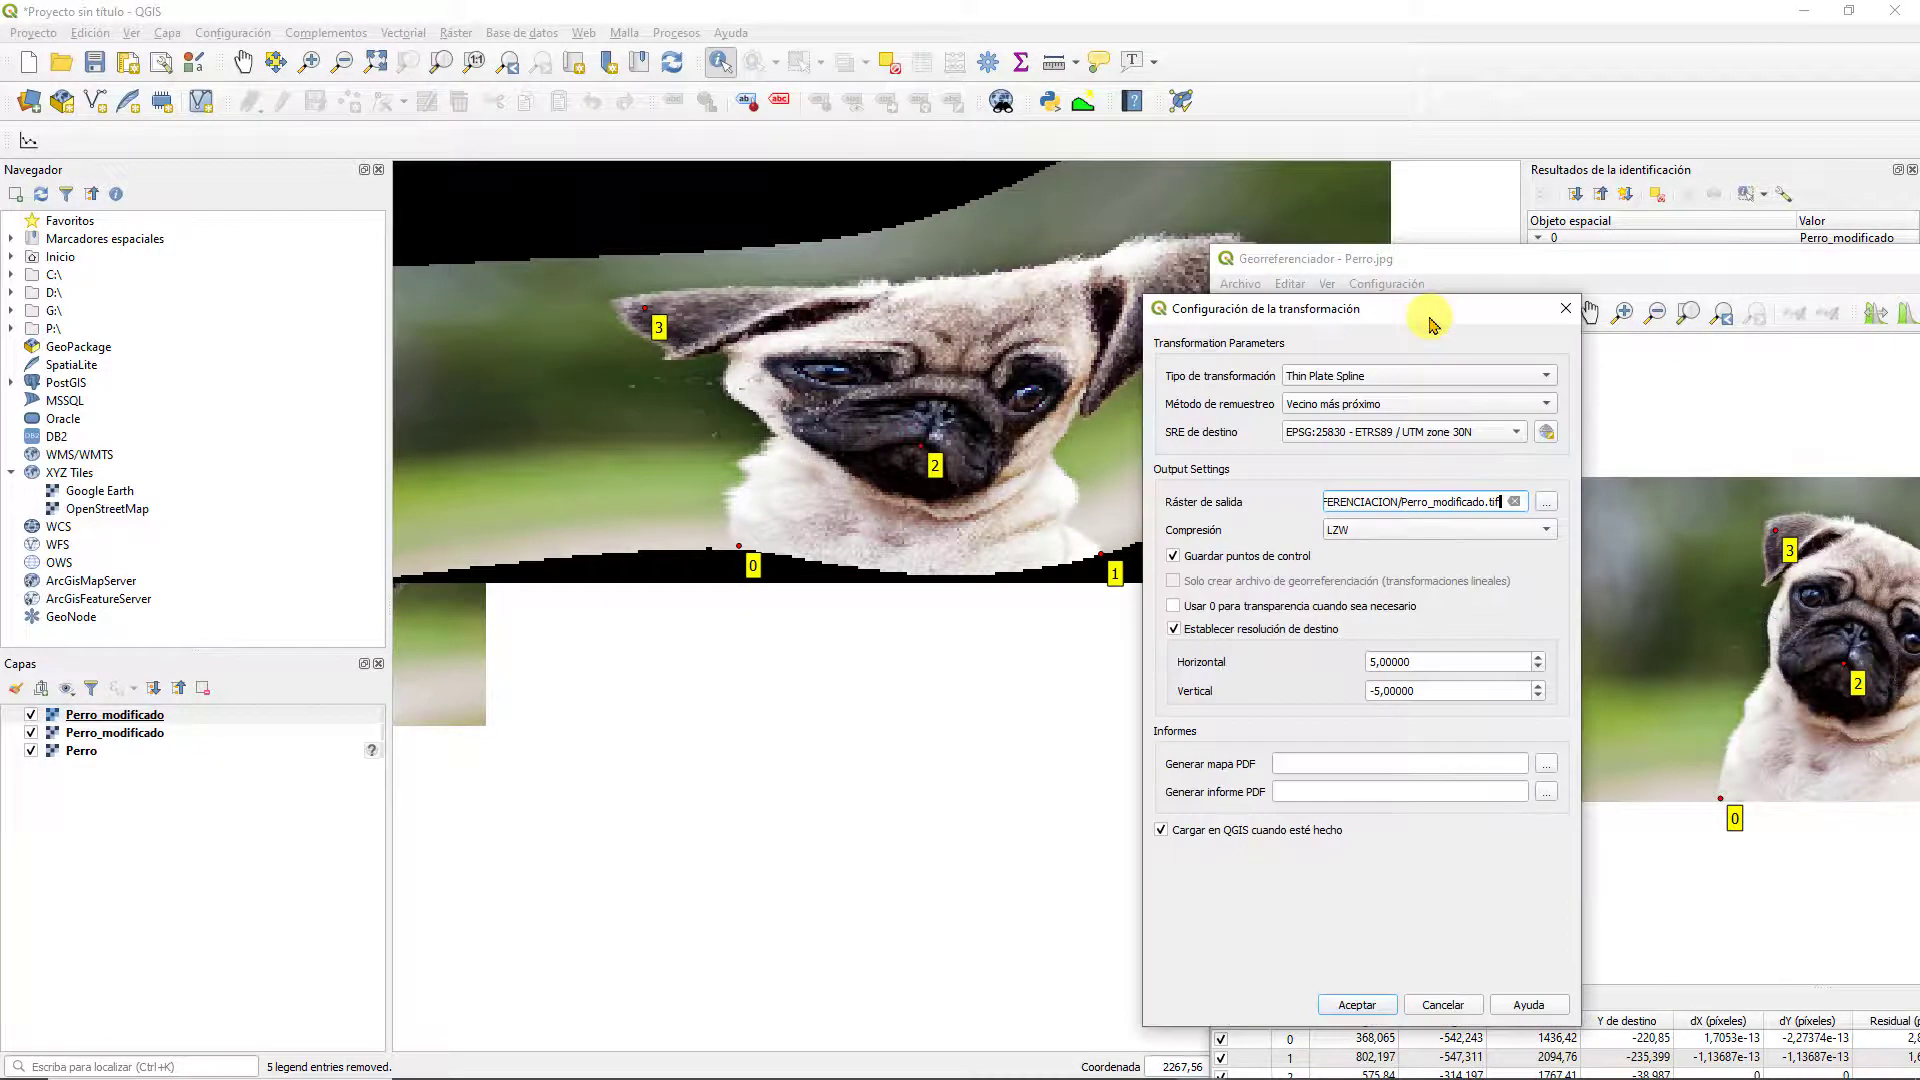
left_click(1333, 410)
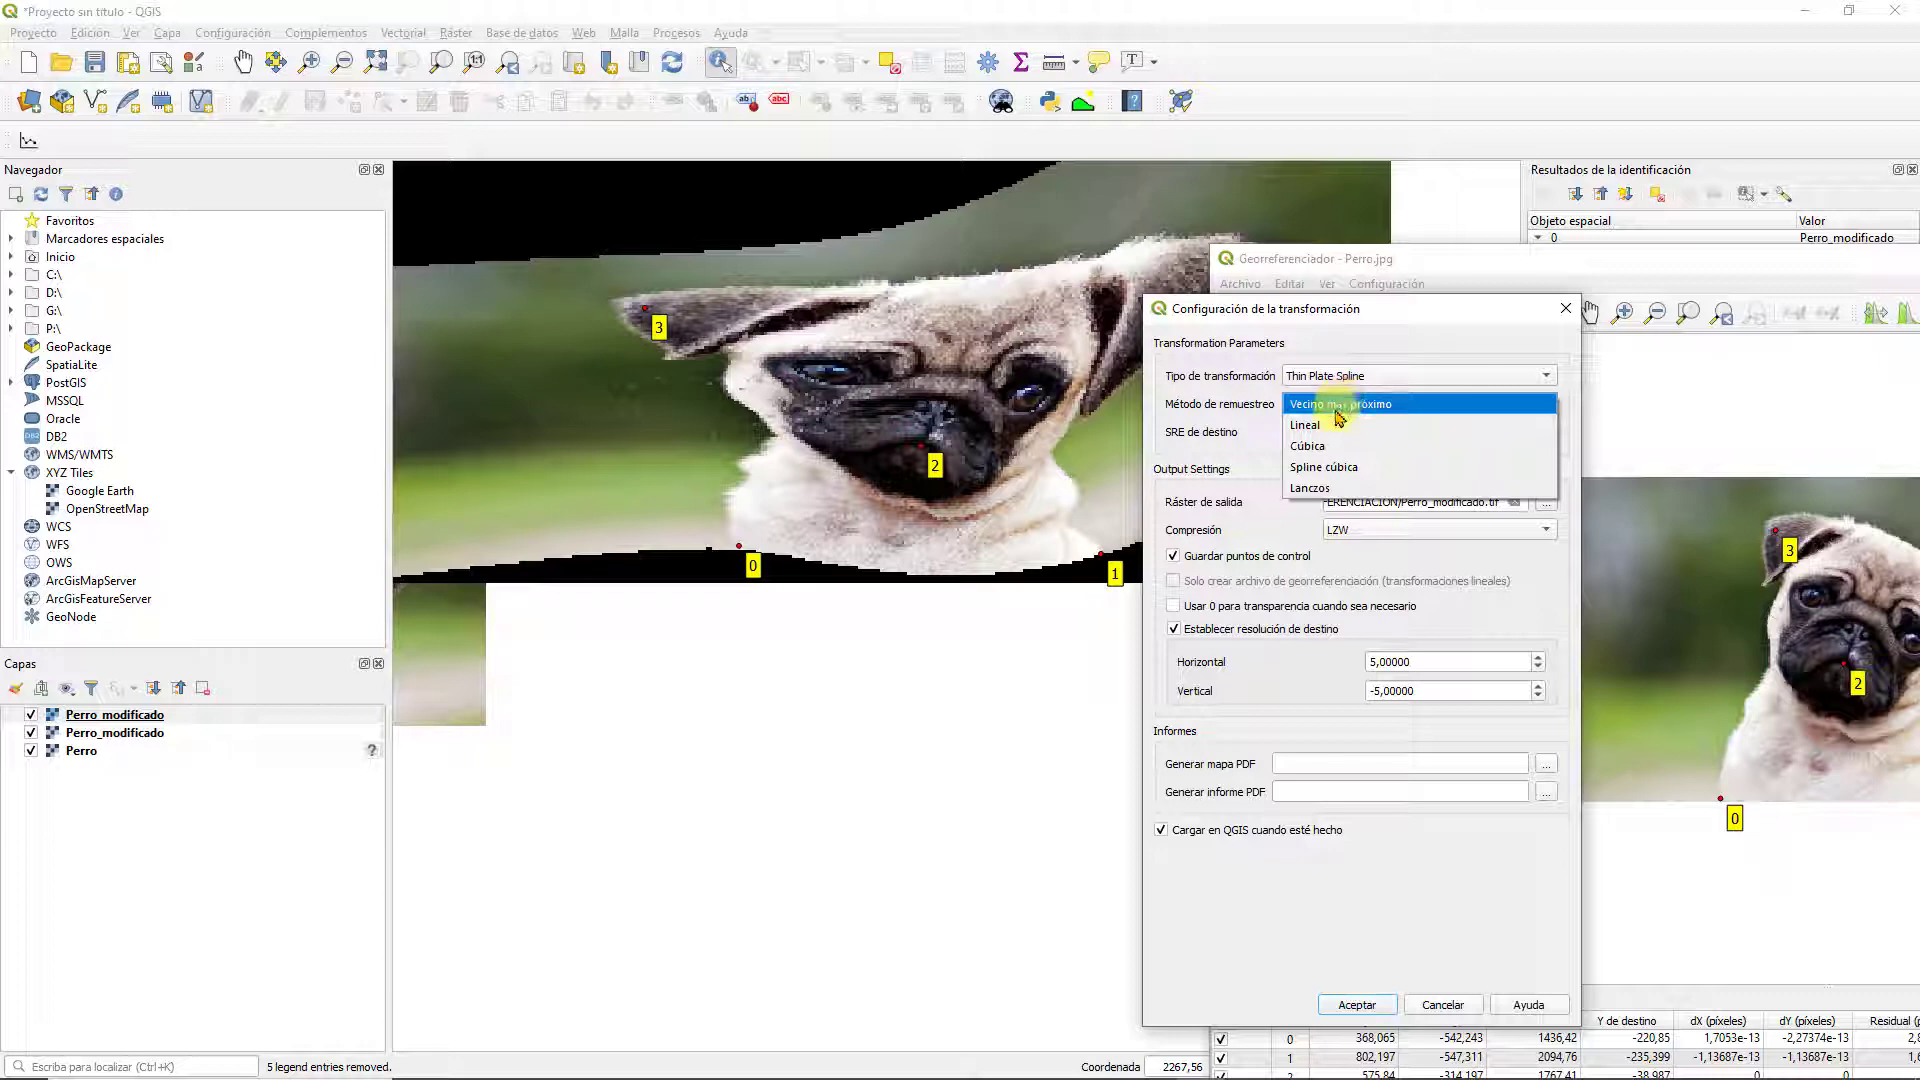
left_click(1313, 449)
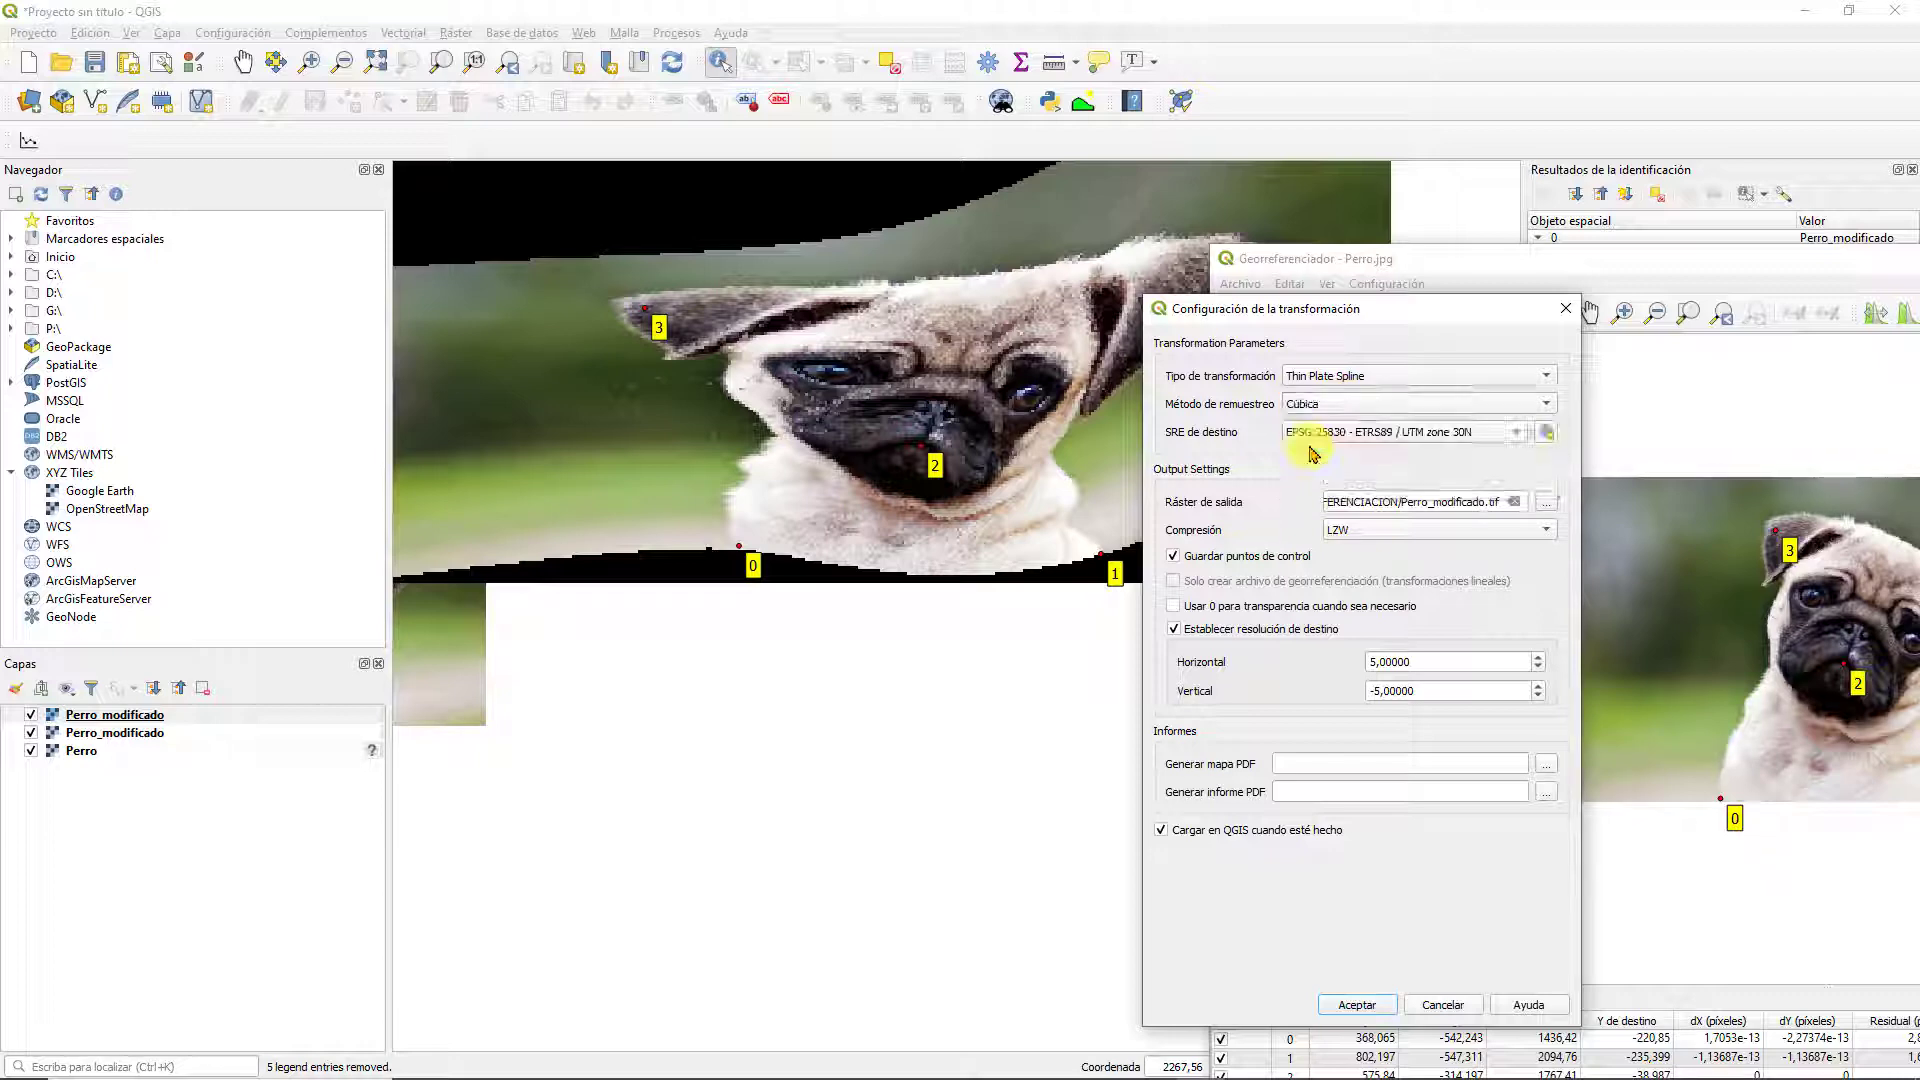
left_click(1352, 1022)
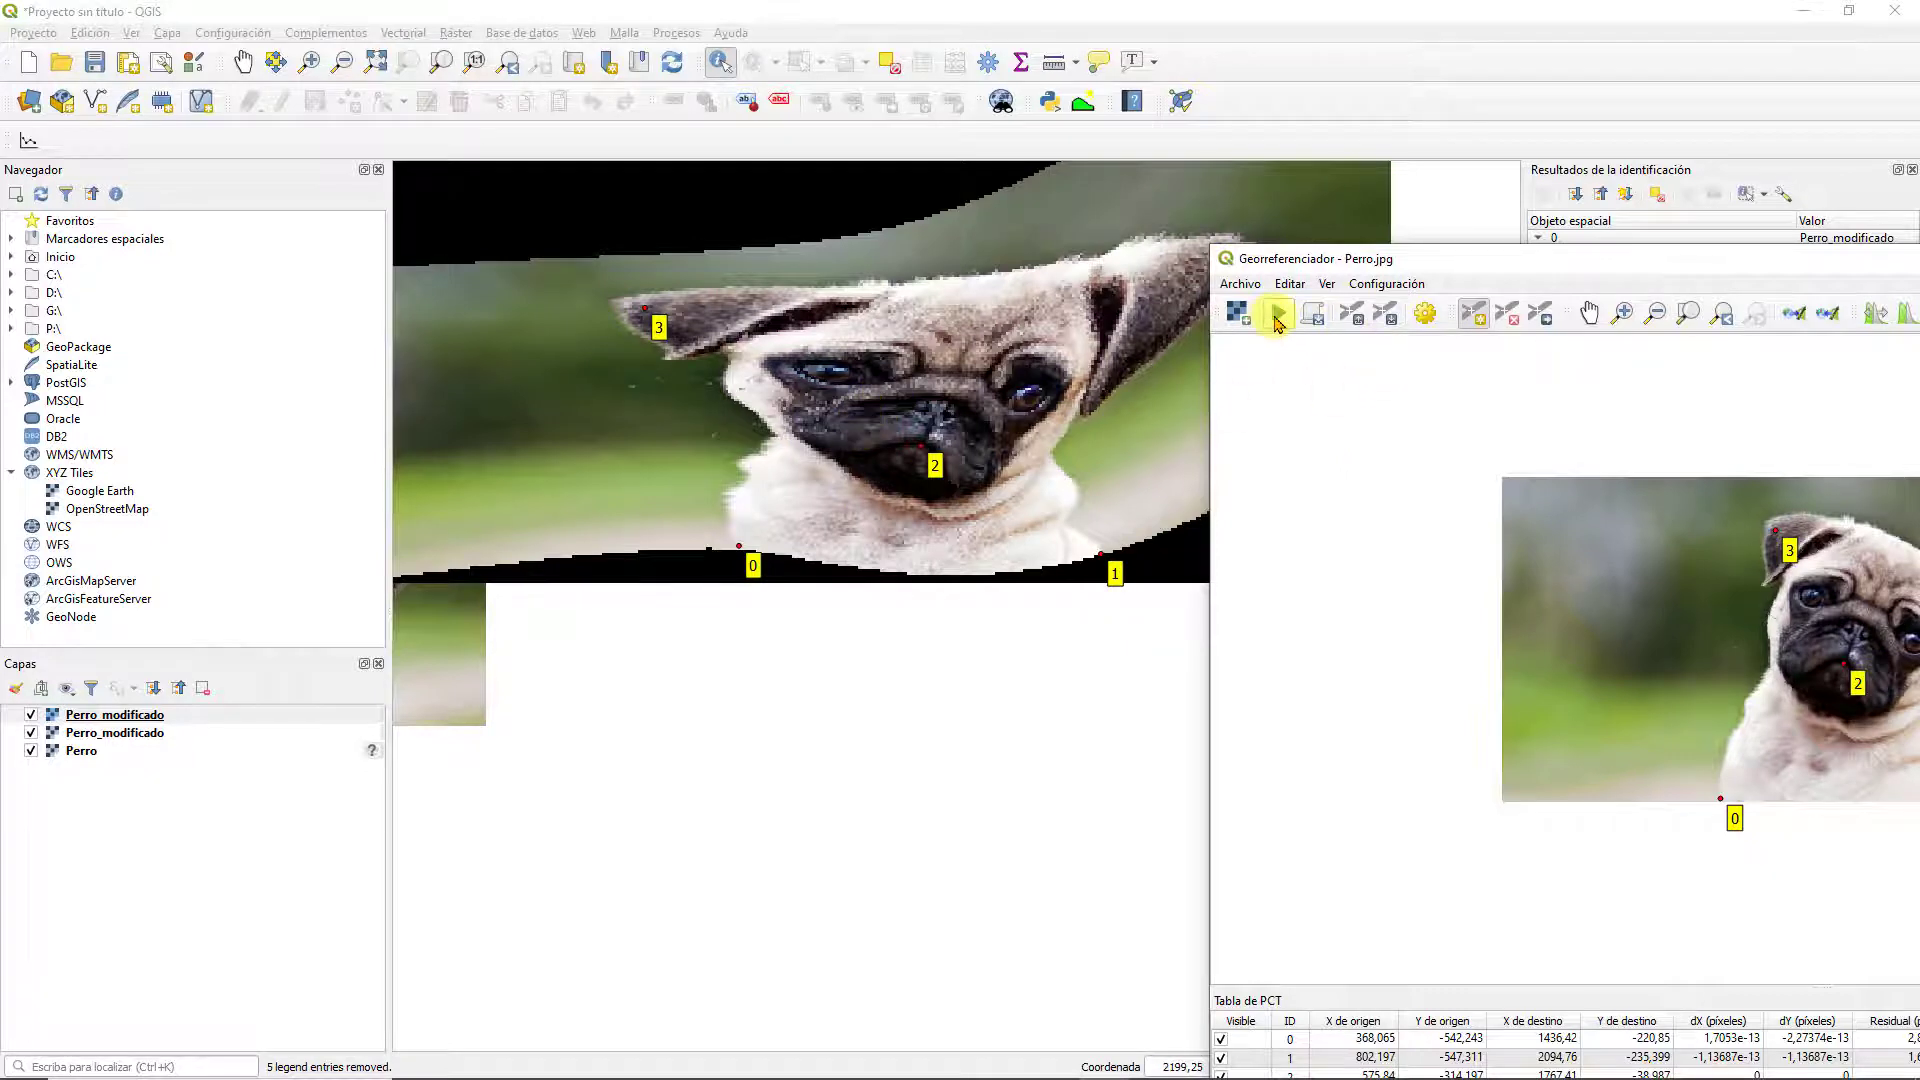
left_click(1277, 320)
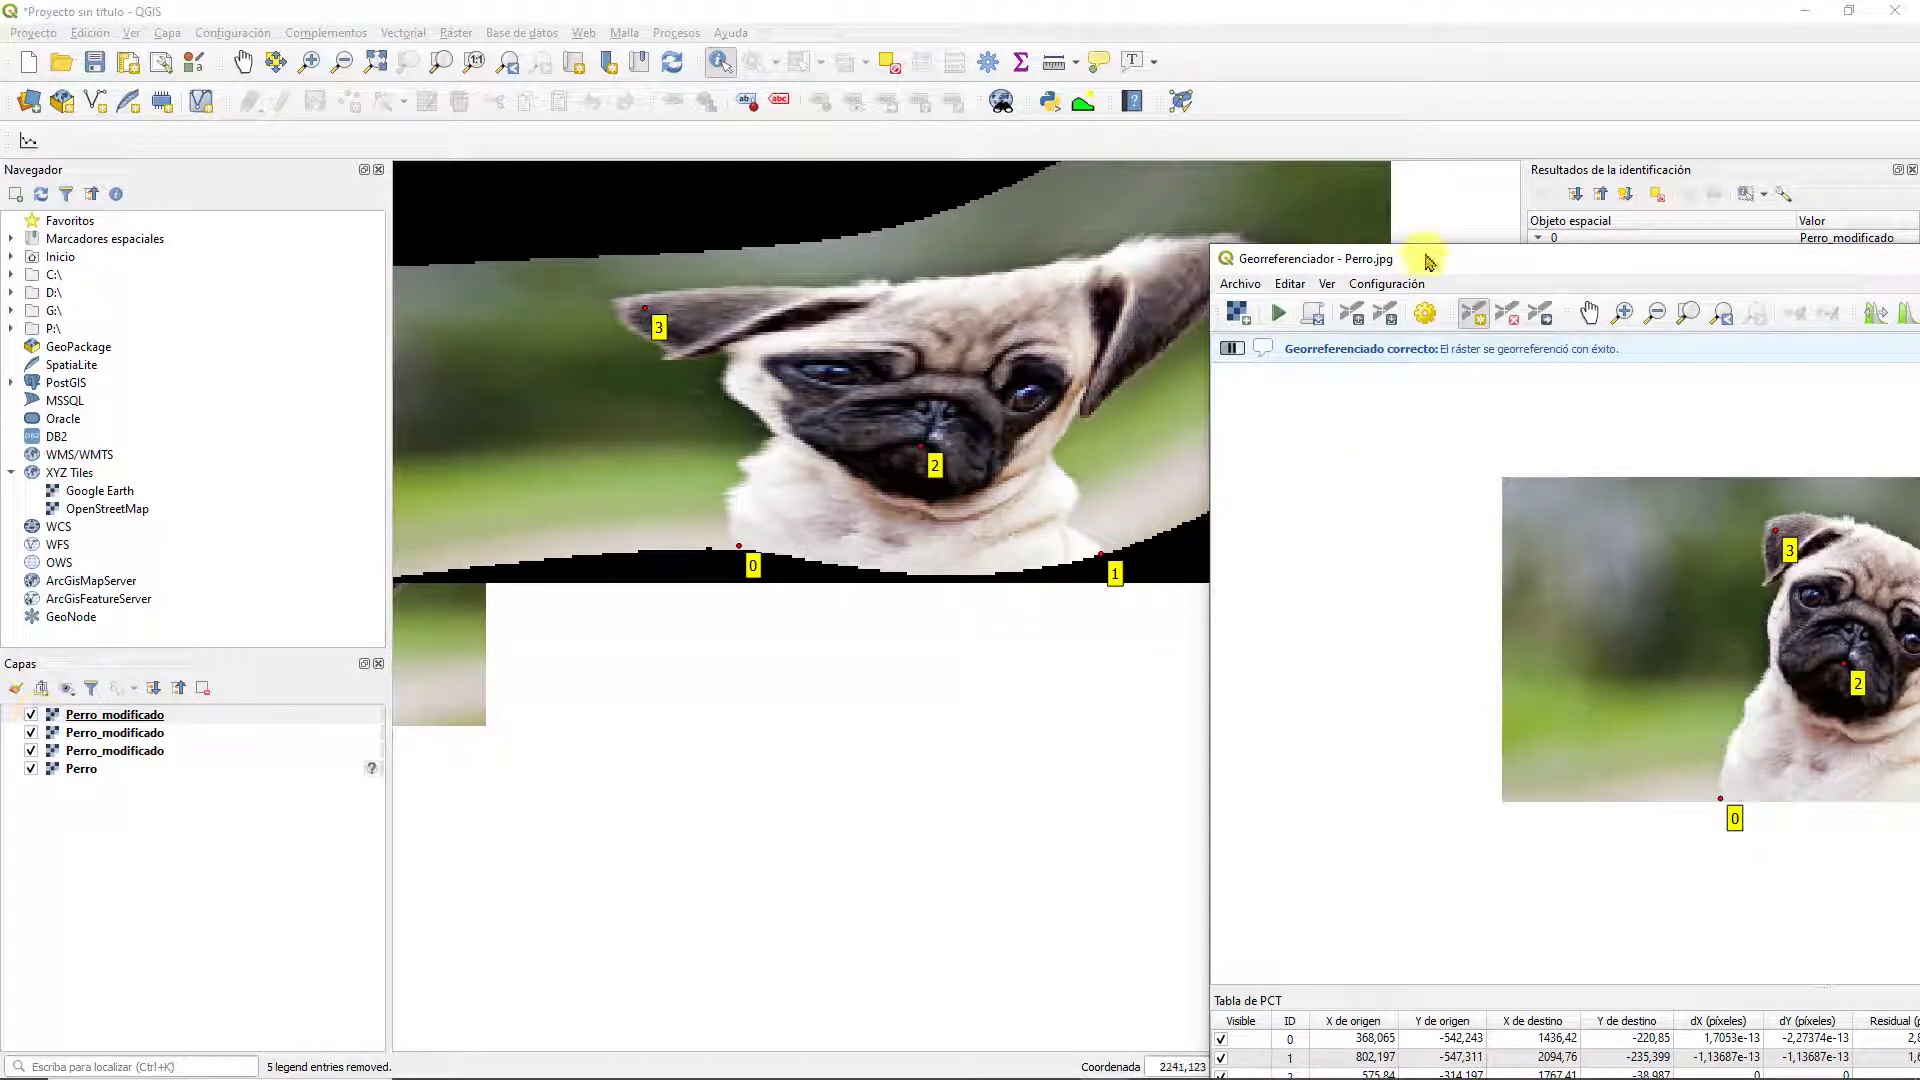
Compare the cubic Perro_modificado with the nearest-neighbour version beneath it by repeatedly hiding and showing the topmost layer over the dog's face
left_click_drag(1427, 258, 1615, 323)
scroll(805, 415, "up", 1)
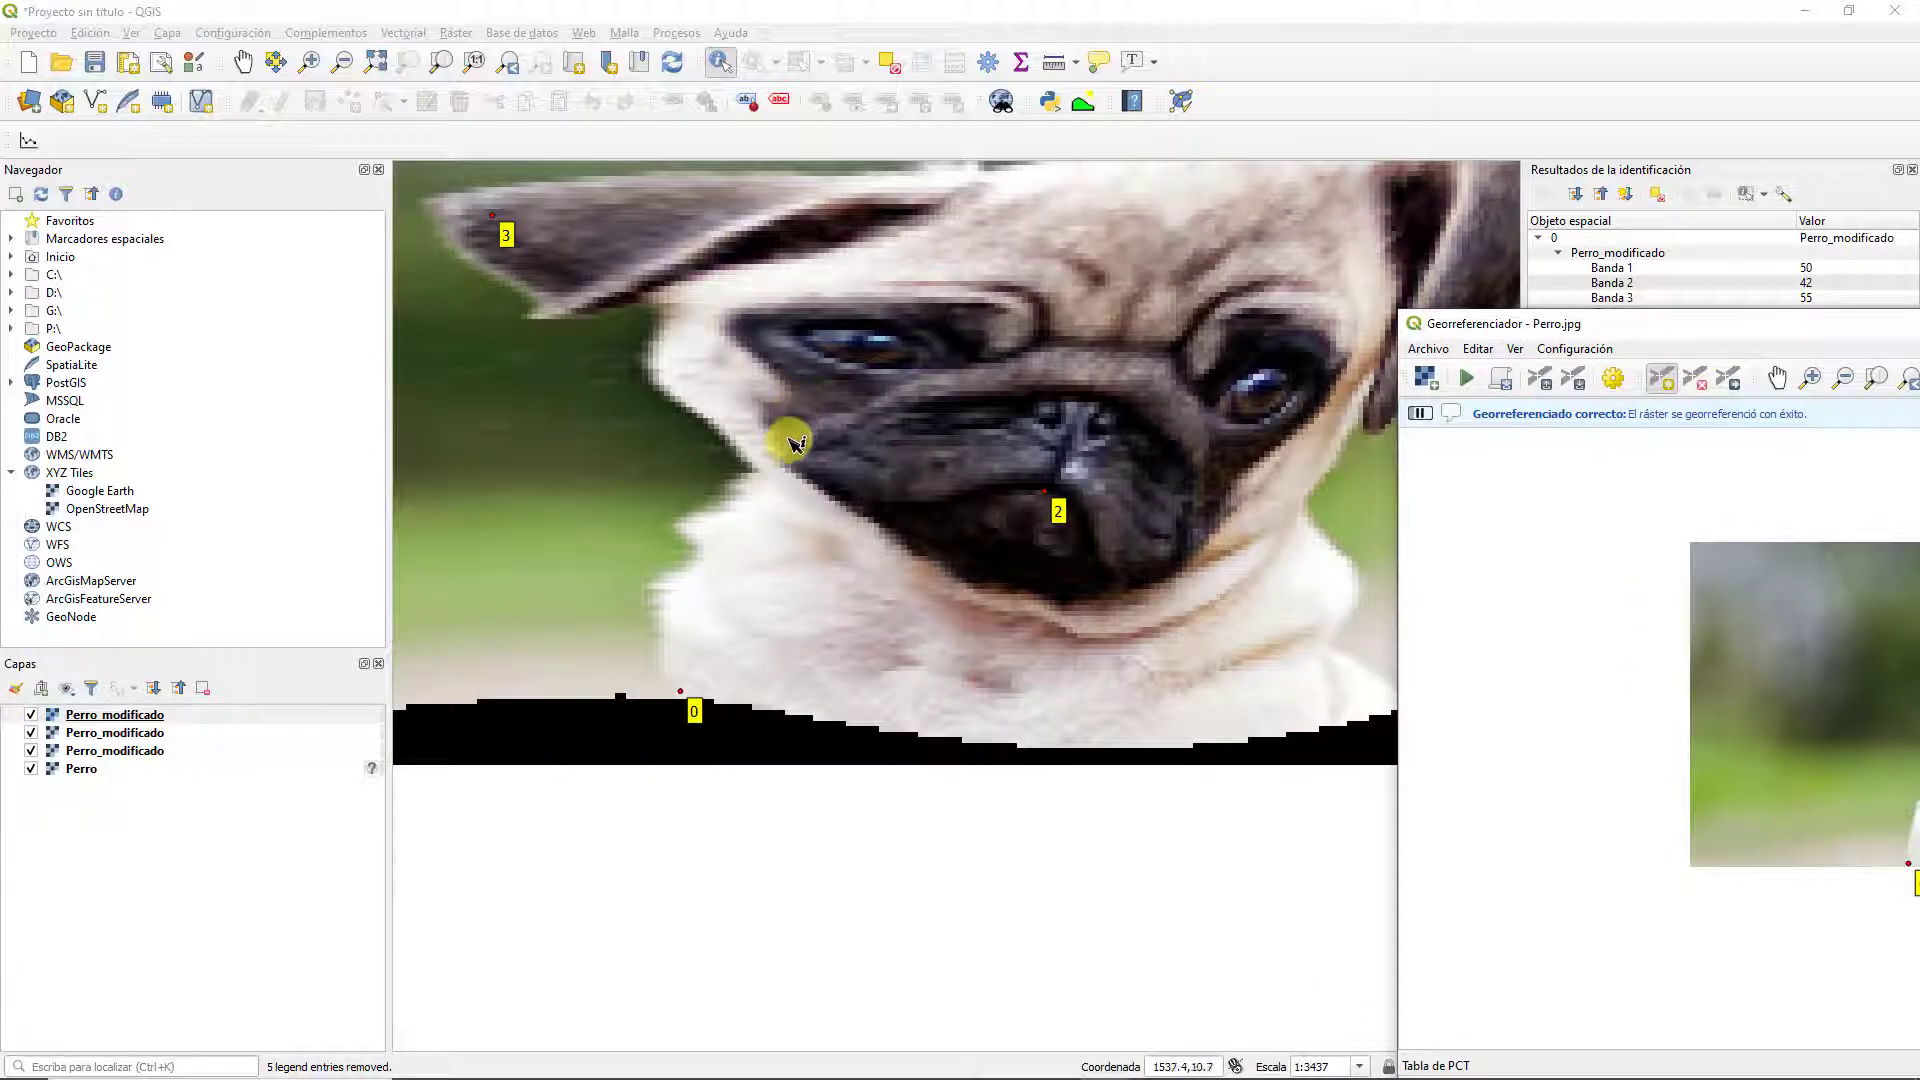
scroll(794, 450, "down", 1)
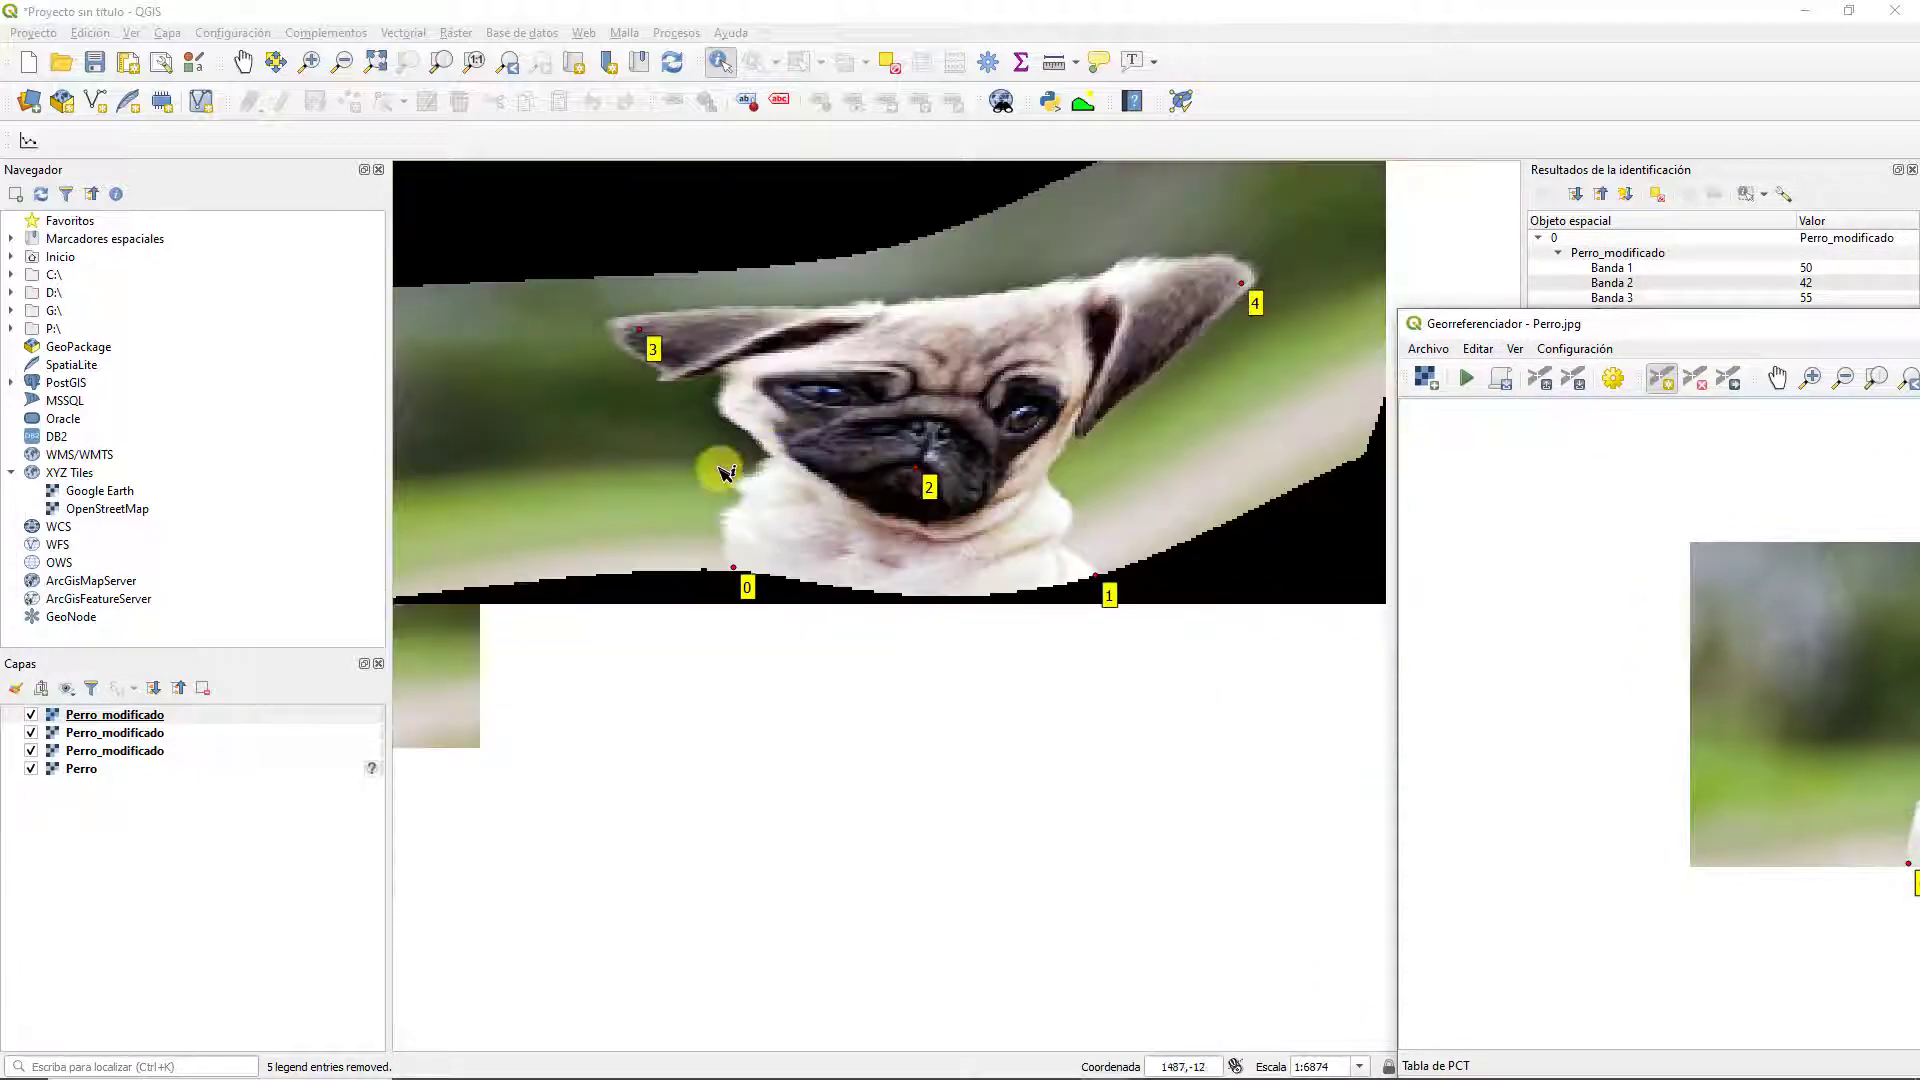
left_click(32, 716)
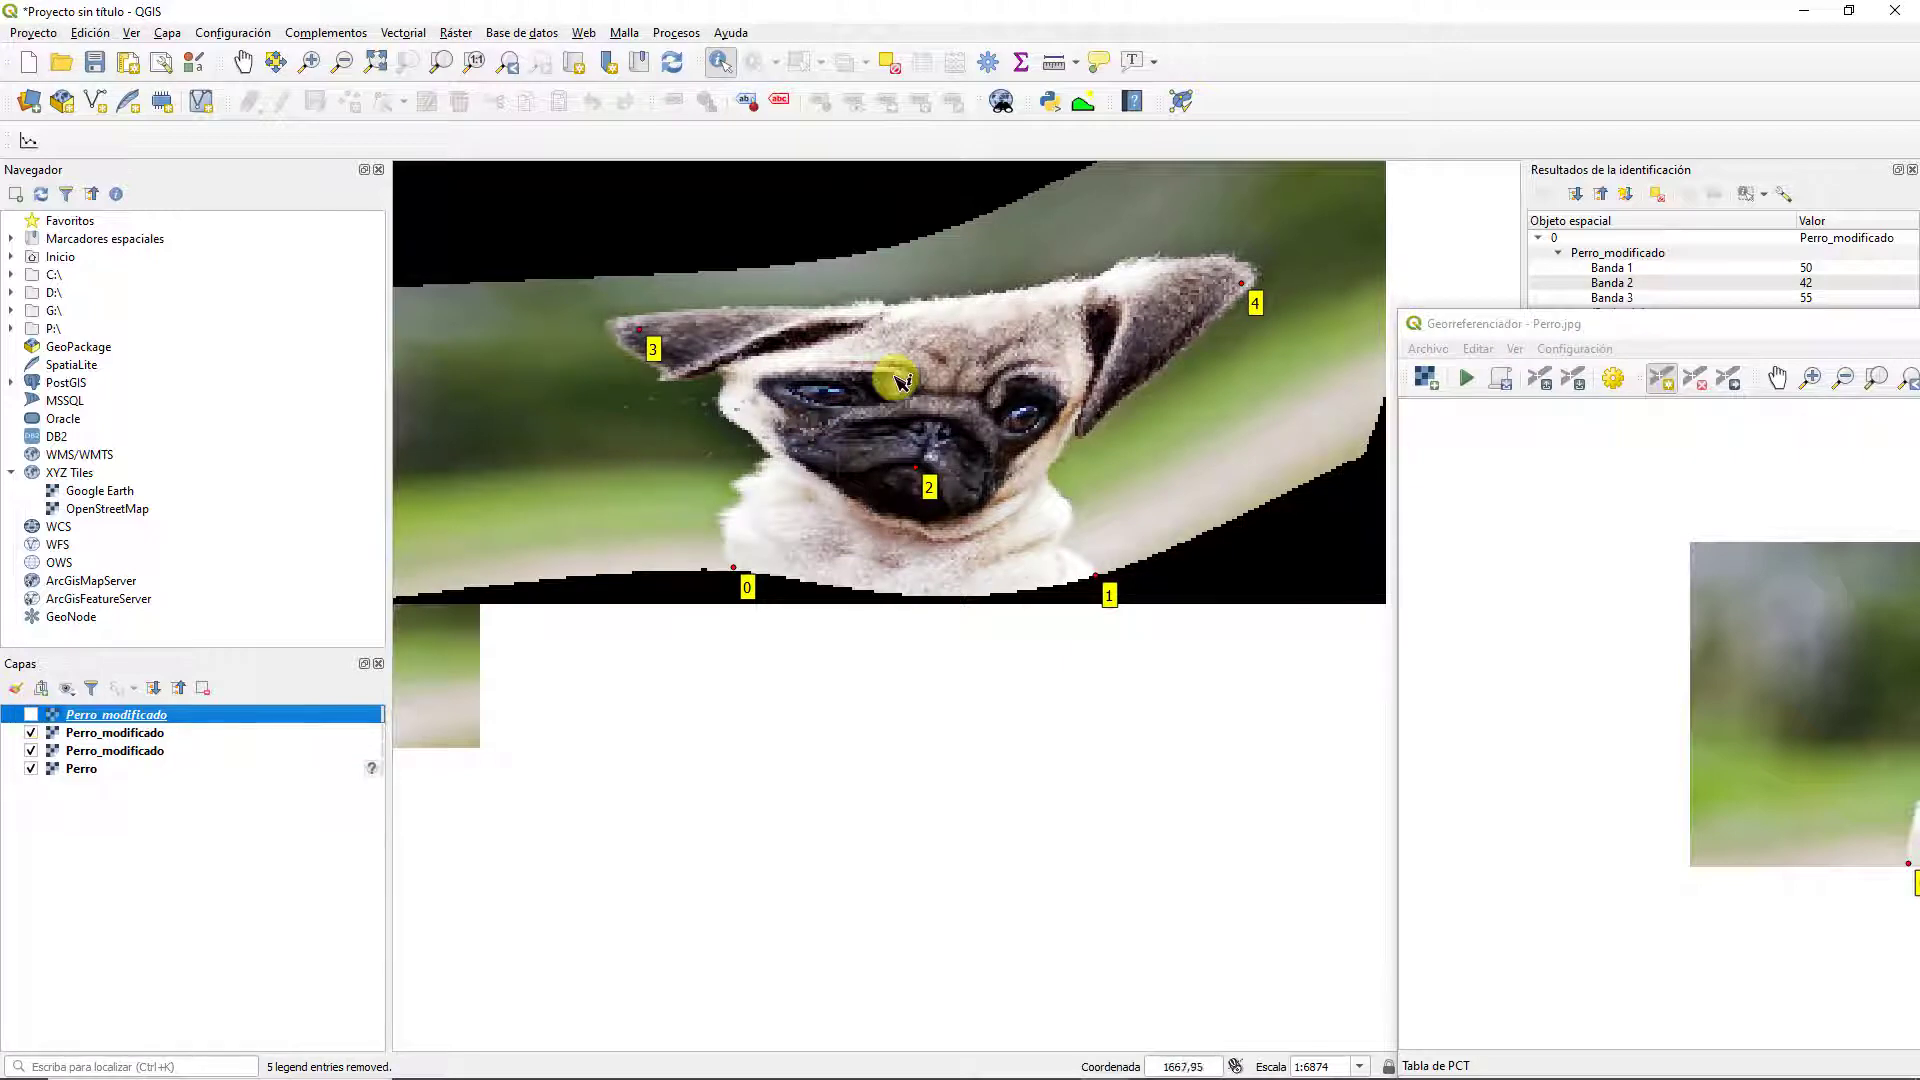
scroll(893, 377, "up", 1)
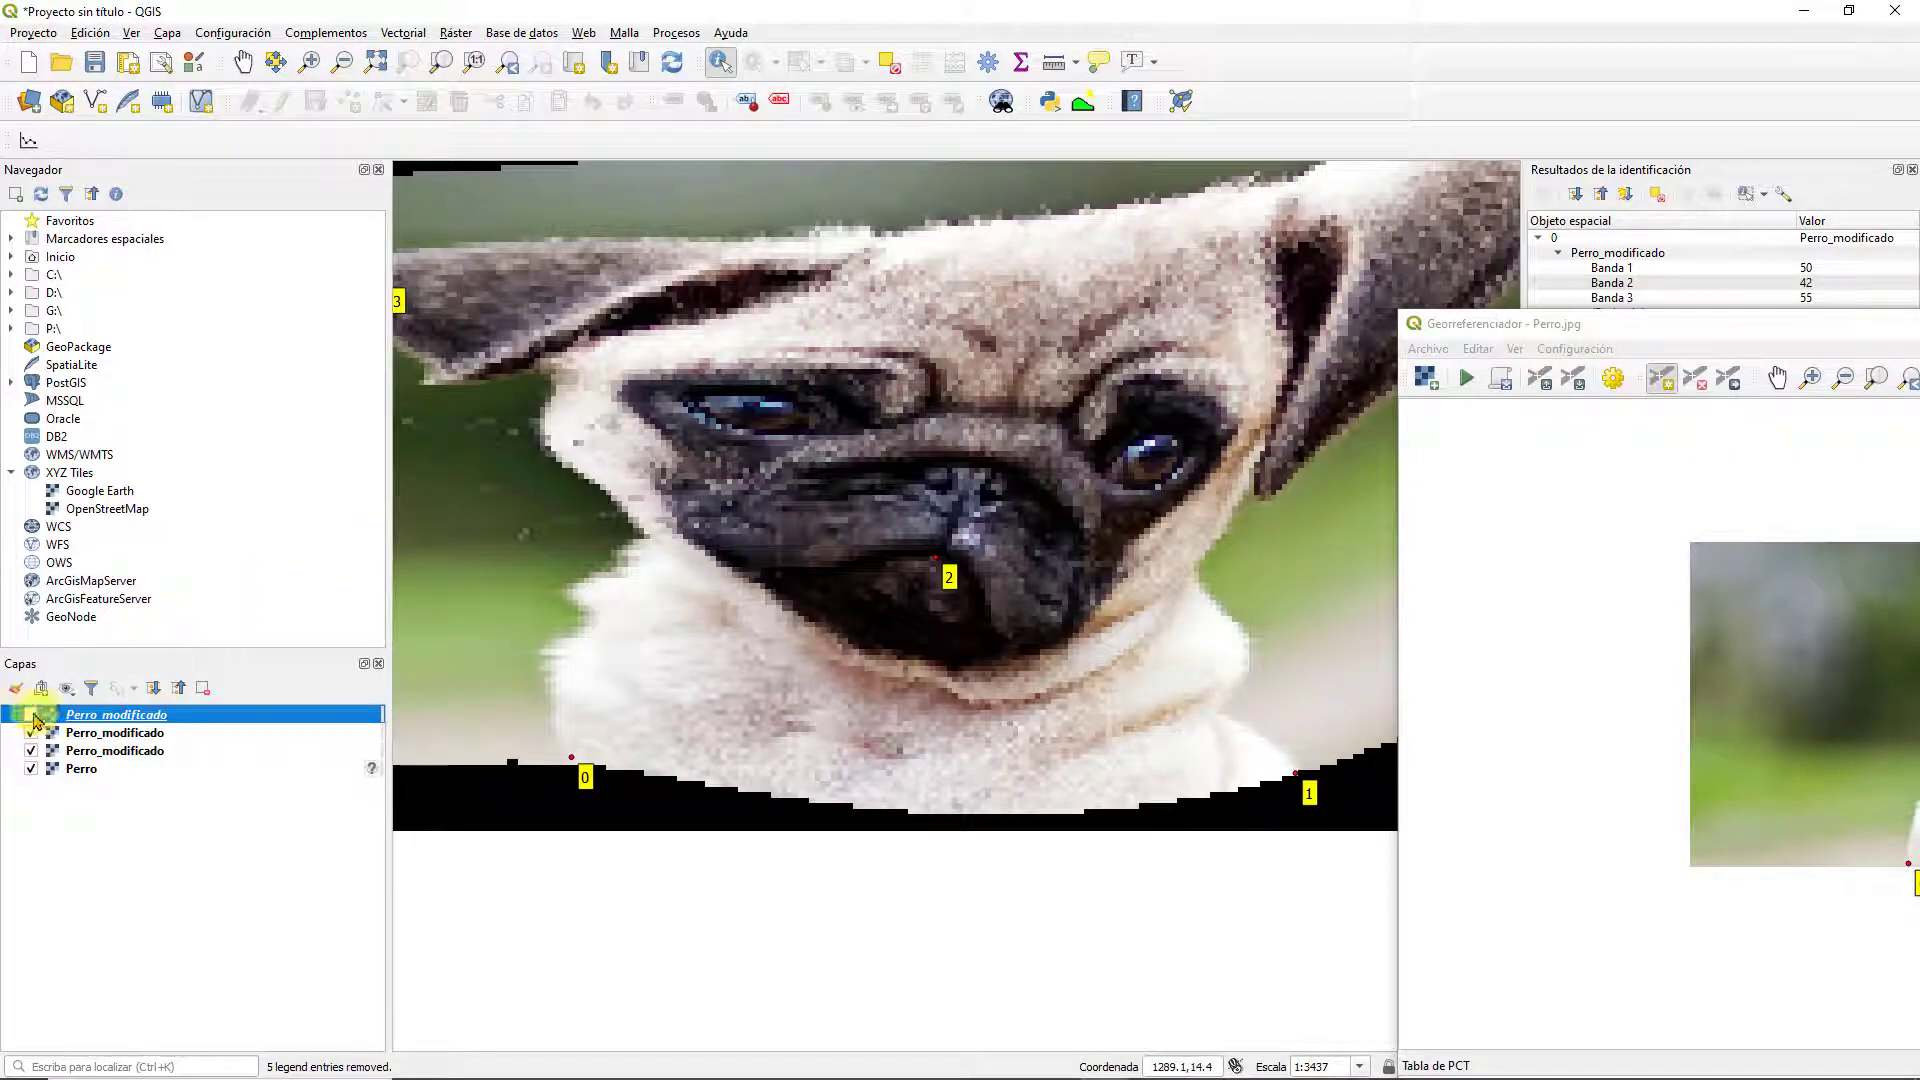
left_click(32, 715)
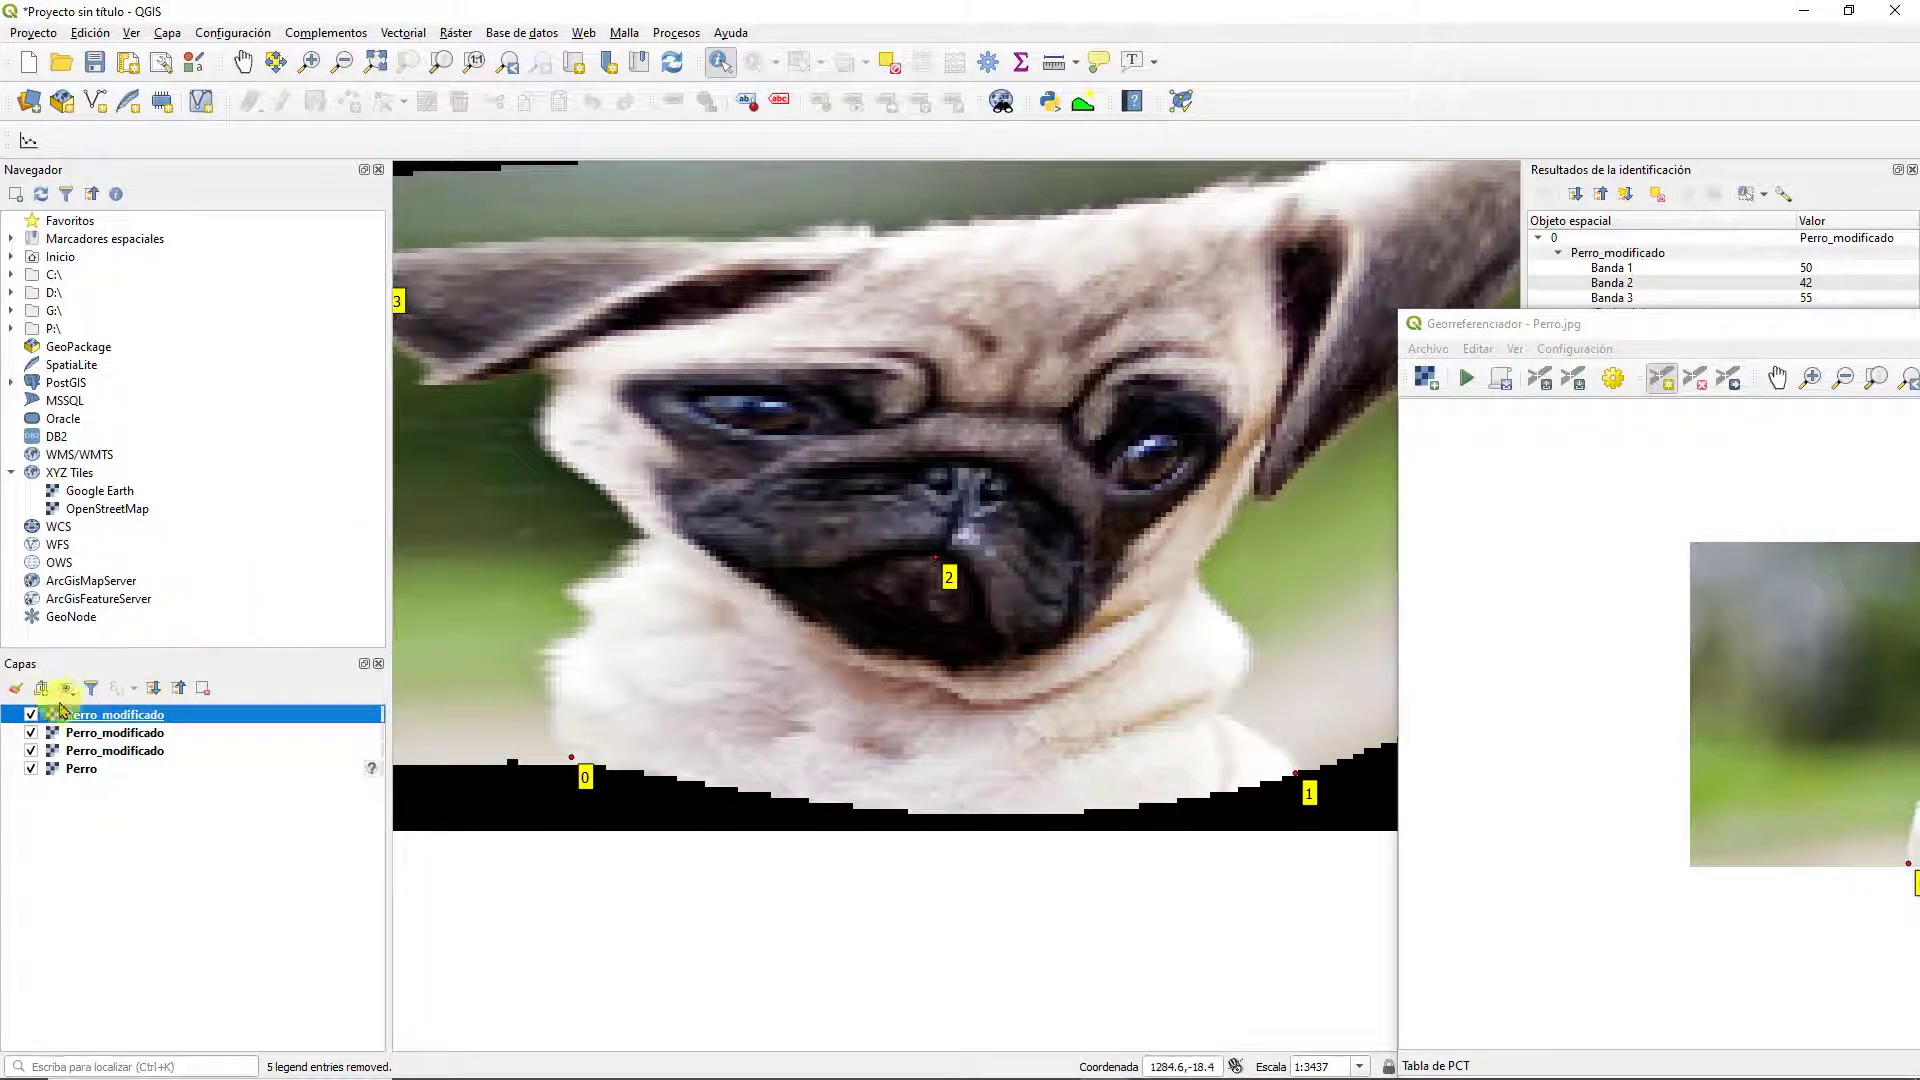
left_click(31, 716)
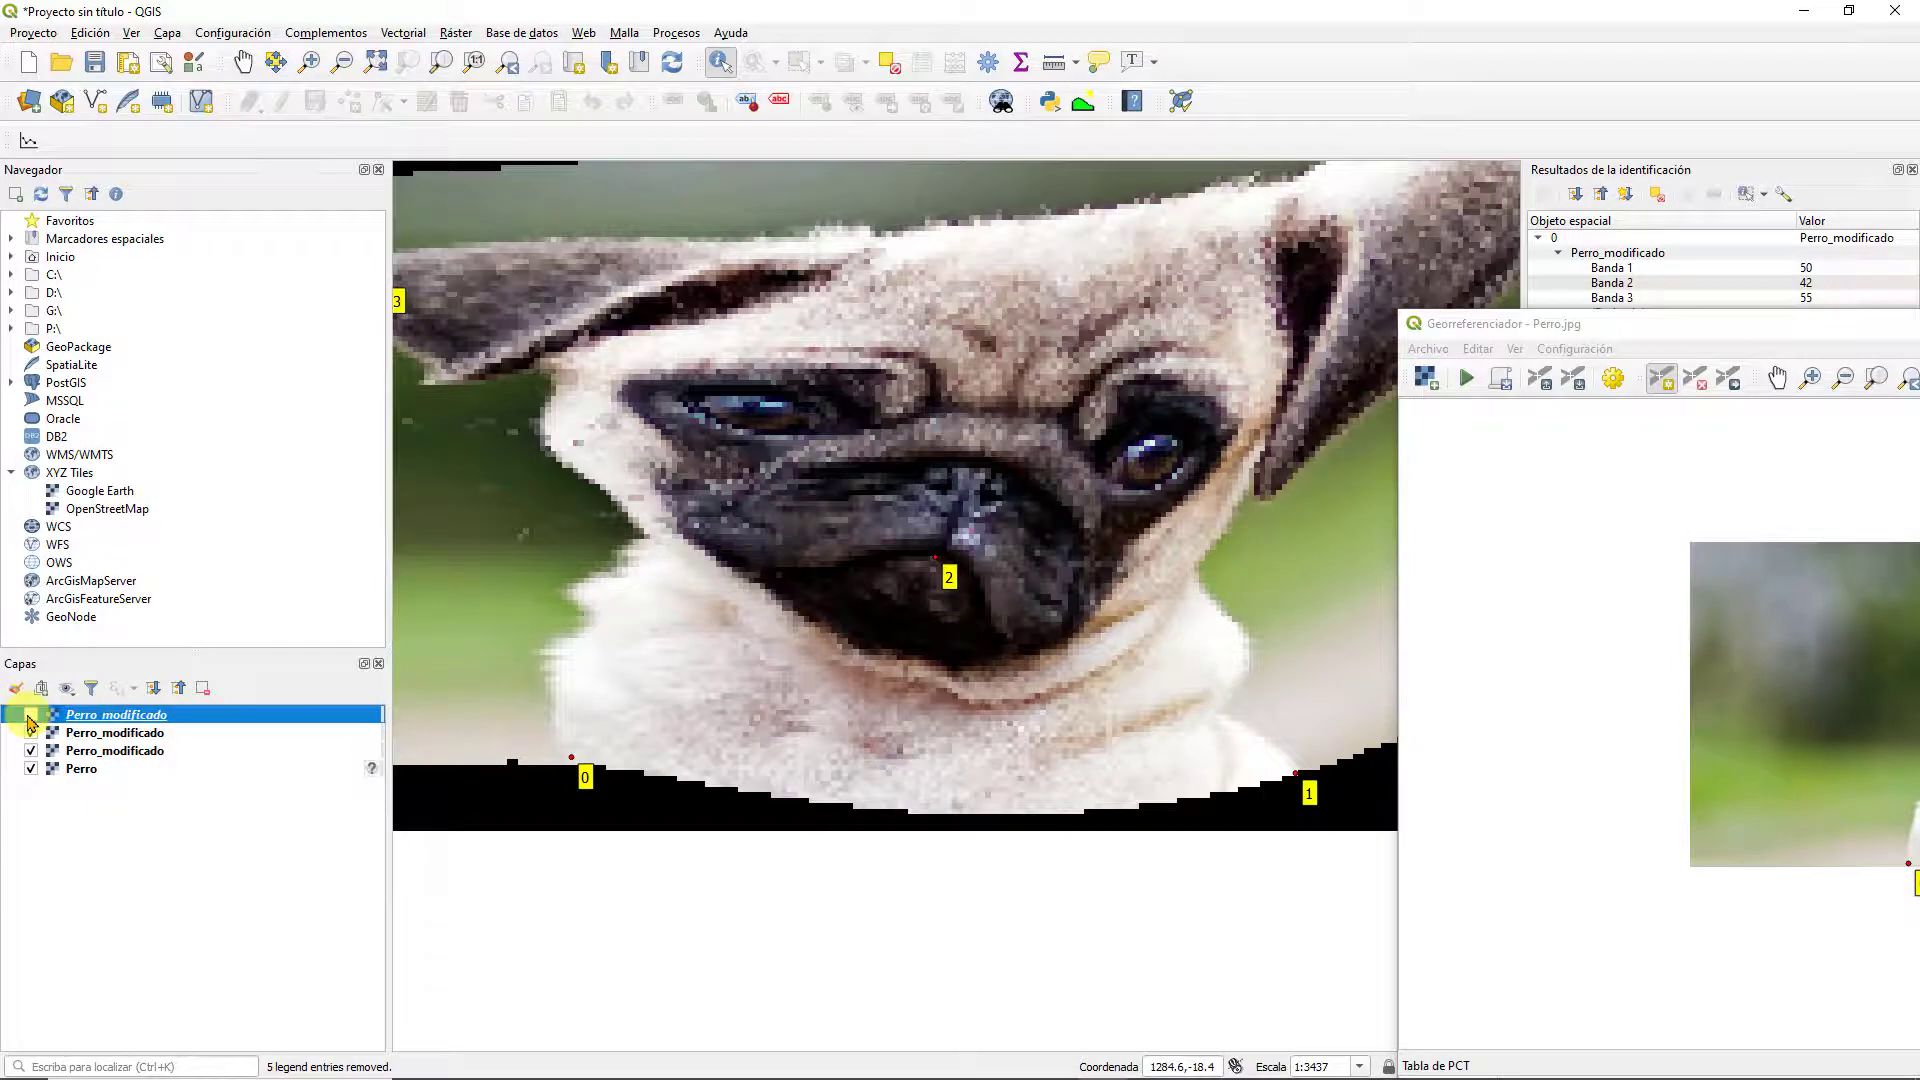
left_click(31, 716)
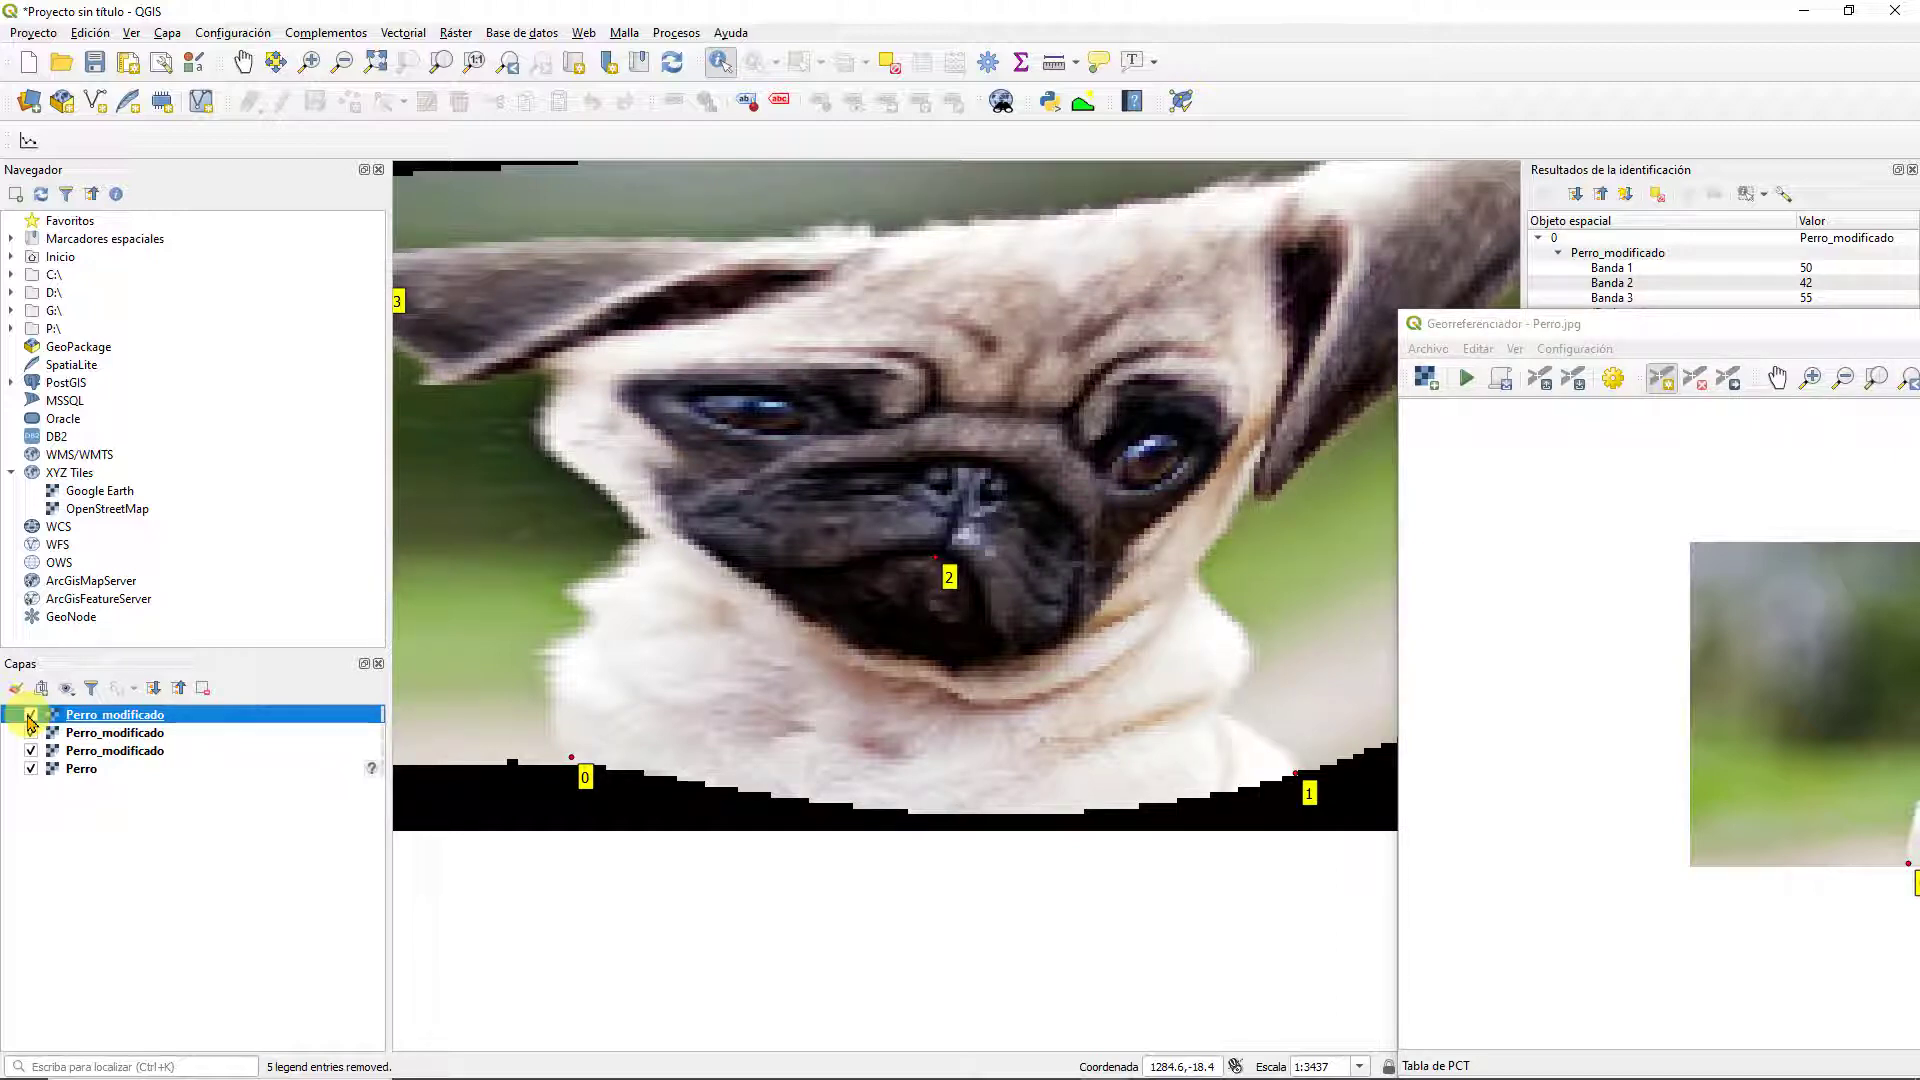
left_click(31, 716)
left_click(31, 716)
left_click(31, 716)
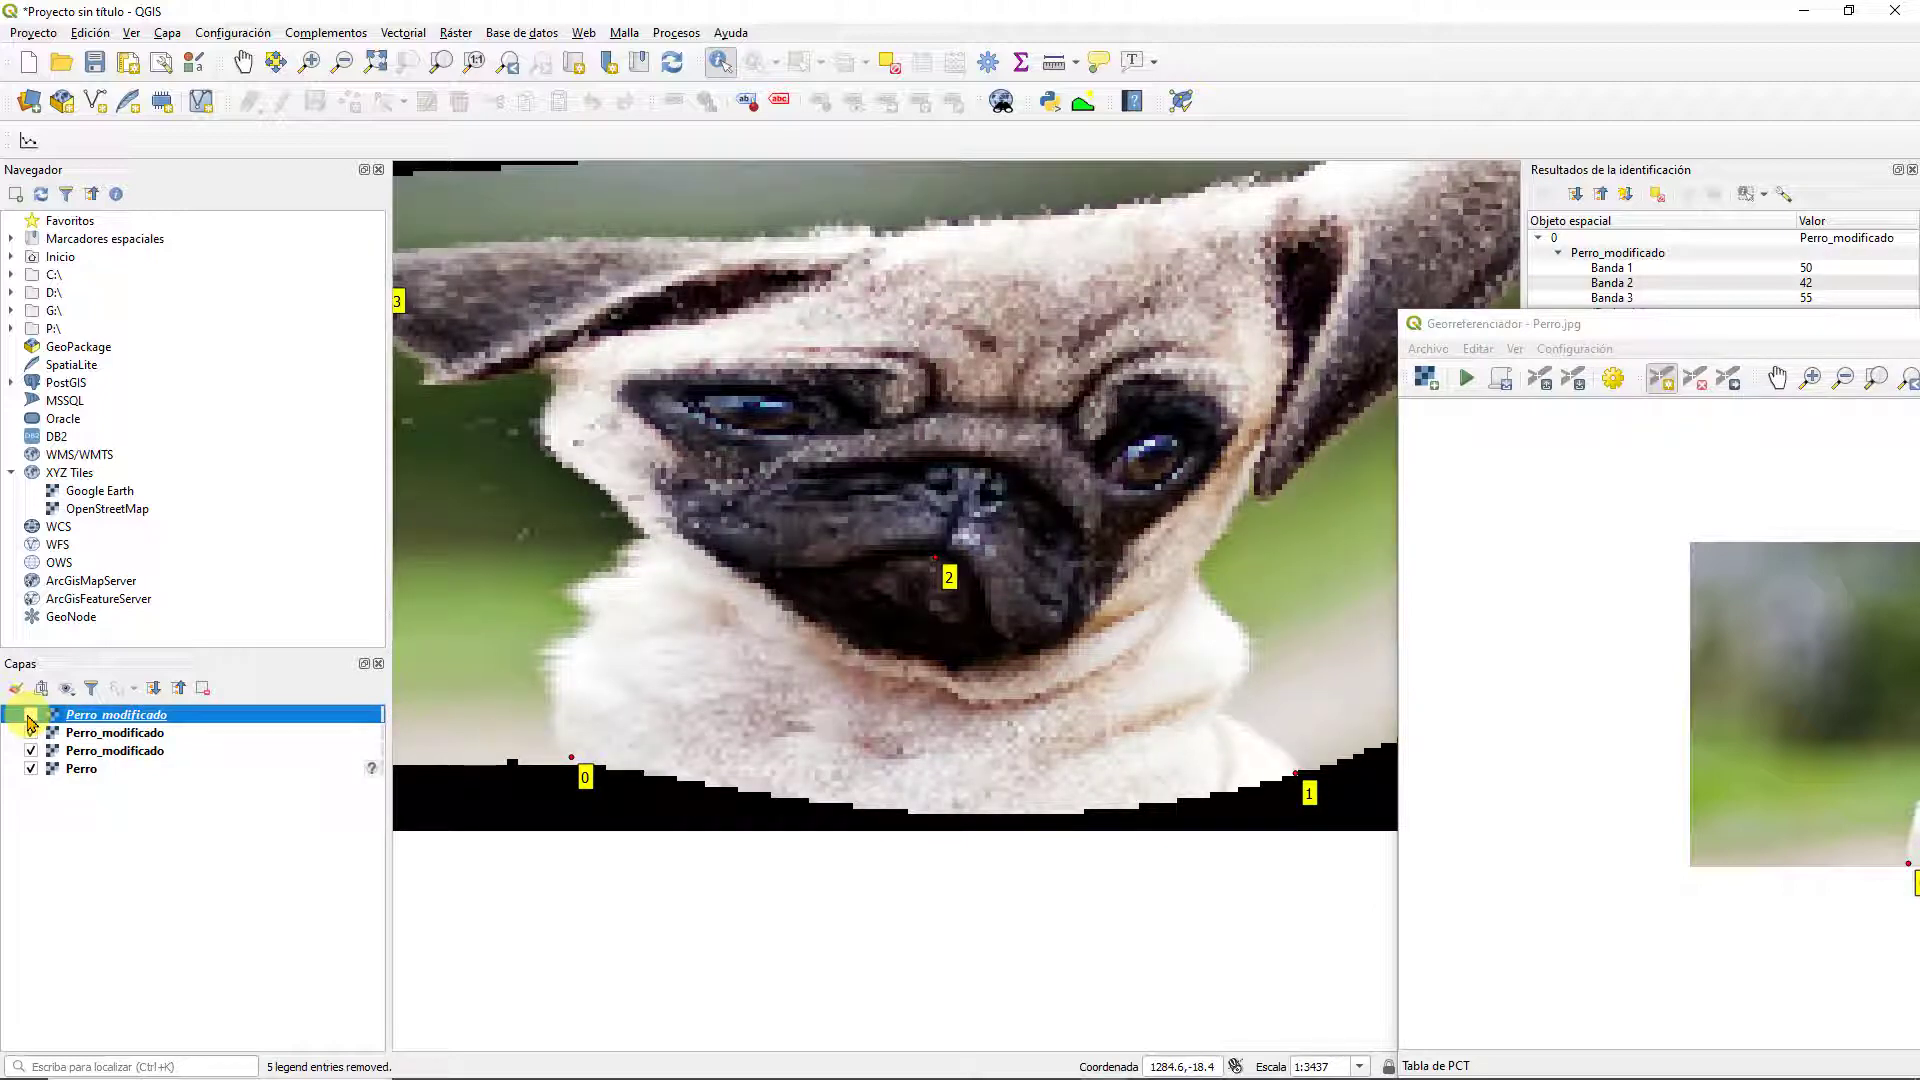
left_click(31, 716)
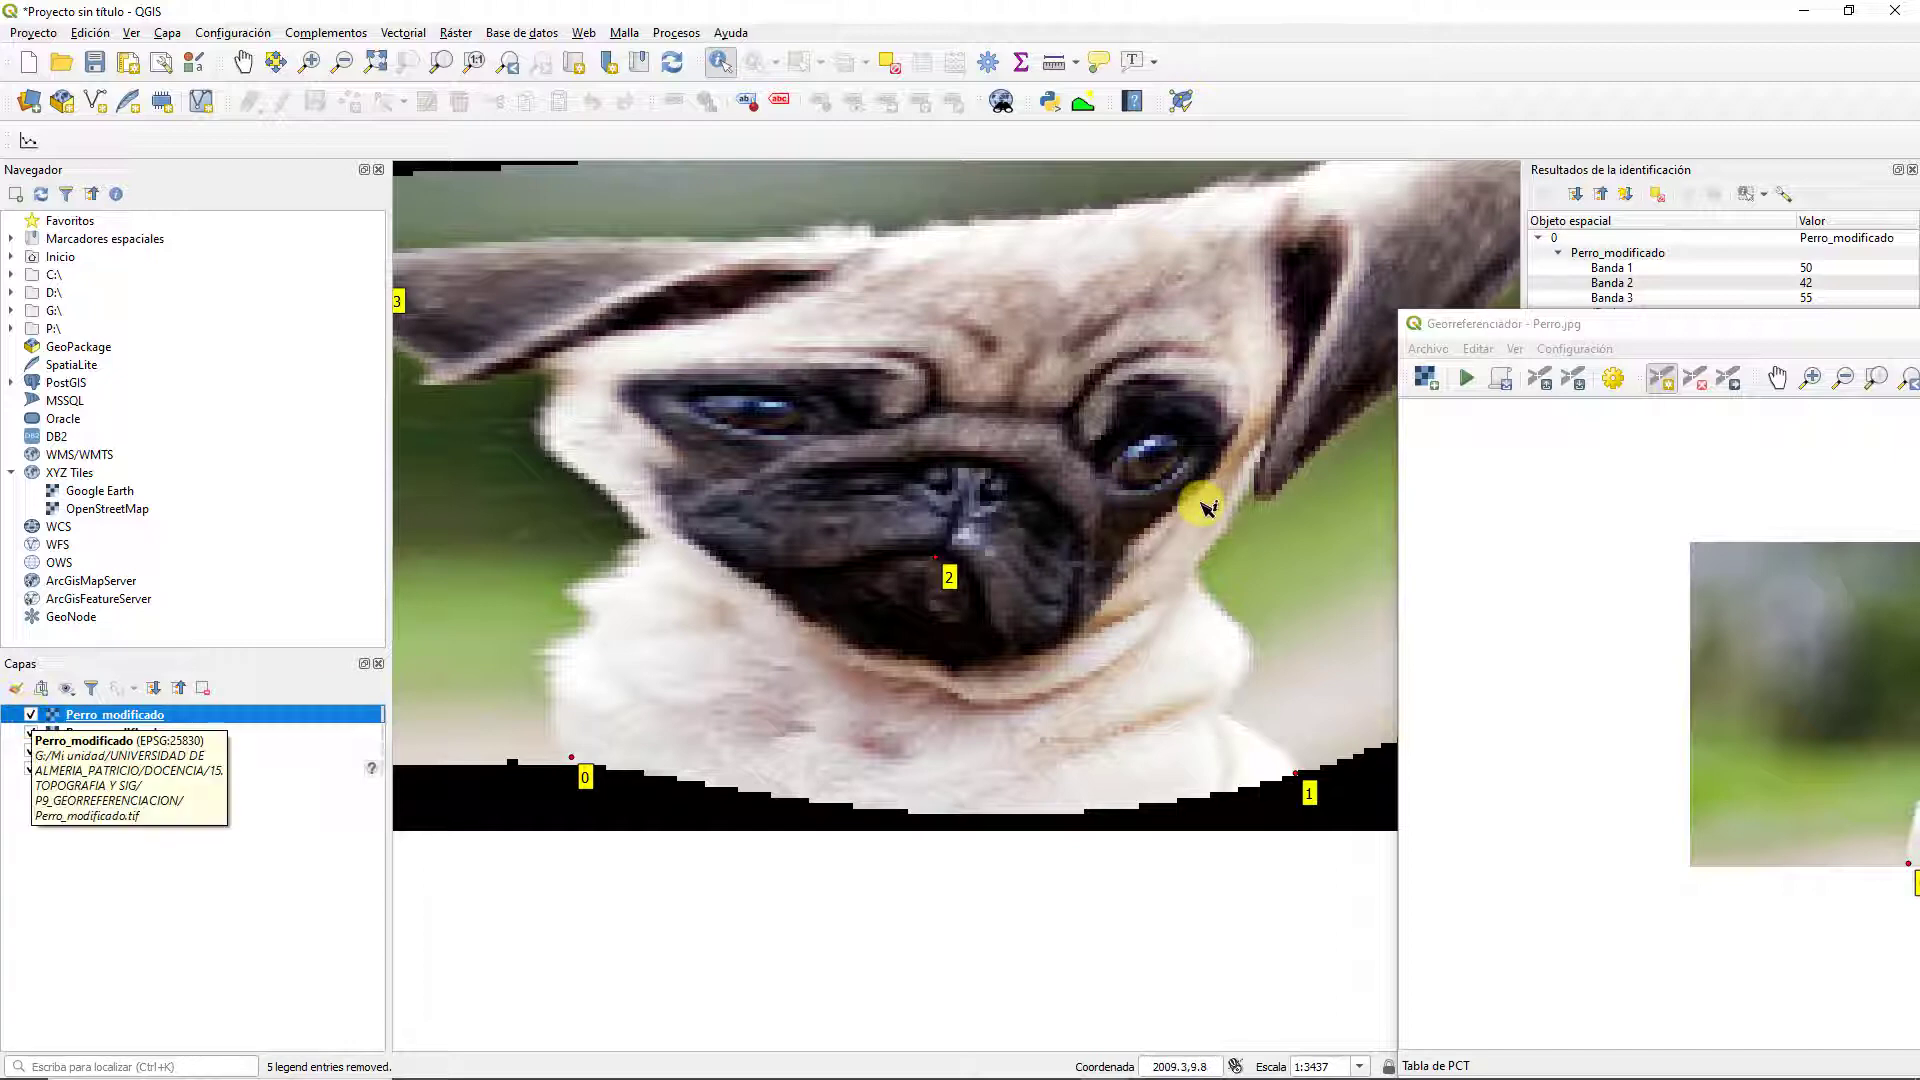
Bring the Georeferencer back into view and set the resampling method to Lanczos in the transformation settings
left_click_drag(1629, 322, 1448, 186)
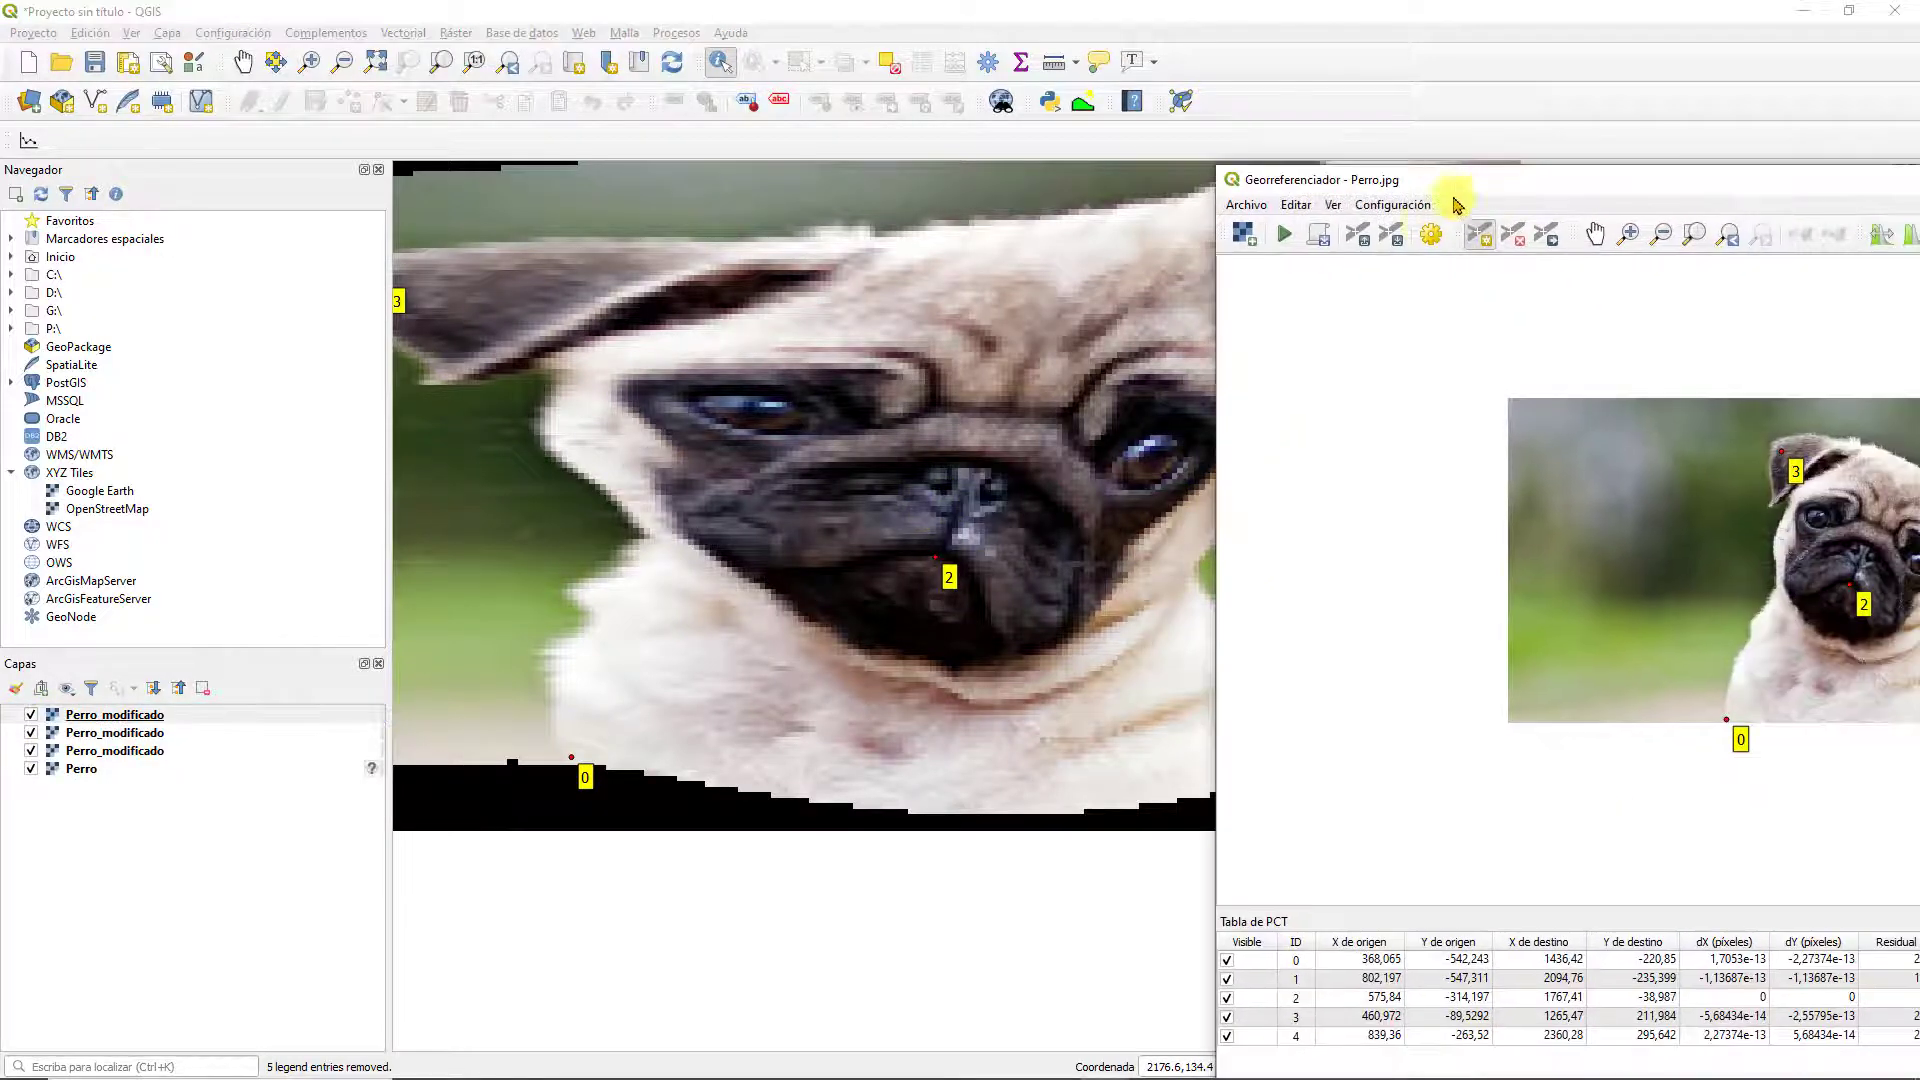
left_click(1430, 234)
left_click(1310, 403)
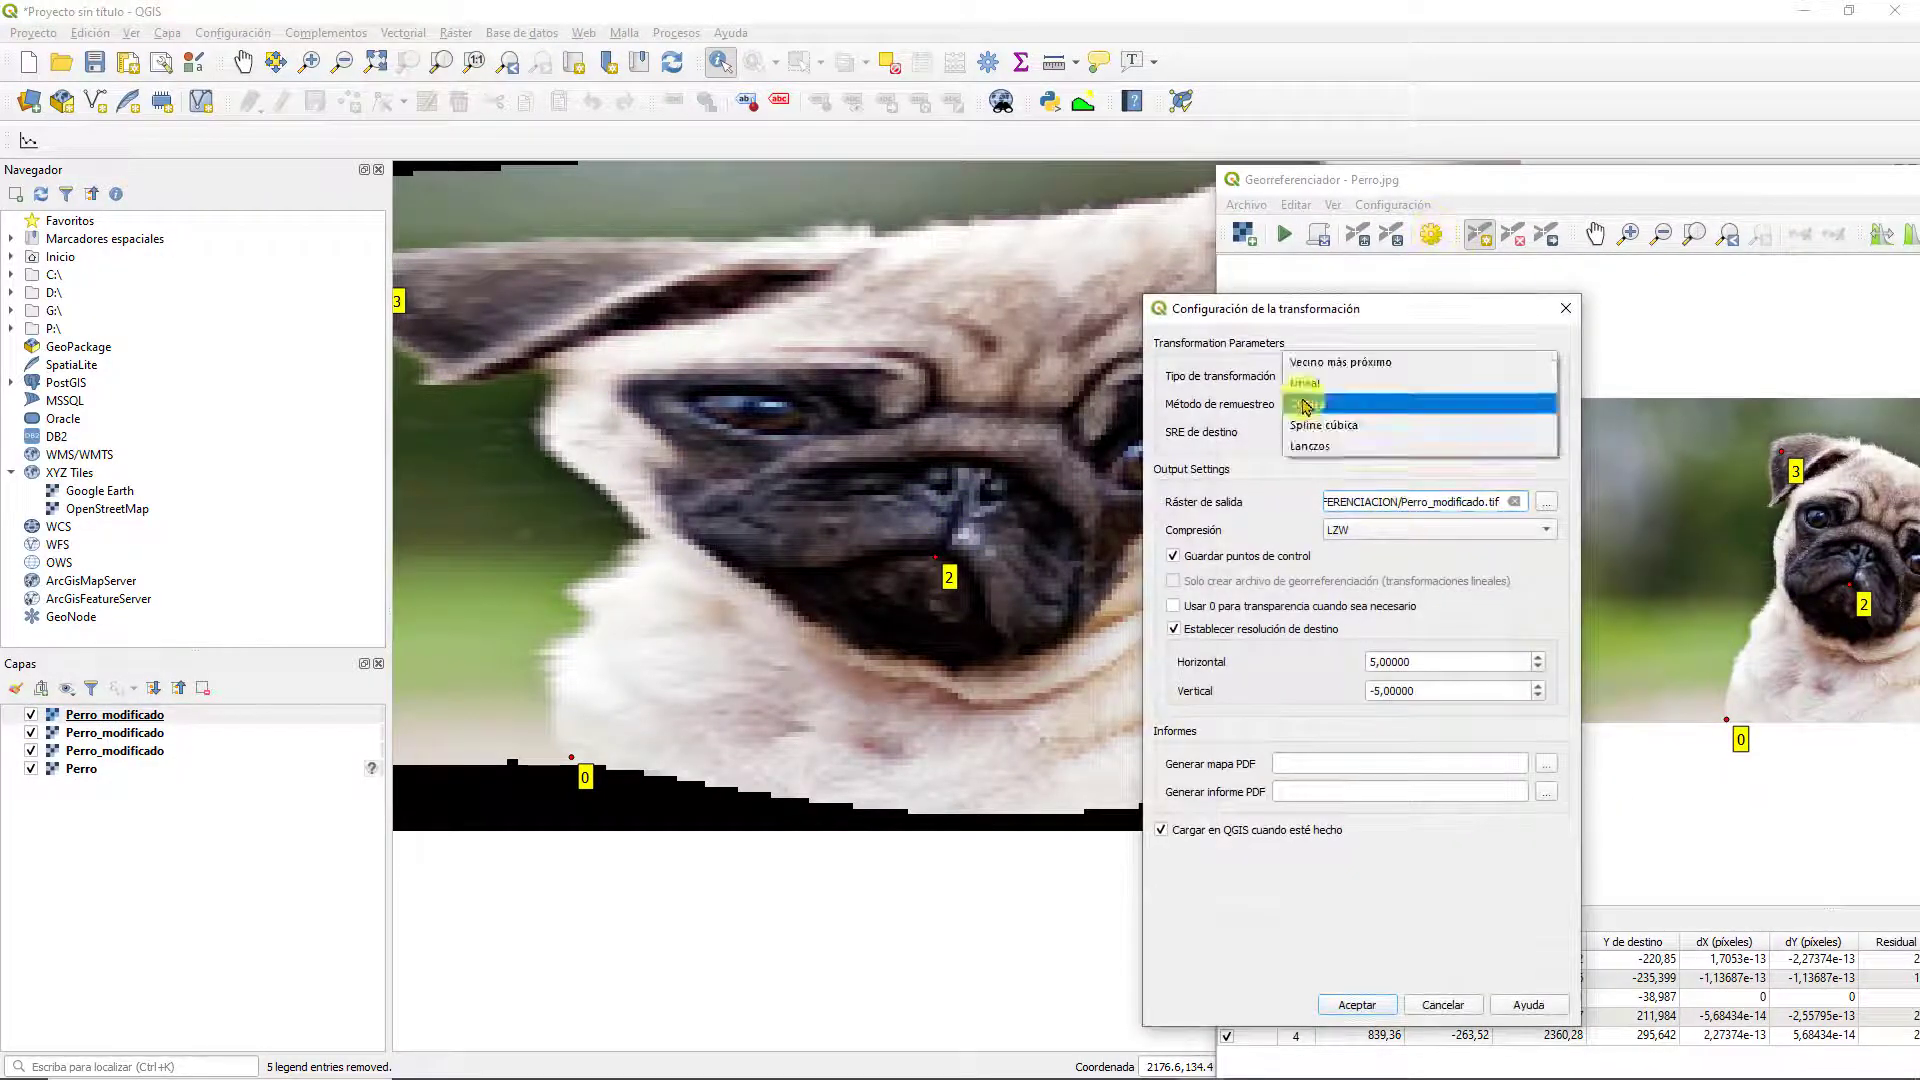
left_click(1313, 450)
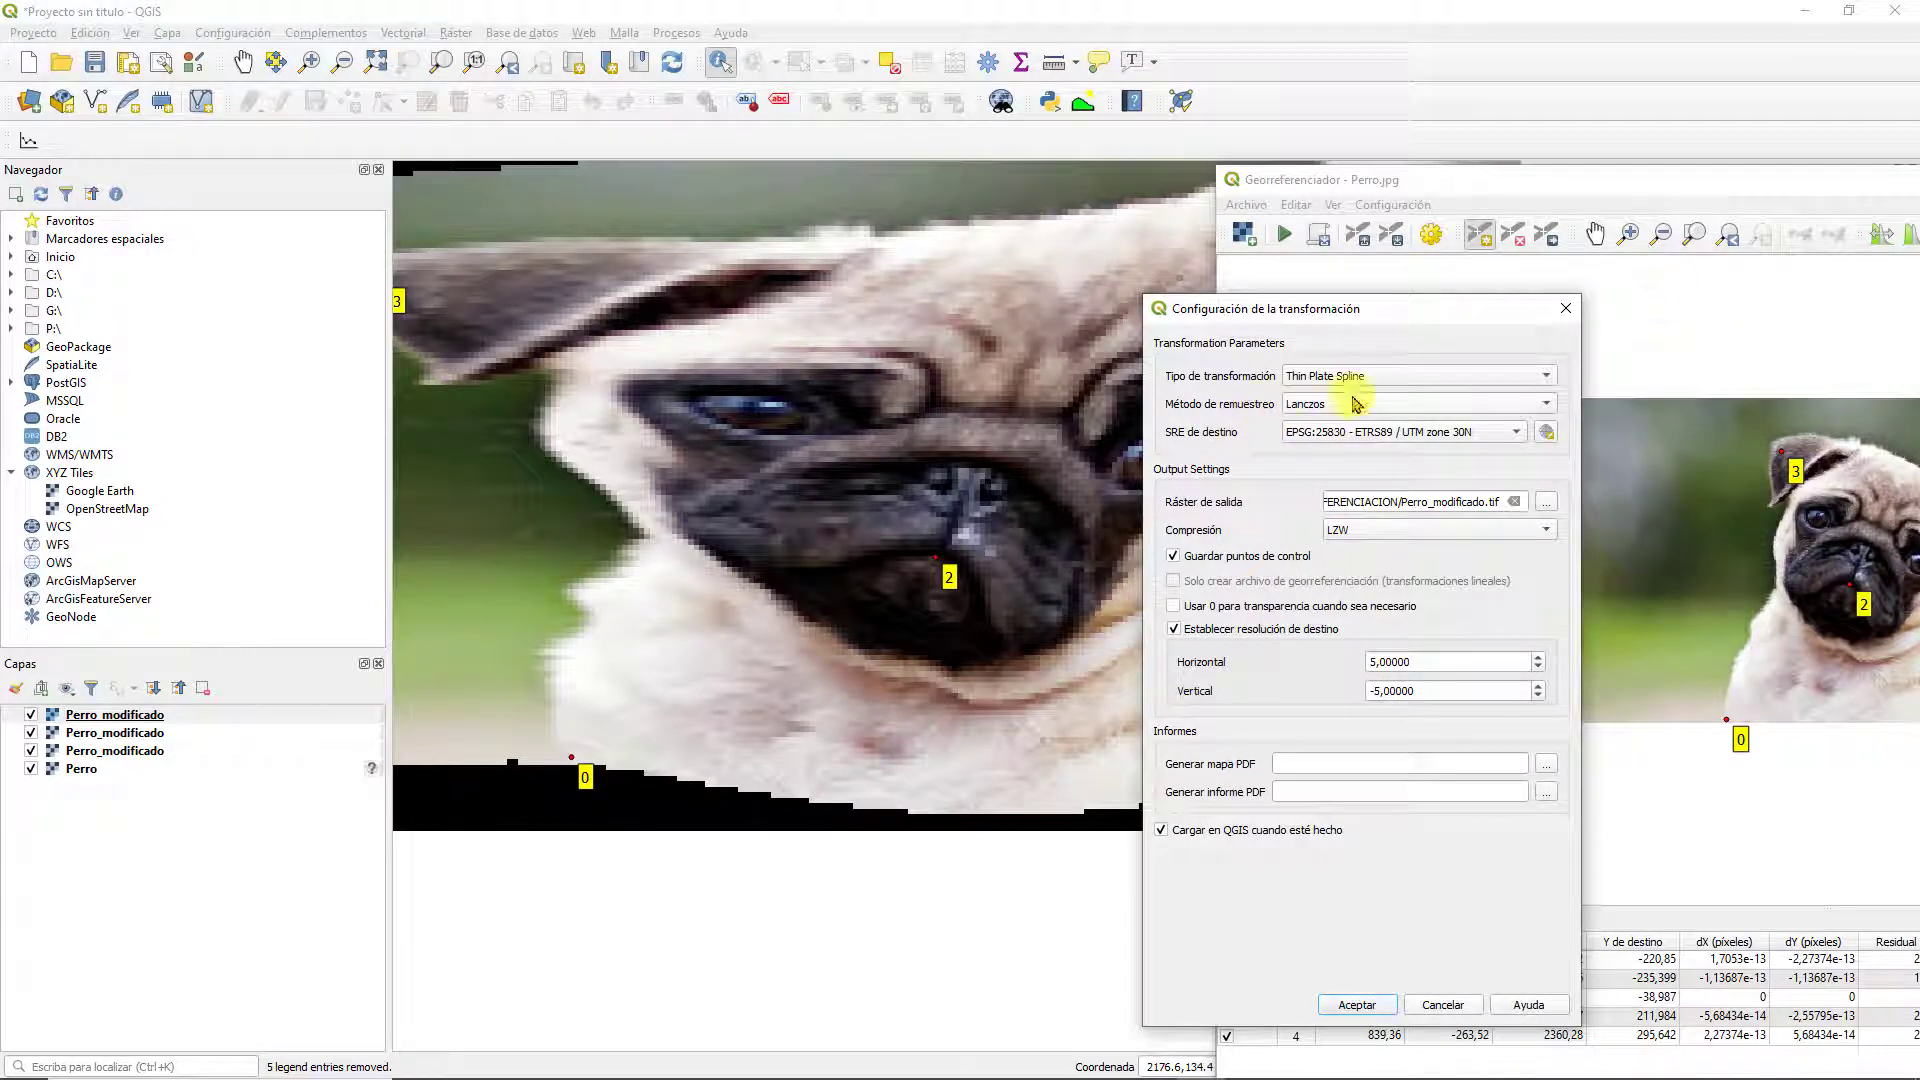
left_click(1357, 1008)
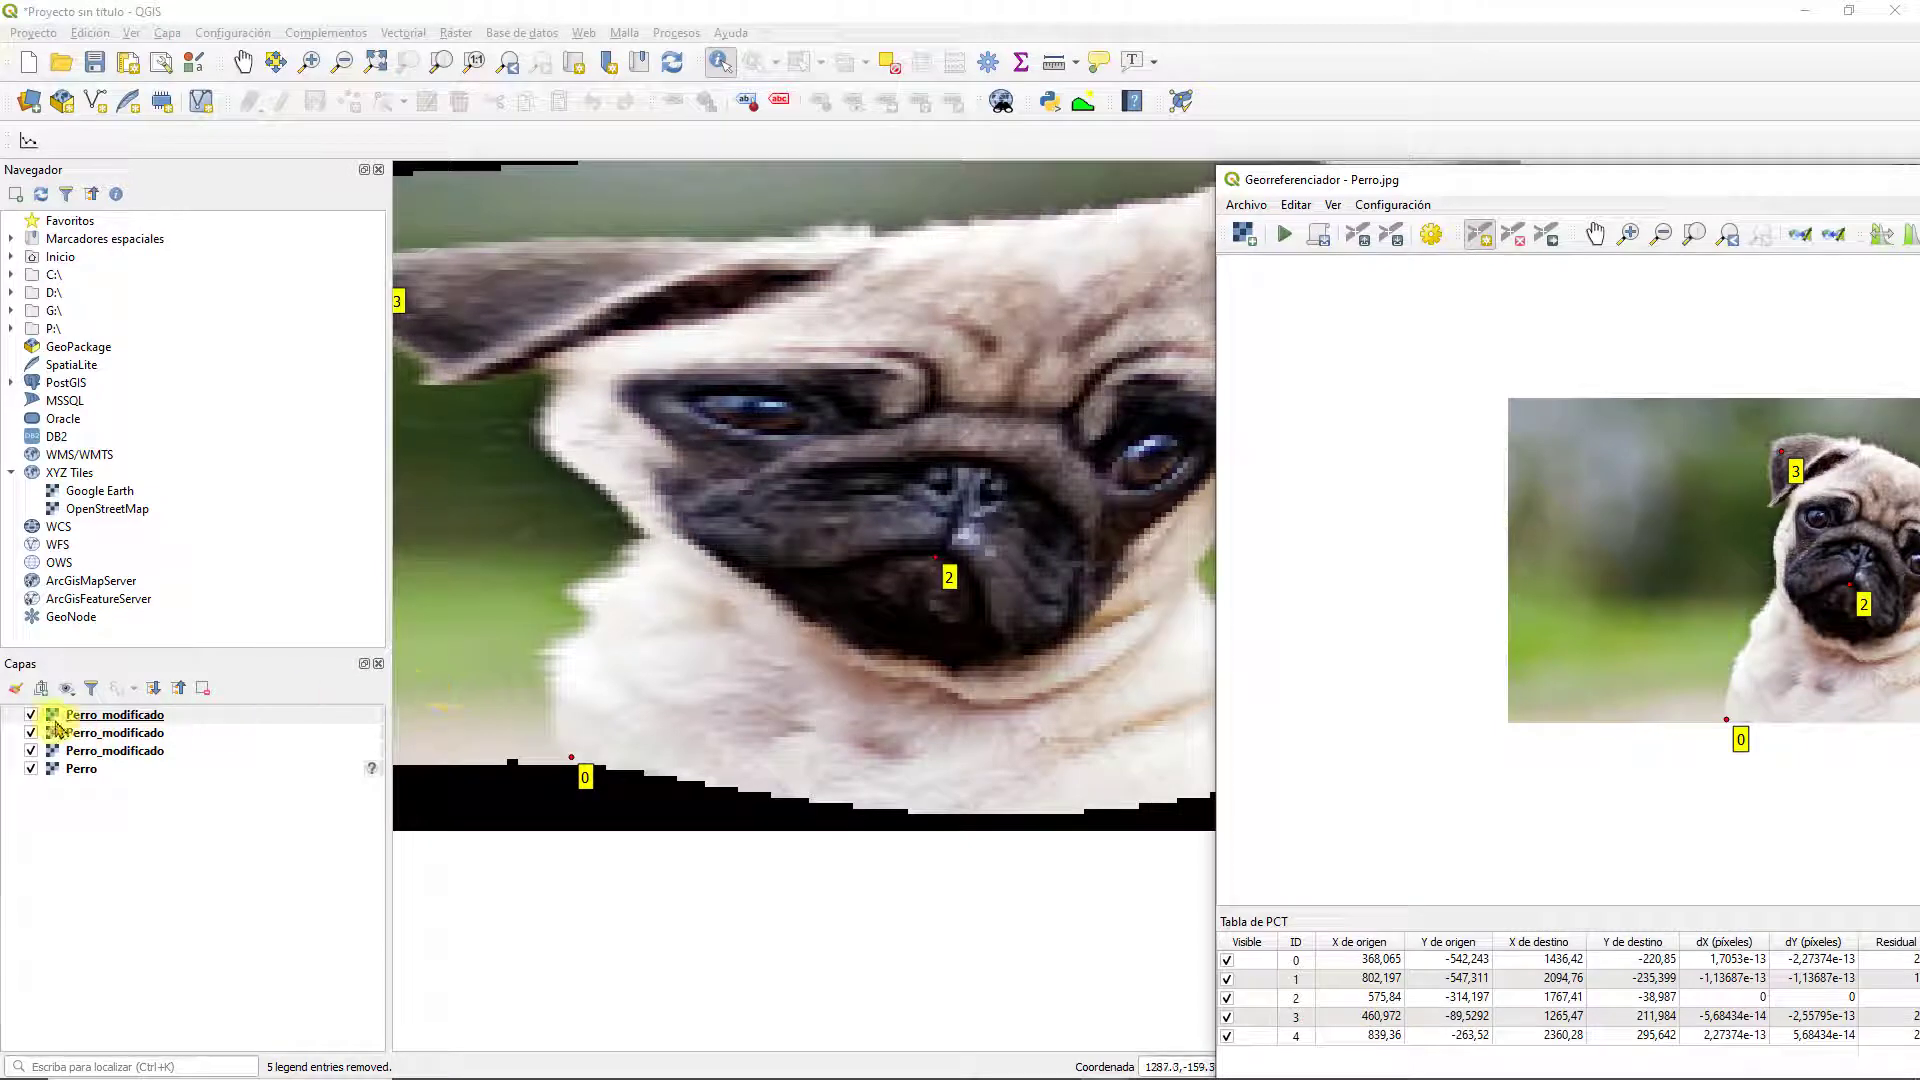
Hide the three existing Perro_modificado layers and run the georeferencing with Lanczos resampling
left_click(31, 713)
left_click(31, 732)
left_click(31, 750)
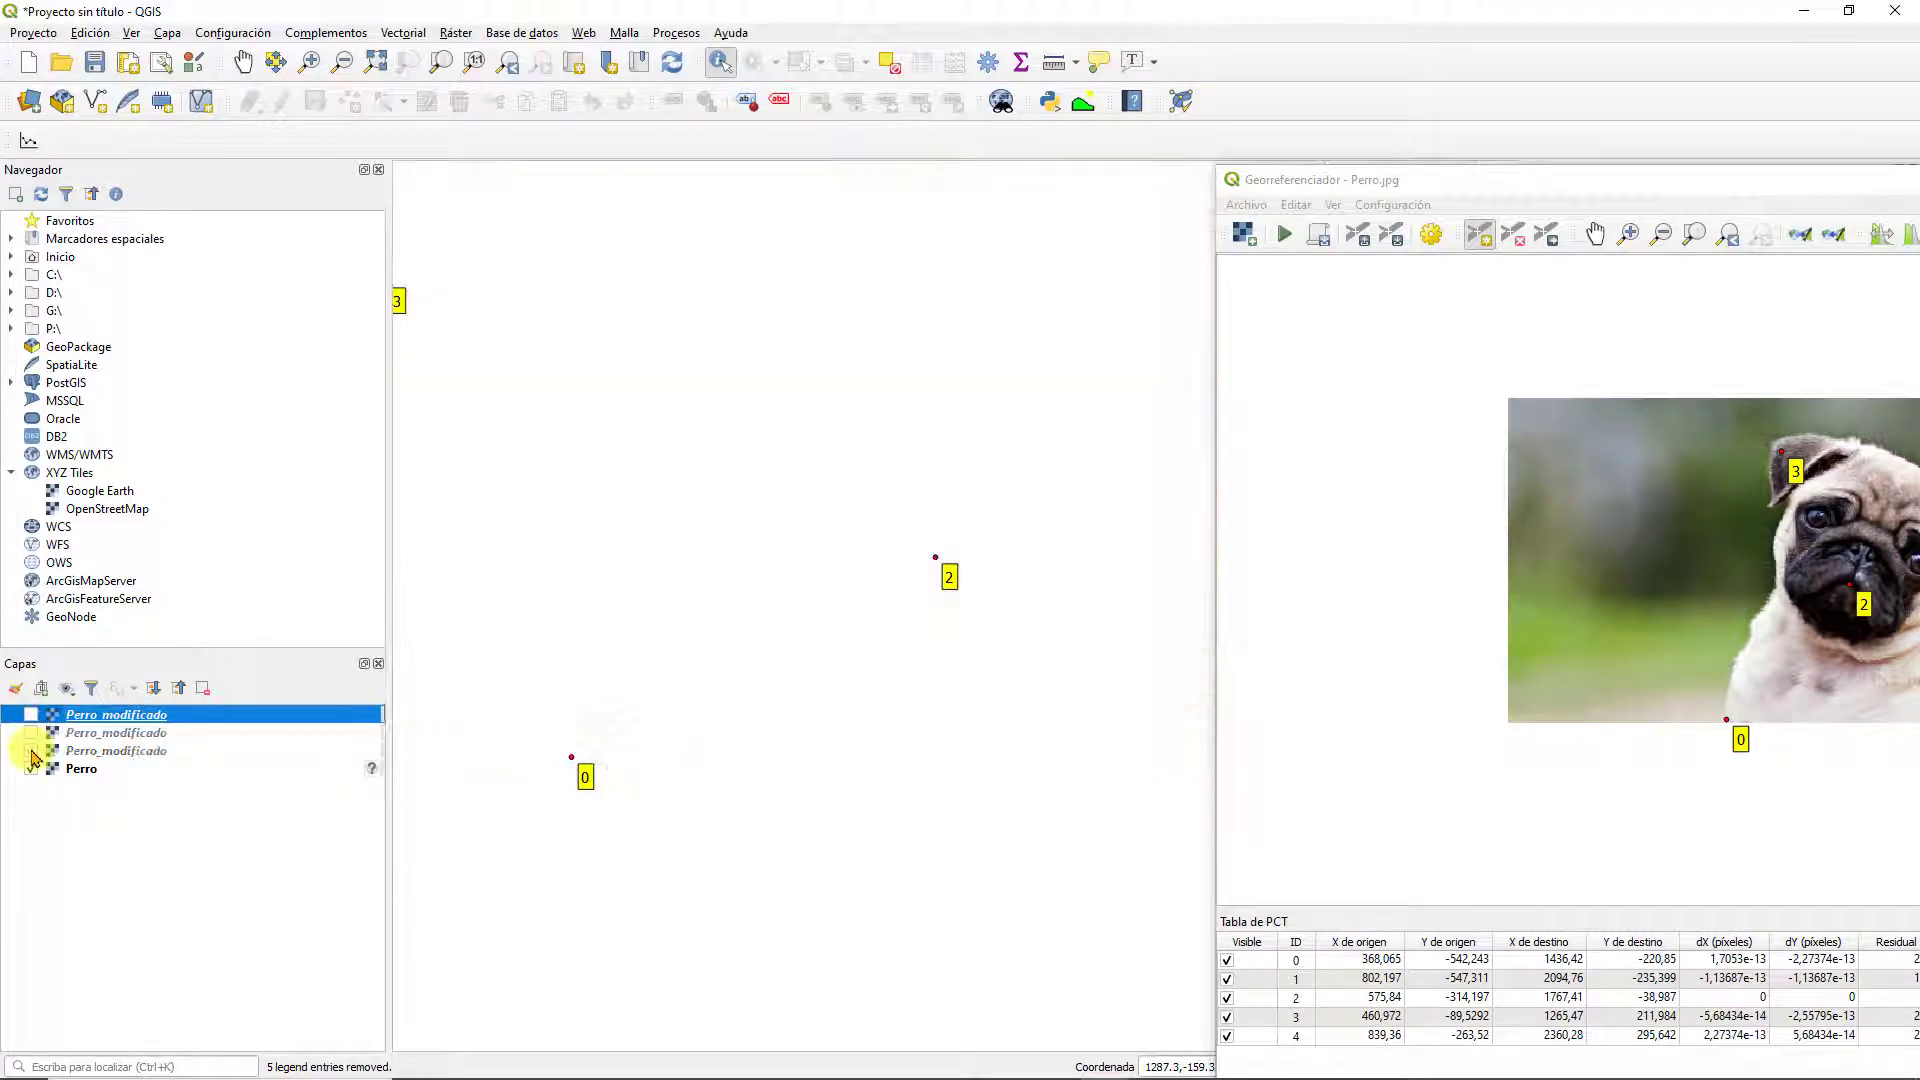
left_click(1284, 234)
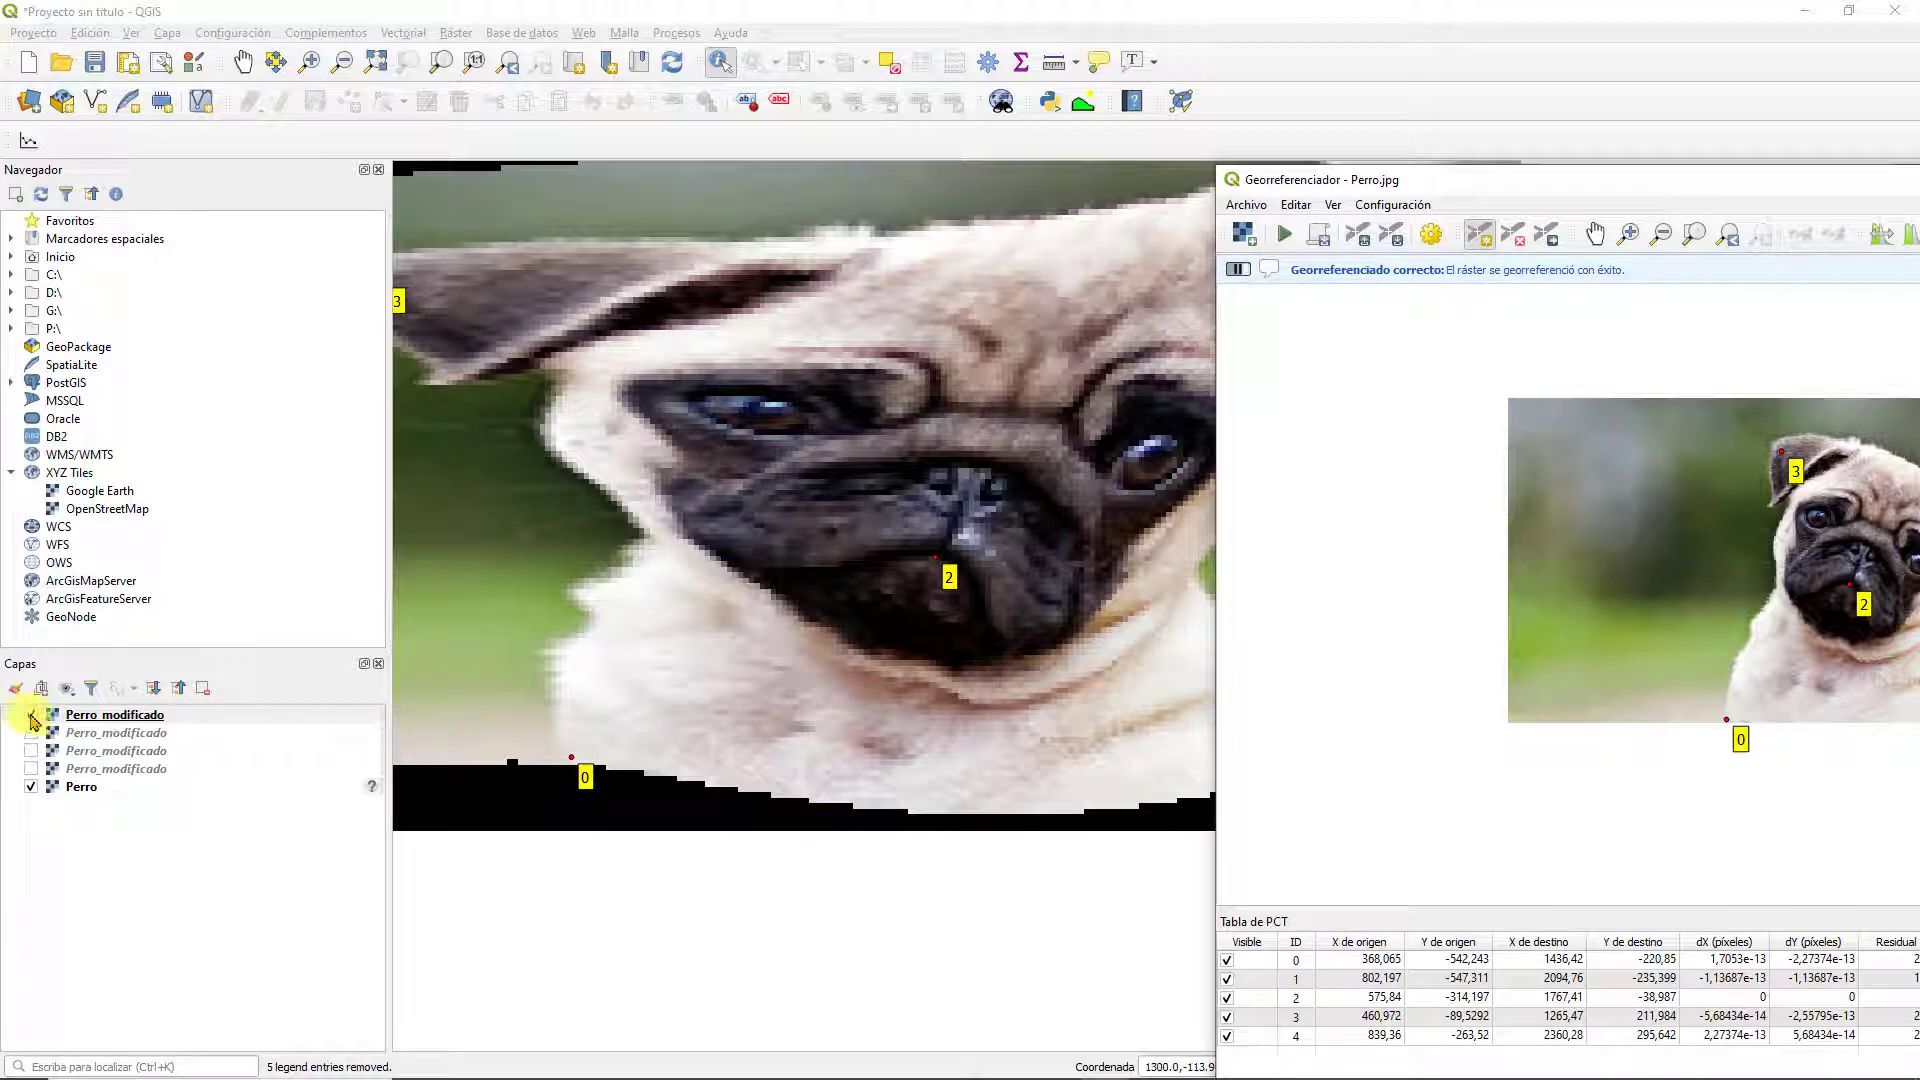
Compare the Lanczos raster with the cubic one by toggling layer visibility, leaving only the Lanczos Perro_modificado shown above Perro, and inspect the dog's face
left_click_drag(33, 737, 32, 719)
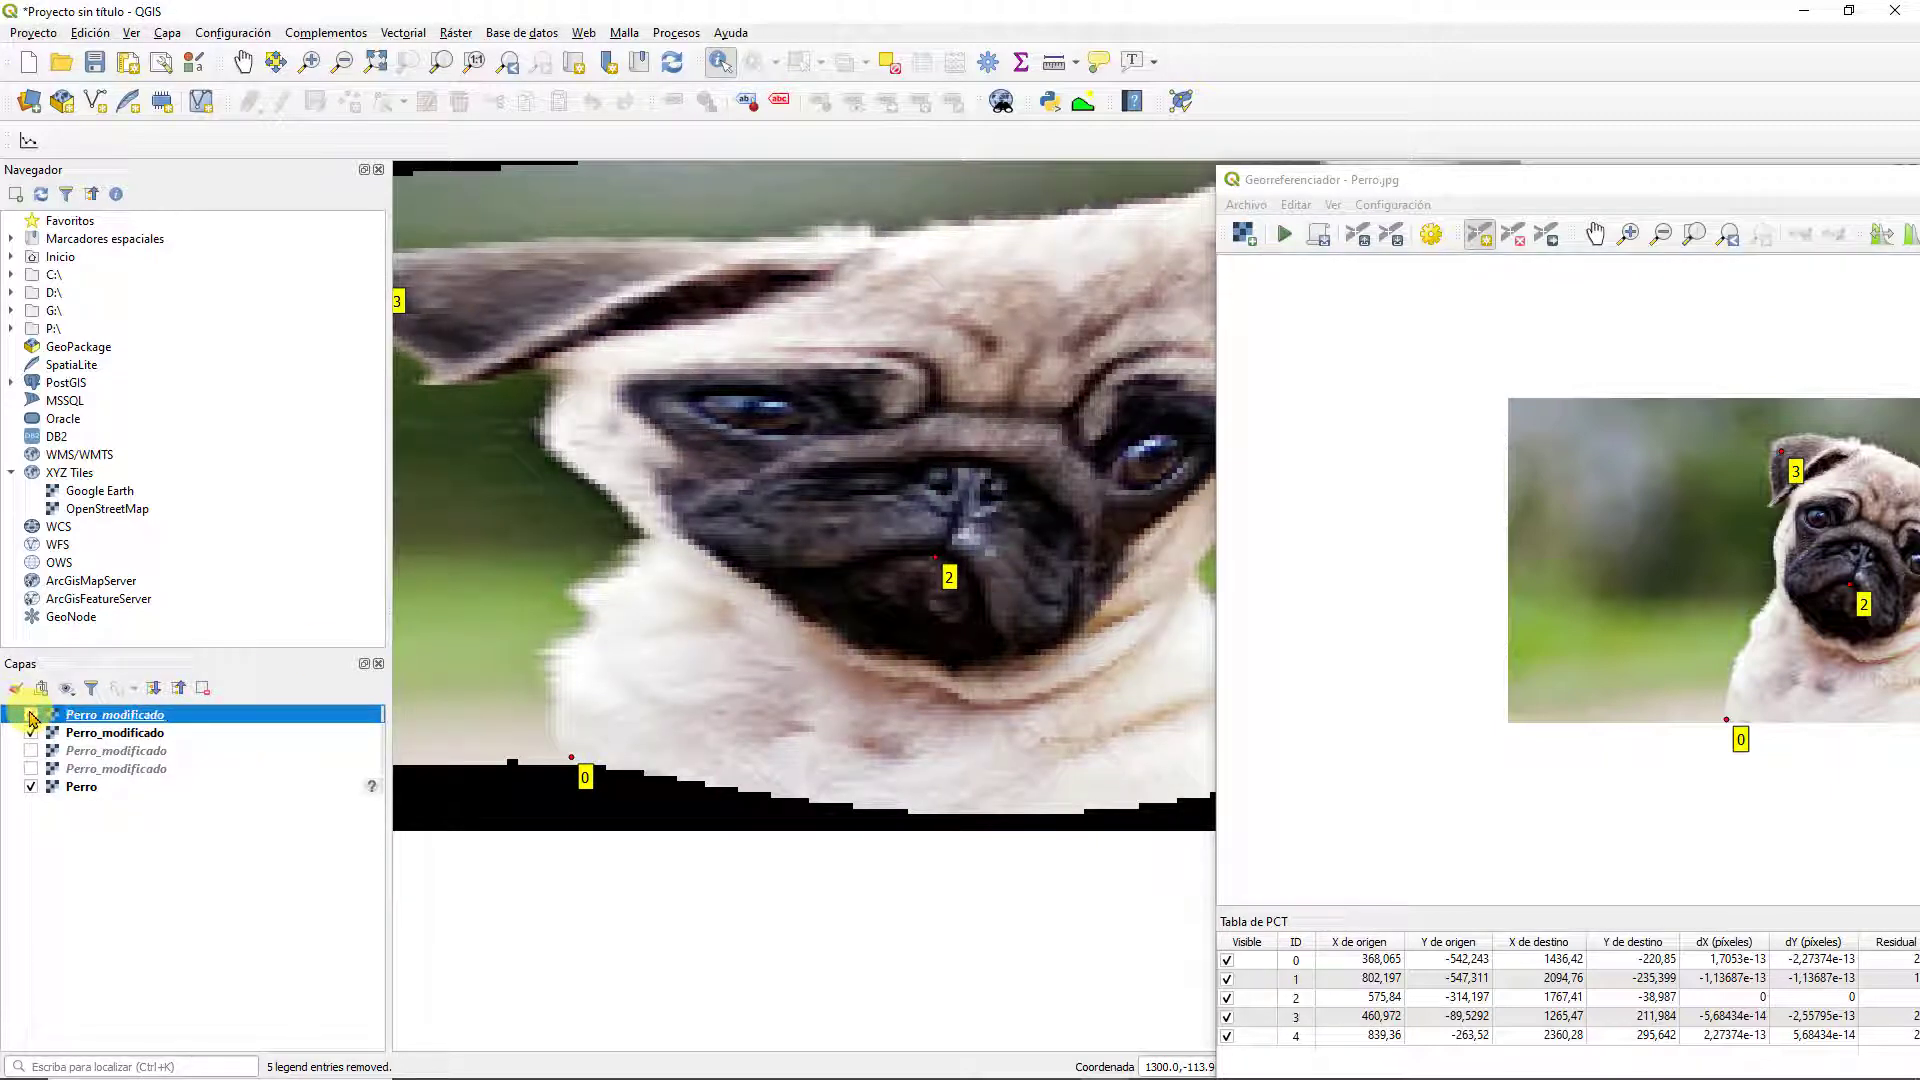
left_click(32, 716)
left_click(32, 716)
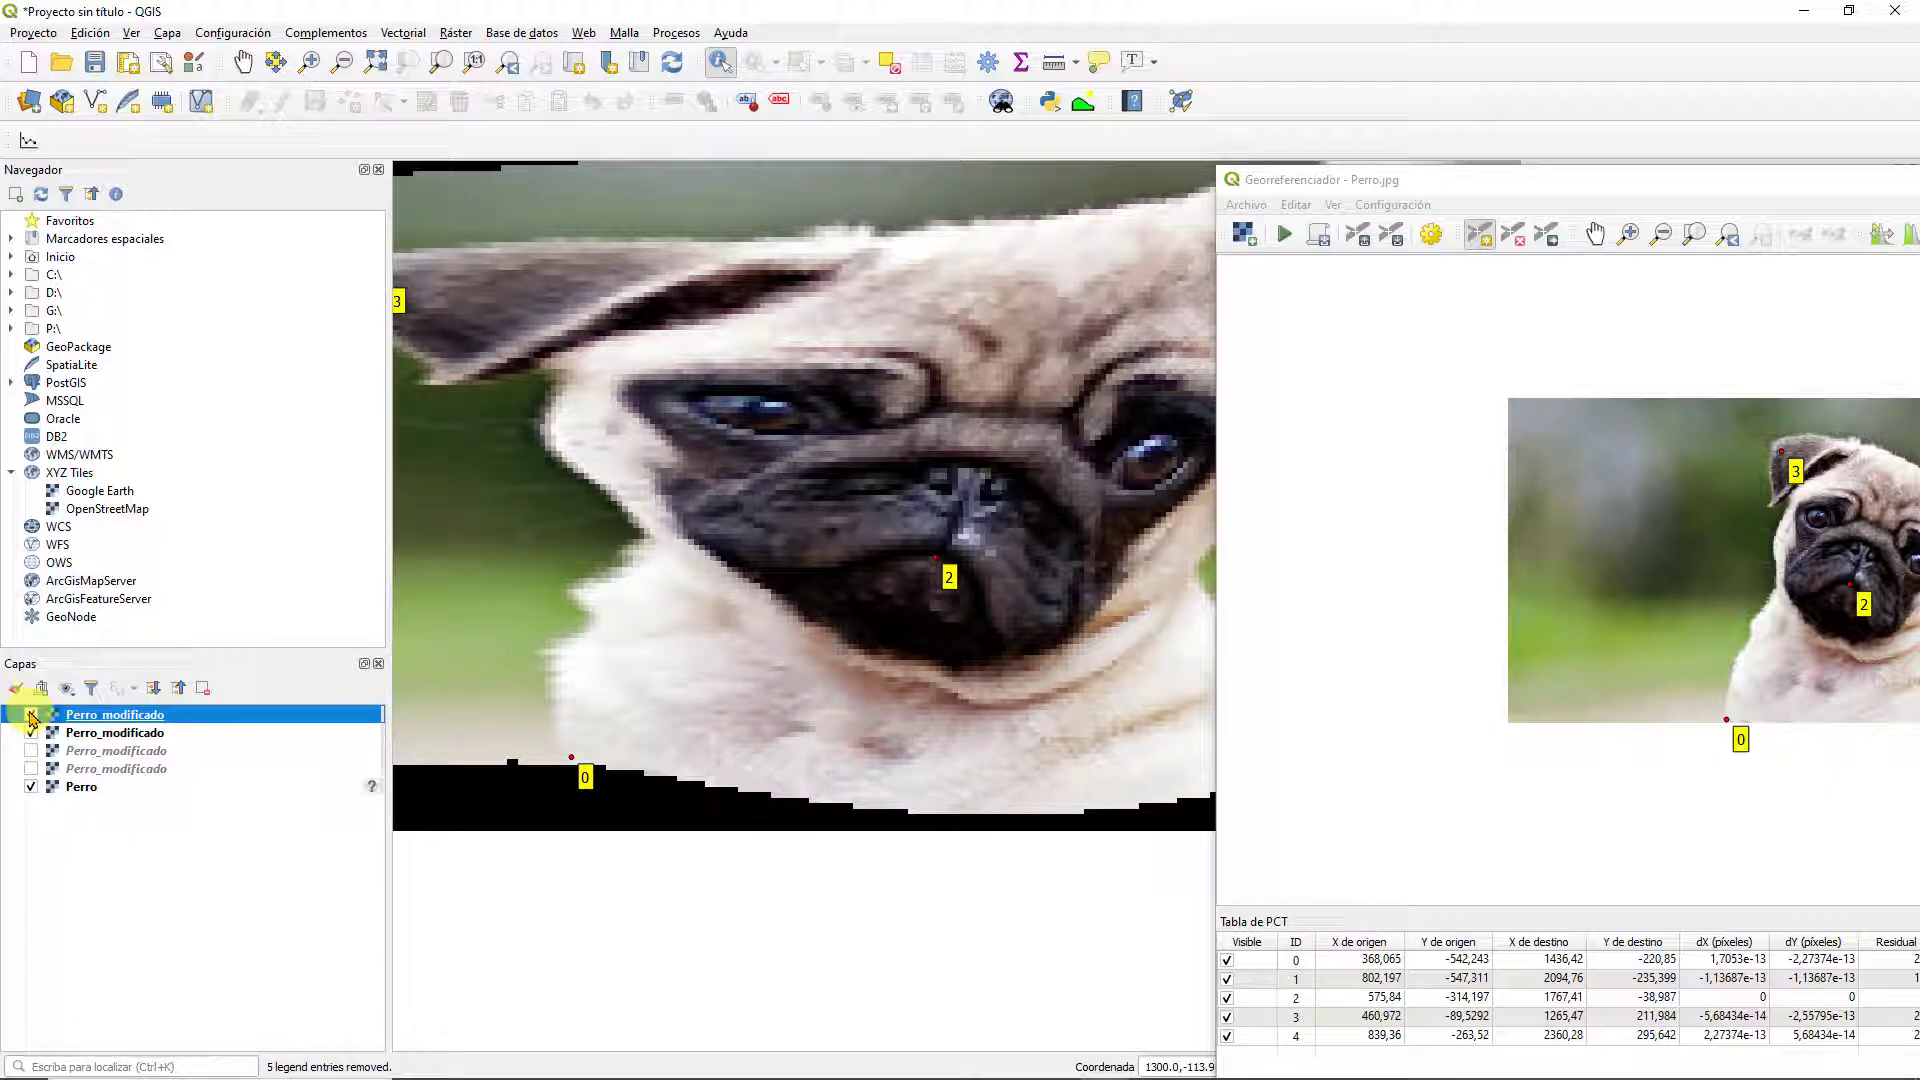
left_click(32, 715)
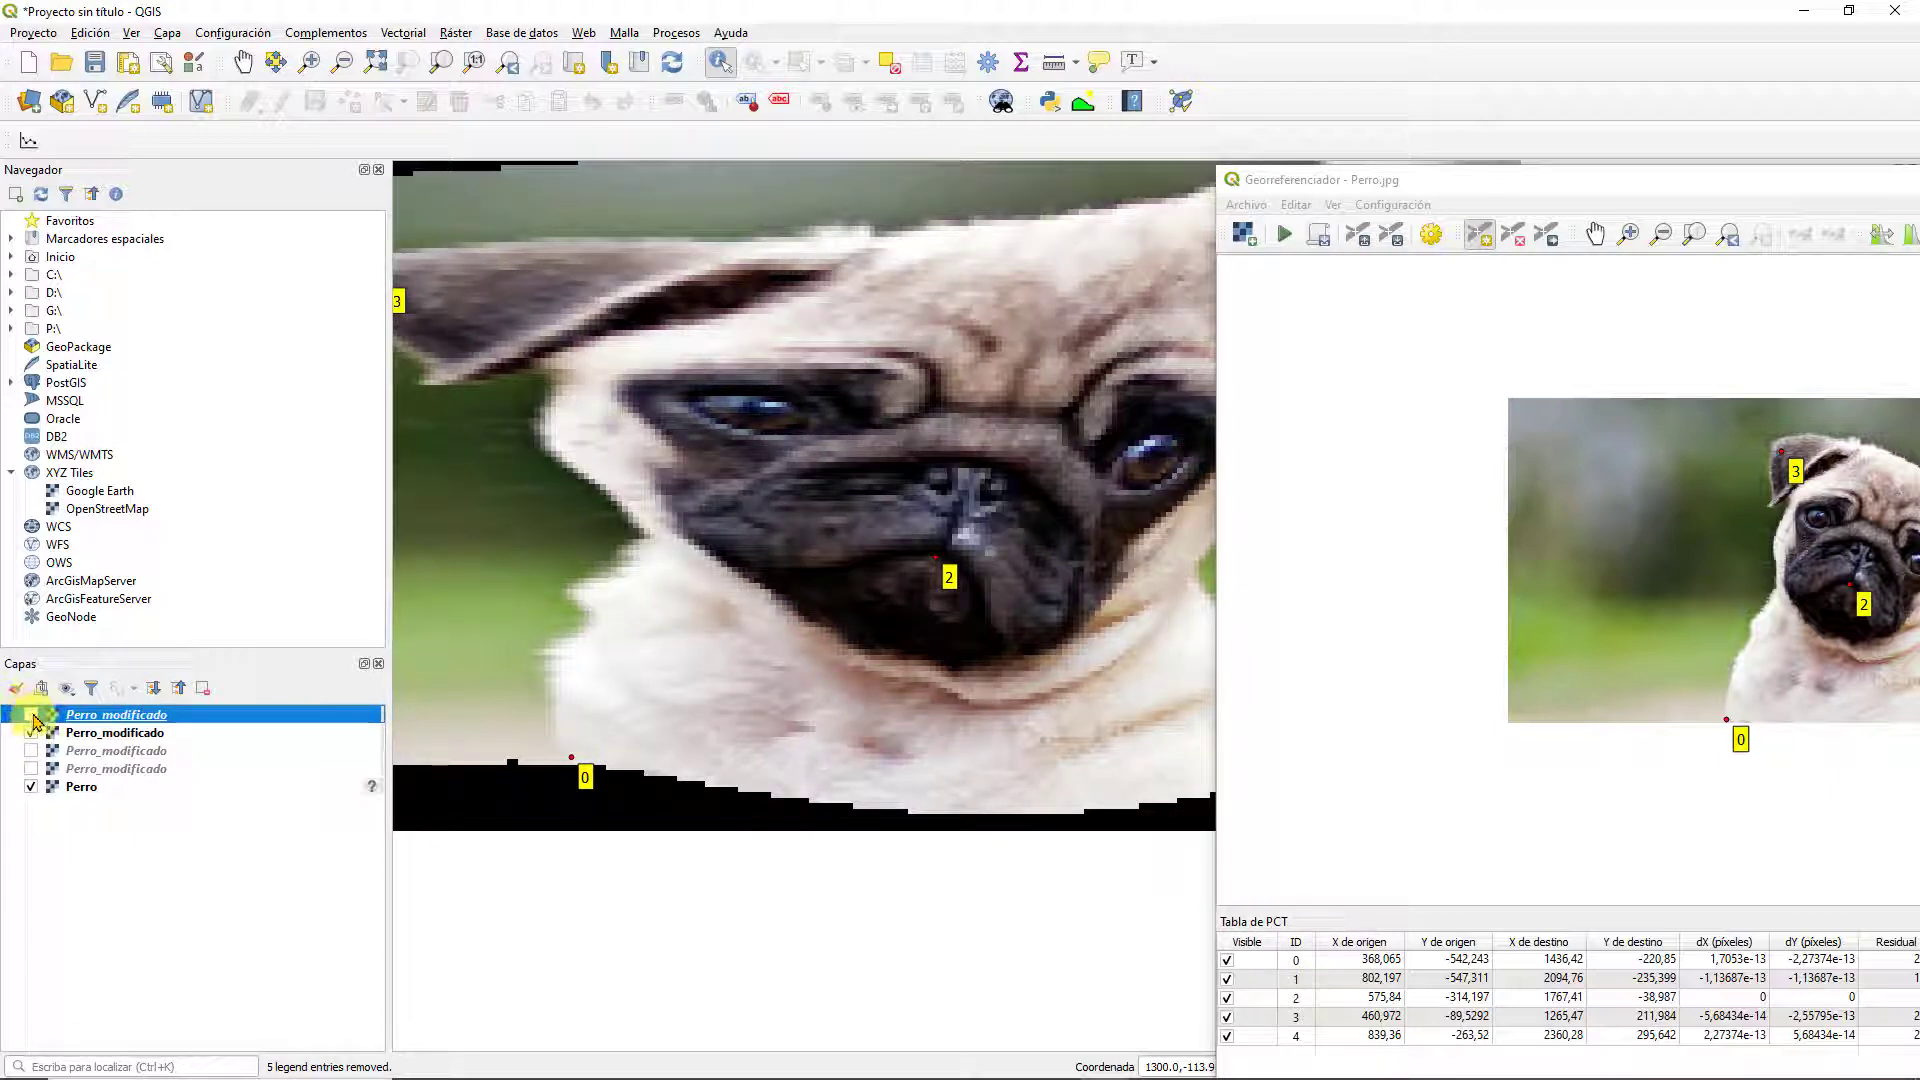
left_click(32, 716)
left_click(33, 738)
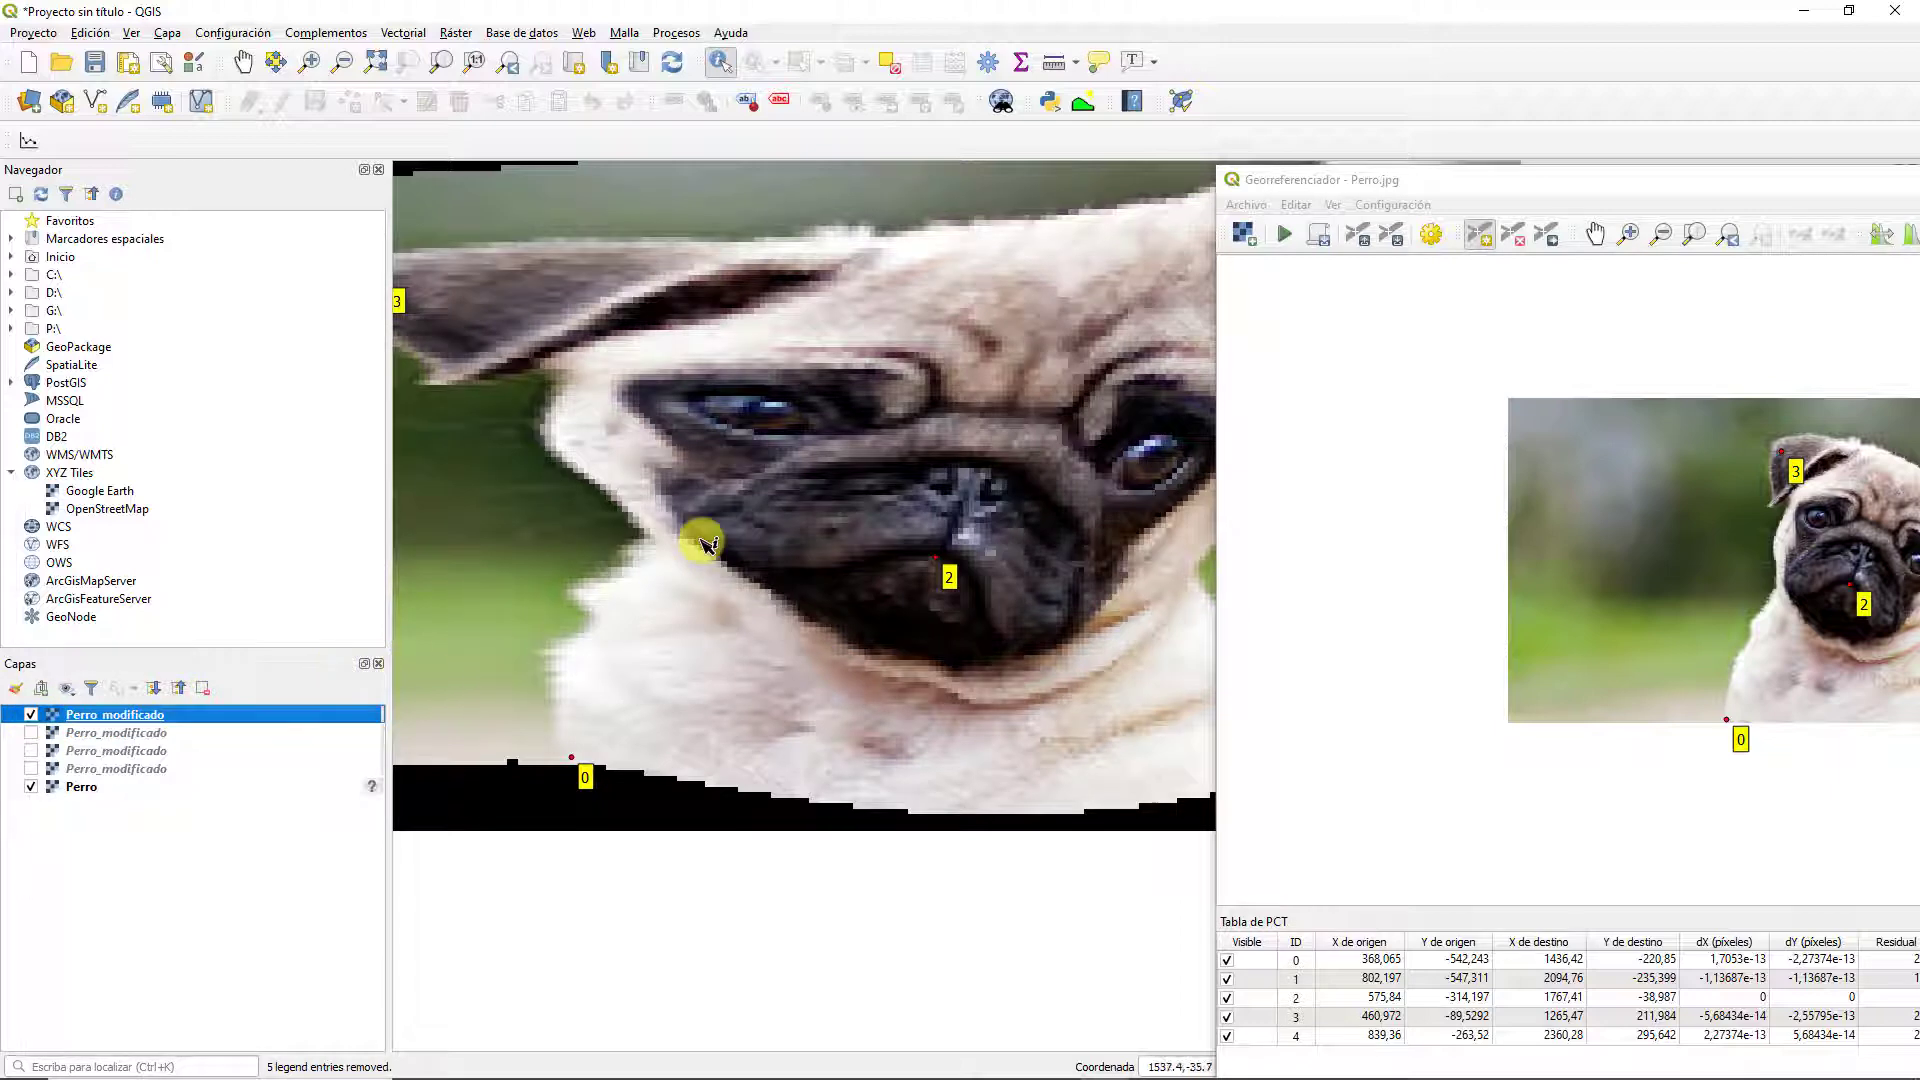
scroll(830, 465, "up", 1)
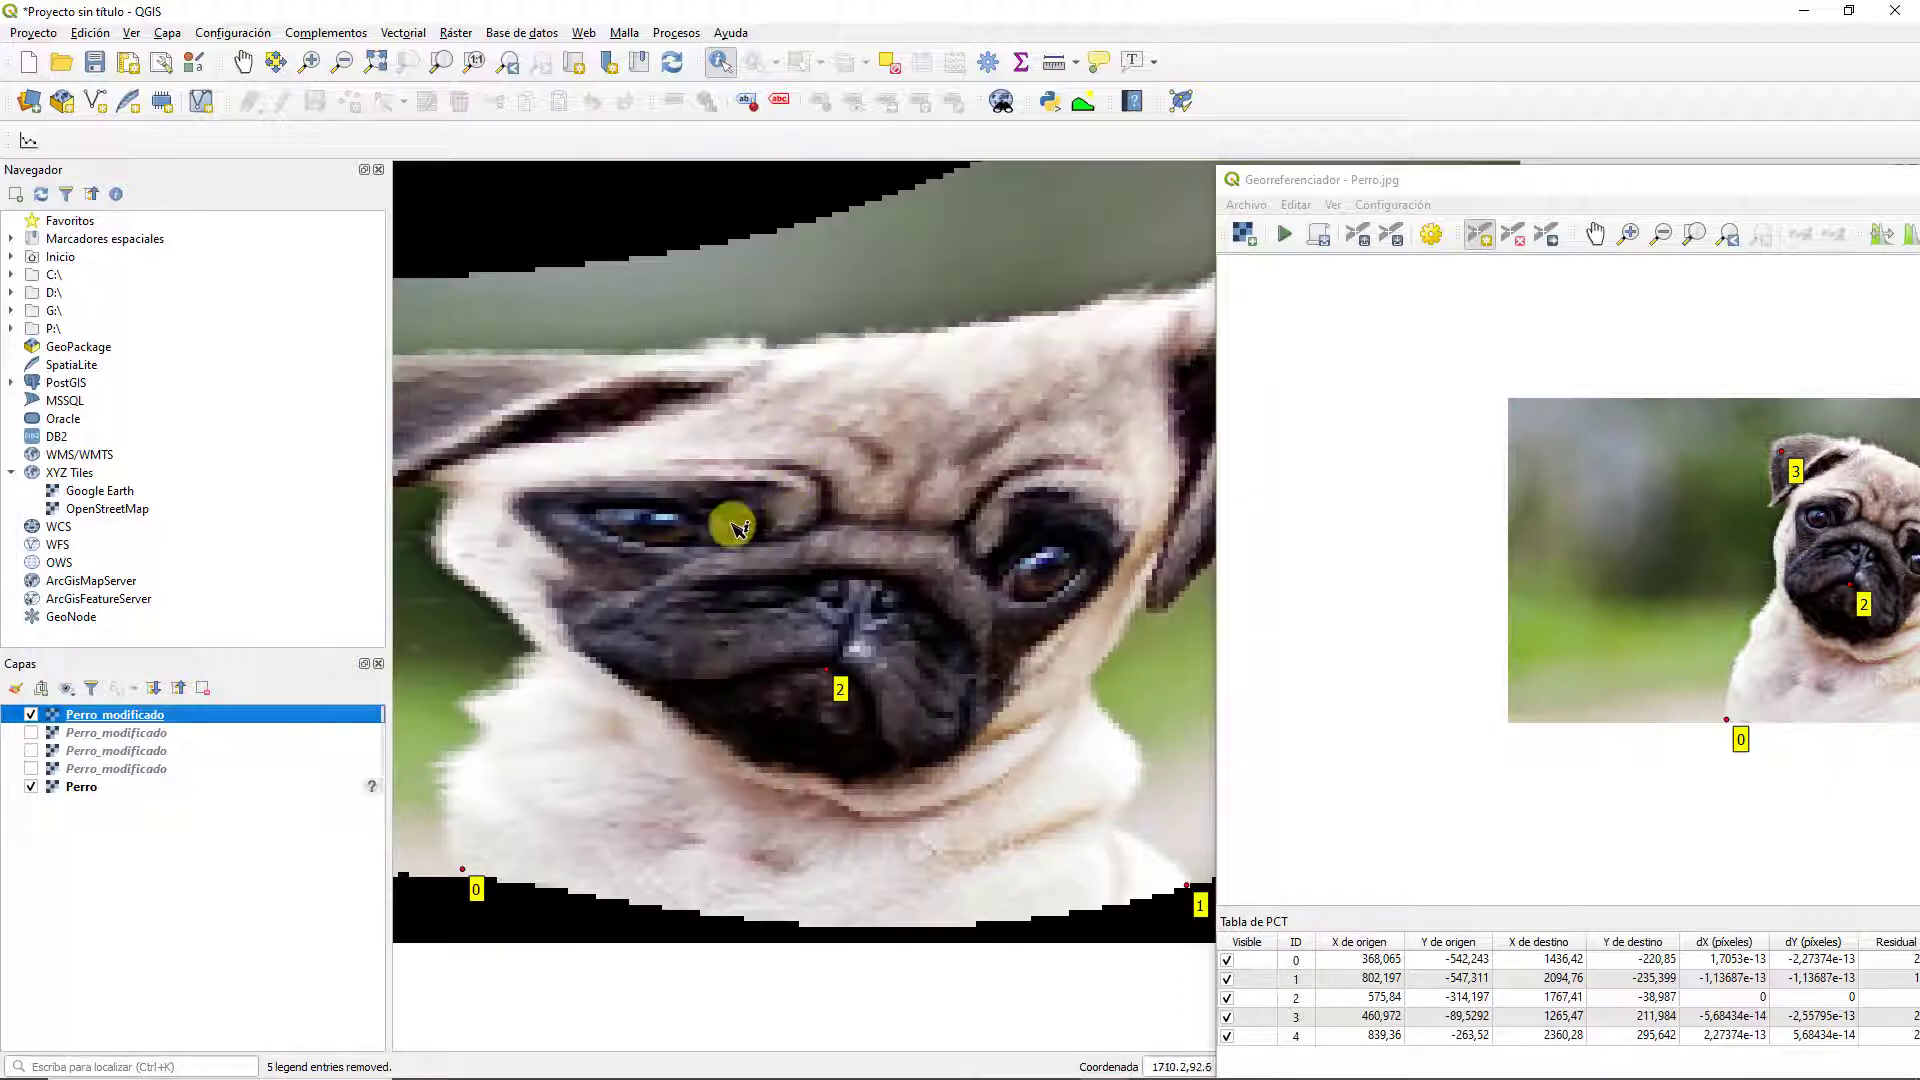
Compare the Lanczos Perro_modificado with the cubic version beneath it around the dog's eye by toggling layer visibility, leaving both shown
scroll(655, 527, "up", 1)
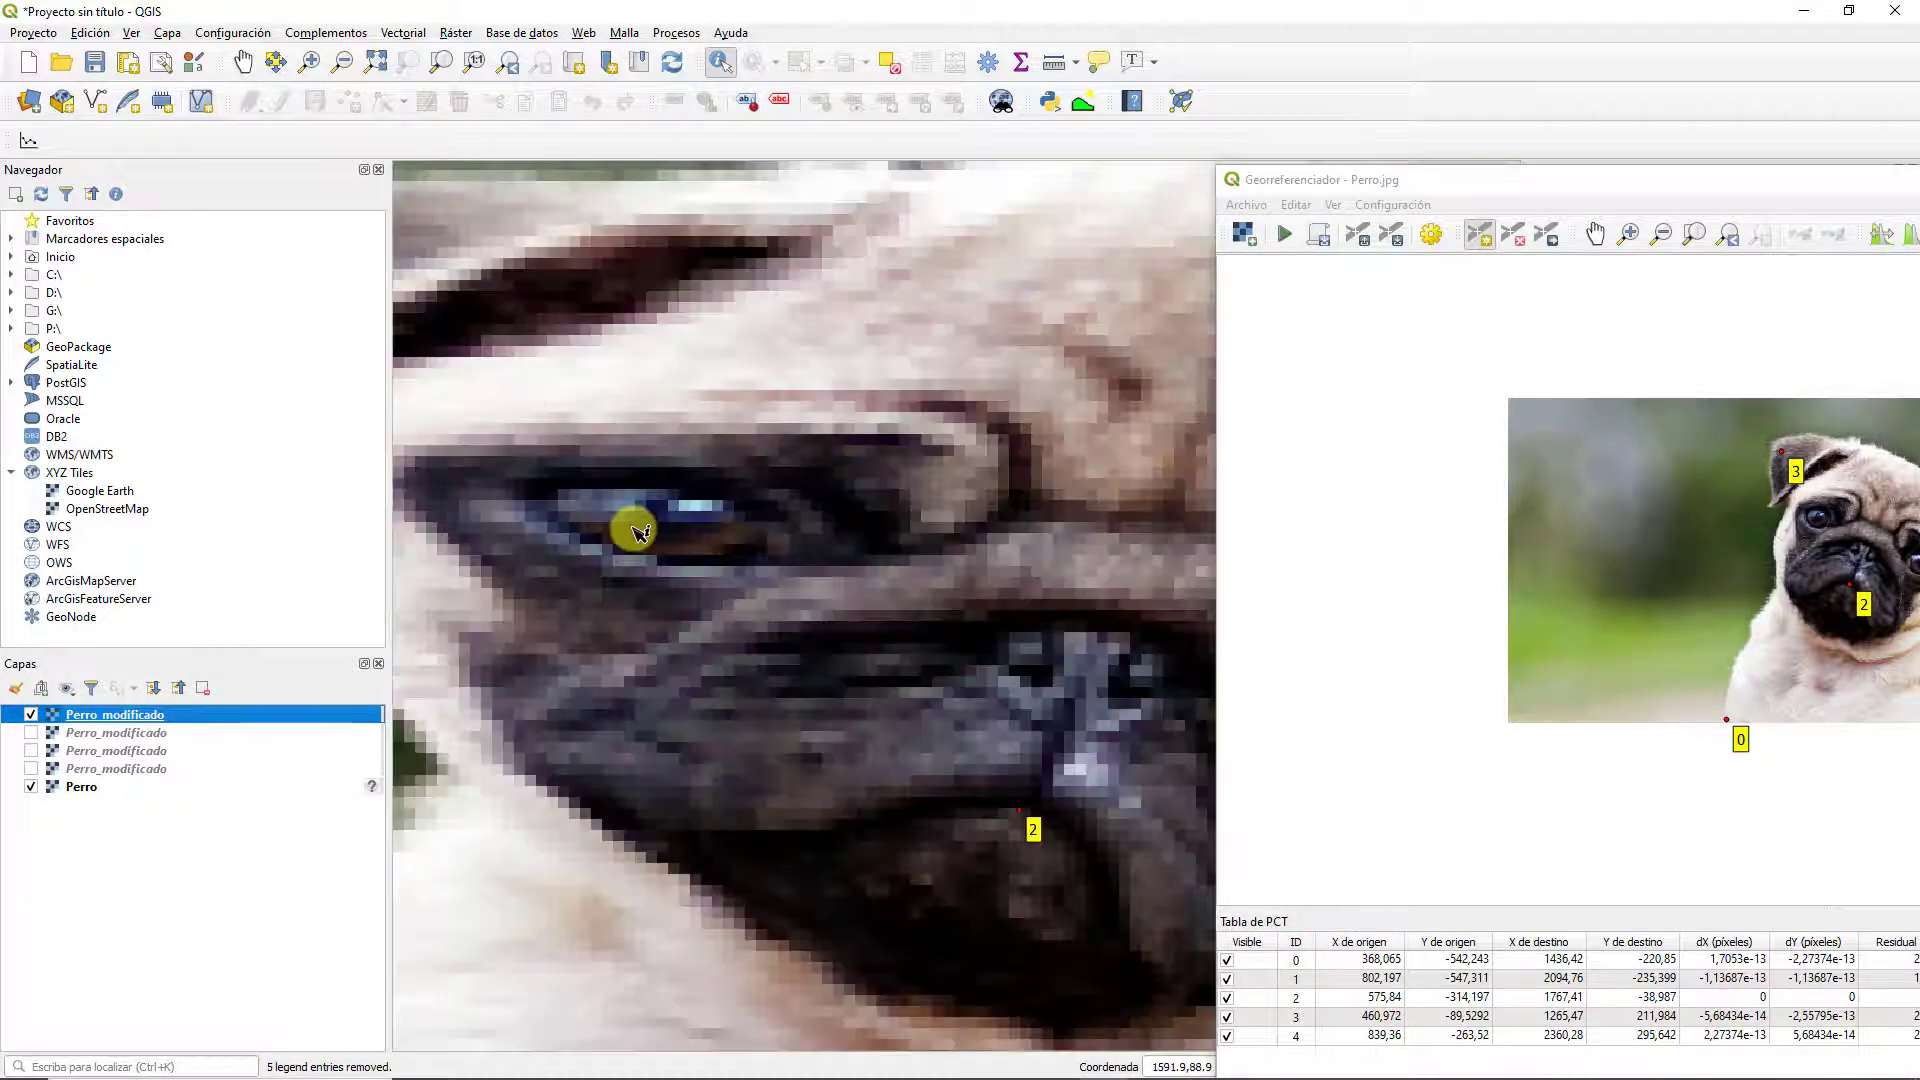
left_click(32, 715)
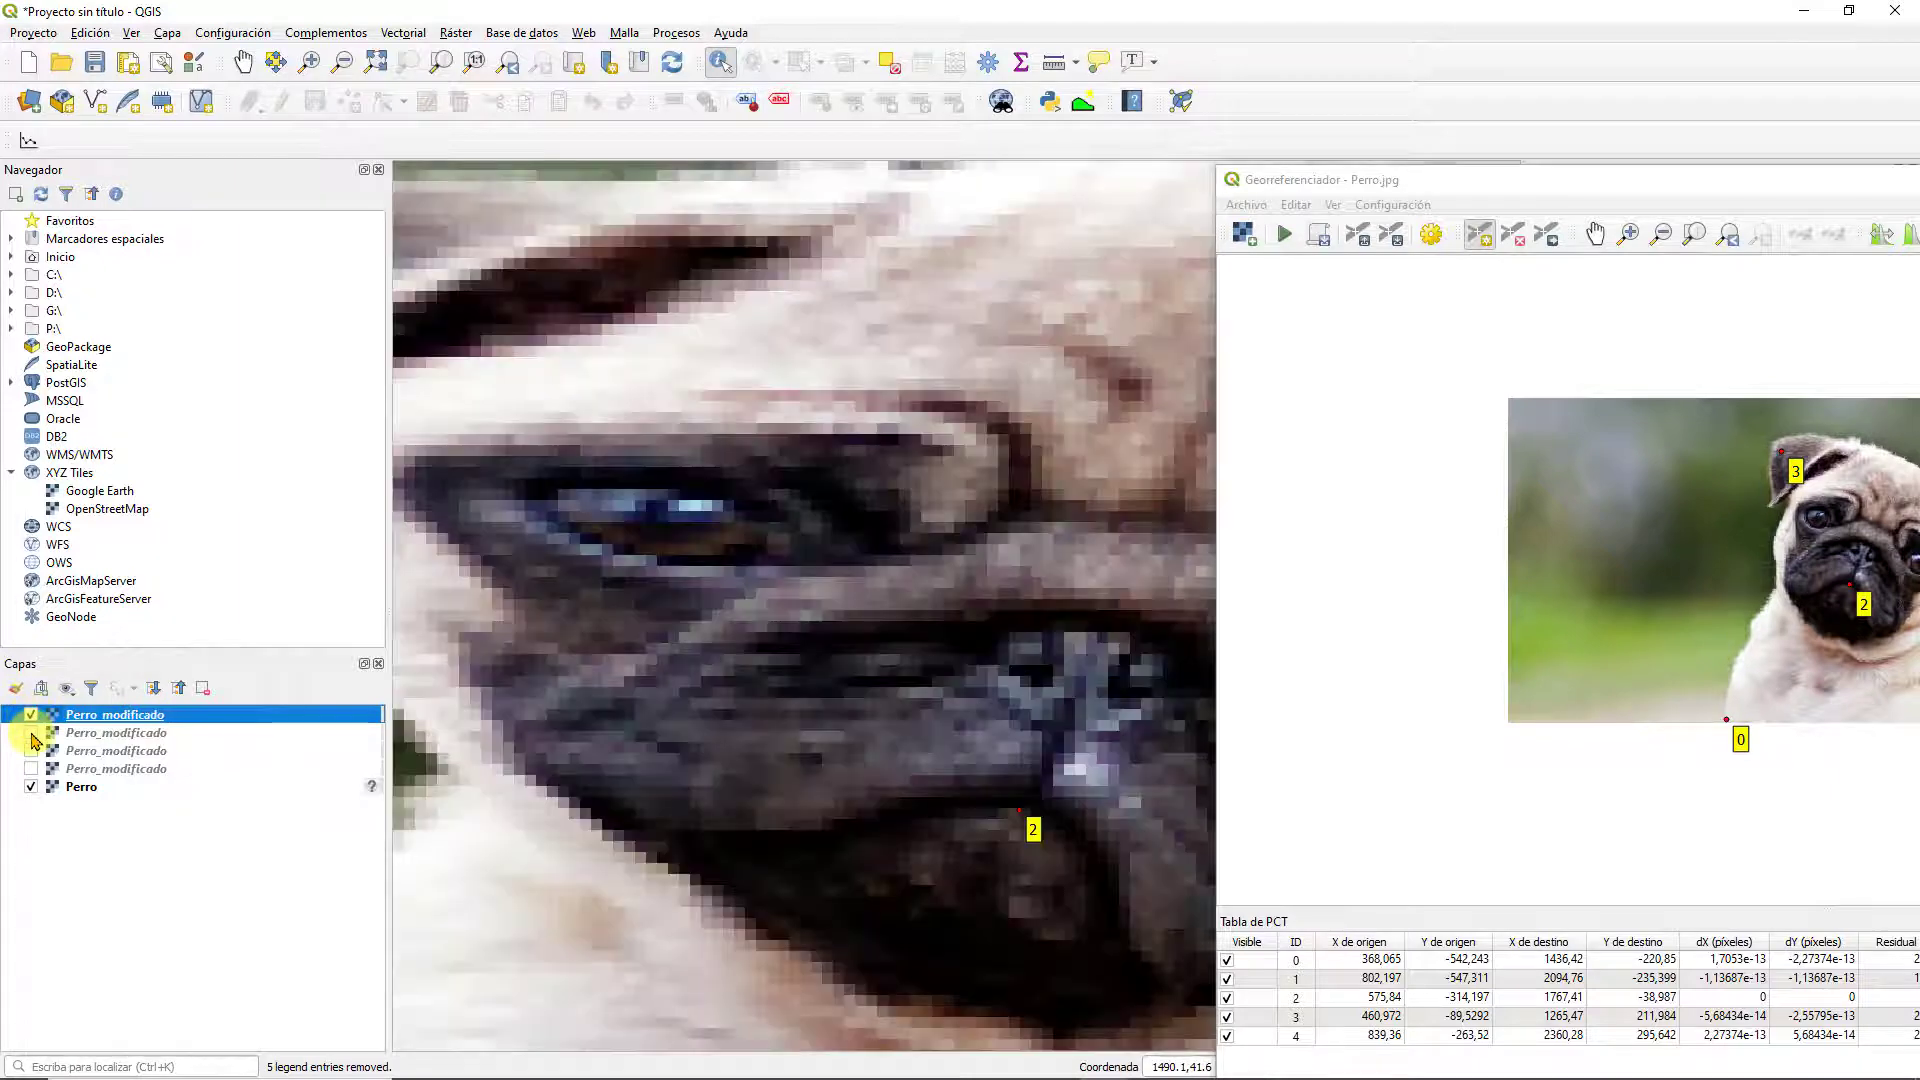
left_click(31, 731)
left_click(32, 716)
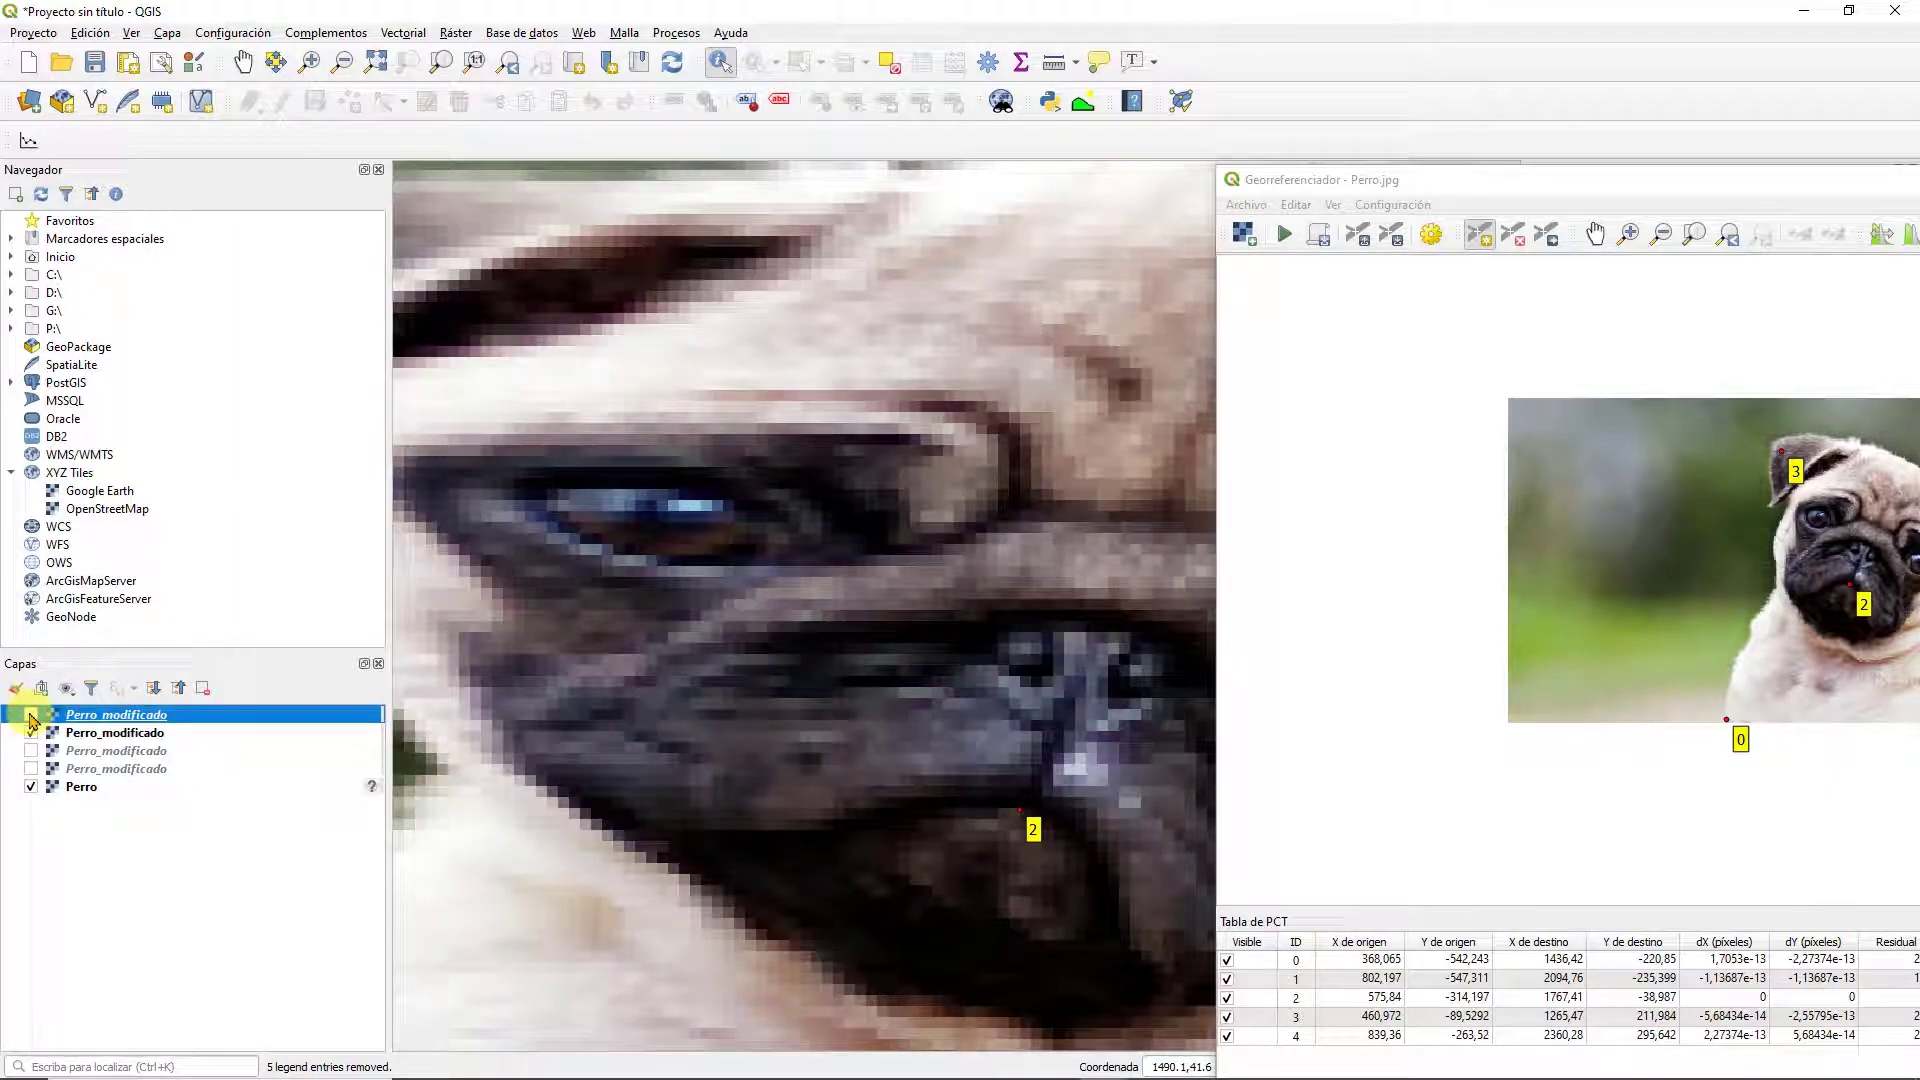
left_click(32, 716)
scroll(850, 598, "down", 2)
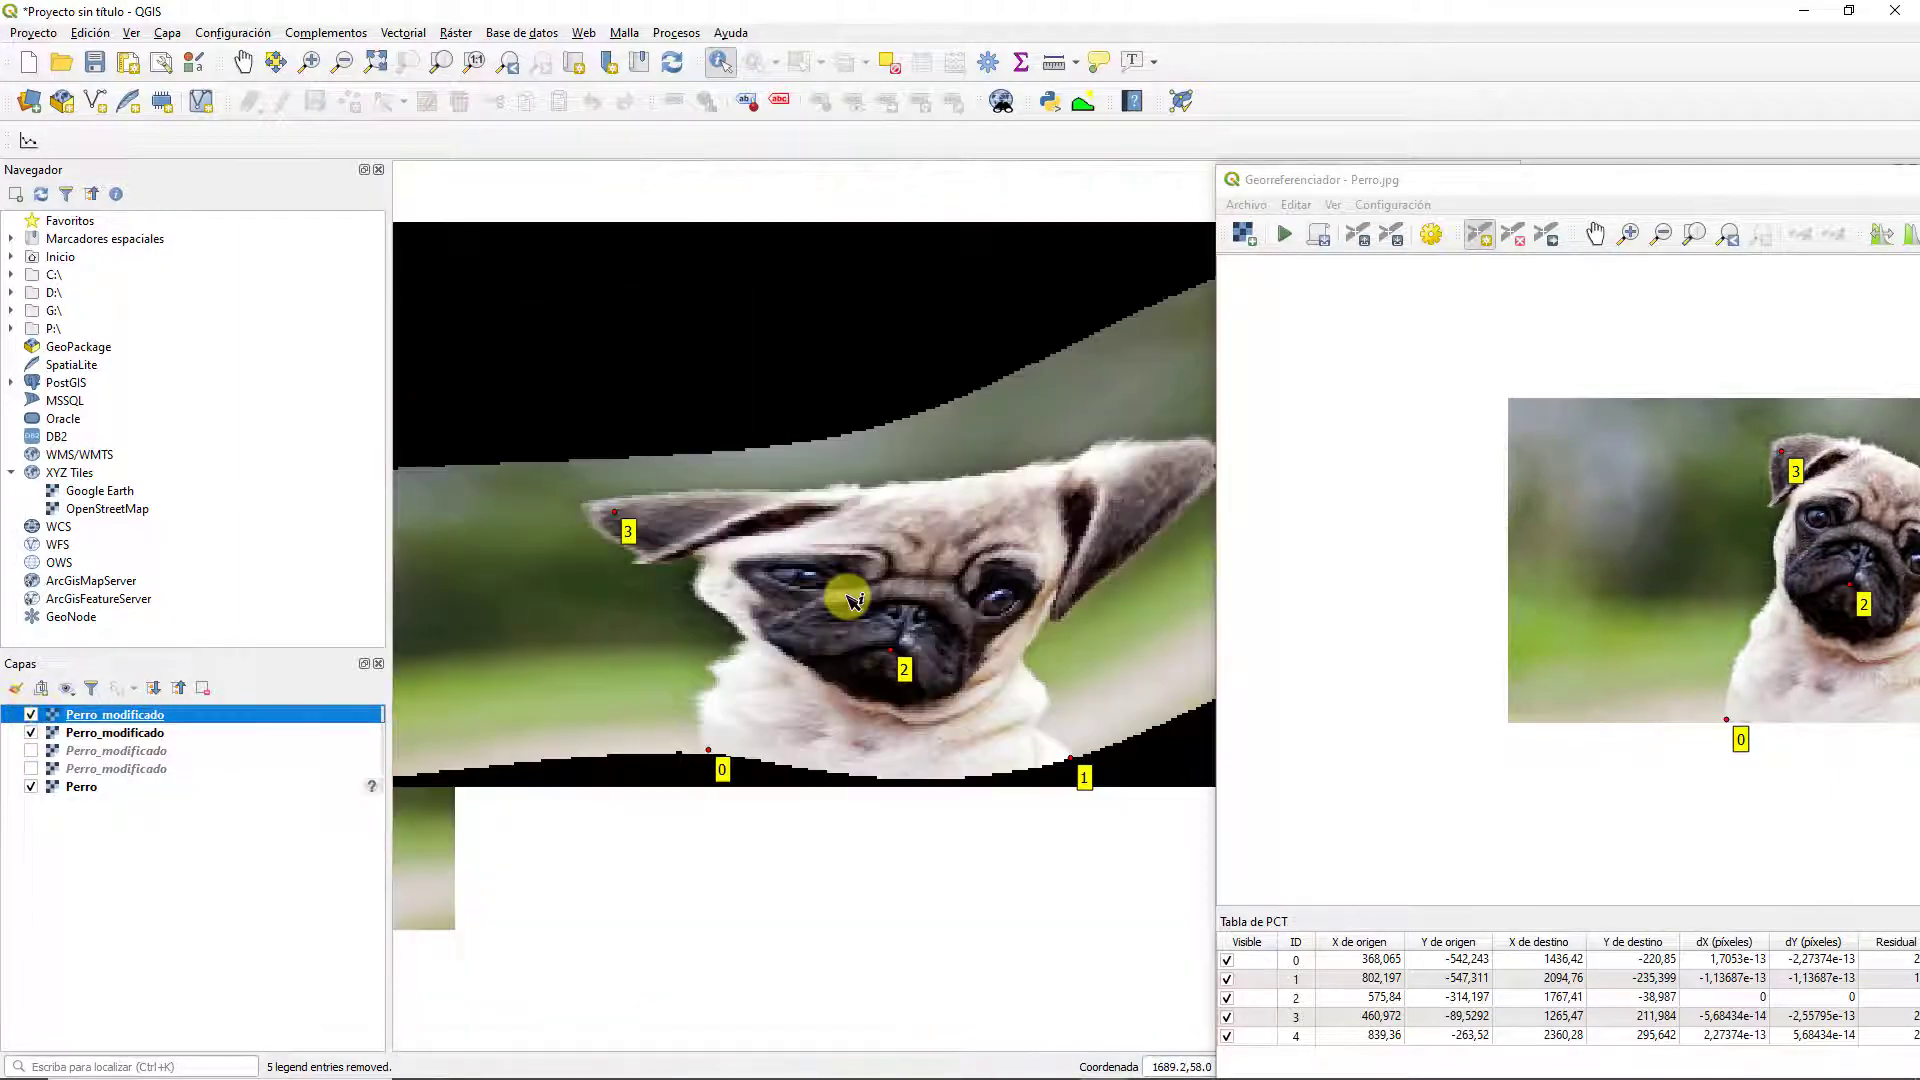
scroll(850, 598, "down", 1)
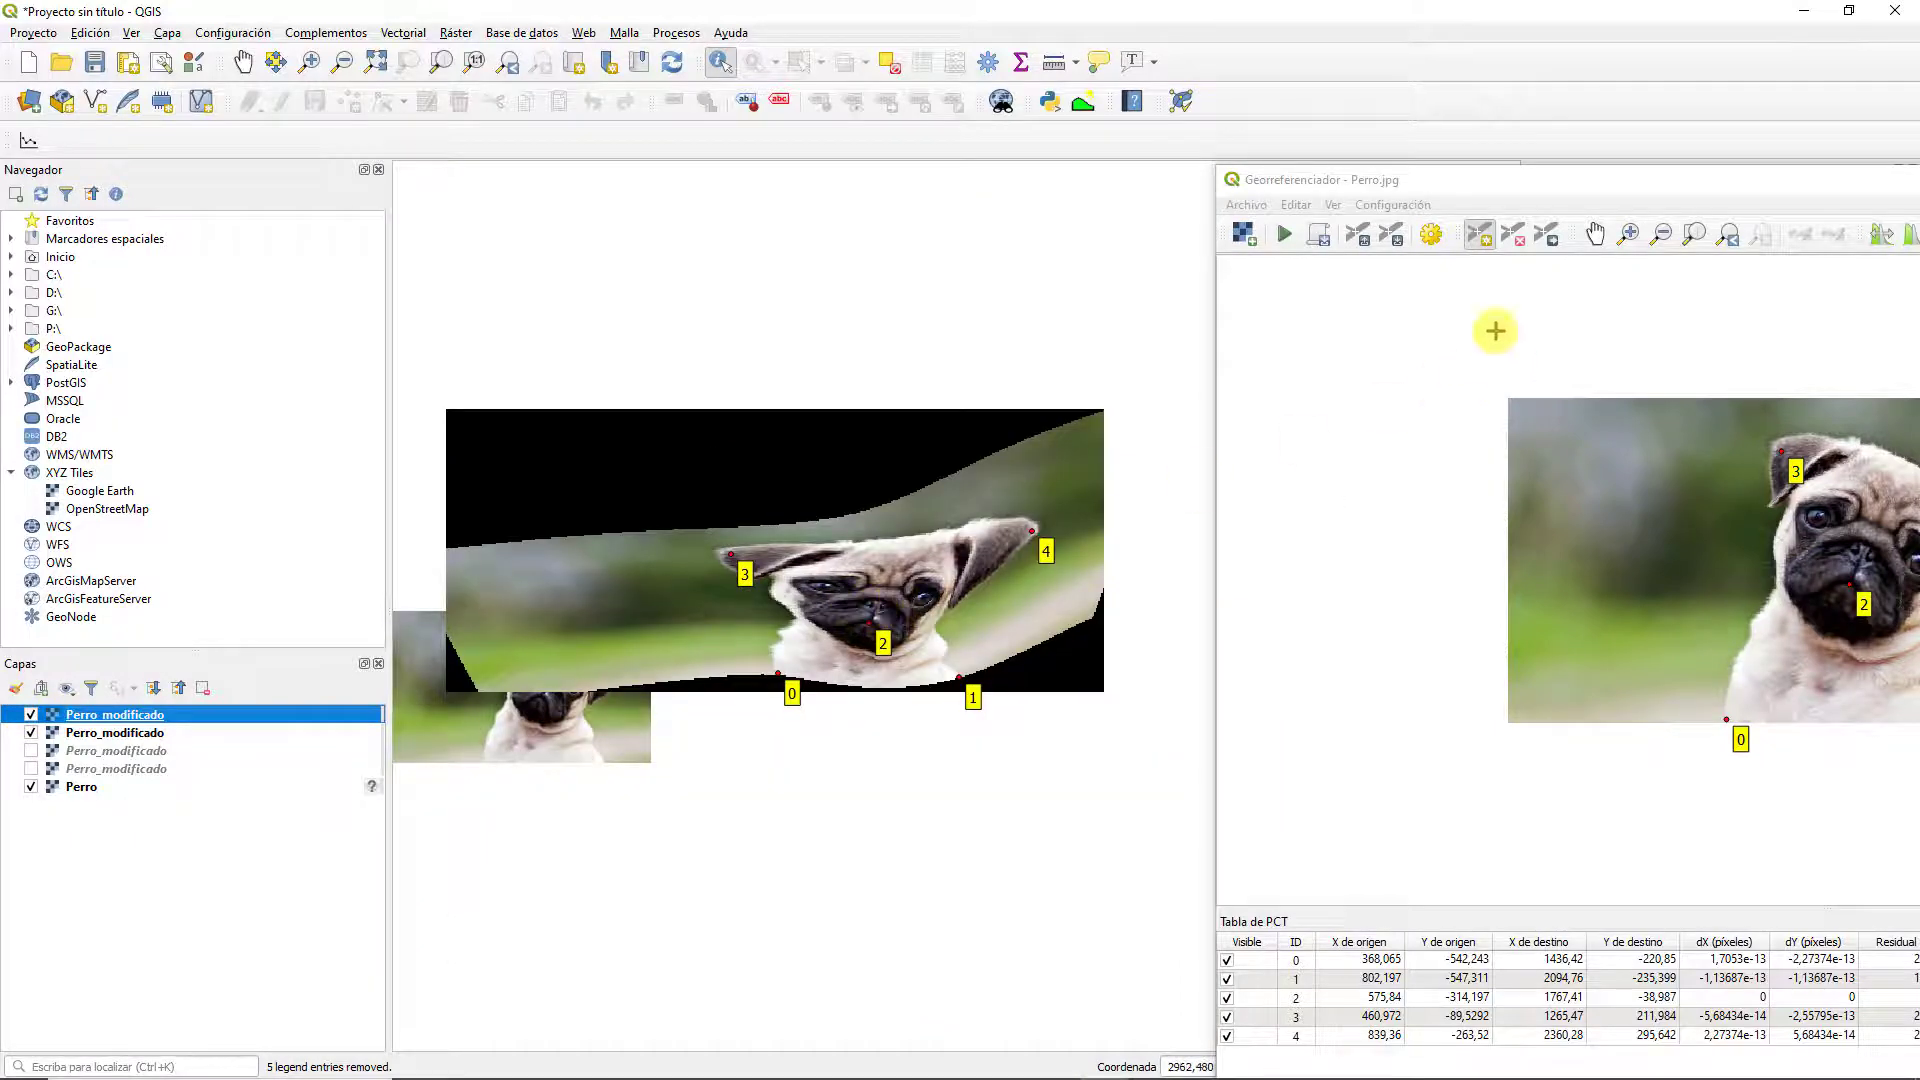
Close the Georeferencer for Perro.jpg and return to the main map with the warped dog rasters
left_click_drag(1696, 190, 1055, 190)
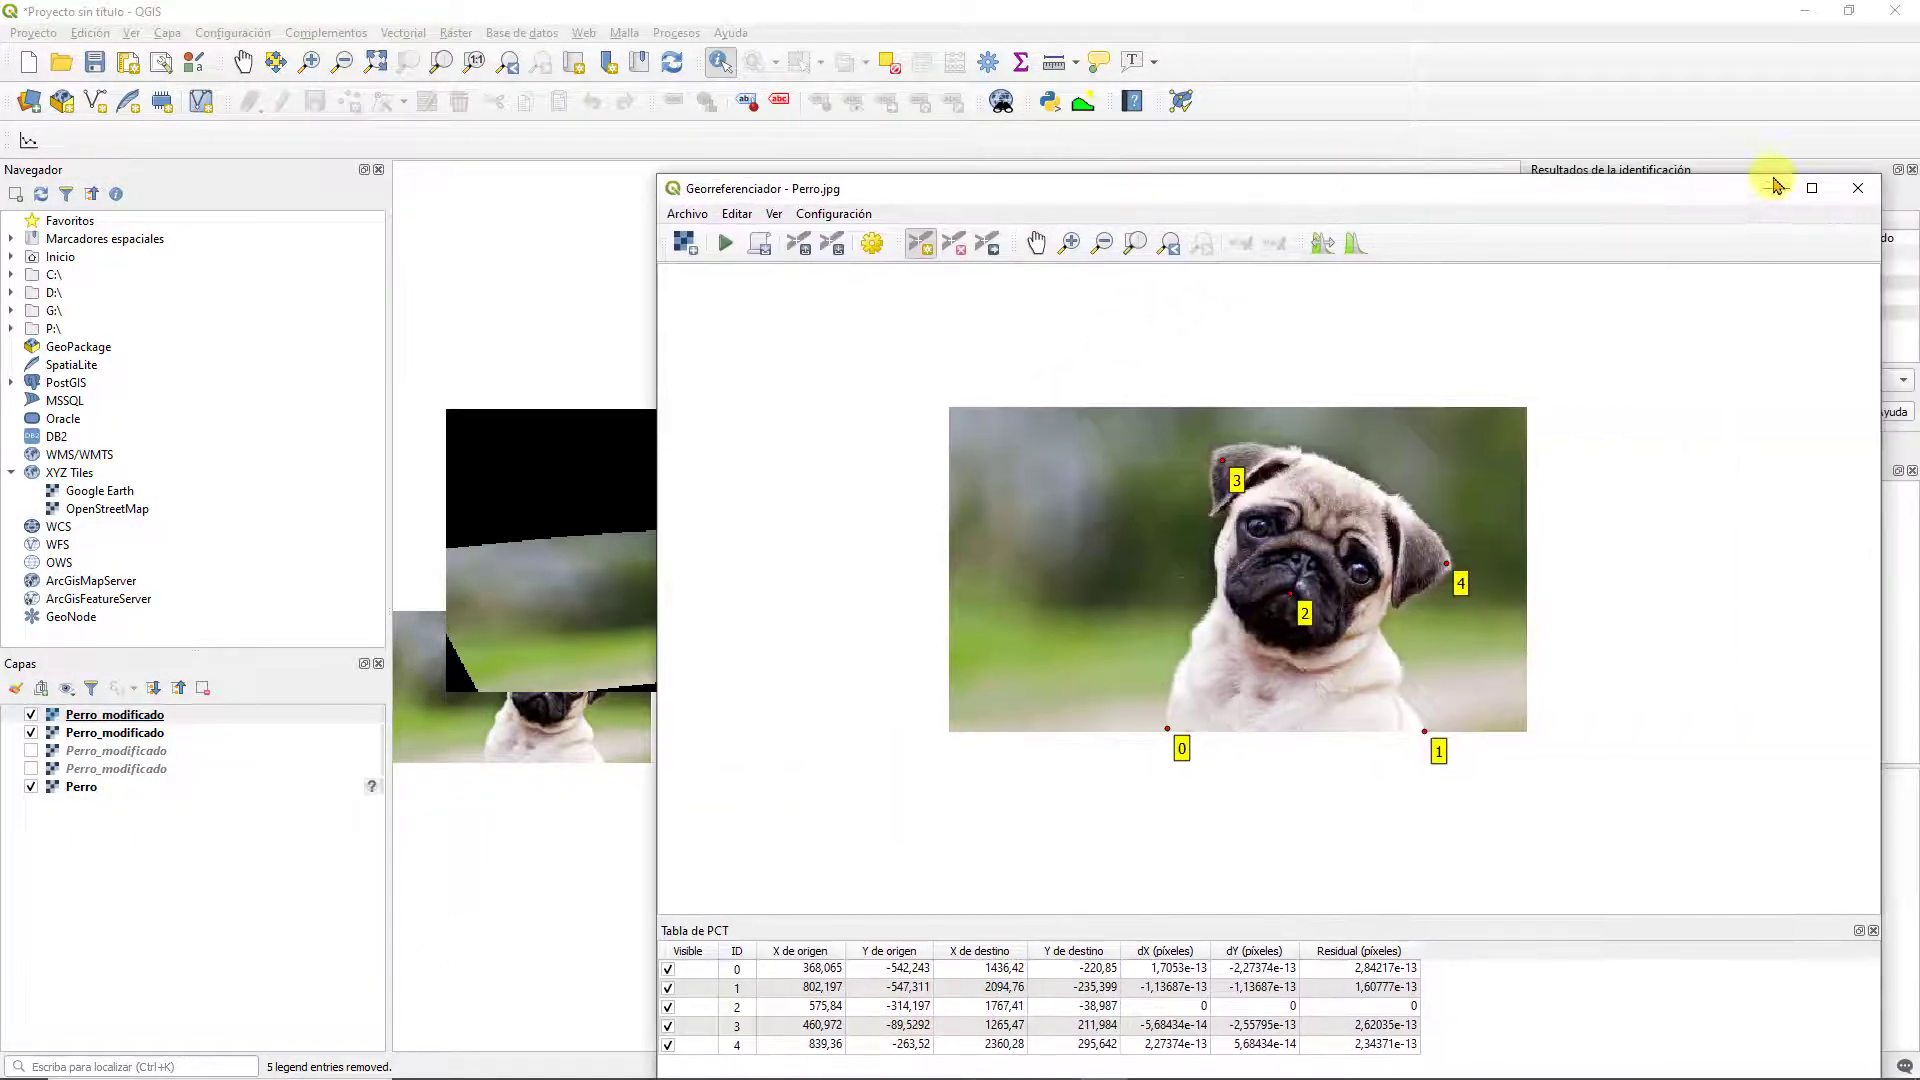
left_click(1864, 188)
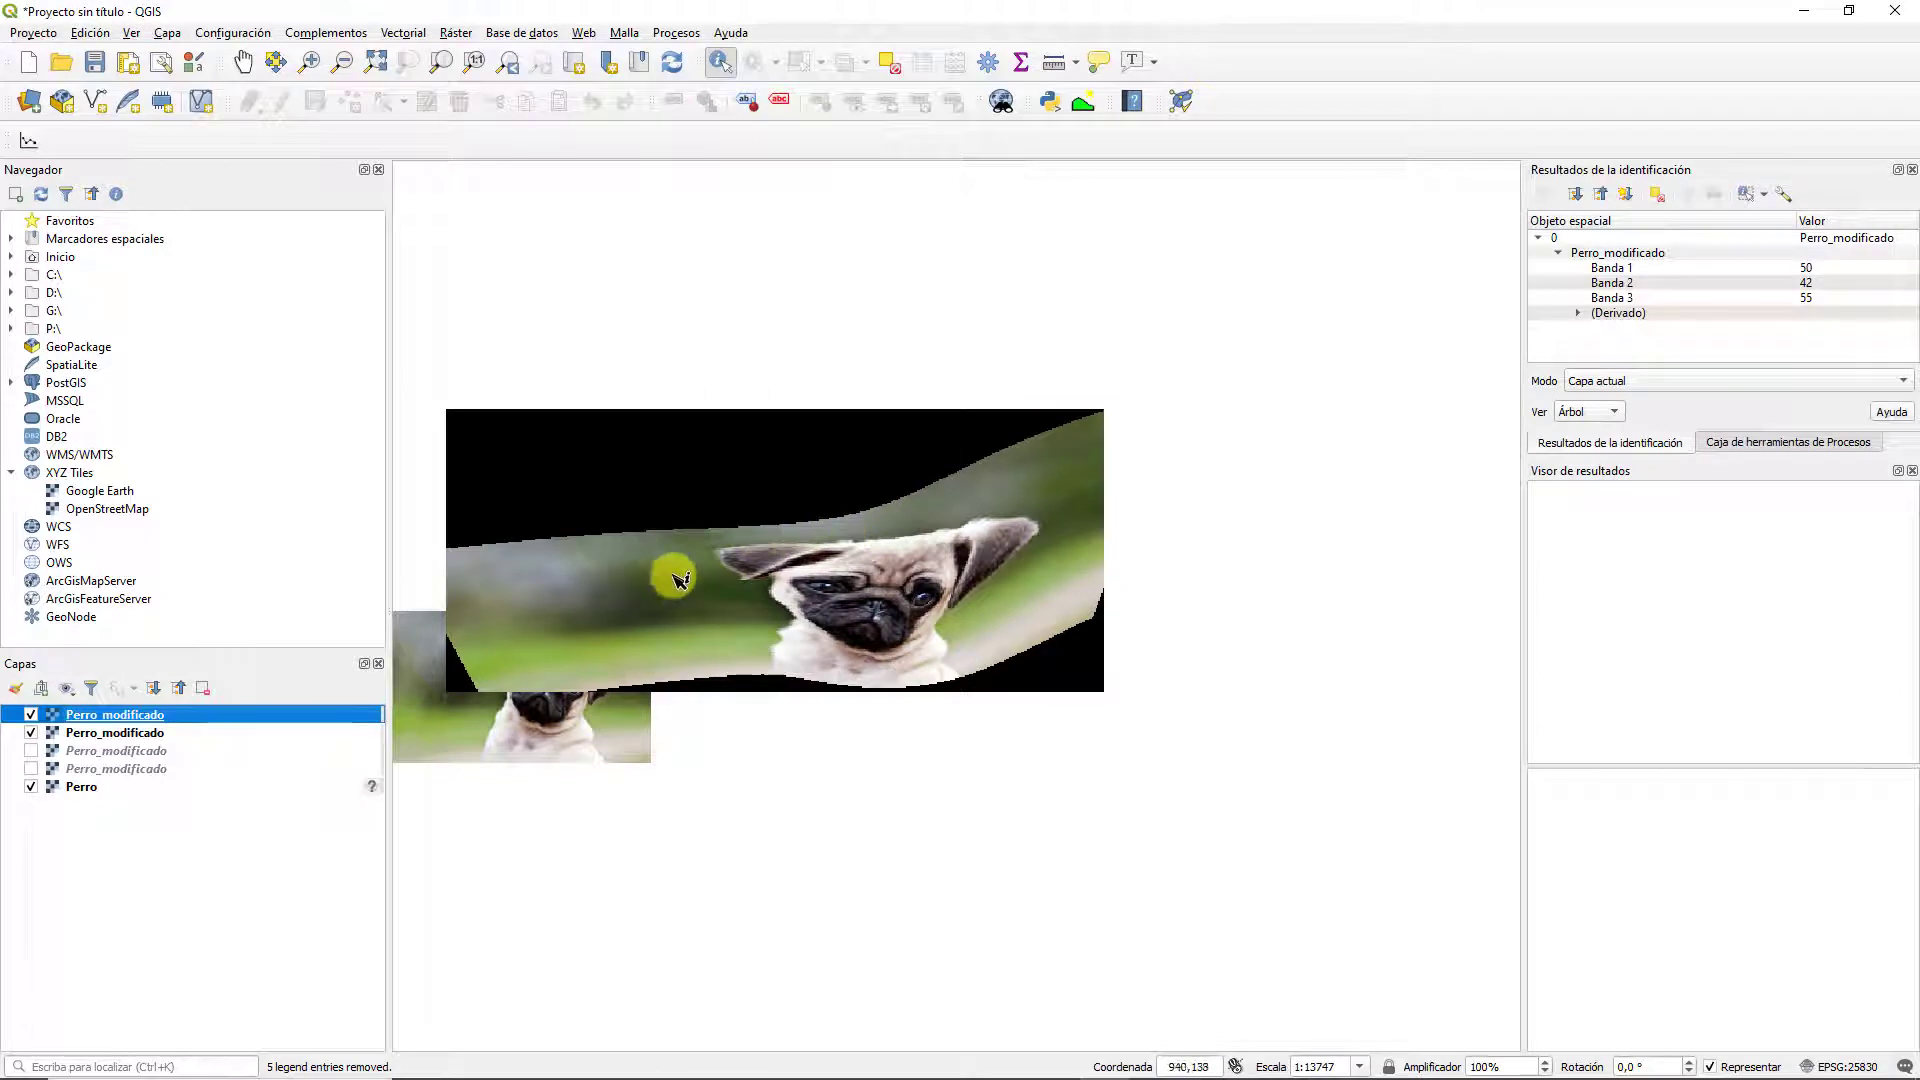
left_click_drag(753, 620, 898, 570)
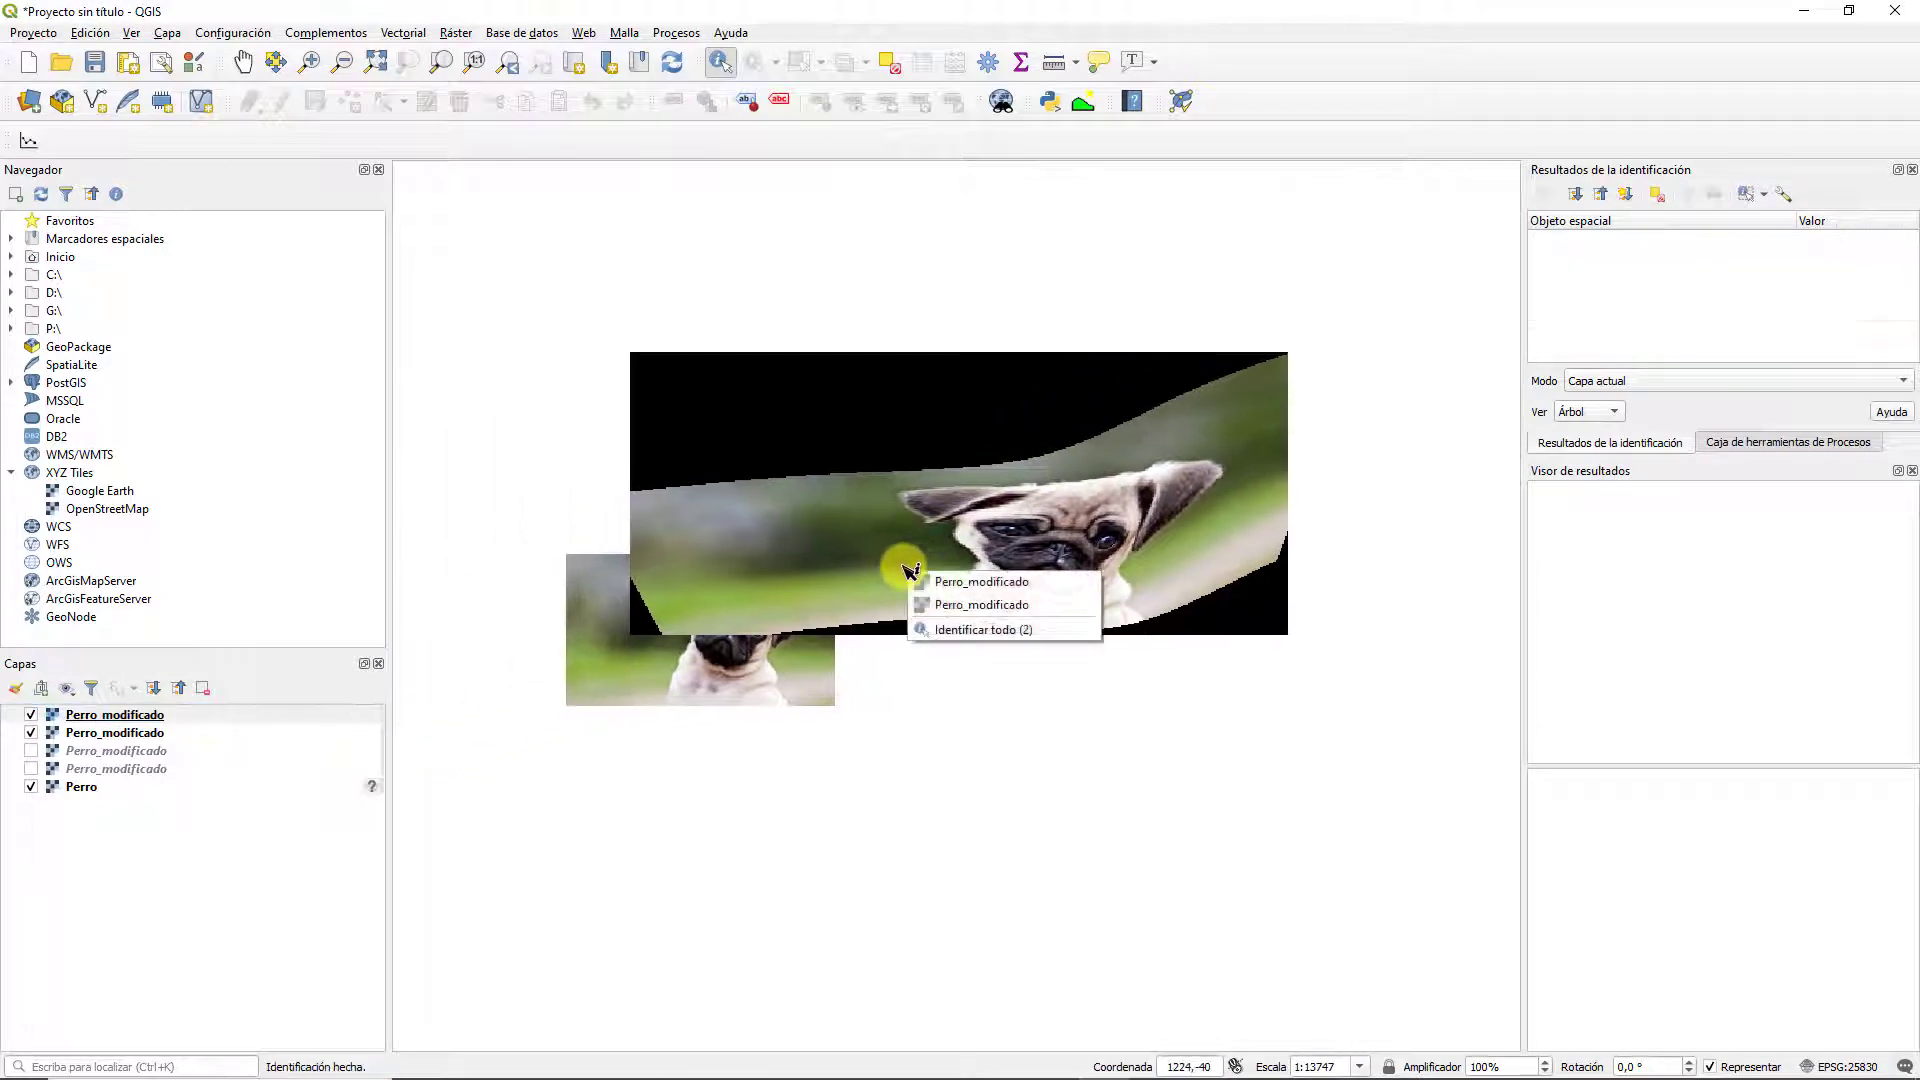
left_click(1044, 668)
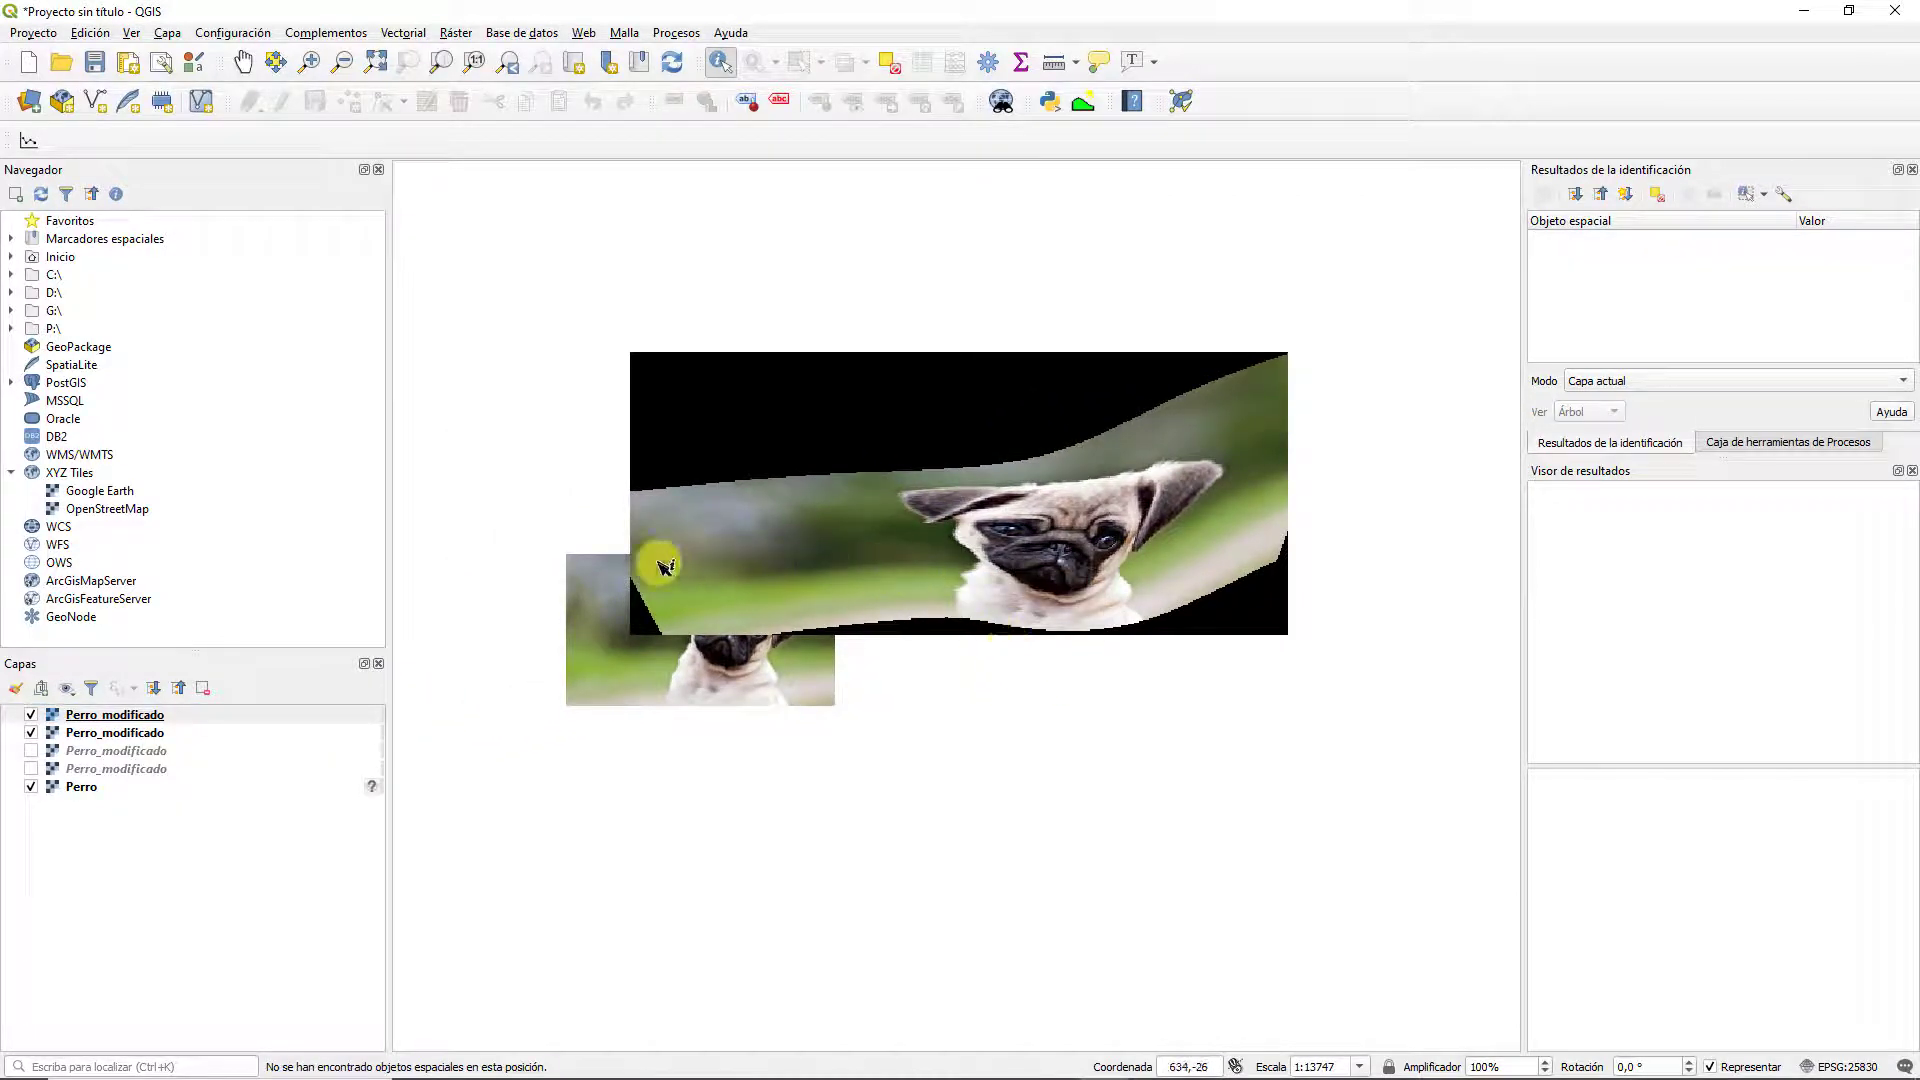